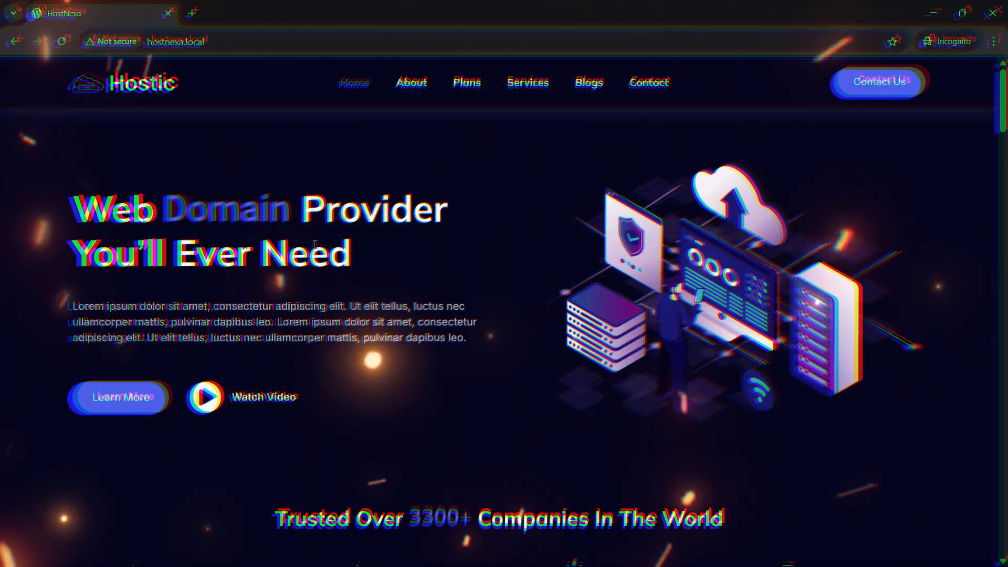
- Reload the HostNexa homepage and examine the entrance animations of its header, hero section and Trusted Over companies heading
click(62, 43)
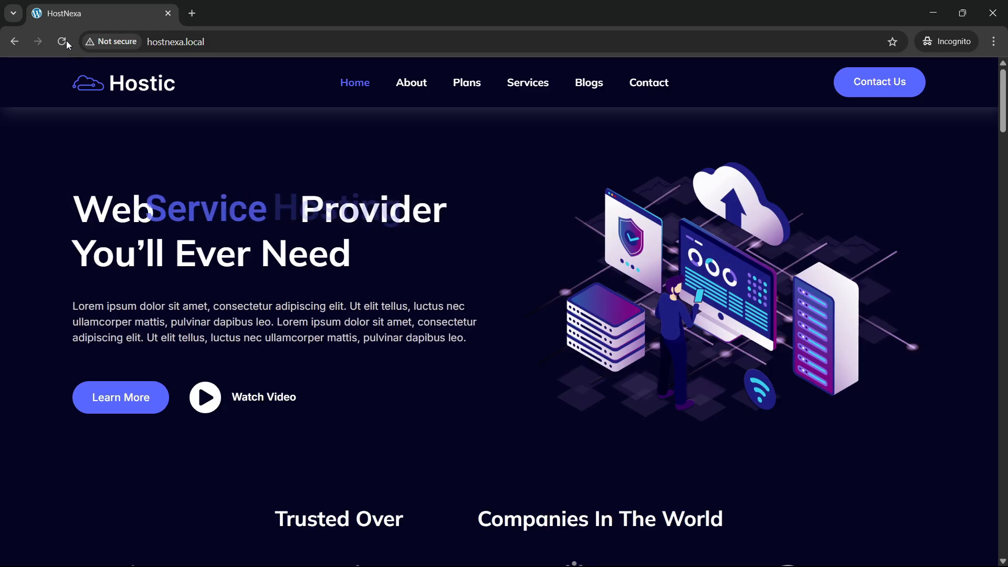
key(F5)
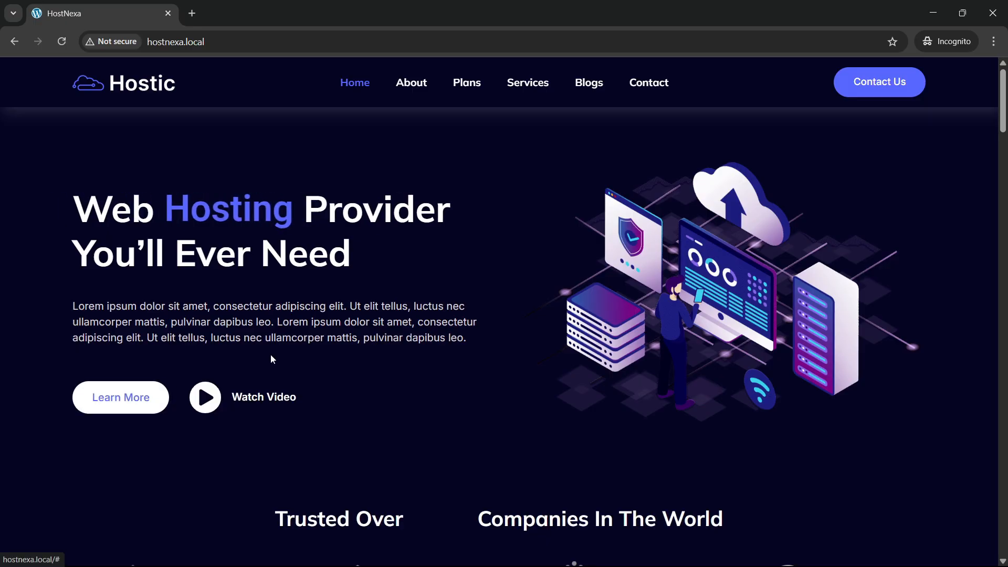
scroll(410, 304, down, 3)
scroll(409, 304, up, 3)
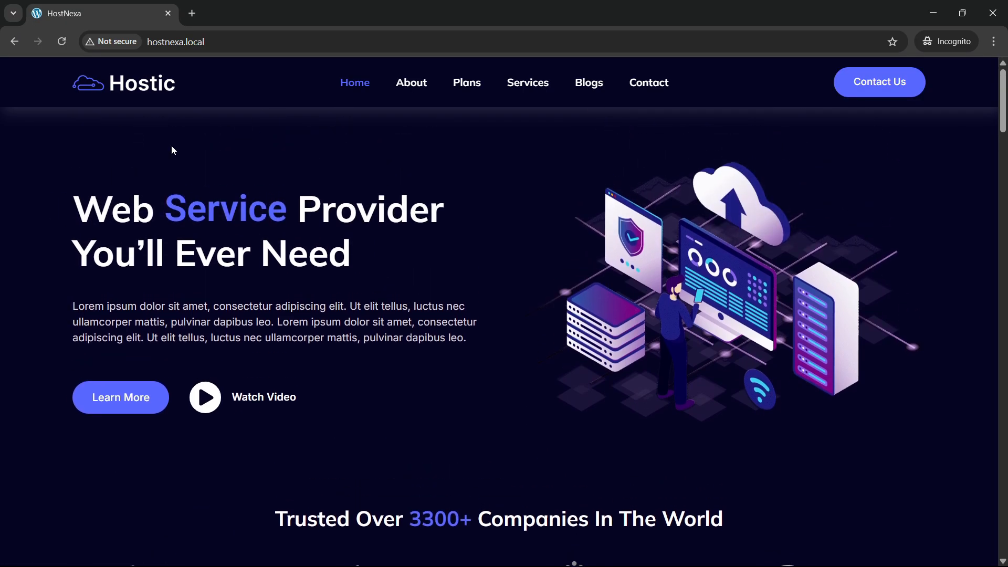
click(64, 44)
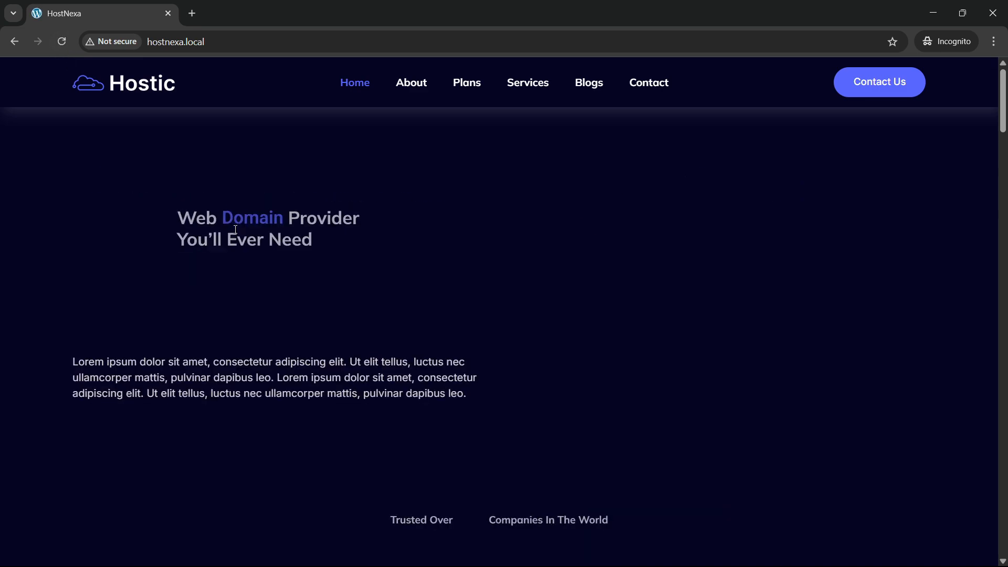
scroll(512, 310, down, 5)
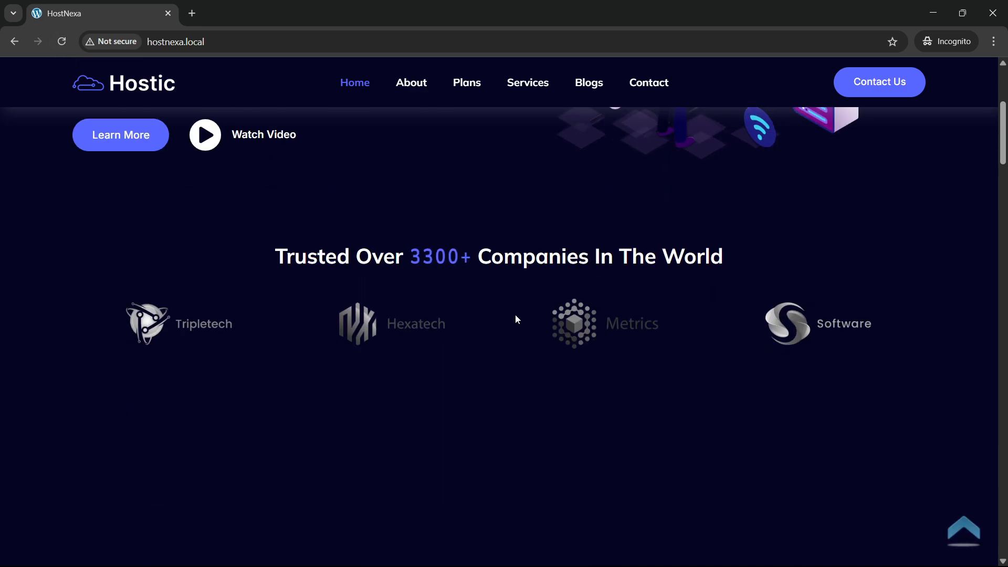
scroll(515, 318, up, 3)
scroll(515, 318, up, 2)
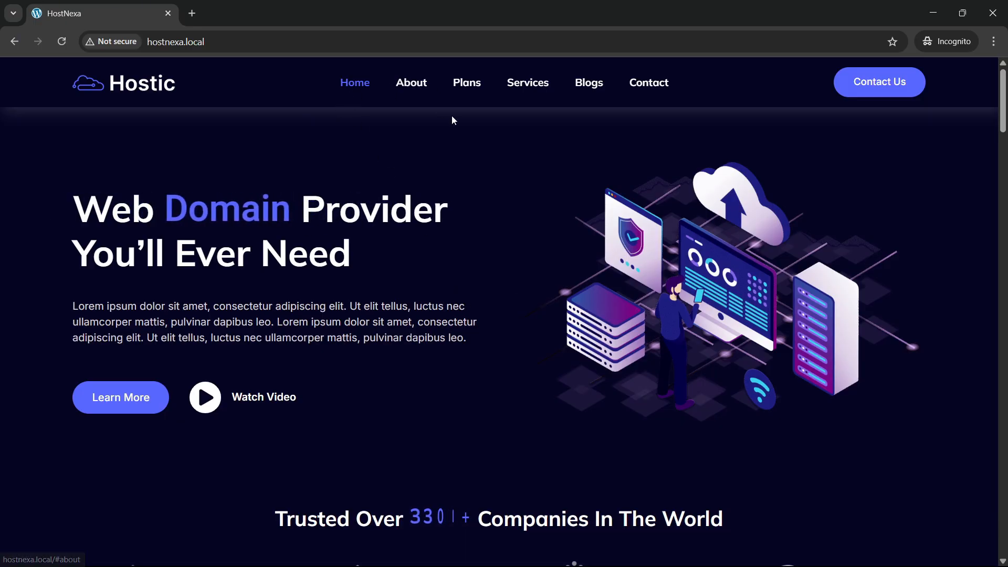
scroll(492, 269, down, 2)
scroll(491, 270, down, 2)
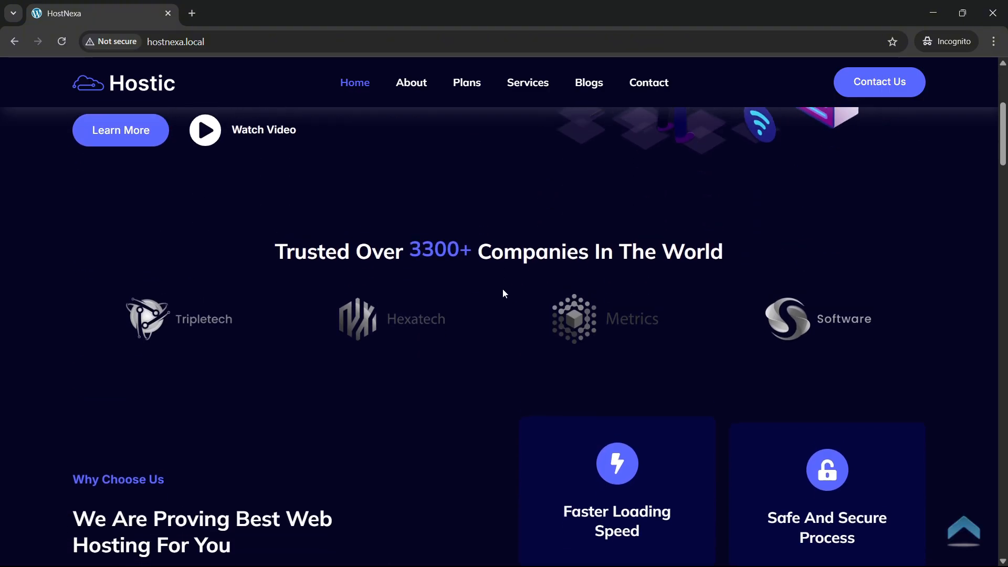
scroll(220, 231, up, 1)
scroll(251, 238, up, 3)
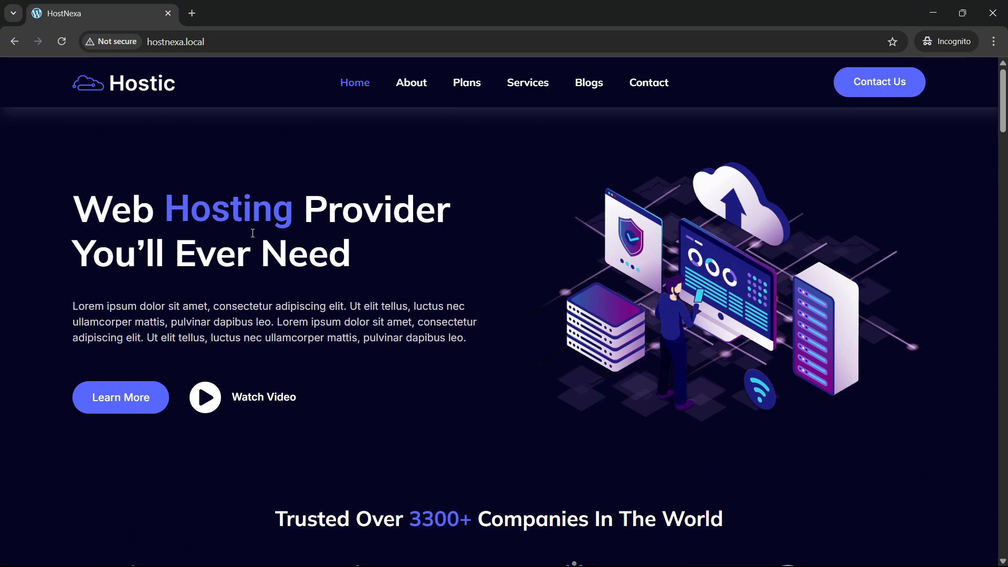
click(62, 42)
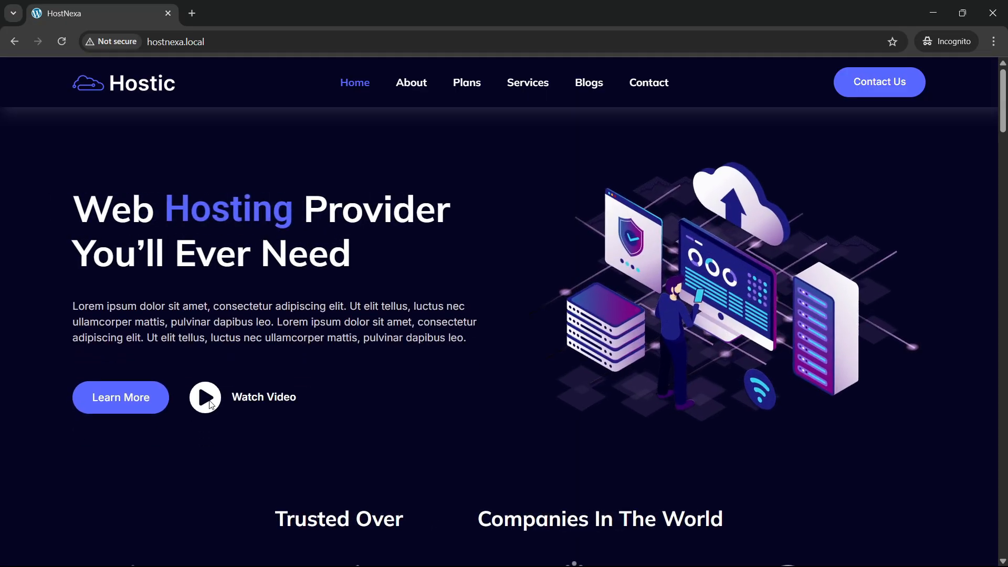
click(63, 42)
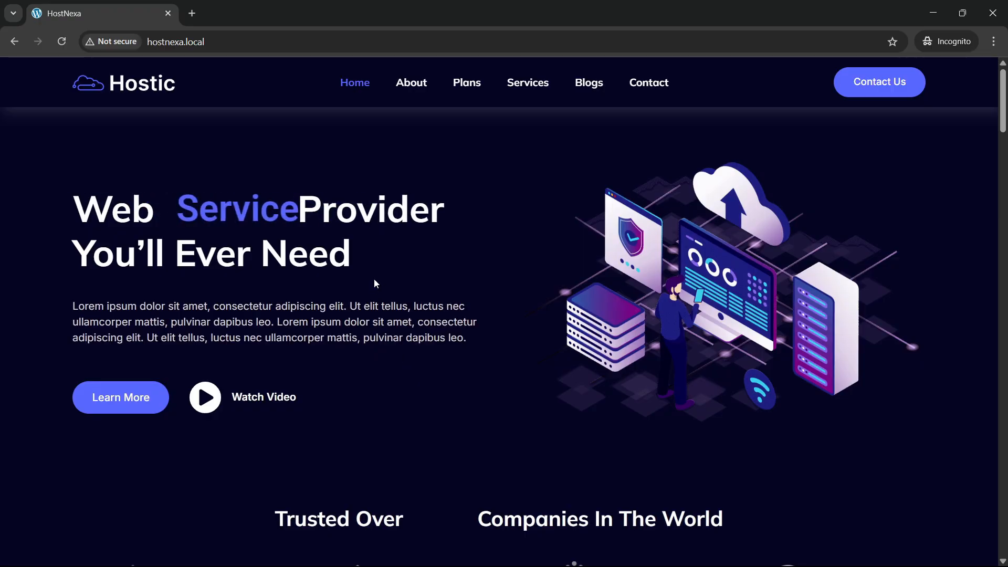
- Examine how the header and its navigation links behave while moving between the hero and the Why Choose Us section
scroll(458, 269, down, 3)
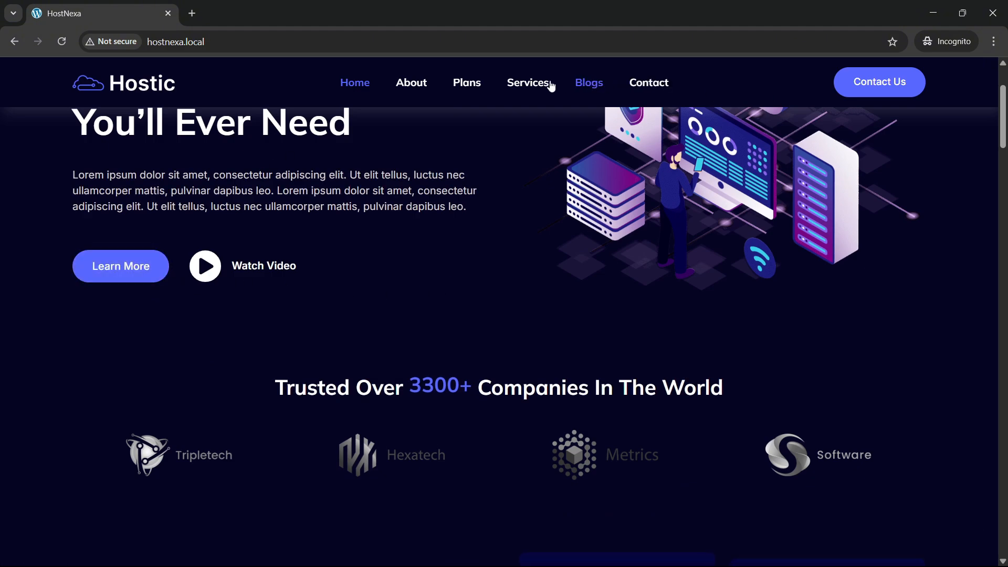
scroll(395, 290, up, 3)
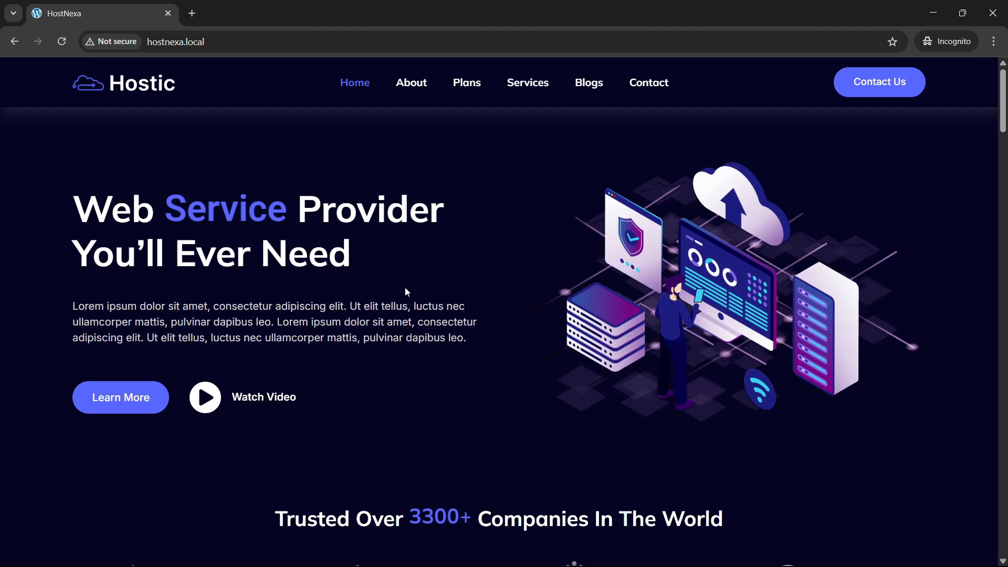
scroll(405, 291, down, 9)
scroll(408, 300, up, 9)
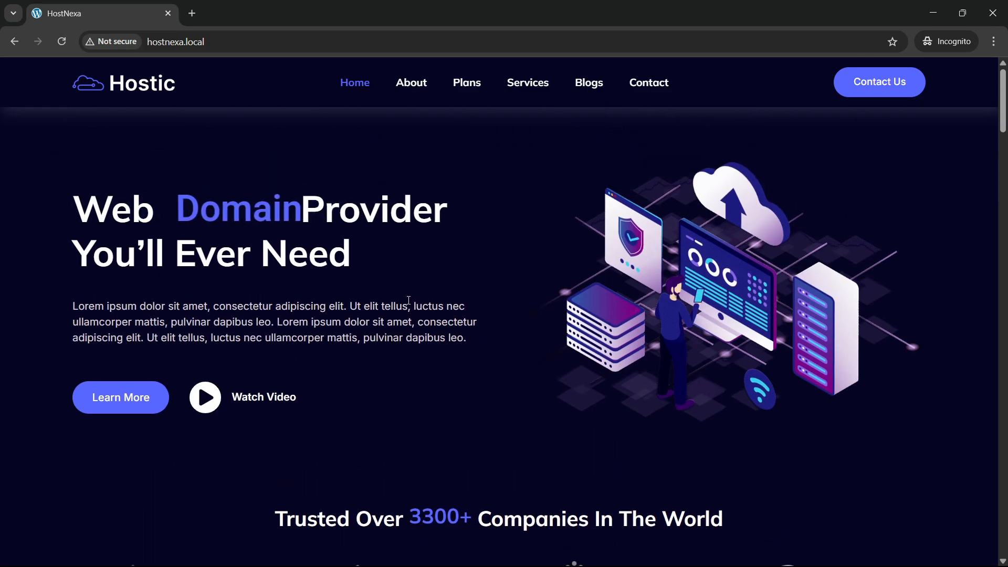
scroll(409, 300, down, 1)
scroll(409, 301, up, 1)
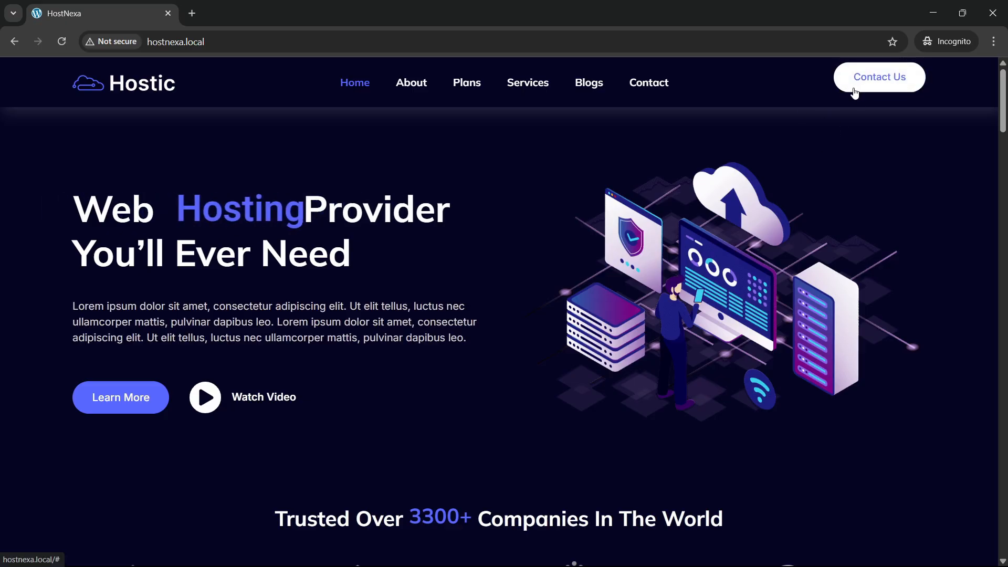
scroll(352, 313, down, 8)
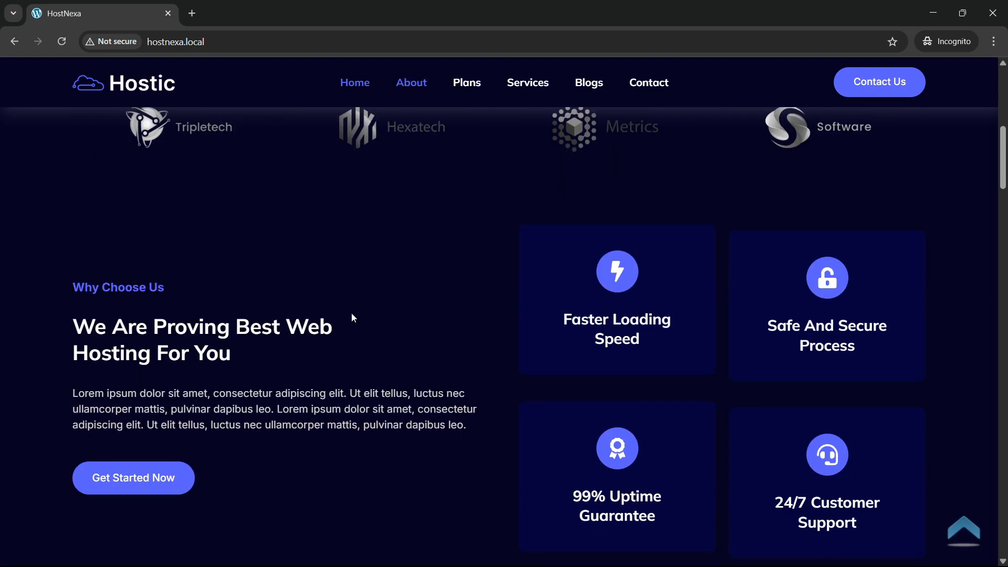
scroll(352, 313, up, 3)
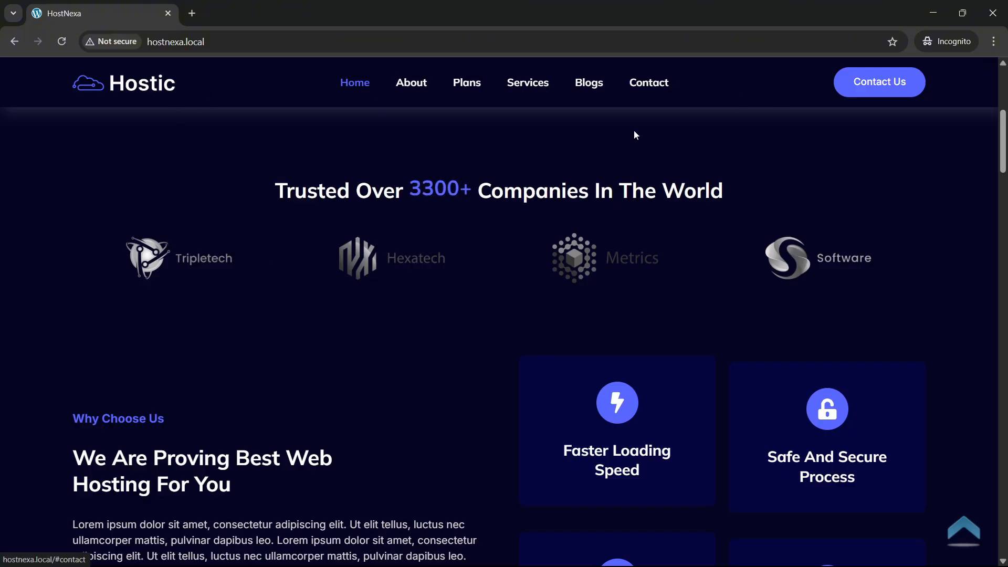
scroll(135, 165, up, 6)
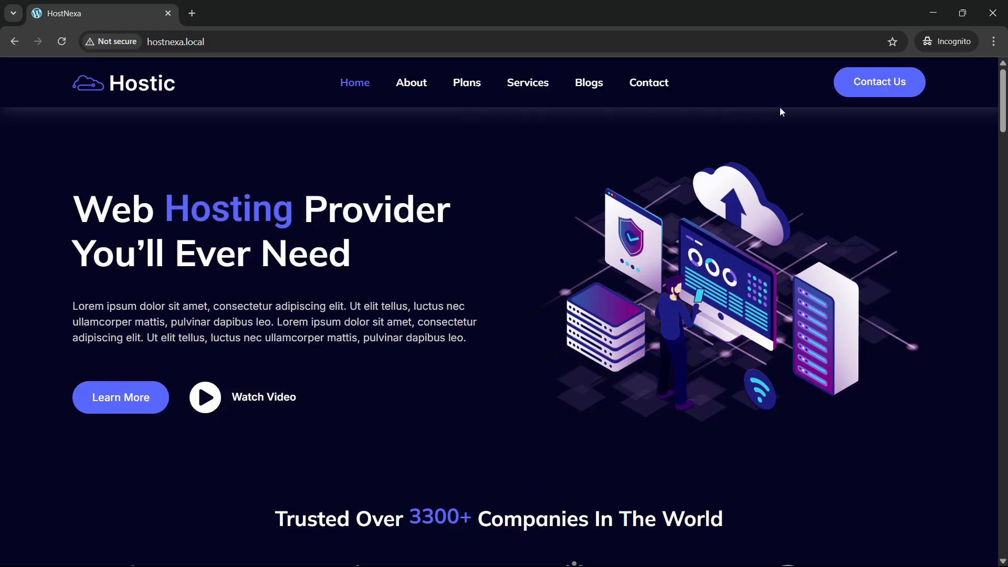
- Examine the company logo row and the feature cards of the Why Choose Us section
scroll(410, 279, down, 5)
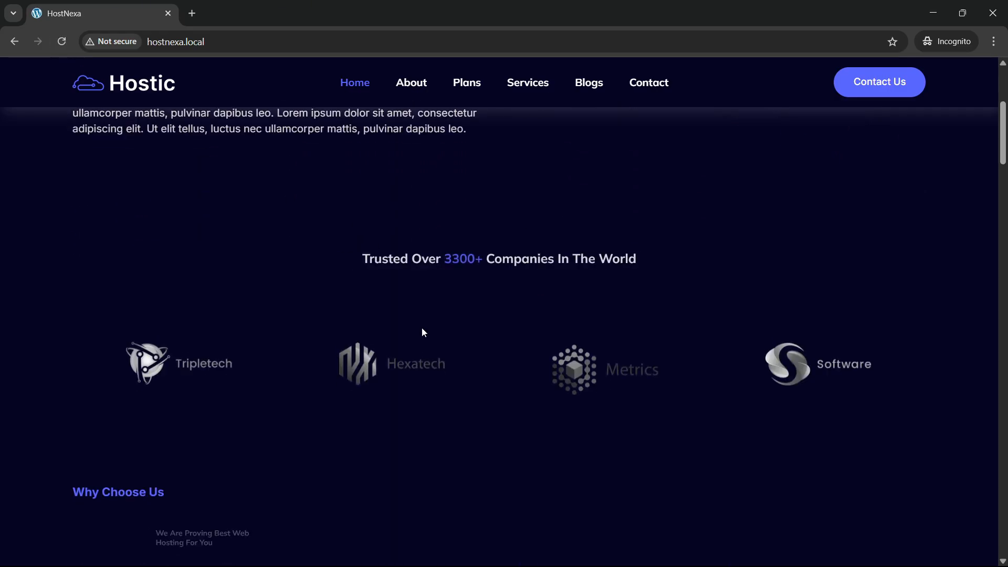
scroll(450, 309, down, 1)
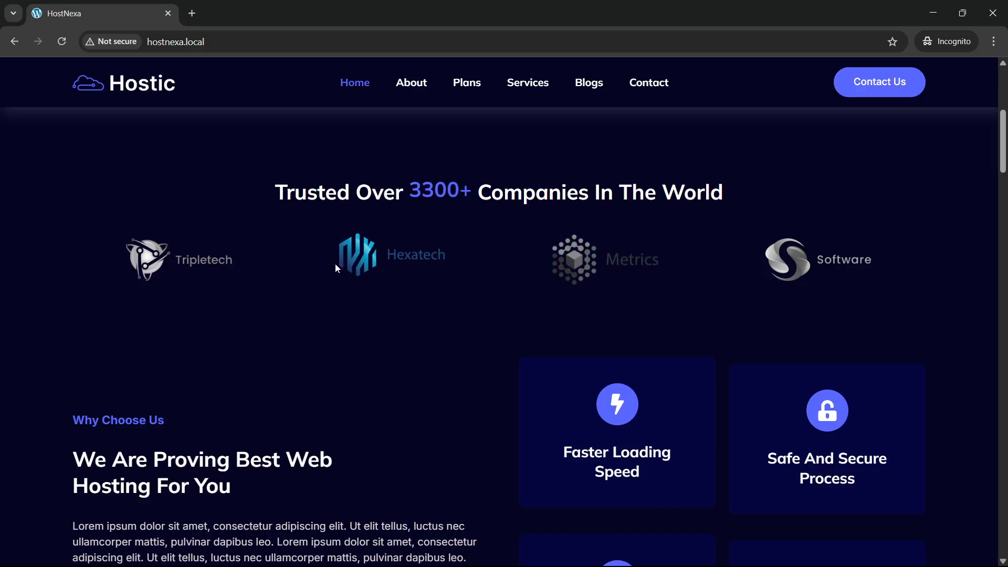
scroll(292, 340, down, 3)
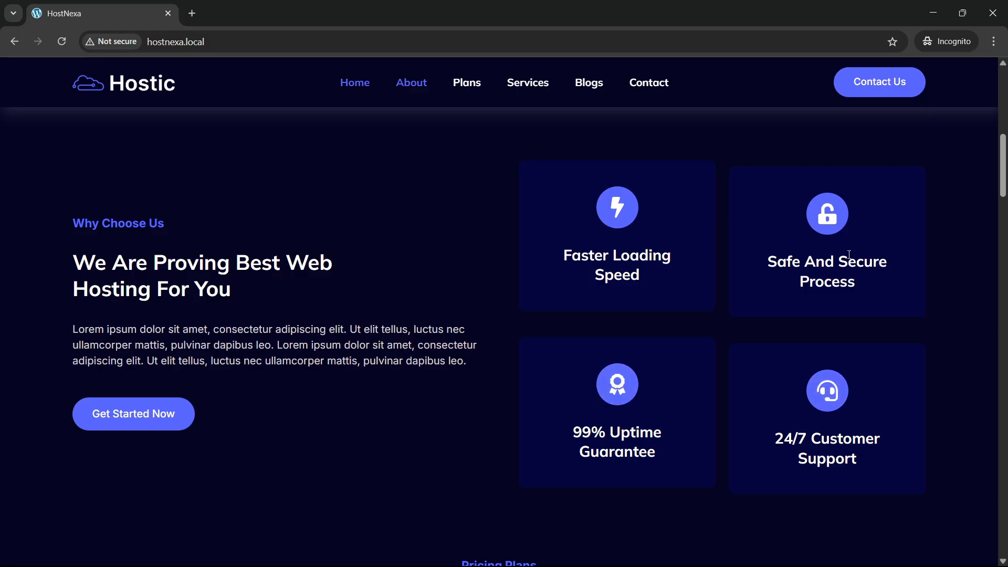
- Examine the Our Hosting Plans section and the entrance animations of its Startup, Business and Entrepreneur plan cards
scroll(258, 319, down, 9)
scroll(274, 320, up, 3)
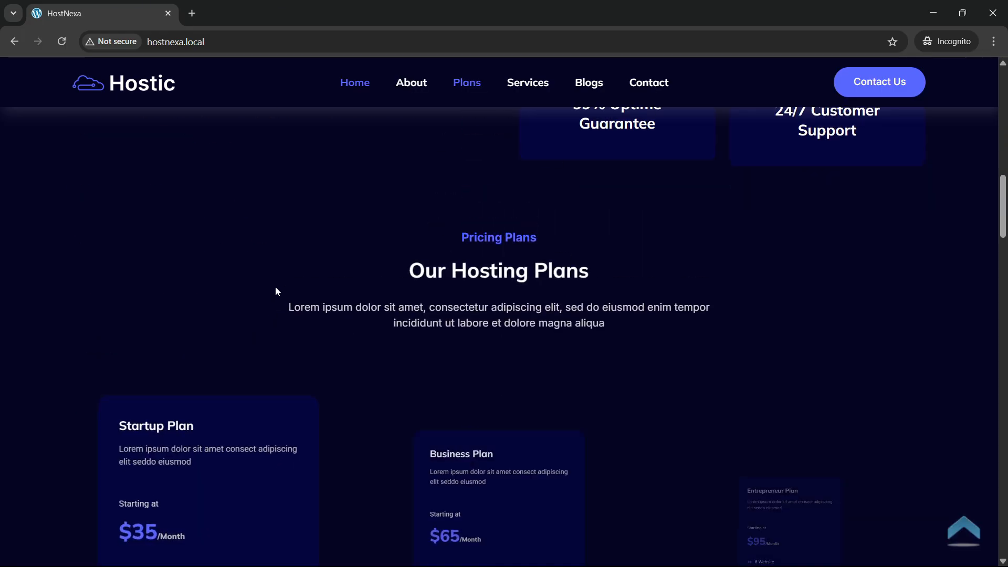
scroll(298, 330, down, 4)
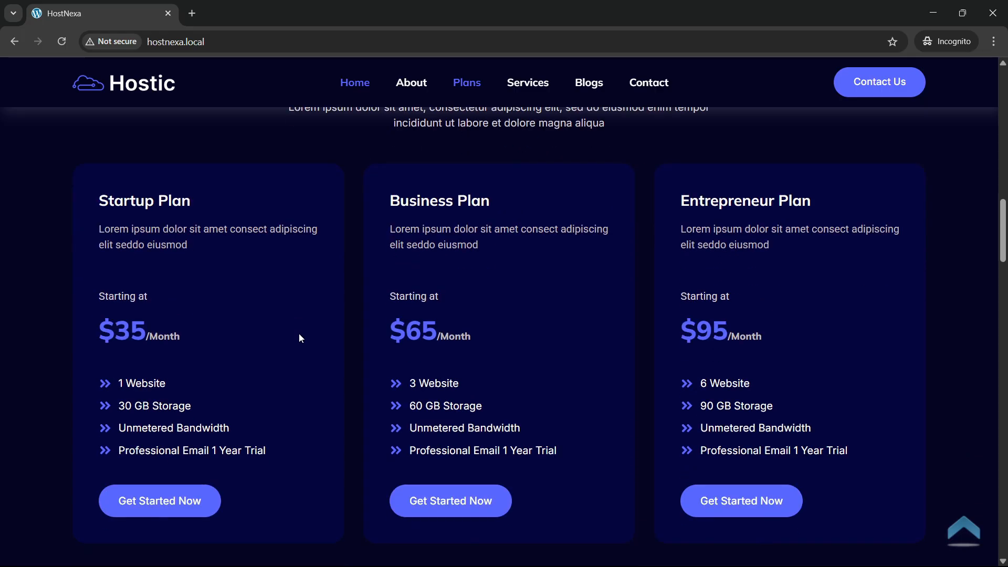
scroll(307, 334, up, 3)
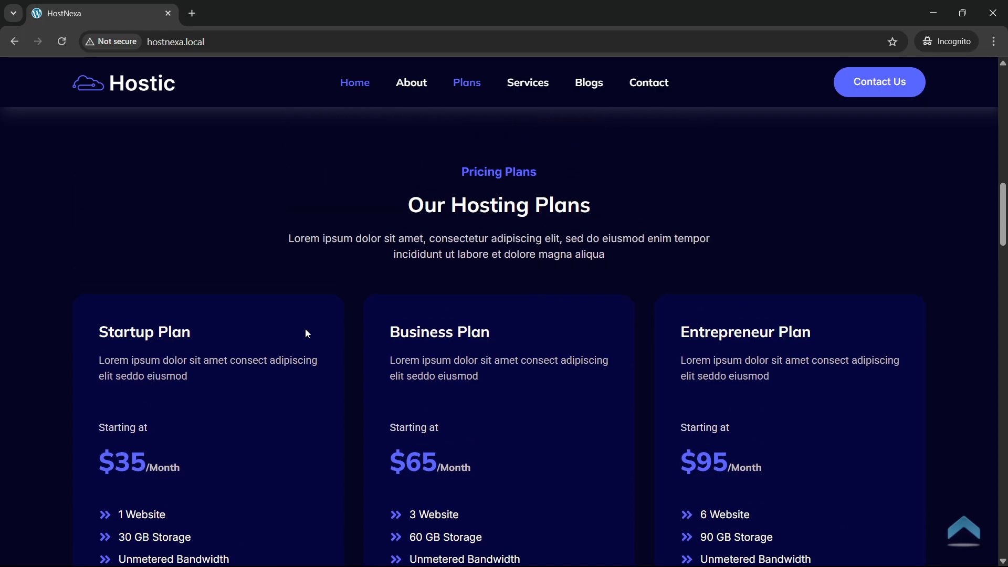
scroll(168, 289, down, 3)
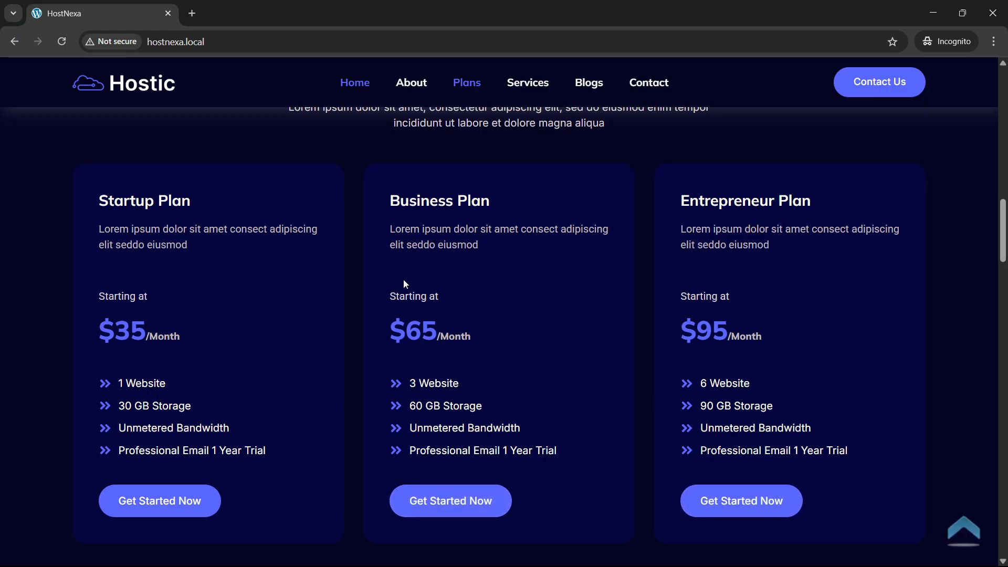
scroll(405, 288, up, 1)
scroll(410, 295, down, 3)
scroll(417, 305, up, 3)
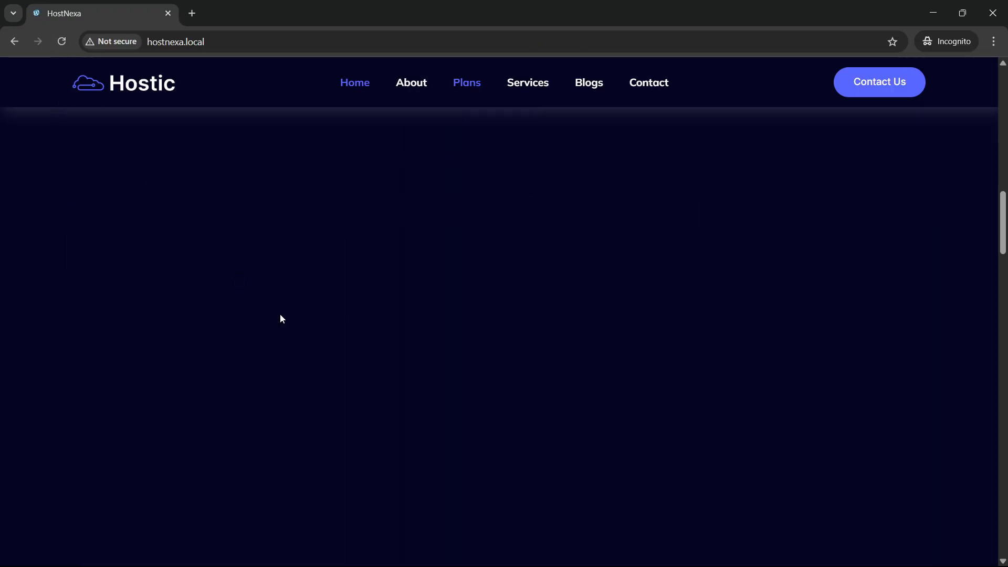
scroll(369, 349, down, 3)
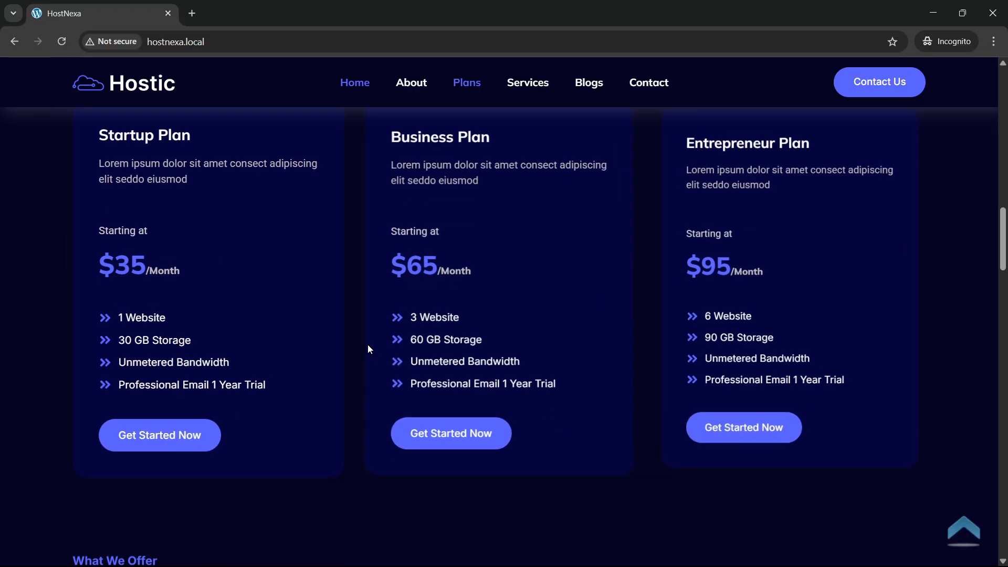
scroll(410, 376, up, 2)
scroll(410, 375, down, 2)
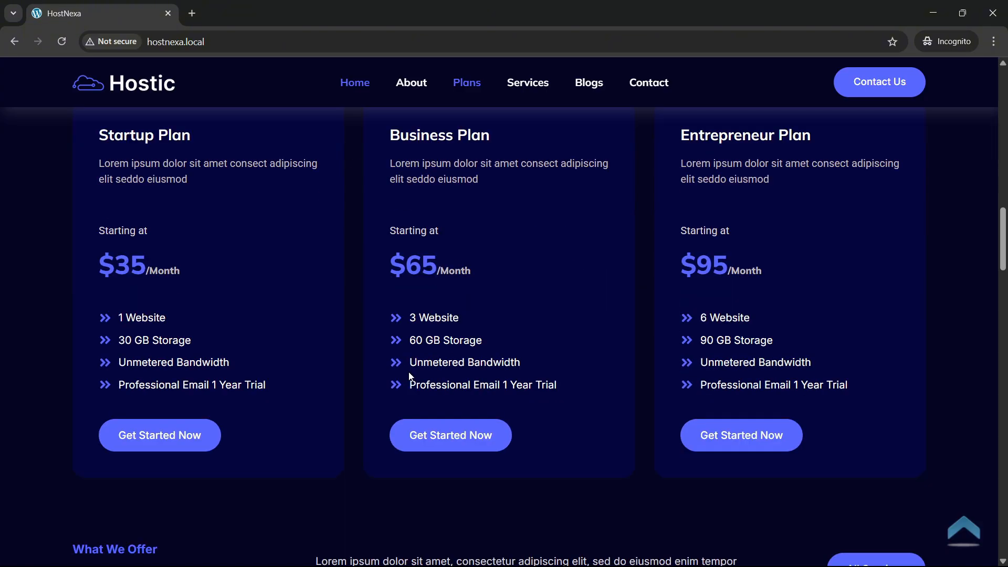
- Examine the Our Best Services section, including the All Services button and the animated service cards from Web Hosting to Reseller Hosting
scroll(410, 376, down, 7)
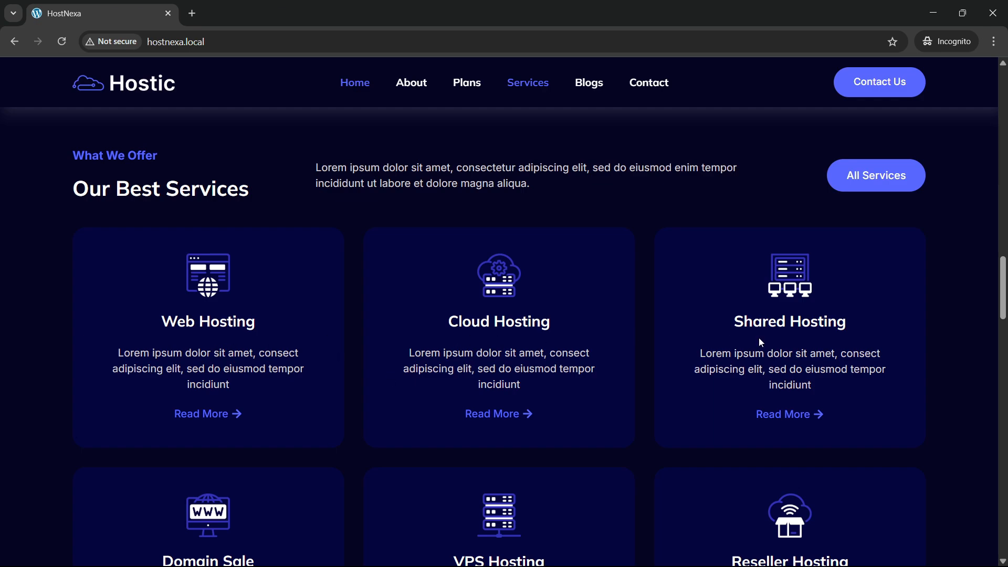
scroll(767, 349, down, 2)
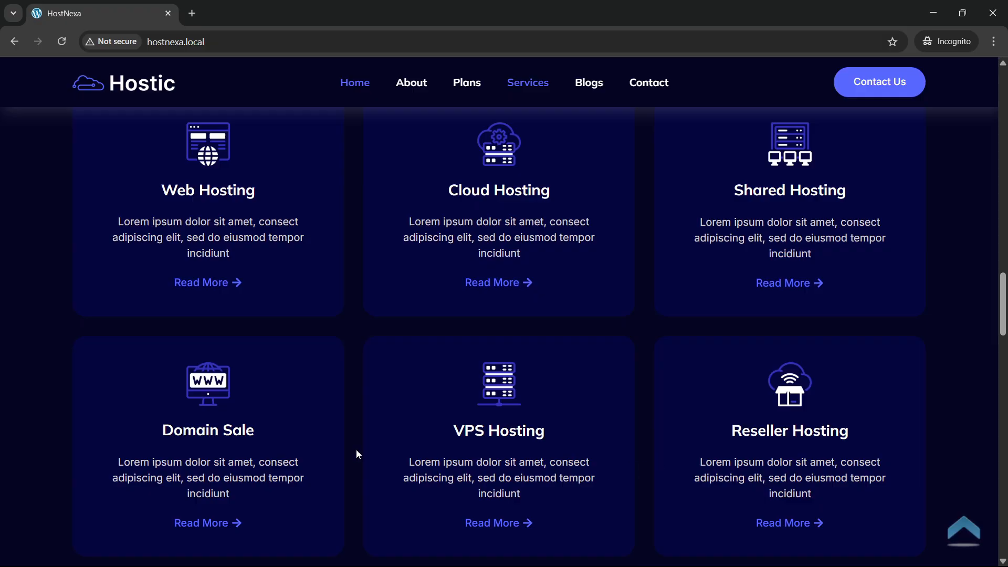
scroll(208, 401, up, 2)
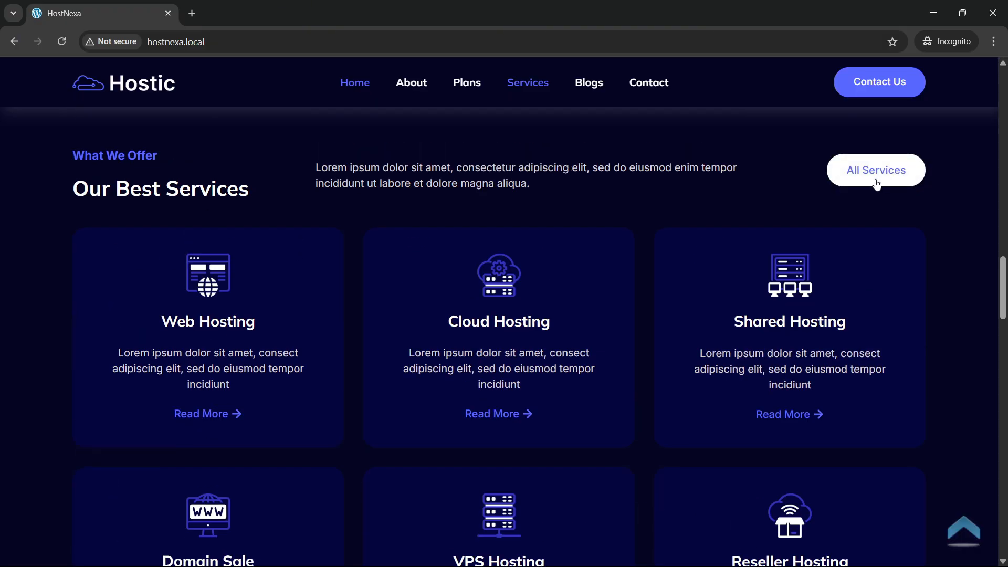
scroll(313, 295, down, 3)
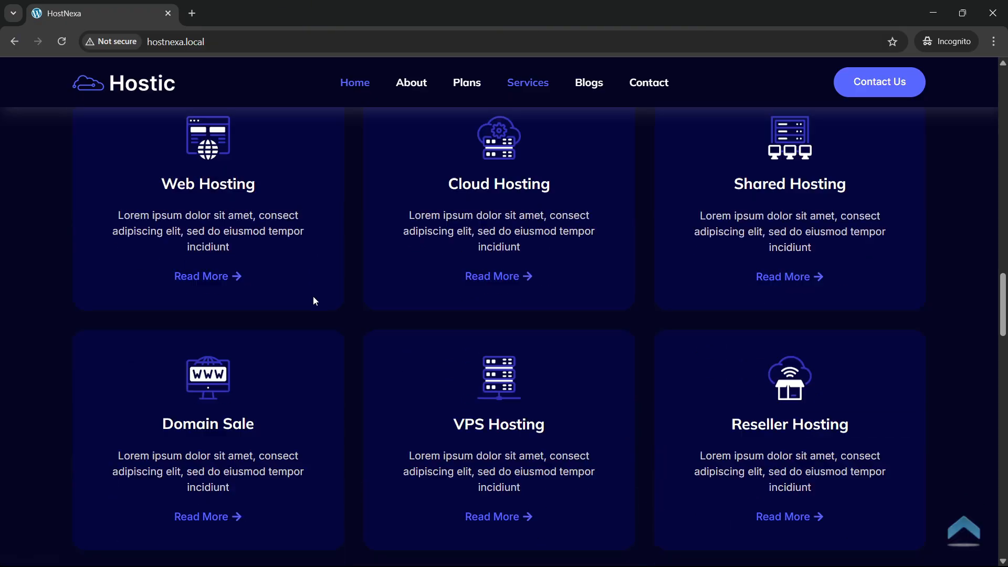
scroll(313, 298, up, 2)
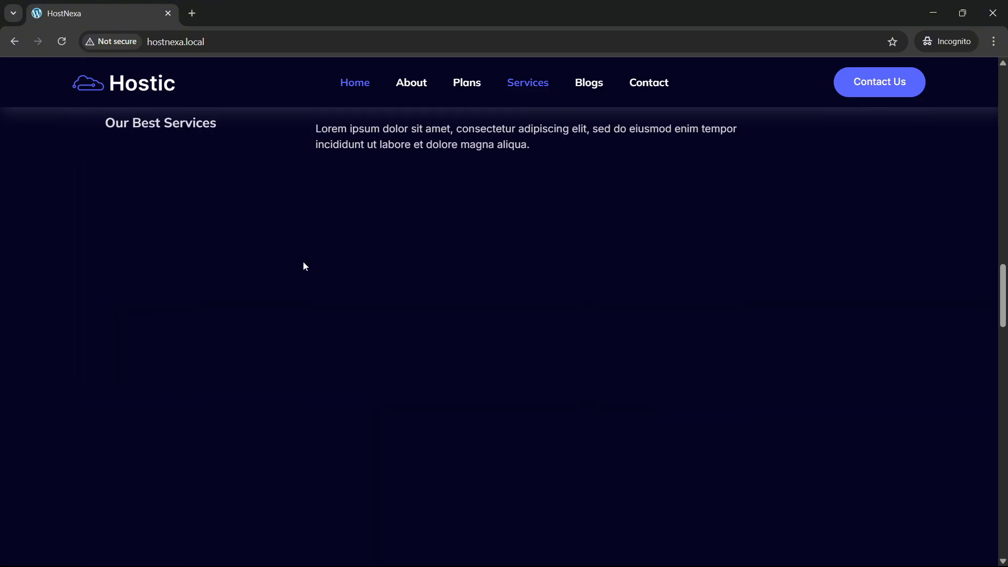
scroll(541, 340, down, 4)
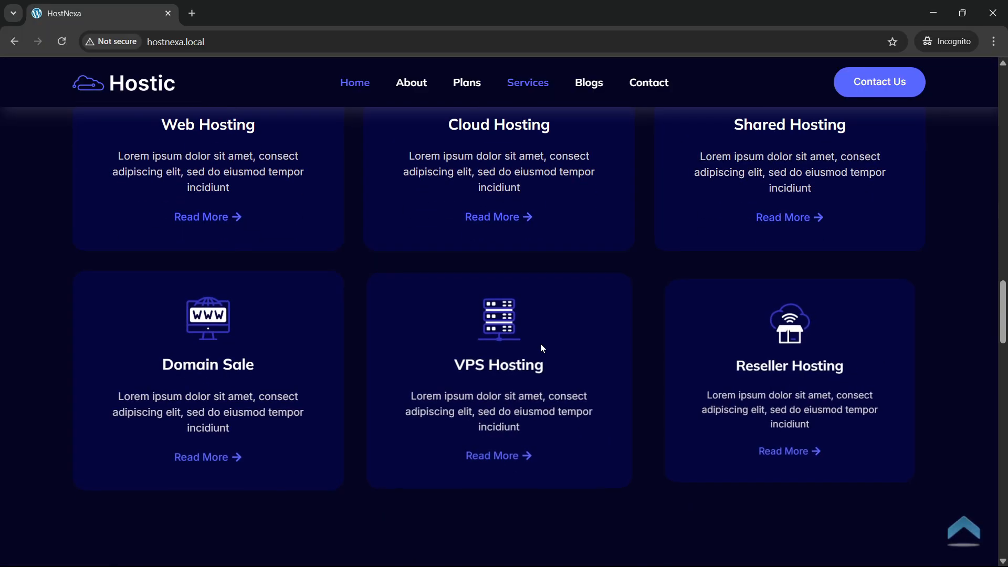
scroll(542, 349, up, 2)
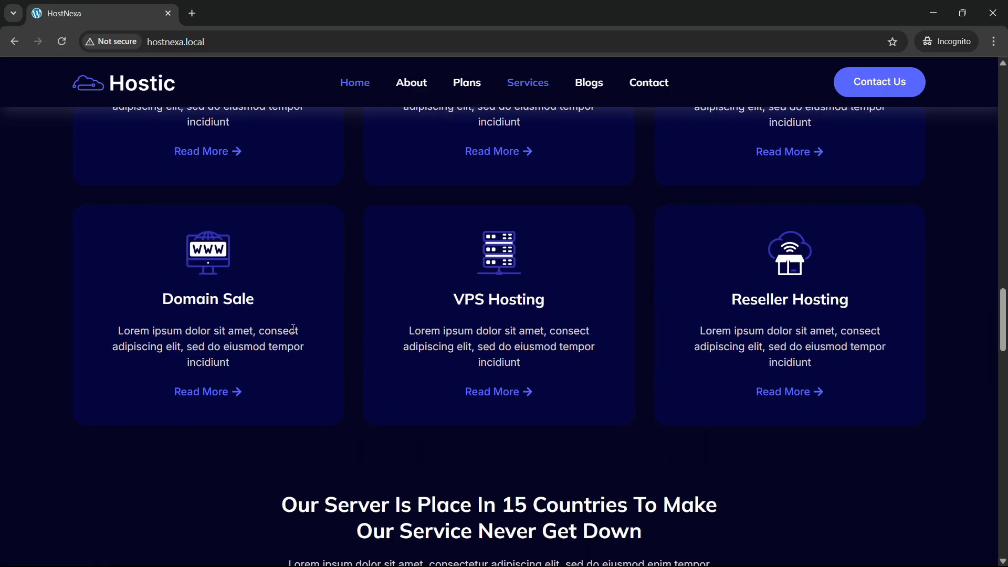
scroll(293, 335, up, 3)
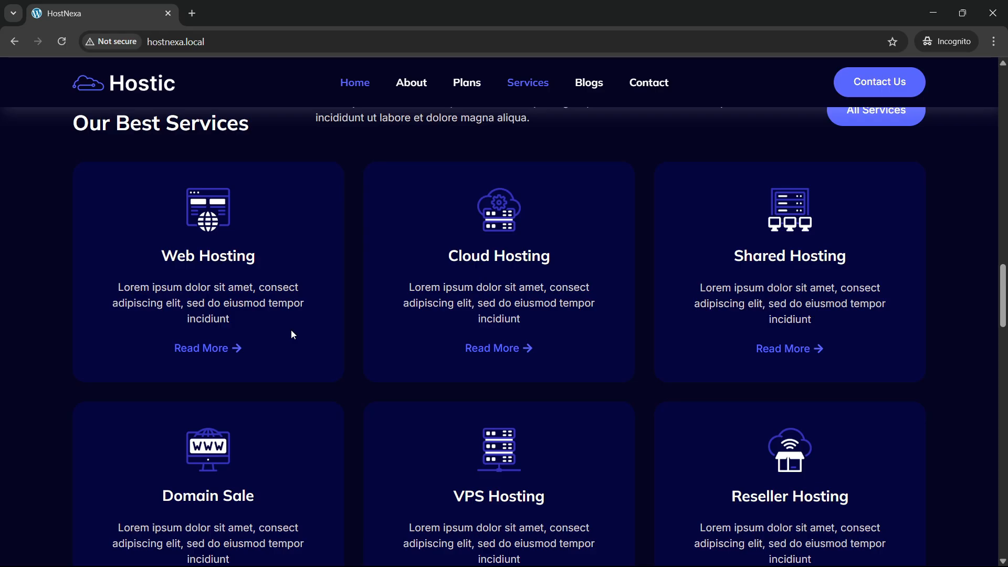
- Examine the server locations section with its world map and the entrance animations of the portrait markers
scroll(301, 328, down, 7)
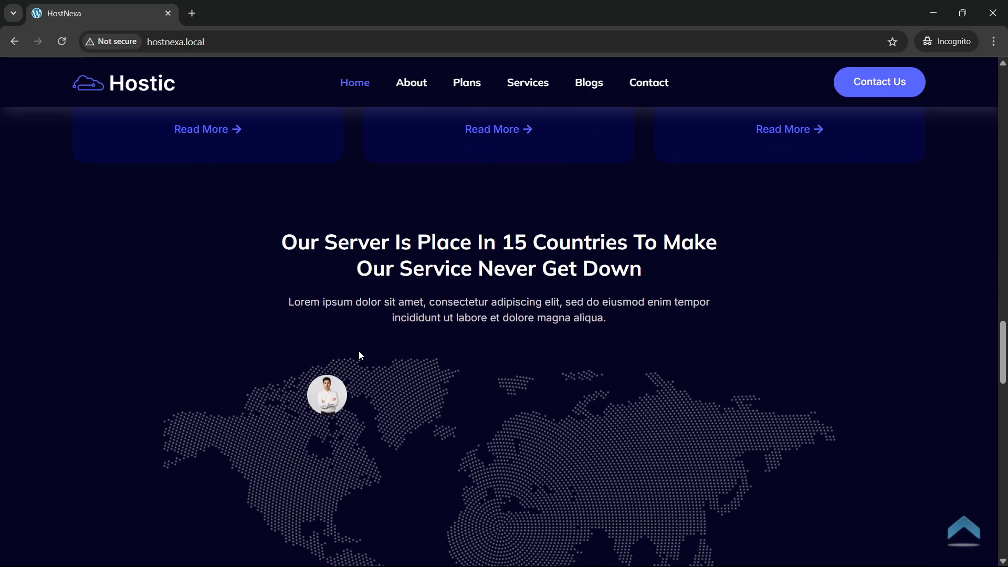
scroll(361, 356, down, 1)
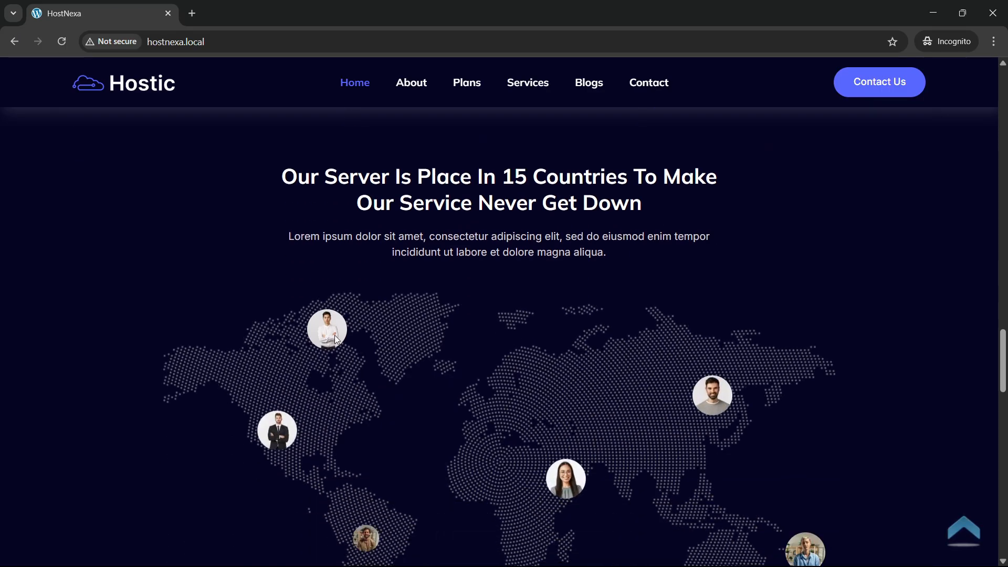
scroll(312, 299, down, 2)
scroll(314, 298, up, 2)
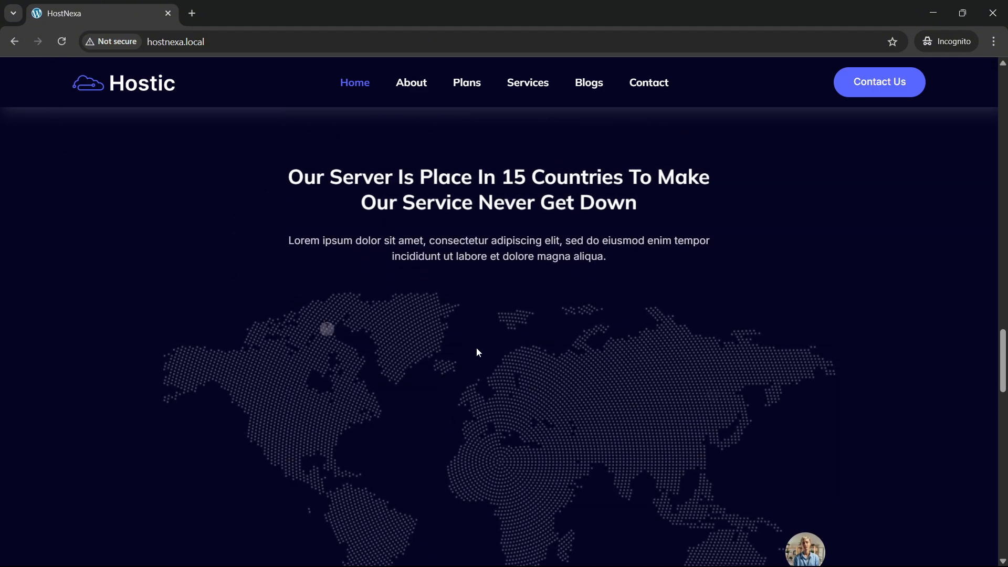
scroll(476, 347, down, 1)
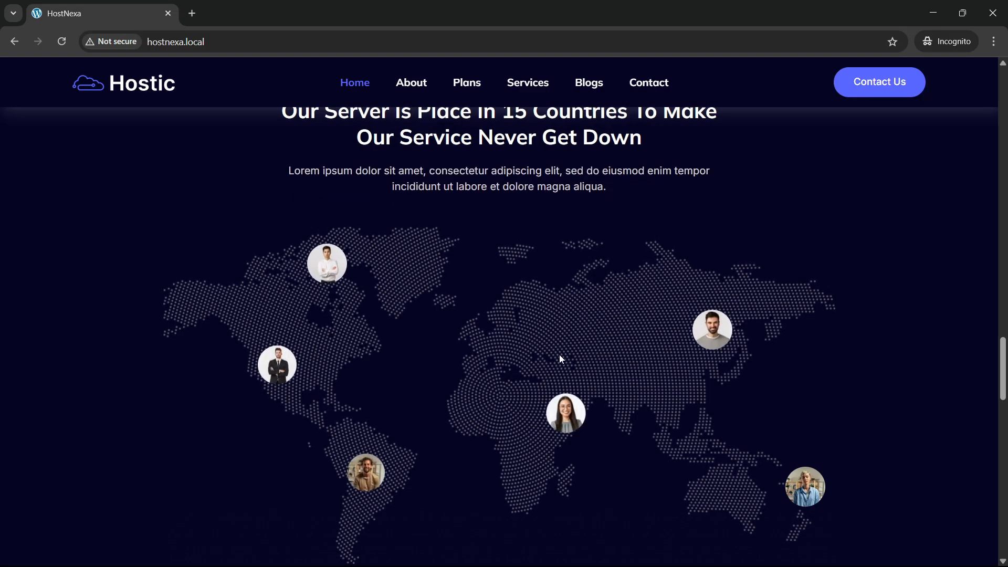
scroll(458, 247, up, 1)
- Examine the testimonial carousel below the world map by switching through all four of its slides
scroll(495, 231, down, 8)
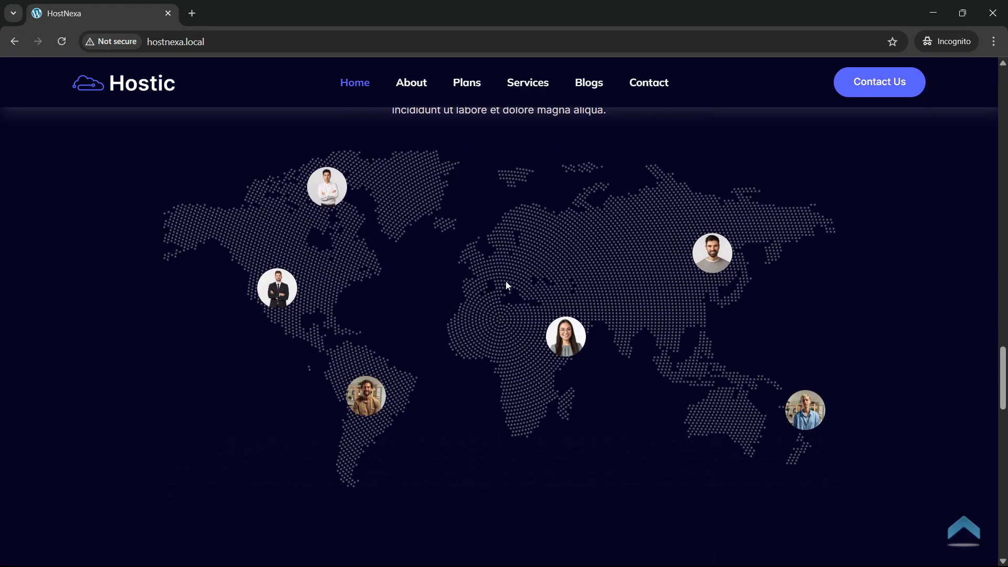
scroll(495, 282, up, 2)
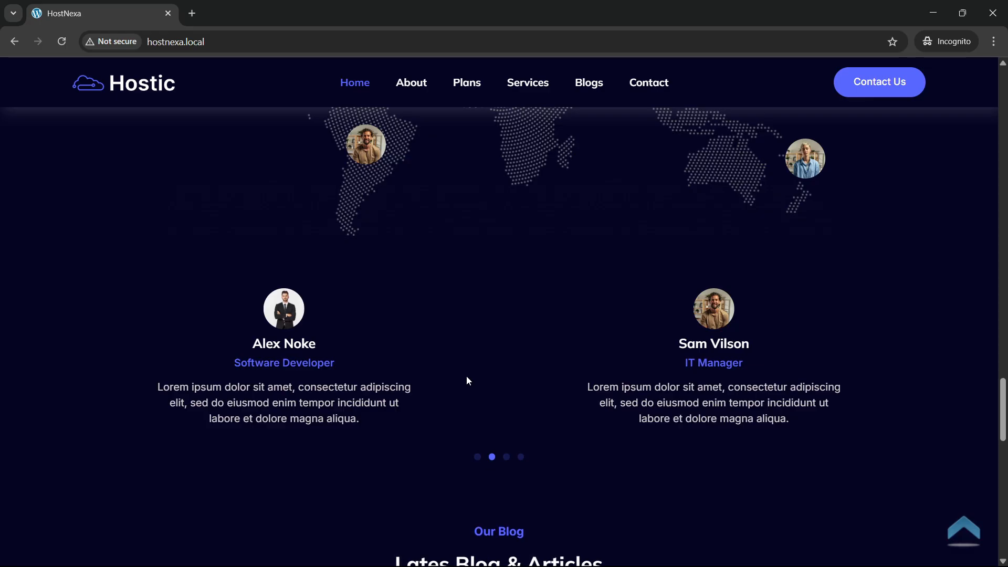
click(477, 456)
click(492, 456)
click(506, 457)
click(521, 457)
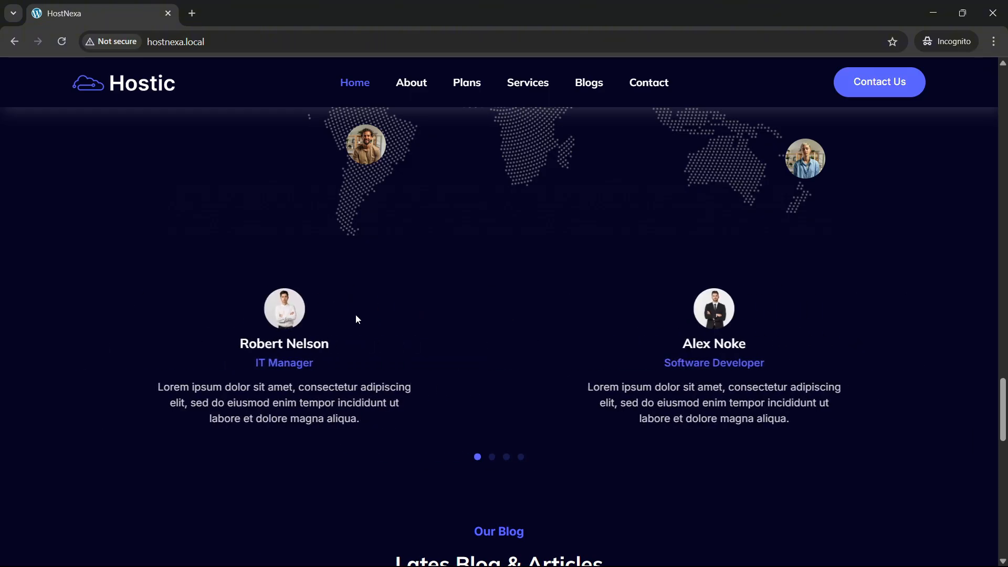
- Examine the Our Blog section, including the hover effects of its three article cards and their Read More links
scroll(391, 351, down, 1)
scroll(407, 367, down, 6)
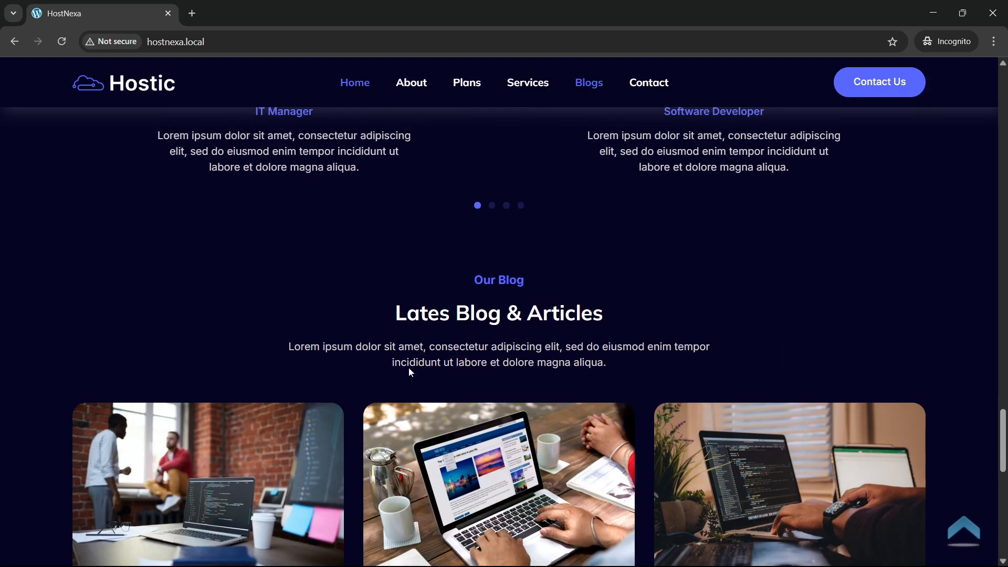
scroll(399, 365, up, 1)
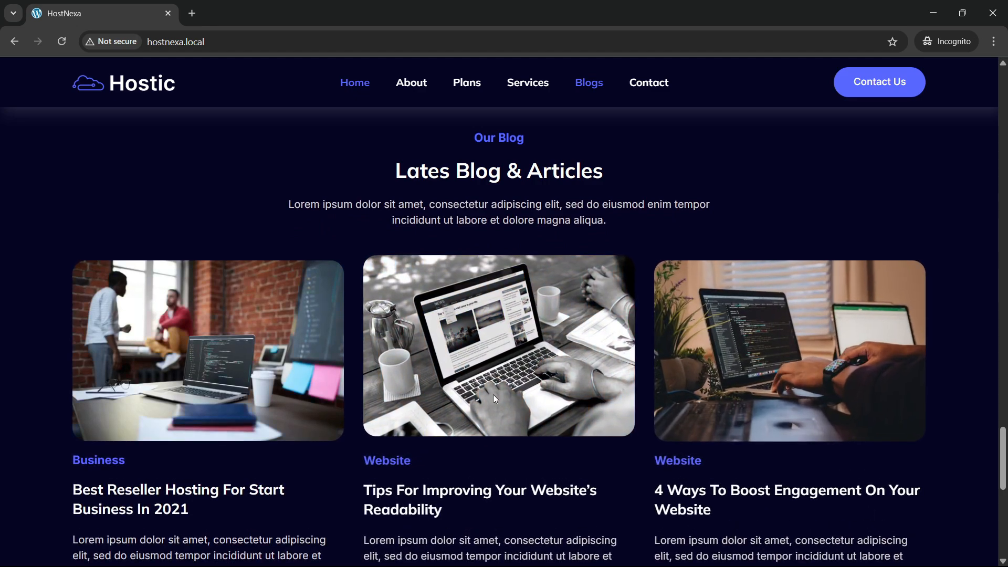
scroll(263, 352, down, 6)
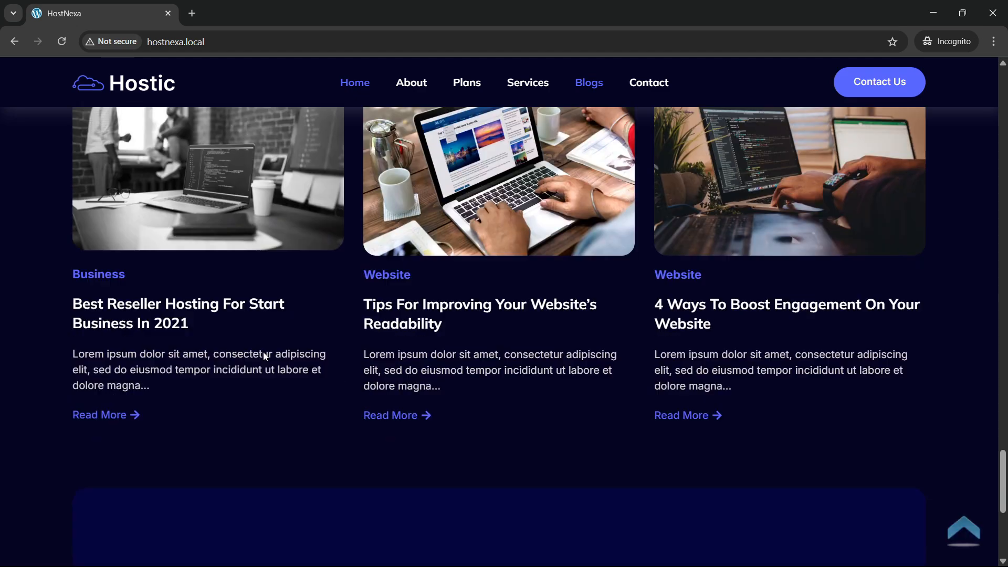
scroll(263, 352, up, 2)
scroll(694, 399, down, 3)
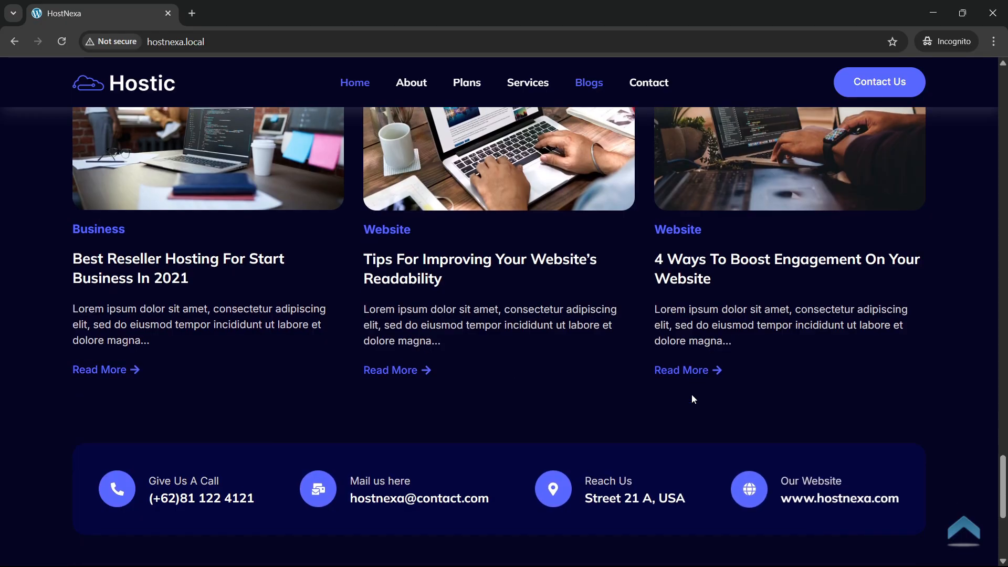
- Examine the contact details bar and the footer, including its link lists and the newsletter email field
scroll(339, 342, down, 3)
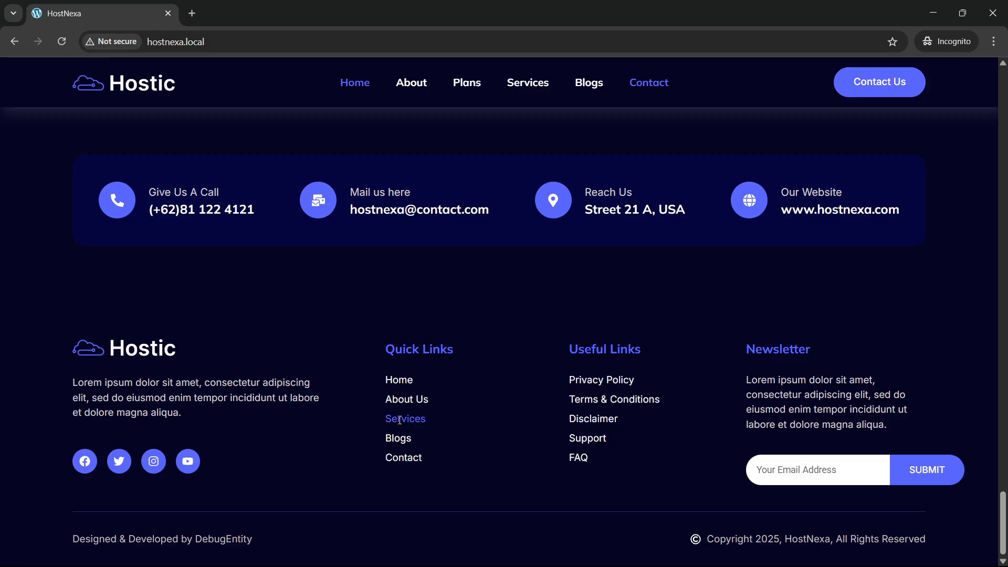
click(798, 471)
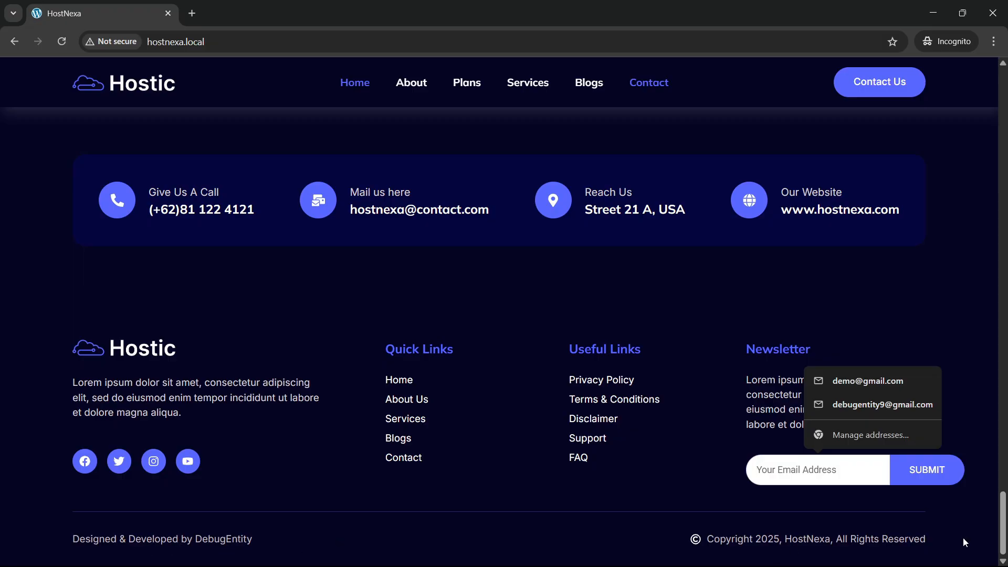
scroll(752, 387, up, 4)
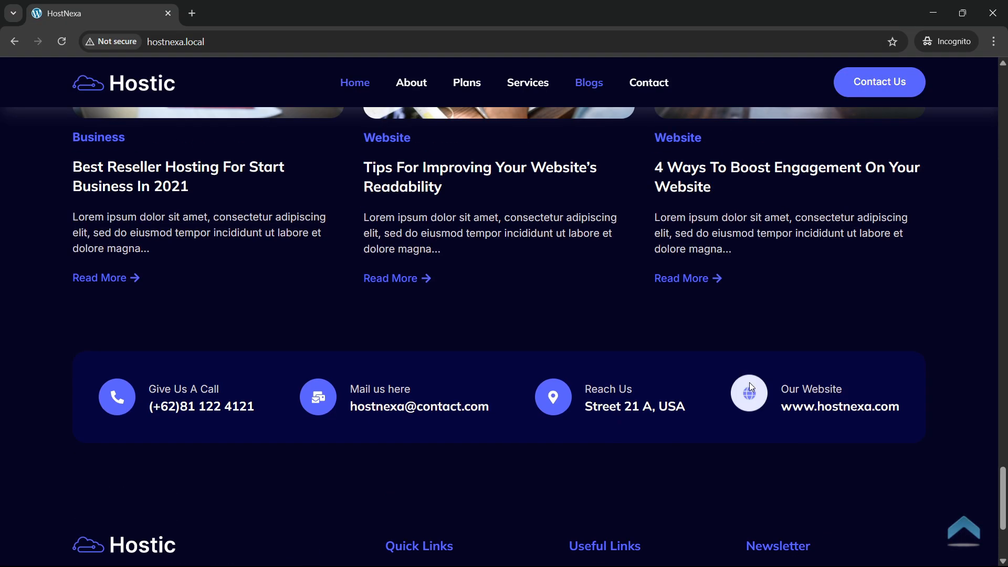
- Test the back-to-top arrow twice from the lower end of the page and check the hero section
click(965, 531)
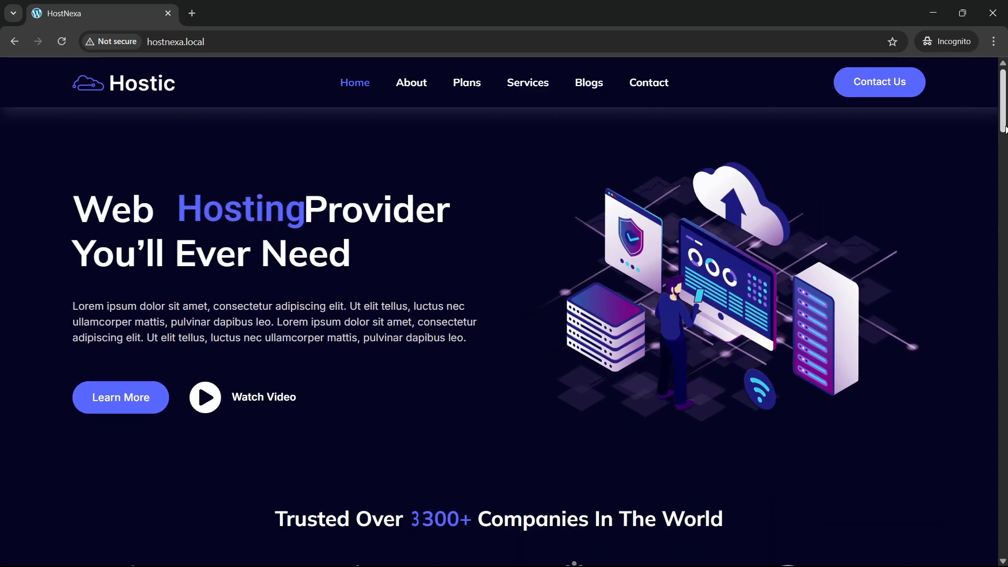
drag(1005, 130, 983, 531)
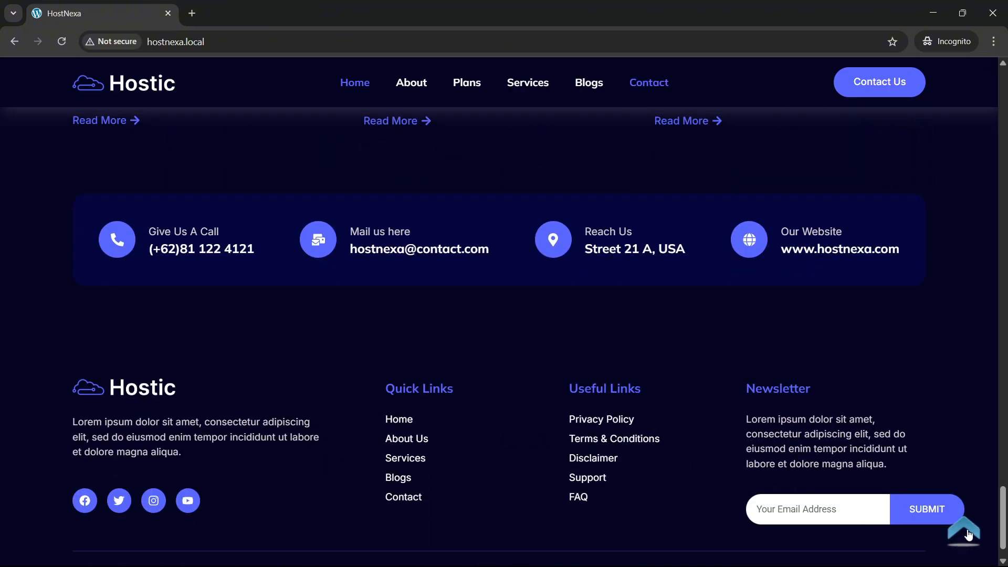
click(966, 532)
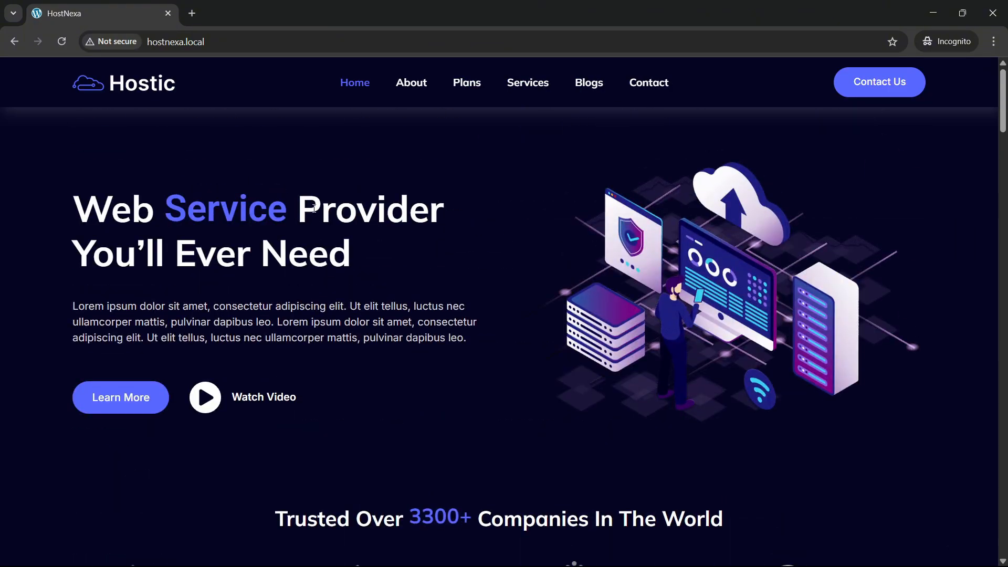
scroll(314, 208, down, 3)
scroll(381, 258, up, 3)
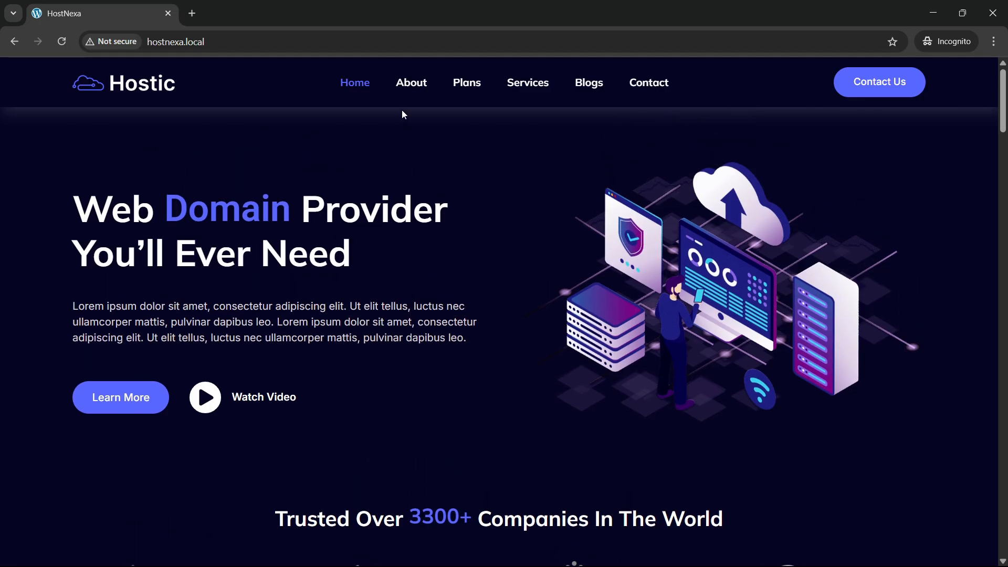
- Test the header links About, Plans, Services, Blogs and Contact in order, then return to the page top
click(415, 87)
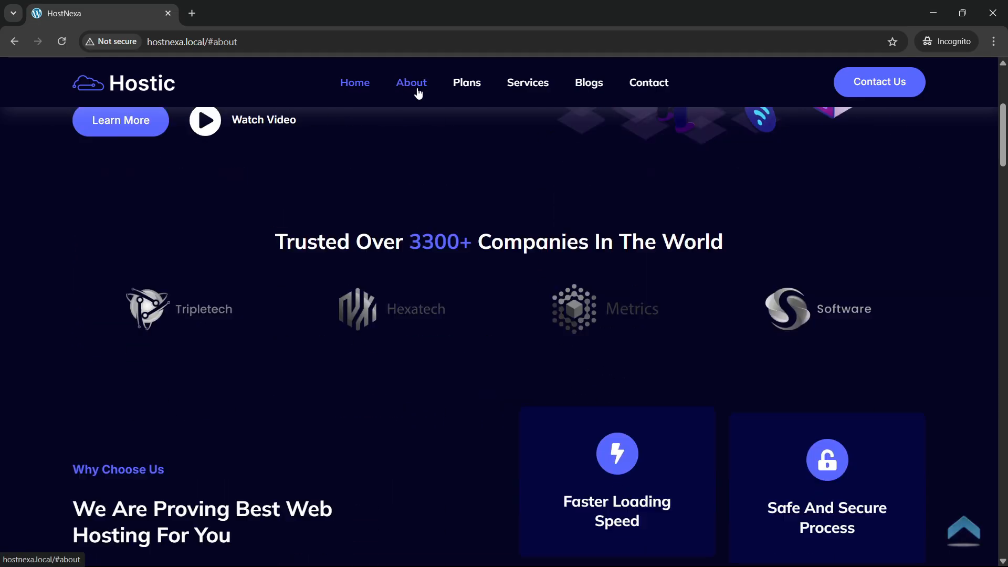
click(466, 84)
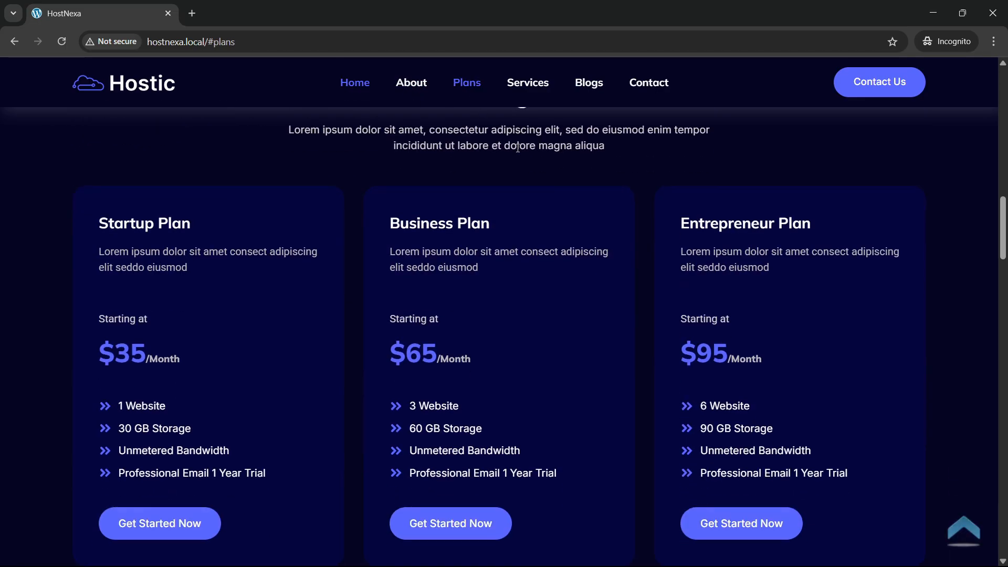
click(531, 84)
click(598, 93)
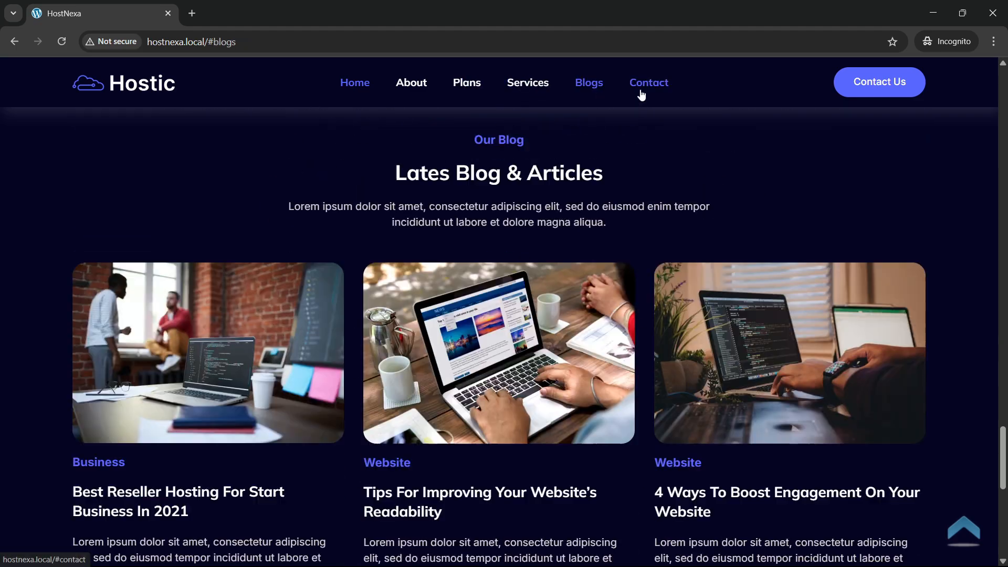
click(643, 90)
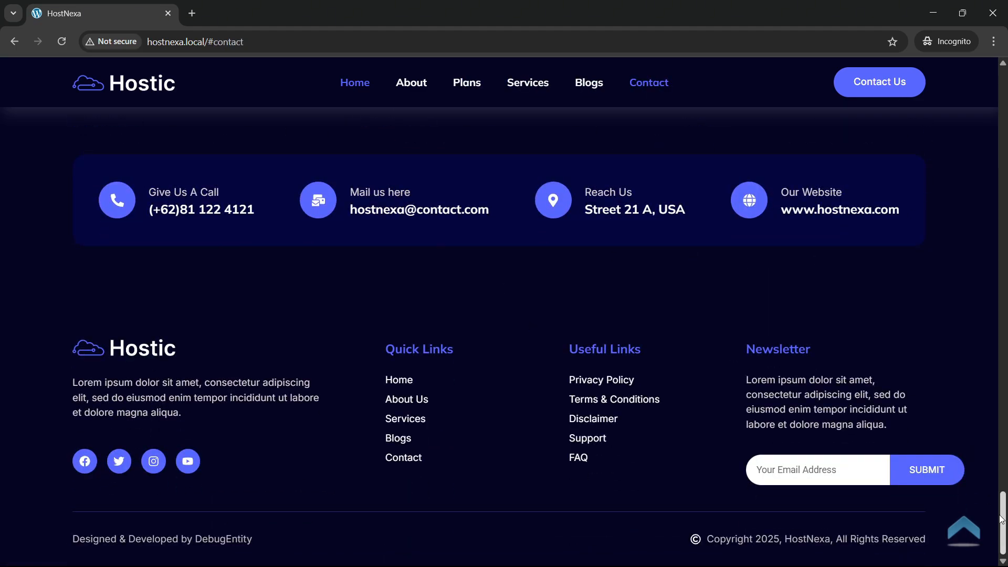
click(978, 531)
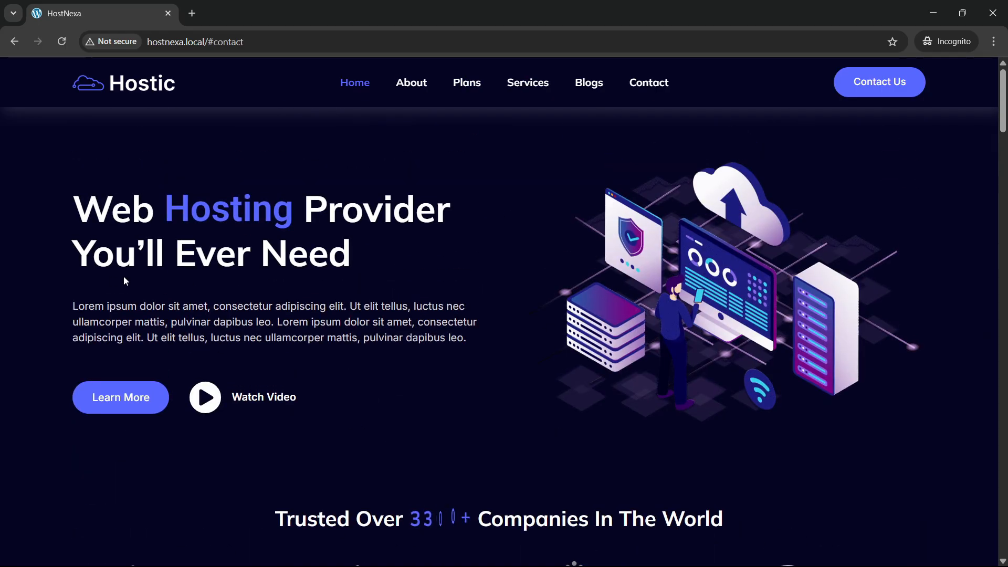
- Inspect the page with the developer tools in a 363 px wide responsive view and check the mobile hero section
right_click(37, 263)
click(99, 505)
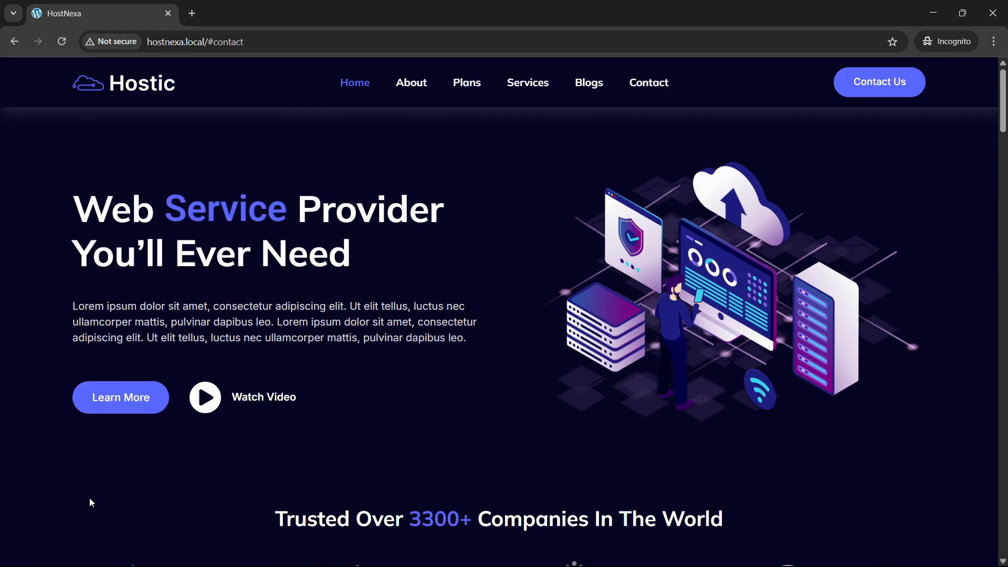
scroll(390, 403, down, 9)
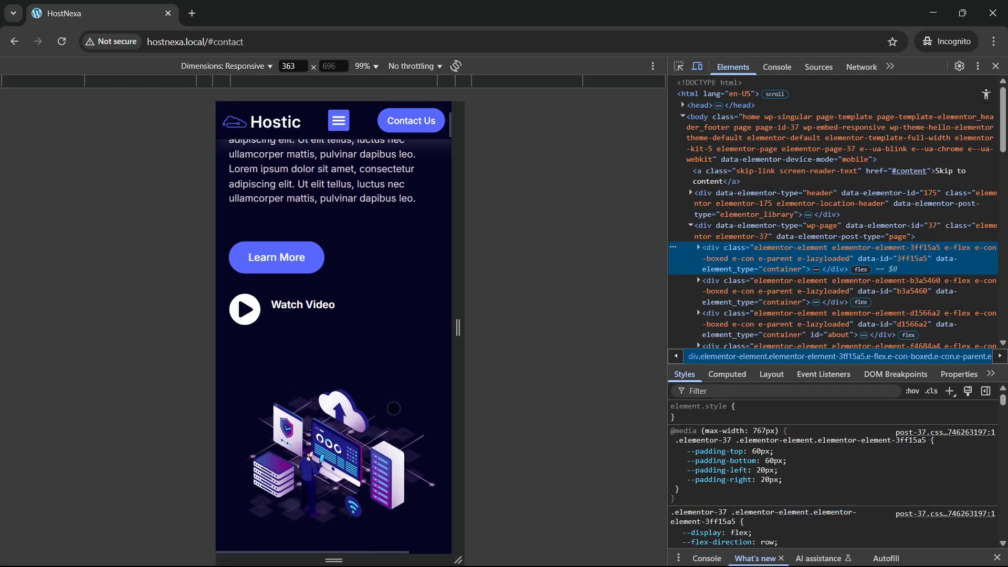
scroll(390, 403, up, 9)
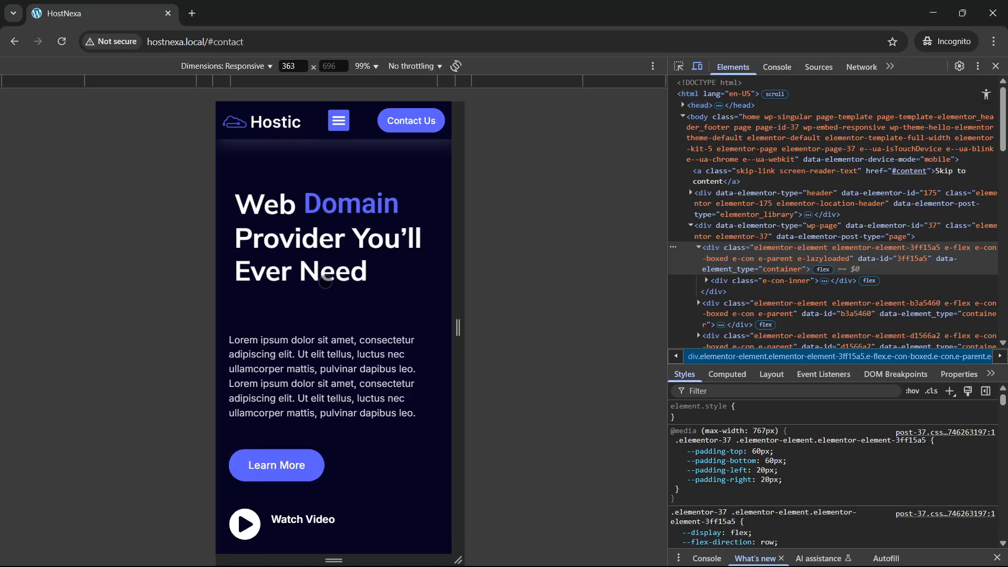
- Examine the mobile layout from the Watch Video link down to the stacked company logos under the Trusted Over heading
scroll(330, 300, down, 6)
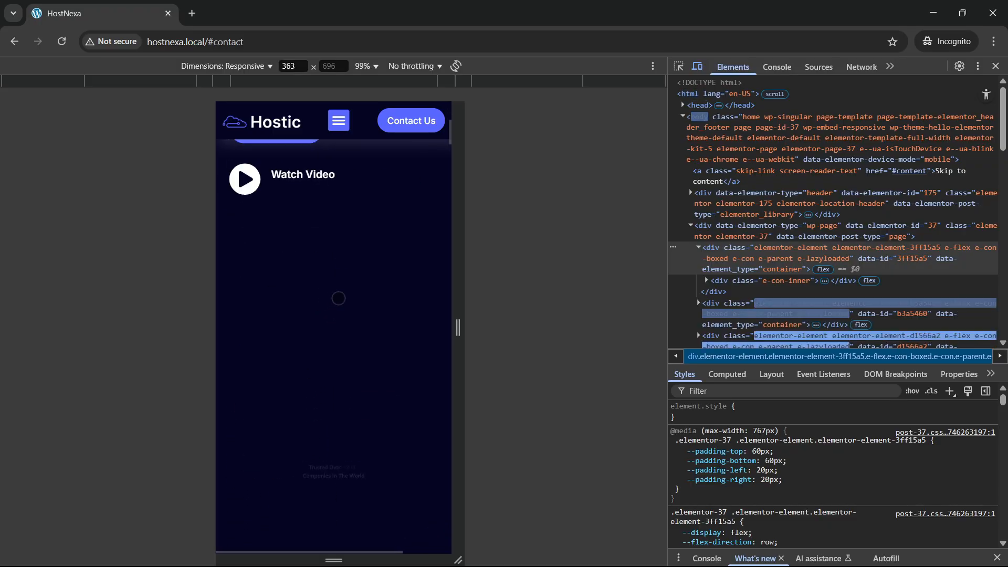
scroll(333, 297, up, 2)
scroll(304, 333, down, 10)
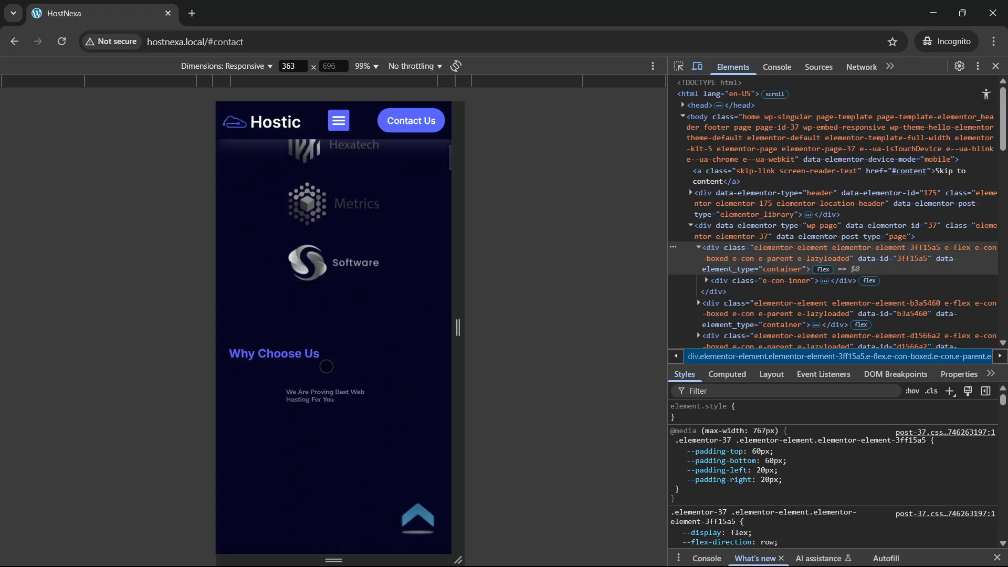
scroll(326, 367, up, 4)
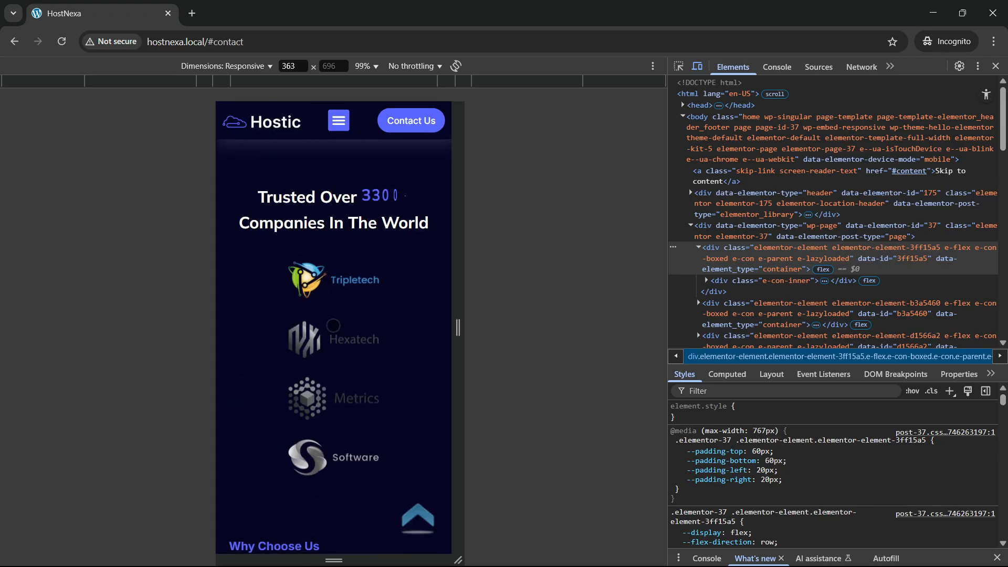
- Examine the mobile layout of the Why Choose Us section, including its text, Get Started Now button and feature cards
scroll(342, 389, down, 8)
scroll(347, 387, up, 1)
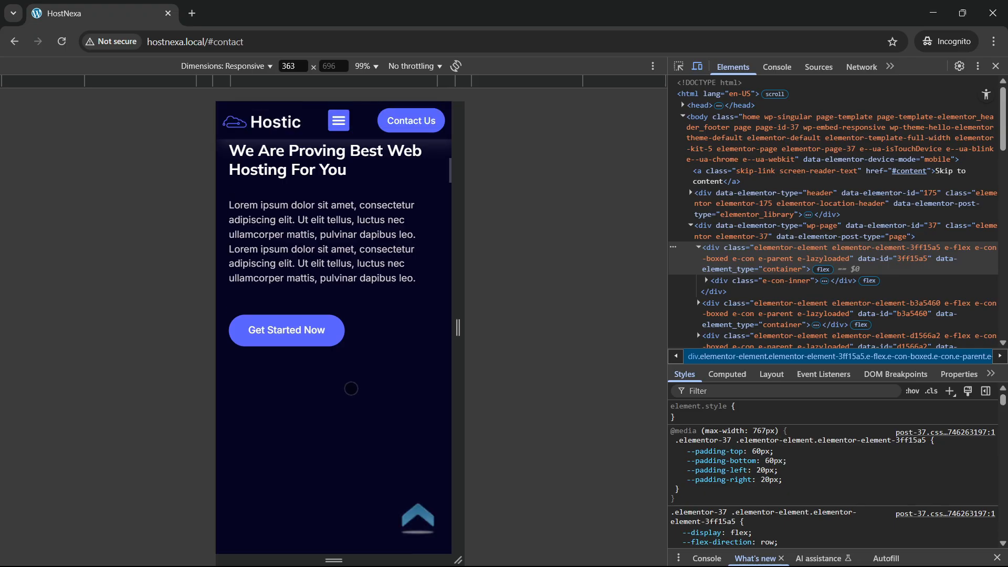
scroll(361, 372, down, 3)
scroll(360, 372, up, 5)
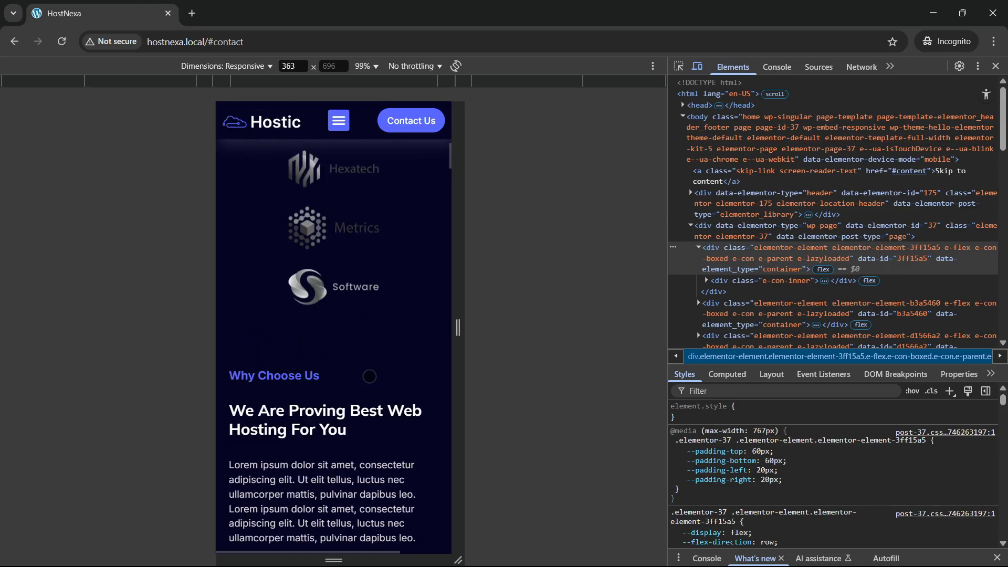
scroll(371, 380, down, 12)
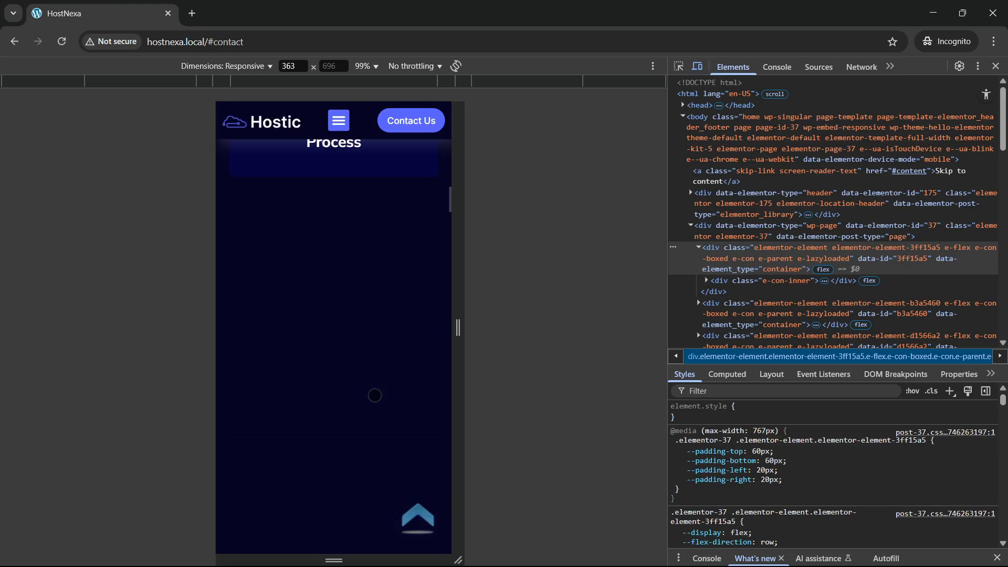
- Examine the mobile layout from the last Why Choose Us cards through the Our Hosting Plans section and its plan cards
scroll(376, 391, down, 5)
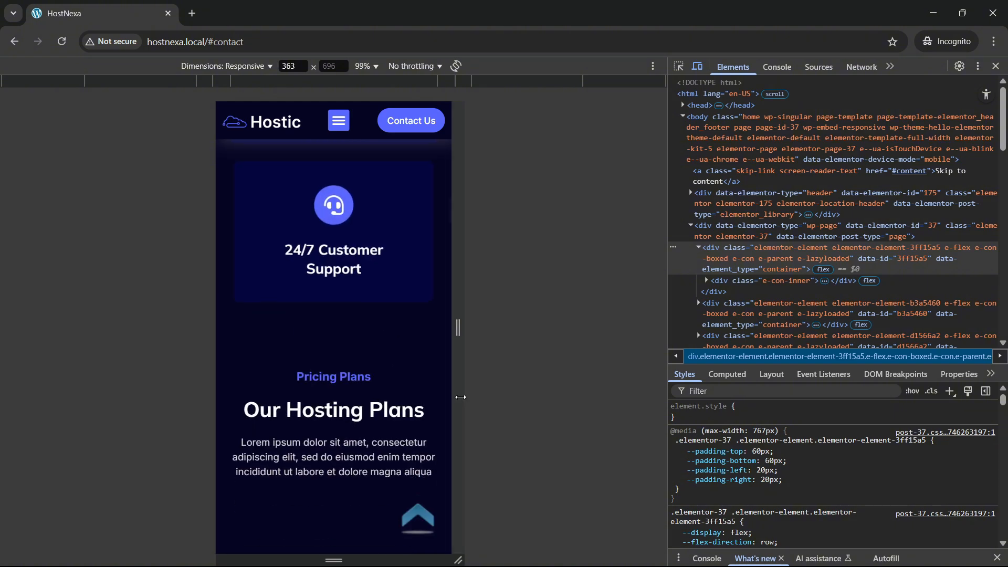
scroll(306, 318, down, 5)
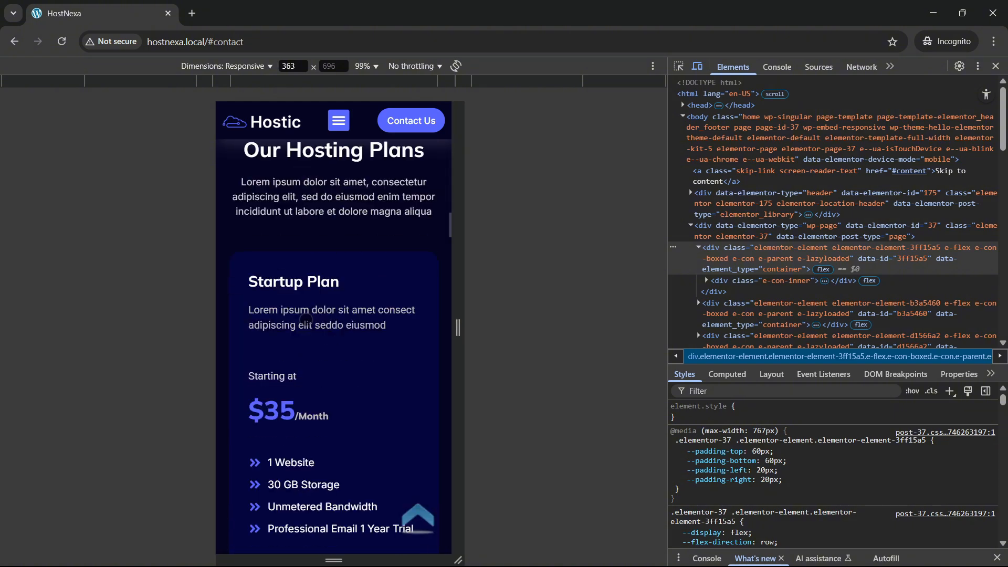
scroll(308, 303, down, 5)
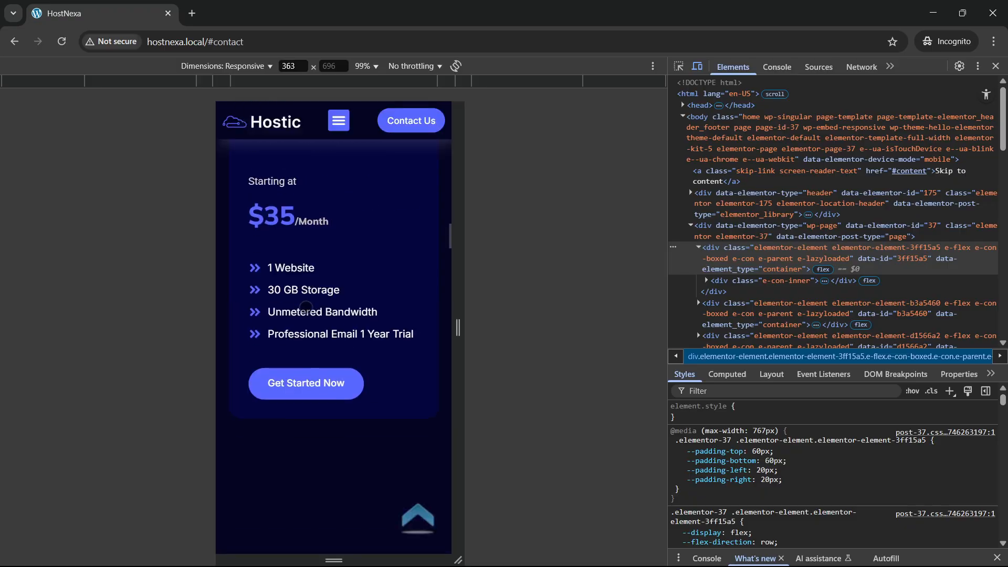
scroll(327, 360, down, 5)
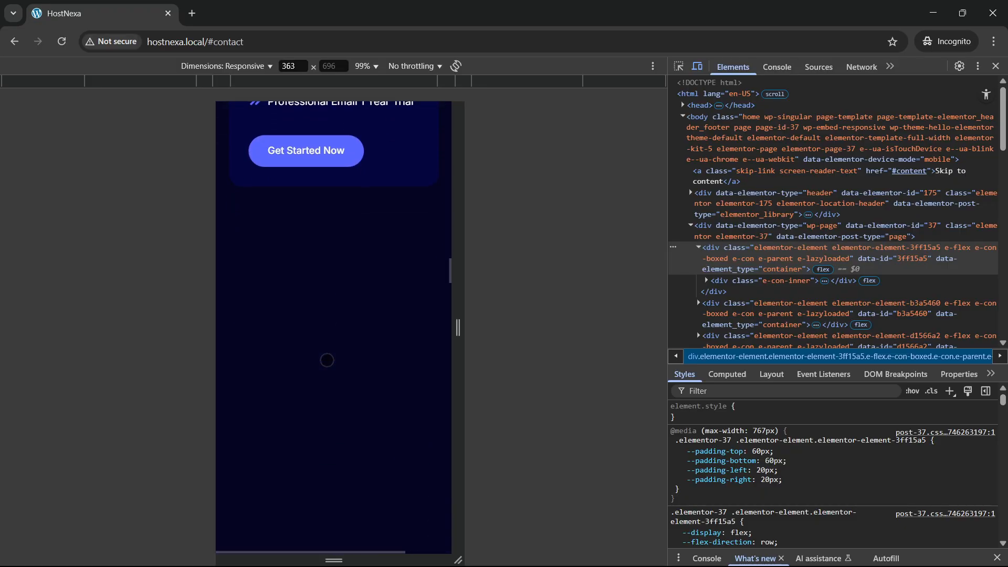
scroll(327, 360, down, 8)
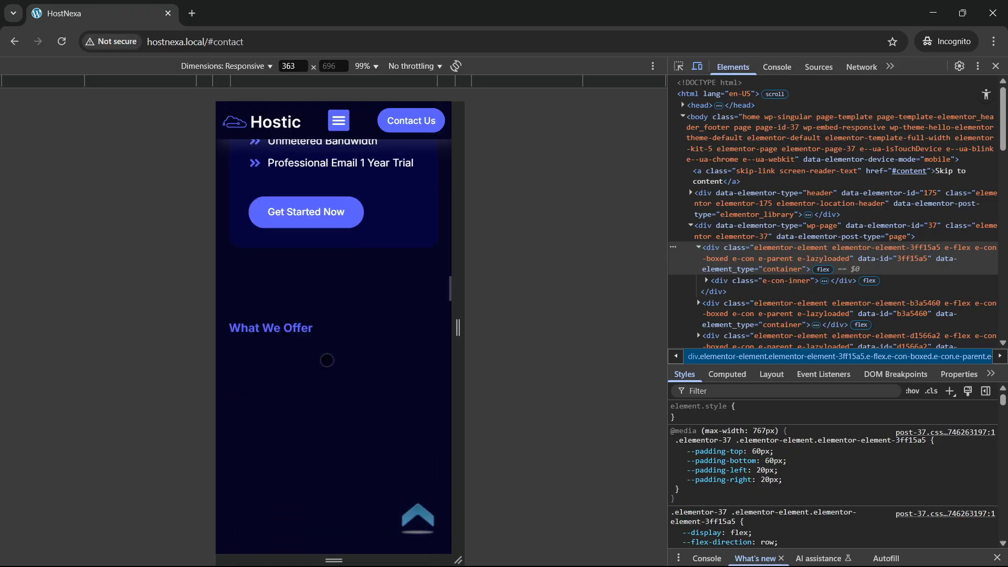
- Examine the mobile layout of the Our Best Services section, including the All Services button and the stacked hosting cards
scroll(320, 364, down, 5)
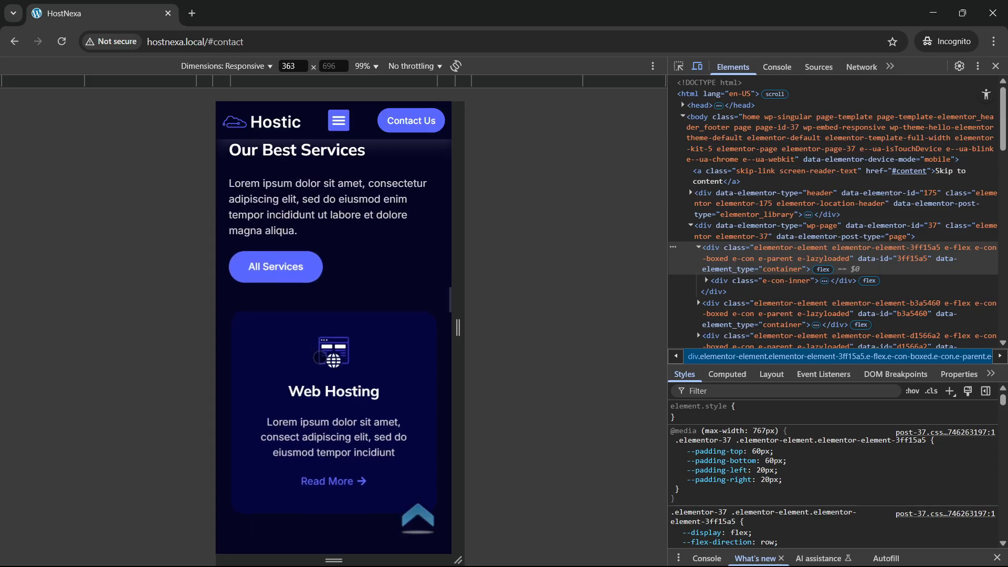
scroll(324, 364, down, 6)
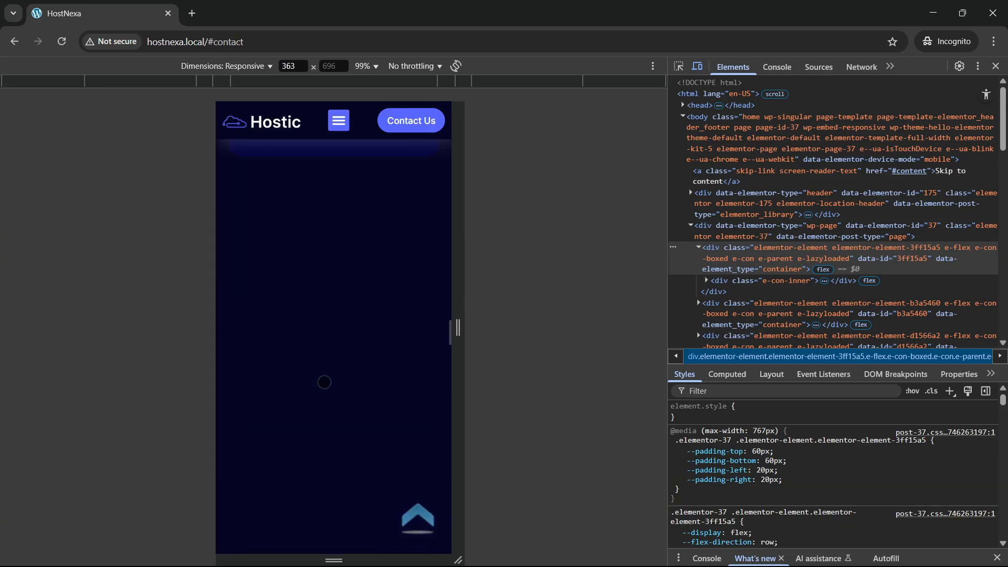
scroll(325, 383, down, 3)
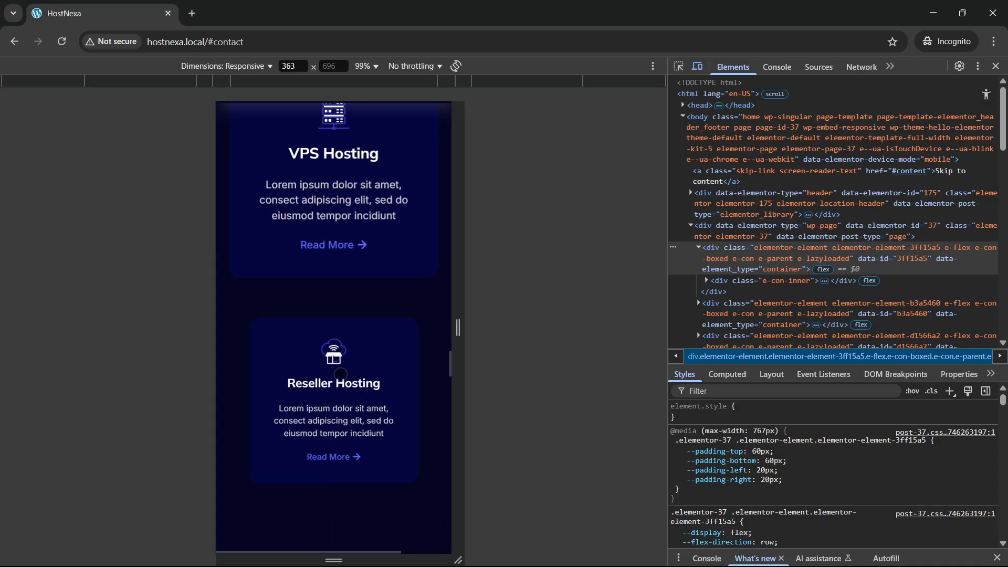
- Examine the mobile server locations section with its world map and the testimonial carousel below it
scroll(340, 374, down, 5)
scroll(341, 378, down, 3)
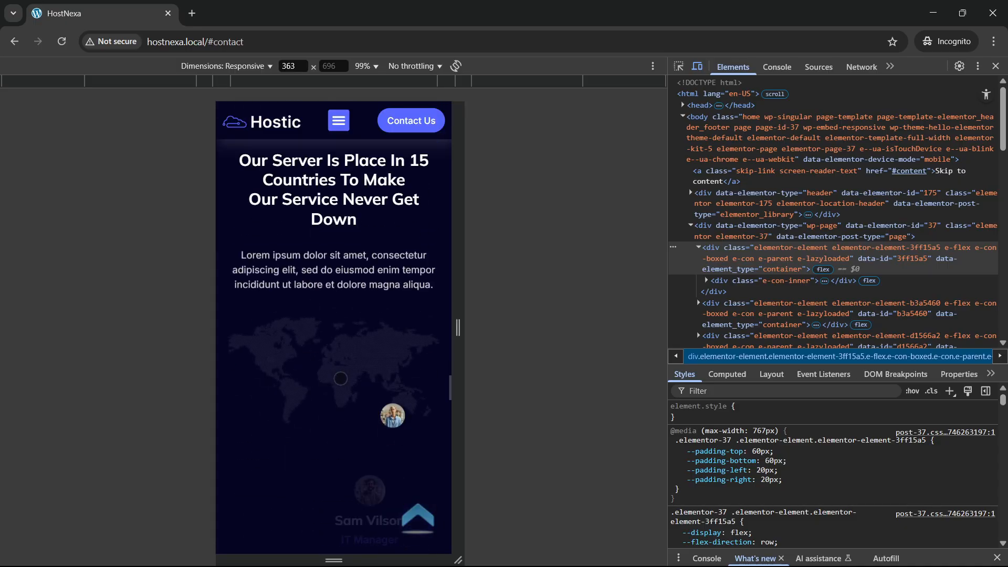
scroll(364, 287, down, 3)
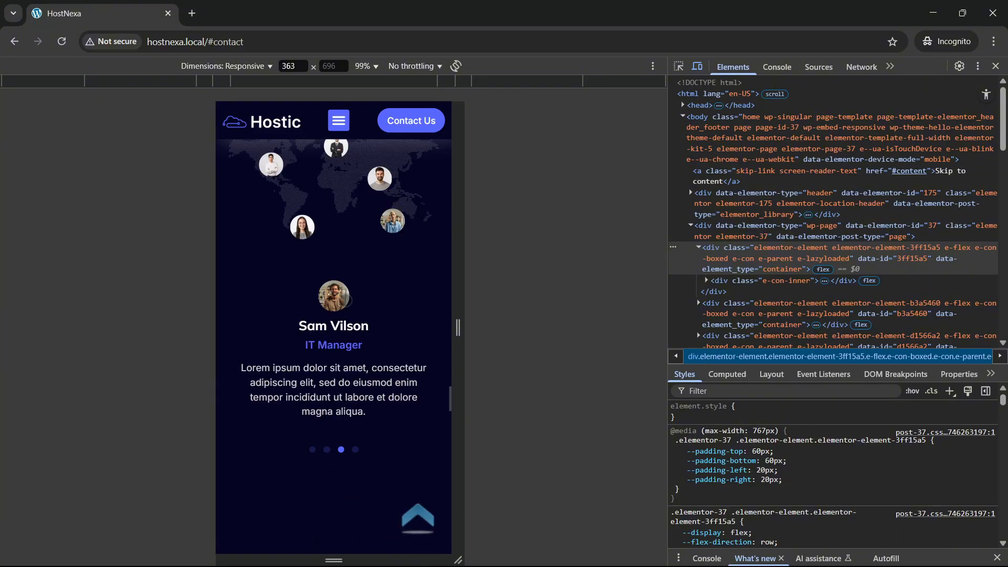
scroll(316, 273, up, 2)
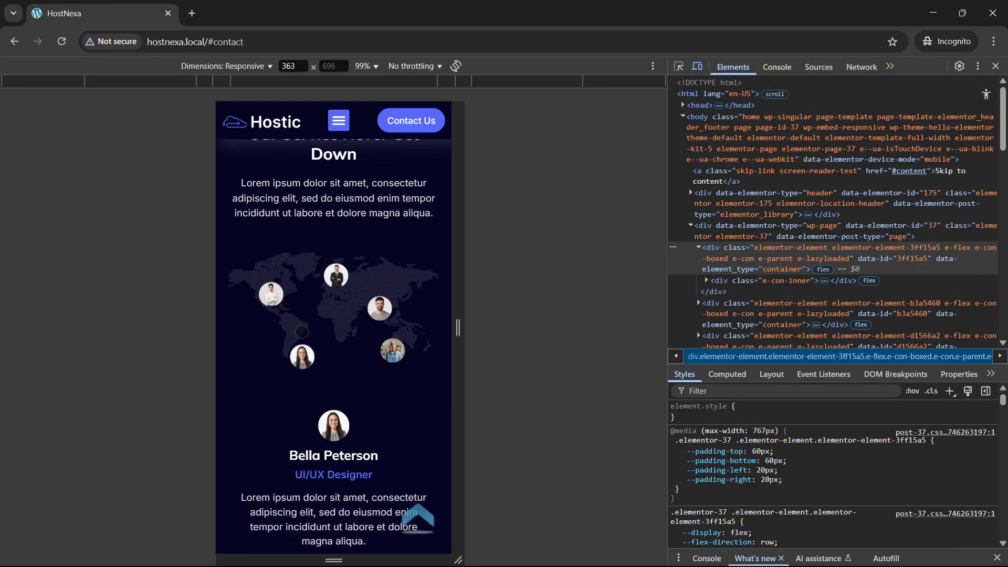
scroll(301, 330, down, 2)
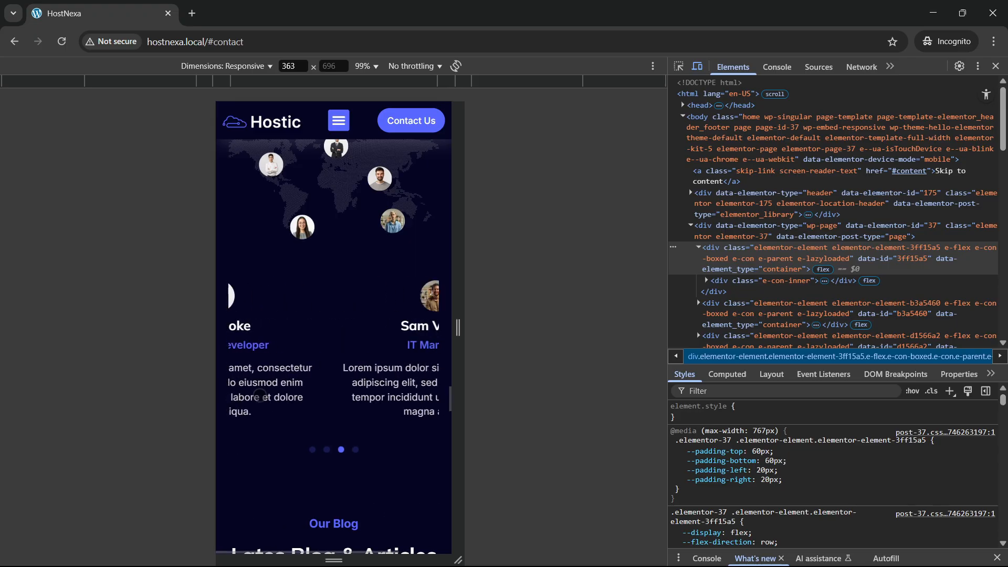
- Examine the mobile layout of the blog and articles section, including each post's image, text and Read More link
scroll(352, 389, down, 3)
scroll(352, 389, down, 3)
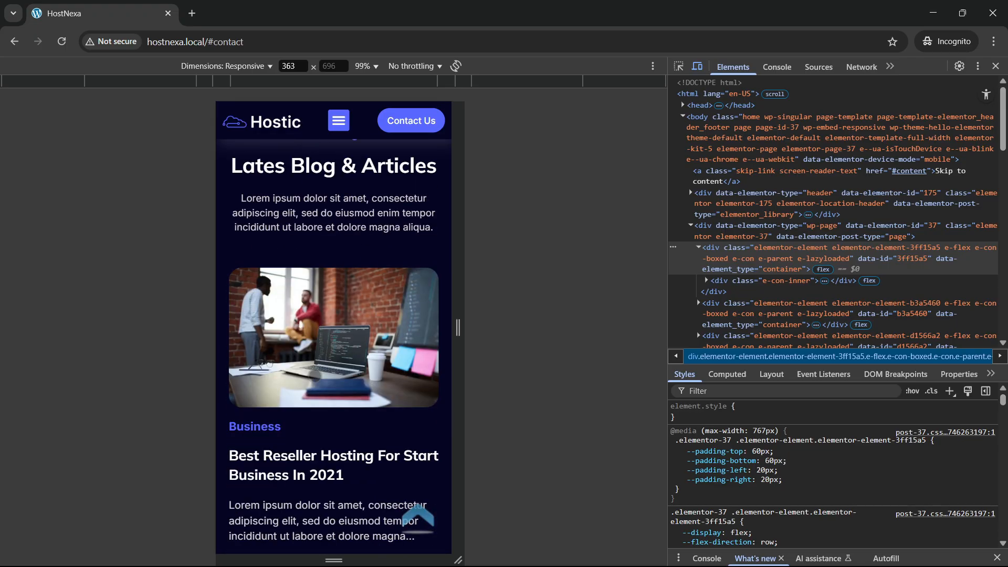
scroll(315, 382, down, 3)
scroll(315, 382, up, 3)
scroll(315, 382, down, 4)
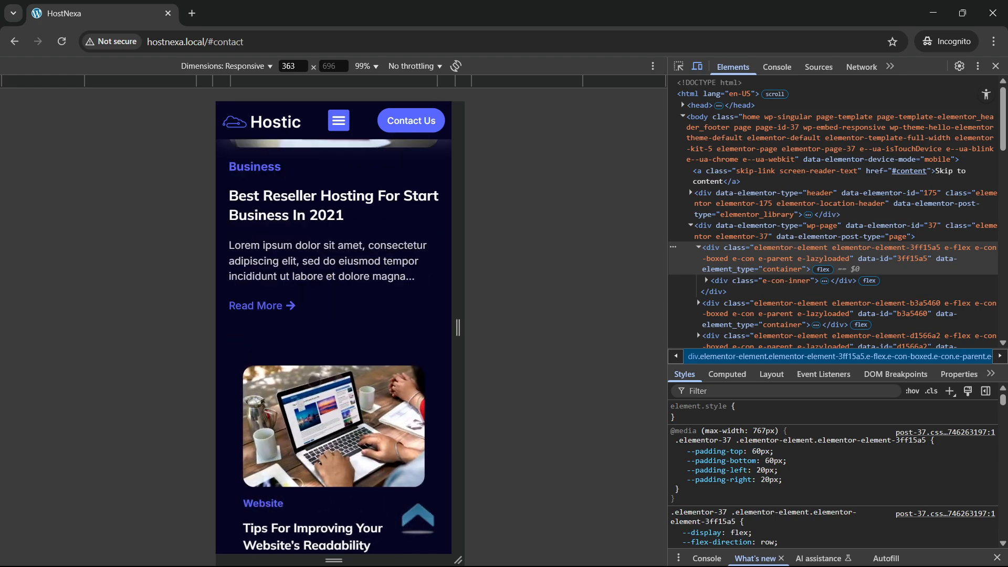
scroll(315, 381, down, 4)
scroll(297, 408, up, 2)
scroll(297, 414, down, 4)
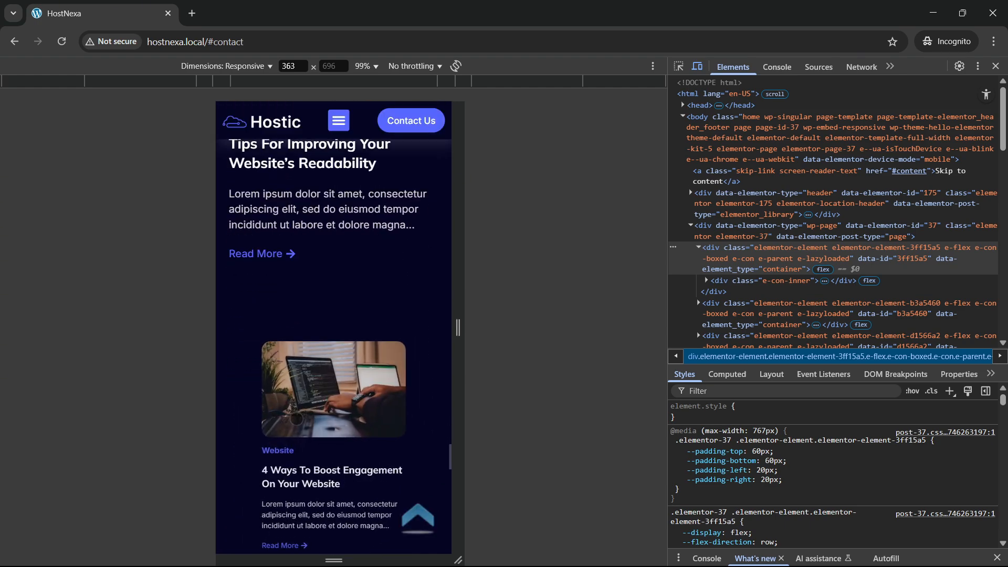
- Examine the mobile contact details section and the footer with its social icons, link lists and newsletter form
scroll(296, 419, down, 6)
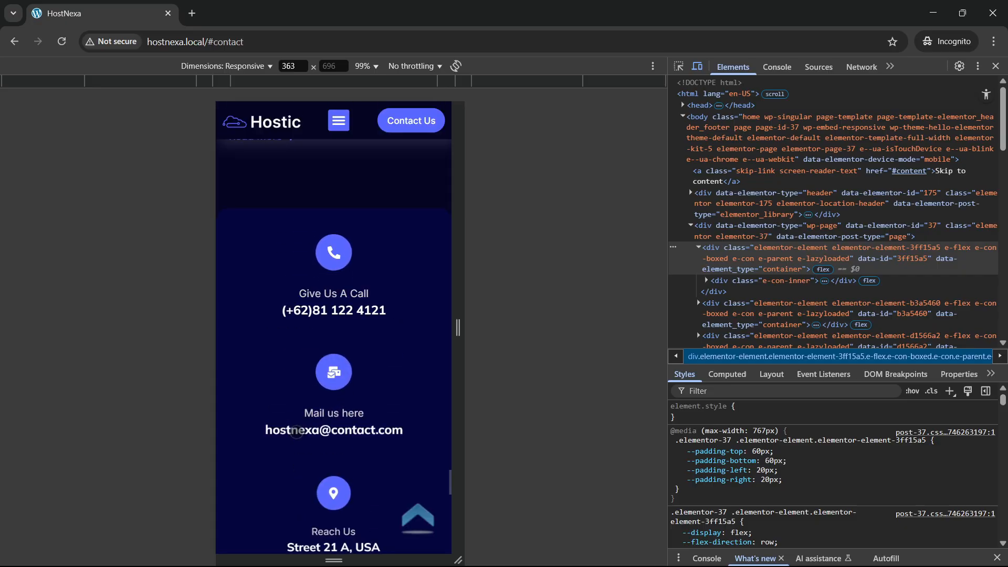
scroll(323, 420, down, 4)
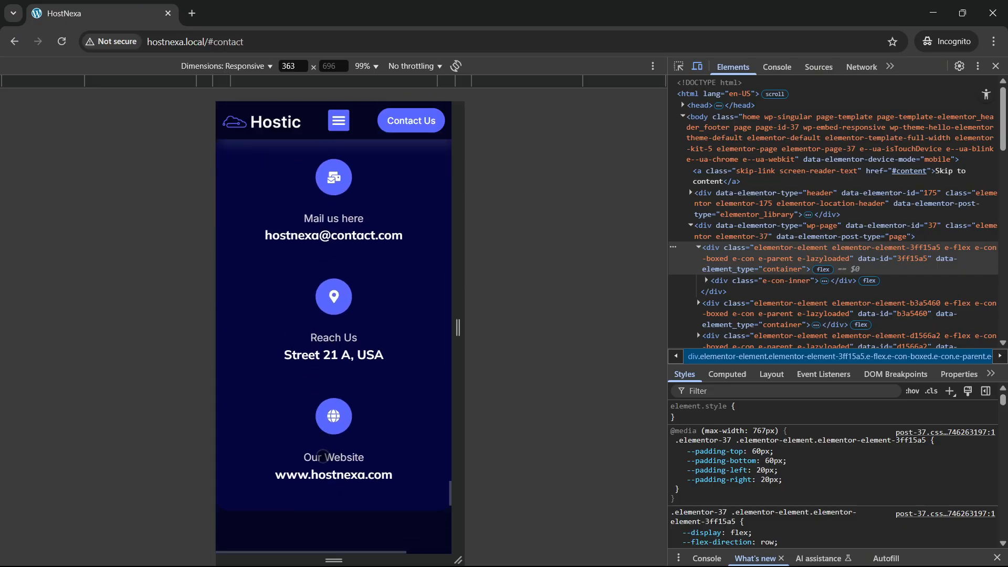
scroll(294, 452, up, 1)
scroll(285, 461, down, 2)
scroll(285, 461, down, 10)
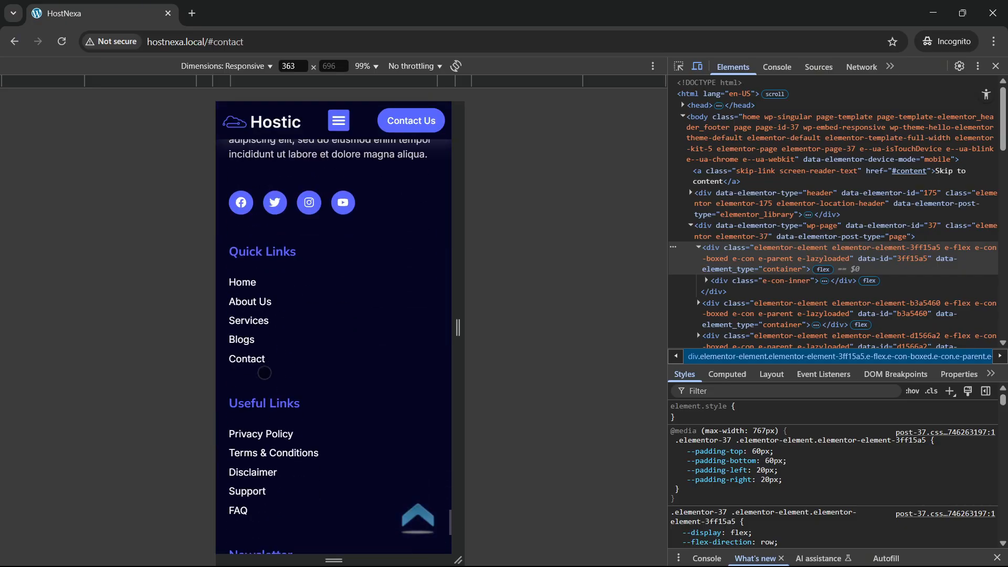
scroll(268, 401, down, 2)
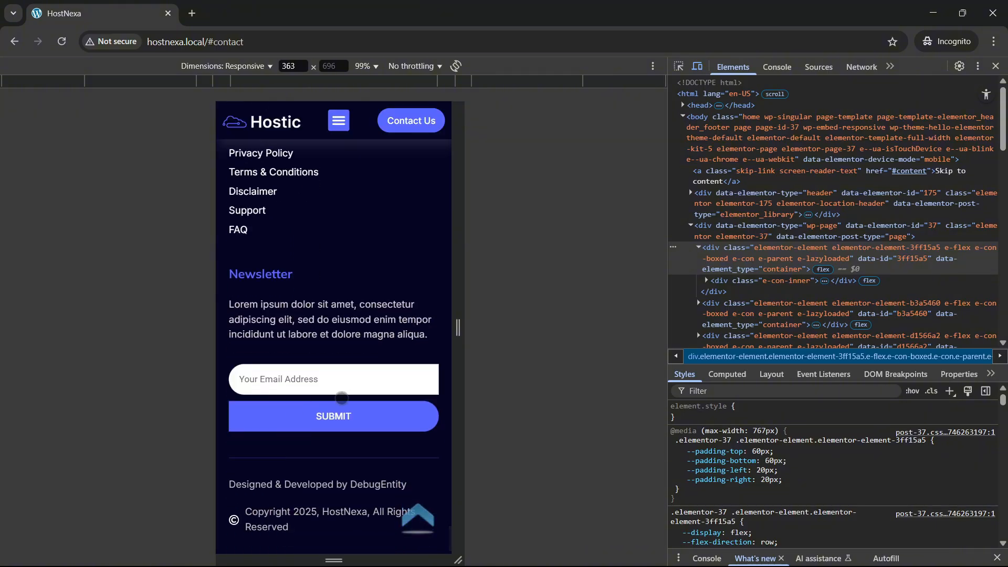
scroll(278, 422, up, 2)
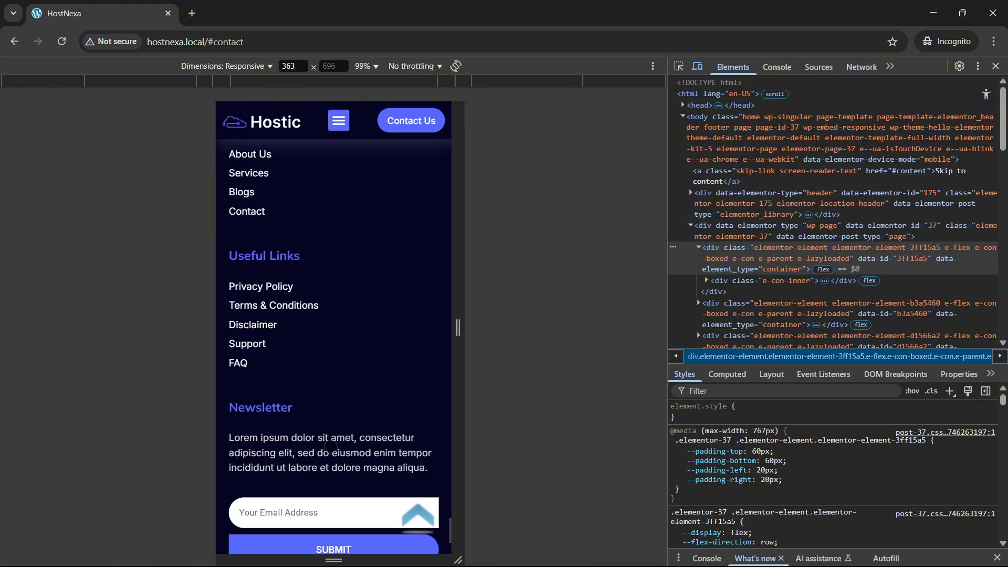
scroll(335, 480, down, 1)
- Return to the page top with the back-to-top arrow and test the mobile menu links About, Plans and Contact
click(416, 520)
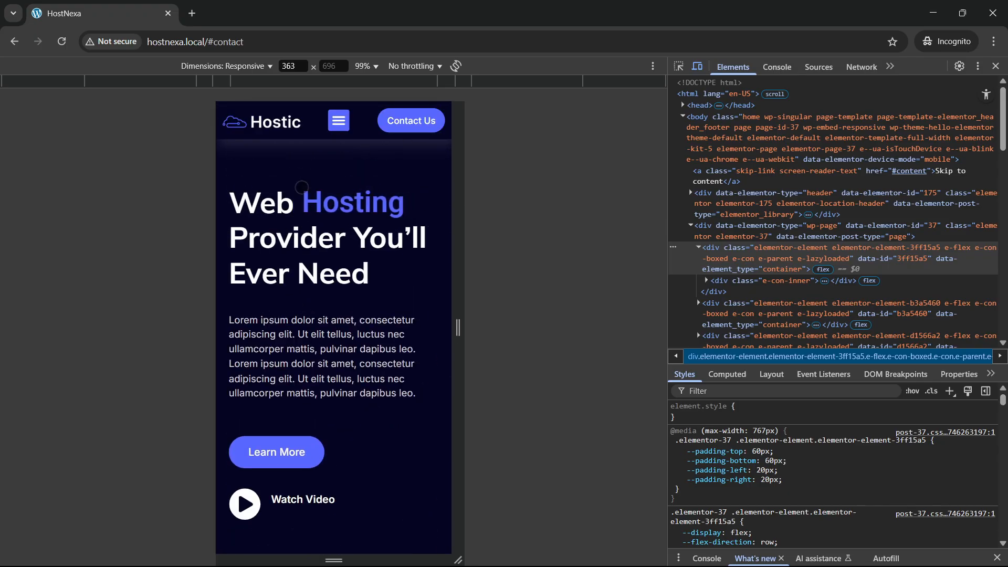
click(339, 120)
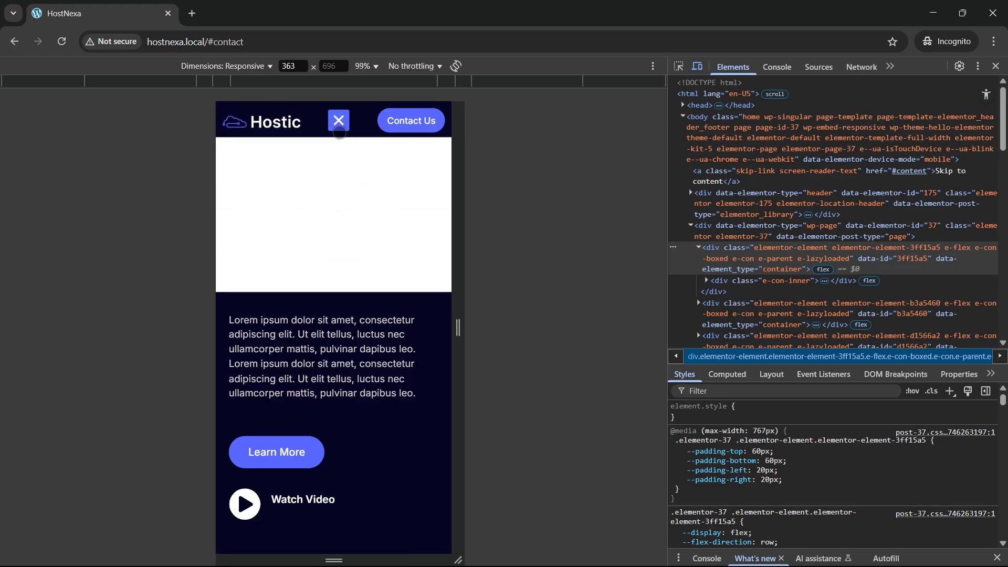
click(334, 176)
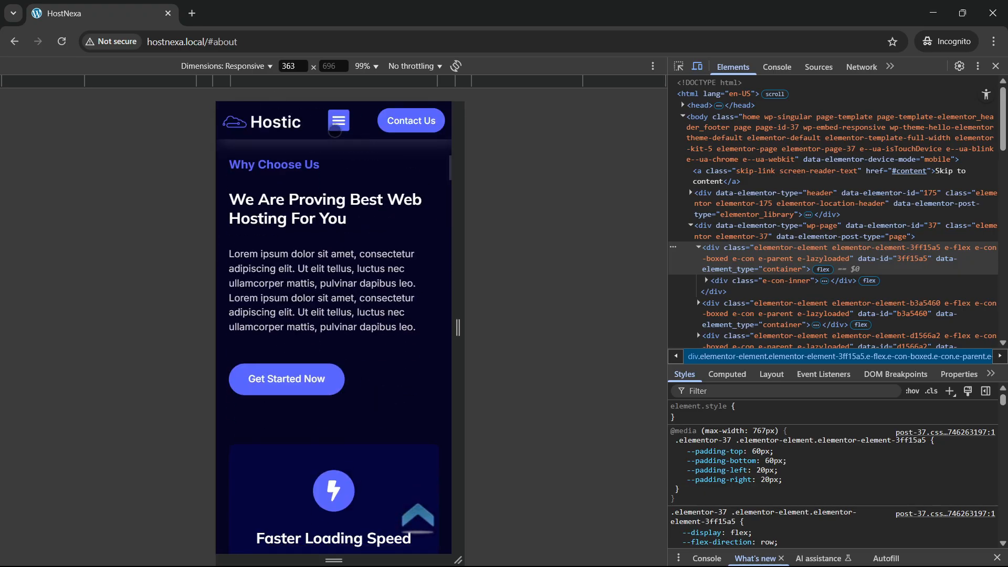
click(338, 131)
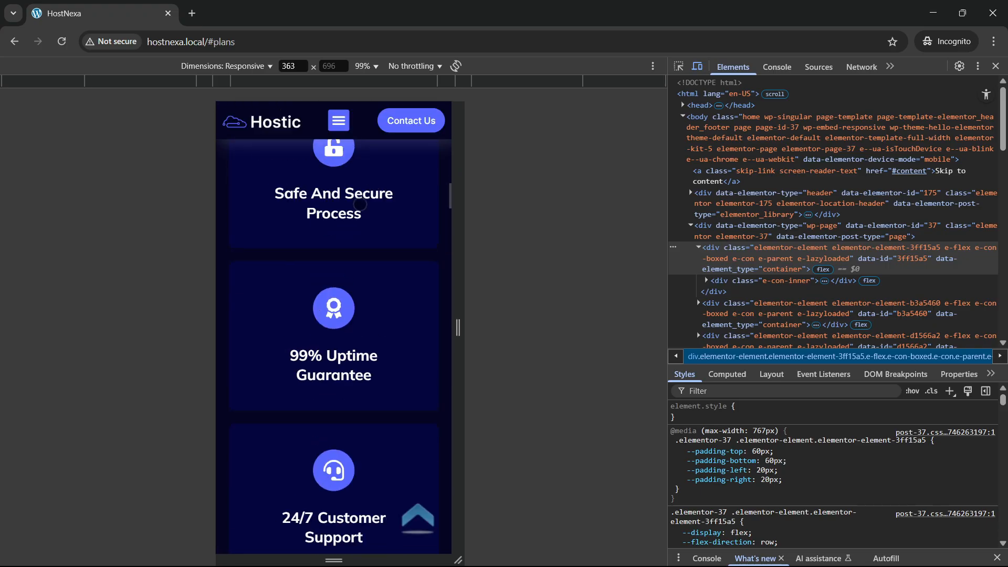
click(339, 121)
click(342, 282)
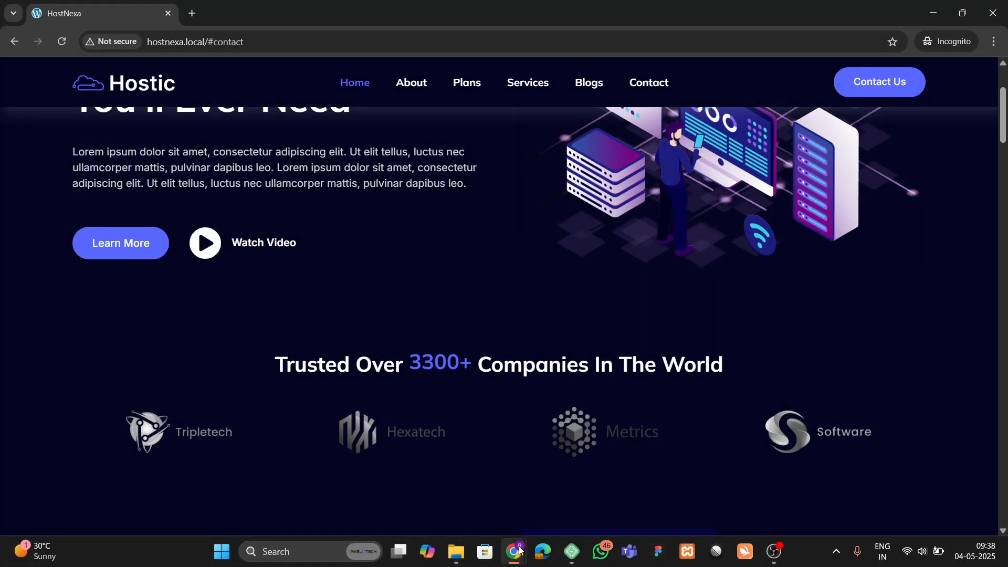
- Switch to the other Chrome window and open the WordPress Dashboard of the hosted My Blog site
mouse_move(516, 554)
click(442, 443)
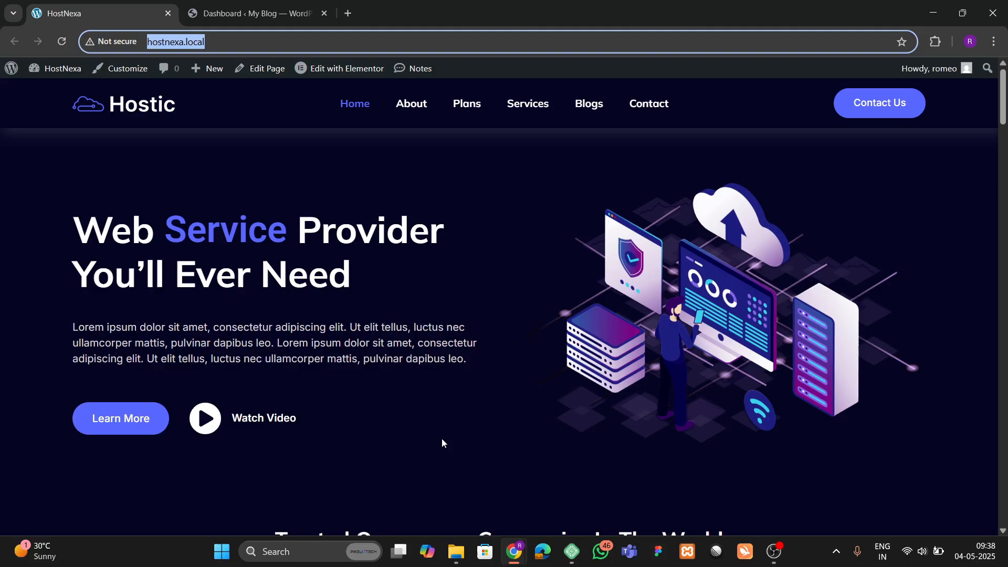
click(259, 18)
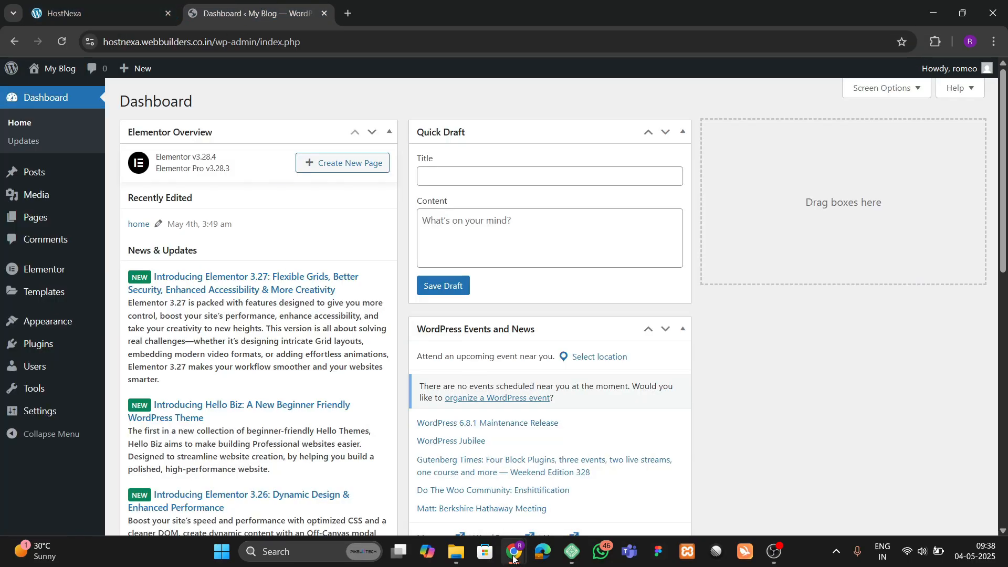
mouse_move(513, 557)
click(643, 440)
- Enable automatic hiding of the taskbar in the Windows taskbar behaviors and close the settings
right_click(153, 549)
click(172, 528)
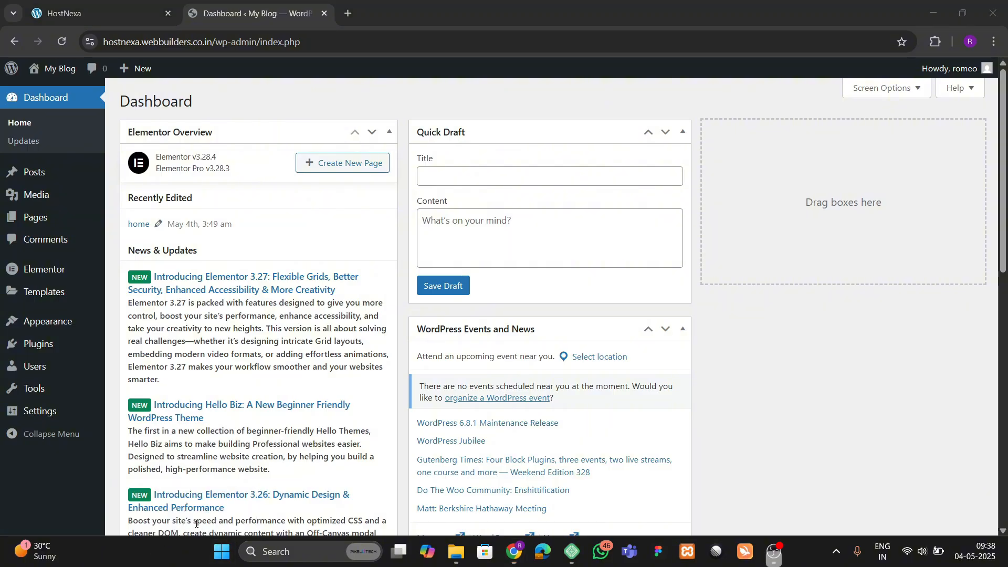
scroll(358, 392, down, 5)
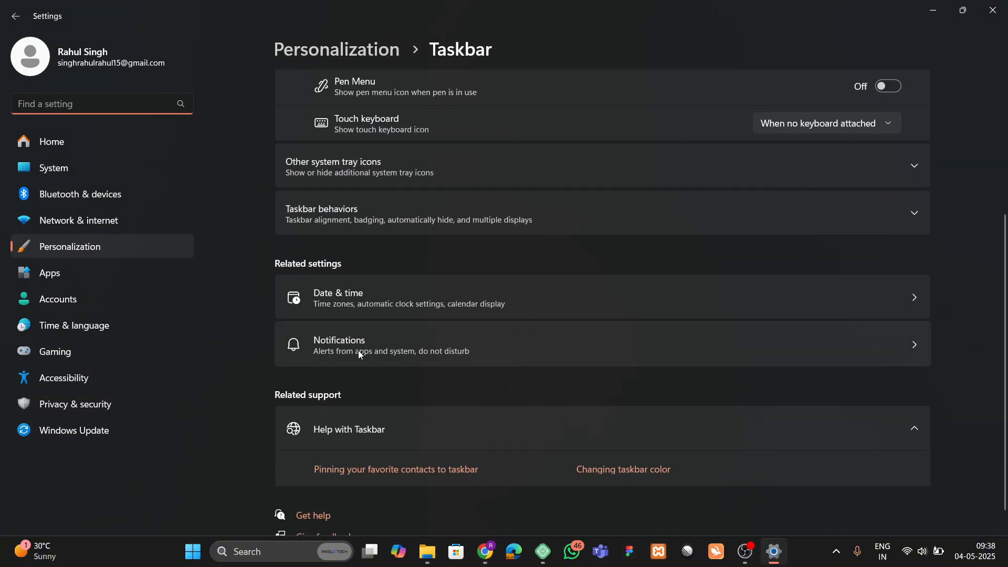
click(360, 231)
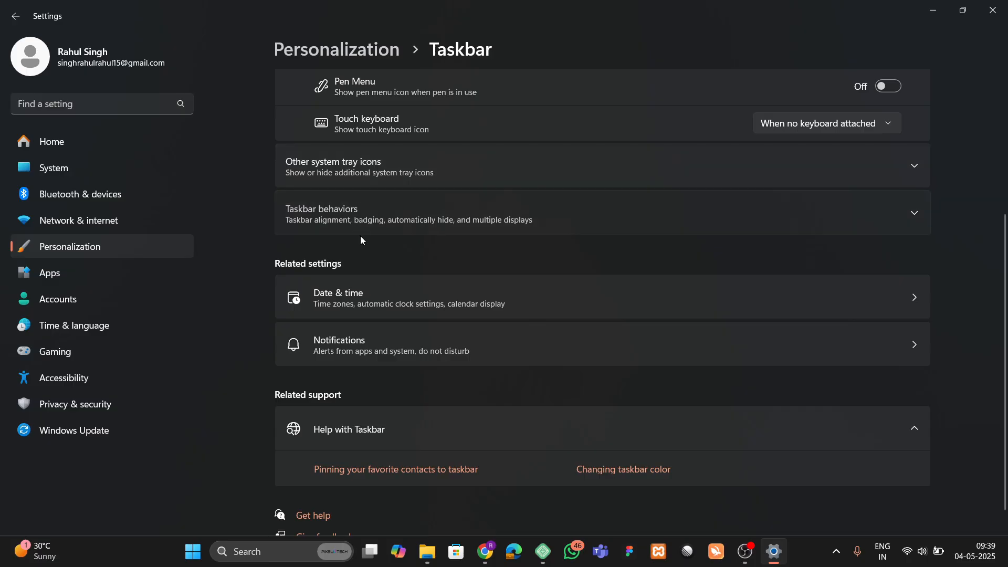
click(320, 285)
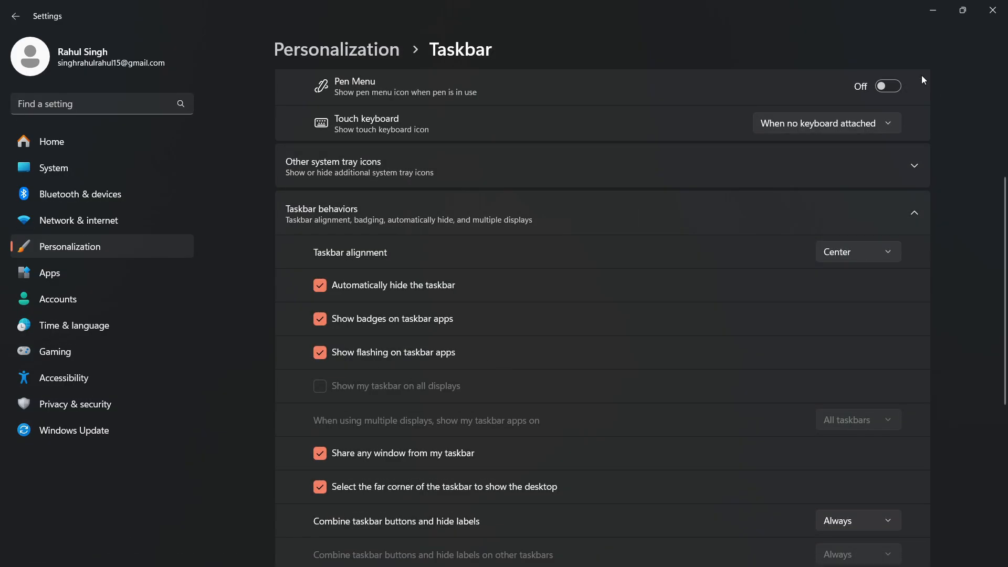
click(992, 10)
scroll(37, 217, down, 2)
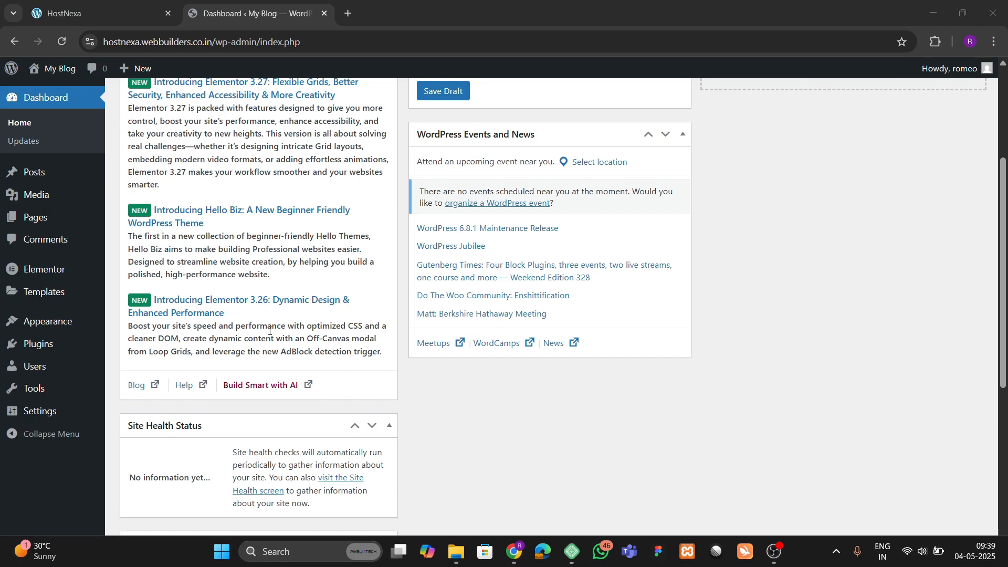
scroll(36, 217, up, 1)
scroll(47, 239, up, 1)
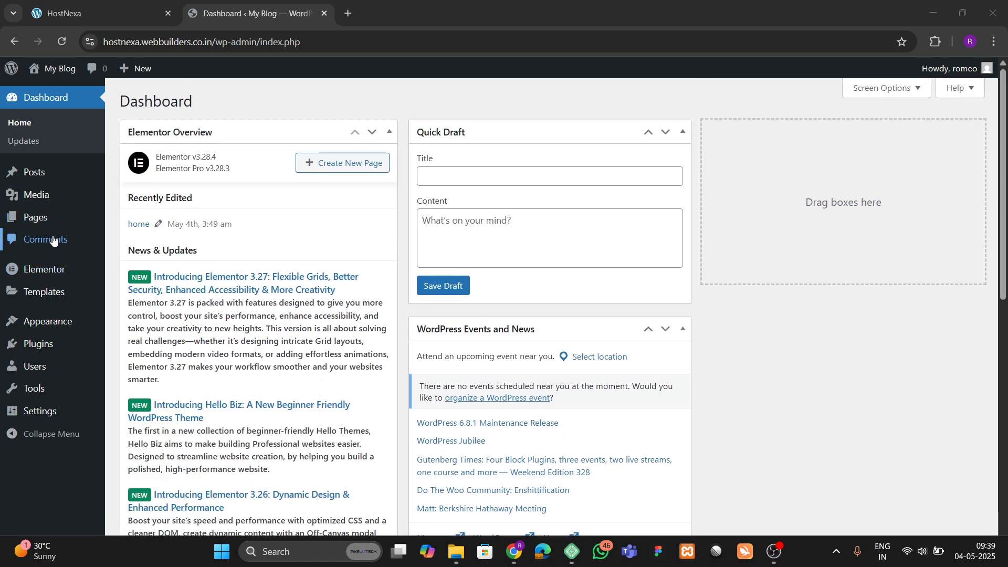
- Swap the order of the HostNexa and Dashboard tabs, swap them back and return to the Dashboard
drag(256, 2, 98, 4)
click(252, 13)
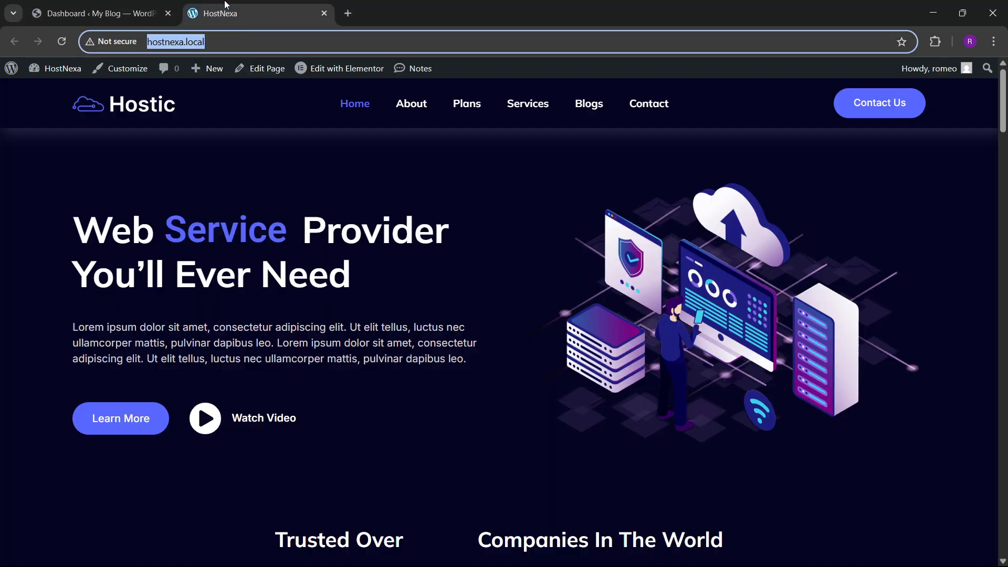
click(100, 13)
drag(283, 5, 142, 9)
click(252, 13)
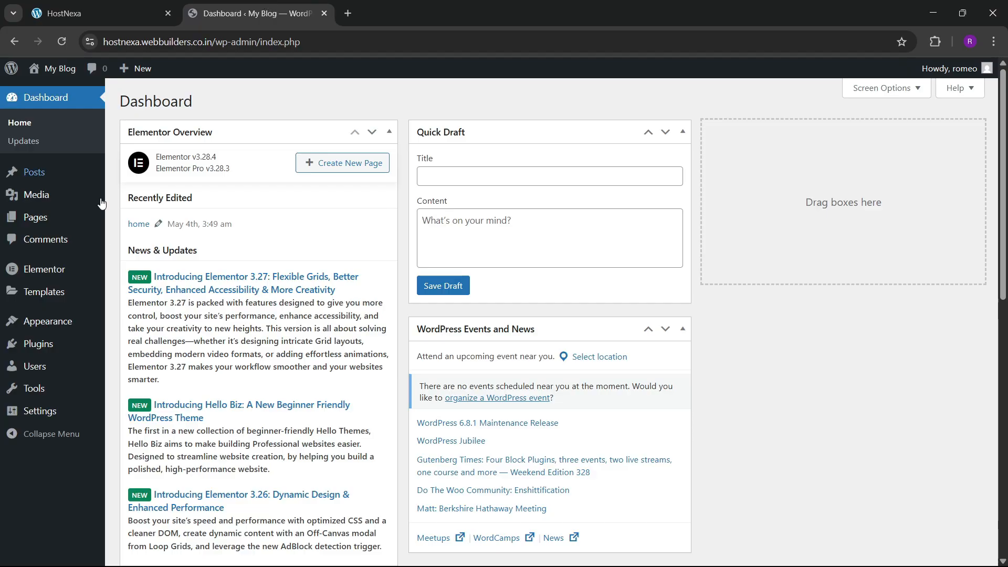
- Check the active theme and the installed plugins of the My Blog site
mouse_move(39, 326)
click(126, 331)
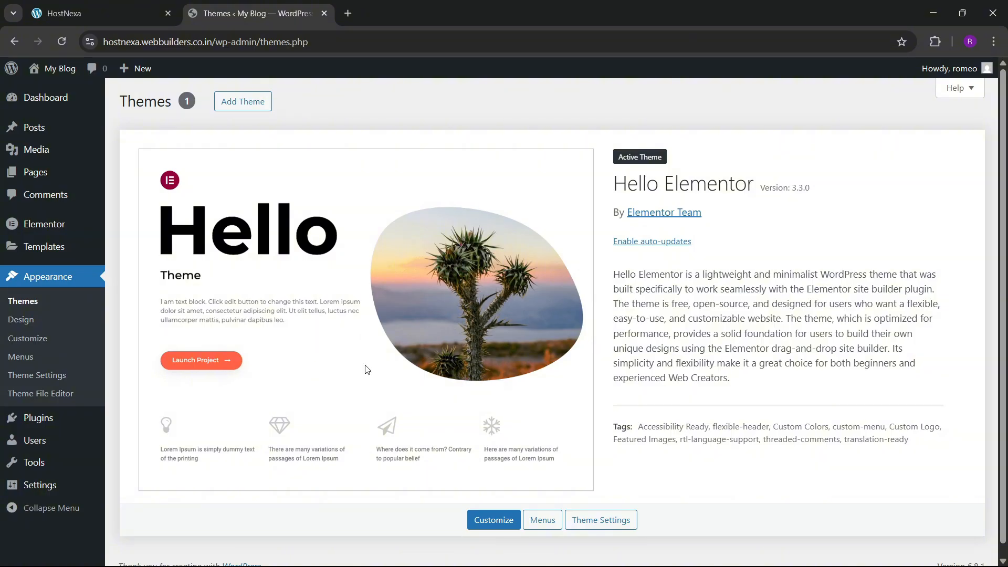
mouse_move(53, 430)
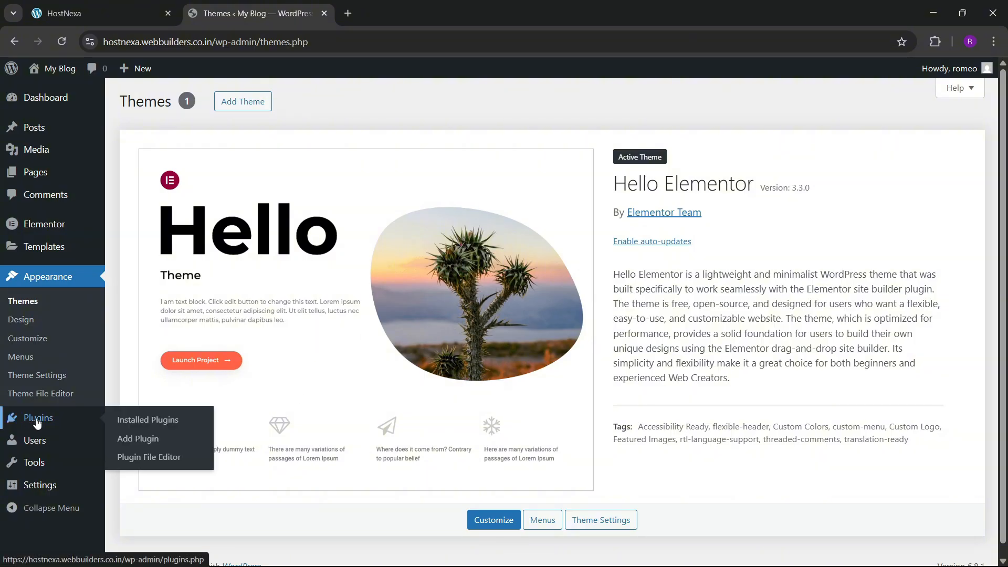
click(138, 424)
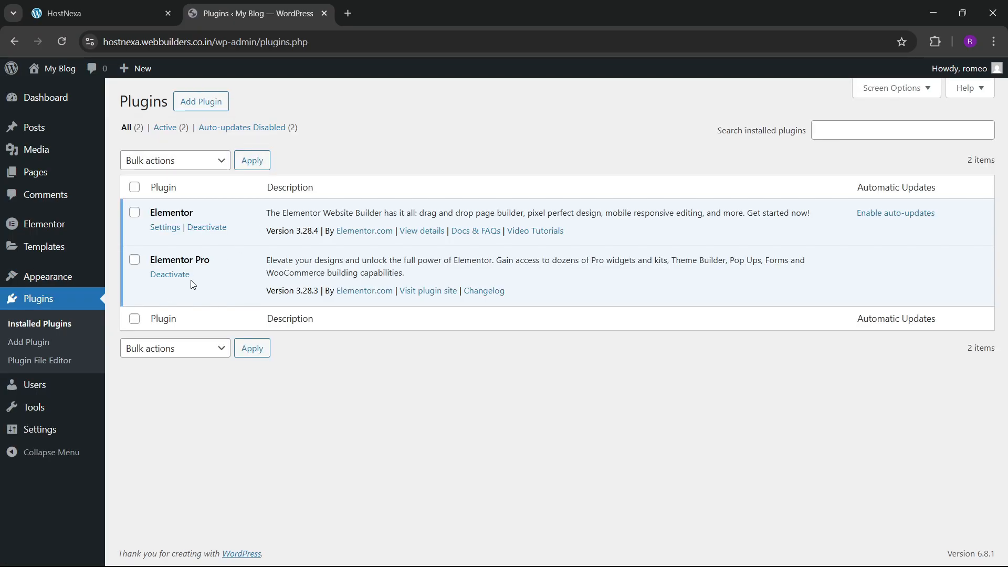
- Review the site's Pages list and the homepage setting in the Reading Settings
mouse_move(42, 178)
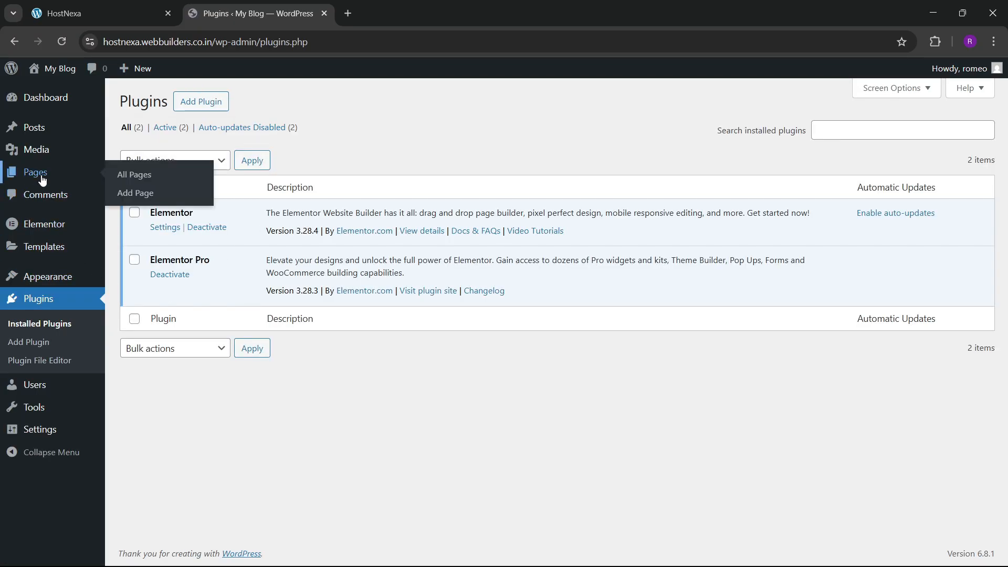
click(111, 176)
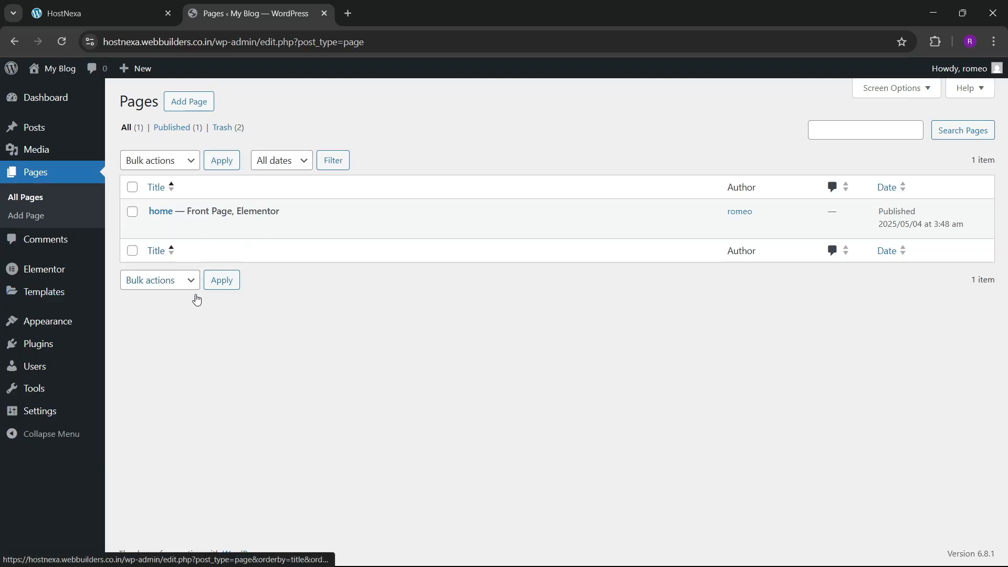
mouse_move(44, 414)
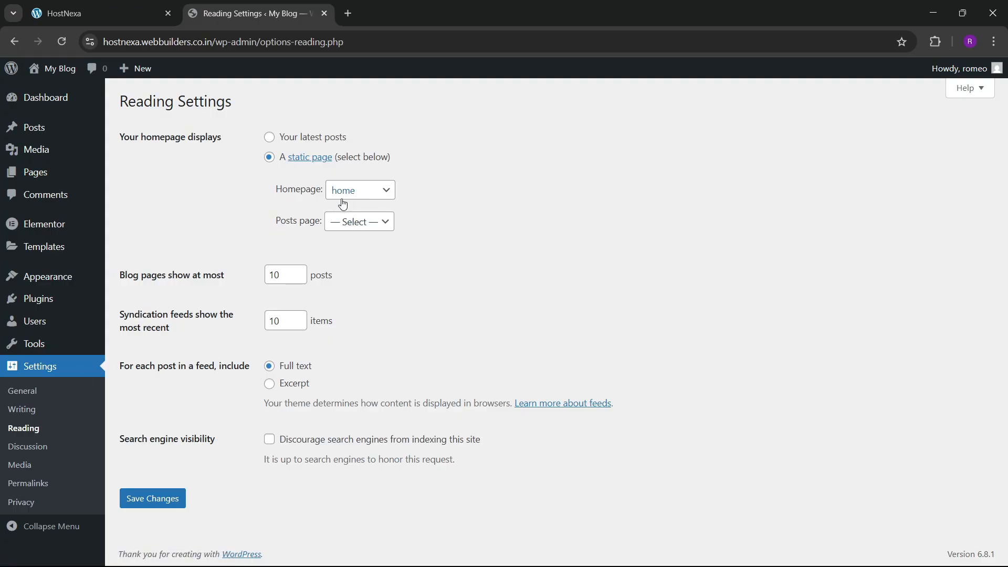
mouse_move(48, 90)
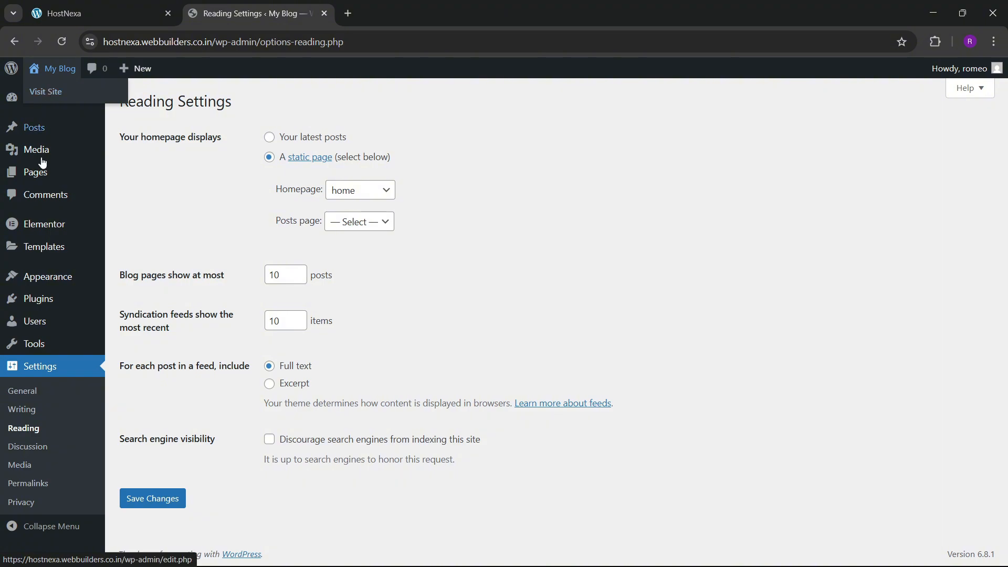
- Upload all images from the Downloads folder "hostnext images" to the Media Library and look over the uploaded files
mouse_move(42, 152)
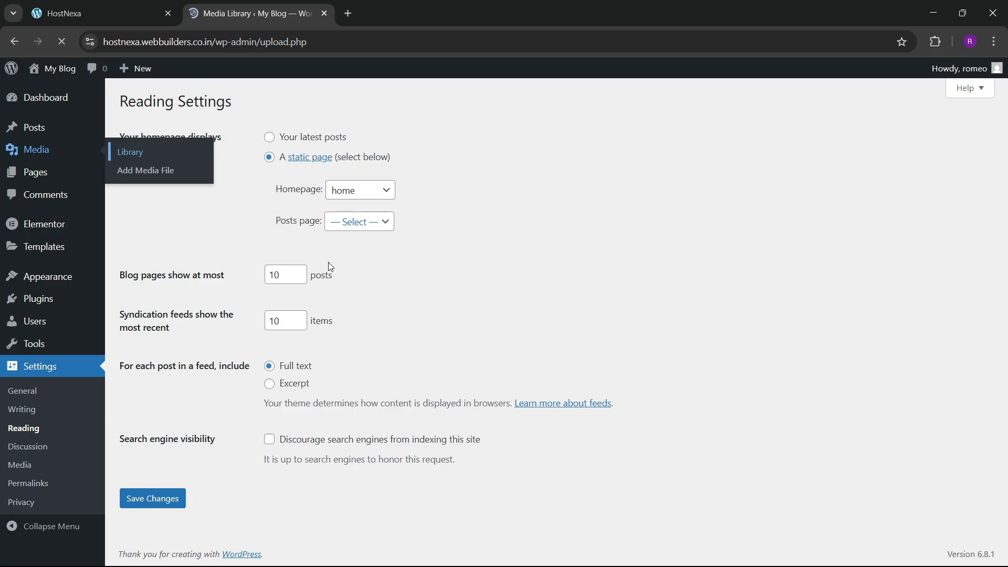
click(251, 106)
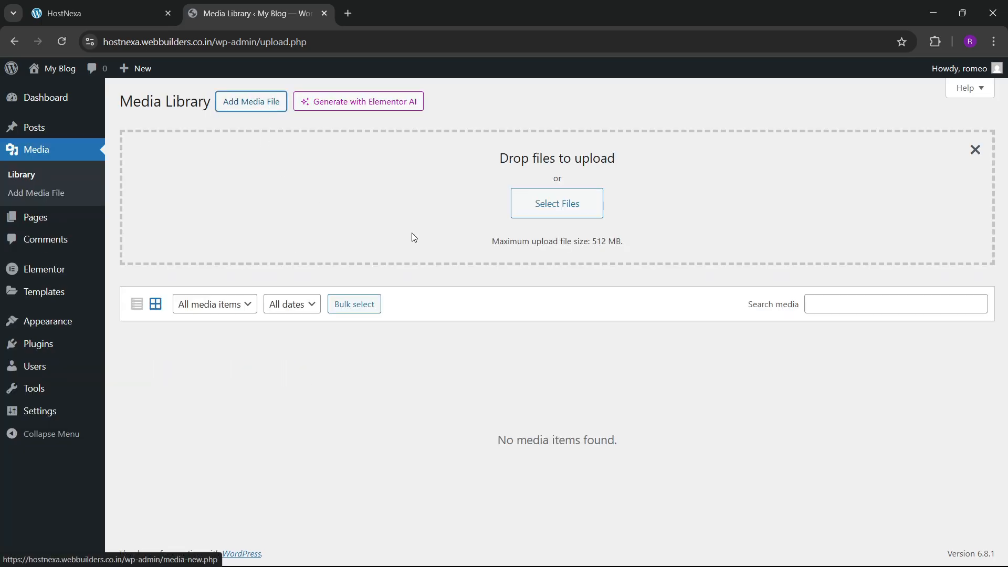
click(547, 210)
scroll(172, 206, down, 10)
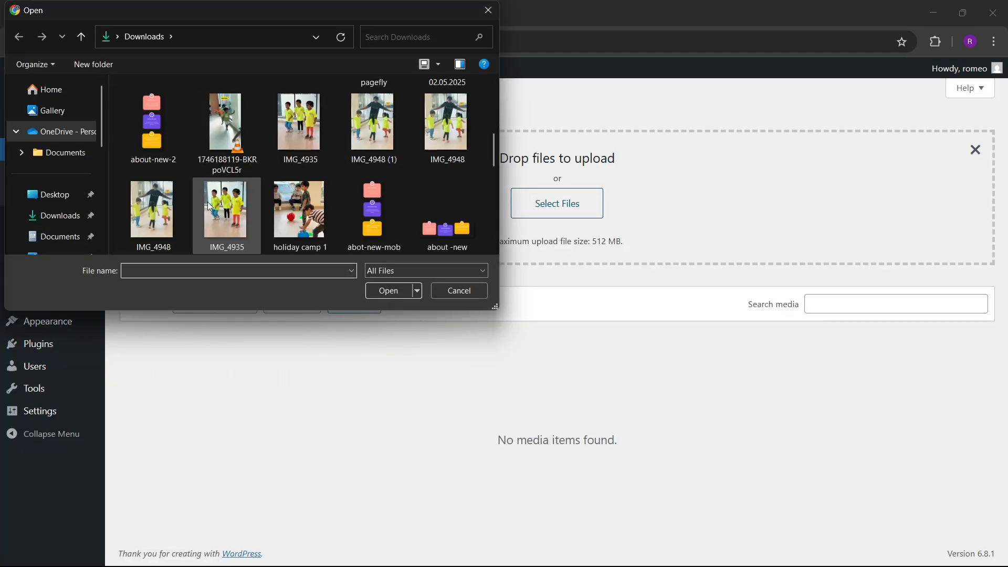
scroll(250, 213, down, 6)
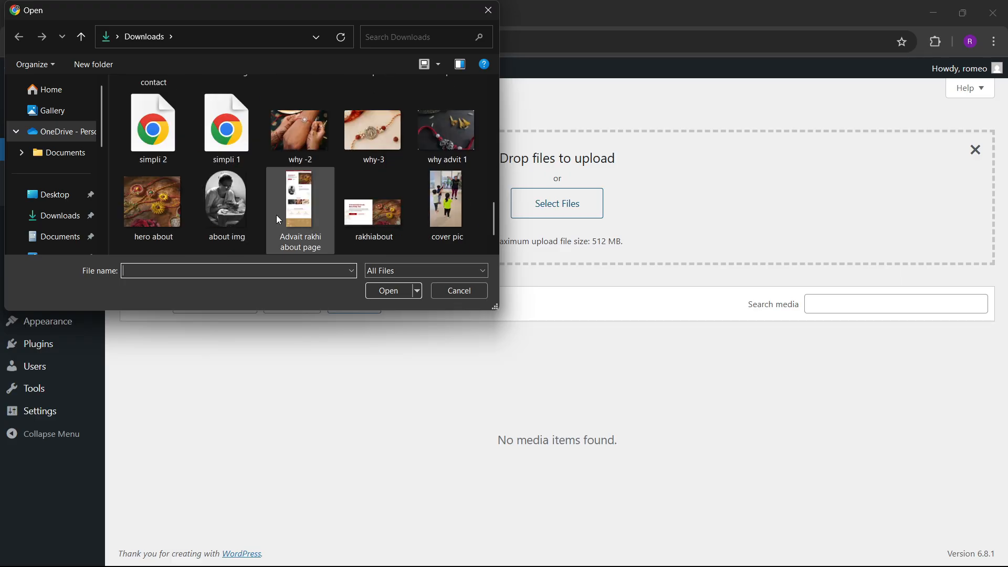
scroll(278, 218, down, 5)
double_click(238, 213)
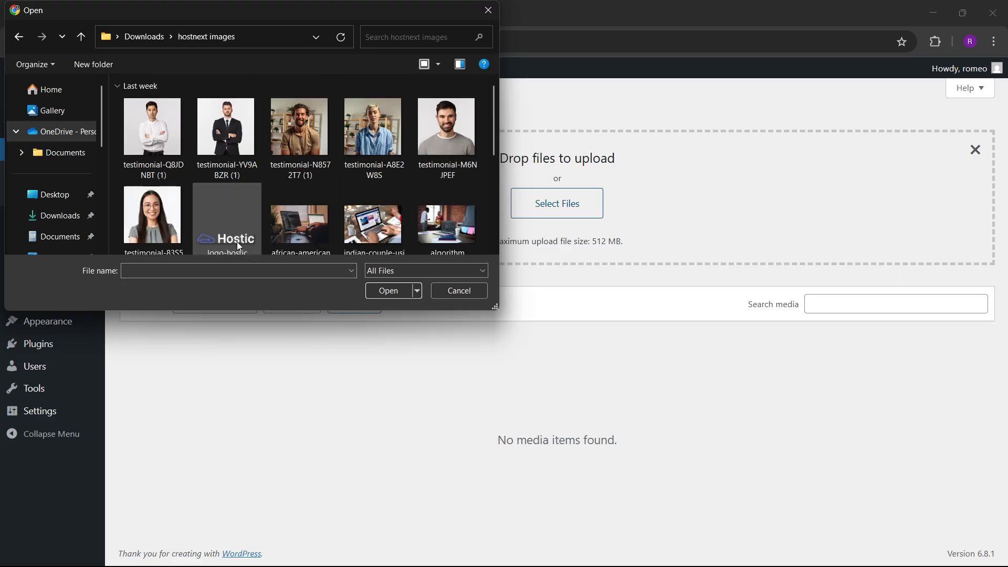
key(ctrl+a)
click(388, 290)
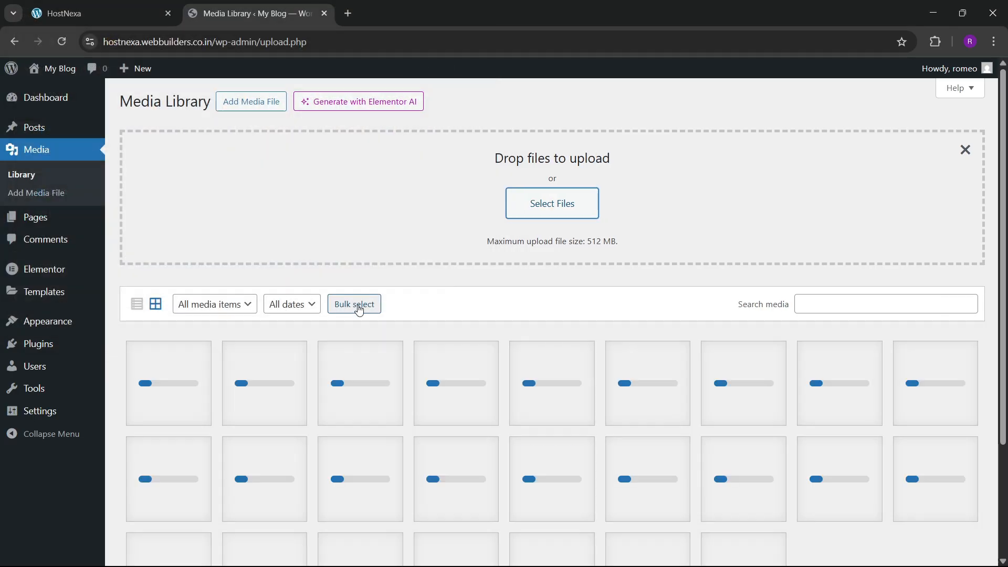
scroll(359, 310, down, 3)
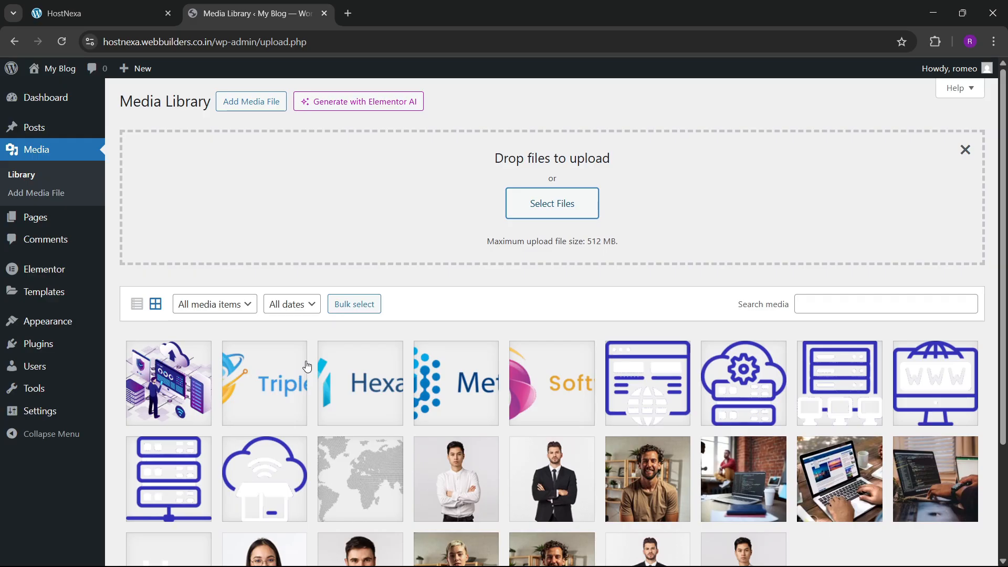
scroll(303, 359, down, 3)
scroll(273, 331, up, 3)
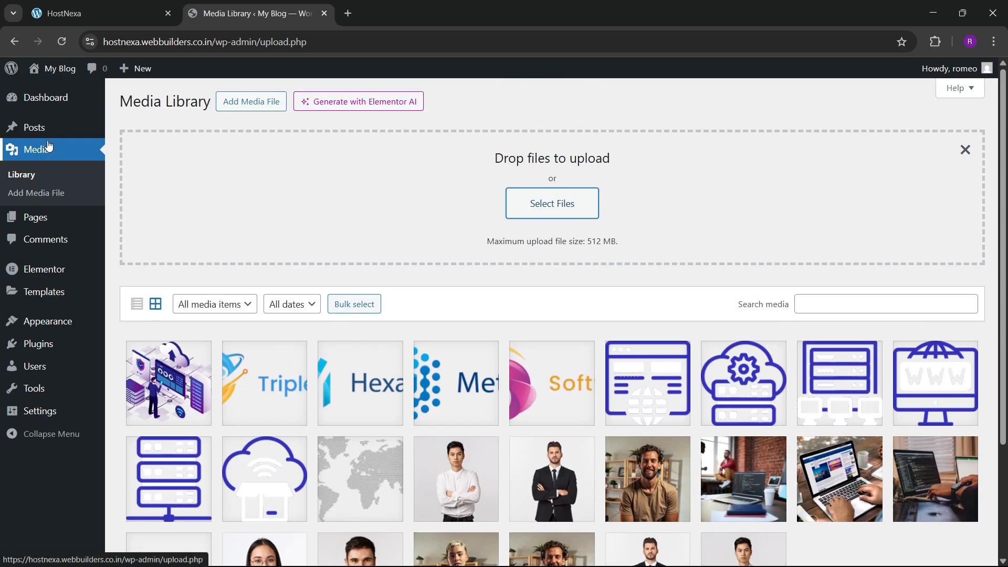
- Open the My Blog home page in Elementor in a new tab and open the HostNexa homepage in Elementor too
click(139, 225)
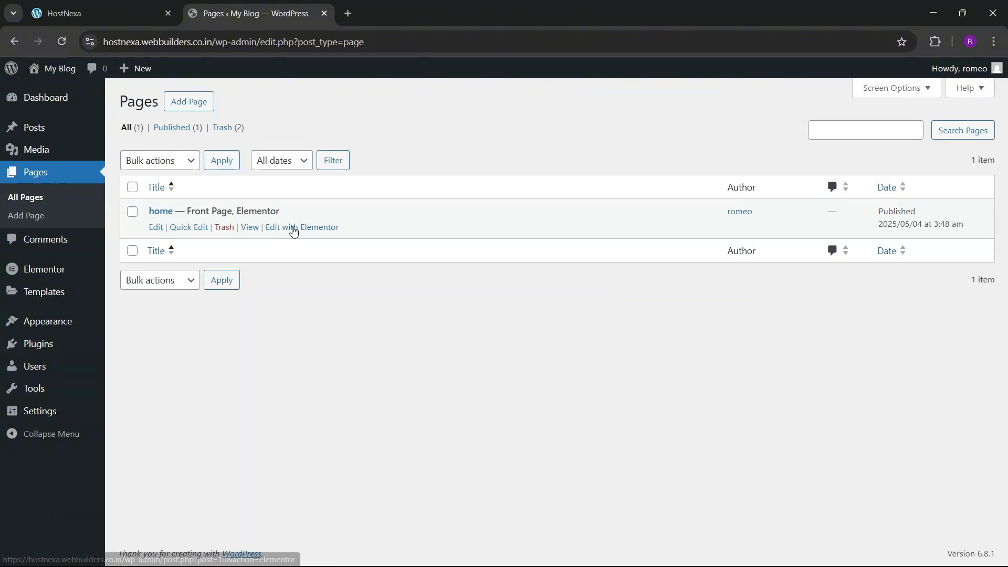
right_click(293, 231)
click(334, 241)
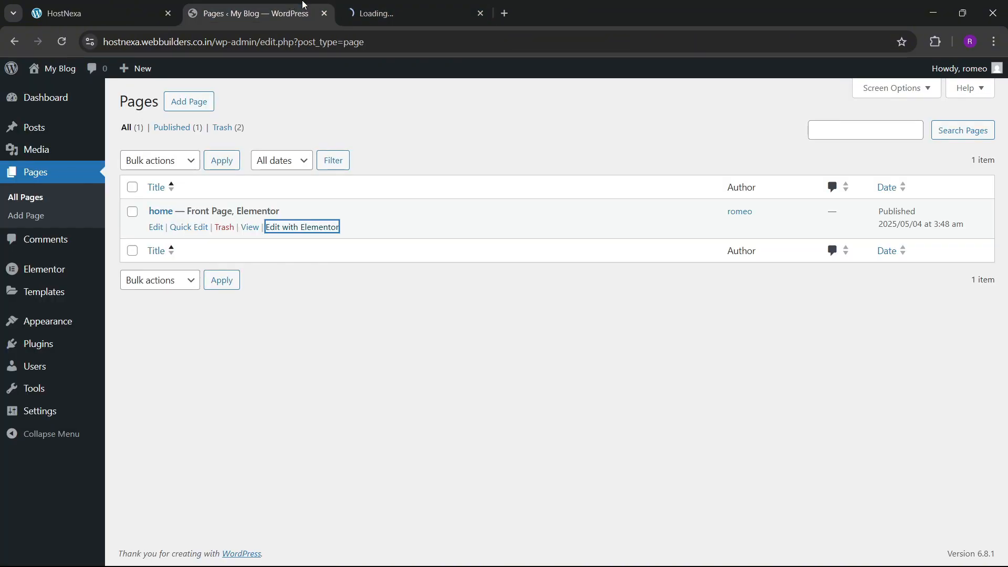
click(368, 14)
click(80, 13)
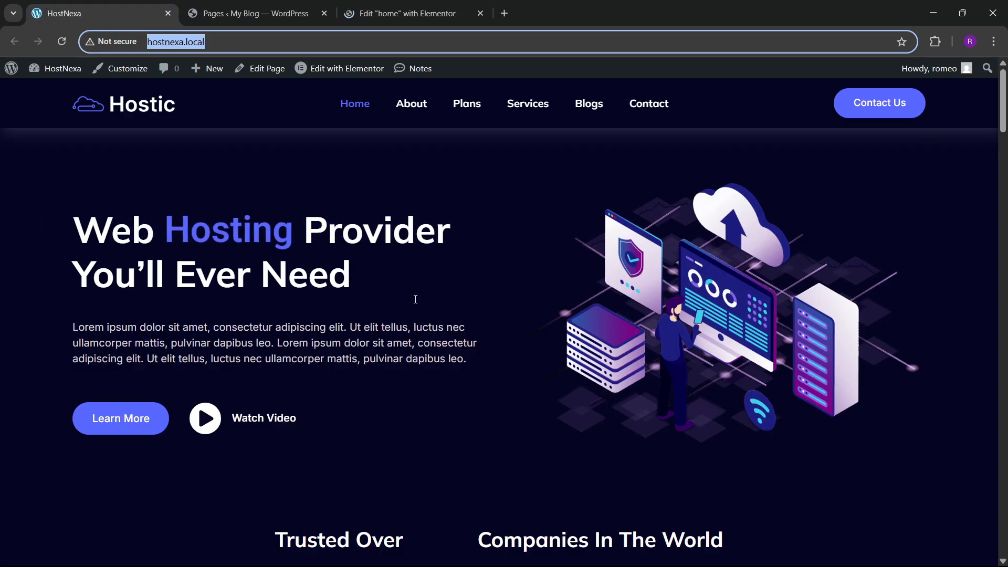
click(326, 71)
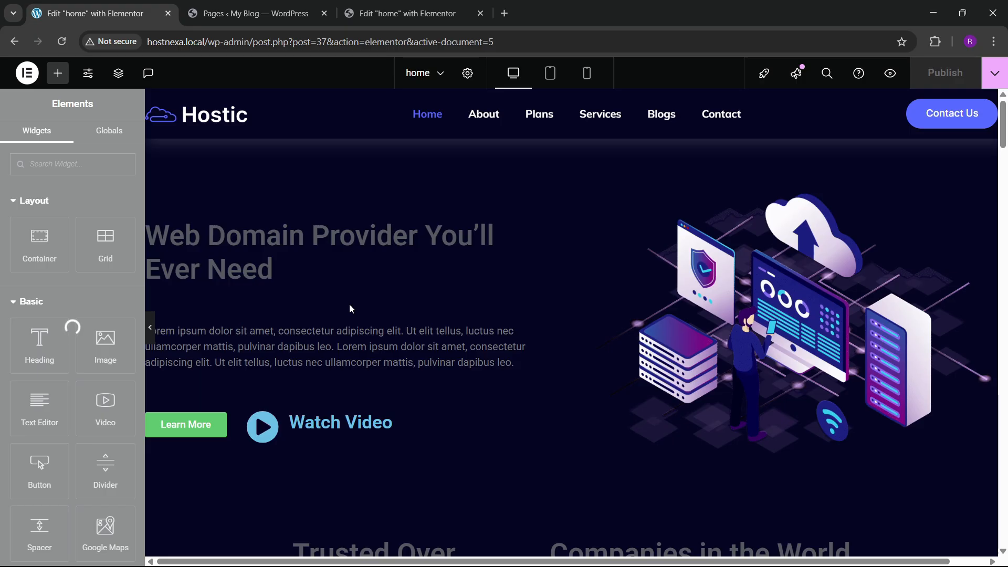
- Narrow the widget panel in the My Blog home page editor and open Global Colors in the Site Settings
click(424, 5)
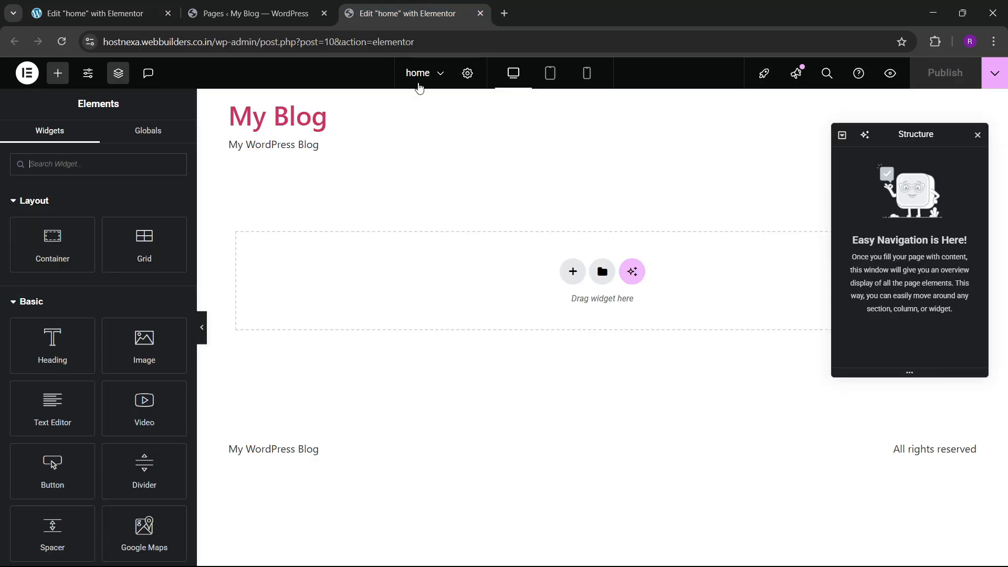
drag(197, 235, 149, 235)
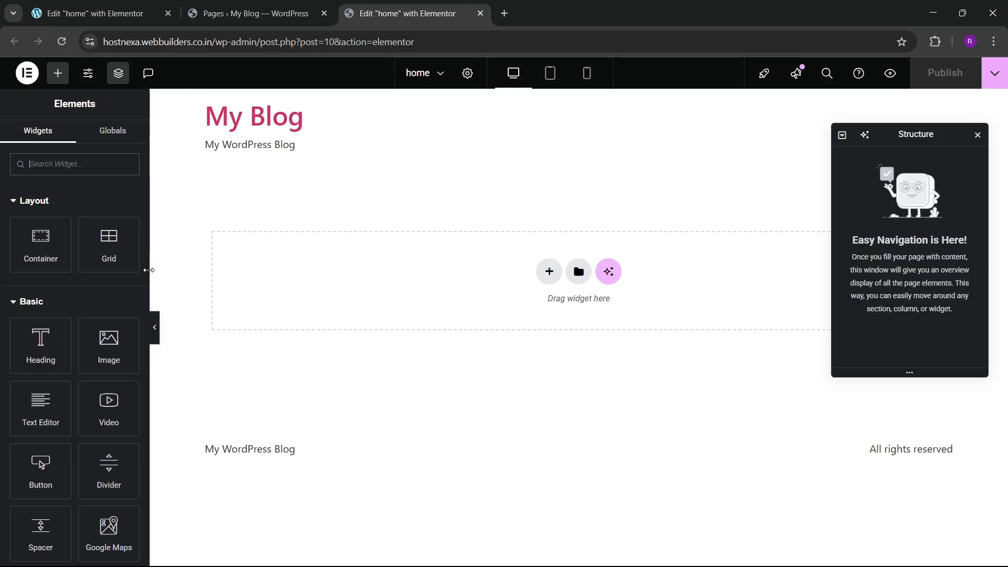
click(87, 79)
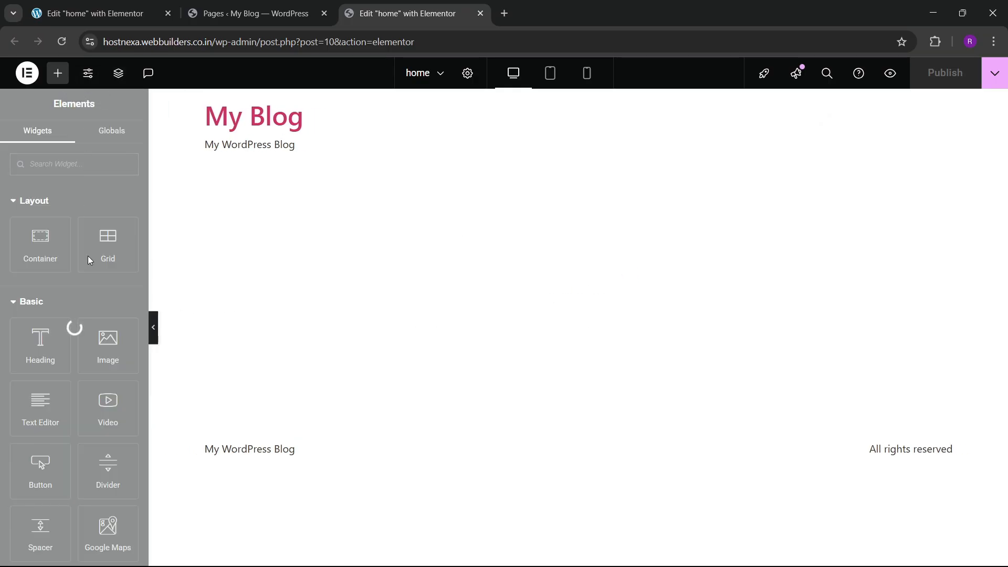
click(83, 169)
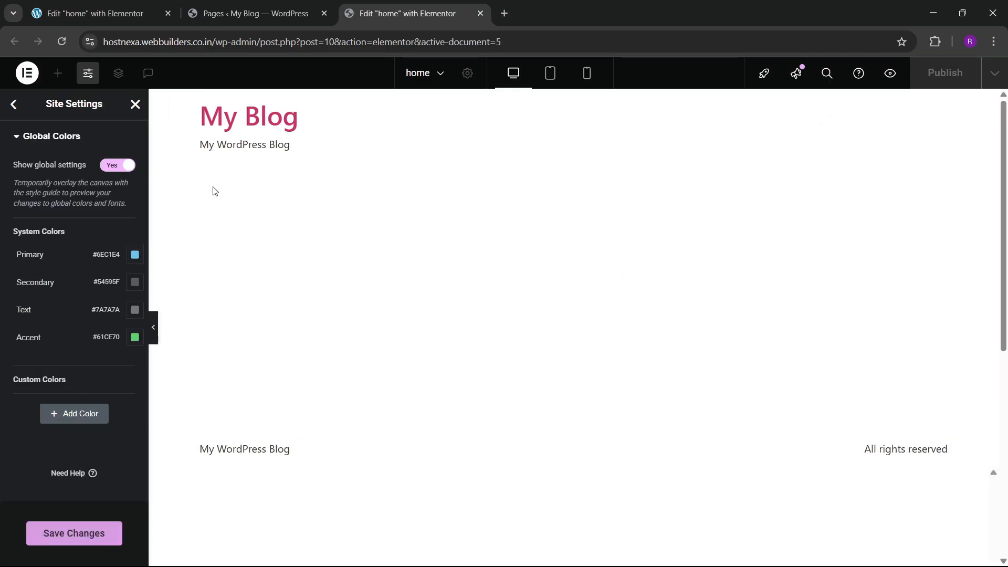
- Open Global Colors in the HostNexa editor's Site Settings and copy the hex code of its black custom color
click(89, 13)
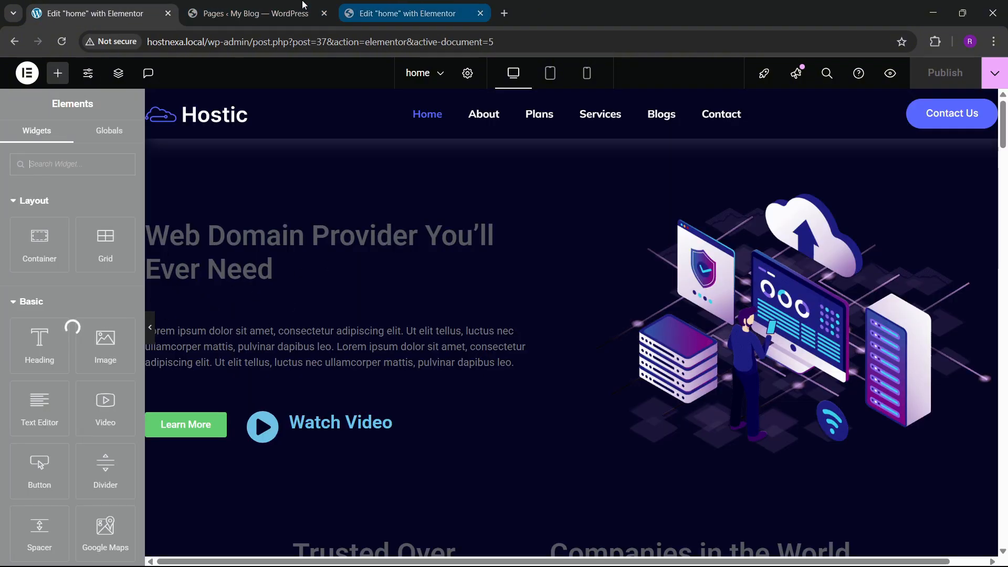
click(302, 8)
click(158, 11)
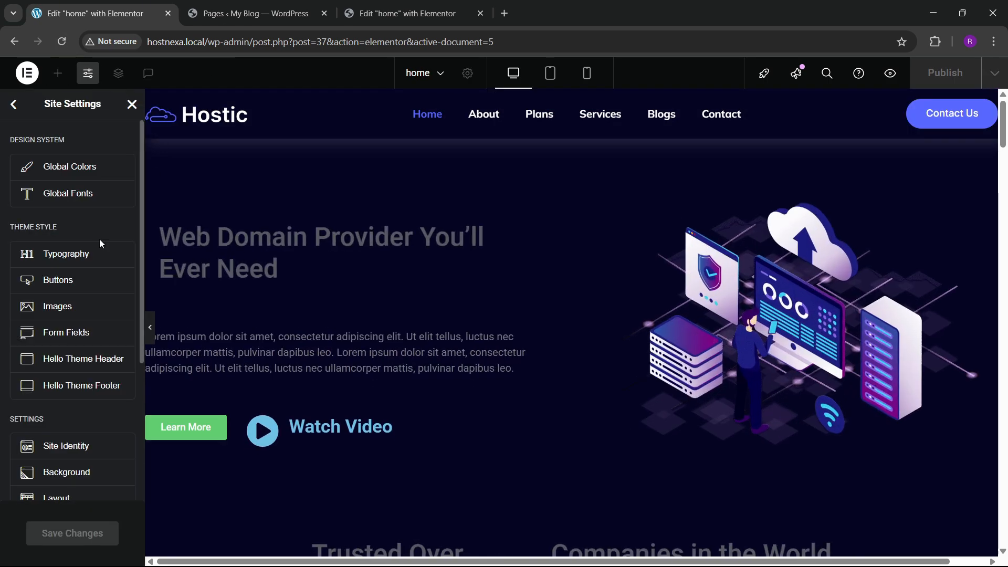
click(71, 170)
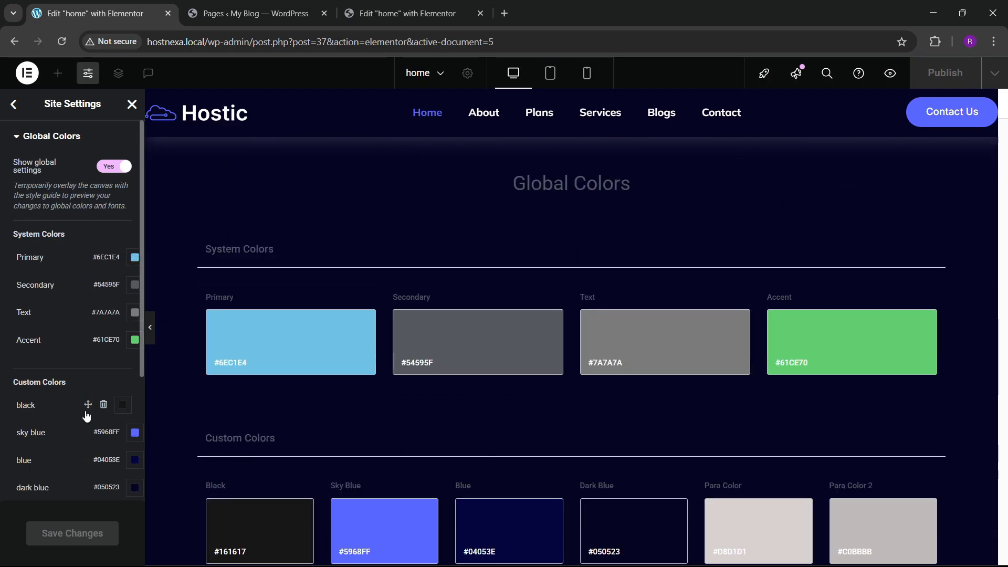
click(254, 538)
key(ctrl+c)
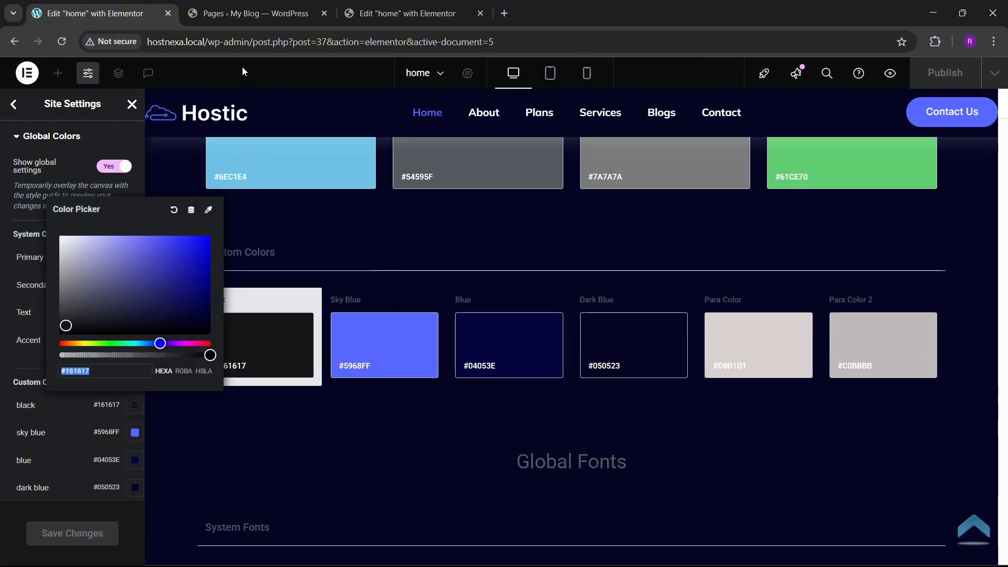
- Add a custom global color named black with the value #161617 to the My Blog site
key(ctrl+Tab)
key(ctrl+Tab)
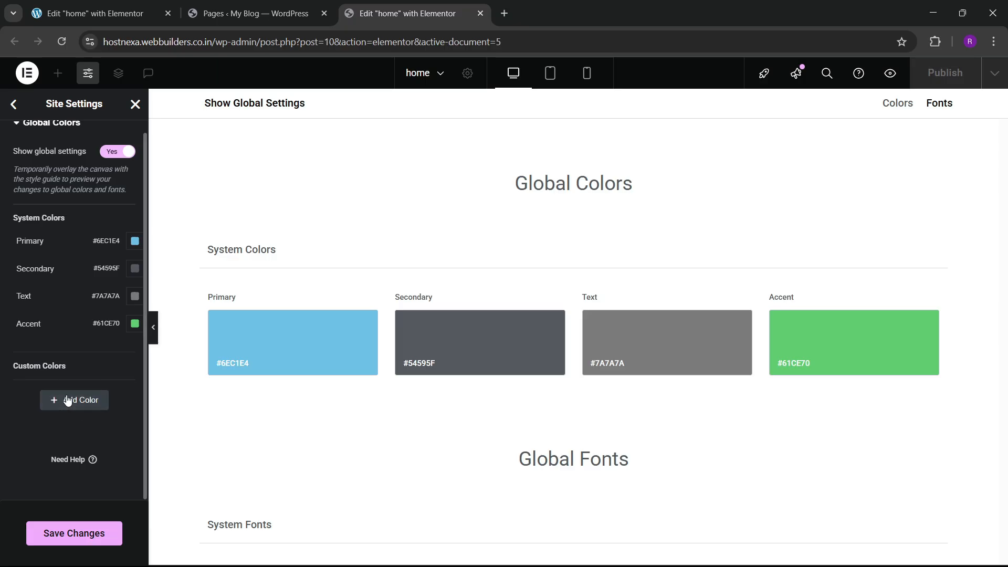
click(68, 401)
triple_click(53, 387)
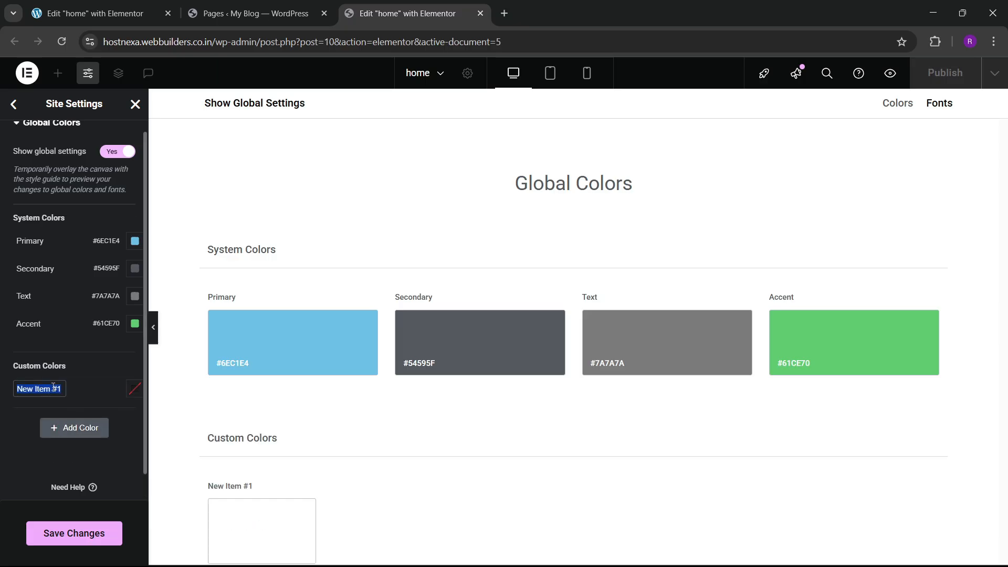
text(black)
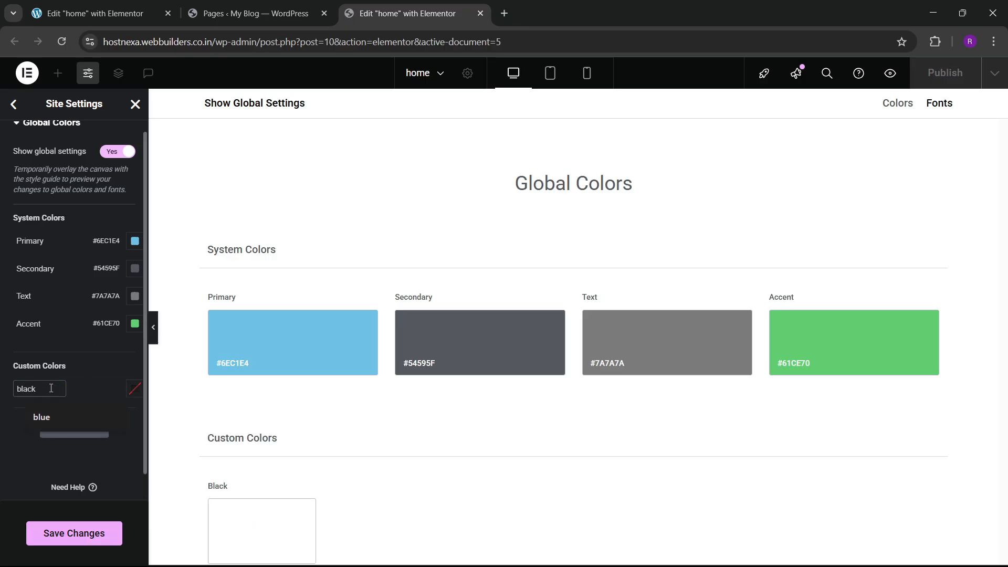
click(135, 389)
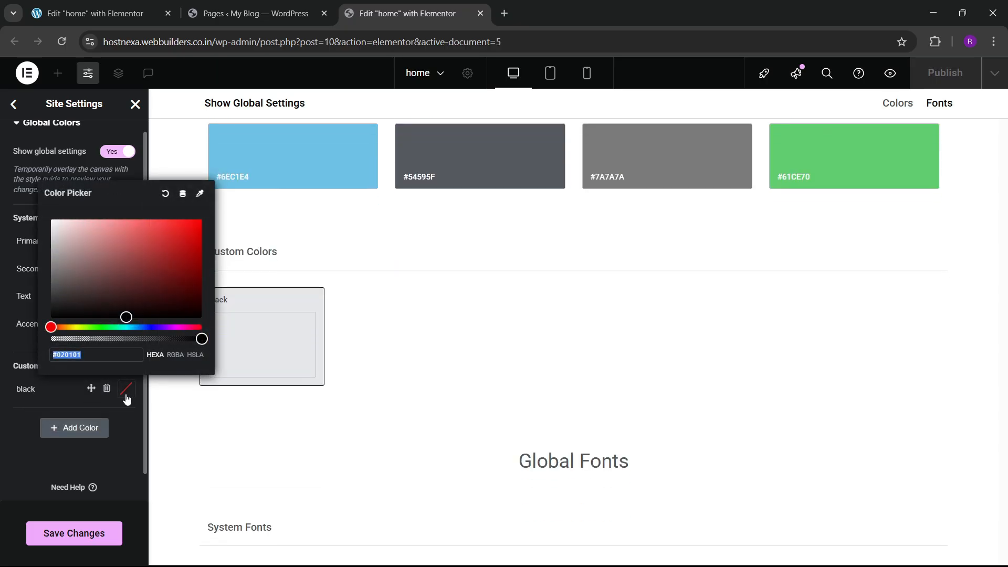
key(ctrl+v)
click(18, 433)
- Add a second custom color named sky blue to My Blog, using the value #5968FF copied from HostNexa's global colors
click(76, 426)
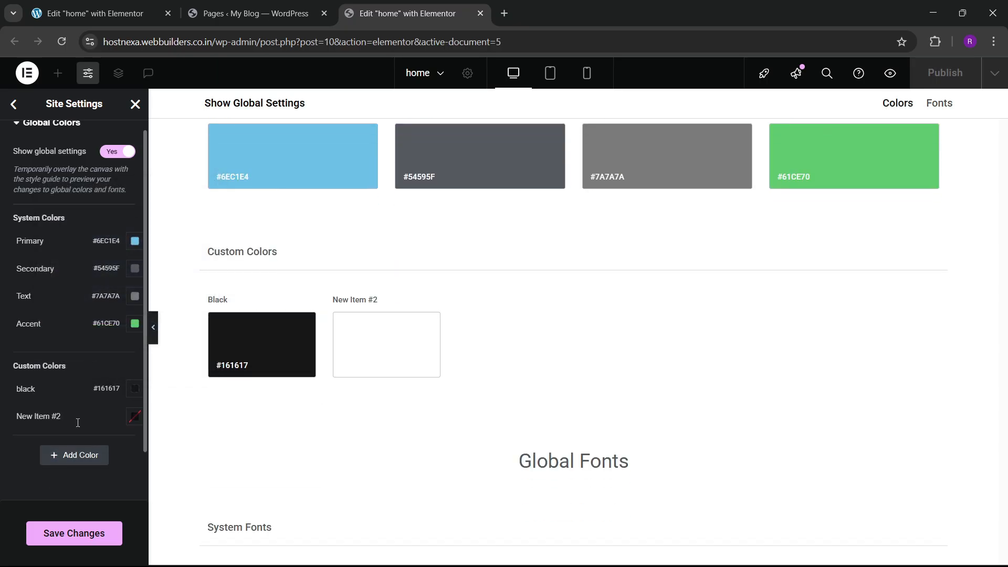
click(152, 5)
click(378, 361)
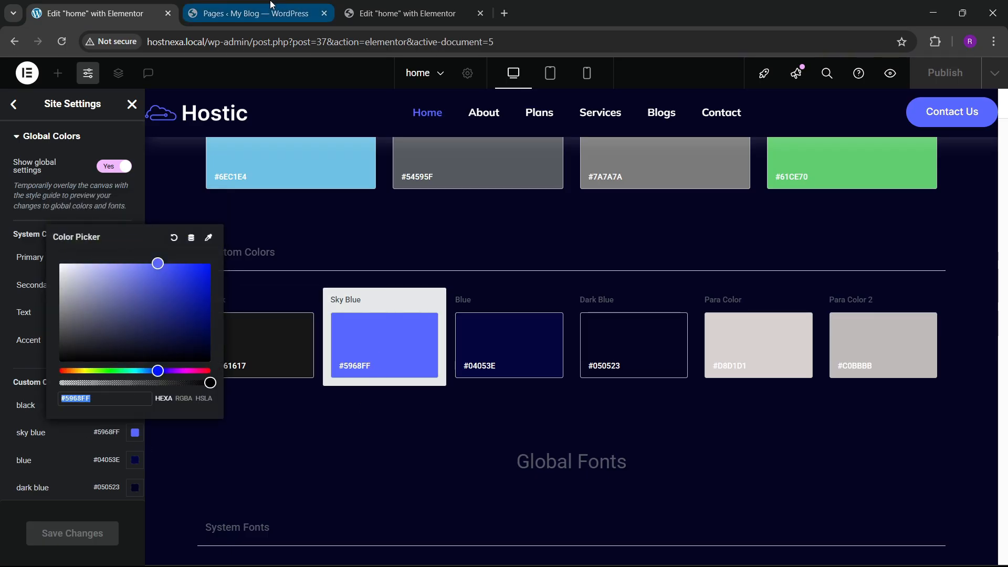
key(ctrl+Tab)
key(ctrl+Tab)
click(49, 418)
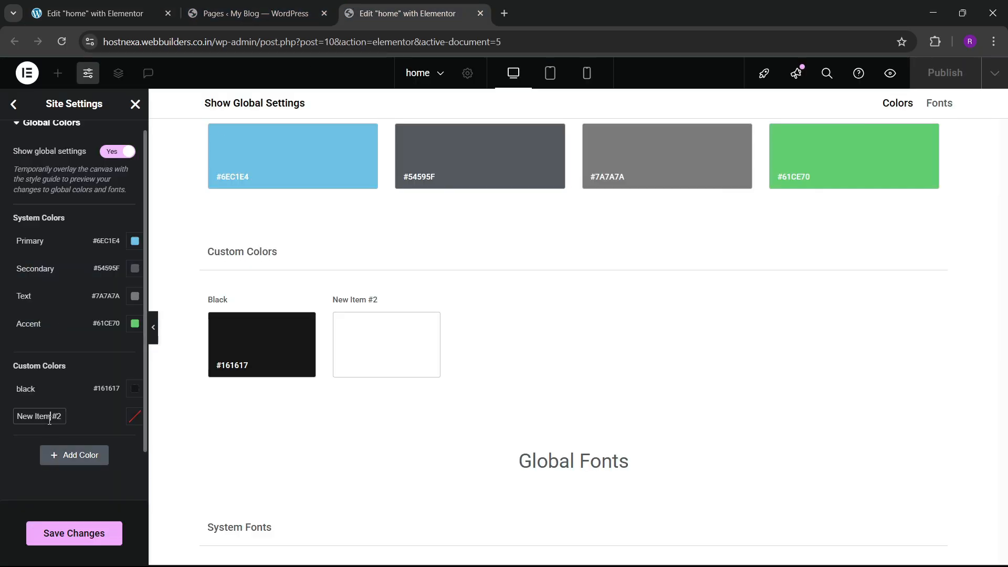
key(ctrl+a)
key(BackSpace)
text(sky)
click(134, 419)
text(#5968FF)
click(18, 445)
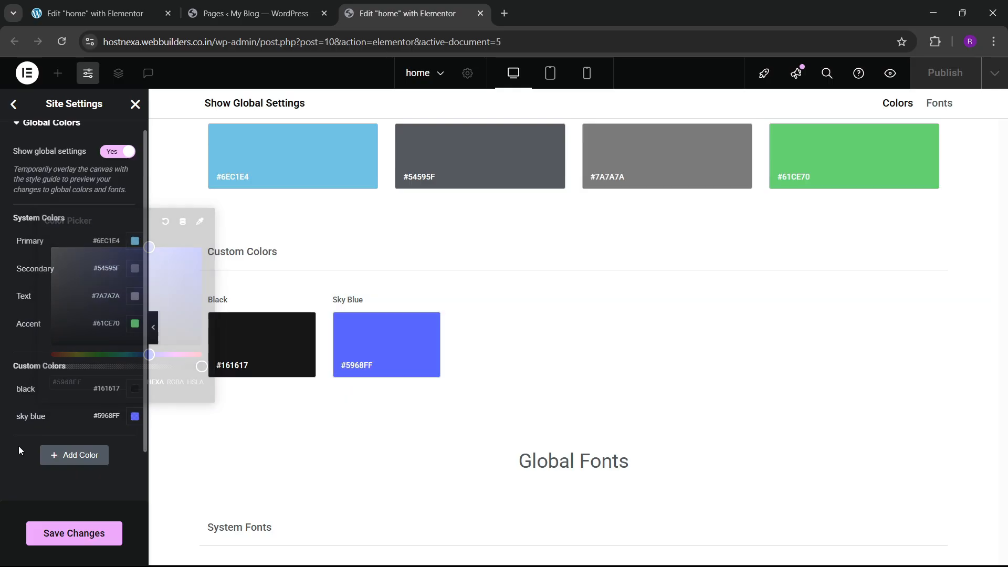
- Add a third custom global color named blue to My Blog, using the value #04053E copied from HostNexa's global colors
click(177, 5)
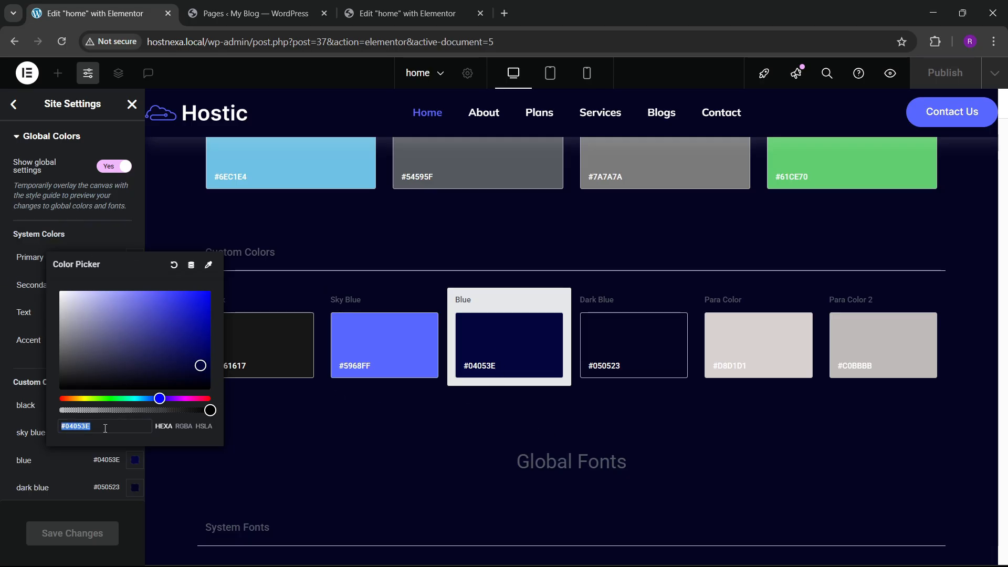
click(368, 13)
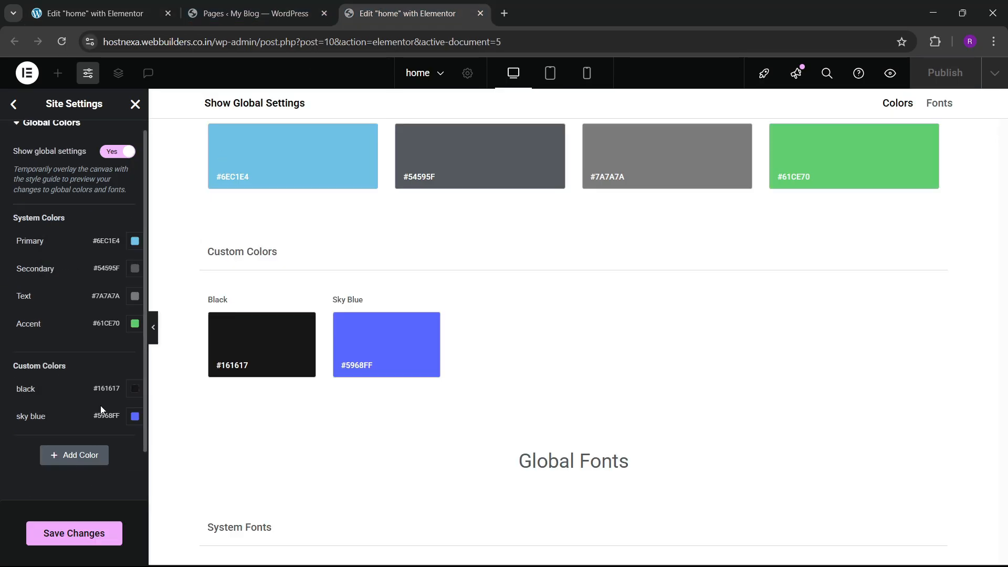
click(67, 455)
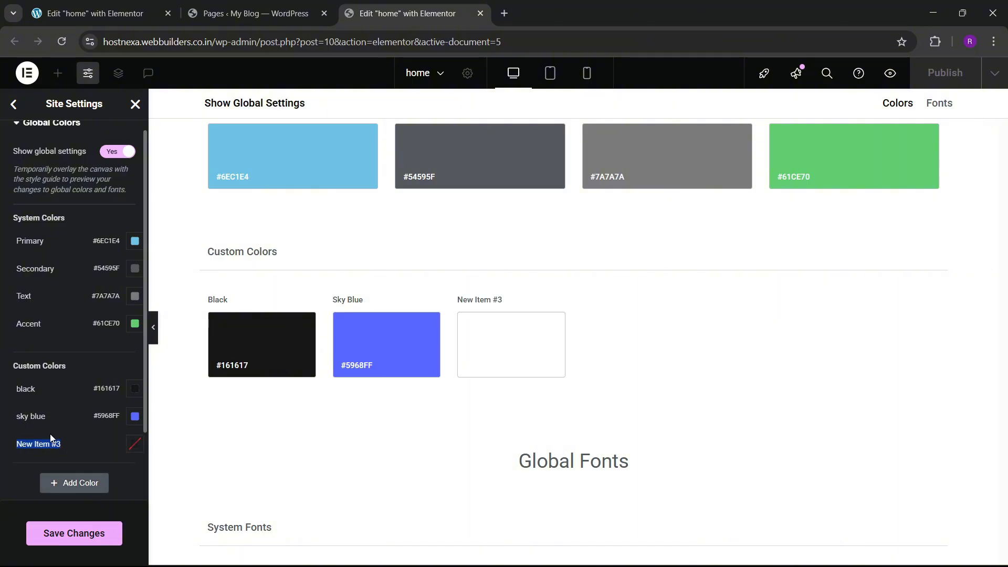
click(50, 441)
key(ctrl+a)
key(BackSpace)
text(blue)
click(126, 445)
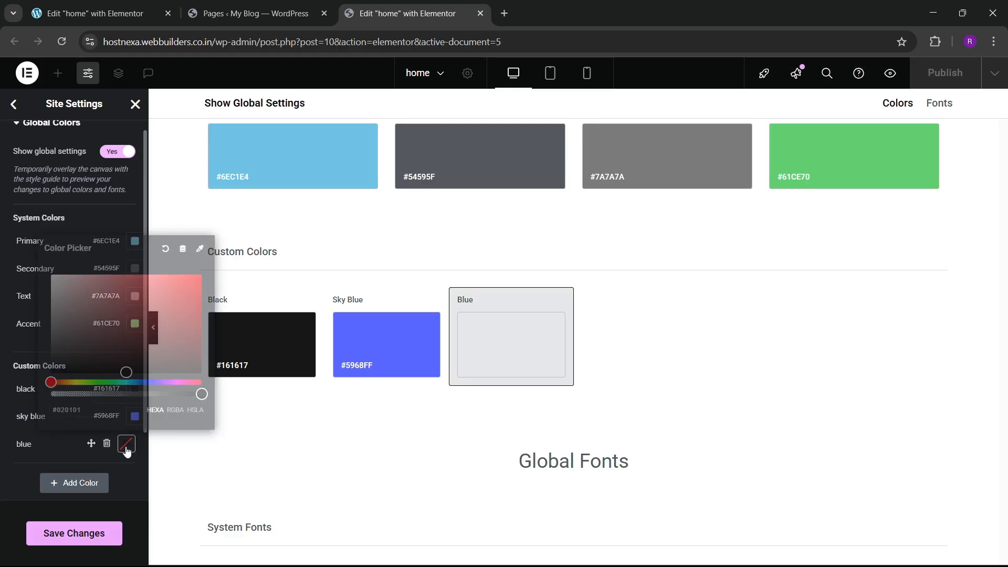
text(#04053E)
click(7, 490)
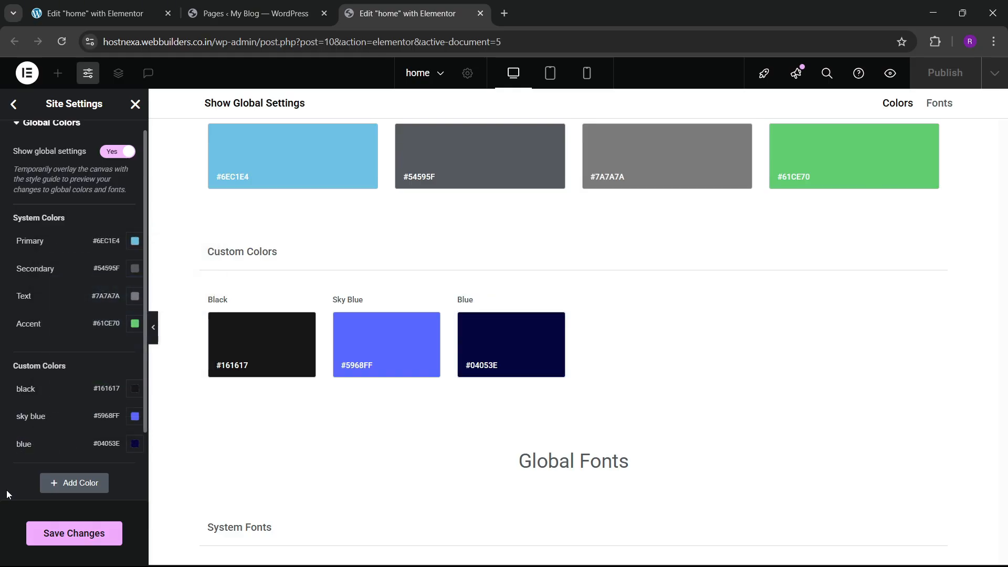
- Add a fourth custom global color named para color to My Blog, using HostNexa's Para Color 2 value #C0BBBB
click(80, 487)
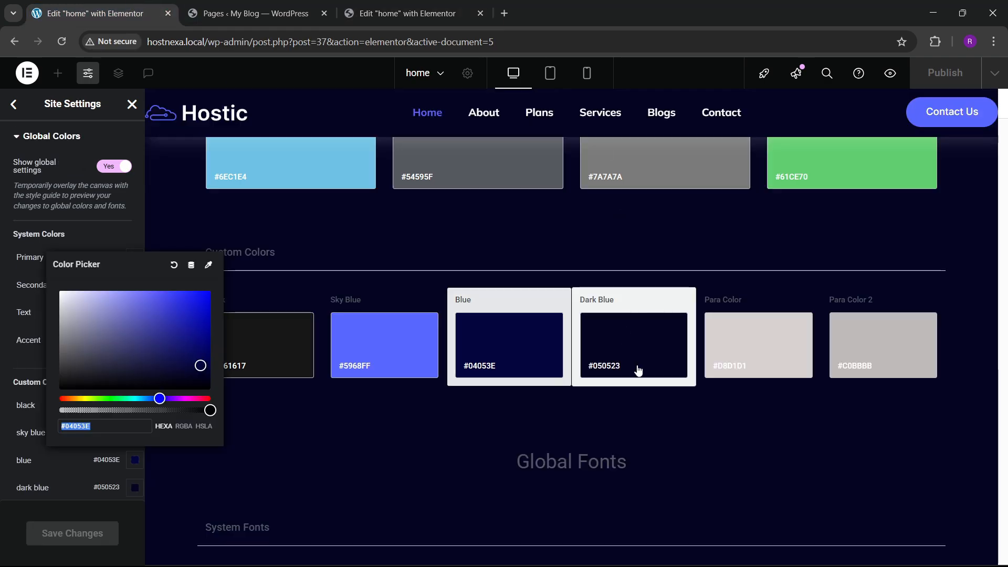
click(855, 347)
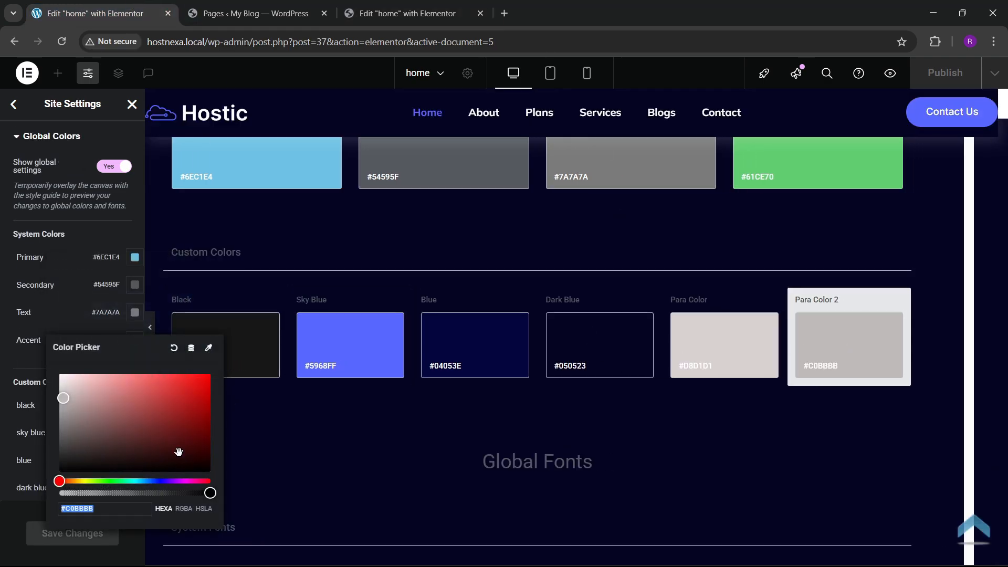
click(409, 14)
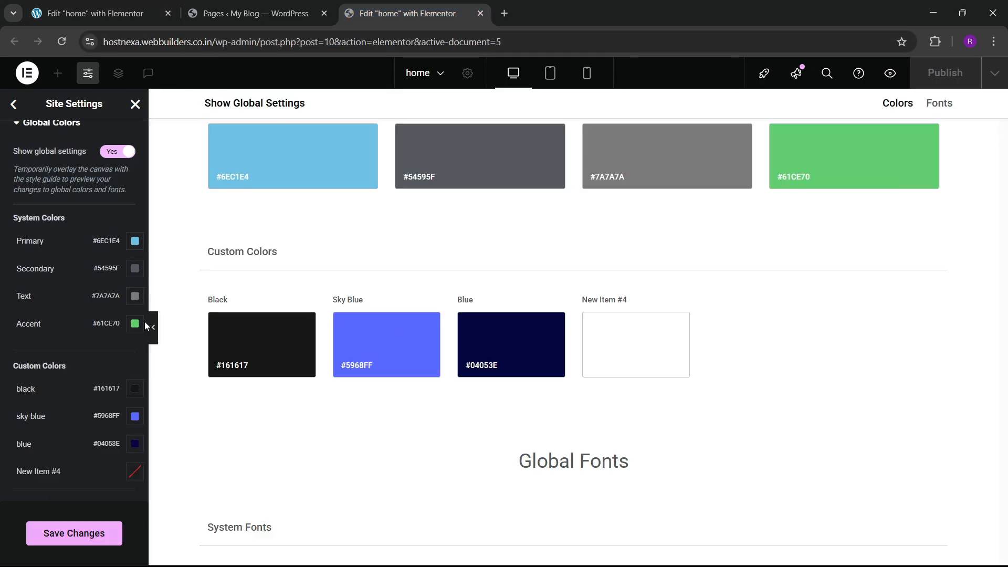
click(43, 472)
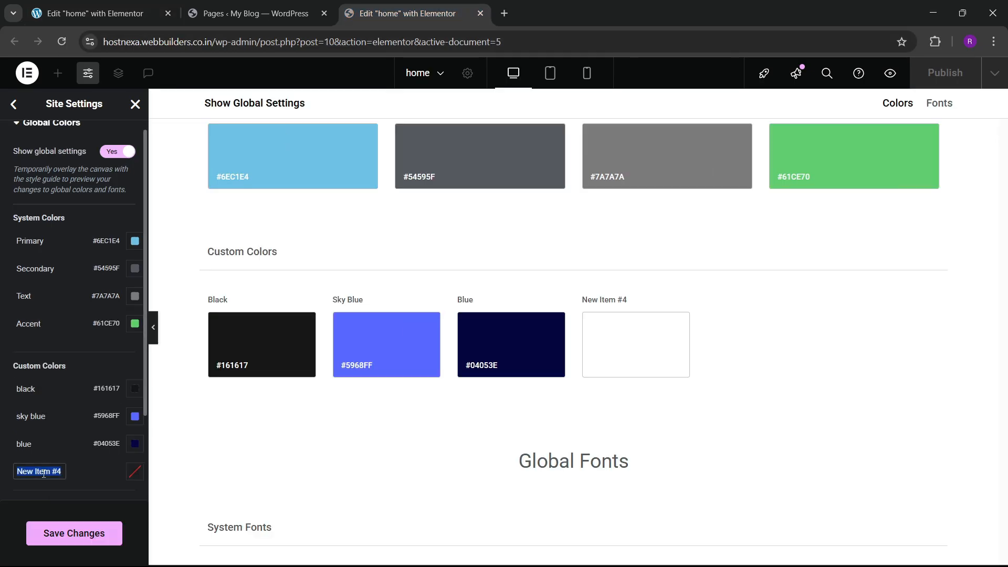
key(BackSpace)
text(para color)
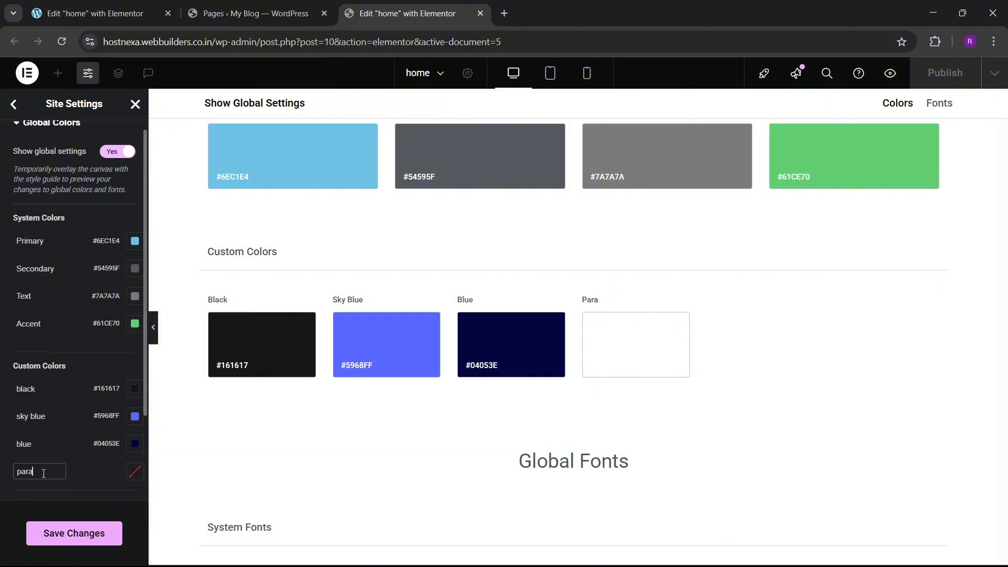
click(123, 474)
click(120, 478)
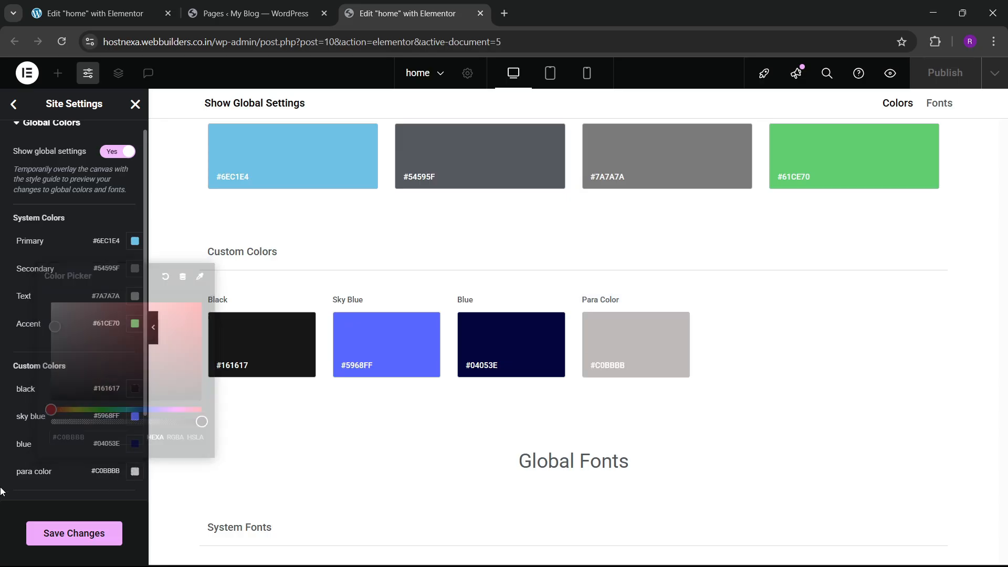
- Save My Blog's global color changes and open Global Fonts in the Site Settings of both the My Blog and HostNexa editors
click(82, 531)
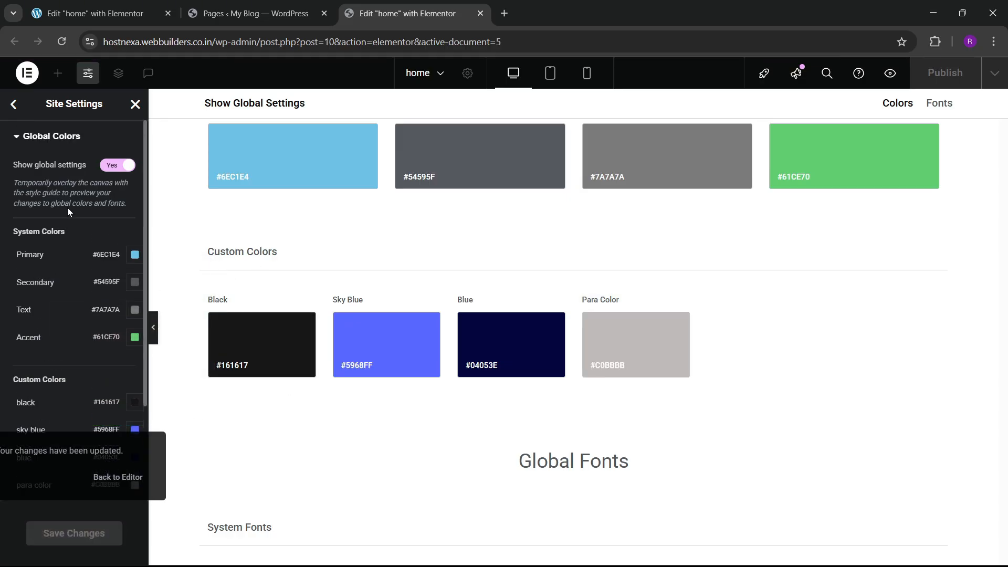
click(14, 104)
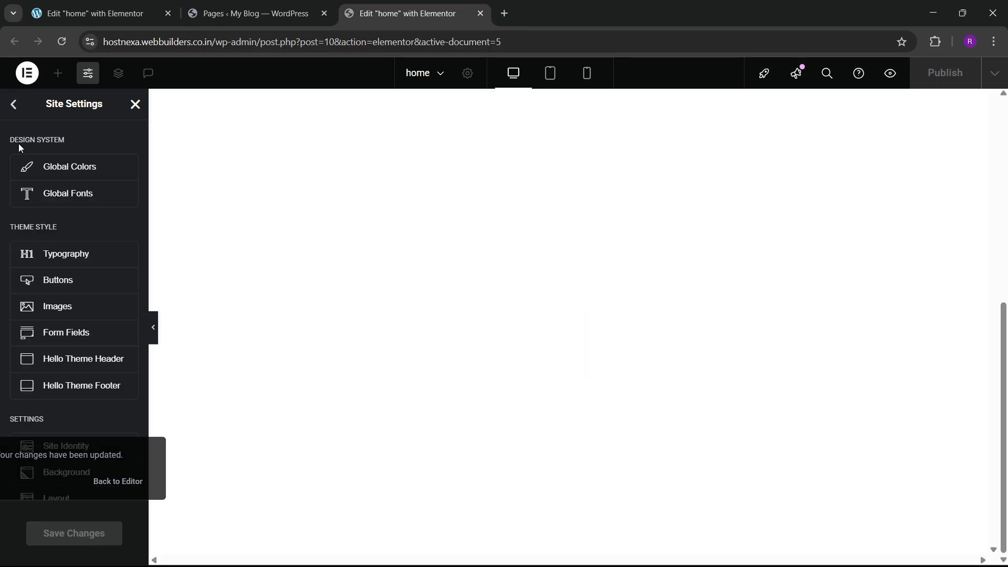
click(78, 195)
click(111, 6)
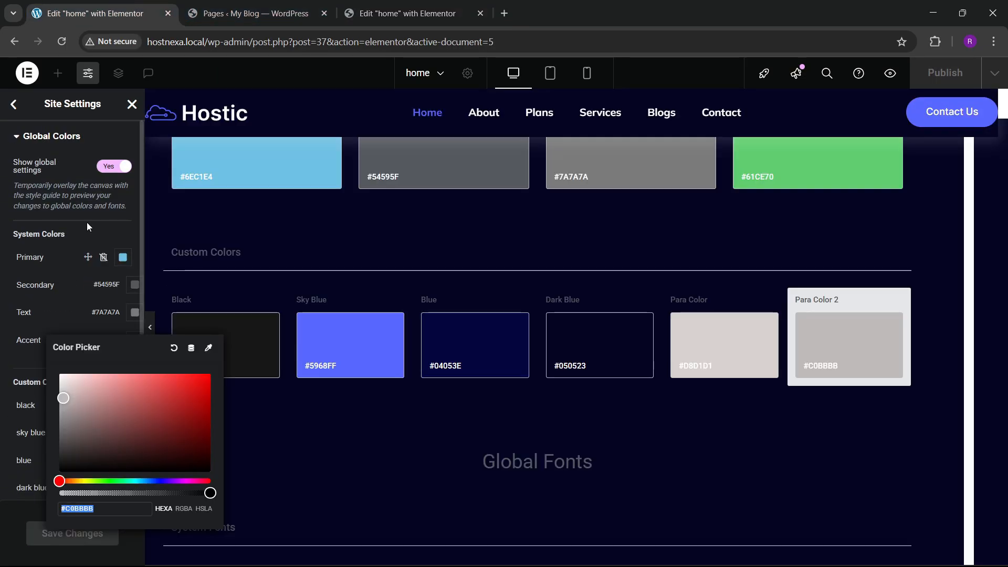
click(14, 104)
click(68, 202)
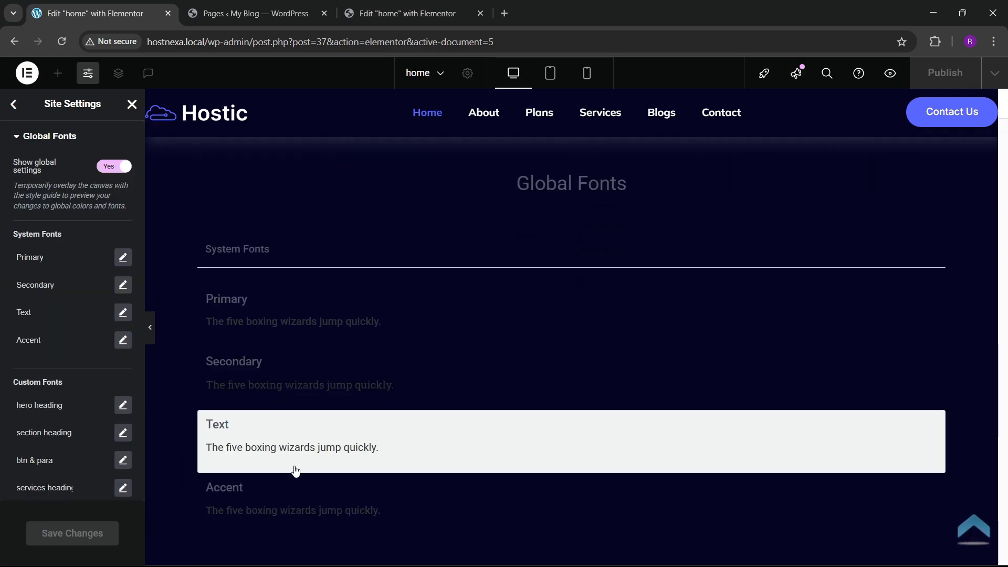
- Check HostNexa's custom fonts and add a custom font style named hero heading to My Blog's Global Fonts
click(123, 405)
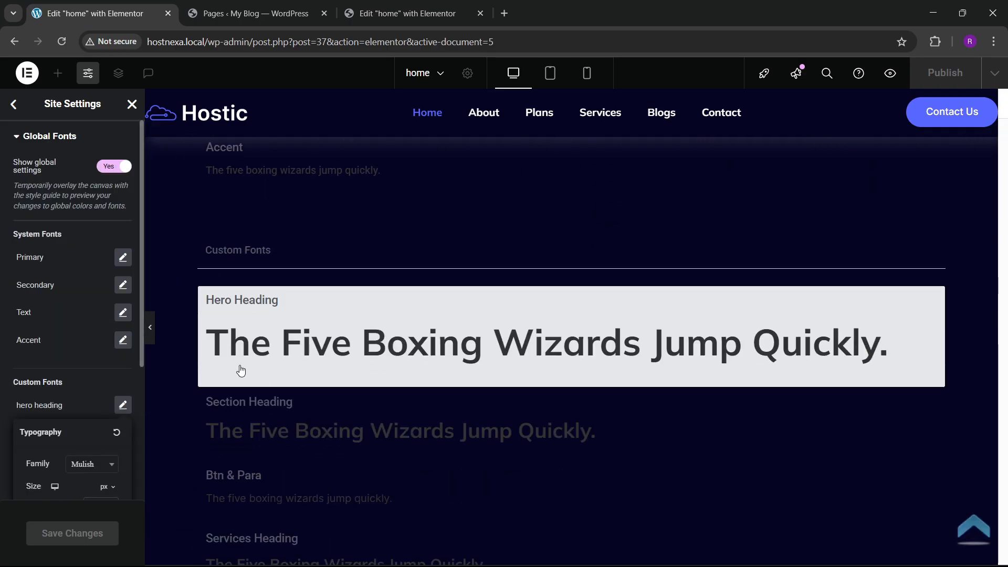
click(58, 371)
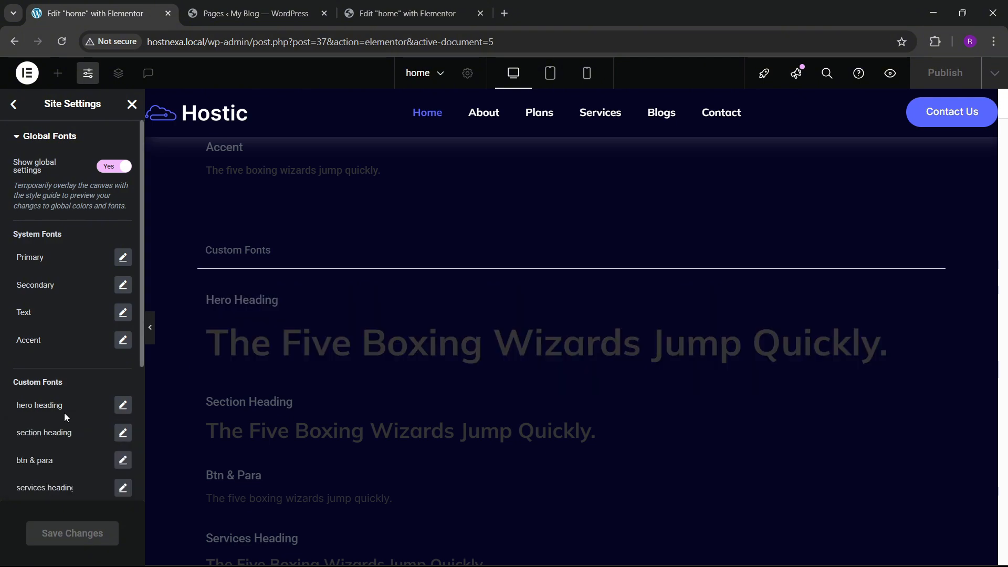
scroll(65, 416, down, 2)
click(333, 6)
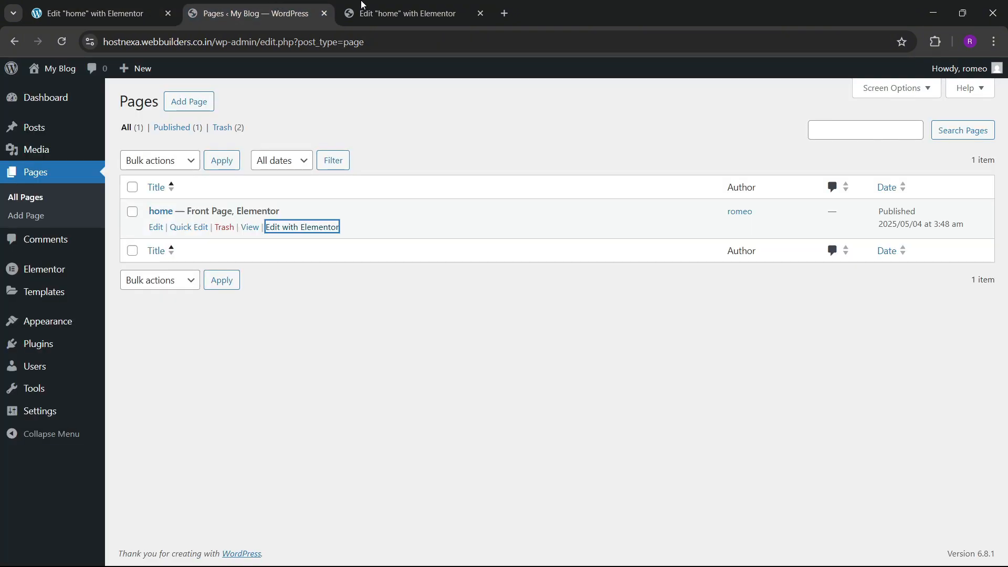
click(378, 11)
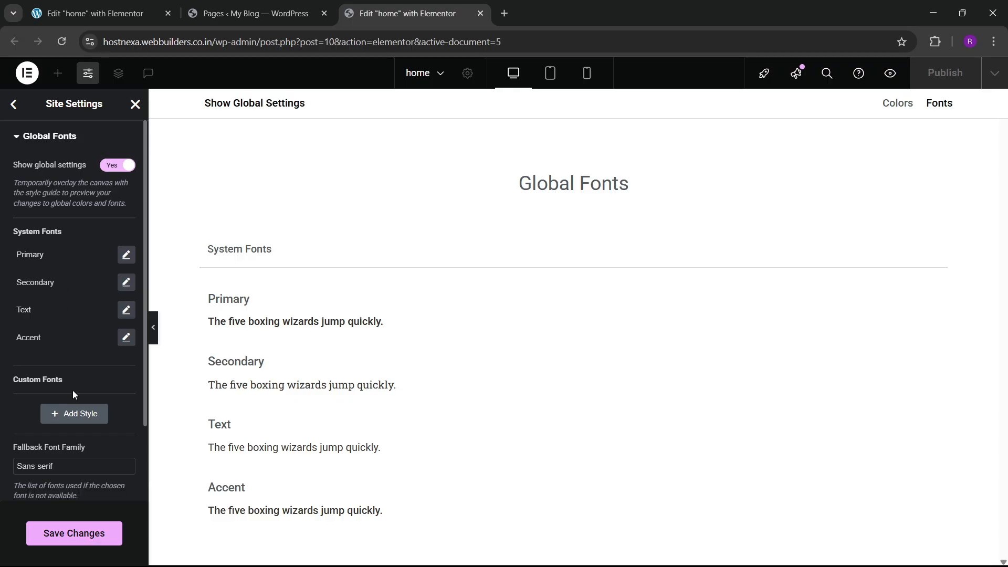
click(74, 413)
click(44, 404)
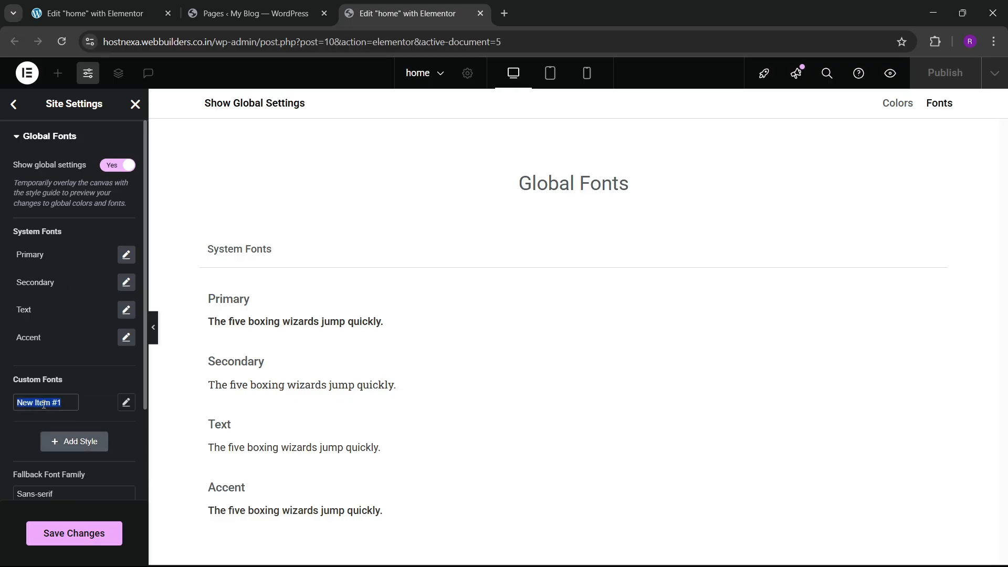
key(BackSpace)
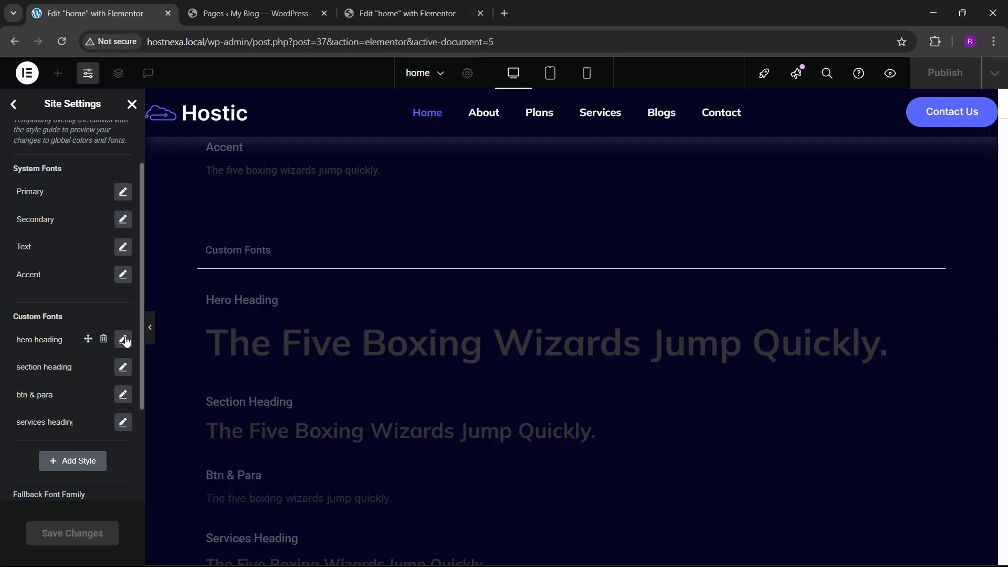
- Set My Blog's hero heading font to the Mulish family at 56 px, matching HostNexa's hero heading typography
click(123, 340)
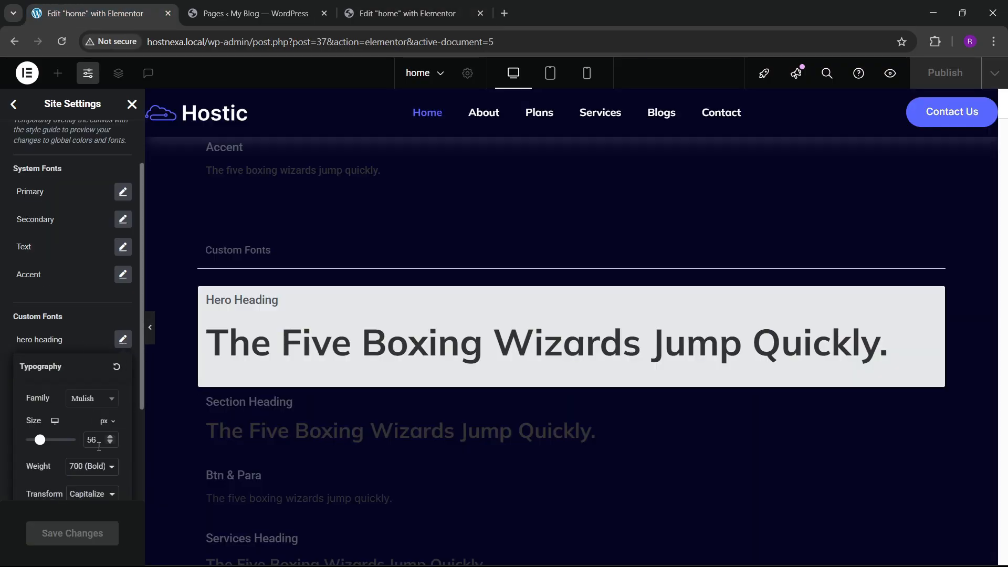
scroll(82, 415, down, 3)
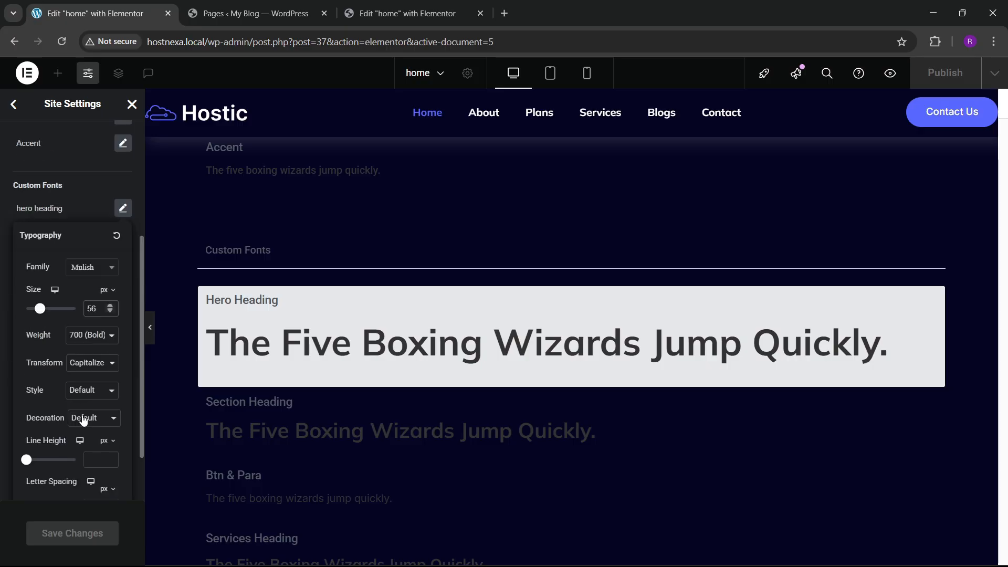
click(283, 6)
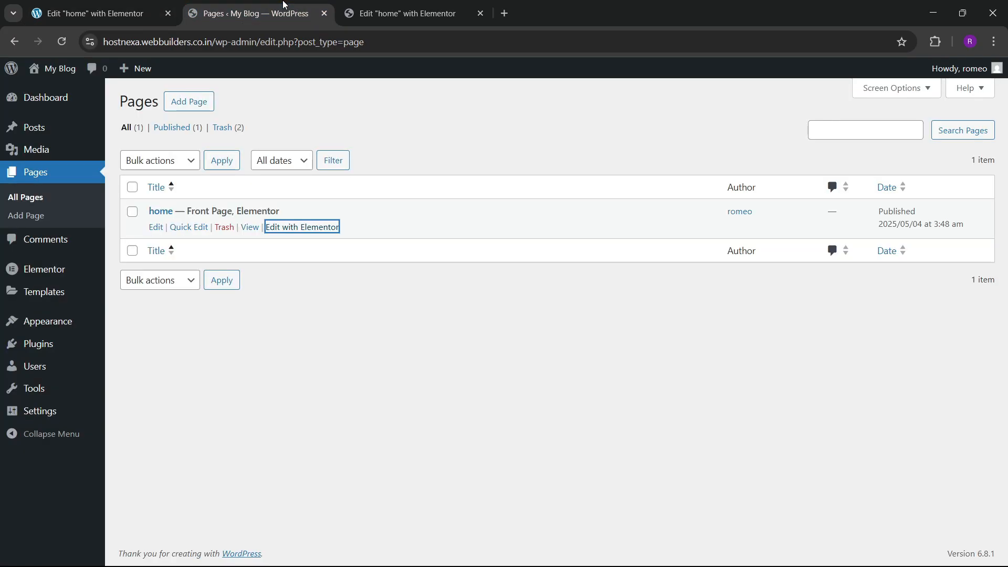
click(389, 7)
click(79, 400)
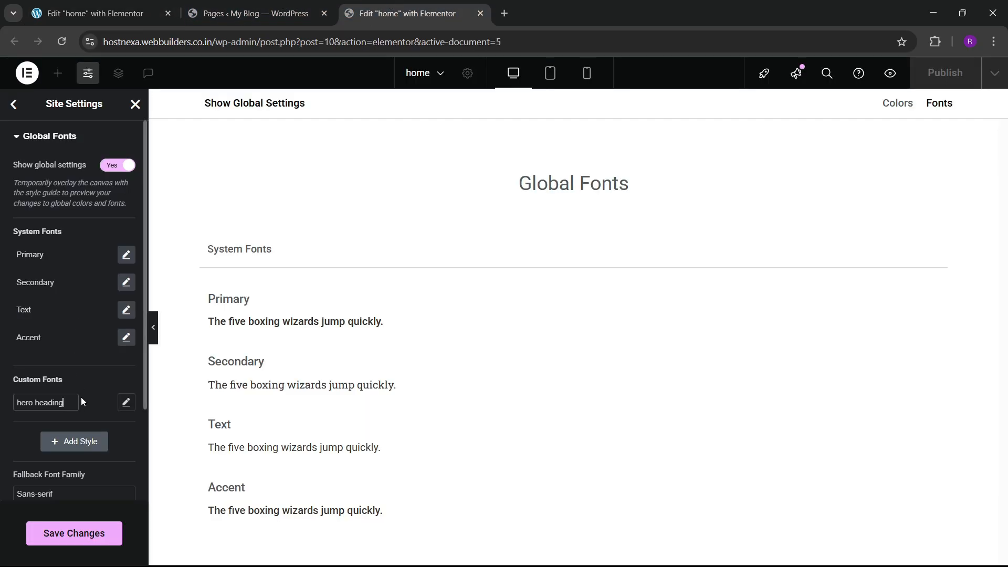
click(125, 402)
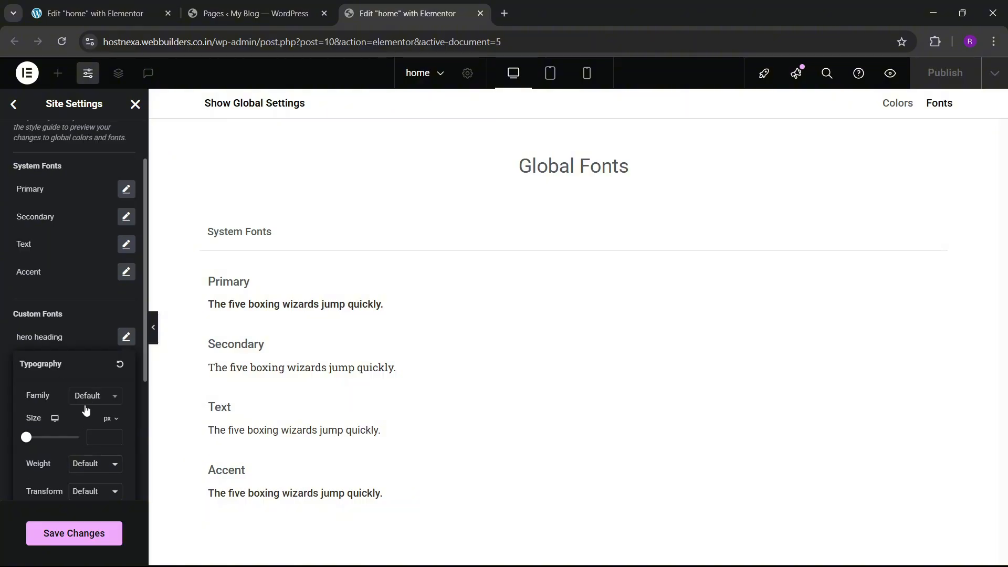
click(87, 399)
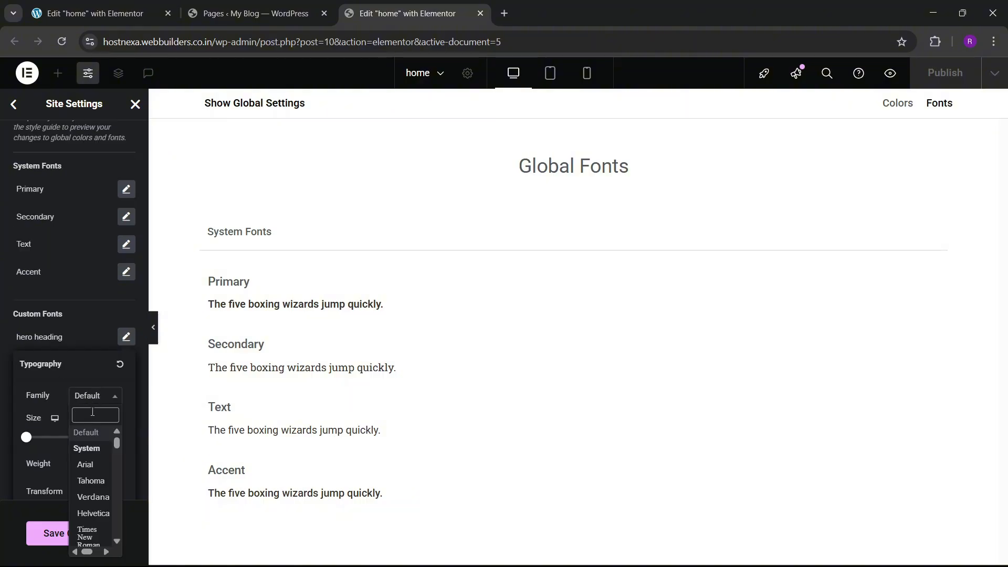
text(mulish)
key(Return)
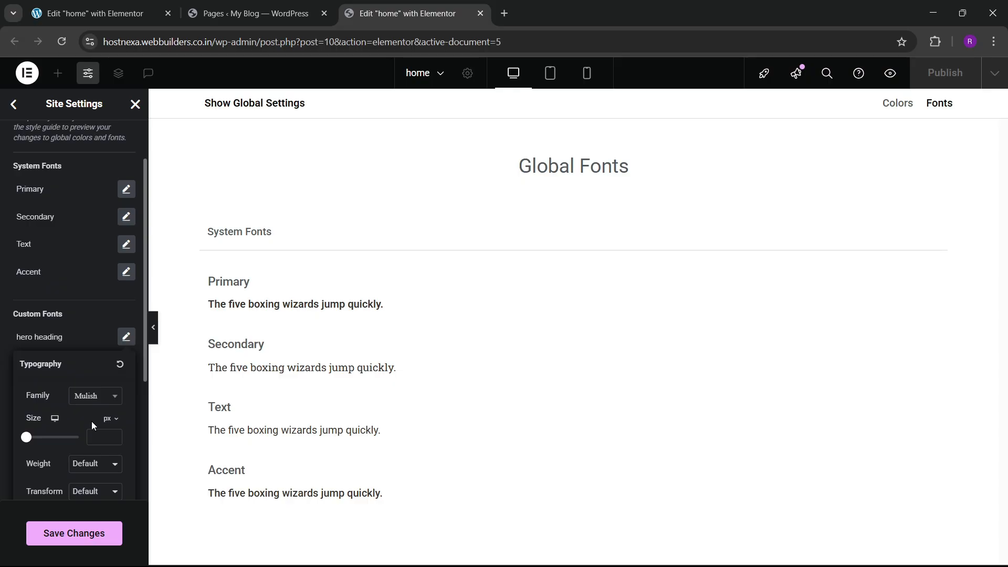
text(56)
- Compare with HostNexa's hero heading and set My Blog's hero heading font weight to 700 (Bold)
click(140, 5)
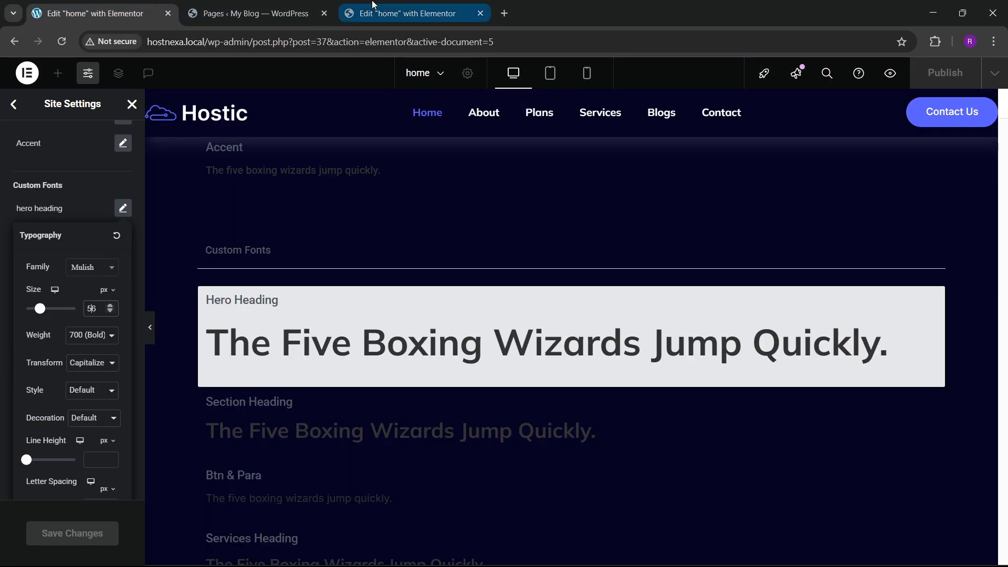
click(406, 14)
click(87, 464)
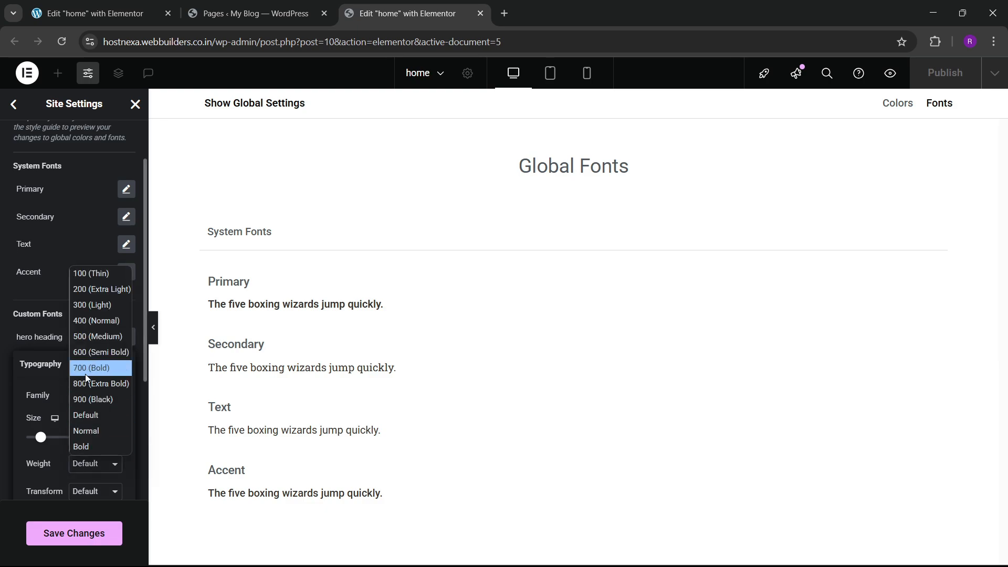
click(88, 368)
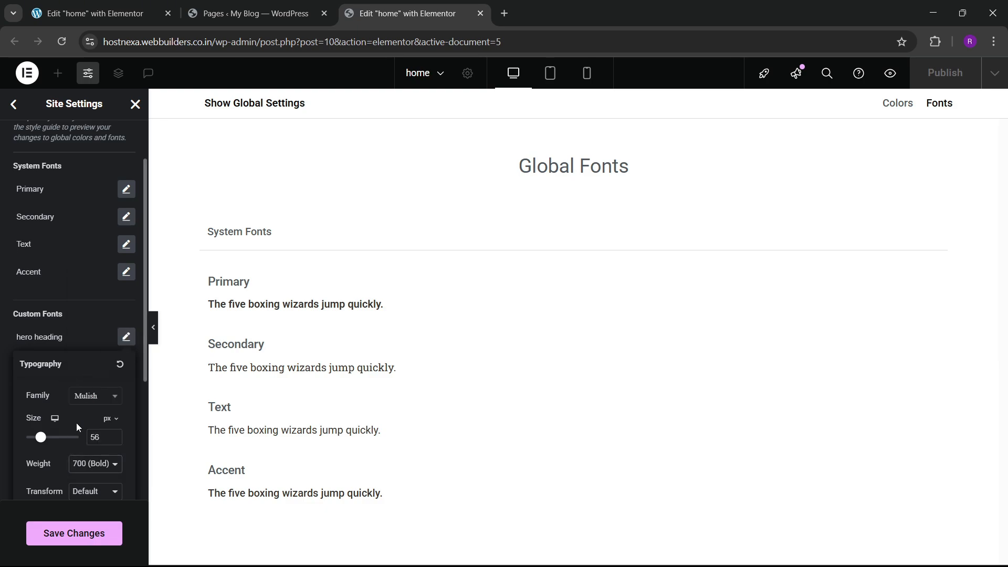
click(75, 312)
- Check HostNexa's section heading font style and add a custom font style named section heading to My Blog's Global Fonts
click(74, 376)
click(100, 13)
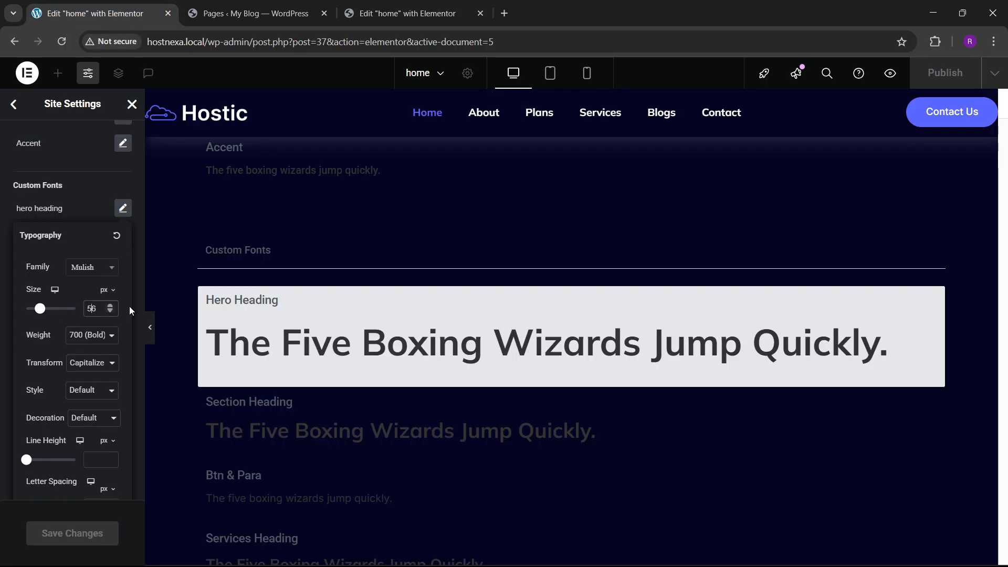
click(76, 207)
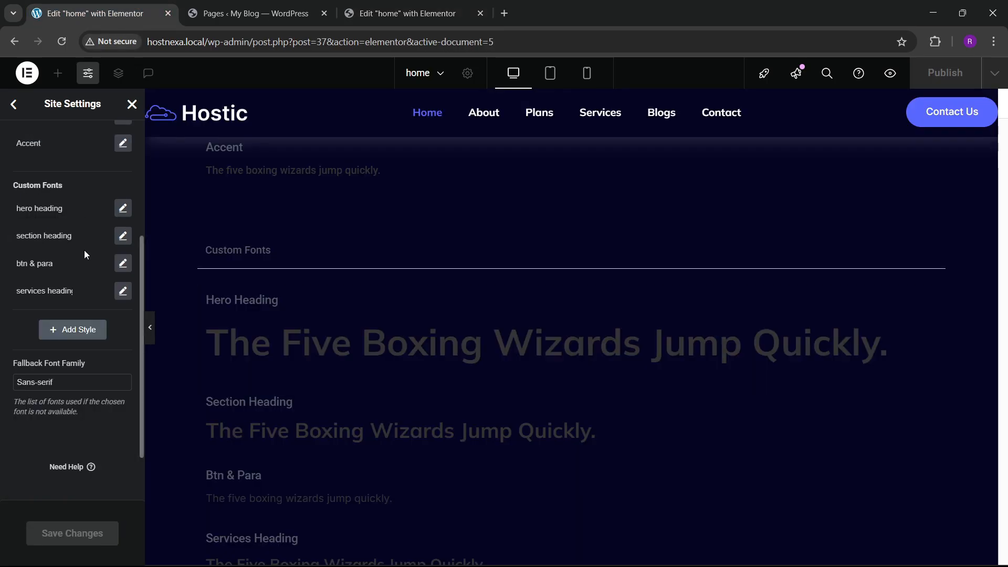
click(123, 236)
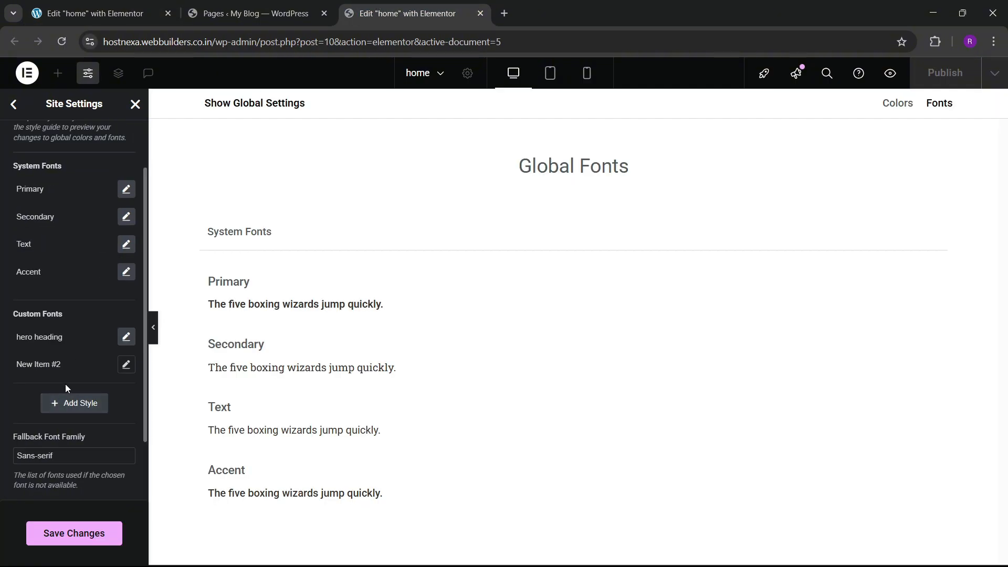
click(50, 368)
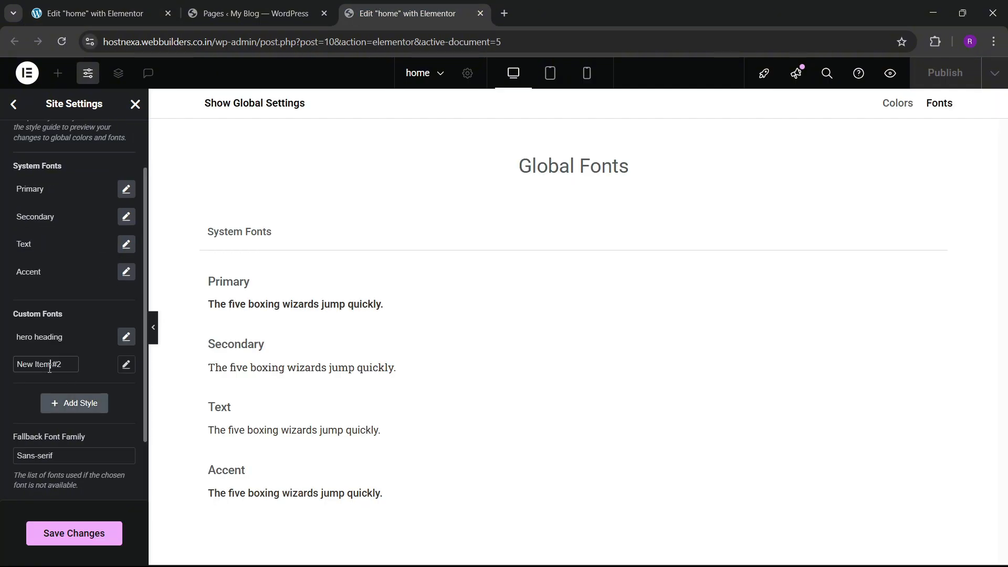
key(ctrl+a)
text(s)
- Set My Blog's section heading font to the Mulish family at 32 px, matching HostNexa's section heading
click(126, 364)
click(86, 423)
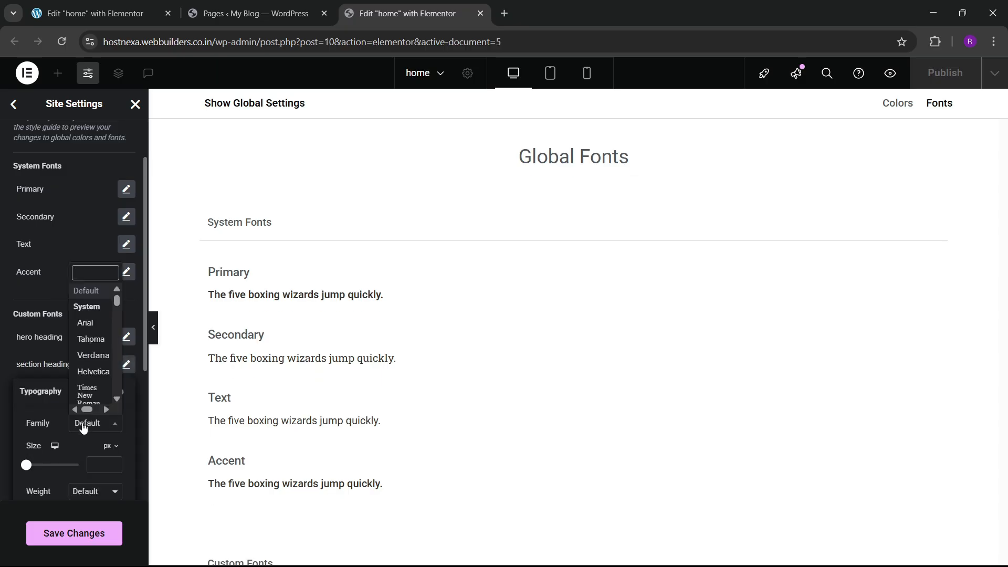
text(mulish)
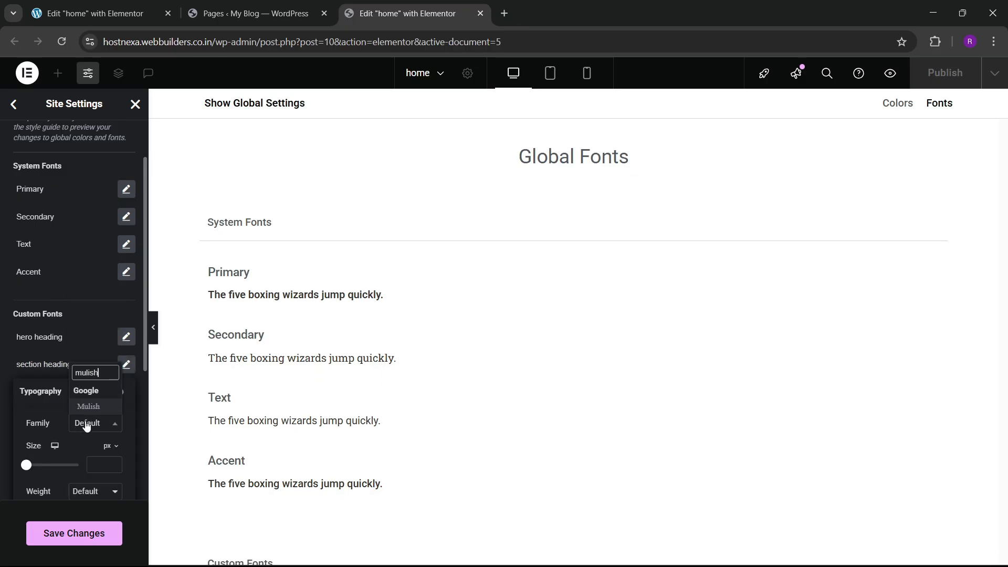
key(Return)
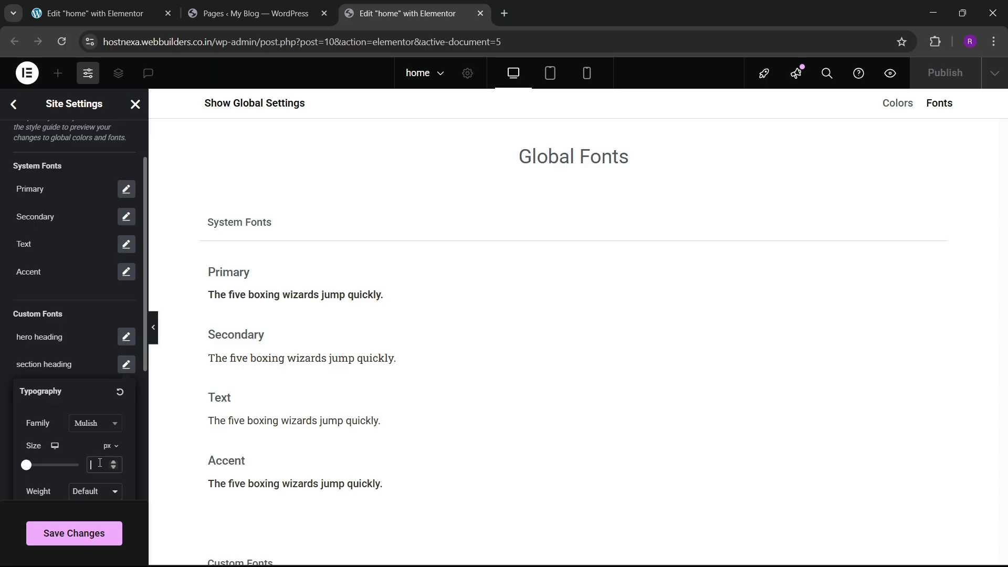
click(100, 13)
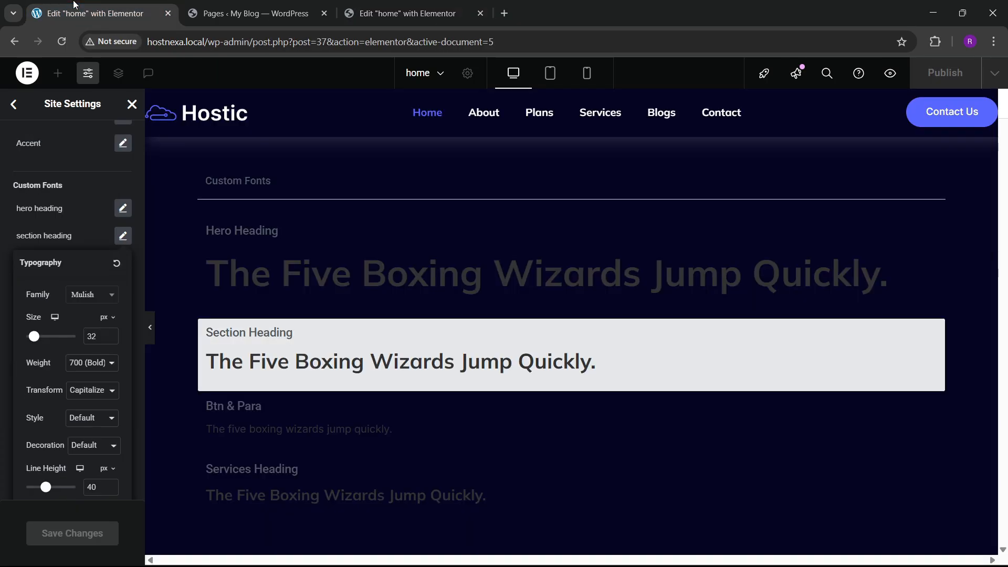
click(439, 10)
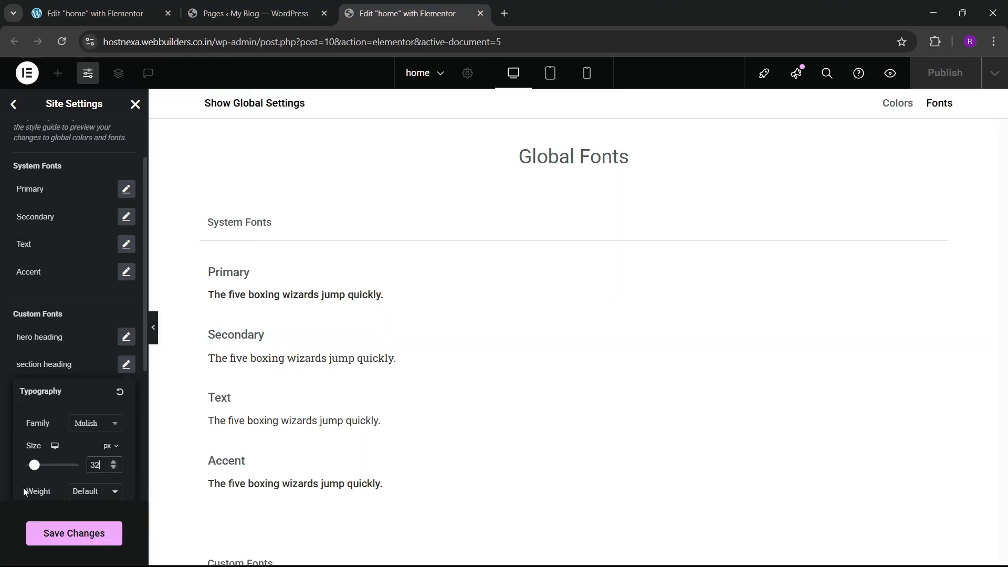
- Set My Blog's section heading font weight to 700 (Bold) and its line height to 40 px
scroll(89, 382, down, 4)
click(97, 295)
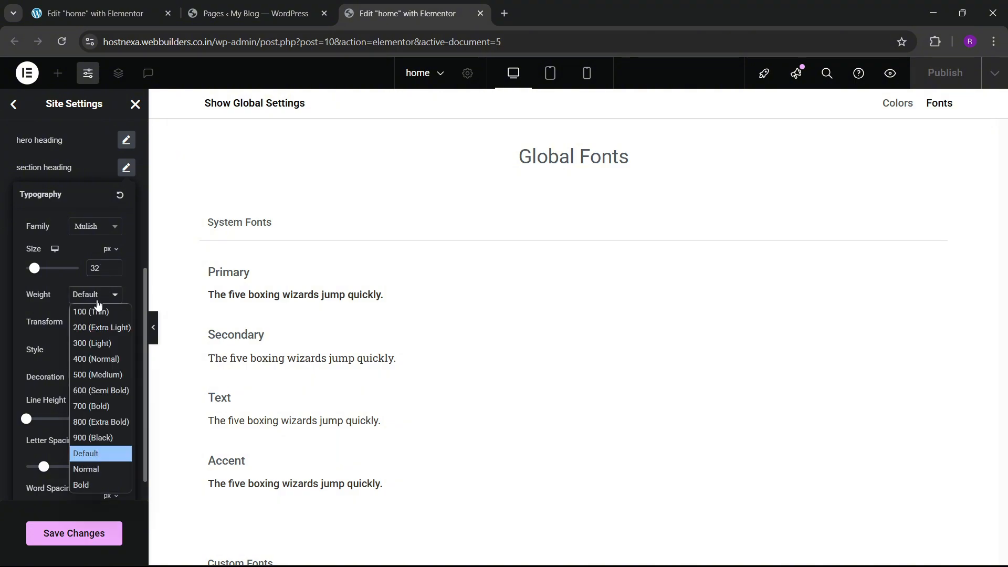
click(85, 406)
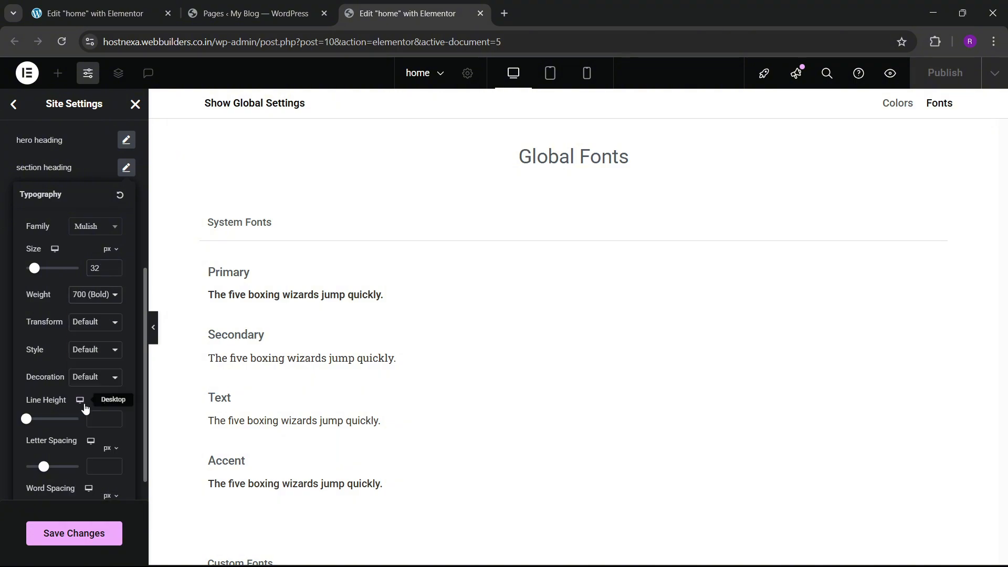
click(105, 420)
text(40)
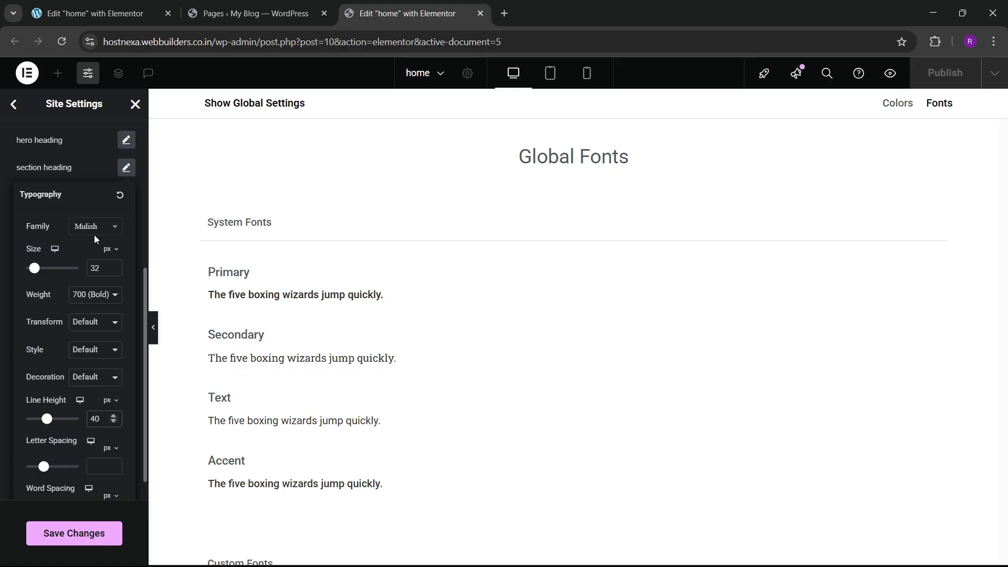
click(126, 167)
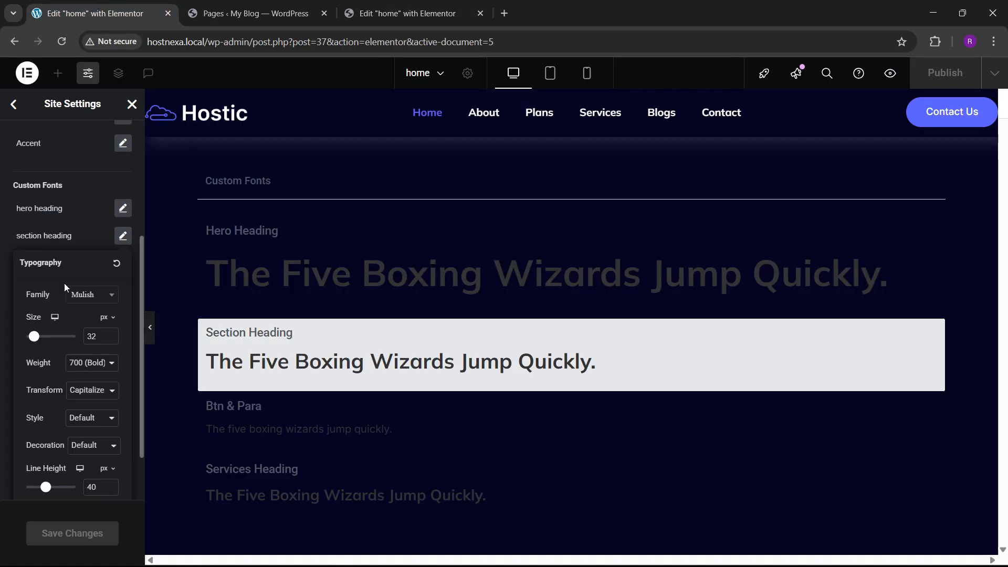
- Check HostNexa's btn & para typography and add a custom font style named para & btn to My Blog
click(124, 237)
click(123, 263)
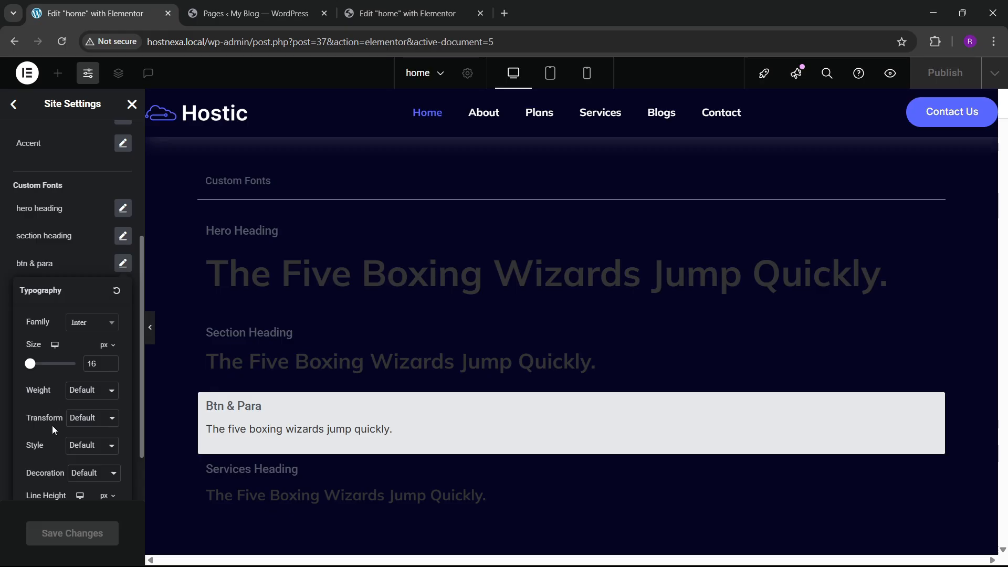
scroll(56, 427, down, 3)
click(340, 5)
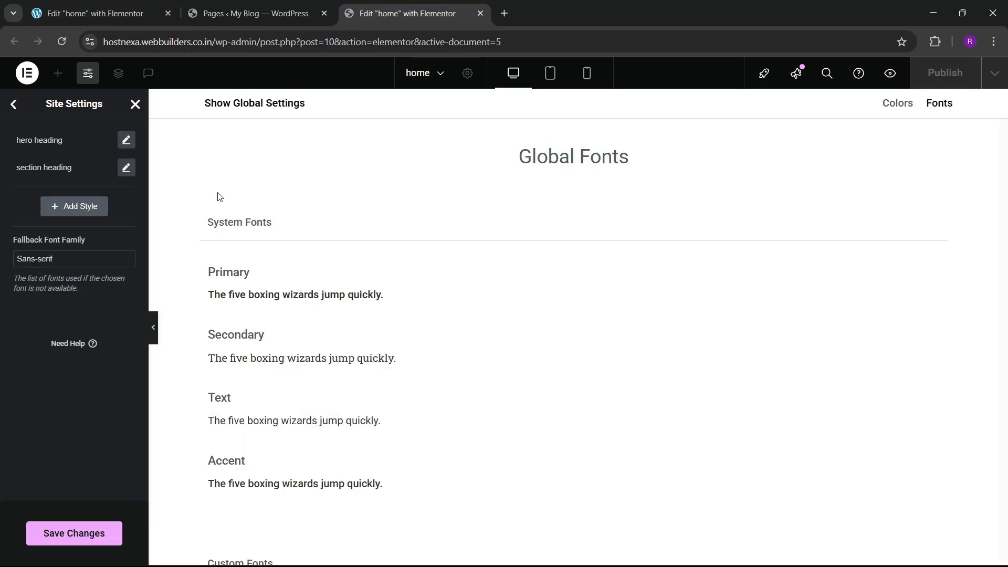
scroll(39, 426, up, 2)
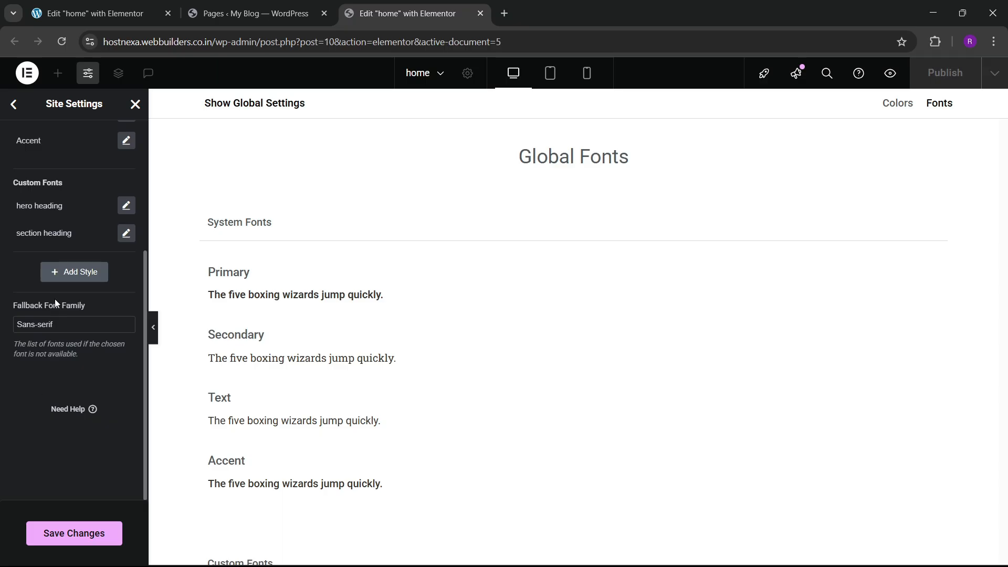
click(66, 272)
scroll(67, 275, up, 1)
click(43, 312)
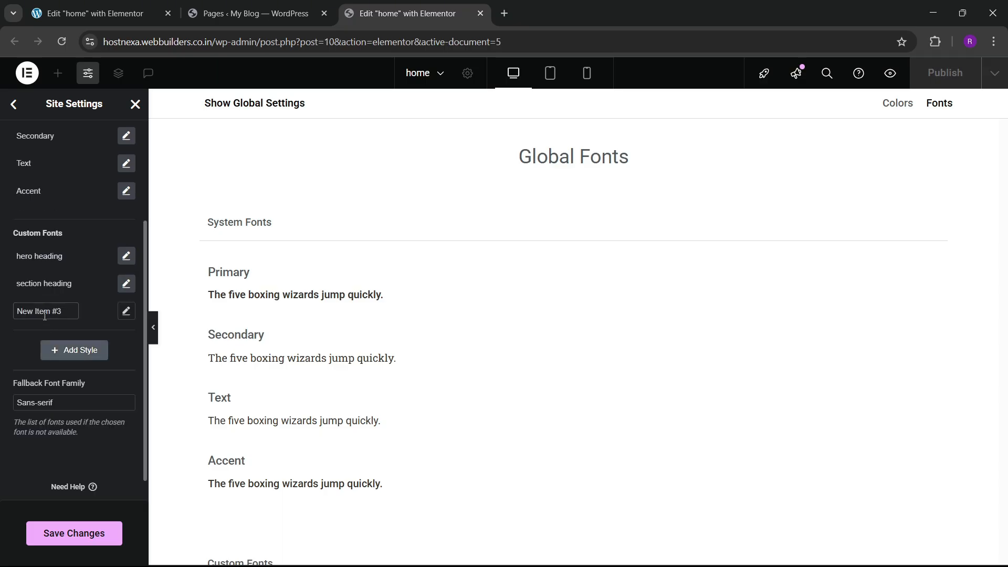
key(ctrl+a)
key(BackSpace)
- Set My Blog's para & btn font to the Inter family at 16 px
click(127, 311)
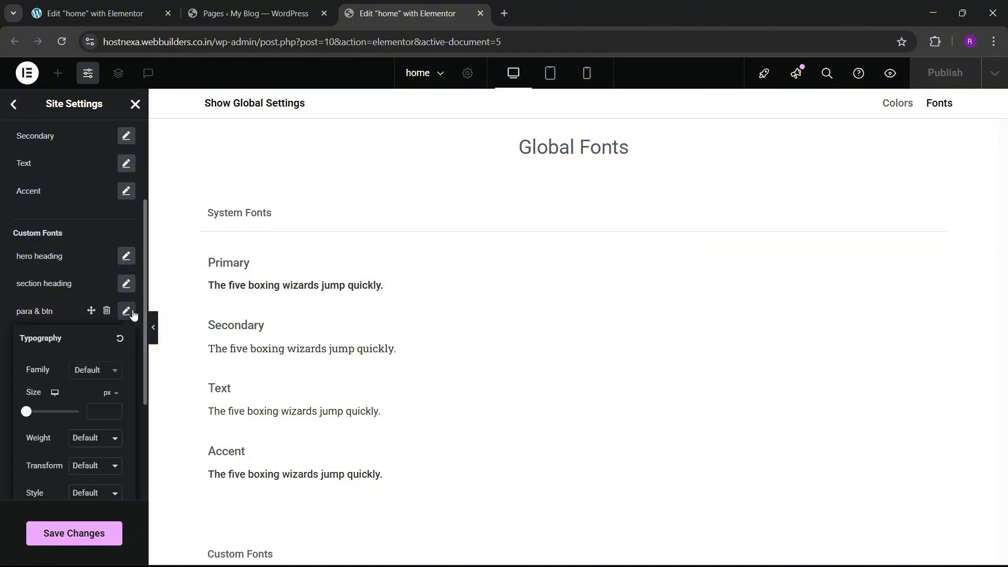
click(101, 370)
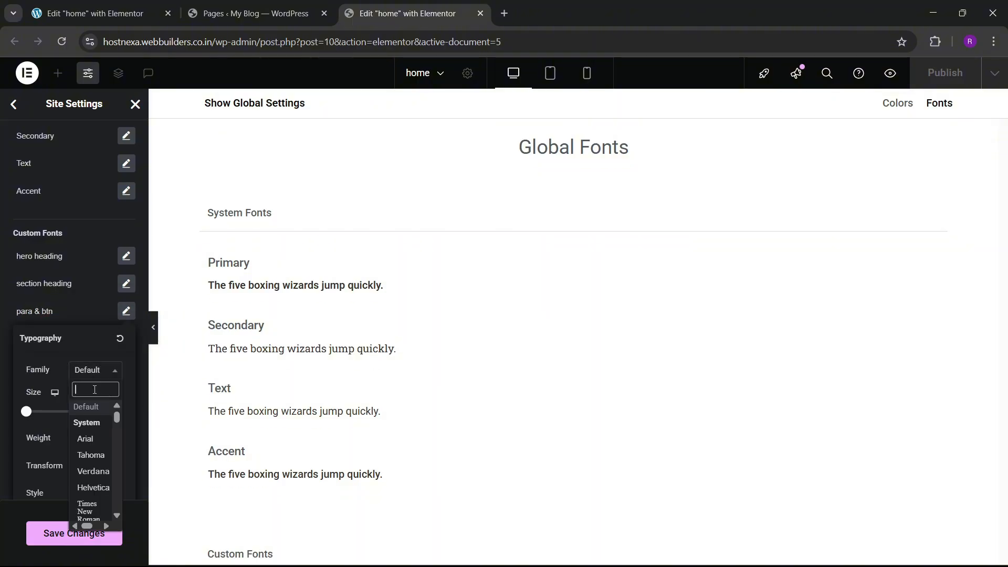
text(inter)
click(87, 423)
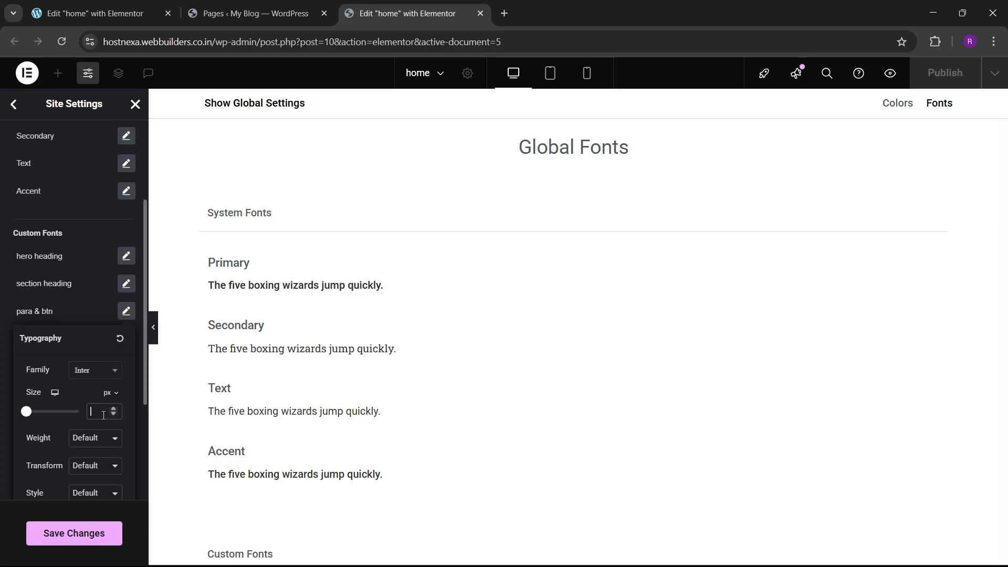
text(16)
- Check HostNexa's services heading typography and add a custom font style named services heading to My Blog
click(83, 4)
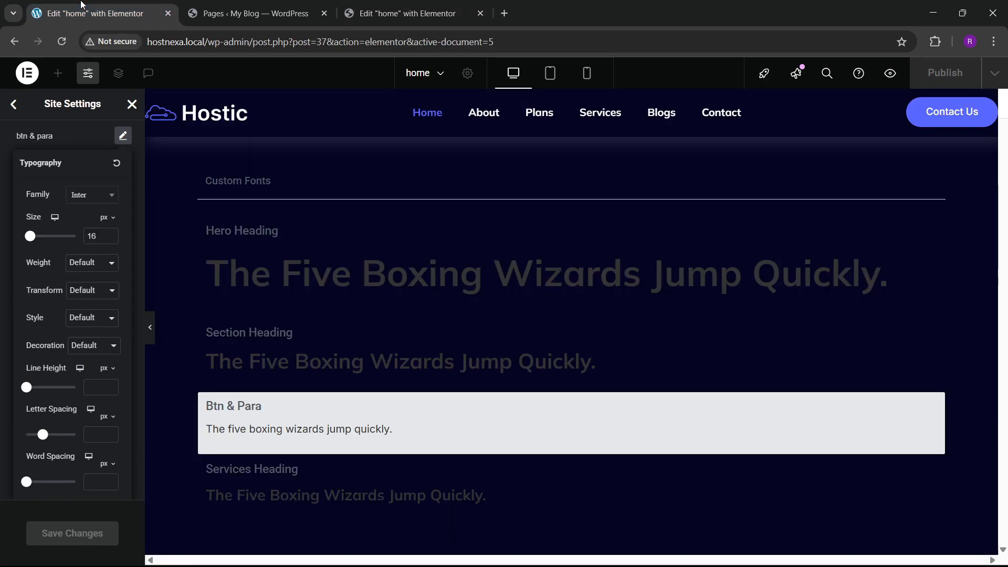
click(122, 137)
click(122, 164)
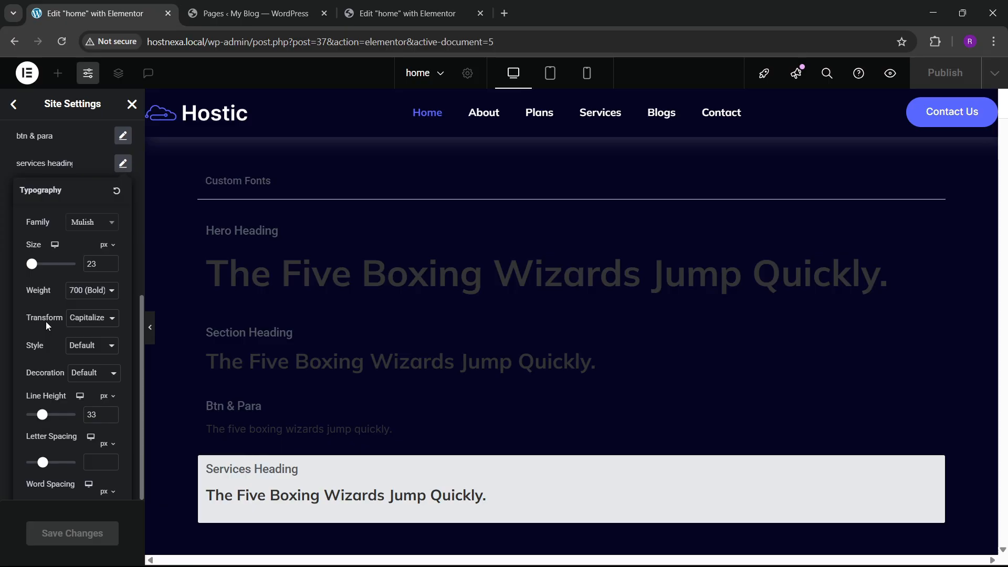
click(361, 5)
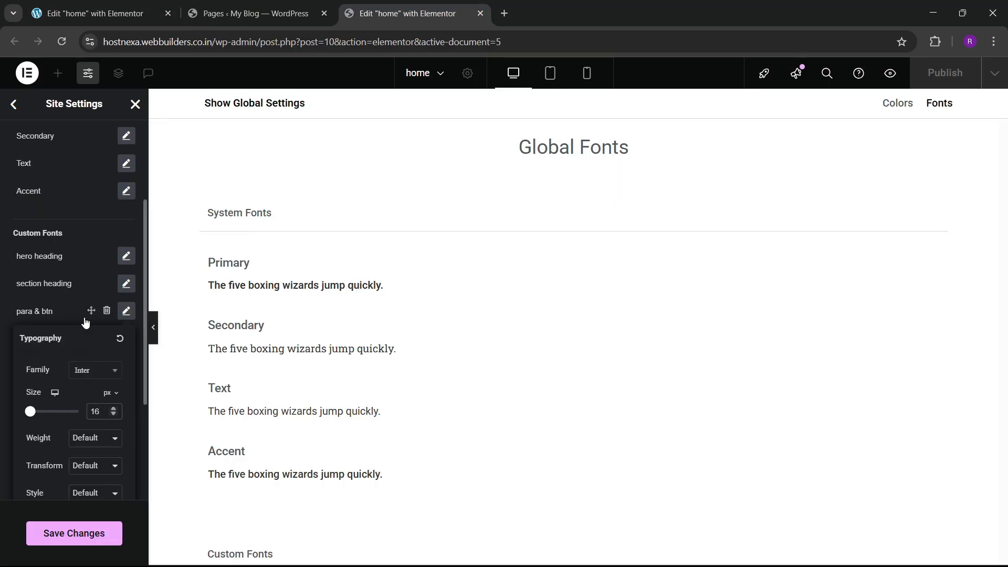
click(86, 321)
click(84, 351)
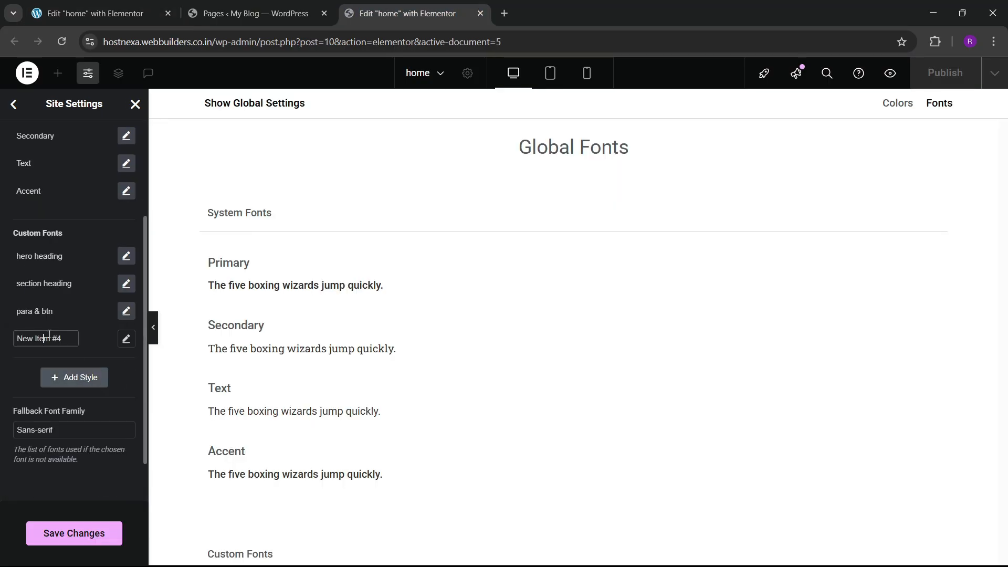
key(ctrl+a)
key(BackSpace)
text(services heading)
- Set My Blog's services heading font to the Mulish family at 23 px, matching HostNexa's services heading
click(126, 339)
click(85, 398)
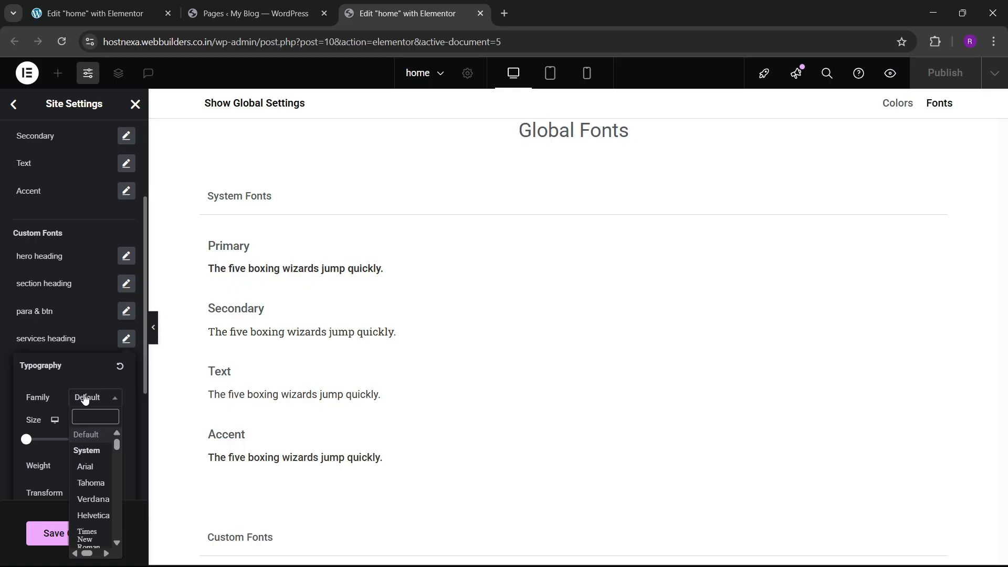
text(mulish)
key(Return)
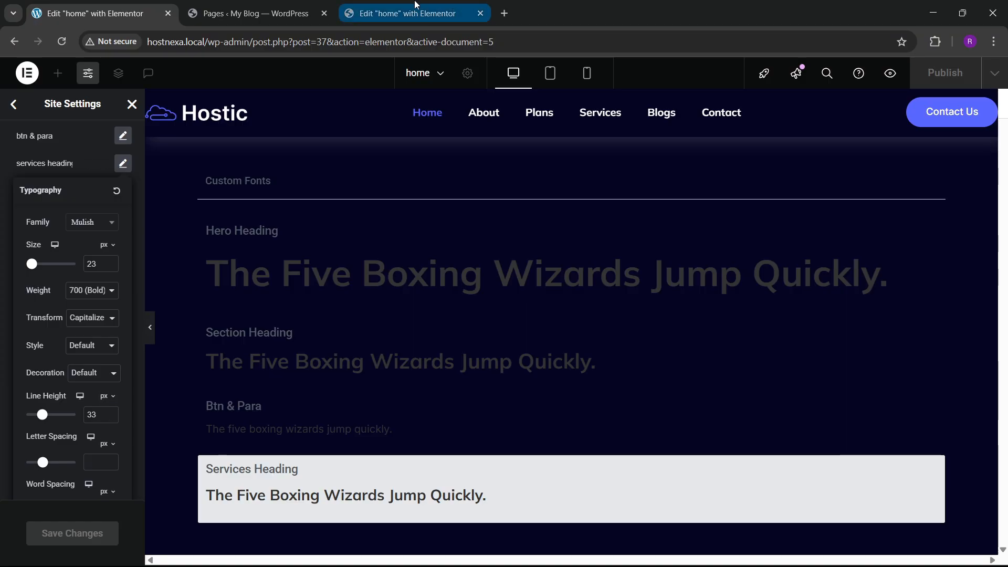
click(415, 10)
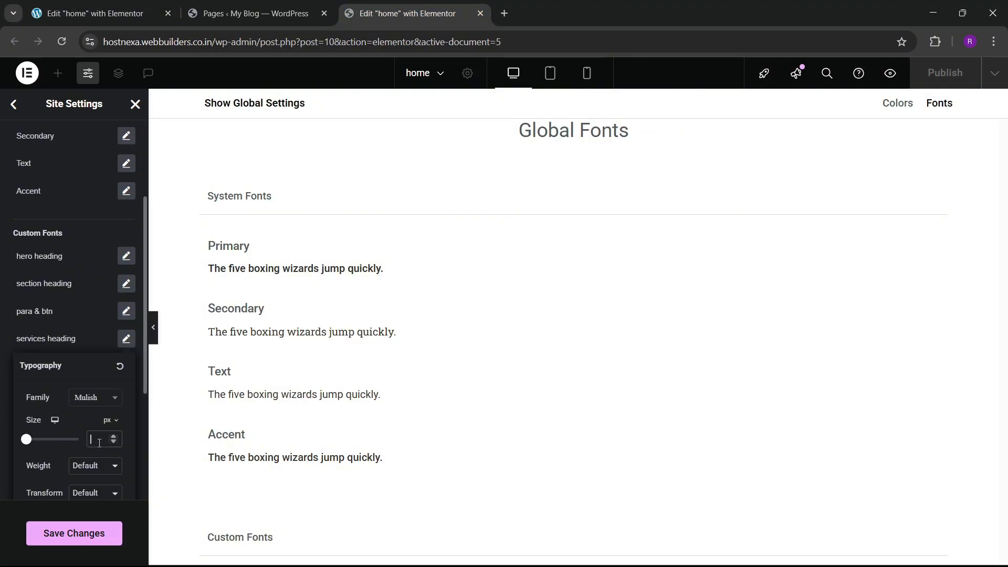
text(23)
- Set My Blog's services heading font weight to 700 (Bold) and its line height to 33 px
click(94, 465)
click(89, 368)
scroll(43, 396, down, 3)
text(33)
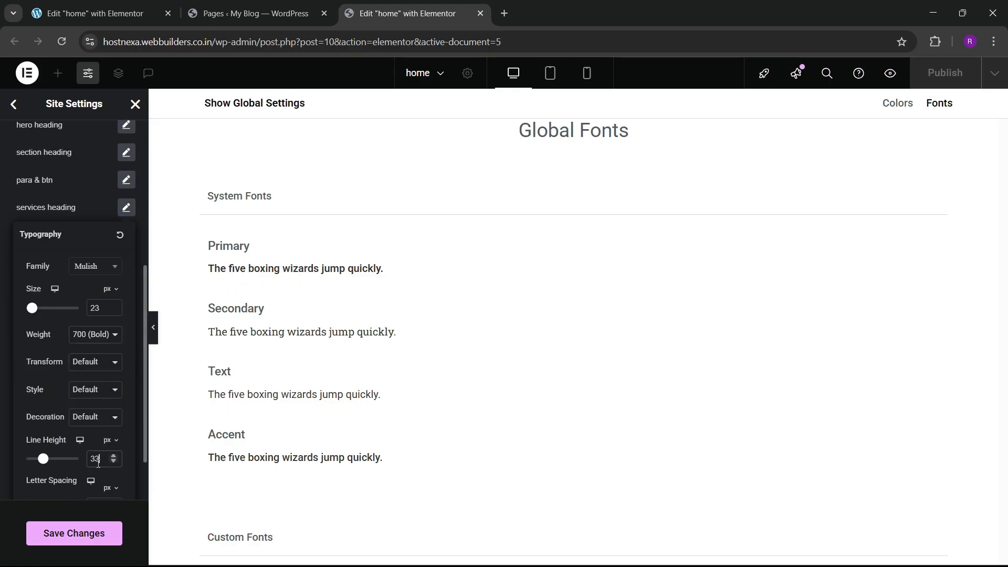
click(86, 195)
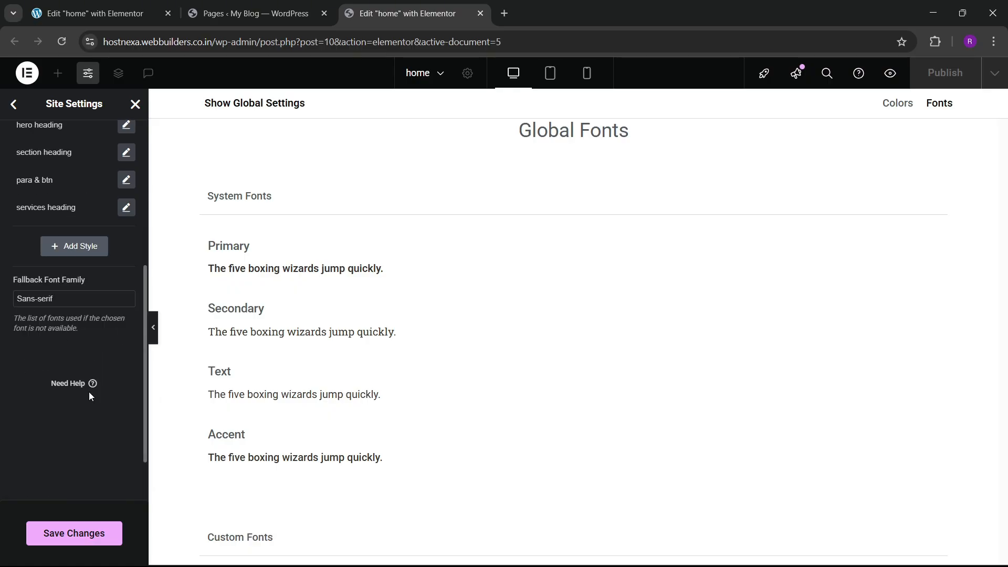
- Save My Blog's global font changes, leave Site Settings and reload the Elementor editor
click(81, 533)
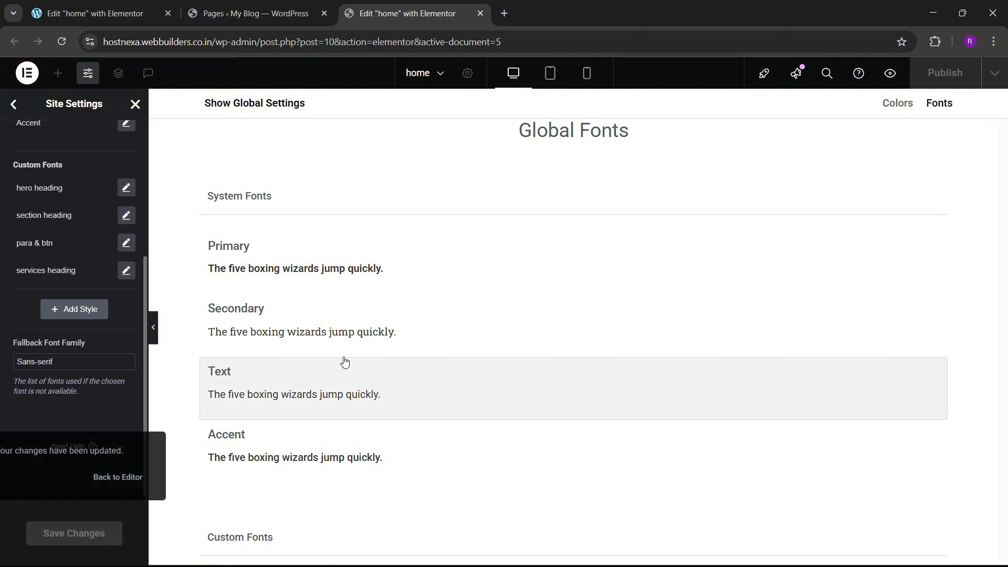
click(13, 108)
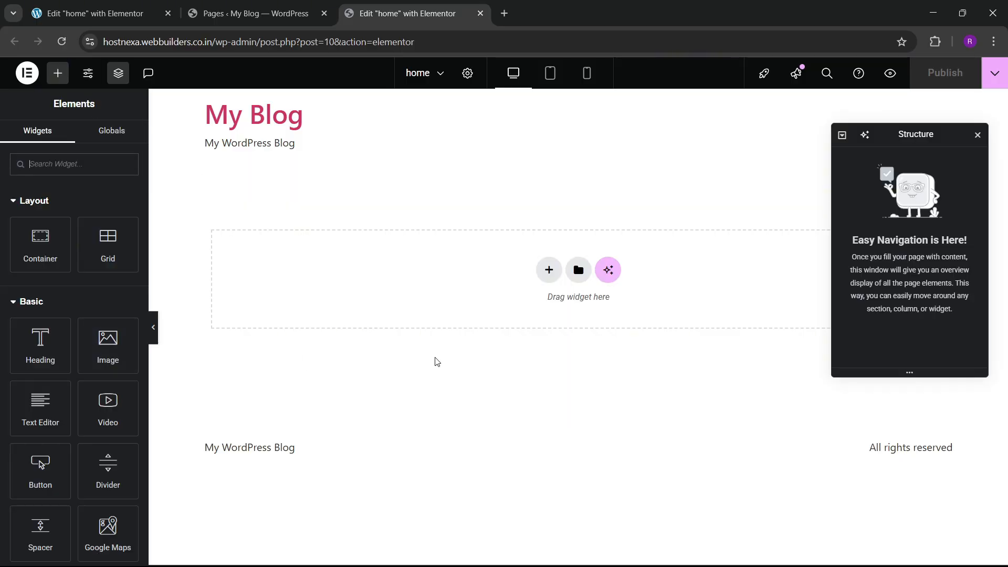
click(62, 42)
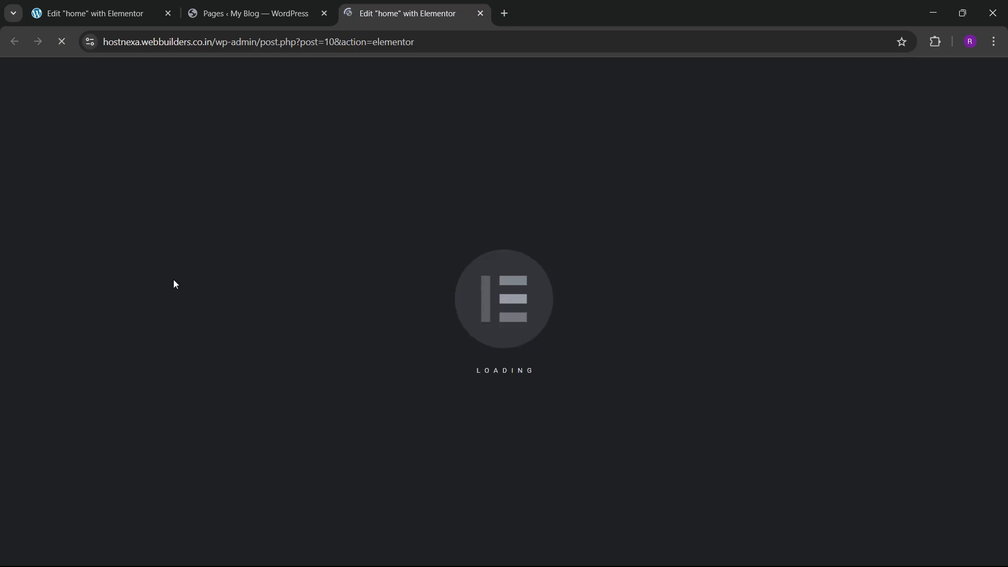
- Close Site Settings in the HostNexa editor and open the live HostNexa homepage at hostnexa.local
click(139, 11)
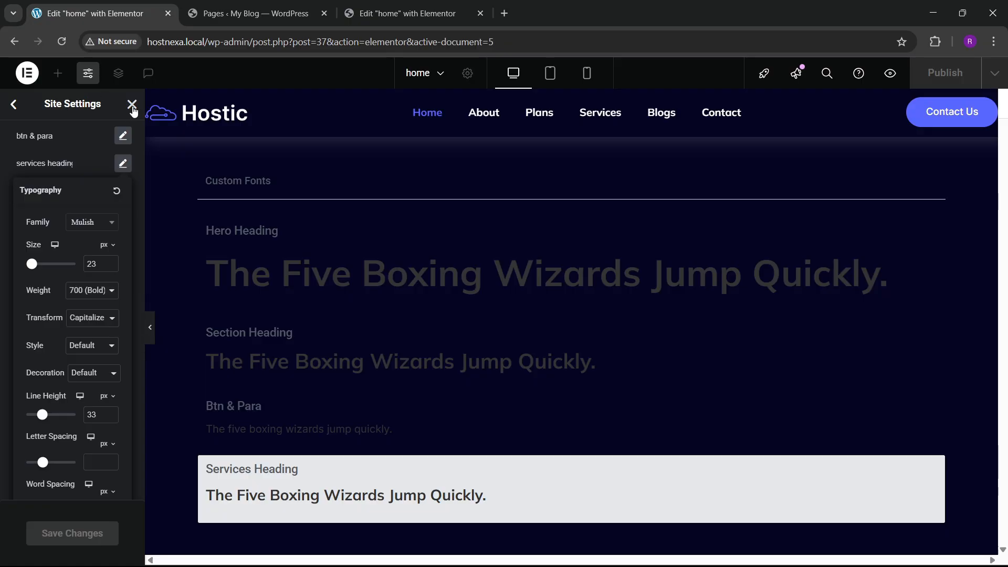
click(132, 103)
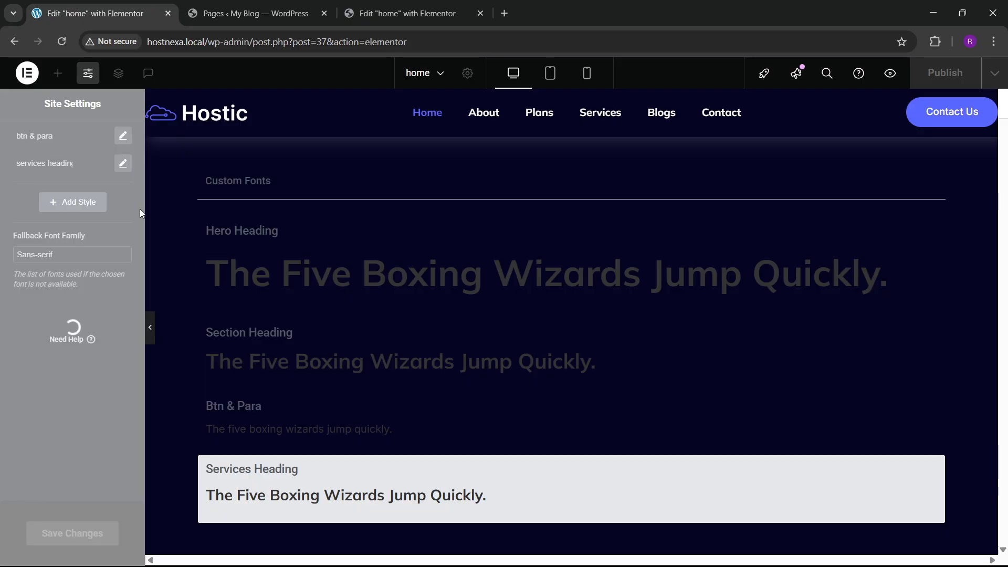
click(220, 42)
text(hostnexa.local/w)
key(BackSpace)
key(Return)
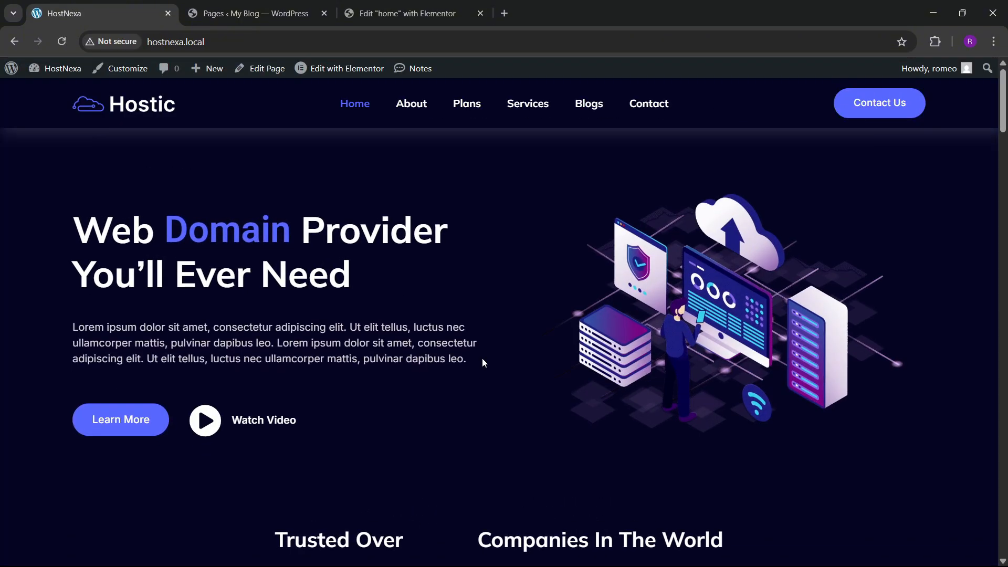
- Switch to the My Blog Elementor editor and set the home page's body background to the global dark navy color
click(252, 13)
click(405, 14)
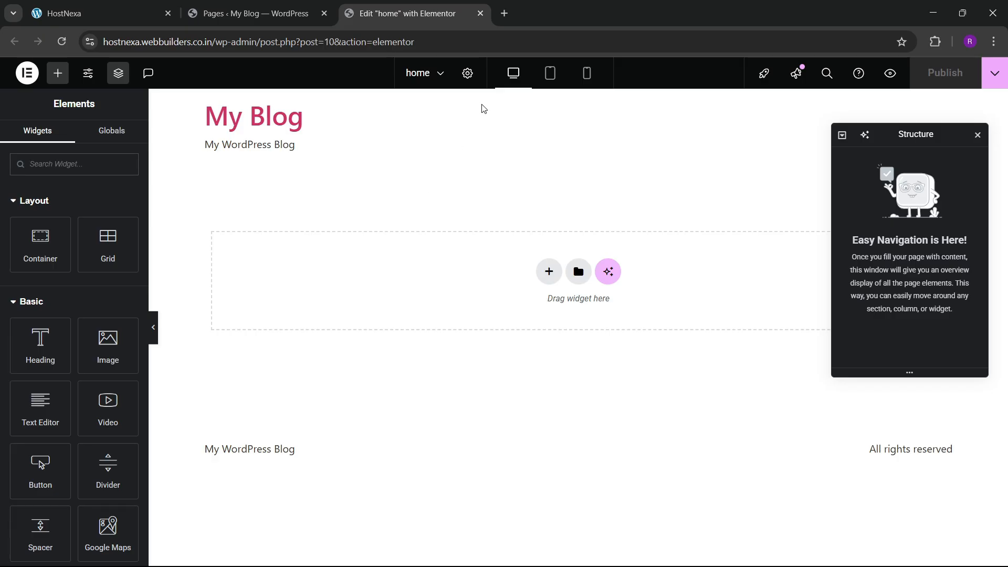
click(468, 73)
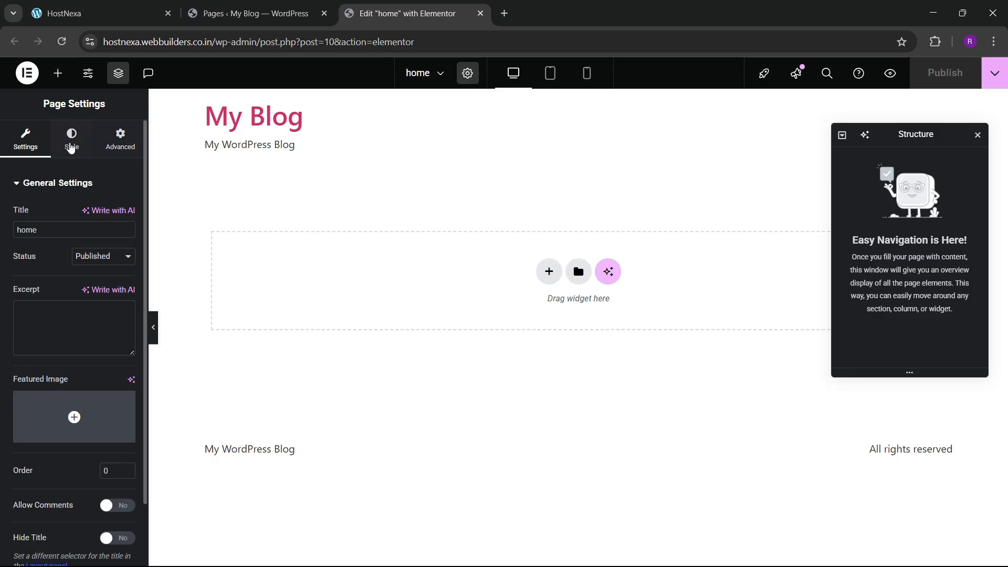
click(70, 147)
click(108, 327)
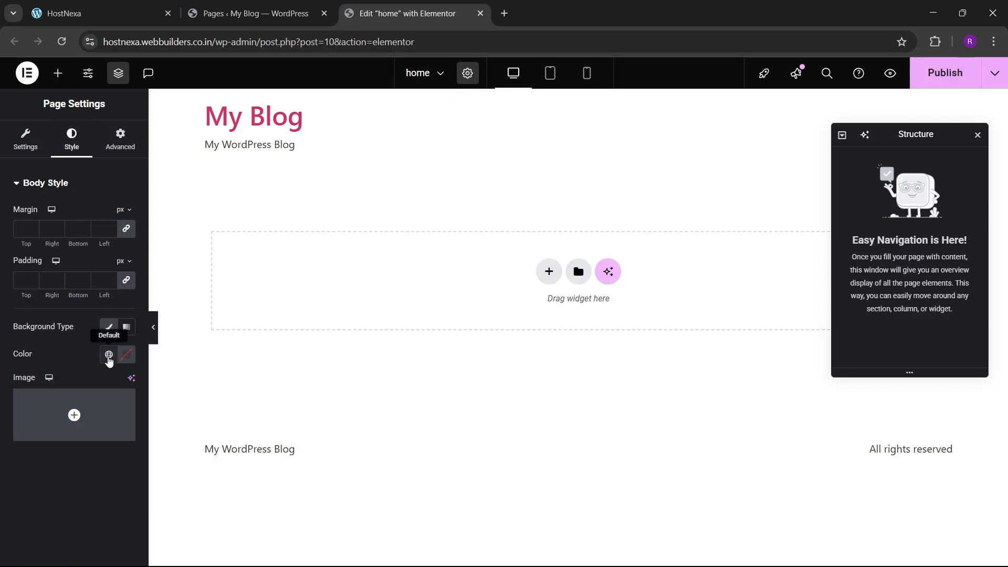
click(109, 355)
click(62, 300)
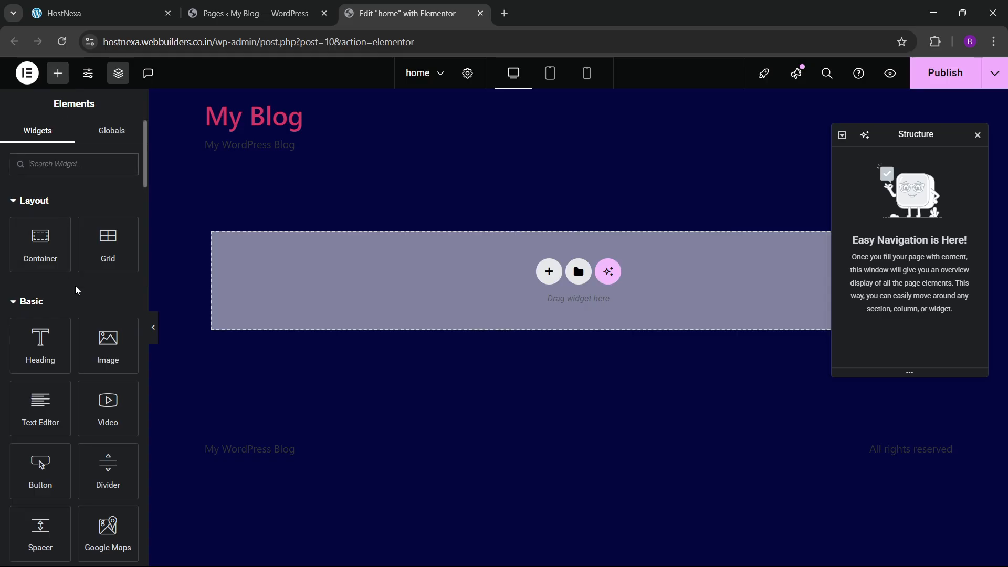
- Add a two-column flexbox container to the page and rename the outer container as hero
click(556, 284)
click(547, 290)
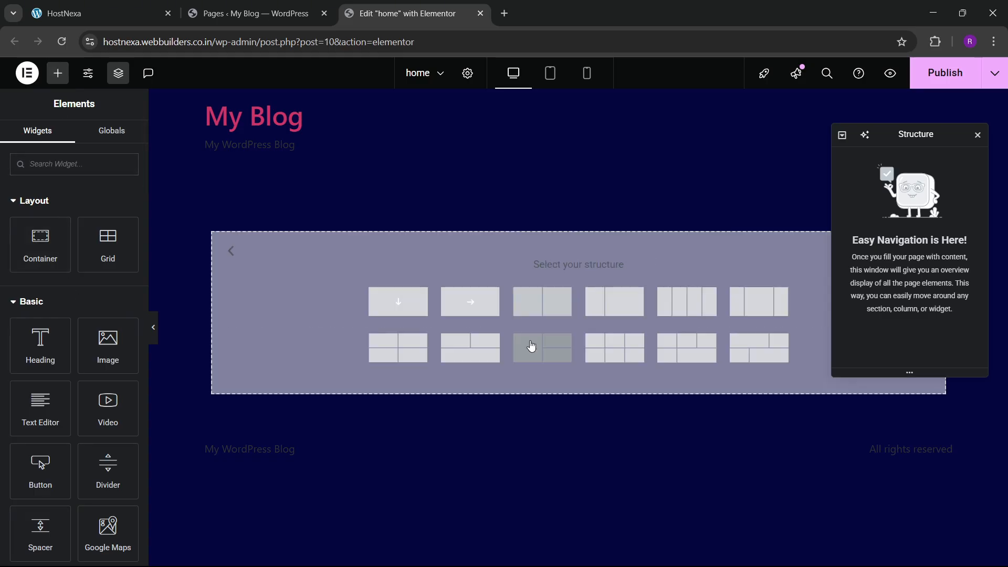
click(470, 299)
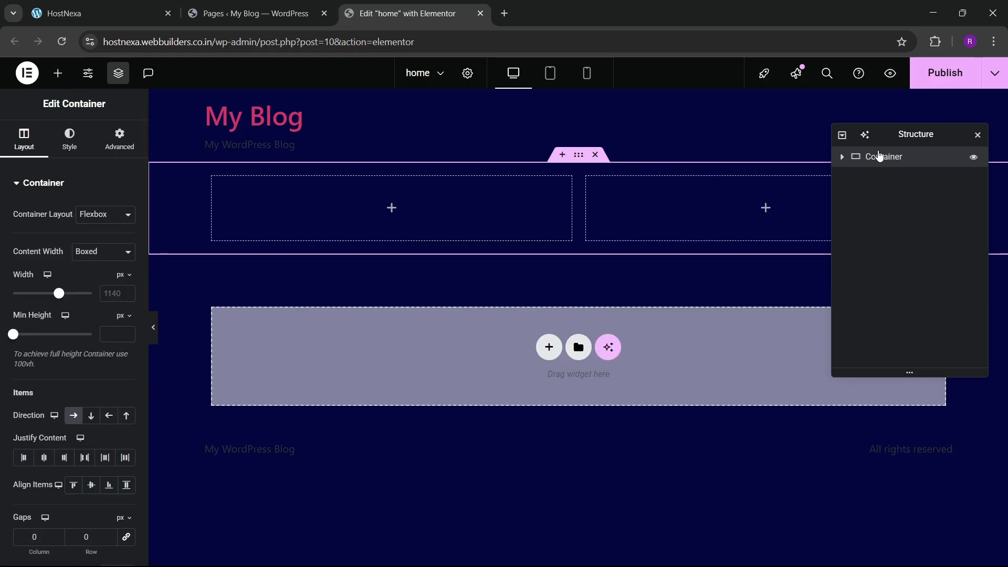
double_click(882, 157)
- Set the hero container's boxed content width to 1300 px
click(113, 293)
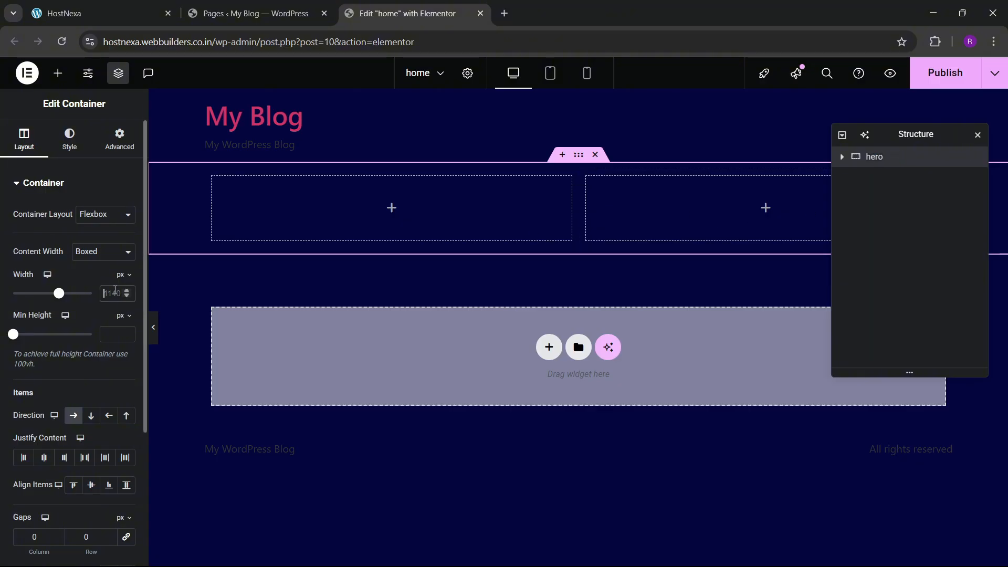
text(1300)
scroll(50, 357, down, 4)
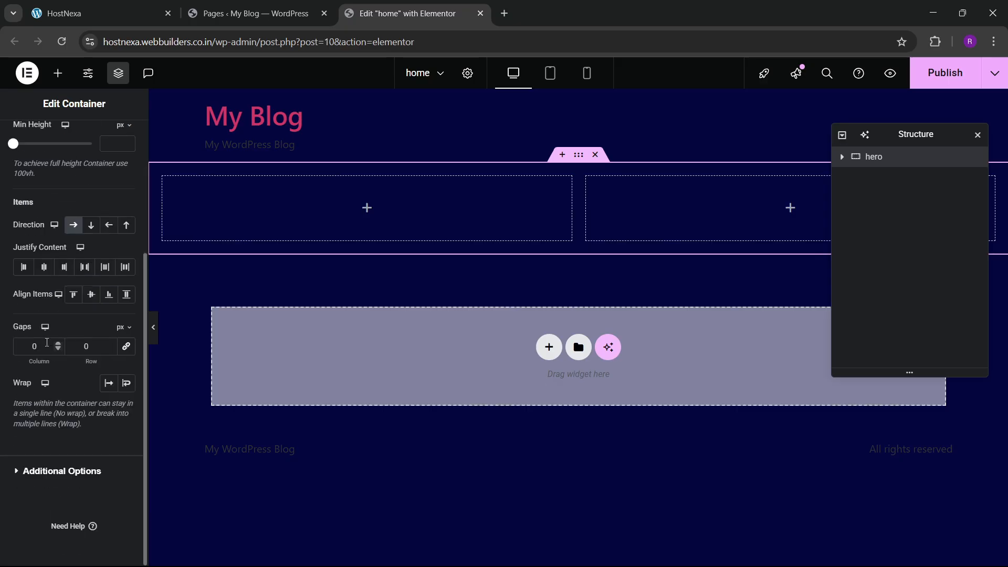
scroll(76, 347, up, 5)
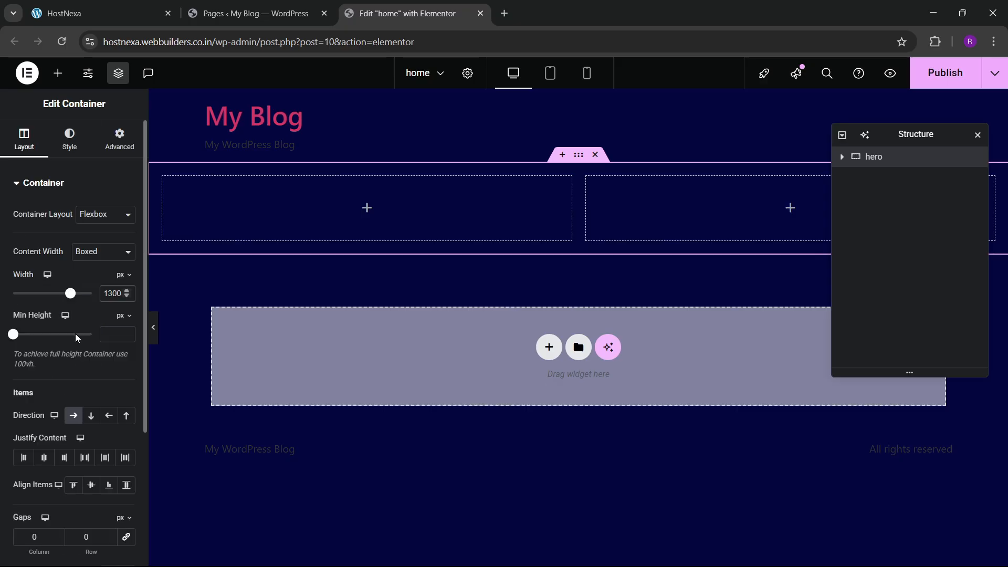
- Set the hero container's padding to 60 px at the top and bottom and 0 on the sides
click(120, 138)
click(124, 281)
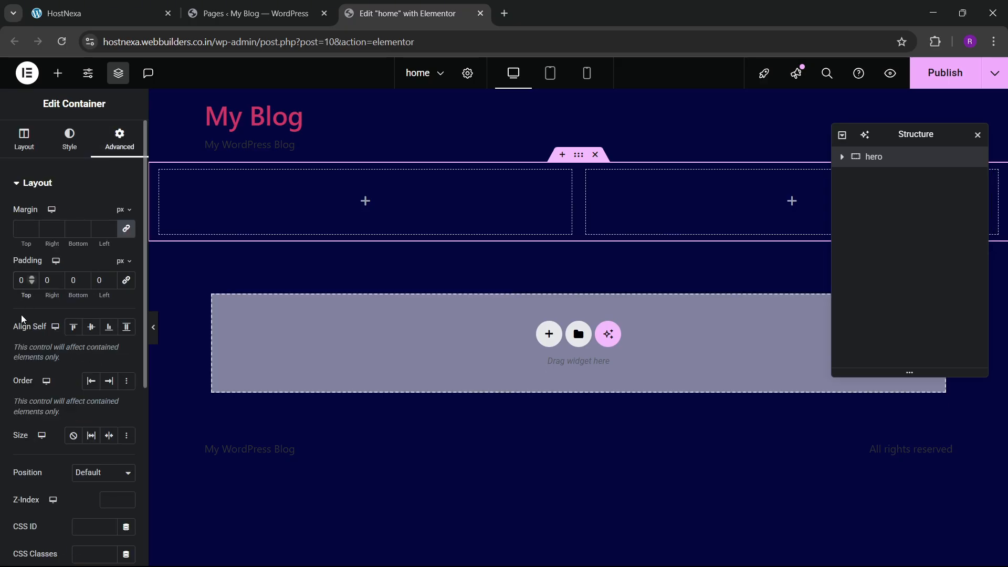
text(60)
key(Tab)
key(Tab)
text(60)
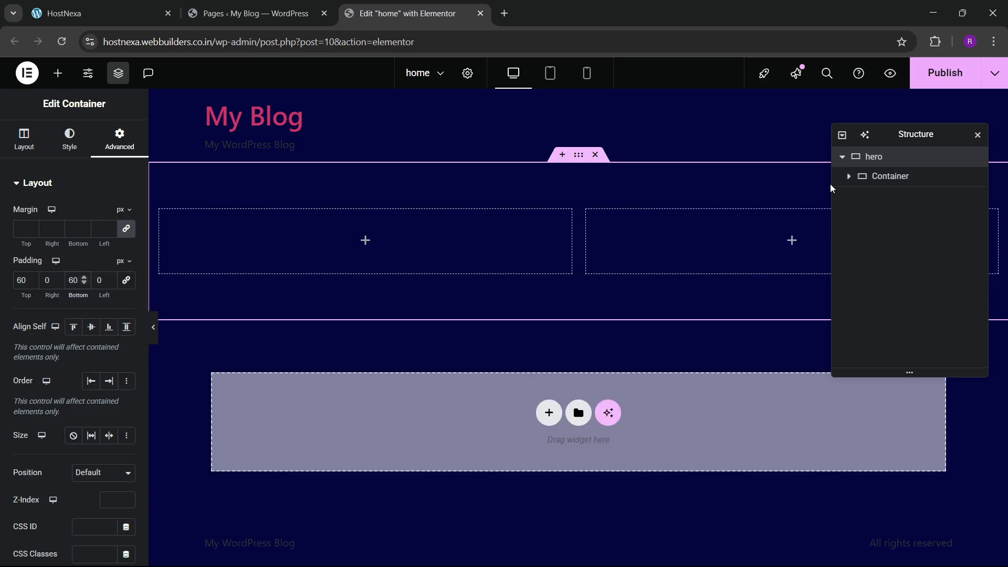
- Remove the padding from both inner column containers of the hero
click(891, 176)
click(120, 140)
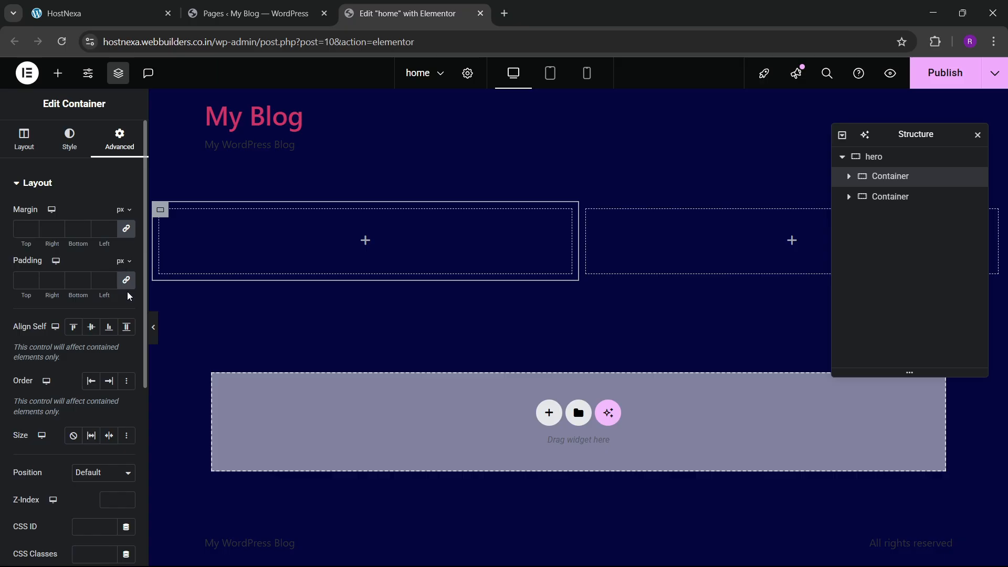
click(971, 196)
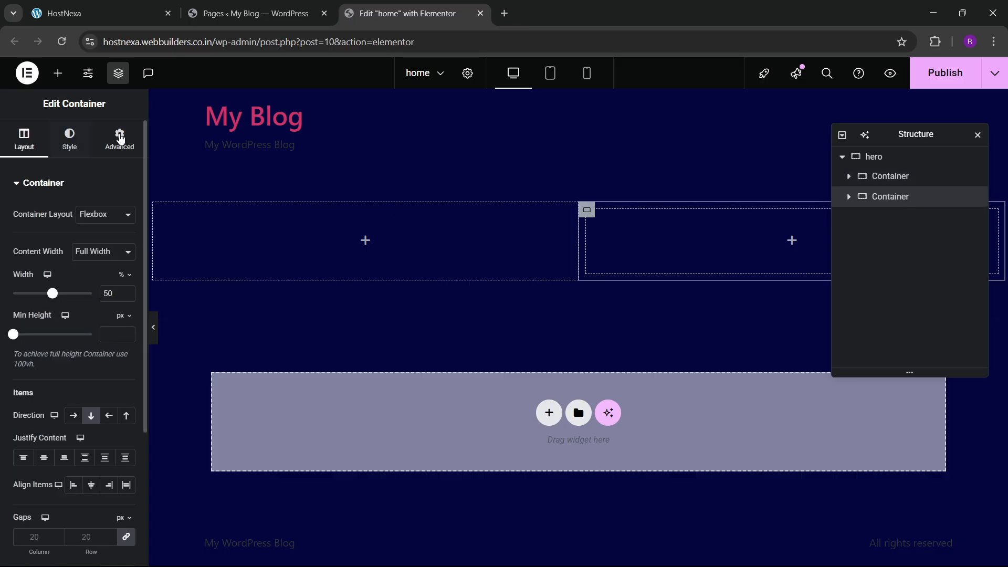
click(120, 138)
- Add an Image widget to the hero's second column and fill it with the server and cloud illustration from the media library
click(58, 73)
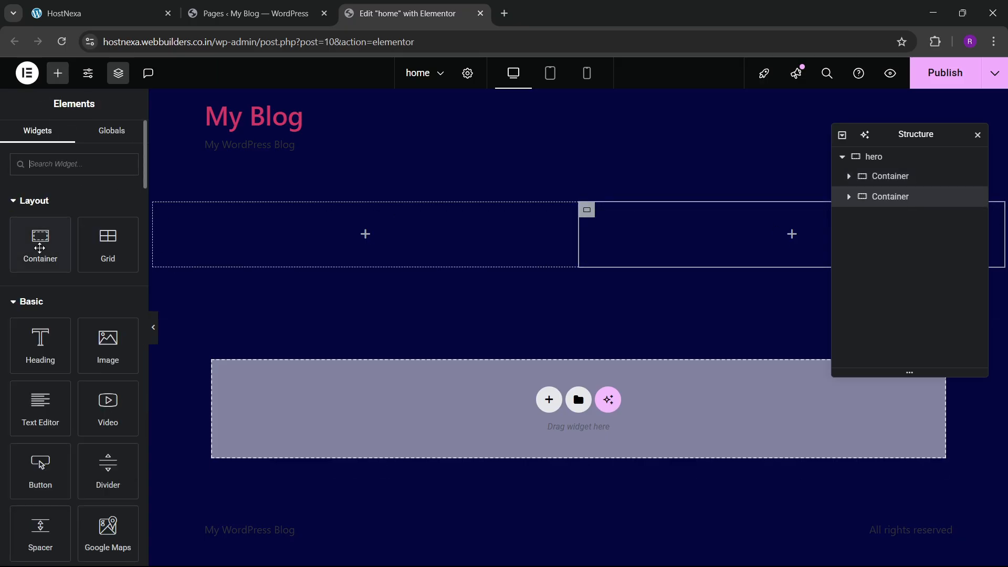
drag(91, 347, 637, 245)
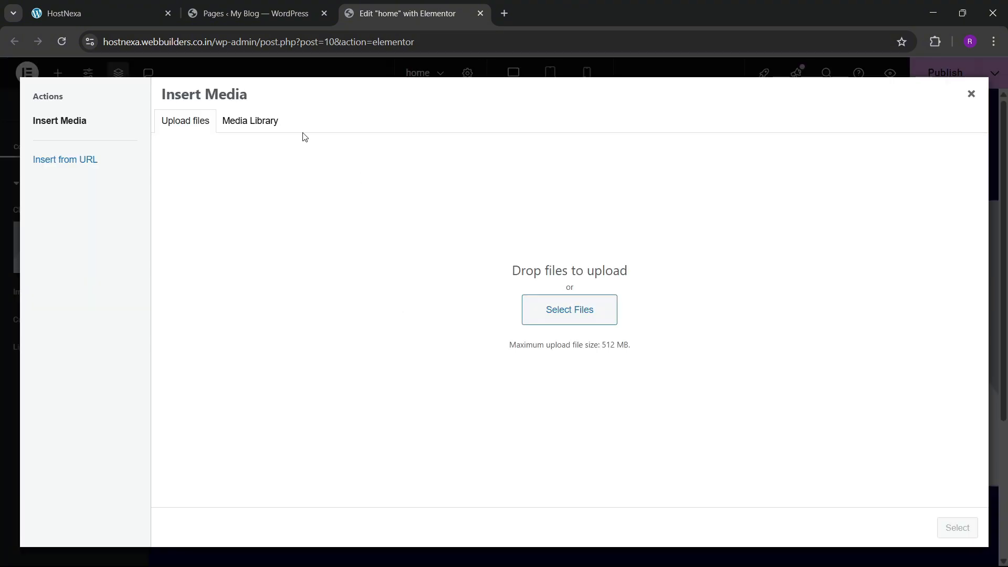
click(281, 126)
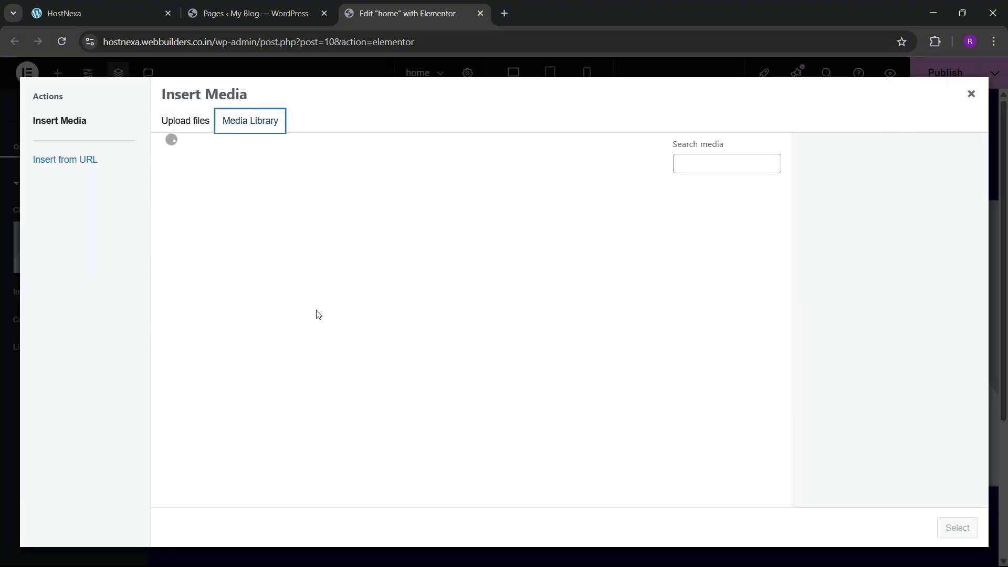
click(206, 260)
click(957, 527)
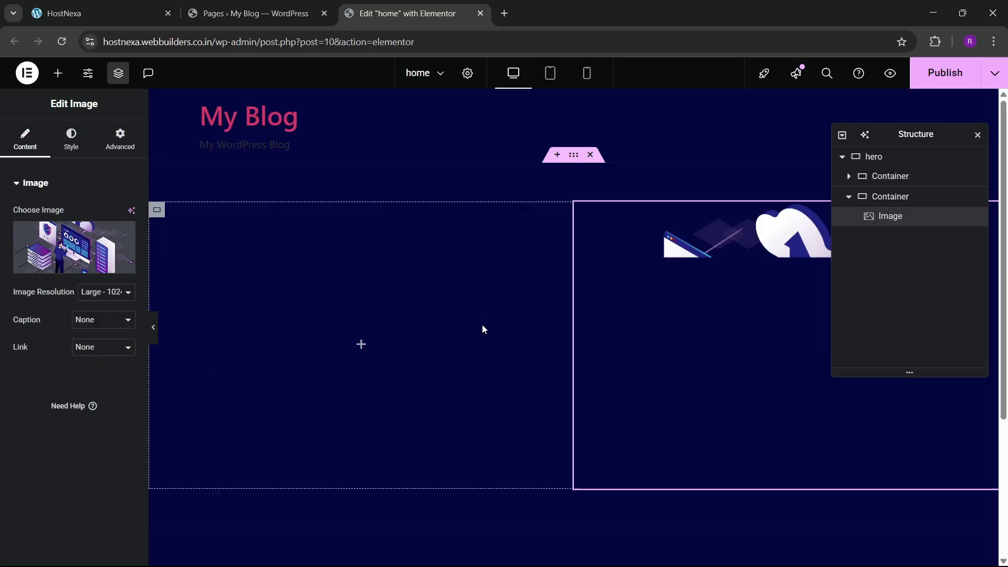
- Check the hero on the live HostNexa homepage, and add an Animated Headline widget to My Blog's first hero column
click(99, 14)
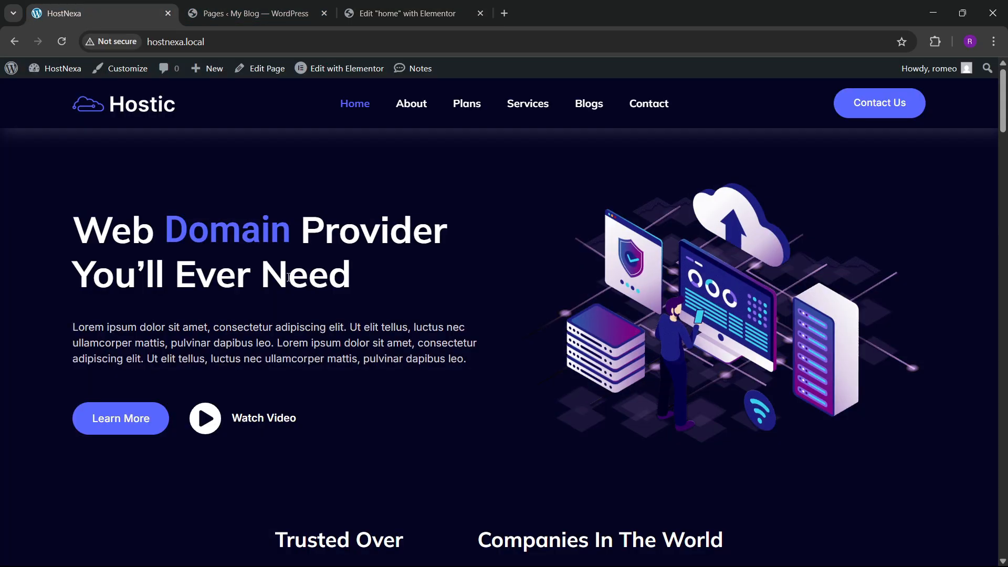
click(399, 13)
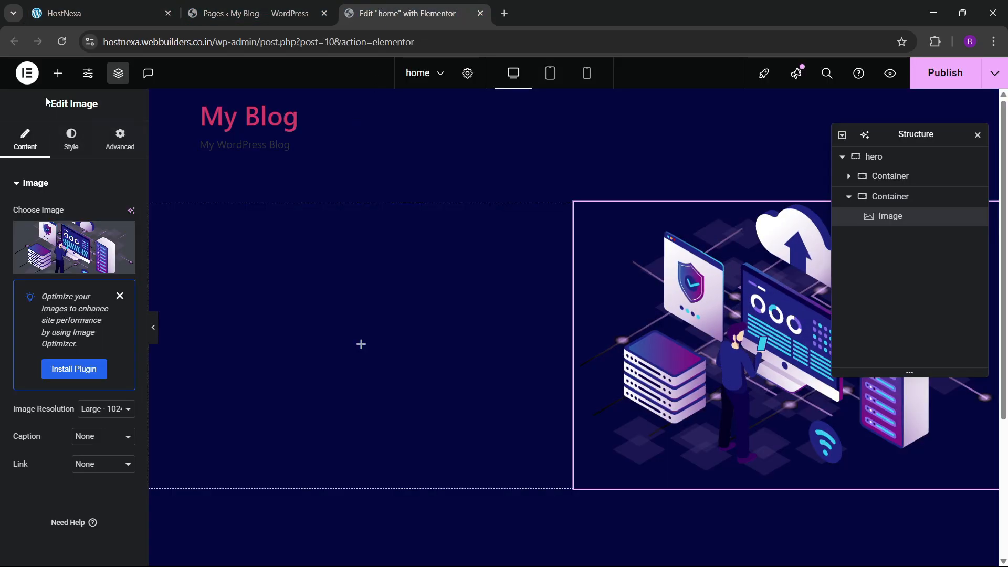
click(58, 73)
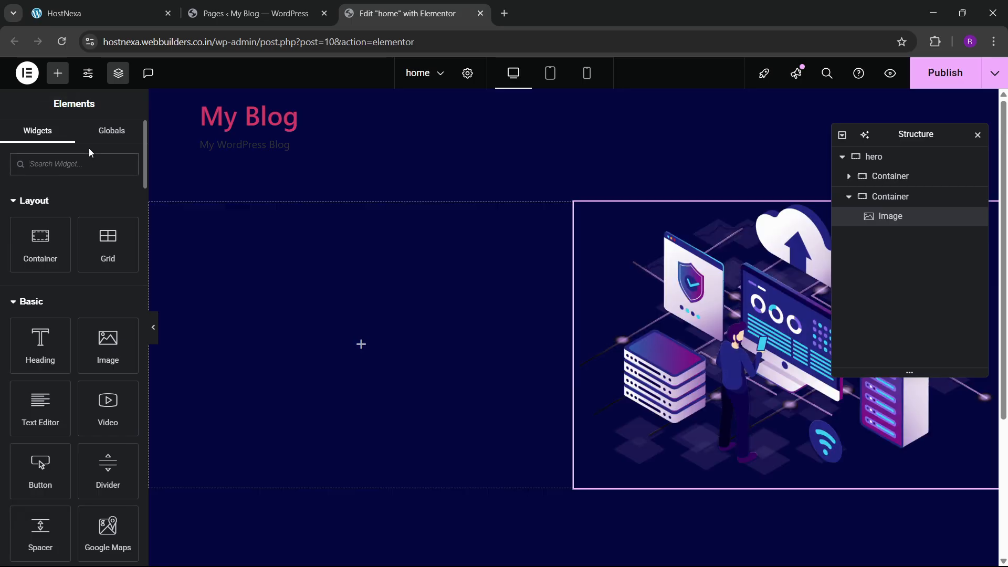
text(anim)
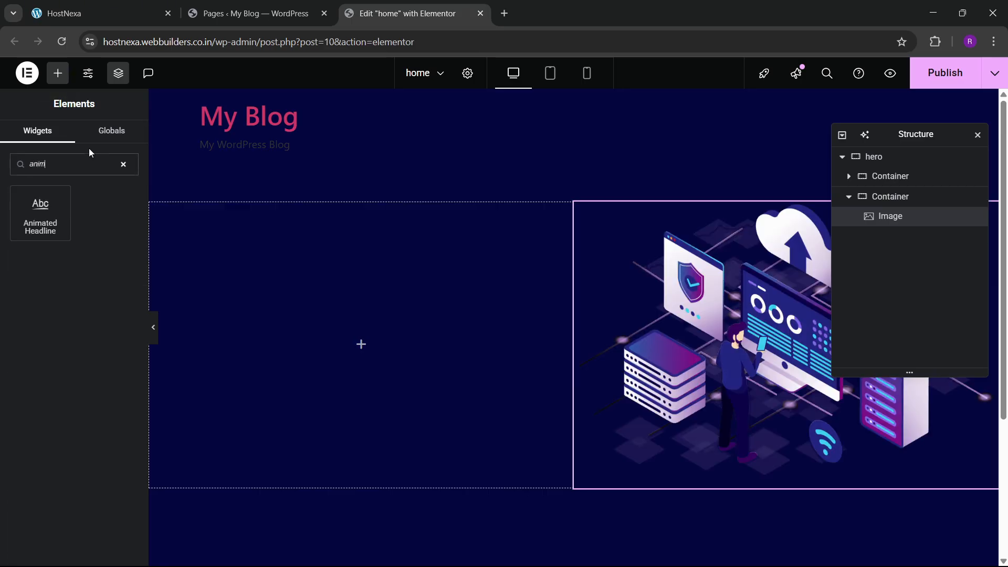
drag(59, 207, 297, 296)
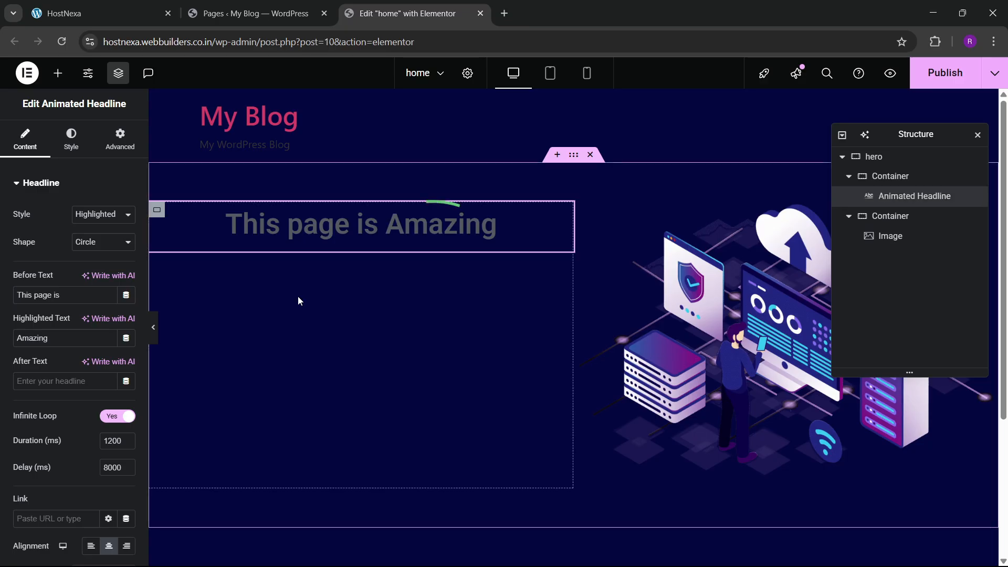
- Left-align the animated headline, set its before text to "Web" as on HostNexa, and set its style to Rotating
scroll(70, 352, down, 2)
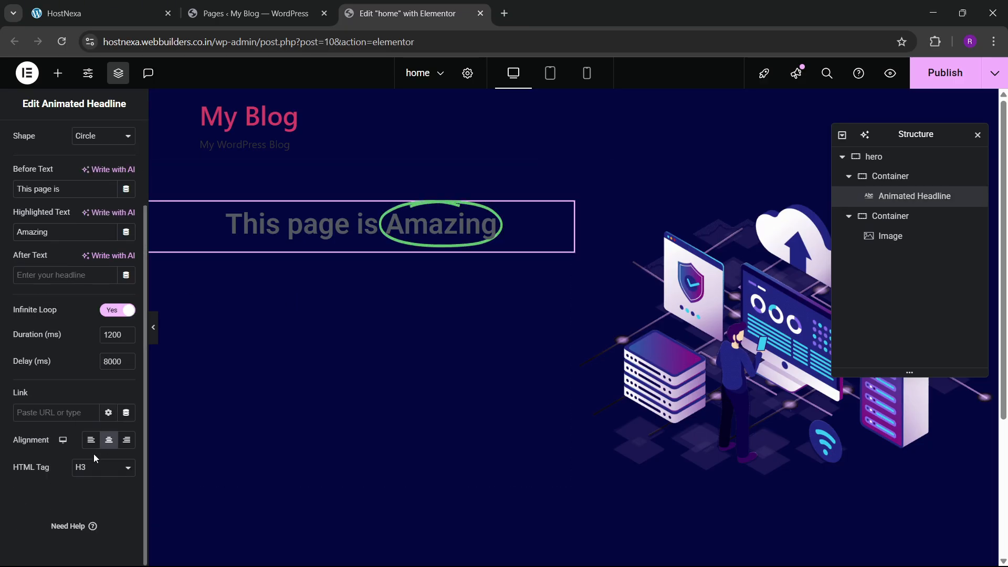
click(116, 5)
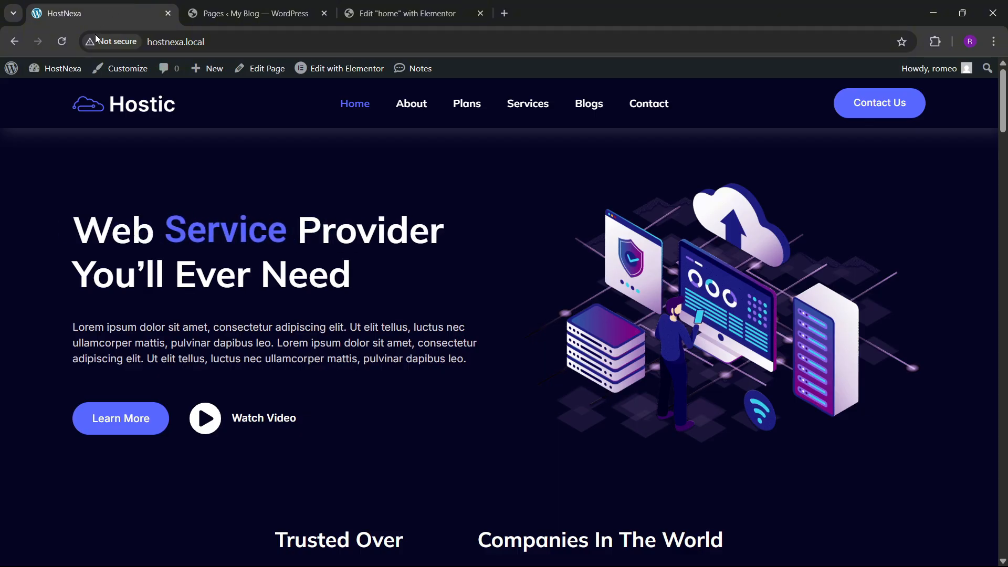
click(404, 13)
scroll(73, 297, up, 1)
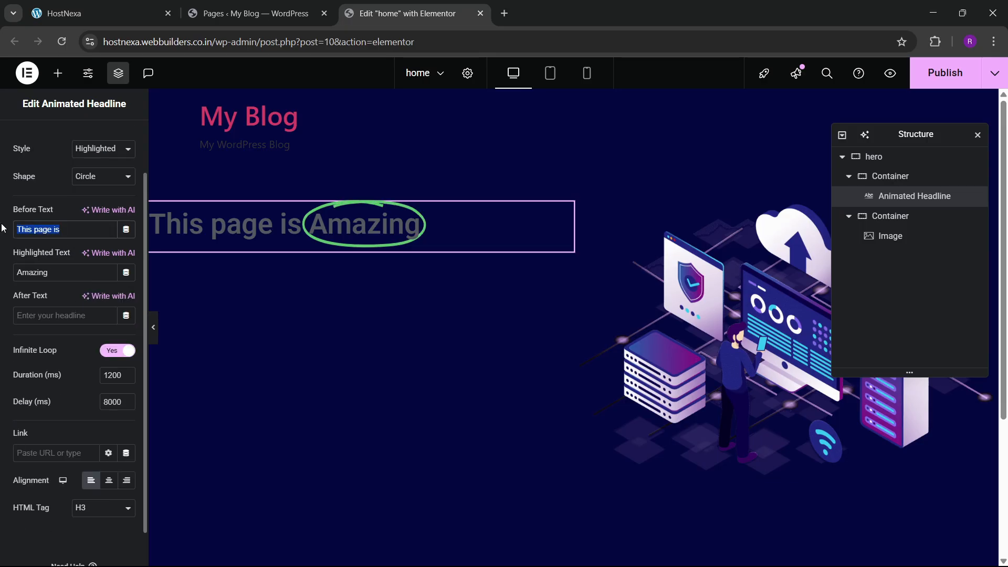
text(Web)
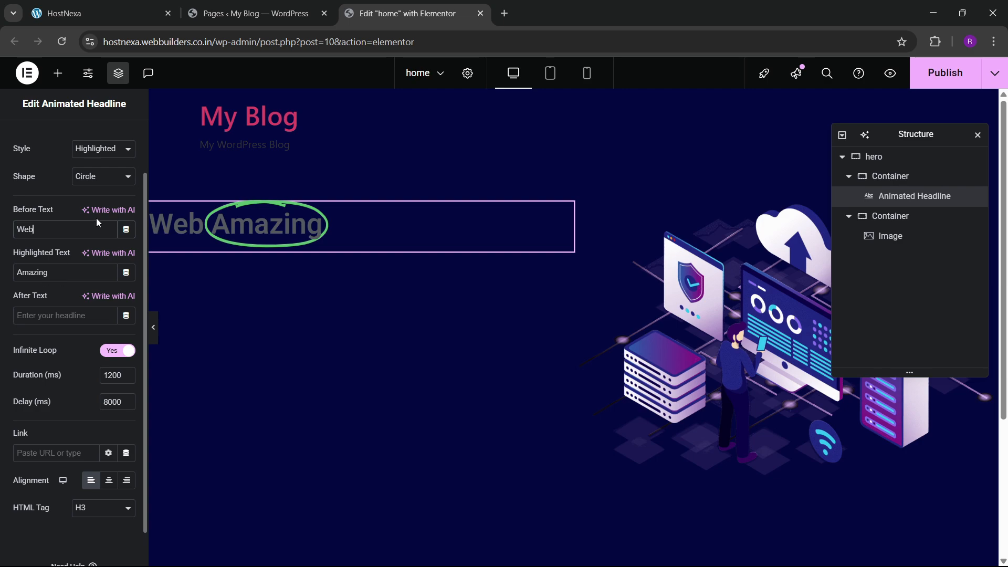
click(96, 156)
click(96, 175)
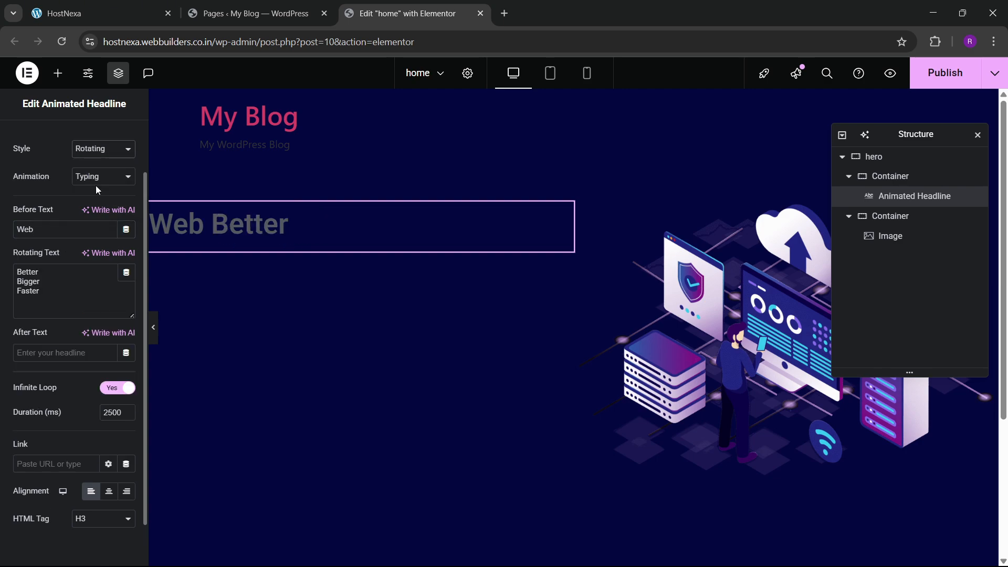
- Try the Clip and Flip animations on the rotating headline
click(96, 181)
click(97, 209)
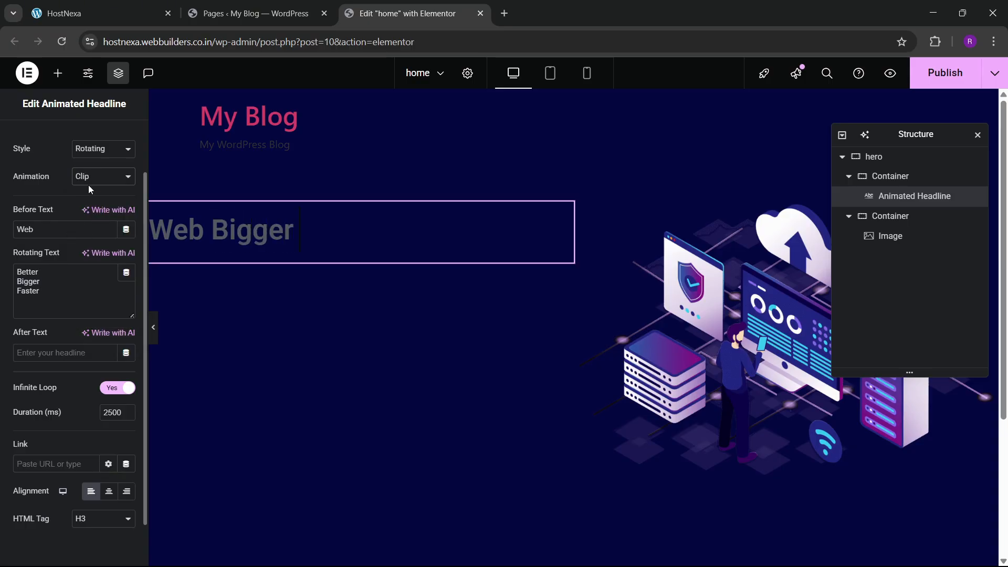
click(88, 183)
click(87, 214)
click(93, 182)
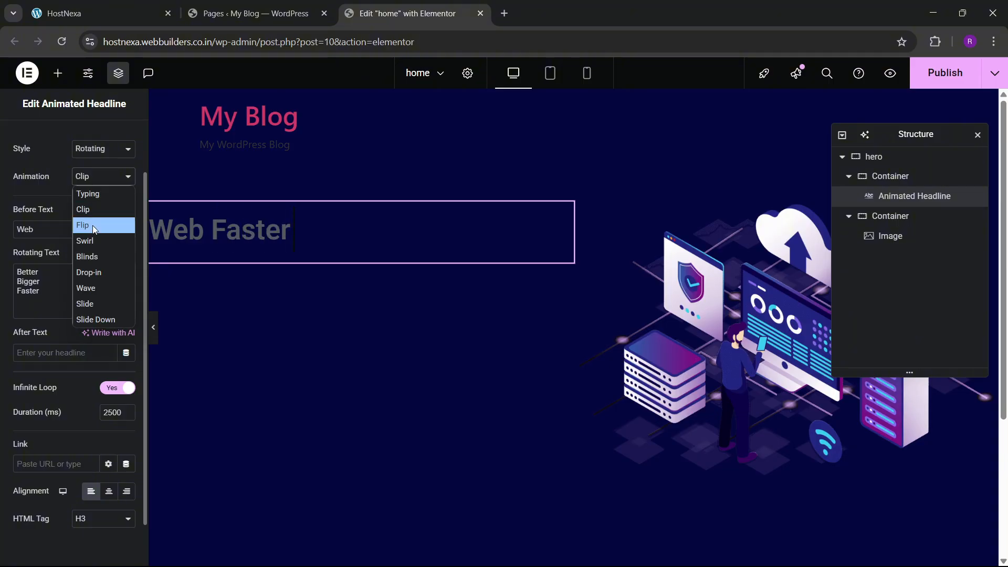
click(92, 226)
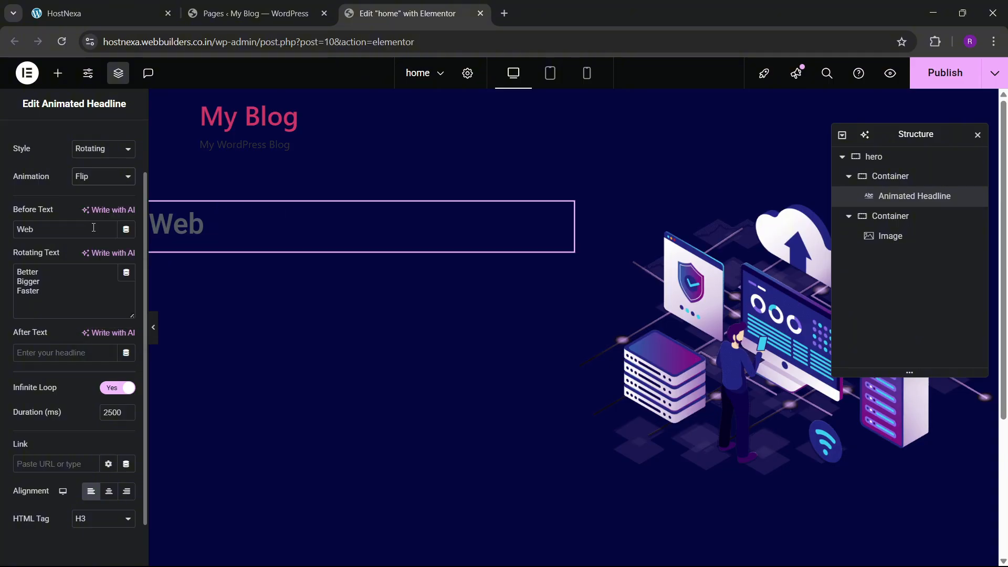
- Compare with the HostNexa hero headline and set the My Blog headline's animation to Slide
click(123, 4)
click(405, 14)
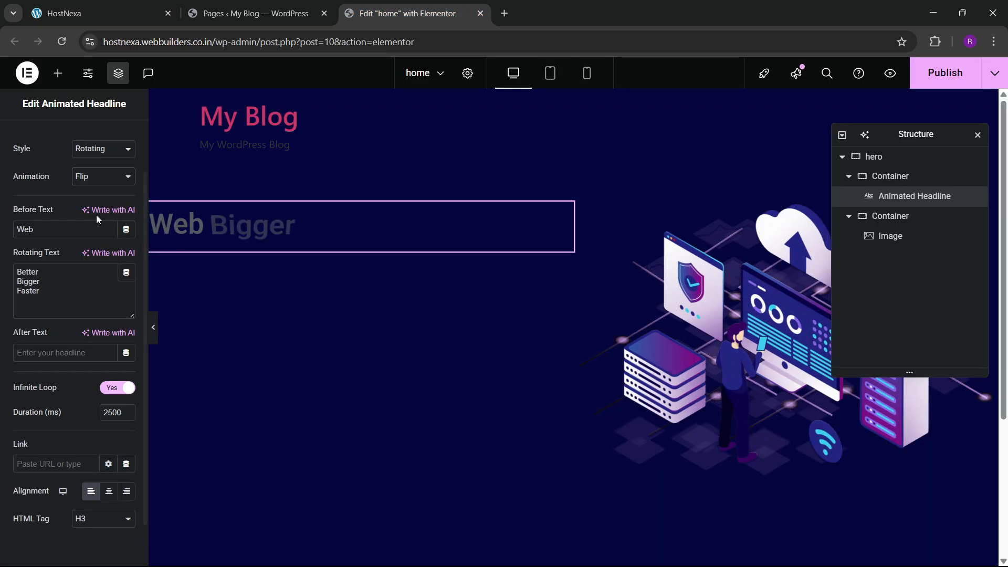
click(94, 176)
click(87, 282)
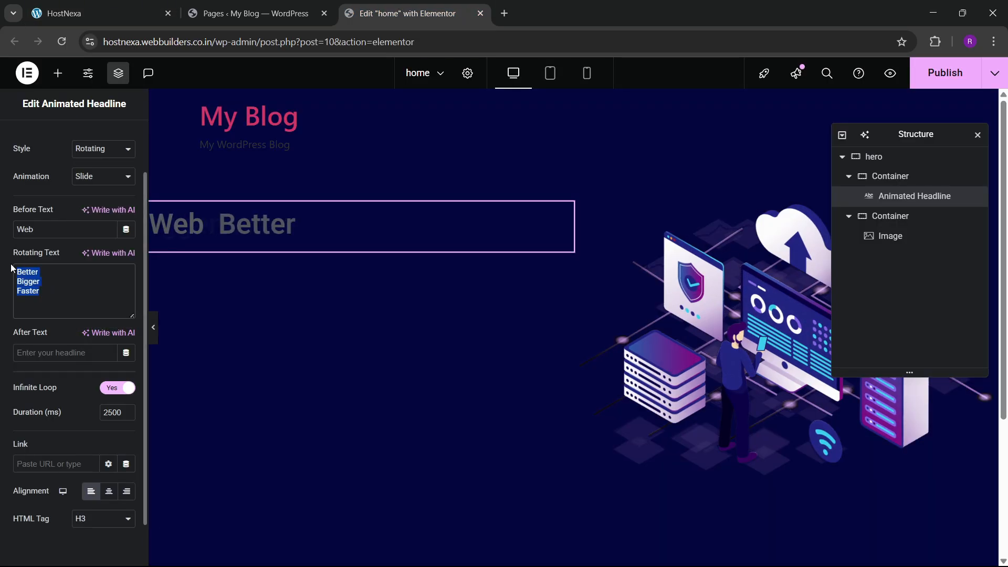
- Replace the animated headline's rotating text with Hosting, Service and Domain on separate lines
text(Host)
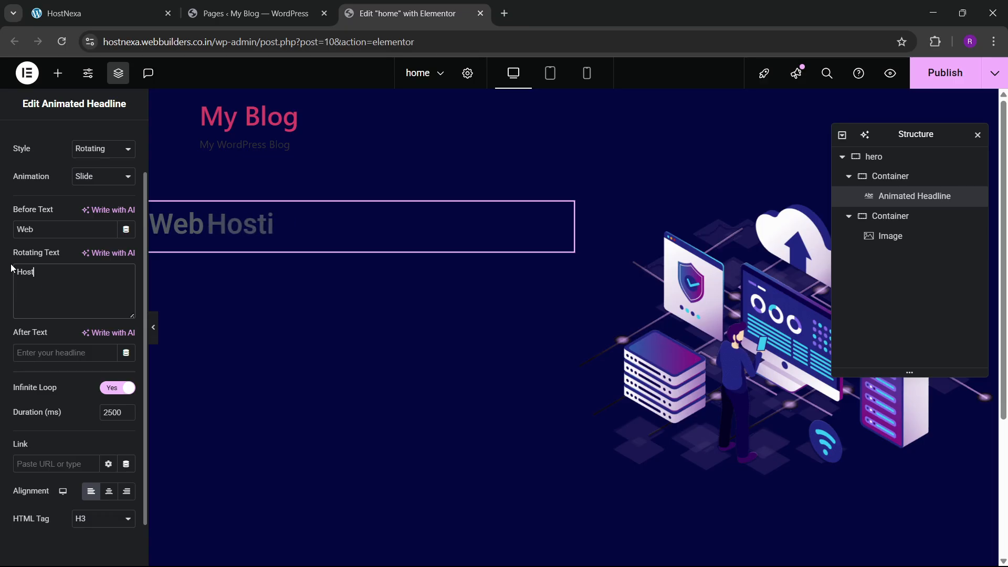
text(ing )
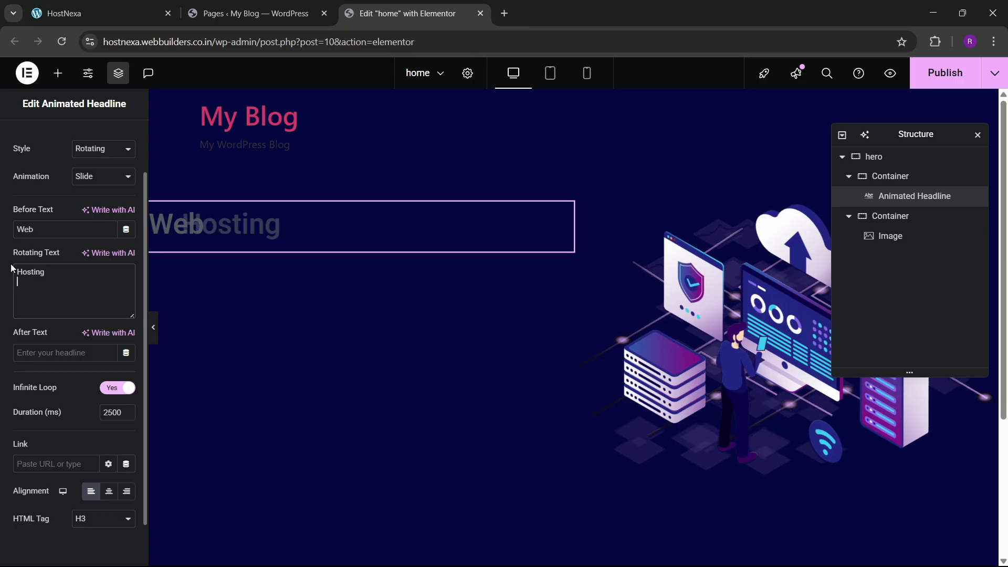
text(Service)
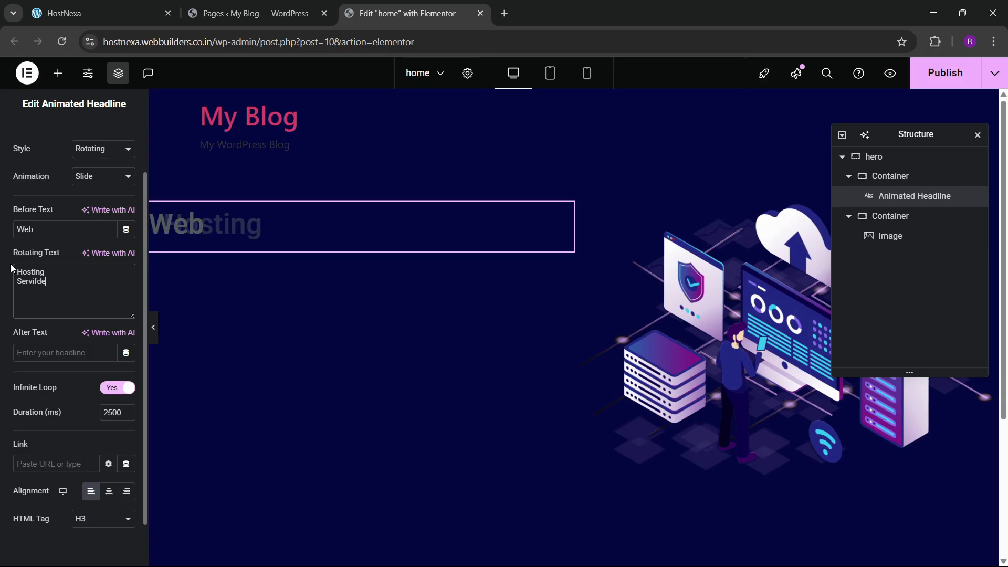
key(Return)
text(Doim)
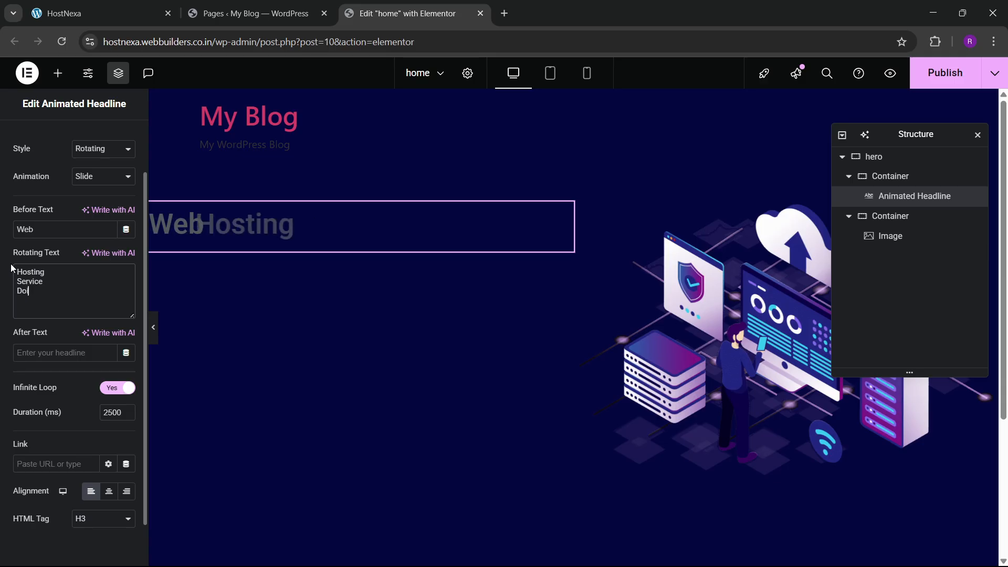
text(main)
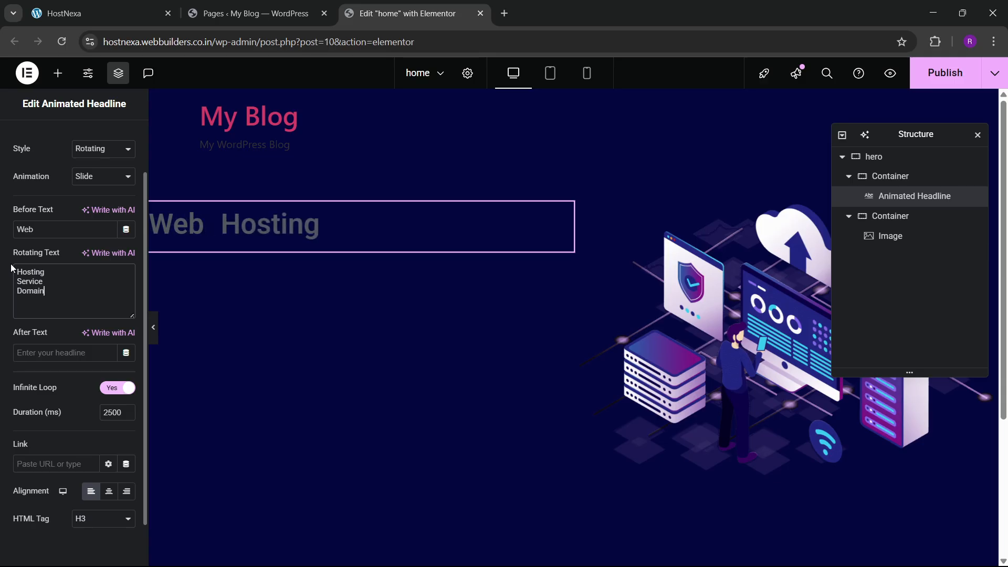
- Compare with the HostNexa hero headline and set the animated headline's after text to "Provider You'll Ever Need"
click(119, 7)
click(457, 5)
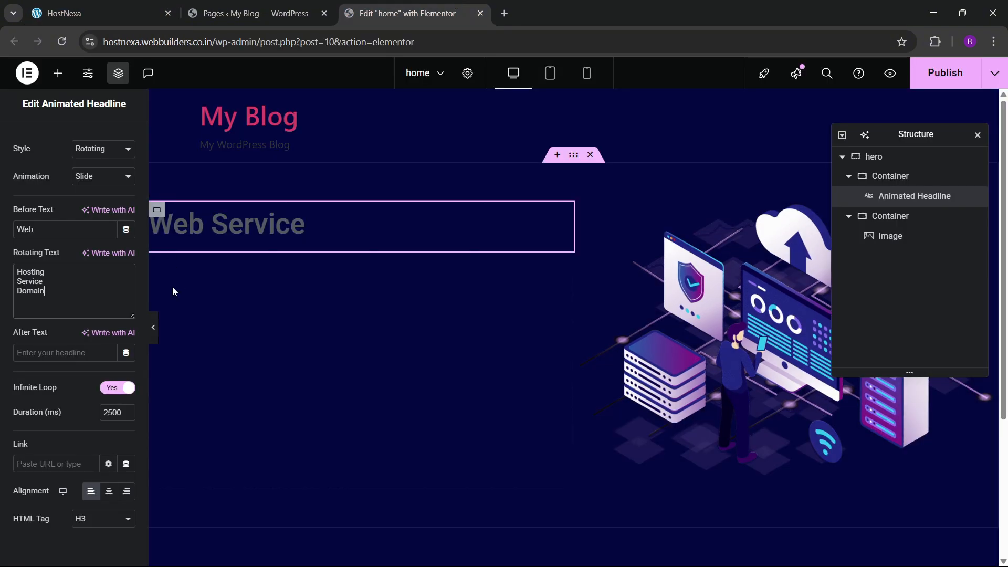
click(71, 352)
text(Pr)
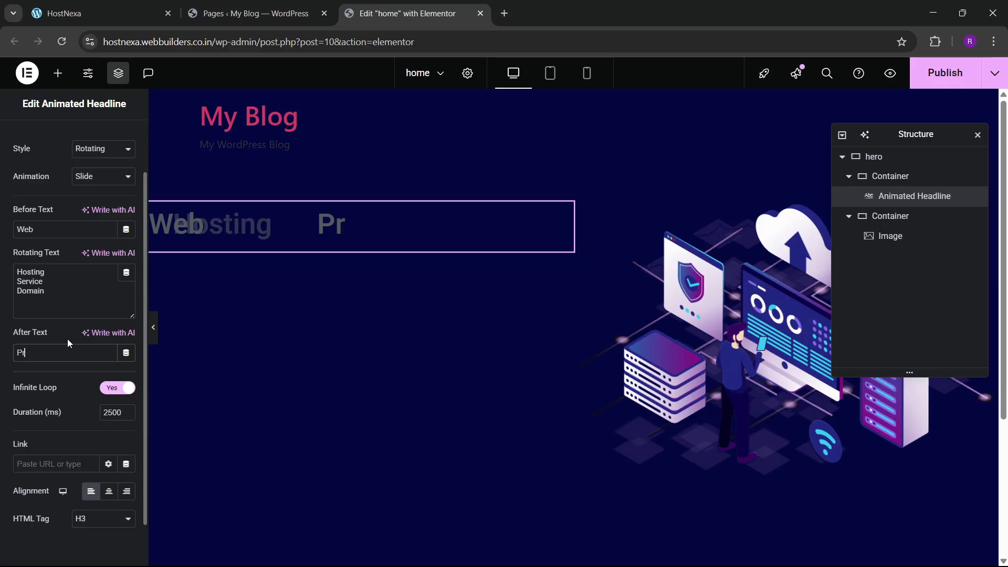
text(ovider You)
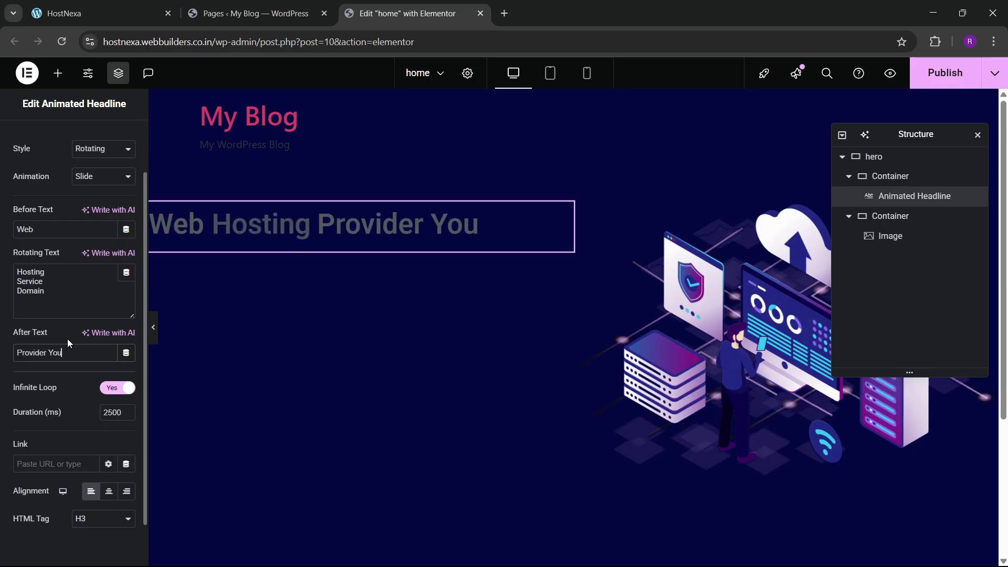
click(126, 7)
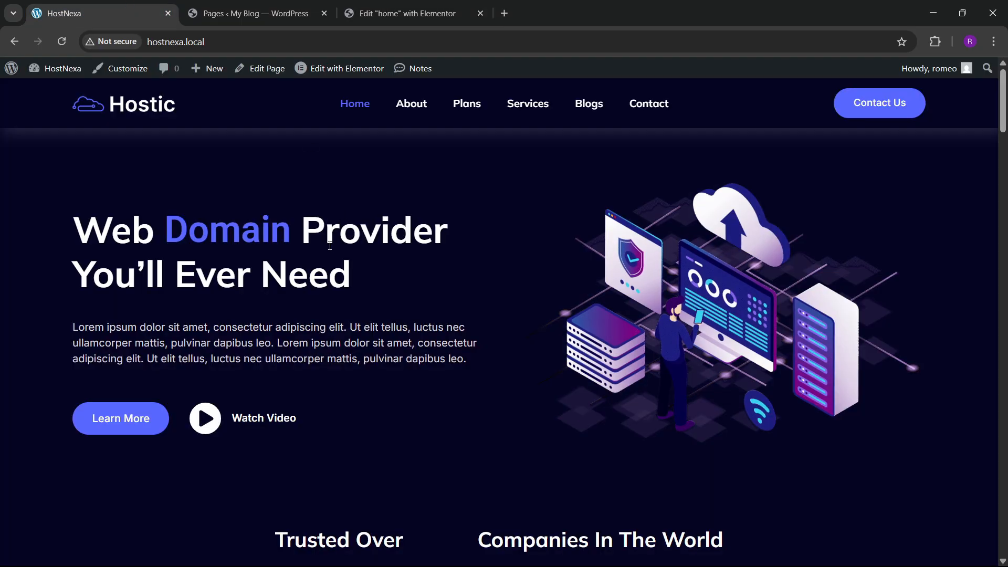
click(405, 13)
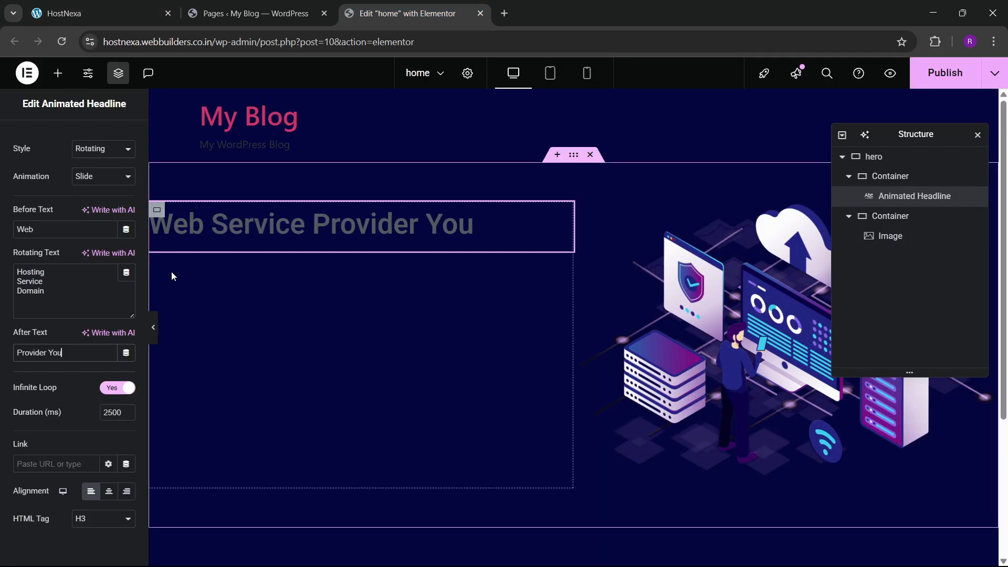
text('ll Ever NB)
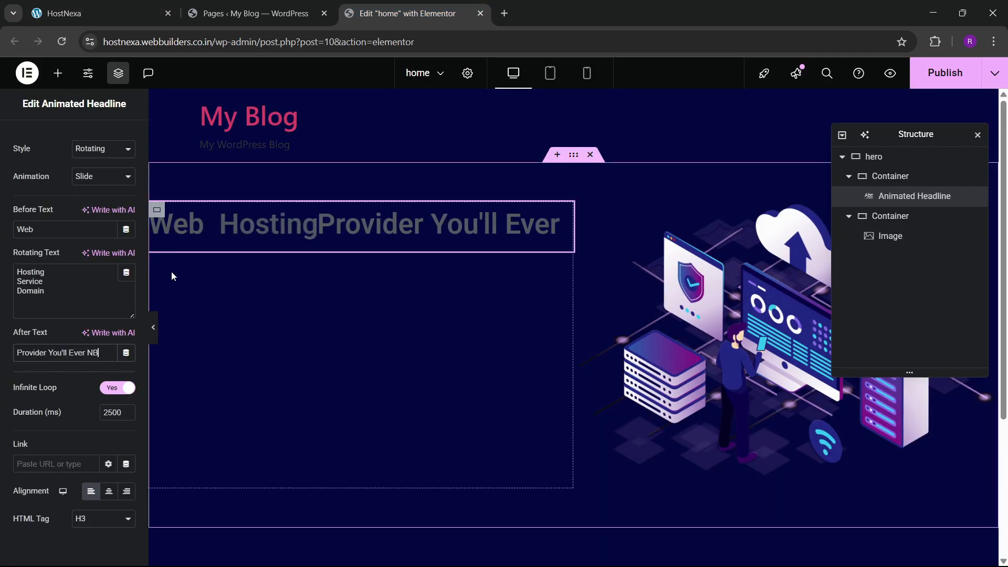
text(e)
key(BackSpace)
key(BackSpace)
text(eed)
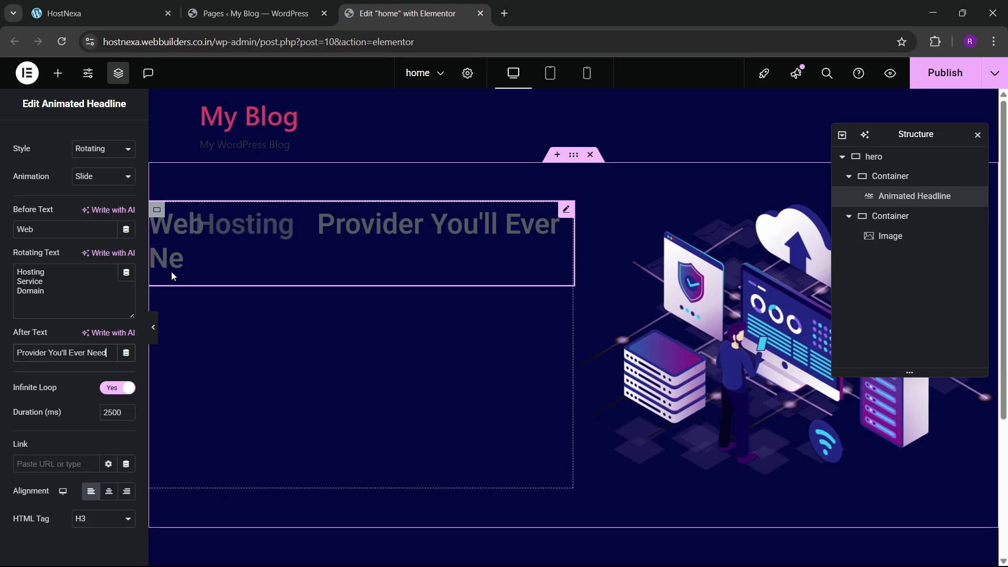
key(Left)
key(Left)
key(Left)
key(Left)
key(BackSpace)
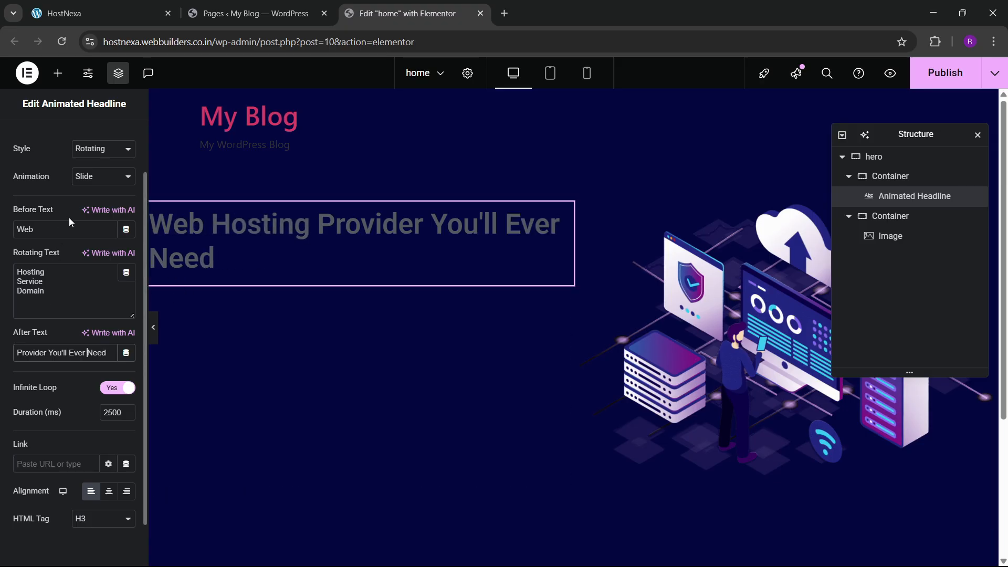
- Set the headline's text color to white (#FFFFFF)
scroll(68, 217, up, 2)
click(71, 139)
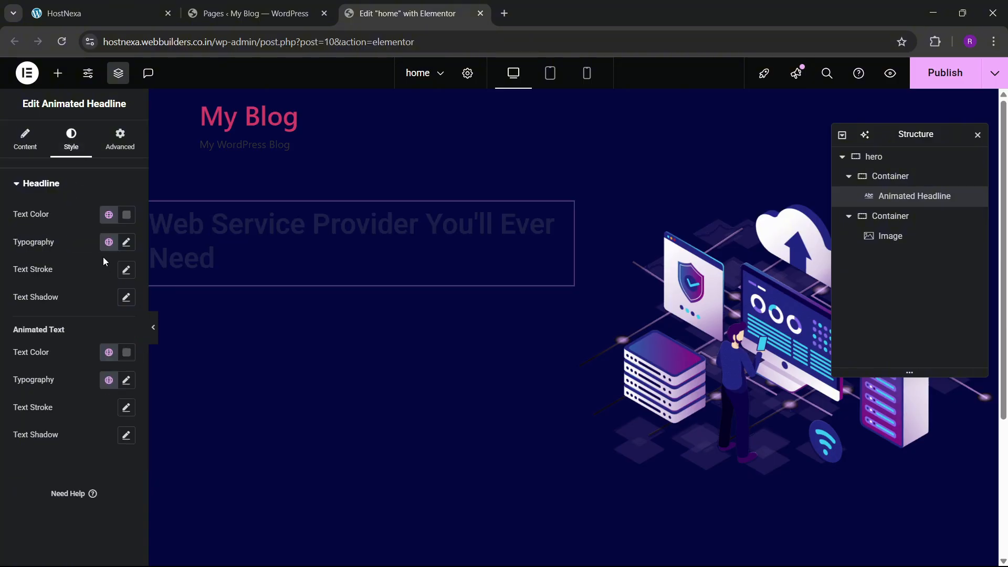
click(127, 215)
drag(126, 314, 50, 256)
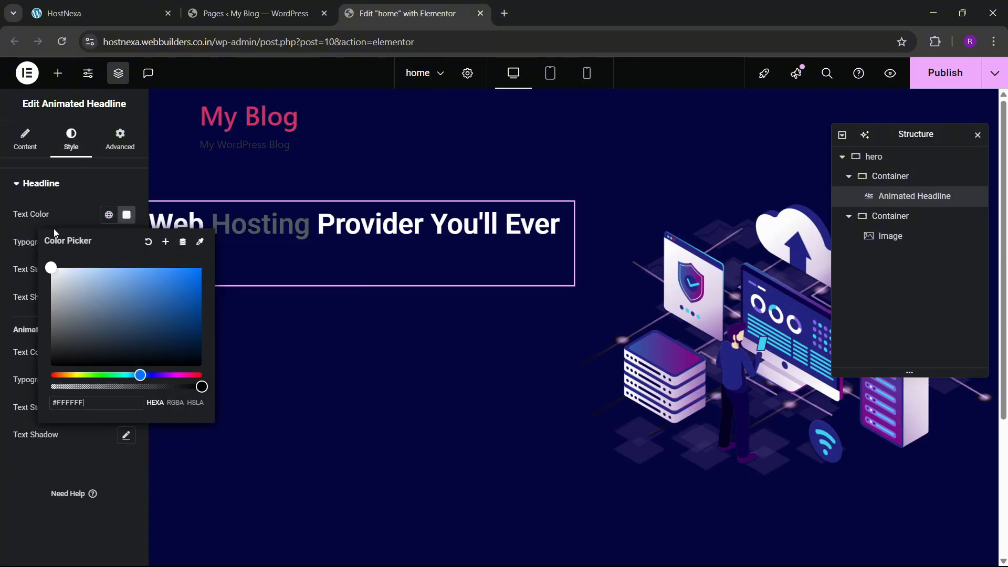
click(53, 229)
- Apply the "hero heading" global font to the headline and the "sky blue" global color to its animated text
click(109, 242)
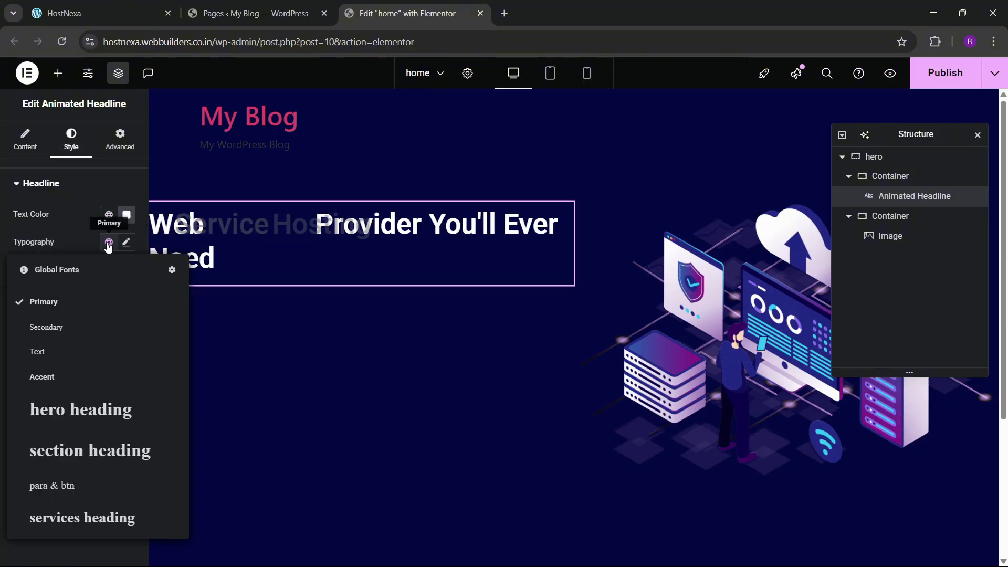
click(97, 414)
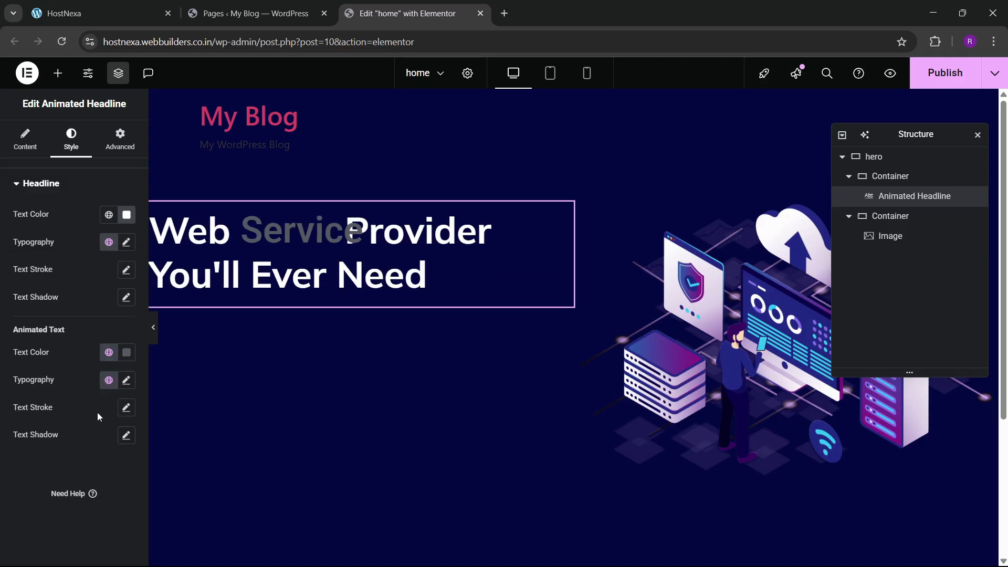
click(109, 351)
click(74, 274)
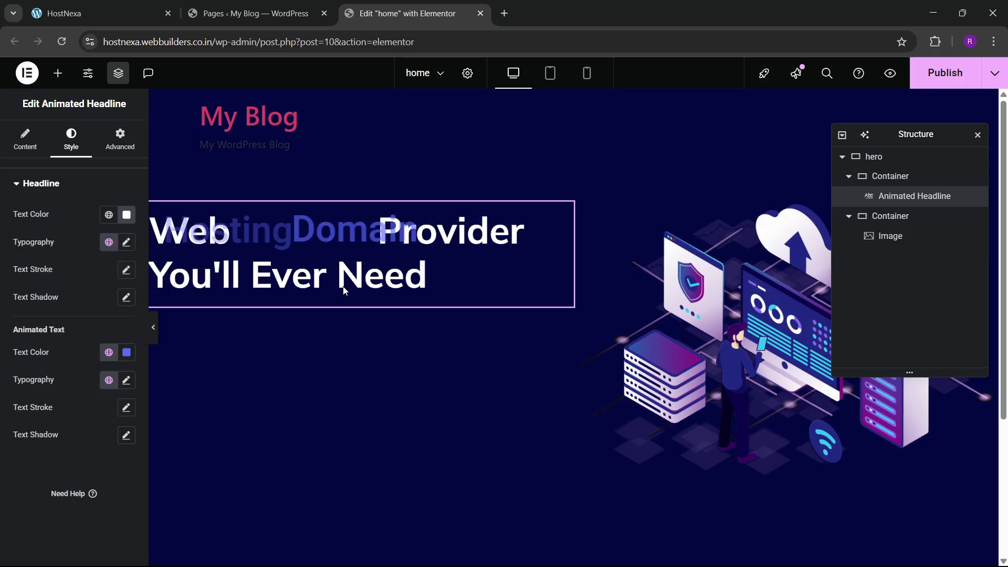
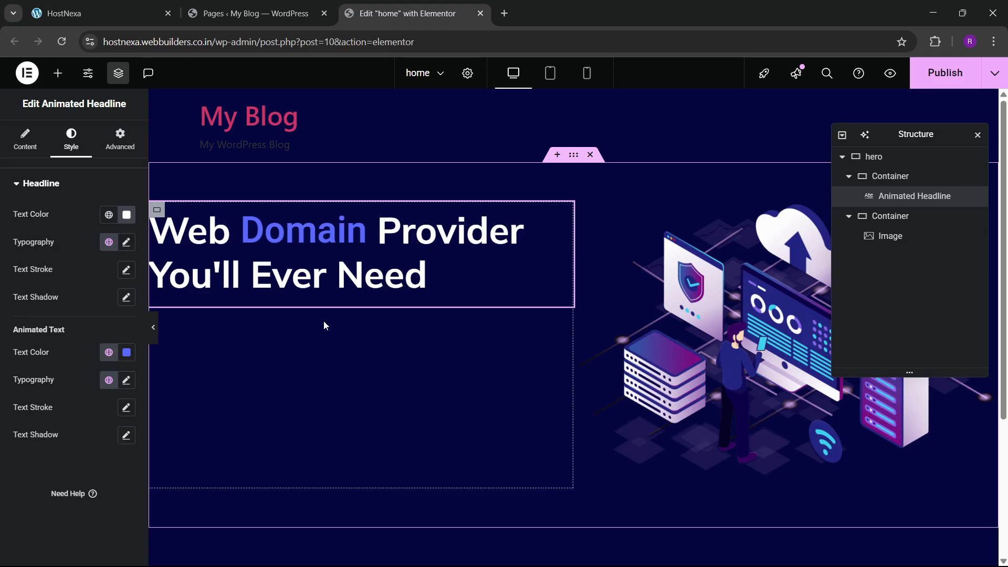
- Check the HostNexa hero and add a Text Editor widget directly below My Blog's animated headline
click(79, 13)
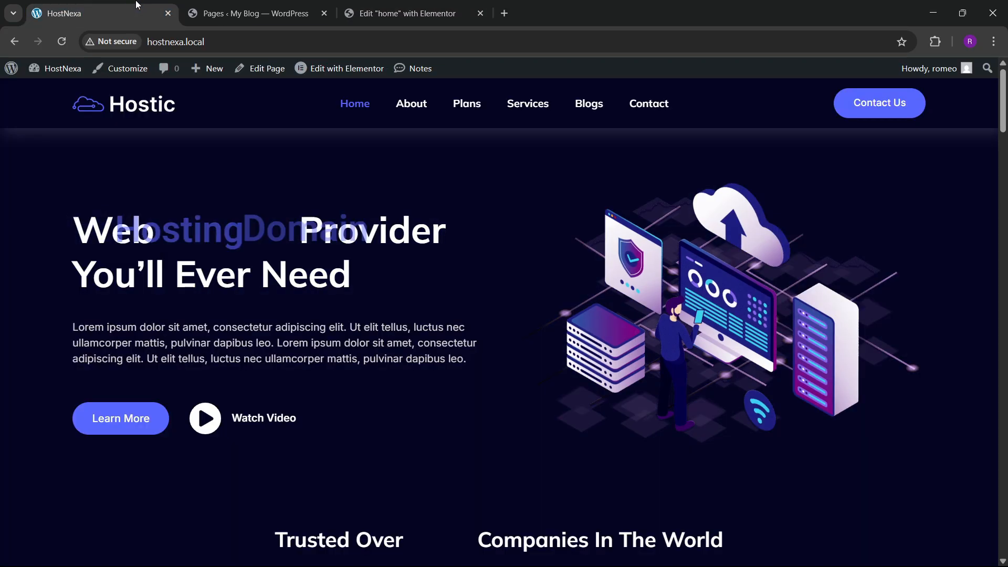
click(399, 13)
click(57, 73)
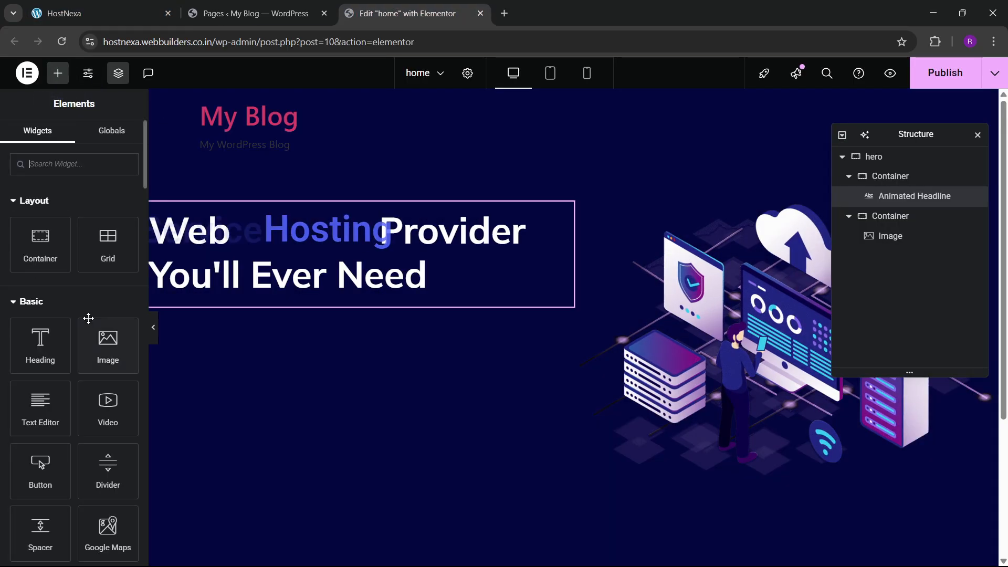
drag(40, 404, 310, 294)
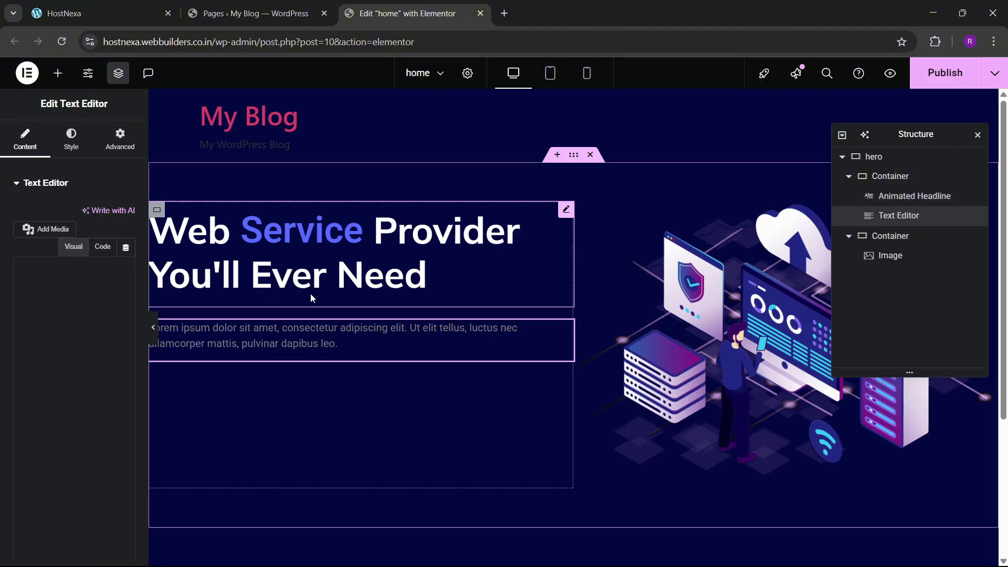
- Give the hero paragraph the "para color" global text color and the "para & btn" global font
click(79, 149)
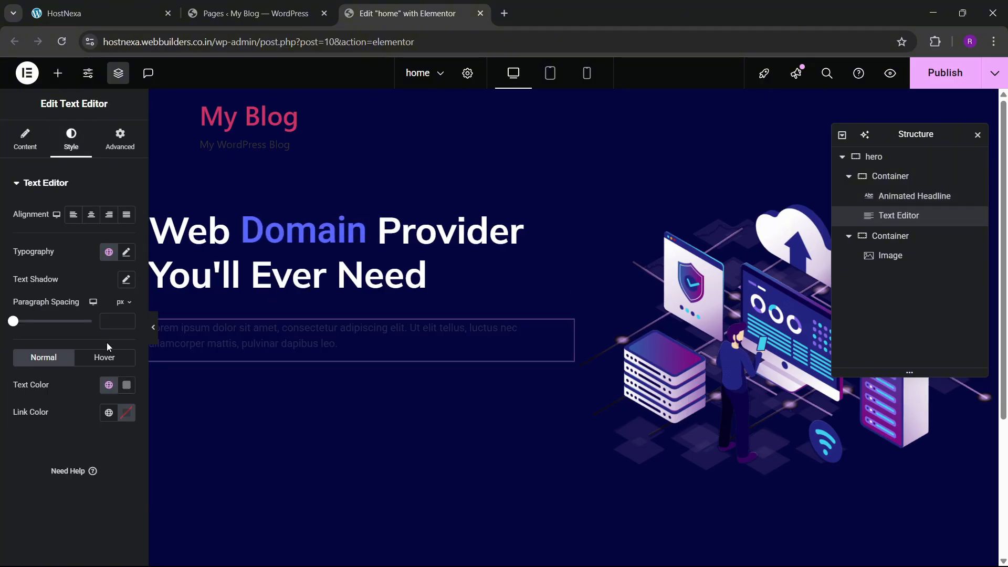
click(109, 386)
click(81, 357)
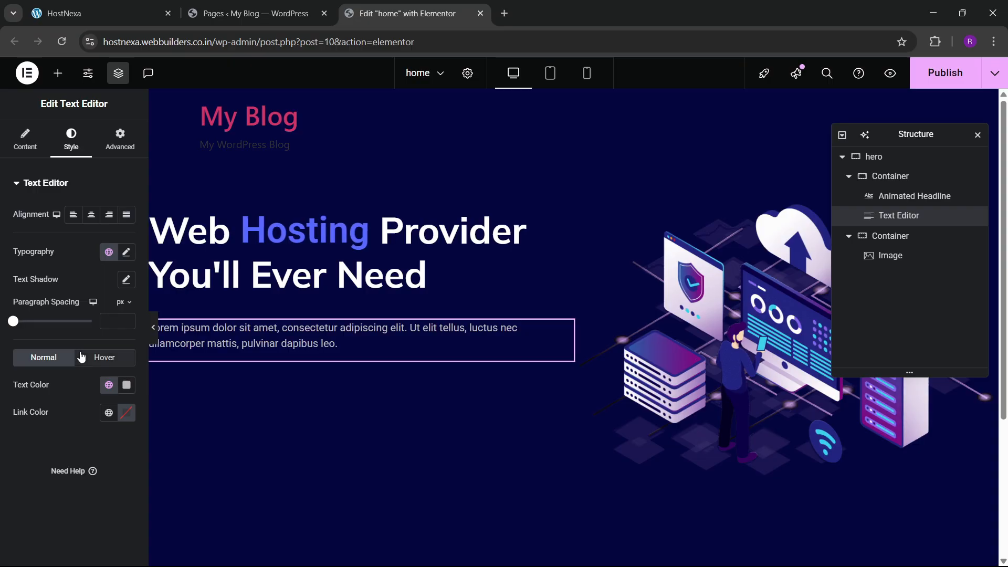
click(108, 252)
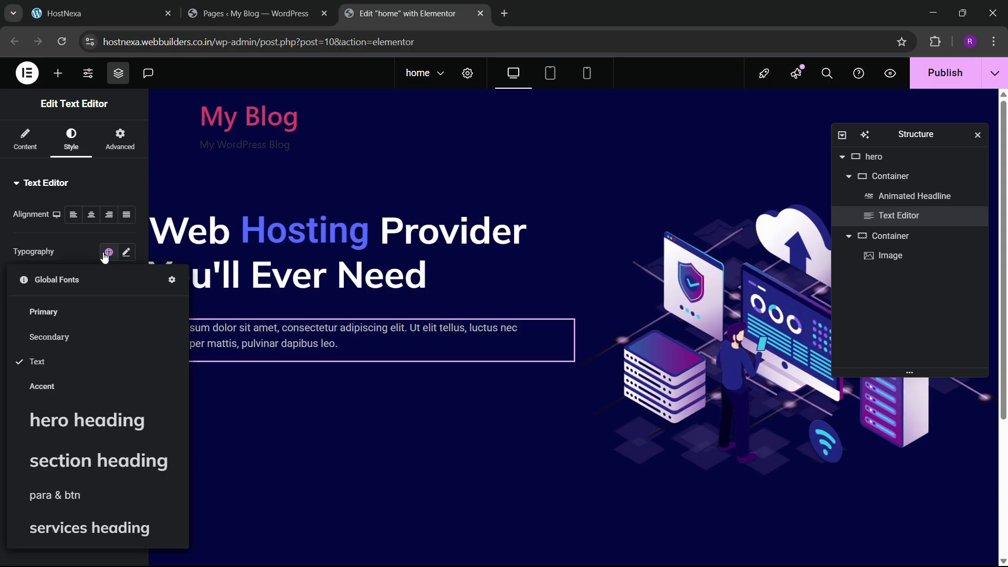
click(66, 493)
- Check the HostNexa hero buttons, add a container below My Blog's hero paragraph, and set its padding to 0 on all sides
click(131, 13)
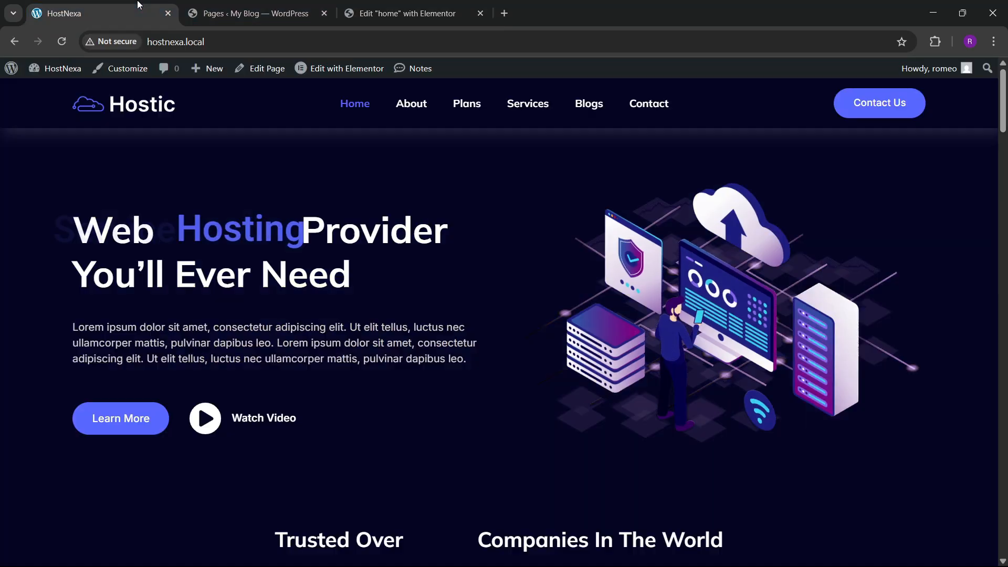
click(366, 6)
click(58, 73)
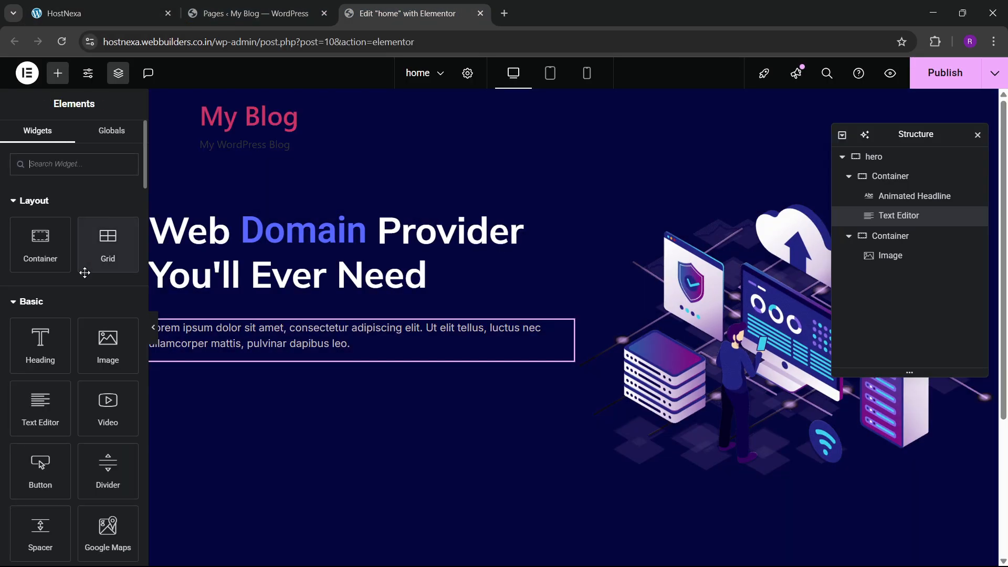
drag(52, 253, 274, 416)
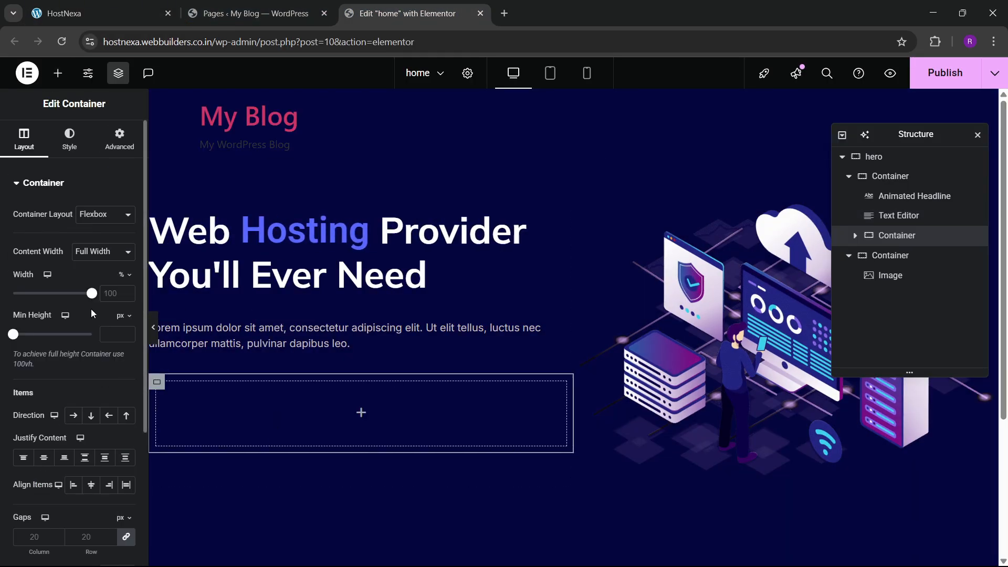
click(112, 156)
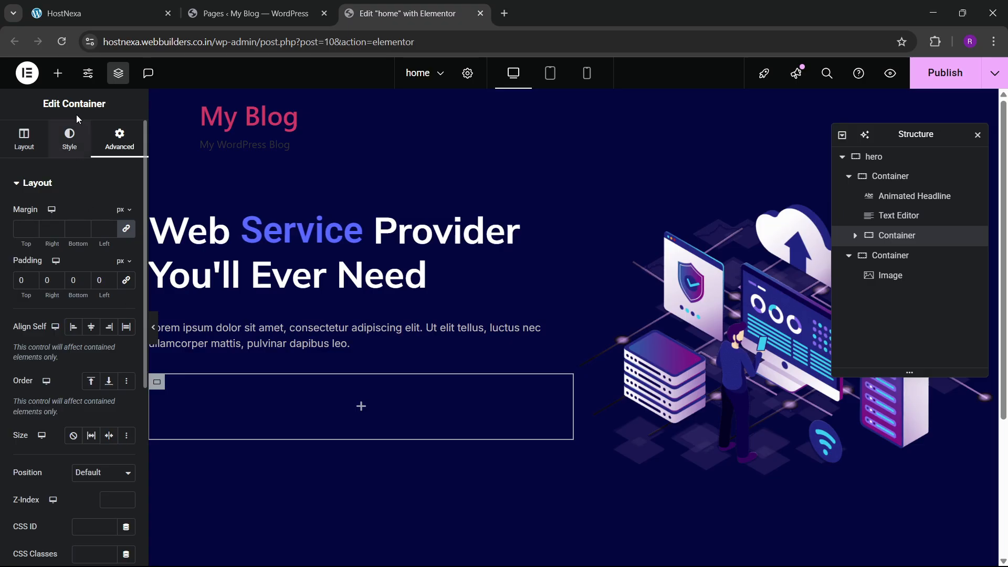
- Add a Button widget inside the new container and set its text to "Learn More" as on HostNexa
click(58, 73)
click(68, 167)
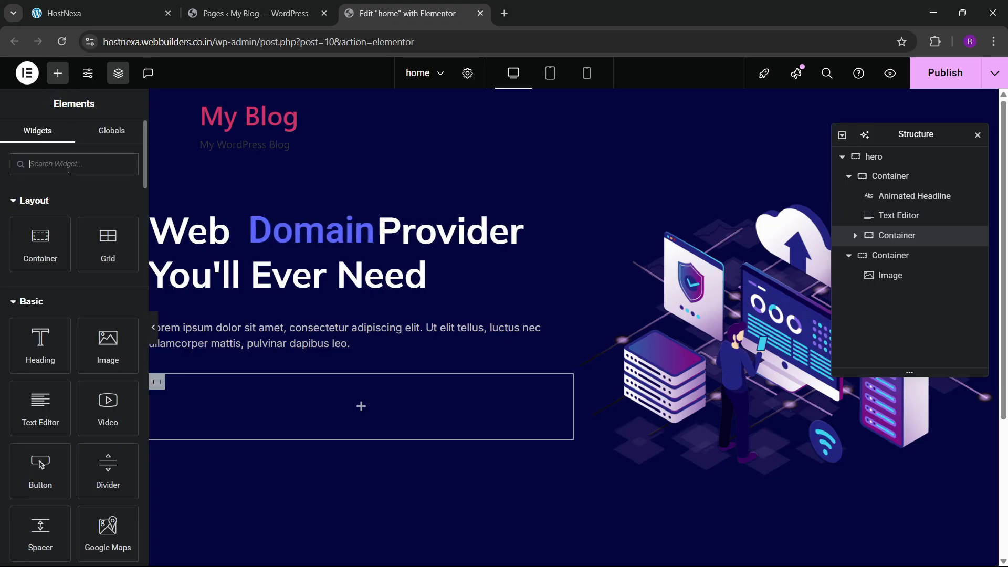
text(button)
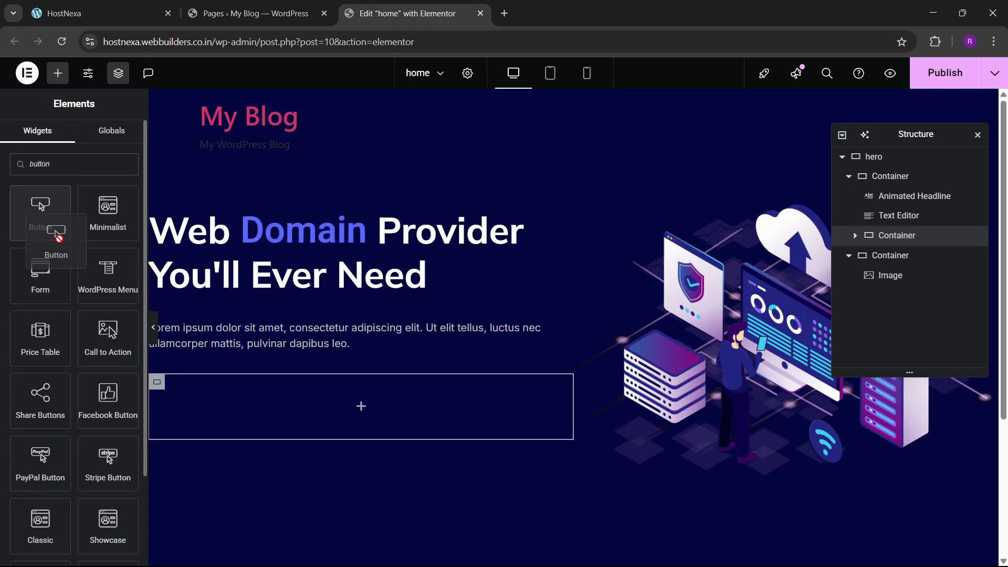
drag(42, 210, 234, 402)
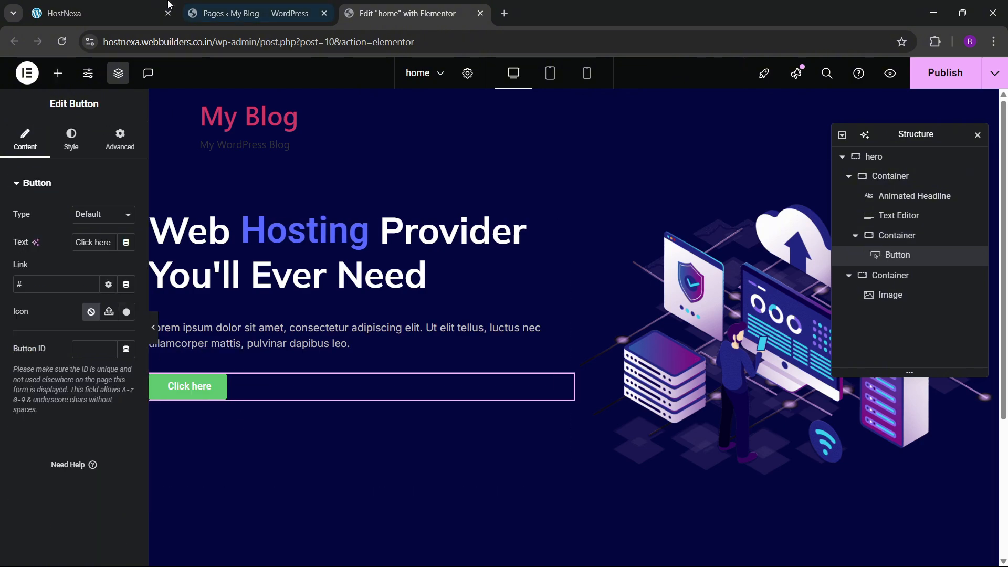
click(100, 13)
click(407, 13)
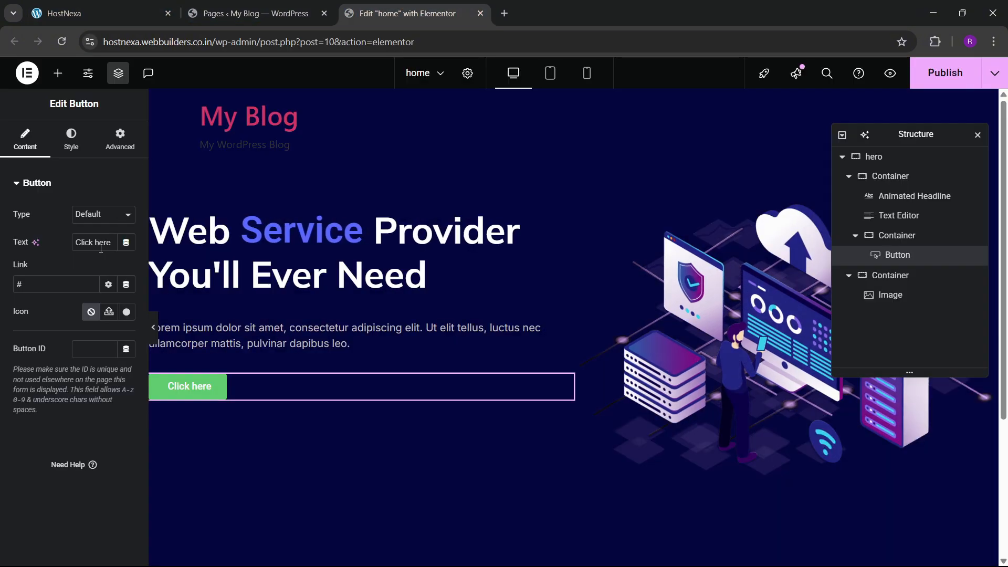
text(Learn More)
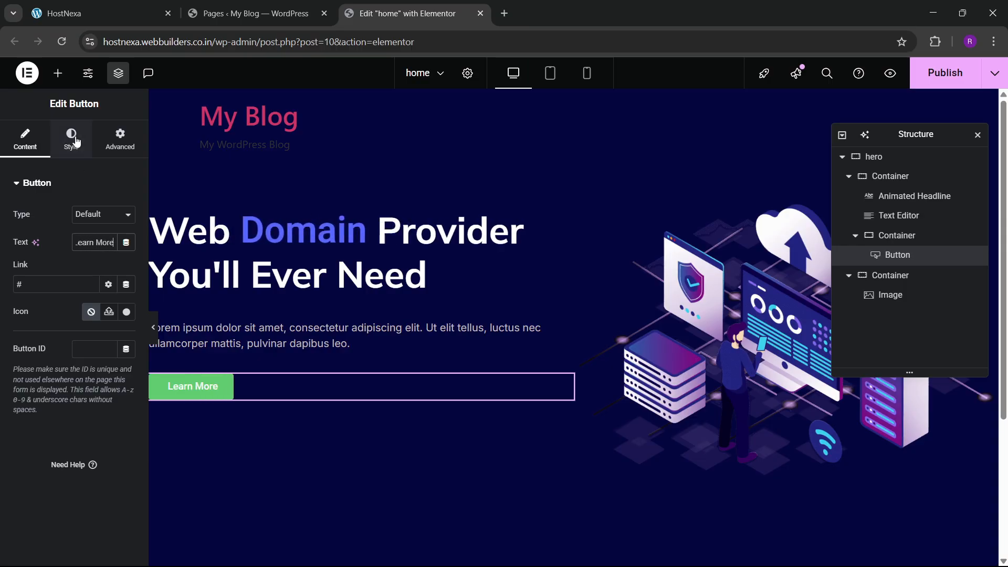
- Give the Learn More button the "sky blue" global background color and white text
click(71, 137)
scroll(90, 326, down, 2)
click(108, 291)
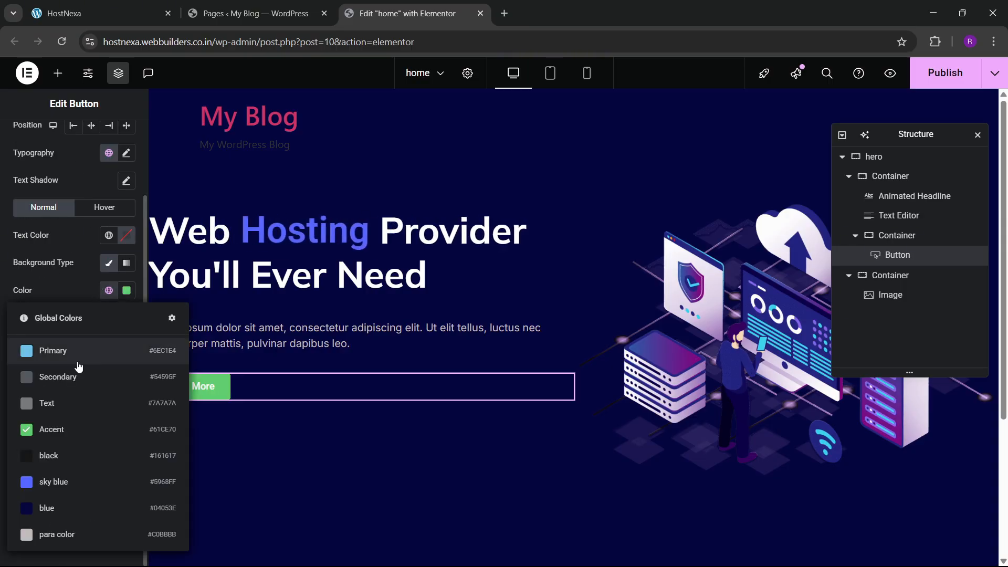
click(64, 485)
click(127, 236)
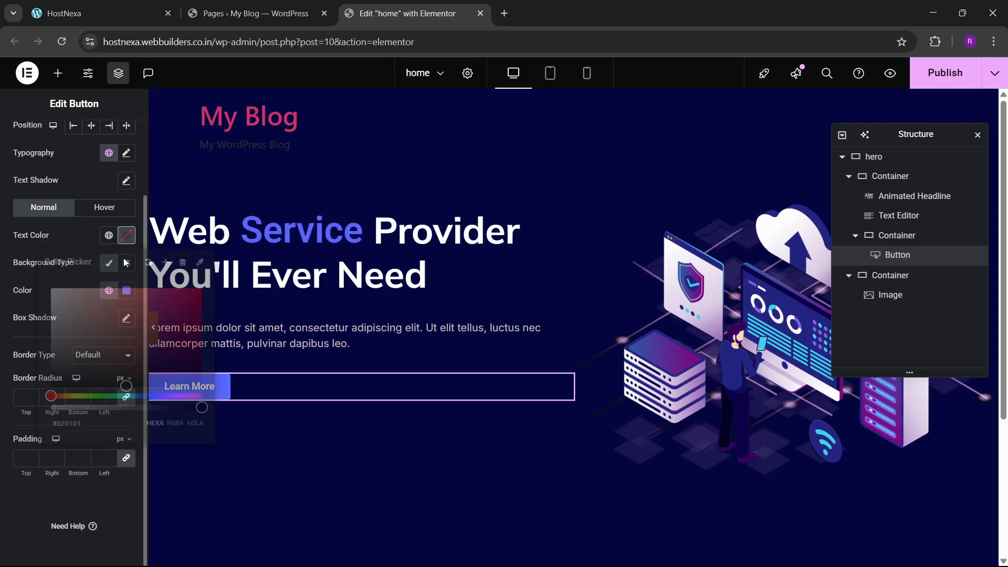
click(70, 249)
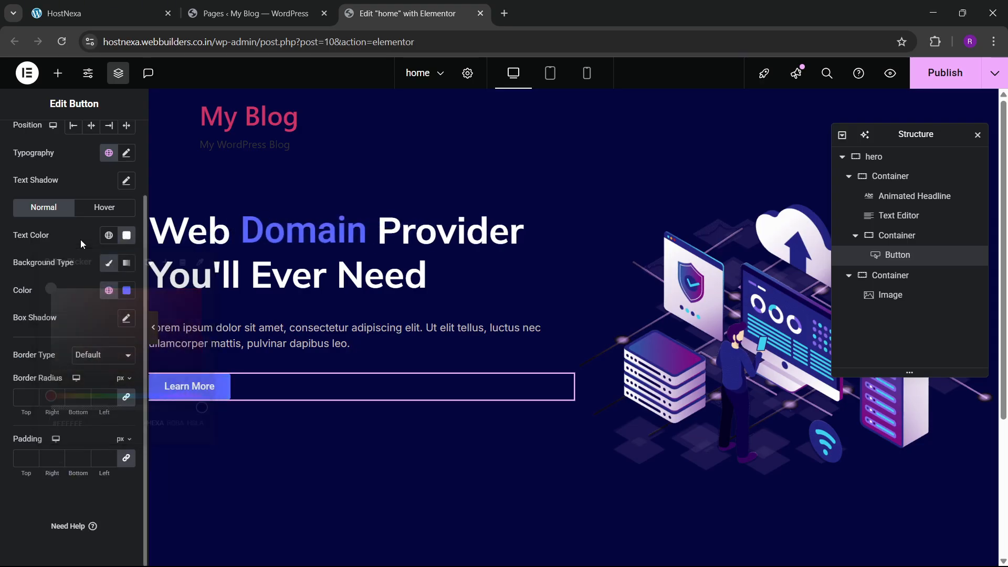
- Set the button's border radius to 50 px and its padding to 15 px top and bottom, 30 px right and left
click(27, 399)
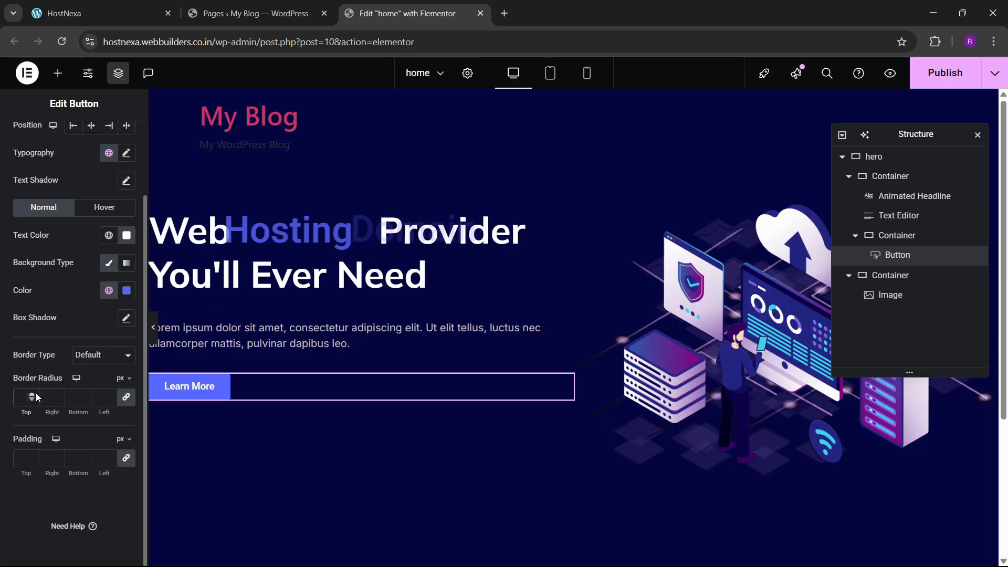
text(50)
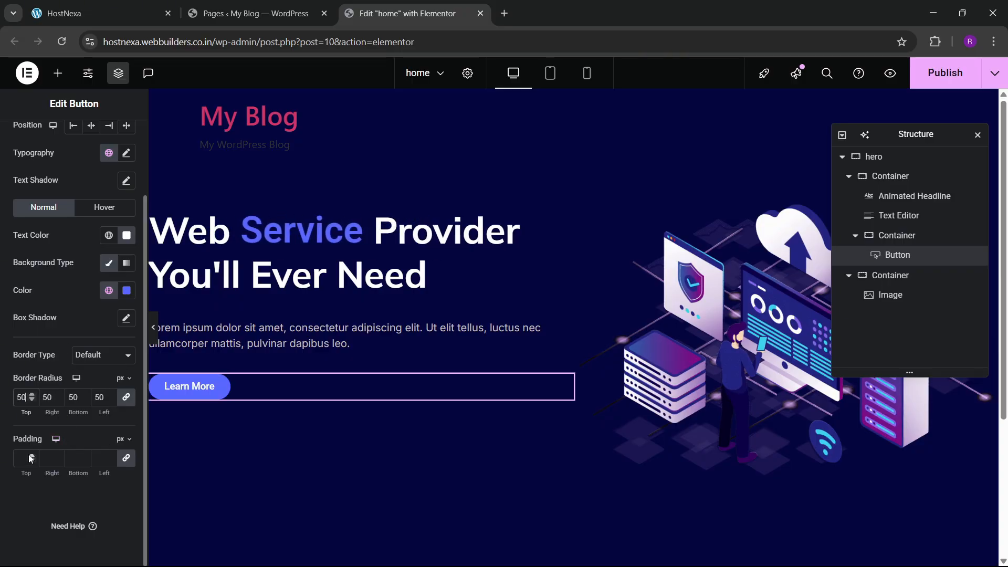
text(30)
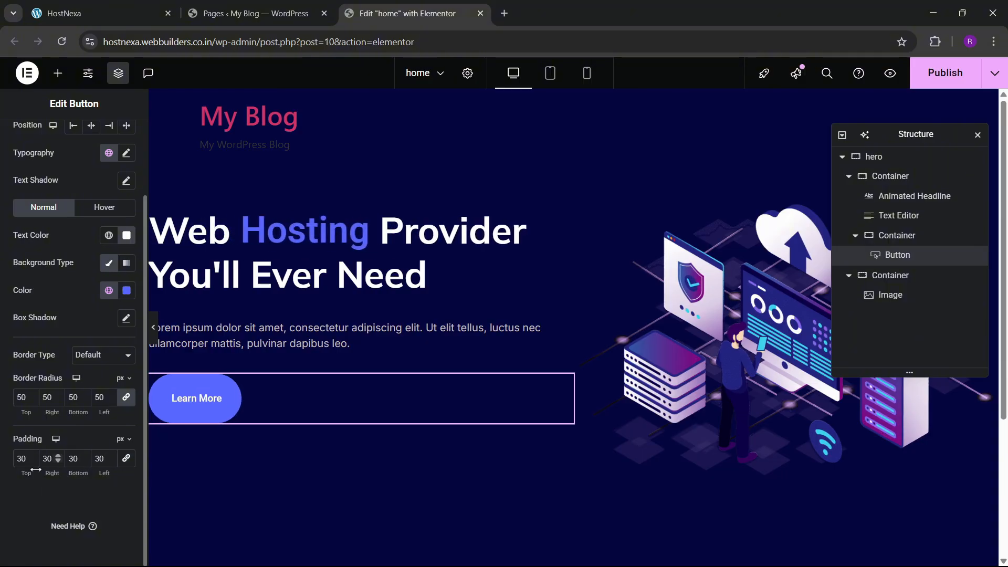
text(15)
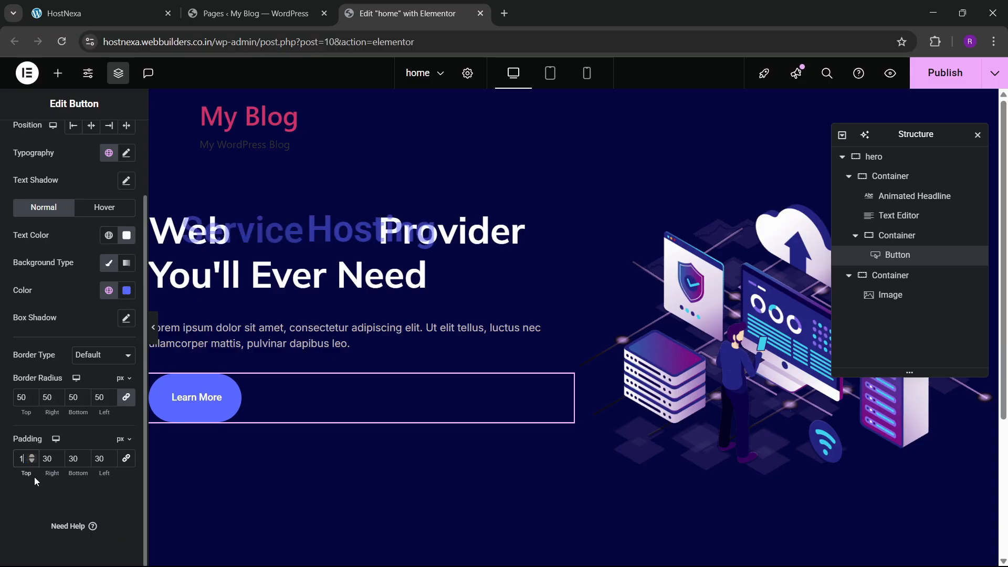
double_click(74, 459)
text(15)
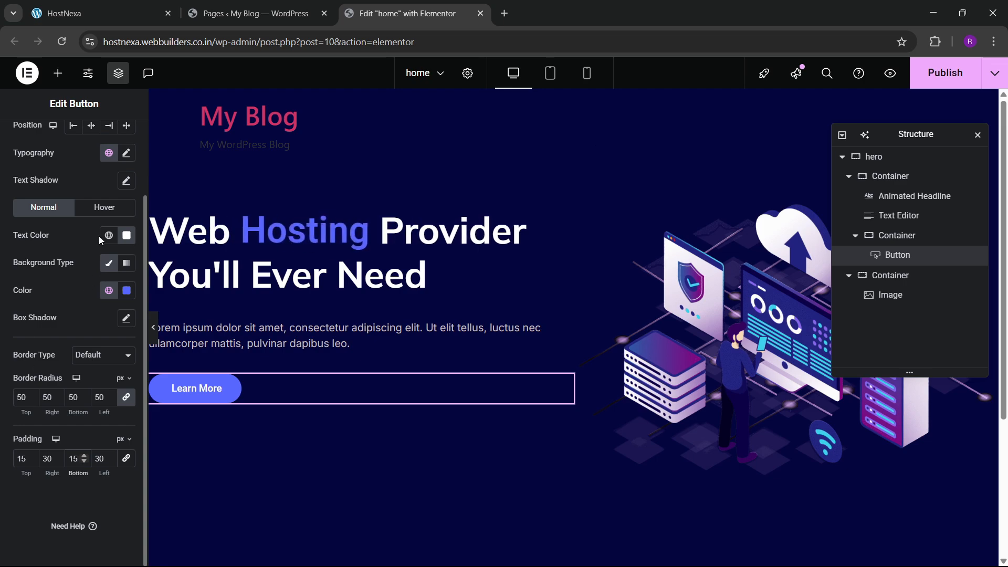
- Set the button's hover state to a #FFFFFF background with the "sky blue" global text color
click(104, 207)
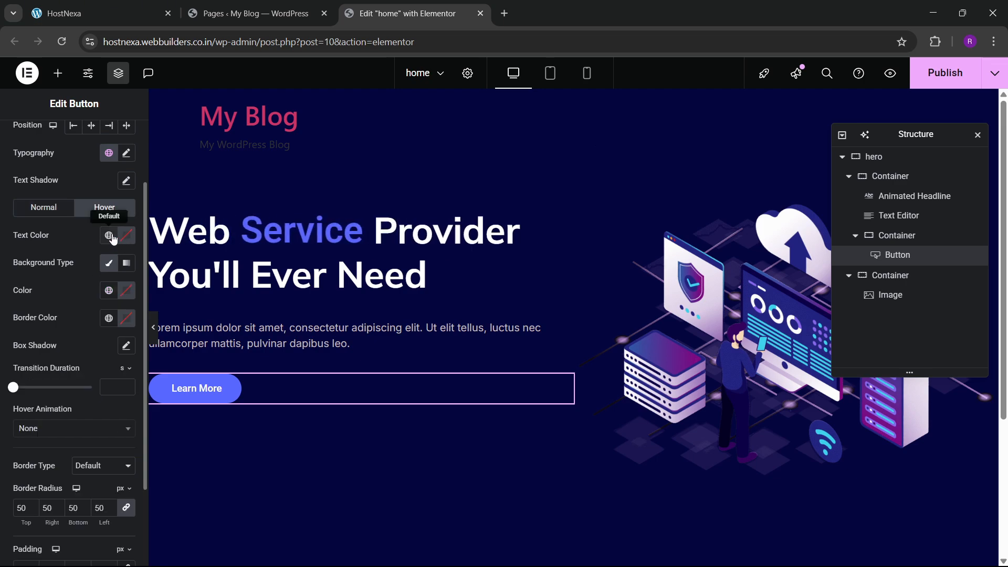
click(125, 292)
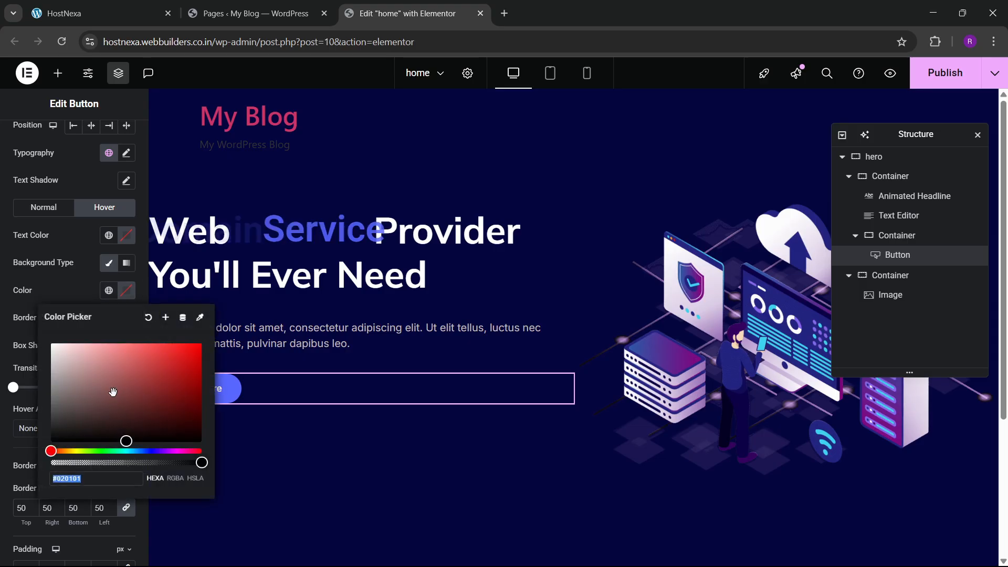
text(#FFFFFF)
click(90, 294)
click(108, 236)
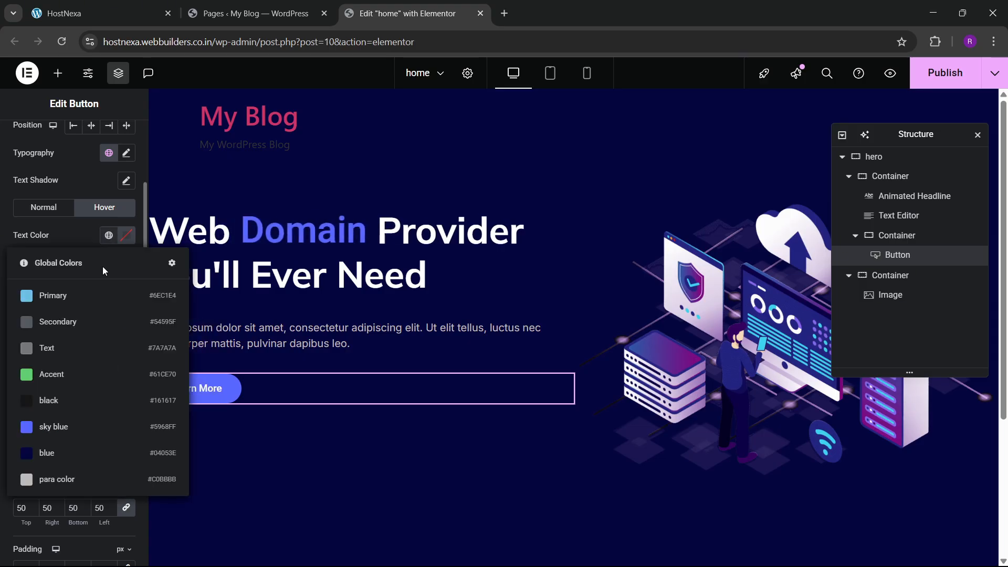
click(74, 426)
- Apply the Bob hover animation and the "para & btn" global font to the Learn More button
click(44, 428)
scroll(47, 357, down, 5)
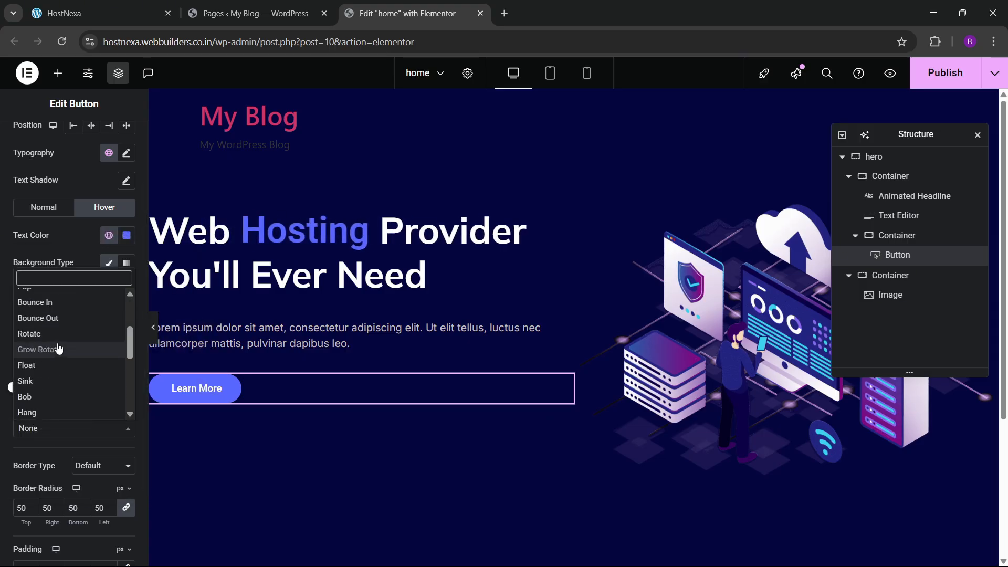
click(32, 375)
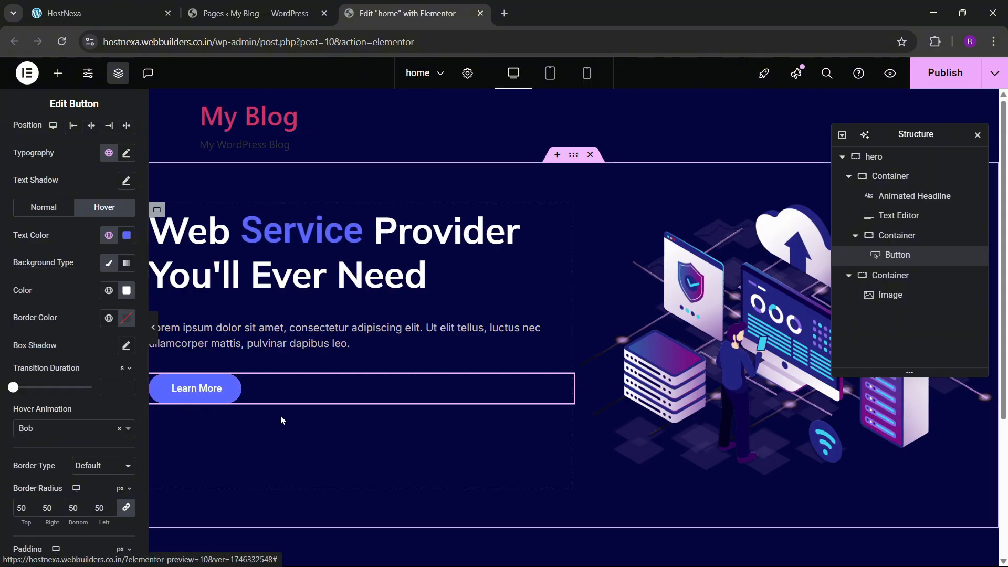
scroll(79, 273, up, 3)
click(108, 242)
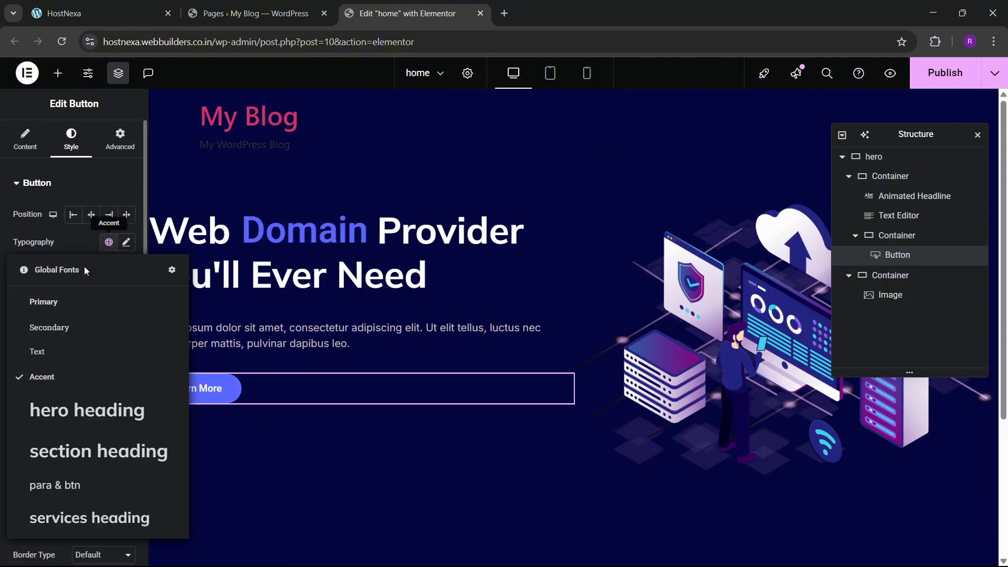
click(58, 482)
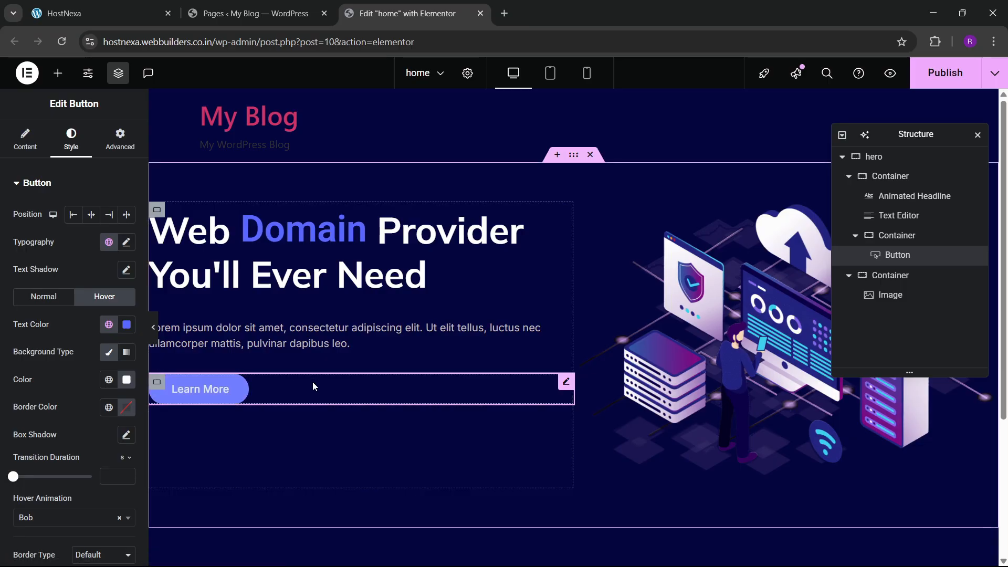
- Check the HostNexa hero buttons and add an Icon Box widget below Learn More in the same container on My Blog
click(90, 7)
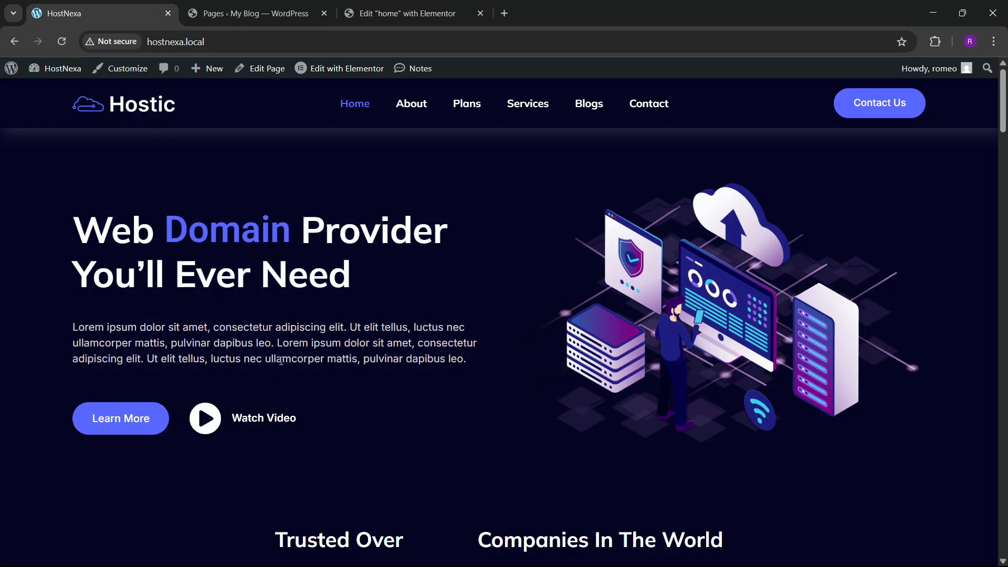
click(409, 13)
click(59, 76)
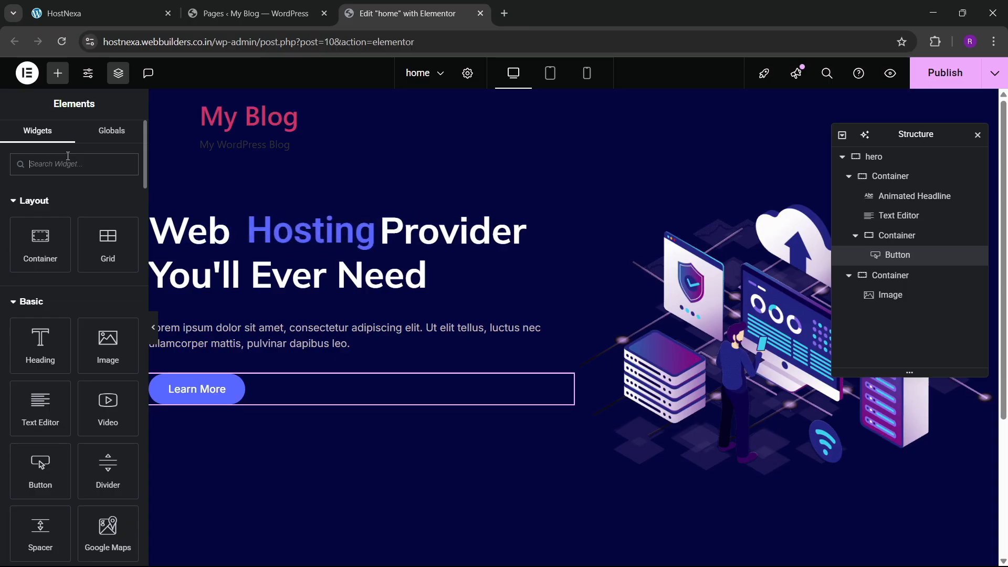
text(icon box)
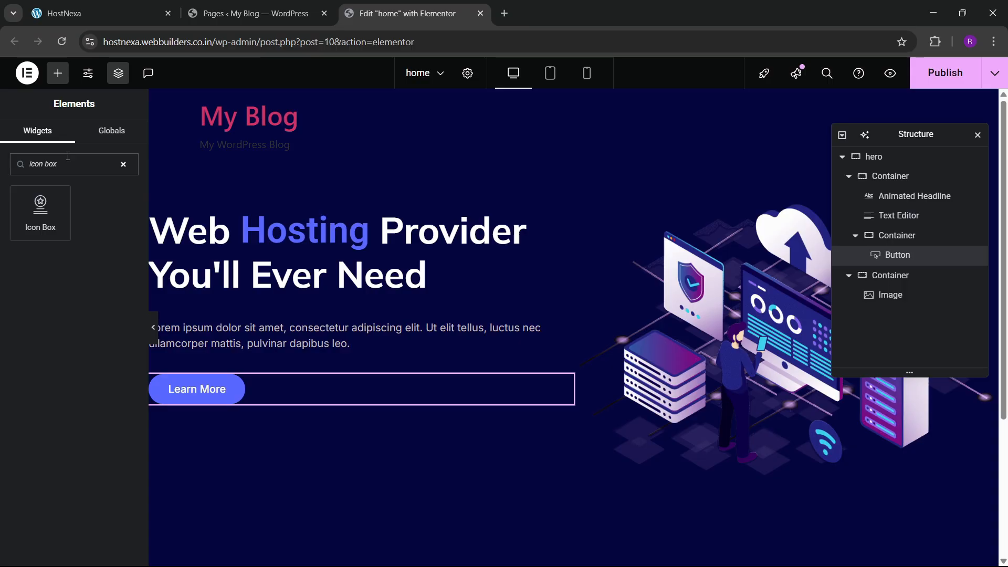
drag(41, 210, 287, 412)
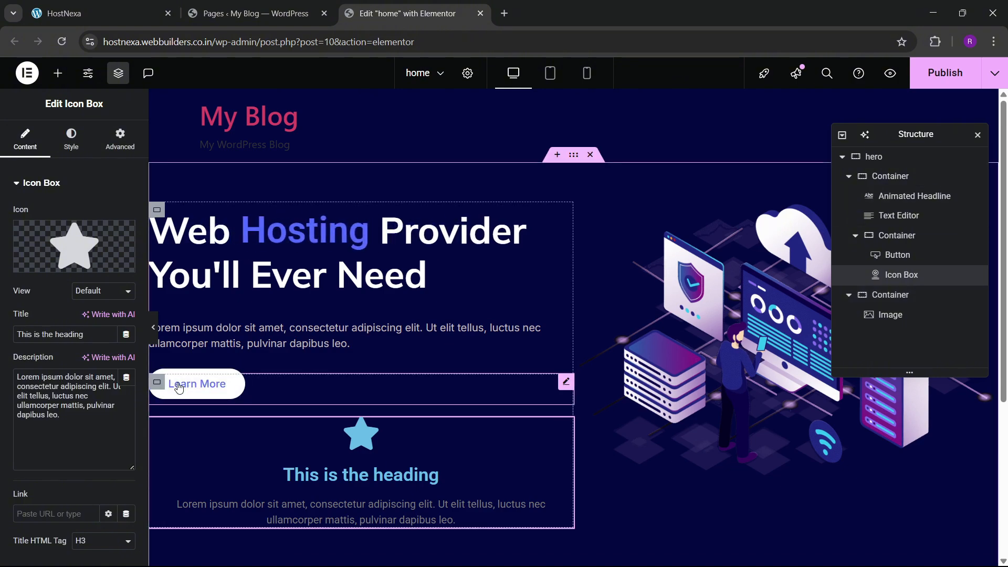
- Arrange the button container's items in a horizontal row, justified to the start and vertically centered
click(160, 386)
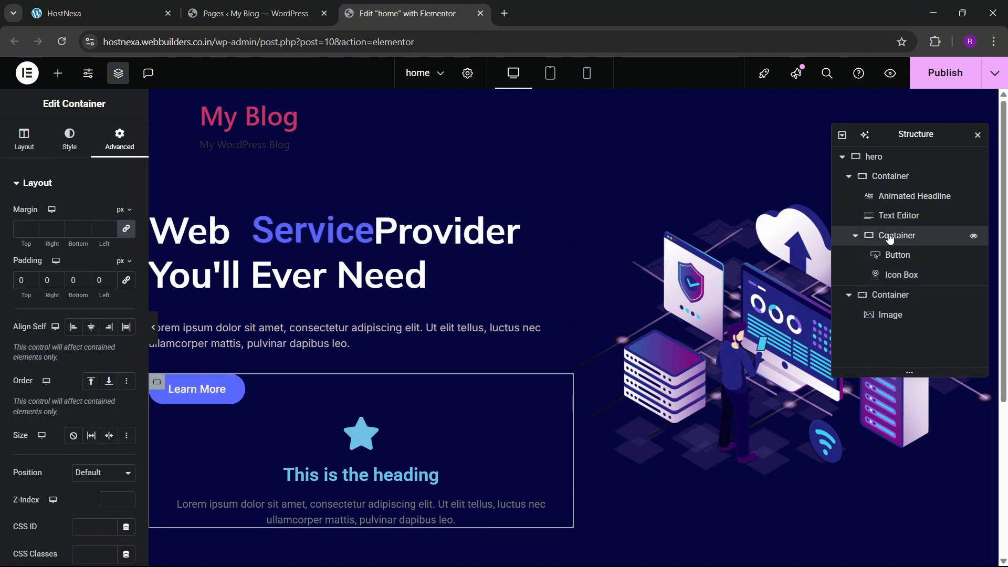
click(24, 139)
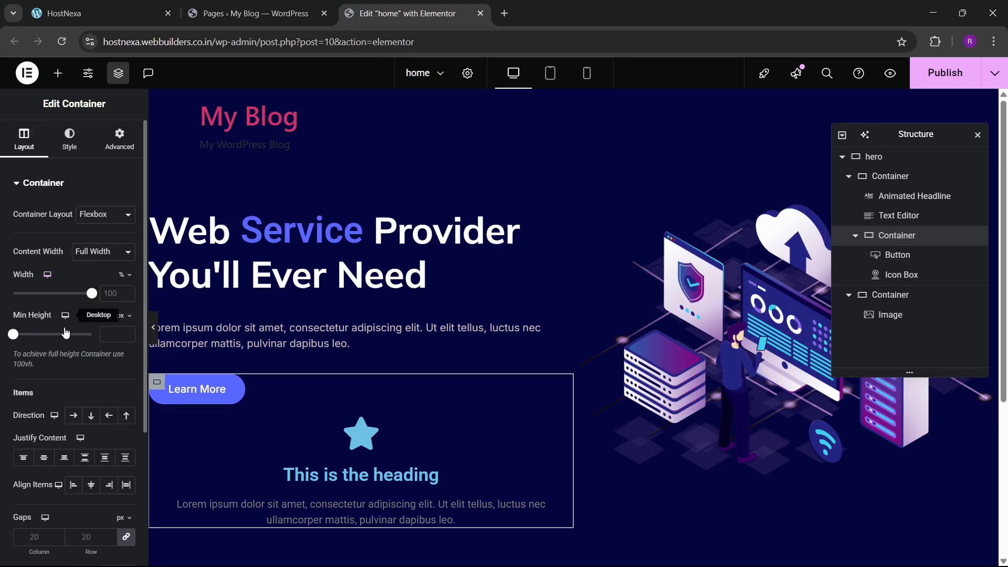
click(73, 349)
click(84, 392)
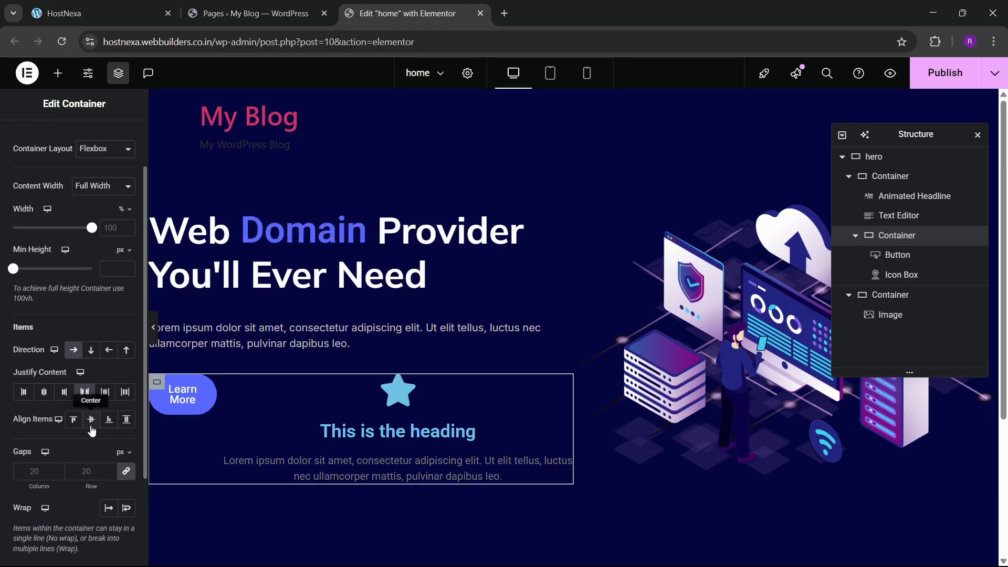
click(91, 419)
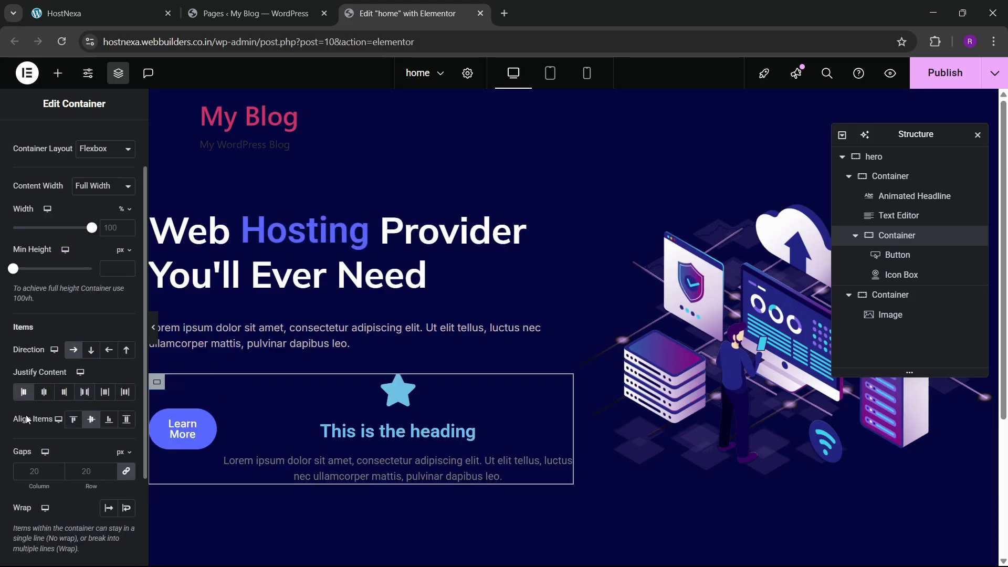
- Place the icon box's icon to the left of its title and clear the description text
click(398, 409)
click(71, 139)
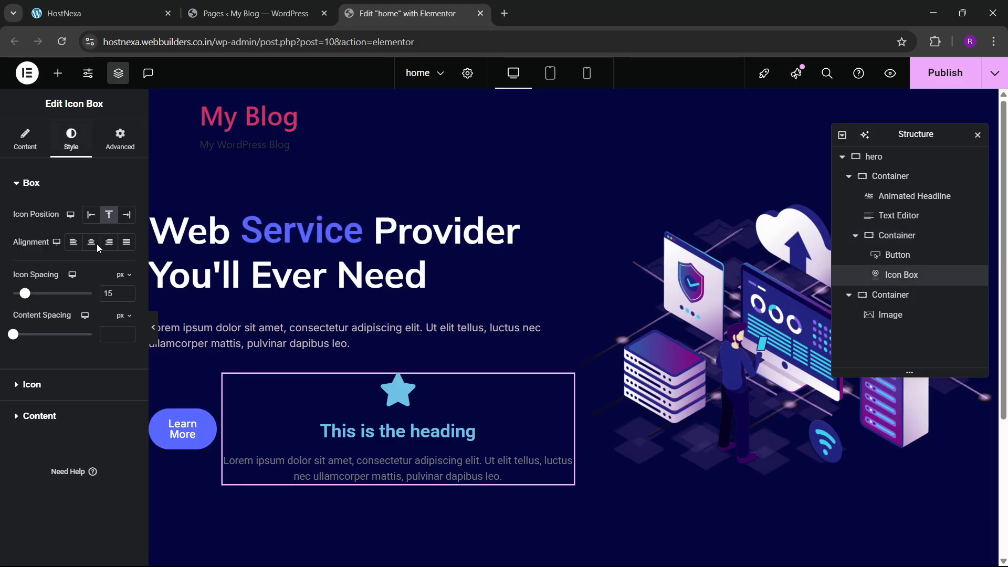
click(90, 214)
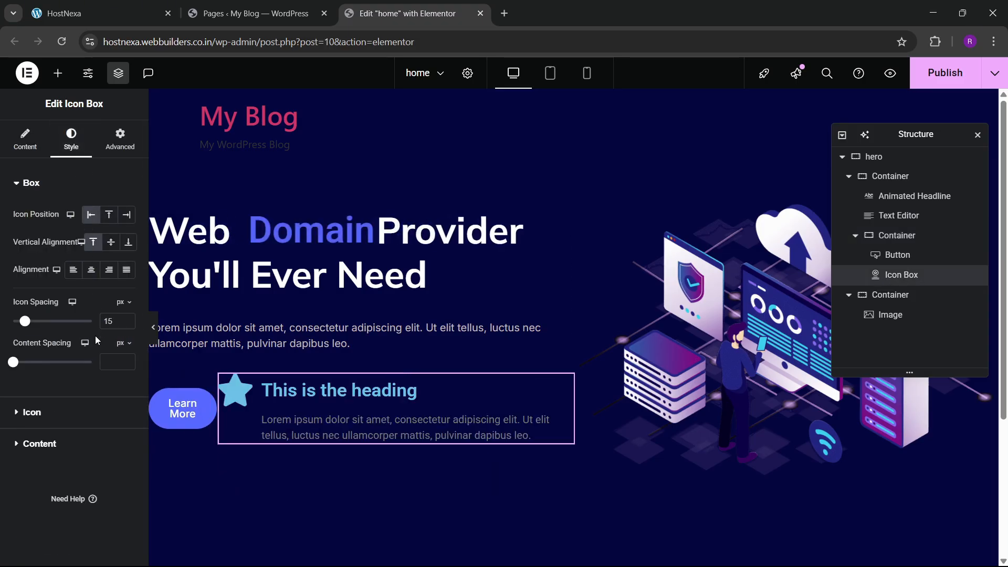
click(25, 141)
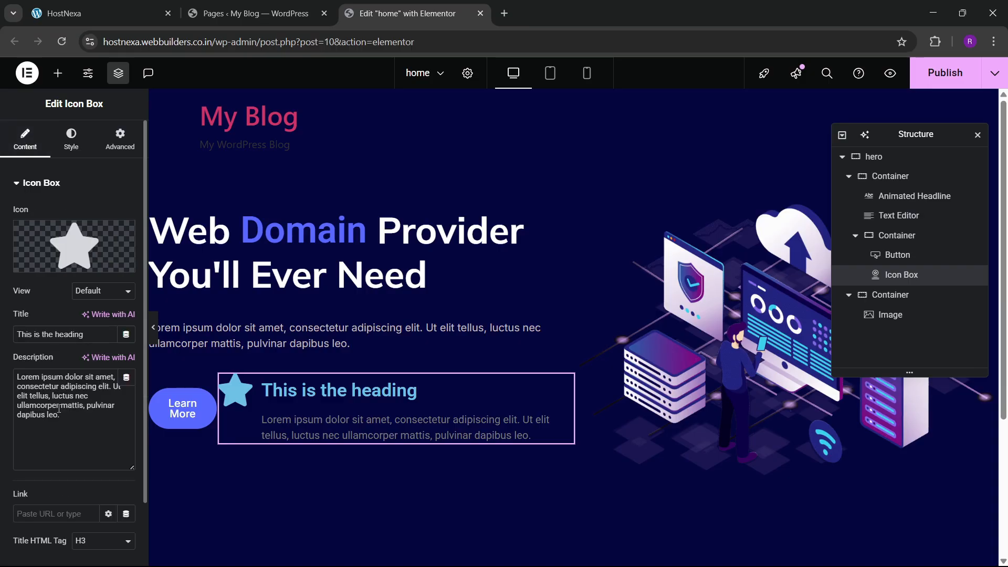
triple_click(61, 411)
key(BackSpace)
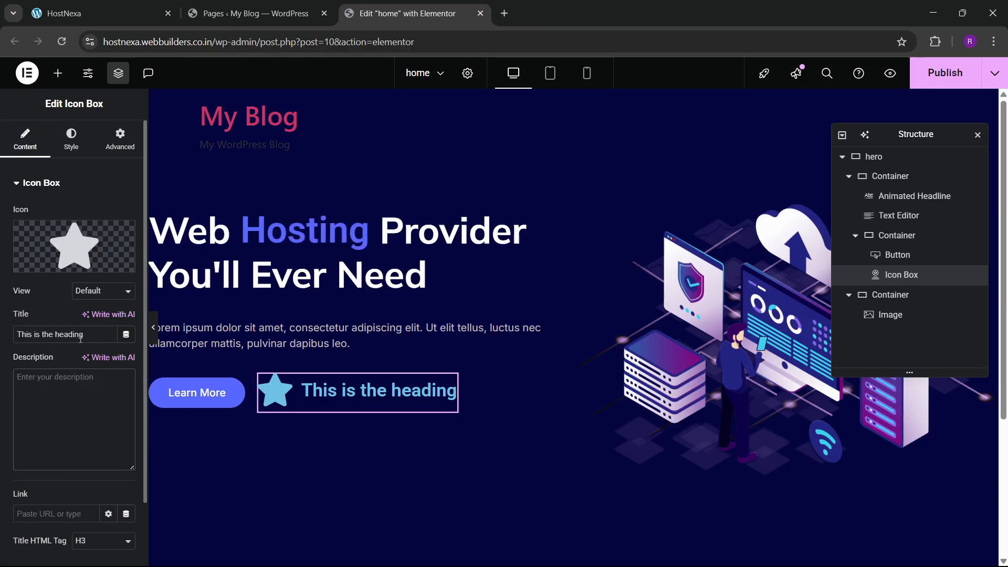
- Replace the icon box's star with the solid play circle icon from the icon library
click(74, 262)
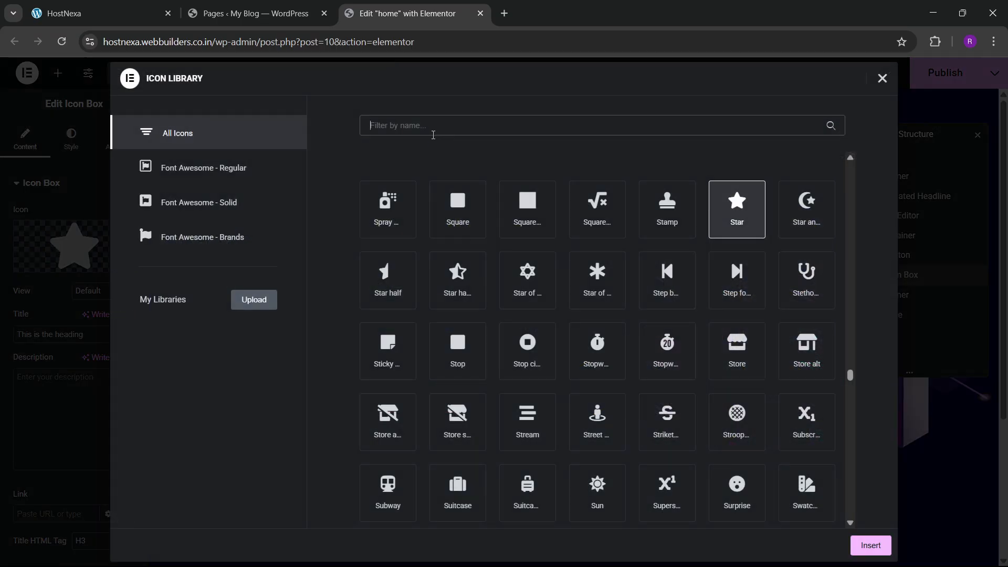
text(play)
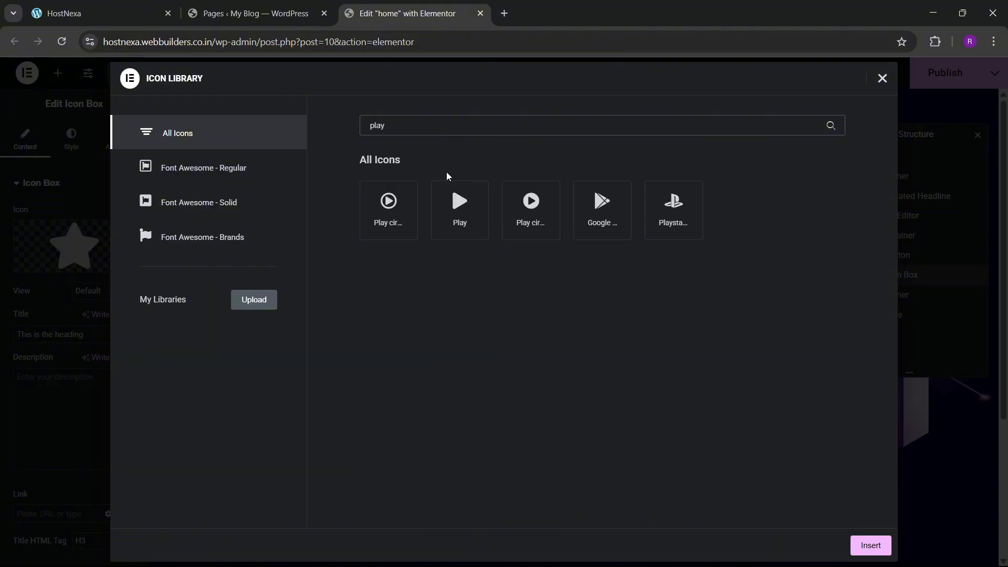
click(521, 215)
click(880, 548)
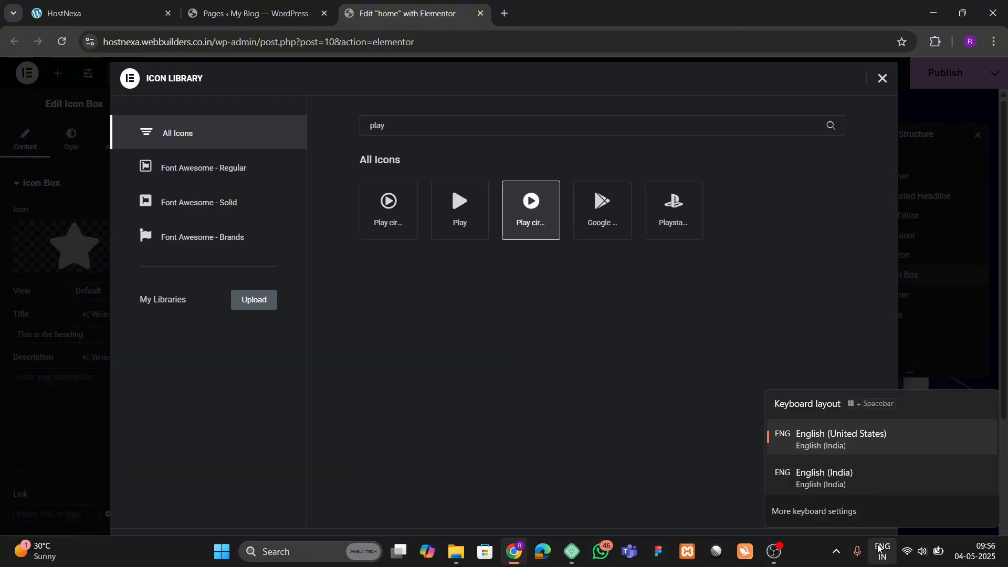
click(805, 551)
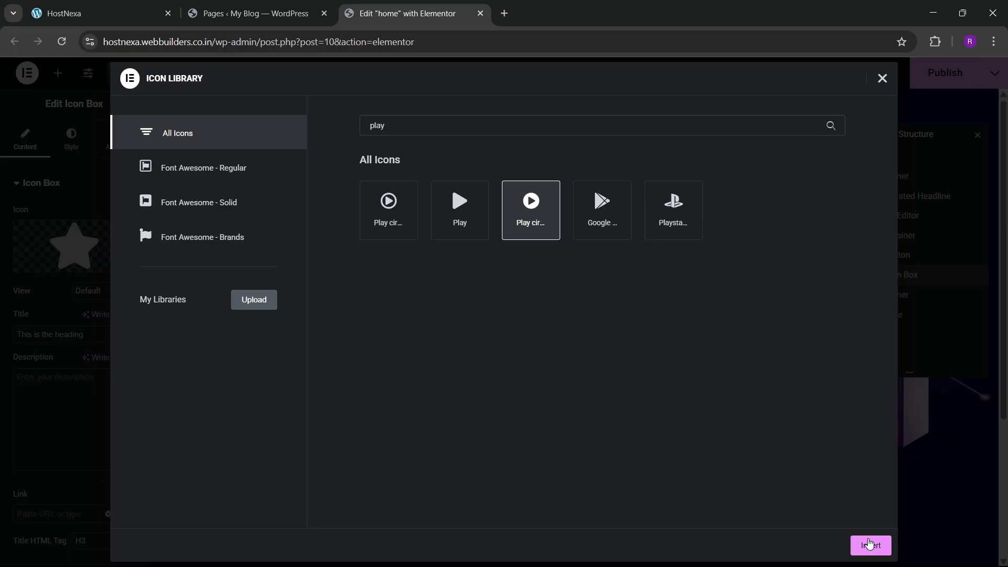
click(870, 544)
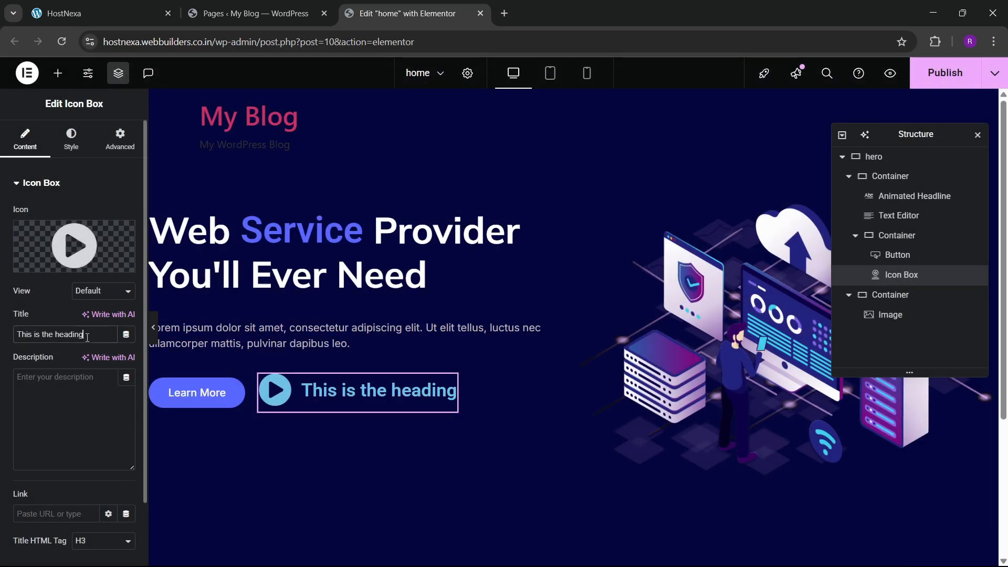
- Replace the icon box's title with "Watch Video", checking the wording against the HostNexa page
key(ctrl+a)
key(BackSpace)
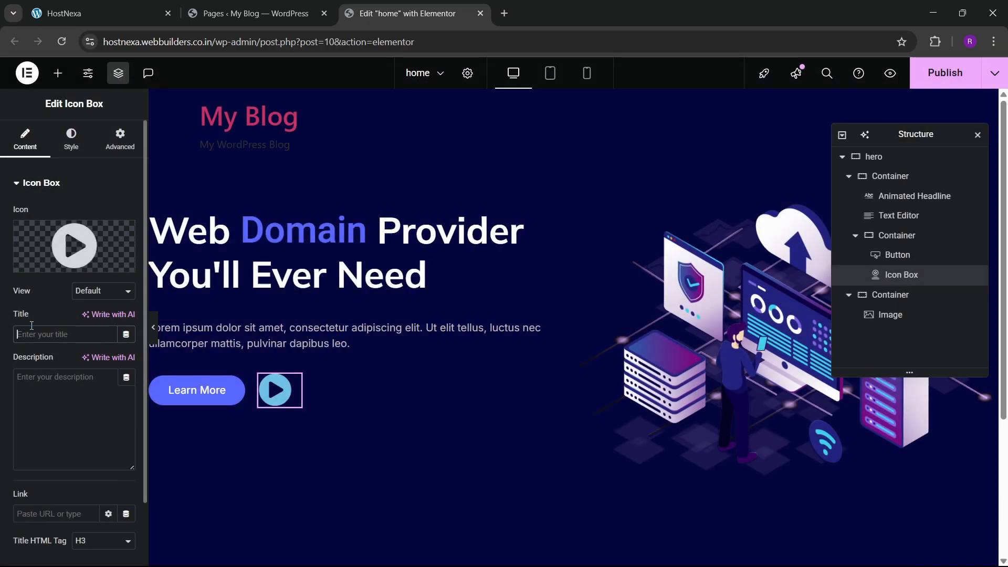
click(100, 13)
click(406, 13)
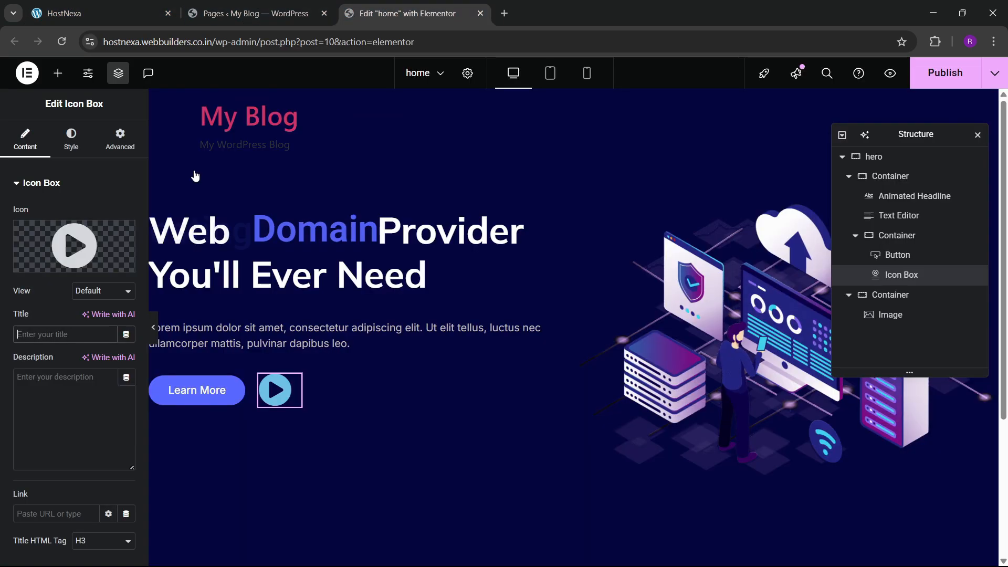
text(Watch)
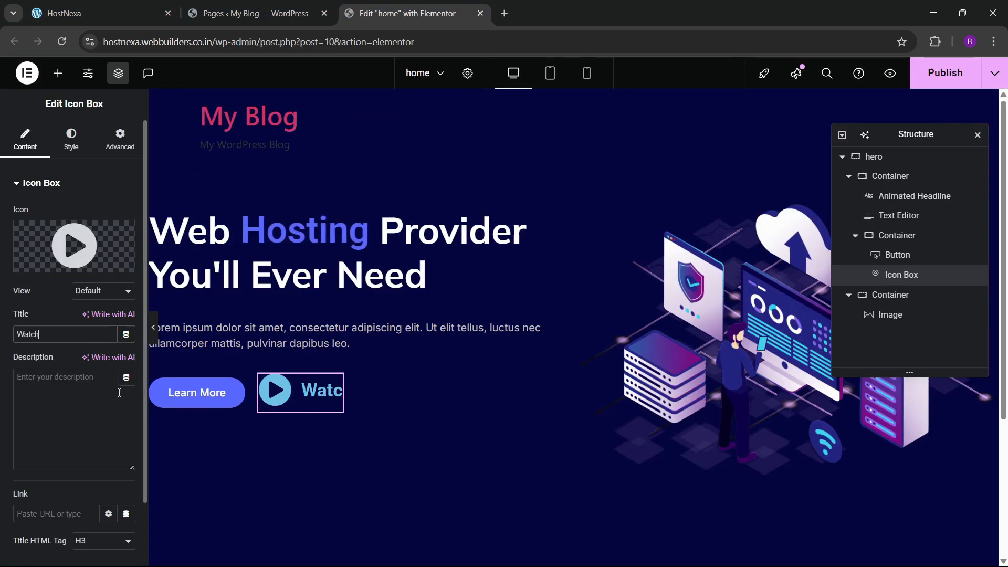
text( Video)
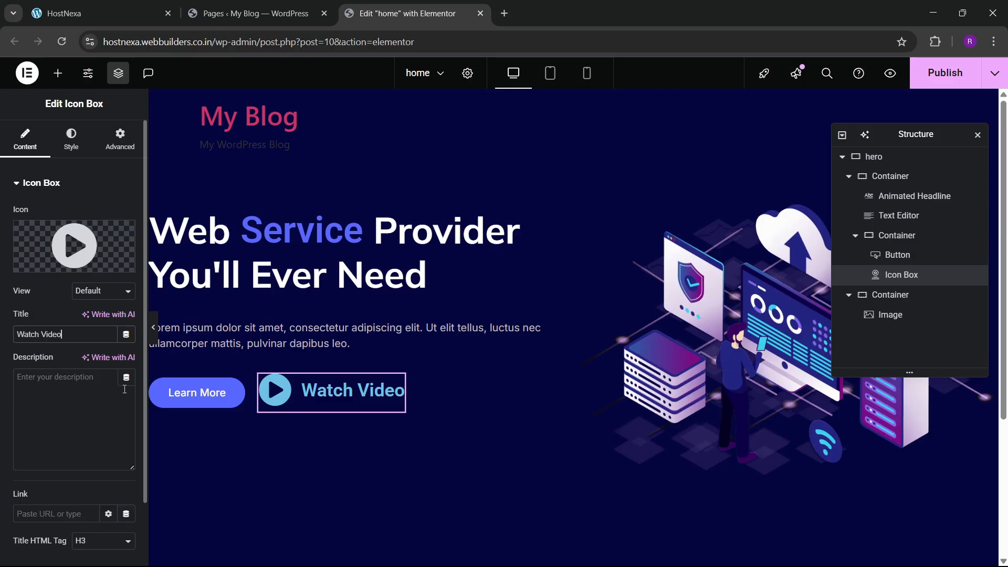
- Set the icon box's primary icon color to white (#FFFFFF)
click(71, 138)
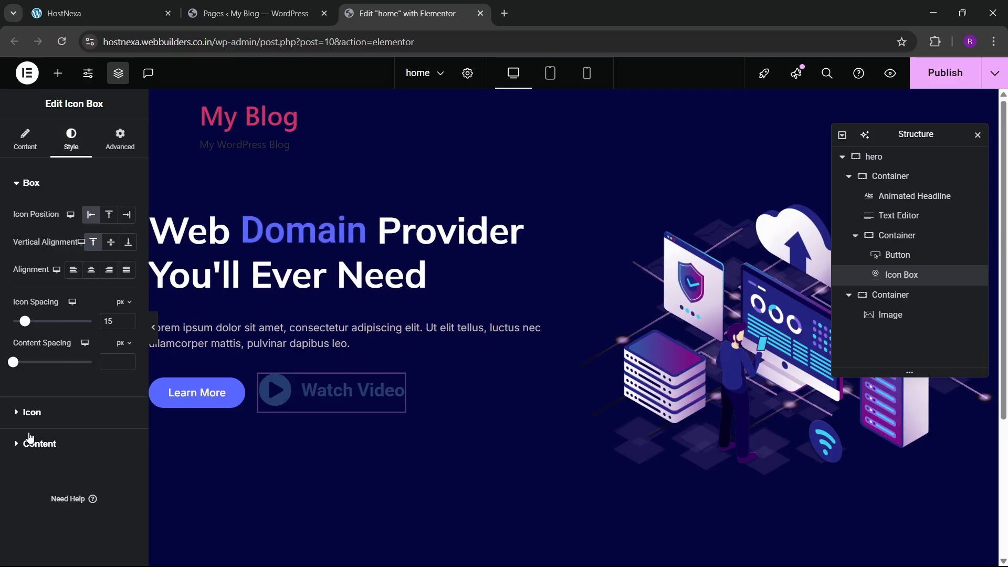
click(47, 413)
click(126, 274)
click(51, 326)
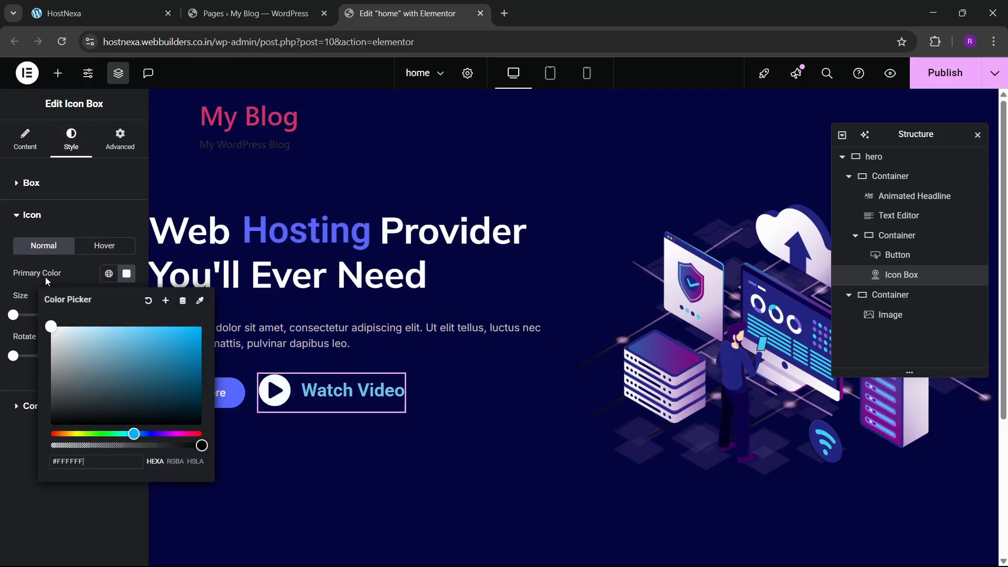
click(34, 389)
- Color the icon box's title white (#FFFFFF) and apply the "para & btn" global typography to it
click(40, 405)
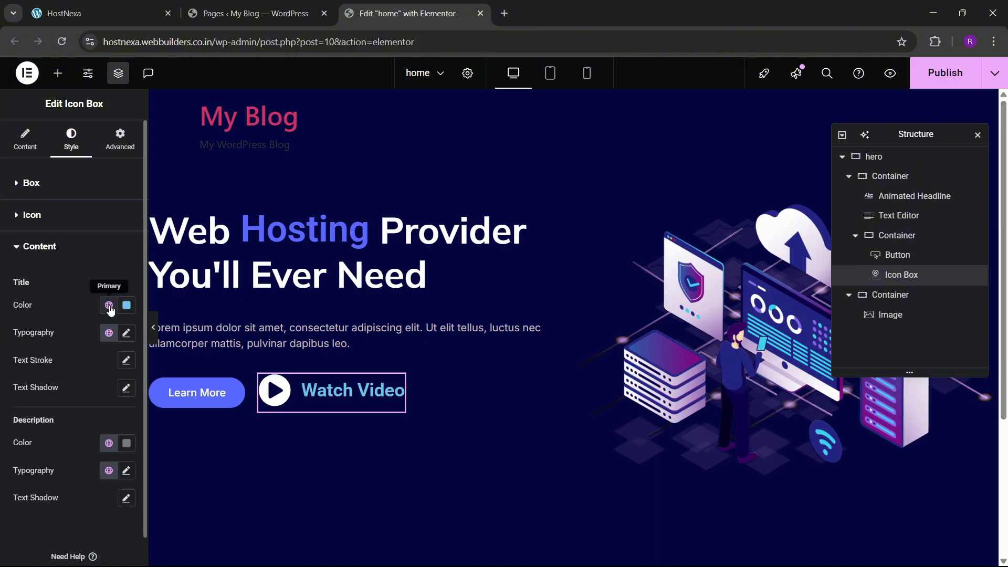
click(126, 305)
click(51, 358)
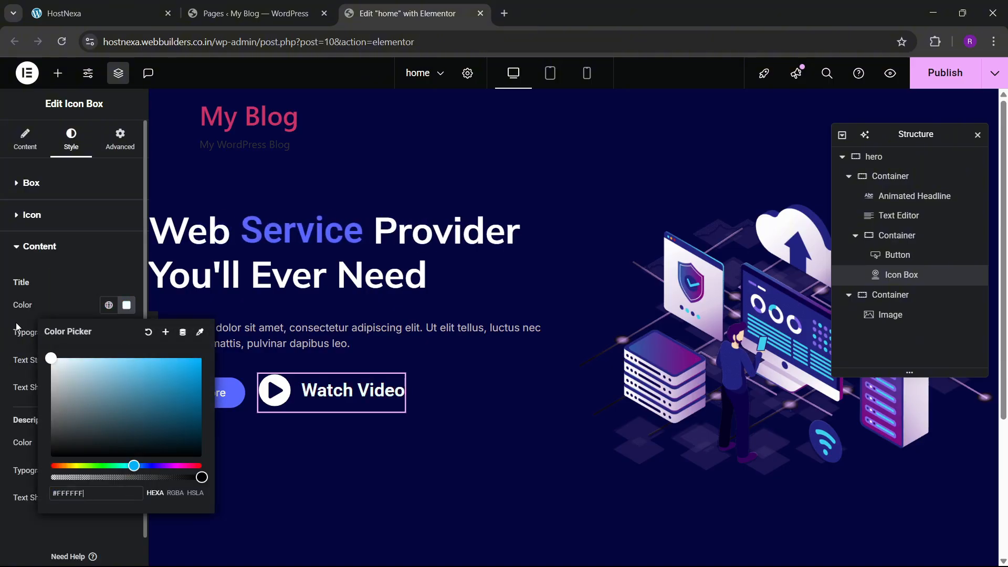
click(60, 305)
click(108, 332)
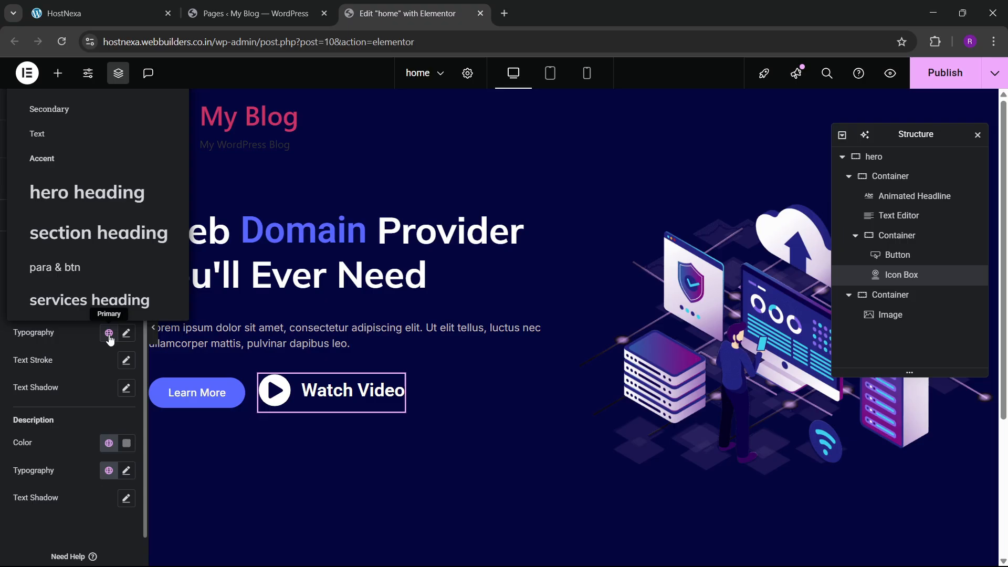
click(77, 276)
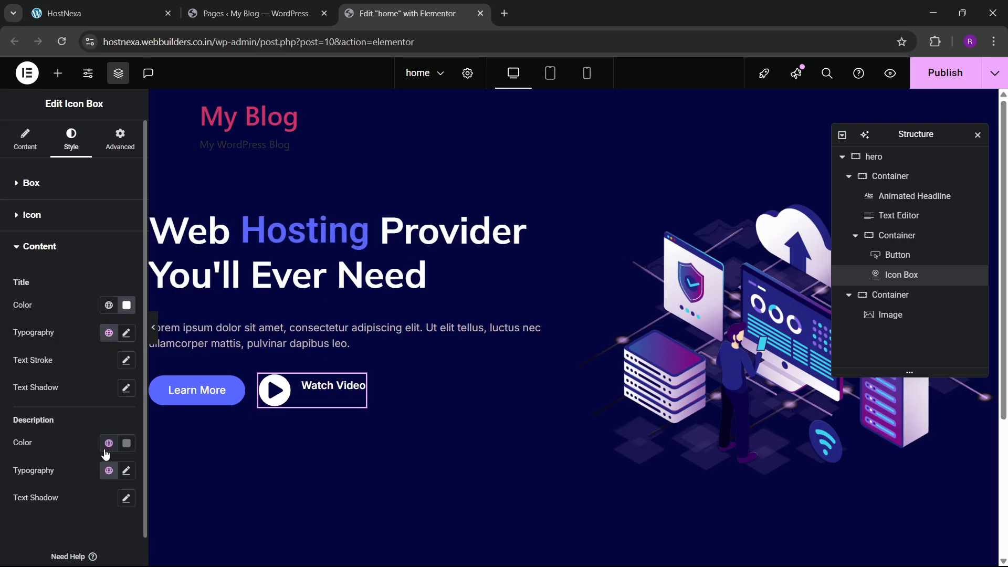
- Vertically center the icon box's content and set its parent container's column and row gaps to 40 px
click(42, 187)
click(113, 245)
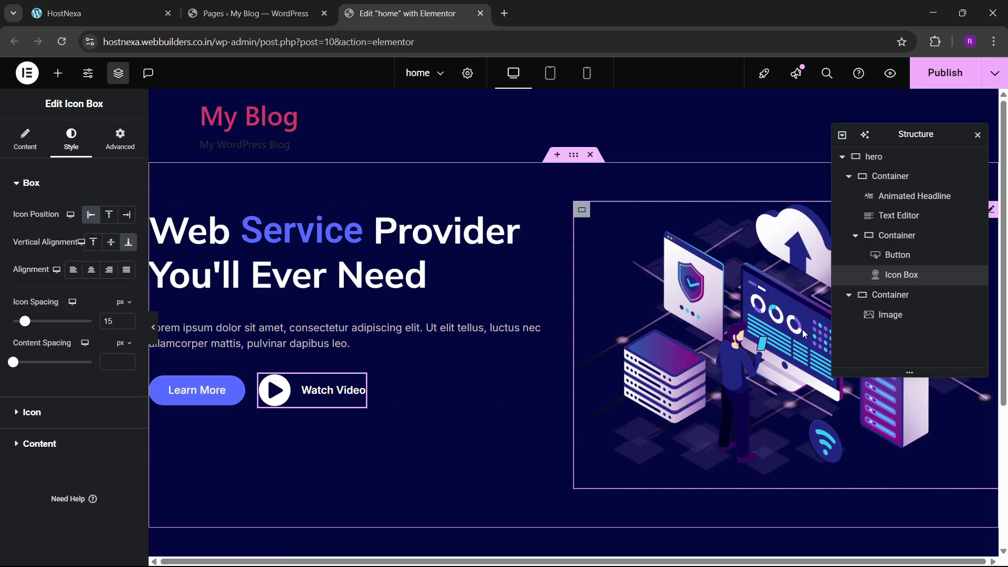
click(881, 239)
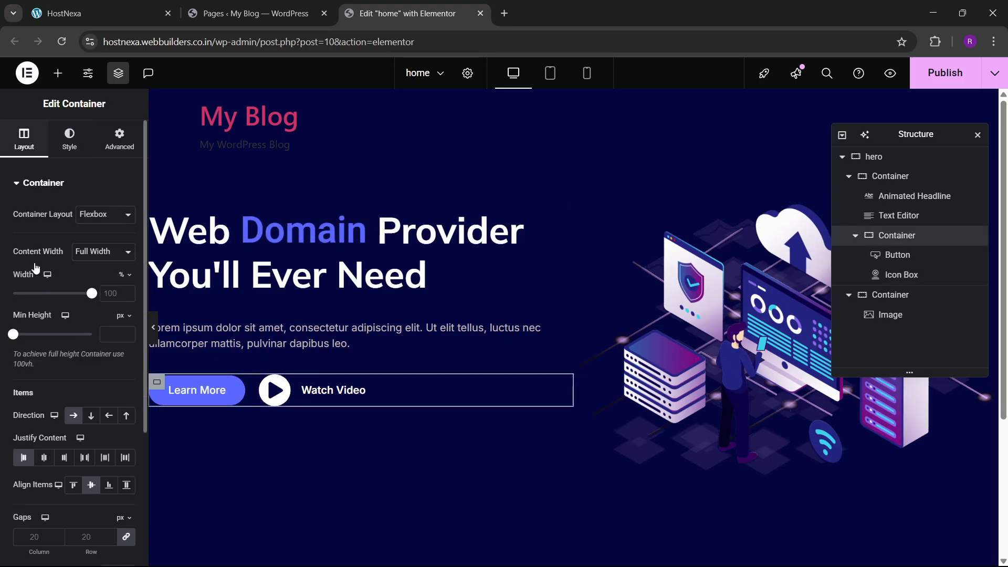
scroll(63, 315, down, 2)
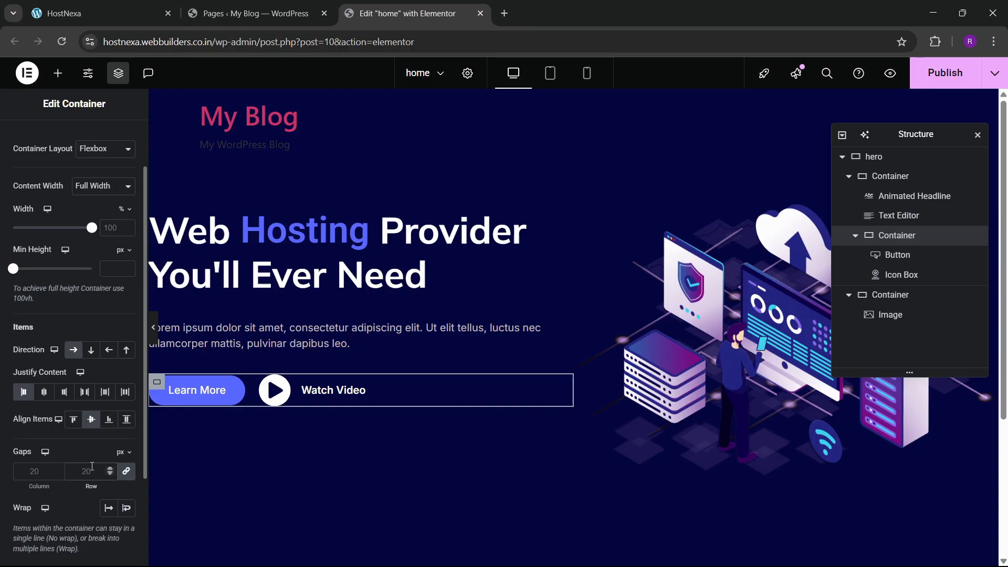
key(BackSpace)
key(BackSpace)
text(40)
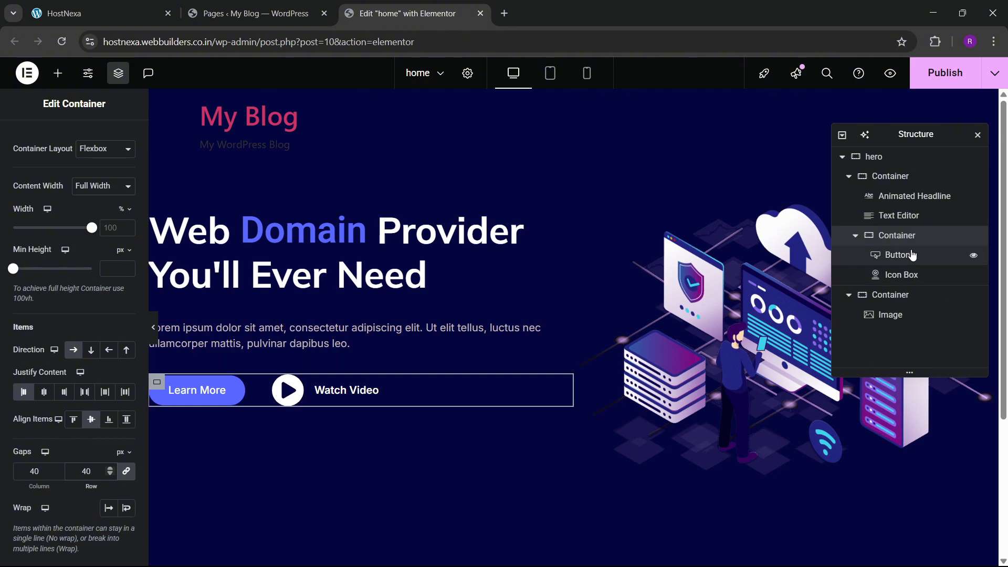
- Justify the hero container's items with space between and align them to the vertical center
click(849, 177)
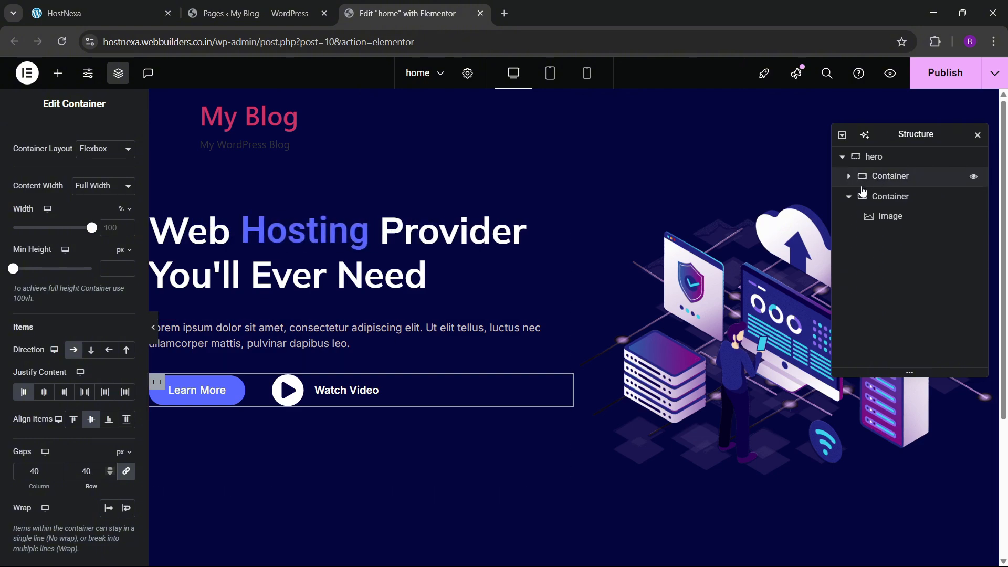
click(849, 196)
click(863, 157)
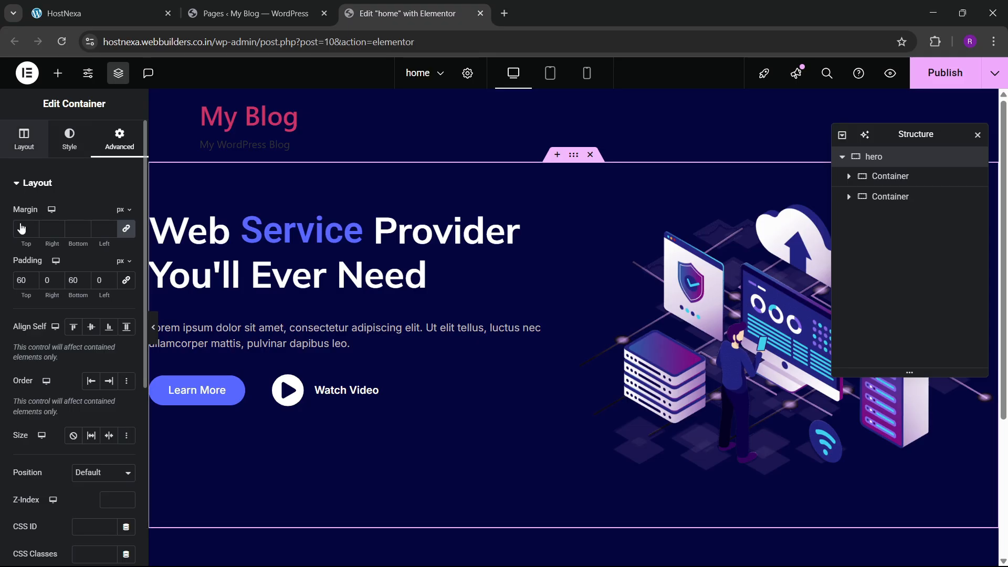
click(24, 139)
scroll(54, 301, down, 2)
click(84, 392)
click(91, 418)
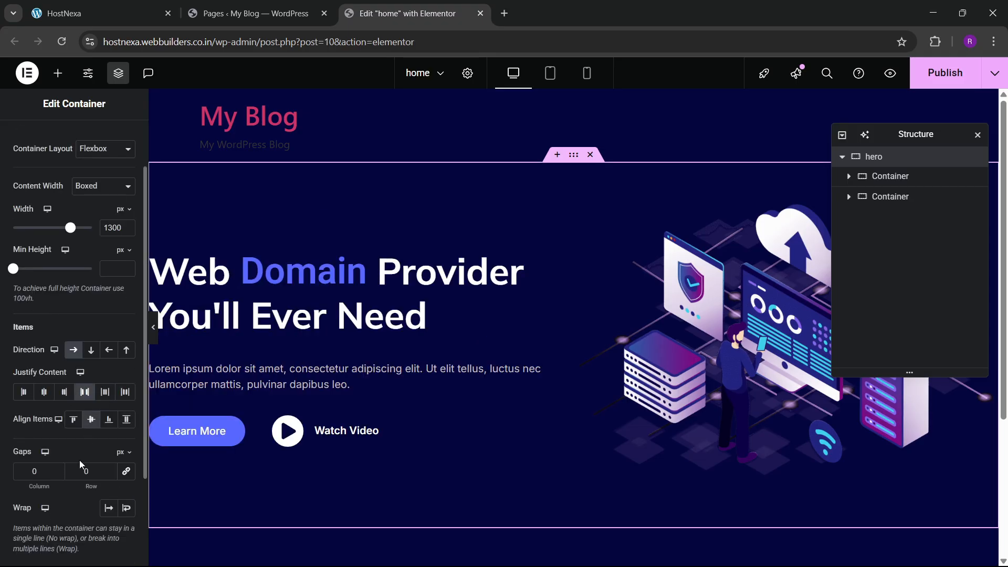
- Link the hero container's column and row gaps and set both to 60 px
click(126, 473)
click(80, 476)
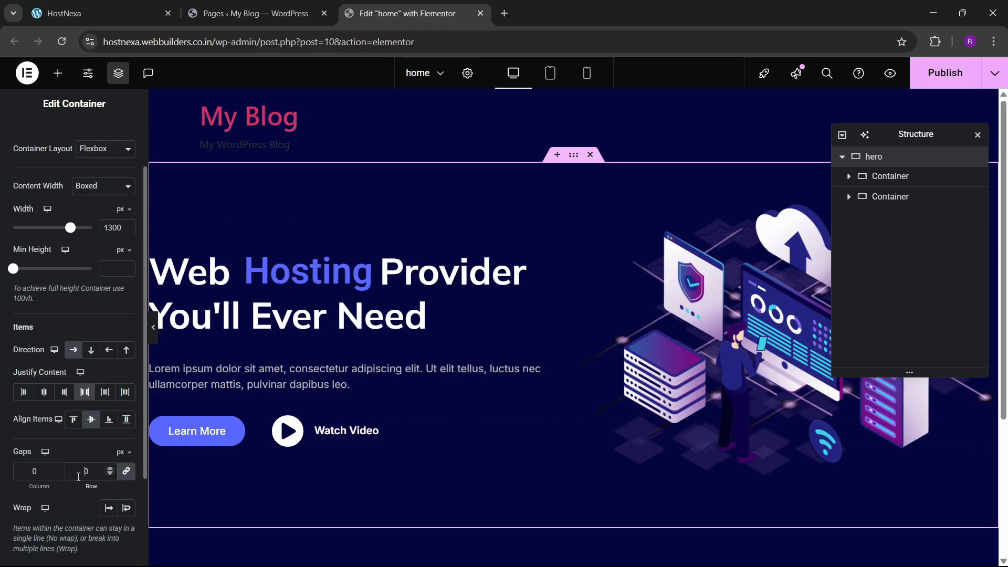
text(6)
scroll(383, 333, down, 4)
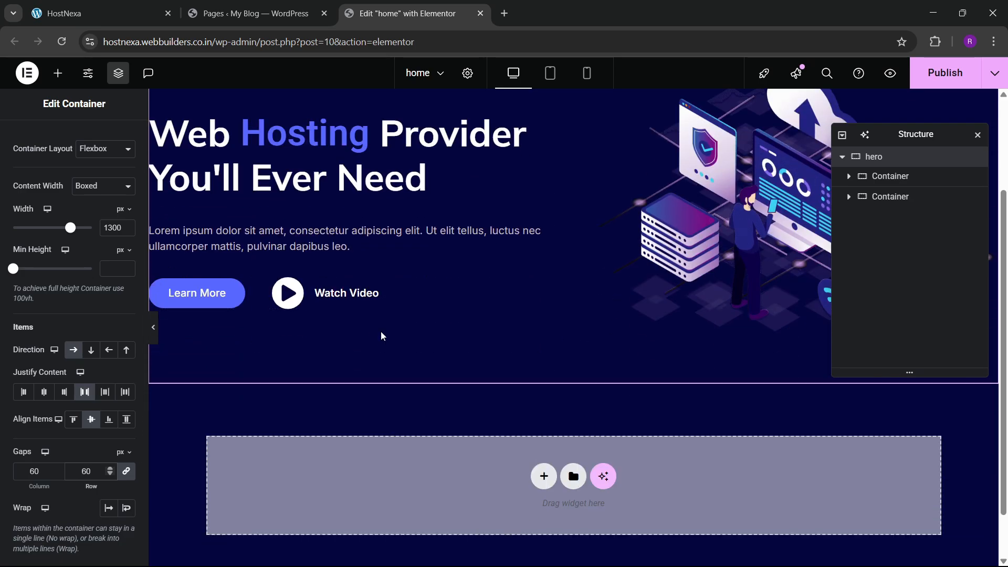
scroll(371, 308, up, 4)
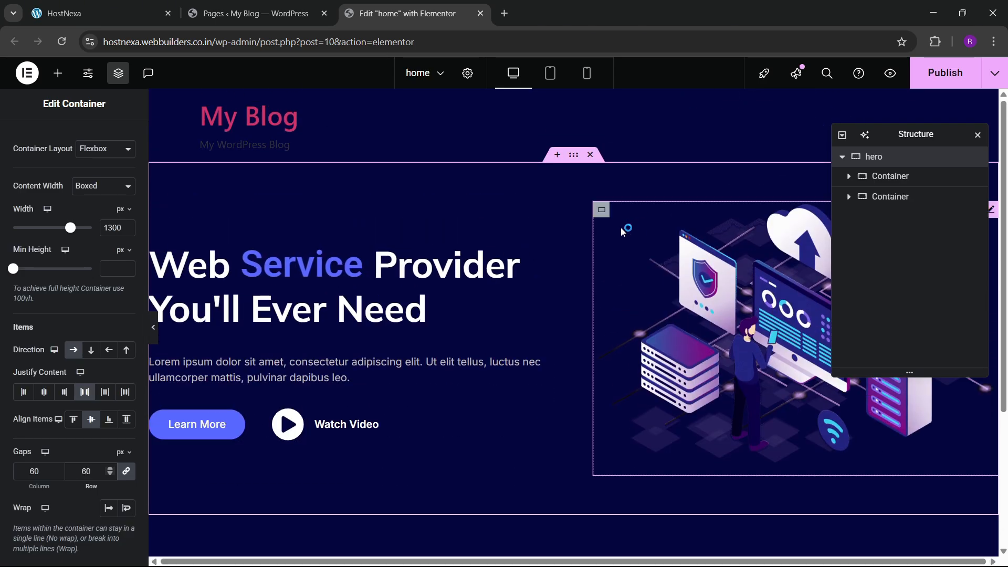
- Save the home page's changes and open the live page to view the hero
key(ctrl+s)
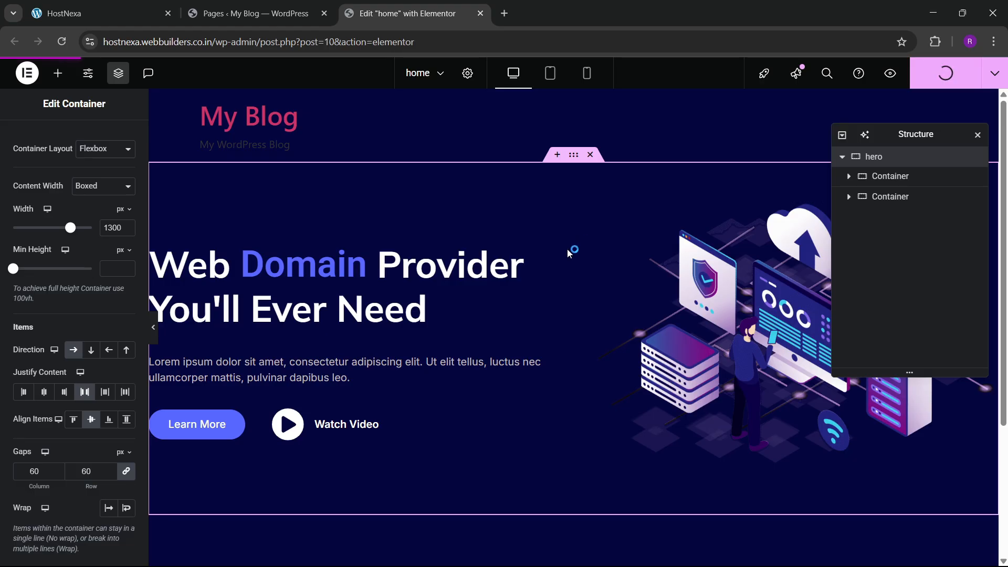
click(995, 73)
click(937, 170)
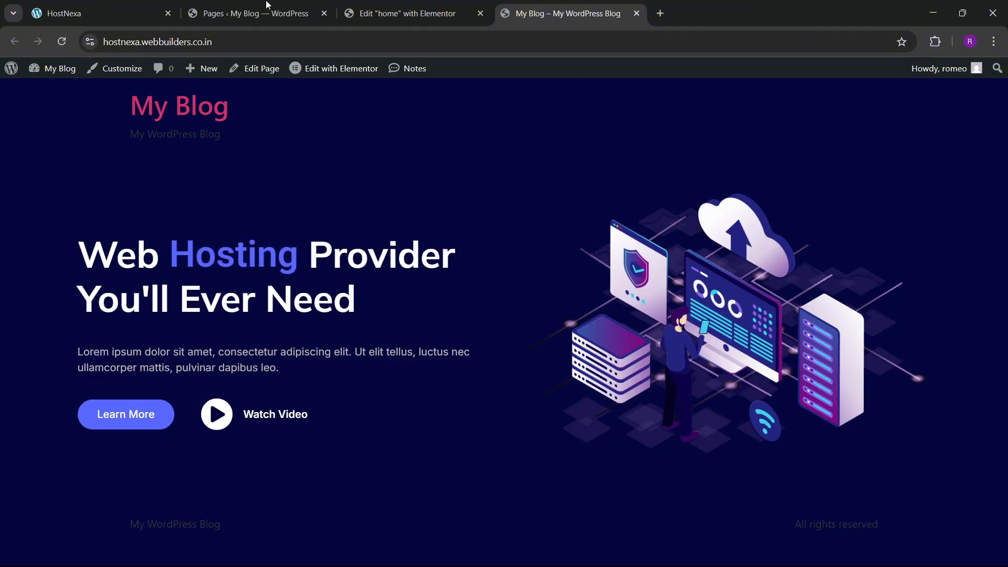
- Examine the "Trusted Over 3300+ Companies In The World" heading and client logo row below the HostNexa hero
click(94, 14)
scroll(345, 374, down, 4)
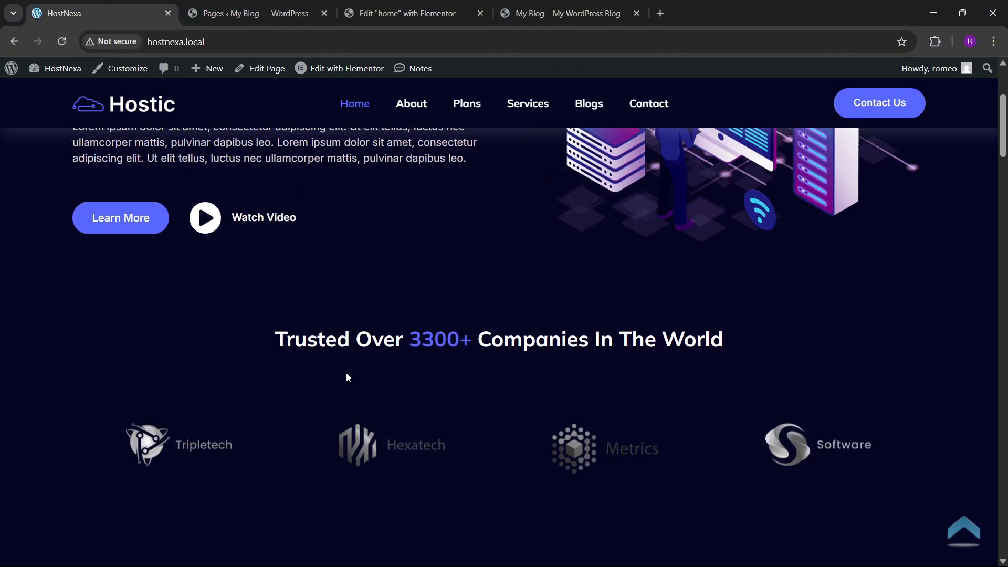
scroll(346, 377, down, 2)
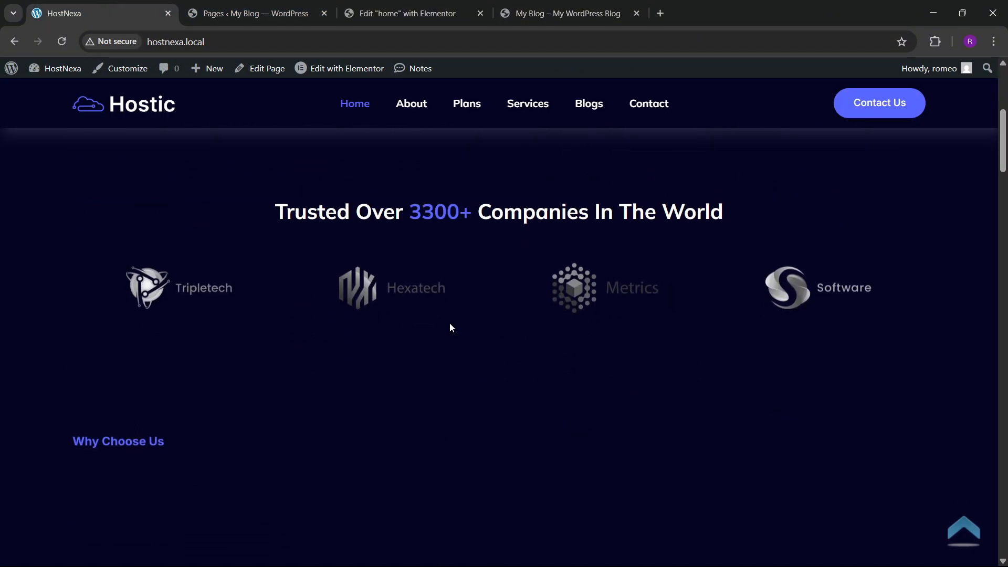
click(429, 8)
scroll(465, 368, down, 4)
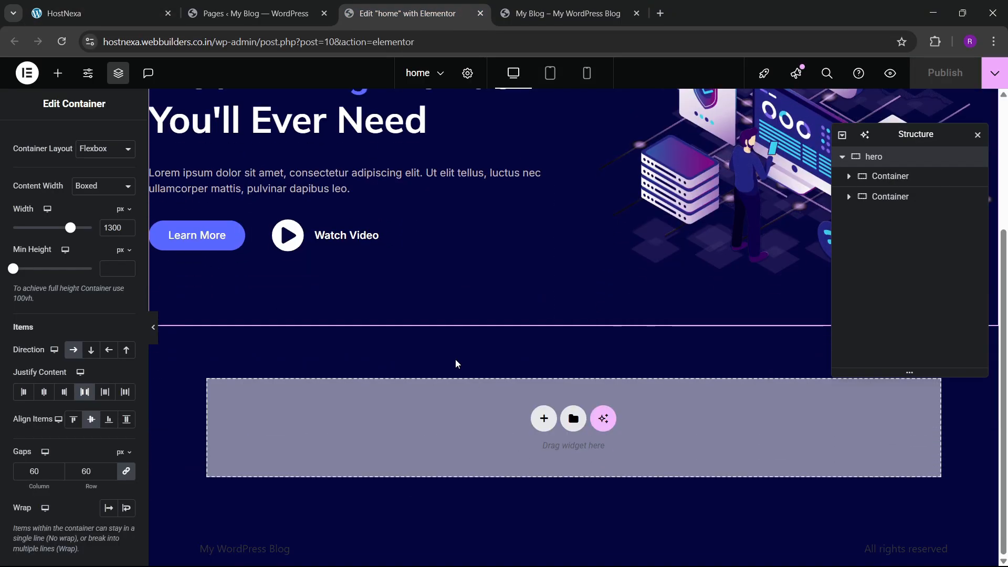
scroll(457, 336, up, 2)
click(95, 13)
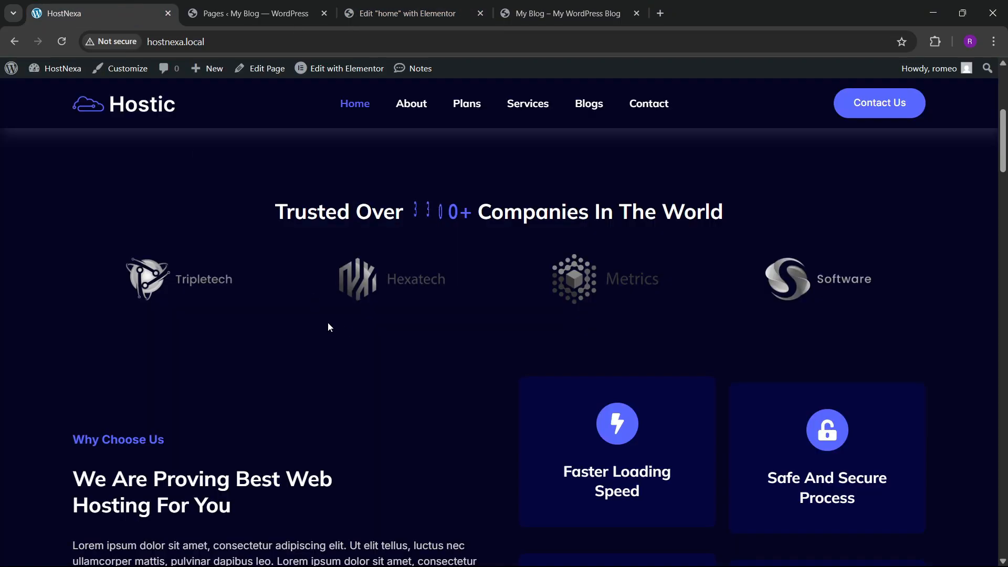
- Add a single-column flexbox container below the hero in the Elementor editor and name it "client logos"
click(403, 6)
scroll(522, 445, down, 1)
click(543, 417)
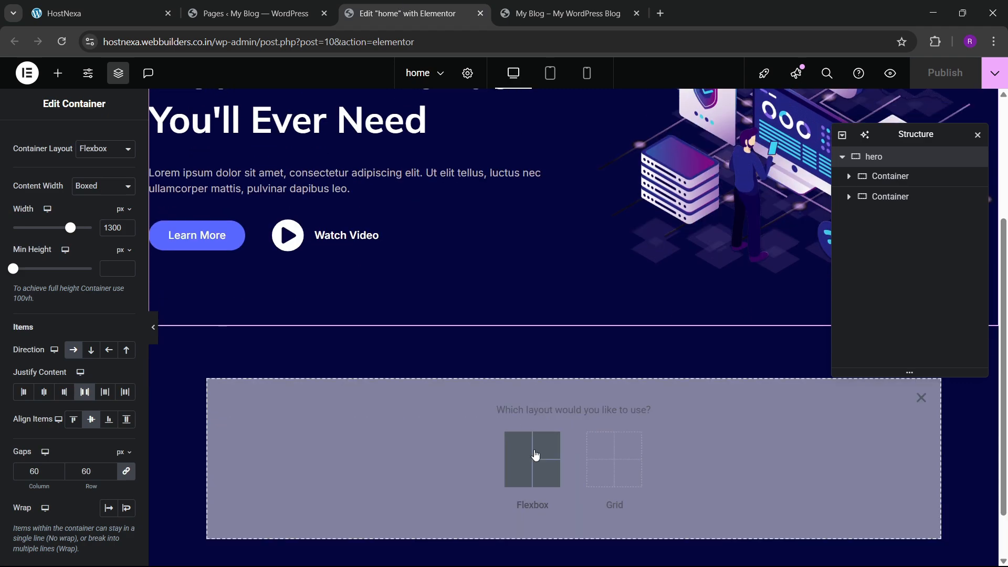
click(536, 455)
click(394, 448)
double_click(887, 223)
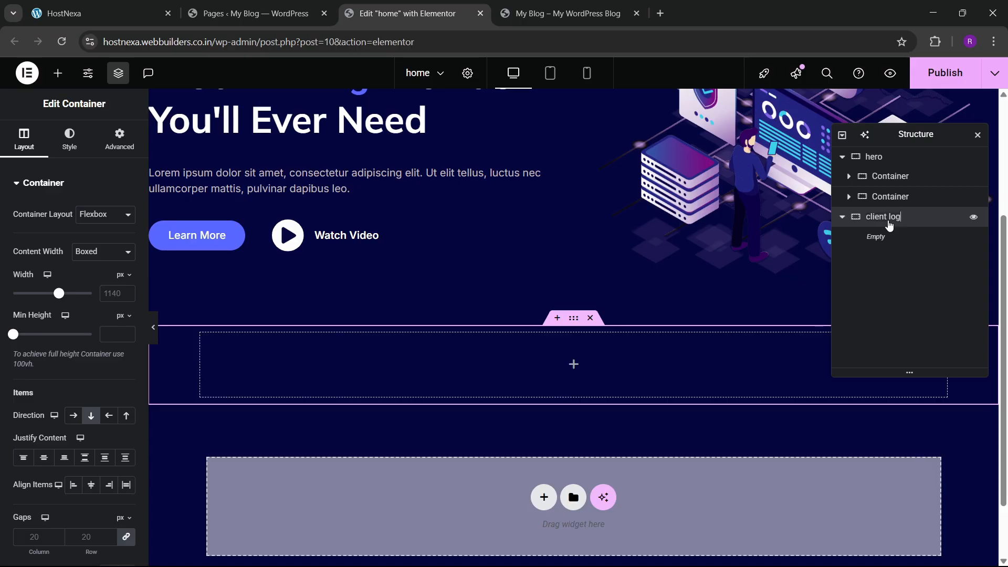
text(client logos)
key(Return)
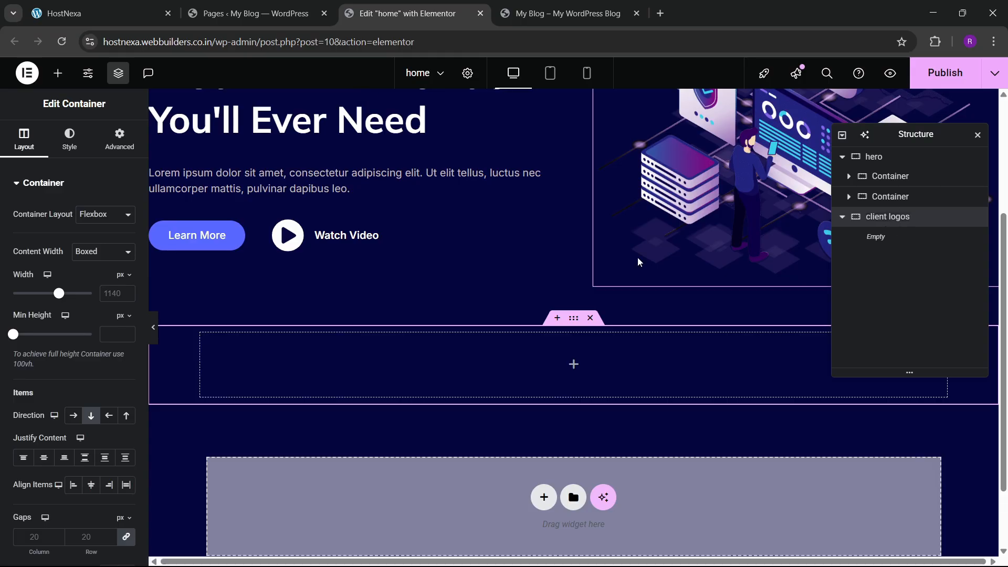
- Set the client logos container's boxed width to 1300 px and justify its content to the center
click(110, 288)
text(1300)
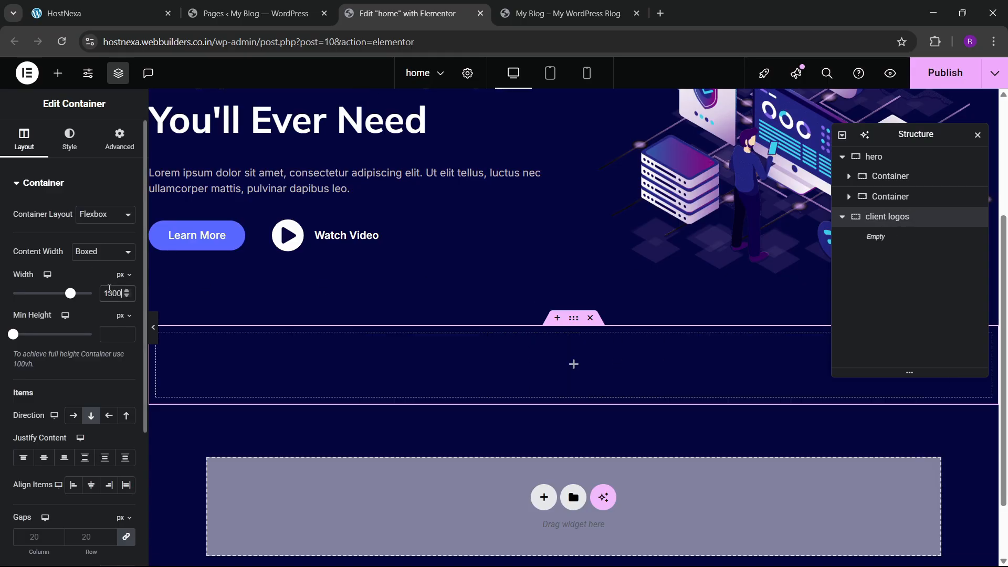
scroll(83, 359, down, 1)
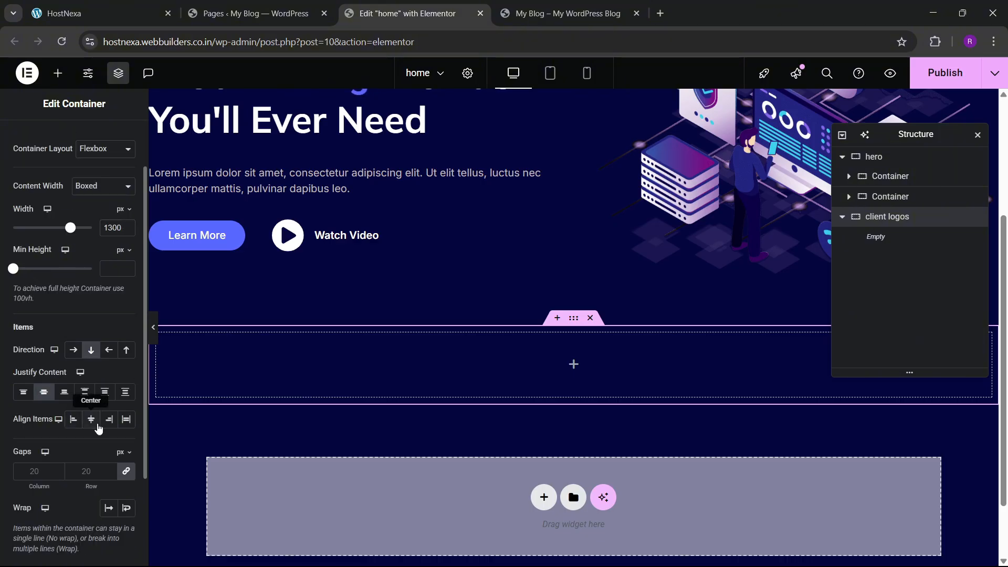
- Set the client logos container's padding to 100 px at the bottom and 0 on the other sides
scroll(96, 243, up, 2)
click(119, 140)
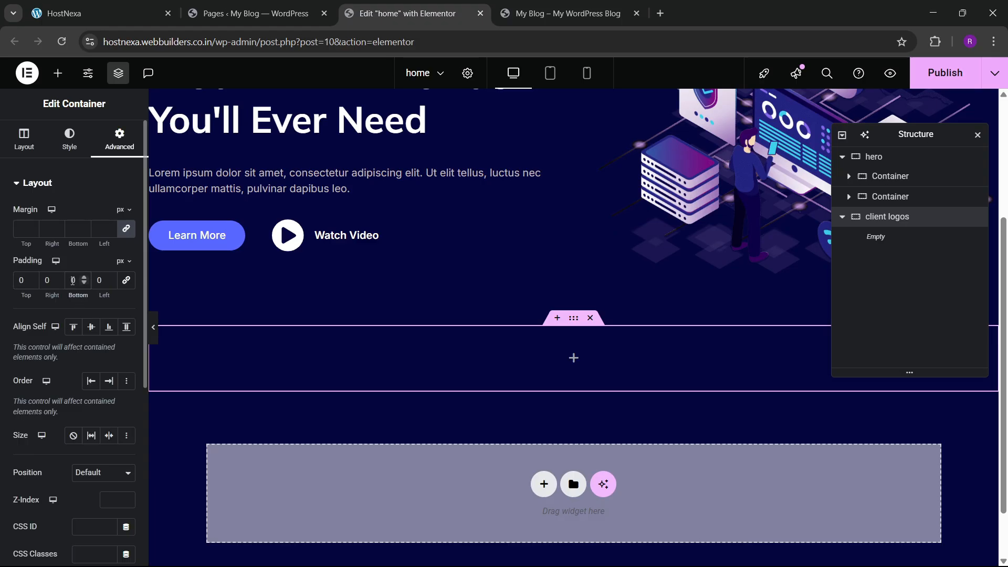
text(100)
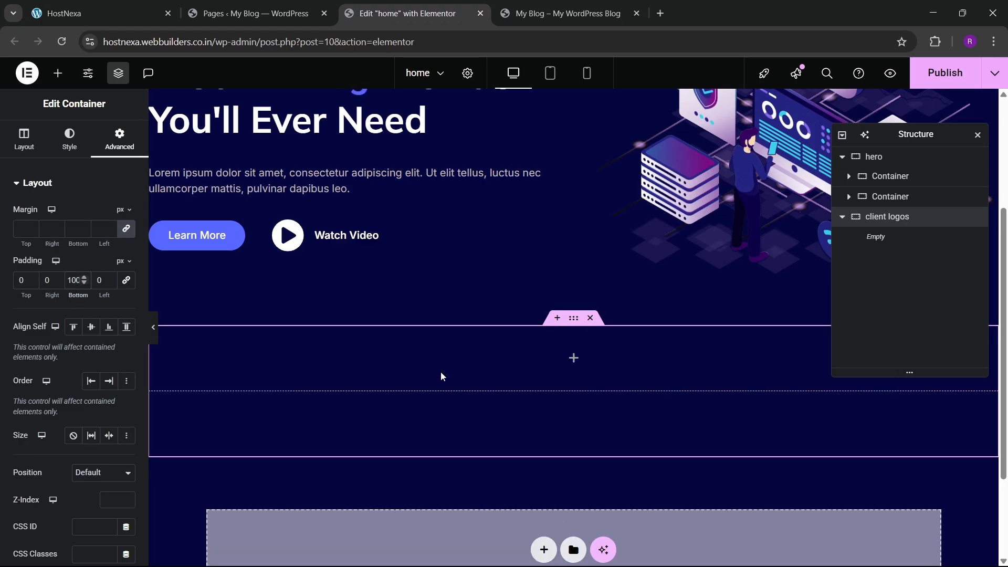
- Copy the hero's animated headline and paste it into the empty client logos container
click(57, 75)
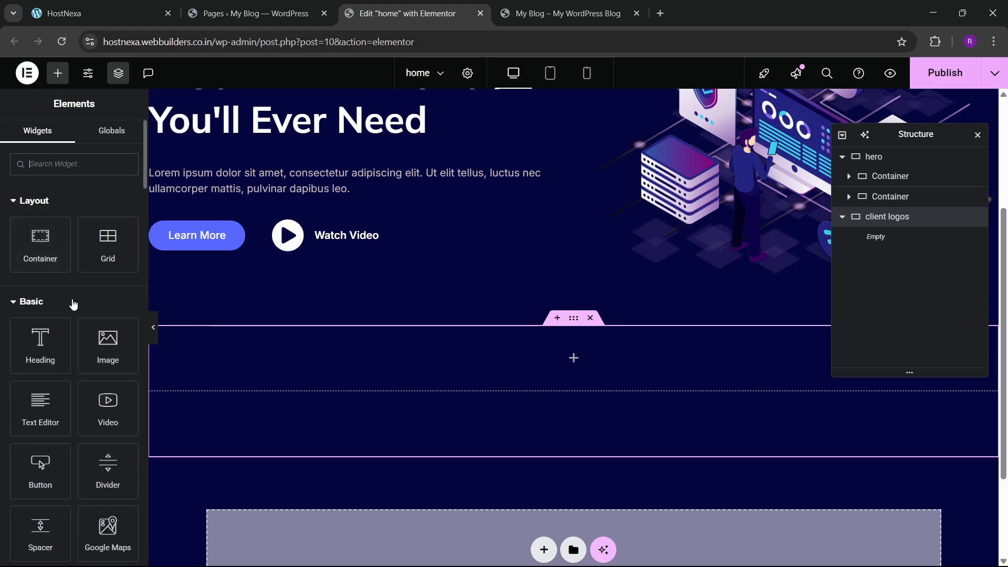
scroll(288, 309, down, 1)
scroll(333, 310, up, 5)
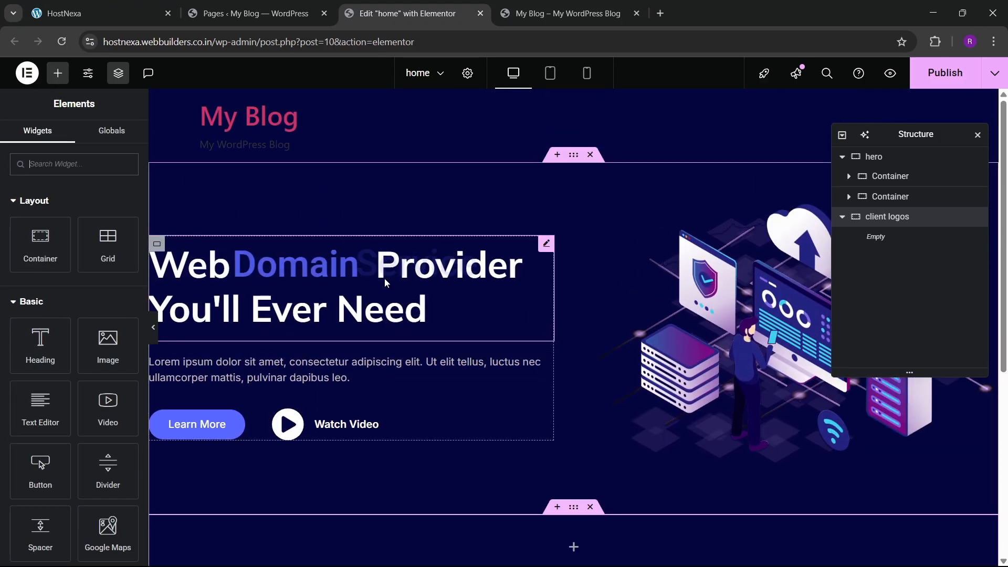
right_click(390, 284)
click(411, 323)
scroll(542, 351, down, 3)
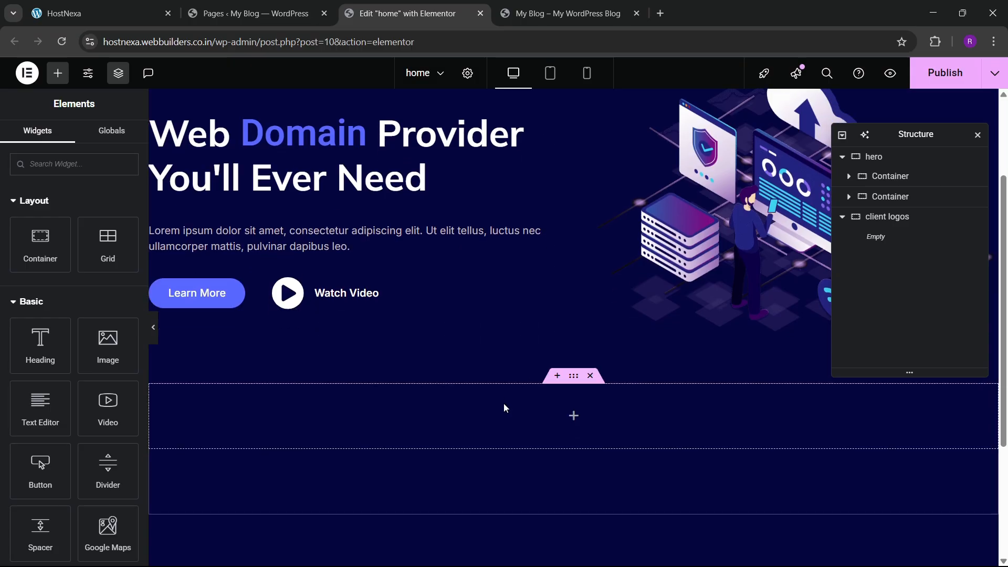
right_click(512, 425)
click(531, 325)
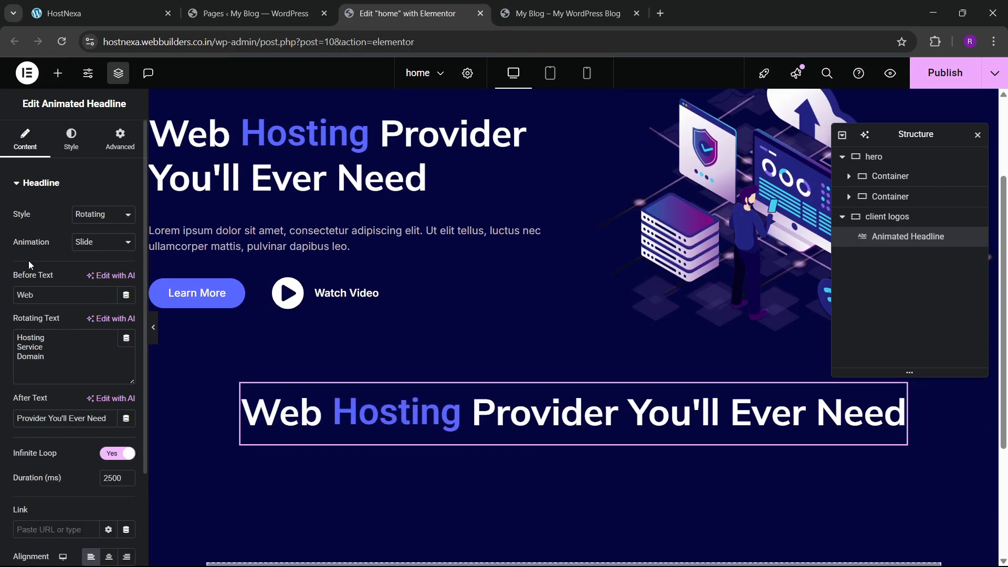
- Apply the "section heading" global font to the pasted headline's main text
click(70, 146)
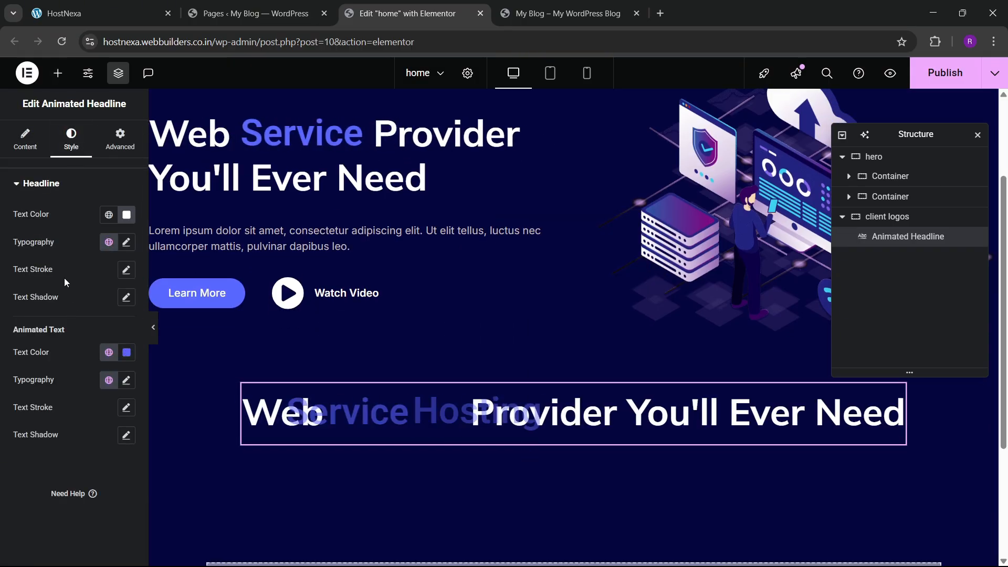
click(108, 242)
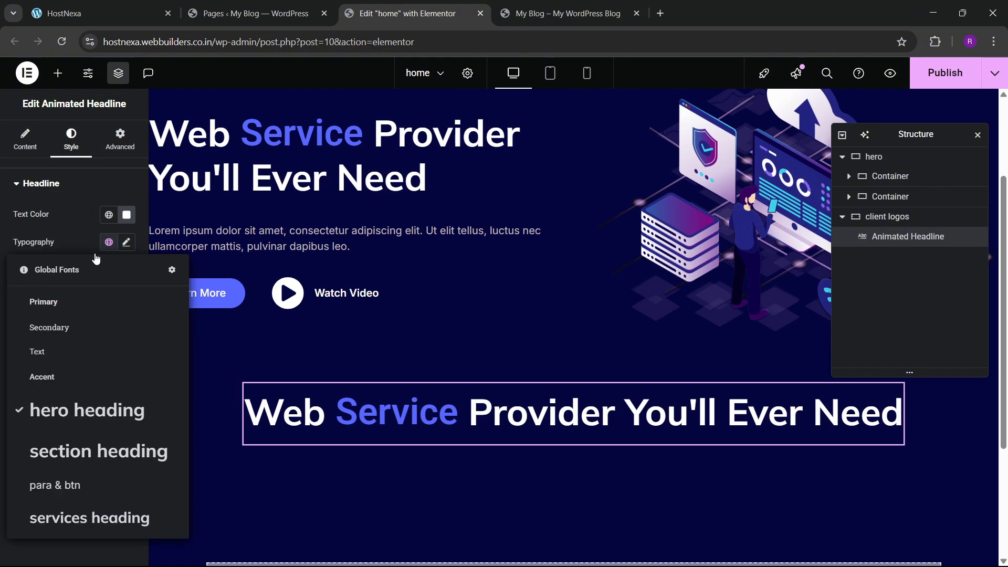
click(87, 453)
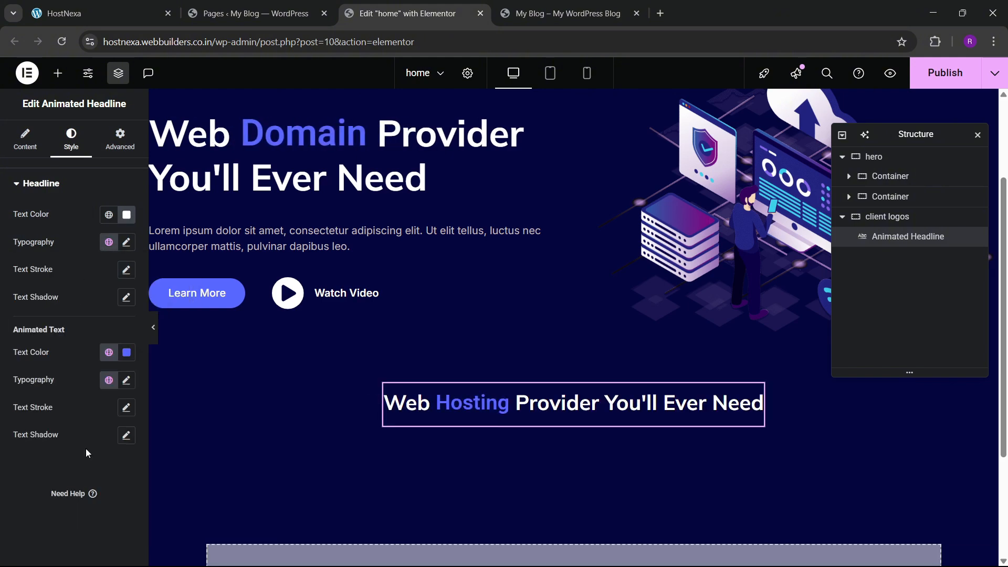
- Check the reference heading on the HostNexa page and set the pasted headline's before text to "Trusted Over"
click(149, 5)
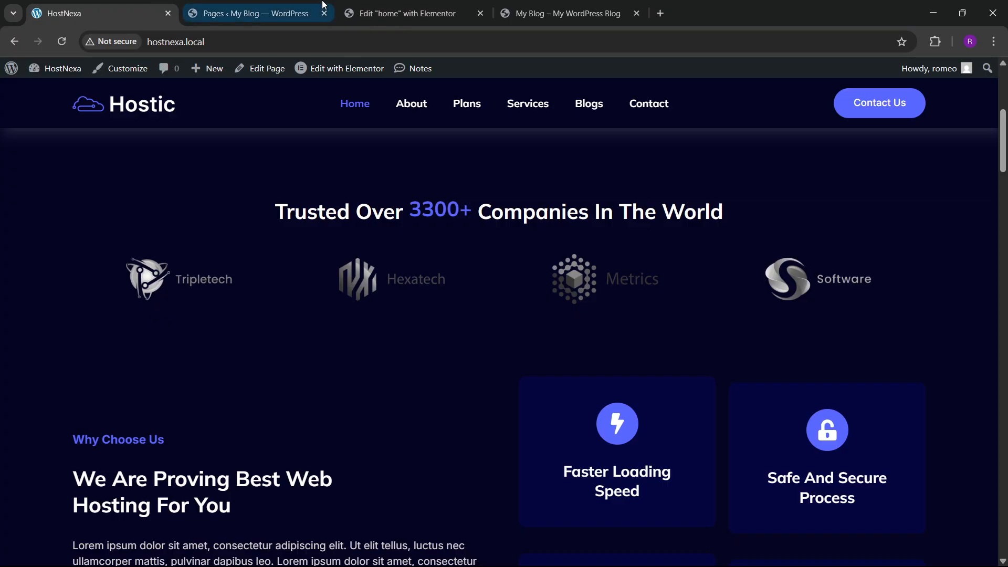
click(391, 11)
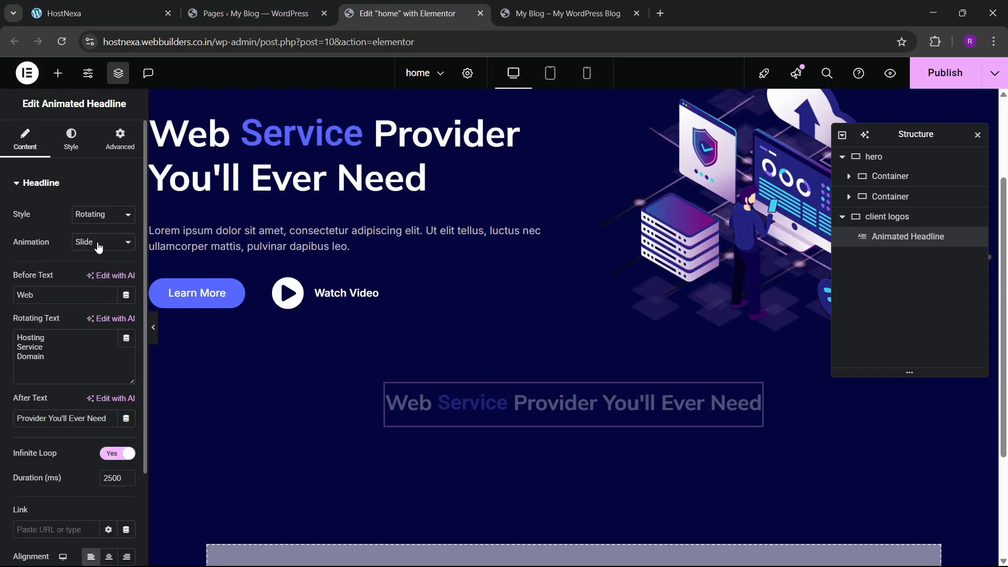
text(T)
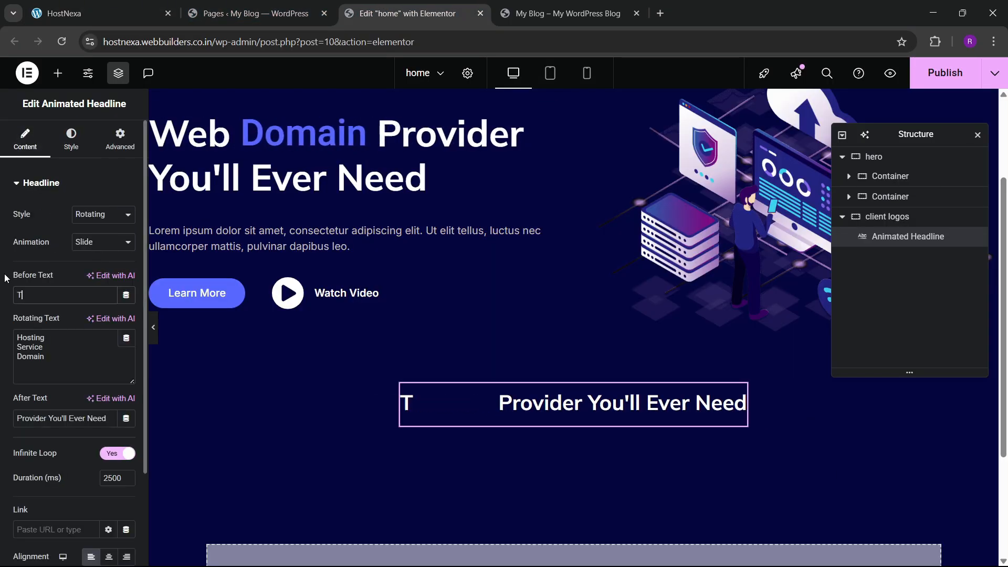
text(rusted Over )
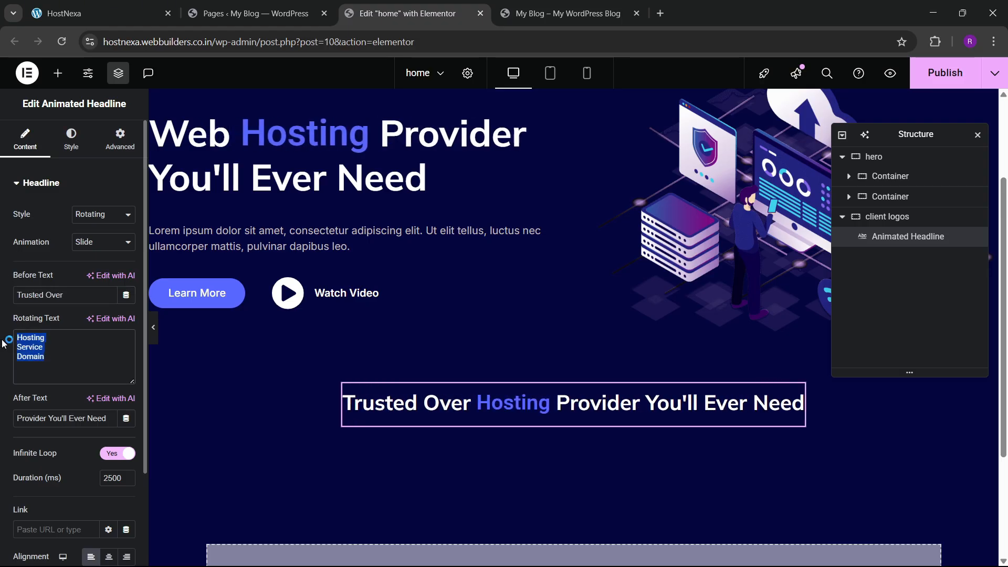
- Replace the headline's rotating text with "3300+" repeated on three lines
text(3300+)
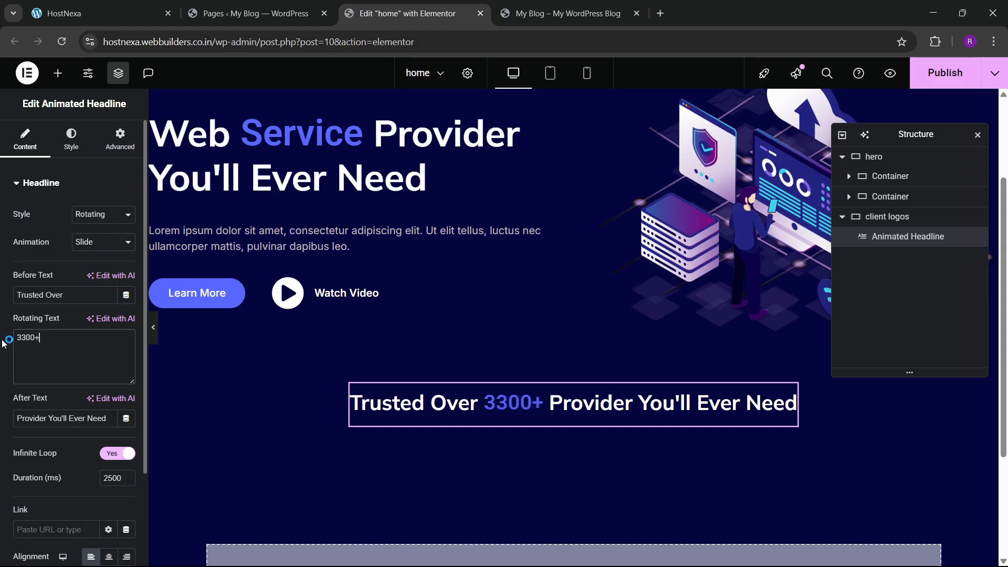
key(ctrl+a)
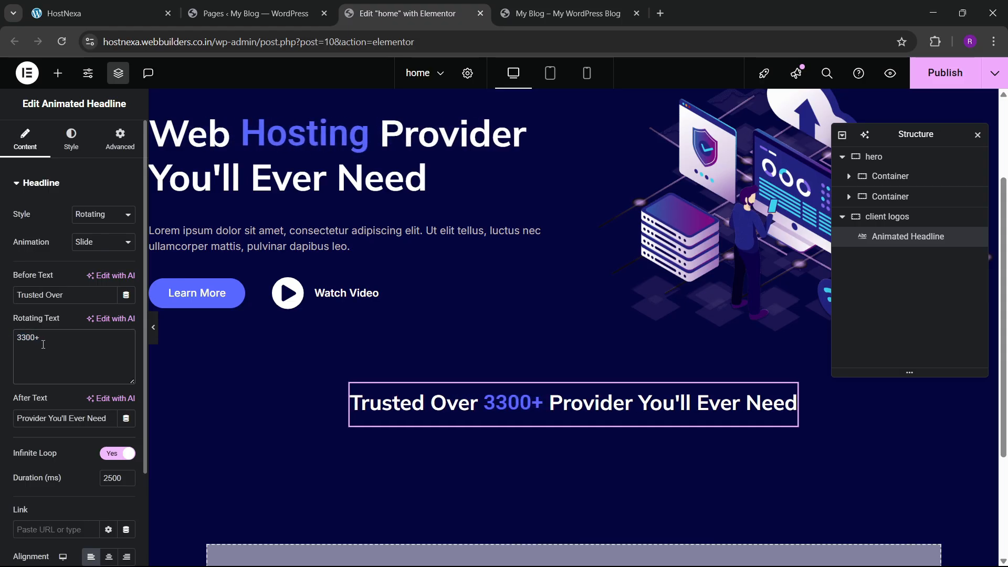
key(ctrl+v)
key(ctrl+z)
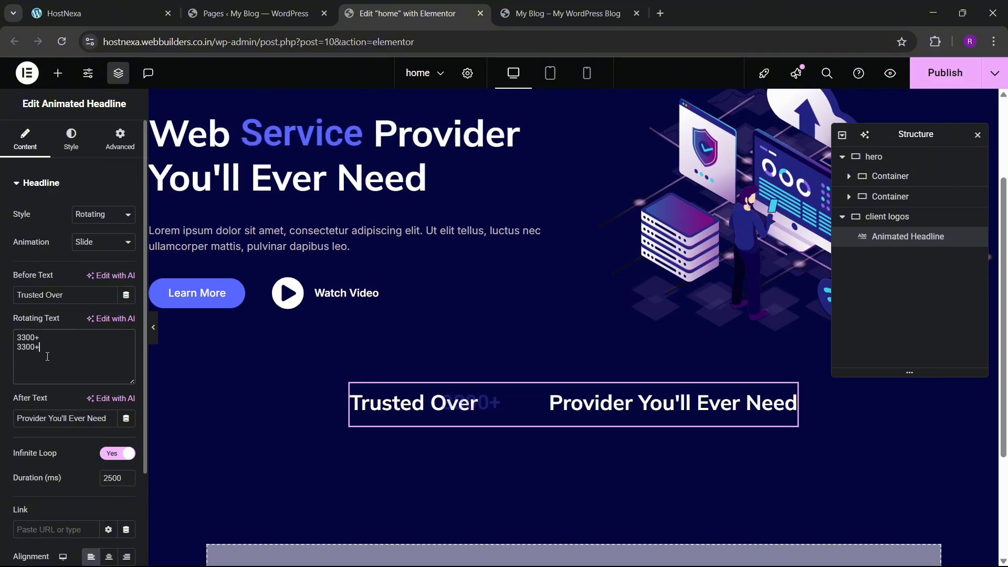
key(Return)
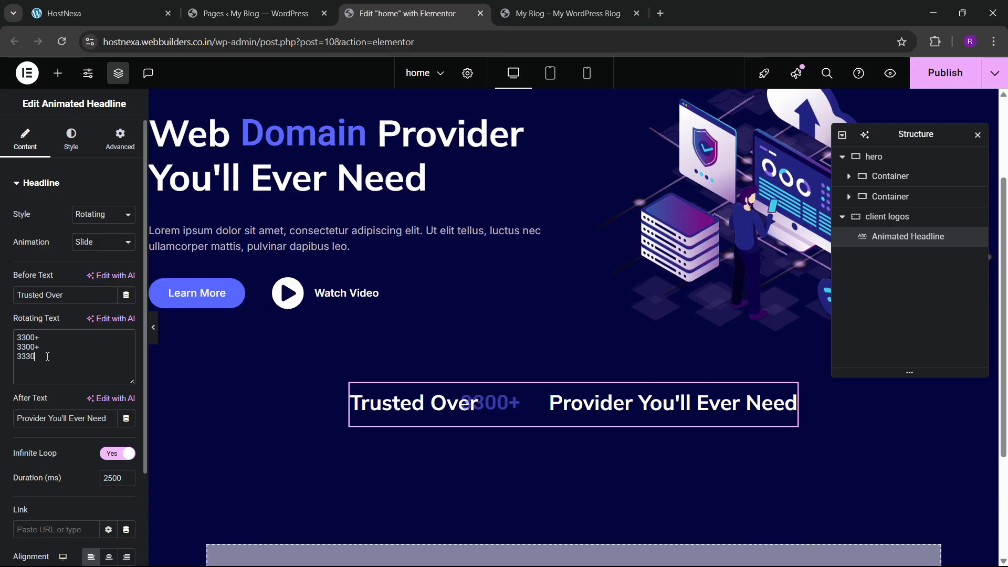
text(3330)
key(BackSpace)
key(BackSpace)
text(00+)
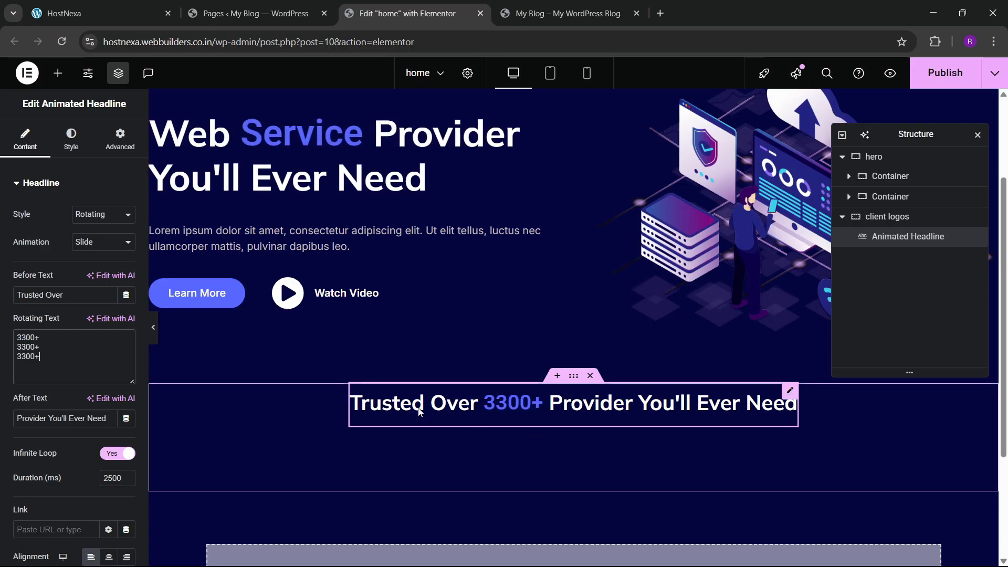
- Check the reference heading's ending and set the headline's after text to "Companies in the world"
click(124, 9)
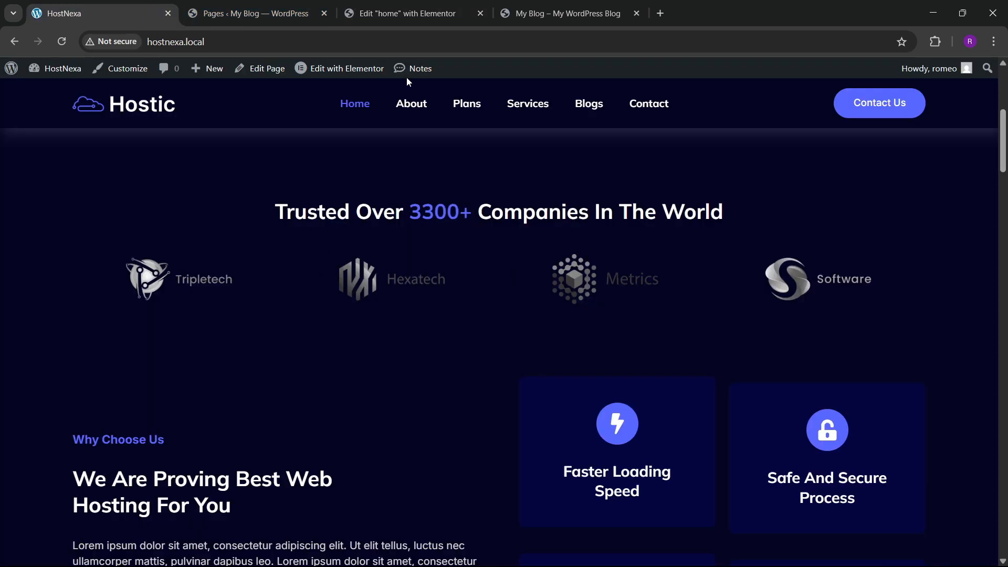
click(409, 13)
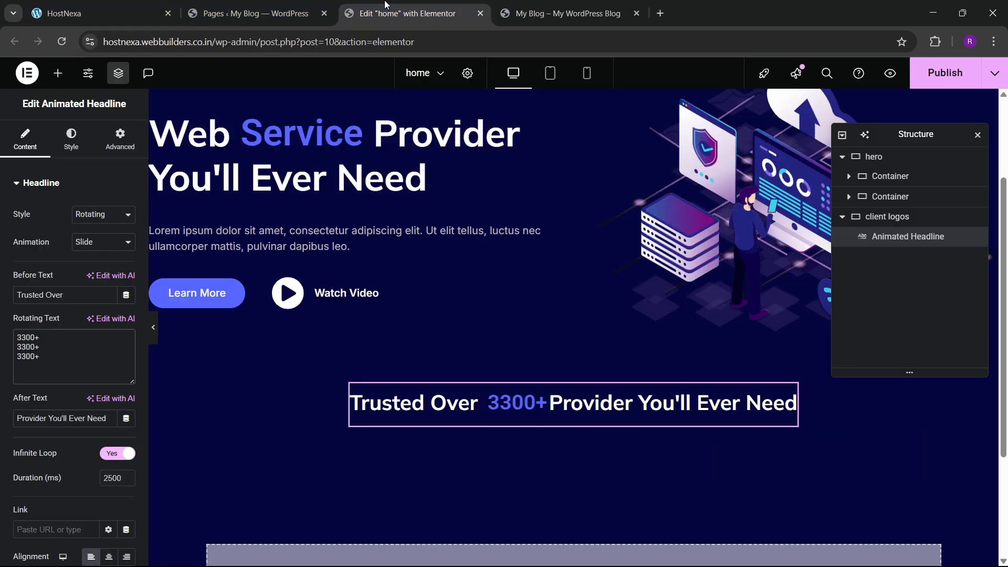
triple_click(61, 415)
key(BackSpace)
text(Co)
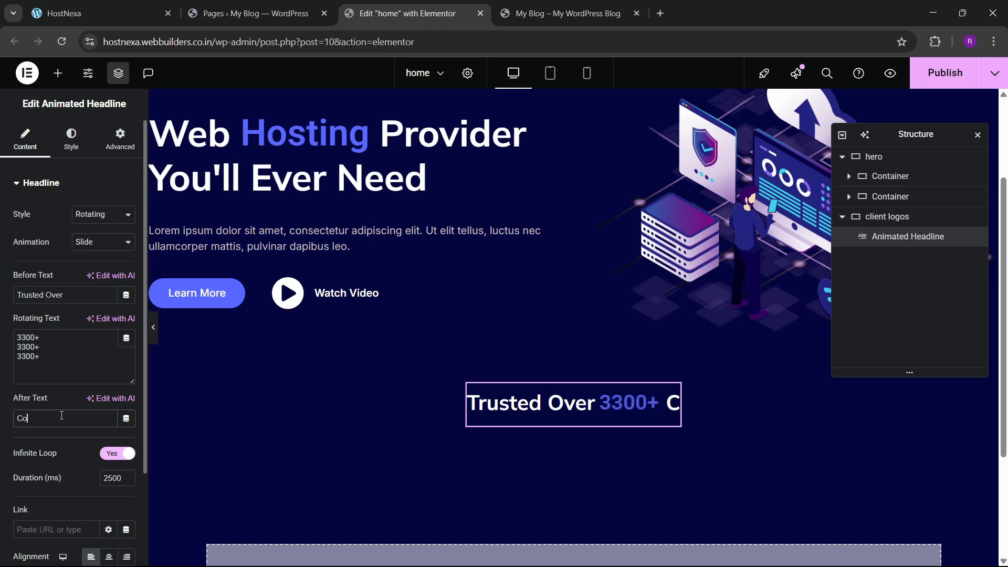
text(mpanies in the wol)
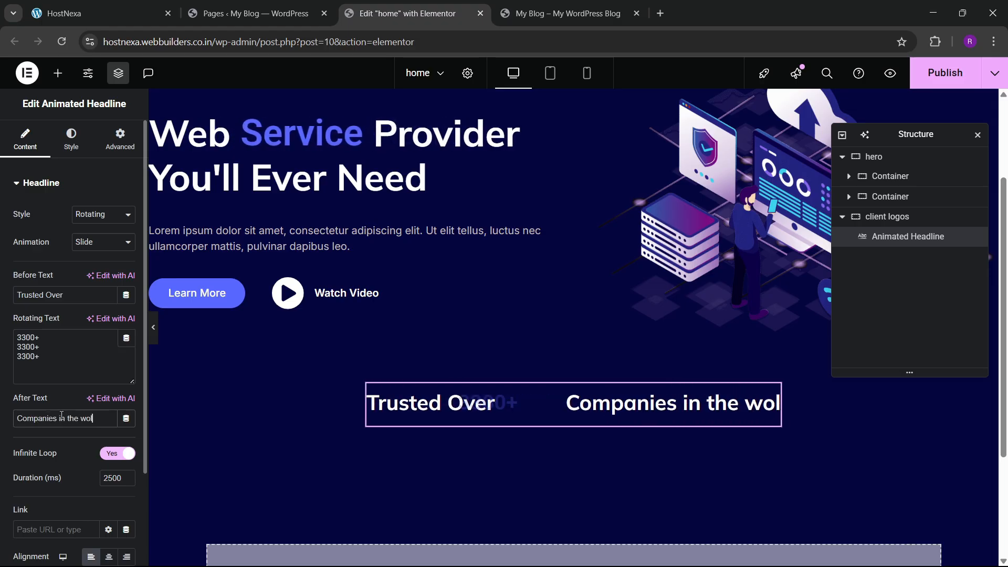
key(BackSpace)
text(rld)
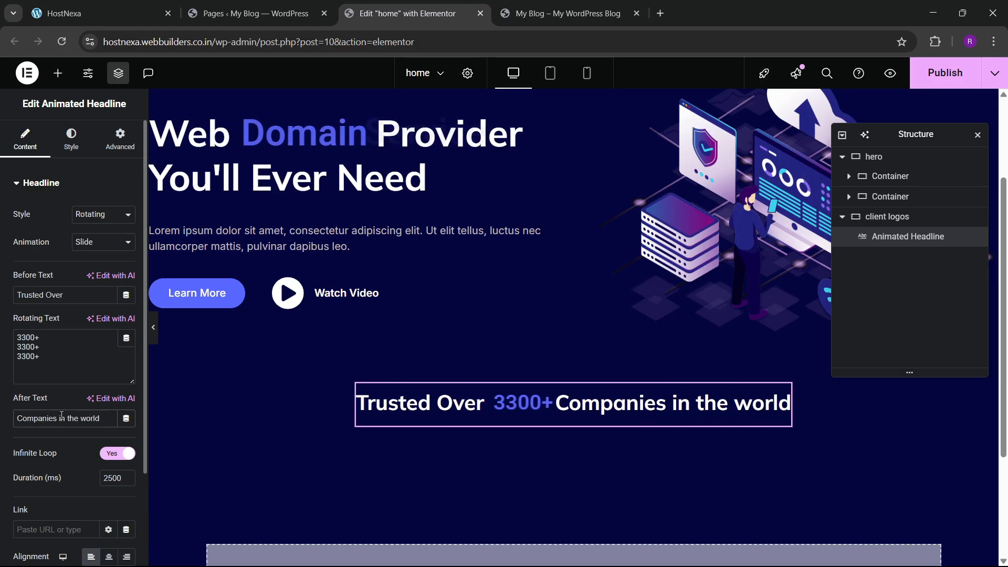
- Add a nested container below the headline in the client logos section and set its padding to 0 on all sides
scroll(418, 354, down, 3)
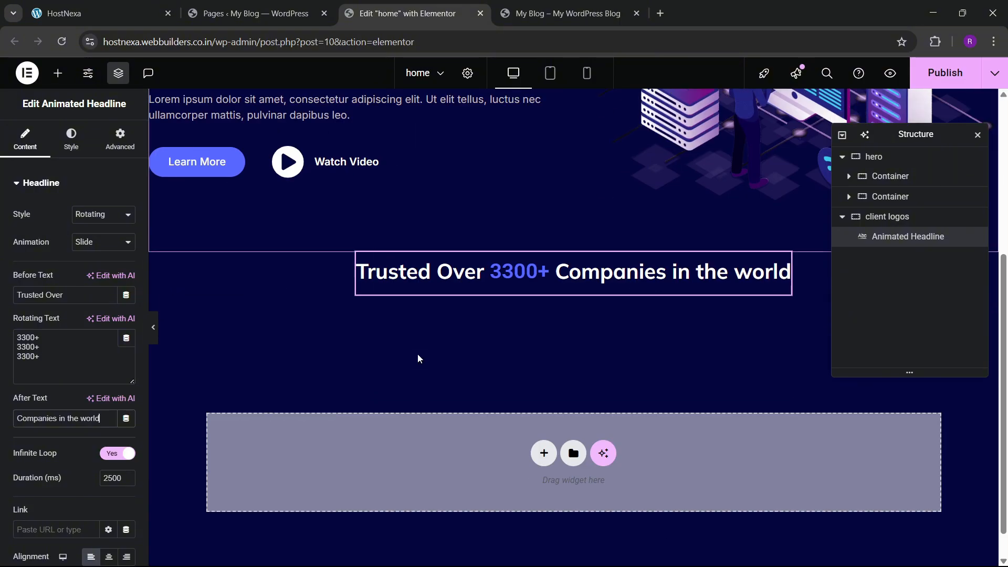
click(162, 5)
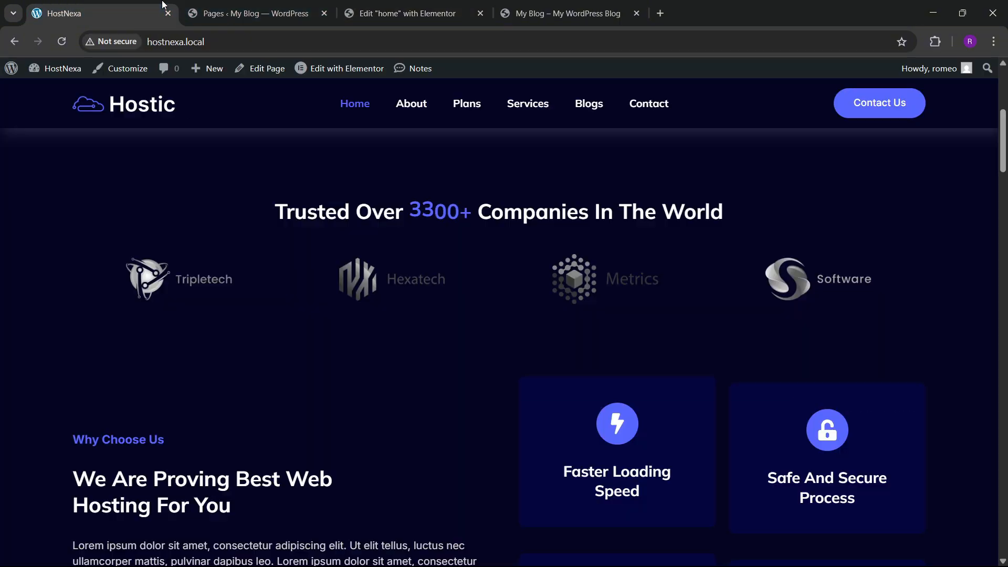
click(371, 4)
click(58, 73)
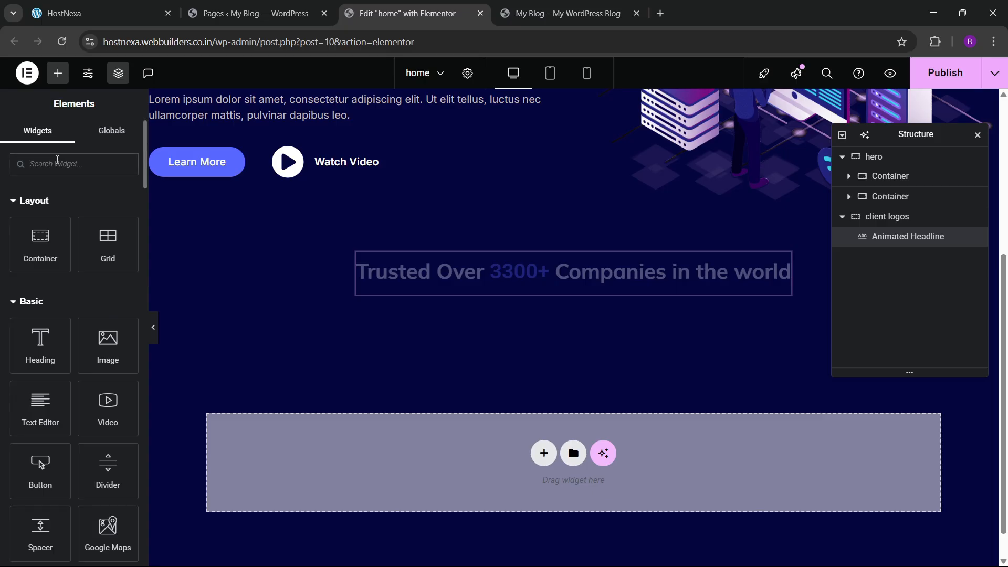
click(57, 160)
text(grid)
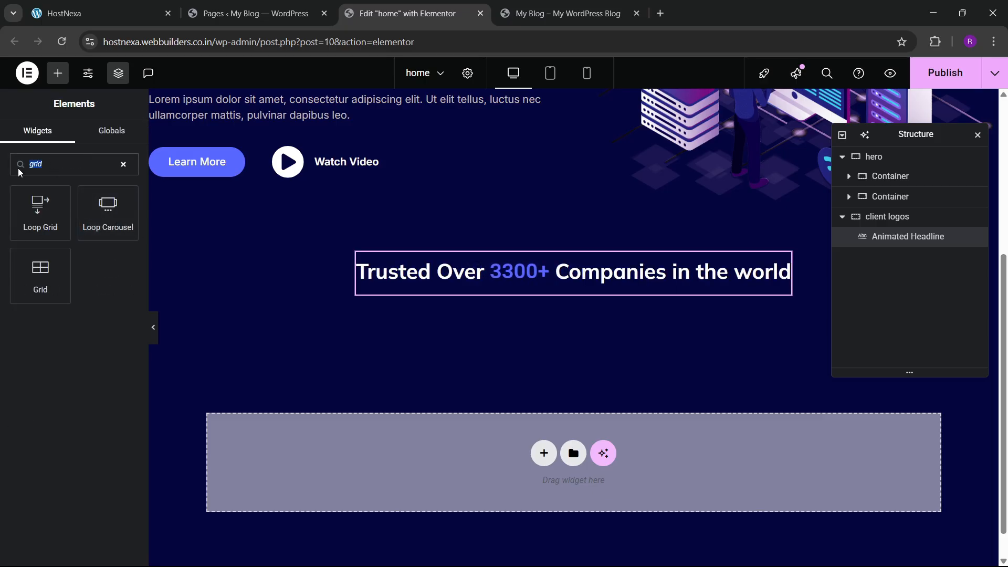
key(BackSpace)
text(con)
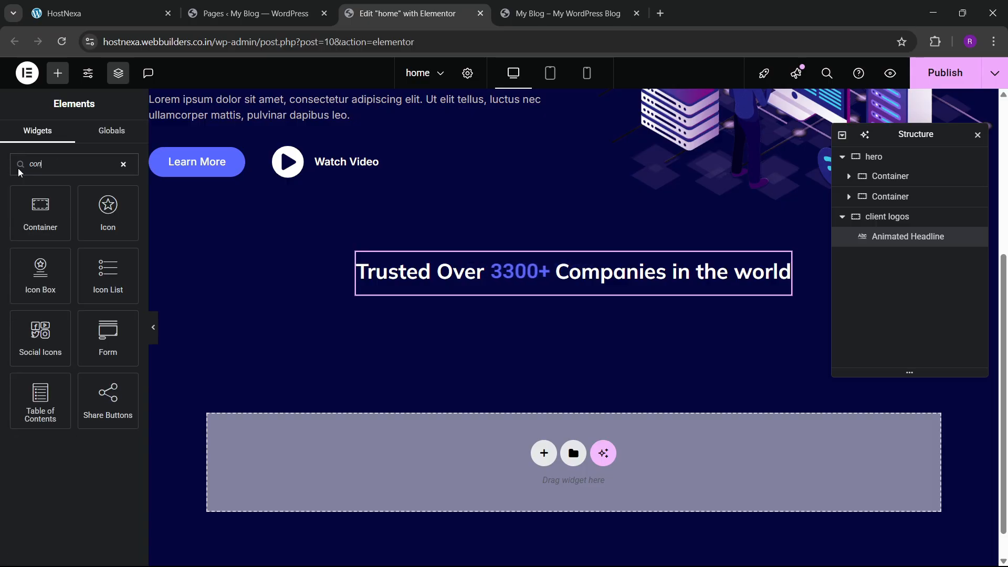
drag(39, 213, 456, 281)
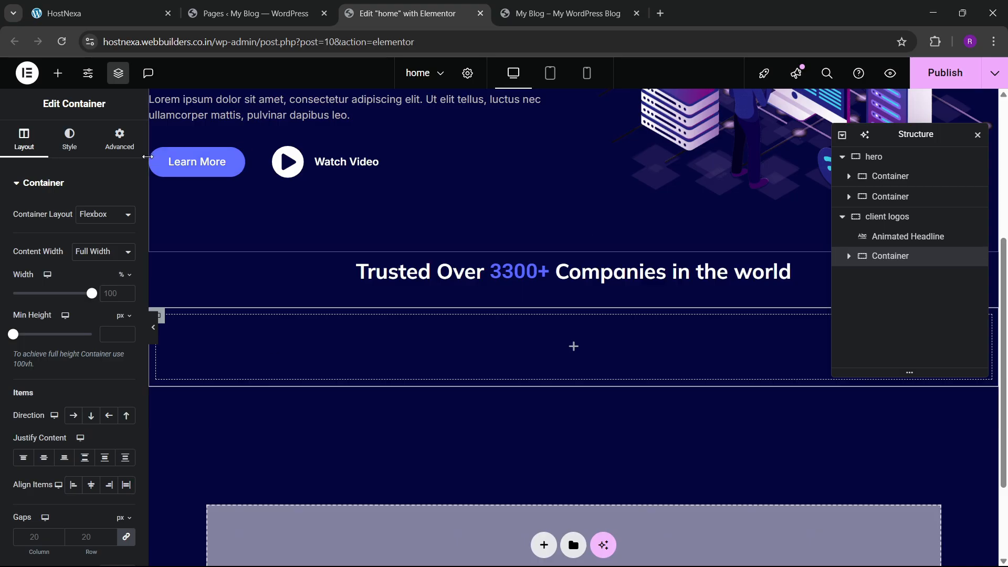
click(120, 137)
click(129, 282)
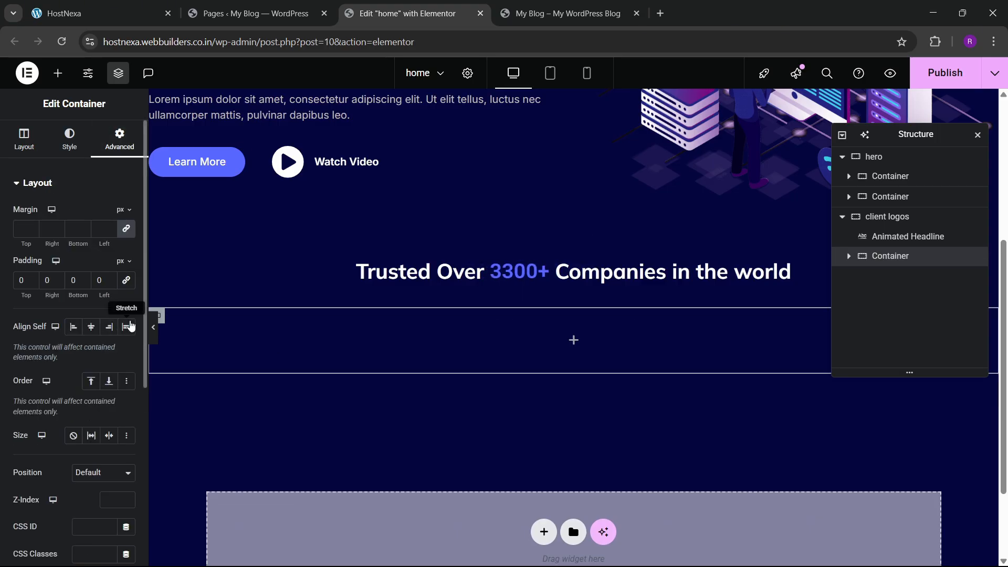
- Add an Image widget to the nested container and choose the Tripletech logo from the media library
click(55, 75)
drag(109, 344, 254, 353)
click(78, 247)
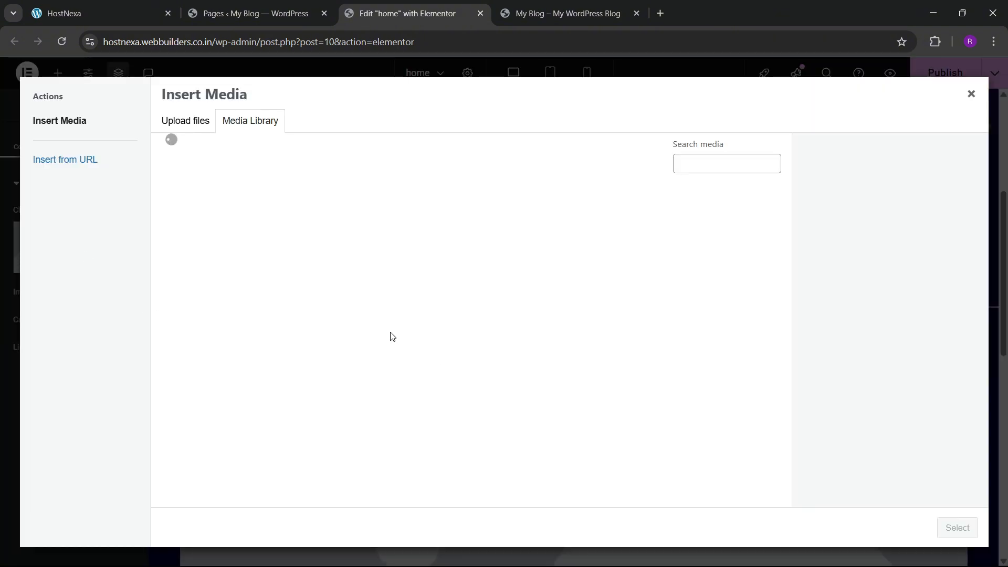
click(346, 235)
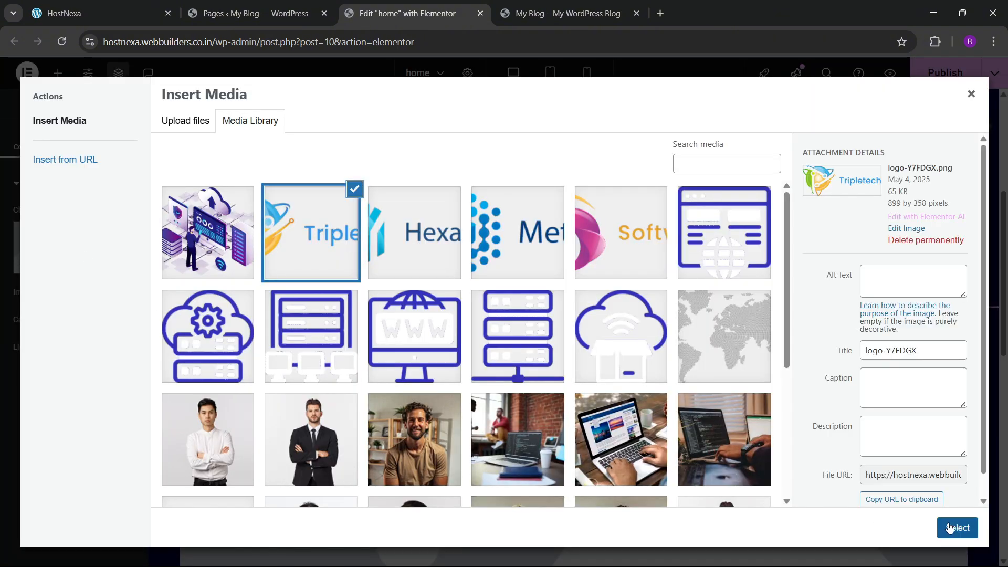
click(959, 528)
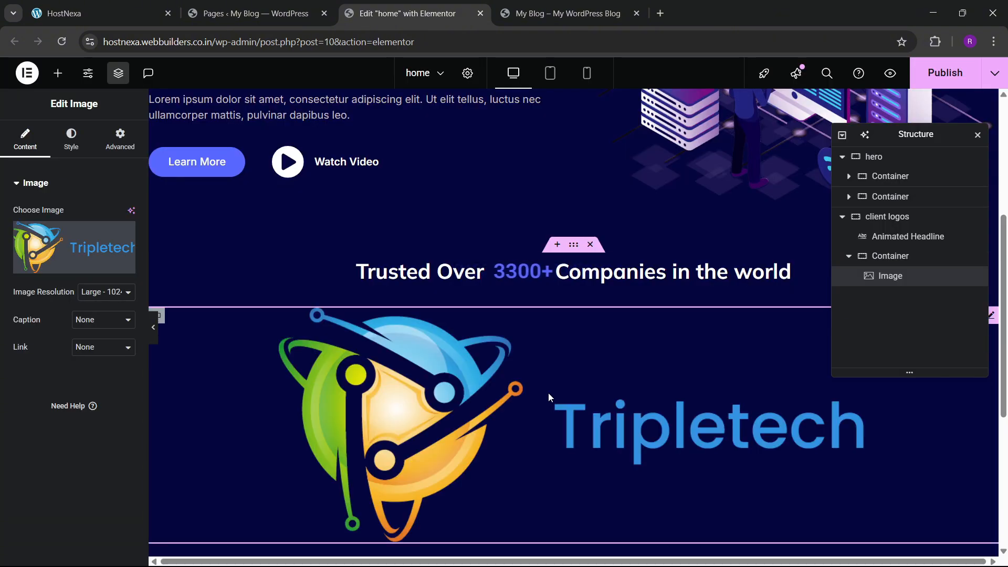
- Remove all saturation from the Tripletech logo in its normal state using the CSS filters
click(72, 153)
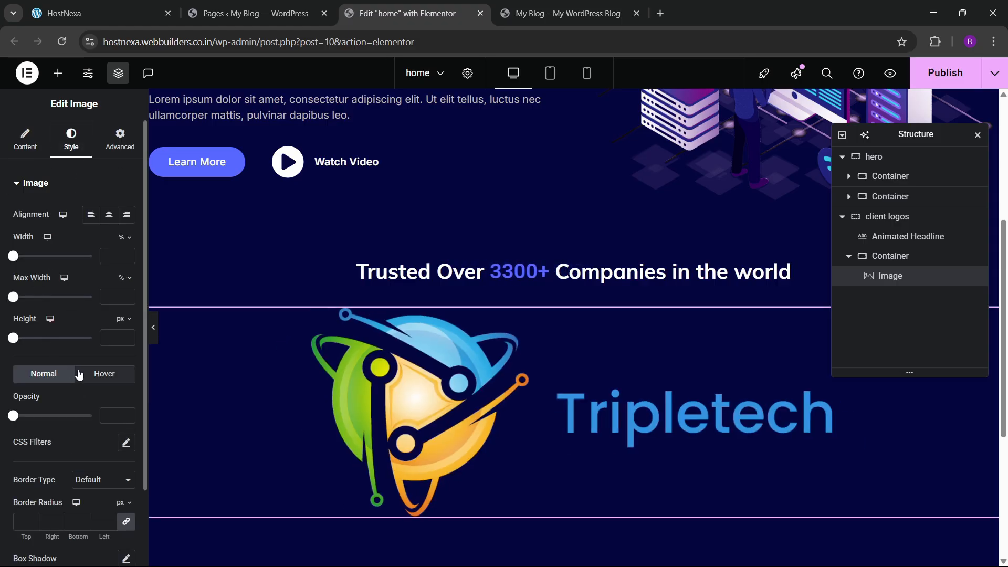
scroll(100, 401, down, 2)
click(126, 352)
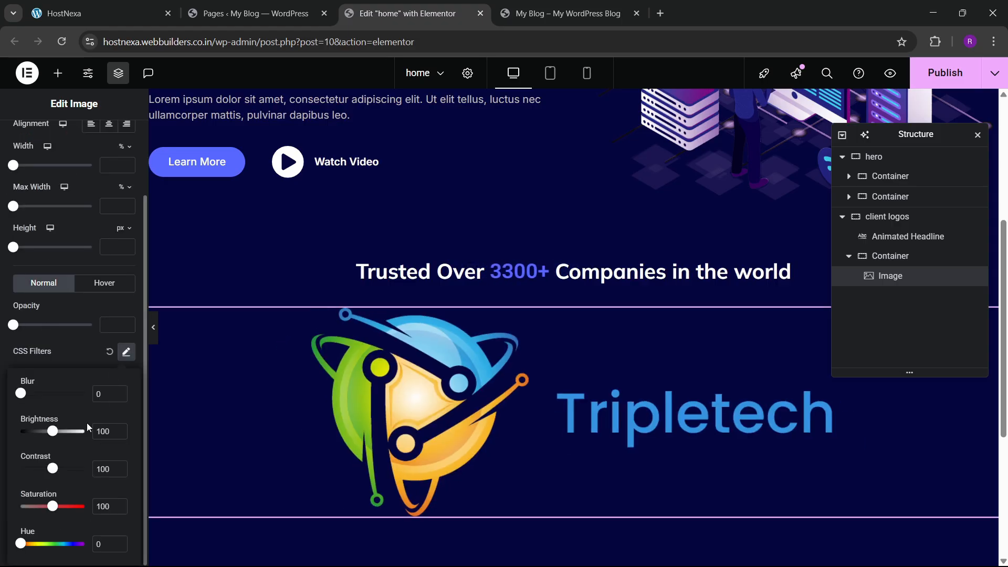
click(6, 512)
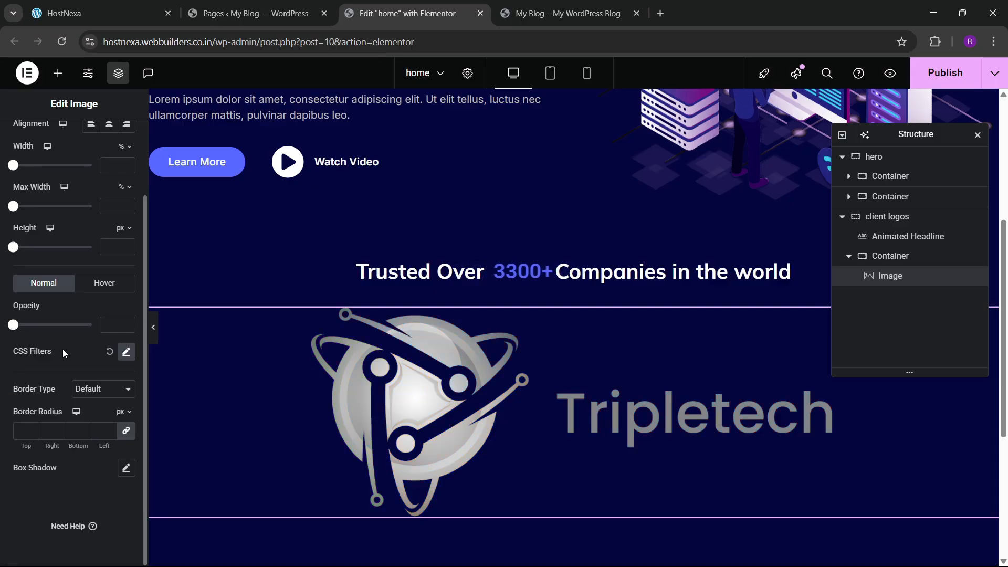
- Enable the Tripletech logo's hover CSS filters with saturation at 100 and set its hover animation to Bob
click(95, 283)
click(126, 352)
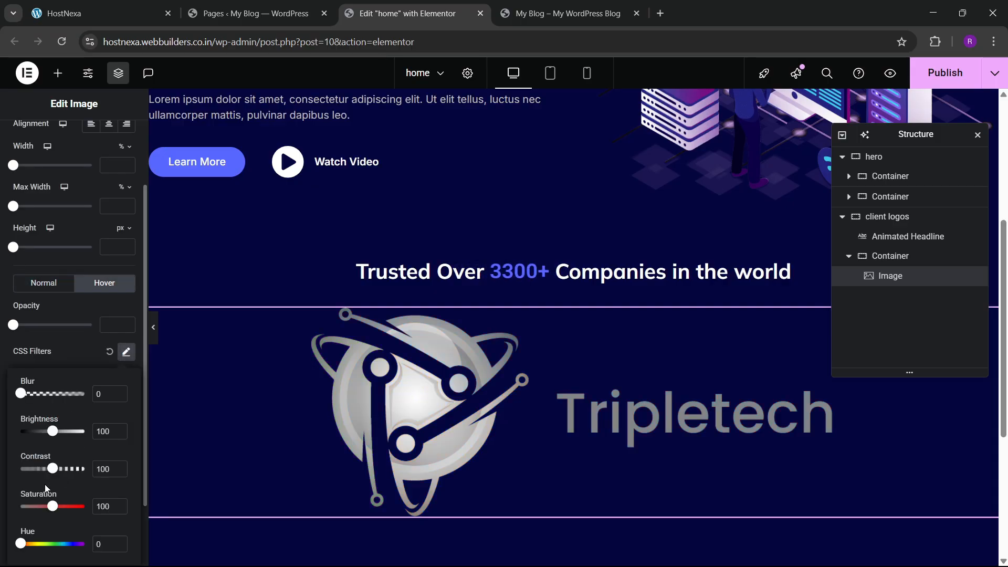
click(64, 357)
scroll(64, 357, down, 1)
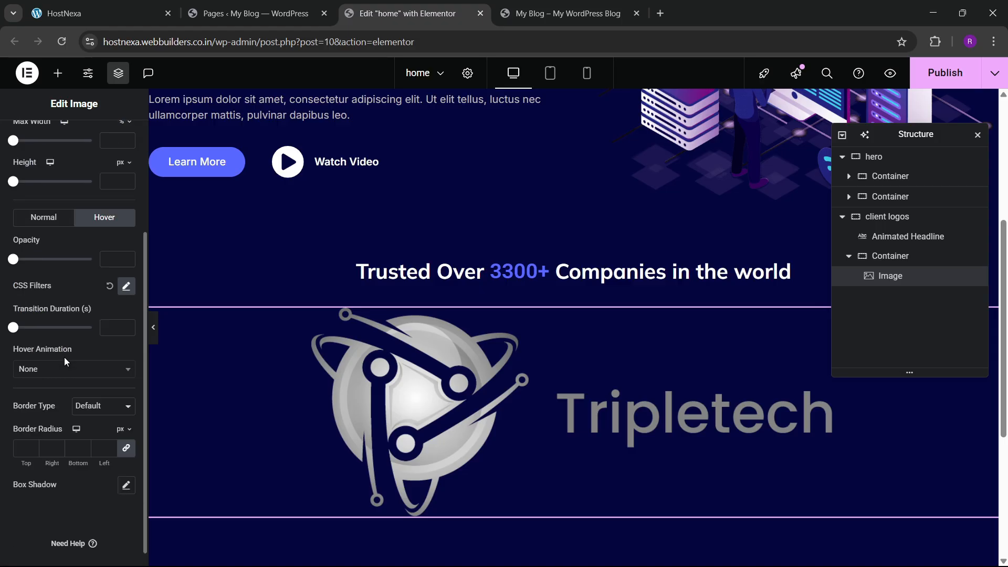
click(64, 369)
scroll(45, 450, down, 1)
scroll(41, 464, down, 1)
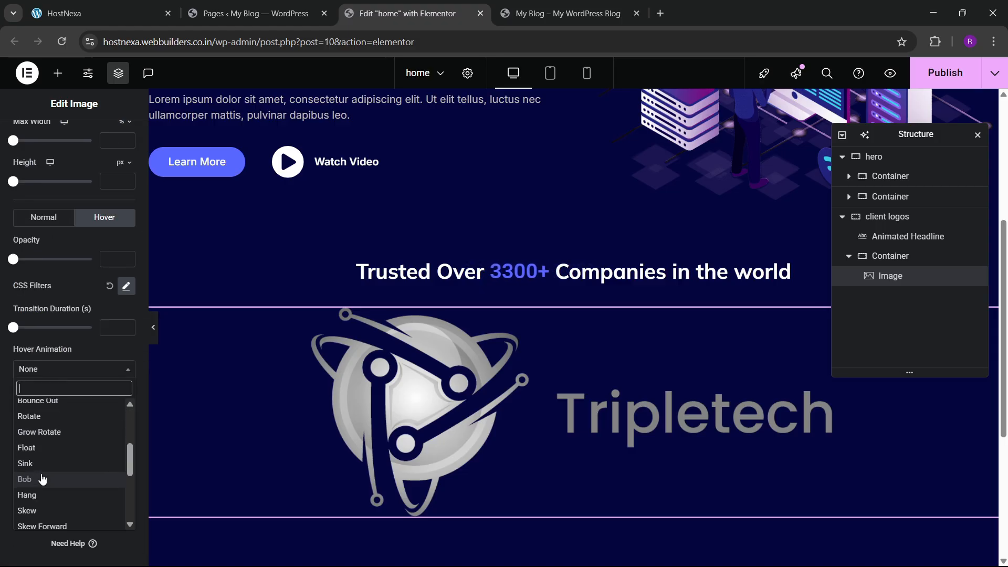
click(39, 478)
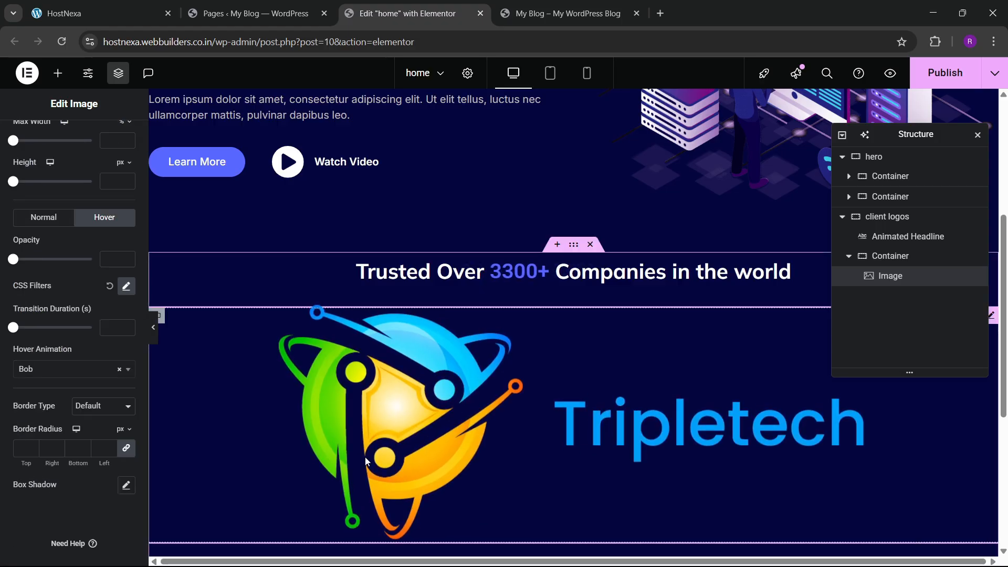
- Switch the Tripletech logo's layout width to Custom and set it to 12%
scroll(70, 187, up, 3)
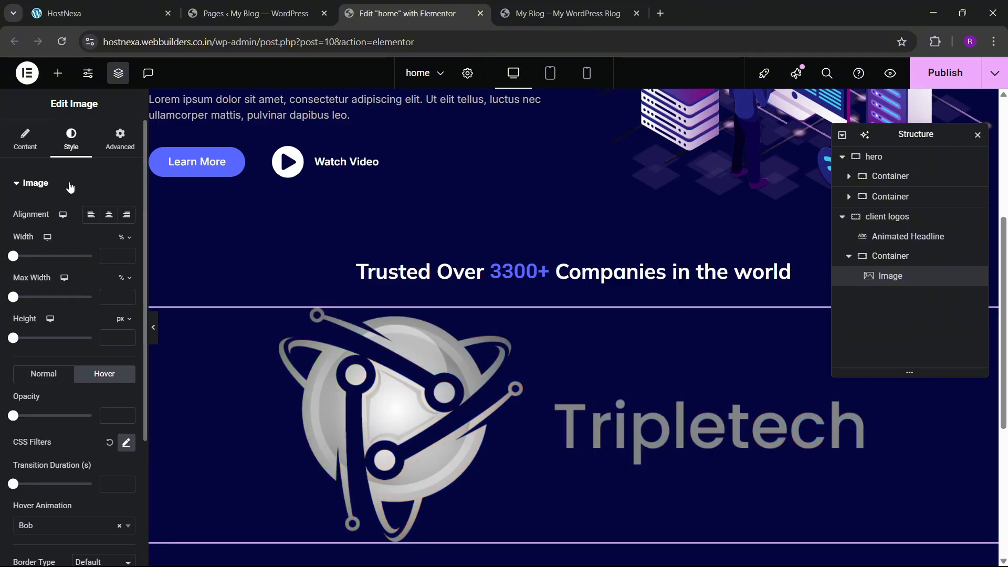
click(116, 148)
click(104, 317)
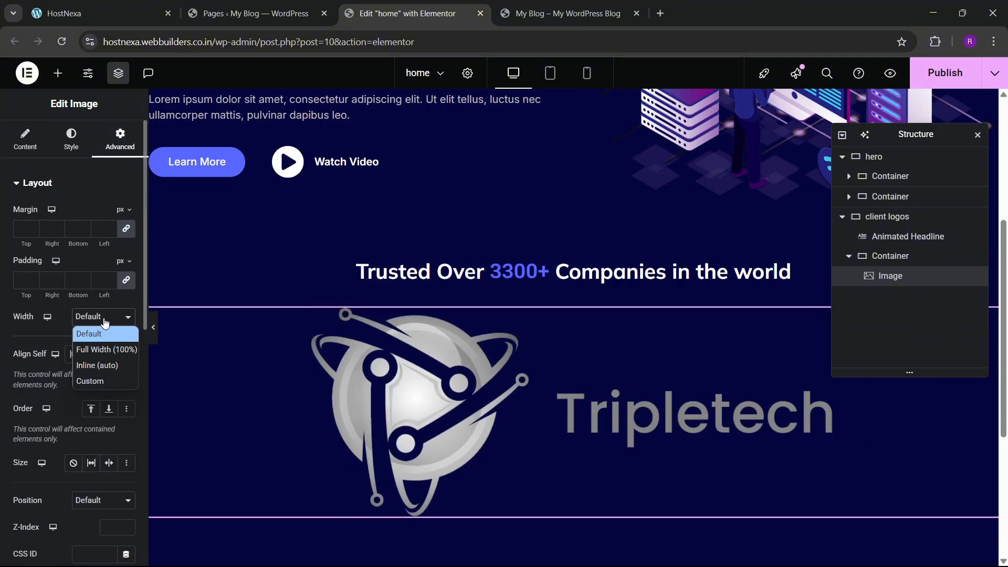
click(100, 380)
drag(15, 368, 21, 373)
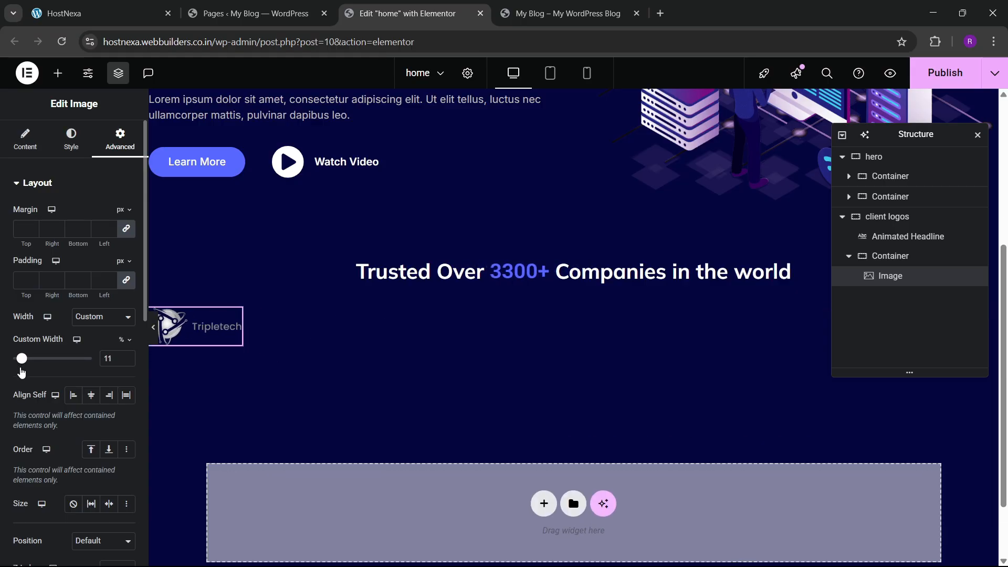
click(128, 357)
click(128, 356)
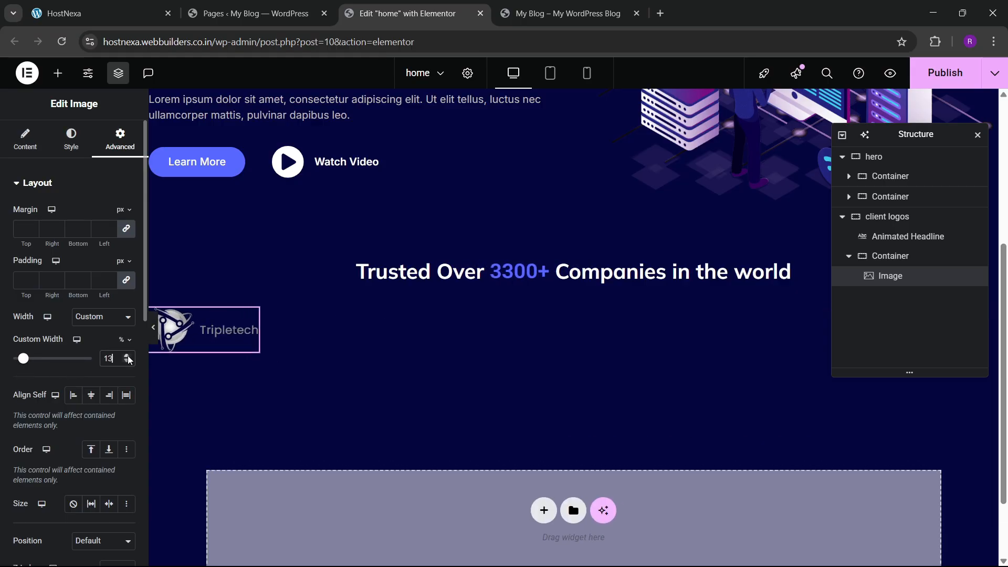
- Duplicate the Tripletech logo three times within the nested container
right_click(209, 327)
click(258, 297)
right_click(251, 374)
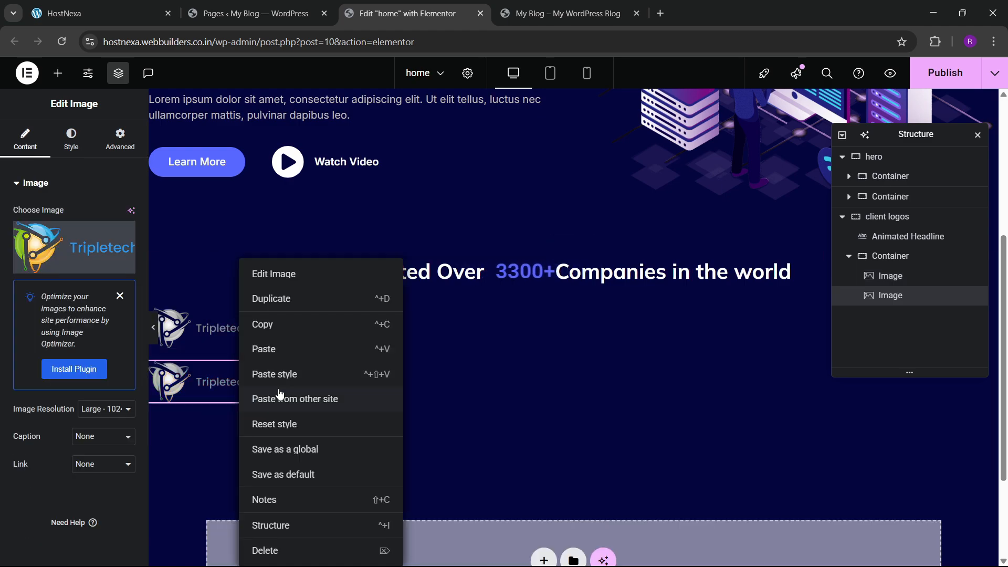
click(265, 297)
right_click(224, 436)
click(207, 437)
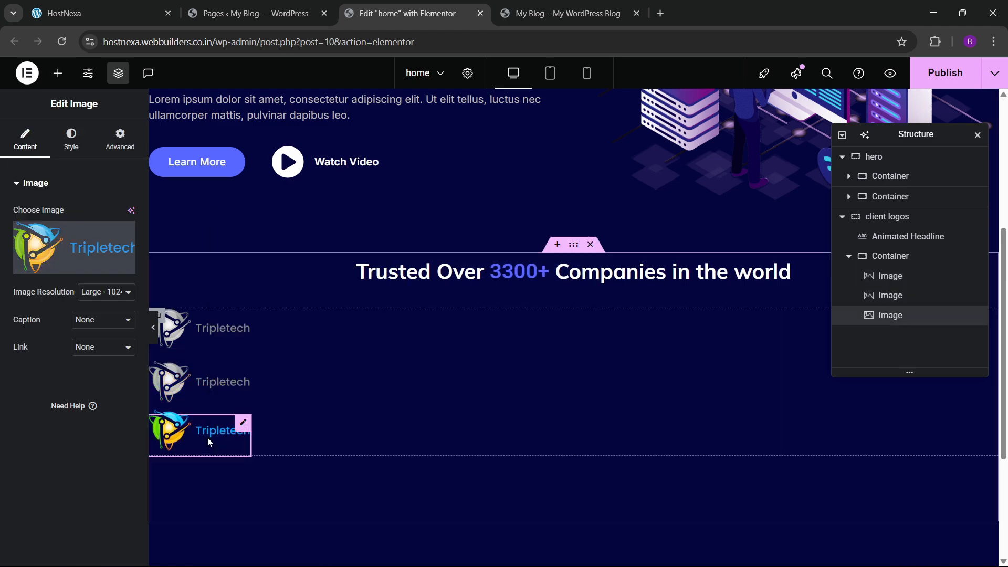
right_click(207, 437)
click(252, 299)
- Check the reference logo row, then arrange the nested container's logos in a row with space between them and centered item alignment
click(127, 2)
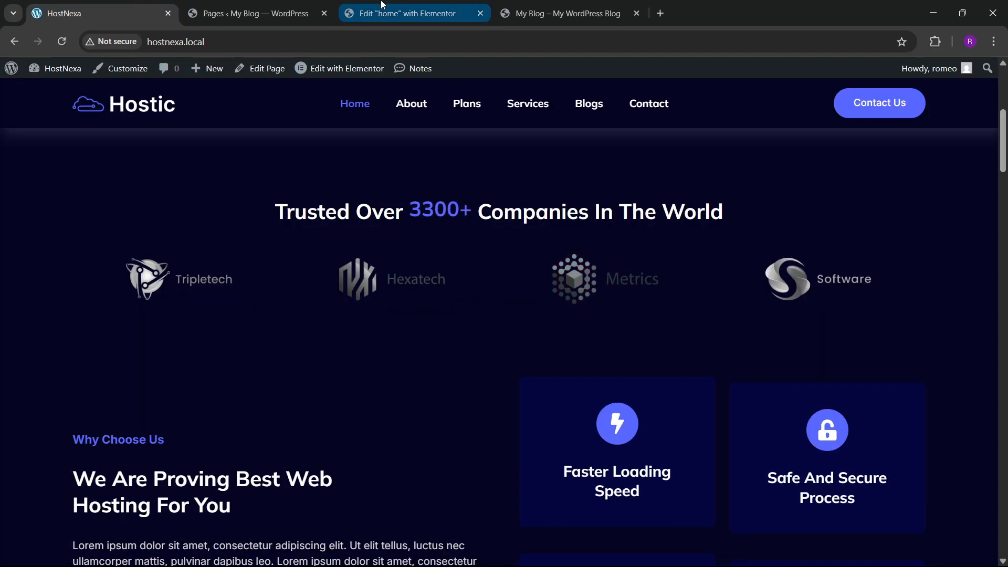
click(407, 13)
click(891, 256)
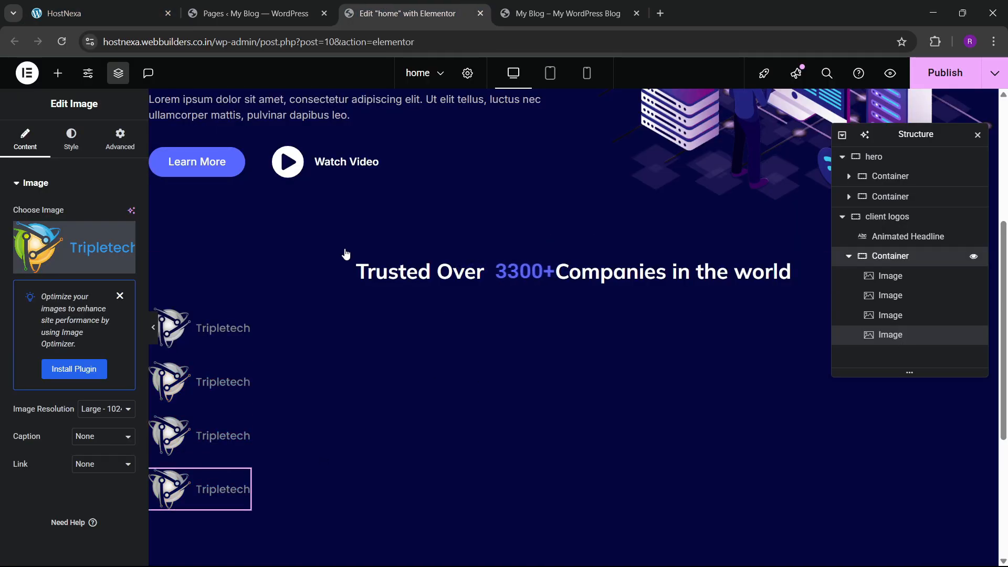
click(24, 139)
scroll(35, 344, down, 3)
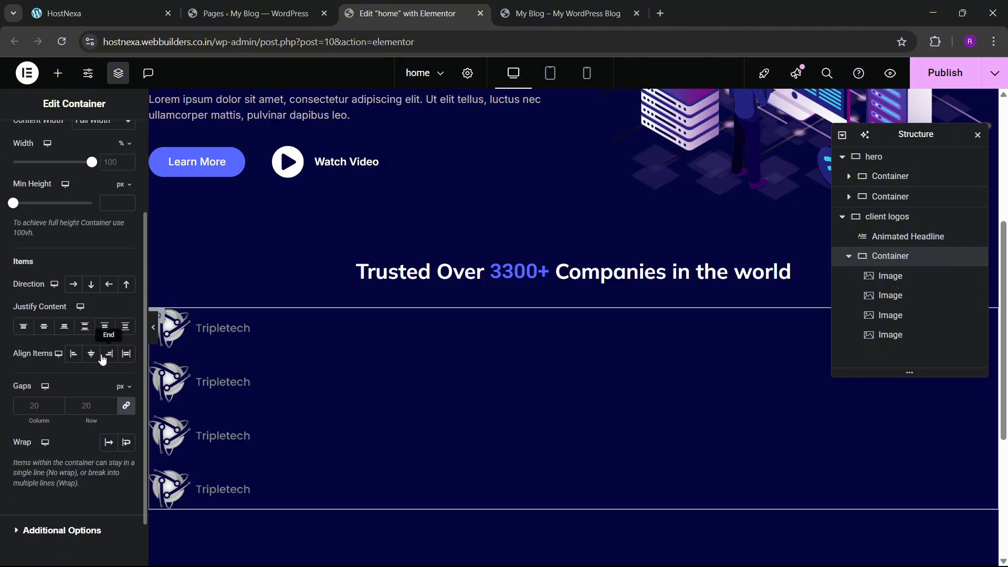
click(73, 284)
click(84, 326)
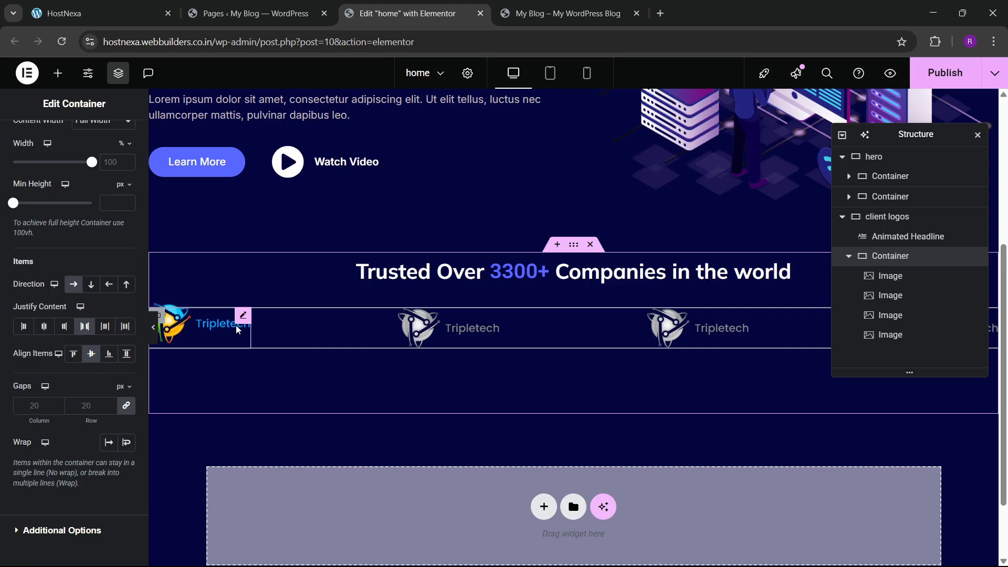
- Duplicate the second Tripletech logo to add a fifth logo to the row
click(249, 331)
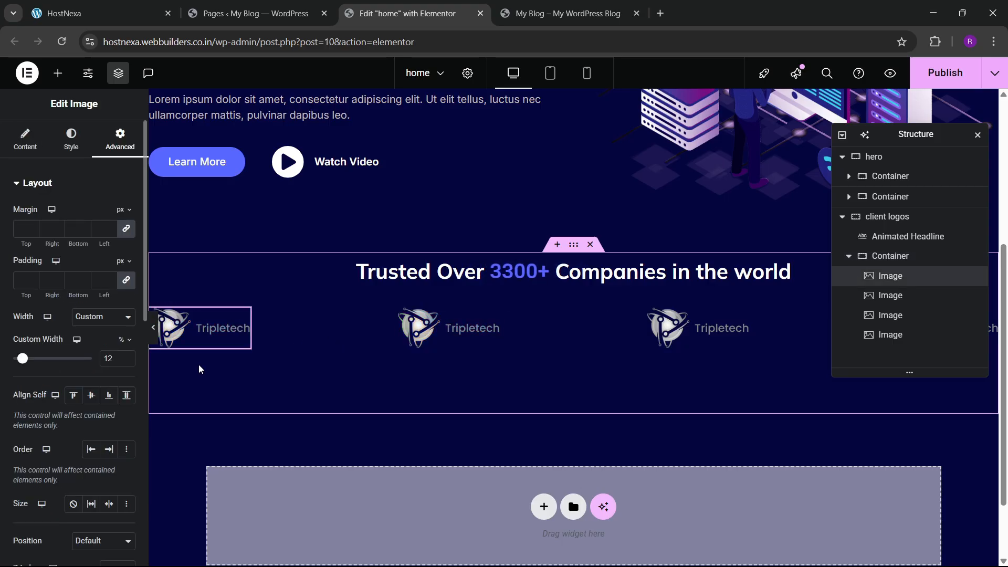
right_click(459, 330)
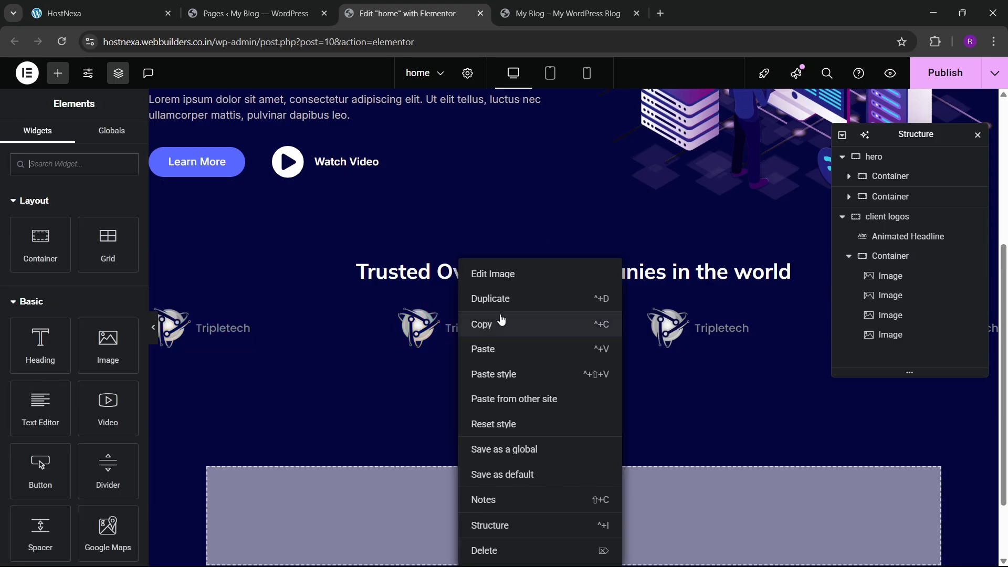
click(493, 297)
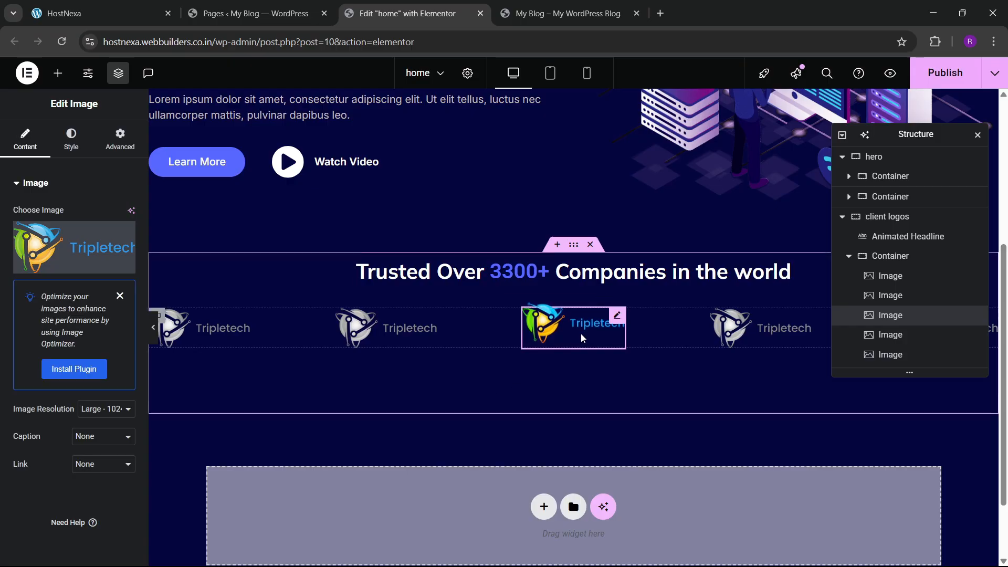
- Set the column and row gaps of the client logos section container to 40 px
click(844, 260)
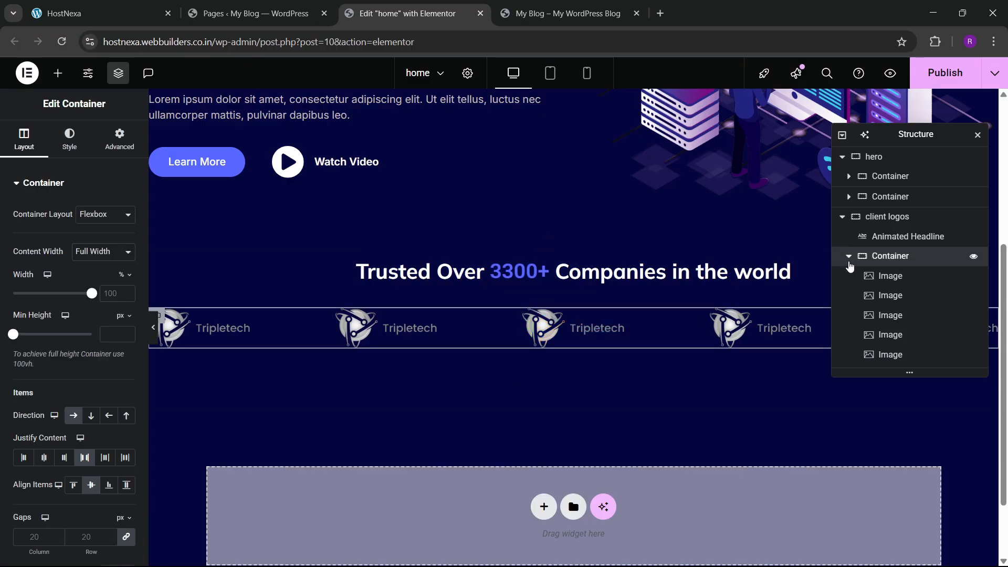
click(847, 257)
click(573, 246)
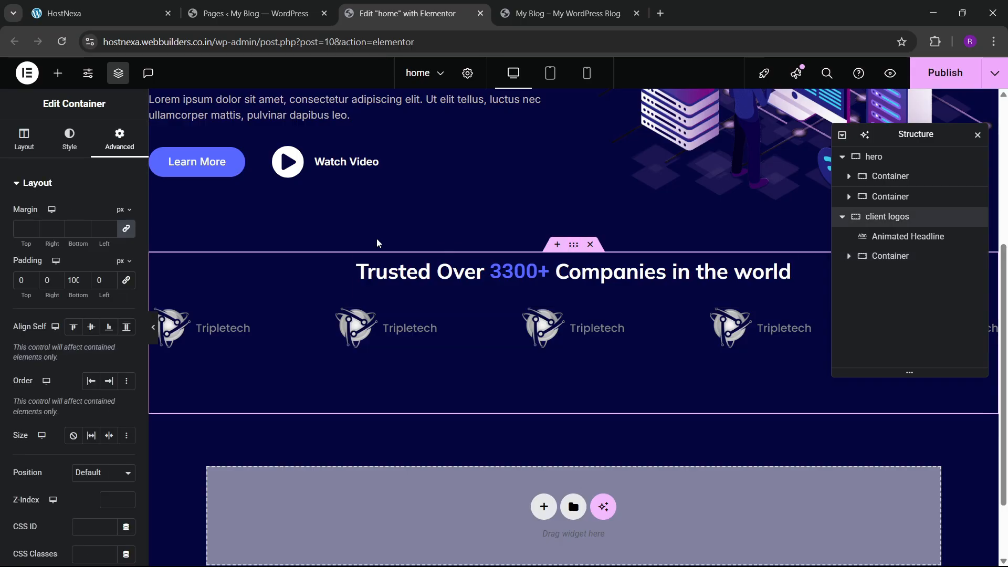
click(17, 133)
scroll(87, 328, down, 4)
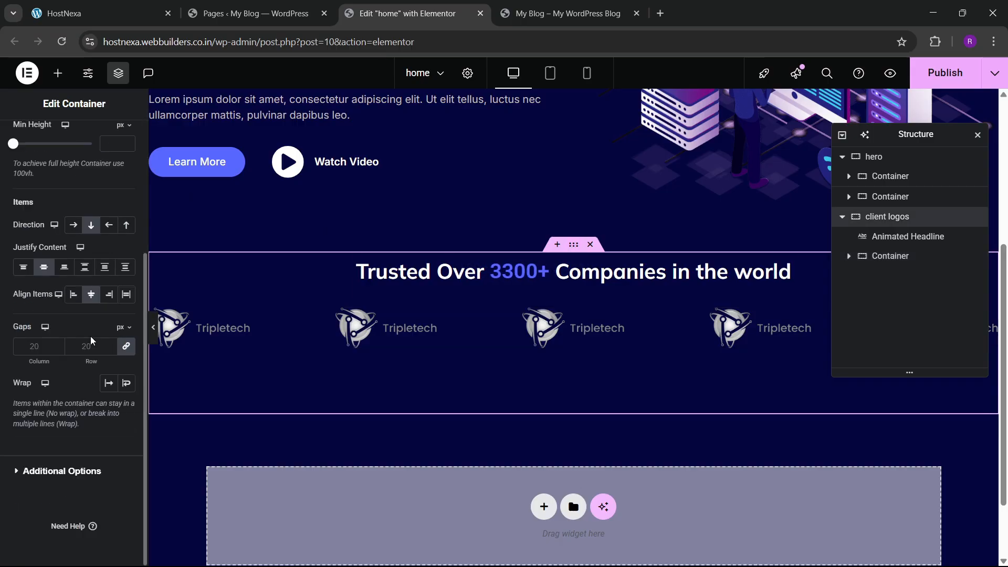
click(95, 346)
text(40)
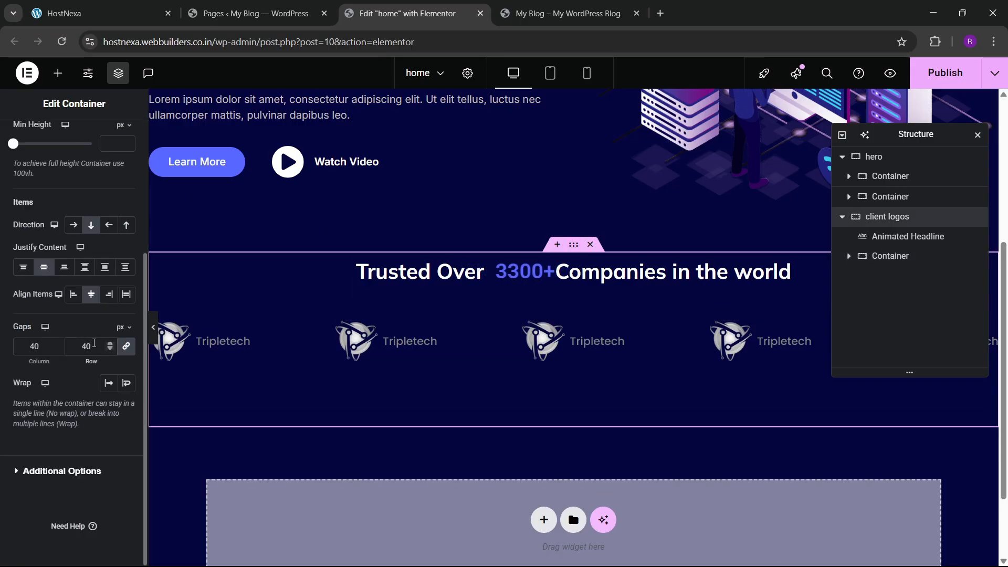
- Replace the second logo in the row with the Hexatech logo from the media library
click(212, 346)
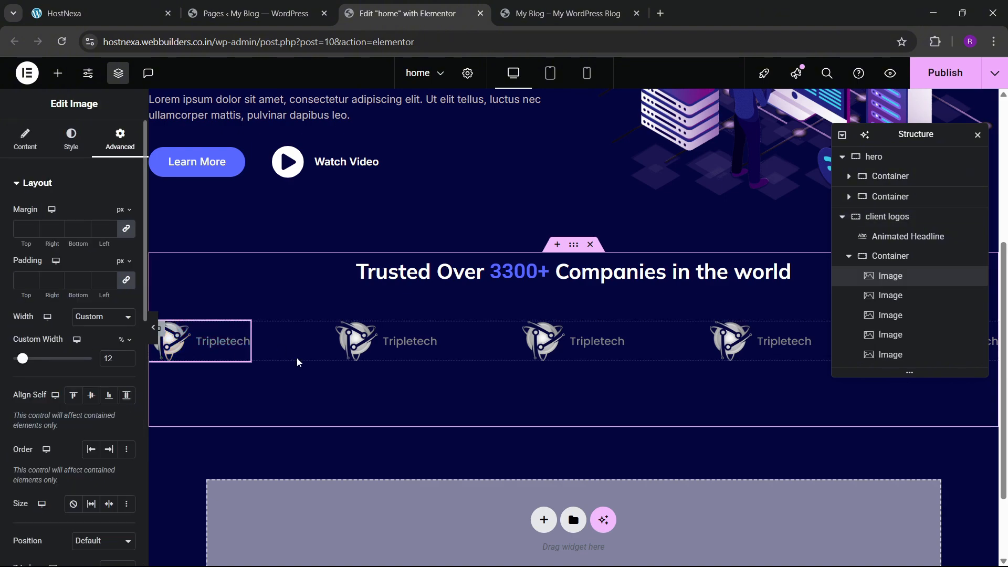
click(381, 342)
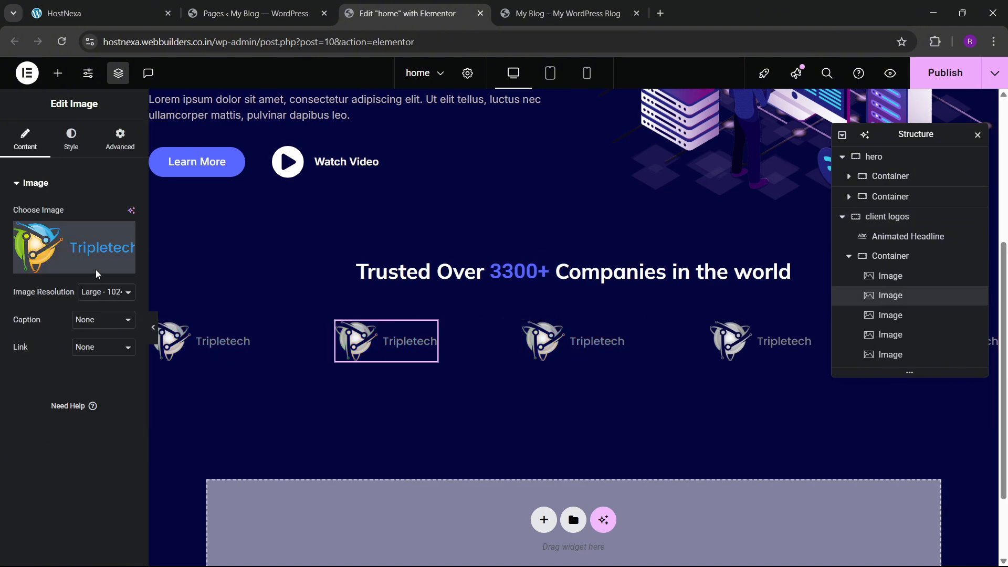
click(105, 265)
click(415, 232)
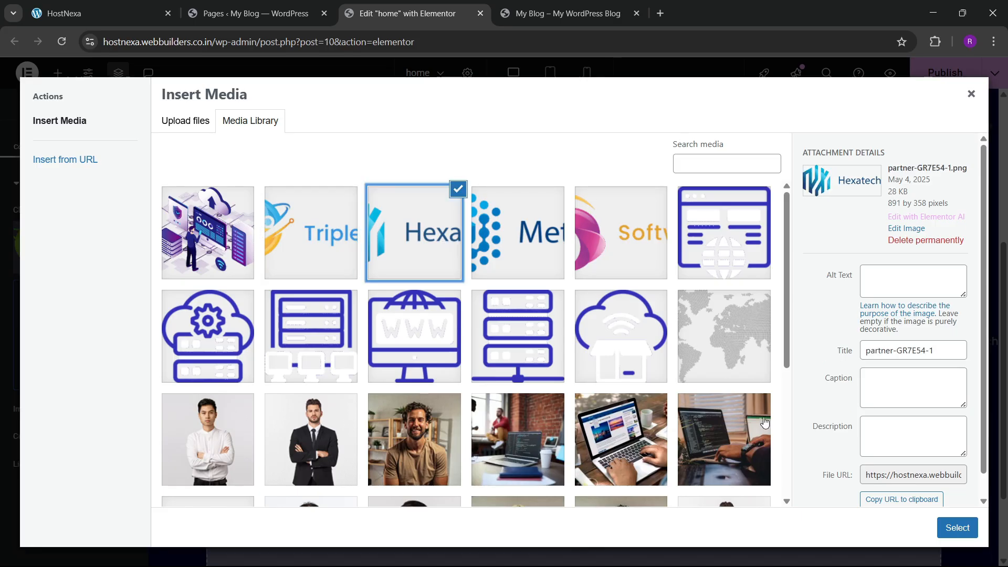
click(957, 527)
- Select the third logo in the client logos row for editing
click(562, 341)
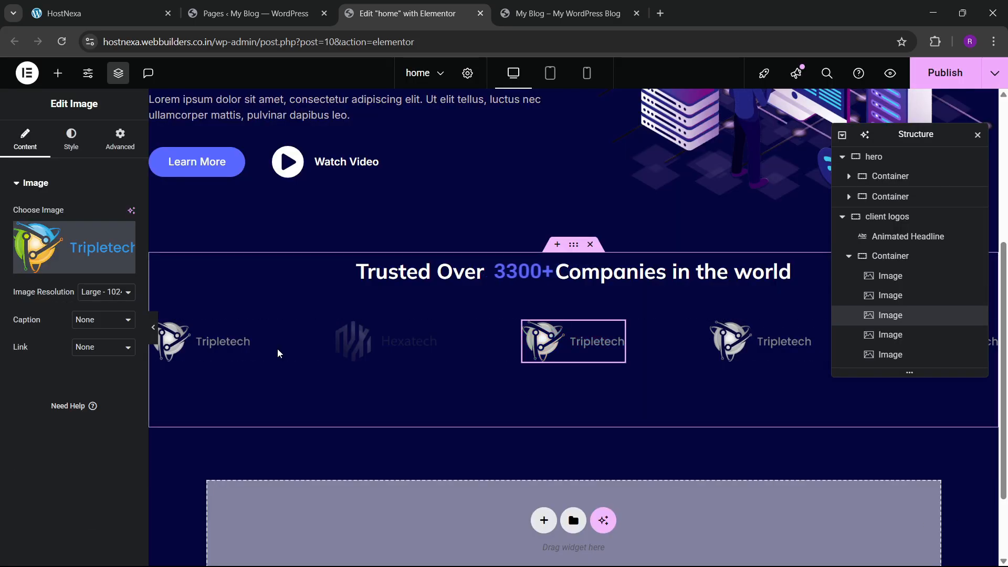
- Replace the third client logo with the Metrics logo from the media library
click(90, 240)
click(530, 260)
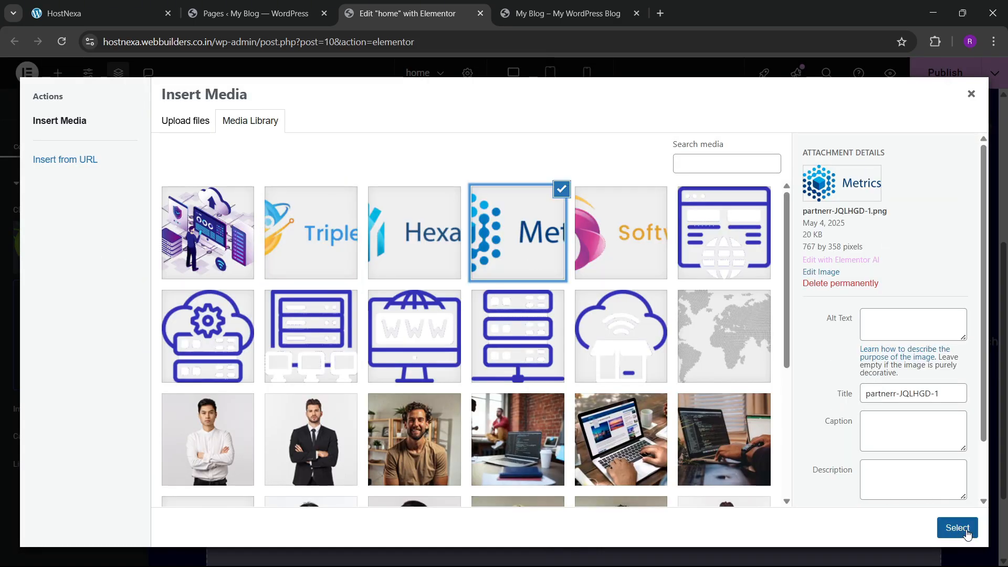
click(968, 533)
- Replace the fourth client logo with the Software logo from the media library
click(756, 348)
click(55, 271)
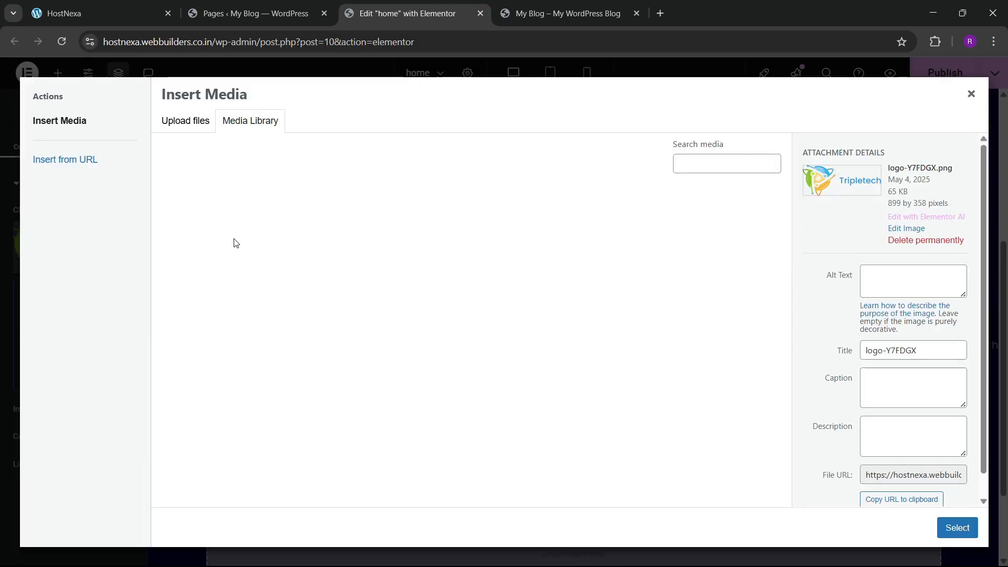
click(653, 270)
click(957, 526)
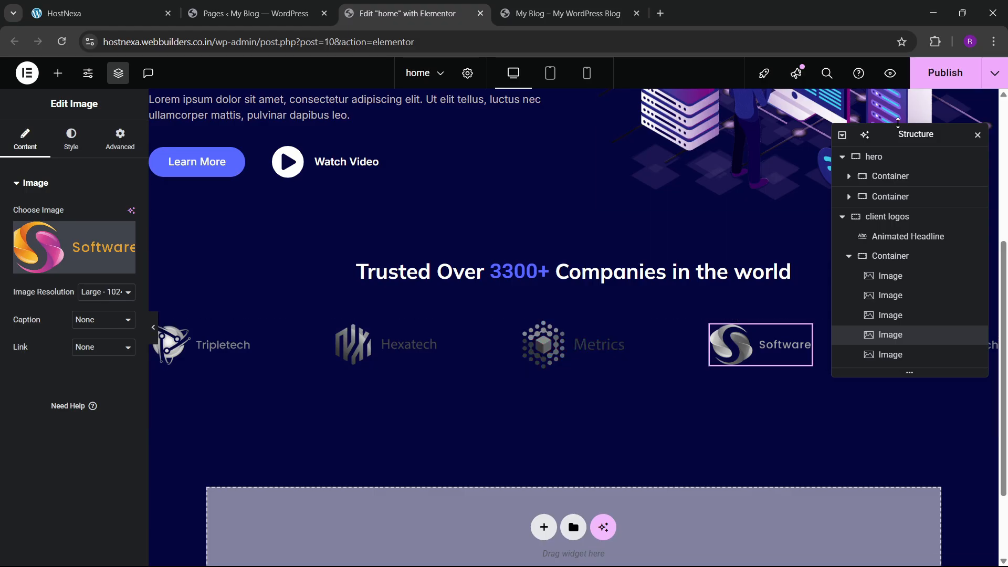
- Publish the home page and reload the live site to check the client logos section
click(949, 76)
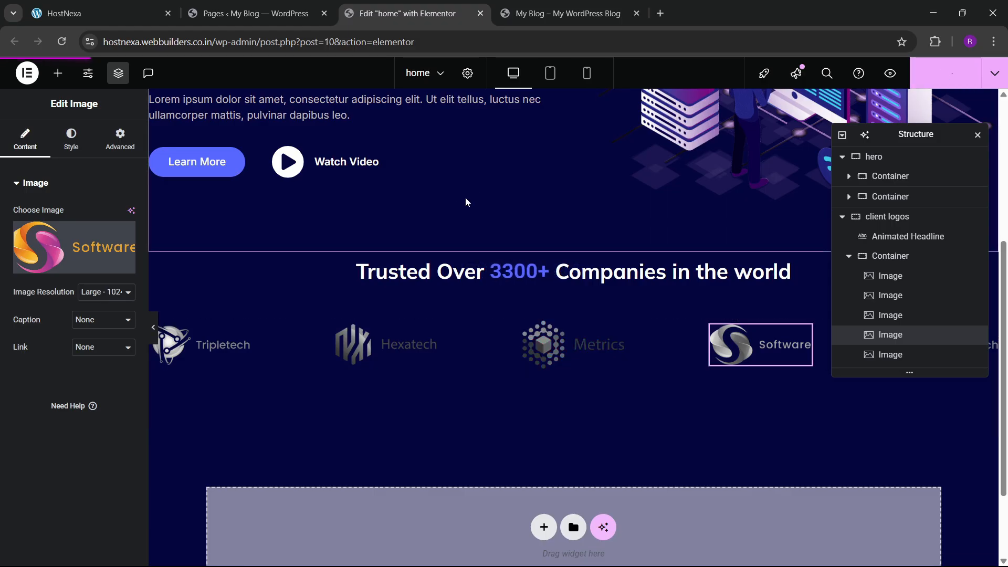
click(565, 13)
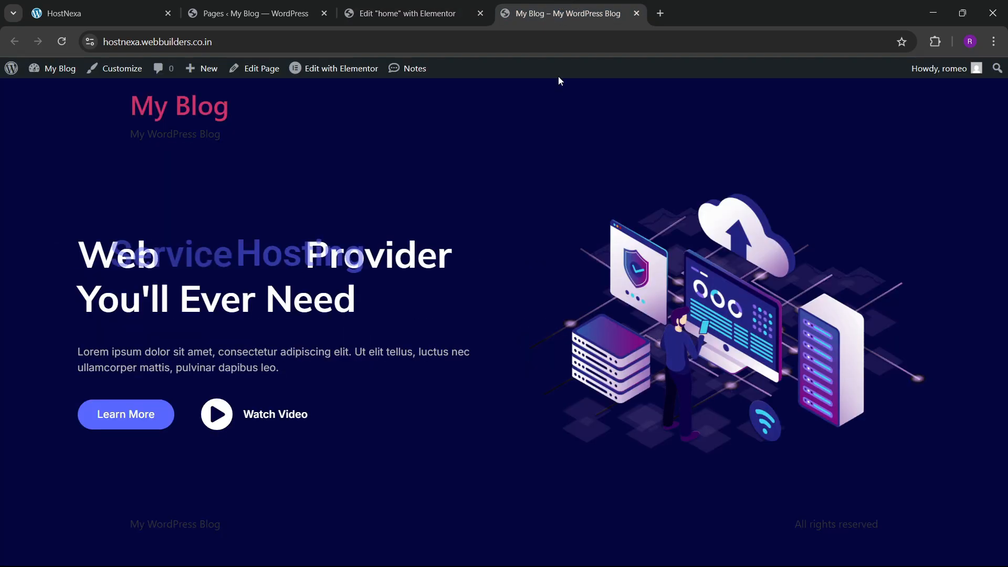
click(62, 41)
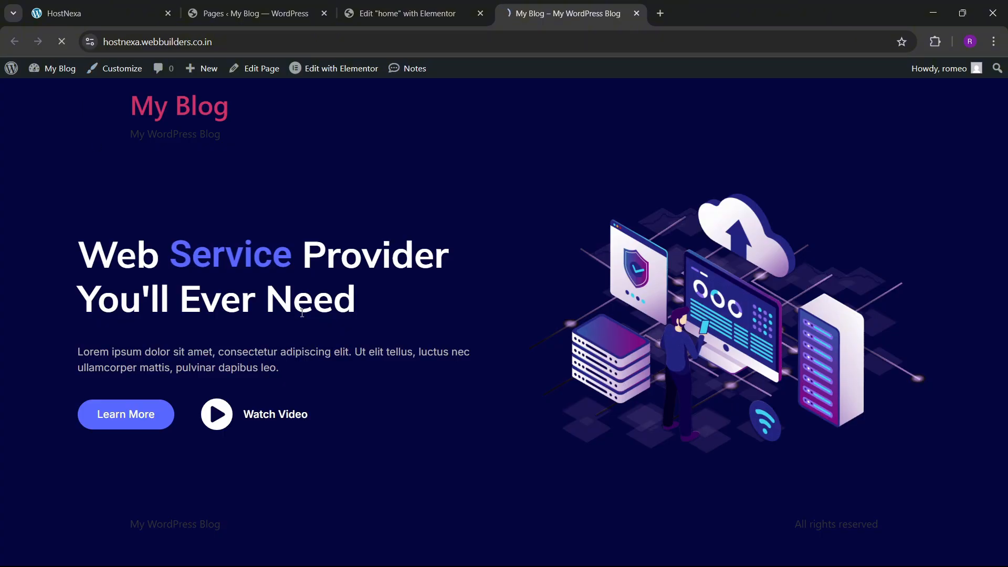
scroll(386, 310, down, 3)
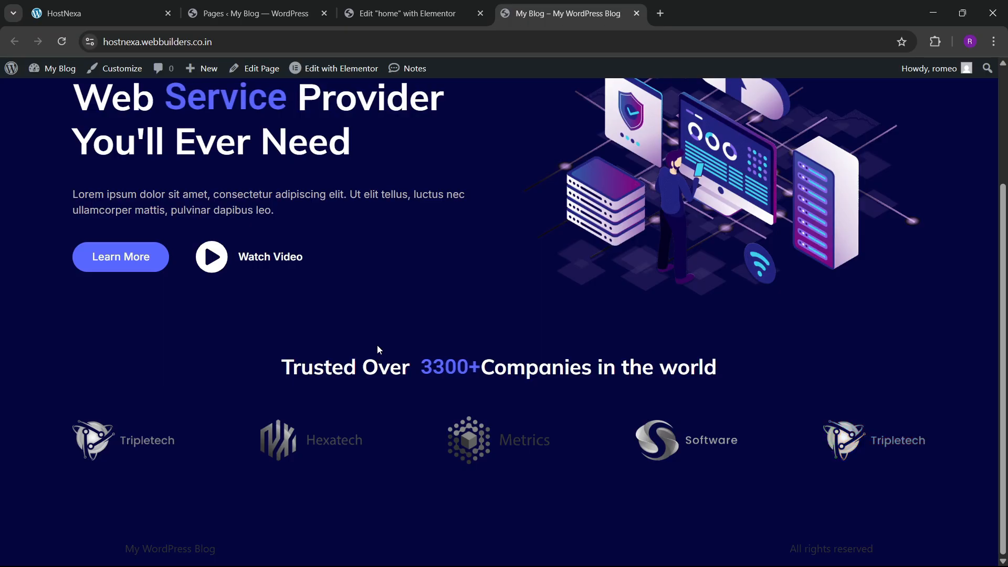
scroll(370, 333, up, 3)
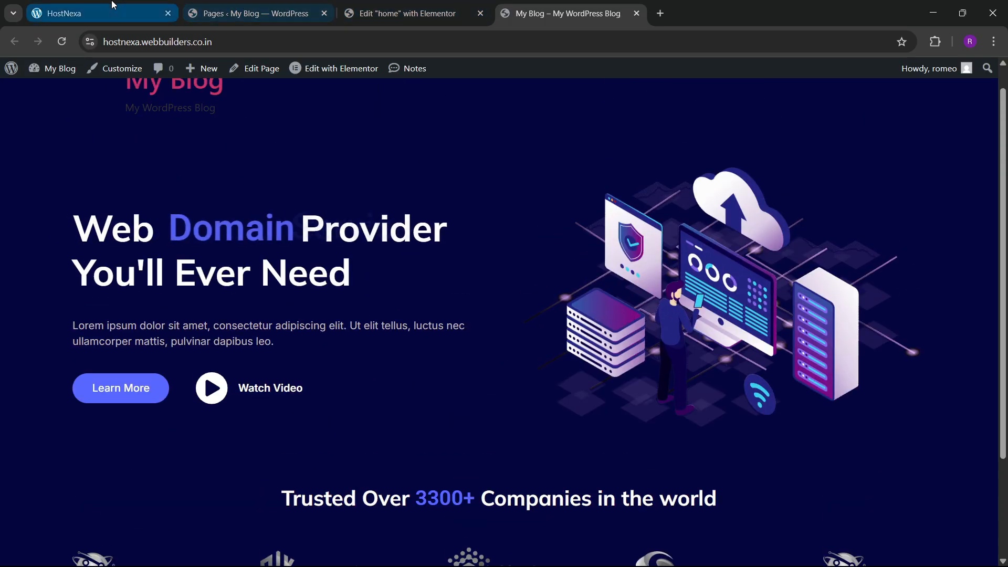
- Compare the sections after the hero on the reference HostNexa site with the reloaded live page
click(79, 13)
scroll(398, 364, down, 5)
scroll(363, 349, up, 3)
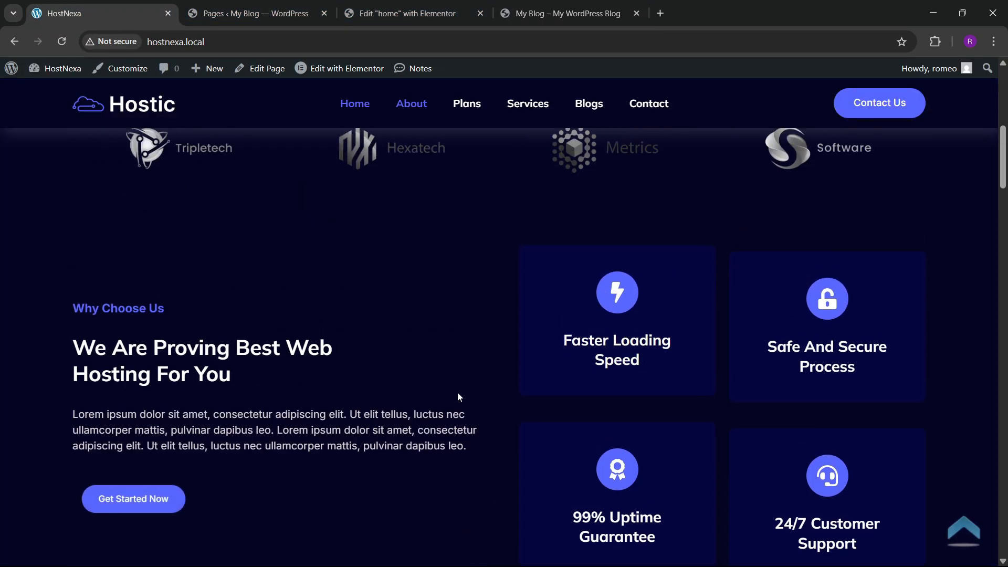
scroll(441, 378, down, 2)
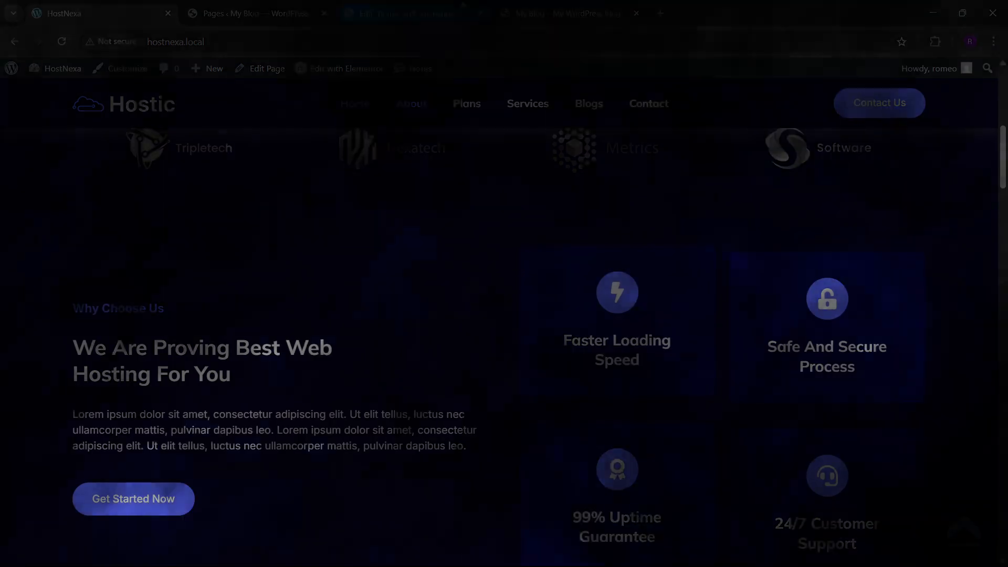
click(575, 13)
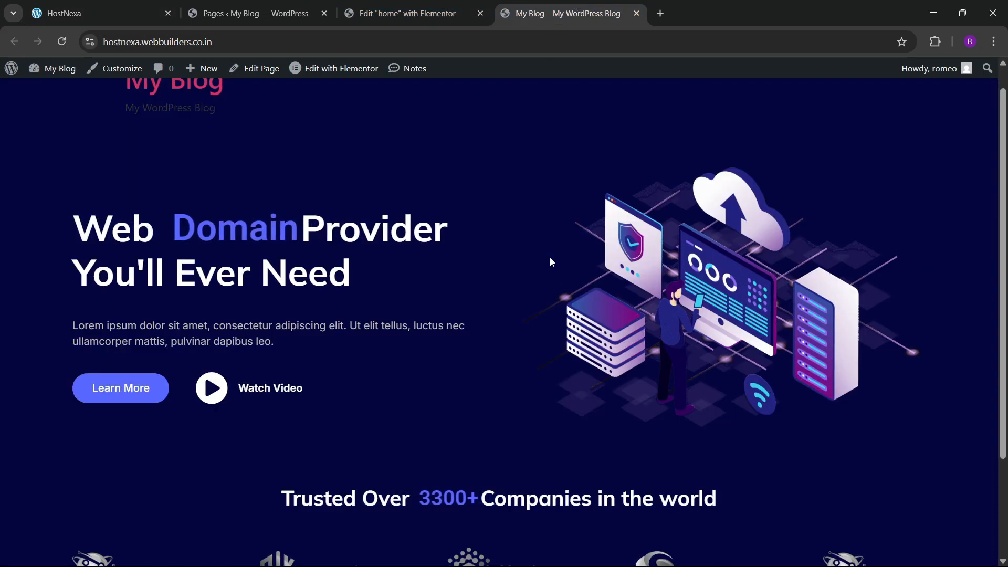
scroll(554, 317, down, 2)
scroll(557, 318, down, 1)
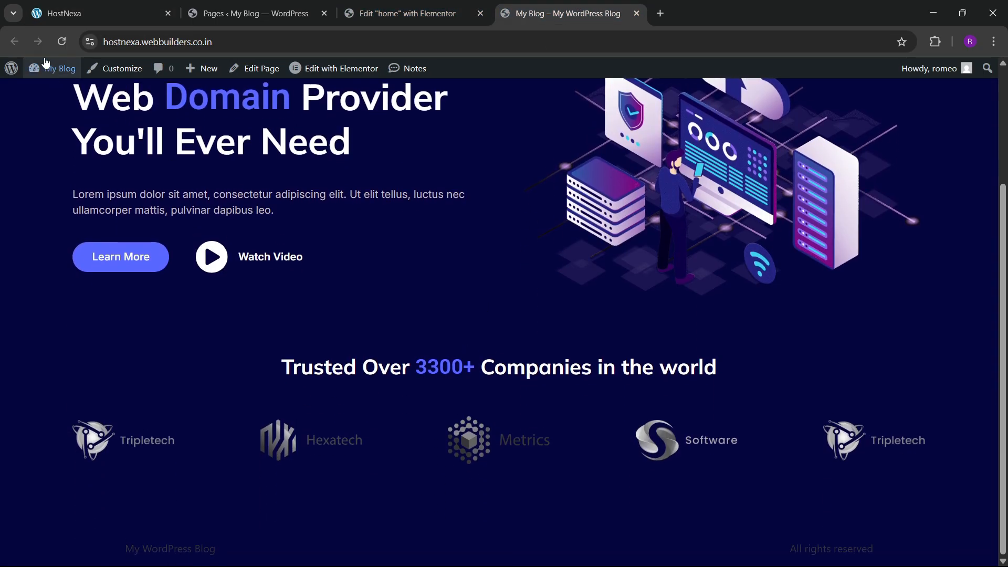
click(61, 41)
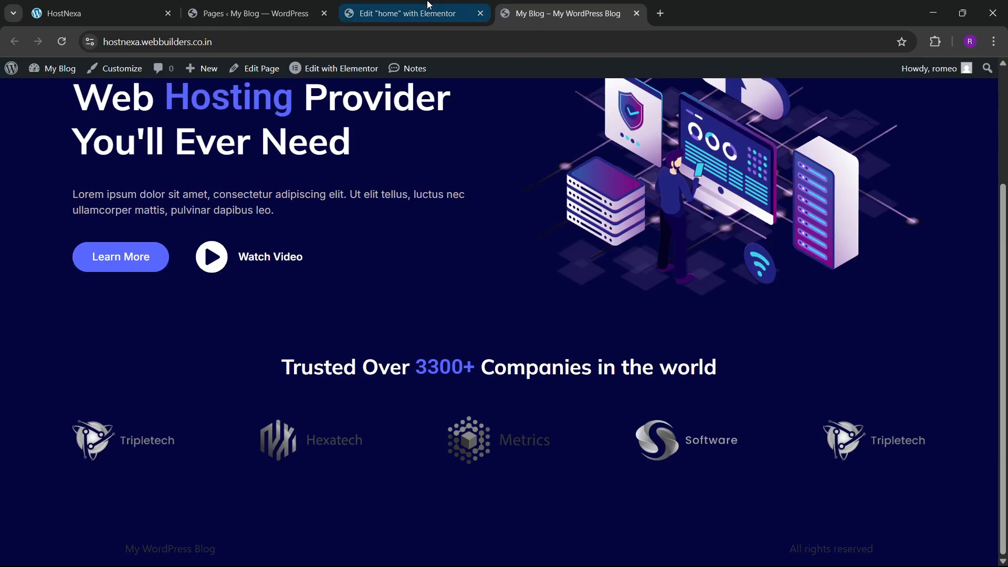
- Examine the layout of the Why Choose Us section on the reference HostNexa site
click(258, 13)
click(105, 13)
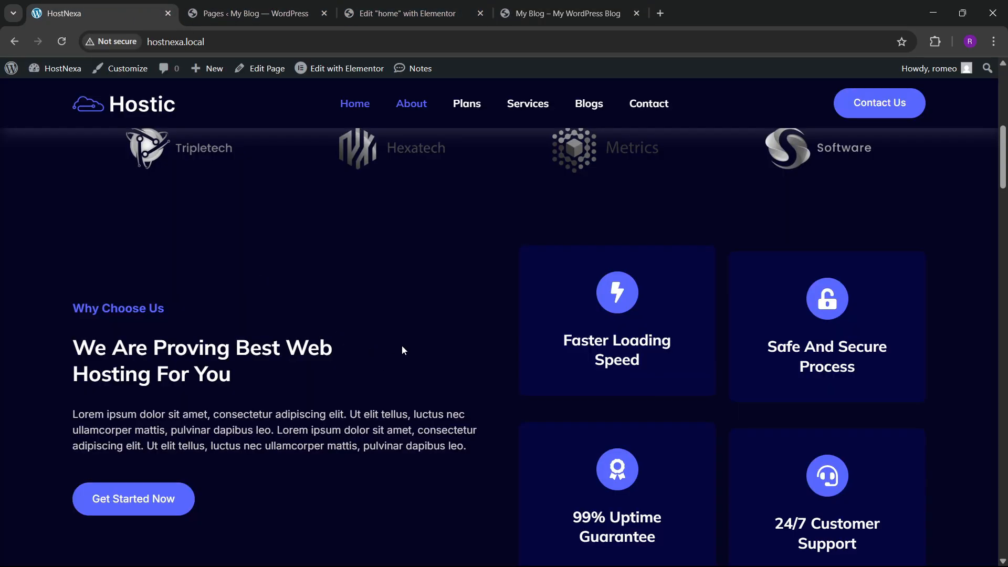
scroll(405, 343, up, 2)
scroll(410, 346, down, 3)
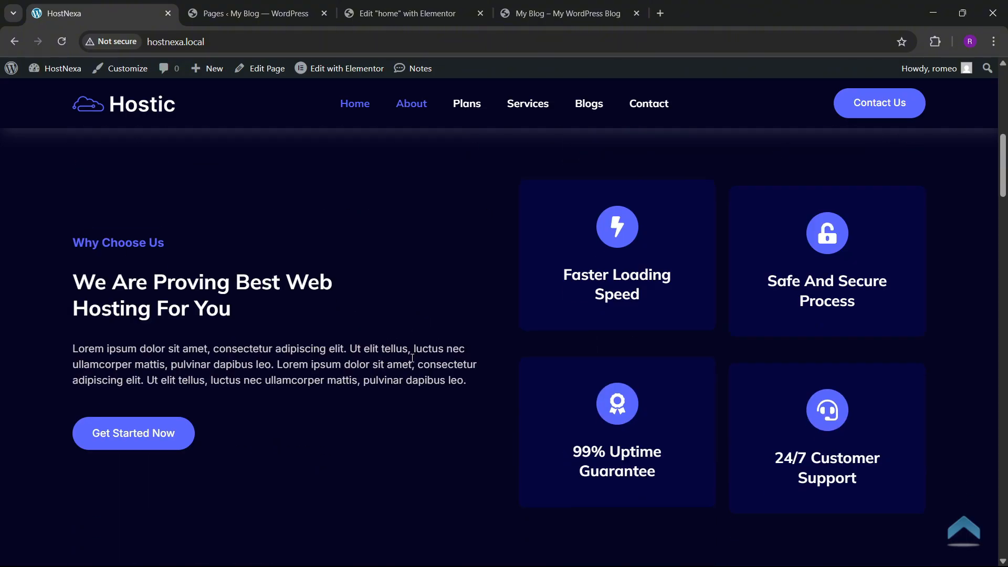
scroll(412, 358, down, 5)
scroll(403, 339, up, 3)
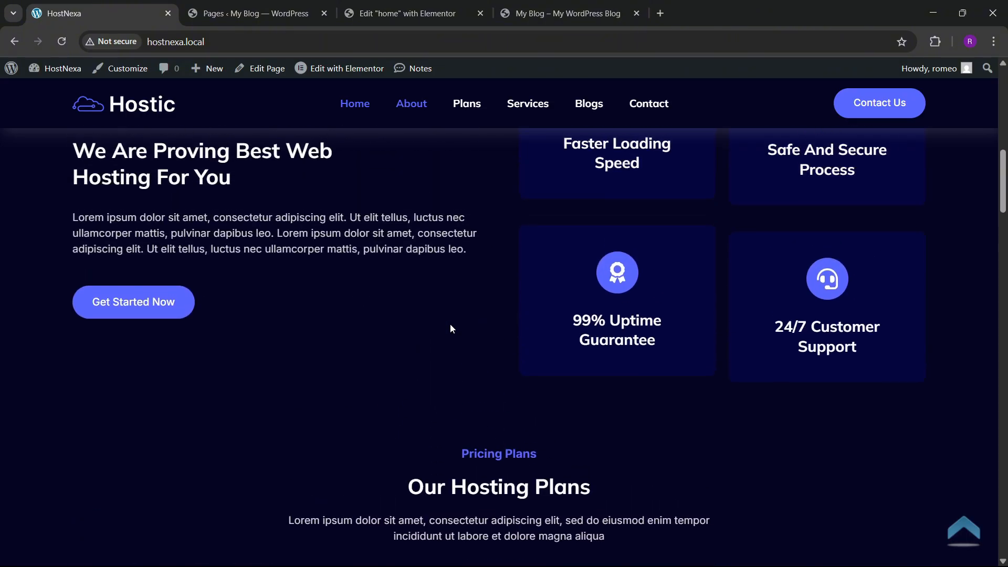
scroll(354, 311, up, 4)
- Return to the Elementor editor and add a two-column flexbox container below the client logos section
key(ctrl+3)
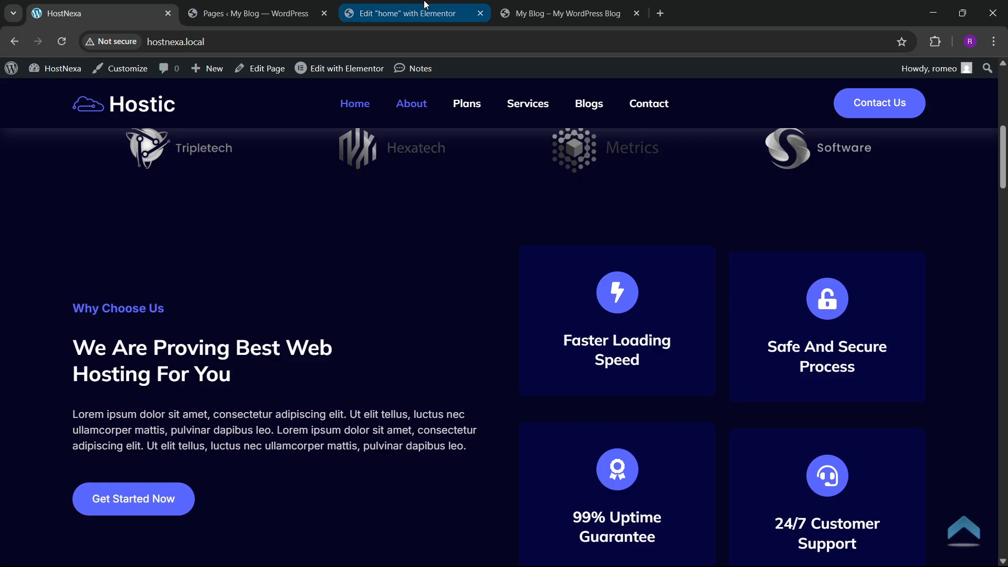
scroll(462, 318, down, 2)
click(539, 428)
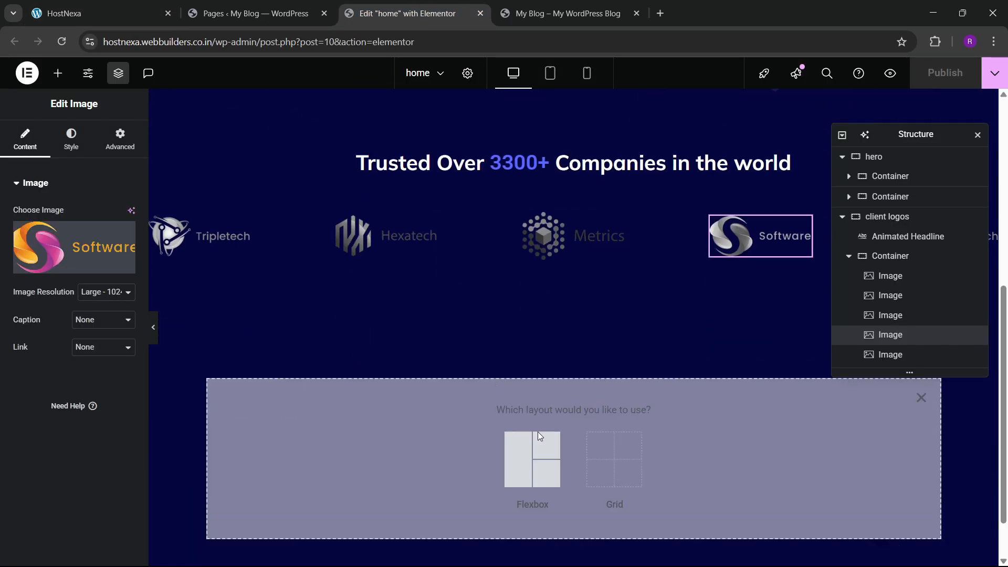
click(543, 455)
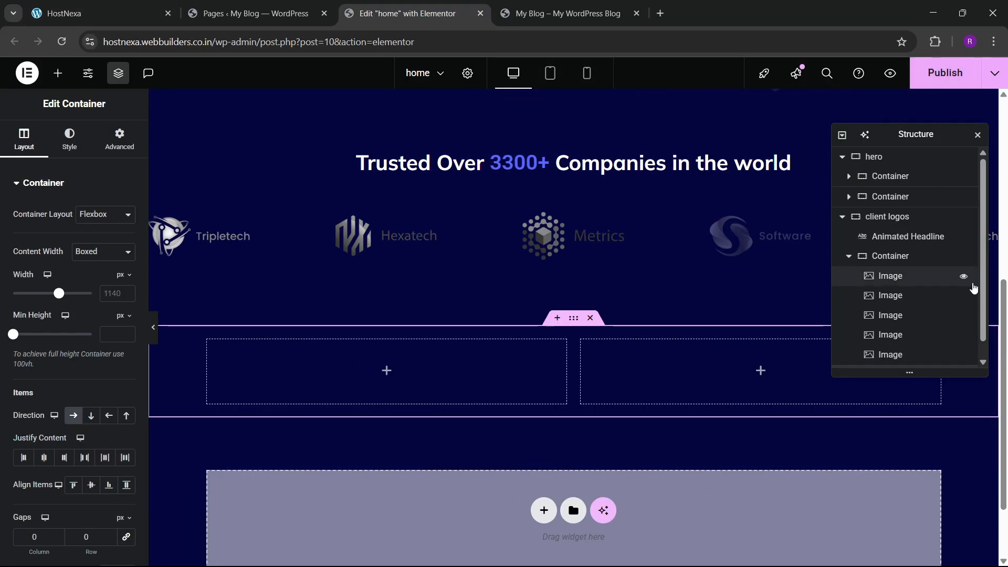
- Collapse the hero and client logos sections in the structure and rename the new container "about"
click(843, 157)
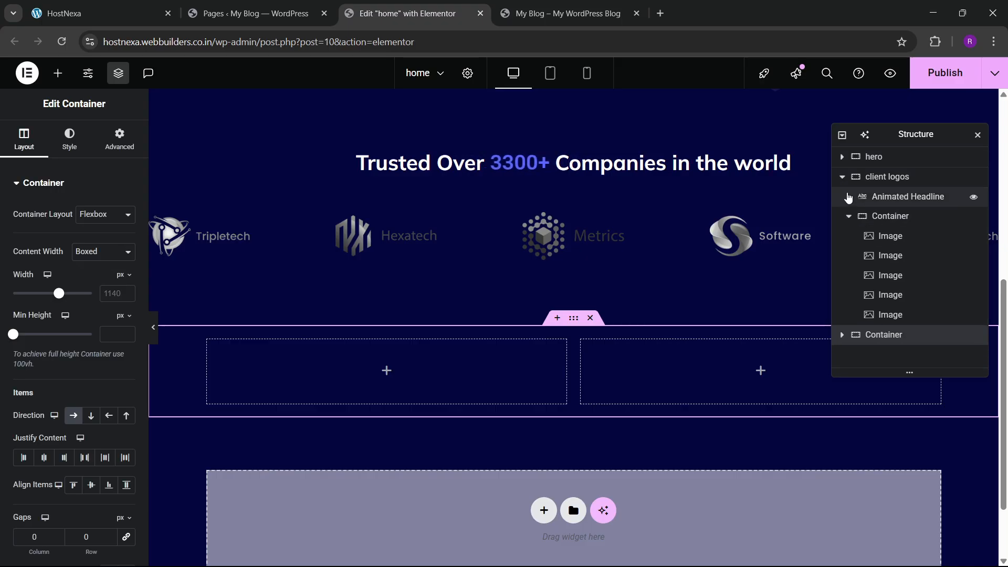
click(842, 176)
click(105, 13)
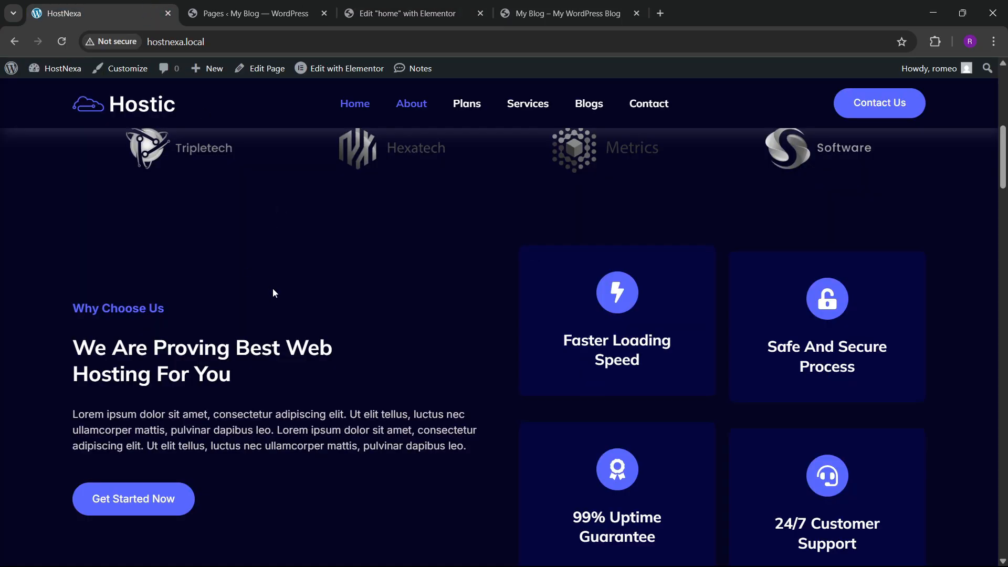
click(415, 13)
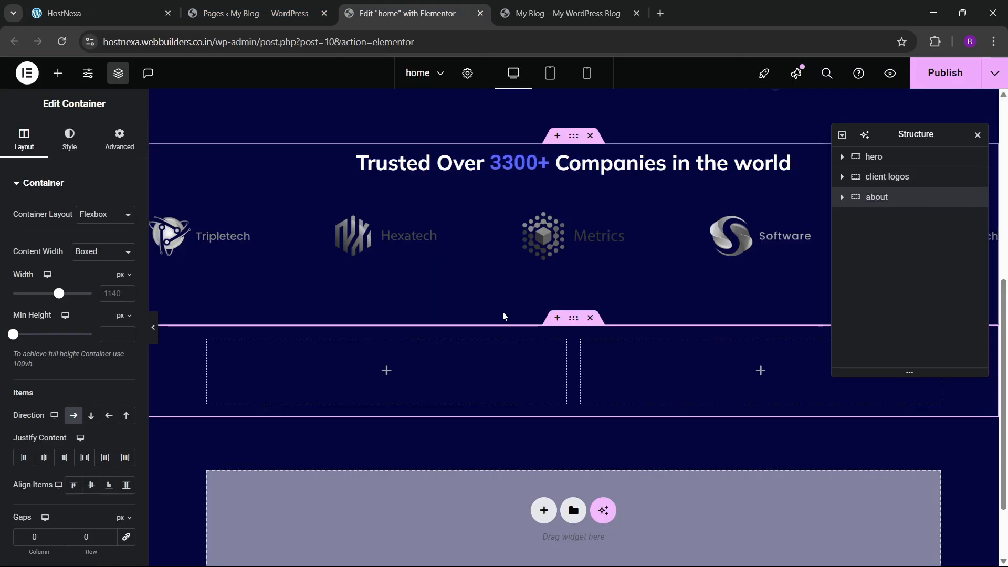
- Set the about container's width to 1300 px and its padding to 100 px at the bottom and 0 on the other sides
text(1300)
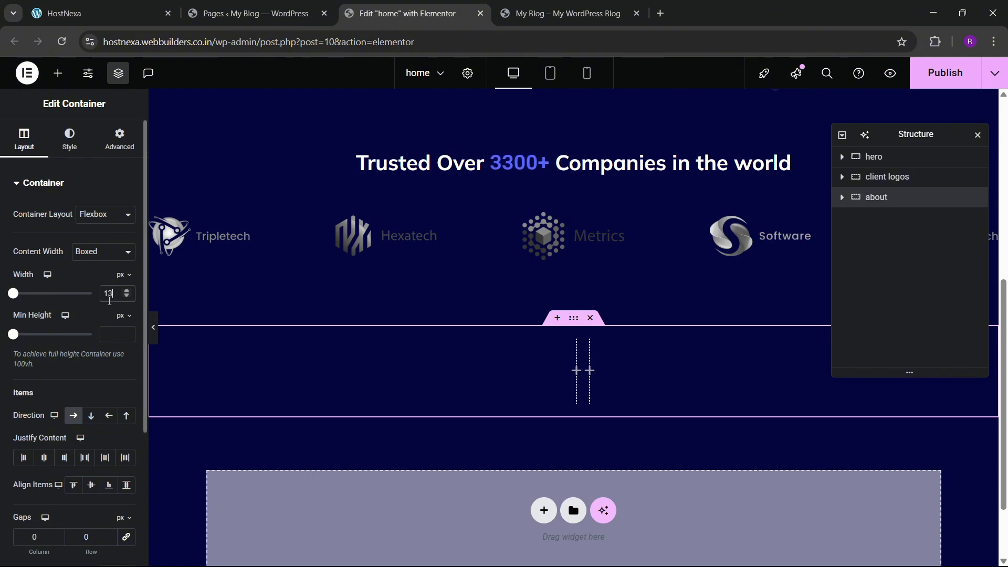
click(120, 152)
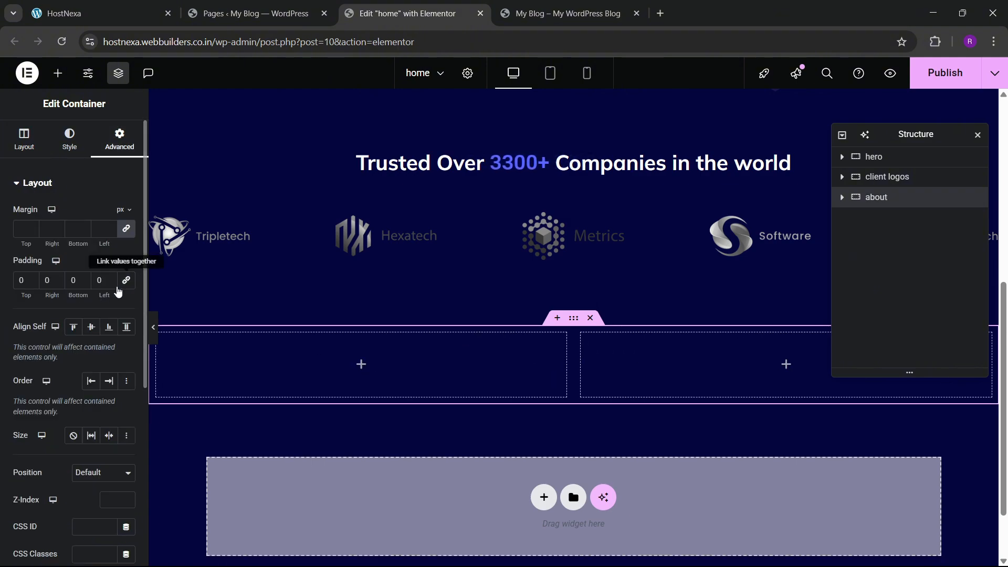
text(100)
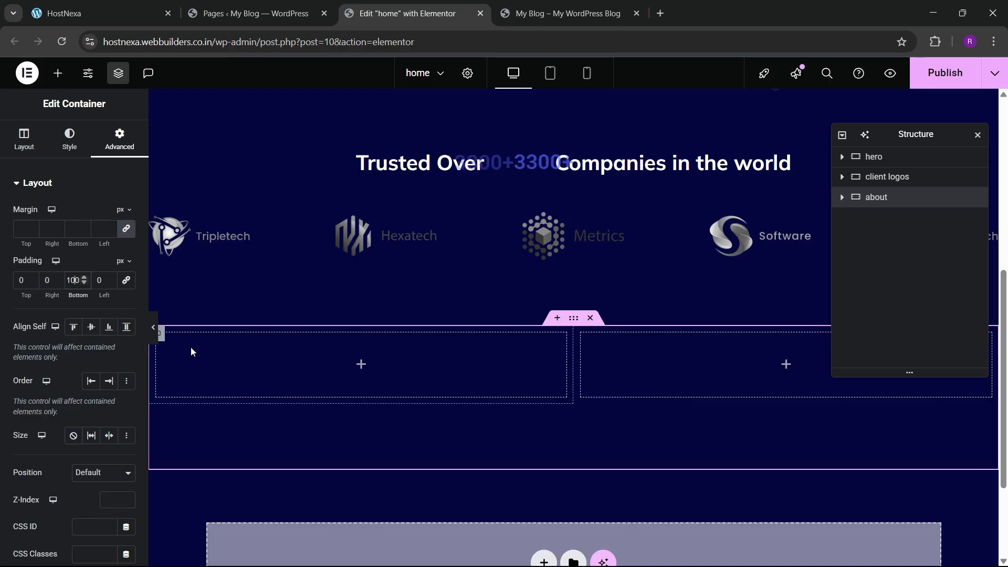
- Set the padding of both inner columns of the about section to 0 px on all sides
click(843, 198)
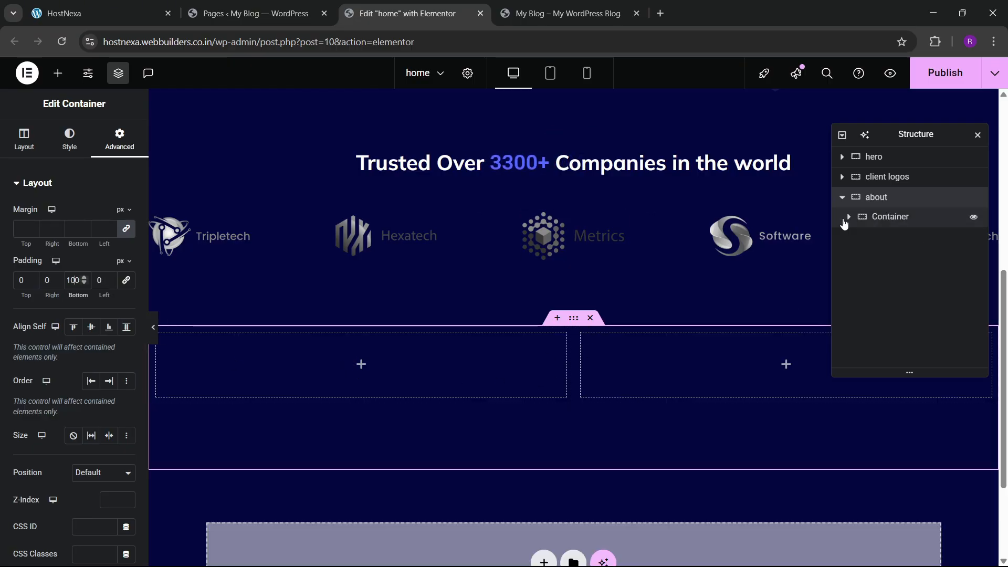
click(889, 216)
click(119, 138)
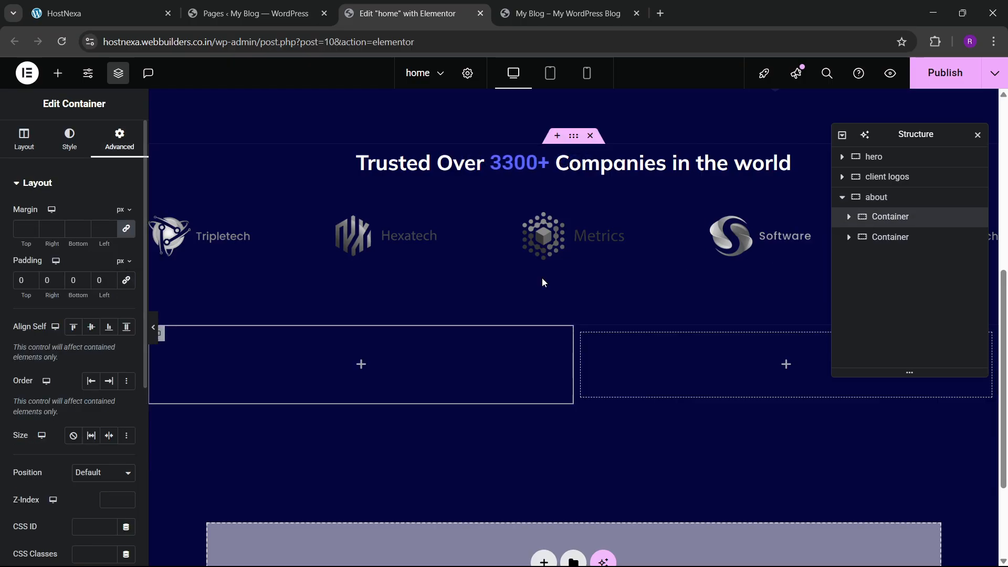
click(905, 239)
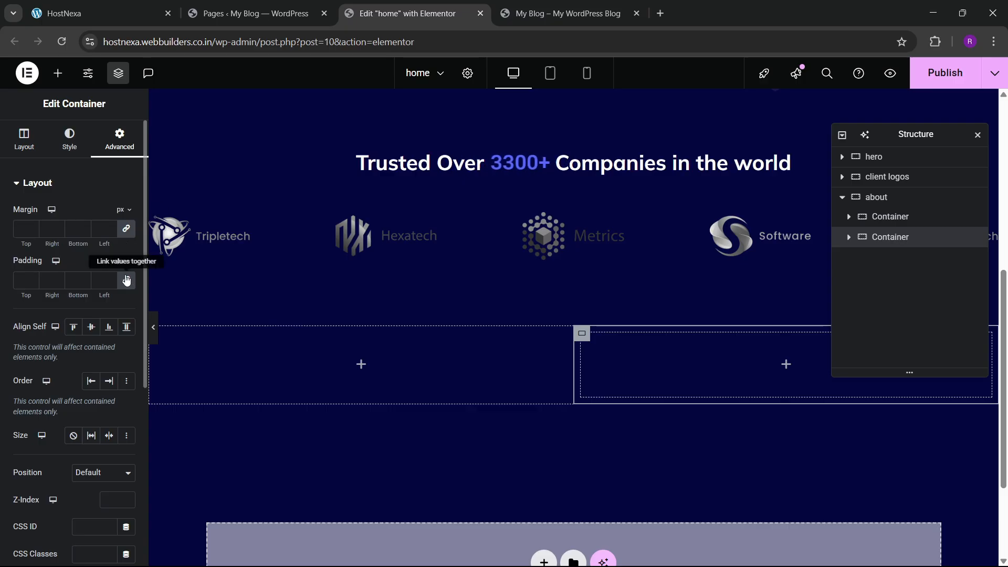
click(127, 280)
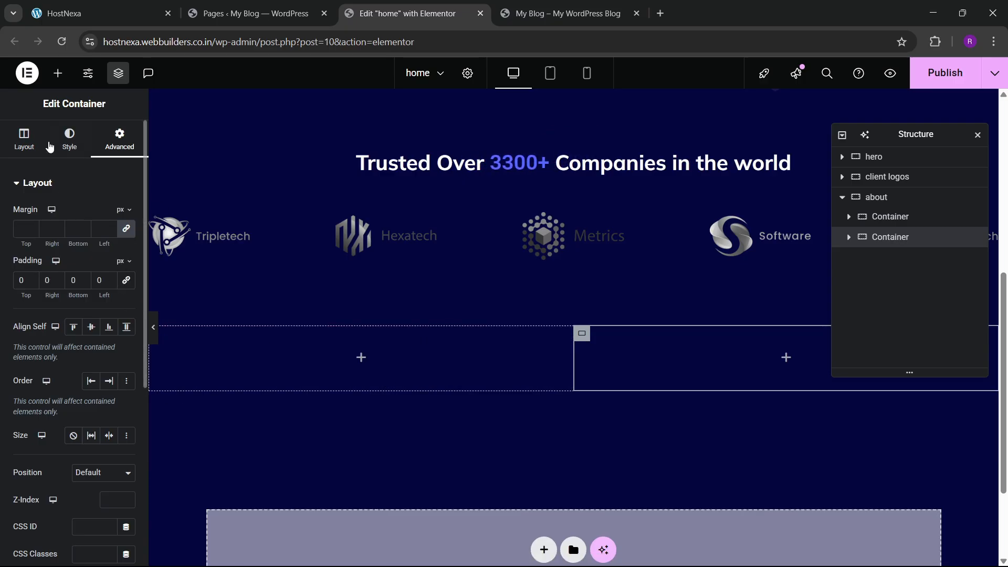
- Add a Heading widget to the about section's first column with the title "Why Choose Us" from the reference site
click(57, 73)
drag(41, 340, 216, 370)
click(117, 3)
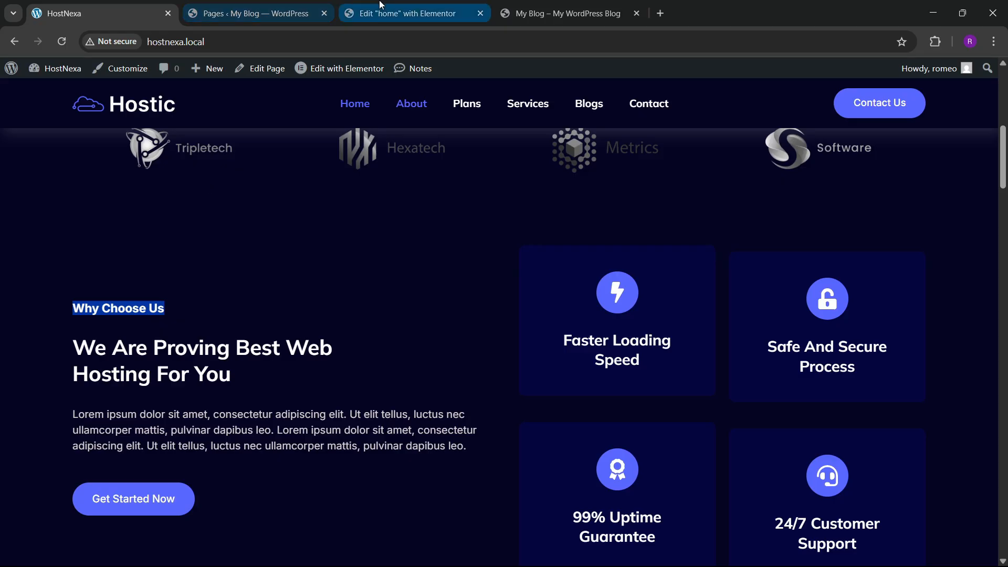
click(407, 13)
text(Why Choose Us)
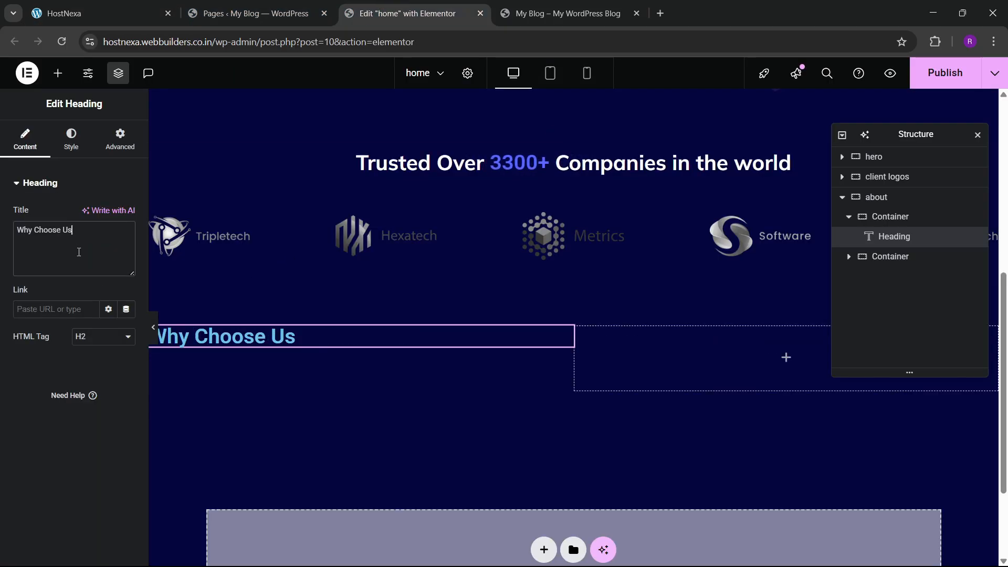
- Duplicate the Why Choose Us heading and set the copy's title to "We Are Proving Best Web Hosting For You" from the reference site
click(103, 7)
click(354, 5)
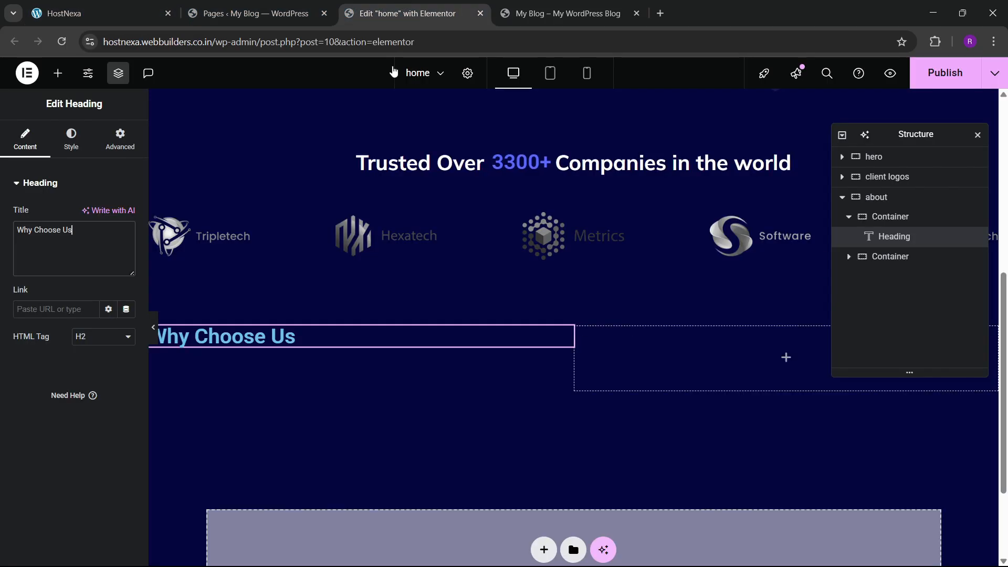
right_click(296, 339)
click(336, 298)
click(103, 12)
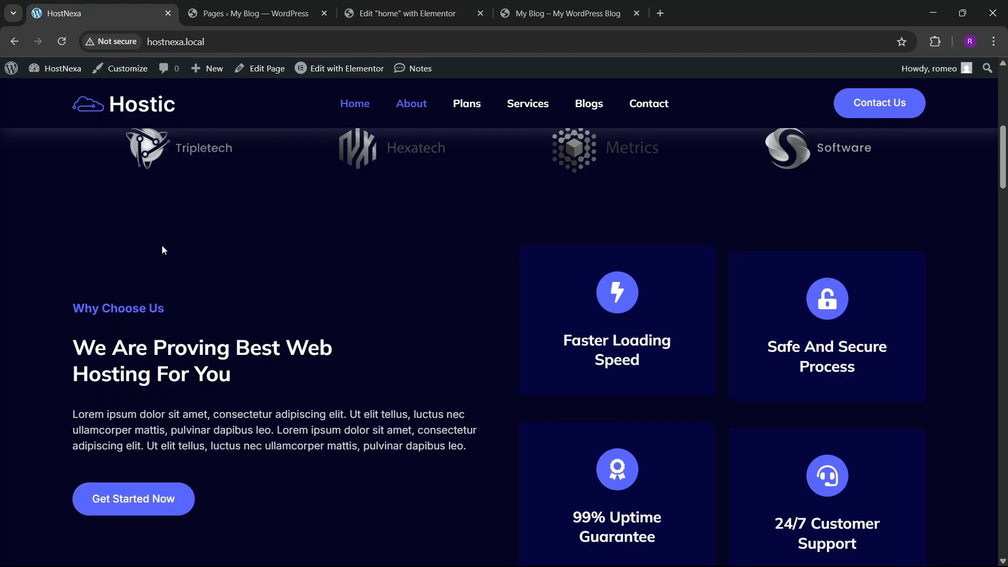
drag(76, 352, 236, 370)
key(ctrl+c)
click(386, 13)
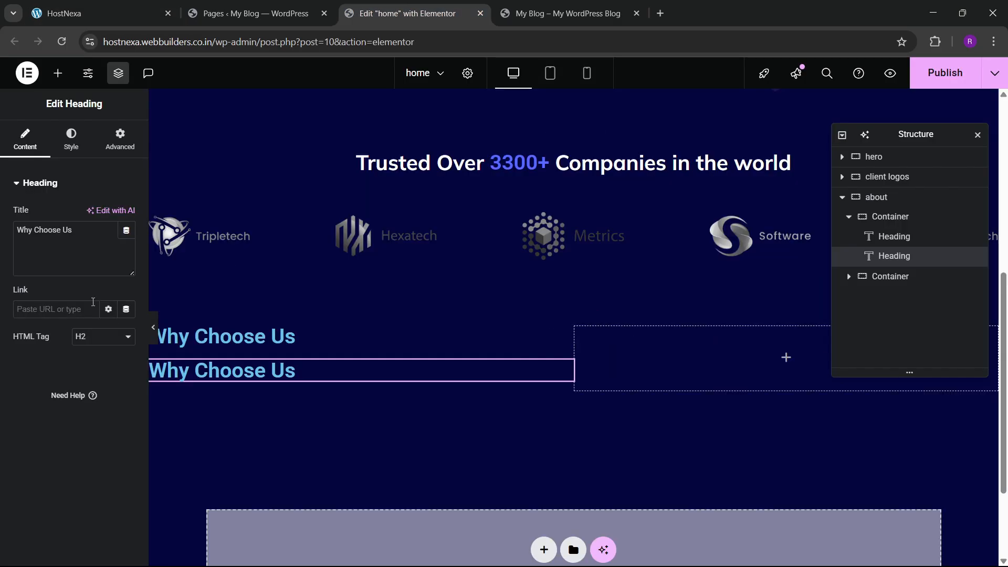
key(ctrl+v)
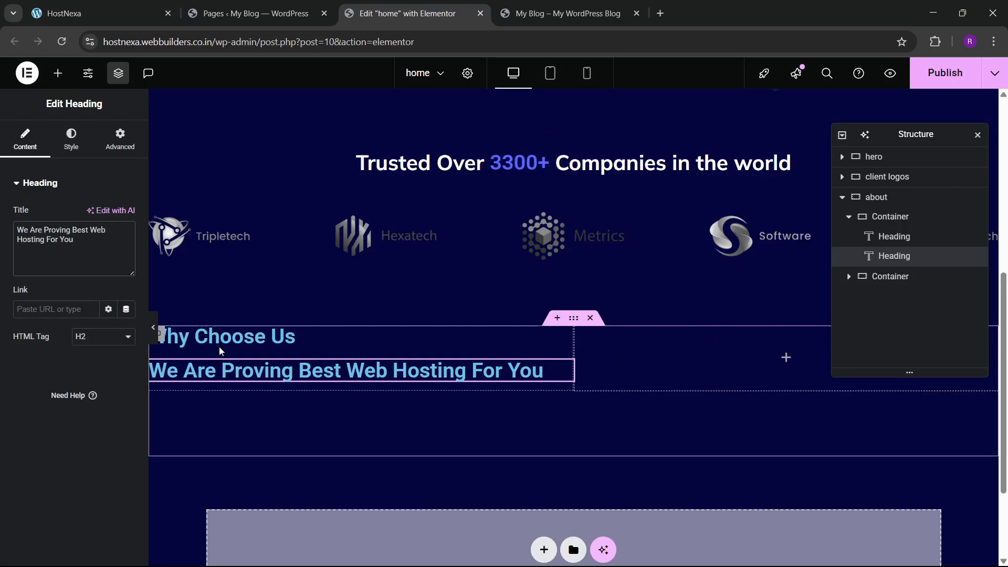
- Copy the hero section's paragraph Text Editor and paste it below the "We Are Proving Best Web Hosting For You" heading
key(ctrl+1)
key(ctrl+3)
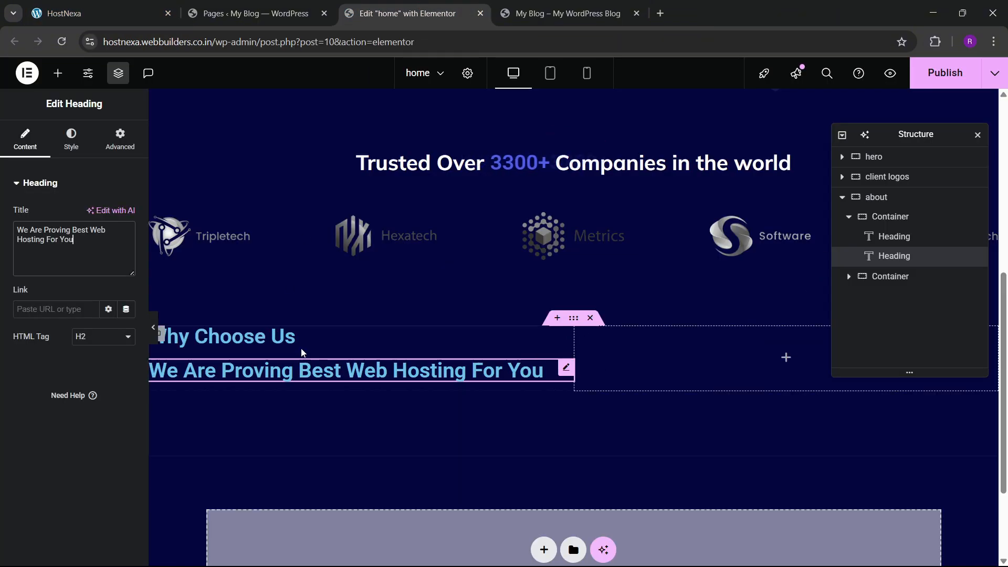
scroll(380, 286, up, 5)
right_click(370, 263)
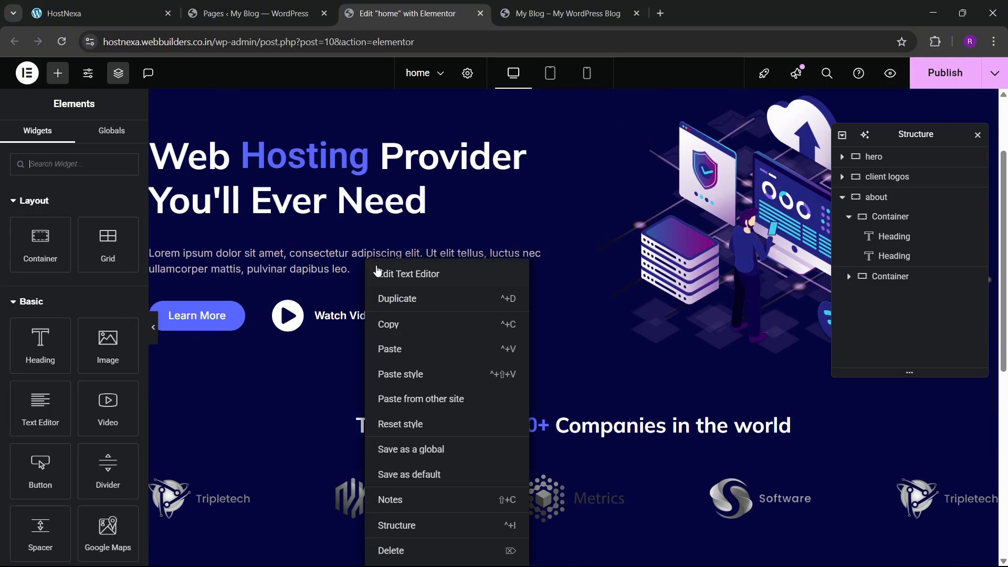
click(381, 324)
scroll(358, 336, down, 5)
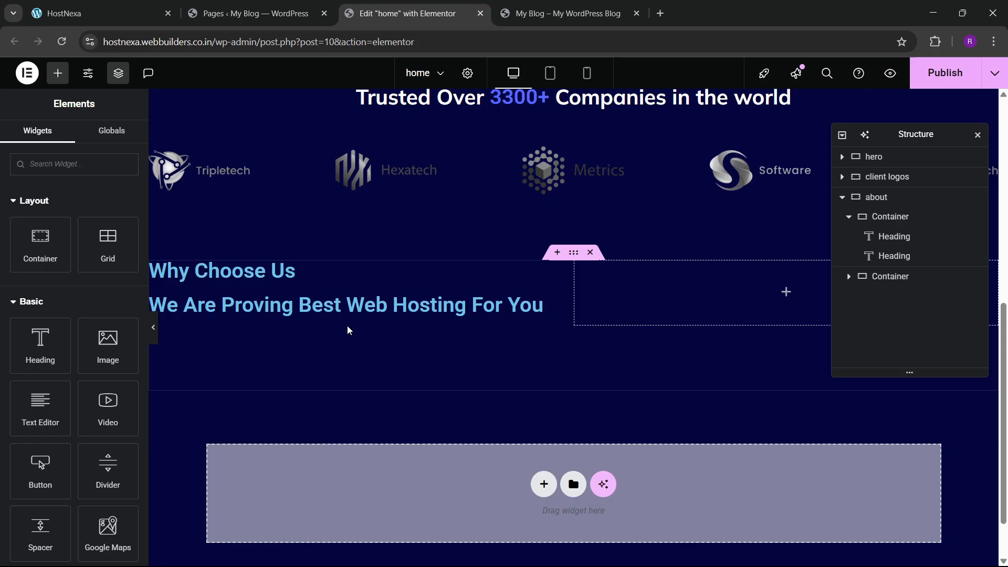
right_click(315, 305)
click(338, 349)
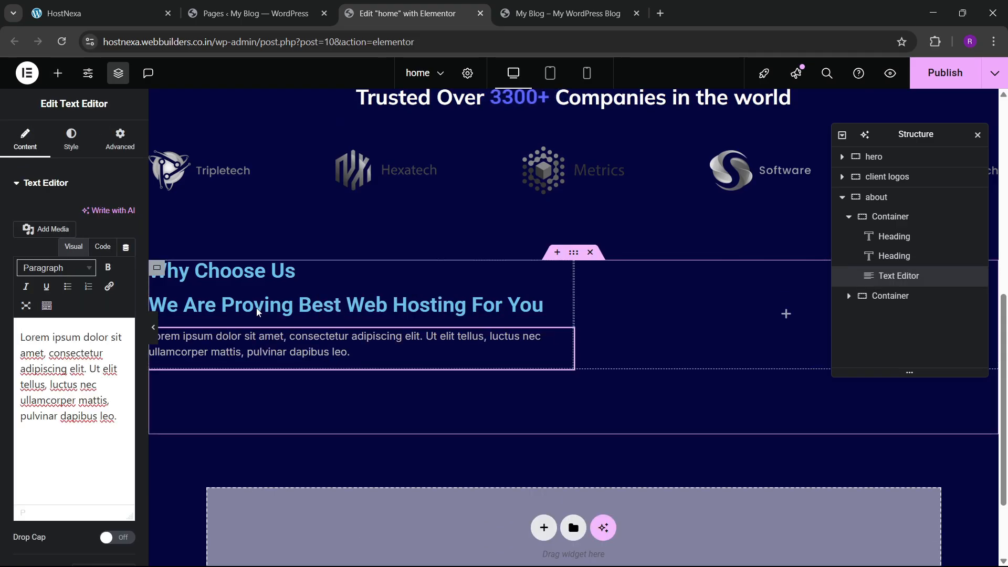
- Give the Why Choose Us heading the global blue-violet text colour and a smaller global typography preset
click(291, 271)
click(71, 139)
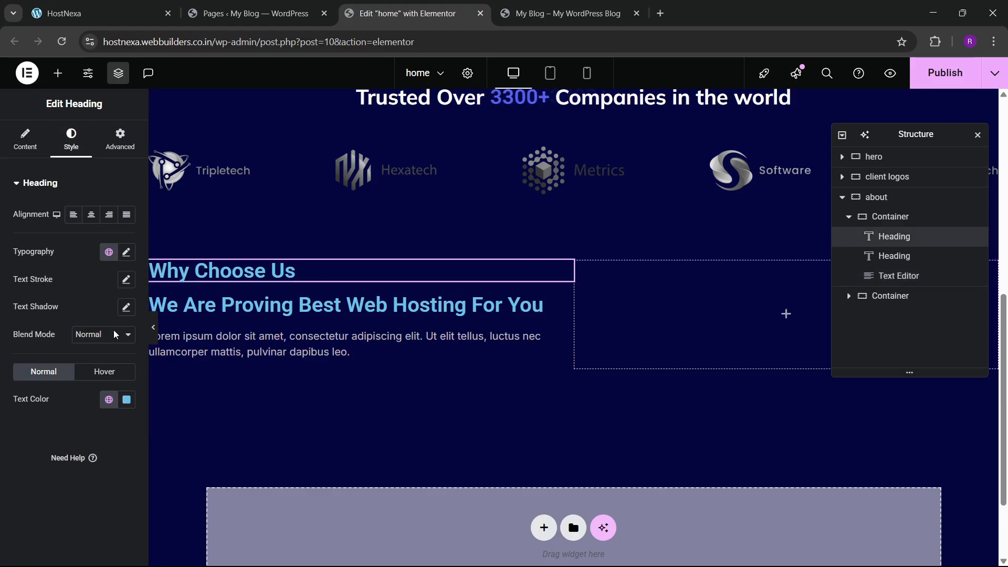
click(108, 400)
click(72, 323)
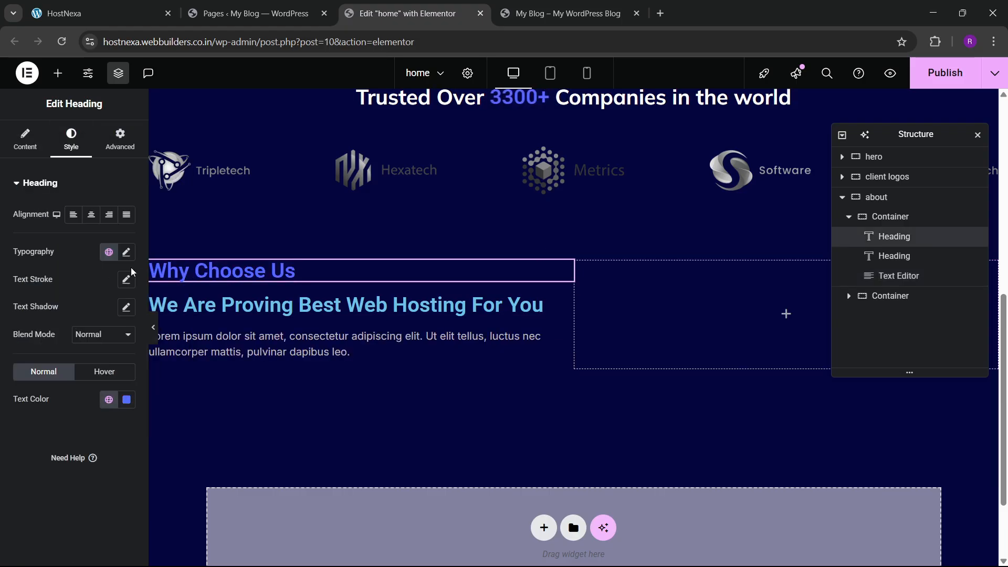
click(109, 252)
click(64, 486)
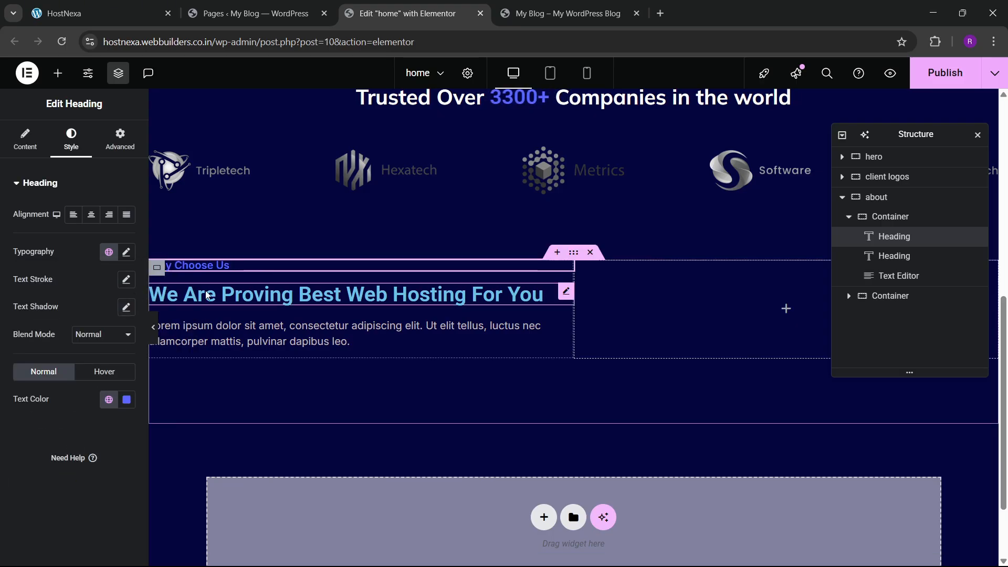
- Apply the larger global heading typography and a white text colour to the "We Are Proving Best Web Hosting For You" heading
click(184, 296)
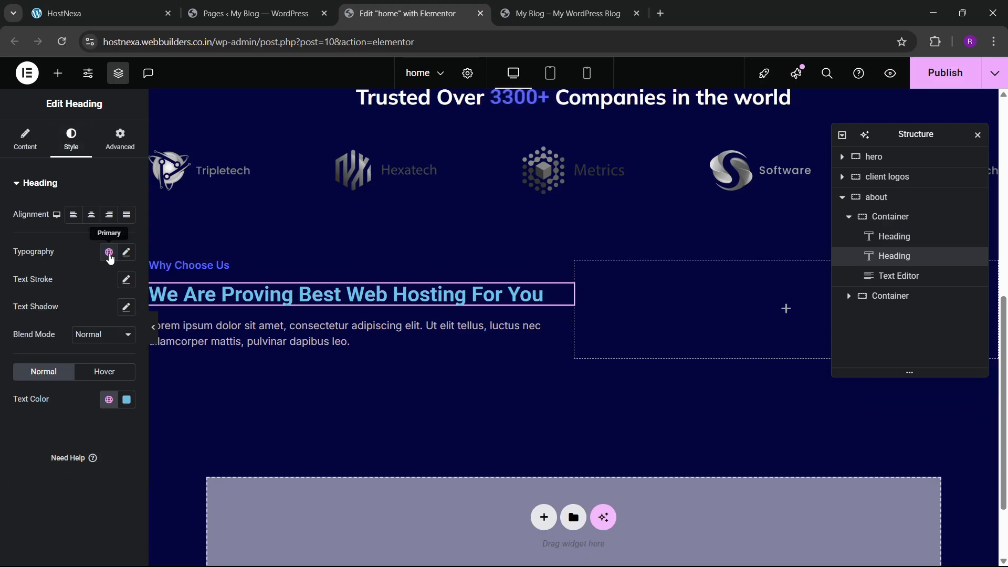
click(109, 253)
click(74, 467)
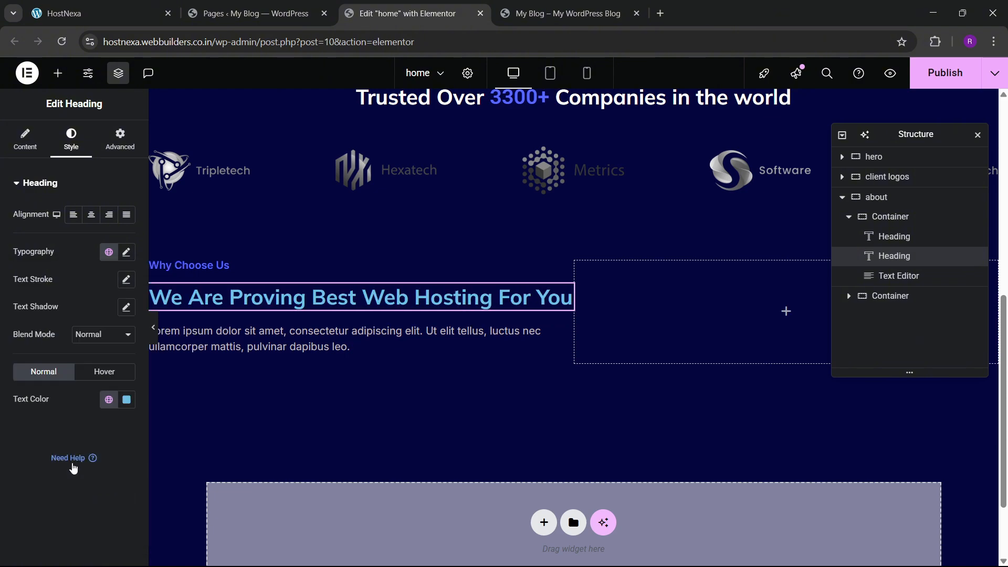
click(109, 400)
click(127, 400)
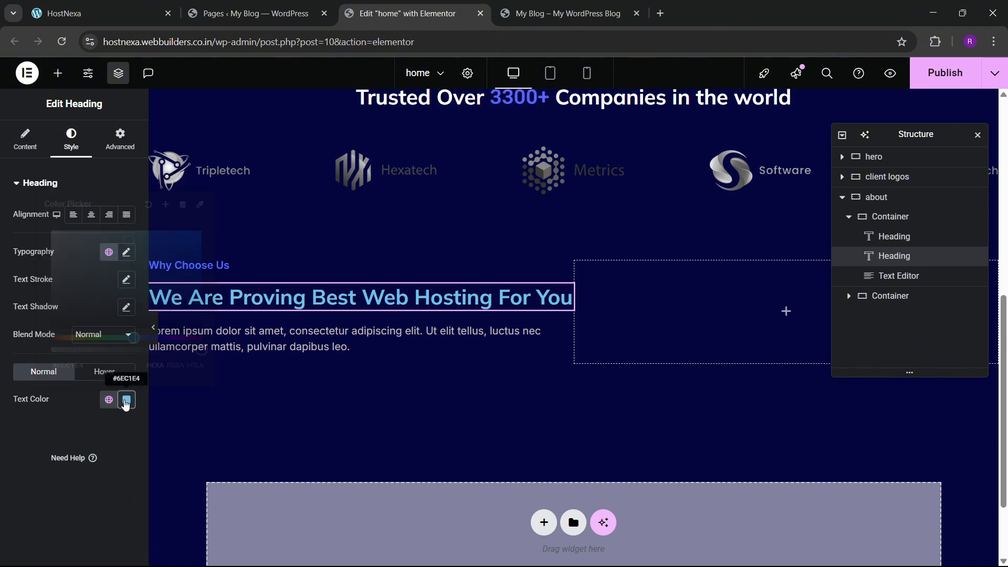
click(36, 424)
- Check the second heading's line break on the reference site and set that heading's custom width to 63%
click(130, 6)
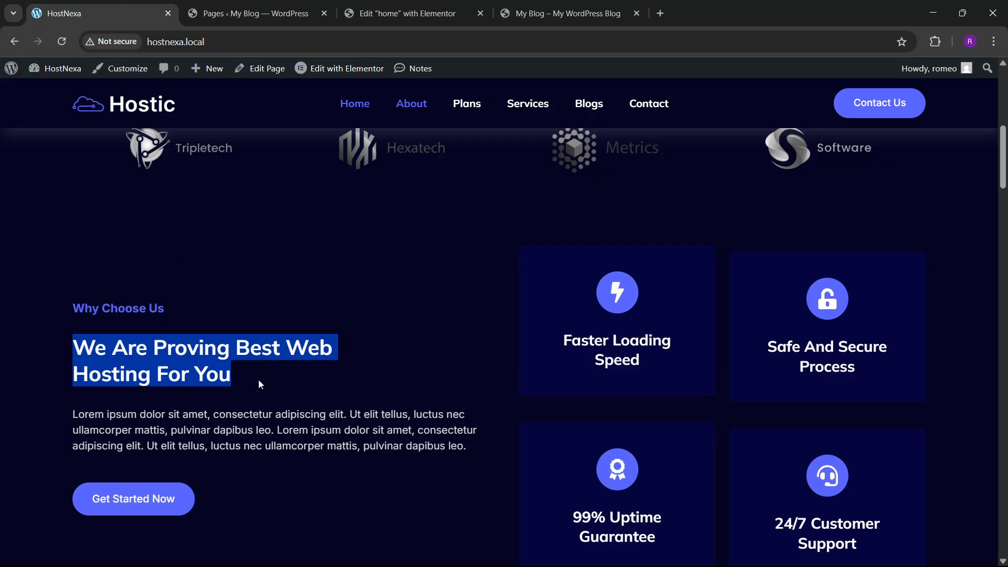
click(269, 367)
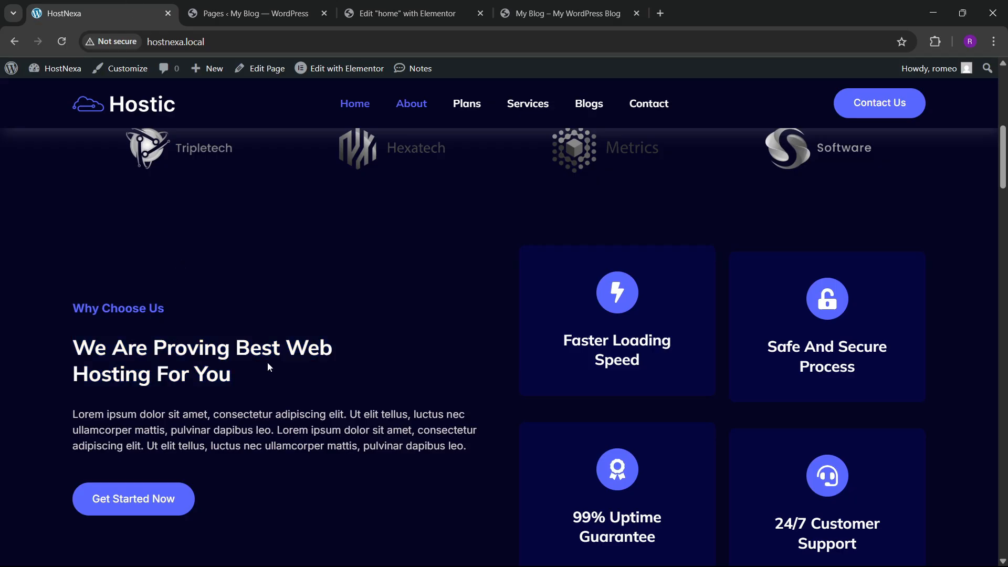
click(371, 13)
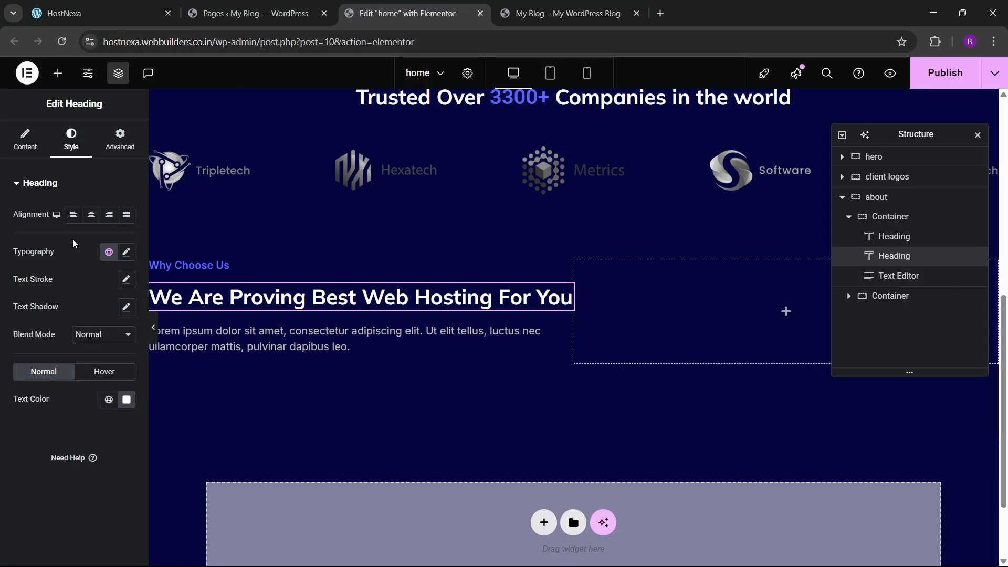
click(29, 151)
click(112, 142)
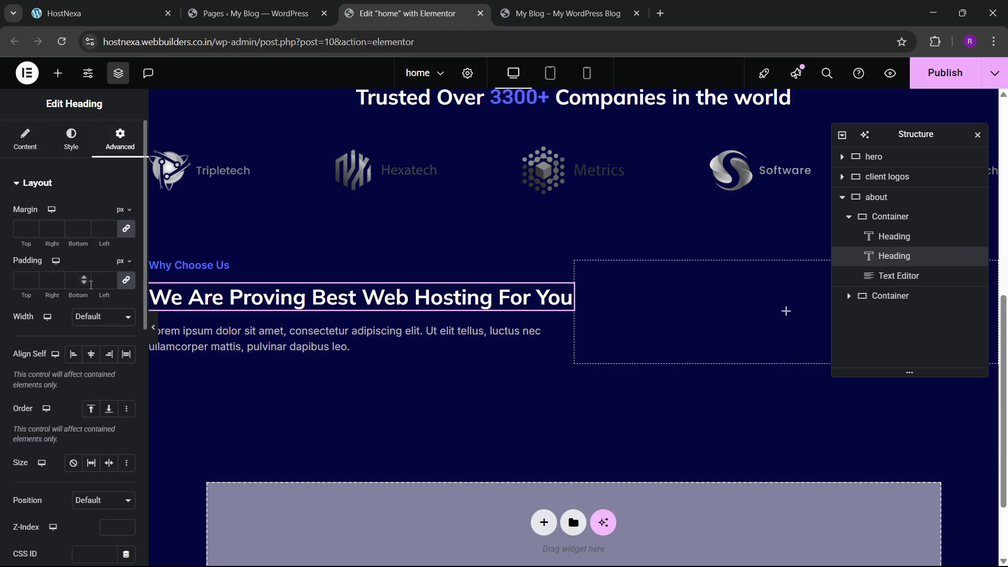
click(92, 382)
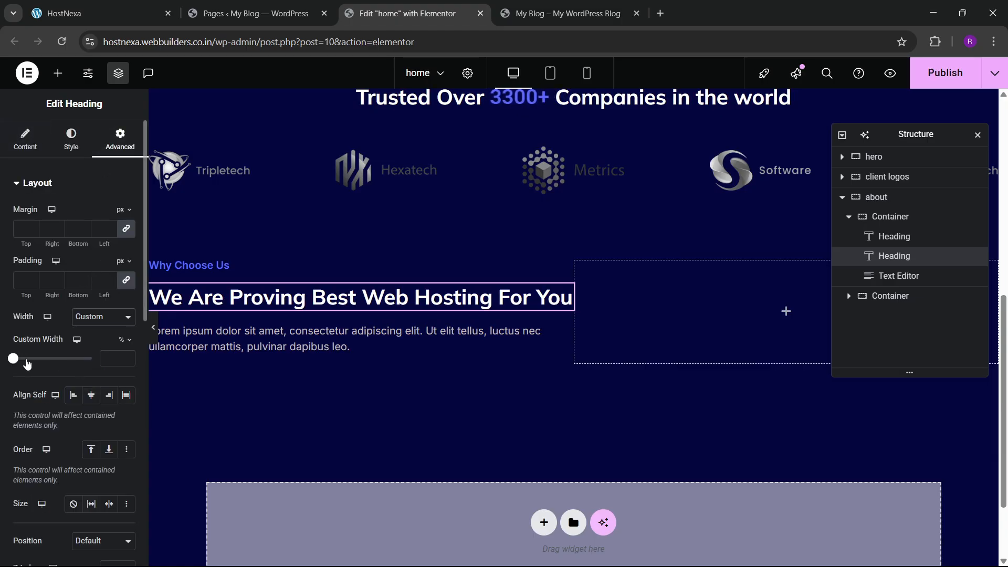
drag(17, 363, 68, 368)
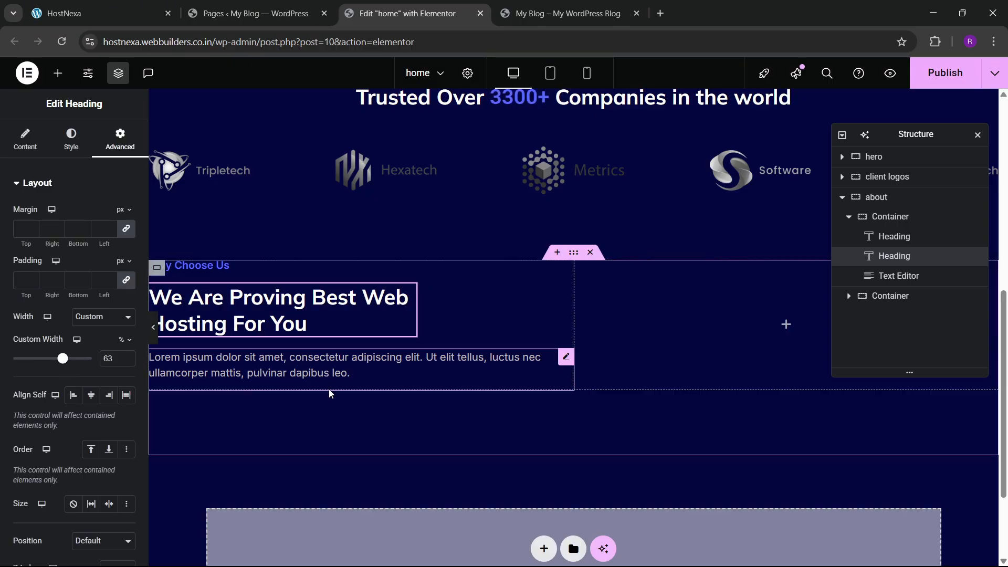
- Copy the hero section's Learn More button and paste it below the about section's paragraph, as on the reference site
key(ctrl+1)
scroll(235, 432, down, 3)
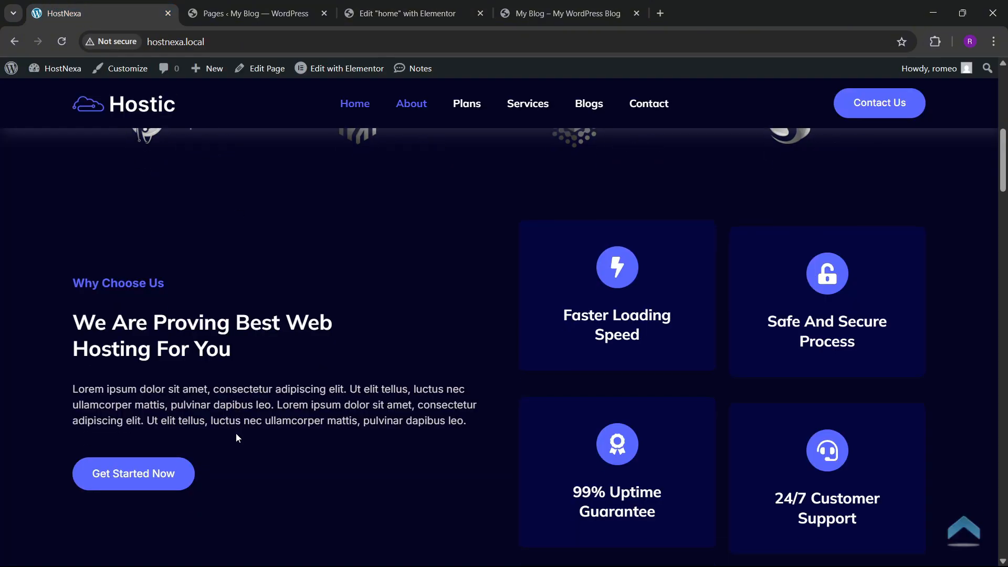
key(ctrl+3)
scroll(289, 341, up, 3)
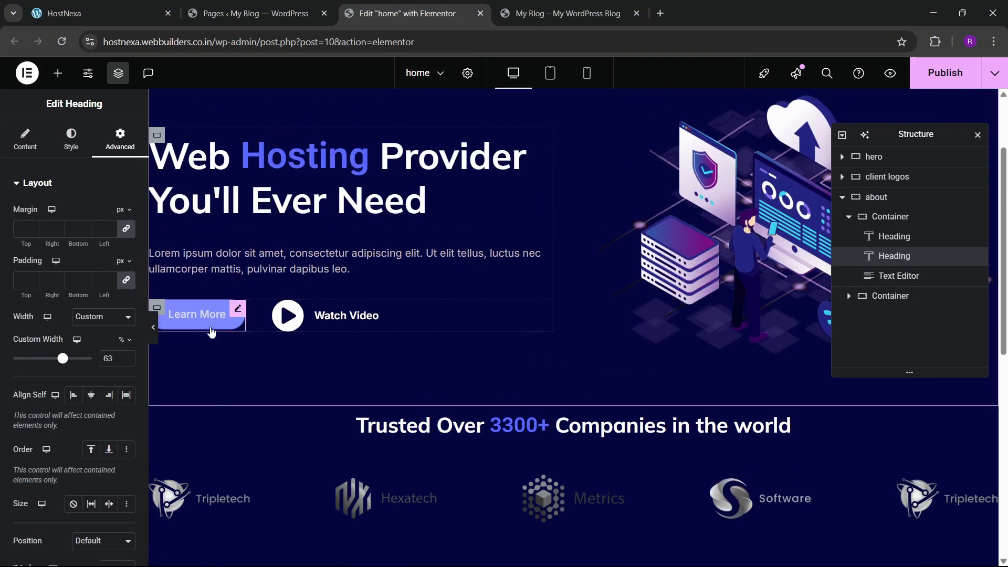
right_click(213, 329)
click(223, 327)
scroll(290, 347, down, 3)
scroll(291, 352, down, 3)
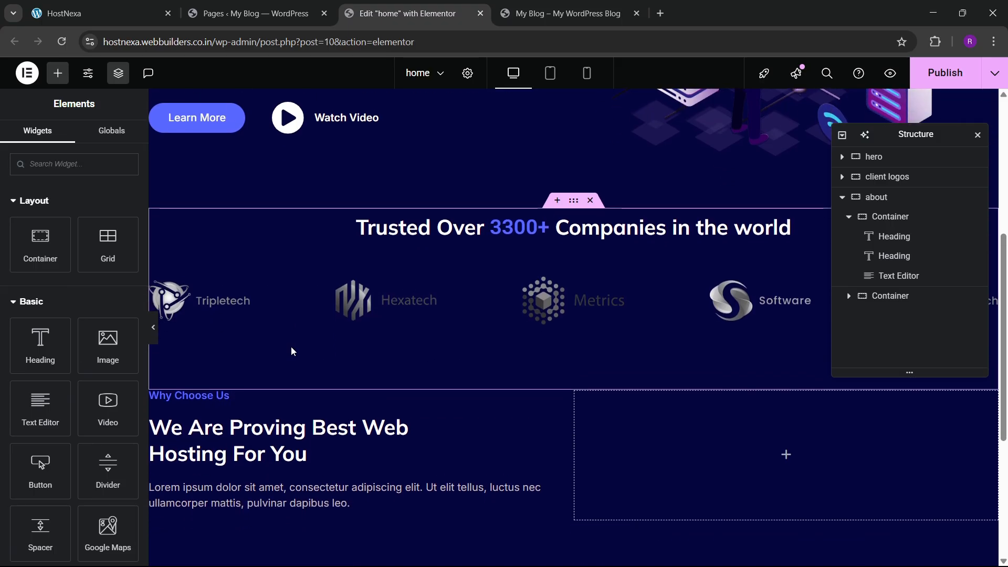
right_click(269, 368)
click(294, 349)
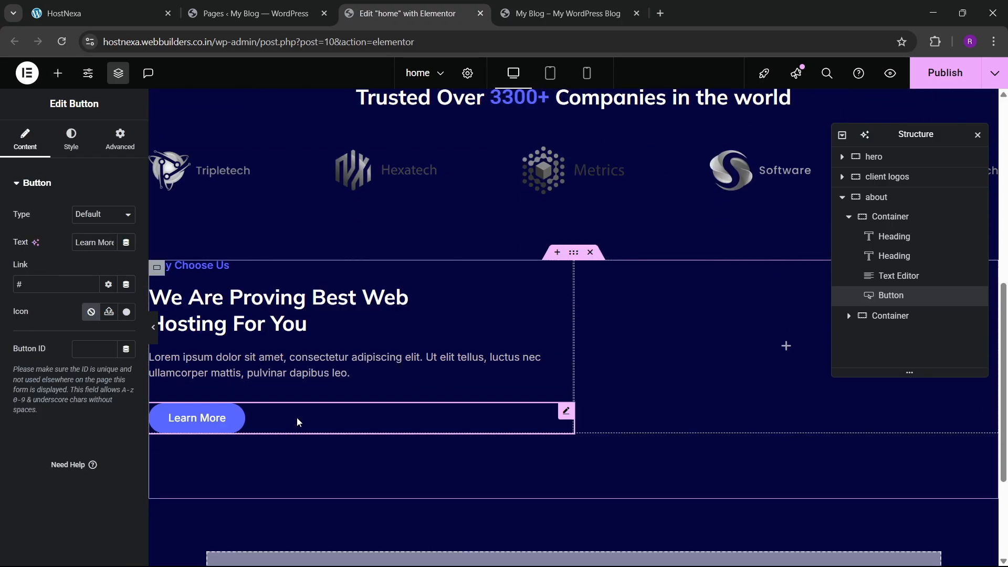
- Change the about section button's text to "Get Started Now" to match the reference site
click(110, 4)
click(407, 13)
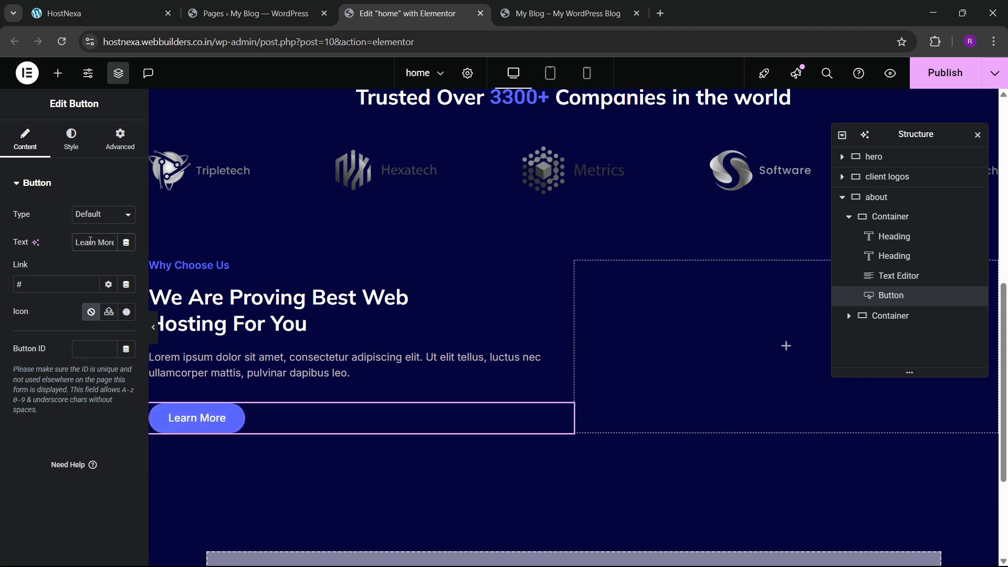
text(Get Started)
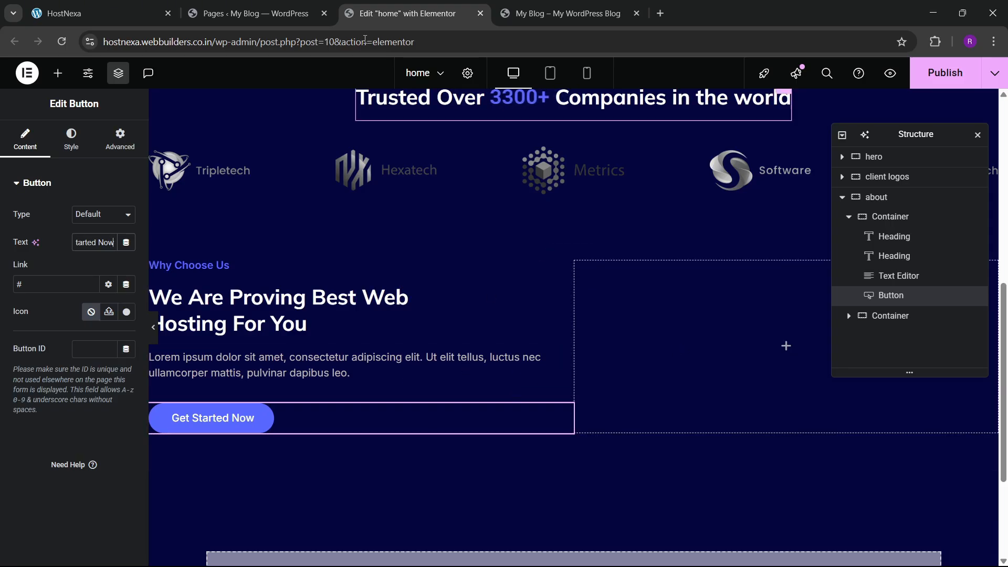
click(169, 4)
click(408, 13)
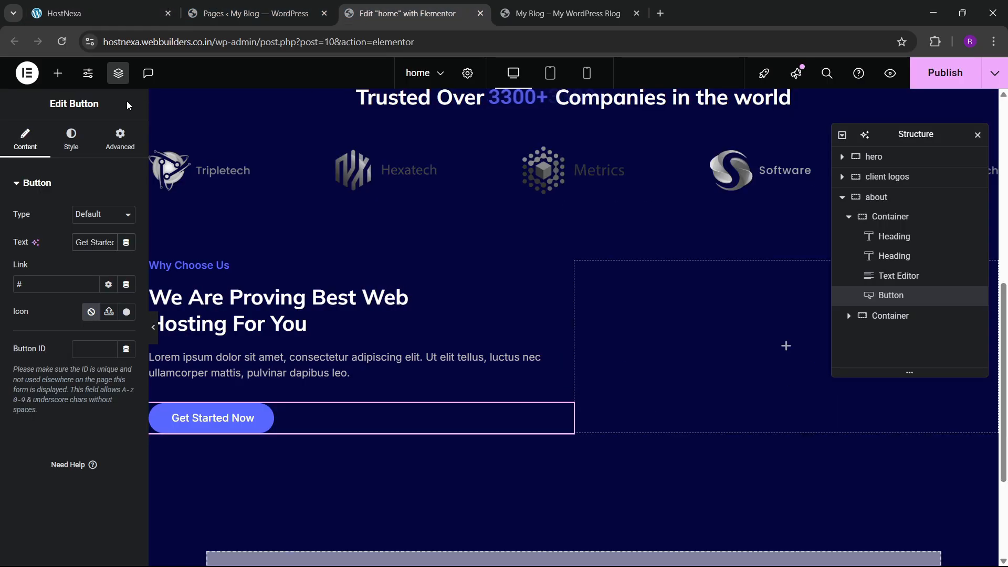
- Add a Grid container to the about section's second column and check the feature cards' arrangement on the reference site
click(57, 73)
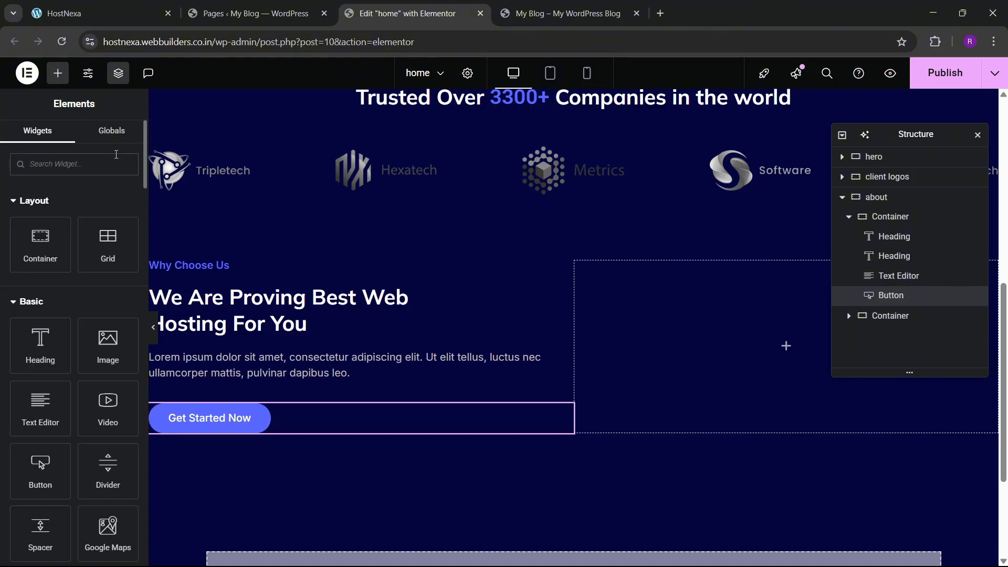
text(grid)
drag(52, 270, 622, 310)
click(100, 13)
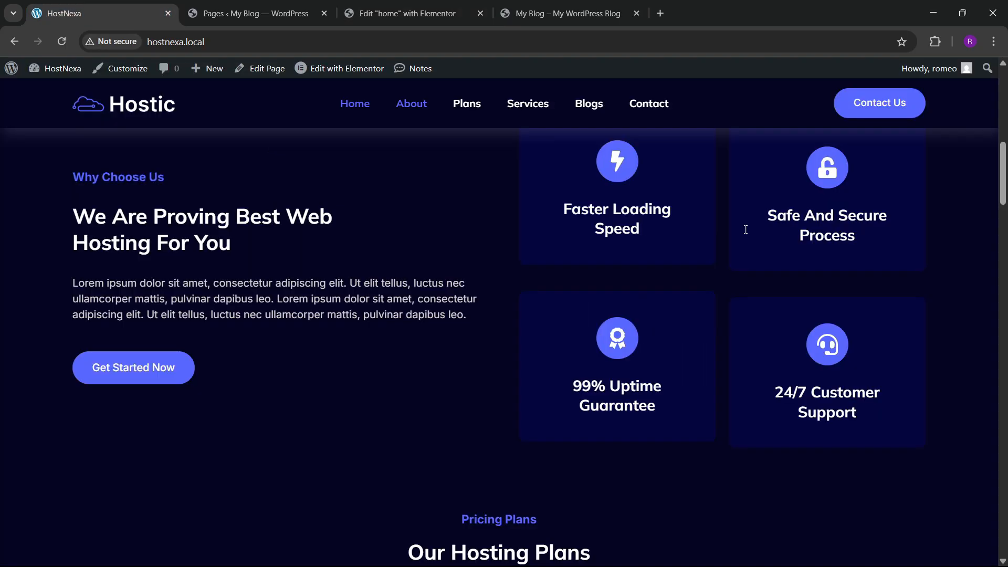
click(446, 13)
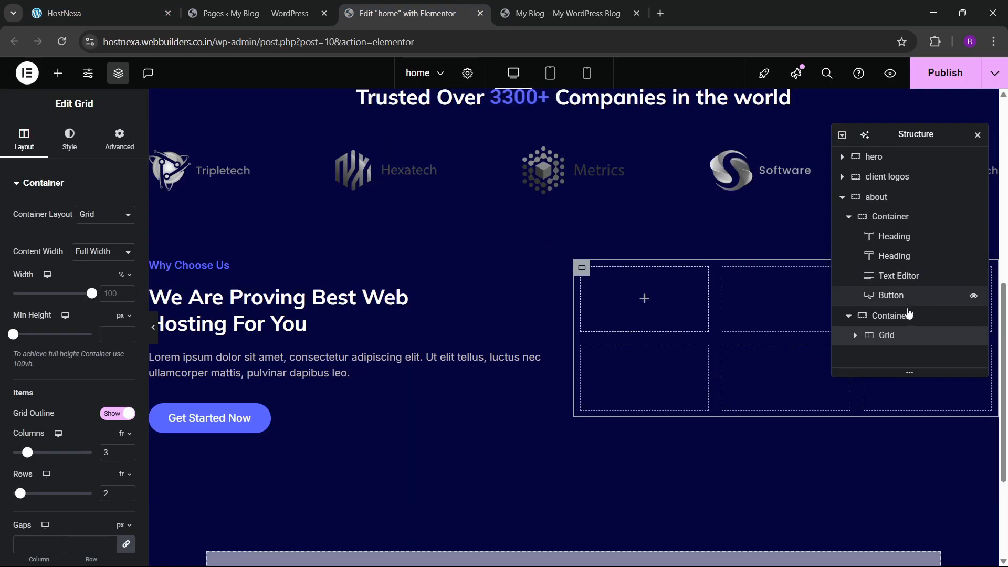
- Set the about section's grid to 2 columns and its padding to 0 px on all sides
scroll(59, 377, down, 3)
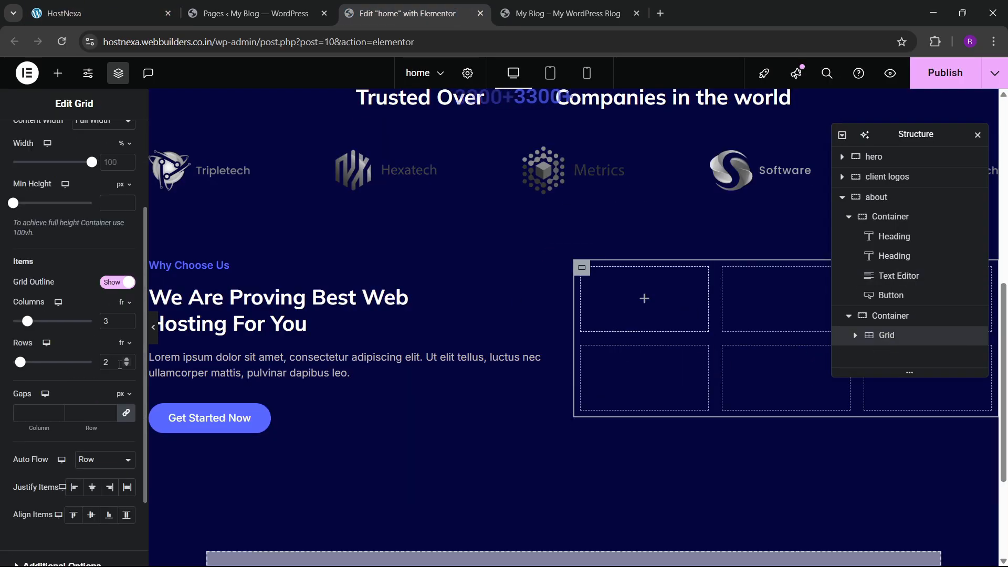
click(127, 318)
scroll(86, 345, down, 2)
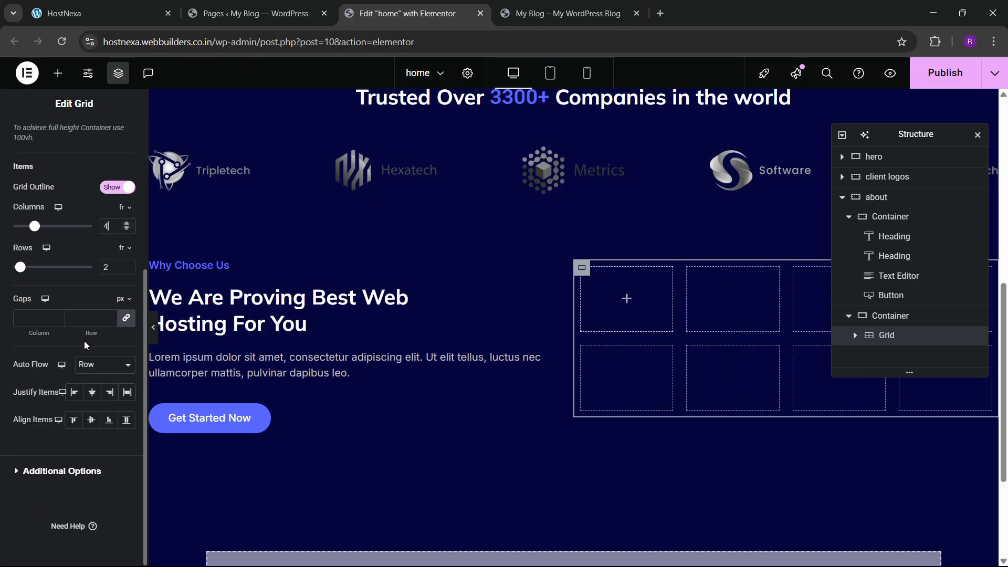
click(125, 229)
click(125, 230)
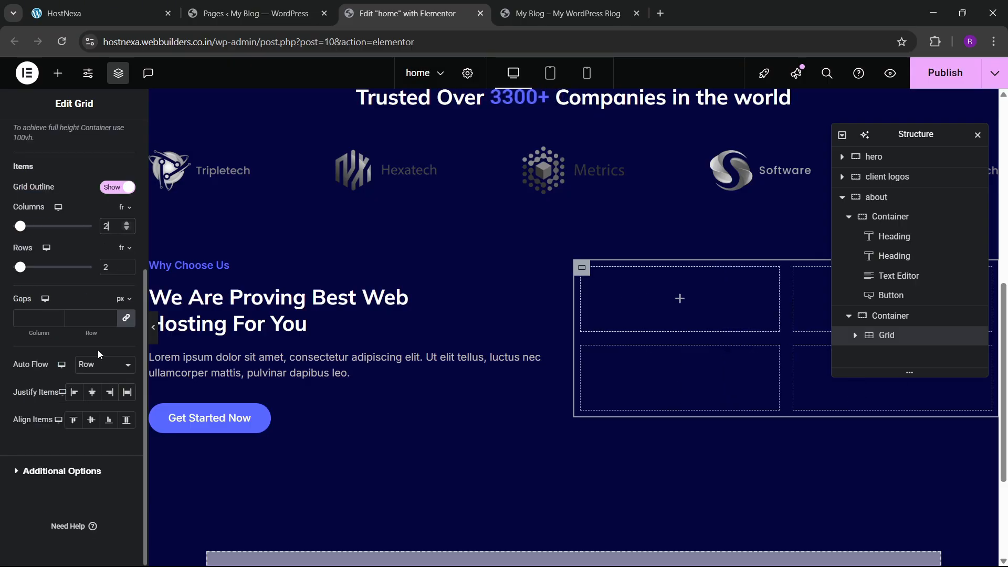
scroll(84, 299, up, 5)
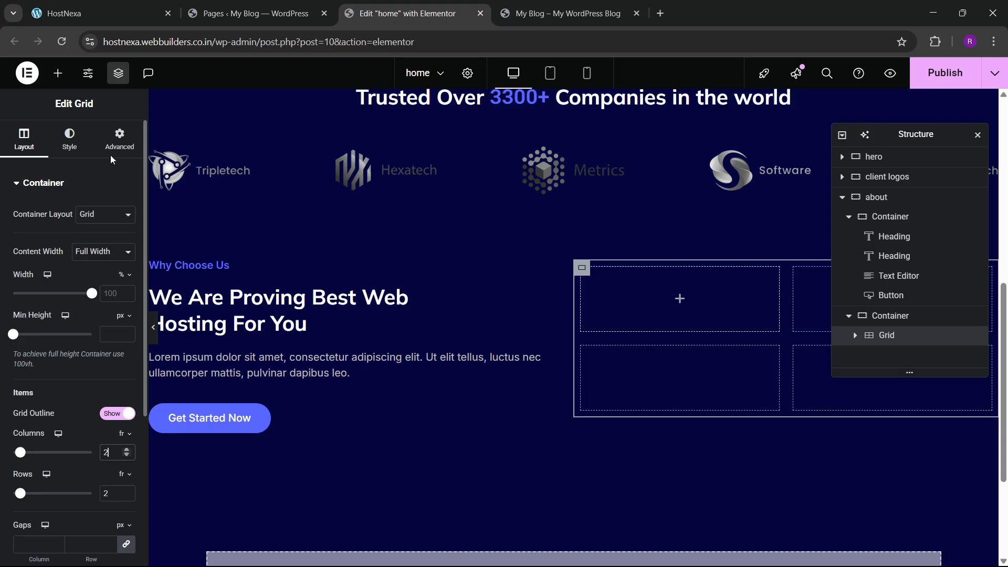
click(116, 142)
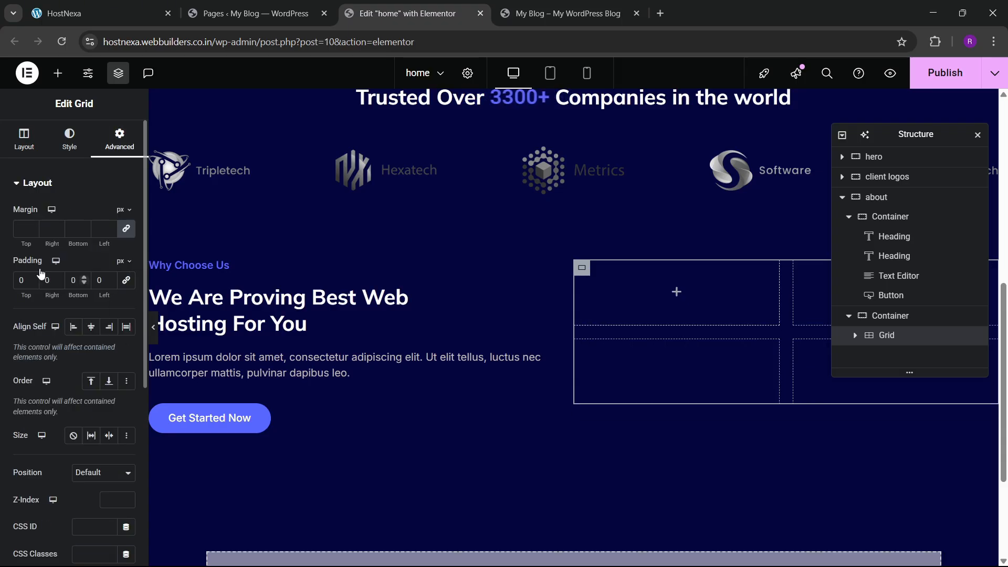
- Add a container to the grid's first cell and set its padding to 0 px on all sides
click(58, 73)
drag(41, 243, 648, 286)
click(119, 139)
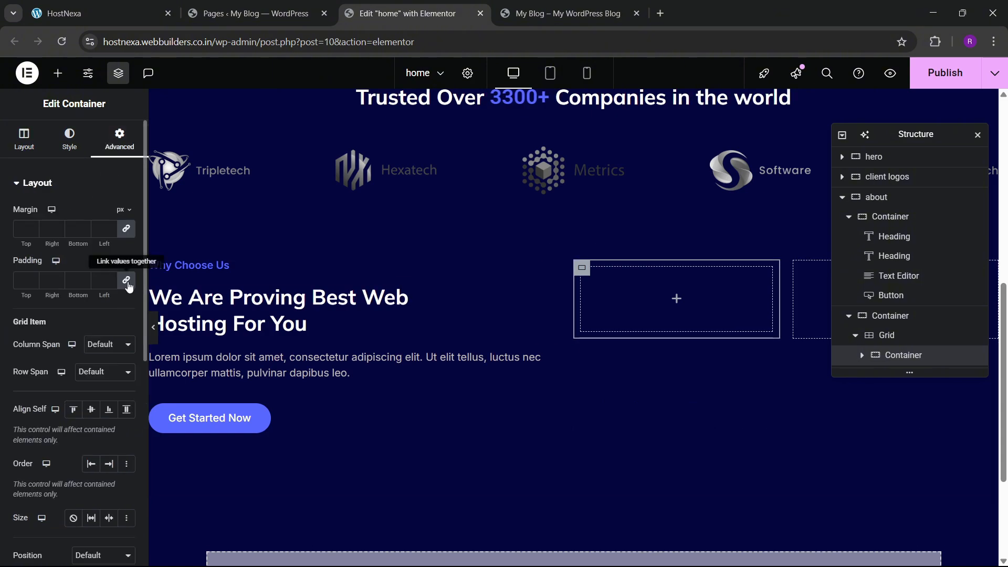
- Check the feature cards on the reference site and set the first grid cell container's background to the global color blue
click(99, 13)
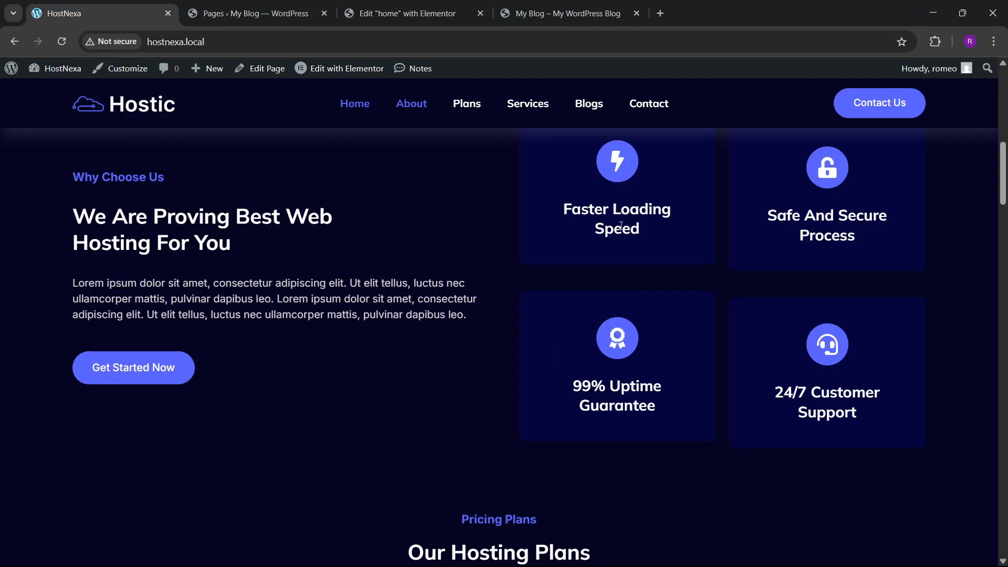
click(408, 13)
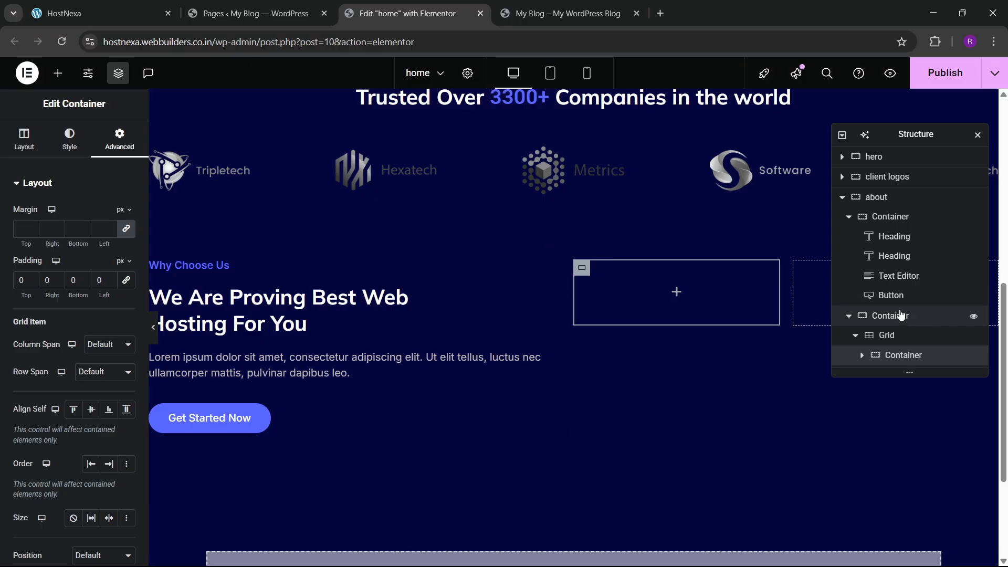
click(70, 137)
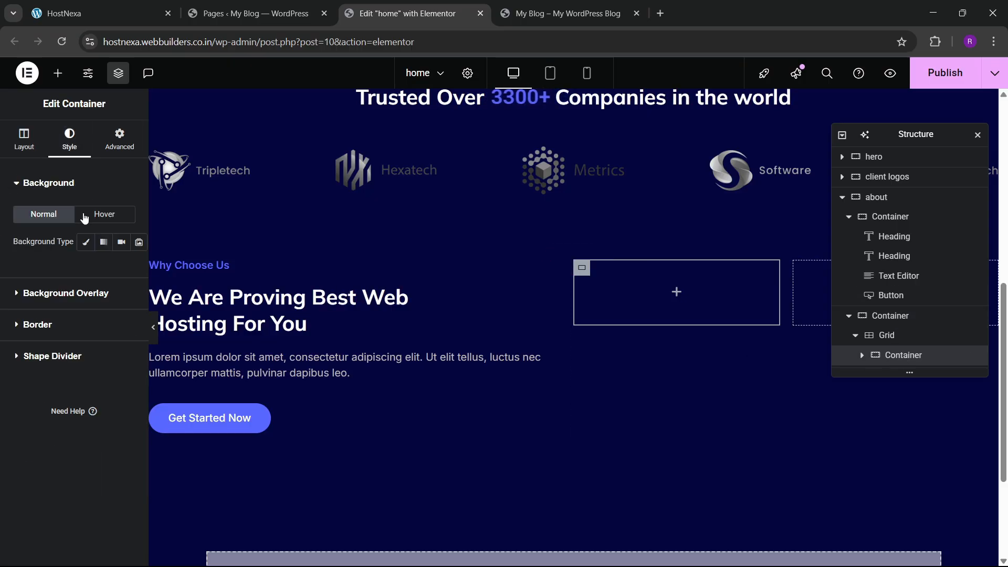
click(89, 243)
click(108, 270)
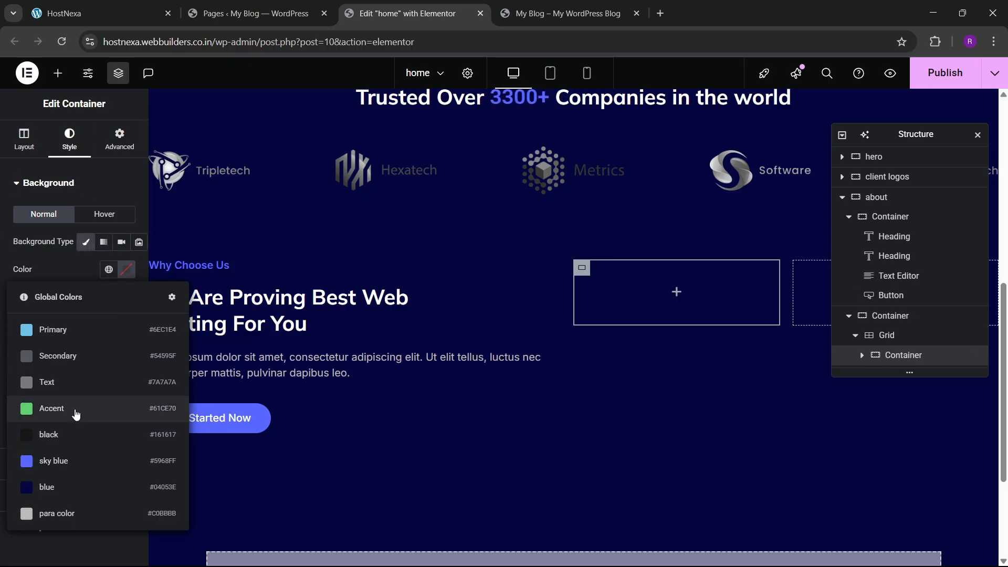
click(62, 487)
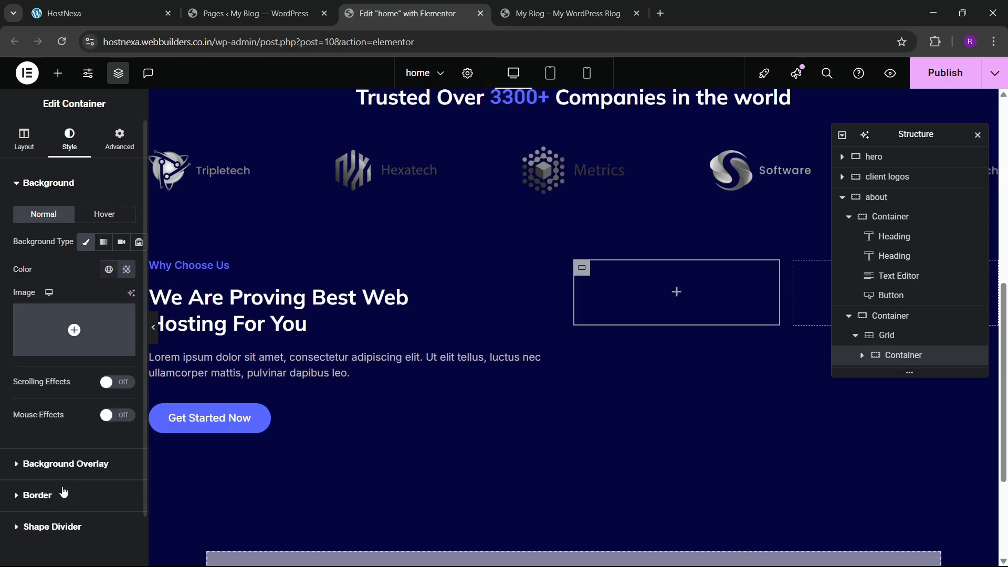
- Compare the card and page background colors with the reference site and publish the page
click(109, 269)
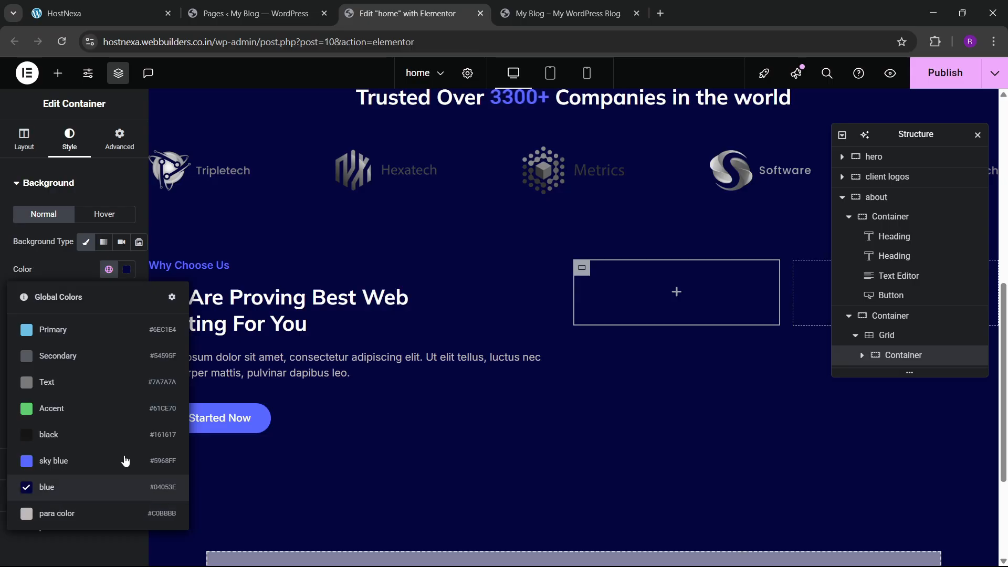
click(116, 6)
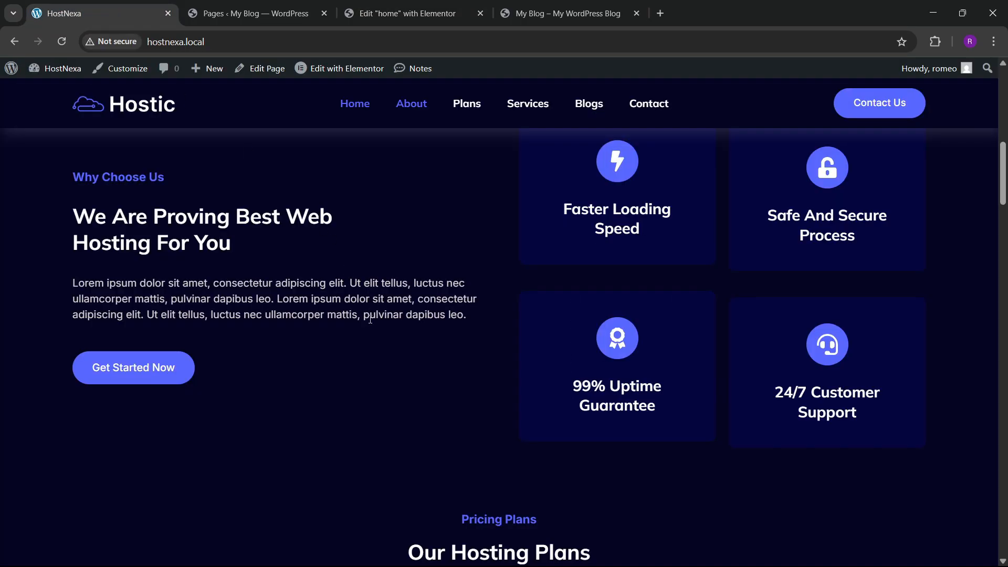
click(436, 15)
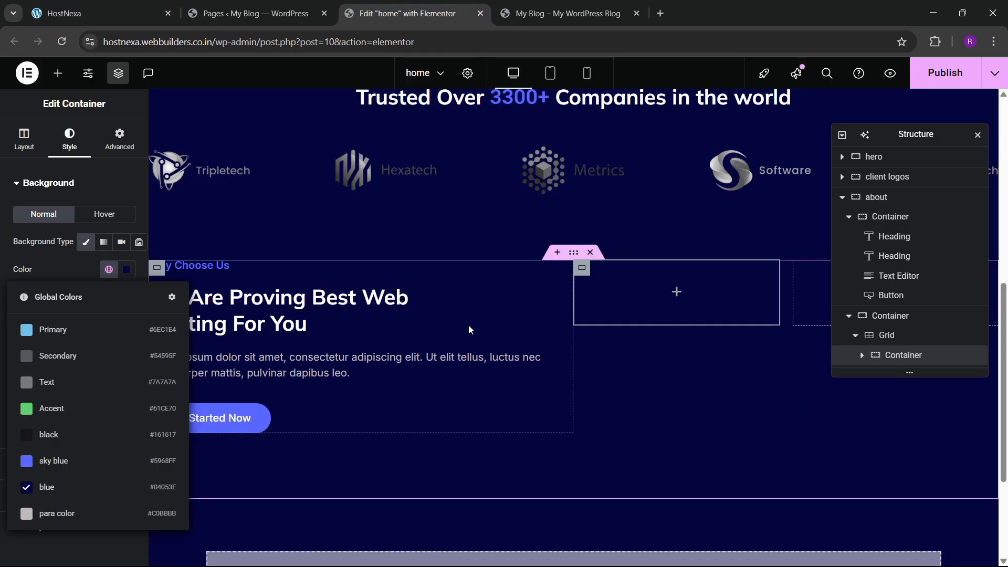
click(126, 6)
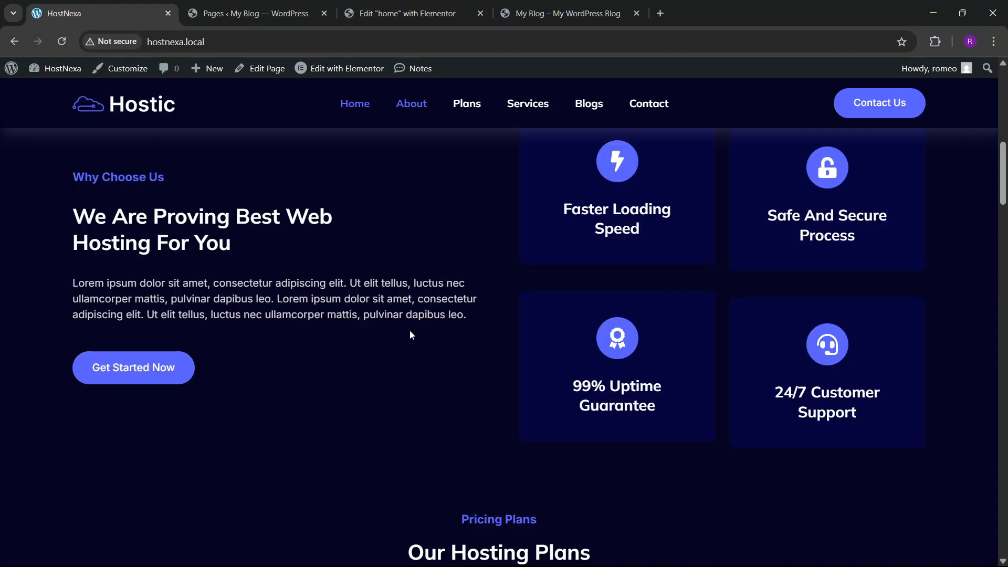
click(391, 14)
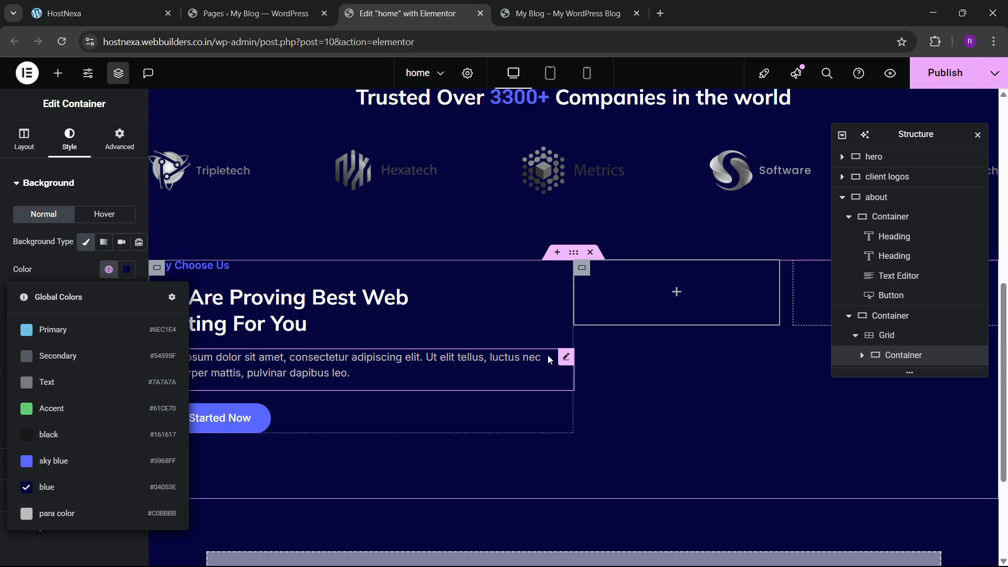
click(945, 73)
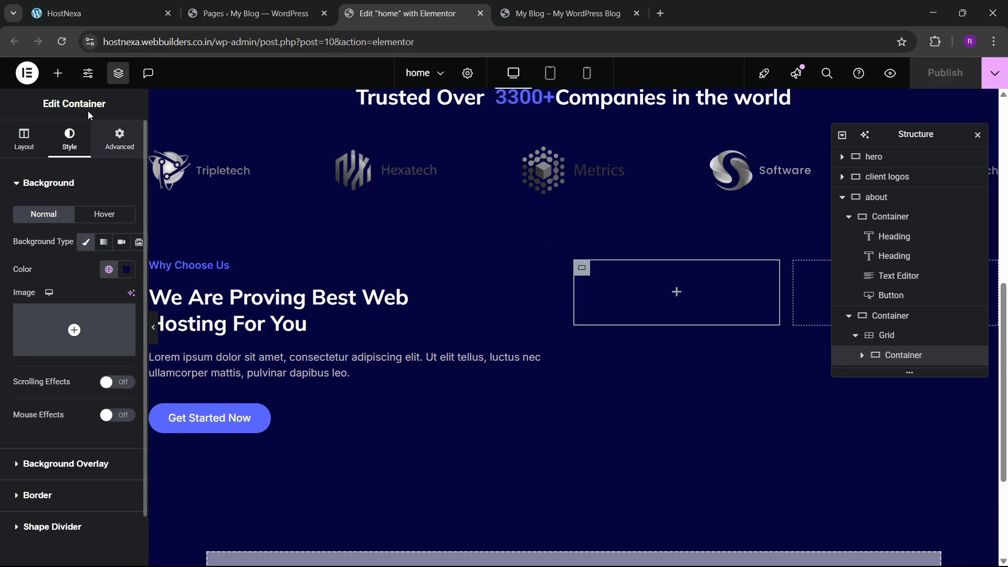
- Add a custom global color named "dark blue" in the site settings
click(88, 73)
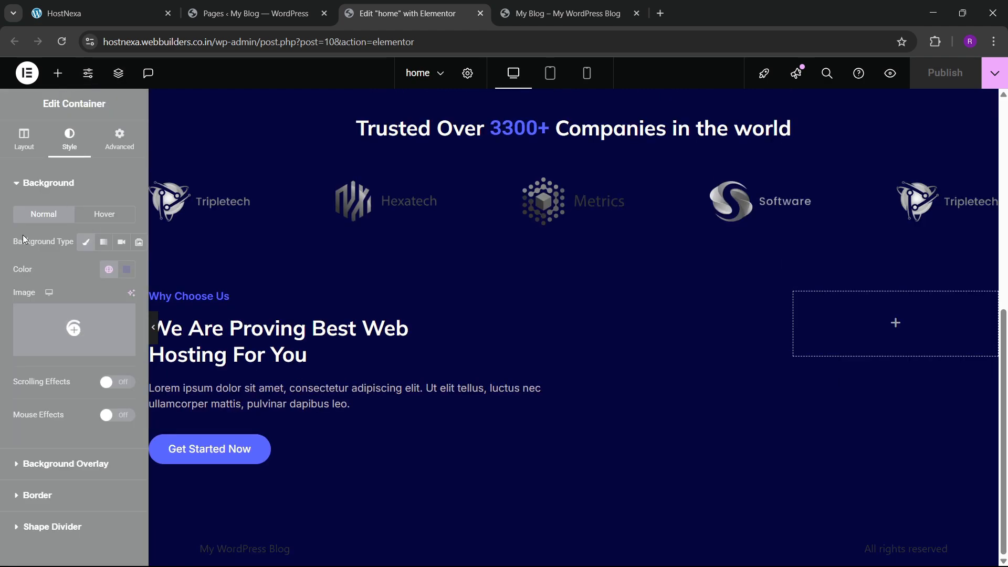
click(58, 167)
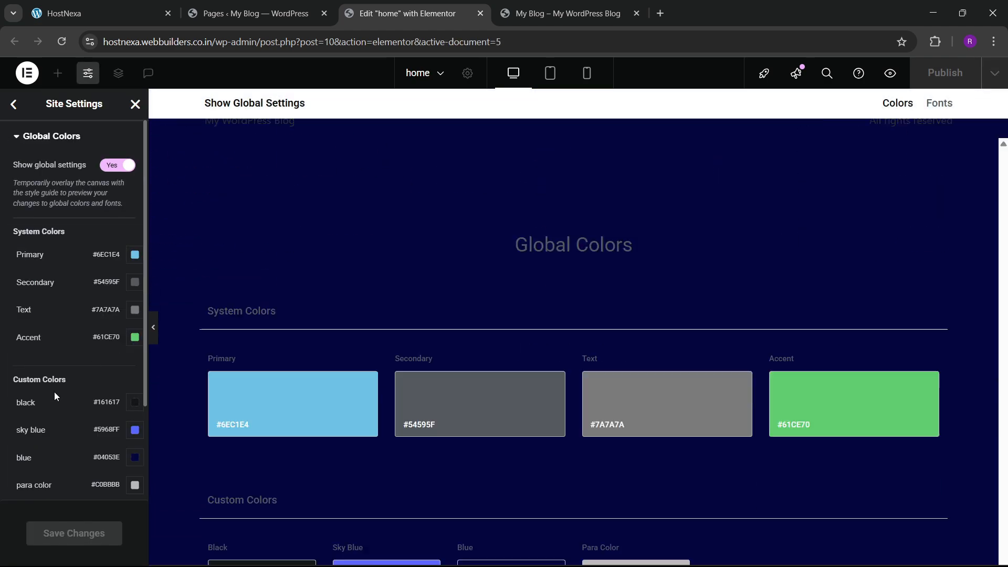
scroll(55, 392, down, 2)
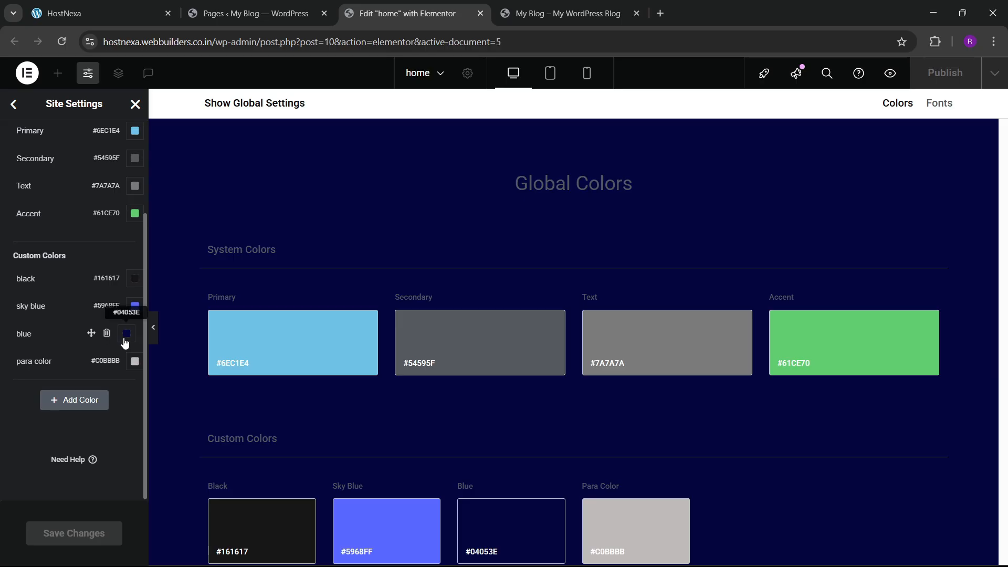
click(65, 400)
text(dark blue)
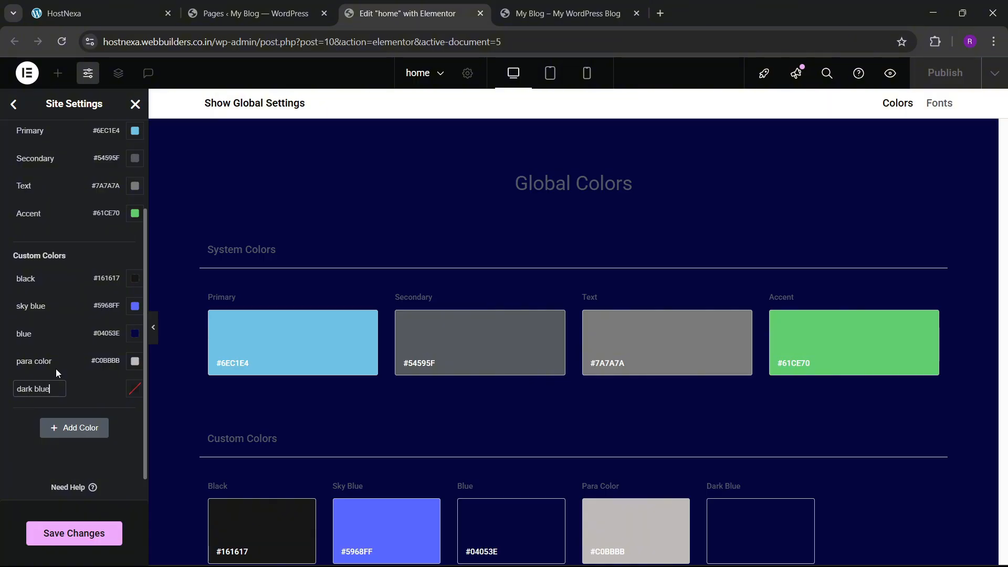
- Base the dark blue global color on the blue hex code, darken it to #050521, and save the site settings
click(134, 334)
key(ctrl+c)
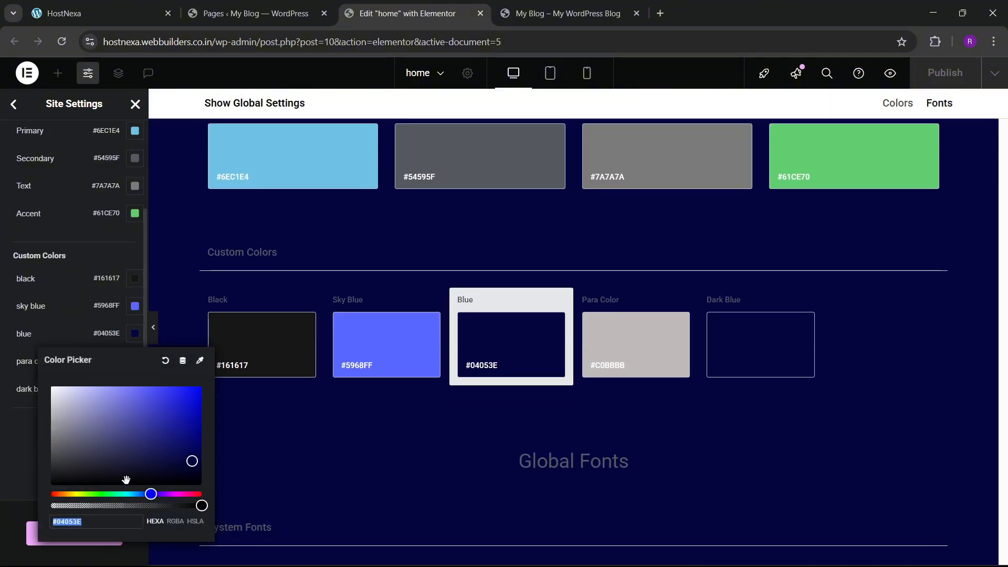
click(10, 480)
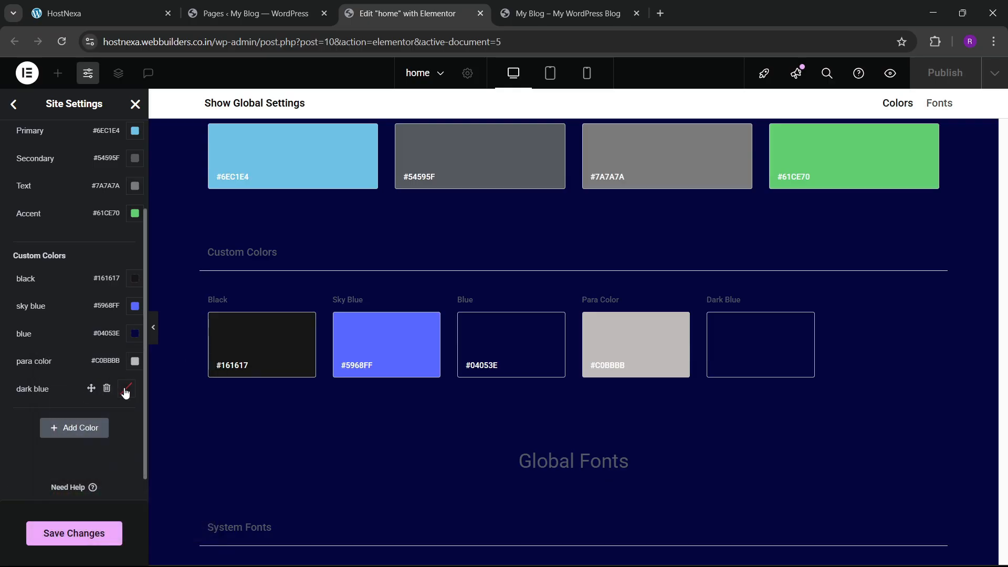
click(131, 392)
key(ctrl+v)
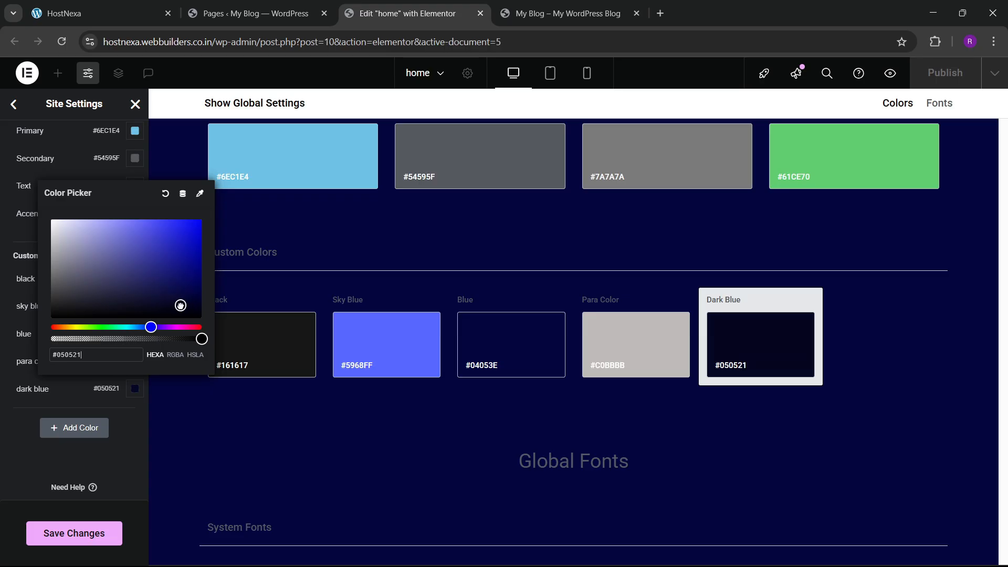
click(37, 392)
click(94, 529)
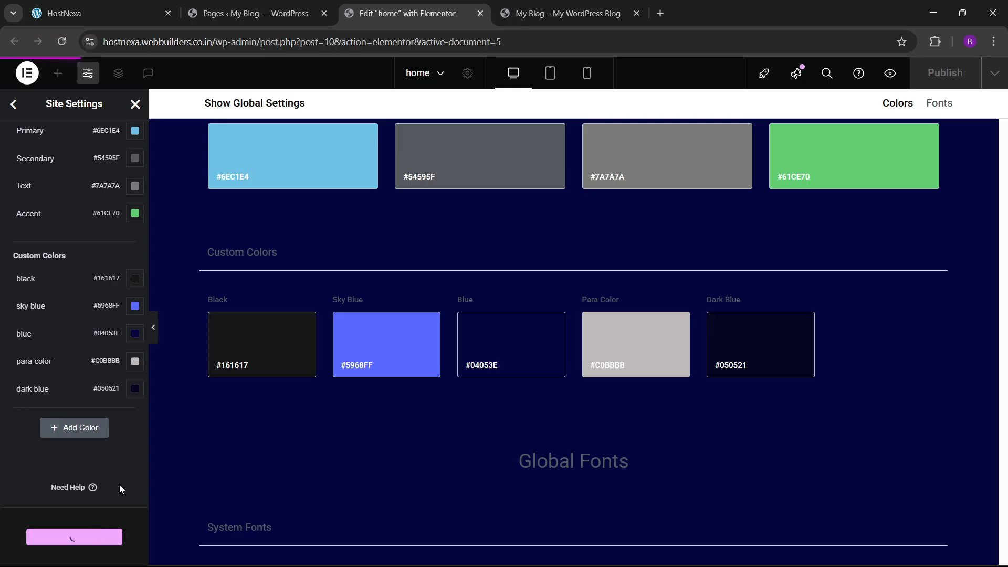
click(136, 105)
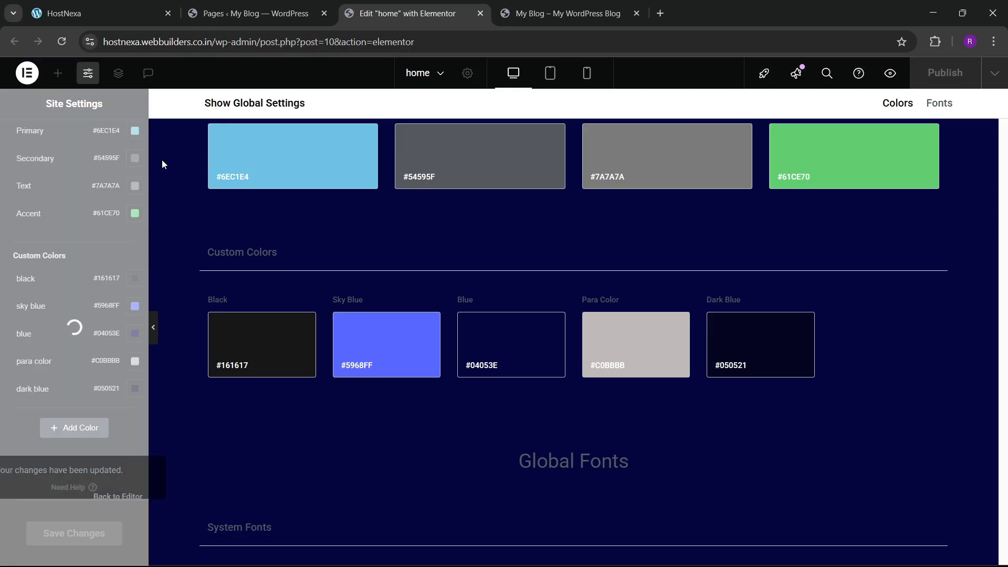
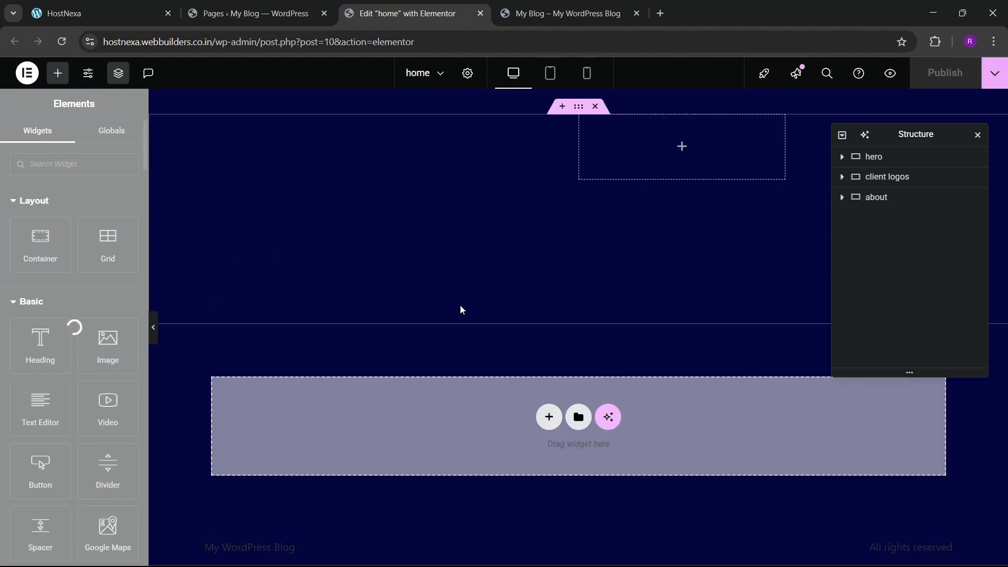
- Set the home page's body background to the global color dark blue
scroll(462, 328, up, 12)
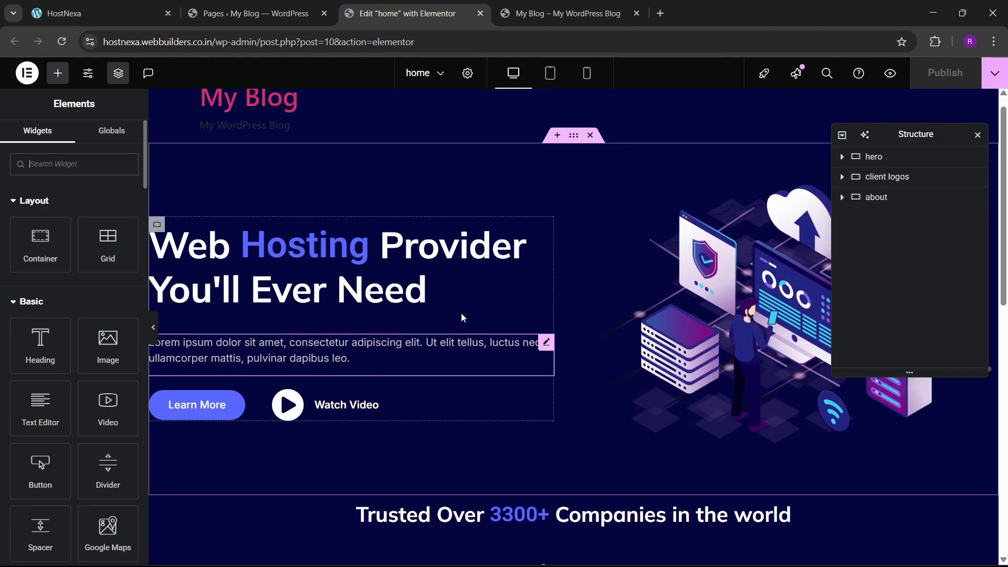
click(467, 73)
click(71, 139)
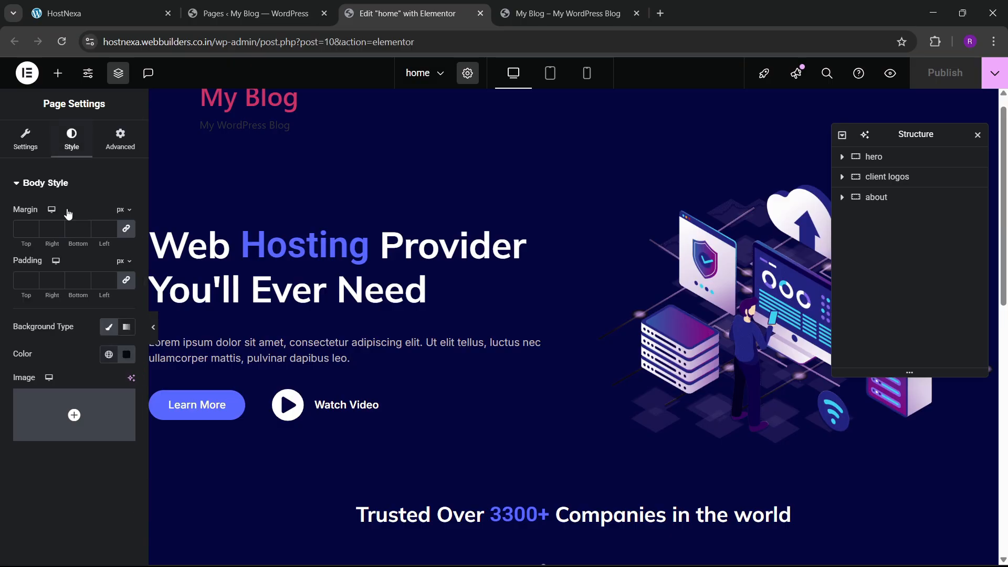
click(109, 354)
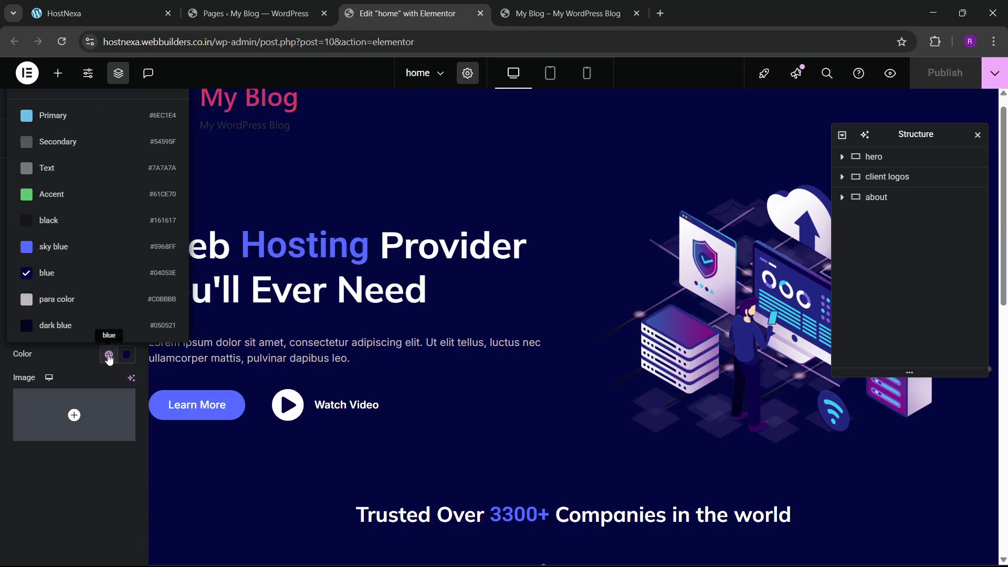
click(74, 325)
- Select the container in the about grid's first cell and reapply the global color blue as its background
scroll(482, 317, down, 8)
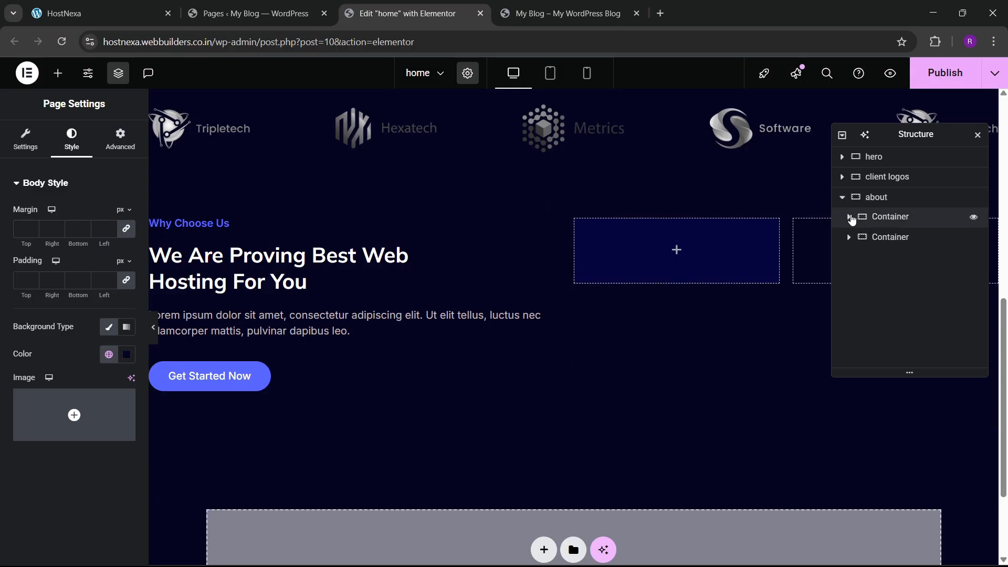
click(849, 237)
click(859, 262)
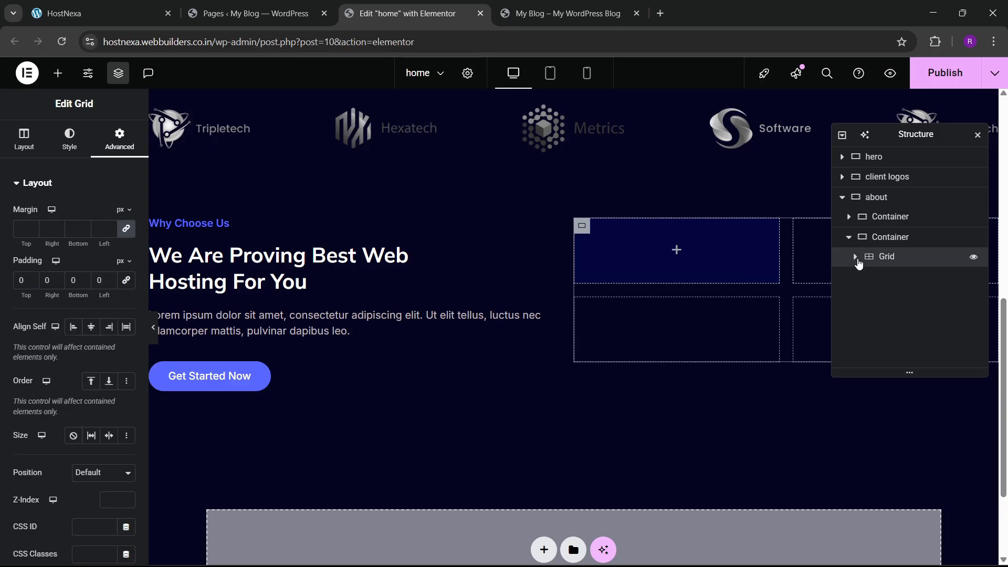
click(861, 277)
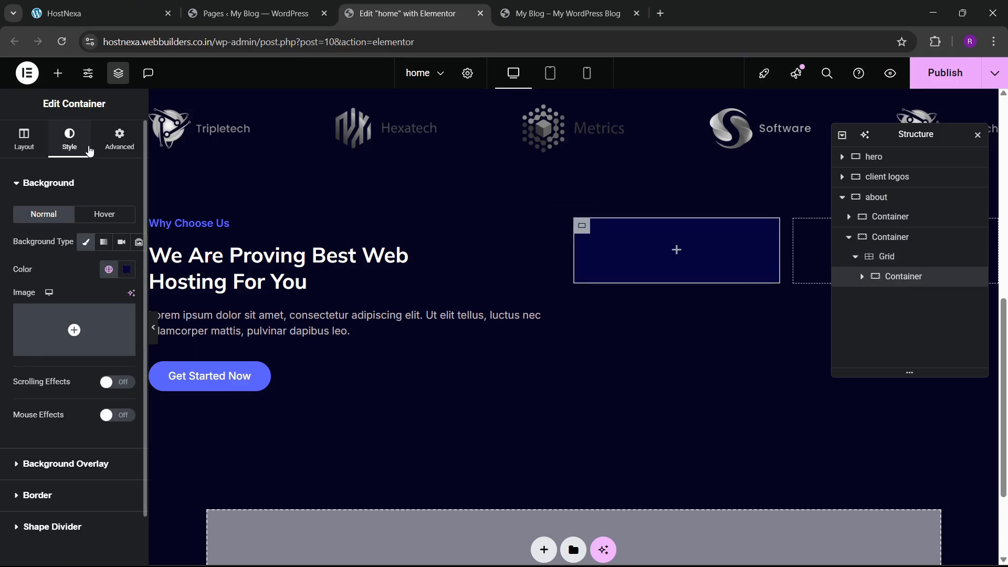
click(109, 271)
click(87, 484)
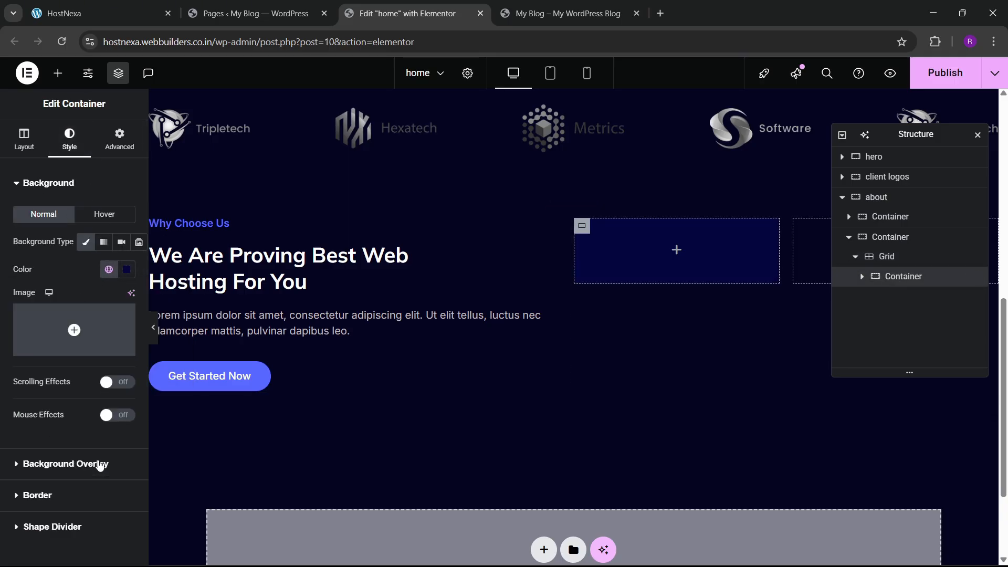
- Set the first card container's padding to 40 px on all sides with linked values
click(120, 139)
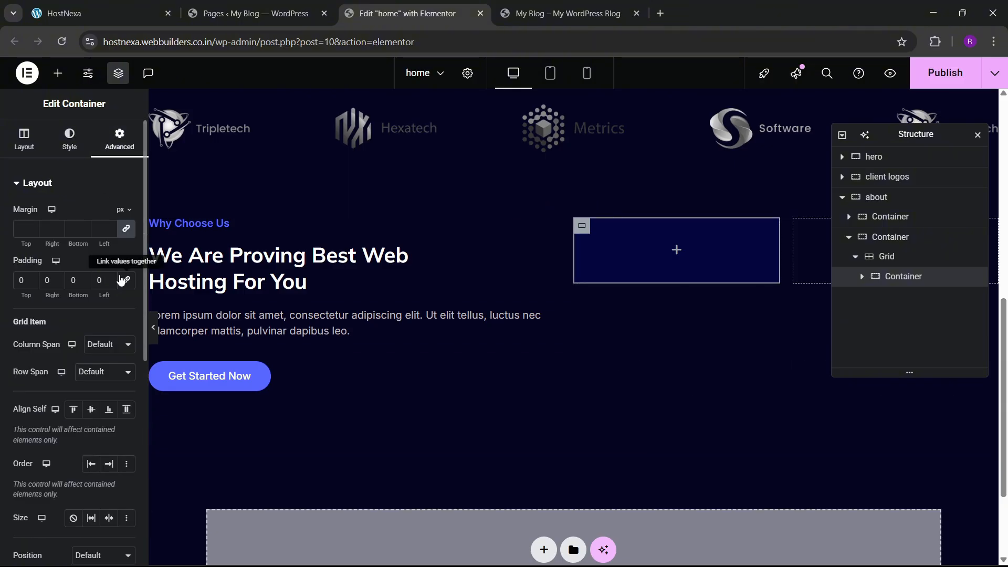
click(125, 280)
text(50)
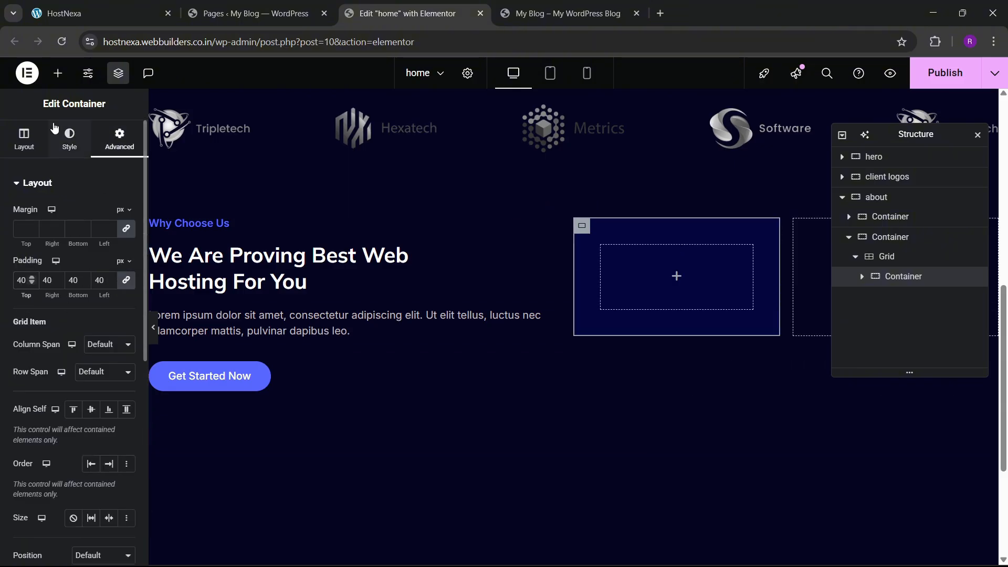
- Add an Icon widget to the first card container and check the card icons' style on the reference site
click(58, 73)
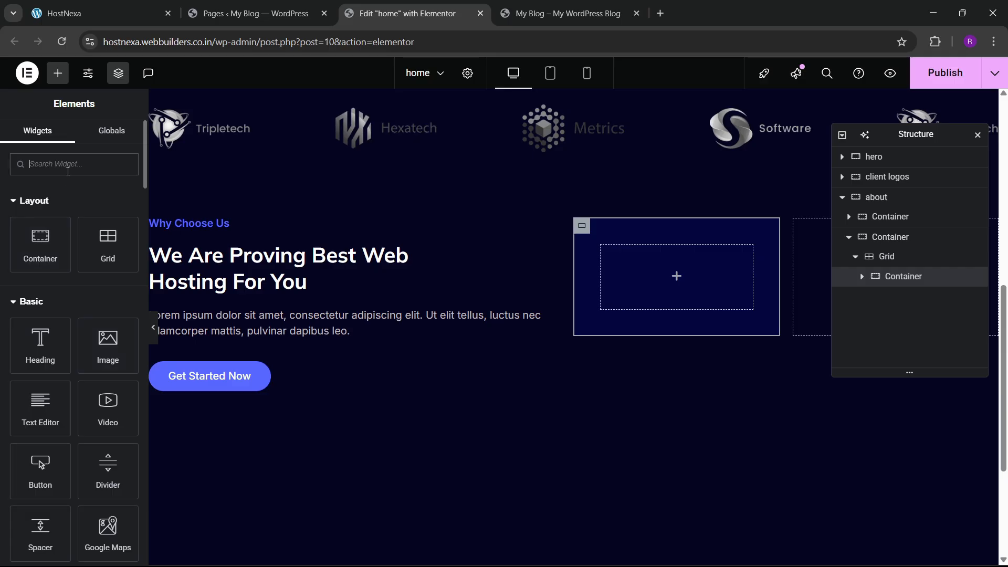
click(68, 171)
text(icon)
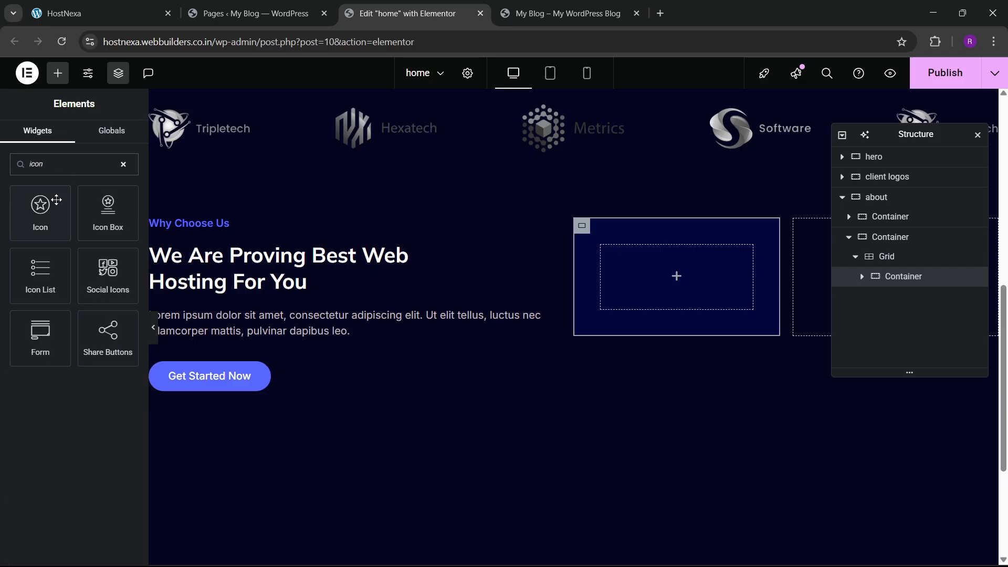
drag(57, 200, 627, 257)
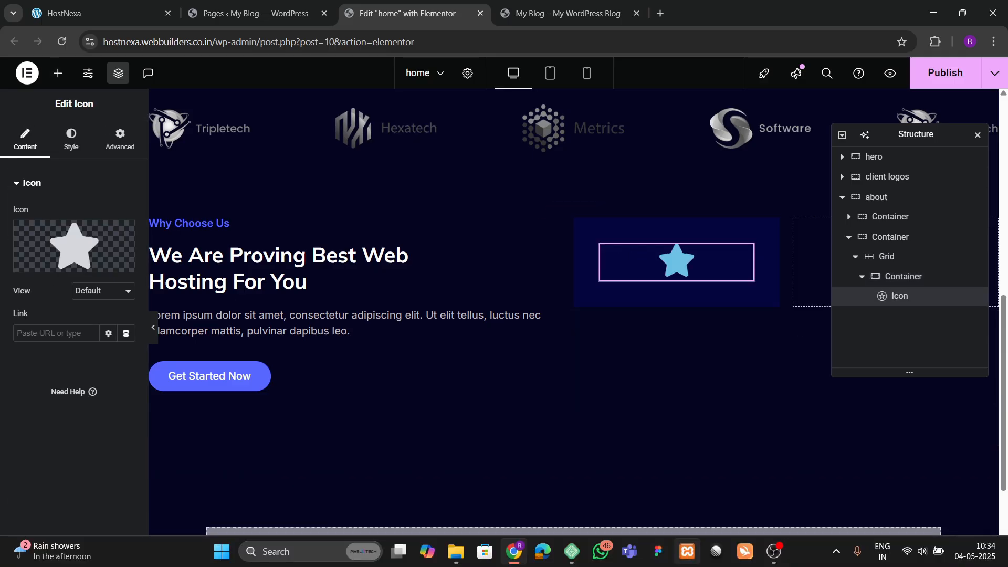
click(94, 13)
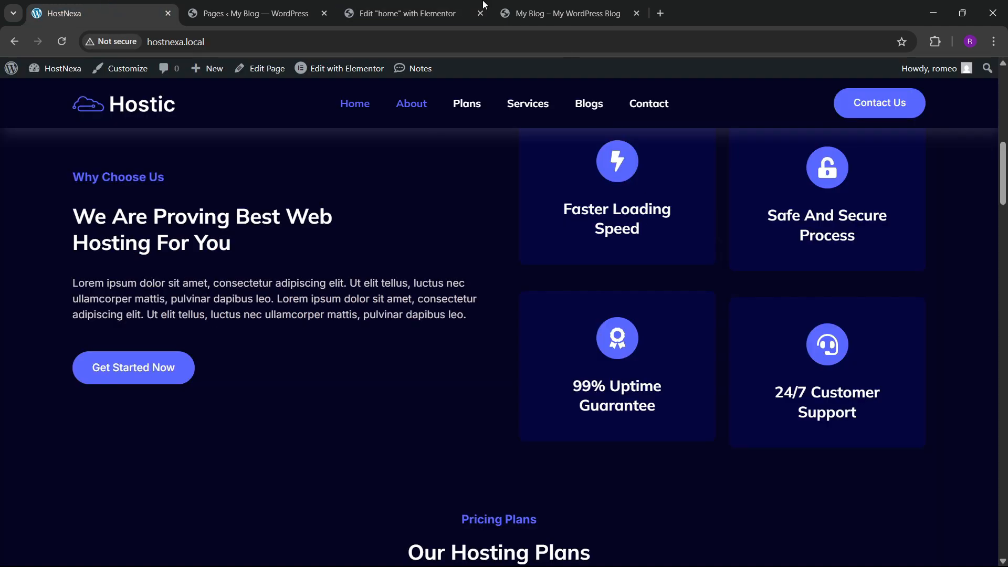
click(457, 6)
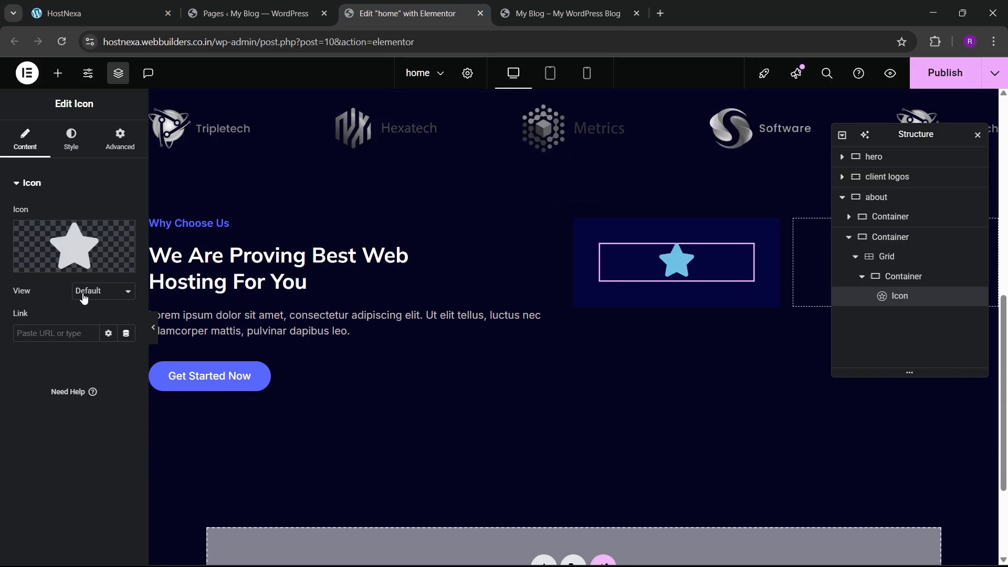
- Set the card icon's view to Stacked and replace the star with the Bolt icon from the icon library
click(91, 324)
click(74, 247)
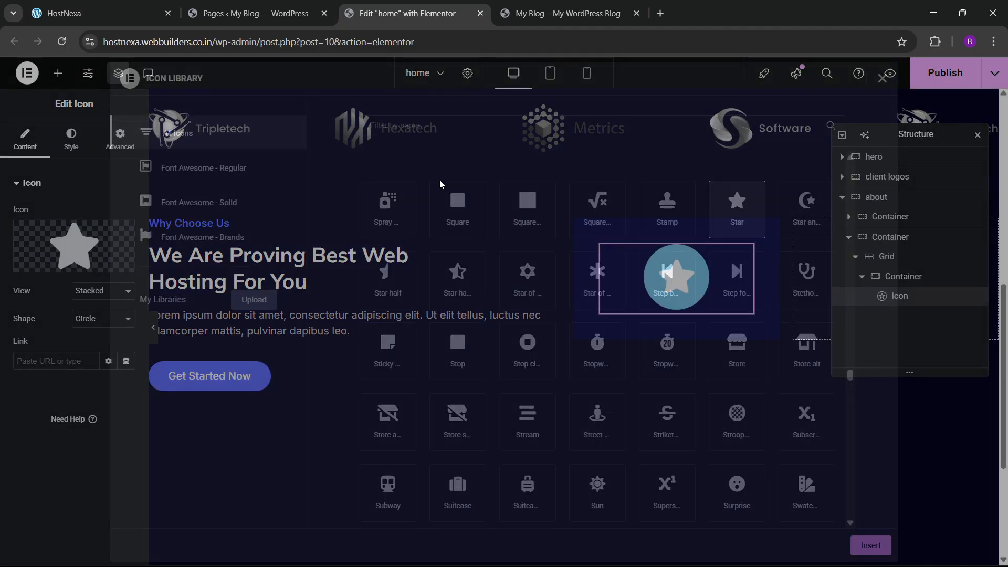
text(bolt)
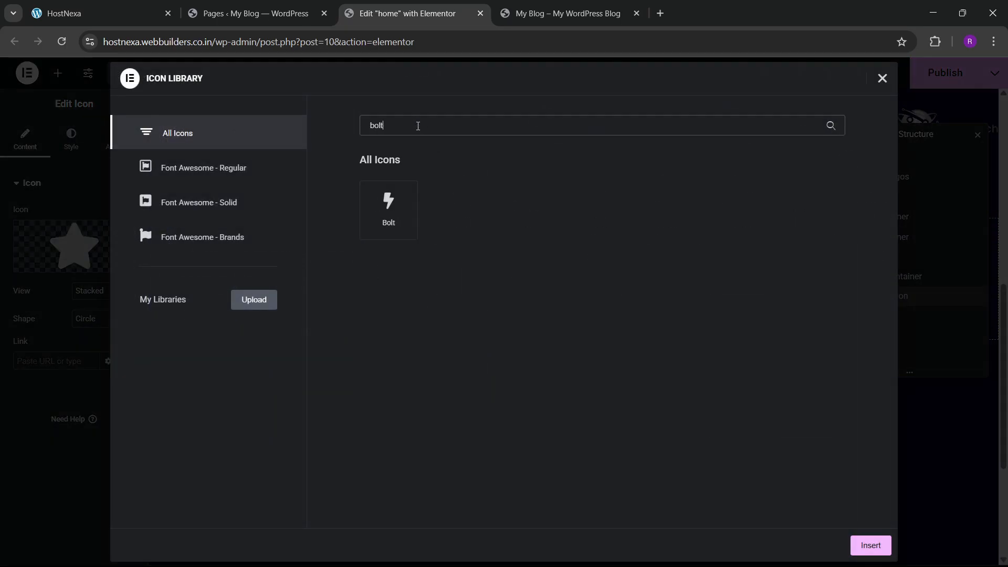
click(395, 210)
click(854, 543)
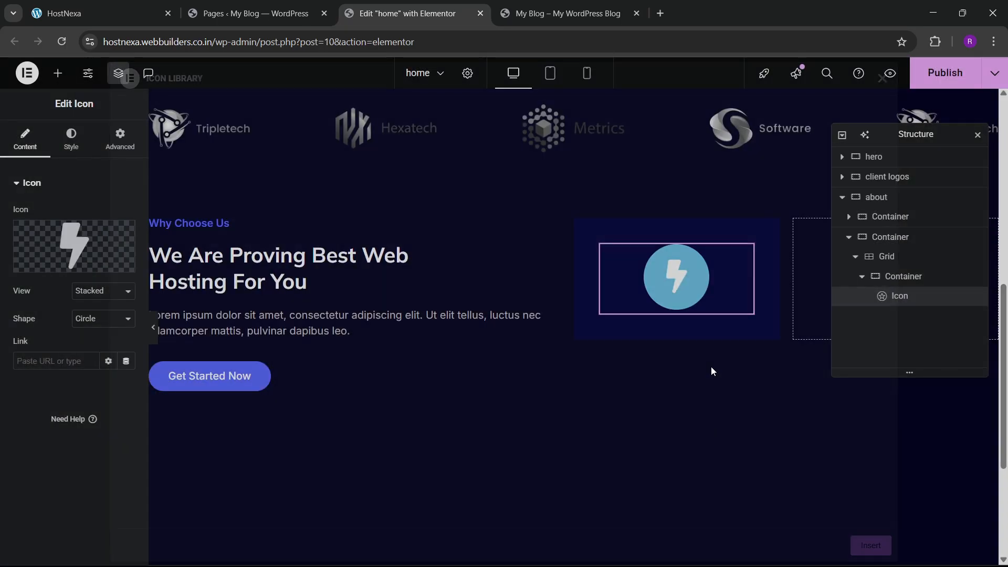
- Set the bolt icon's primary color to the global violet-blue and its secondary color to white
click(72, 138)
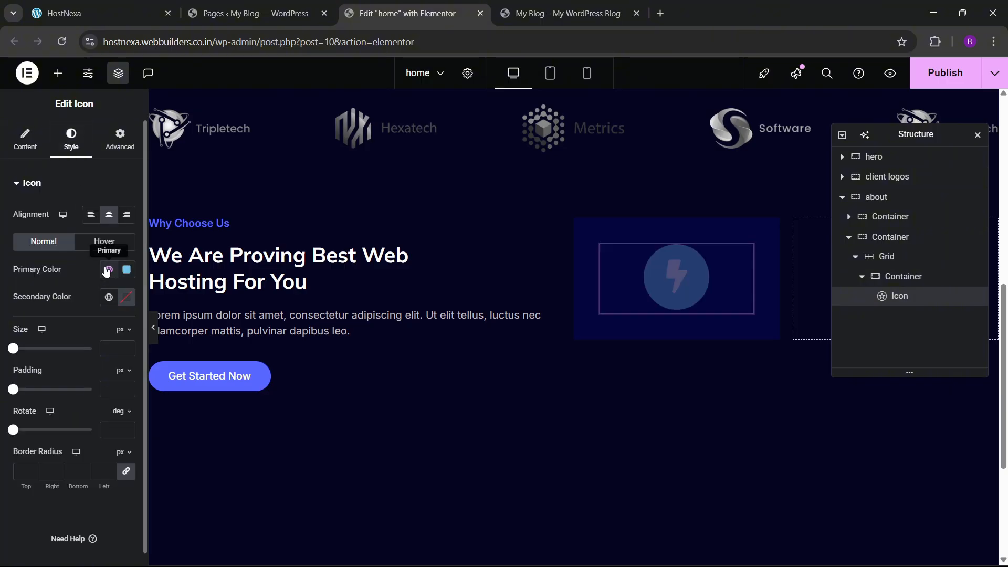
click(107, 270)
click(49, 463)
click(126, 297)
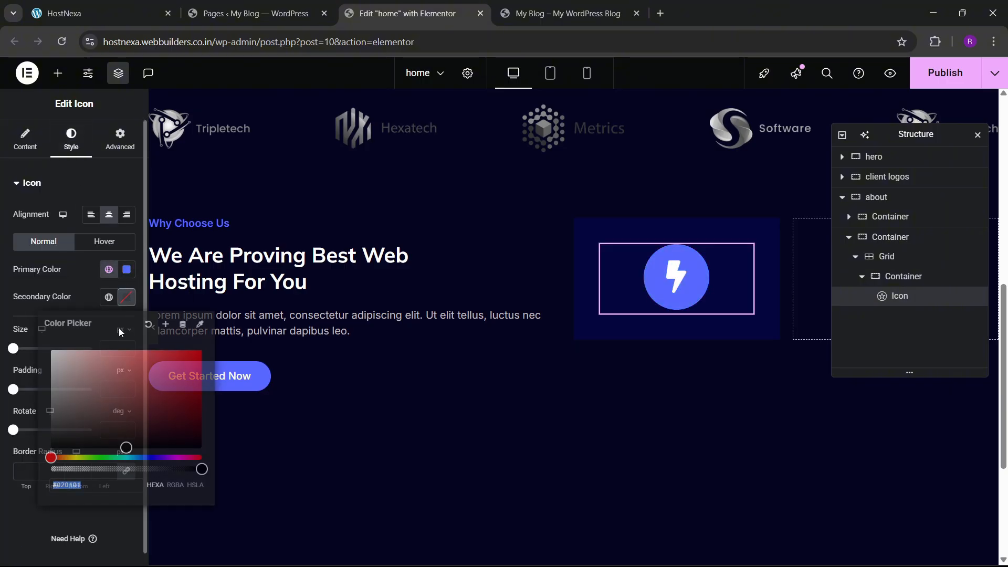
drag(75, 370, 20, 312)
click(110, 276)
- Set the bolt icon's size to 30 px and compare it with the card icons on the reference site
click(127, 347)
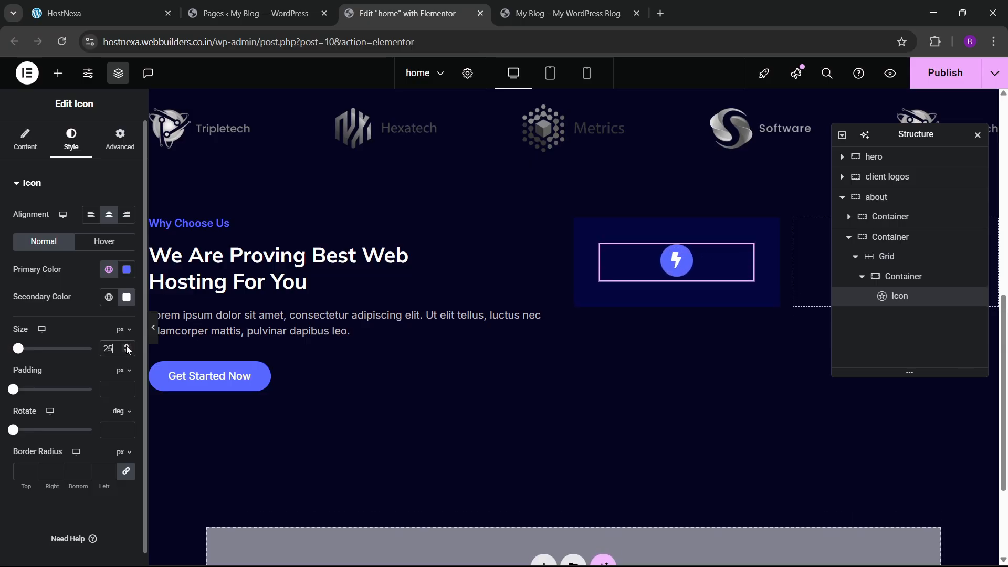
click(126, 347)
click(126, 347)
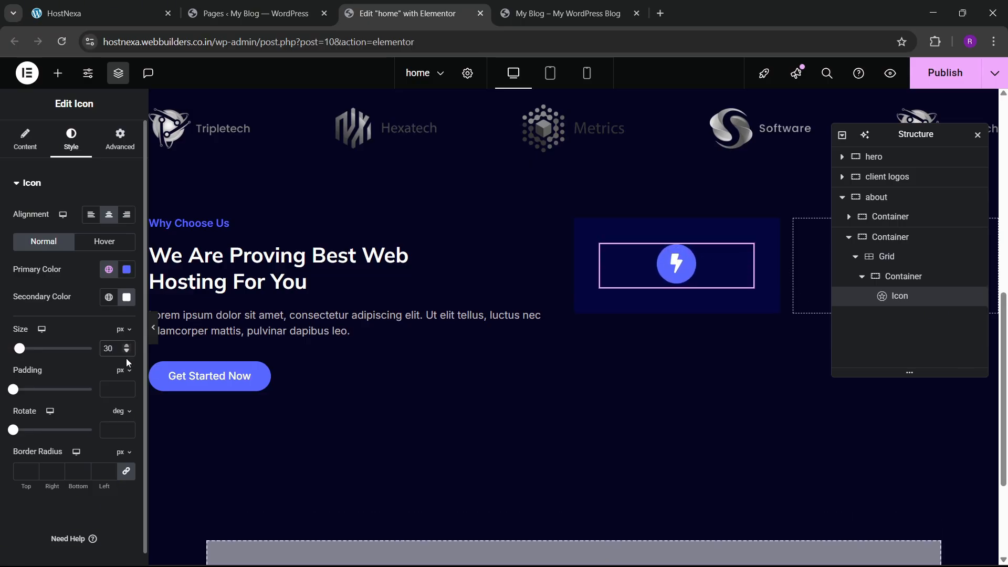
click(99, 13)
click(414, 13)
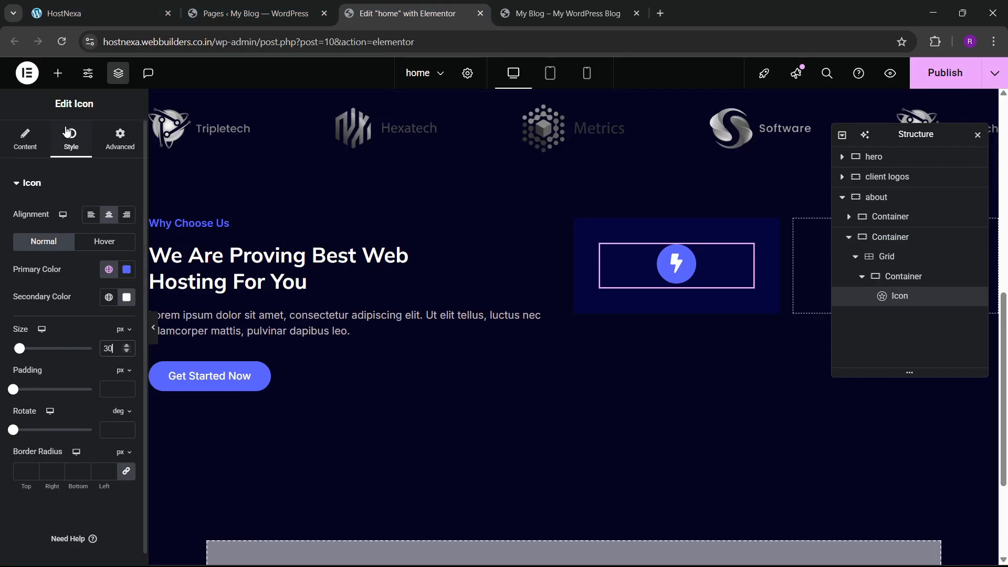
- Add a Heading widget below the bolt icon and title it "Faster Loading Speed" as on the reference site
click(58, 73)
drag(41, 349, 714, 283)
click(120, 14)
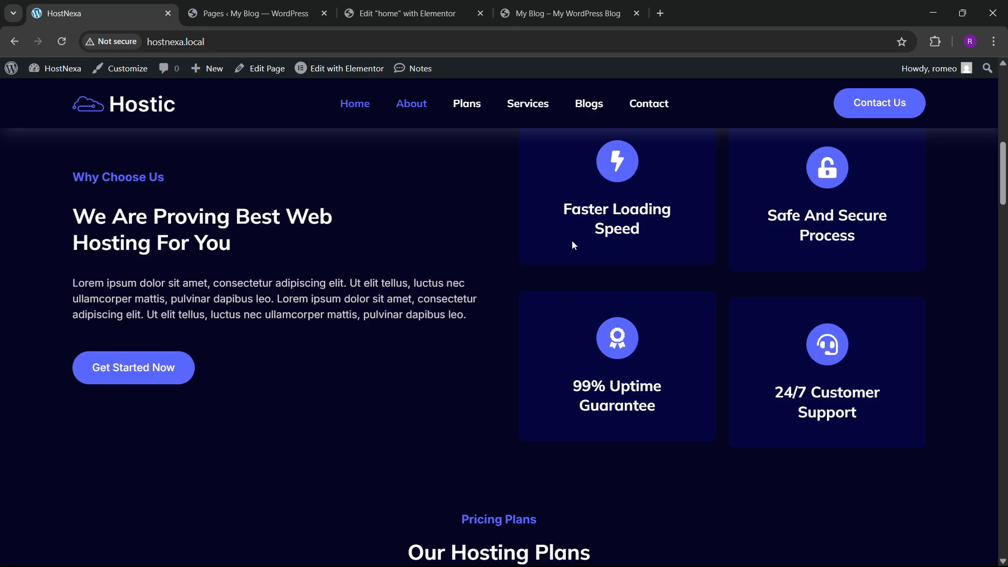
drag(572, 245, 608, 232)
click(404, 13)
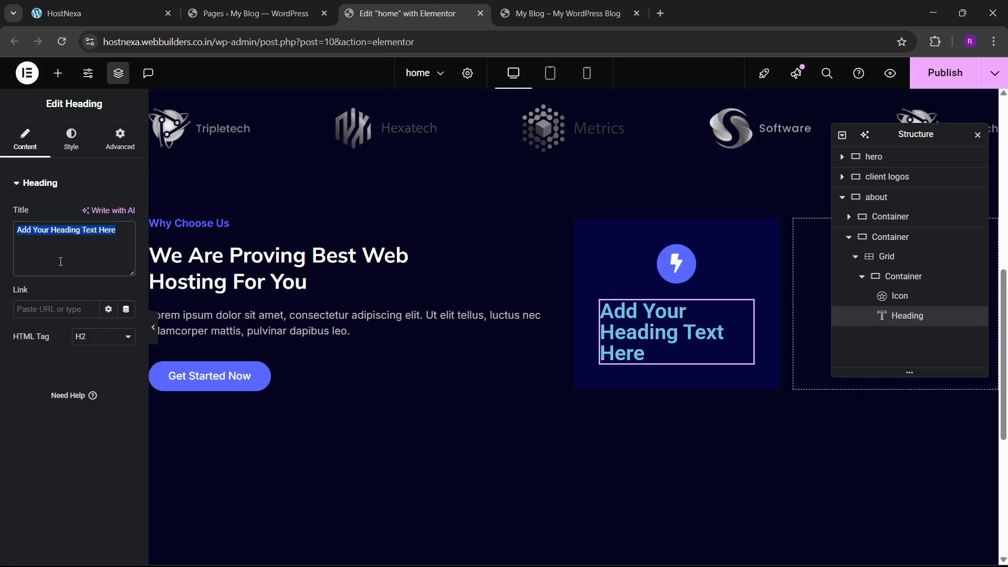
text(Faster Loading Speed)
- Center the card heading and apply the global font services heading to it
click(71, 139)
click(91, 215)
click(109, 252)
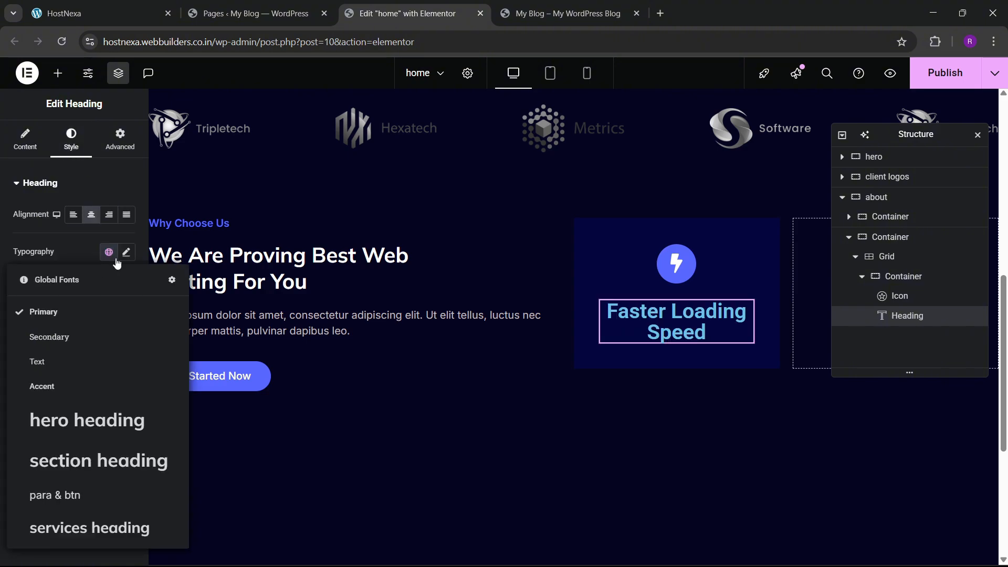
click(87, 525)
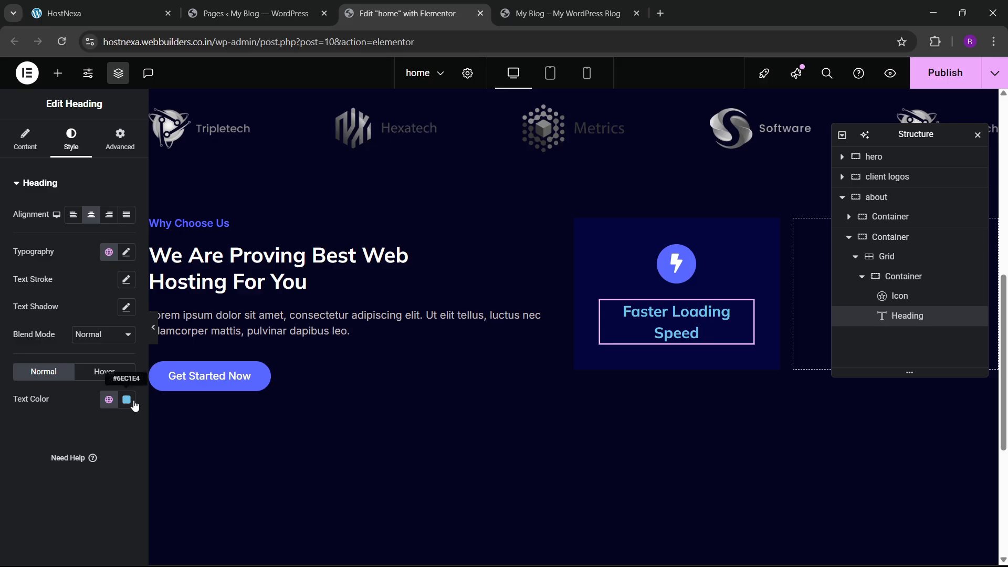
- Set the card heading's text color to white
click(132, 402)
drag(112, 293, 1, 223)
click(1, 455)
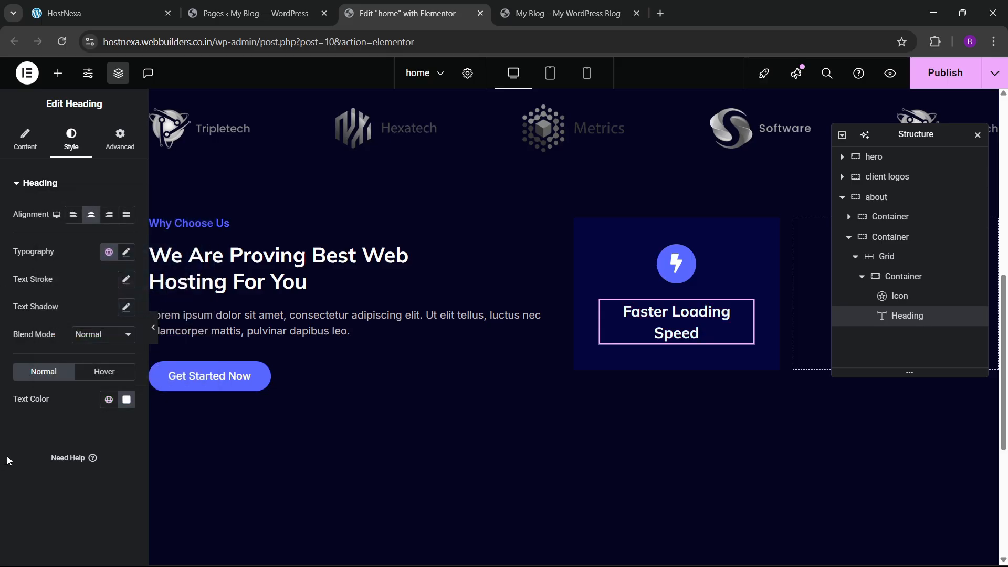
- Check the card corners on the reference site and set the first card container's border radius to 20 px
click(152, 7)
click(415, 13)
click(893, 276)
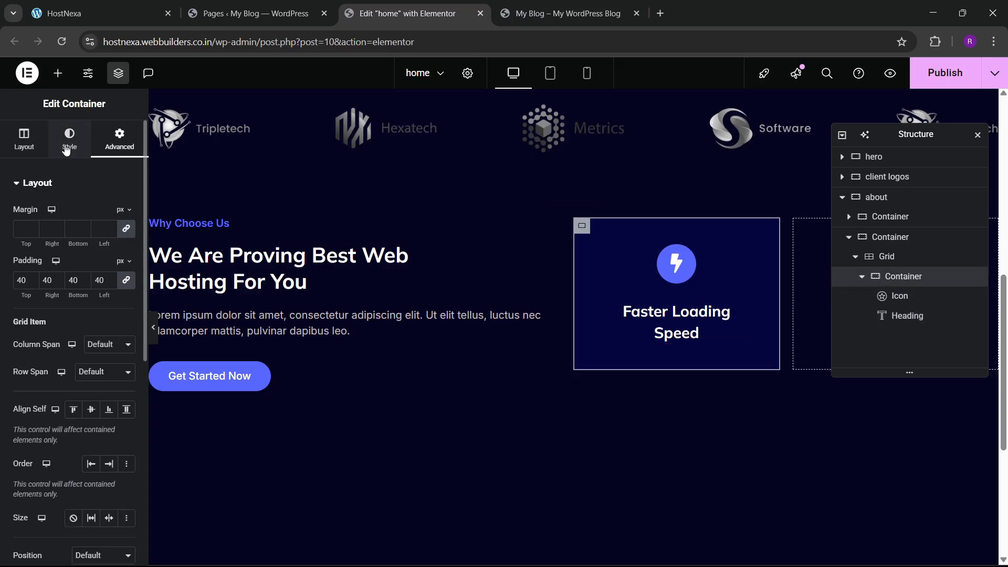
click(70, 139)
scroll(43, 363, down, 1)
click(38, 440)
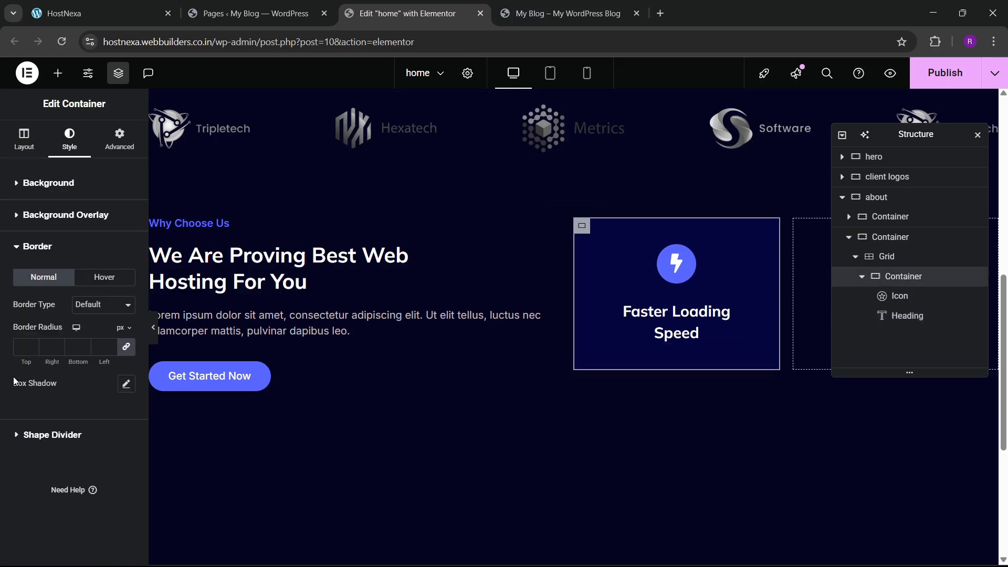
text(20)
- Set the first card's bolt icon size to 32 px
click(632, 284)
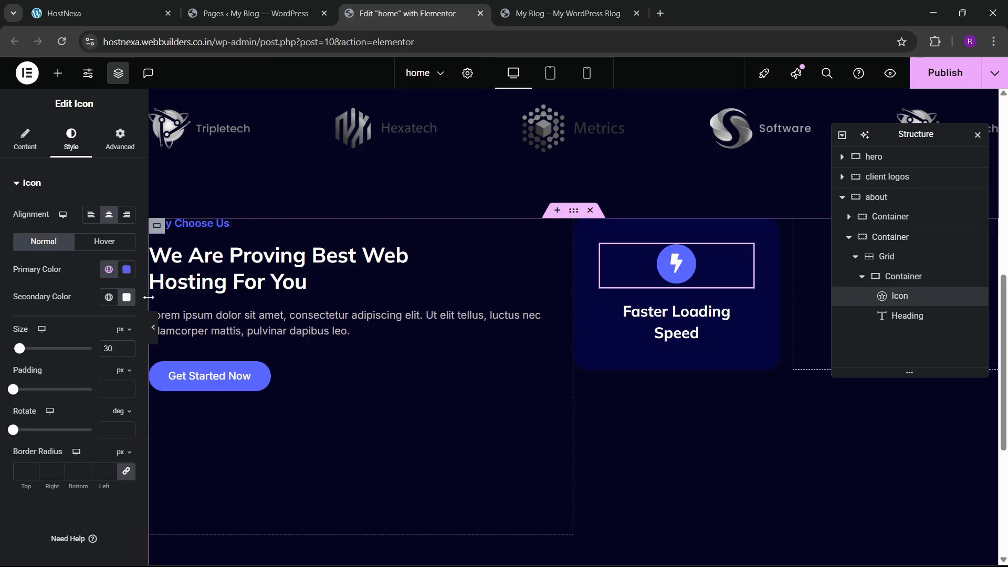
text(32)
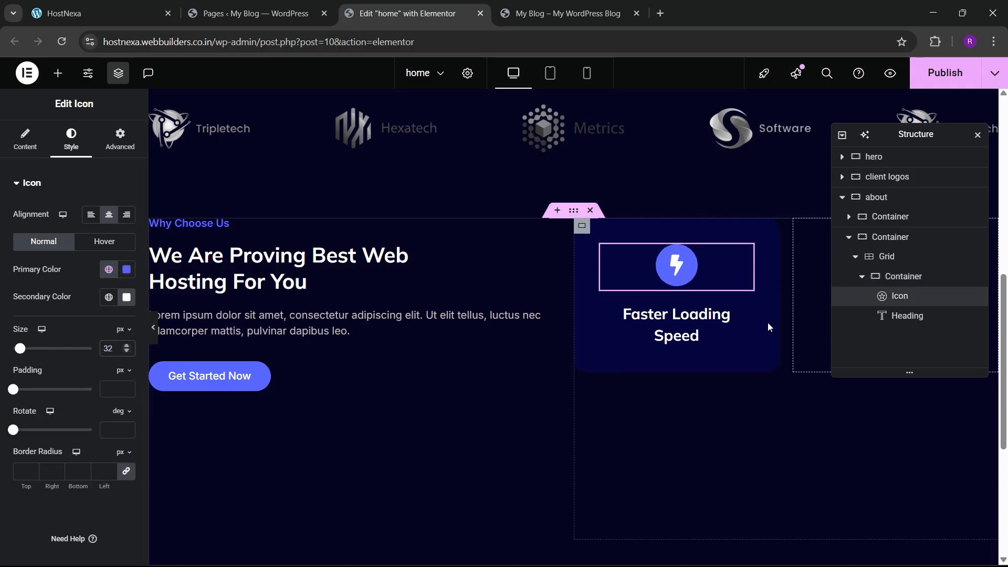
right_click(898, 282)
click(678, 269)
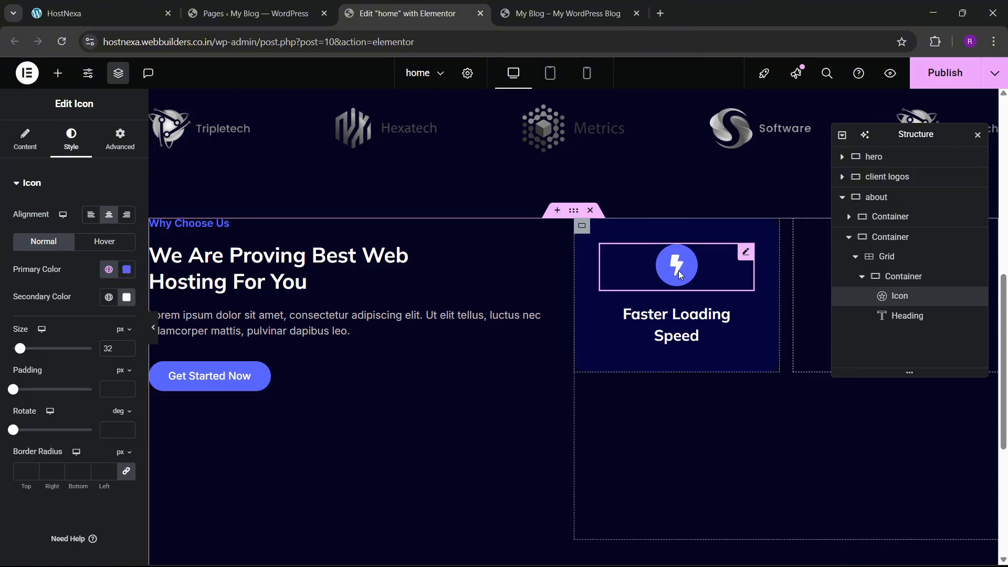
- Check the icon hover style on the reference site, then set the hover primary color to white and secondary color to the global violet-blue
click(95, 13)
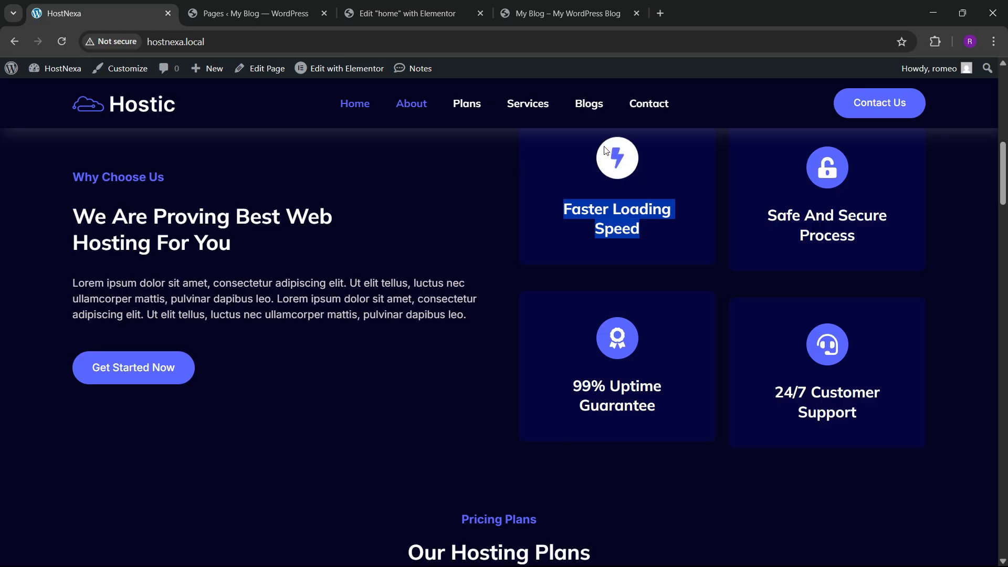
click(408, 13)
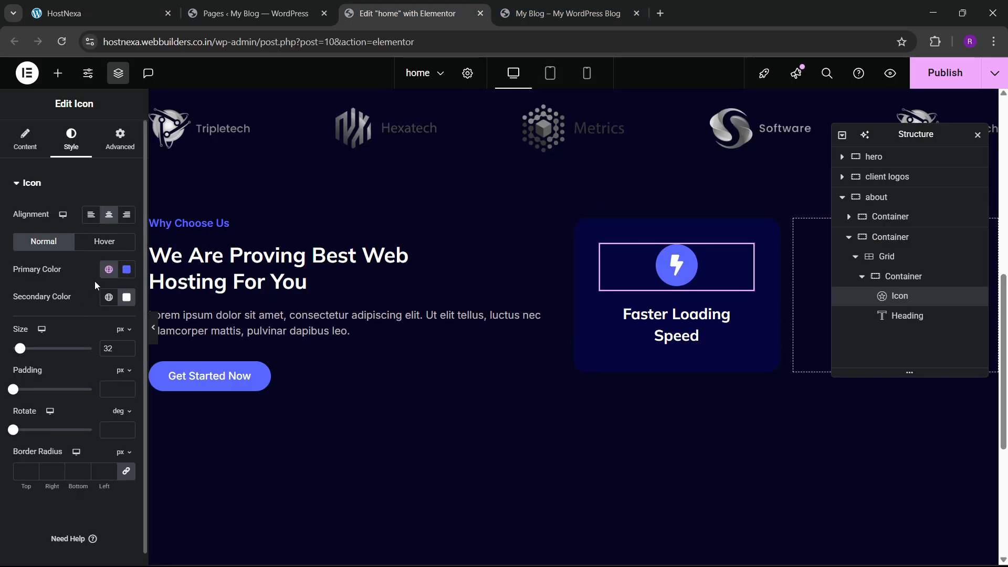
click(105, 241)
click(126, 269)
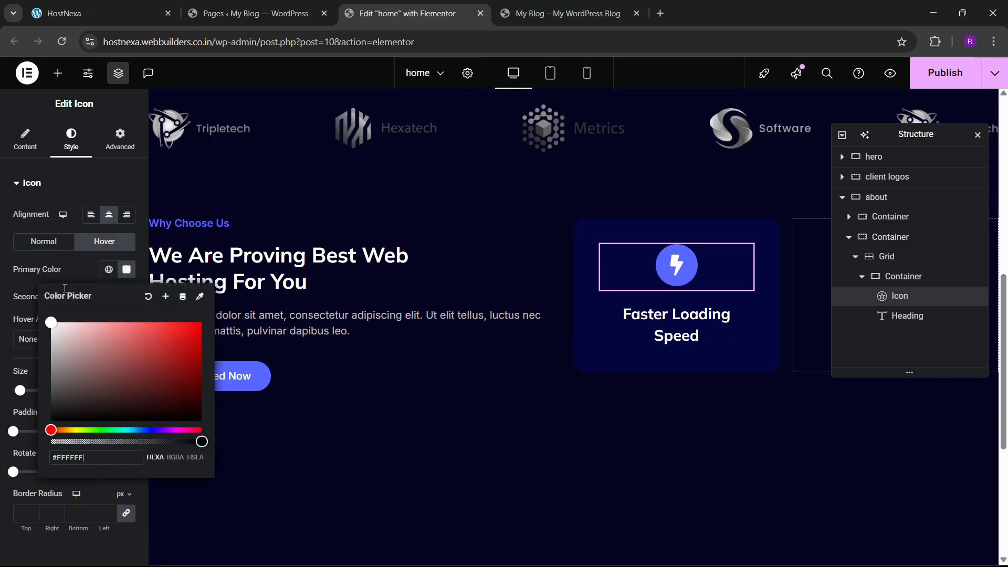
click(126, 269)
click(108, 296)
click(61, 489)
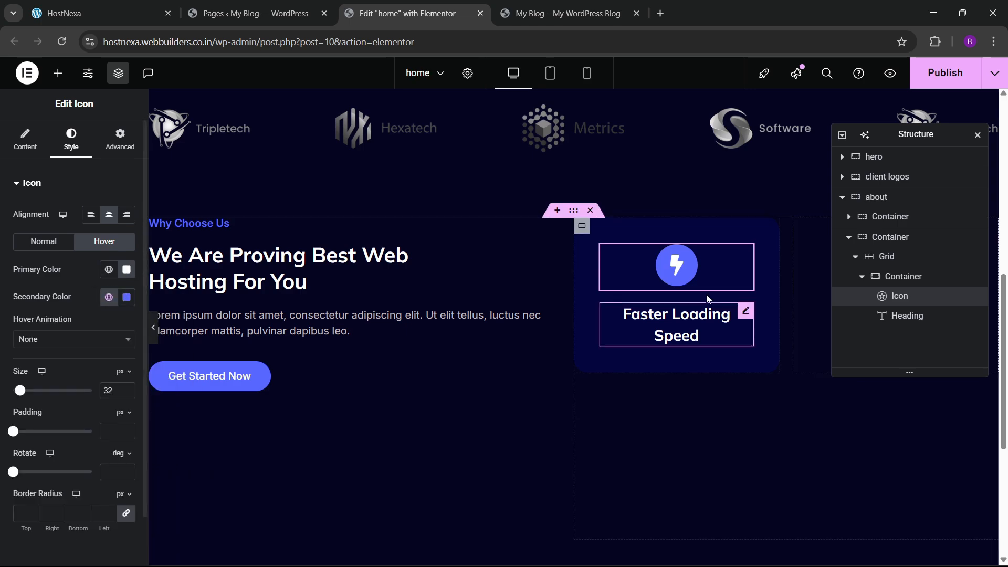
- Set the bolt icon's hover animation to Bob
scroll(36, 384, down, 1)
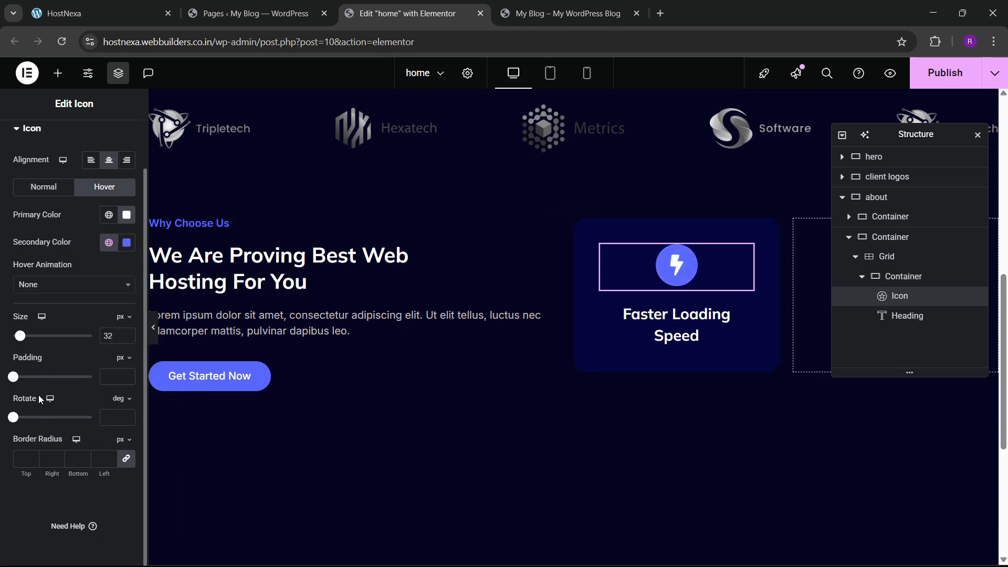
click(72, 283)
scroll(47, 368, down, 3)
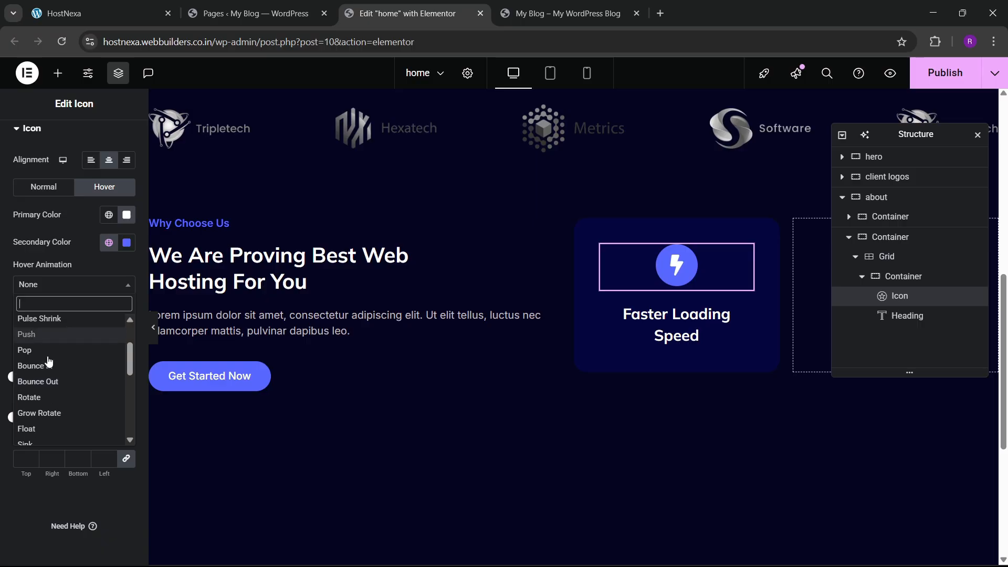
scroll(56, 376, down, 2)
click(46, 398)
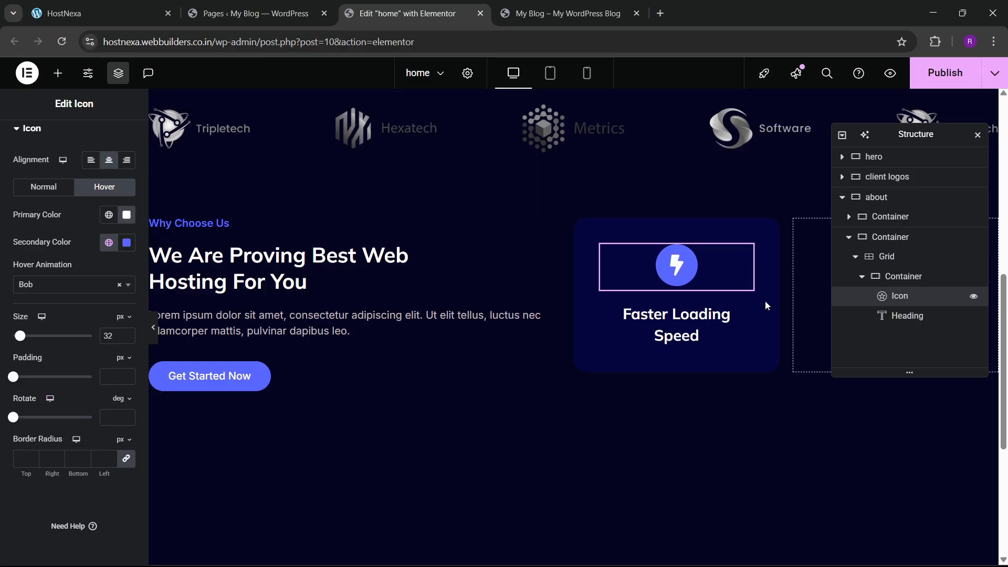
click(858, 282)
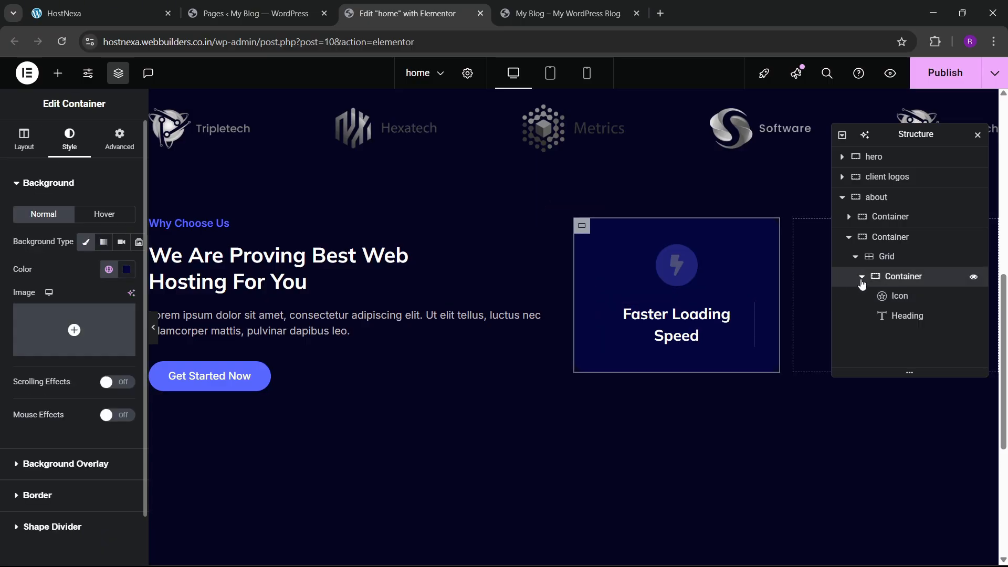
right_click(900, 281)
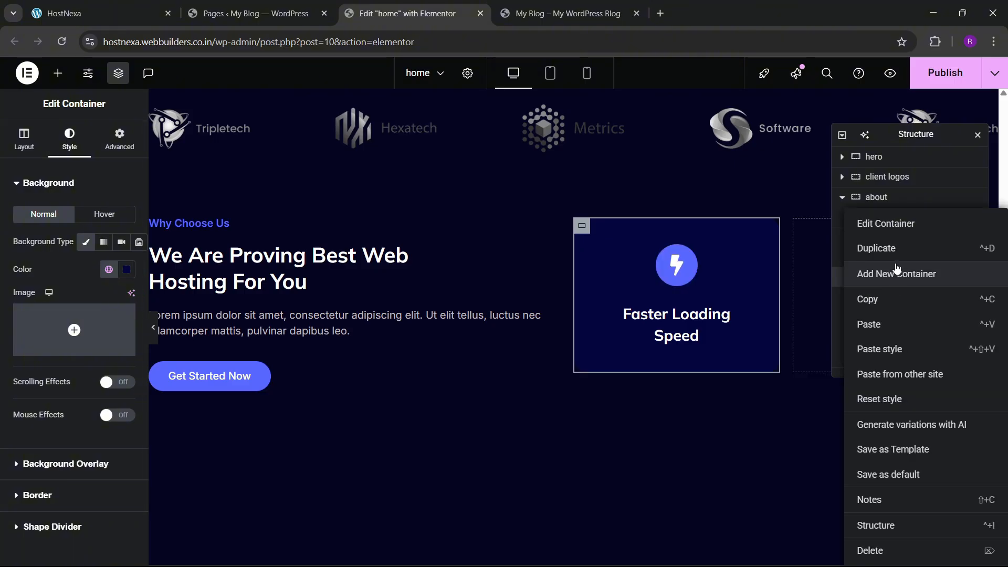
click(901, 284)
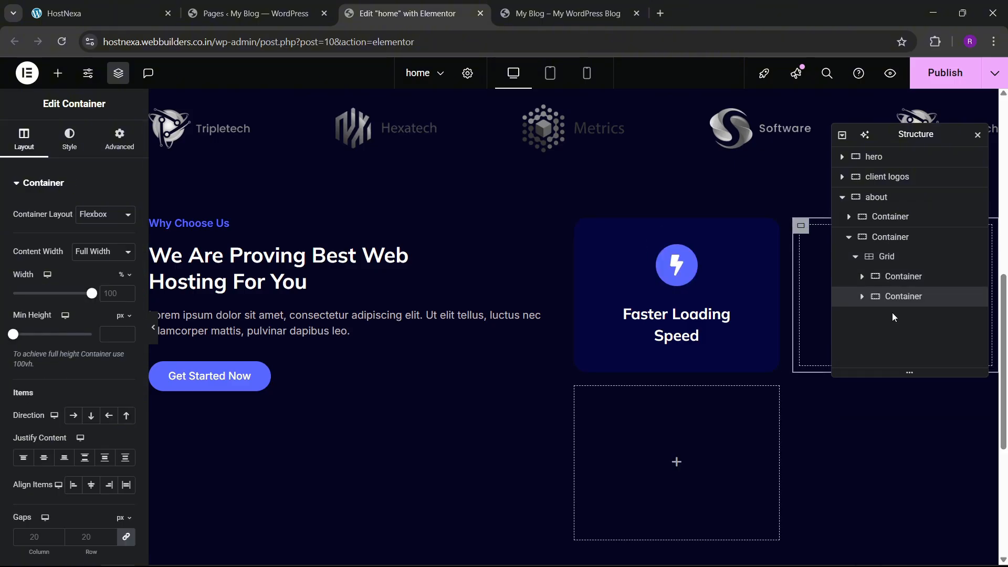
right_click(896, 297)
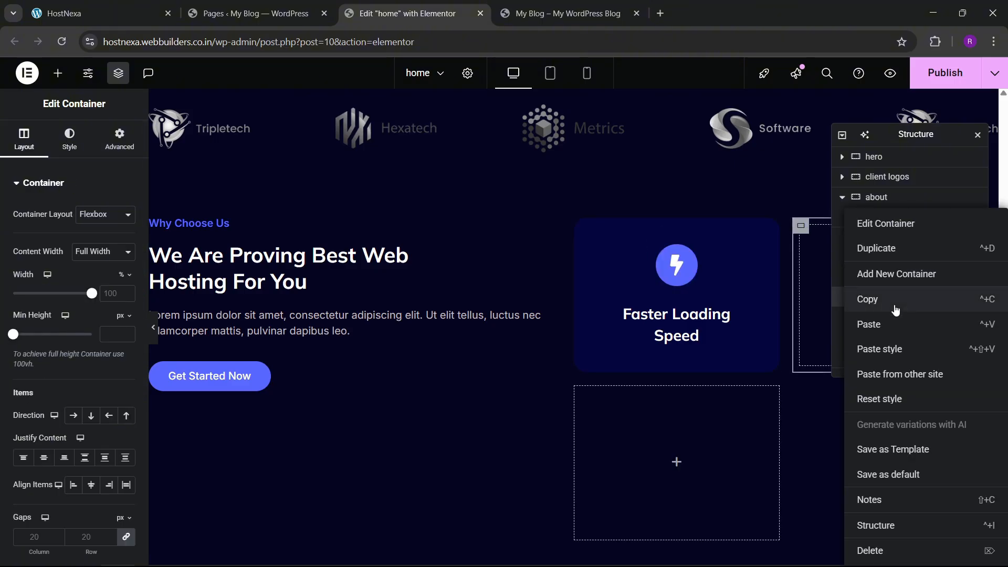
click(884, 548)
- Duplicate the first card container three times to fill the four cells of the about grid
click(895, 279)
right_click(895, 282)
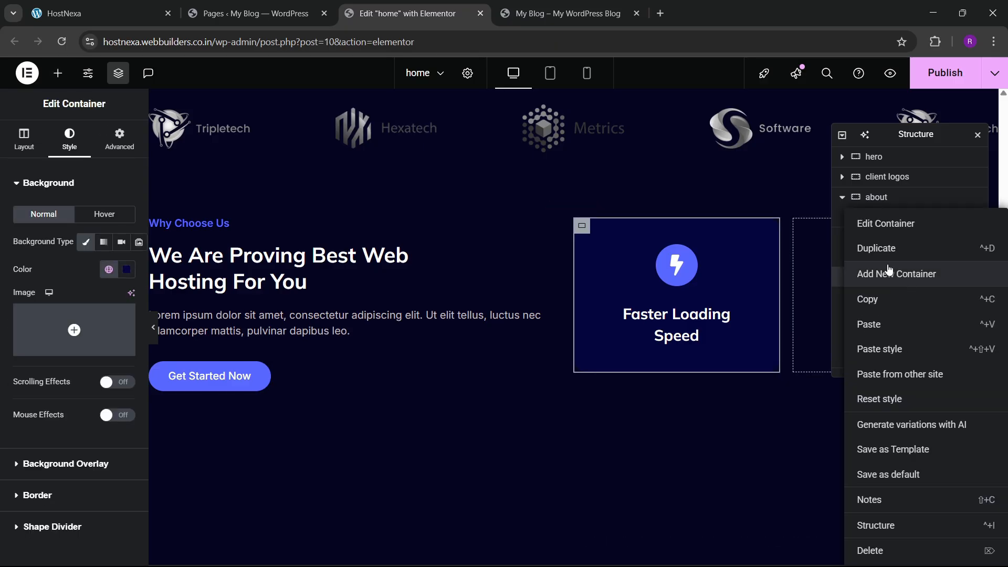
click(891, 272)
right_click(904, 297)
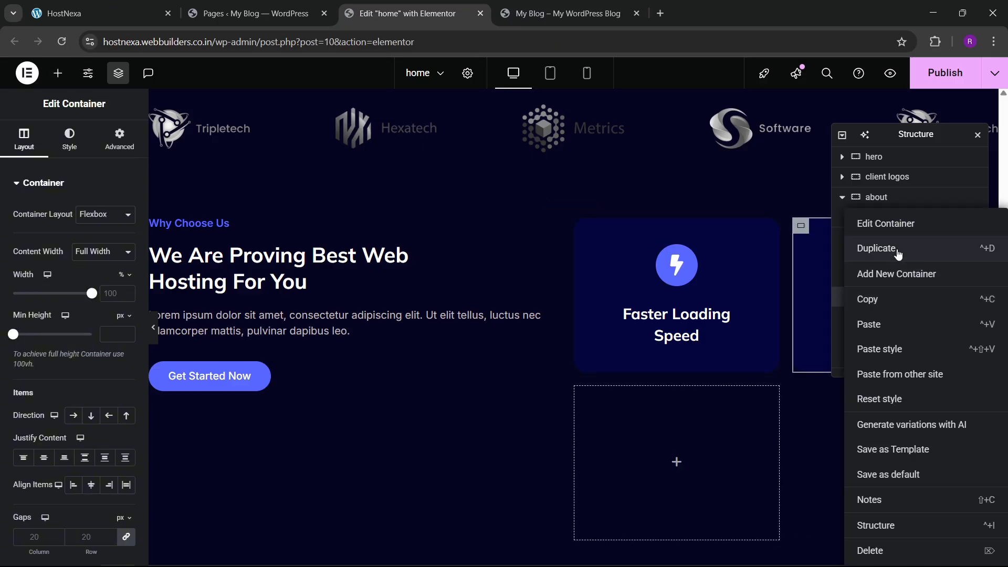
click(899, 248)
right_click(894, 323)
click(882, 326)
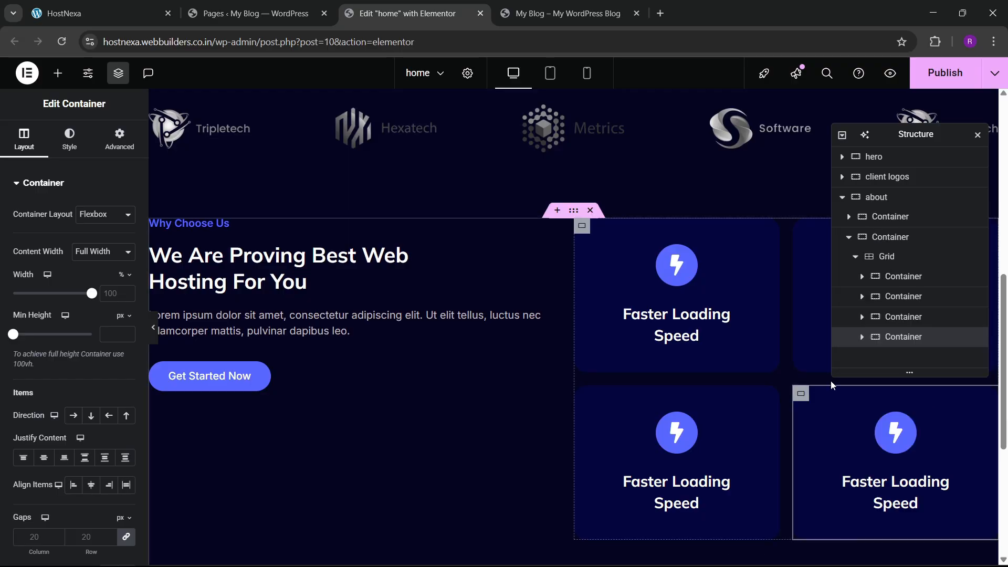
- Set the about section container's justify content to Space Between and compare the section's layout with the reference site
scroll(386, 288, down, 4)
scroll(384, 284, up, 3)
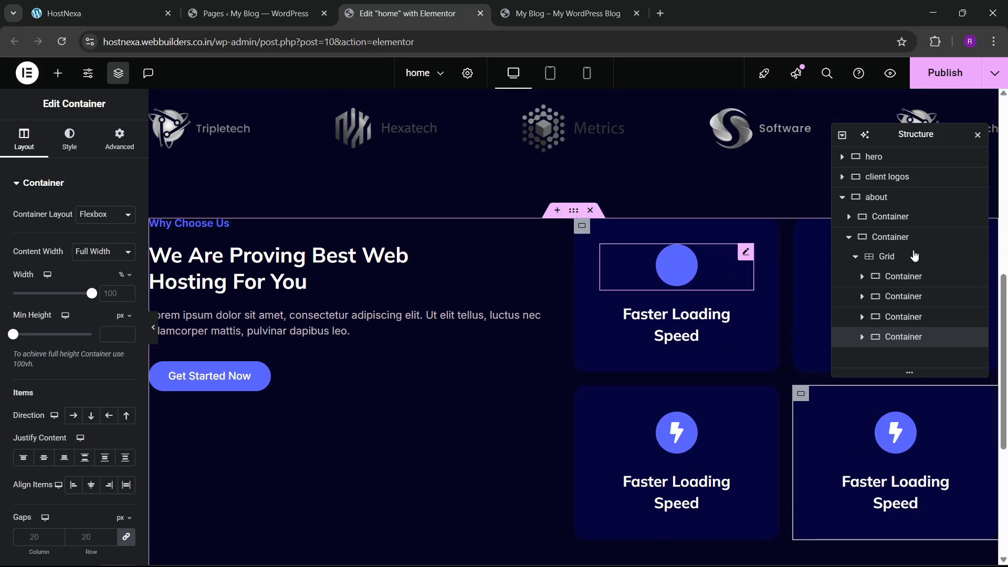
click(849, 242)
click(888, 199)
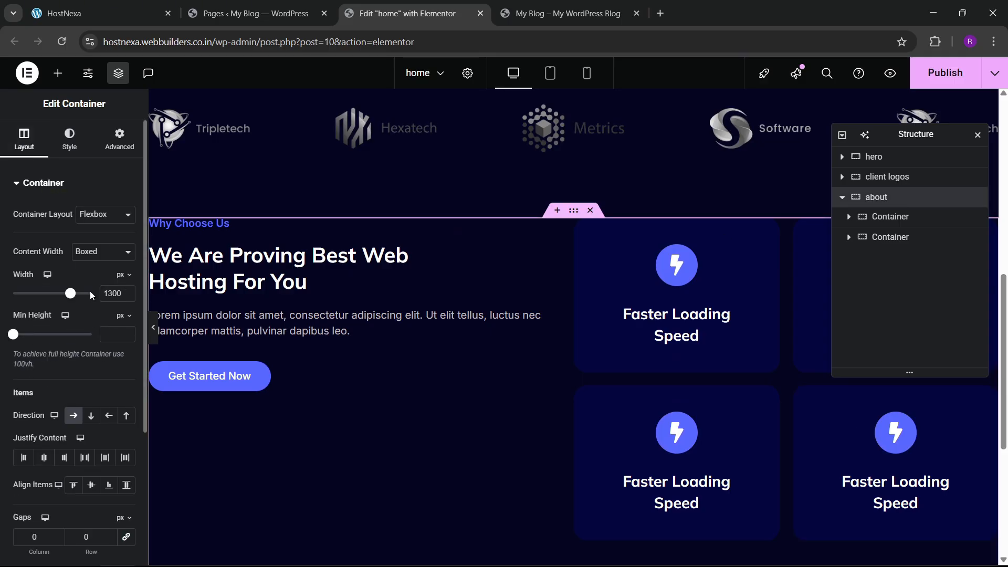
click(84, 457)
click(132, 11)
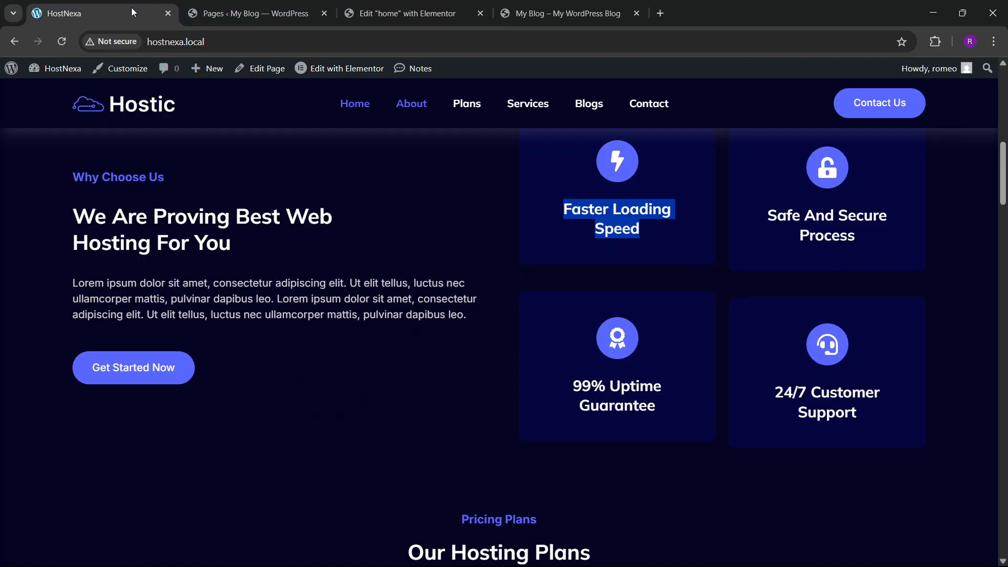
- Return to the Elementor editor and set the about section's text container to justify content Center and align items Start
scroll(359, 287, up, 1)
click(412, 12)
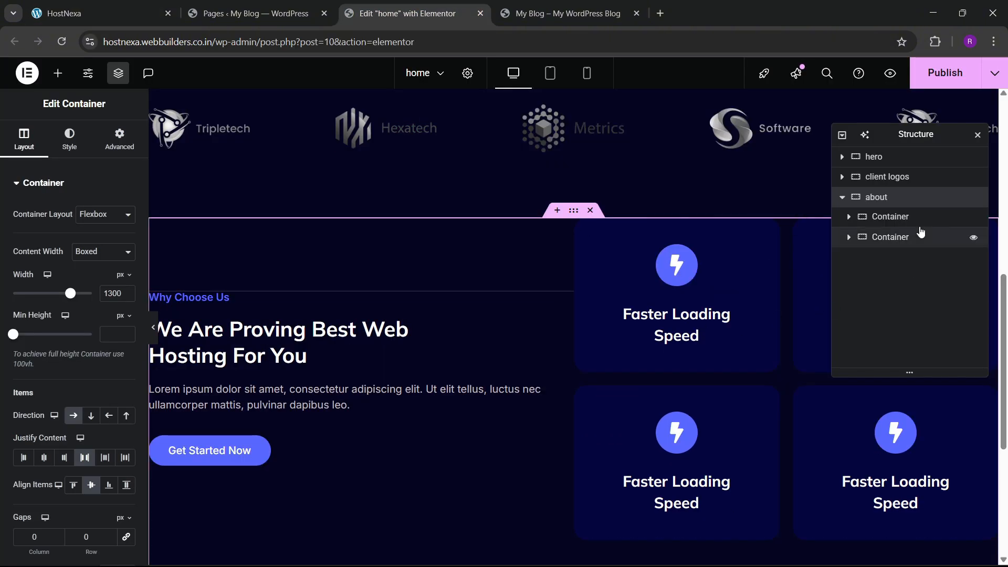
click(908, 216)
click(17, 140)
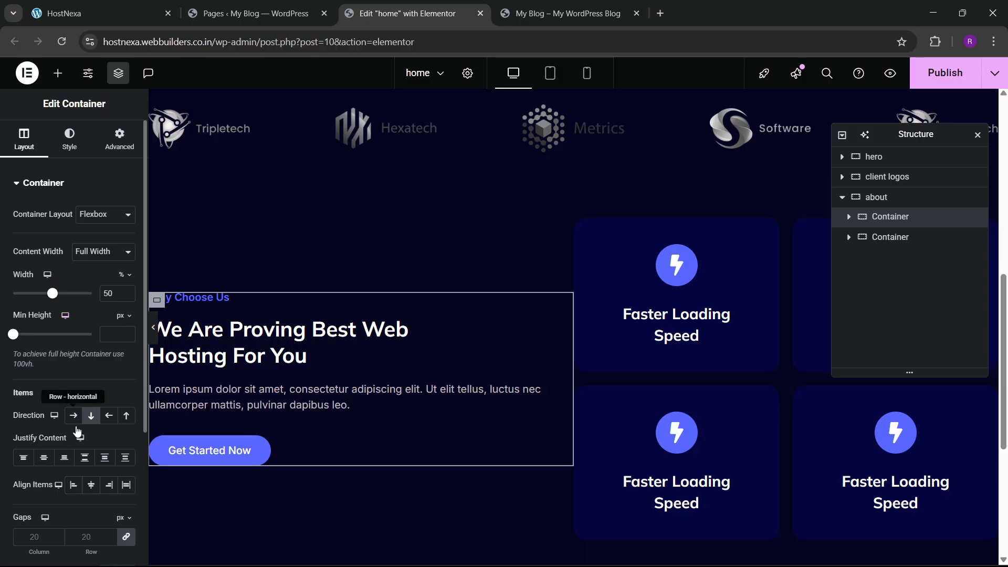
click(91, 485)
click(73, 485)
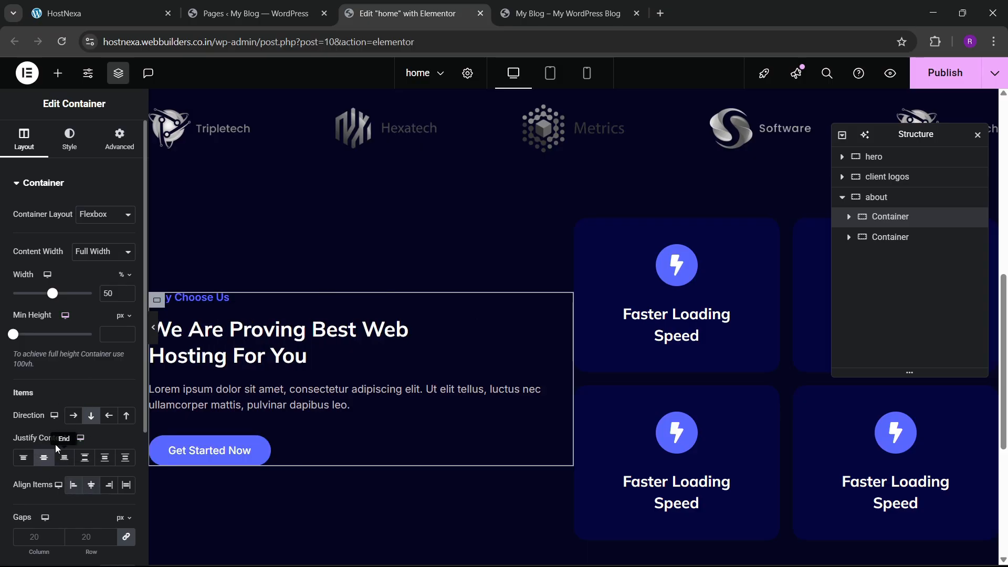
- Set the column and row gaps of the about section's text container to 30 px
scroll(68, 454, down, 3)
click(89, 399)
text(40)
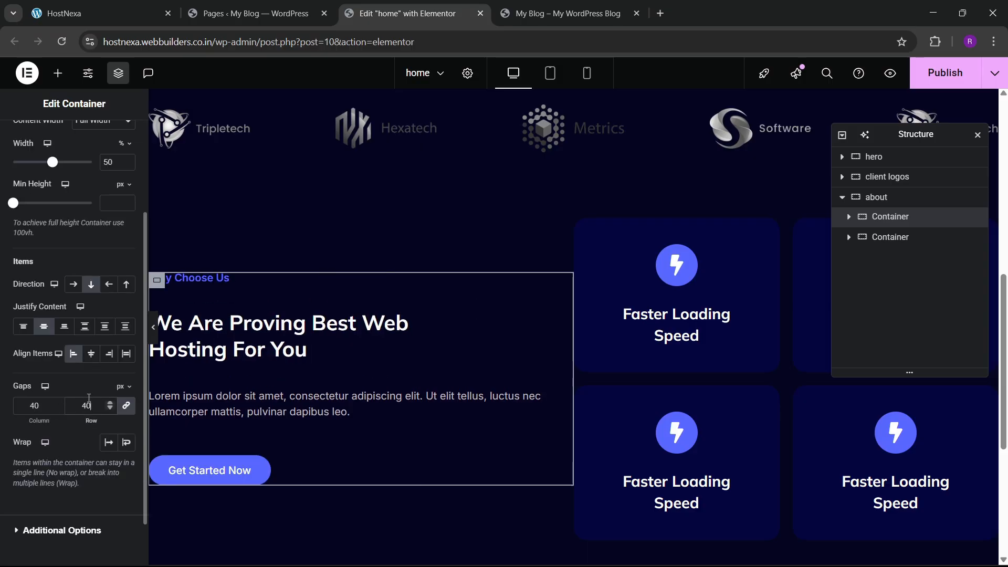
key(BackSpace)
key(BackSpace)
text(30)
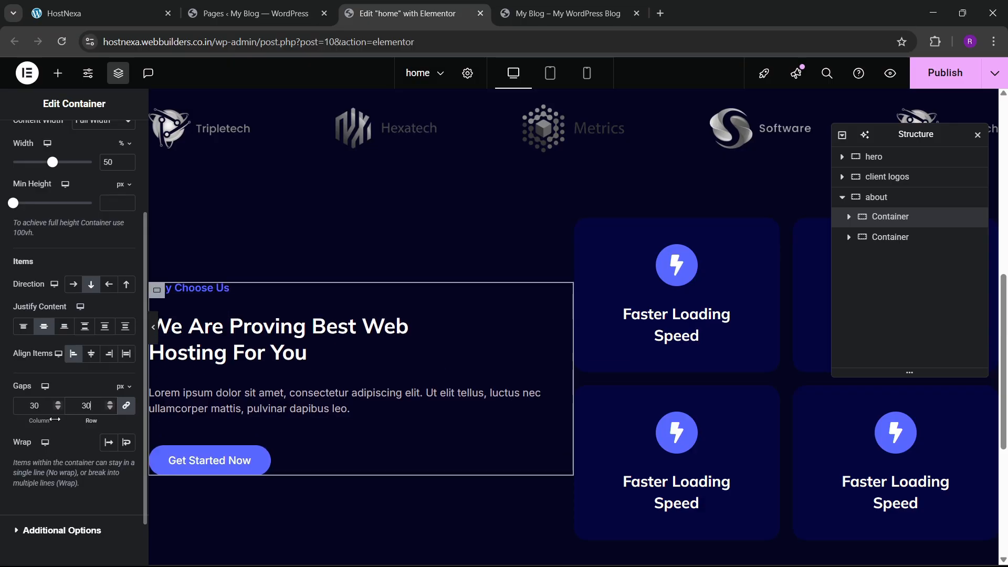
scroll(416, 250, down, 2)
scroll(400, 263, up, 2)
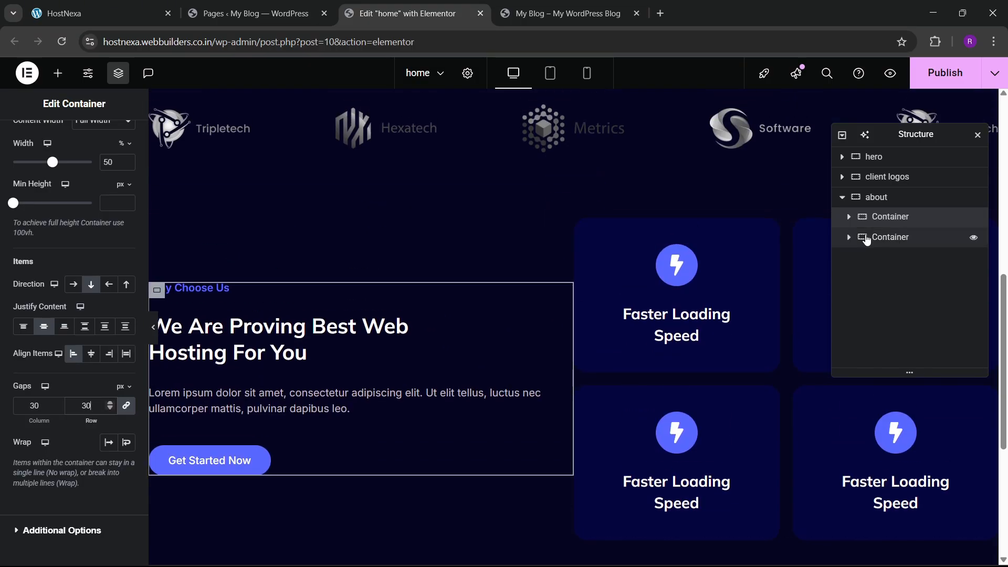
- Link the gap values of the about section's outer container and set both to 50 px
click(876, 197)
scroll(47, 357, down, 3)
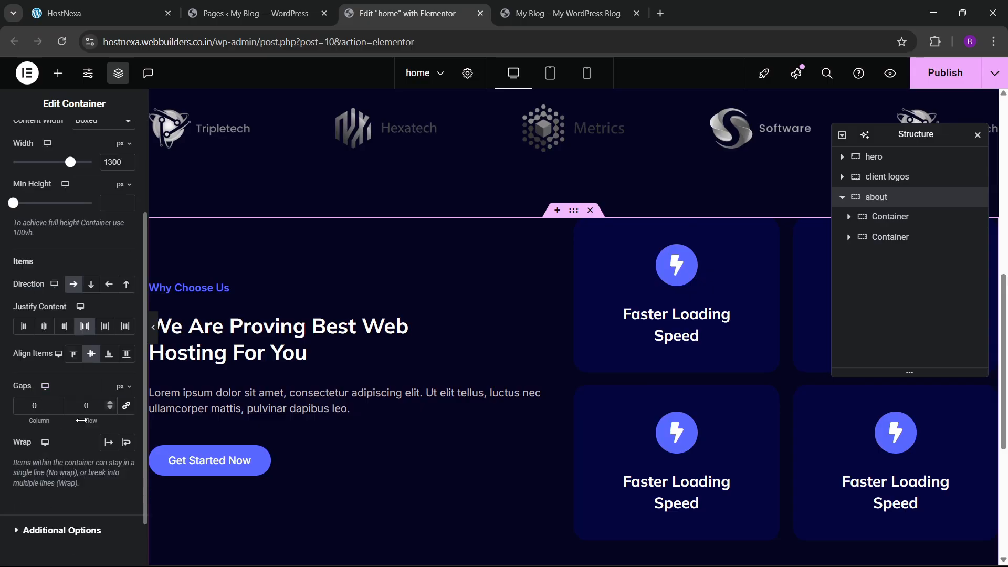
click(125, 407)
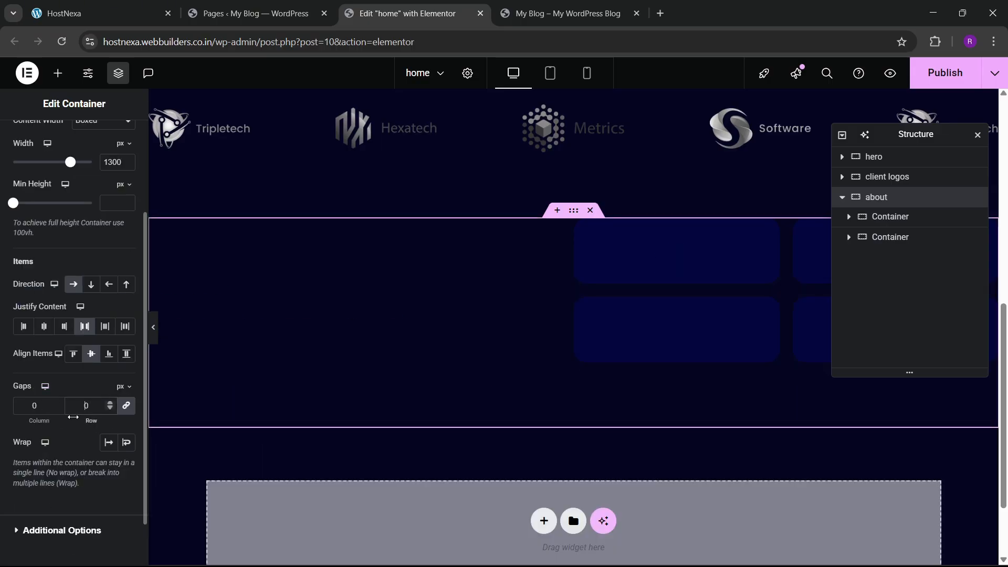
text(5)
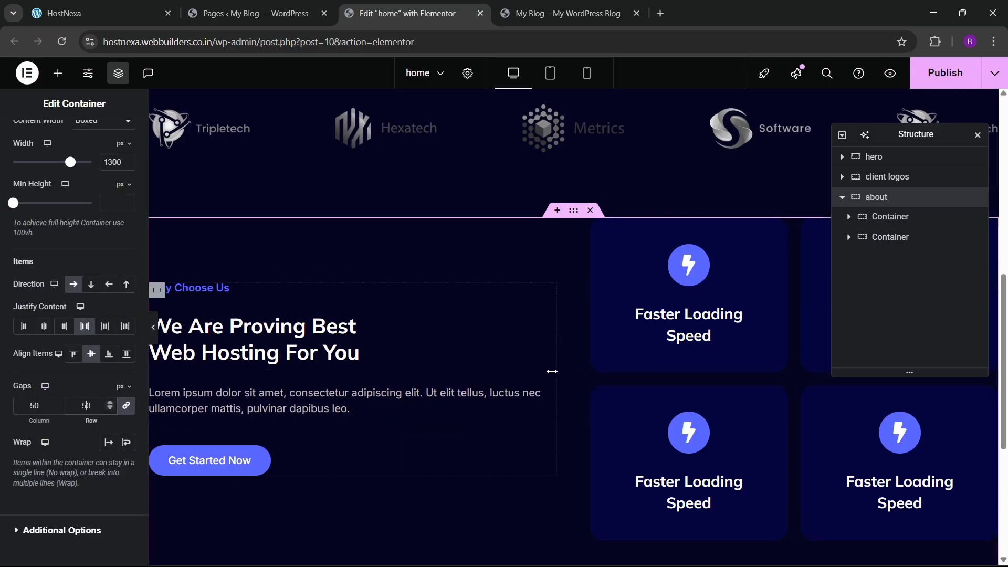
scroll(551, 371, down, 1)
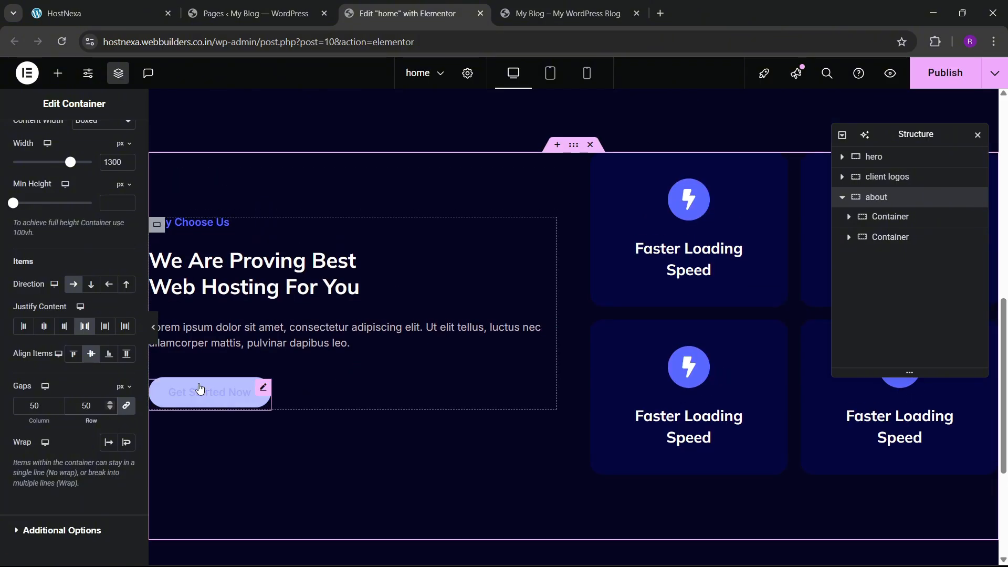
- Set the Get Started Now button's top margin to 10 px
click(265, 390)
click(120, 139)
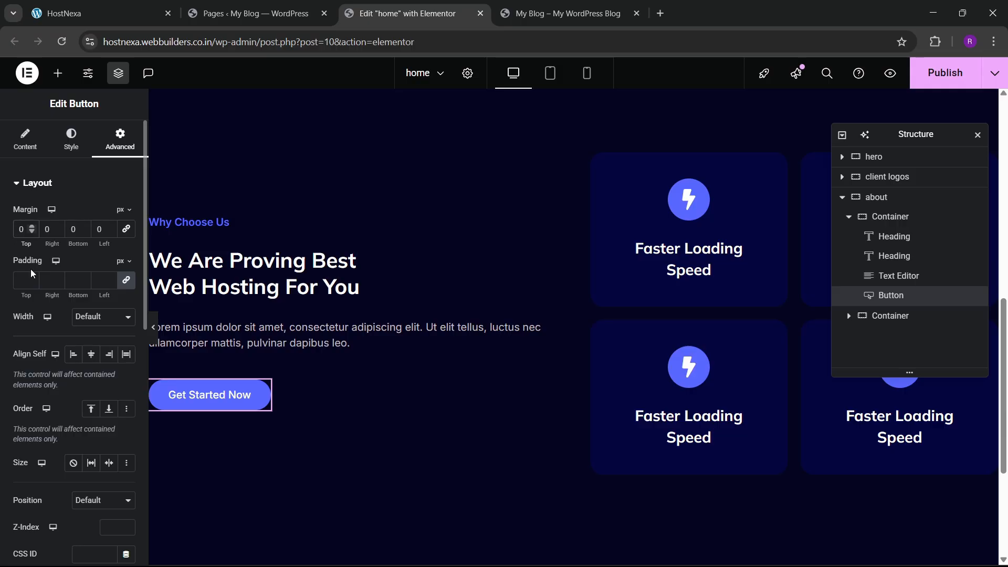
text(1)
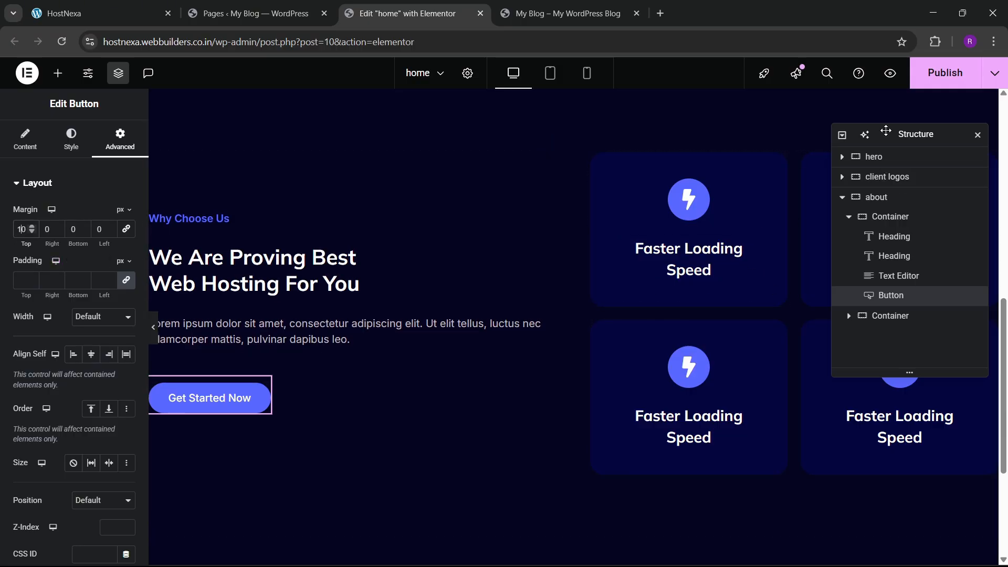
- Publish the page and review the about section on the live site
drag(886, 131, 547, 252)
click(958, 80)
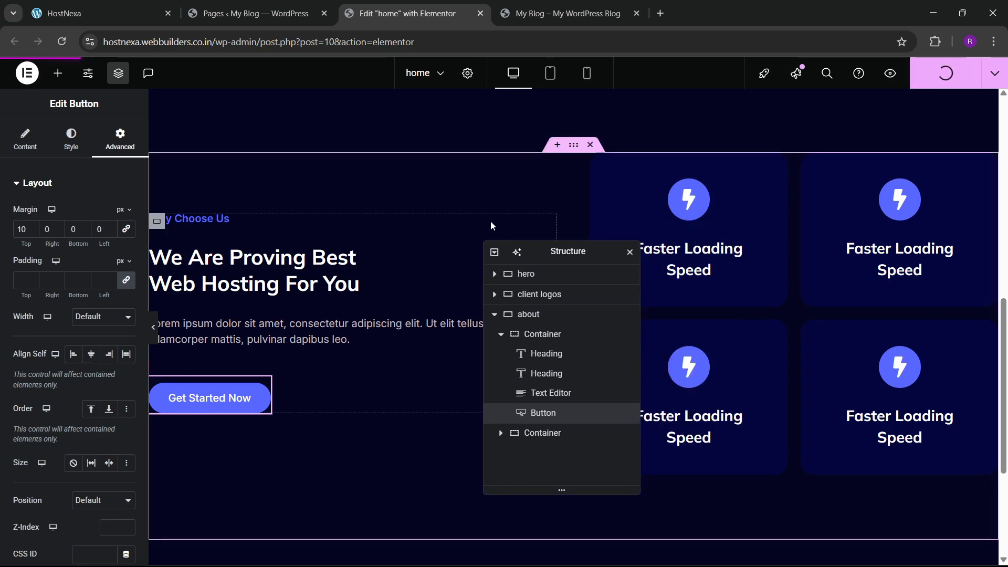
click(533, 5)
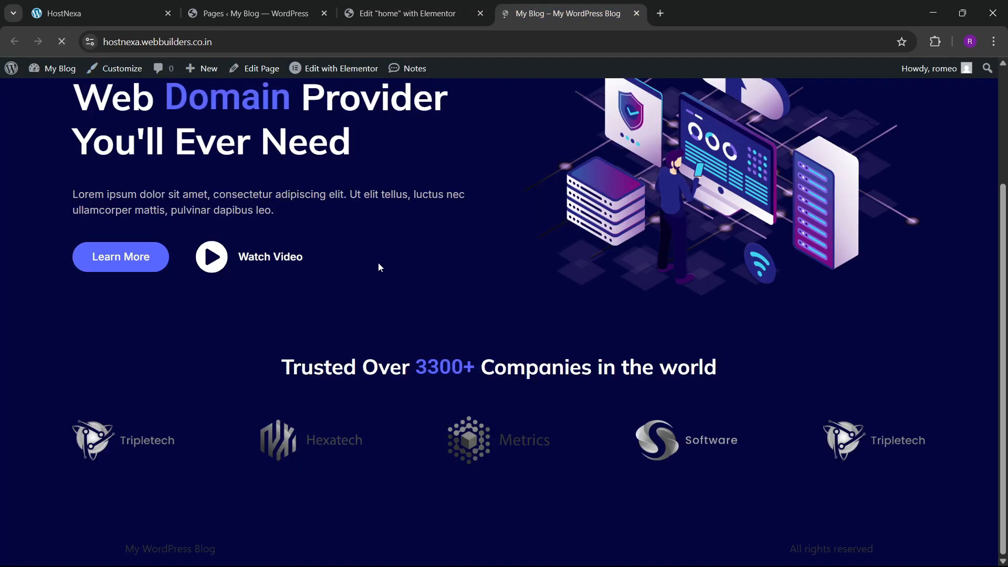
scroll(419, 295, down, 7)
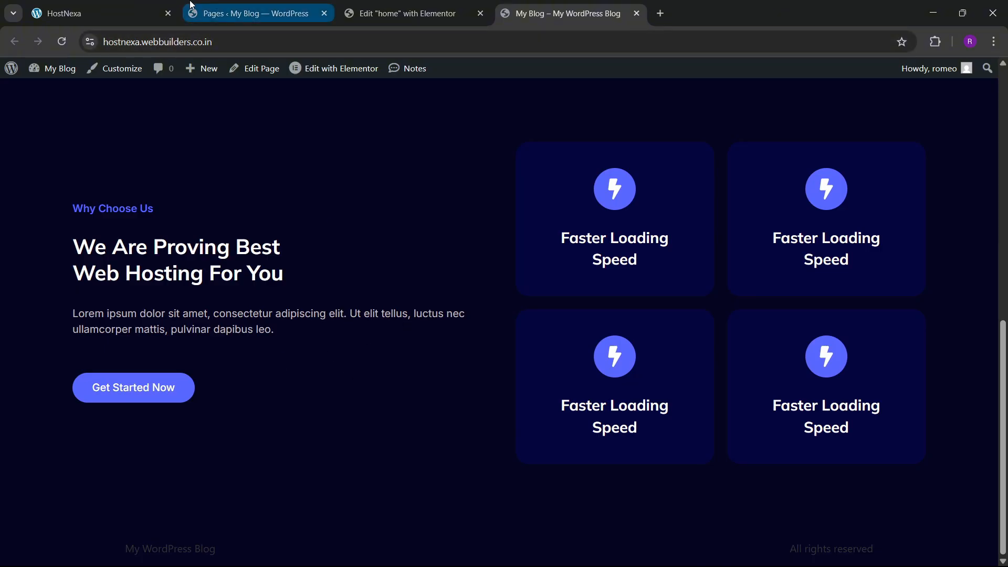
- Check the reference site's pricing section, then add a column flexbox container below the about section and name it pricing
click(79, 13)
scroll(352, 358, down, 2)
scroll(352, 360, down, 5)
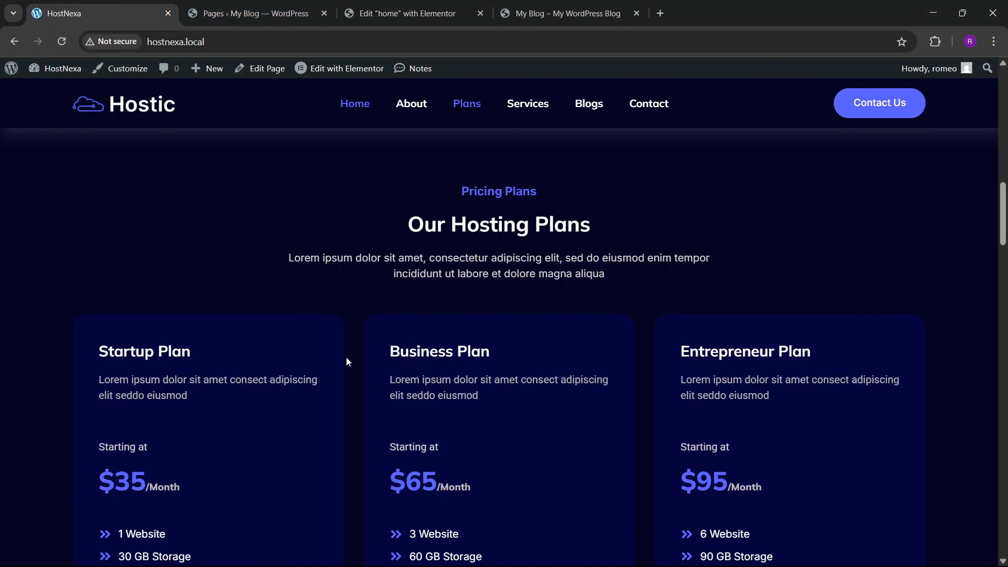
scroll(380, 374, up, 1)
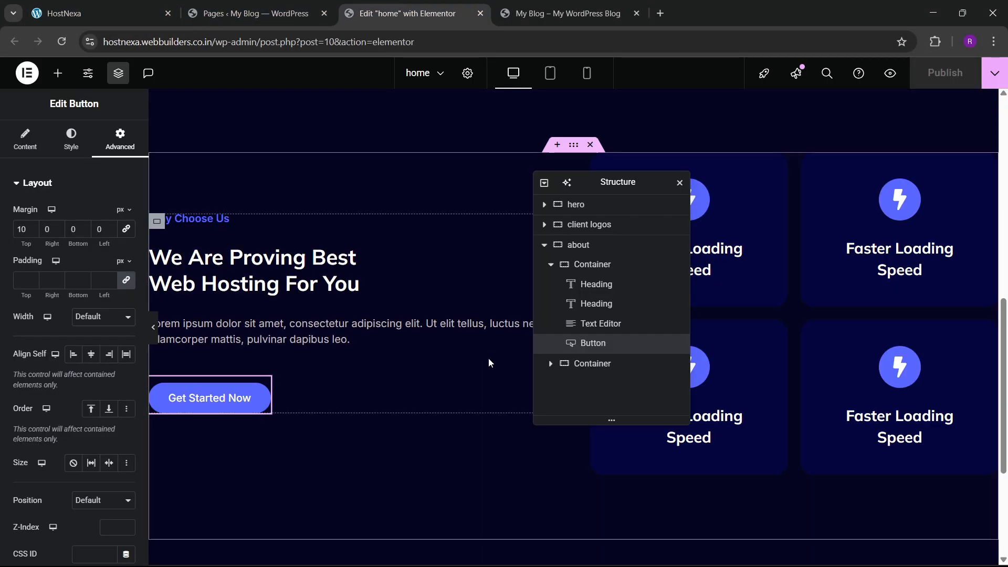
drag(625, 180, 724, 153)
scroll(457, 283, down, 5)
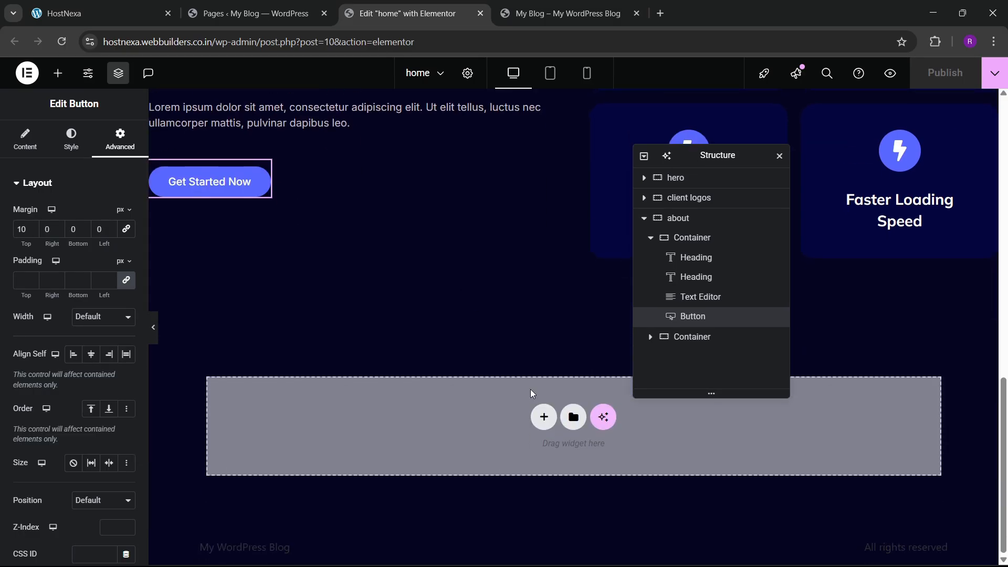
click(543, 417)
click(531, 444)
click(415, 447)
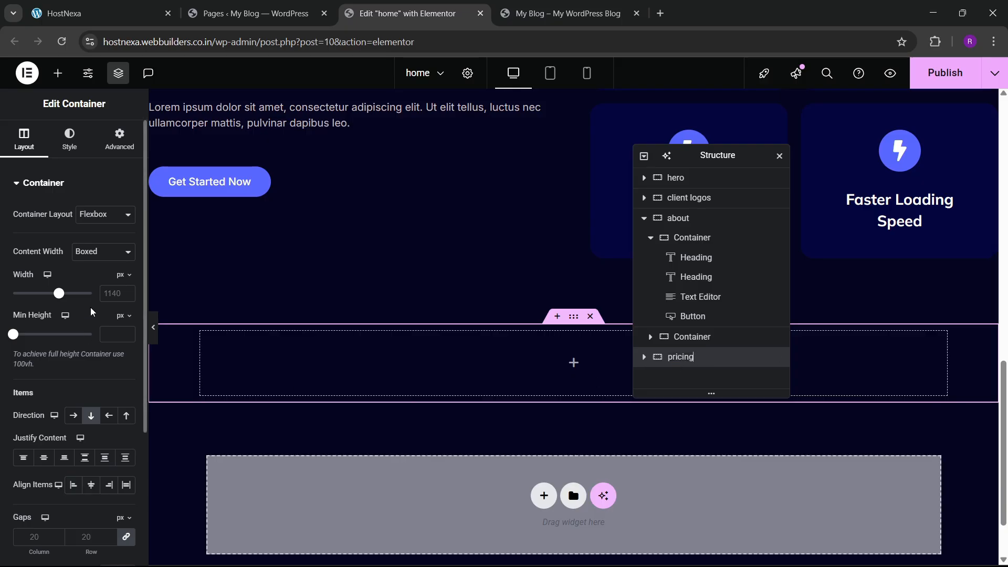
- Set the pricing container to 1300 px wide with centered justify and alignment, and padding of 0 except 100 px at the bottom
text(1300)
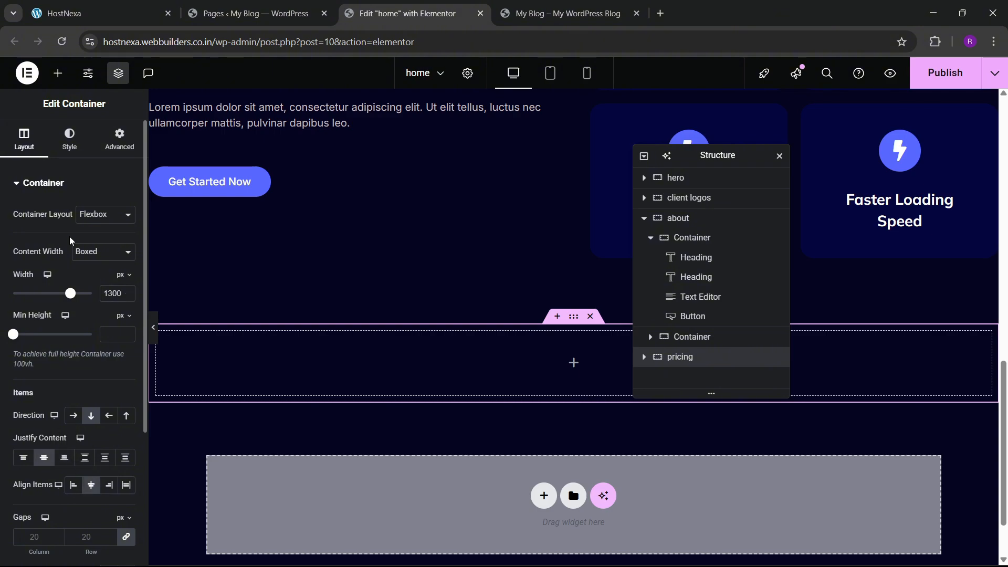
click(109, 156)
click(32, 284)
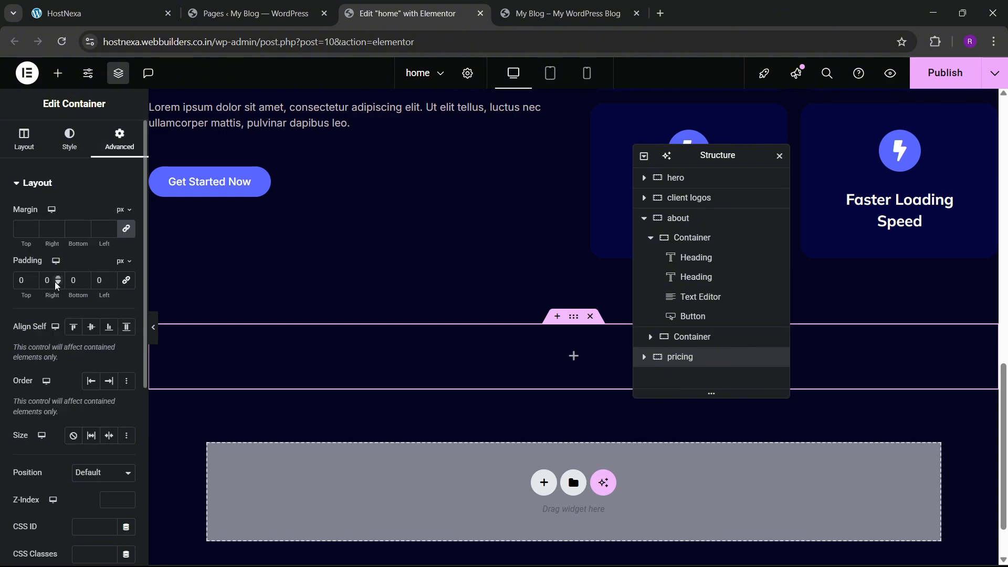
text(100)
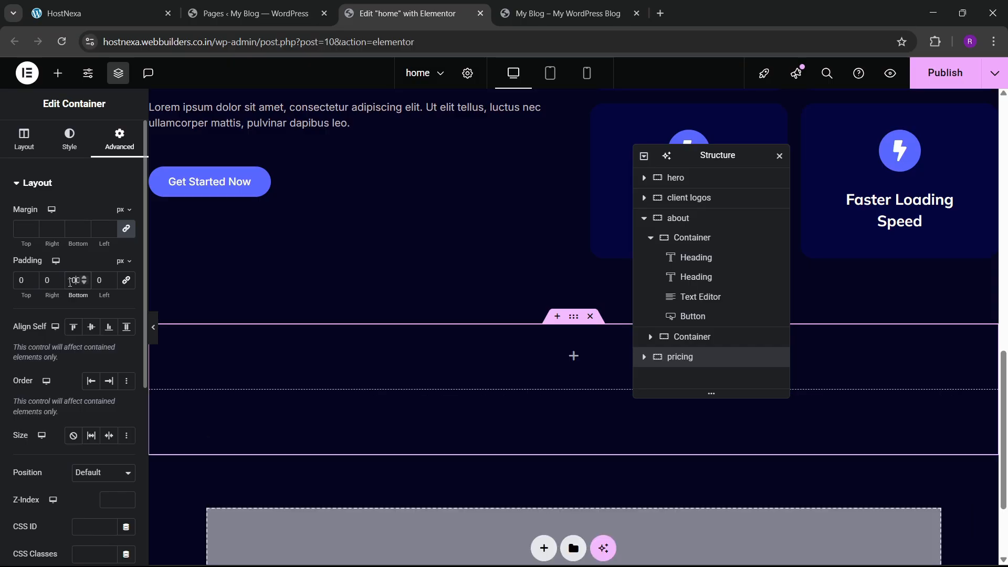
- Copy the "Why Choose Us" heading from the about section into the pricing container
scroll(425, 307, up, 4)
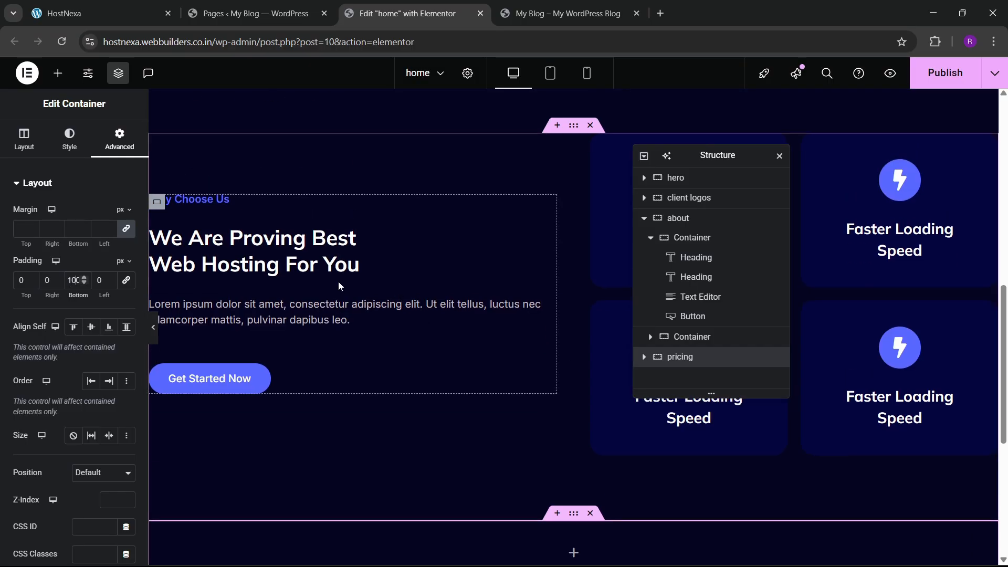
right_click(226, 202)
click(252, 268)
scroll(443, 281, down, 6)
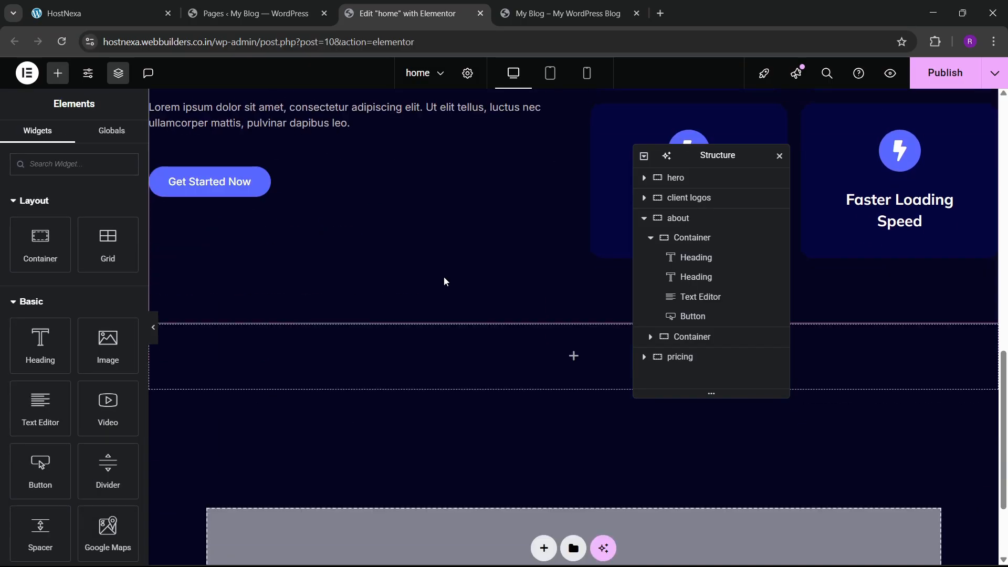
right_click(480, 230)
click(517, 325)
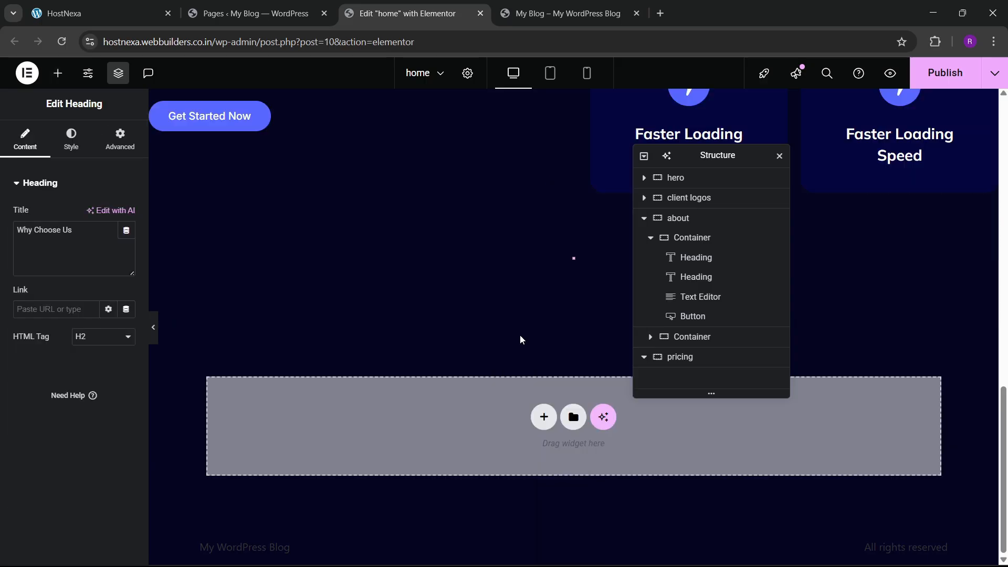
- Copy the "We Are Proving Best Web Hosting For You" heading into the pricing container below the small heading
scroll(330, 265, up, 5)
right_click(269, 249)
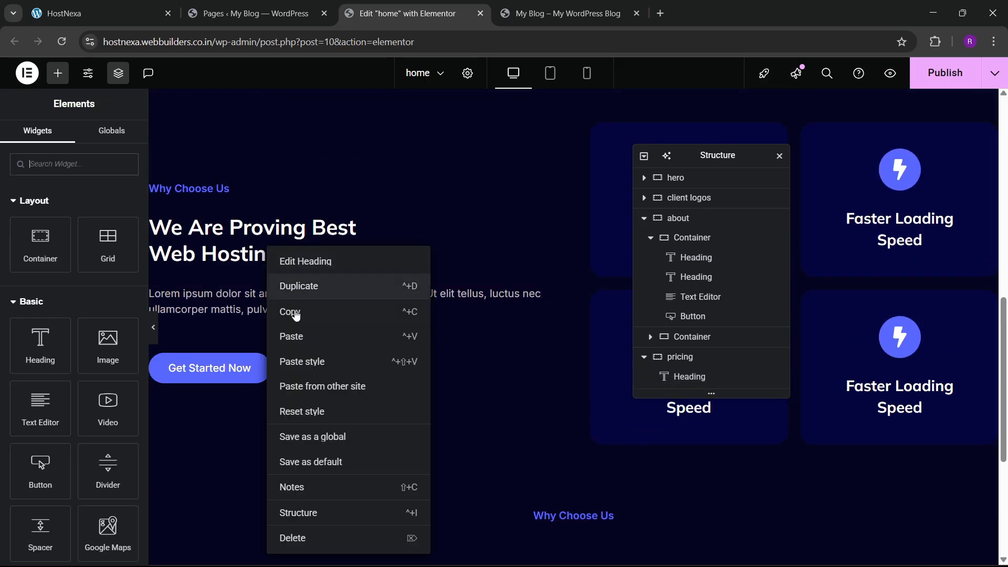
click(294, 310)
scroll(574, 435, down, 2)
right_click(574, 450)
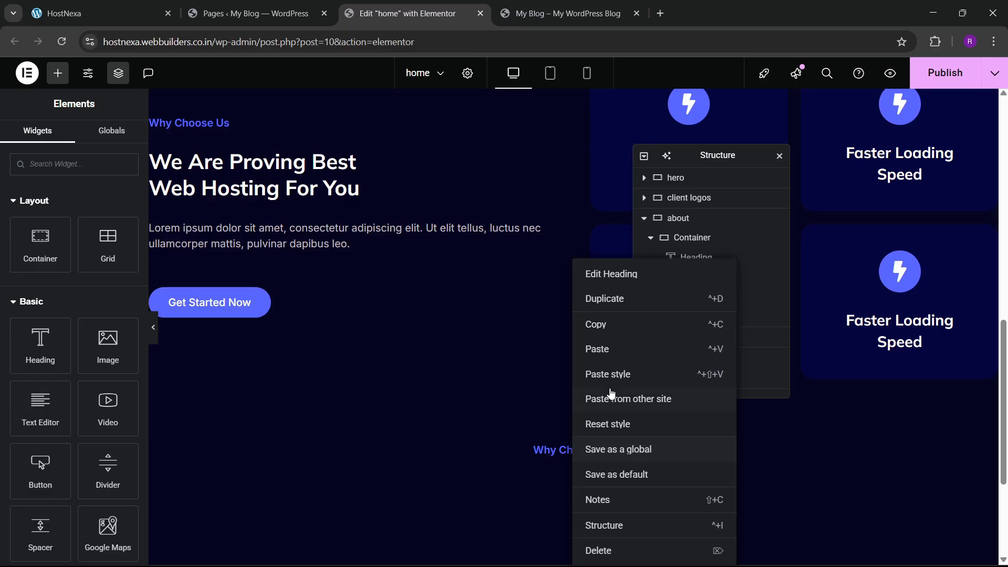
click(610, 348)
scroll(477, 352, down, 3)
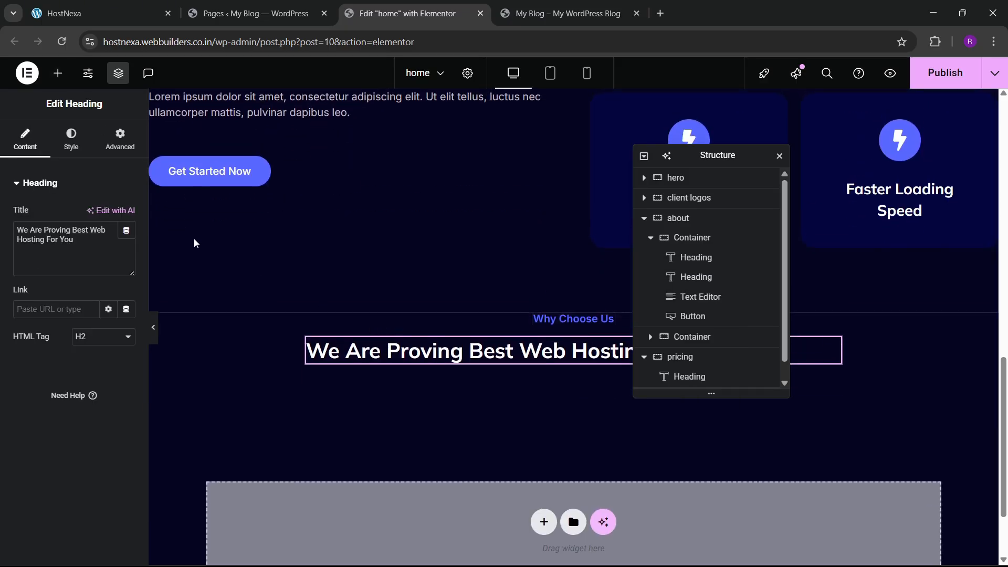
- Copy the about section's lorem ipsum paragraph into the pricing container below the main heading
scroll(248, 278, up, 3)
right_click(274, 243)
click(306, 304)
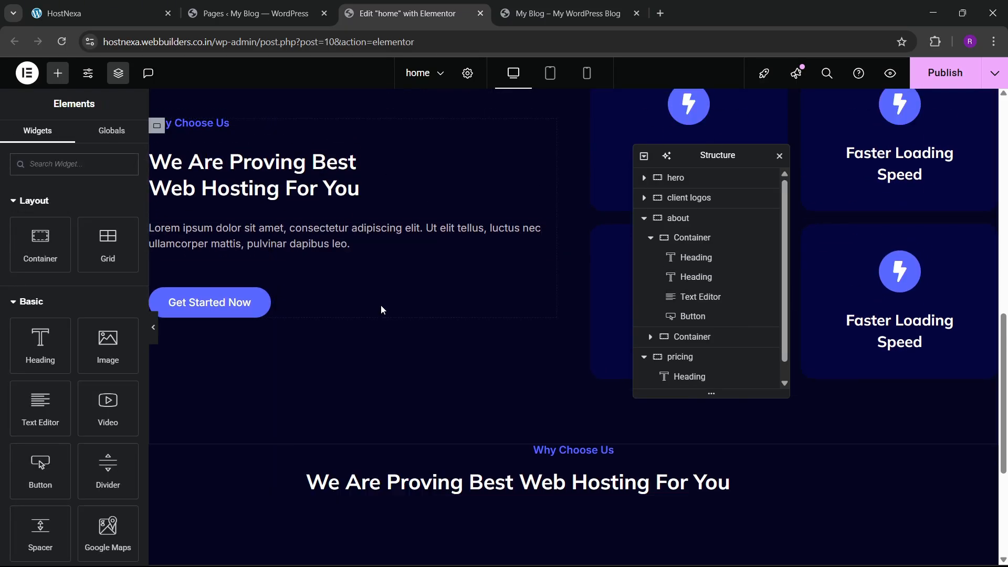
scroll(481, 340, down, 4)
right_click(508, 295)
click(535, 352)
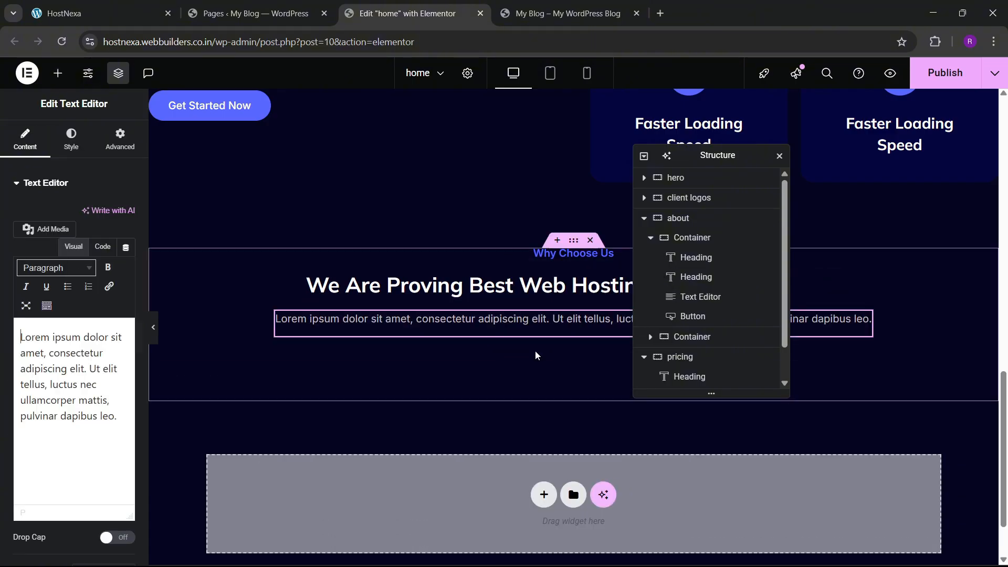
- Center-align the pricing section's main heading and paragraph, then compare them with the reference site's pricing section
click(680, 318)
click(25, 139)
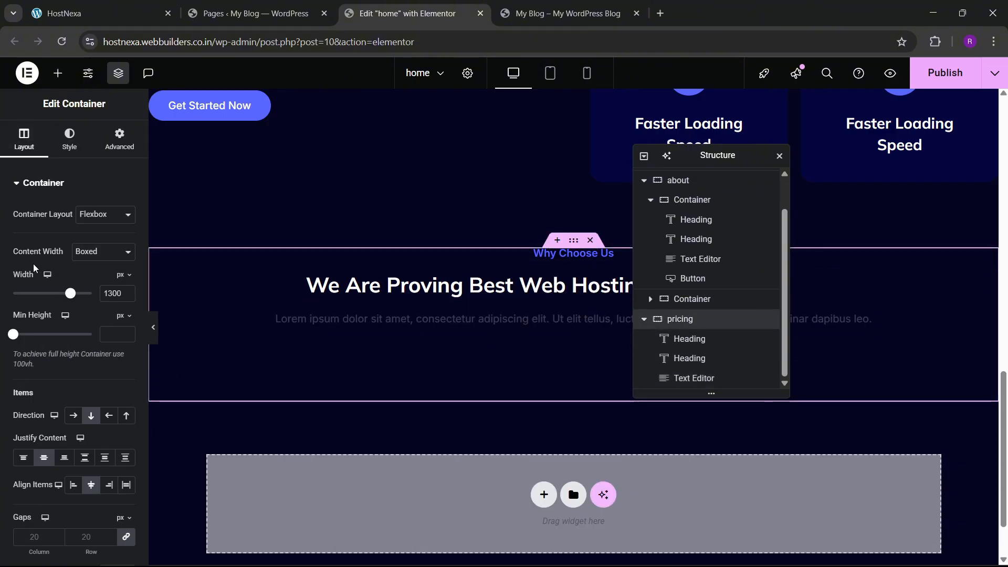
scroll(42, 283, down, 3)
click(336, 286)
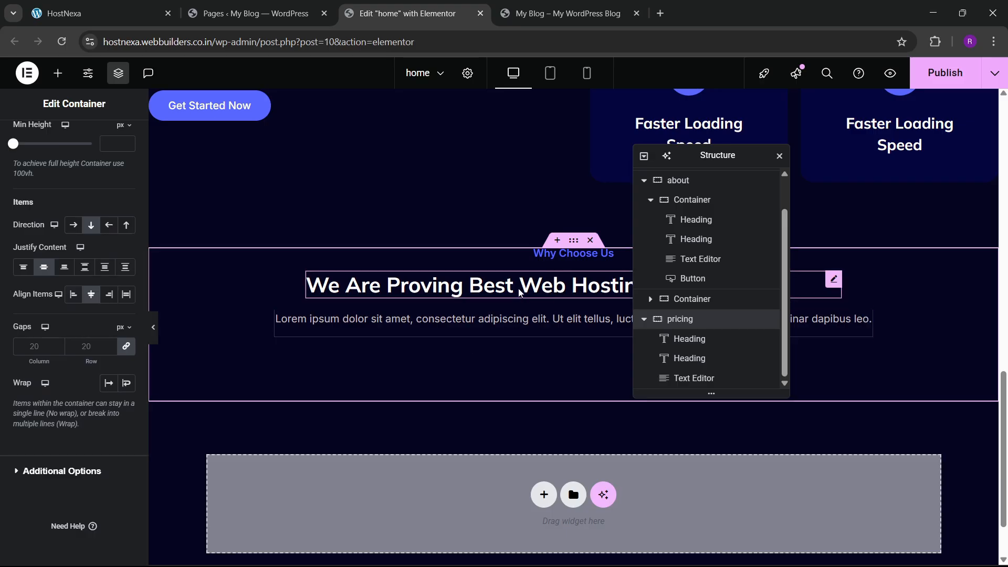
click(71, 137)
click(90, 216)
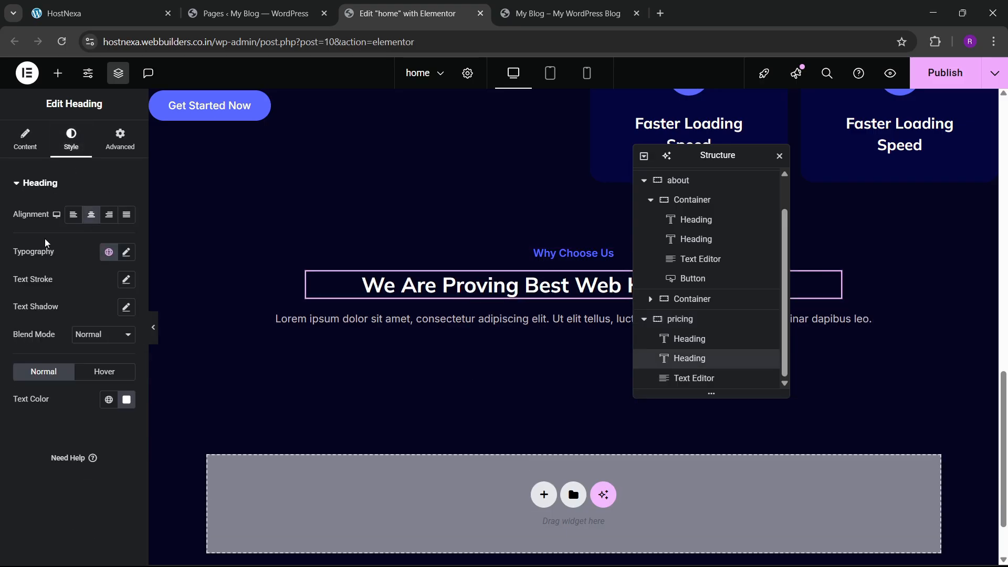
click(693, 378)
click(95, 221)
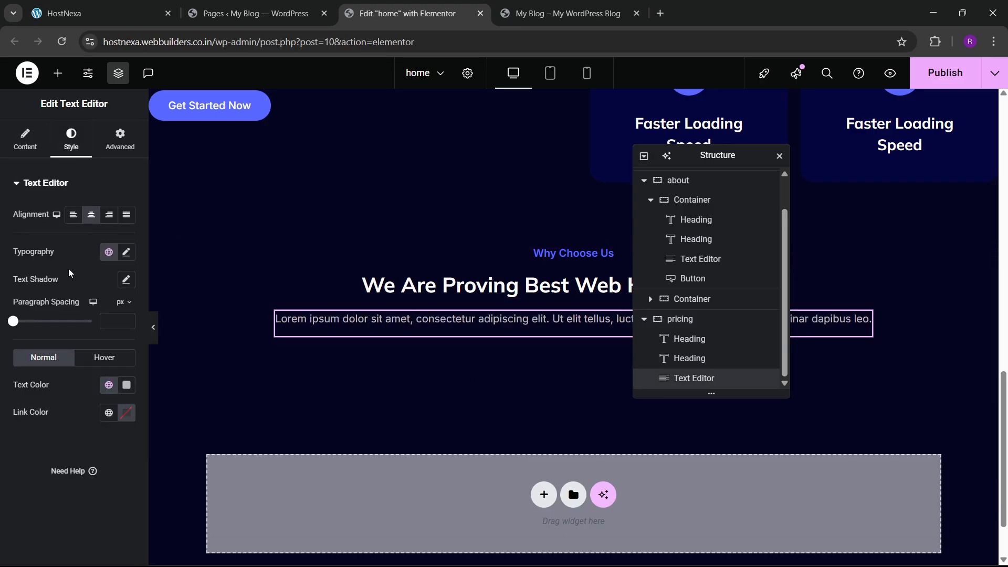
click(136, 4)
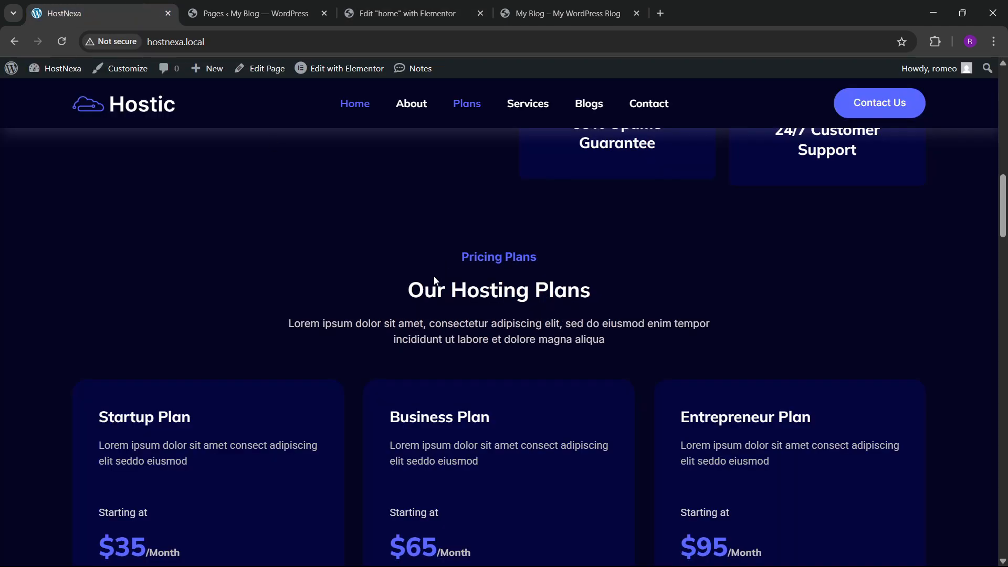
- Replace the pricing section's main heading text with "Our Hosting Plans" copied from the reference site
drag(413, 297, 606, 305)
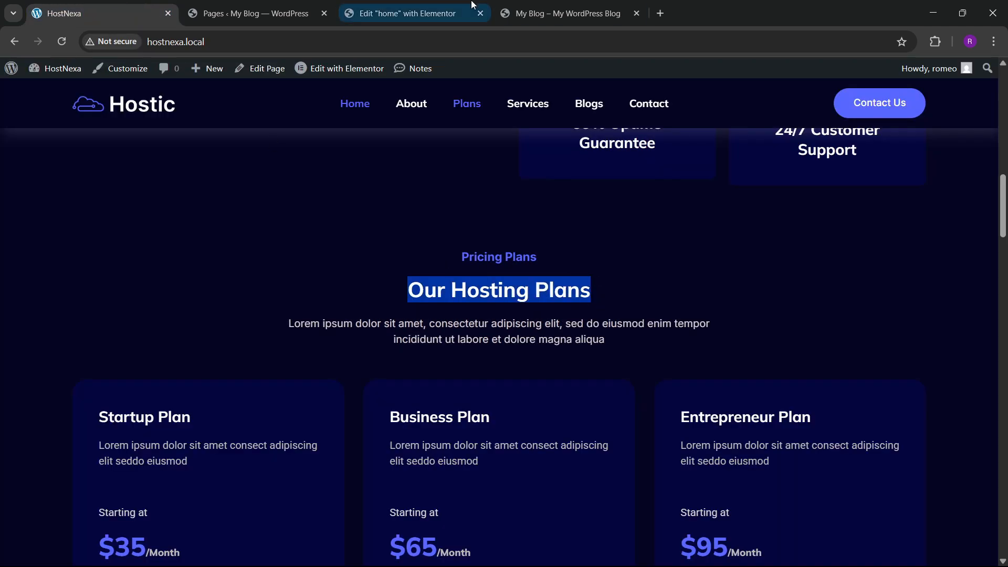
click(407, 13)
click(520, 289)
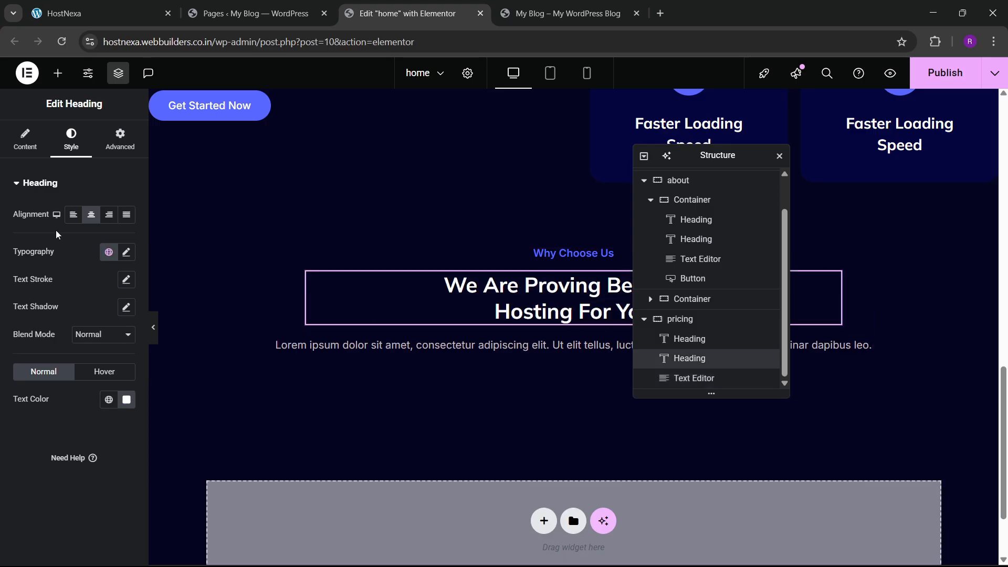
click(25, 139)
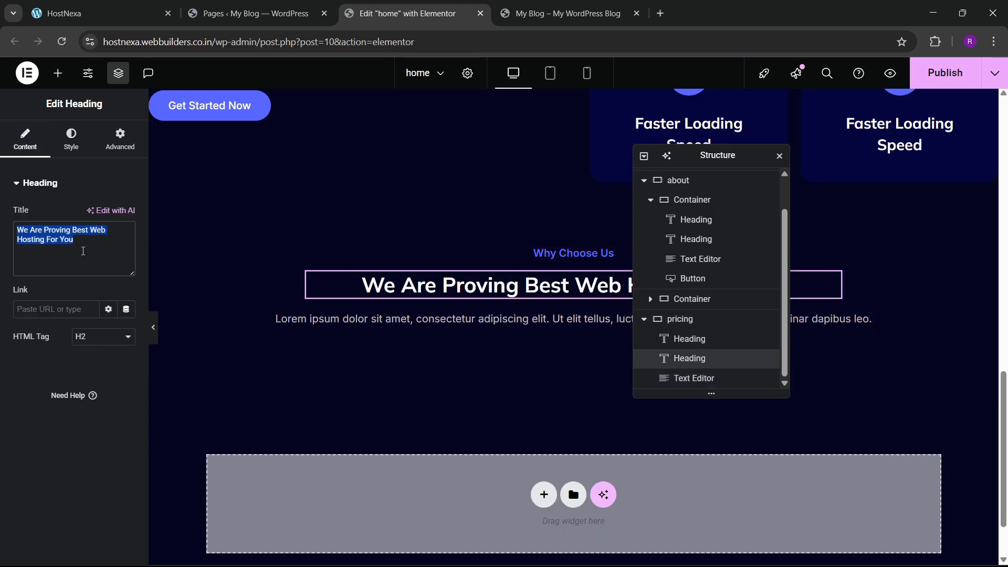
key(ctrl+v)
- Replace the small heading above it with "Pricing Plans" copied from the reference site's pricing section
click(147, 13)
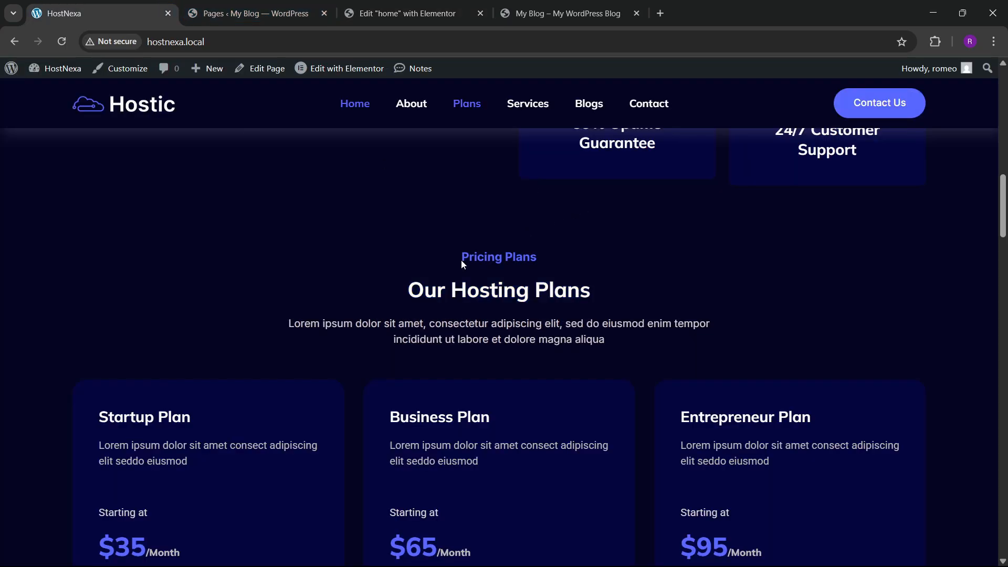
click(402, 13)
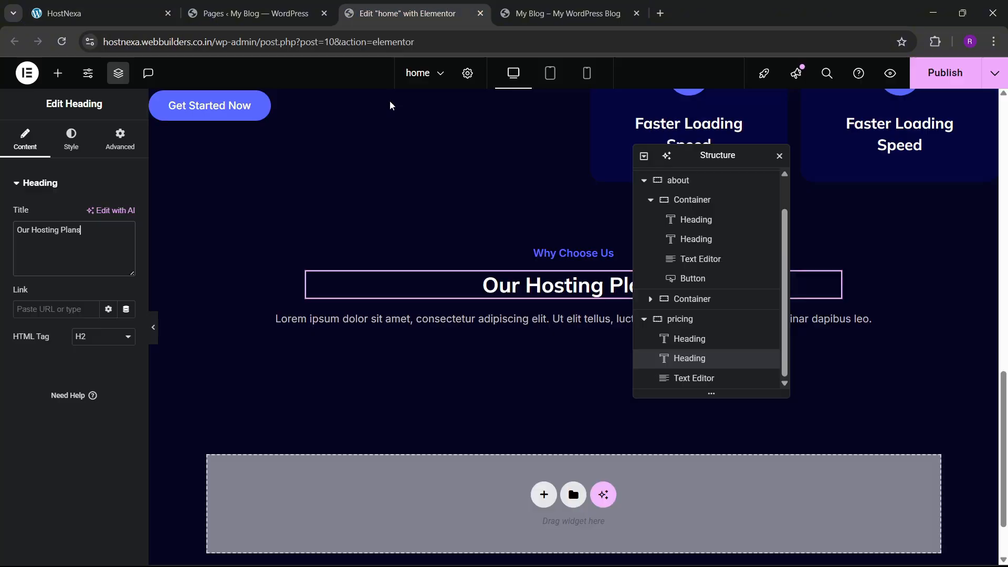
click(567, 254)
key(ctrl+a)
key(ctrl+v)
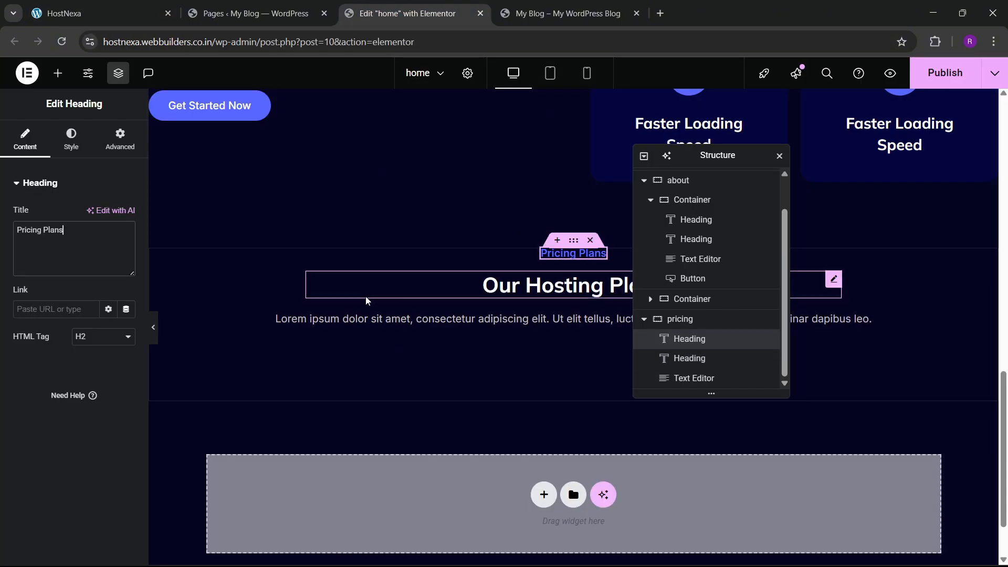
- Give the pricing section's paragraph a custom width of 50%, moving the Structure panel clear of the text
click(132, 17)
click(408, 13)
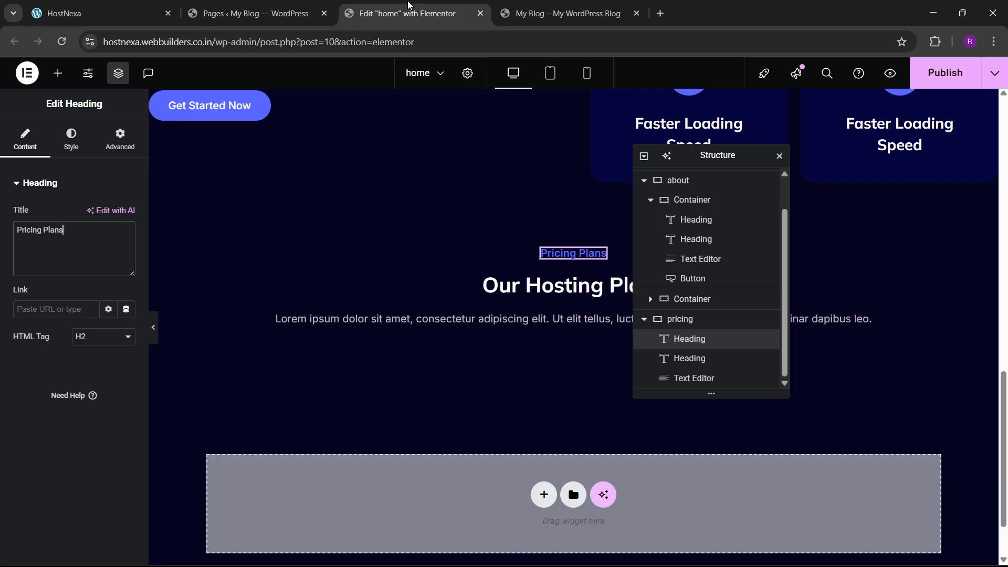
click(538, 333)
click(120, 152)
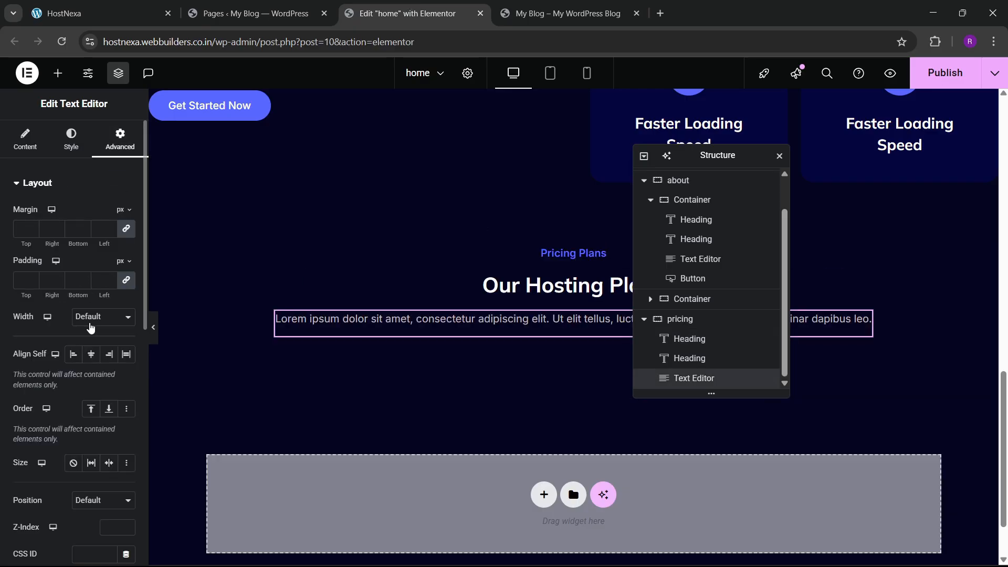
click(103, 317)
click(91, 381)
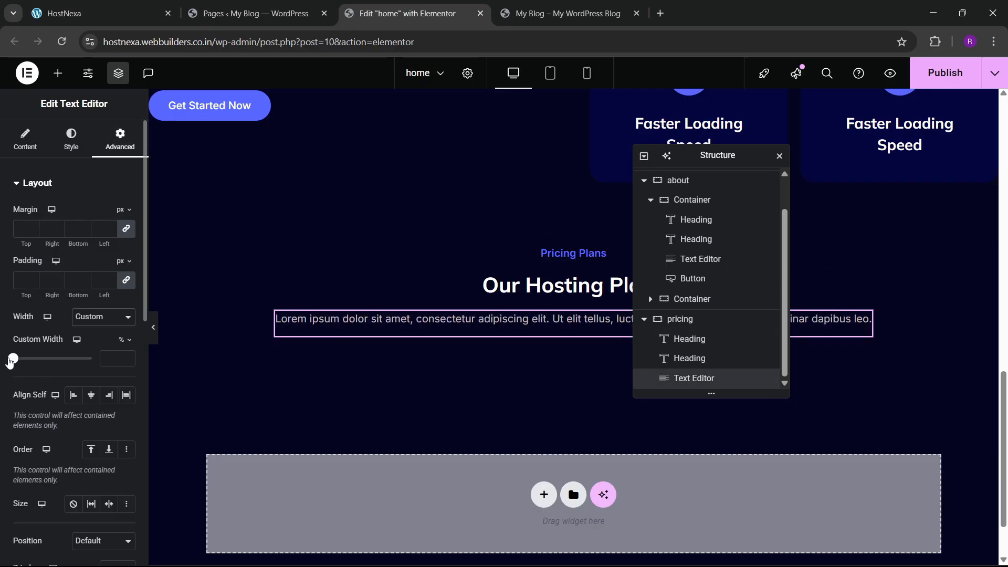
drag(12, 362, 42, 368)
drag(717, 155, 889, 148)
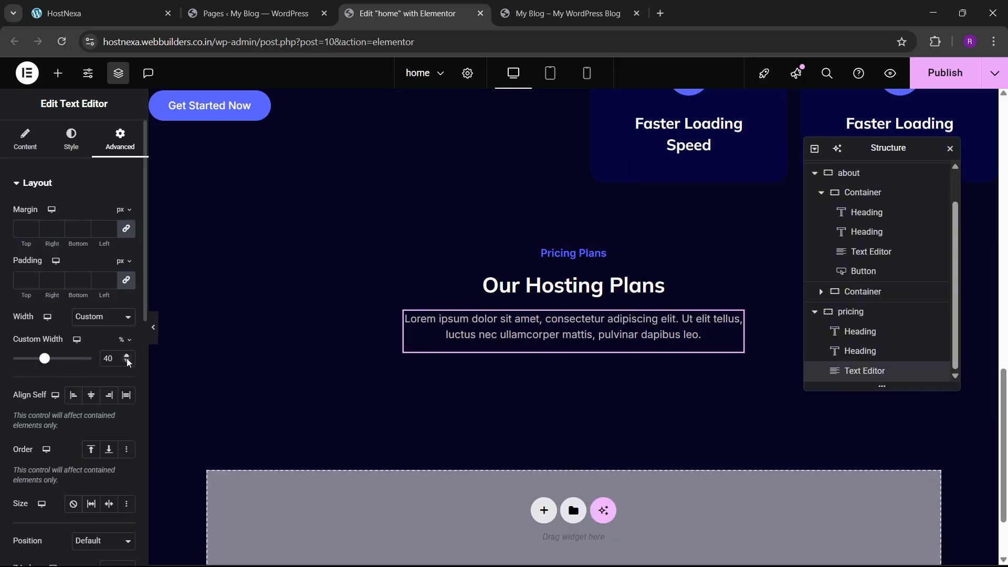
text(4)
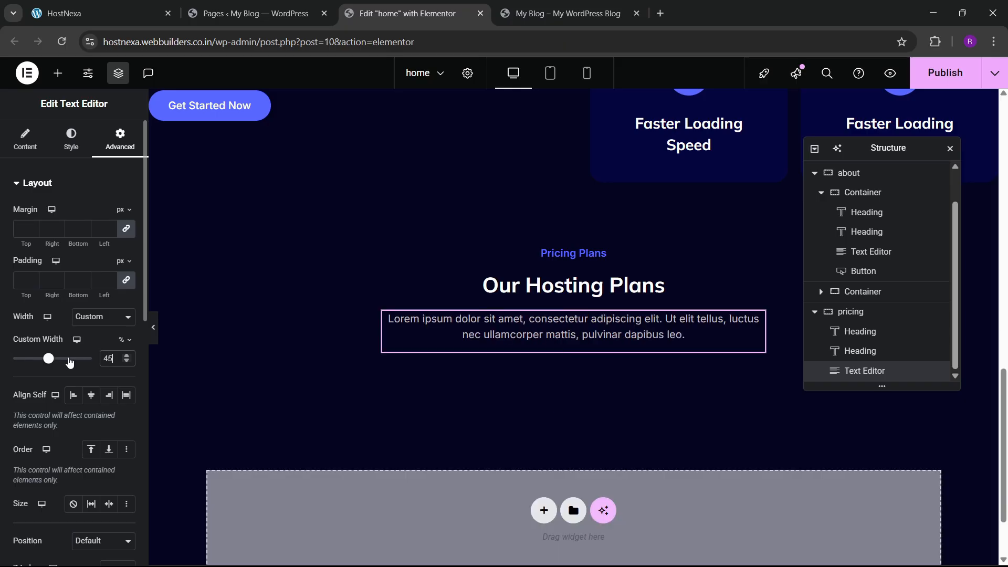
key(BackSpace)
text(50)
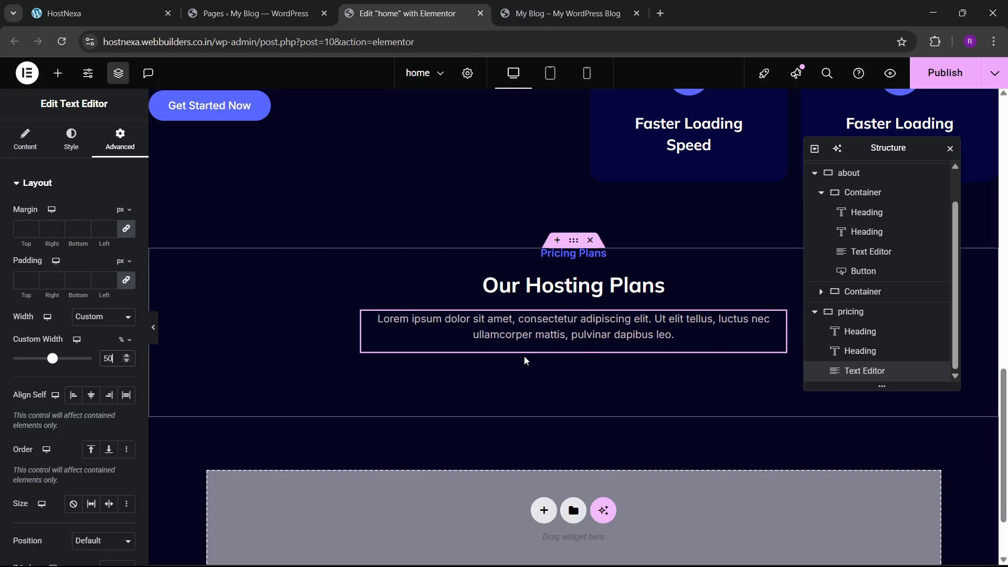
- Add a grid with one row below the pricing paragraph for the plan cards and remove the grid's padding
click(102, 13)
scroll(428, 320, down, 4)
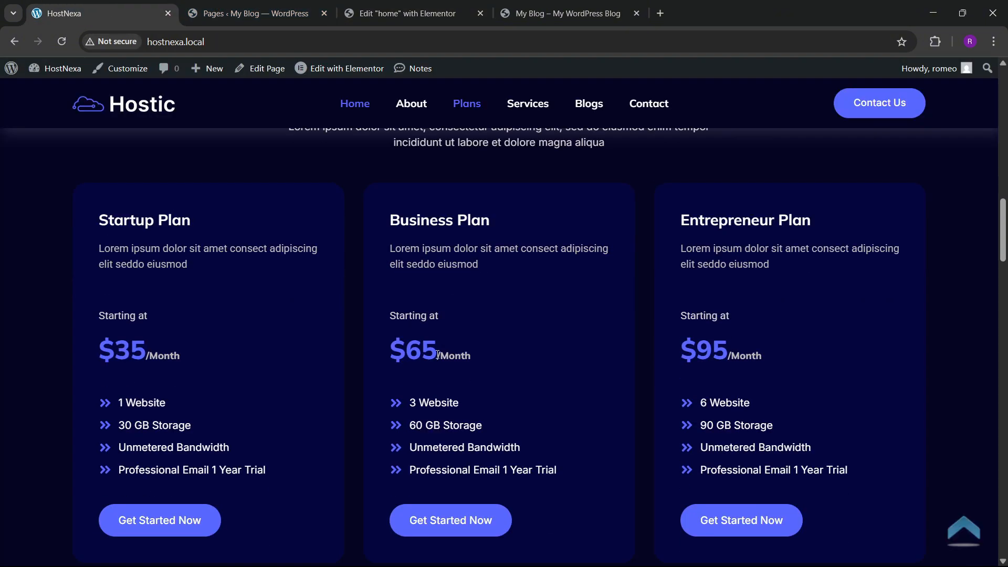
click(412, 13)
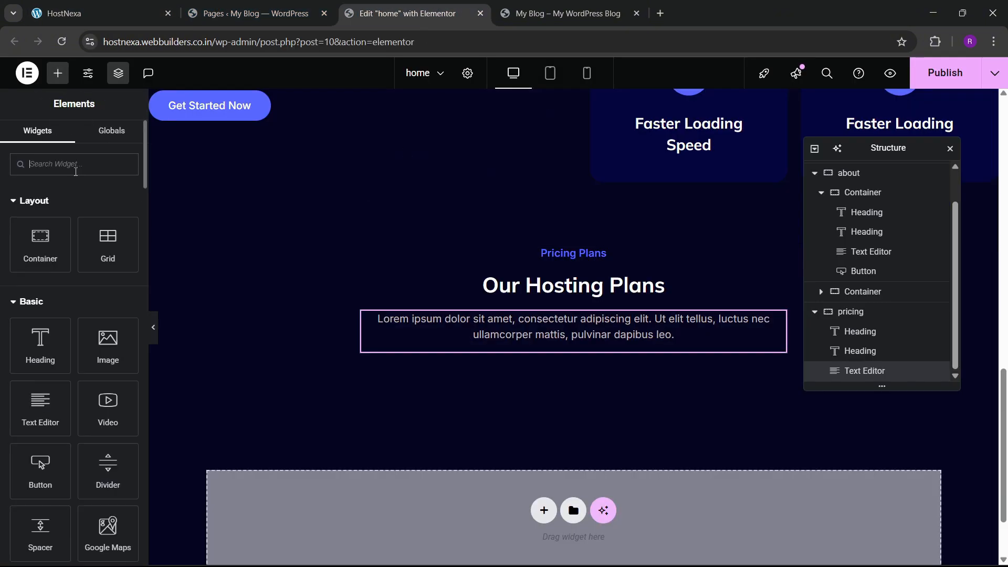
text(grid)
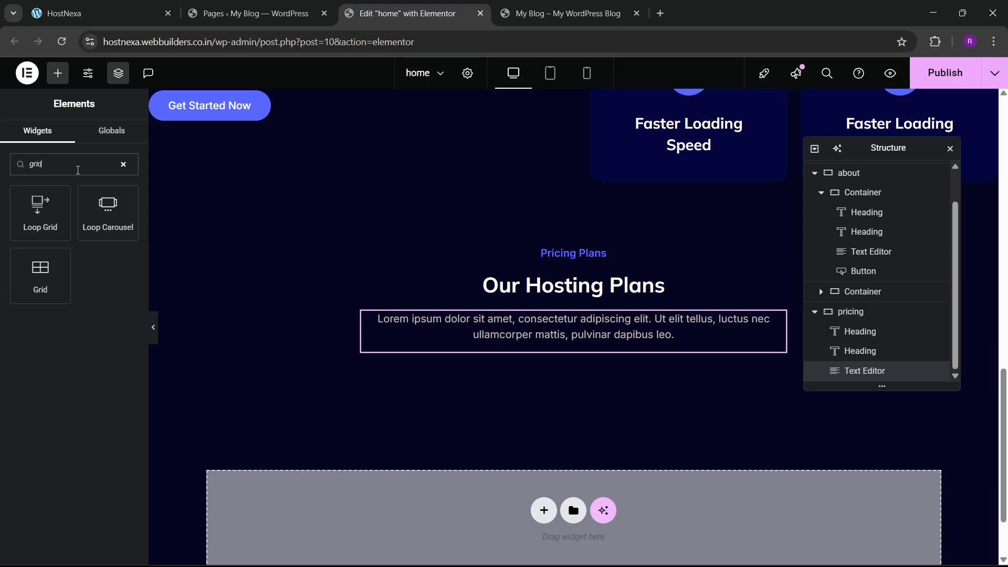
drag(61, 265, 494, 357)
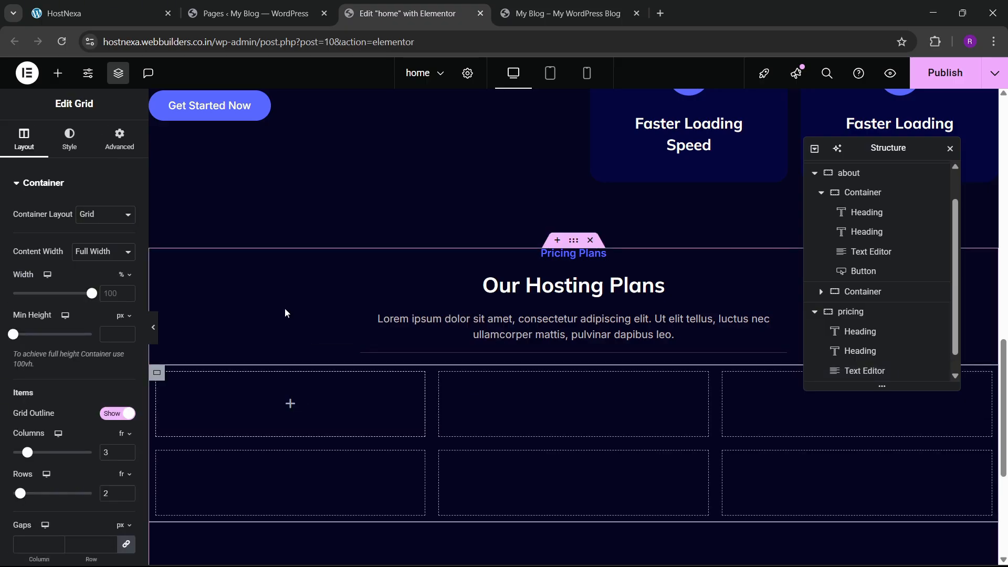
scroll(48, 366, down, 3)
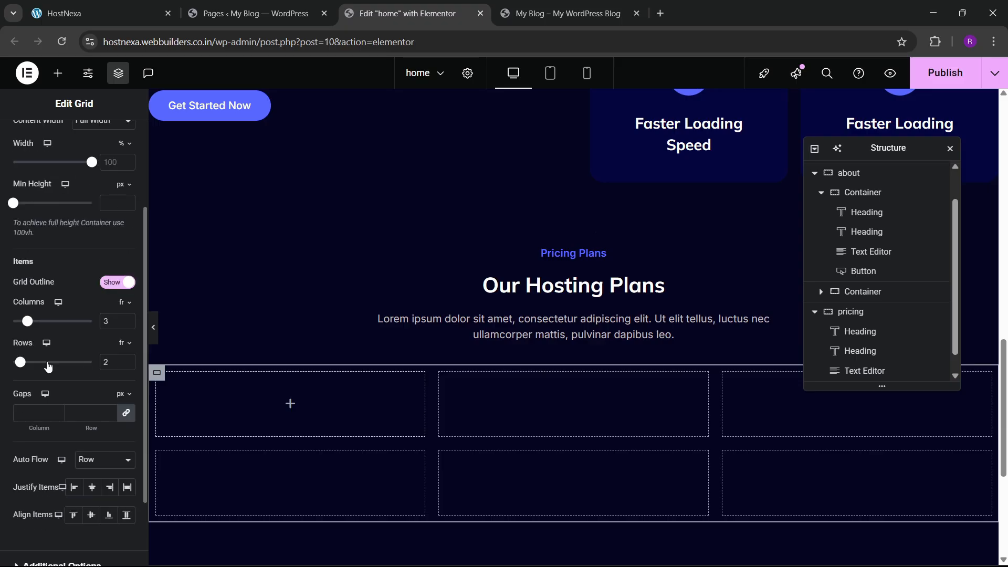
click(126, 366)
scroll(104, 202, up, 5)
click(120, 139)
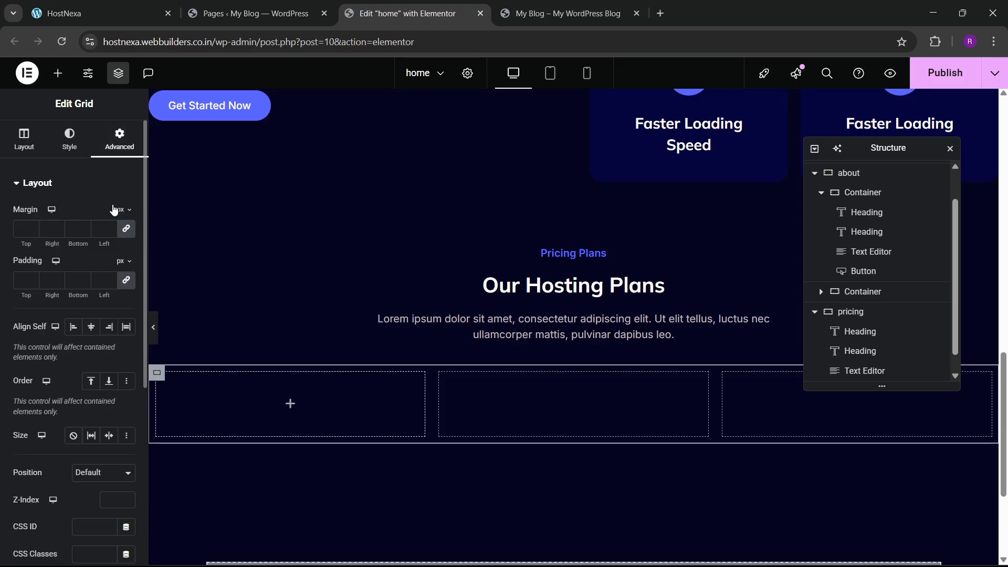
- Place a container in the grid's first cell, set its padding to 0, and check the reference plan card
click(58, 73)
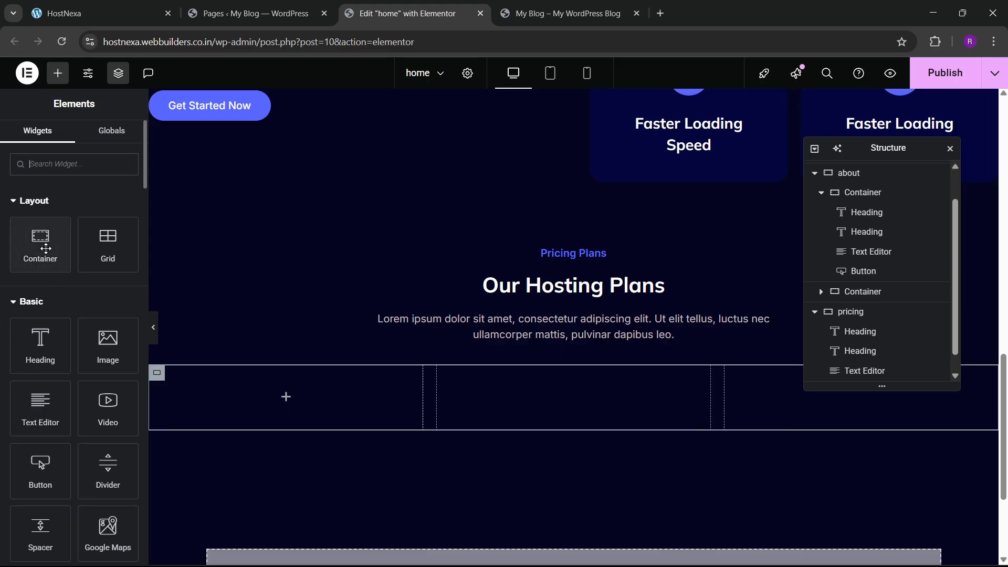
drag(45, 249, 269, 392)
click(120, 140)
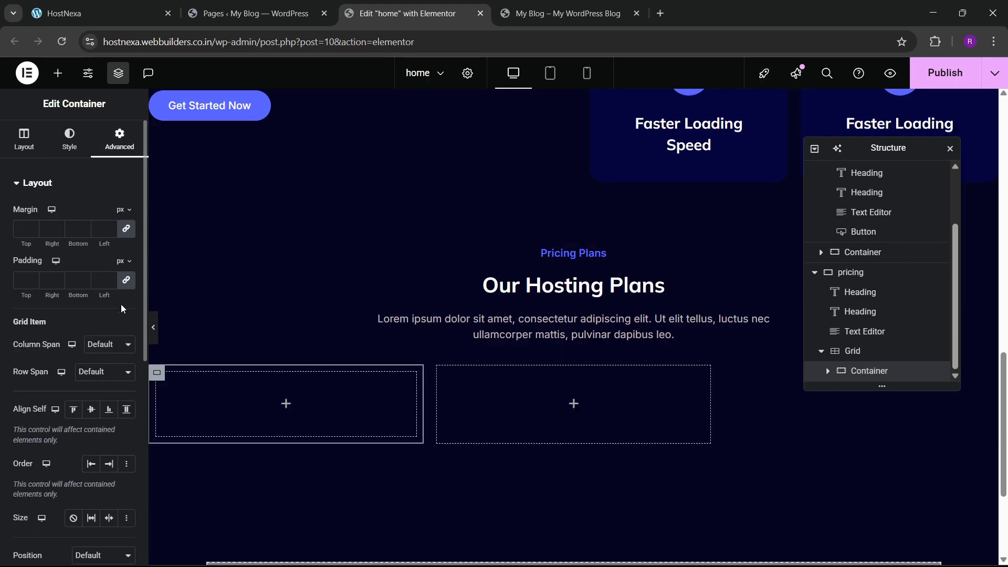
click(131, 9)
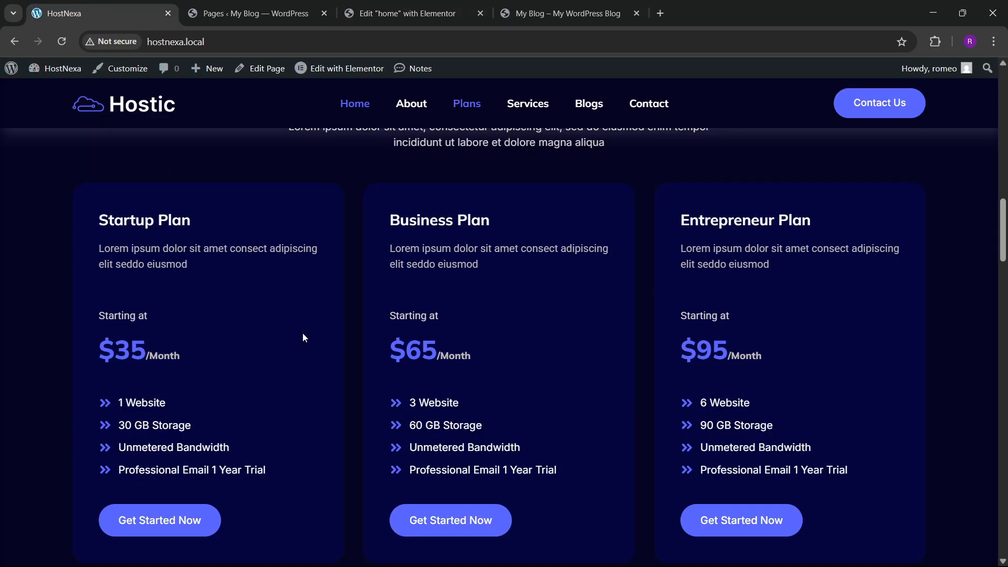
click(423, 9)
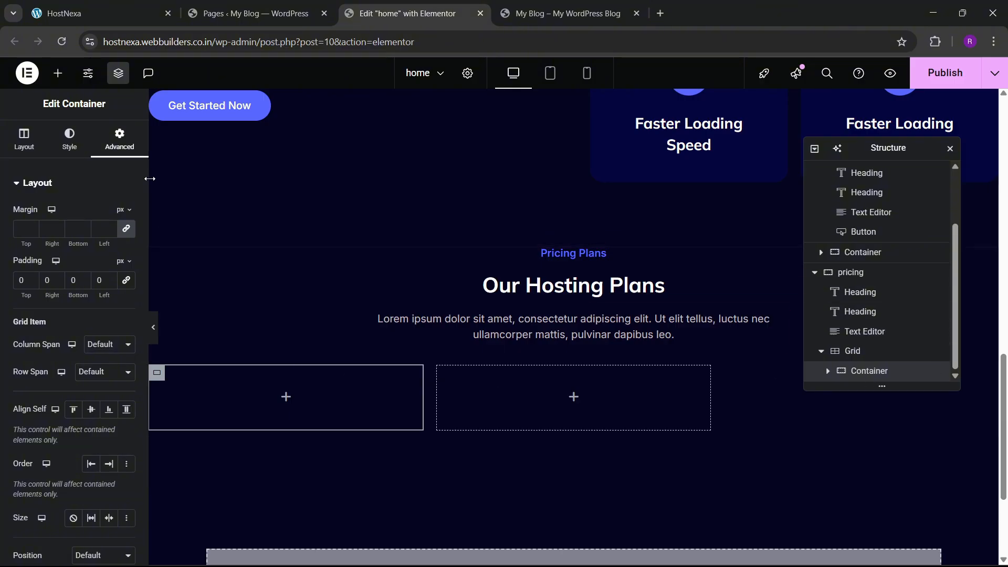
- Give the first plan card's container a classic background in the global "blue" color
click(69, 139)
click(85, 242)
click(108, 270)
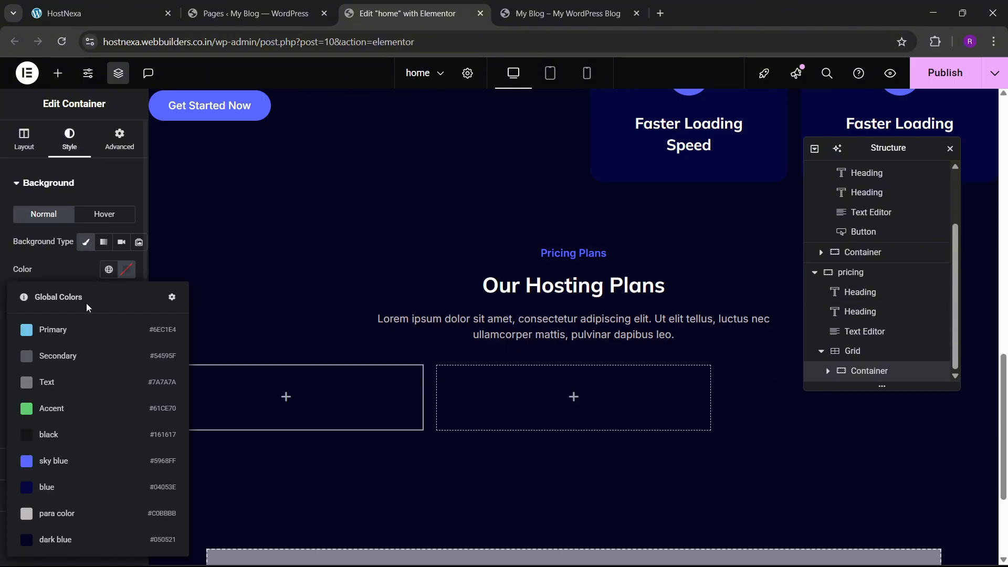
click(53, 486)
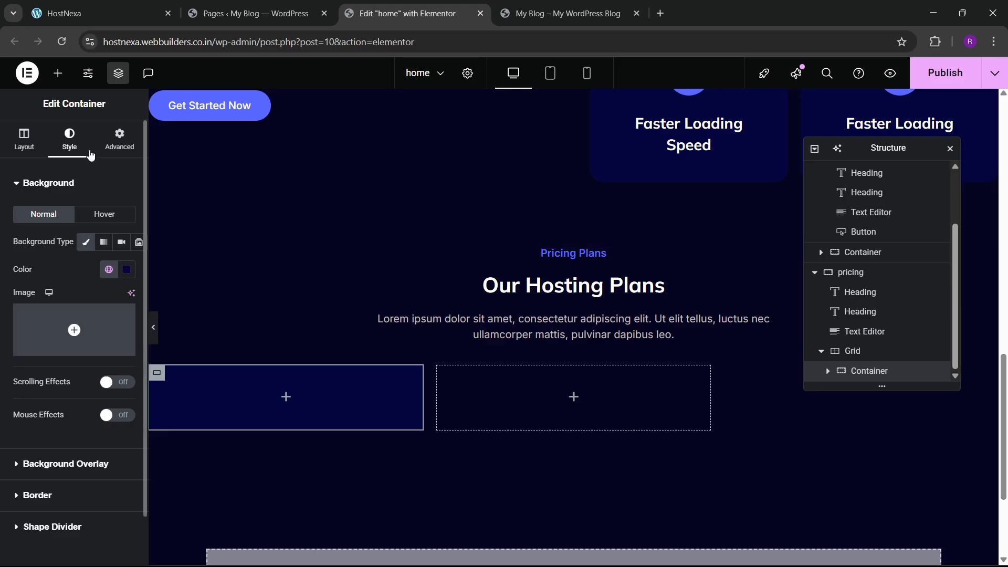
- Set the card container's padding to 40 px on all sides and compare it with the reference card
click(120, 139)
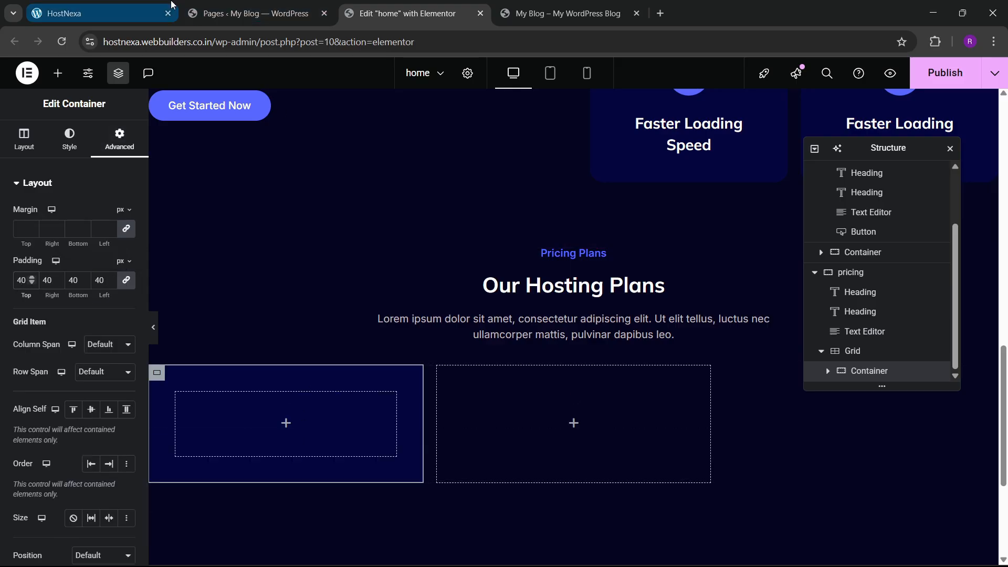
click(100, 13)
click(387, 5)
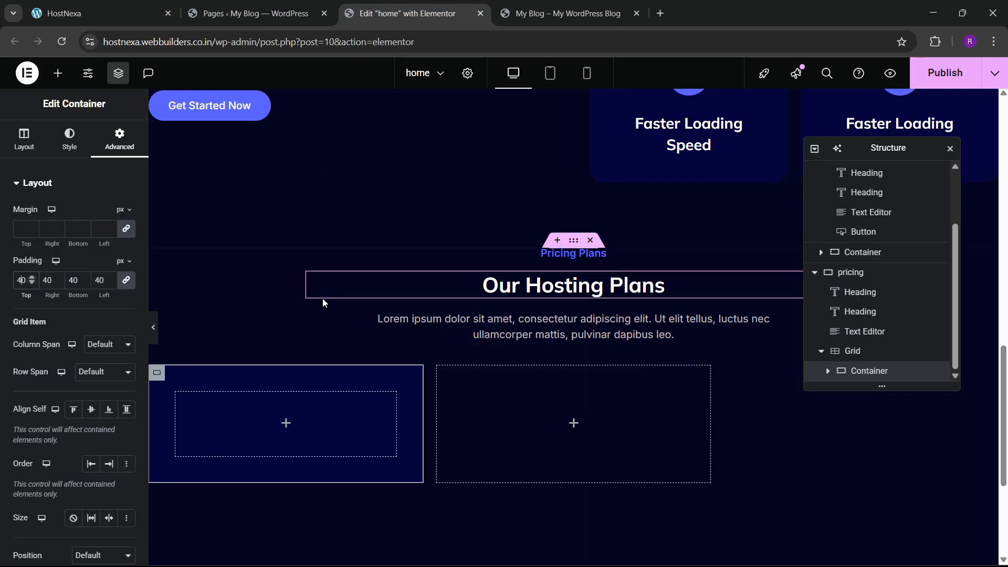
- Add a heading to the first plan card with the title "Startup Plan" from the reference site
right_click(493, 292)
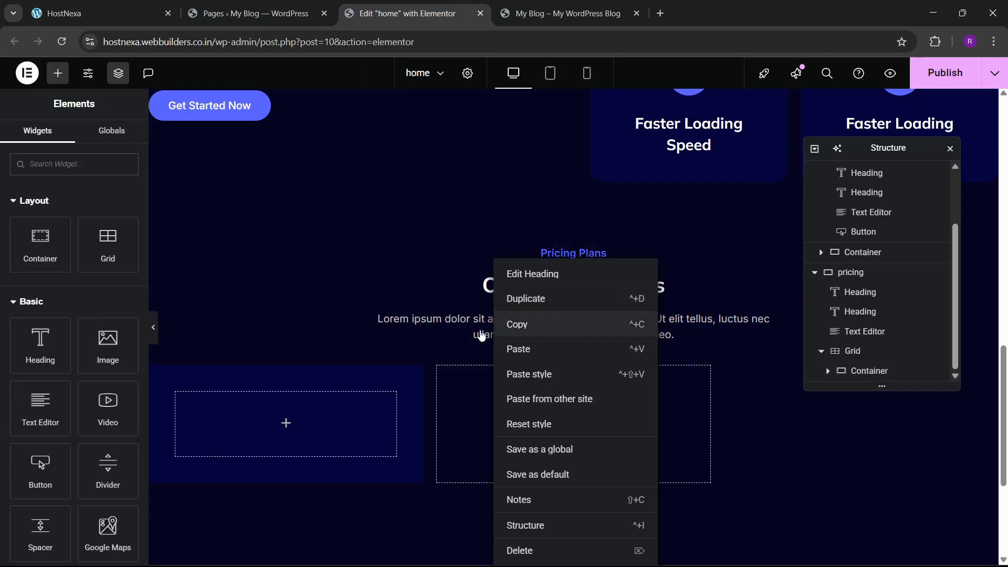
drag(37, 355, 222, 443)
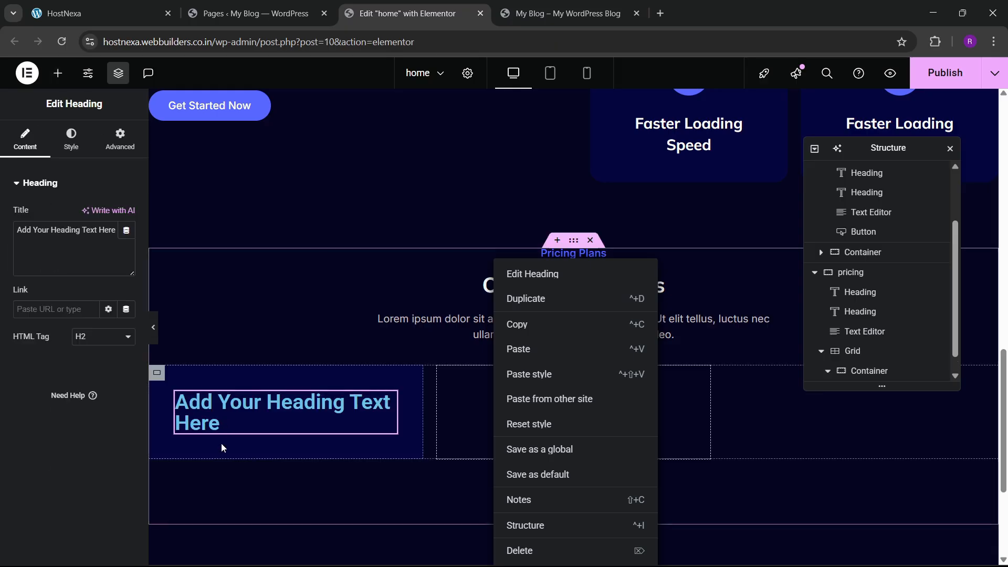
key(ctrl+1)
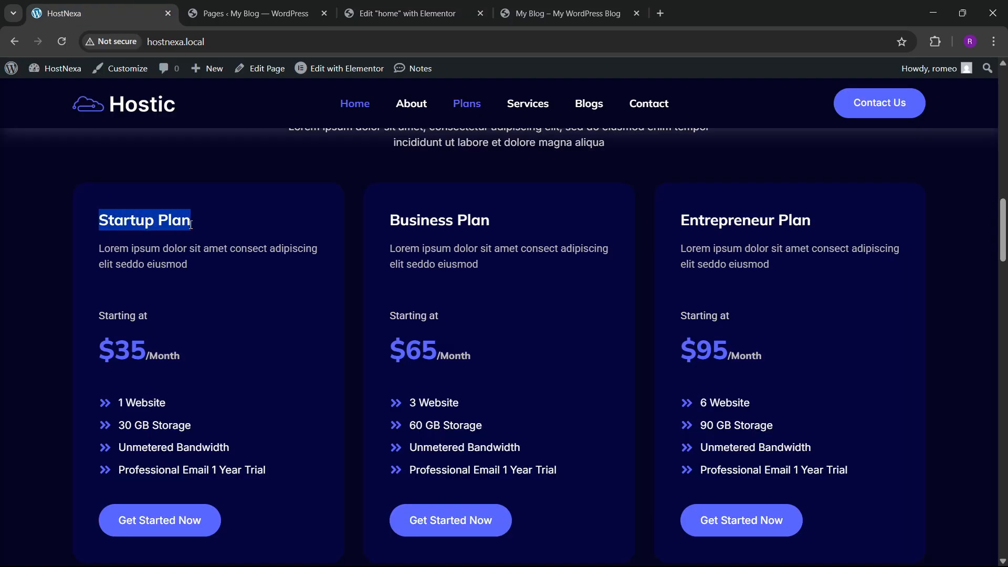
key(ctrl+3)
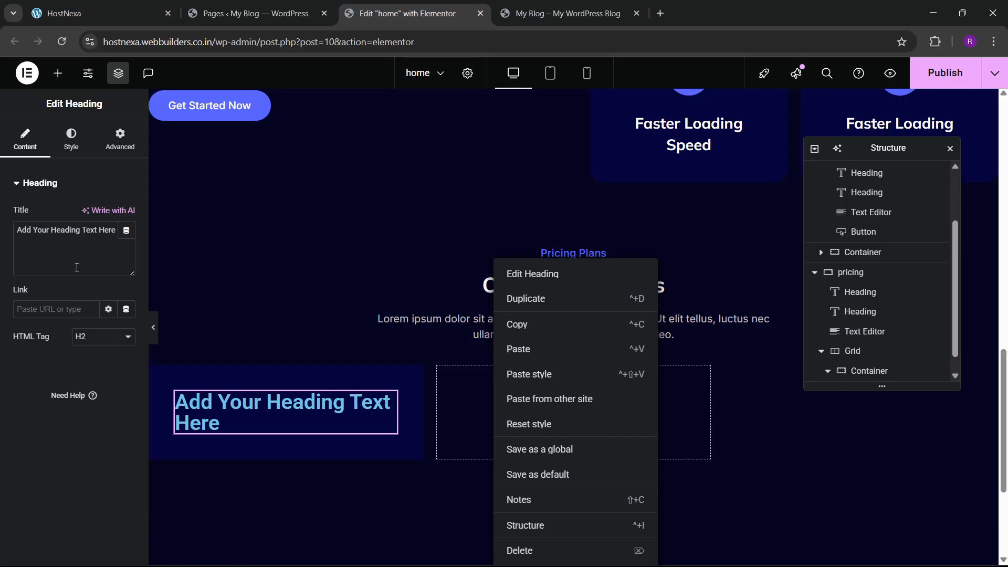
click(77, 267)
key(ctrl+a)
text(Startup Plan)
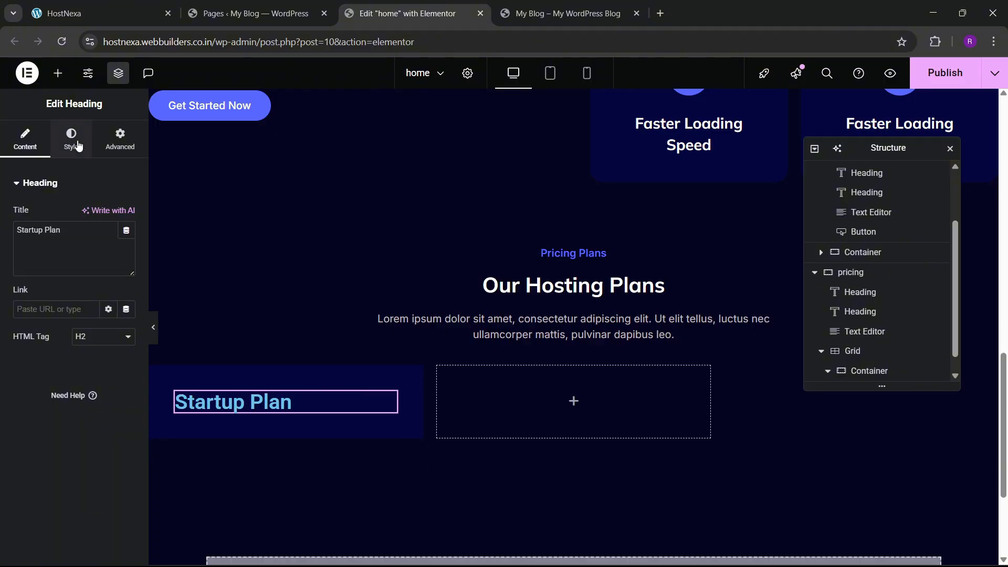
- Style the "Startup Plan" heading with the global "services heading" font and white text, then compare it with the reference card
click(71, 140)
click(108, 252)
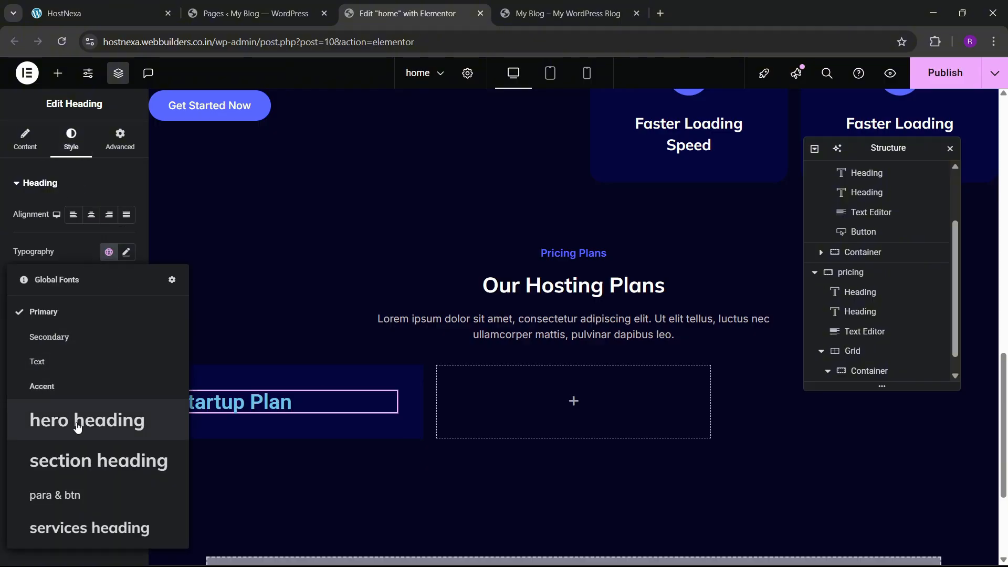
click(77, 526)
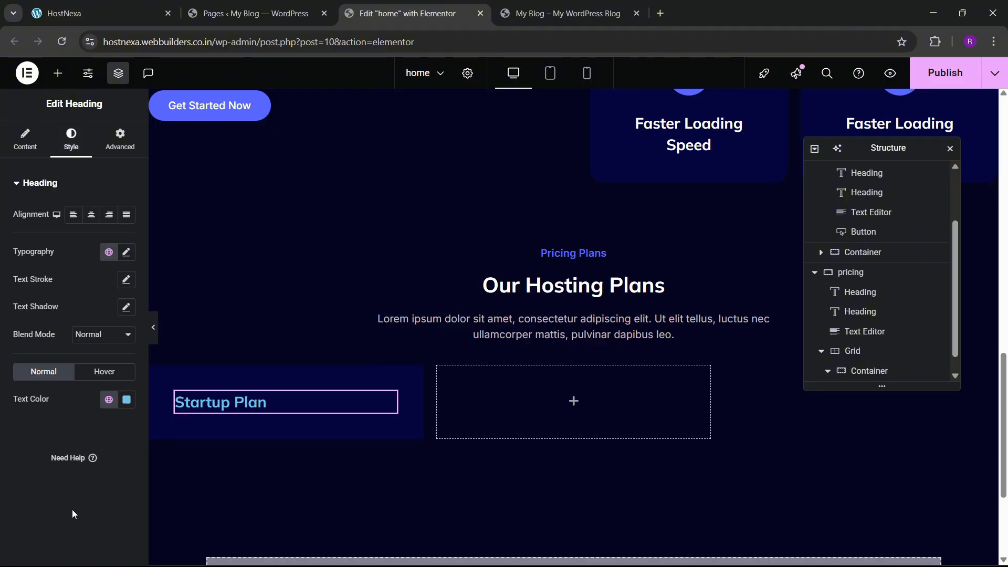
click(126, 400)
click(38, 447)
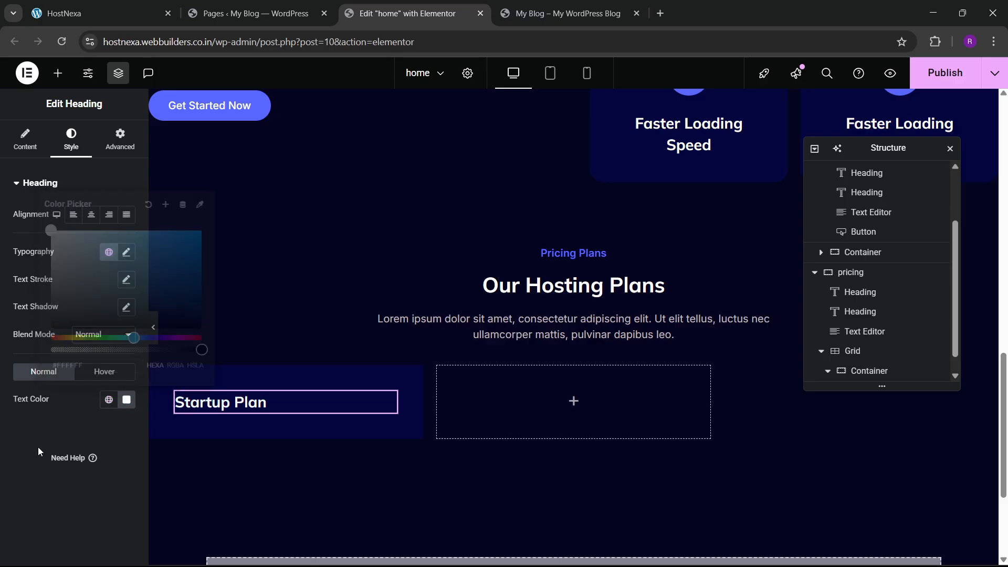
click(137, 7)
click(448, 4)
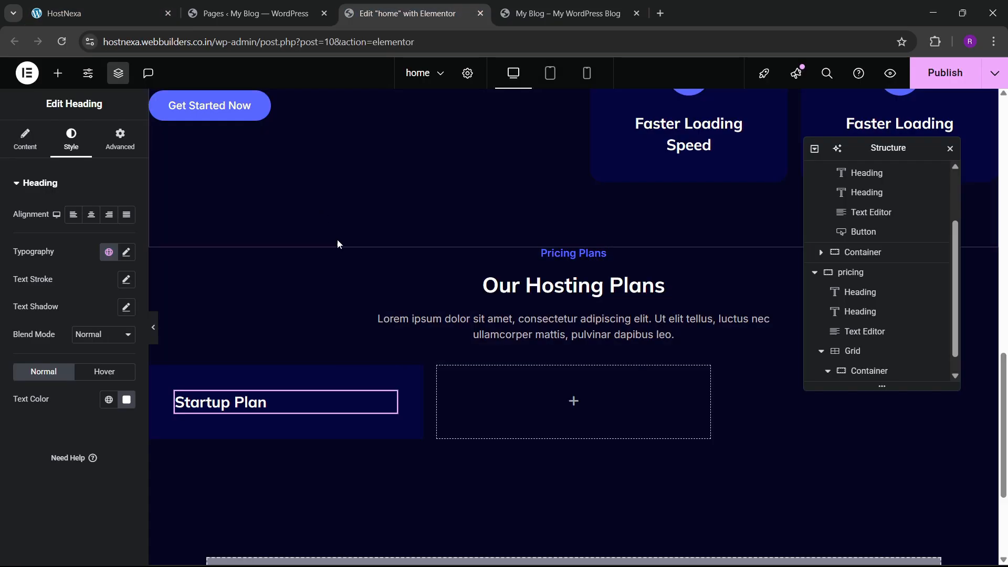
- Copy the pricing section's description text and paste it below the "Startup Plan" heading in the first plan card
right_click(477, 336)
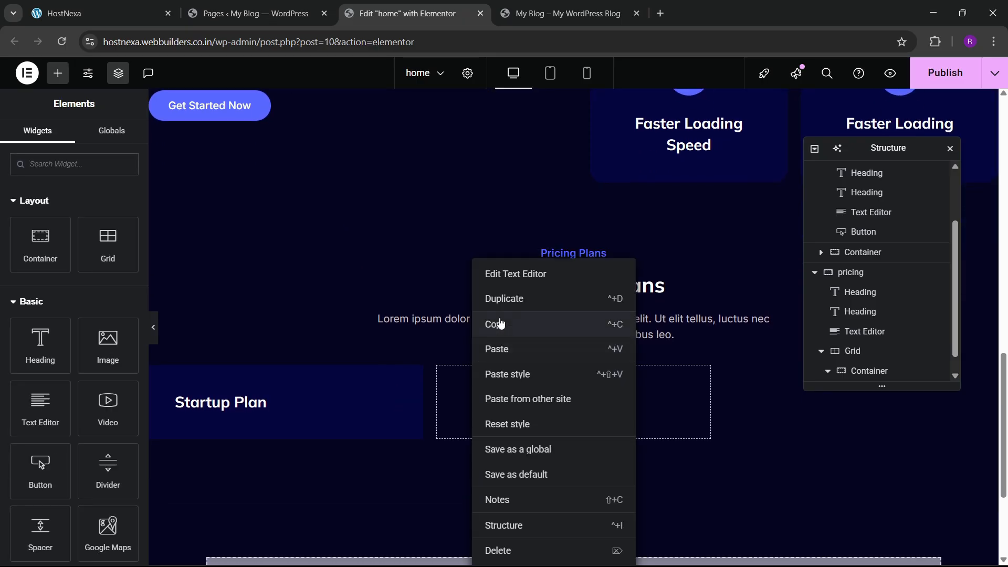
click(501, 324)
right_click(260, 401)
click(278, 348)
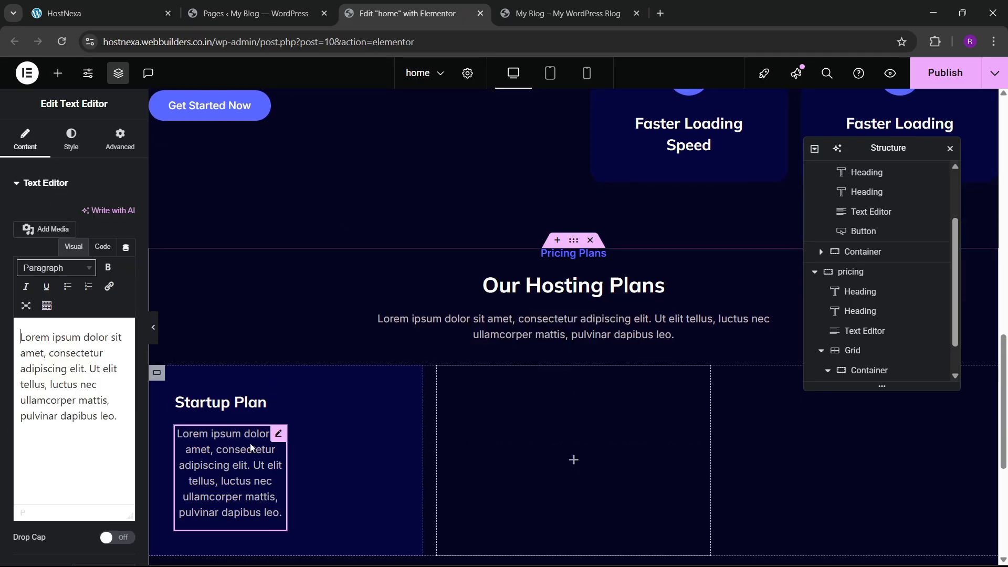
- Set the pasted card description to full width and left-align its text
click(121, 140)
click(103, 318)
click(100, 349)
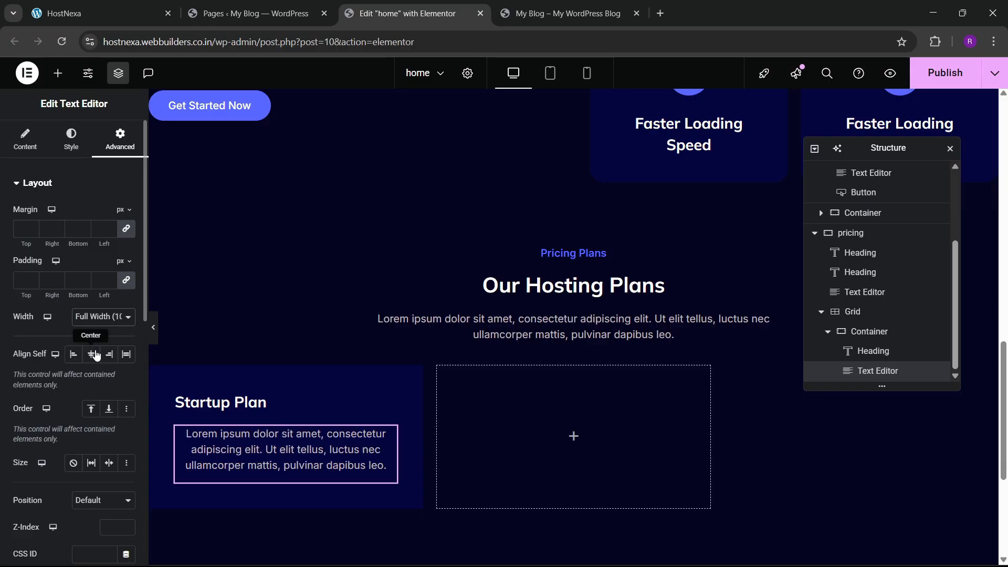
click(71, 140)
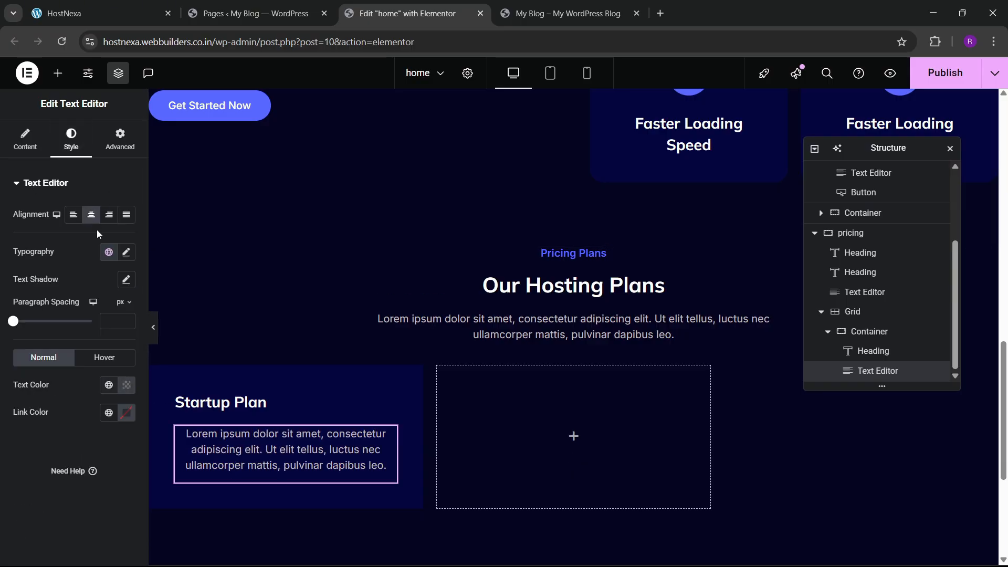
click(74, 214)
- Shorten the card description to "Lorem ipsum dolor sit amet, consectetur adipiscing elit." and compare it with the reference card
click(158, 6)
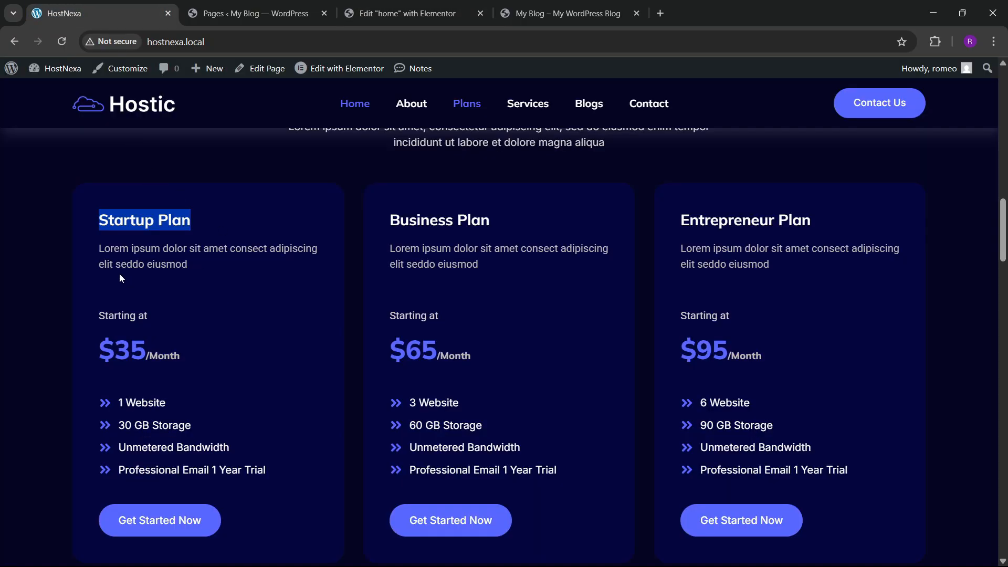
triple_click(105, 261)
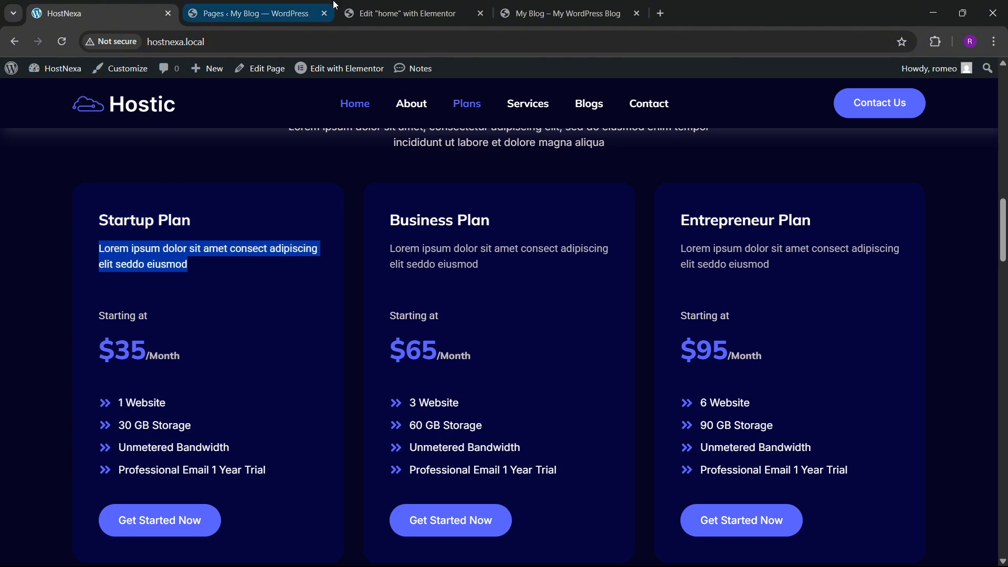
click(374, 5)
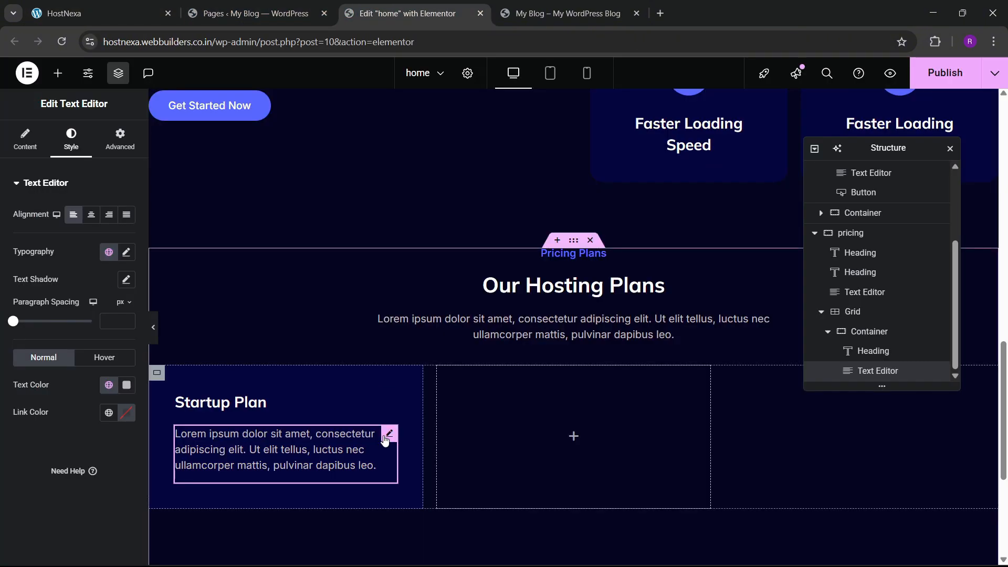
click(25, 139)
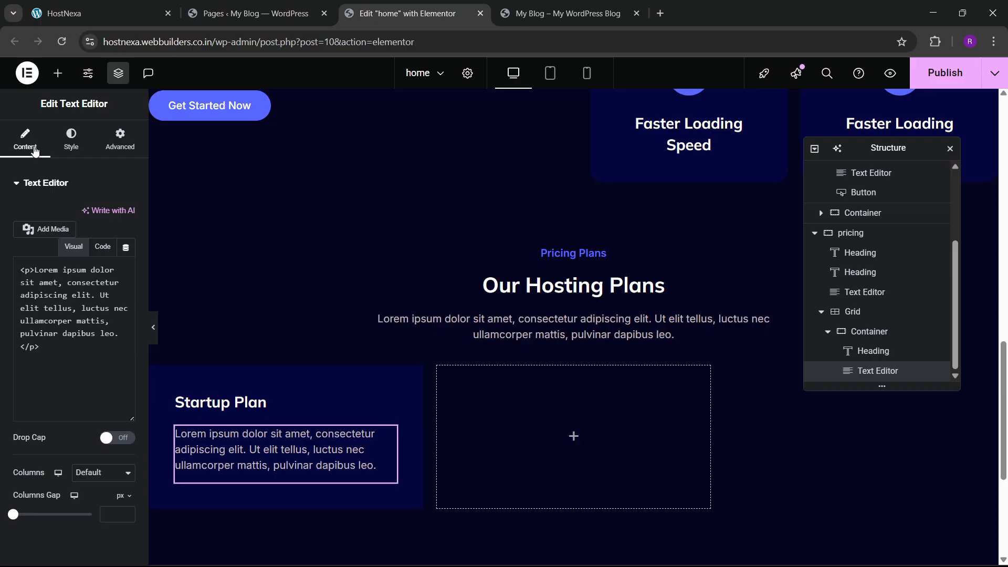
click(102, 247)
drag(94, 338, 135, 396)
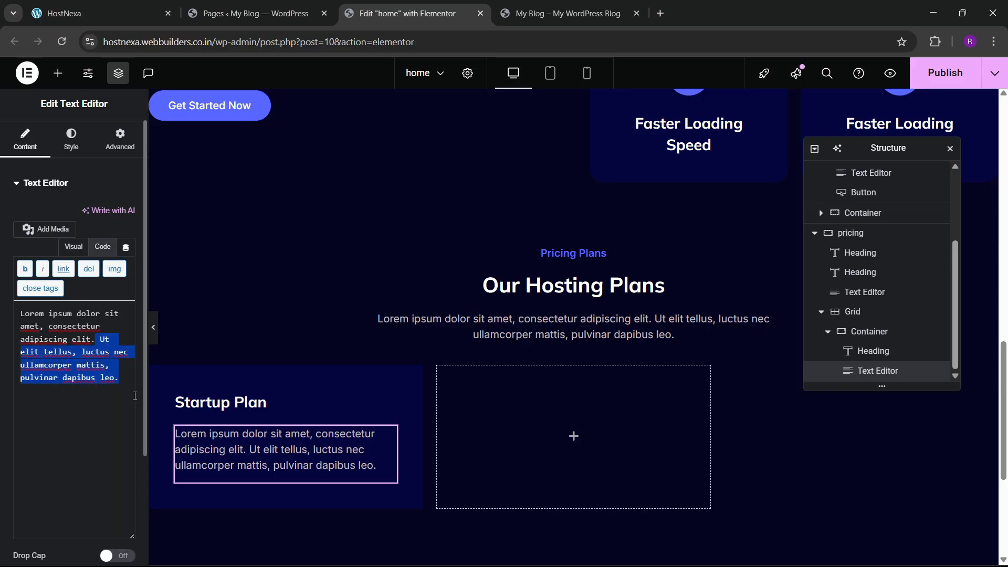
key(BackSpace)
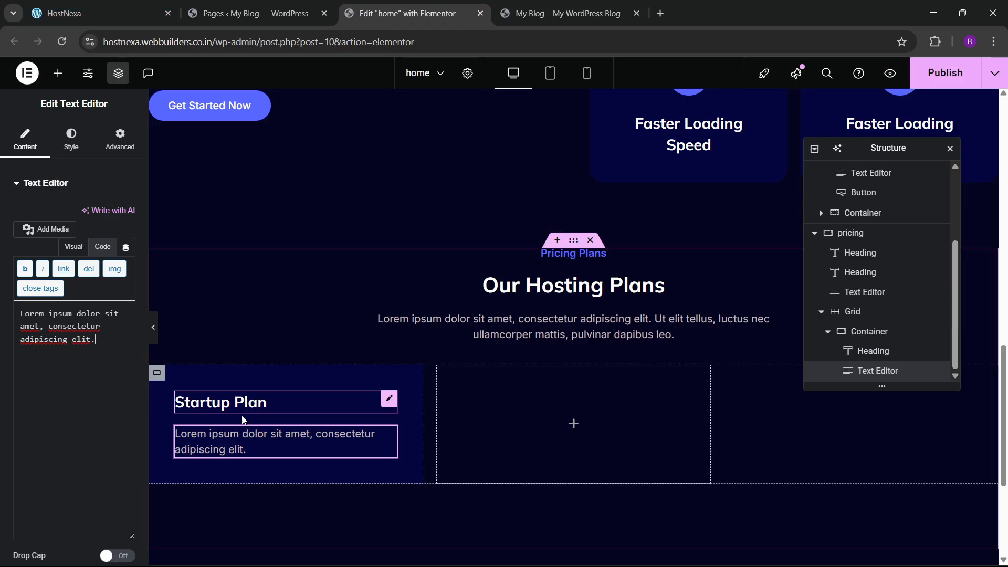
click(152, 7)
click(420, 6)
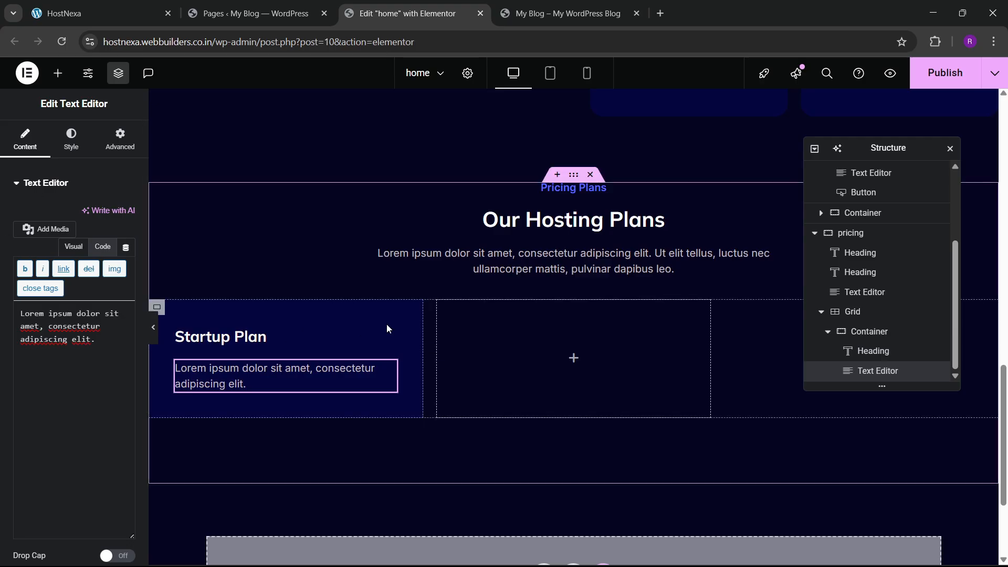
- Set the "Startup Plan" heading's bottom margin to -10 px and compare the spacing with the reference card
click(390, 336)
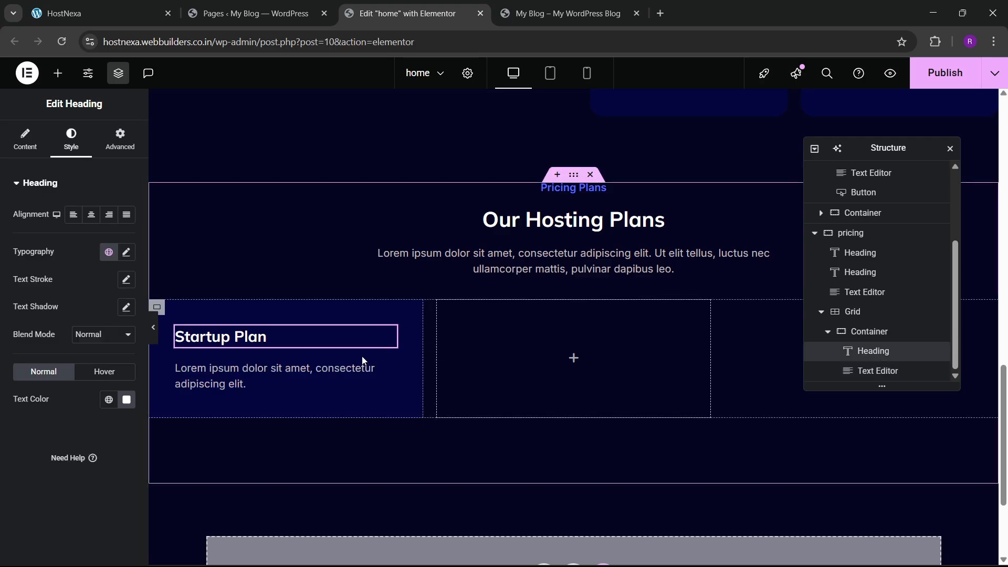
click(120, 139)
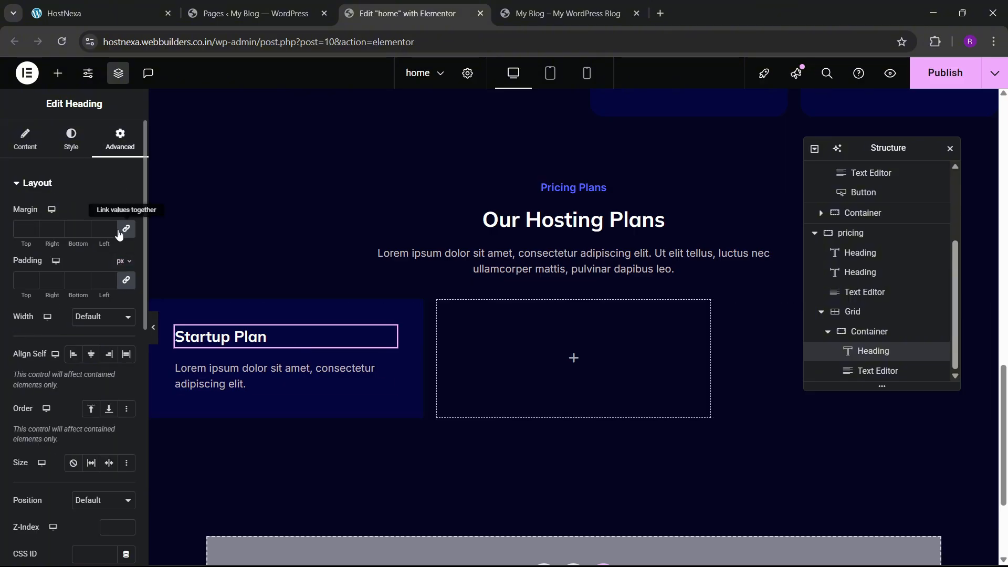
drag(84, 232, 84, 232)
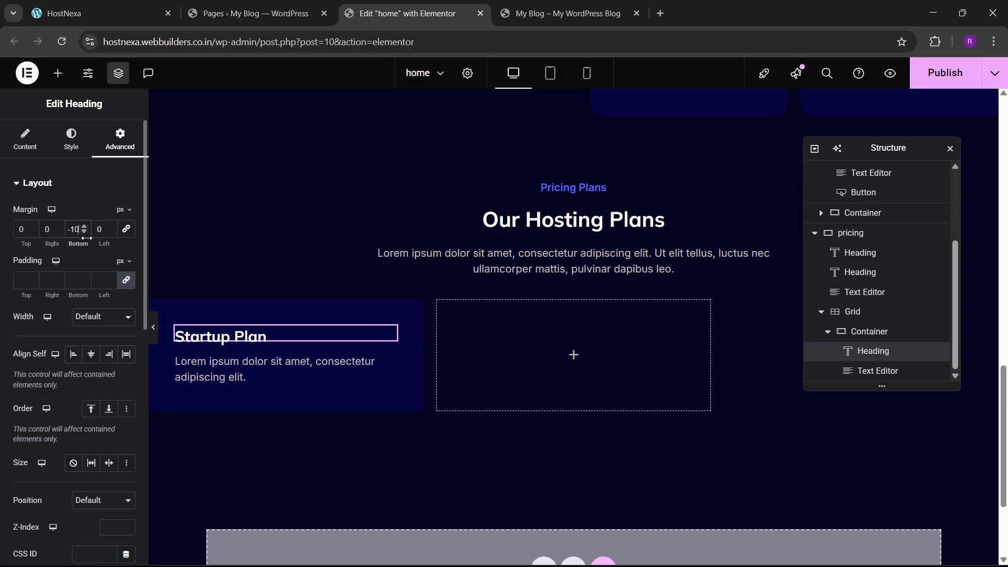
click(100, 13)
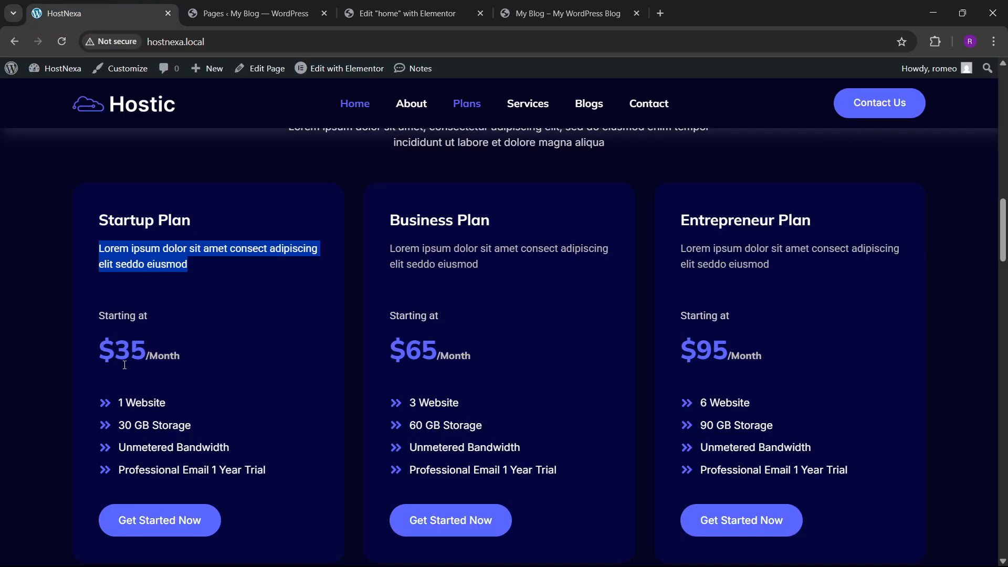
click(378, 8)
- Add an inner container with 0 px padding to the first plan card and move the heading and description into it
click(58, 73)
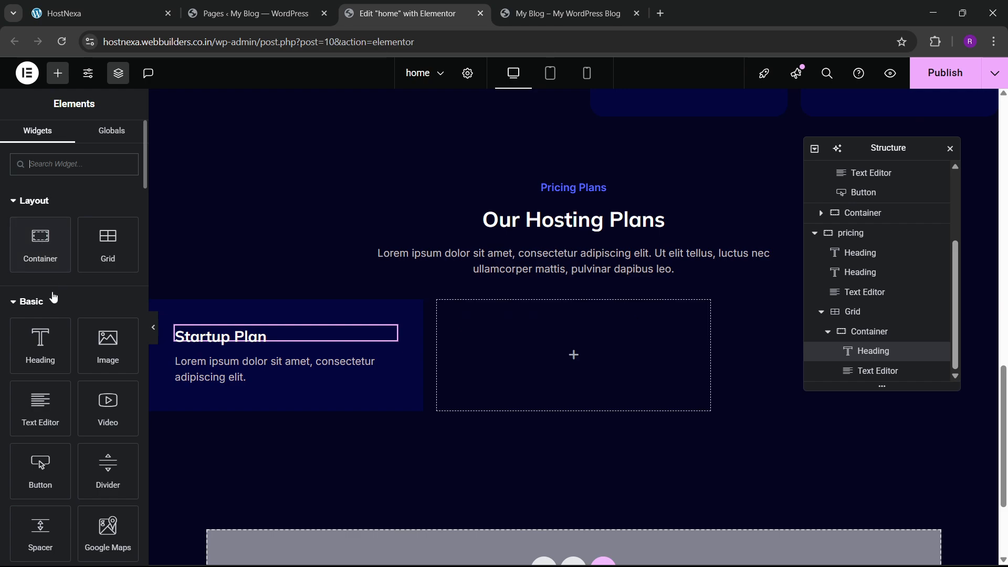
drag(41, 244, 306, 360)
click(118, 150)
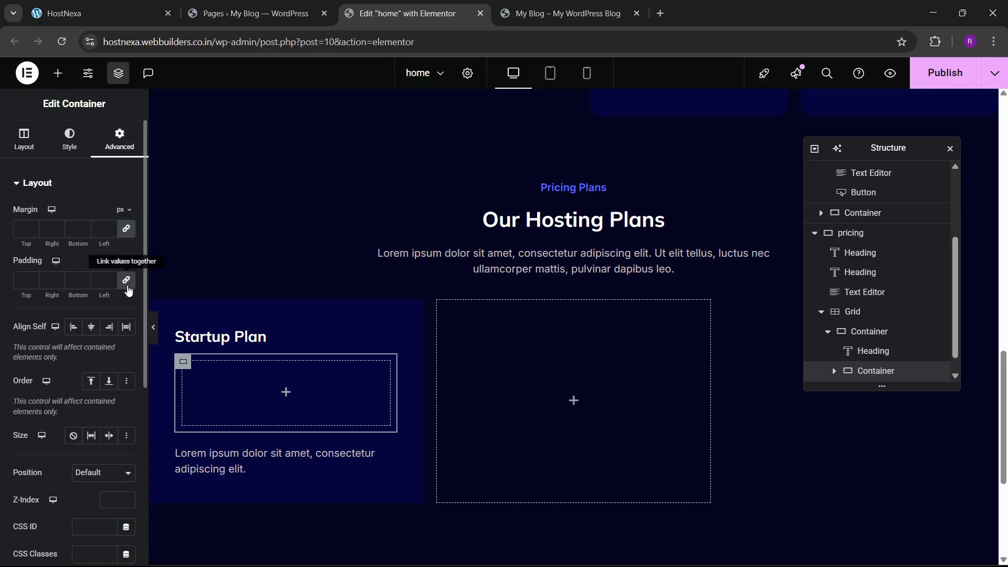
drag(264, 339, 268, 376)
drag(371, 354, 262, 353)
click(388, 335)
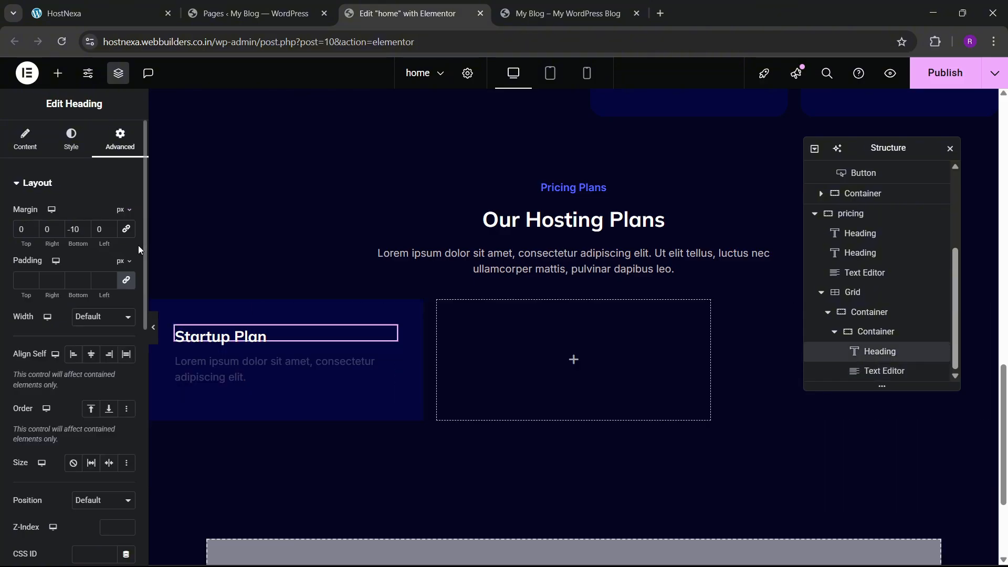
- Rename the inner container holding the heading and description as "1st"
click(834, 331)
double_click(876, 373)
text(1st)
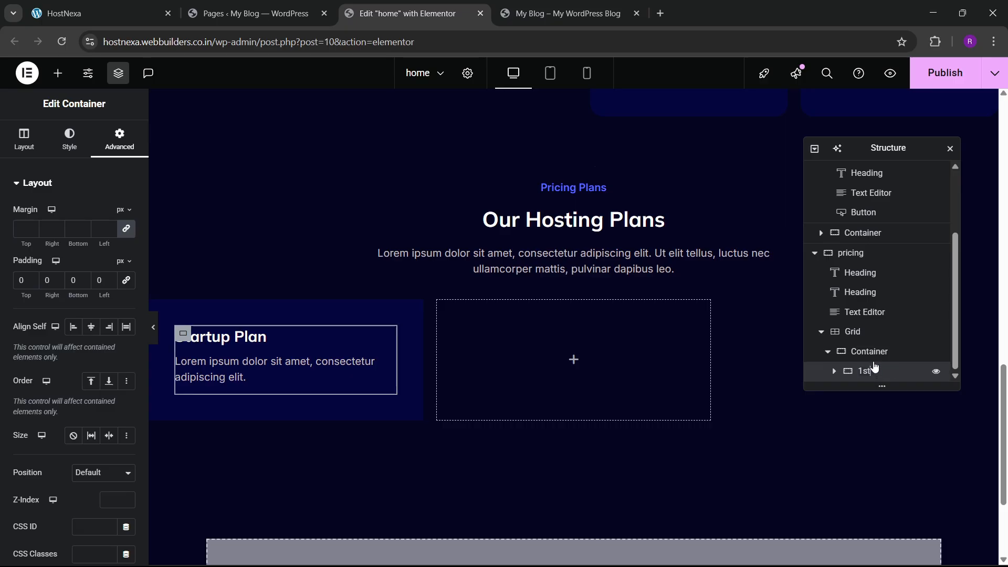
click(828, 351)
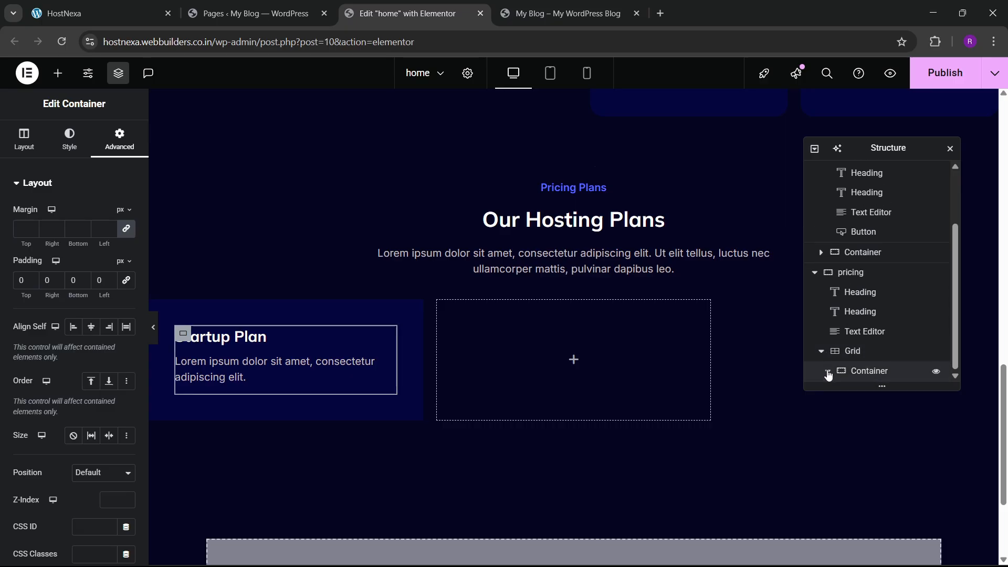
click(828, 371)
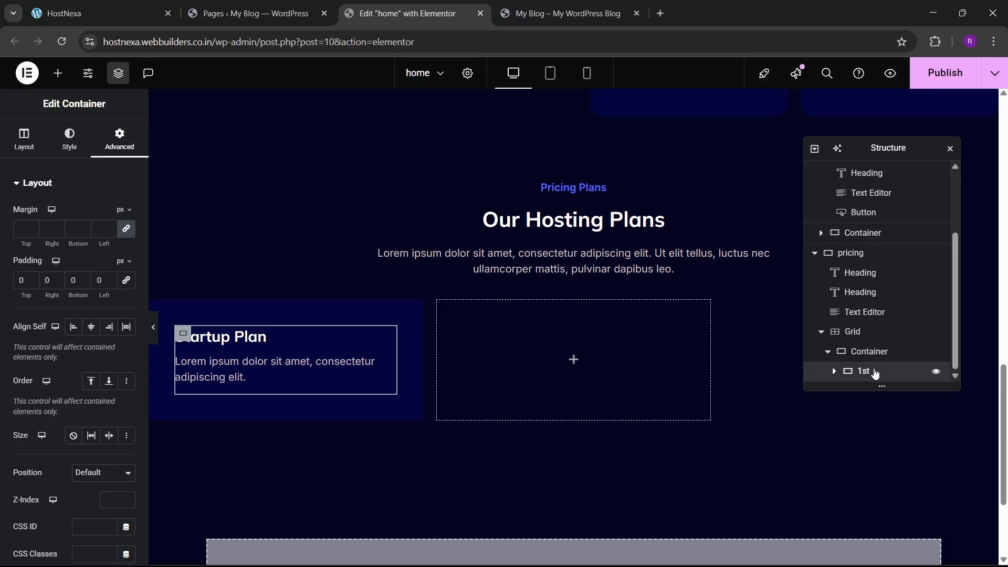
- Add a new container after "1st" in the plan card and name it "2"
right_click(875, 373)
click(890, 272)
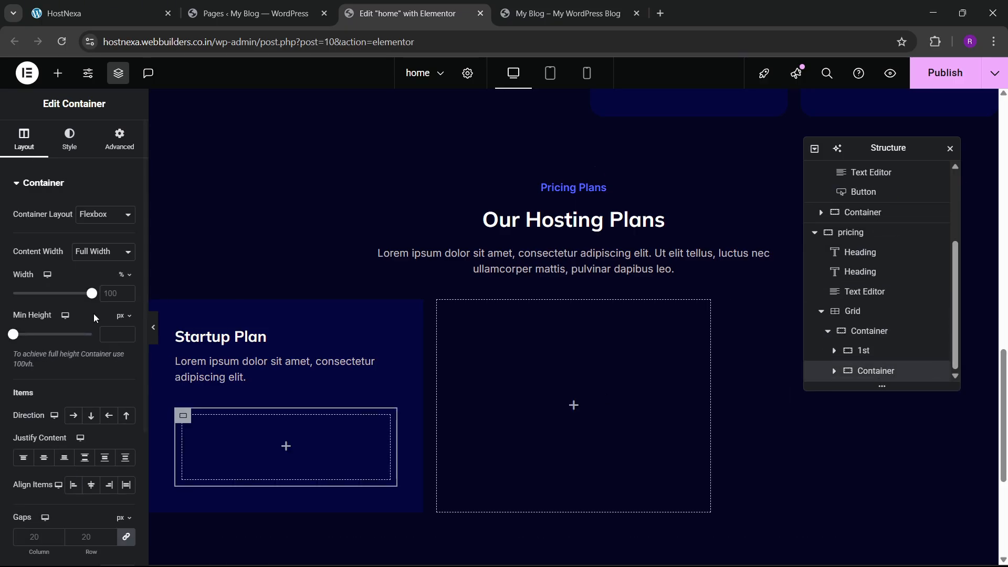
double_click(883, 372)
text(2)
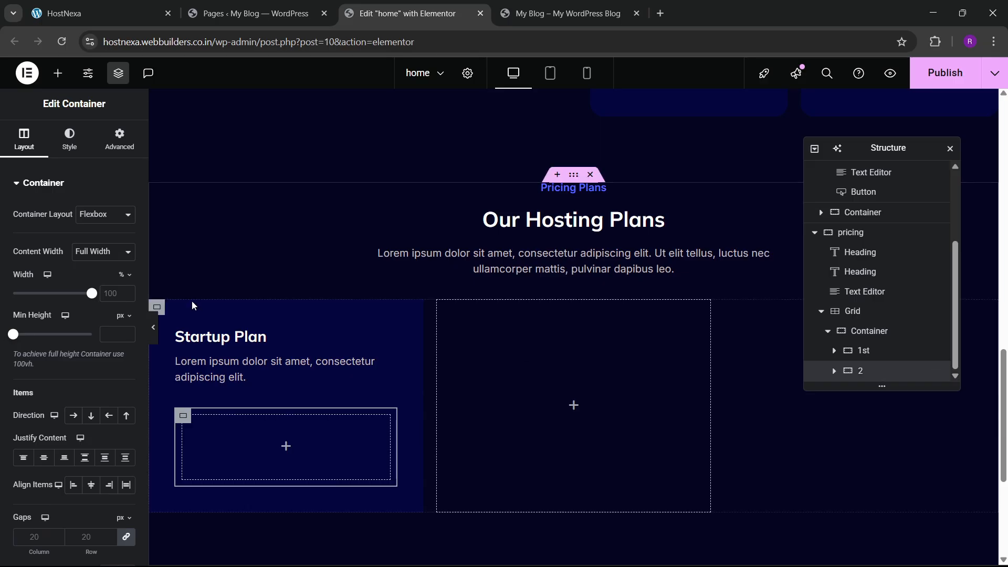
- Set container "2" to 0 px padding on all sides and check the reference card's layout
click(126, 147)
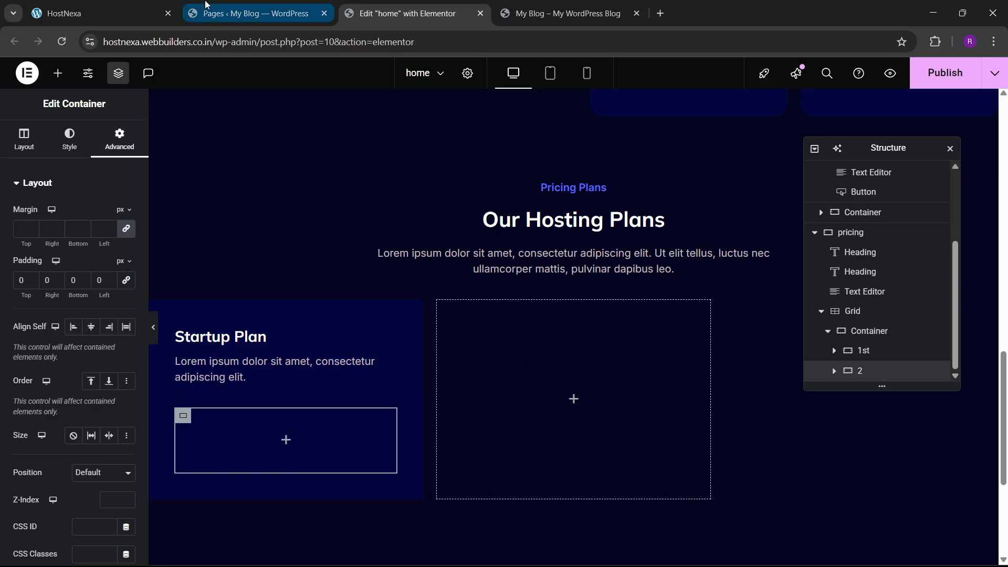
click(95, 14)
click(422, 7)
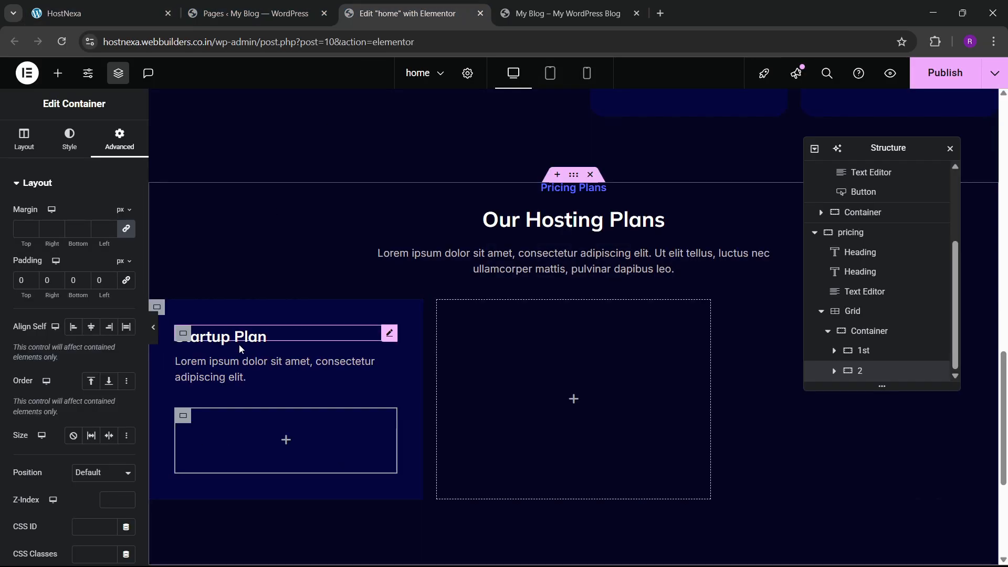
- Copy the card's description text and paste it into container "2"
right_click(241, 373)
click(275, 326)
right_click(221, 435)
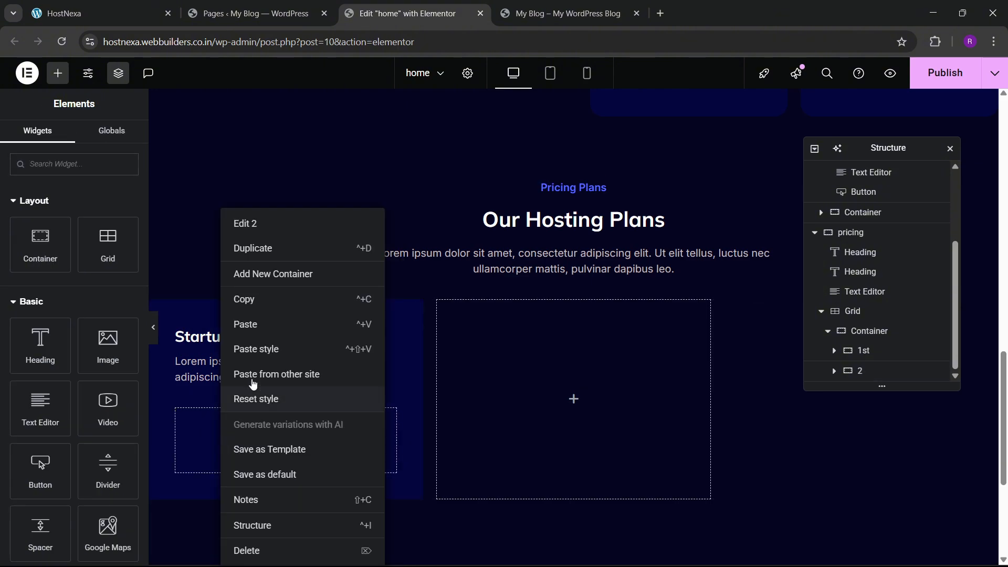
click(243, 324)
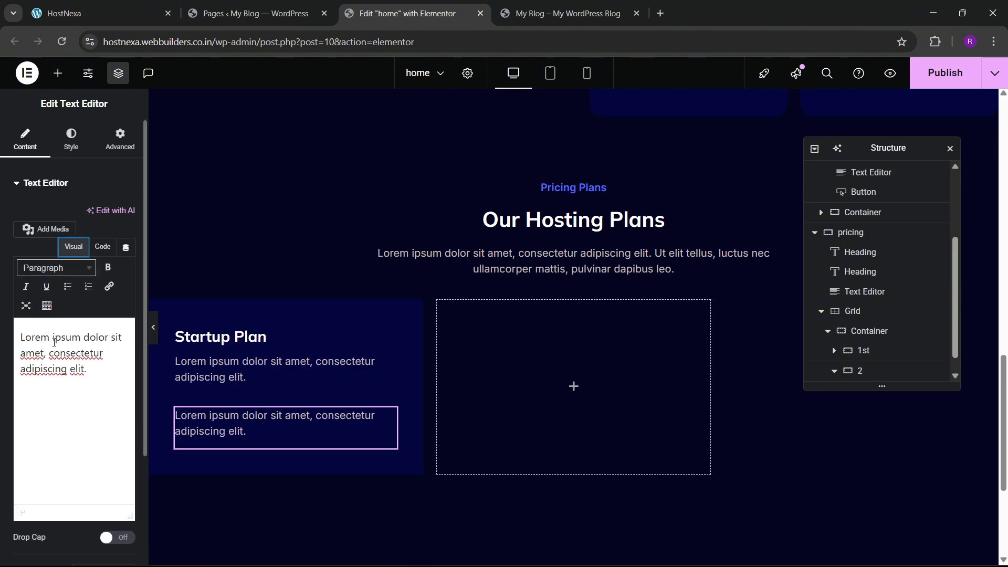
- Replace the pasted text in container "2" with "Starting" and check it against the reference card
triple_click(74, 365)
text(Stgar)
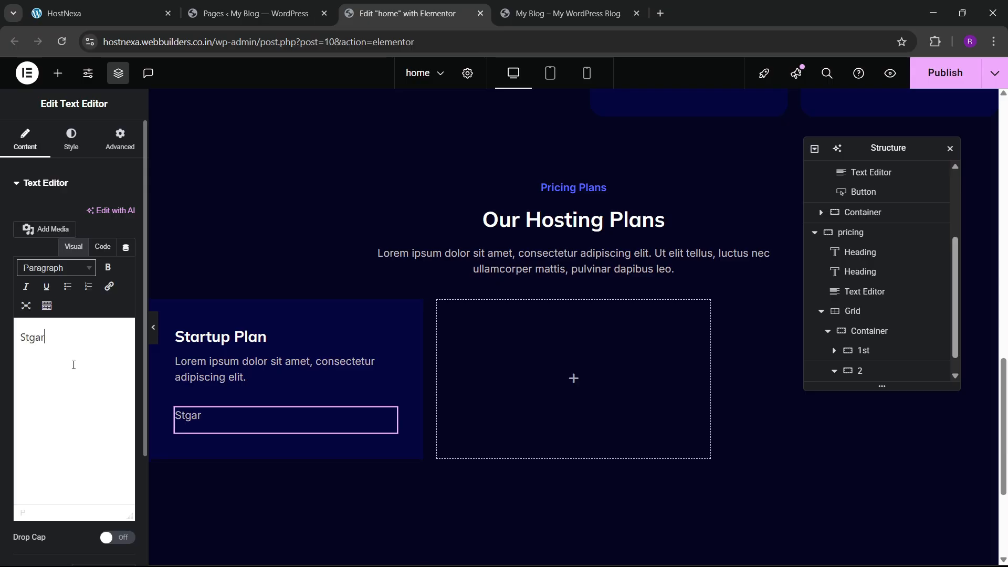
key(BackSpace)
text(argtin)
key(BackSpace)
text(ting)
click(71, 139)
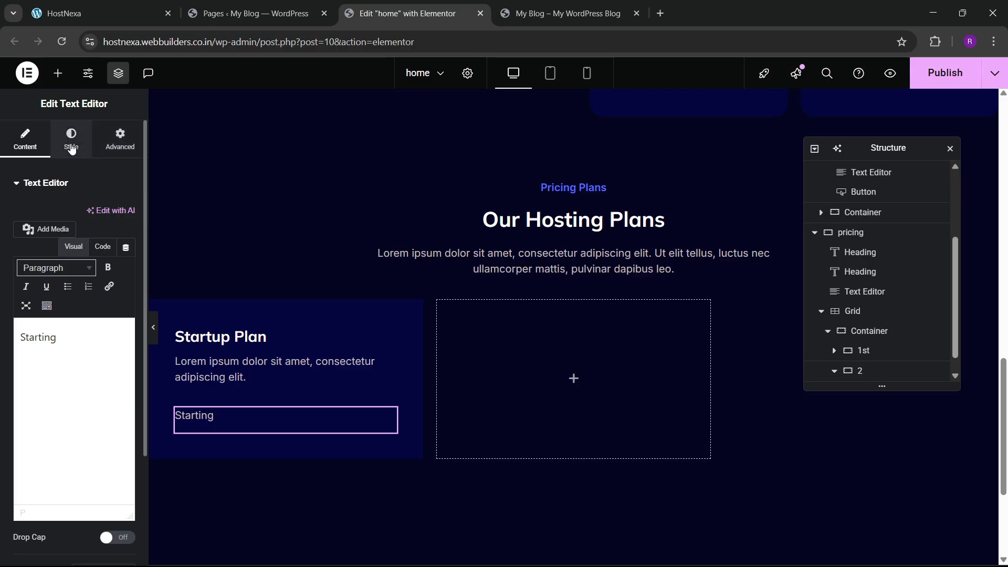
click(25, 140)
key(Return)
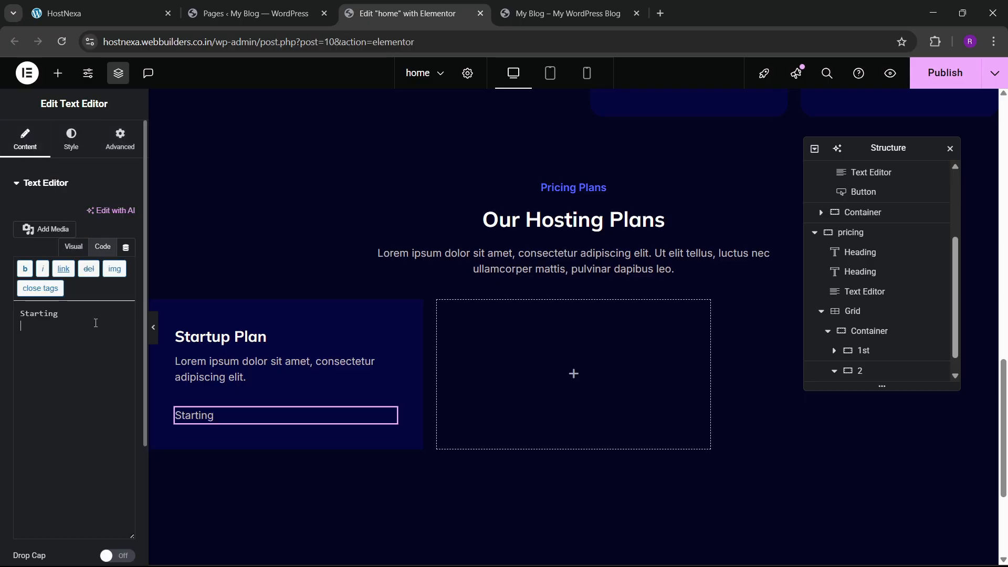
click(138, 14)
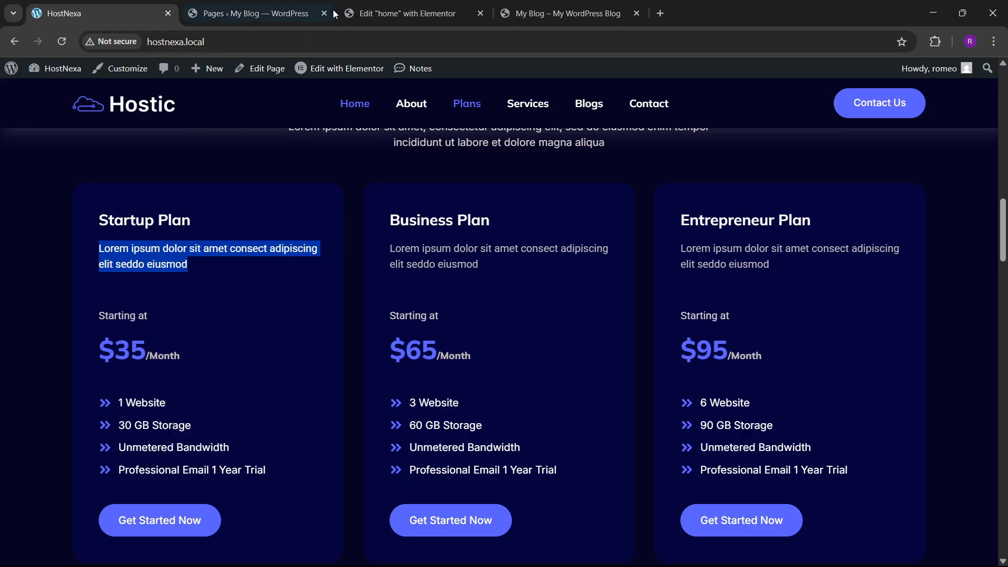
click(367, 13)
- Paste a copy of the "Startup Plan" heading below the "Starting" text and set its title to "$32"
right_click(242, 336)
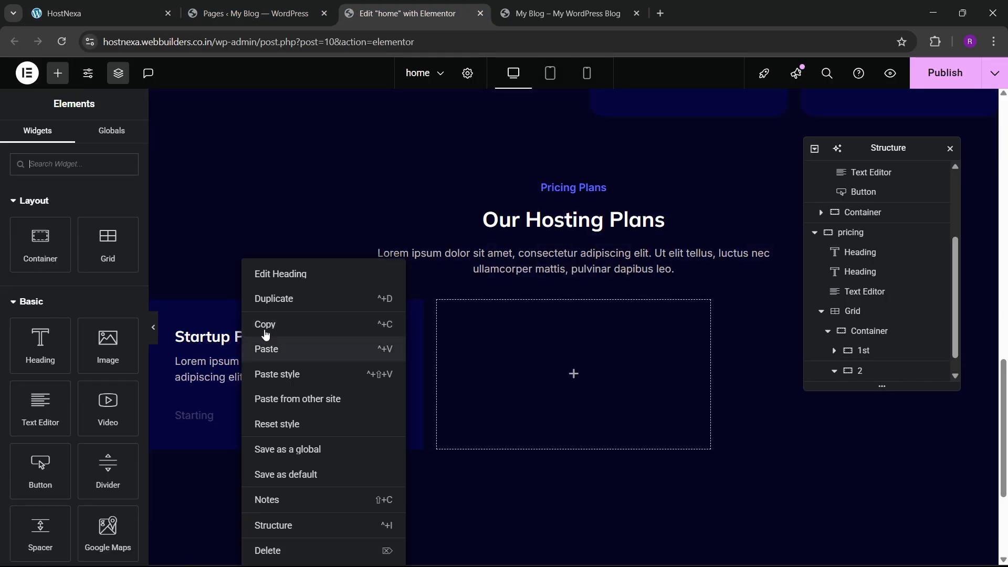
click(265, 329)
right_click(227, 417)
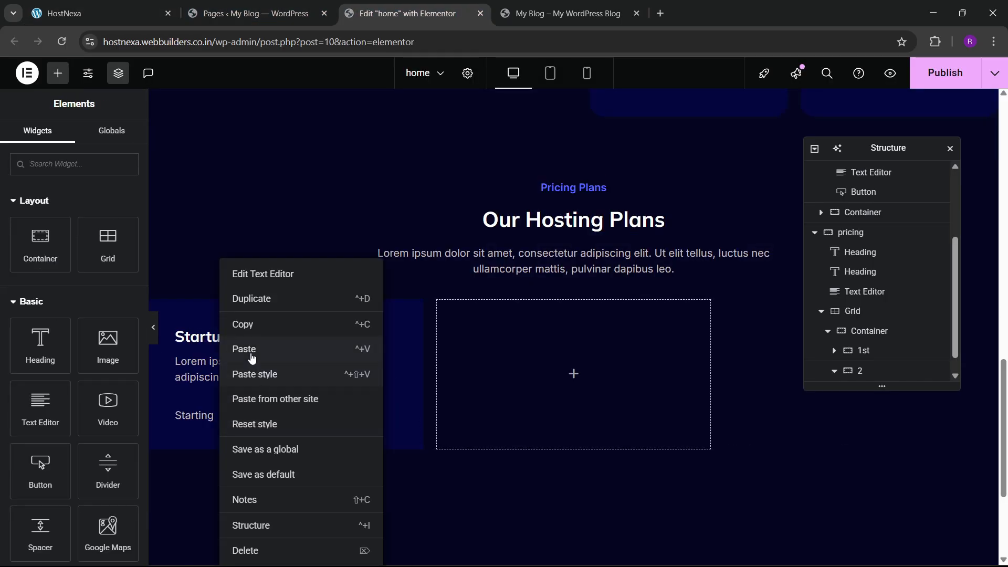
click(251, 355)
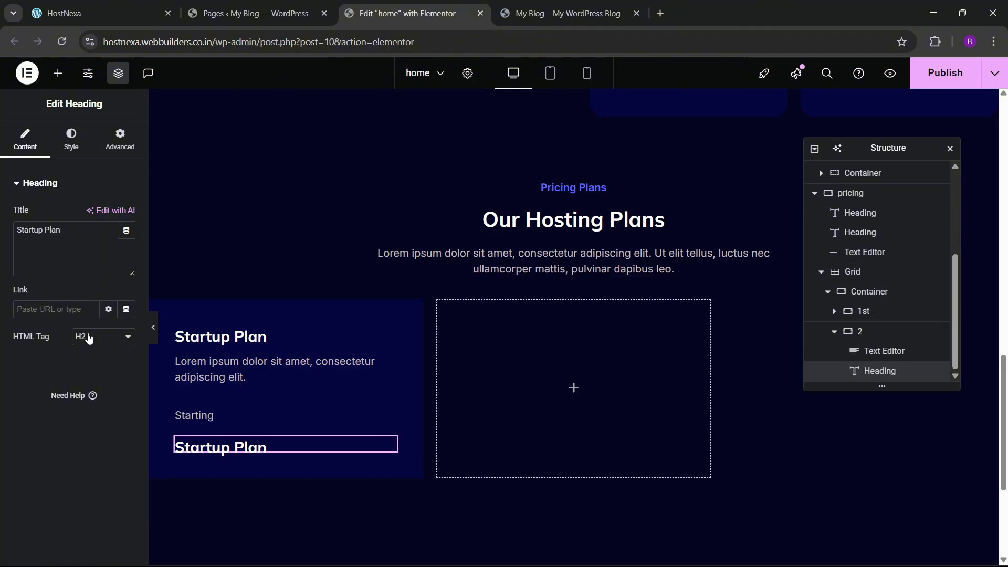
drag(64, 237, 7, 235)
text($32)
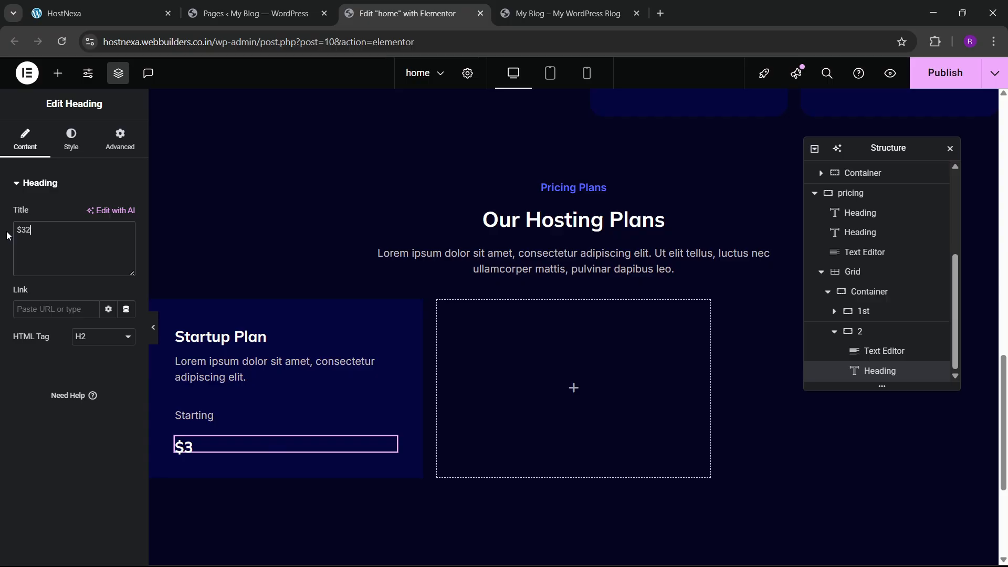
- Set the price heading's title to "$35/month" and wrap "/month" in a span with an empty class attribute
key(BackSpace)
text(35/month)
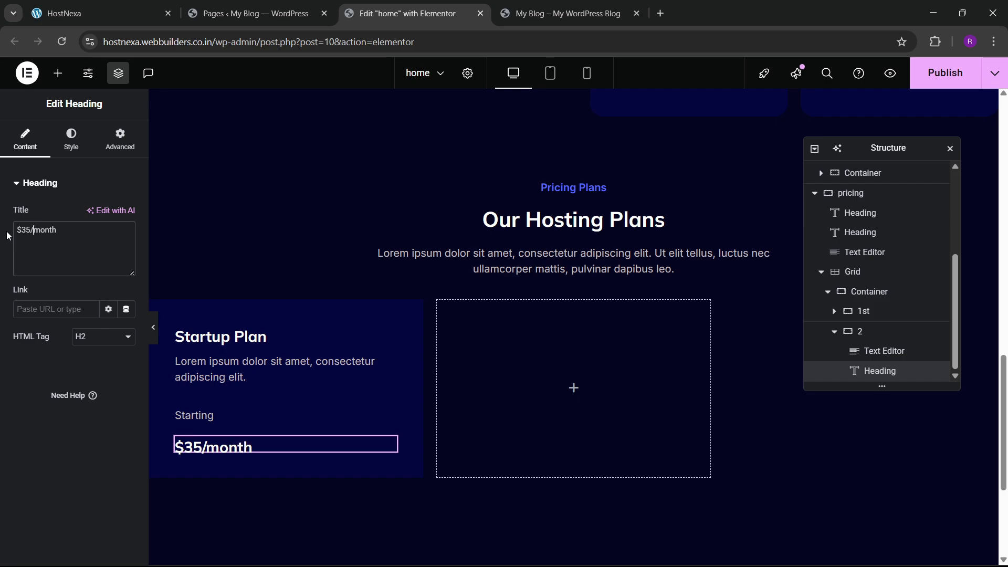
text(<span>)
text(class="">)
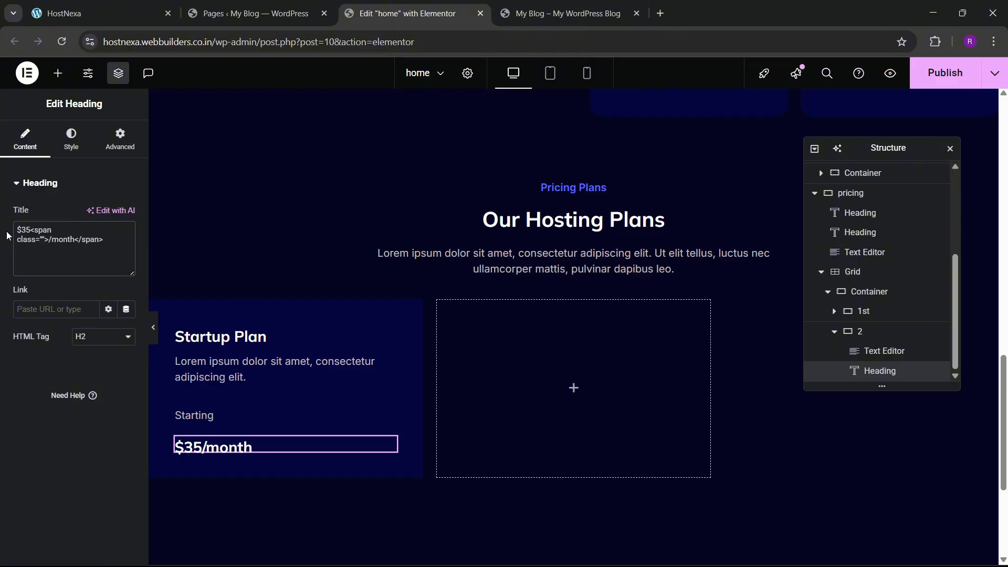
- Copy the description's text color and give the "/month" span the inline style "color:#C0BBBB;" in place of the class attribute
text(color:)
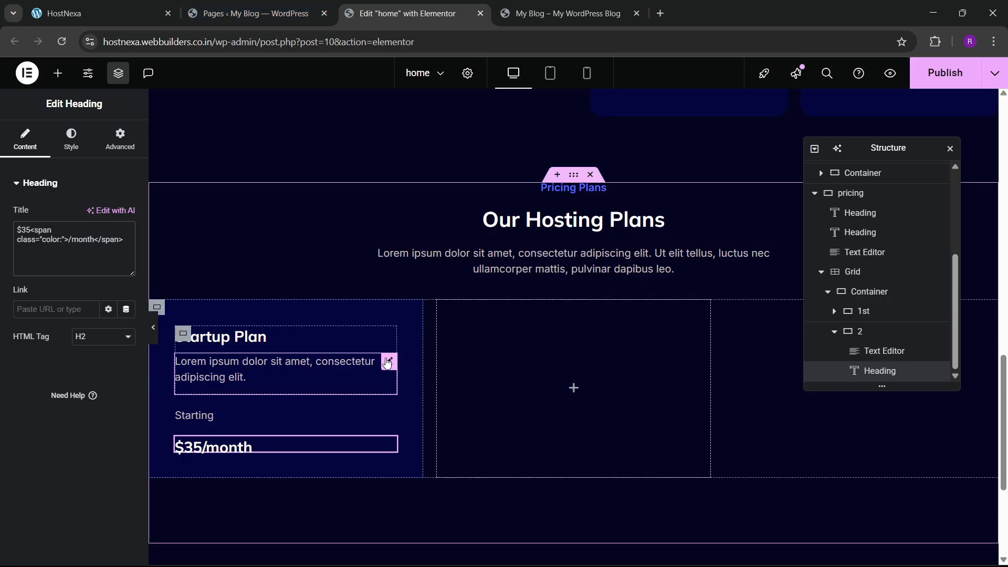
click(388, 362)
click(71, 139)
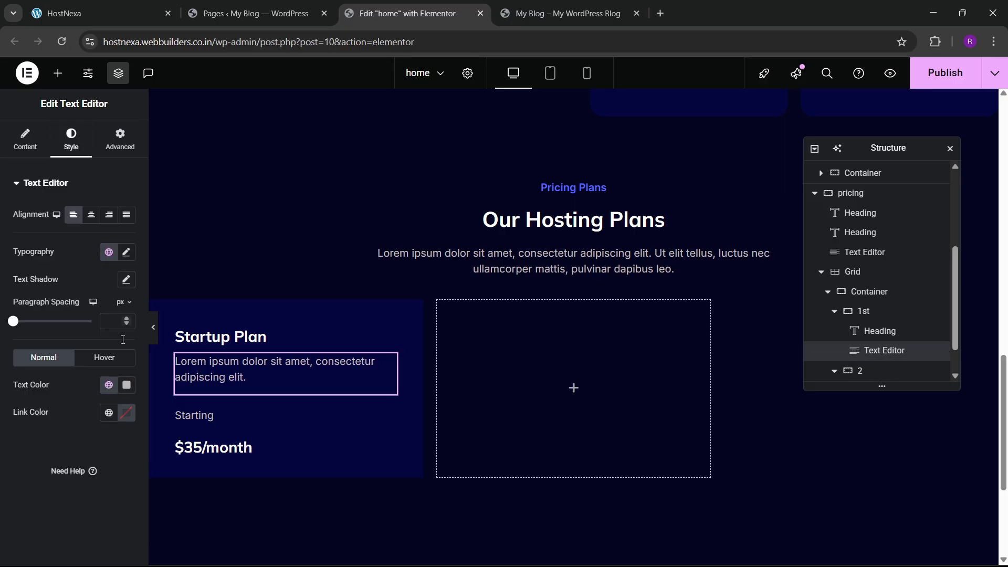
click(126, 387)
click(33, 454)
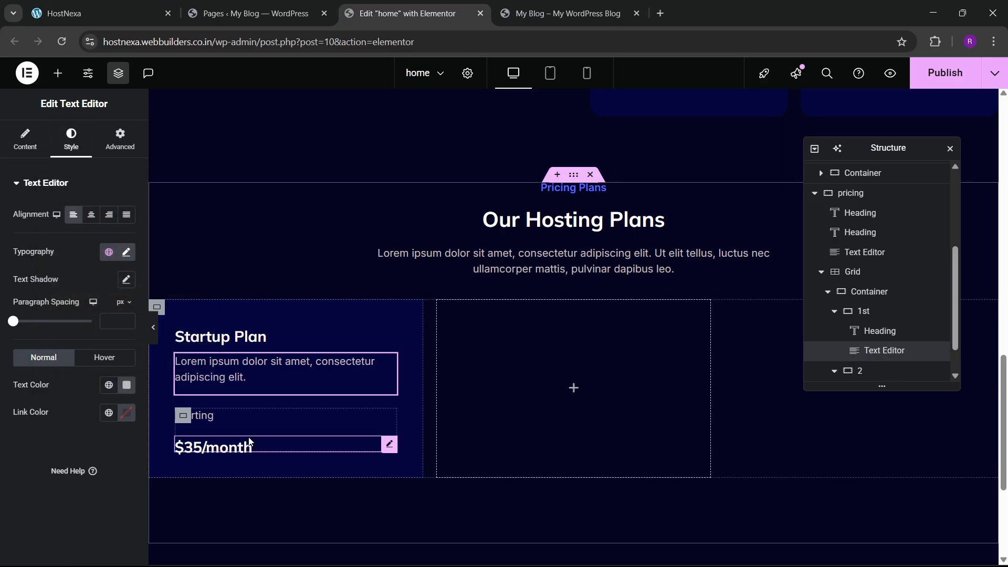
click(250, 442)
click(63, 249)
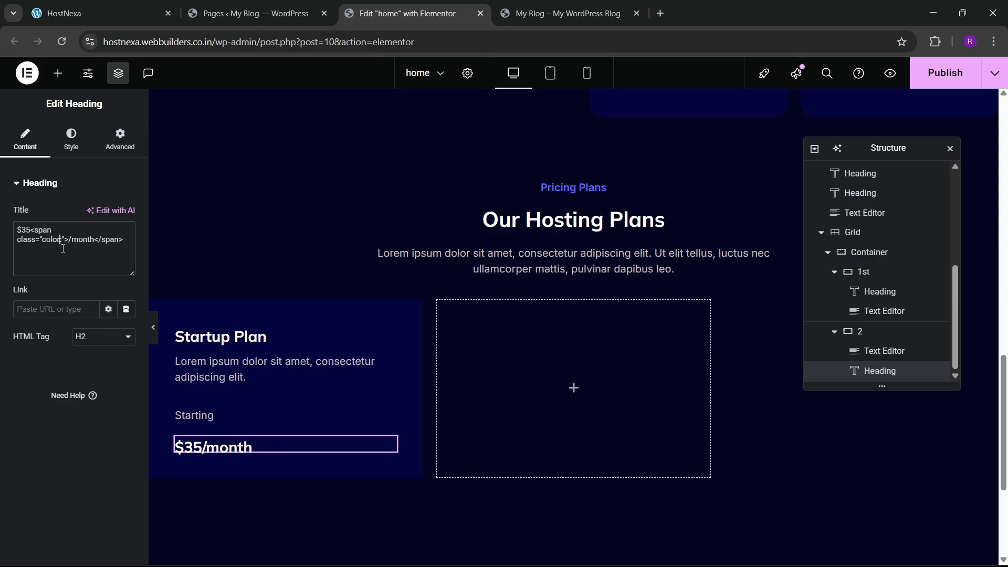
text(#C0BBBB)
text(;)
double_click(25, 241)
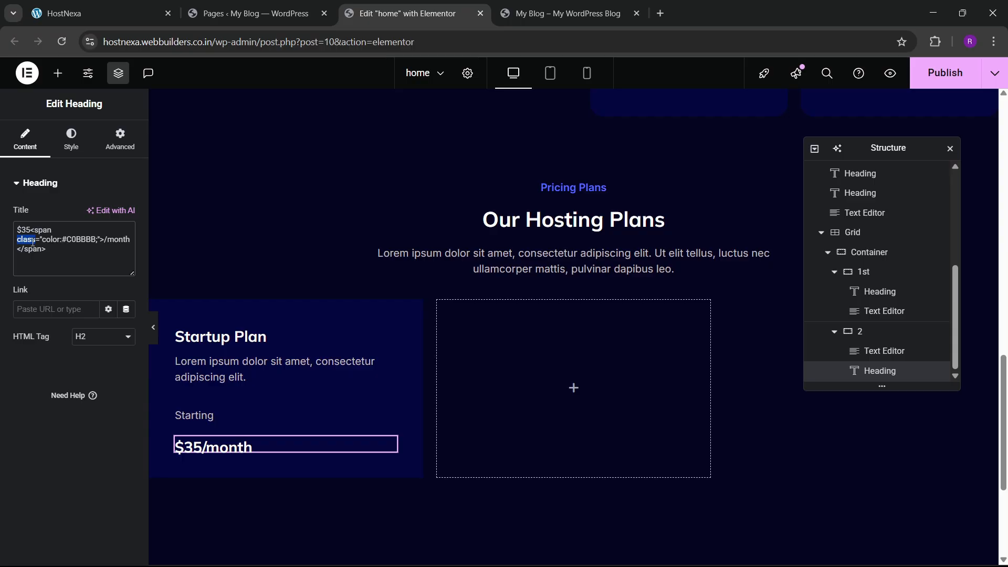
text(style="color:#C0BBBB)
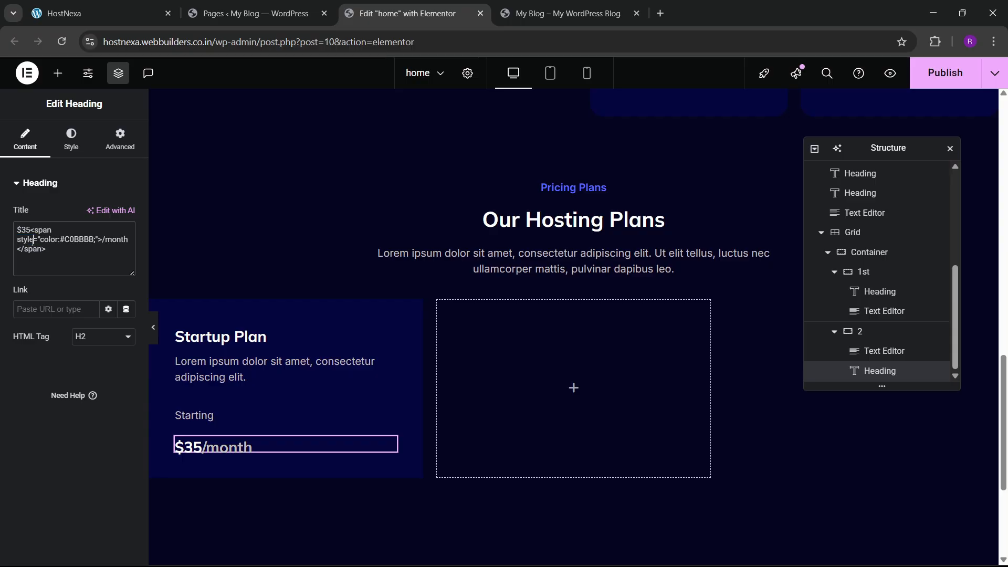
- Add a font size of 16px to the "/month" span's inline style
text(; font-size:10px;)
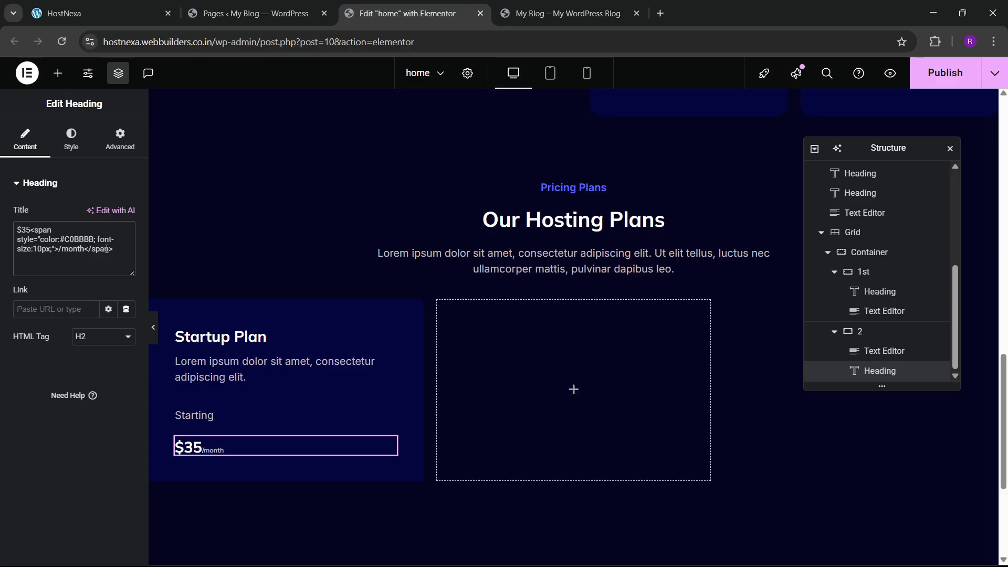
key(Left)
key(Left)
key(BackSpace)
text(3)
key(BackSpace)
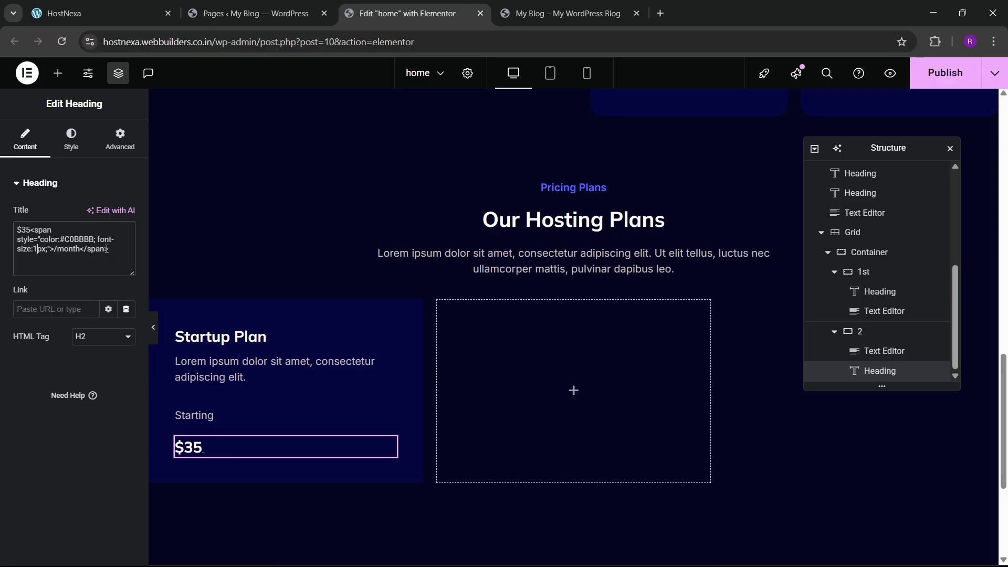
text(5)
key(BackSpace)
text(6px)
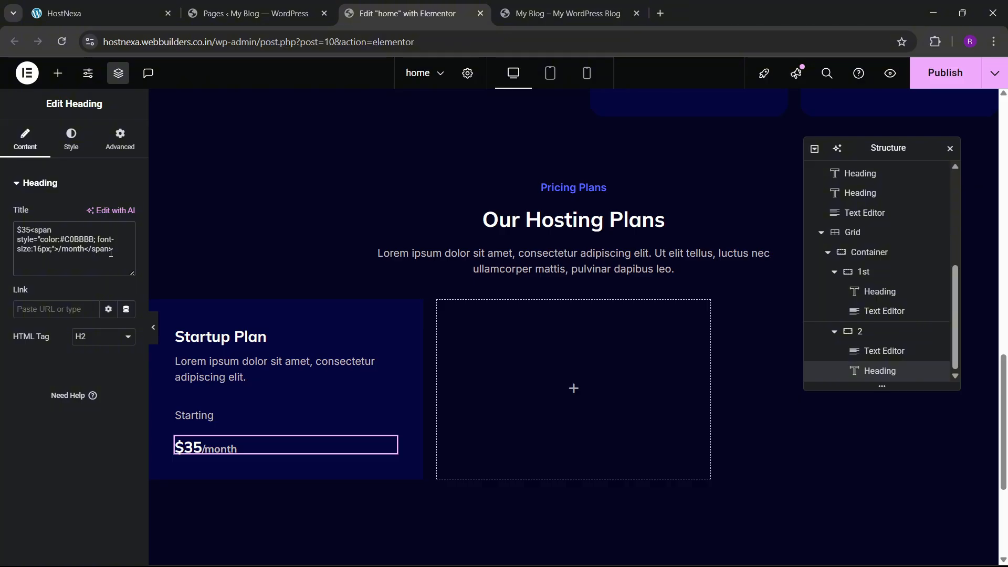
text(;)
text( text-decortion:u)
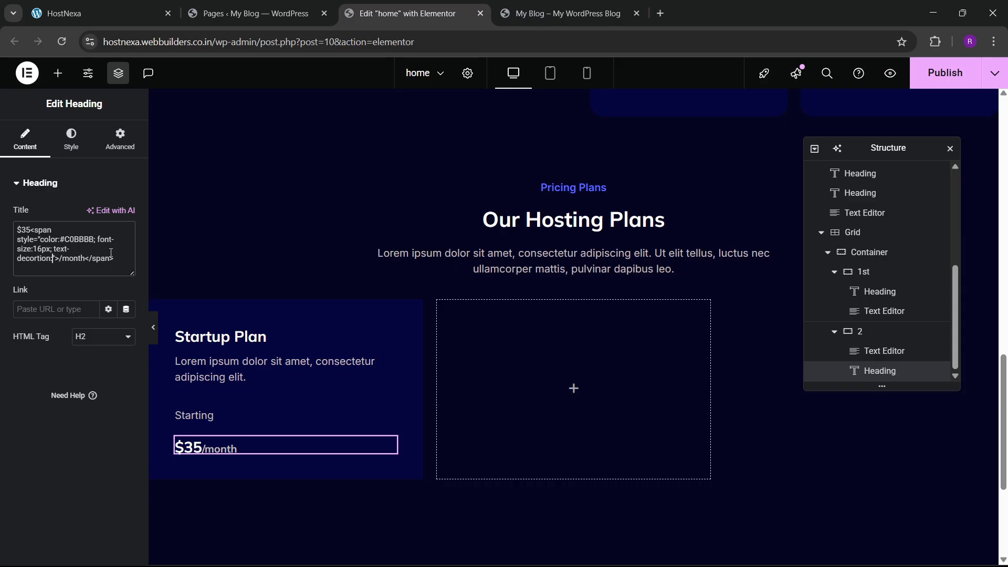
key(BackSpace)
key(BackSpace)
key(BackSpace)
key(BackSpace)
key(BackSpace)
key(BackSpace)
key(BackSpace)
key(BackSpace)
key(BackSpace)
key(BackSpace)
key(BackSpace)
key(BackSpace)
key(BackSpace)
key(BackSpace)
key(BackSpace)
key(BackSpace)
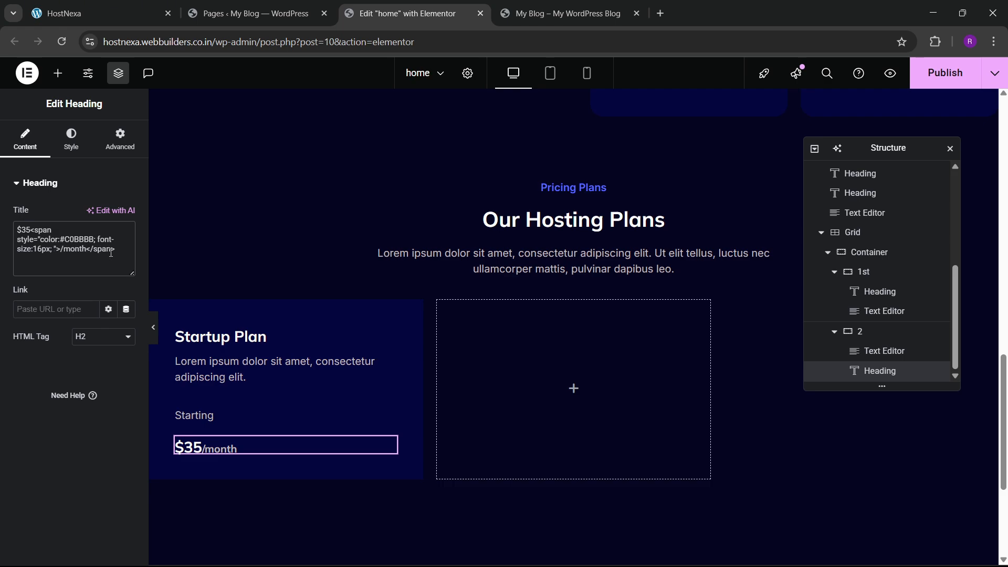
- Capitalize "Month" in the price title and apply a larger global typography preset to the heading
key(BackSpace)
text(M)
click(69, 152)
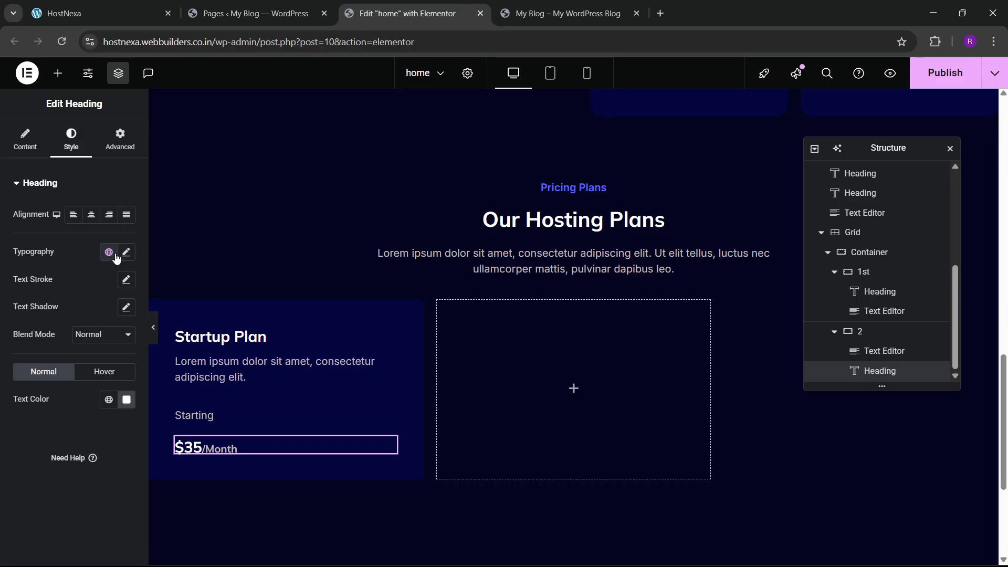
click(111, 254)
click(80, 254)
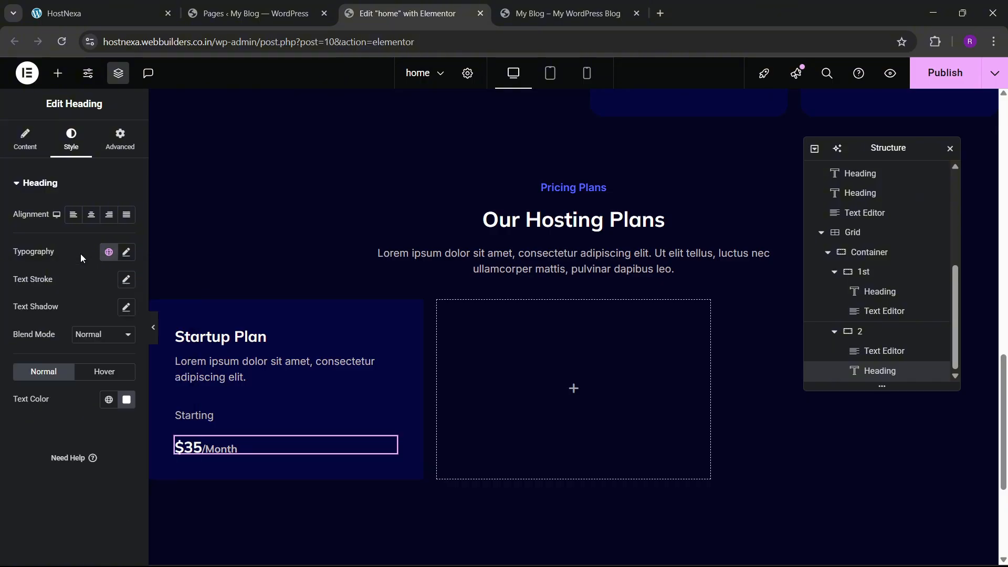
click(109, 253)
click(68, 451)
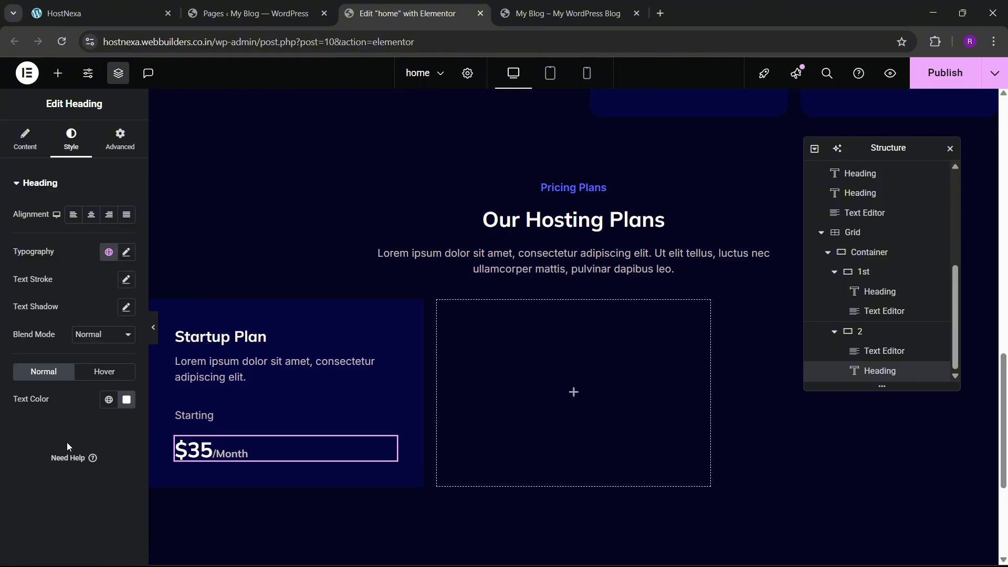
- Color the price heading with the global sky blue and set its typography to 38 px size and weight 800
click(110, 401)
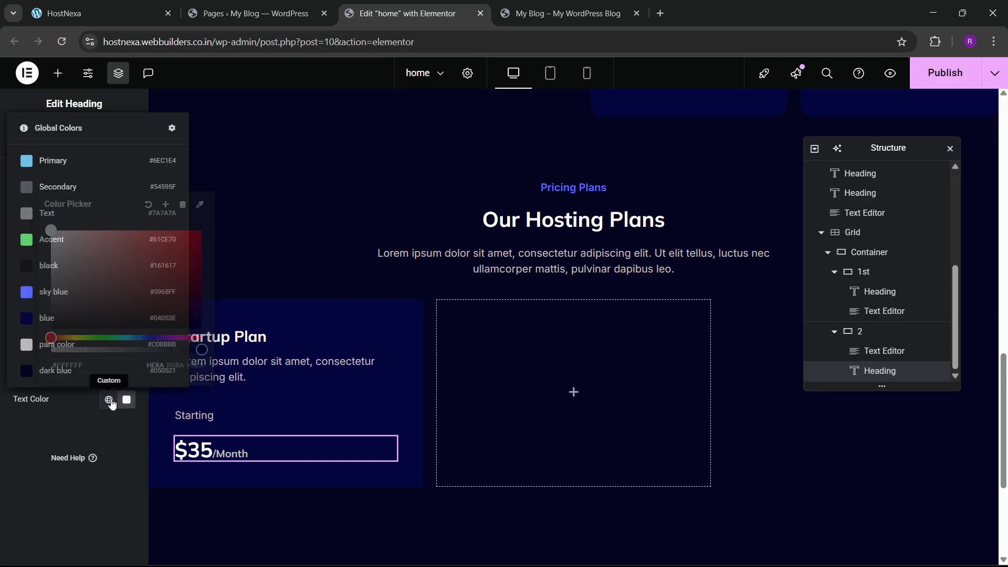
click(68, 299)
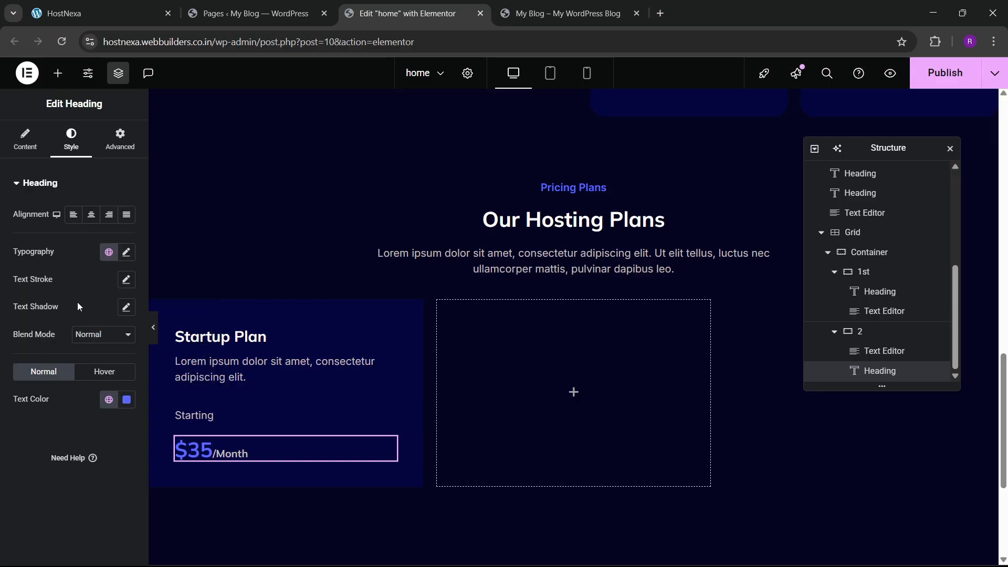
click(126, 253)
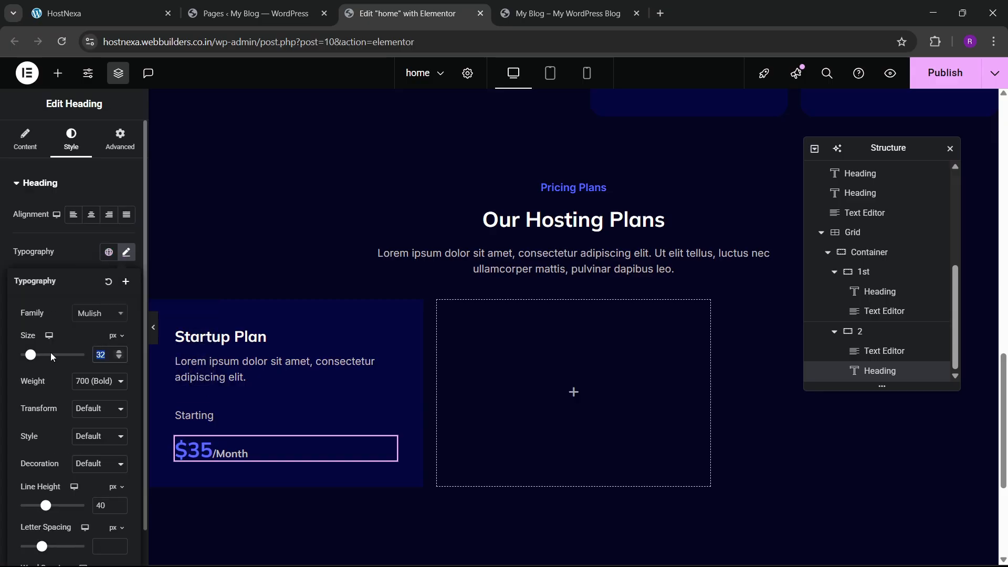
text(35)
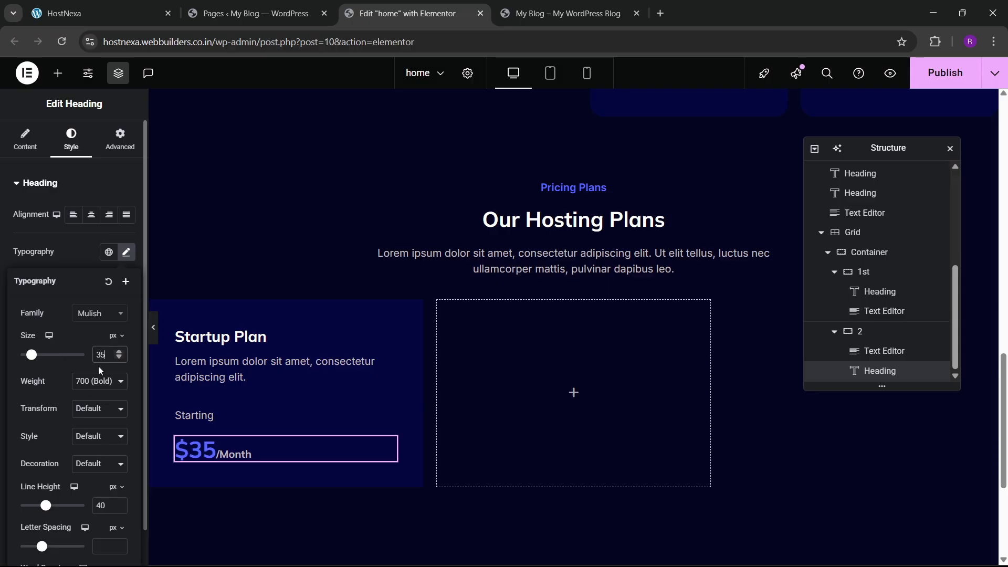
click(99, 379)
click(97, 295)
key(BackSpace)
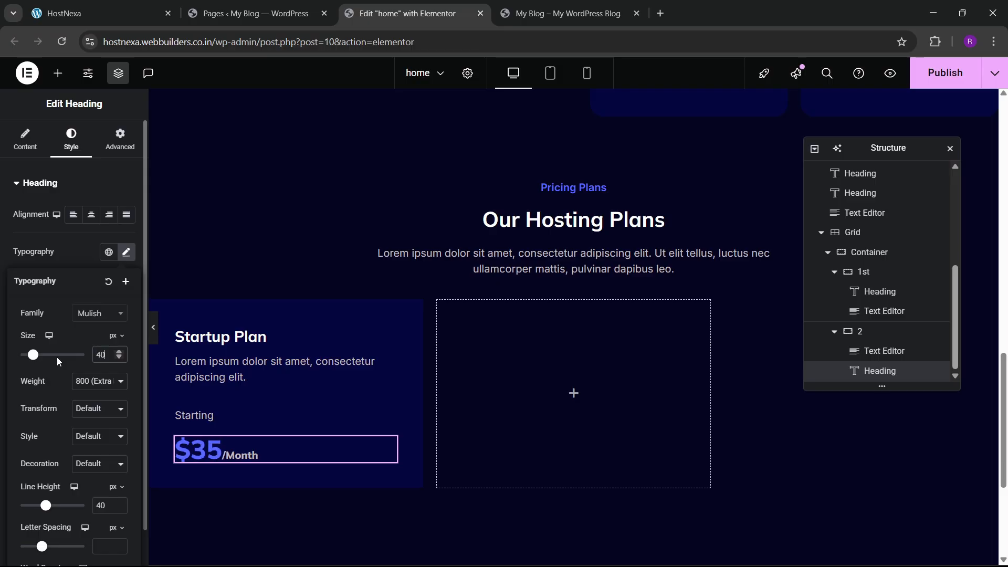
text(38)
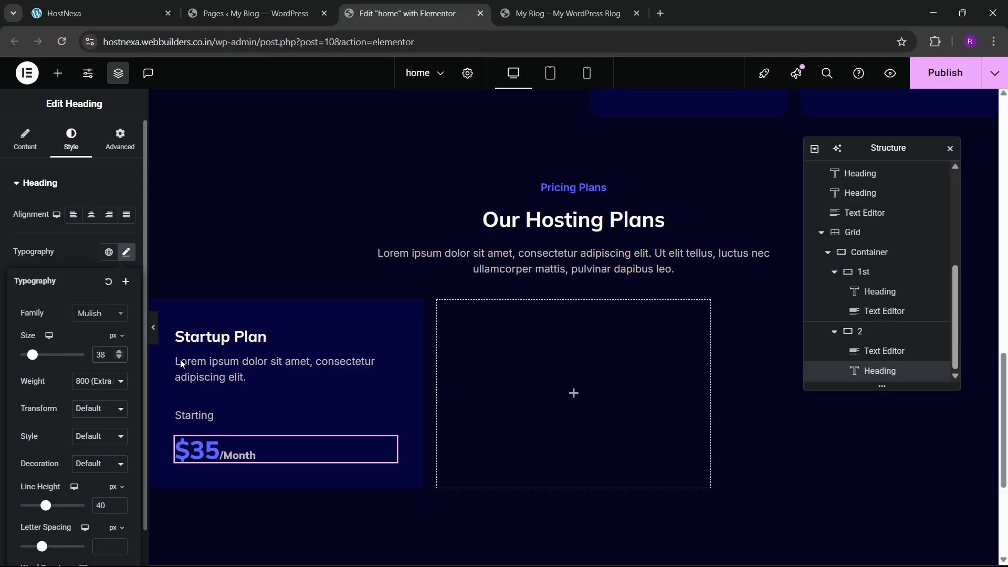
- Compare the price with the reference card and search the widgets for "list"
scroll(260, 387, down, 1)
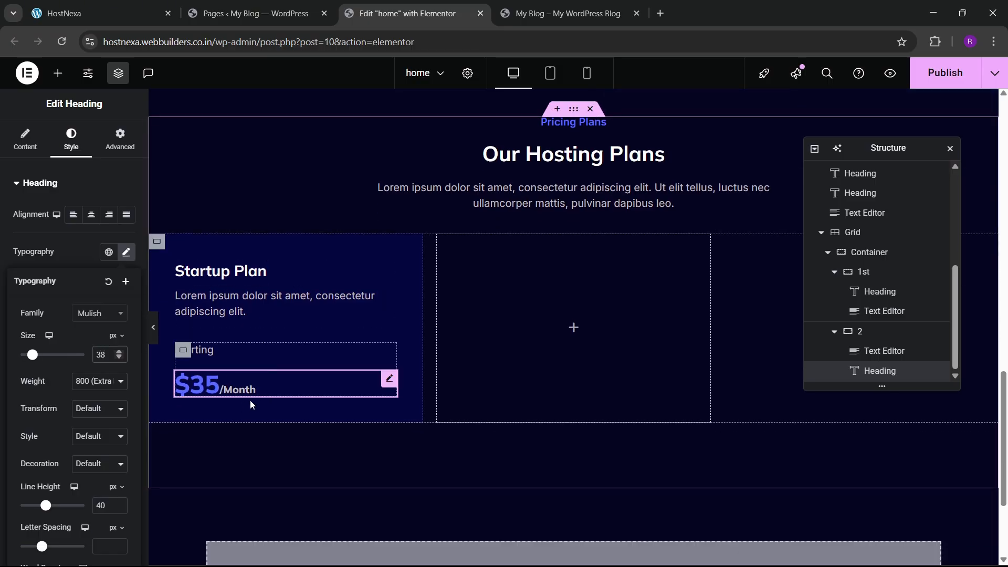
click(100, 16)
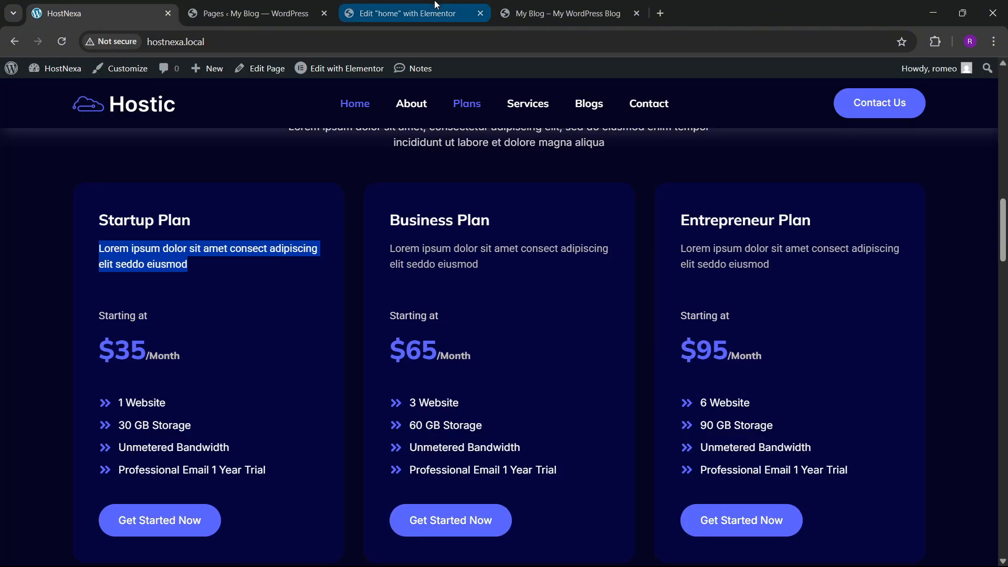
click(399, 14)
click(58, 73)
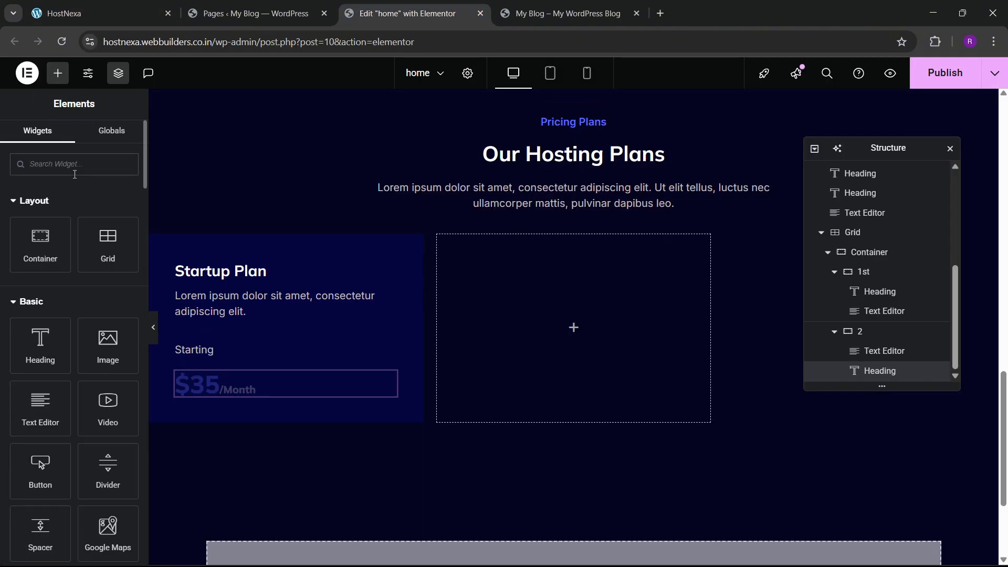
text(list)
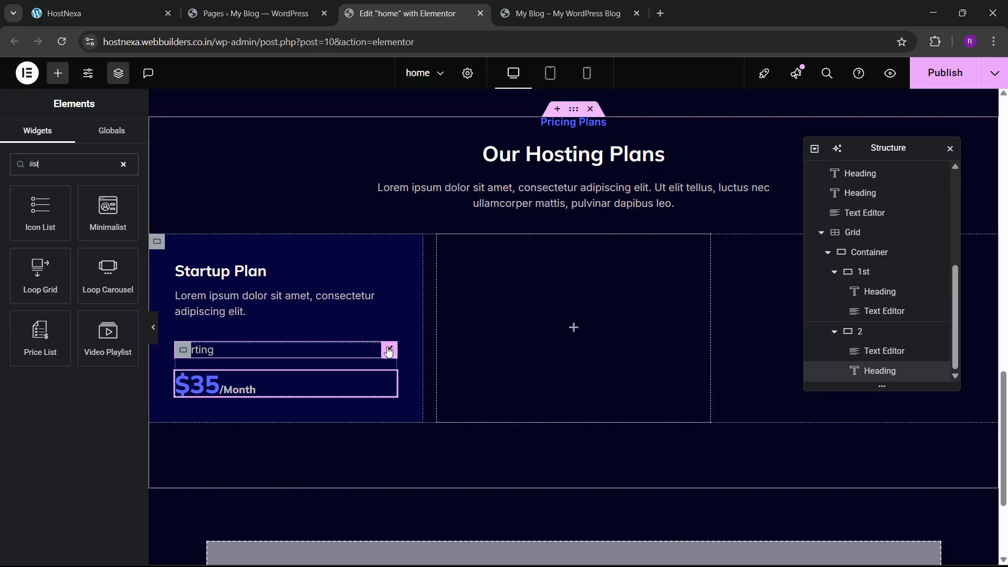
- Set the bottom margin of the "Starting" text to -10 px
click(389, 349)
click(110, 152)
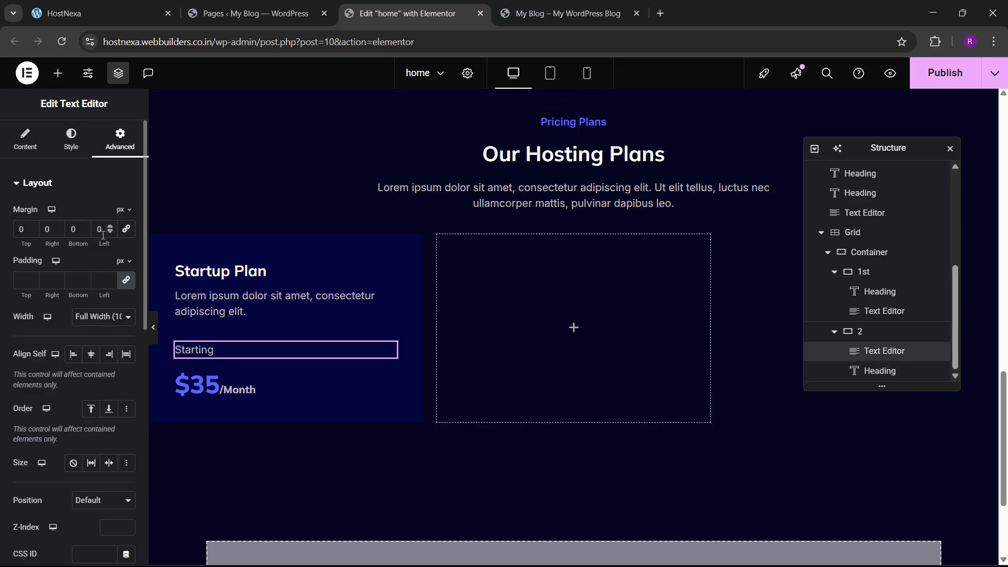
click(84, 232)
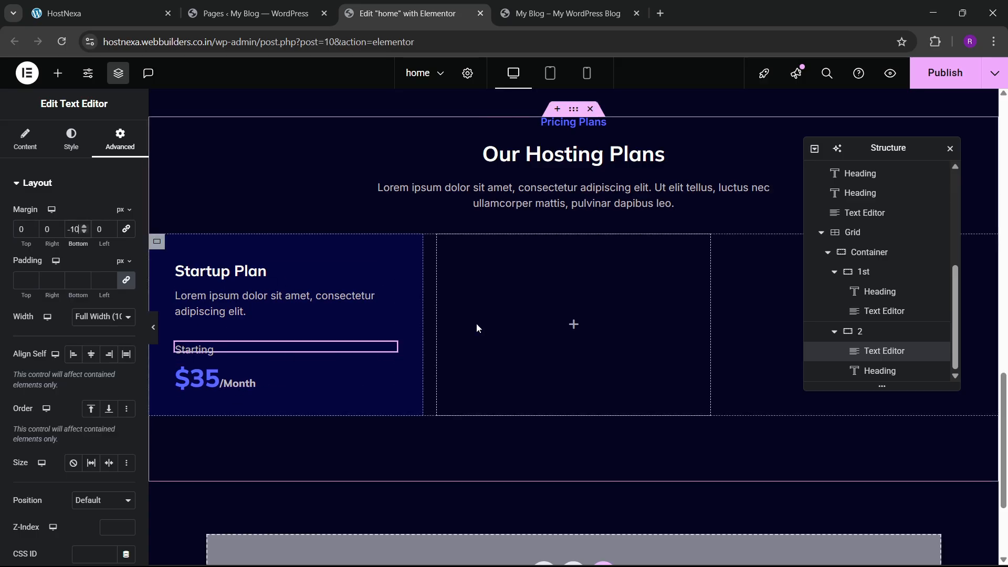
- Add an empty container below container "2", rename it "3" and set its padding to 0 px on all sides
click(835, 337)
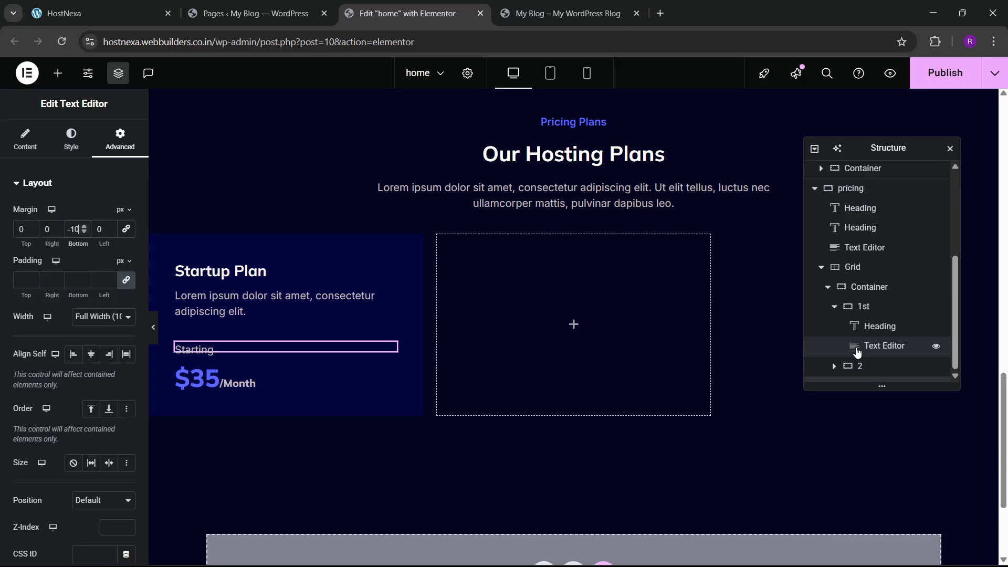
click(873, 372)
right_click(876, 374)
click(904, 274)
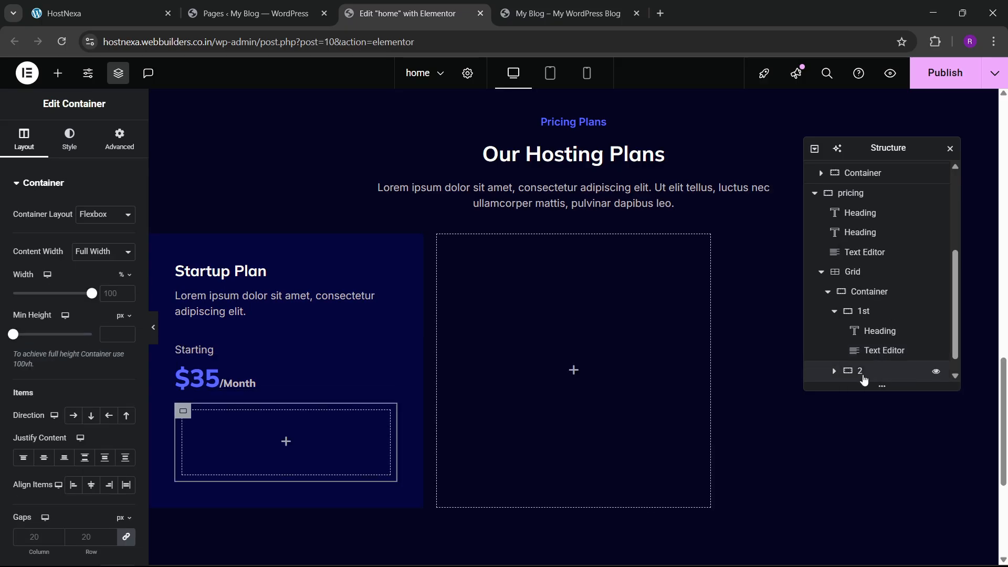
click(835, 292)
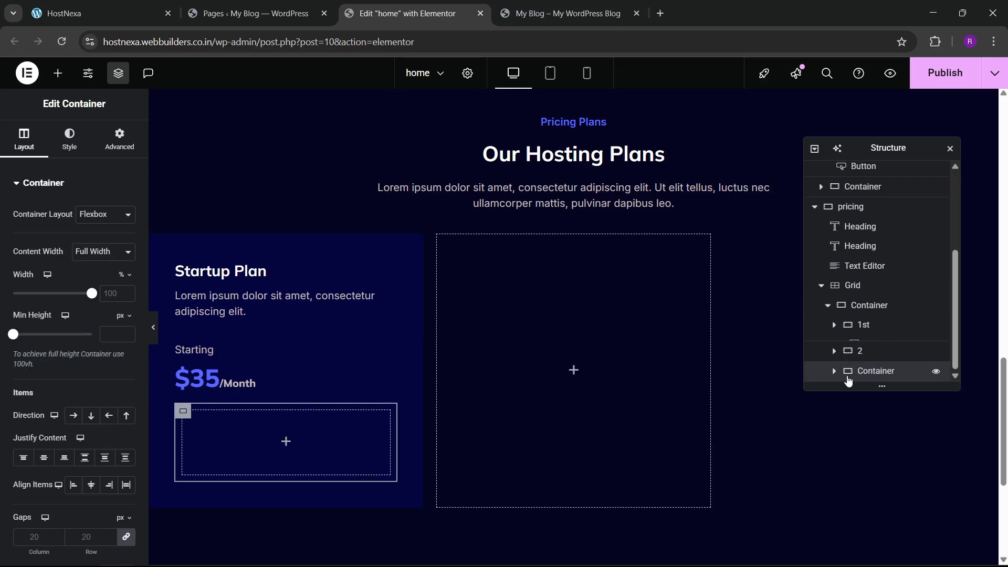
double_click(875, 379)
text(3)
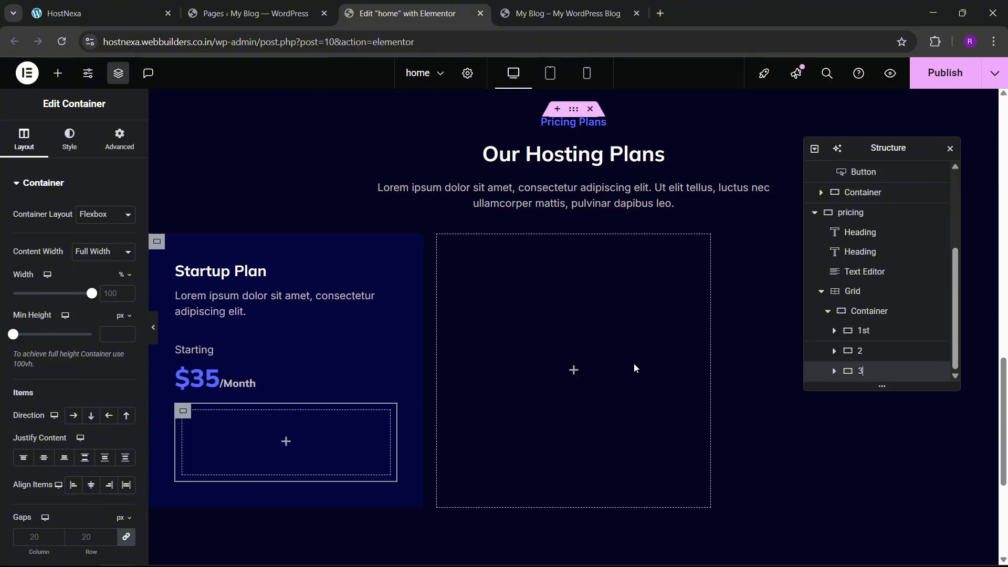
click(103, 143)
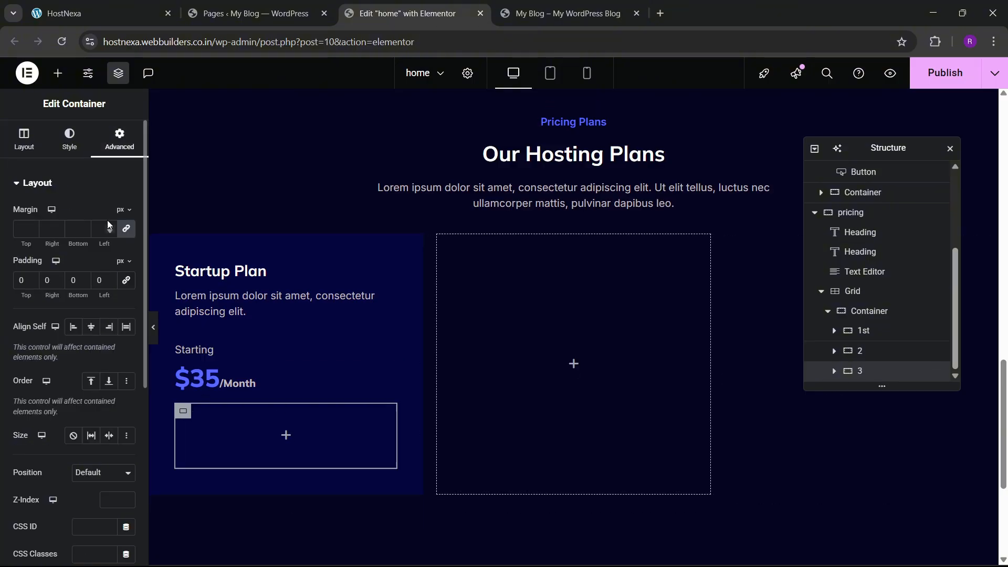
- Add an Icon List widget to container "3" and remove its second default item
click(58, 73)
text(list)
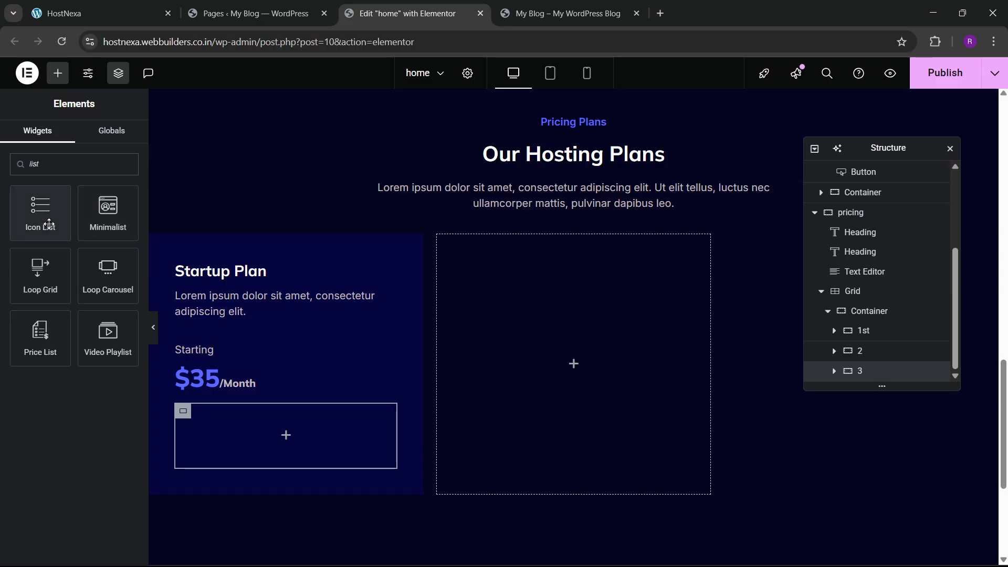
drag(41, 210, 272, 405)
click(122, 296)
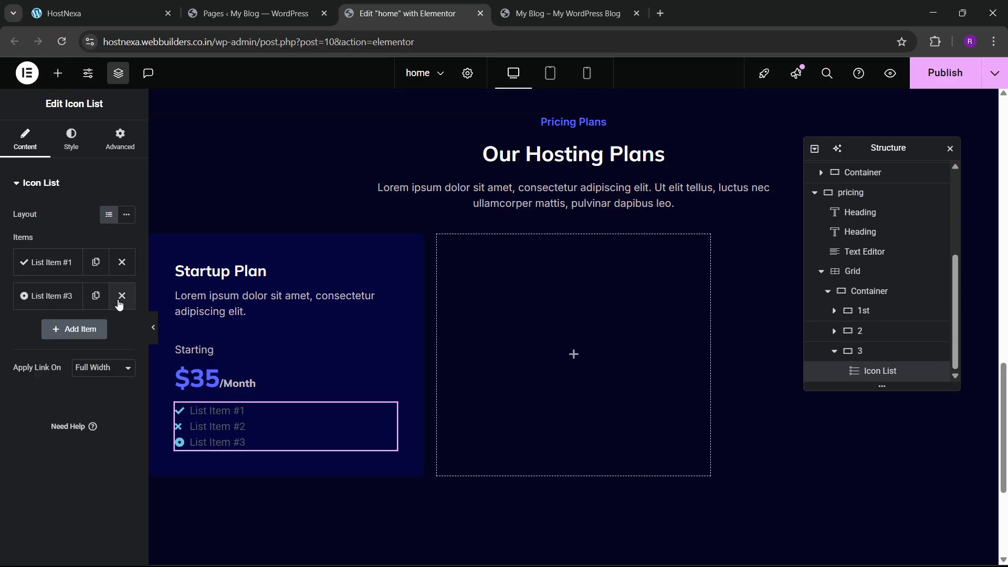
- Remove the last extra list item and set the remaining item's text to "1 Website" from the reference Startup Plan card, clearing its default icon
click(122, 295)
click(85, 269)
click(115, 353)
click(73, 311)
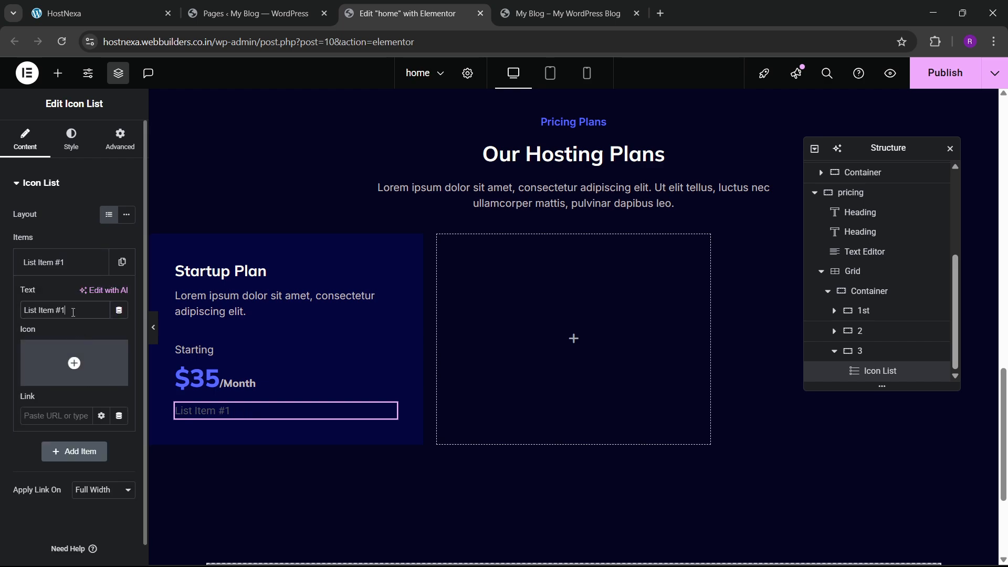
click(146, 5)
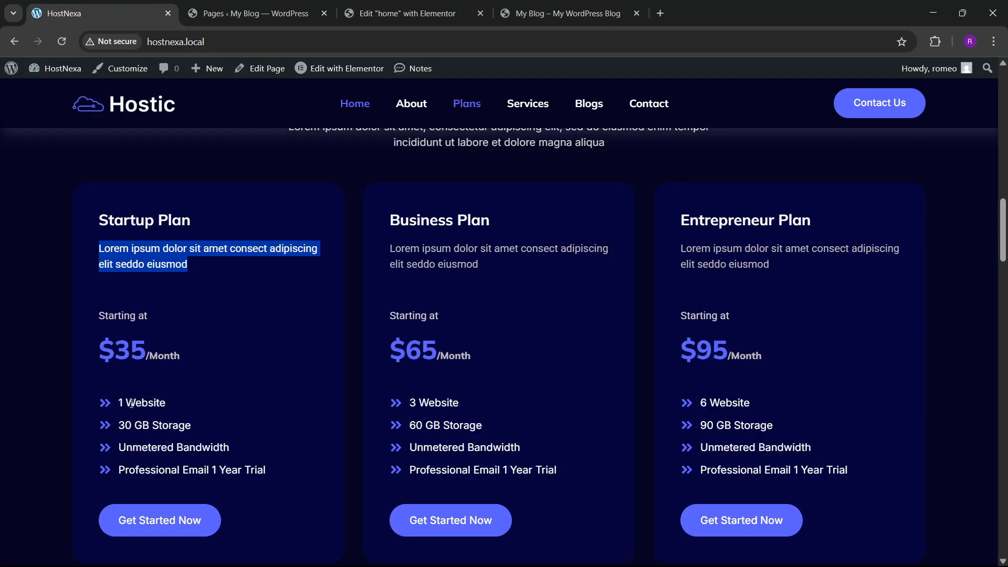
drag(119, 403, 167, 408)
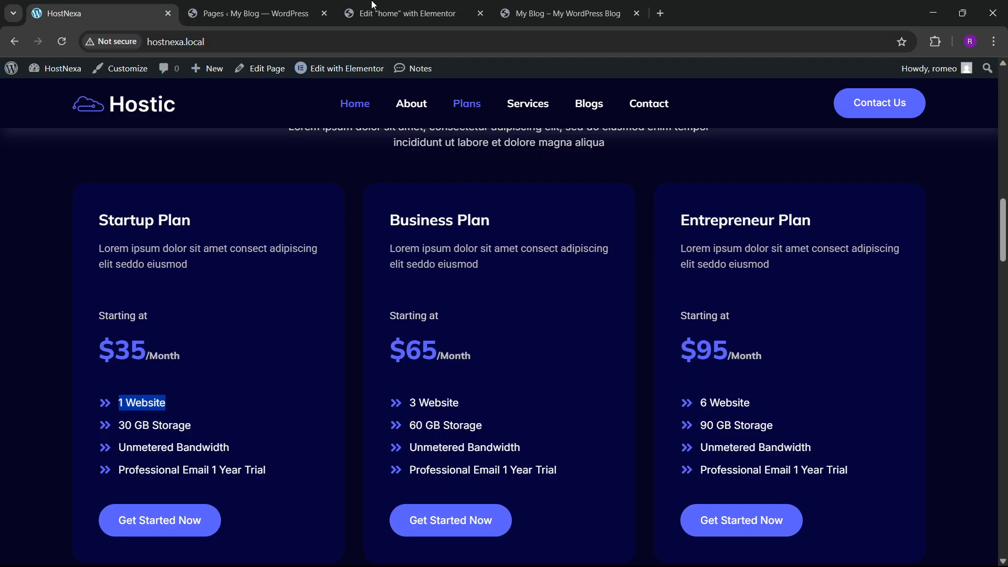
key(ctrl+3)
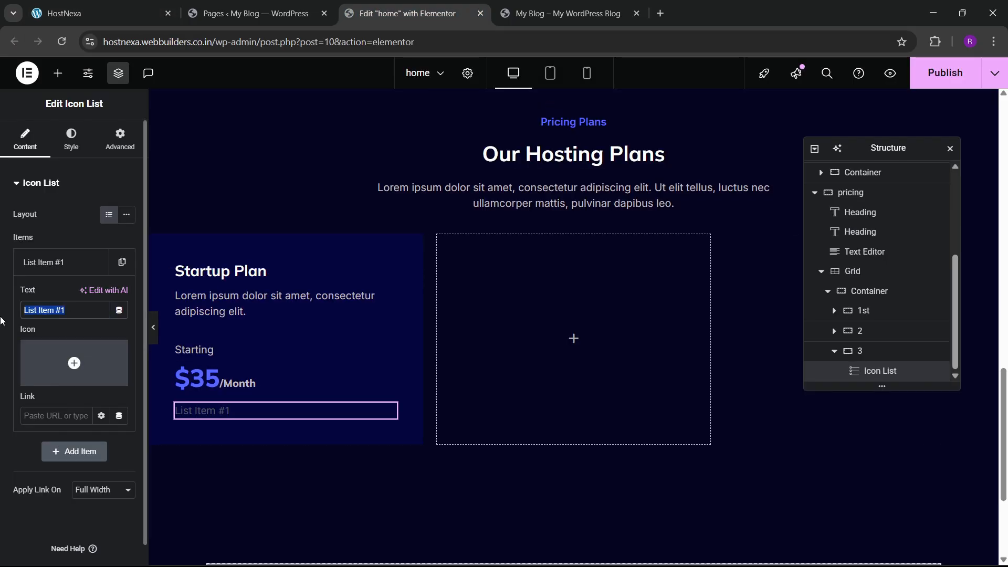
text(1 Website)
- Give the "1 Website" item the double right angle icon, searching the icon library for "angle"
click(68, 360)
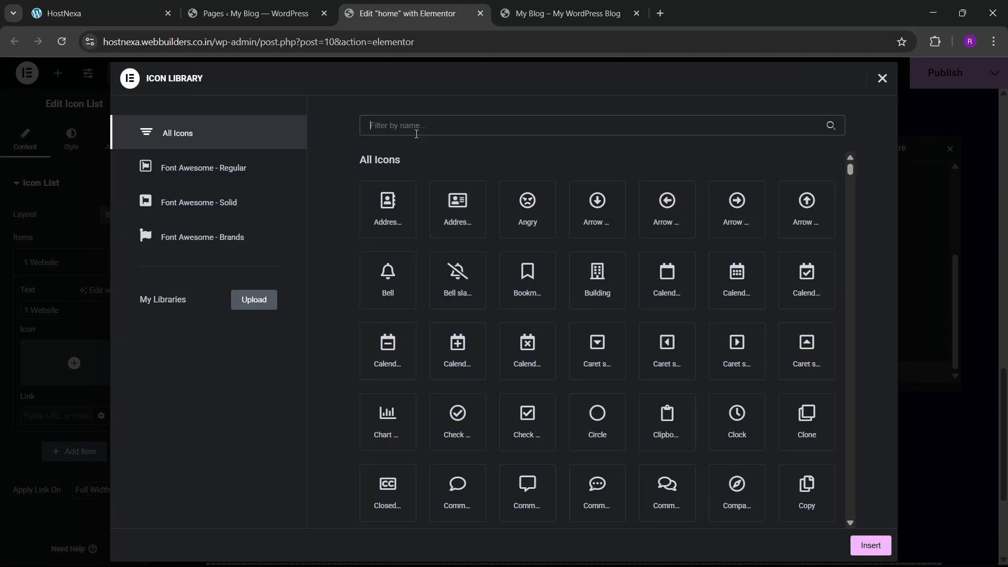
text(arrow)
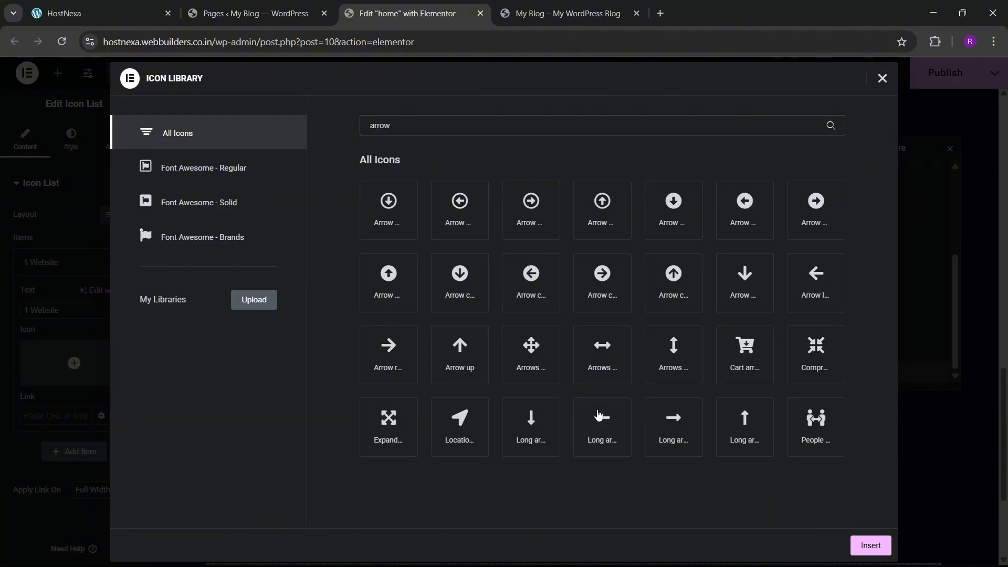
click(600, 416)
text(angle)
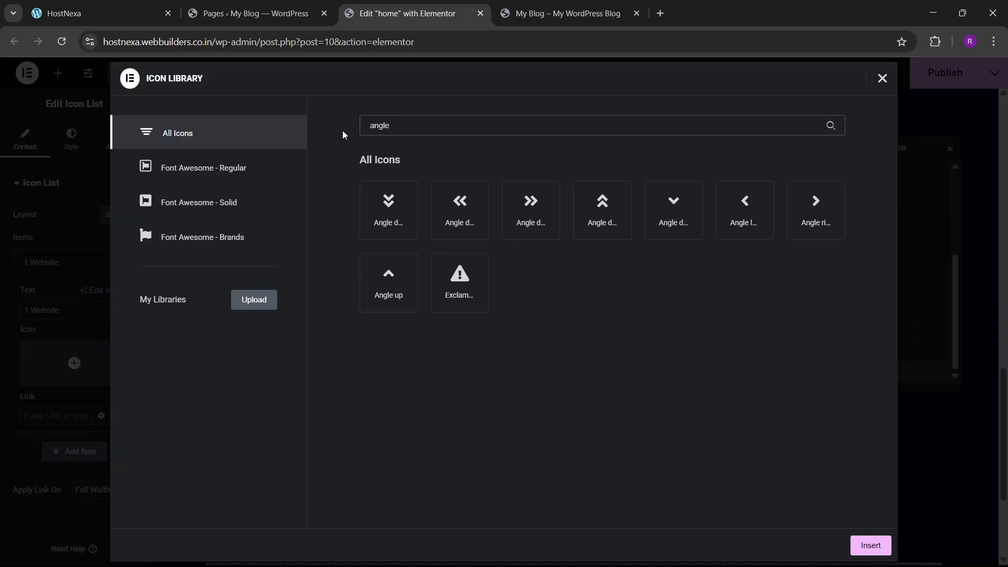
click(530, 210)
click(888, 547)
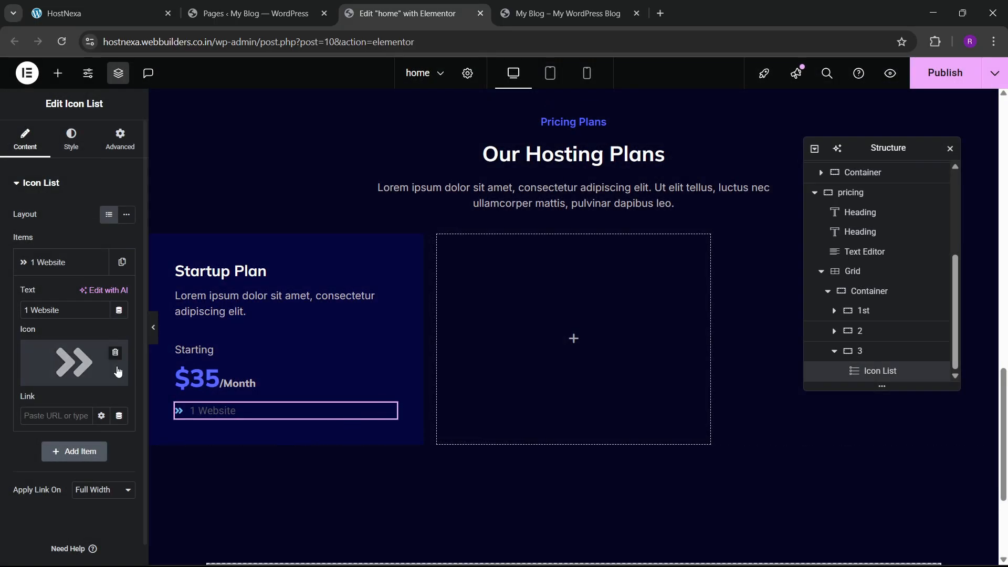
- Duplicate the "1 Website" list item twice
click(63, 263)
click(121, 262)
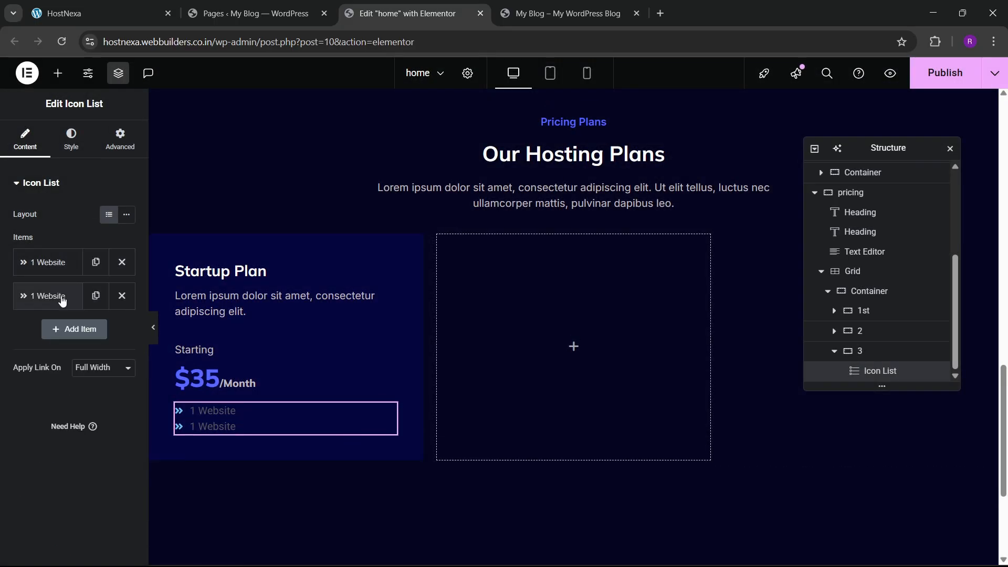
click(95, 296)
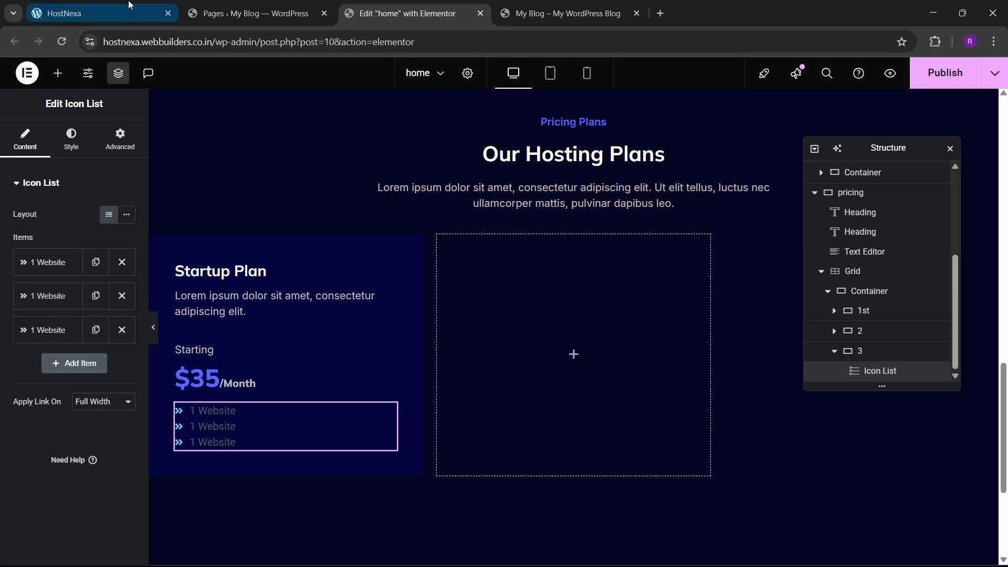
- Copy "30 GB Storage" from the reference Startup Plan card and use it as the second list item's text
click(130, 3)
scroll(130, 257, down, 1)
click(132, 359)
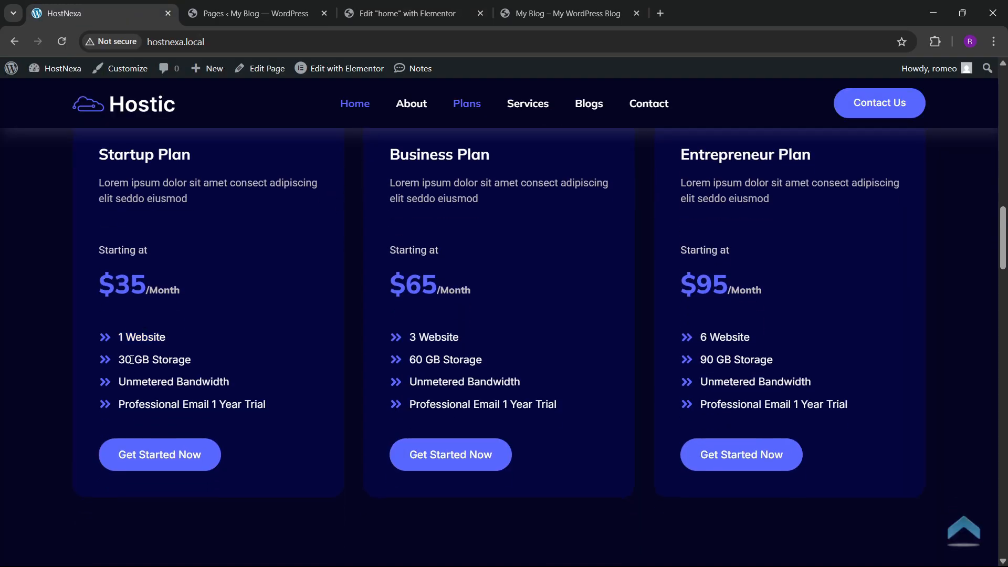
drag(117, 364, 197, 366)
key(ctrl+c)
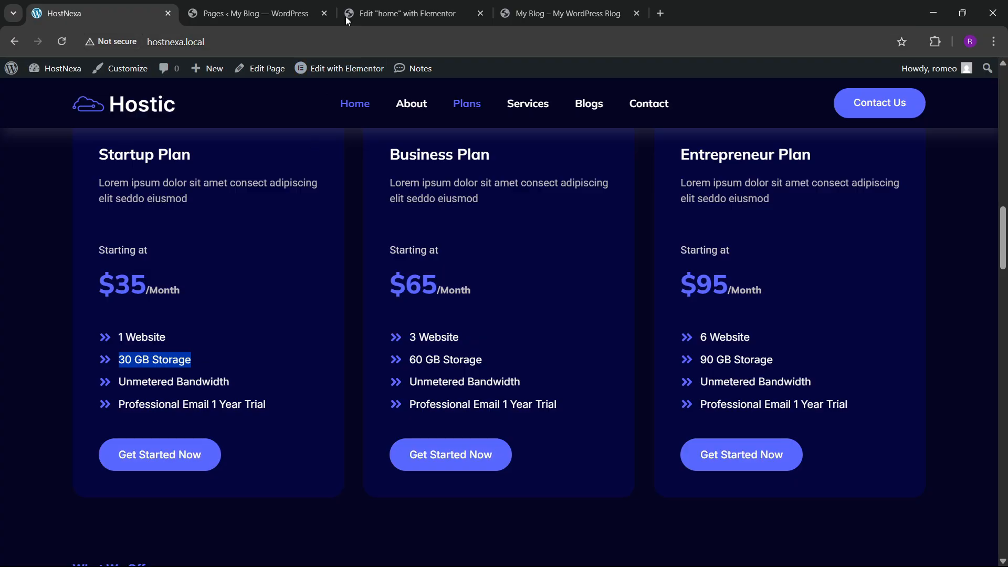
click(368, 6)
click(42, 296)
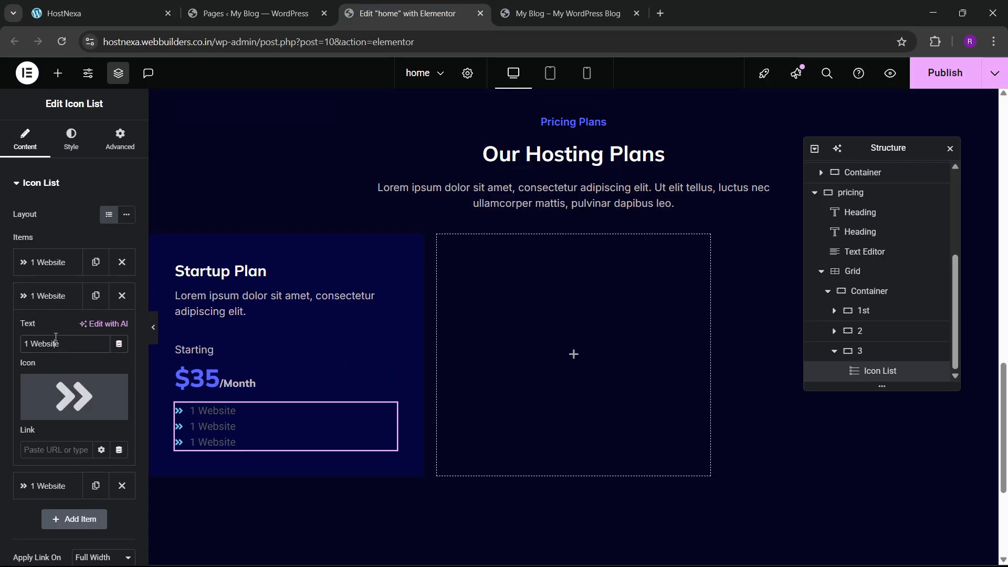
key(ctrl+v)
click(58, 295)
- Copy "Unmetered Bandwidth" from the reference card and use it as the third list item's text
click(105, 13)
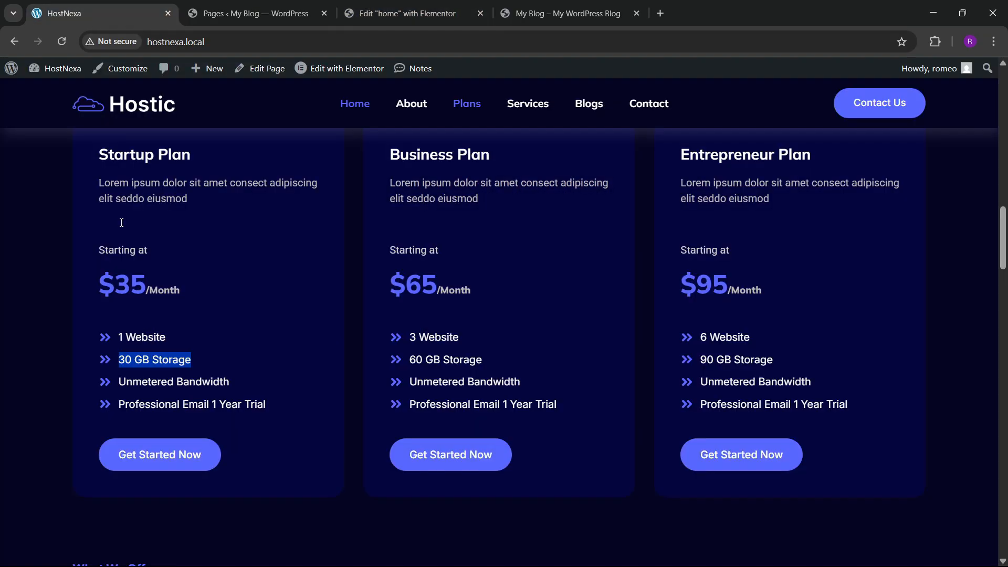
click(122, 384)
drag(121, 384, 262, 384)
key(ctrl+c)
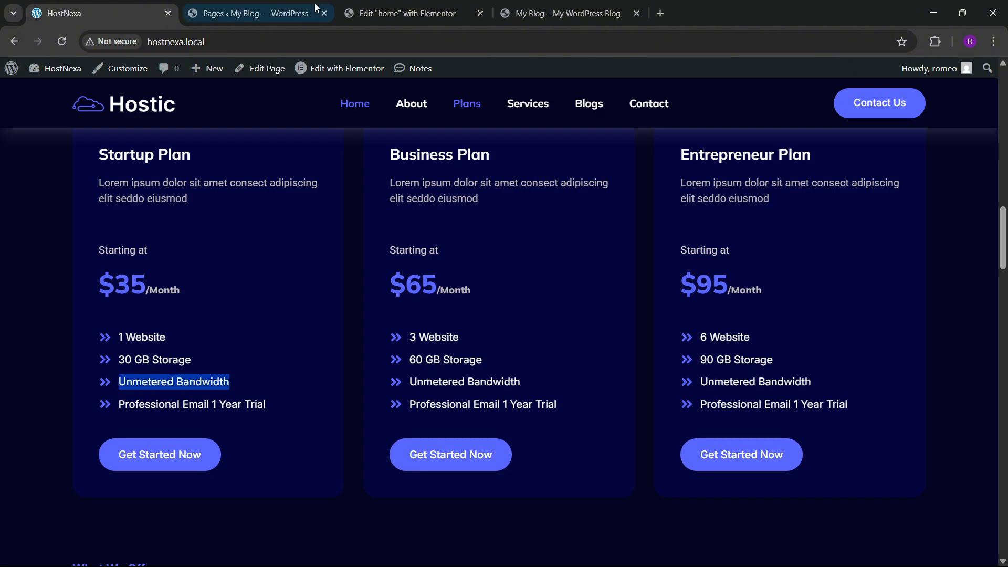
click(399, 13)
click(62, 329)
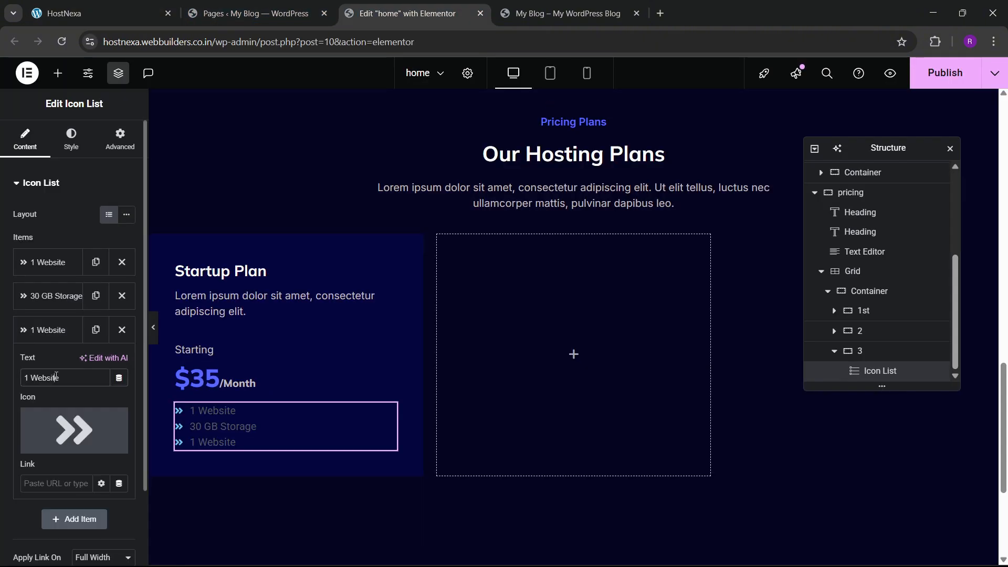
triple_click(56, 377)
key(ctrl+v)
- Duplicate the "Unmetered Bandwidth" item and change the copy's text to "Professional Email 1 Year Trial", as on the reference card
click(100, 13)
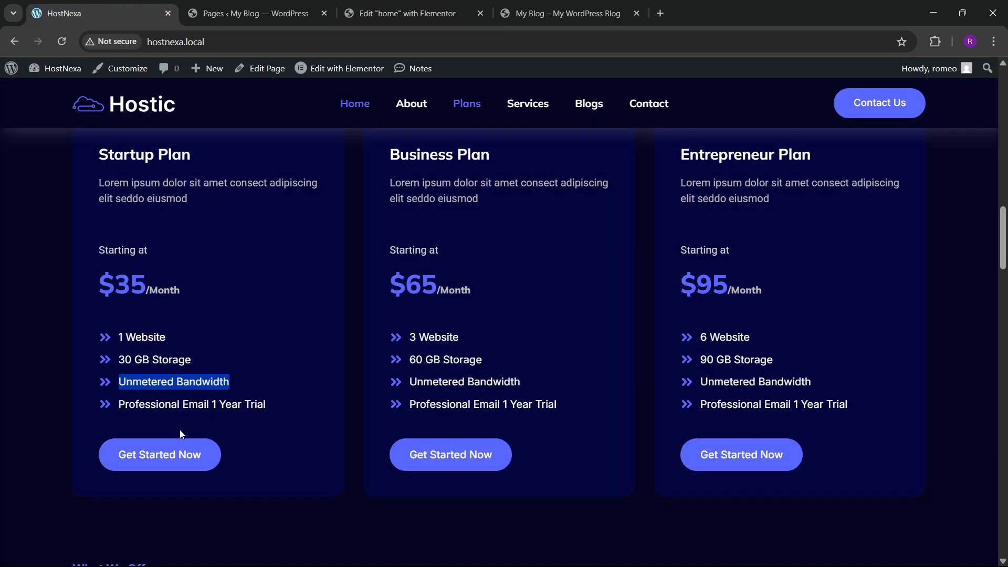
drag(120, 414, 249, 408)
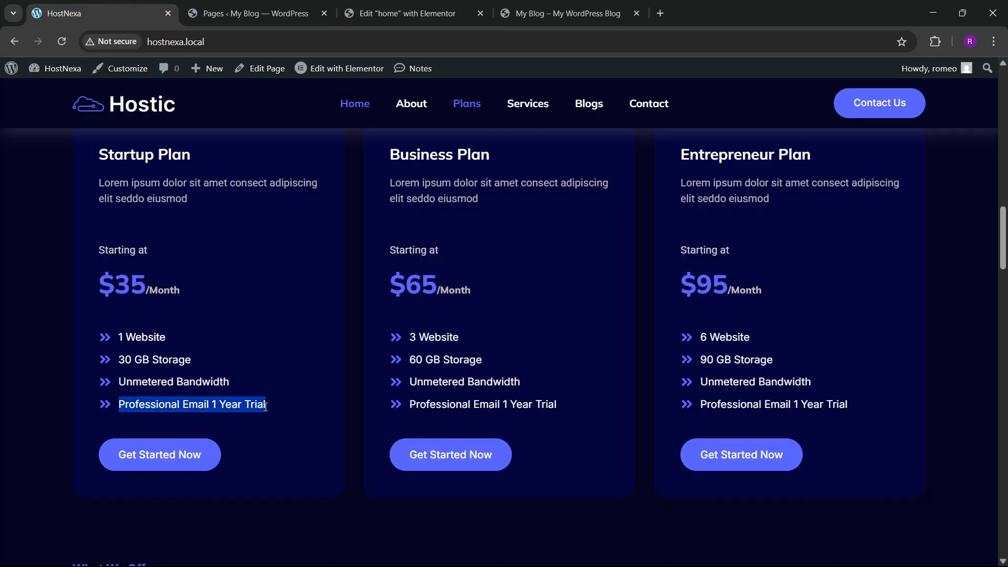
click(391, 7)
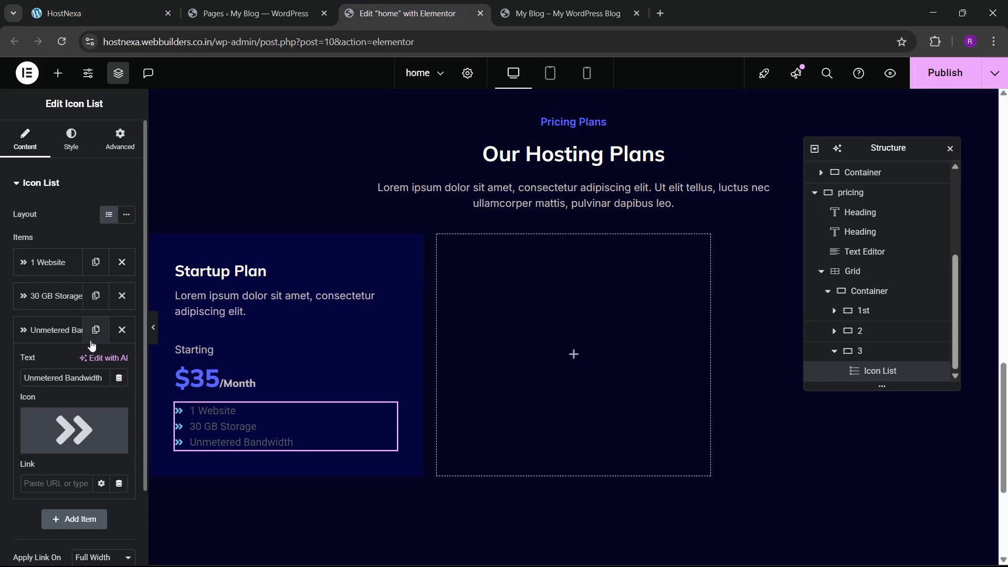
click(70, 337)
click(96, 330)
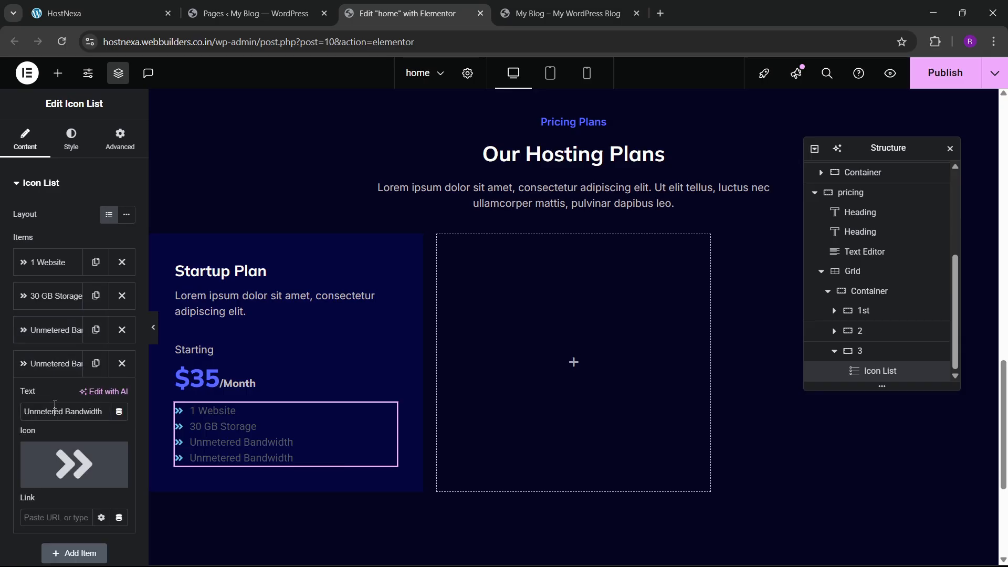
key(ctrl+a)
text(Professional Email 1 Year Trial)
click(50, 363)
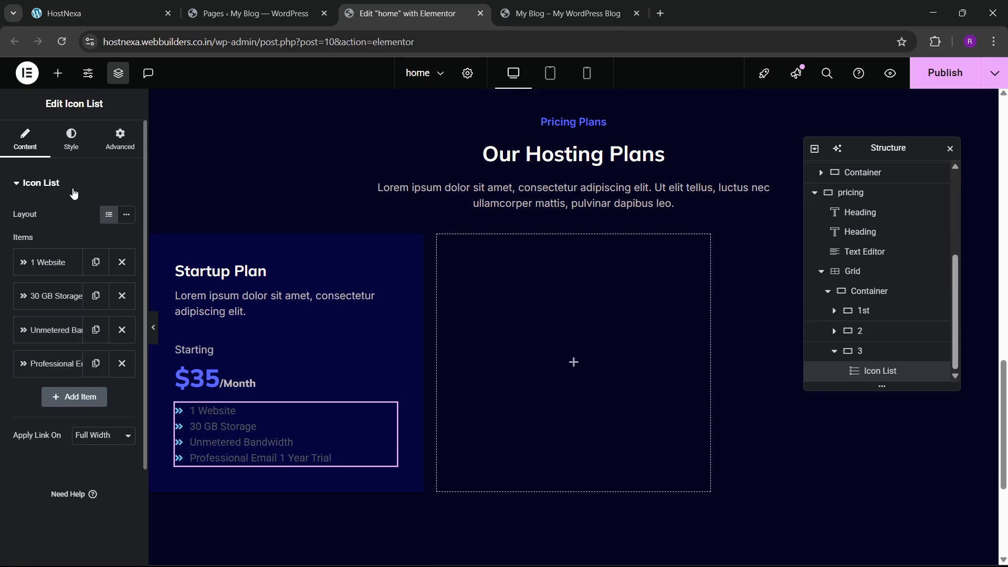
- Set the list icons' color to the global sky blue and their size to 18 px
click(71, 139)
click(21, 340)
click(108, 273)
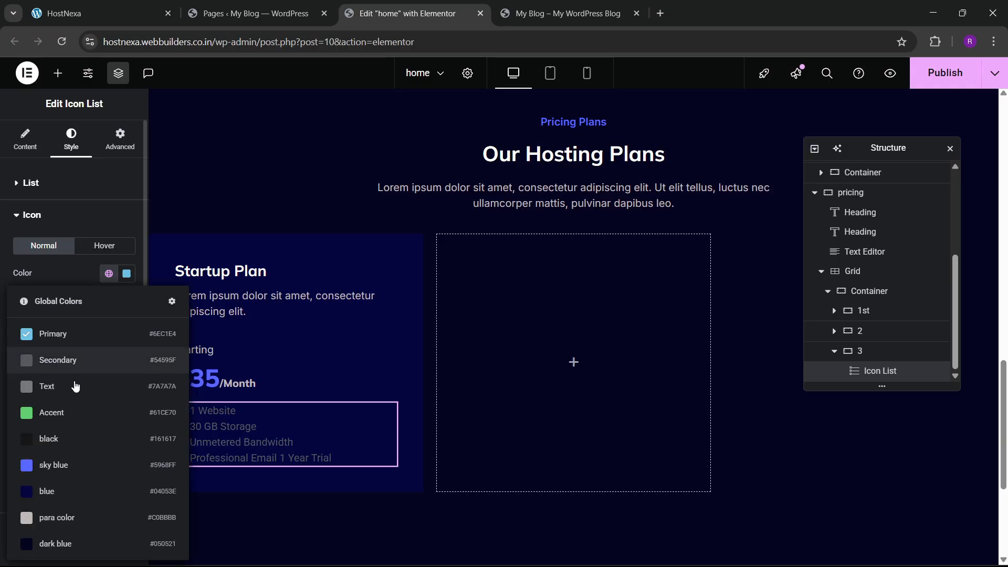
click(60, 466)
click(126, 323)
click(126, 322)
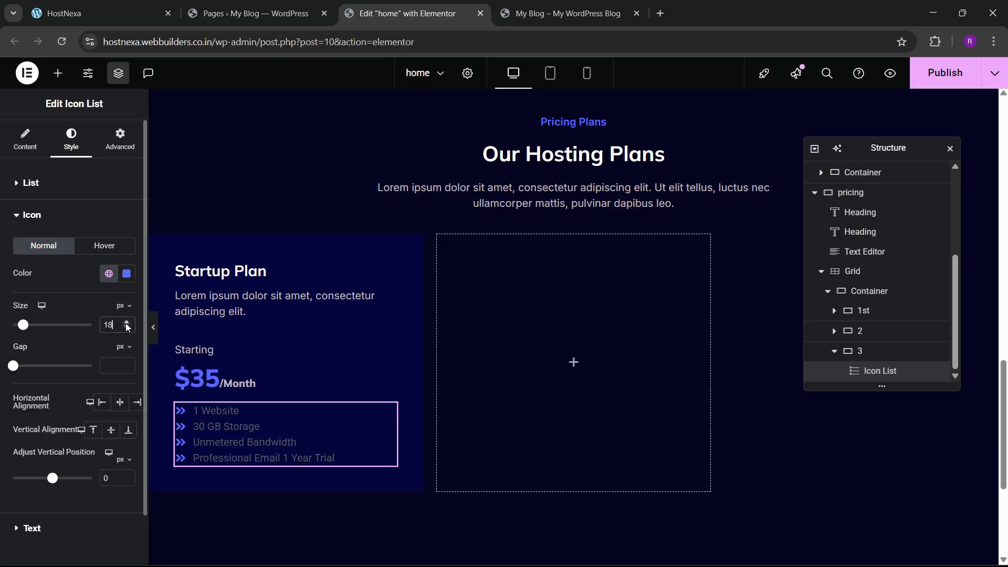
click(126, 323)
click(126, 323)
- Apply a global typography preset to the list text and set its color to white
scroll(46, 434, down, 1)
click(36, 472)
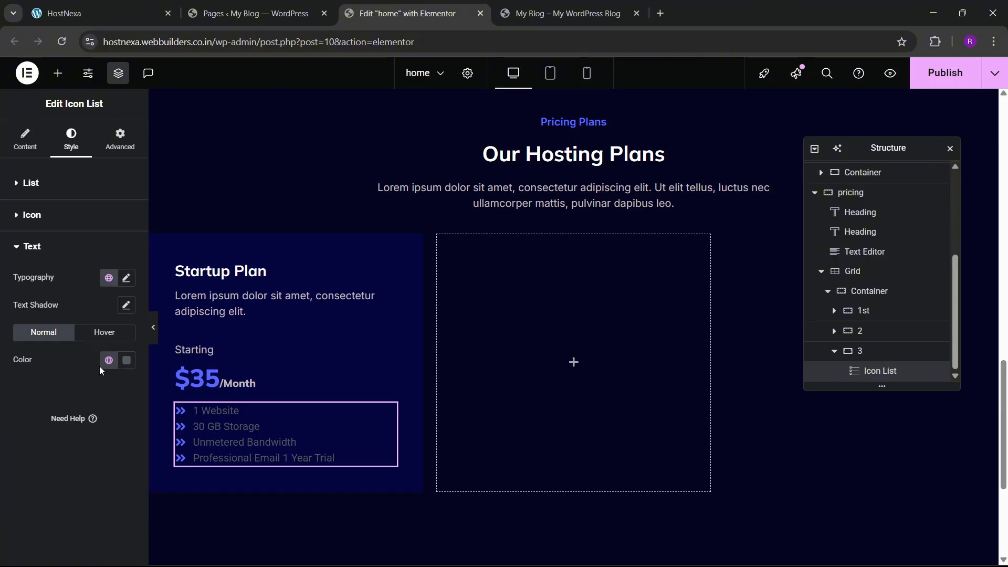
click(109, 277)
click(61, 513)
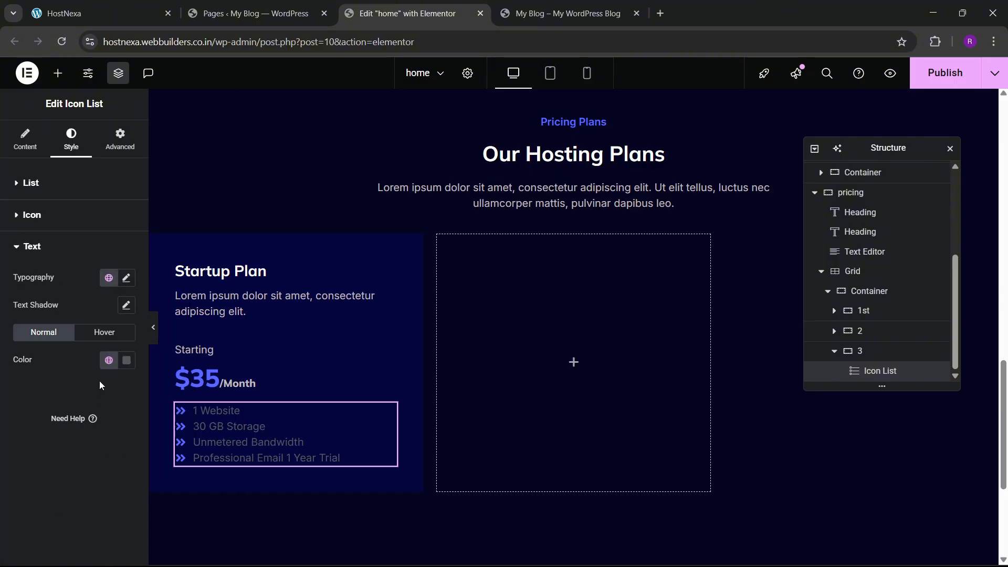
click(126, 360)
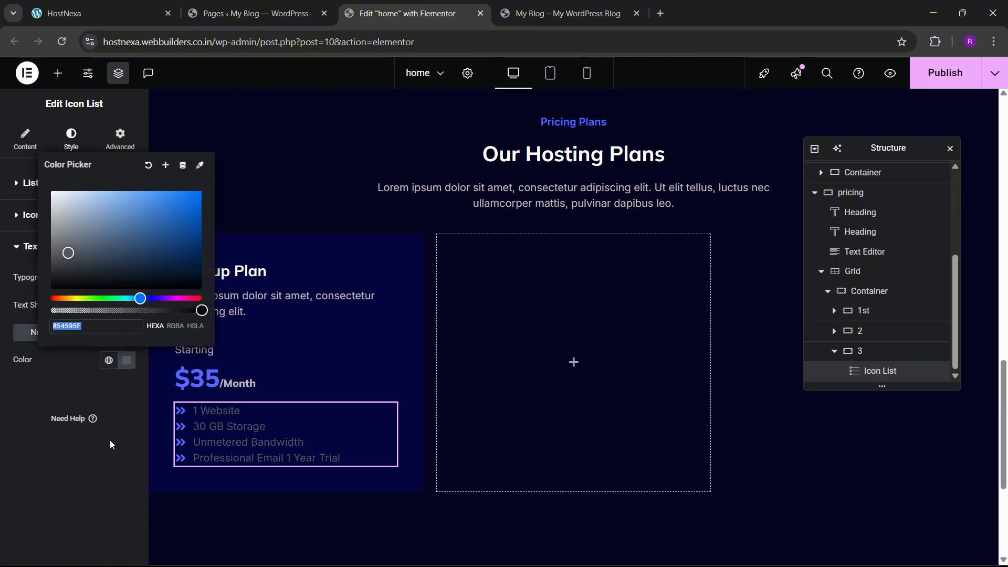
click(9, 433)
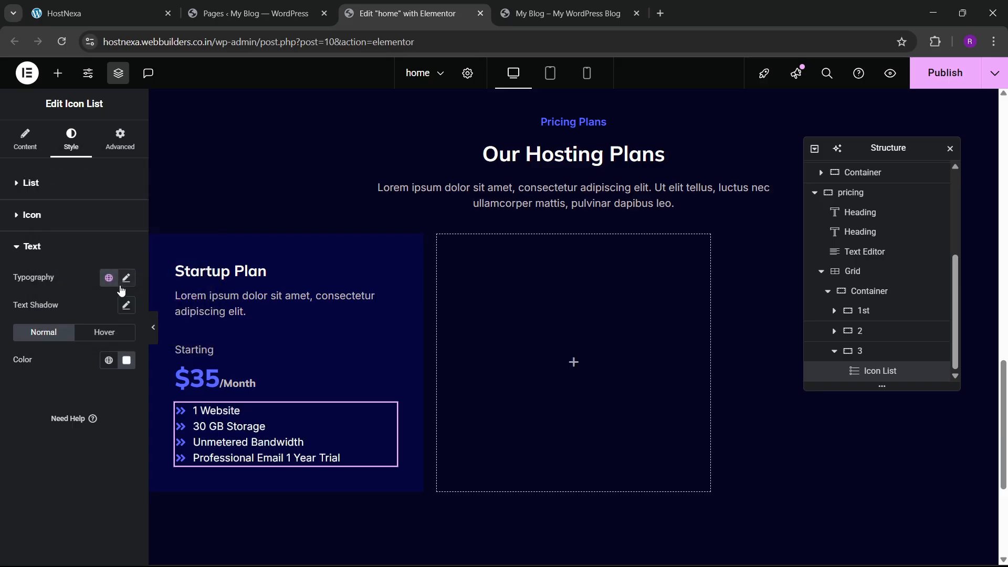
- Compare the list with the reference card and set the space between its items to 10 px
click(132, 9)
click(399, 13)
click(50, 184)
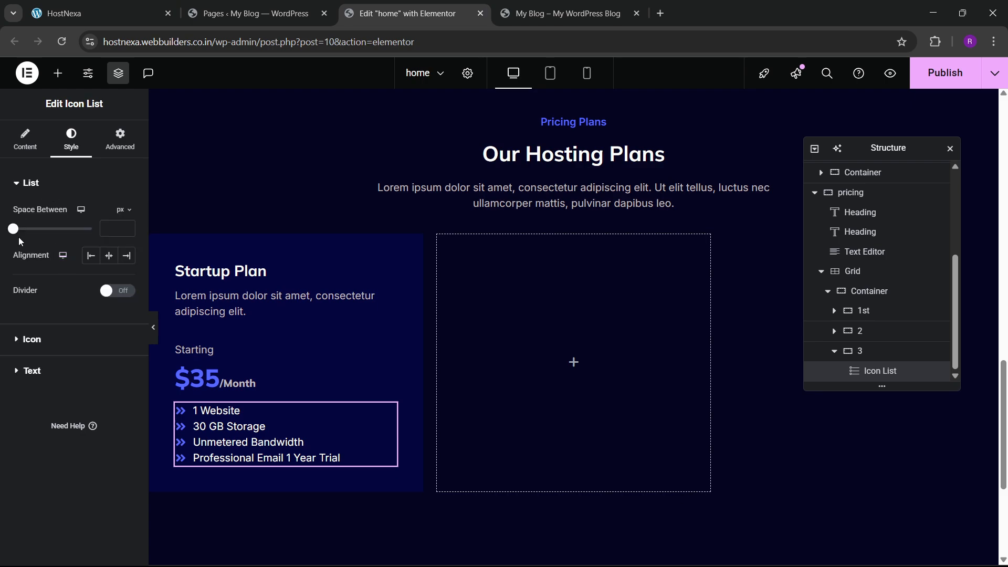
drag(14, 229, 27, 237)
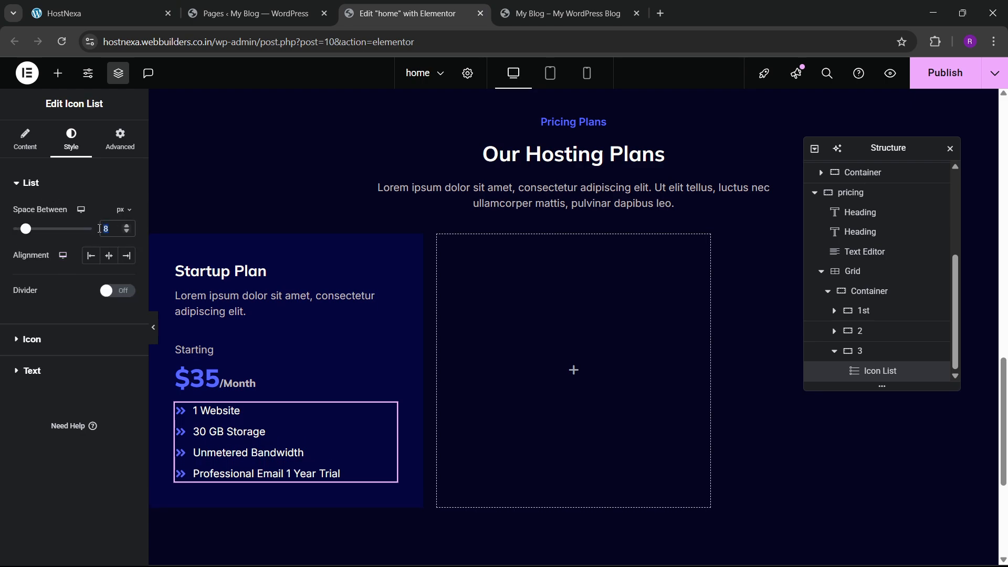
text(10)
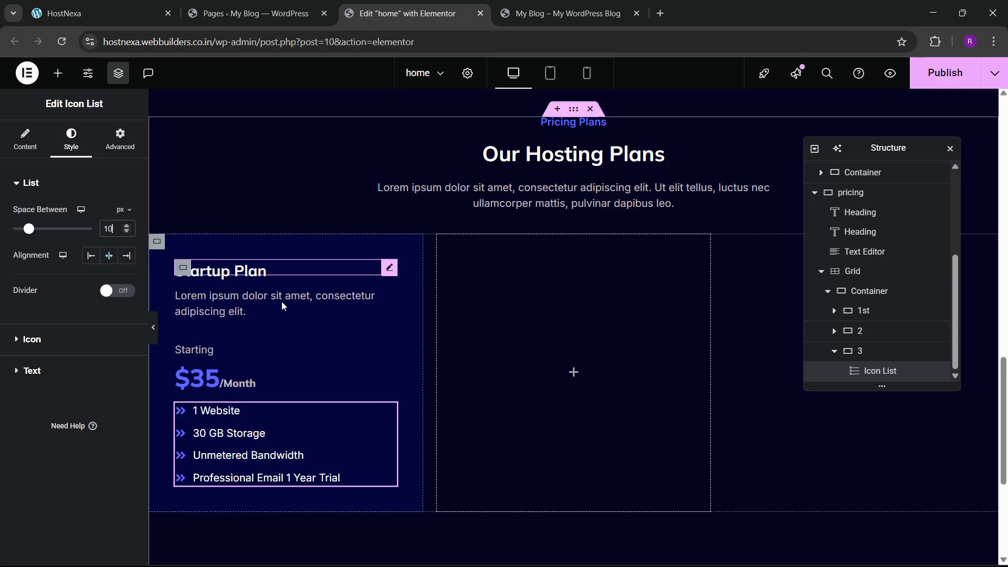
- In the first card's container, justify content to center, align items to start and set both gaps to 40 px, checking against the reference
click(835, 350)
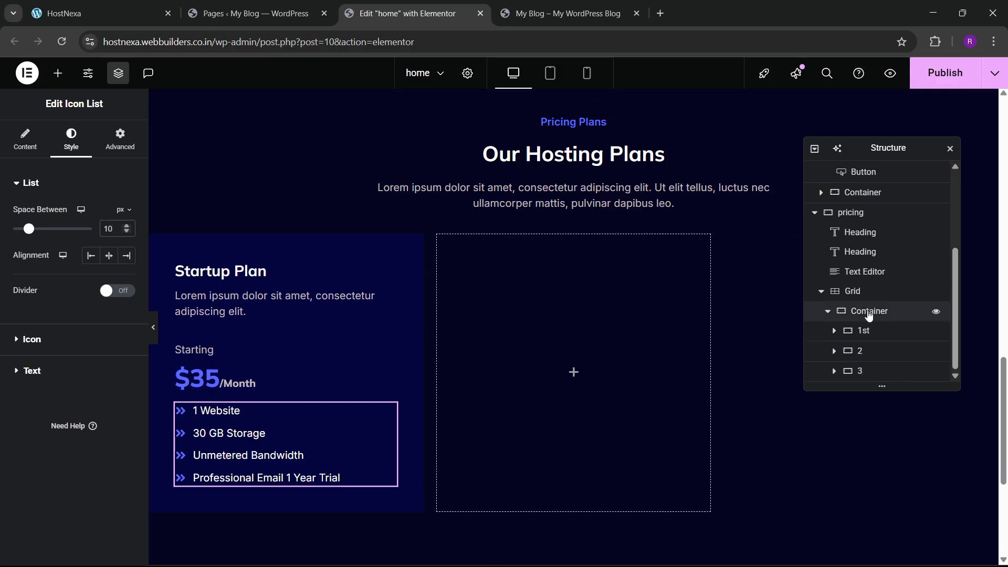
click(867, 313)
click(24, 139)
scroll(53, 294, down, 3)
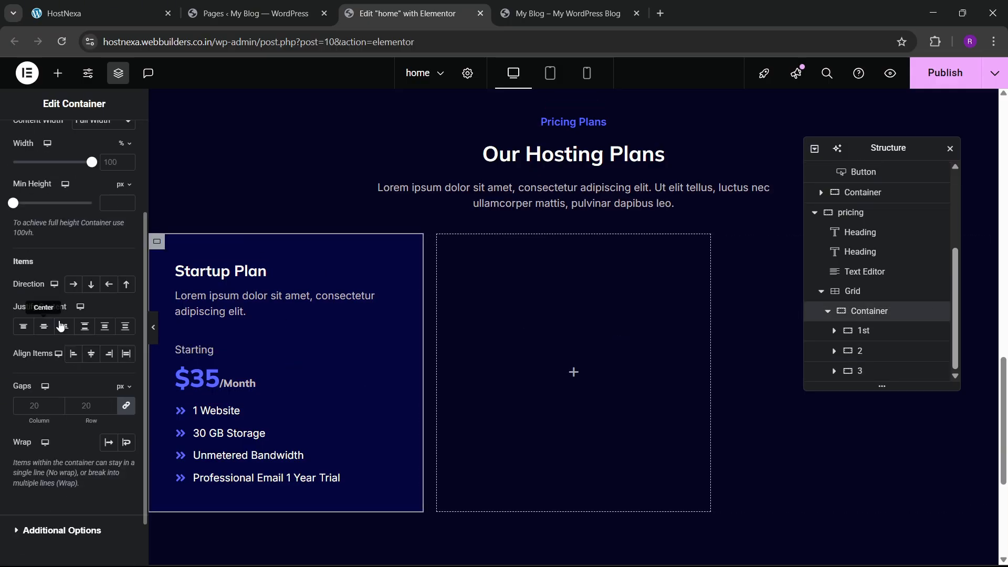
click(44, 326)
click(73, 353)
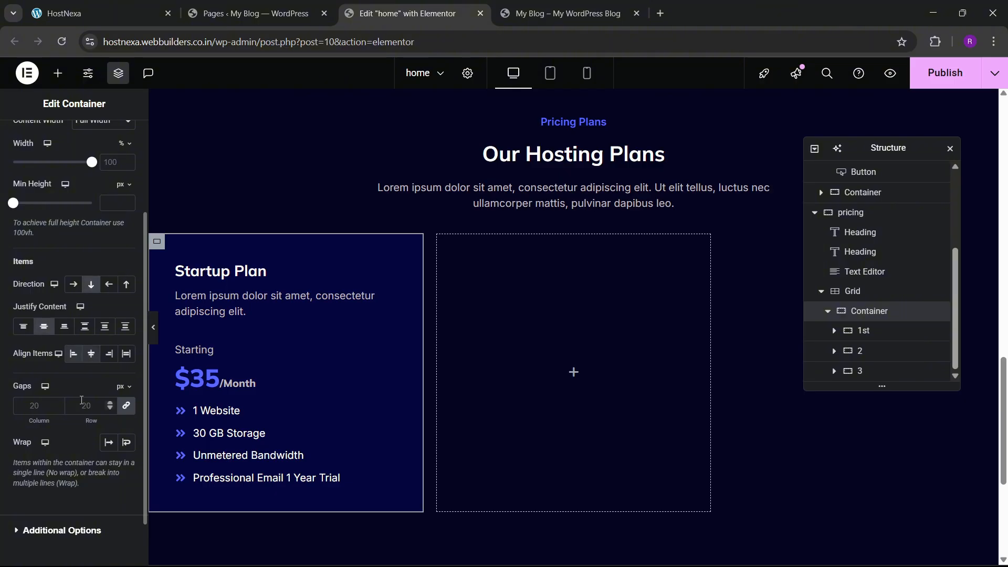
click(86, 408)
text(40)
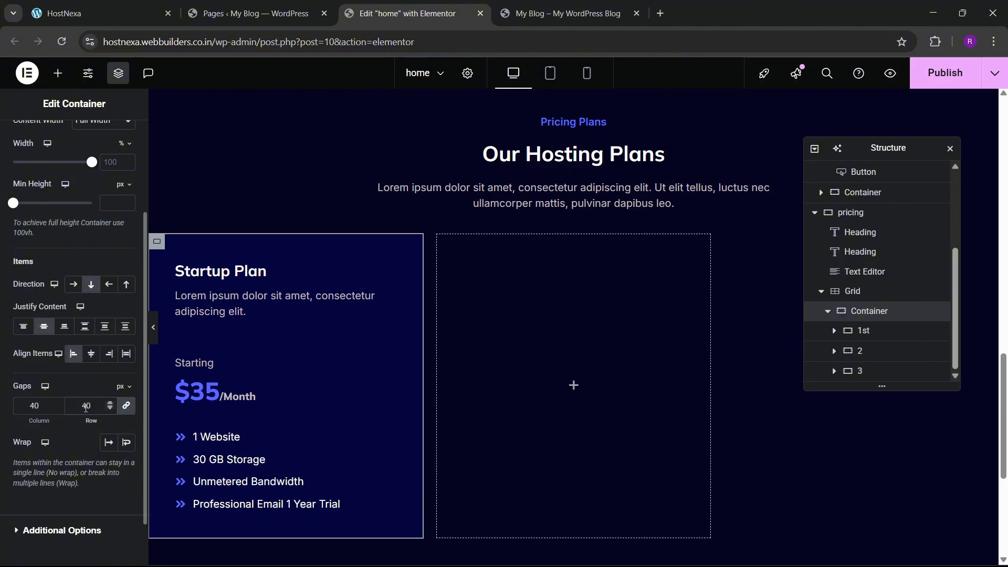
scroll(322, 313, down, 3)
click(126, 6)
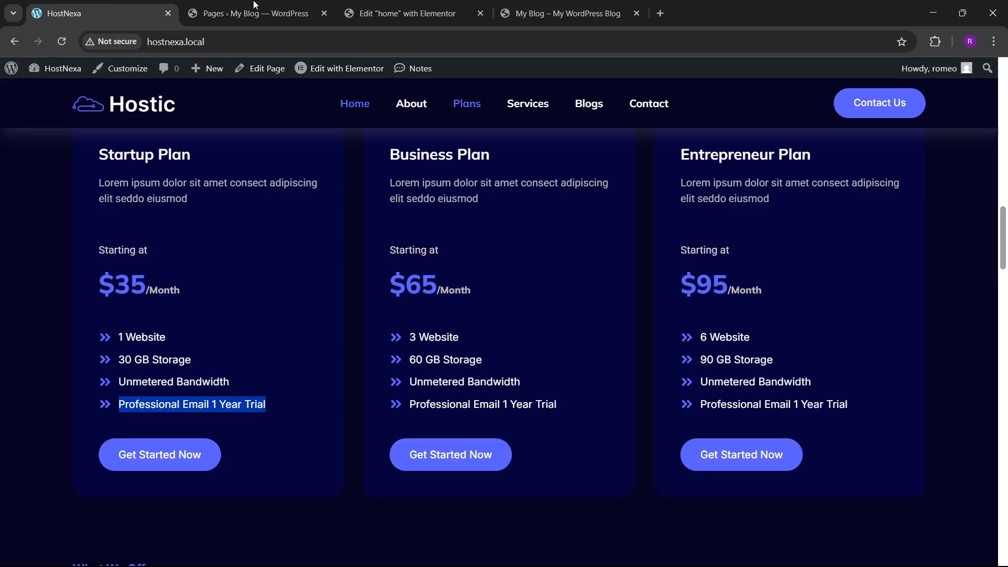
- Copy the Get Started Now button from the Why Choose Us section and paste it below the first pricing card's feature list
click(399, 13)
scroll(360, 314, up, 5)
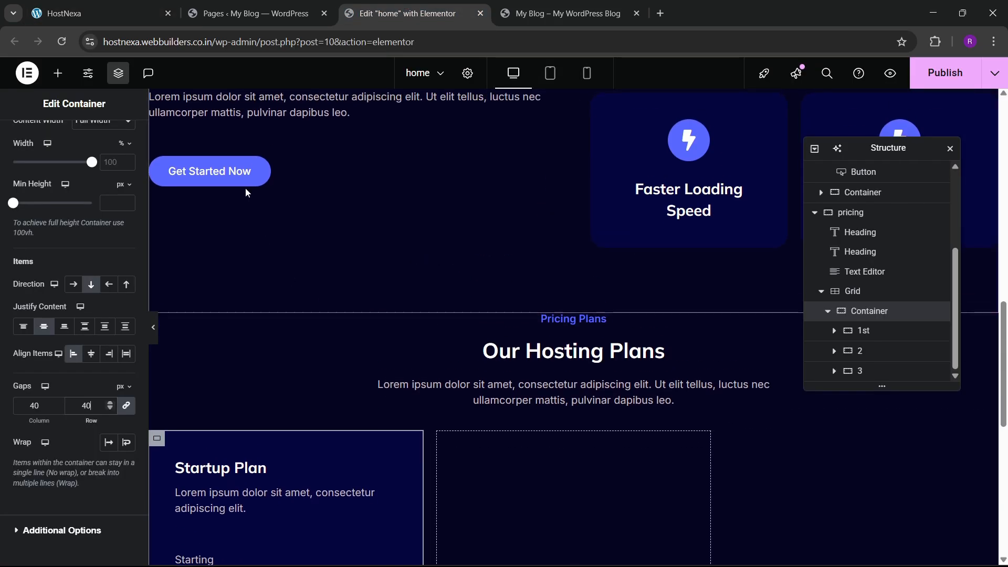
right_click(243, 165)
click(254, 225)
scroll(272, 269, down, 9)
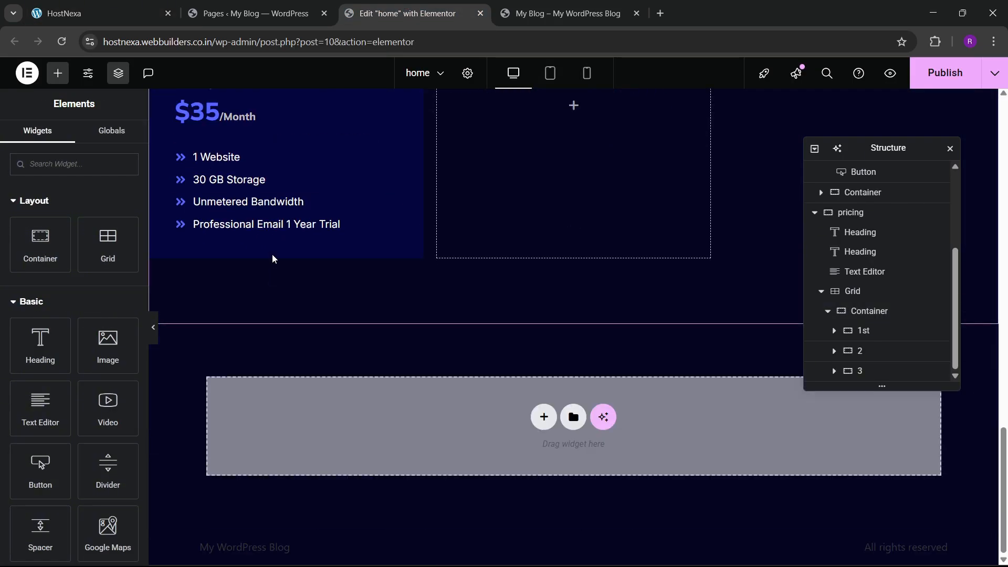
right_click(386, 166)
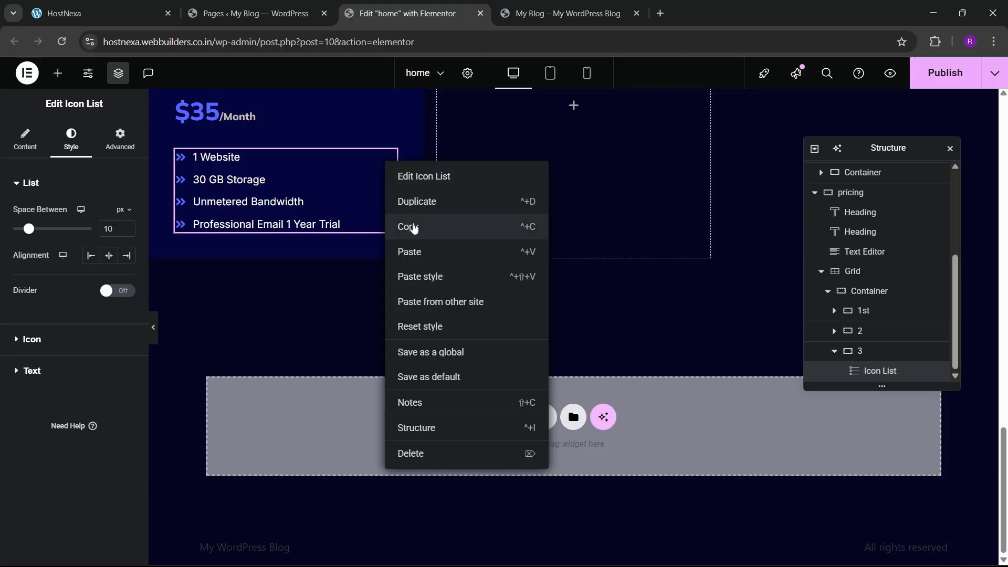
click(412, 255)
- Compare the pasted button with the reference card and set its top margin to 30 px
click(100, 13)
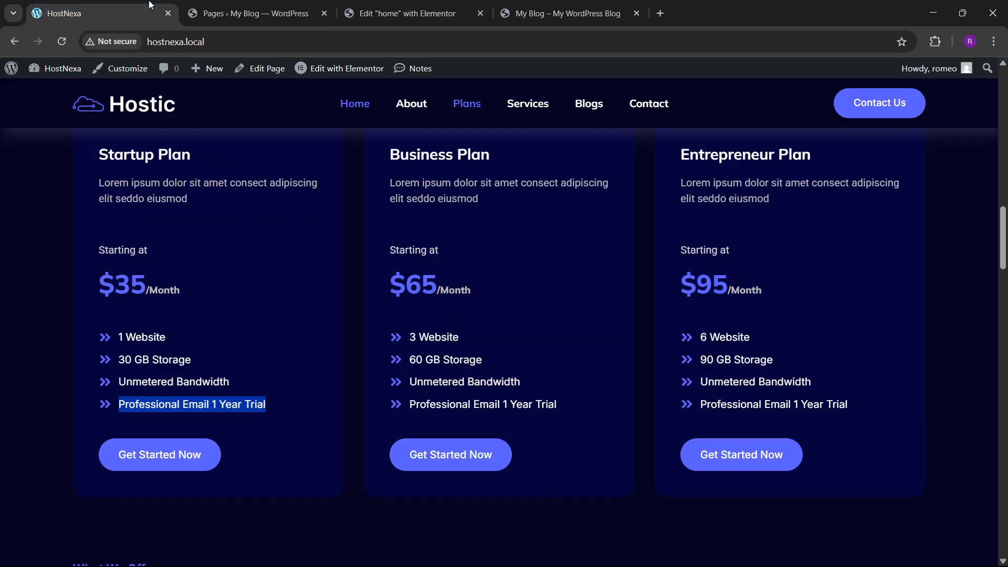
click(381, 6)
click(121, 139)
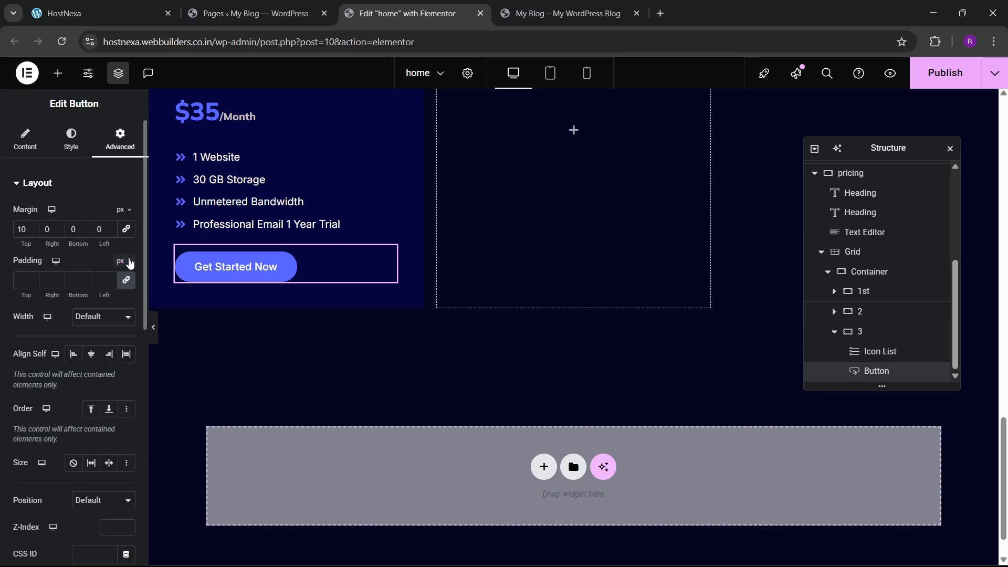
key(BackSpace)
text(2)
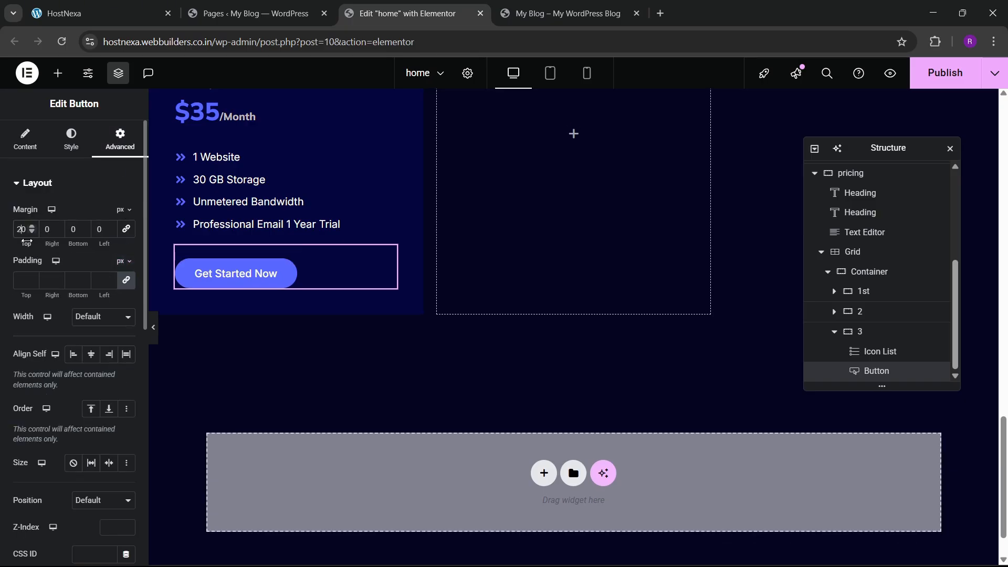
key(BackSpace)
text(3)
scroll(326, 266, up, 5)
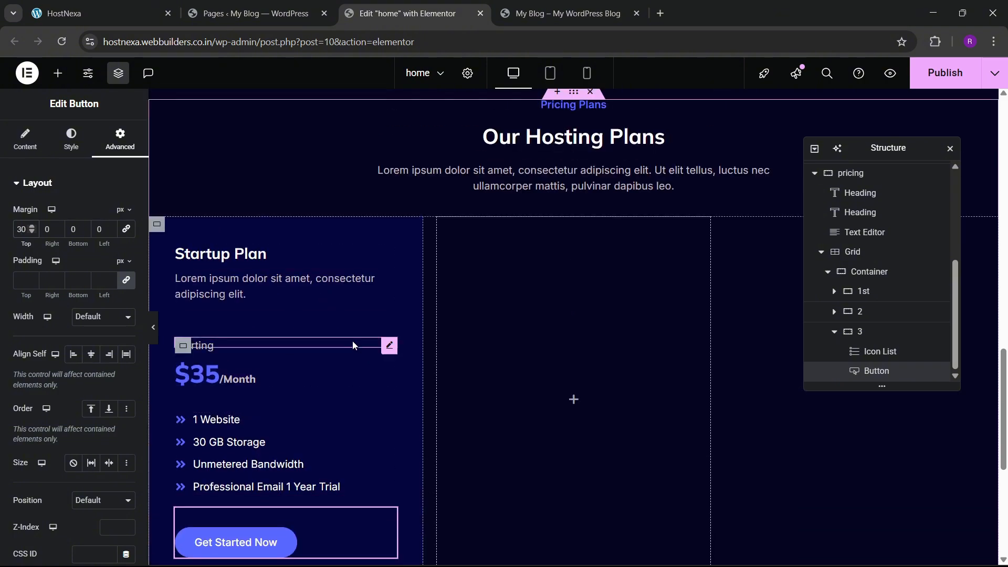
- Give the first pricing card's container a border radius of 20 px on all corners
click(830, 334)
click(835, 333)
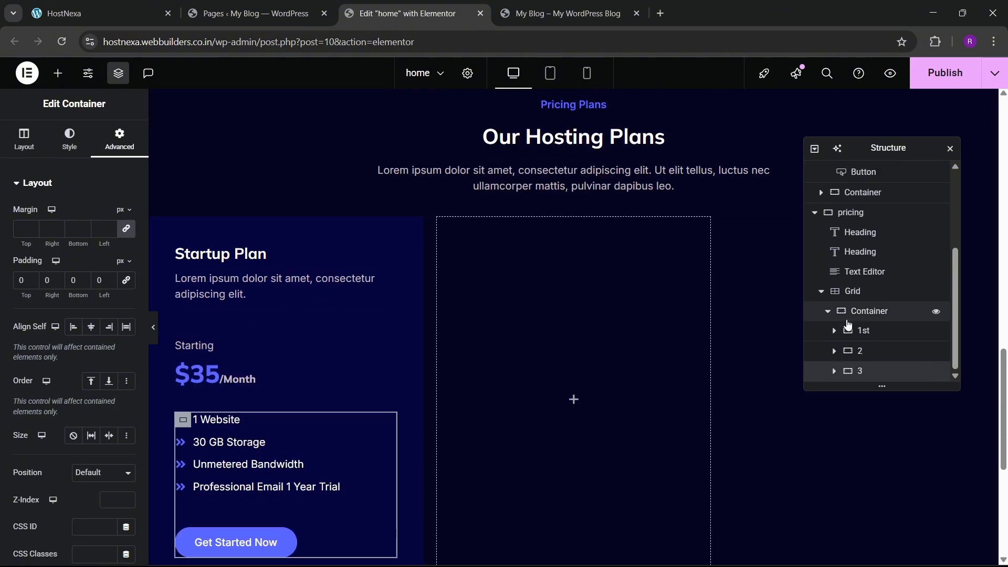
click(875, 316)
click(69, 139)
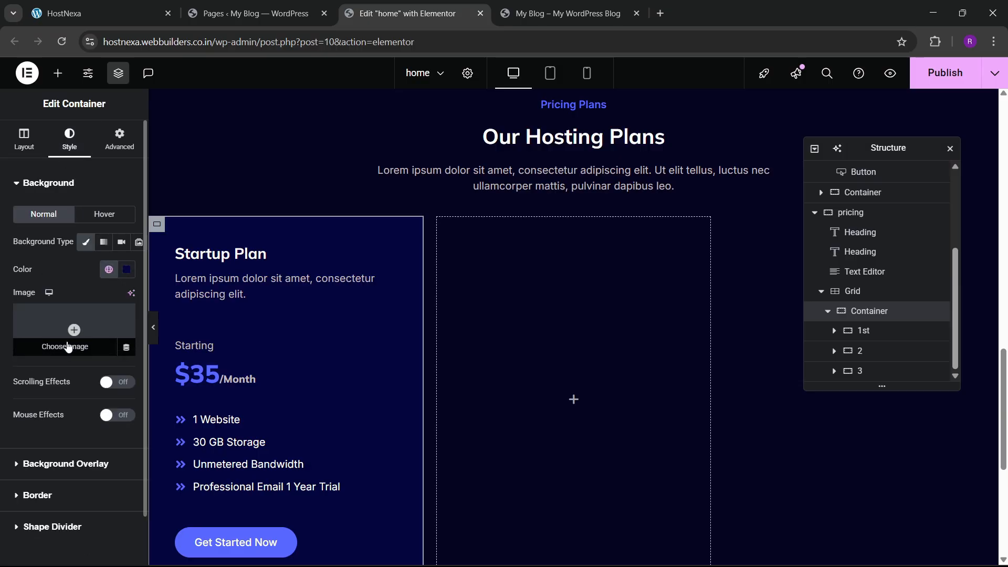
scroll(53, 368, down, 2)
click(38, 440)
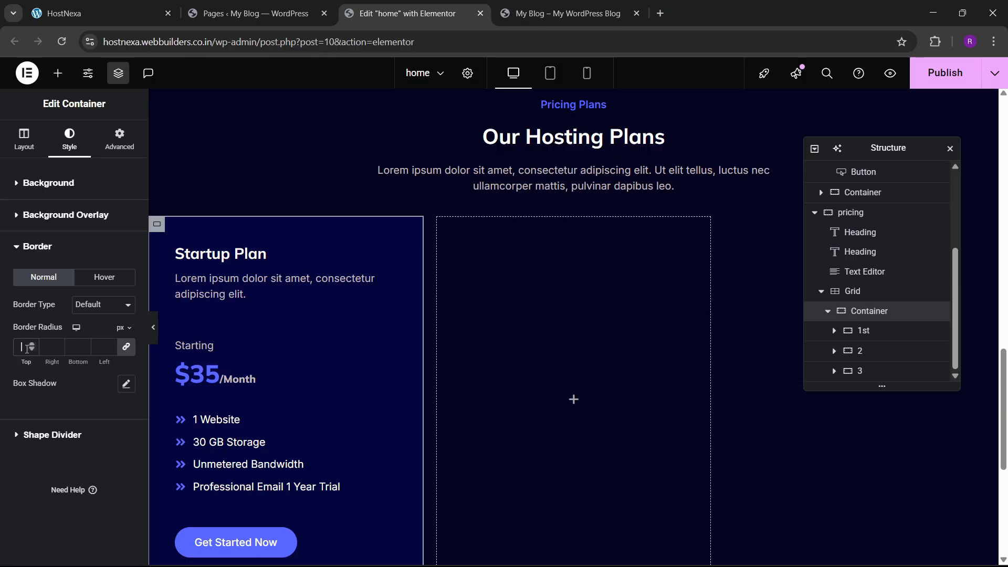
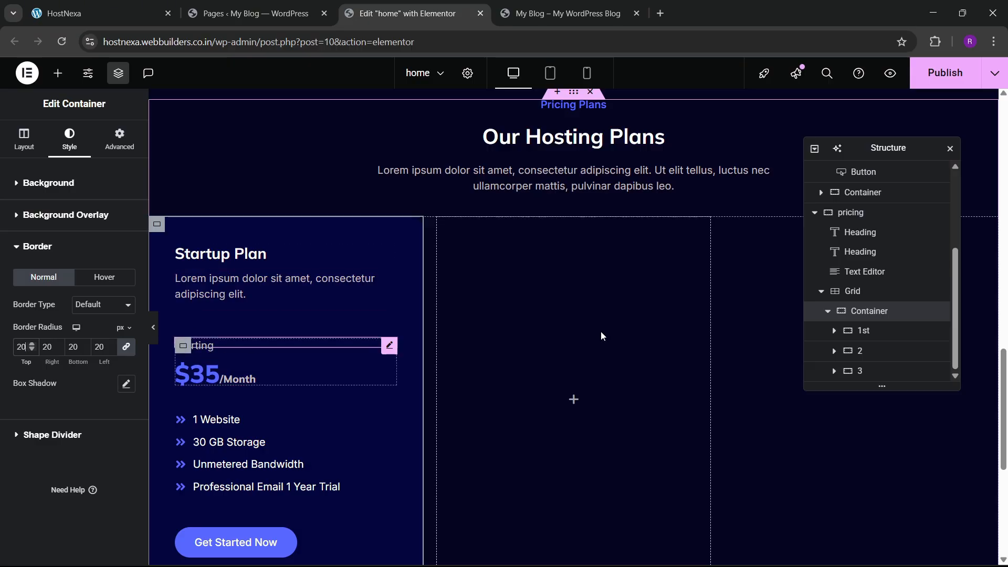
- Duplicate the Startup Plan card container twice to fill the three-column pricing grid
click(828, 313)
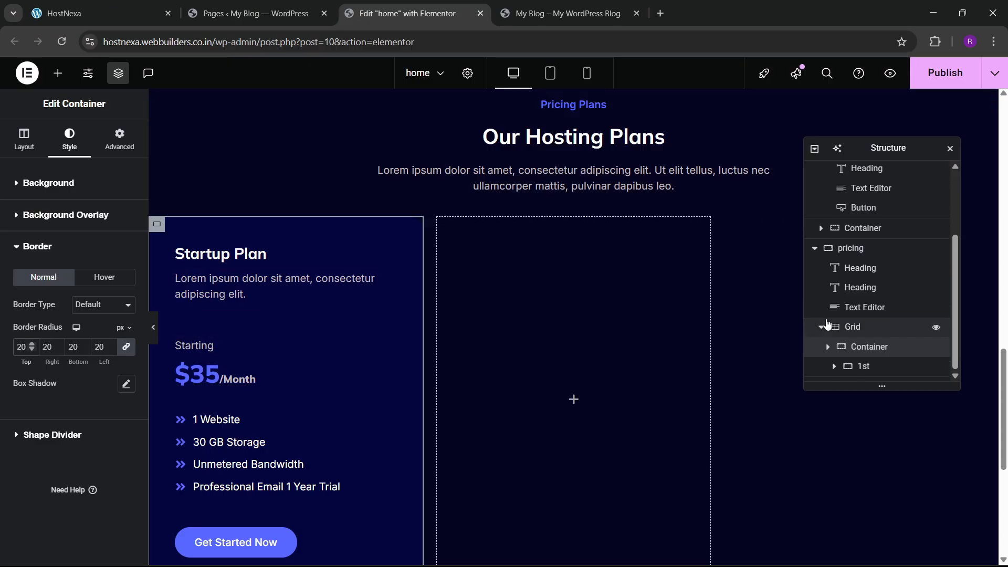
right_click(866, 372)
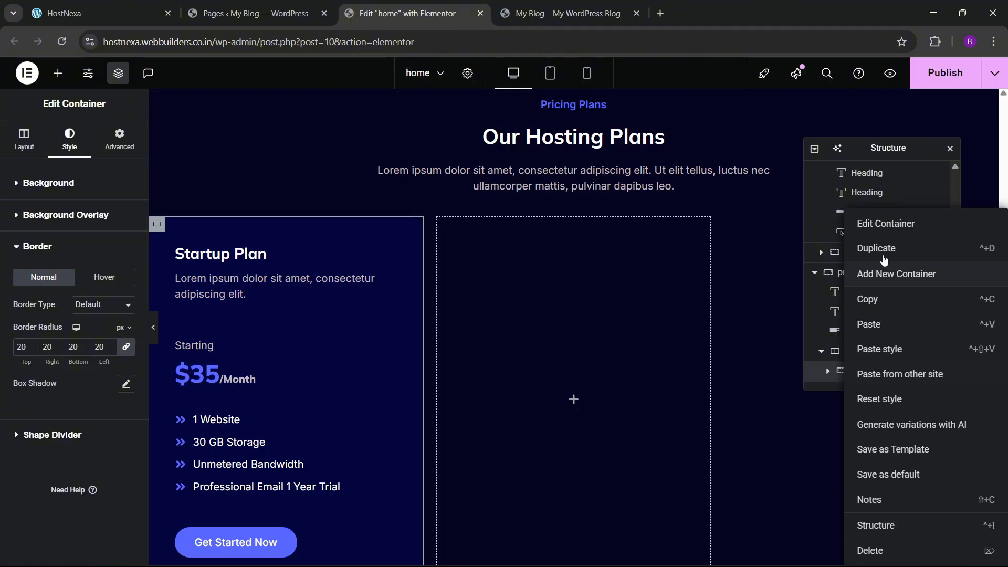
click(863, 327)
right_click(872, 382)
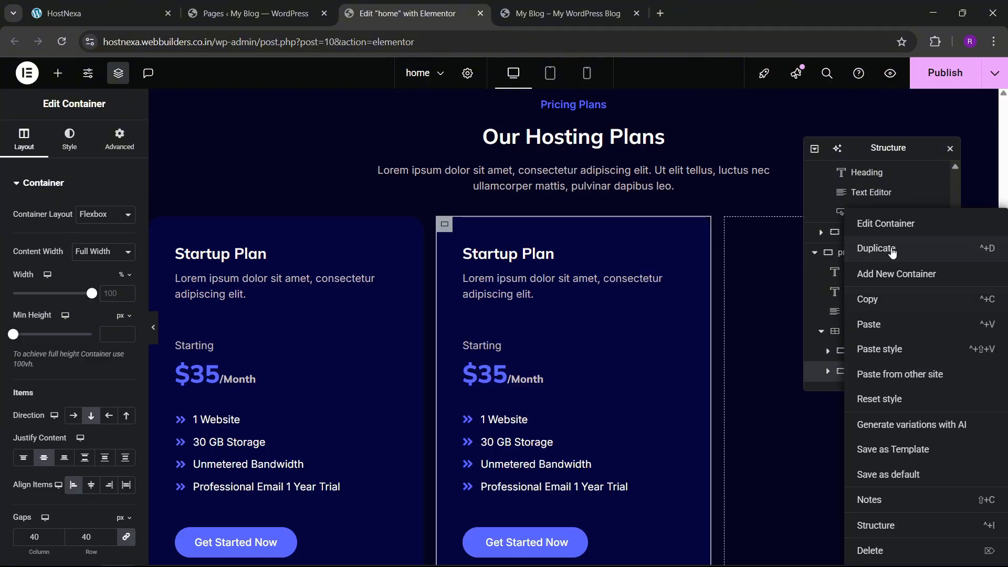
click(875, 249)
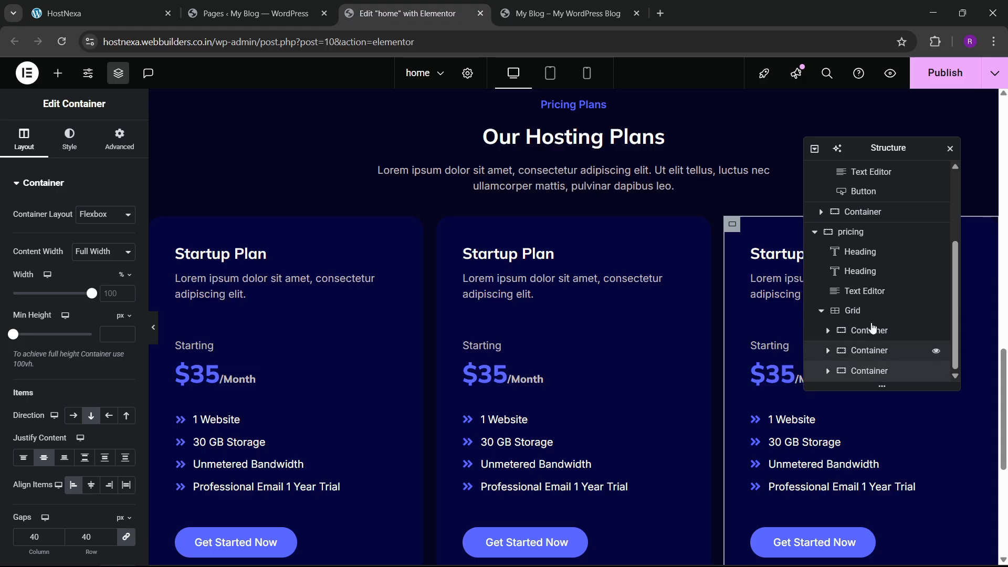
- Set the pricing grid's column and row gaps to 30 px and compare the cards with the reference site
click(852, 311)
click(38, 149)
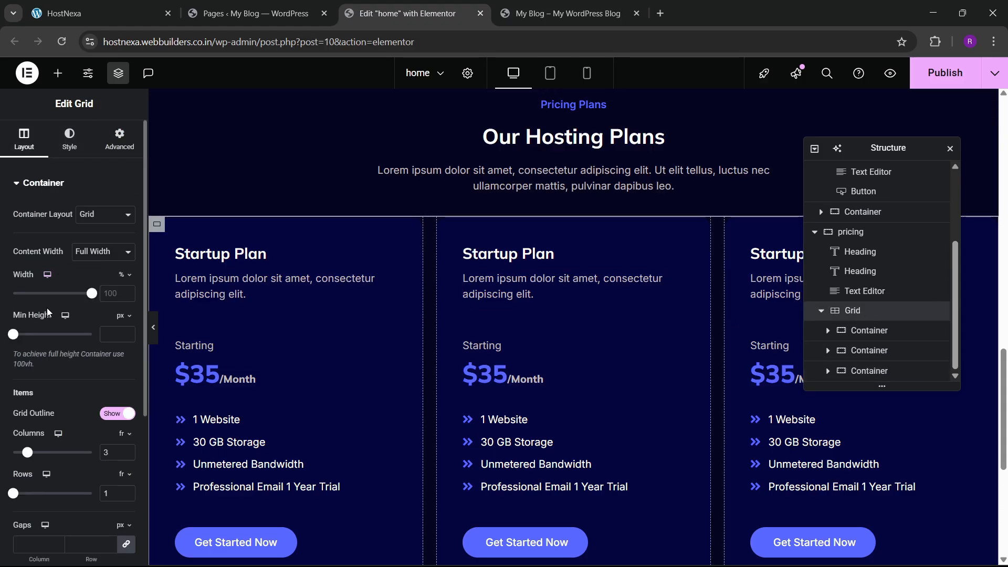
scroll(69, 363, down, 1)
scroll(69, 366, down, 3)
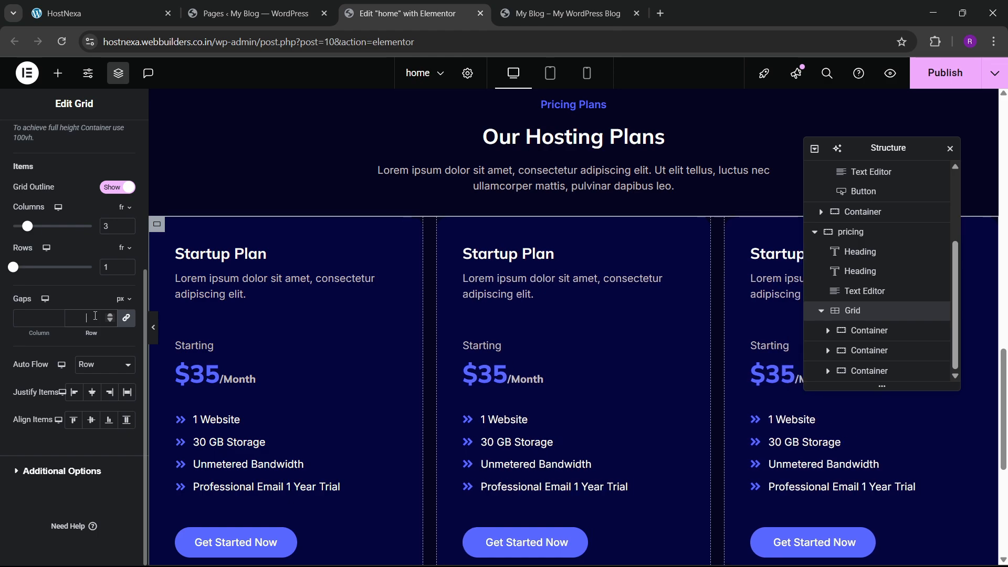
text(30)
scroll(480, 297, down, 1)
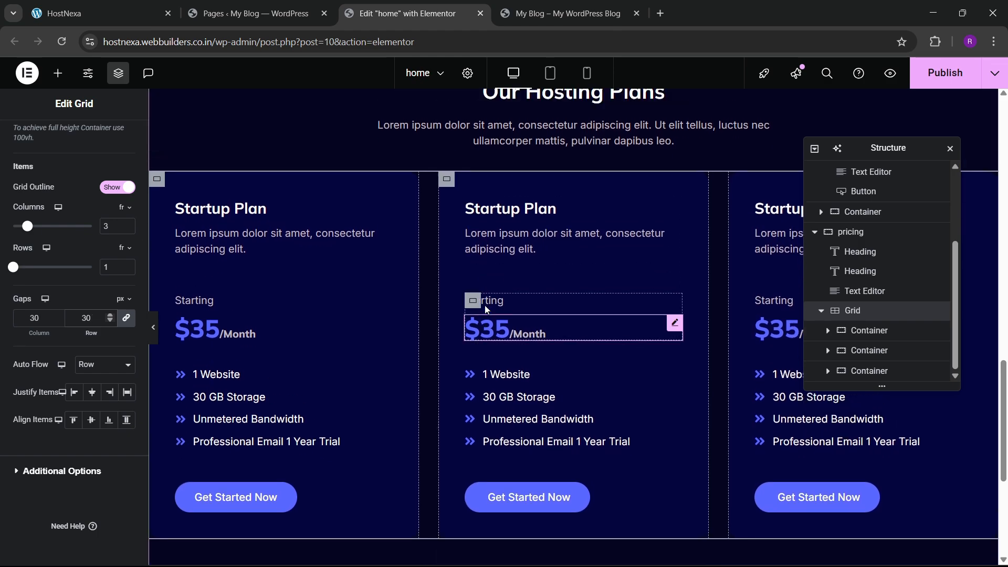
scroll(484, 304, up, 2)
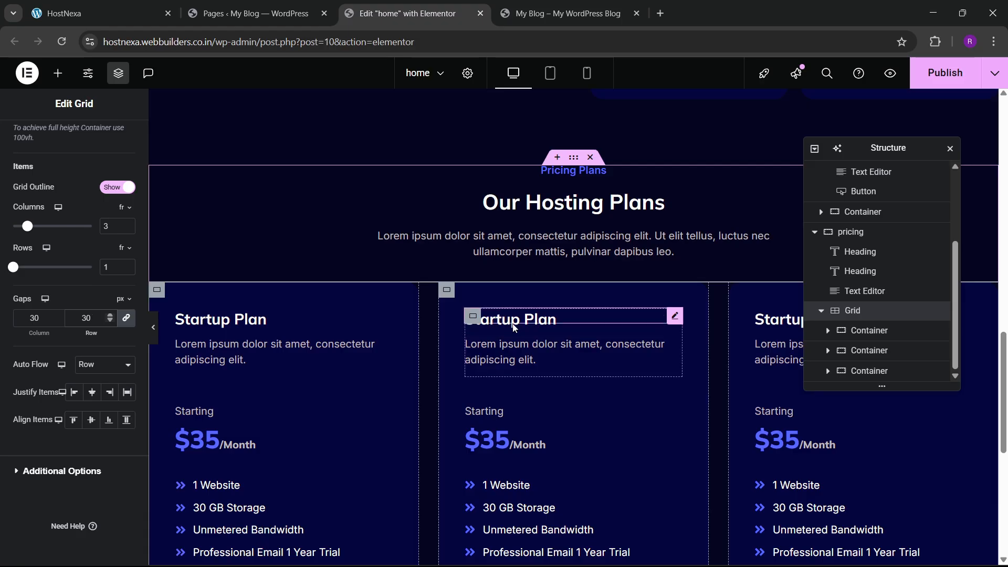
click(143, 4)
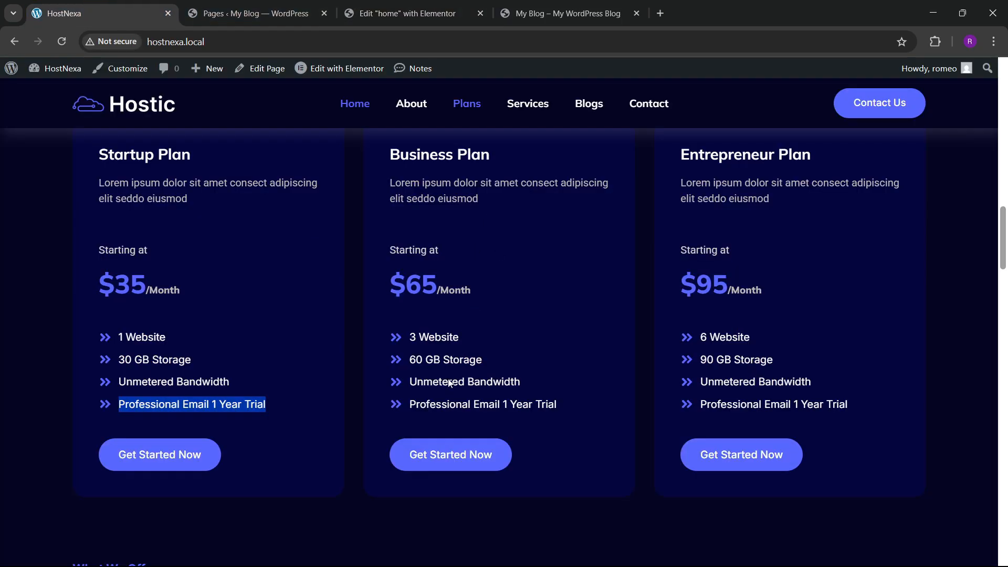
click(404, 13)
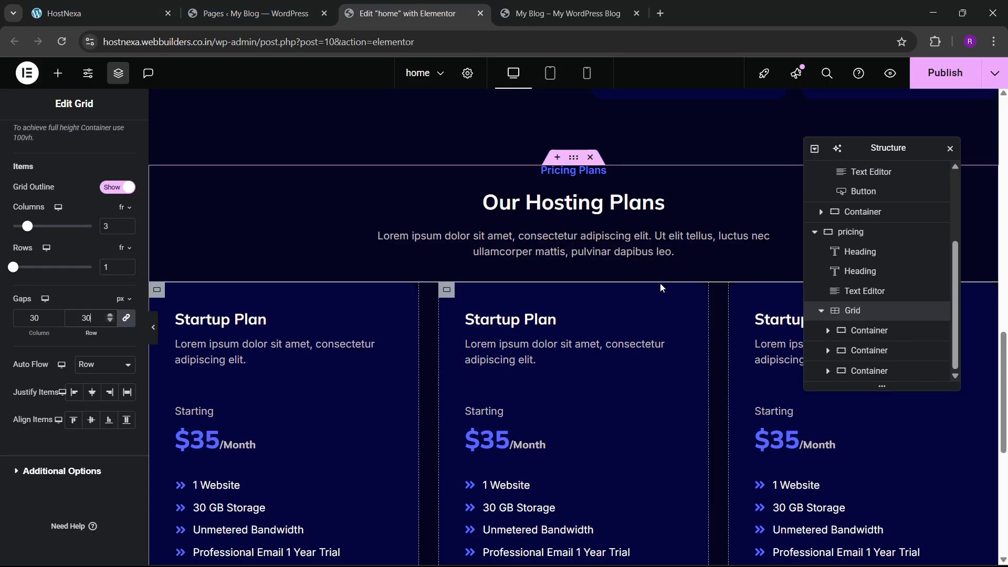
- Set the pricing grid's top margin to 10 px, leaving the other sides at 0
click(867, 313)
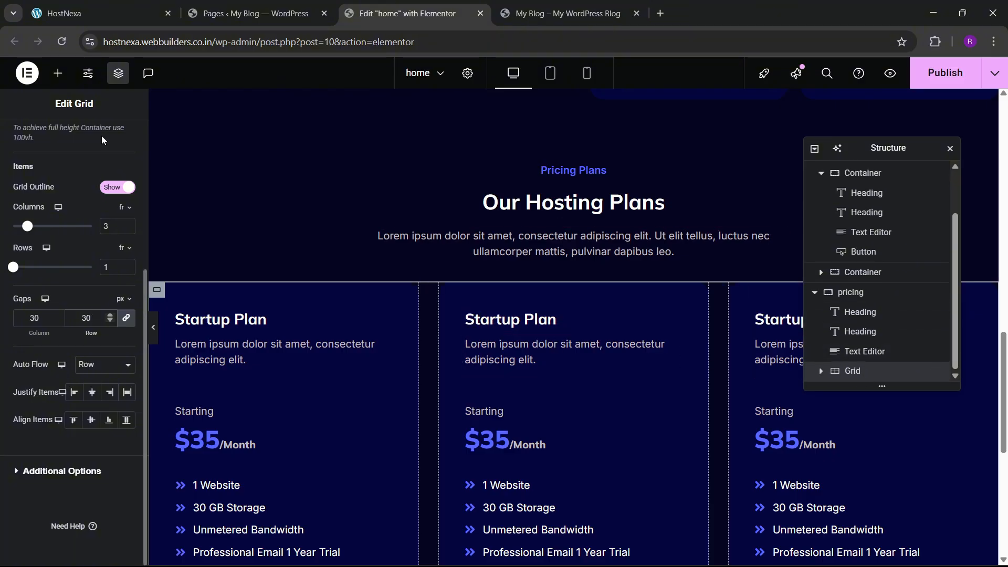
scroll(103, 147, up, 5)
click(119, 139)
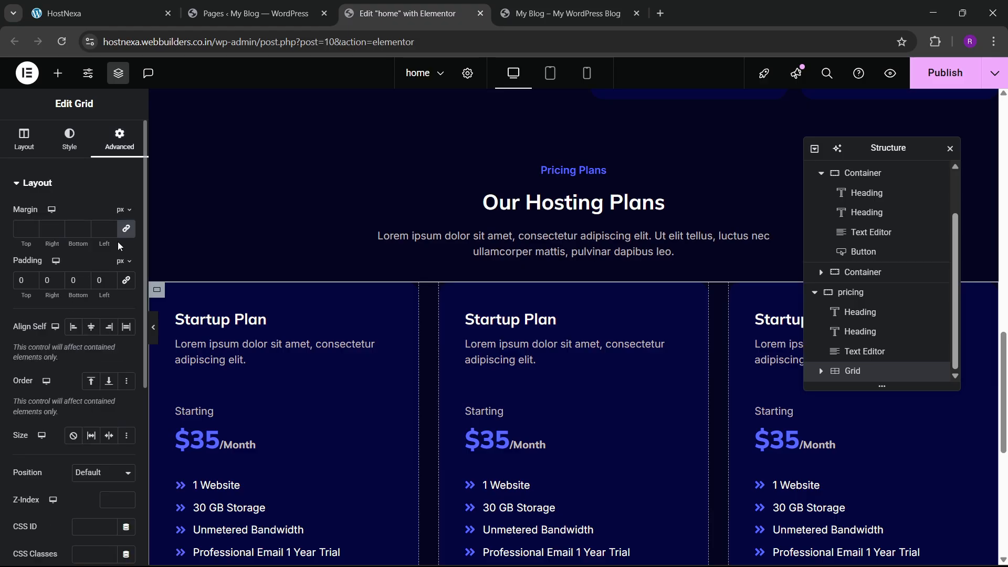
text(10)
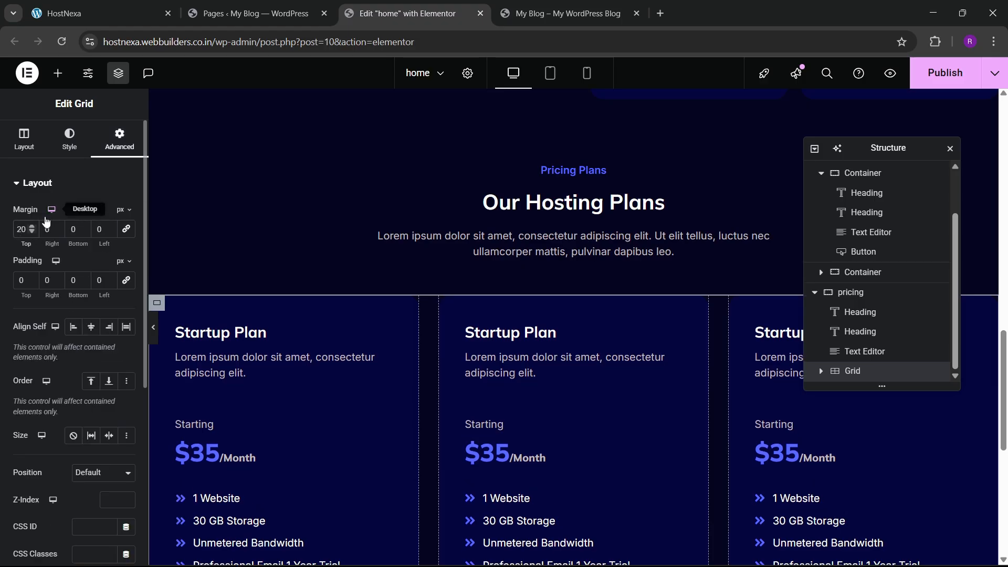
- Publish the home page, reload the live site and review its pricing section
click(945, 73)
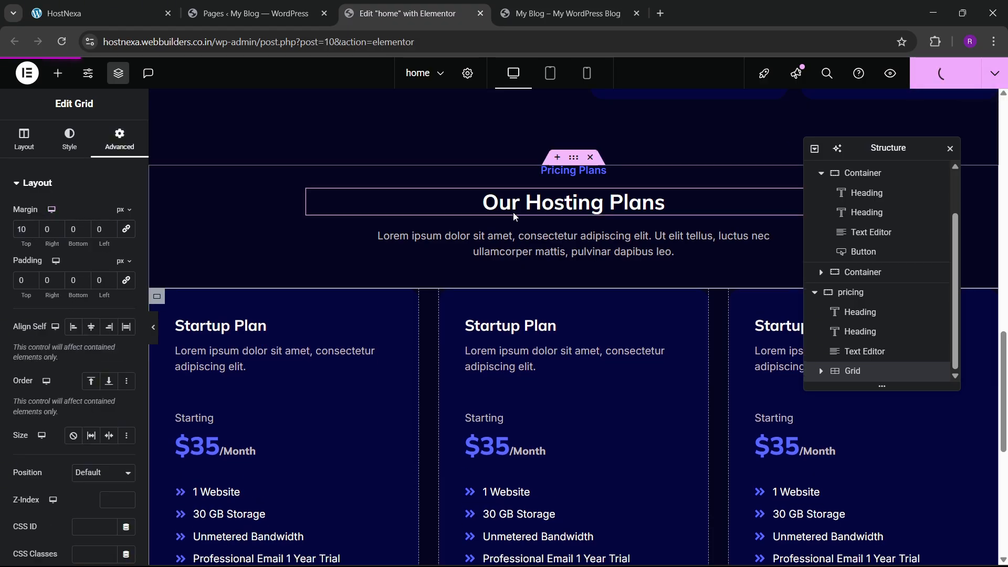
click(543, 6)
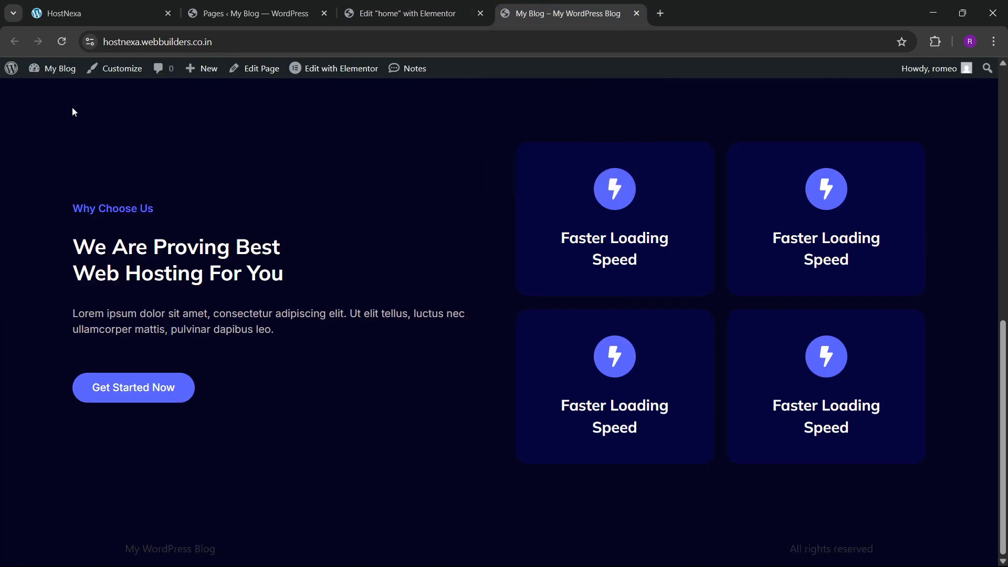
click(61, 41)
scroll(398, 272, down, 8)
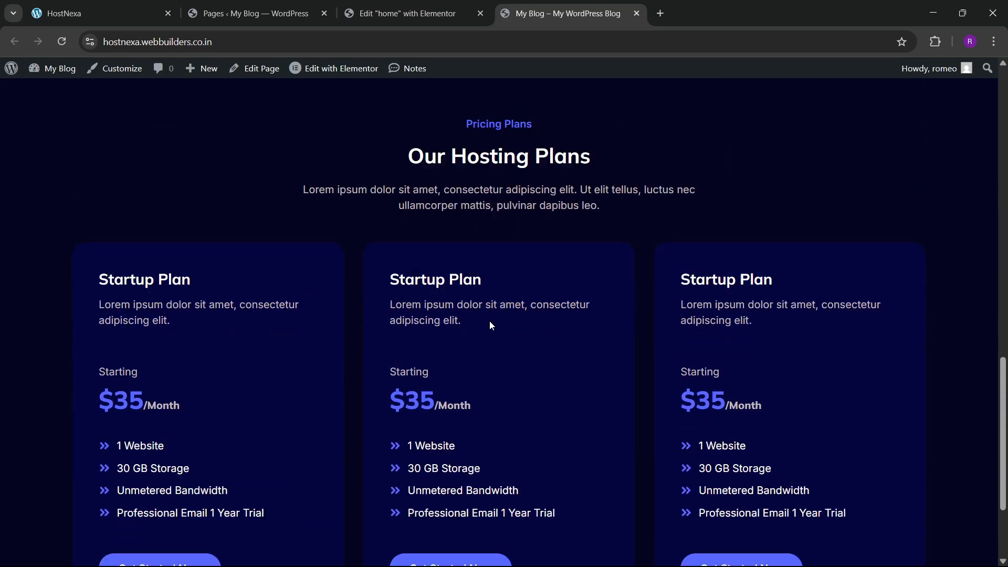
scroll(392, 366, down, 2)
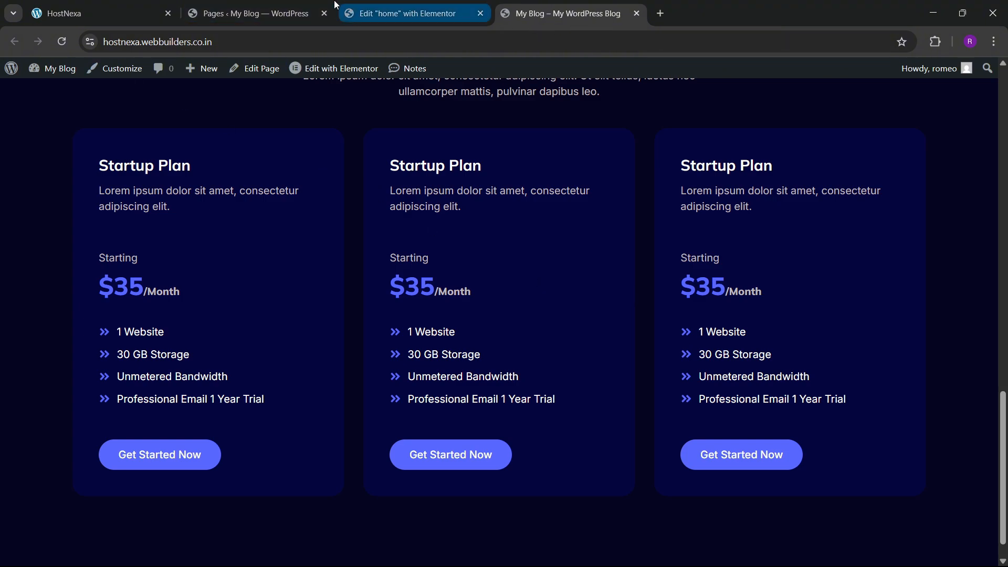
- Change the site title in the WordPress general settings to "Host Nexa"
click(247, 13)
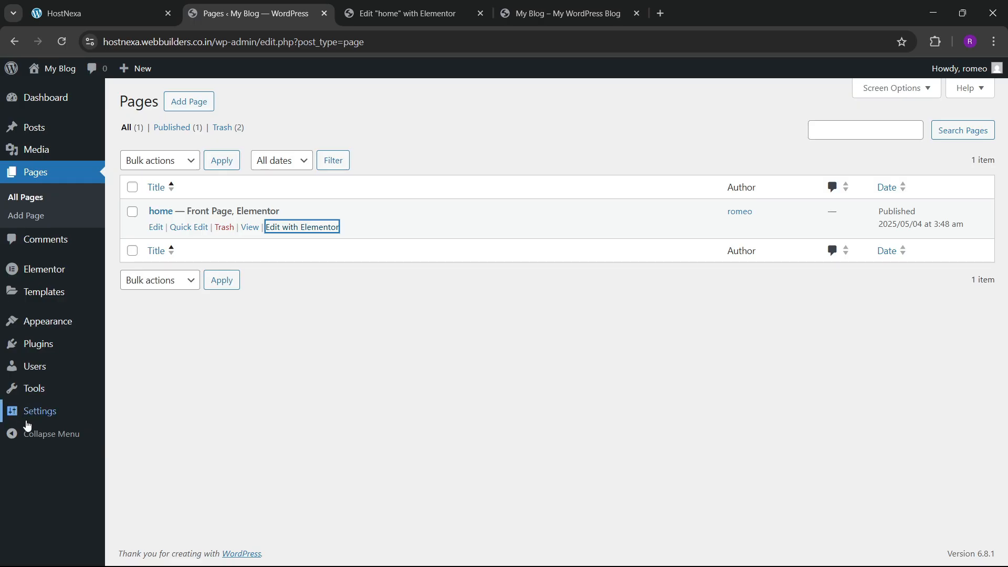
mouse_move(38, 413)
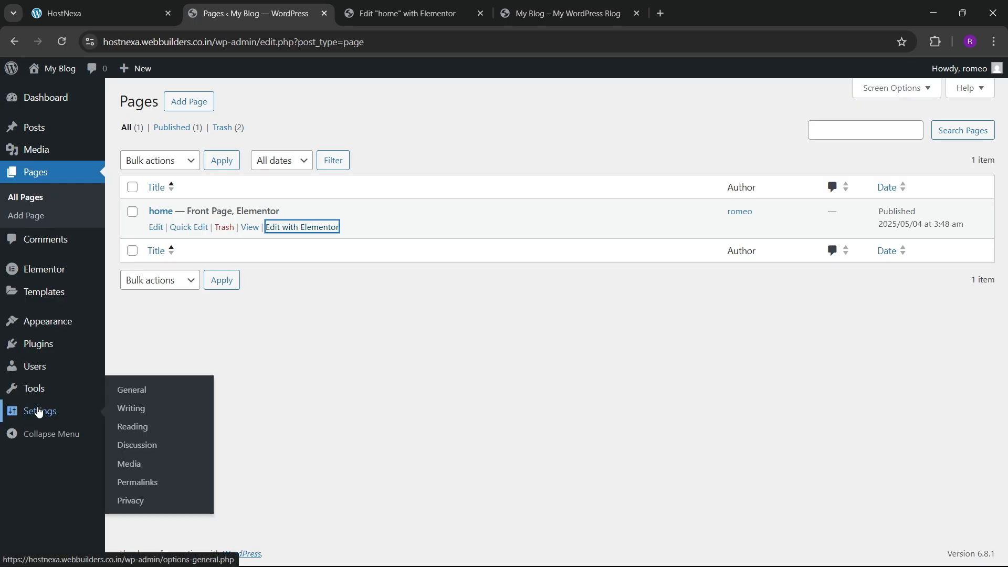
click(141, 392)
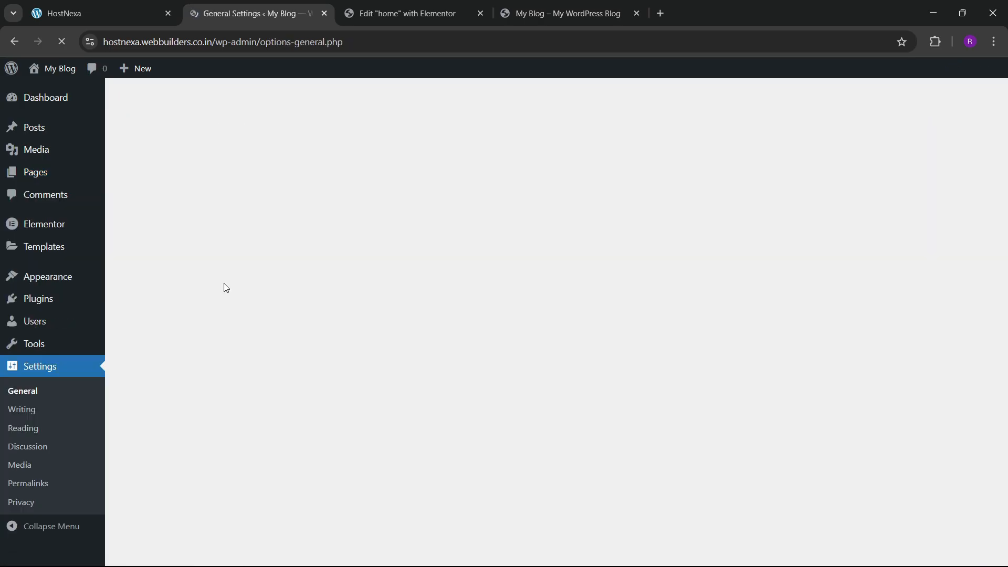
click(290, 140)
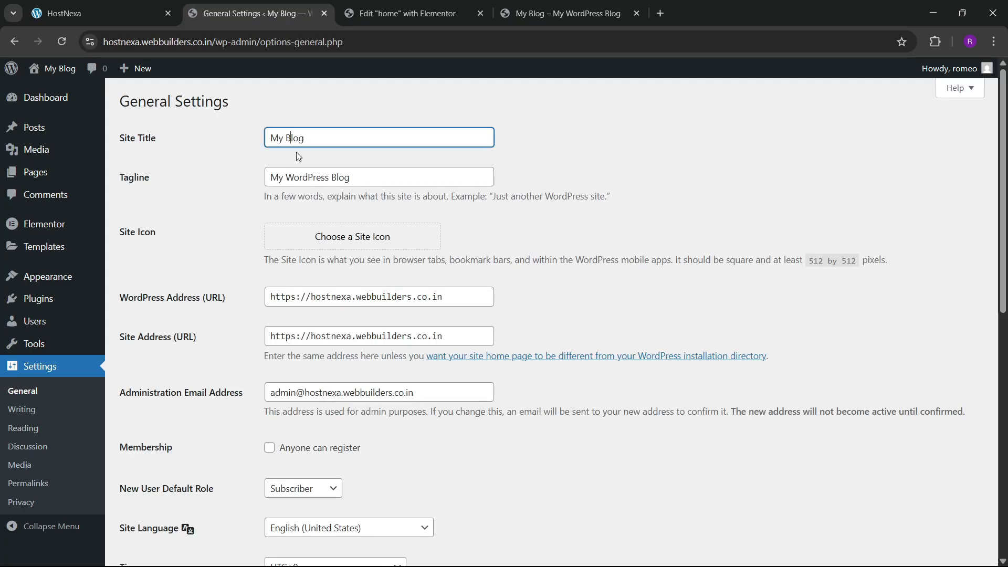
key(BackSpace)
text(HJo)
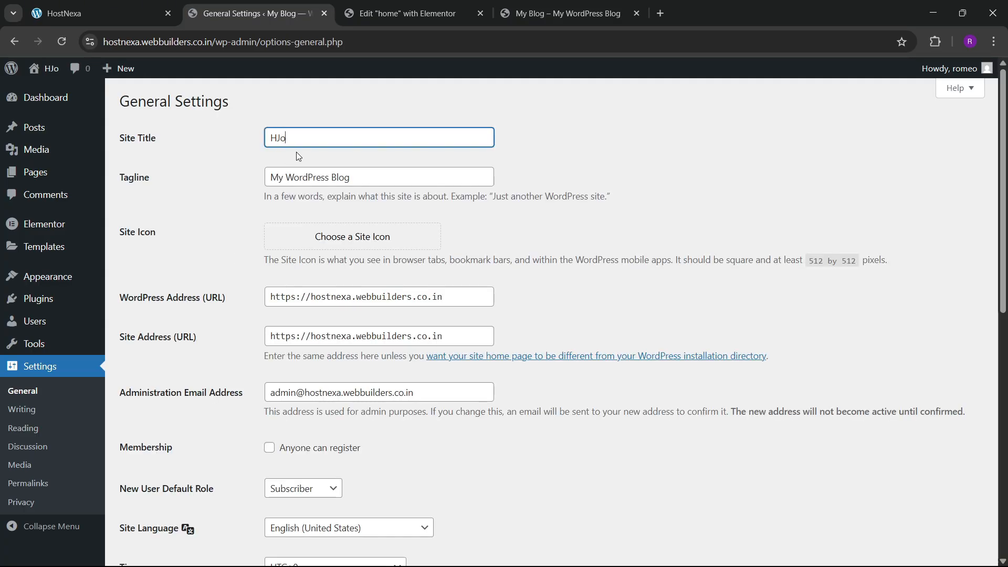
key(BackSpace)
key(BackSpace)
text(ost Nwe)
key(BackSpace)
key(BackSpace)
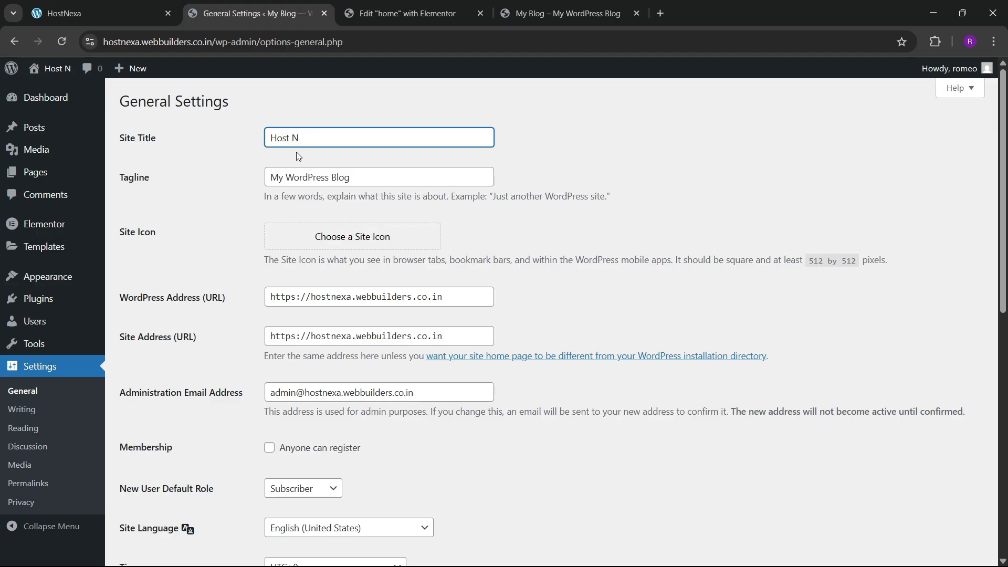
text(exa)
- Set the site tagline to "Best Hosting Company" and save the general settings
key(Tab)
key(BackSpace)
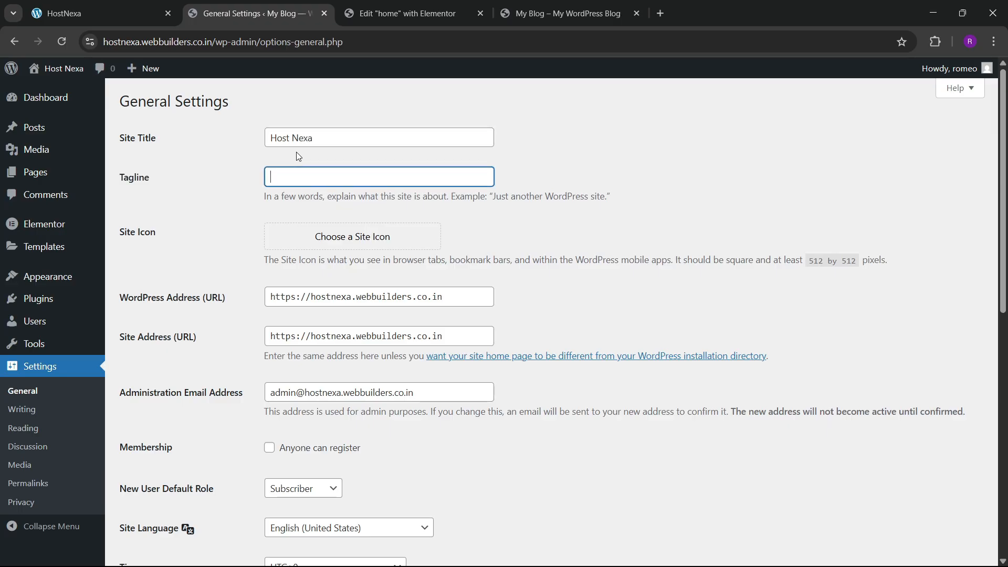
text(Best Hosting Company)
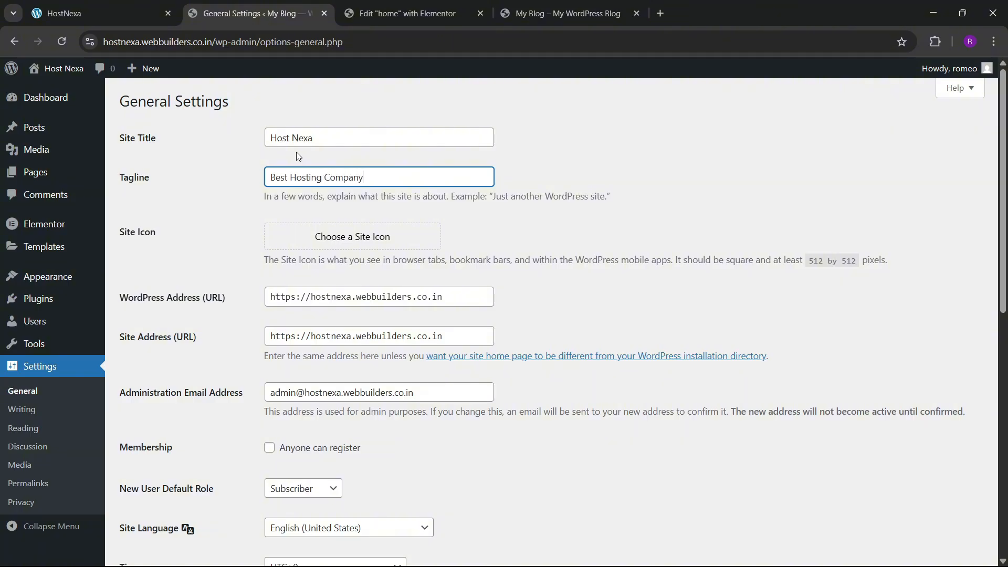
scroll(272, 346, down, 8)
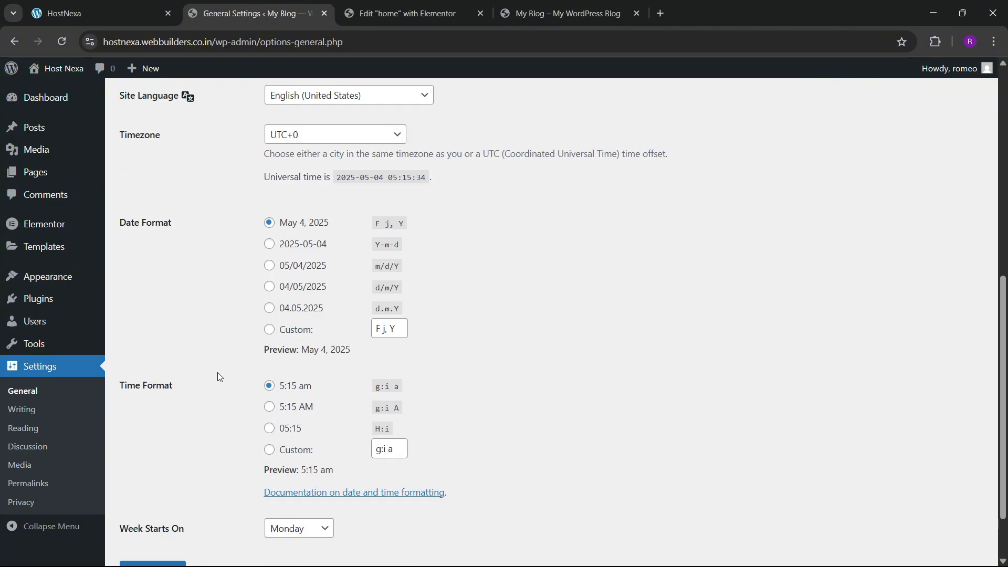
scroll(168, 488, down, 1)
click(177, 494)
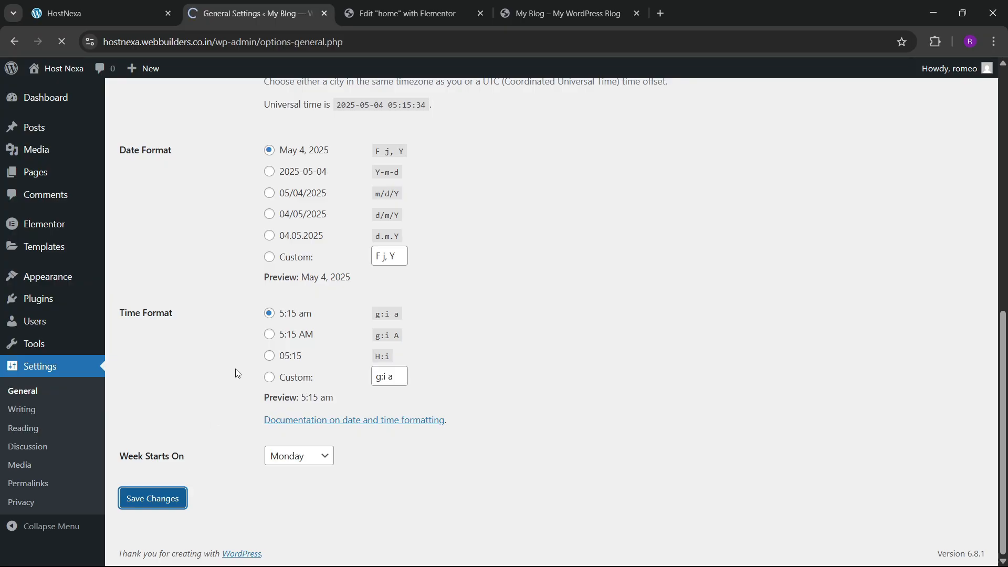
- Reload the live home page and review its title and sections from the hero down to the pricing plans
click(560, 13)
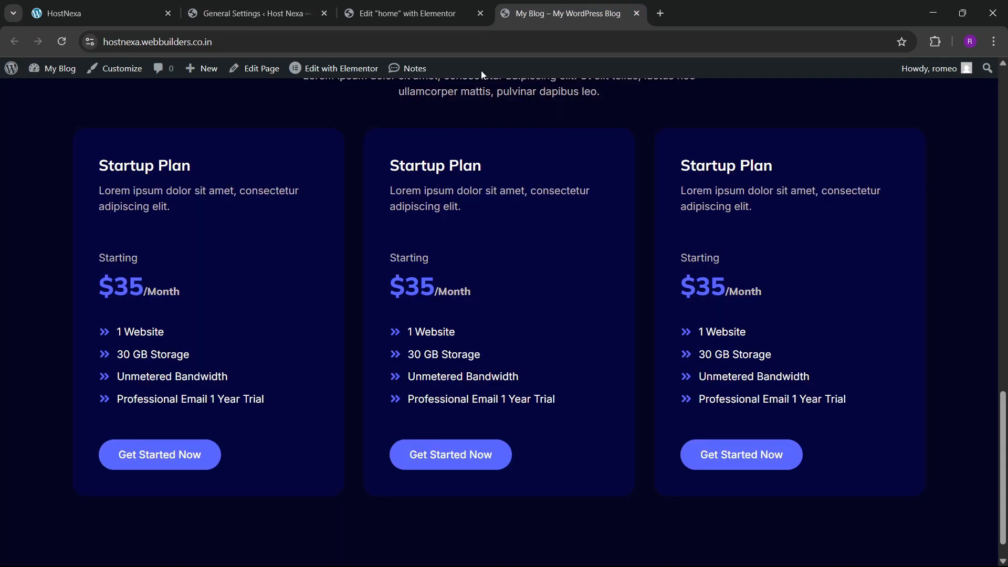
click(62, 42)
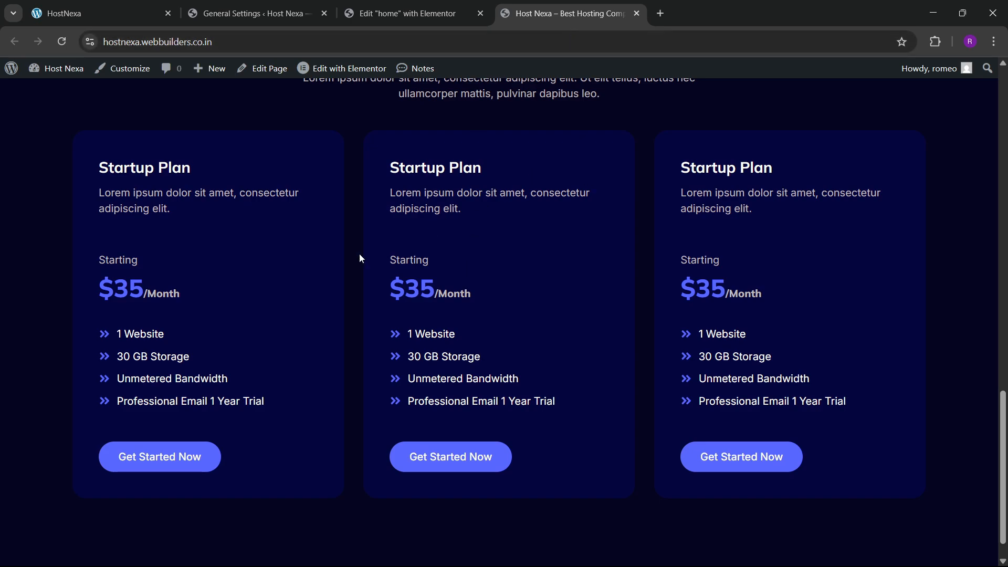
scroll(359, 253, up, 15)
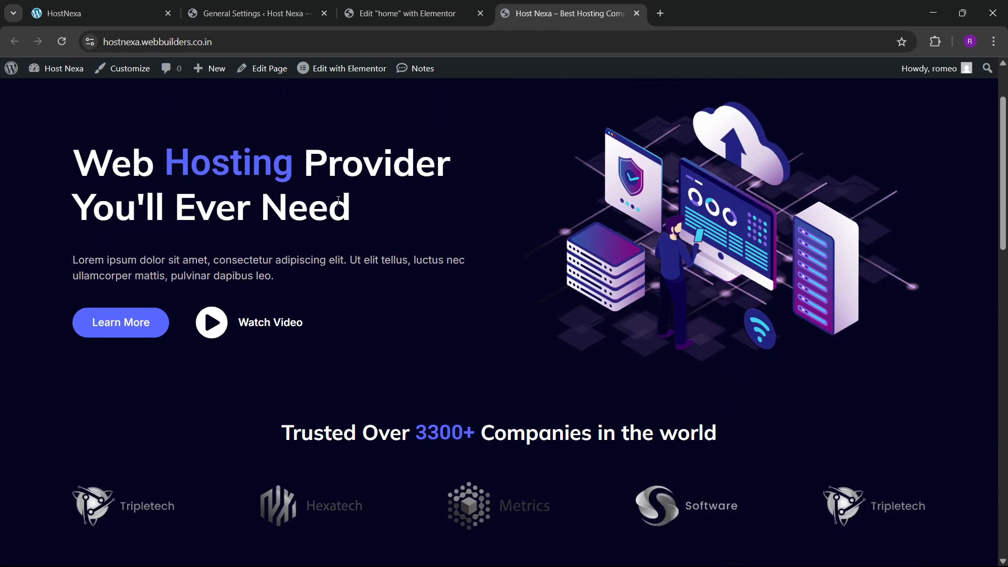
scroll(339, 200, down, 12)
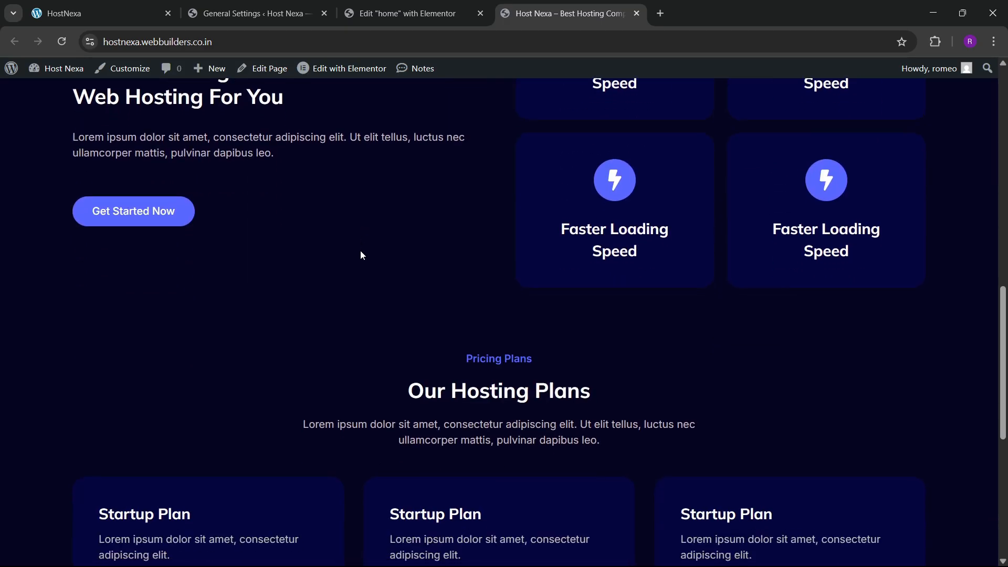
scroll(360, 256, down, 6)
- Examine the layout of the Our Best Services section on the reference site
click(100, 13)
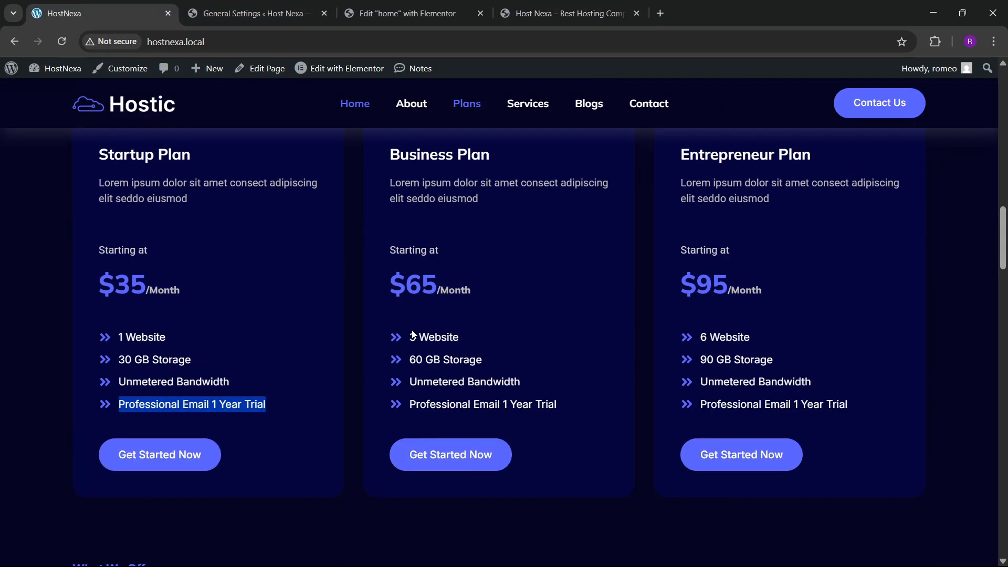
scroll(420, 342, down, 7)
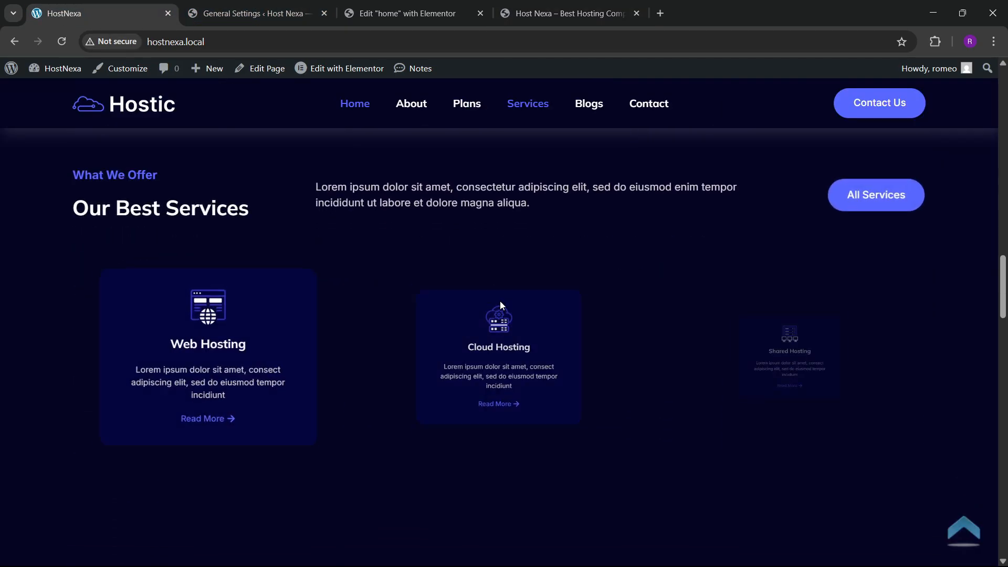
scroll(425, 338, down, 2)
scroll(427, 336, up, 3)
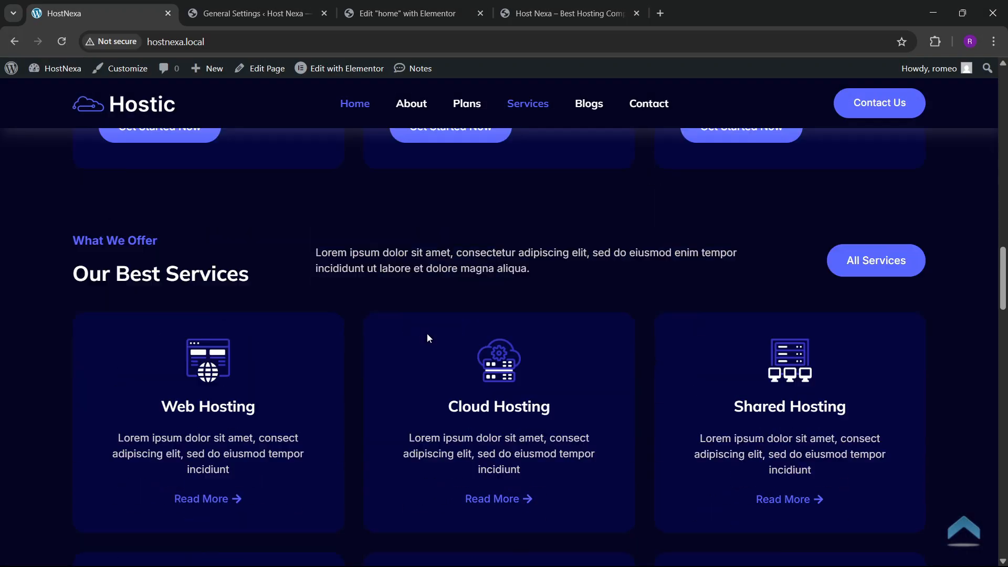
- Add a column-direction flexbox container below the pricing section of the home page in Elementor and name it "services"
click(432, 6)
scroll(496, 367, down, 1)
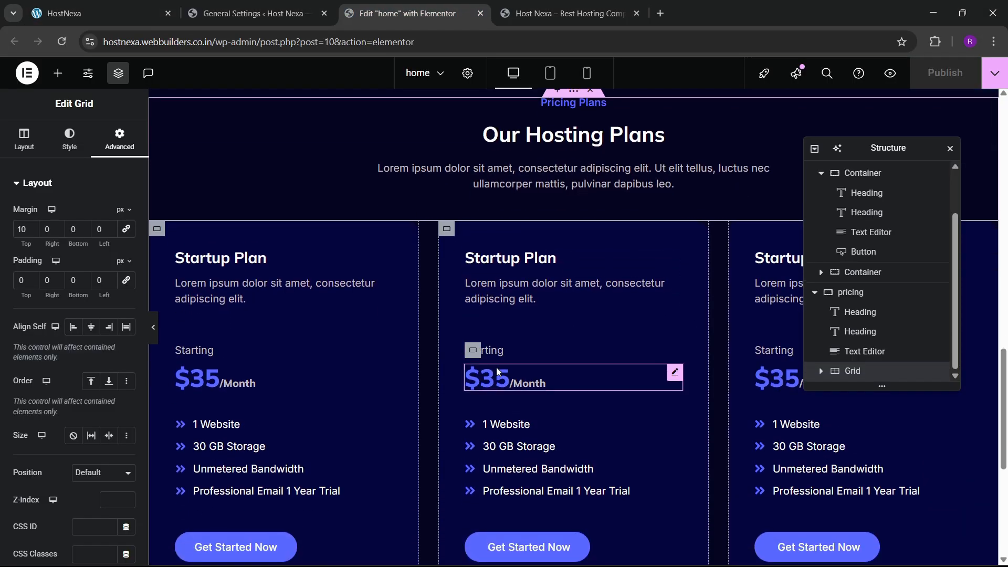
scroll(497, 367, down, 5)
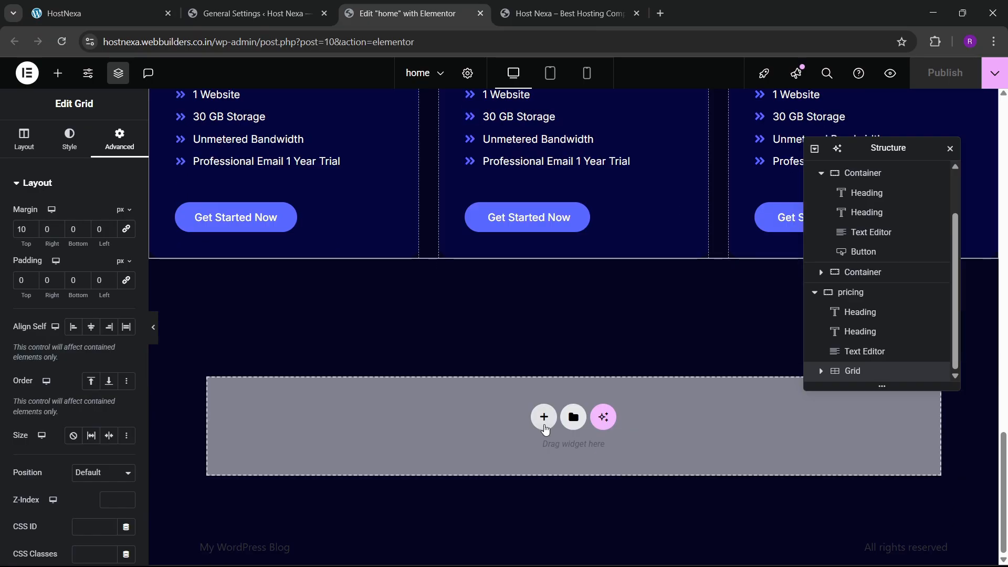
click(544, 417)
click(534, 461)
click(397, 444)
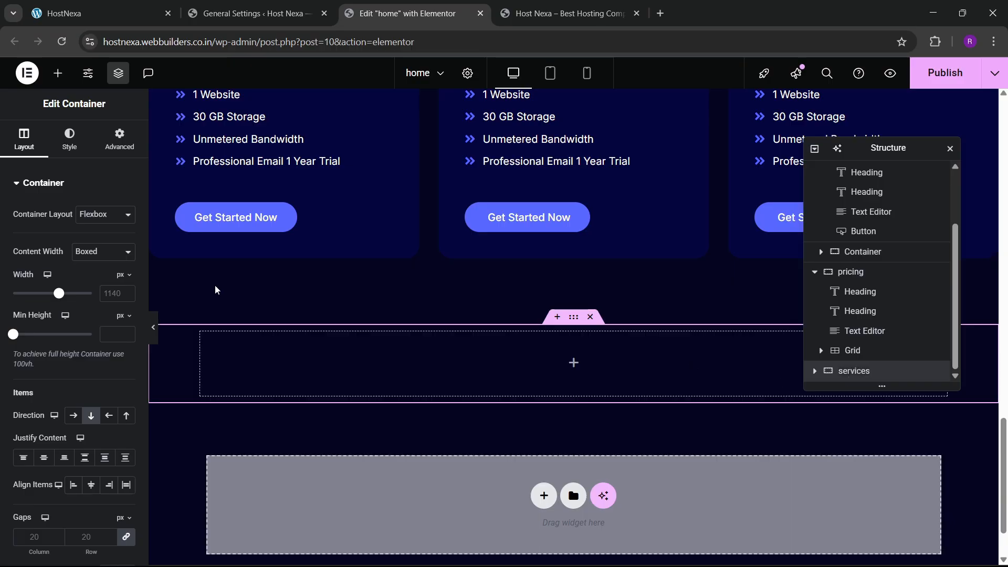
- Set the services container's boxed width to 1300 px and its bottom padding to 100 px, with the other sides at 0
click(114, 294)
text(13)
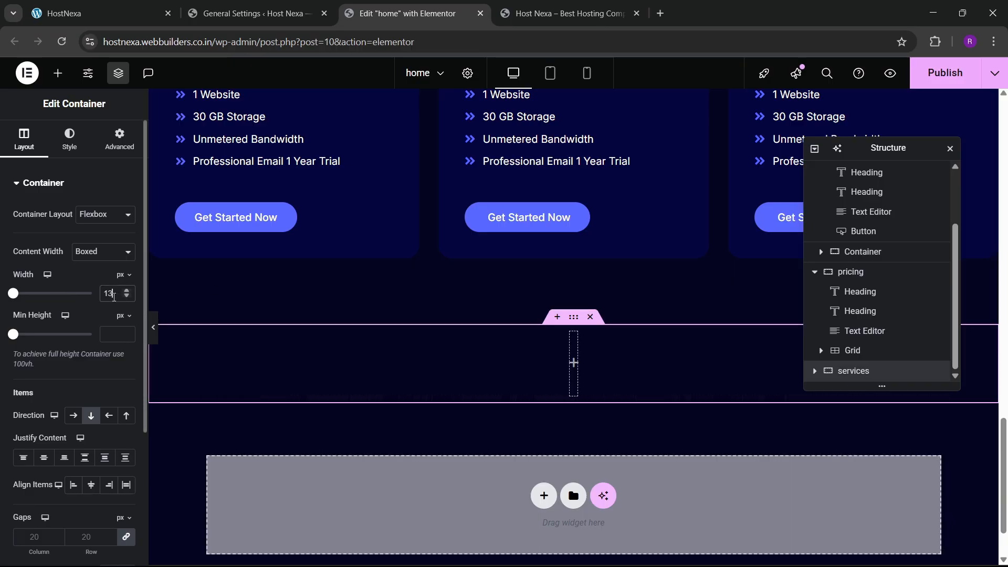
text(00)
click(105, 147)
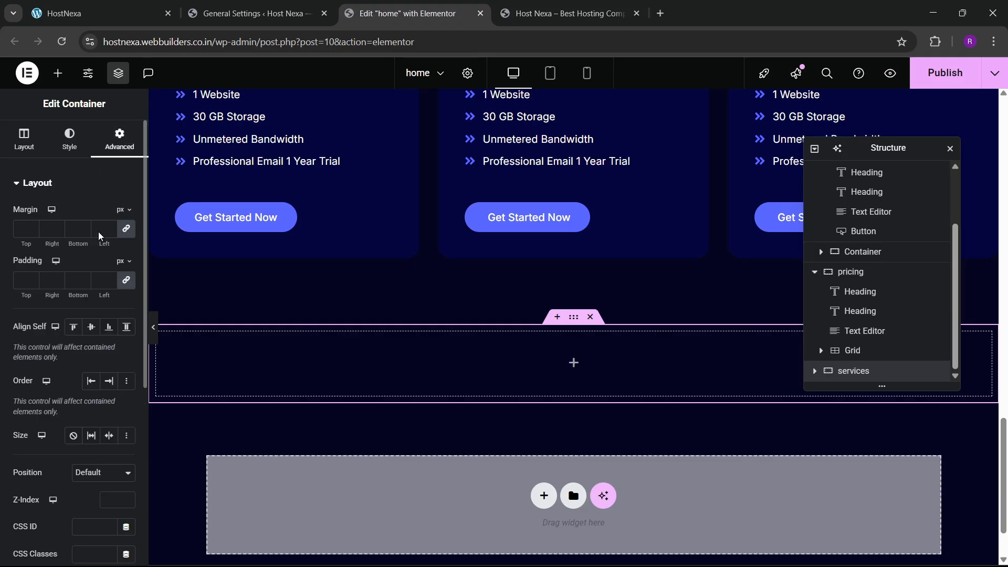
click(125, 280)
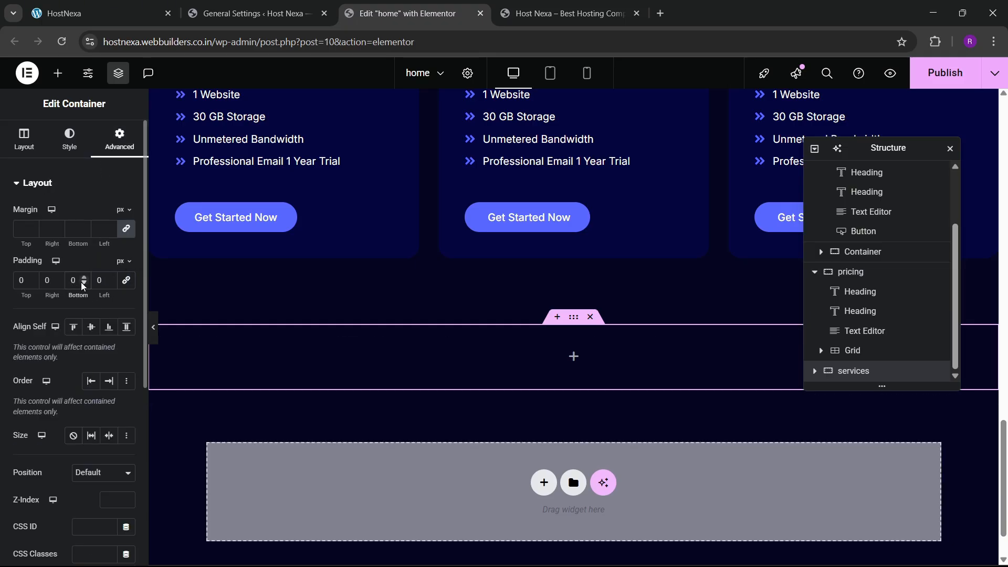
text(100)
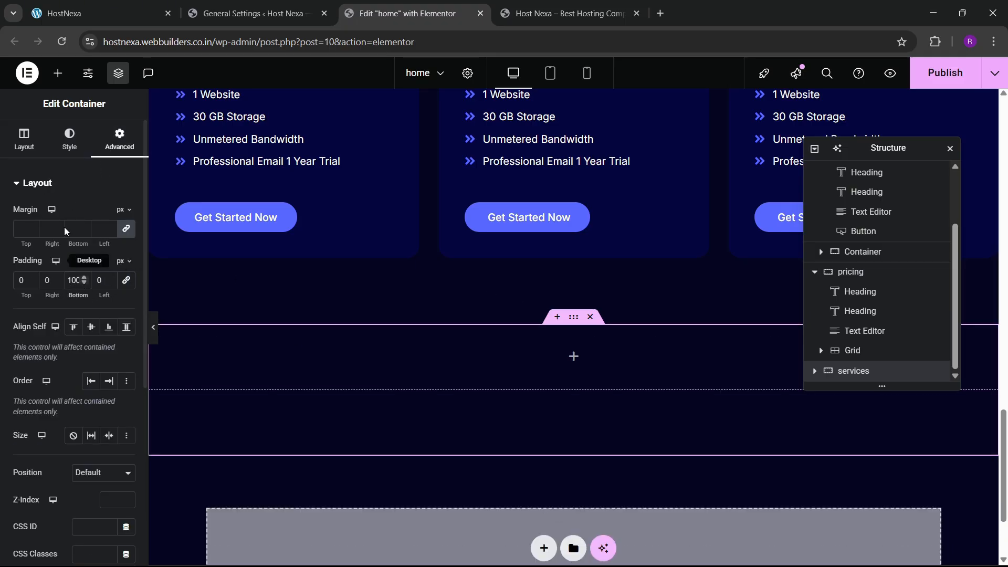
- Nest a container inside the services container, name it "1" and set its padding to 0 on all sides
click(58, 73)
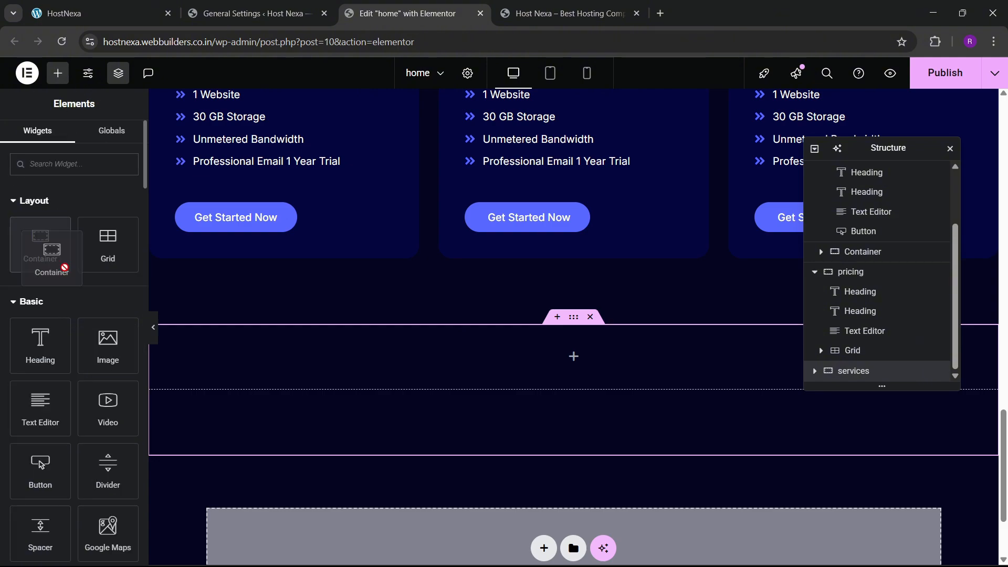
drag(62, 263, 245, 386)
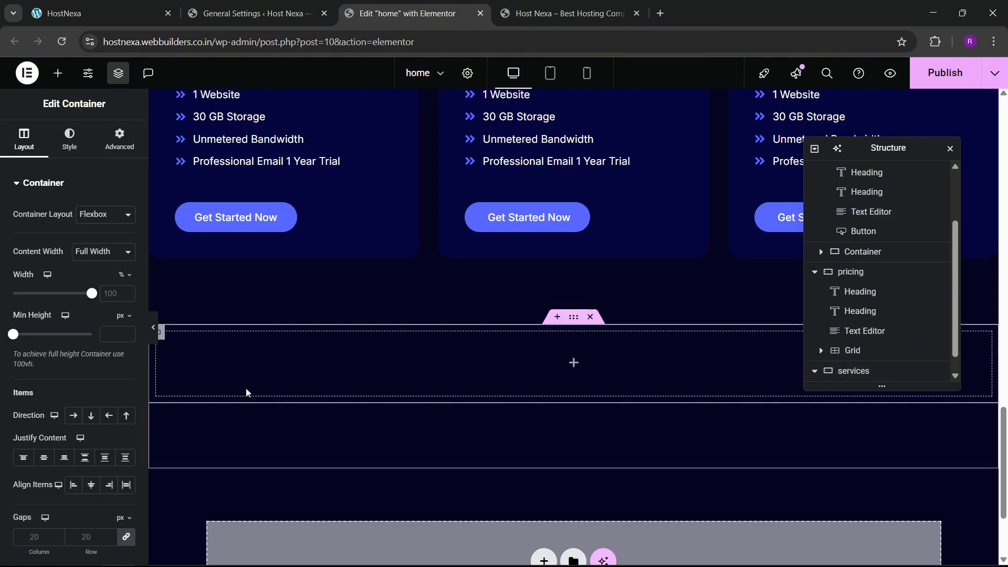
scroll(845, 381, down, 1)
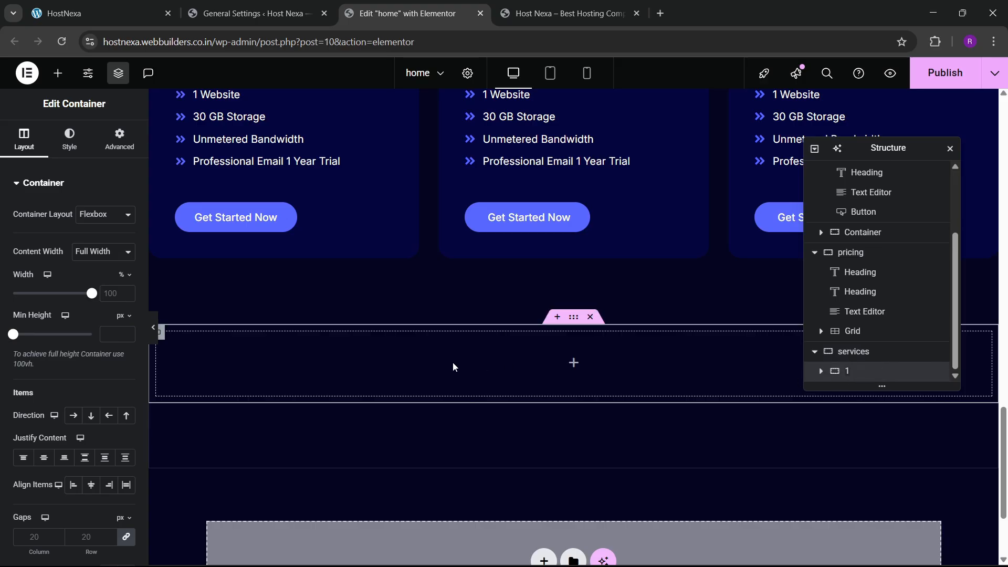
click(120, 139)
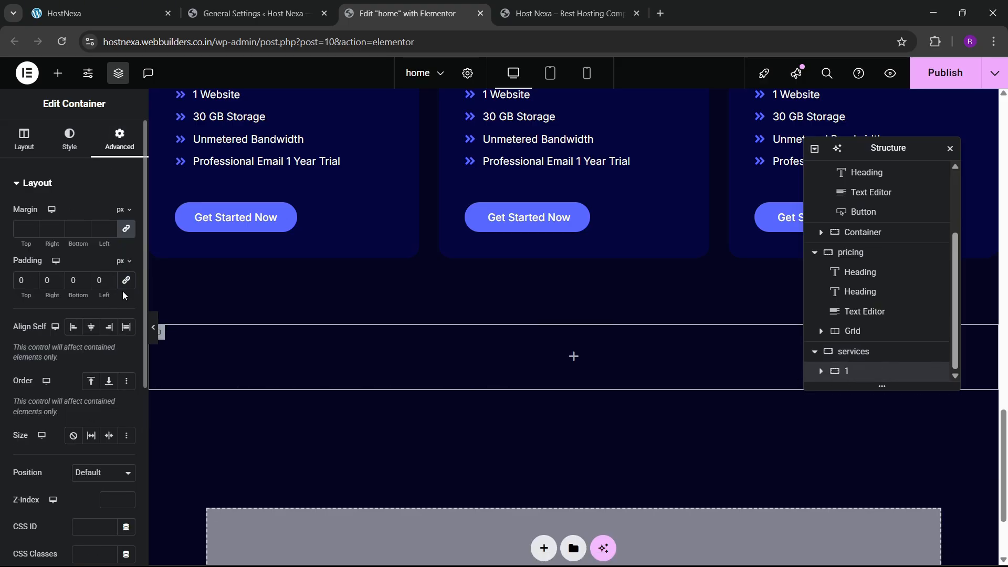
- Nest a container inside container 1, set its padding to 0 on all sides and name it "inner"
click(57, 73)
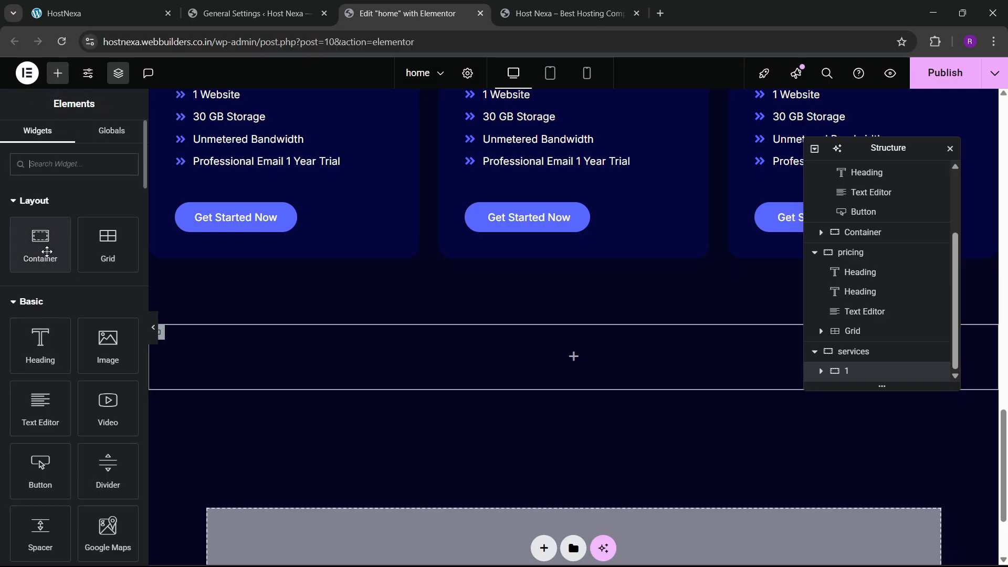
drag(47, 252, 525, 360)
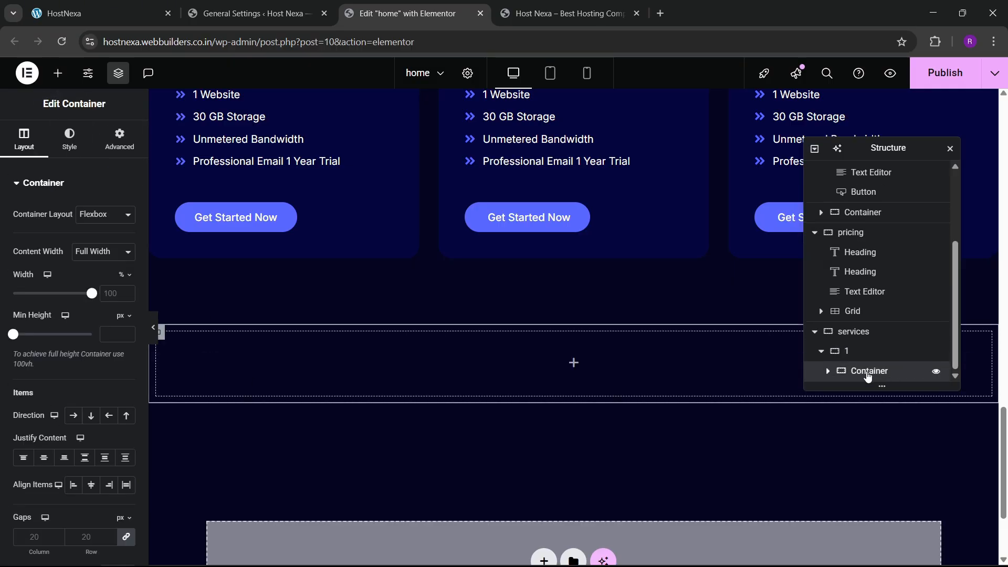
right_click(867, 373)
click(836, 374)
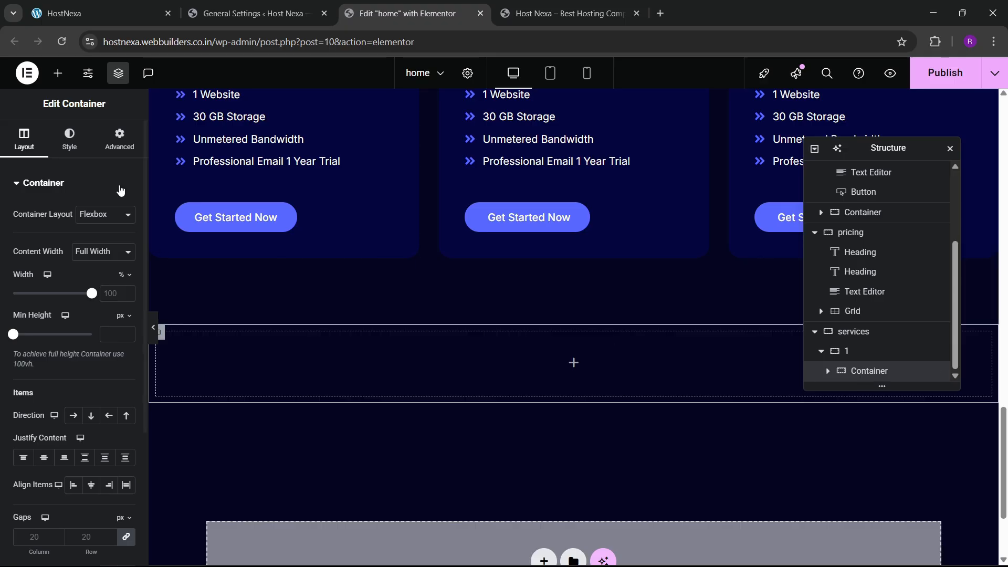
click(120, 139)
double_click(859, 373)
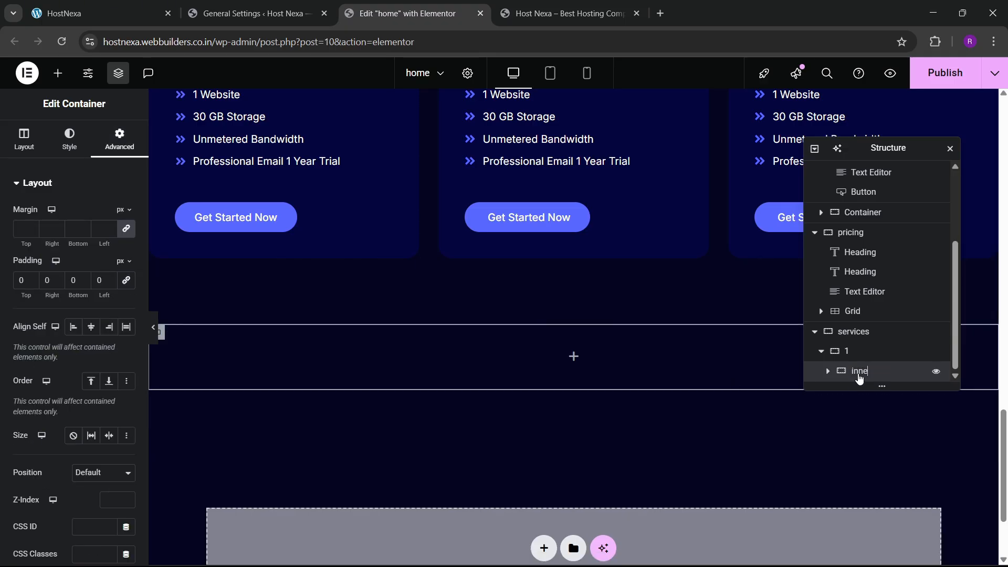
text(inner)
- Duplicate the inner container twice so container 1 holds three of them, and select container 1
right_click(859, 376)
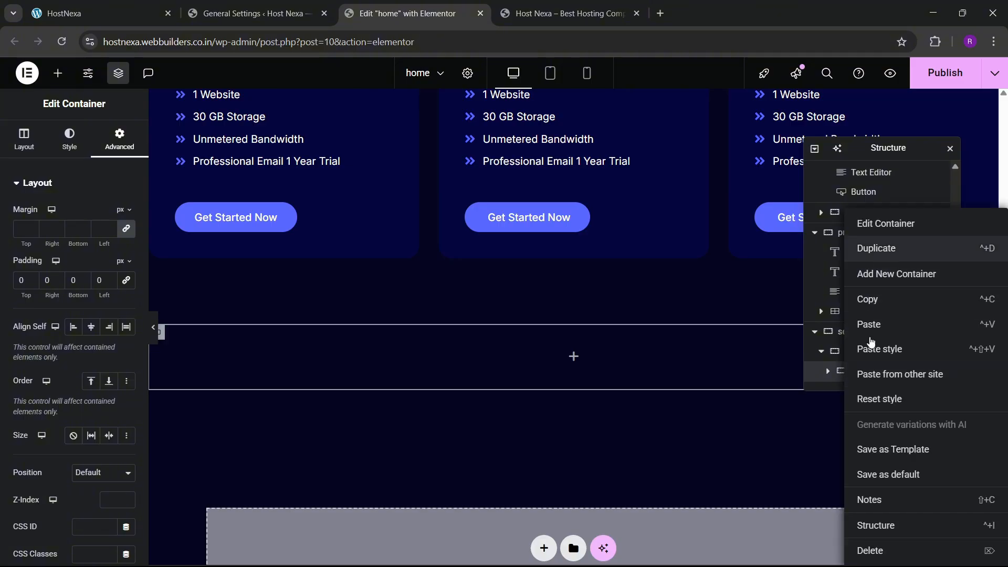
click(876, 249)
right_click(875, 372)
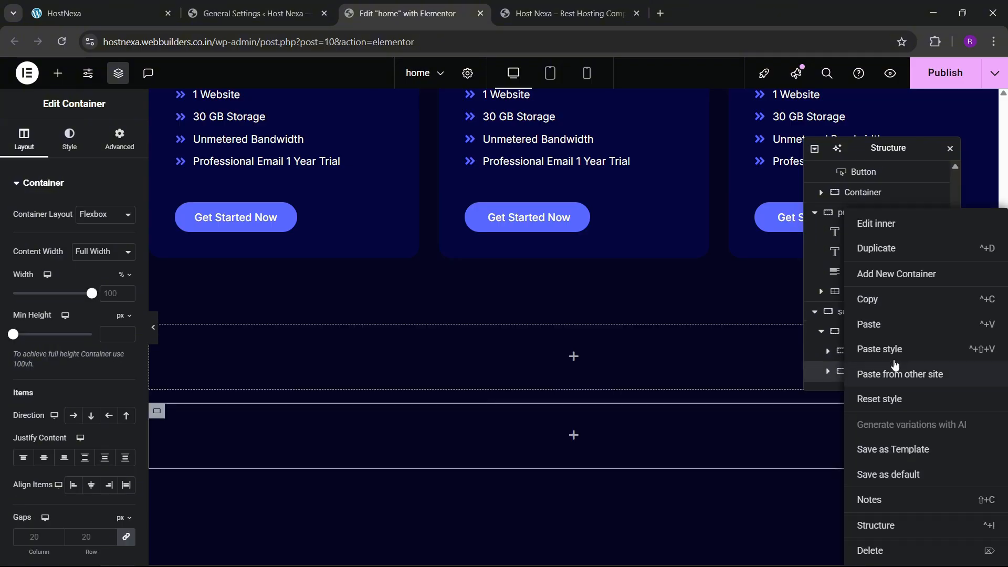
click(899, 248)
scroll(869, 378, down, 1)
click(861, 313)
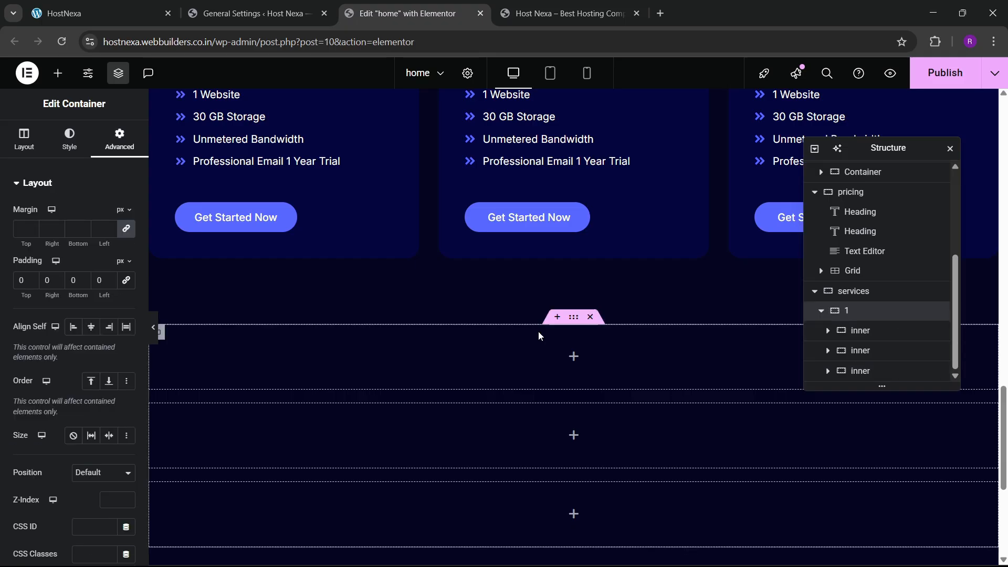
- Set container 1's direction to row so its three inner containers sit side by side
click(24, 137)
click(72, 416)
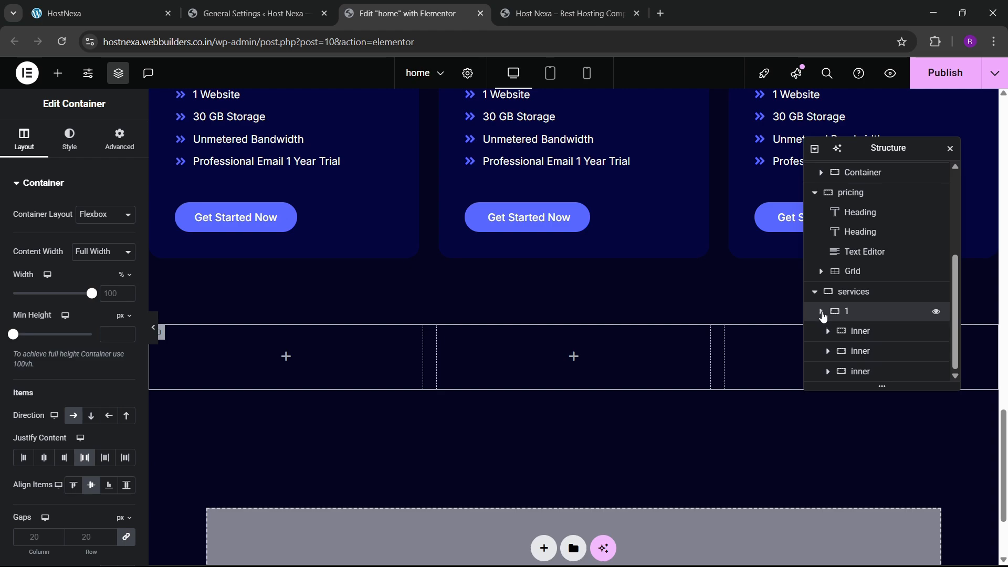
click(822, 312)
- Add a new container after container 1 in the services section and set its padding to 0 on all sides
right_click(853, 369)
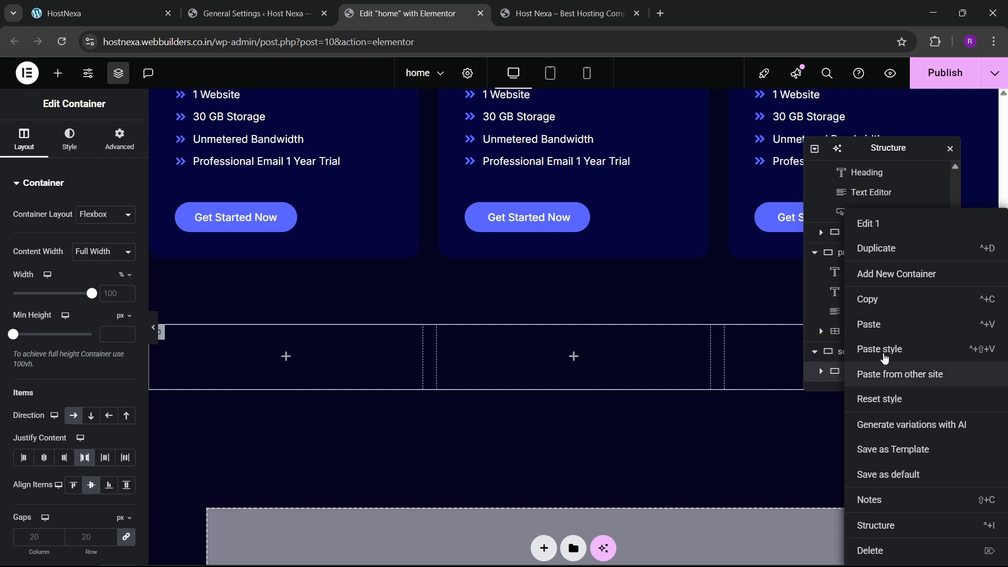
click(887, 270)
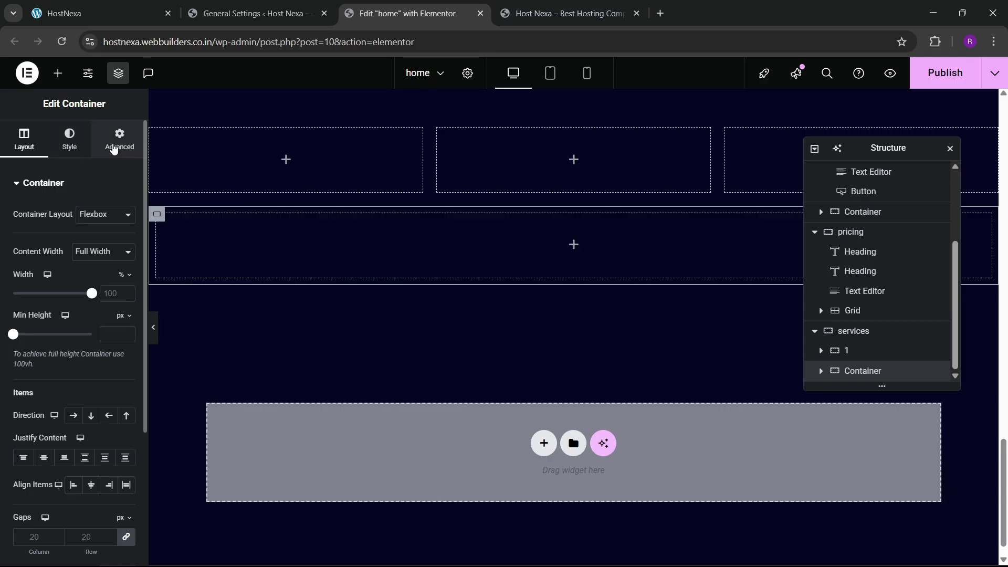
click(114, 148)
click(125, 287)
scroll(419, 263, down, 1)
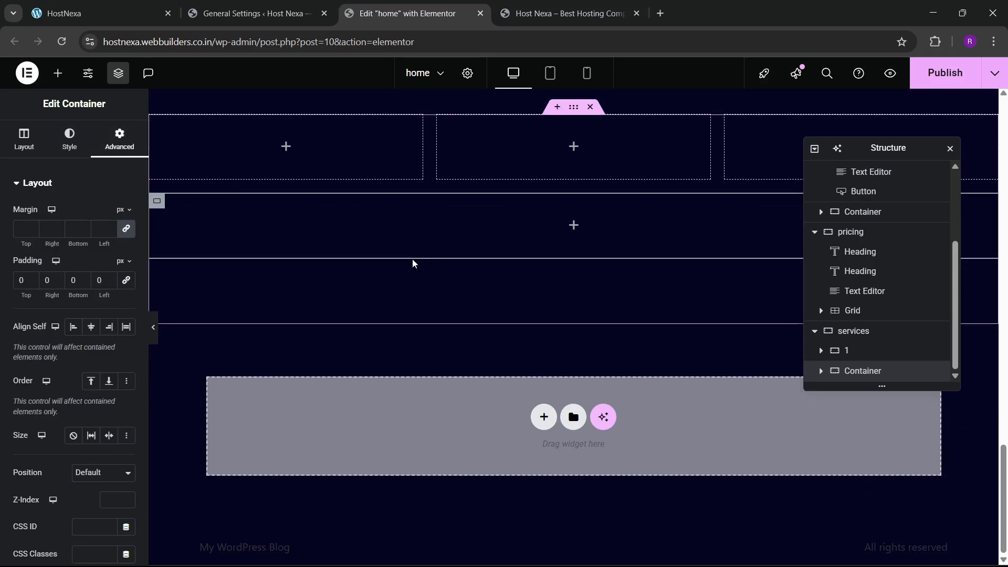
- Check the reference site's services header, and copy the "Pricing Plans" heading into the first inner container of container 1
scroll(388, 251, up, 2)
scroll(376, 310, up, 8)
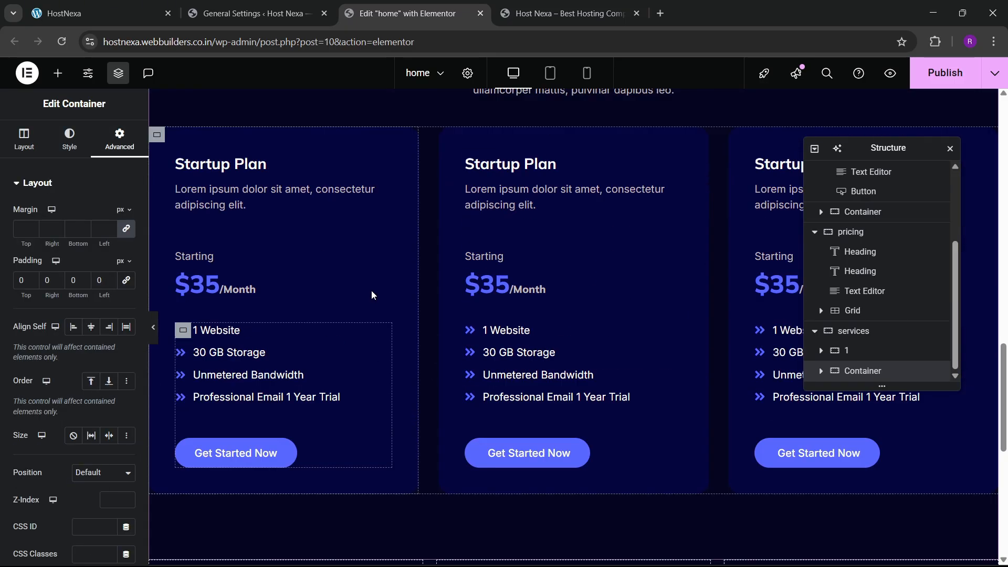
click(252, 11)
click(145, 6)
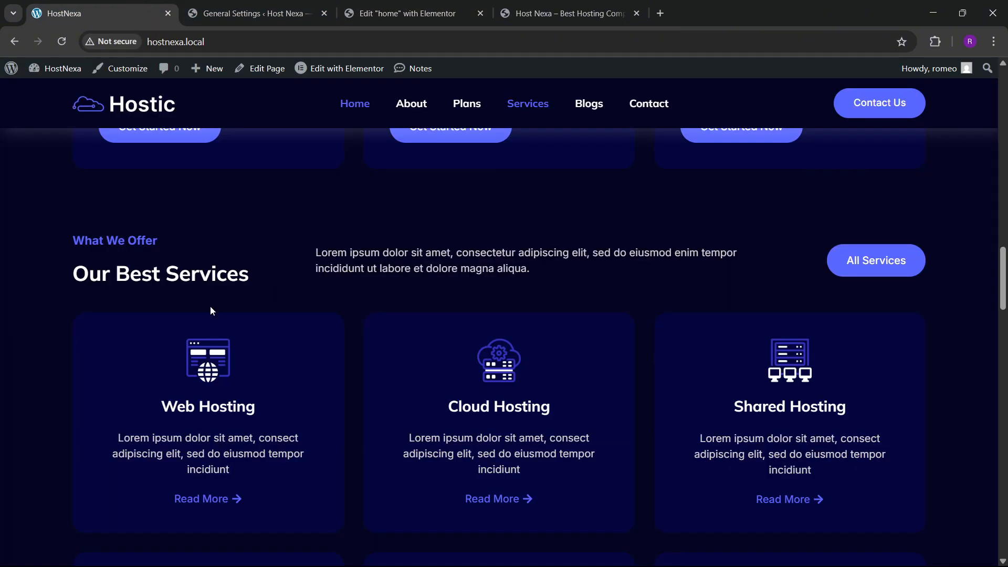
click(407, 13)
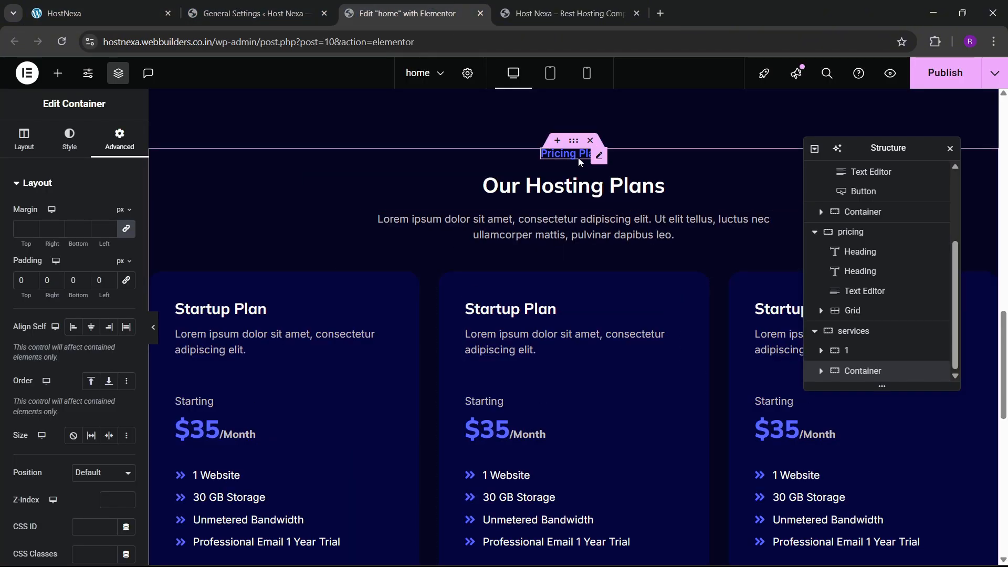
right_click(578, 157)
click(598, 228)
scroll(310, 270, down, 5)
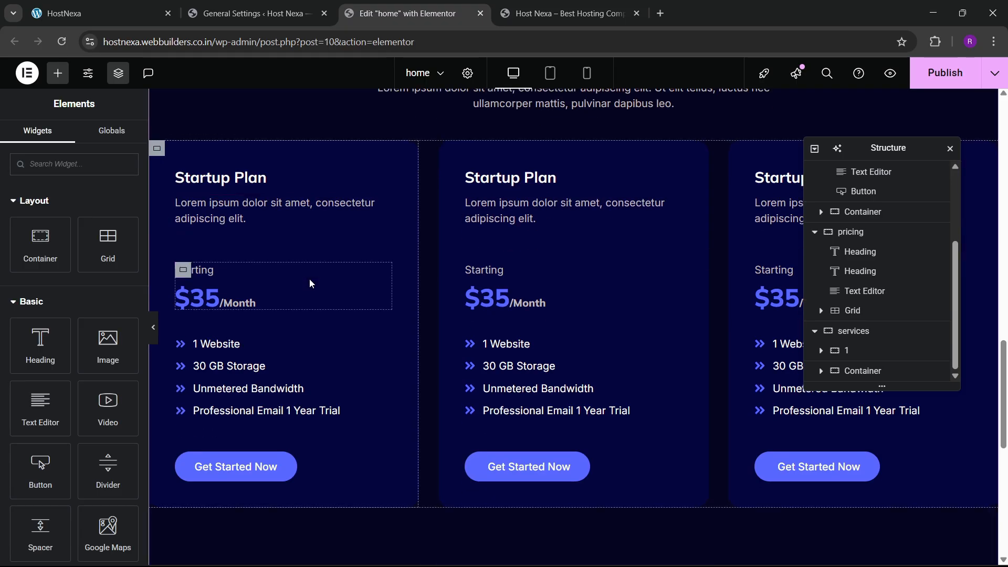
right_click(229, 467)
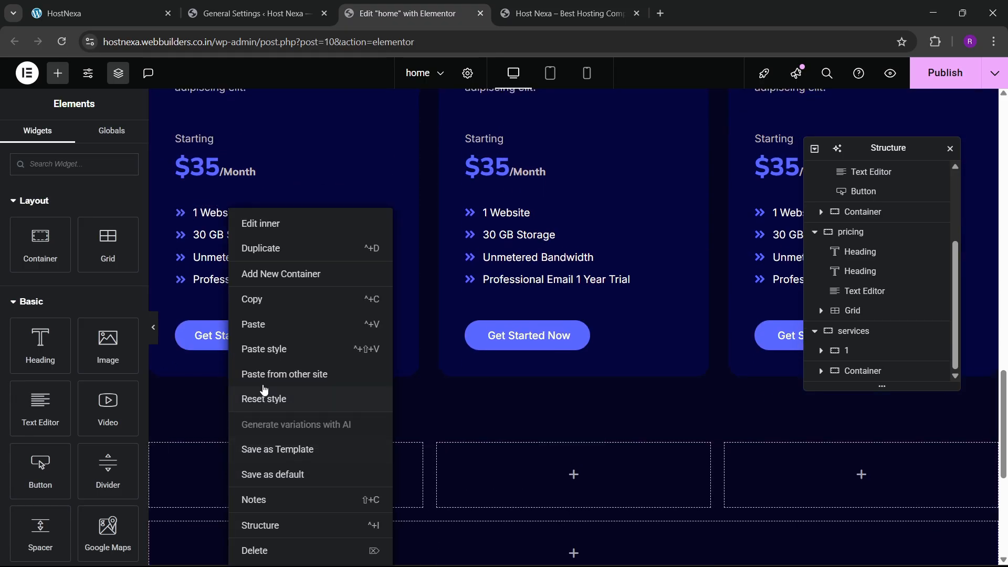
click(257, 324)
- Copy the "Our Hosting Plans" heading and paste it below the "Pricing Plans" heading in the first inner container
scroll(512, 314, up, 6)
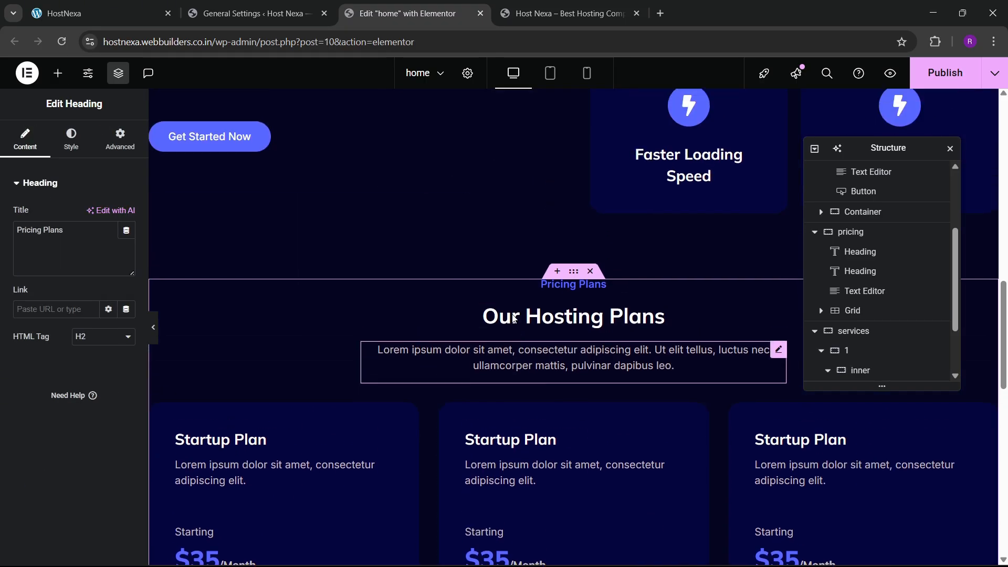
right_click(522, 322)
click(536, 322)
scroll(381, 363, down, 6)
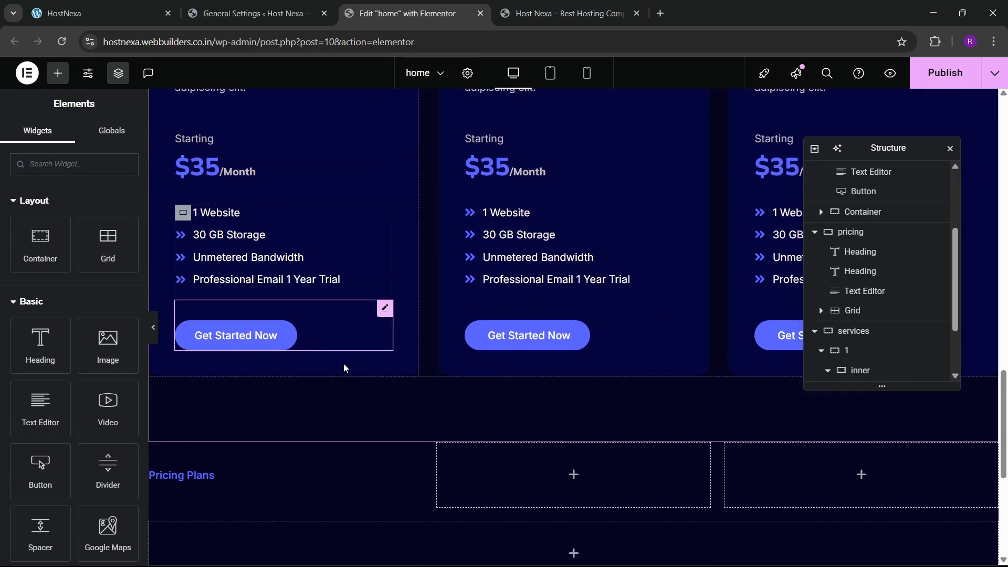
scroll(343, 363, down, 6)
right_click(212, 149)
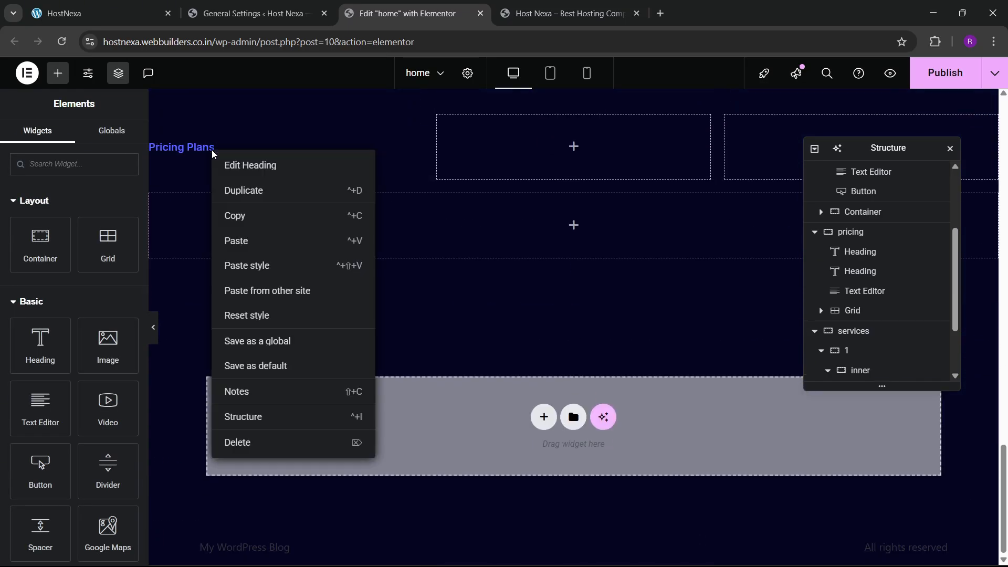
click(237, 243)
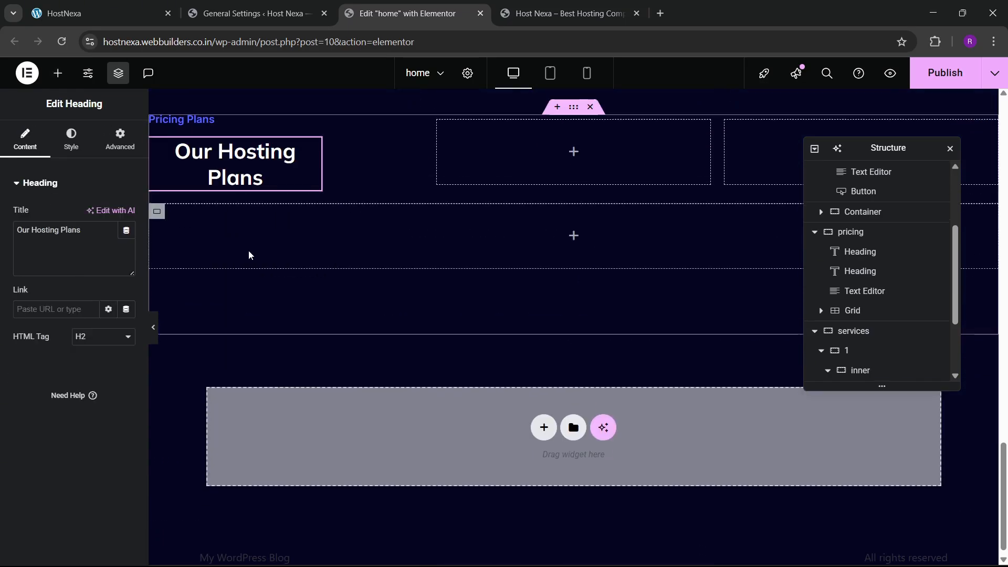
- Set the pasted "Our Hosting Plans" heading to full width (100%) and align its text left
click(120, 139)
click(100, 318)
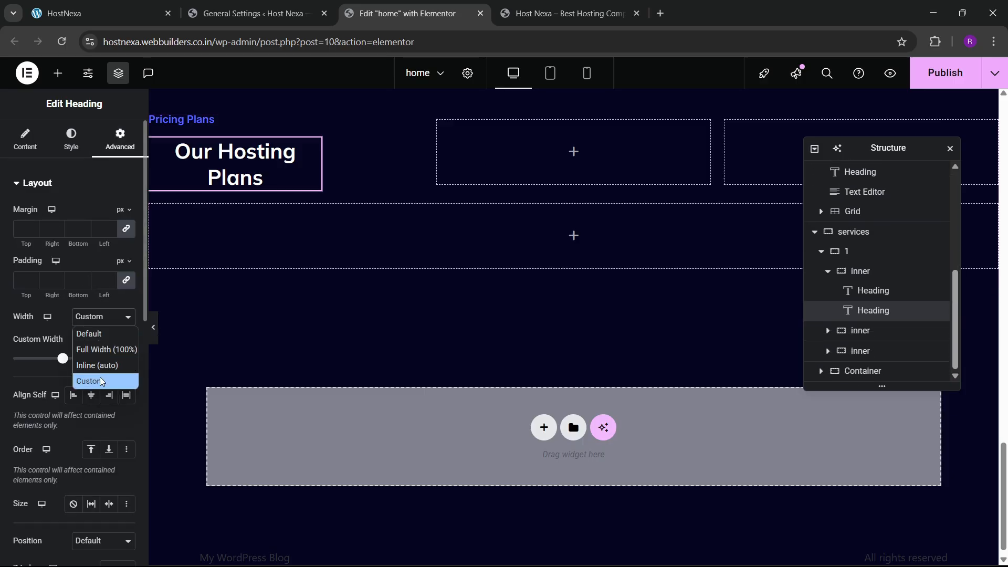
click(101, 353)
click(71, 139)
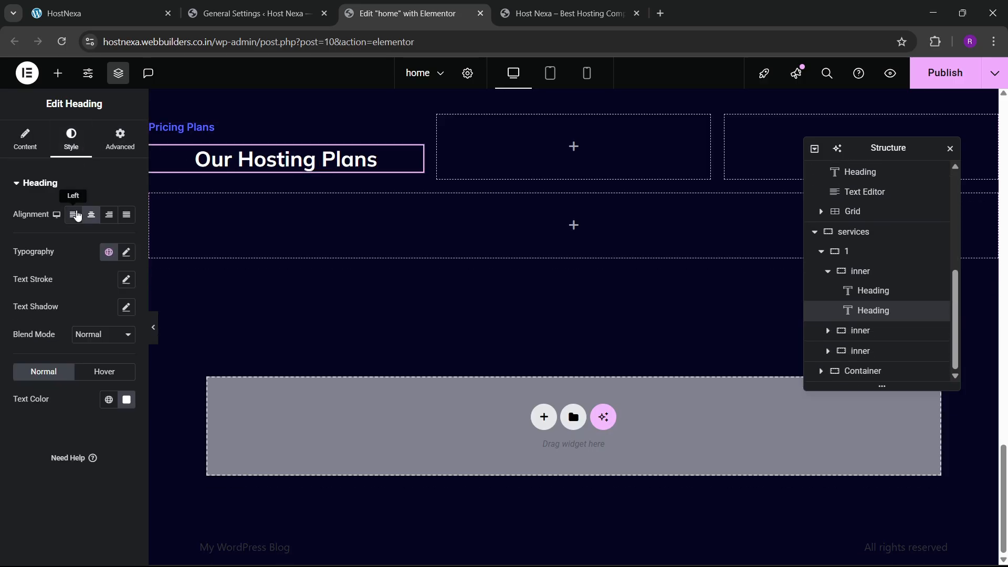
click(77, 216)
- Check the reference site again, and copy the description paragraph under the pricing section's "Our Hosting Plans" heading for the services header row
scroll(345, 261, up, 6)
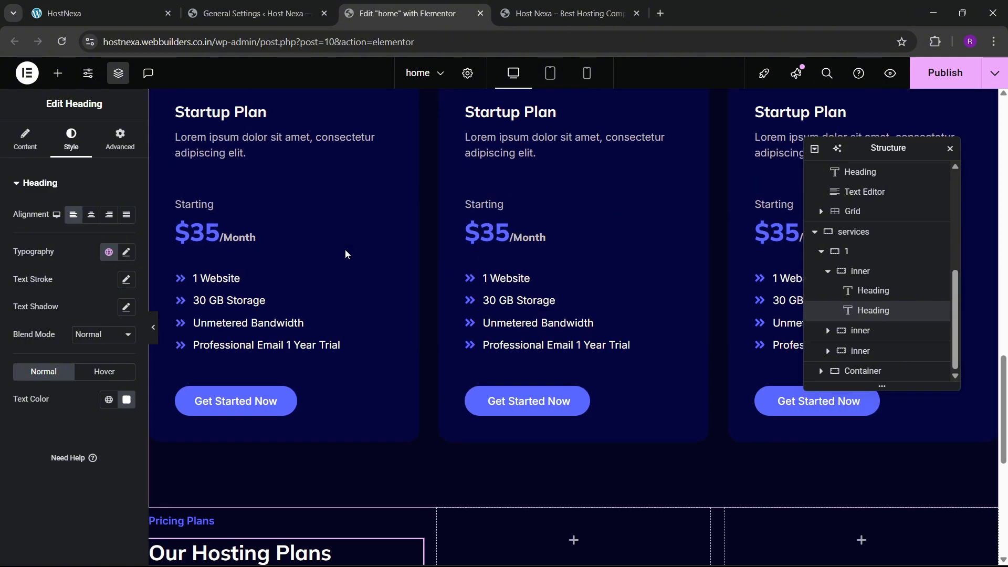
click(135, 5)
click(415, 11)
scroll(481, 287, up, 5)
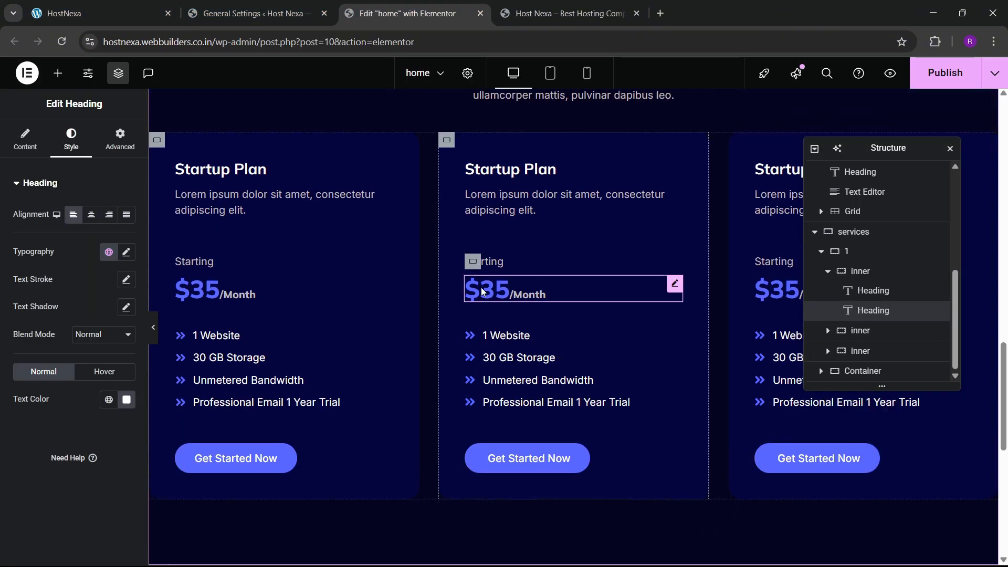
right_click(518, 301)
click(546, 330)
scroll(472, 358, down, 7)
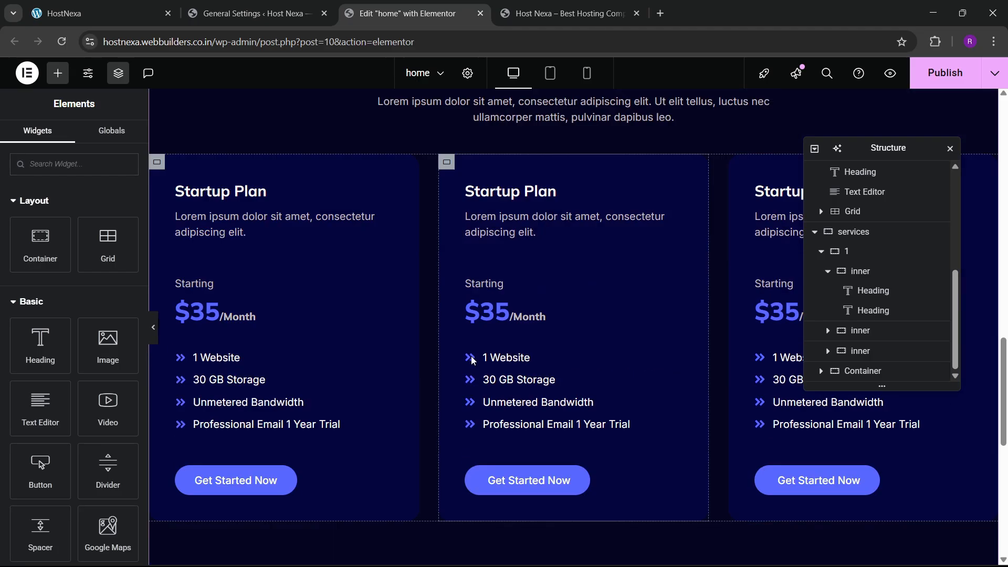
- Paste the copied description text into the middle column beside the Our Hosting Plans heading, full width and left-aligned
right_click(503, 329)
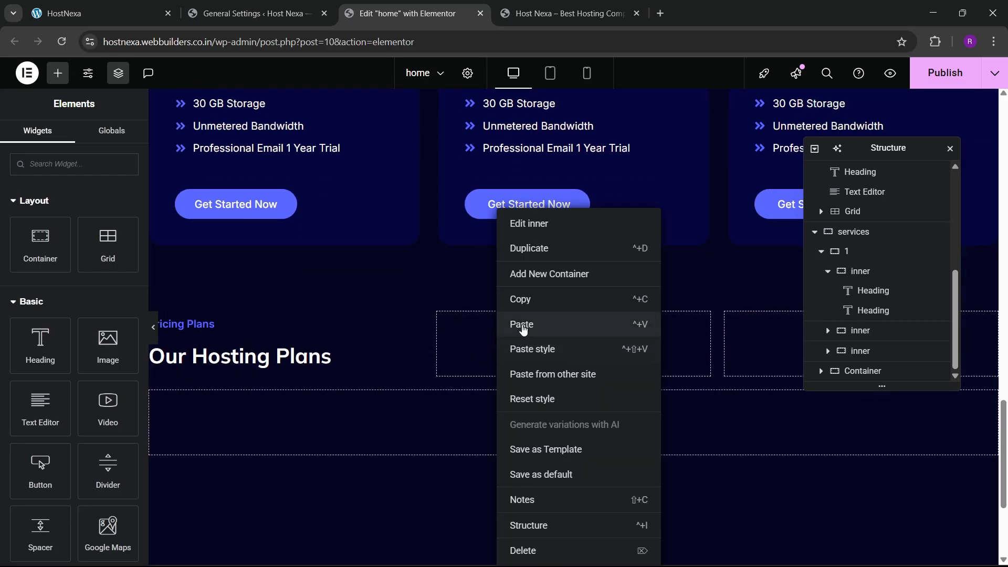
click(513, 324)
click(120, 139)
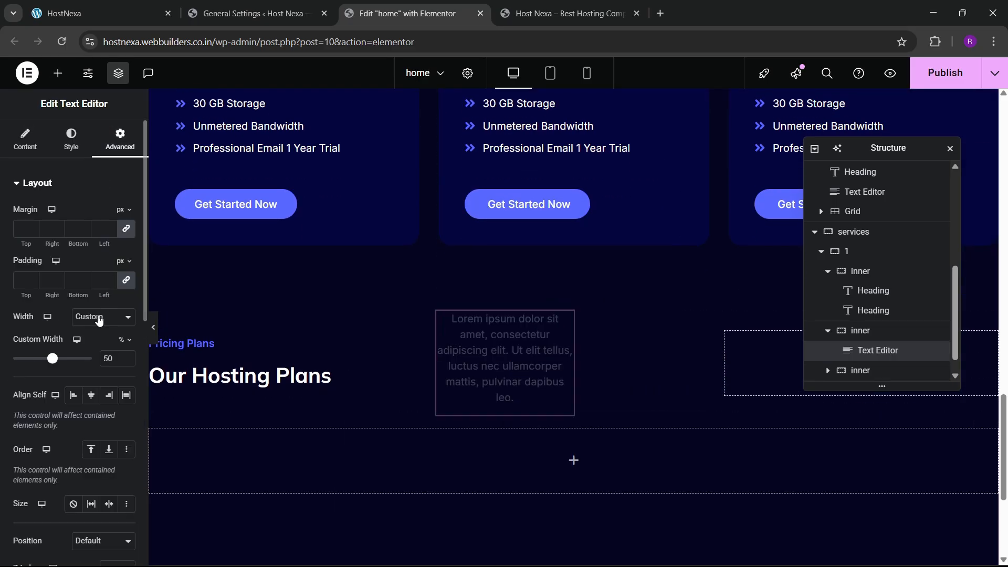
click(99, 317)
click(93, 346)
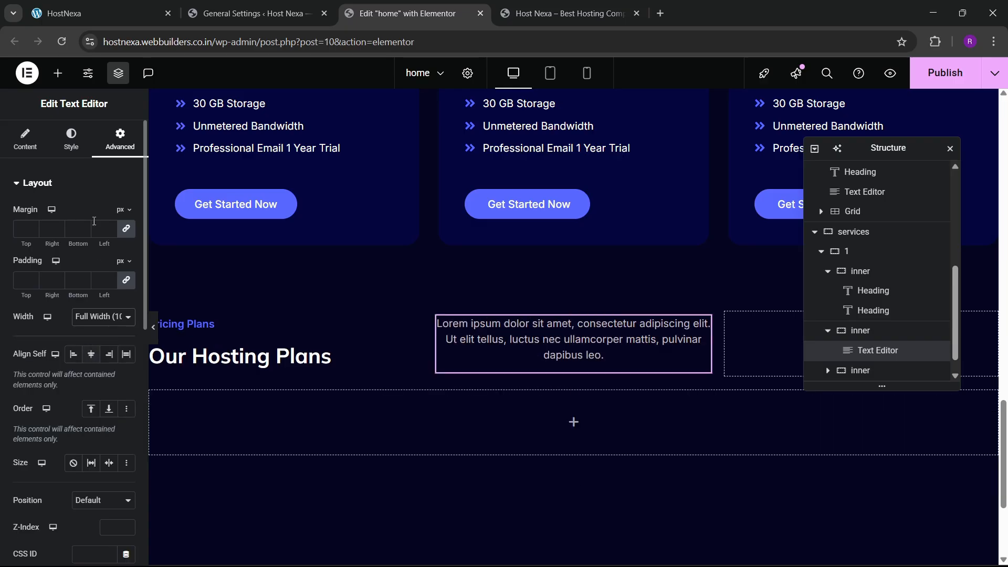
click(69, 141)
click(74, 214)
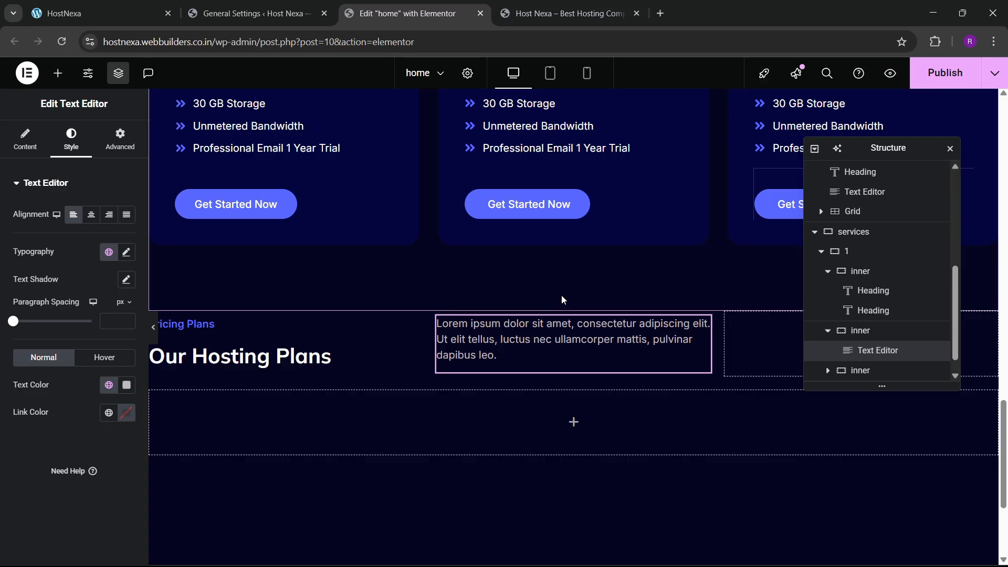
- Copy the Get Started Now button from the middle plan card into the empty third column of the new header row
scroll(559, 302, up, 3)
right_click(541, 342)
click(570, 326)
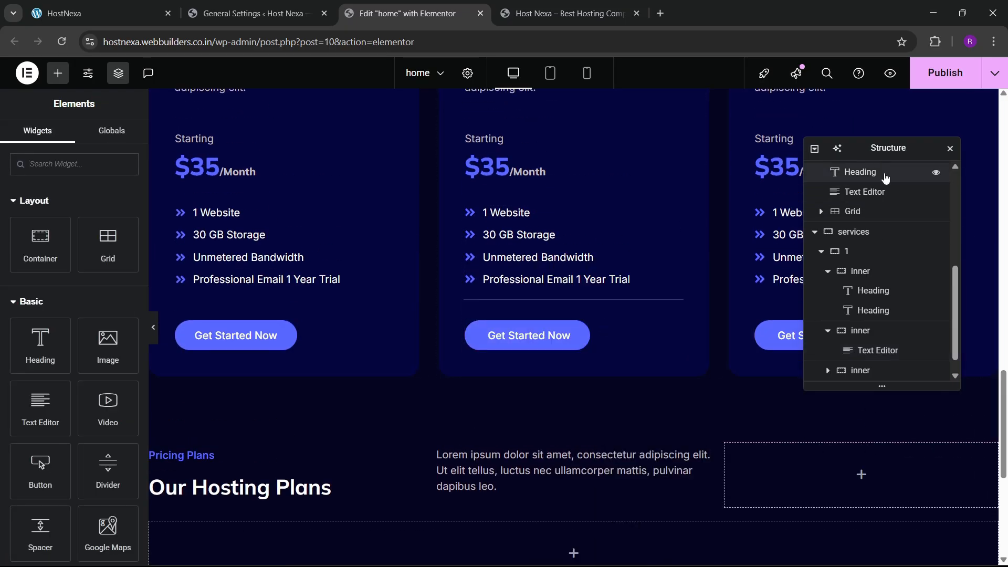
drag(886, 151, 525, 231)
scroll(797, 306, down, 3)
right_click(785, 281)
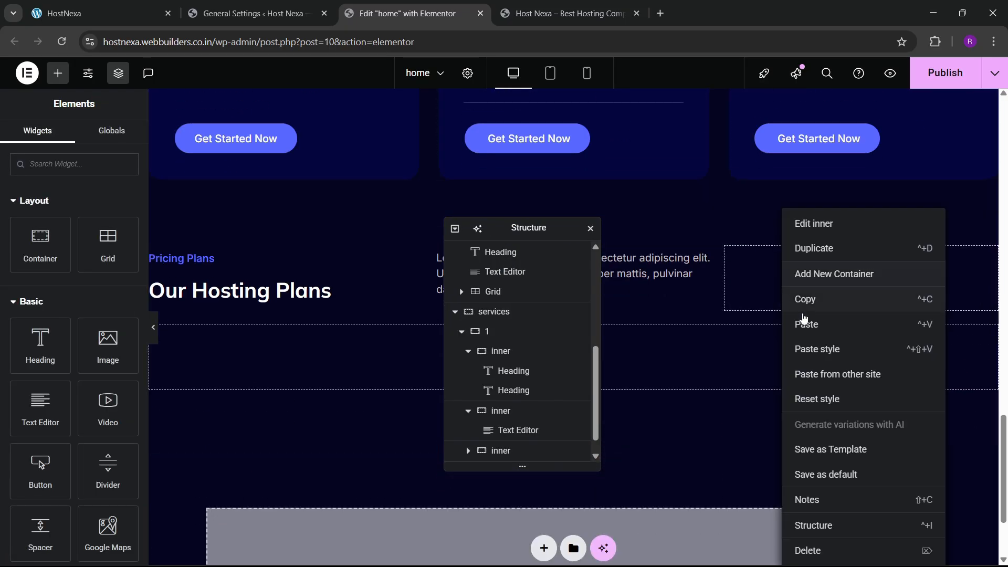
click(805, 324)
- Set the pasted button's container to a horizontal row direction with its items centred on both axes
click(731, 256)
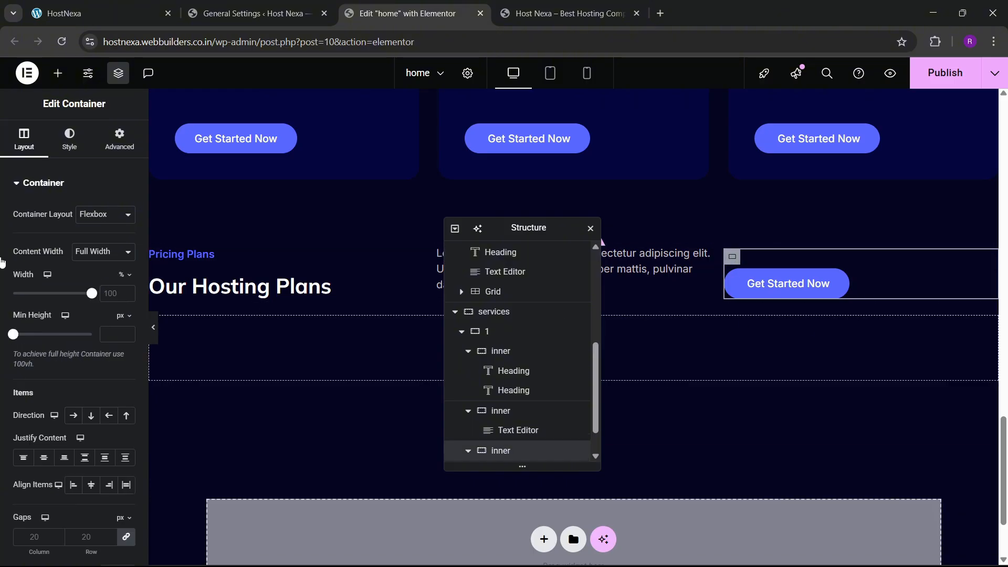
scroll(105, 382, down, 2)
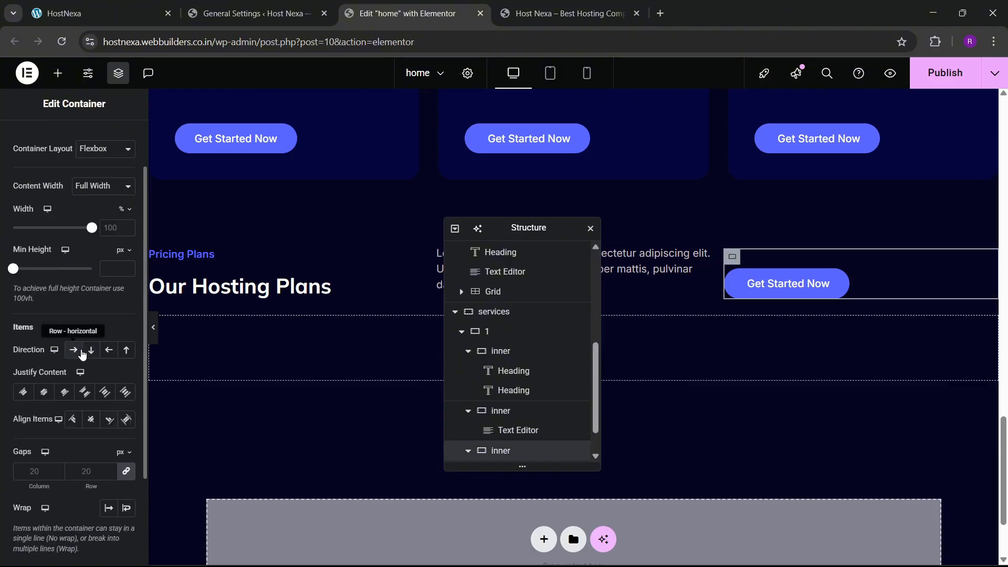
click(80, 351)
click(105, 398)
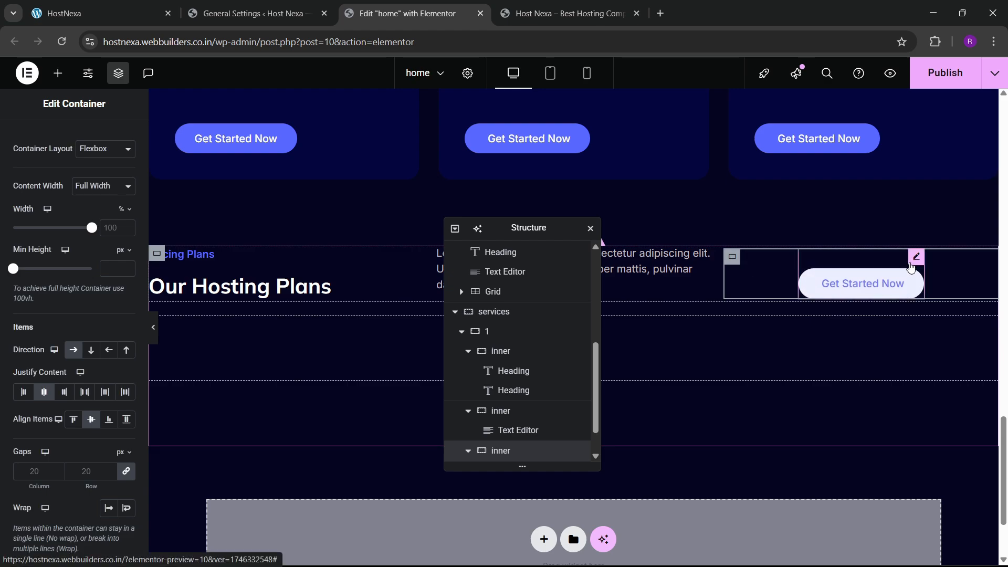
- Set the pasted button's top margin to 0 and justify its container's content to the end
click(851, 283)
click(121, 139)
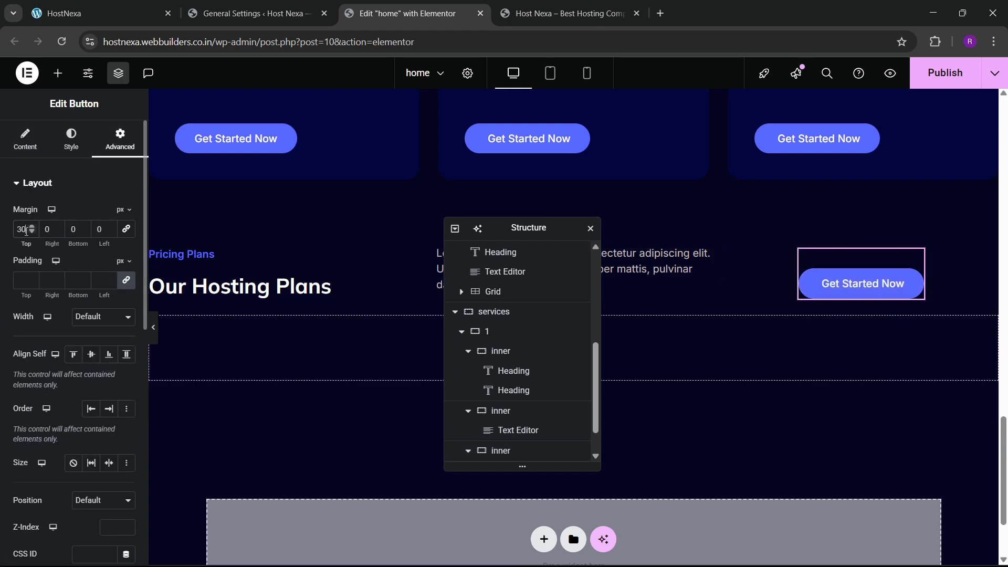
key(BackSpace)
key(BackSpace)
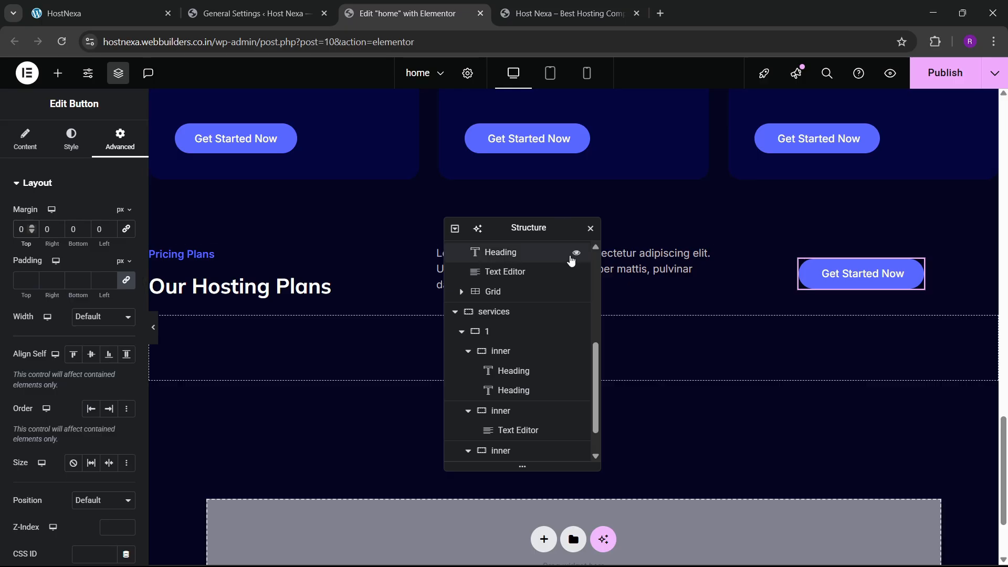
click(753, 282)
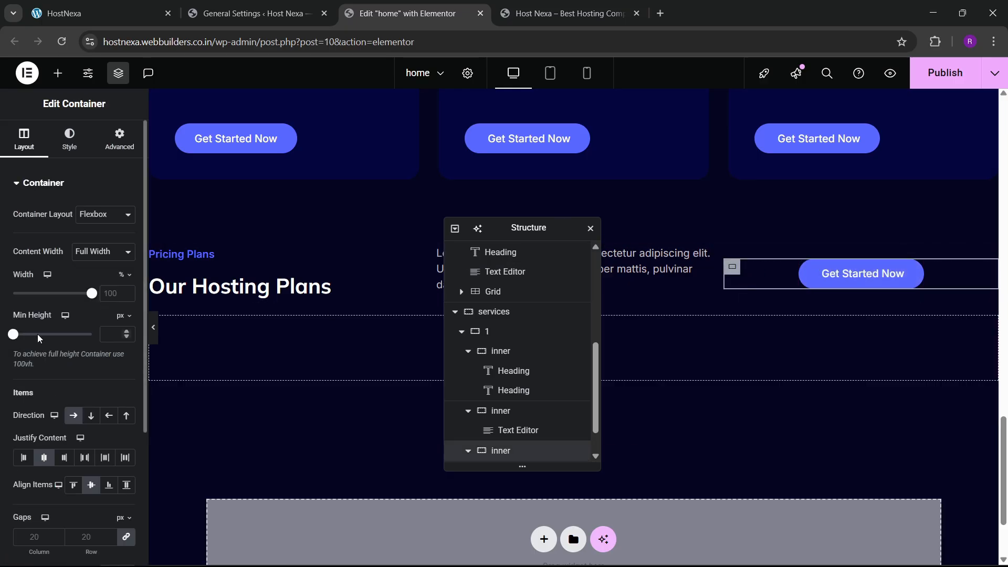
click(70, 460)
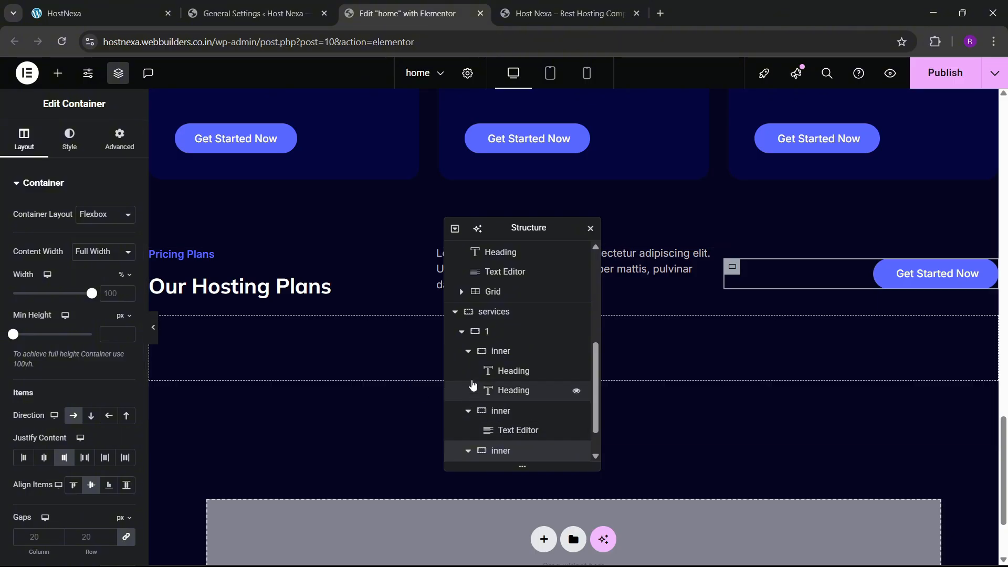
- Remove the extra paragraph spacing below the header row's description text by editing its code
click(468, 351)
click(491, 332)
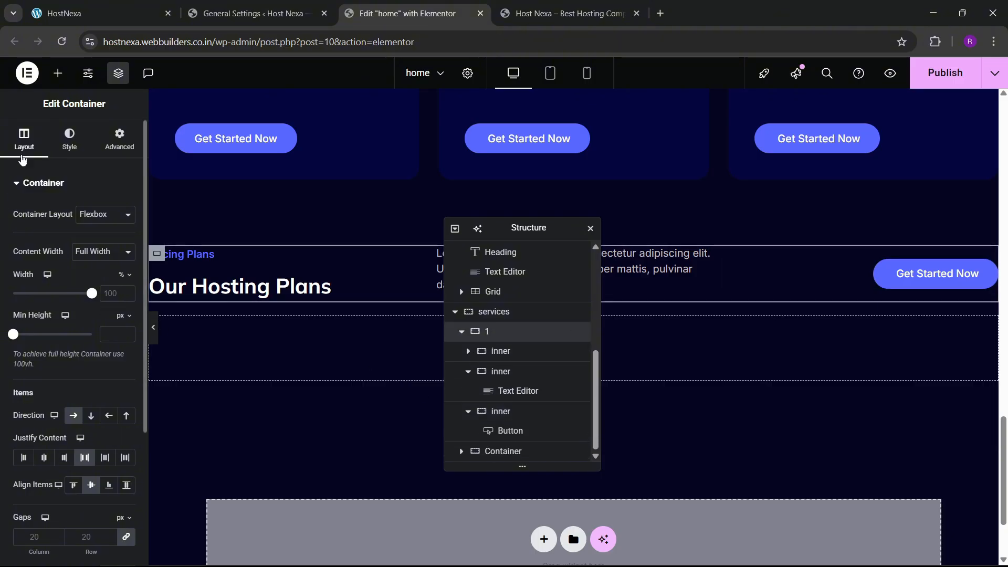
scroll(48, 290, down, 2)
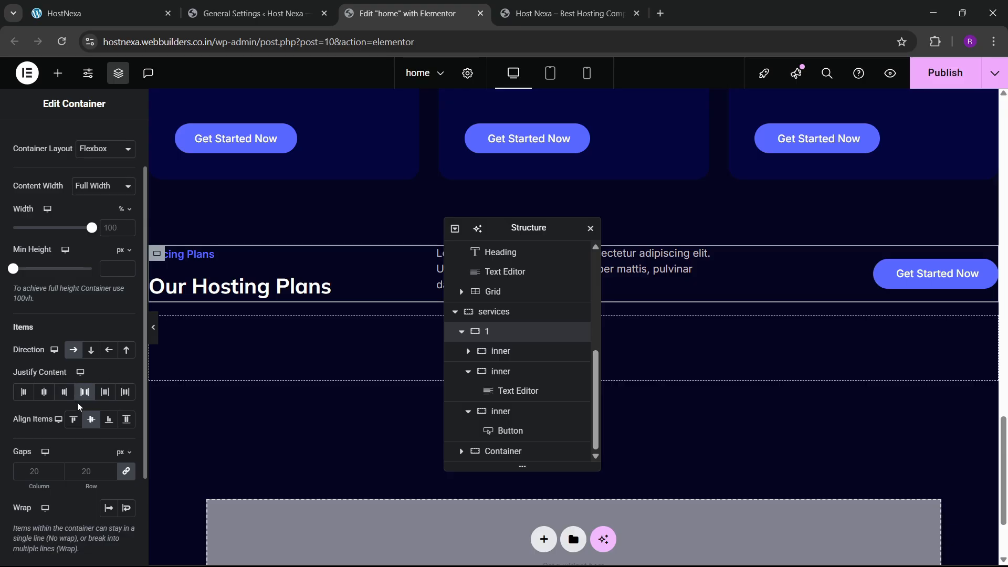
drag(519, 227, 790, 243)
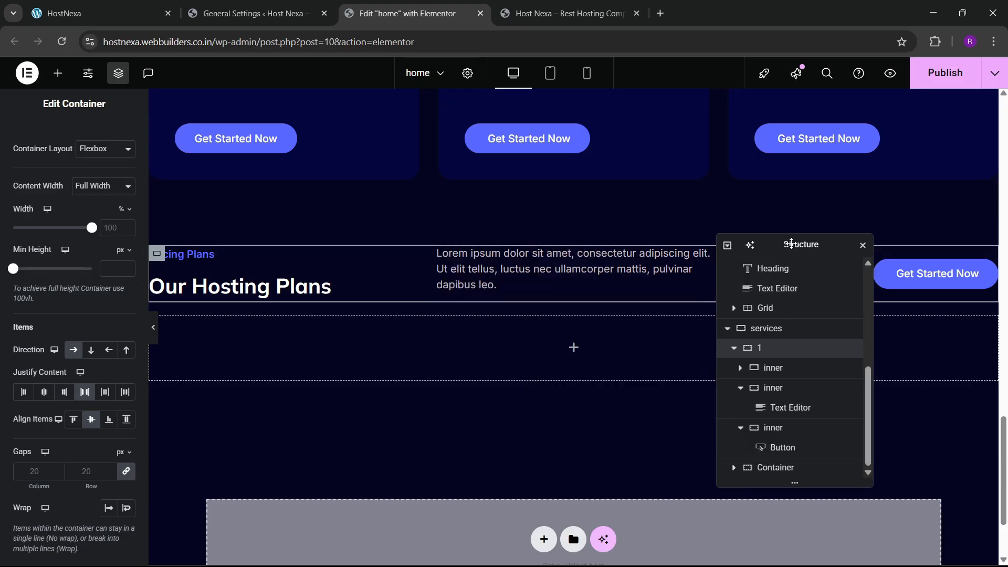
click(698, 265)
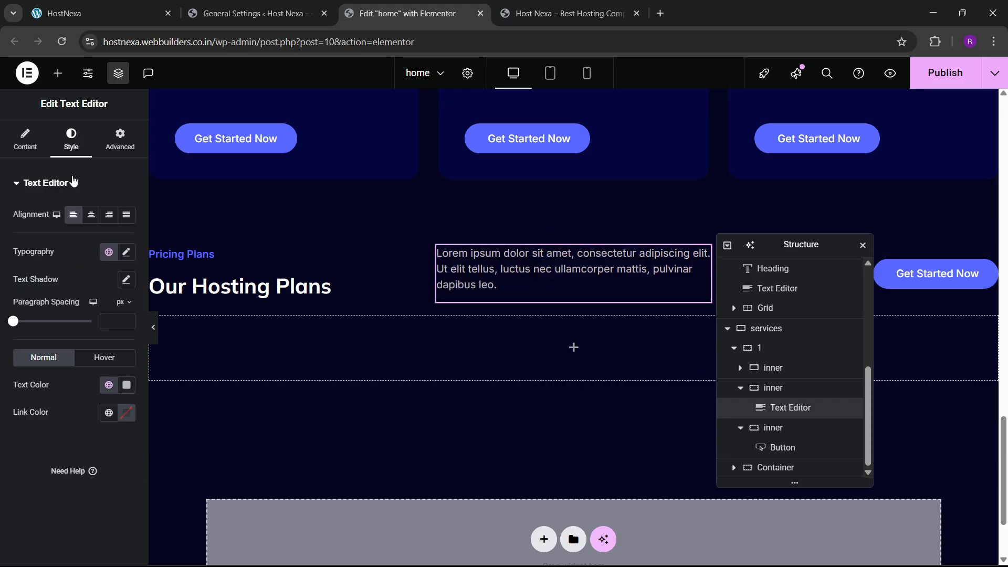
click(25, 140)
click(103, 246)
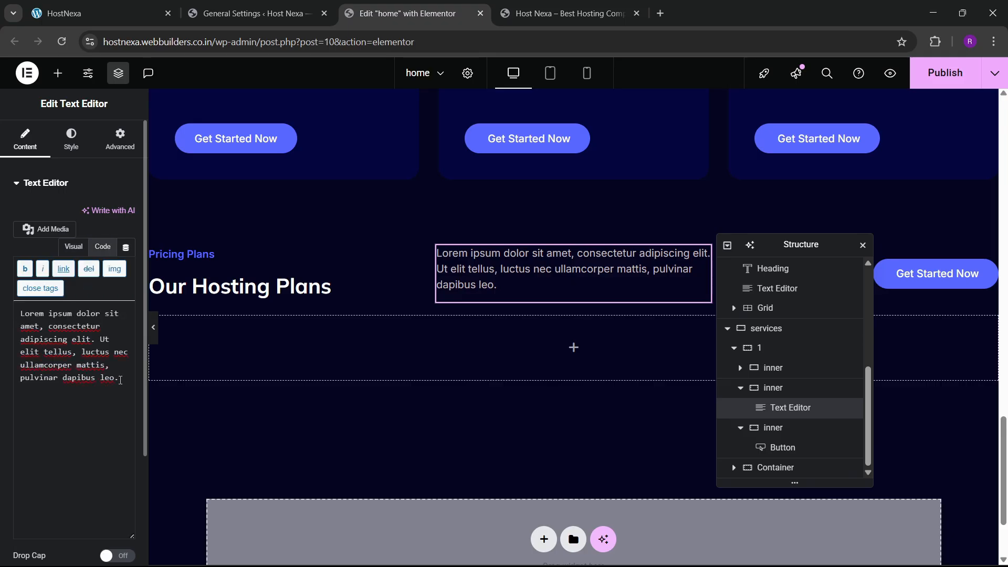
key(Return)
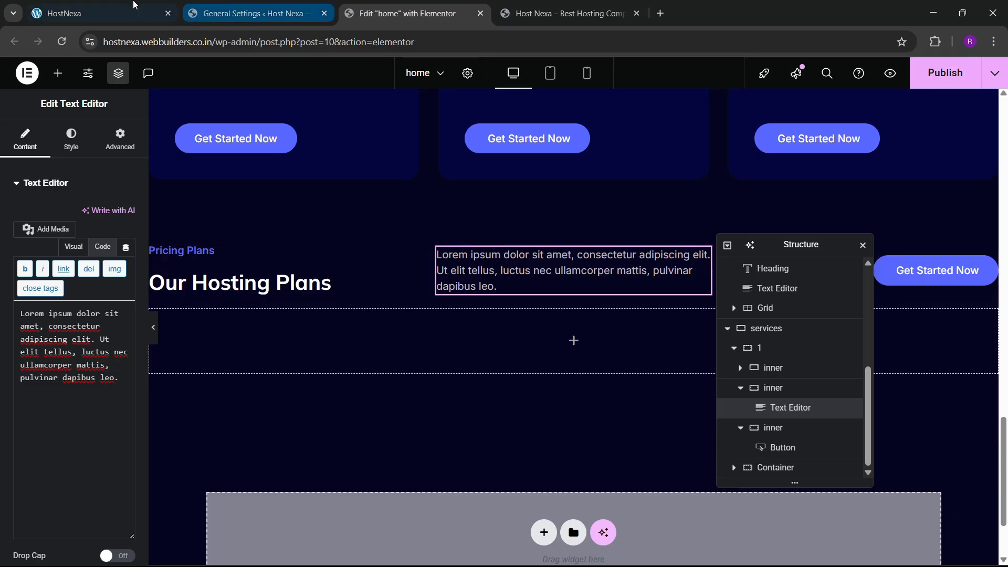
- Check the reference site's layout and add a Grid to the empty container below the header row
click(133, 4)
click(367, 11)
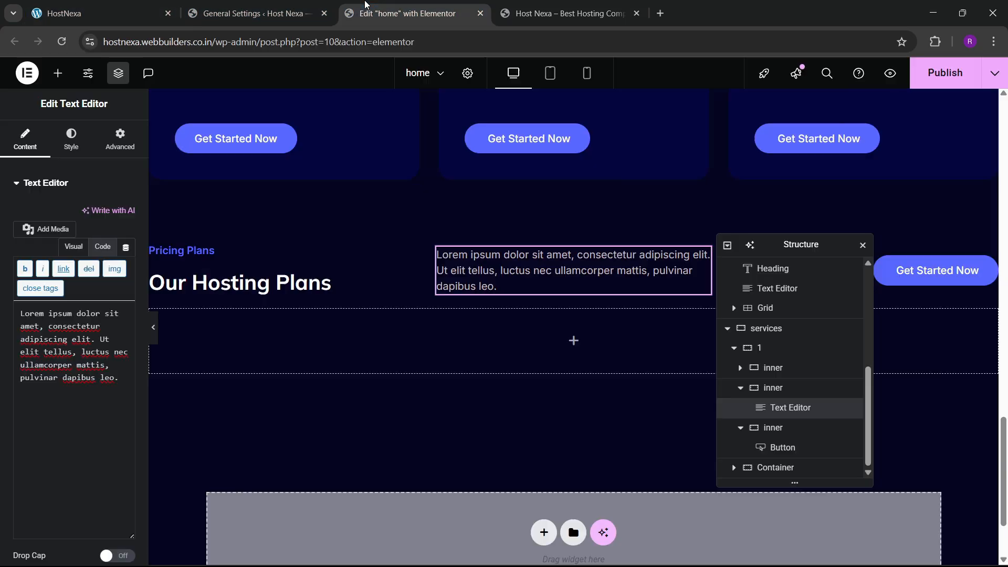
click(134, 4)
click(399, 13)
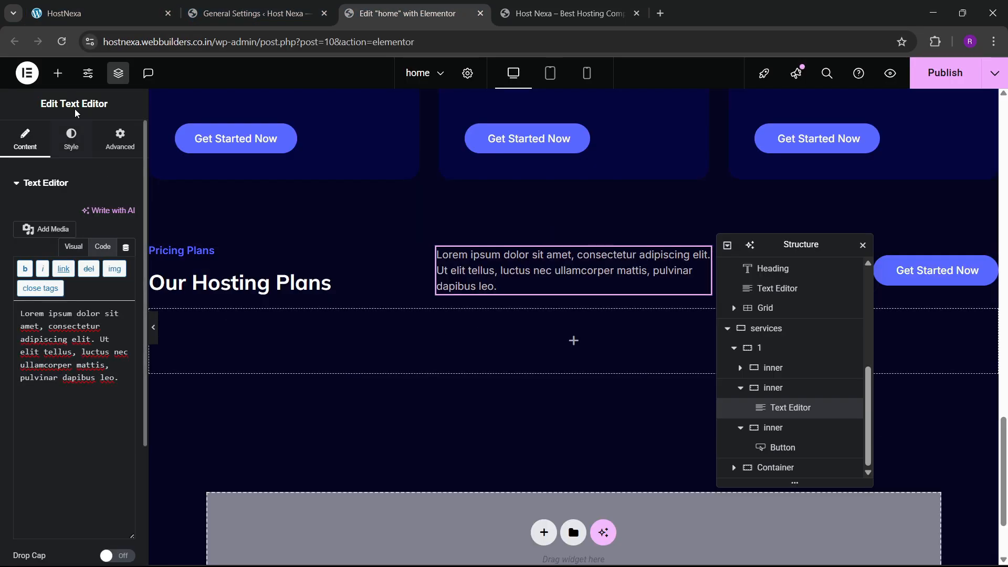
click(58, 73)
text(grid)
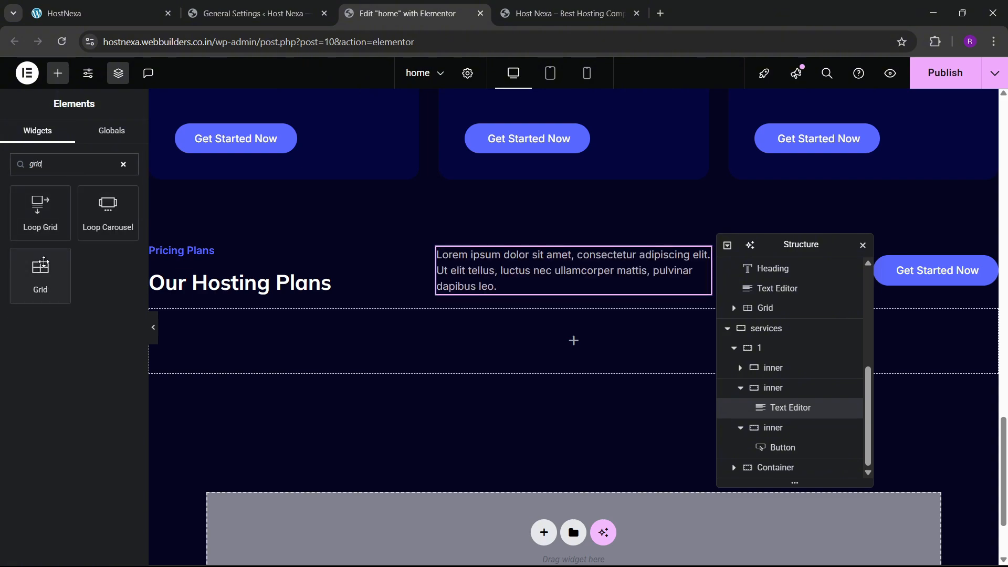
drag(41, 275, 420, 346)
- Remove the new grid's padding and set its column and row gaps to 30 px
scroll(83, 341, down, 3)
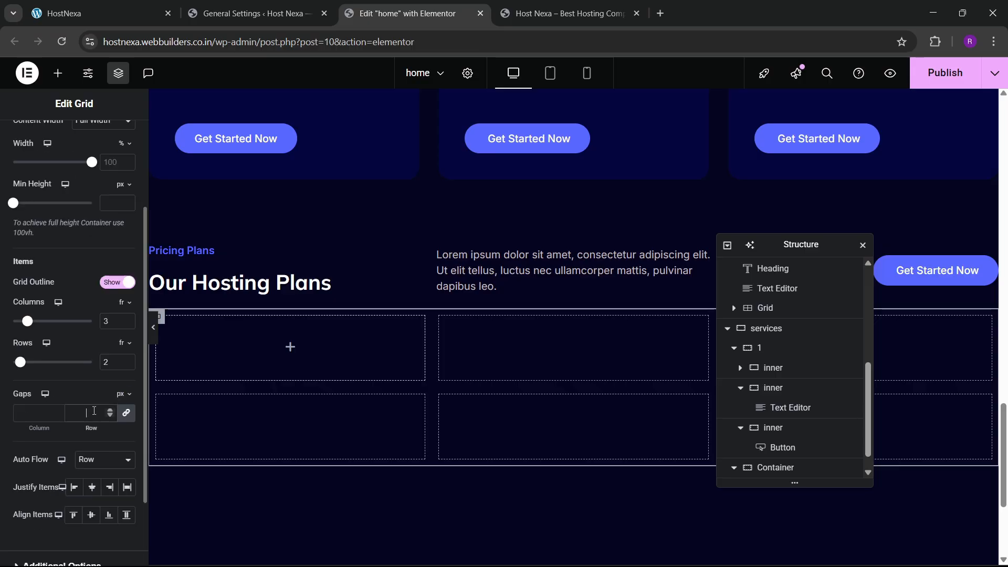
text(0)
scroll(76, 313, up, 3)
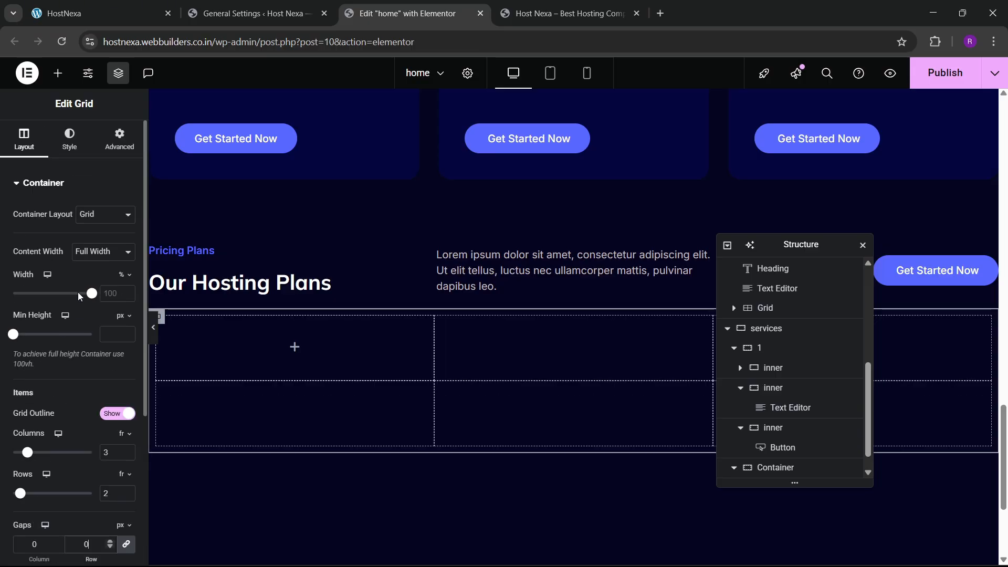
click(127, 136)
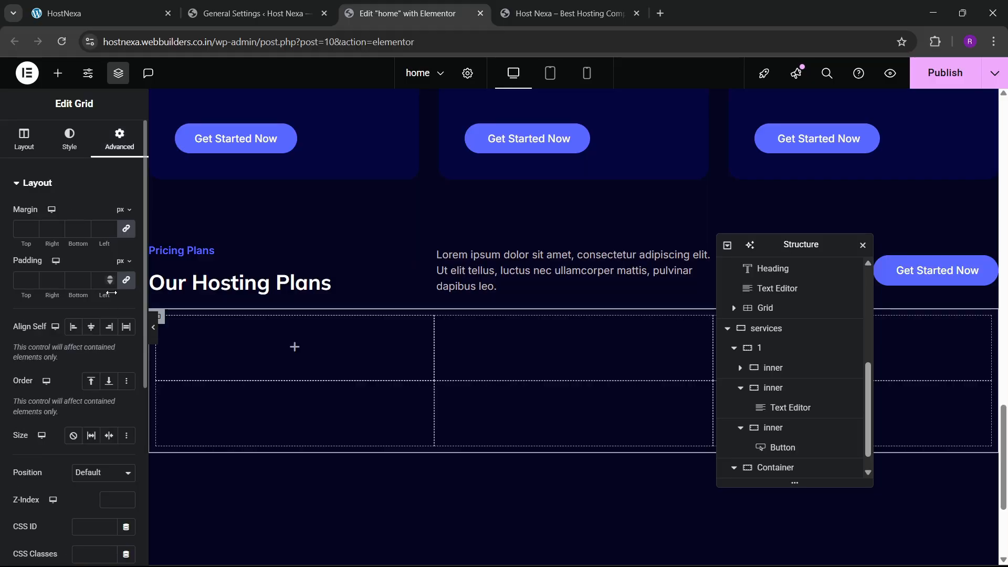
click(25, 153)
scroll(97, 445, down, 5)
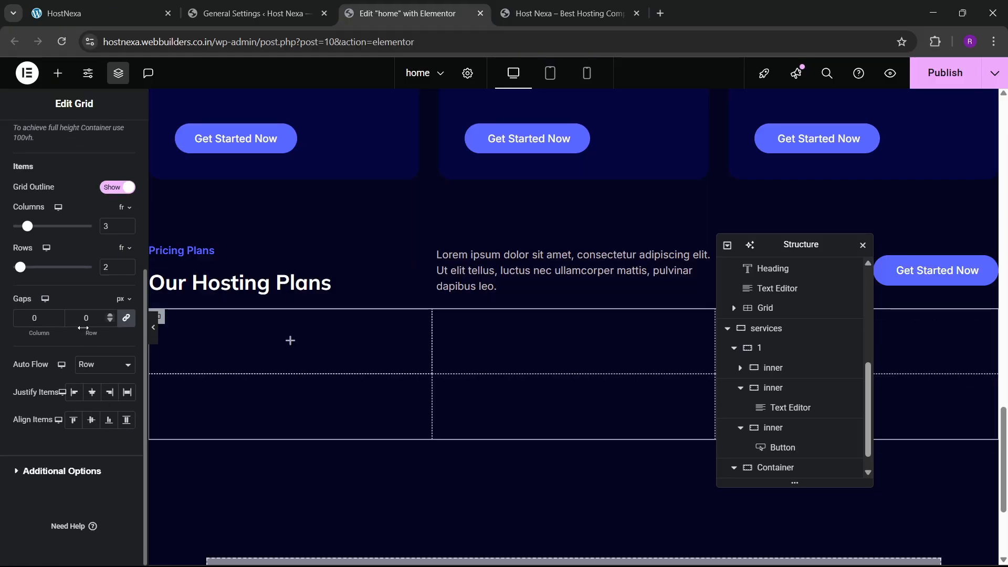
click(79, 324)
text(3)
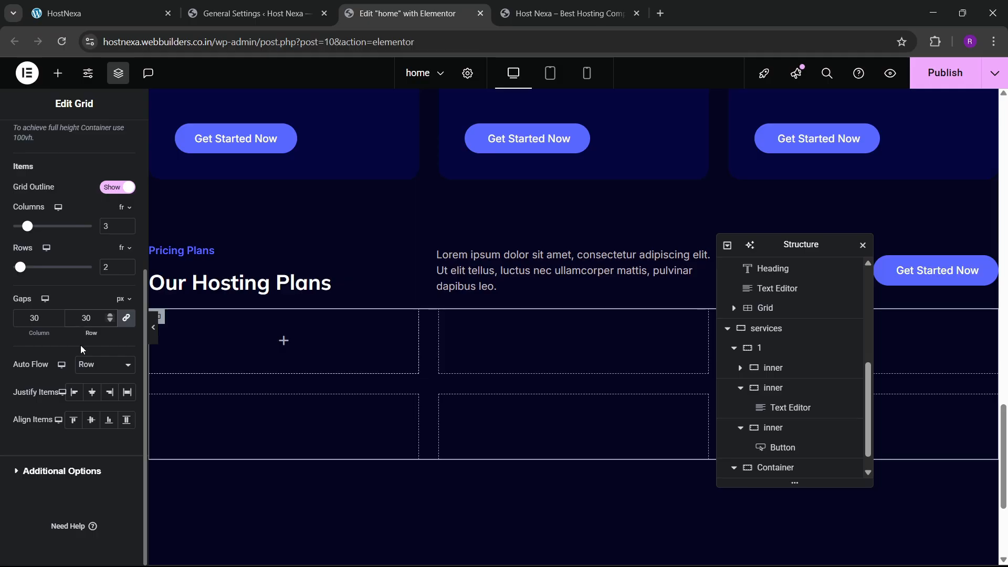
- Place a container in the grid's first cell and set its padding to 0 on all sides
click(58, 73)
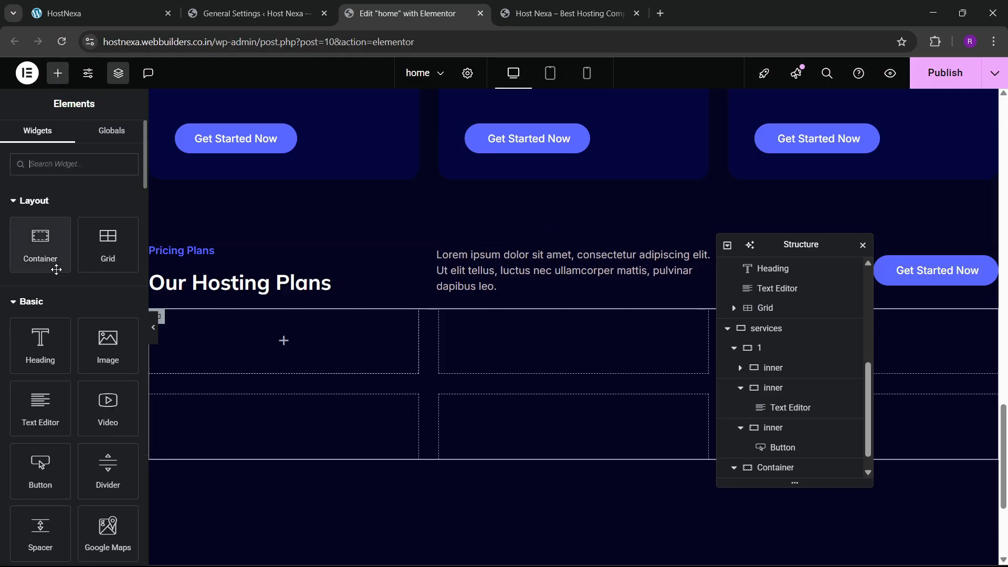
drag(56, 270, 286, 344)
click(120, 138)
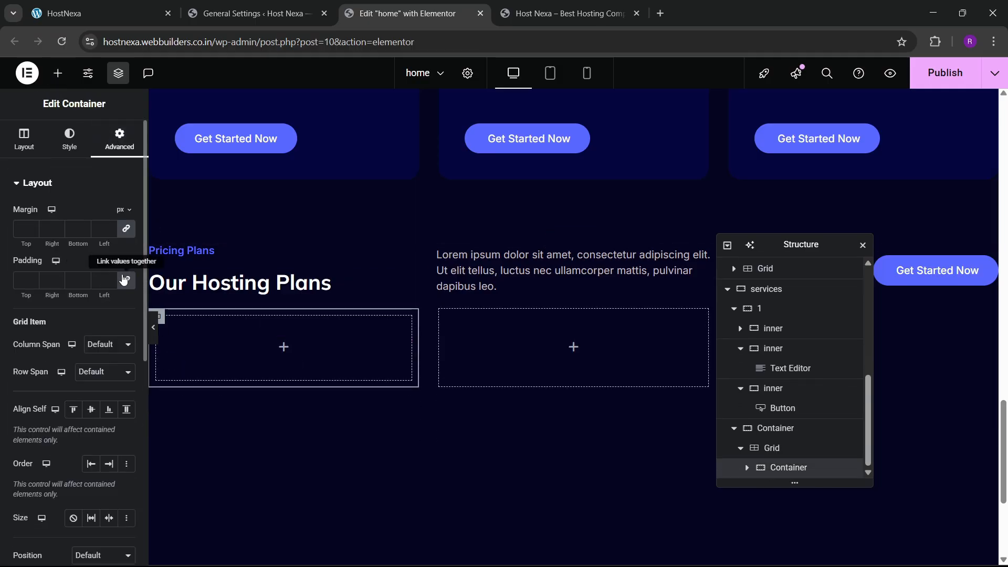
click(147, 9)
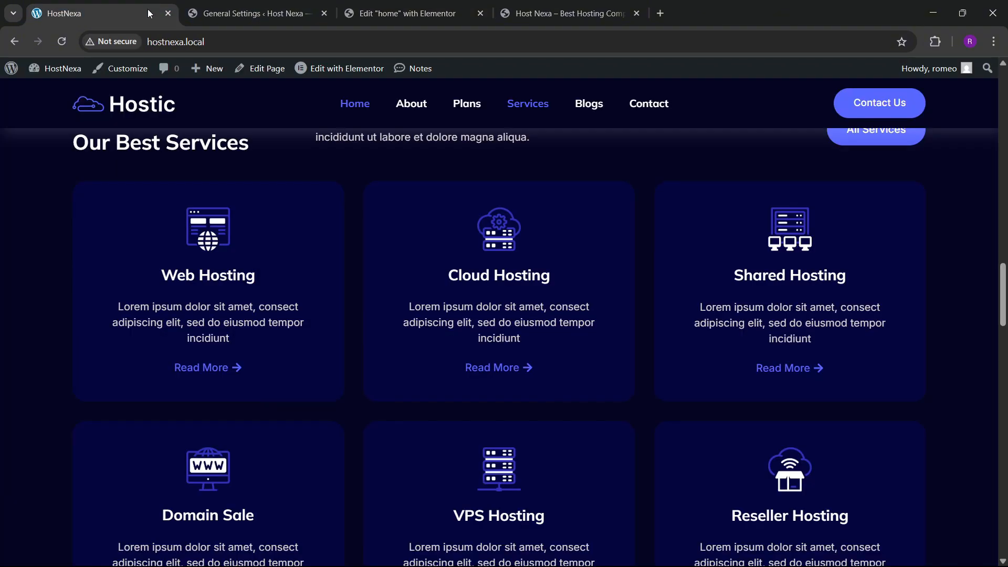
click(437, 5)
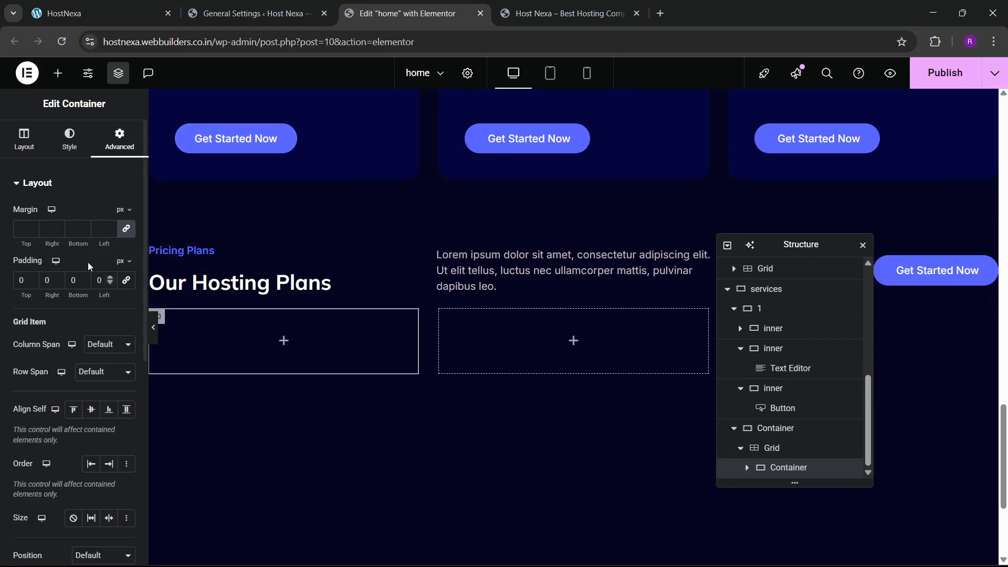
- Give the first grid cell's container a classic background using the dark navy global color
click(71, 144)
click(86, 243)
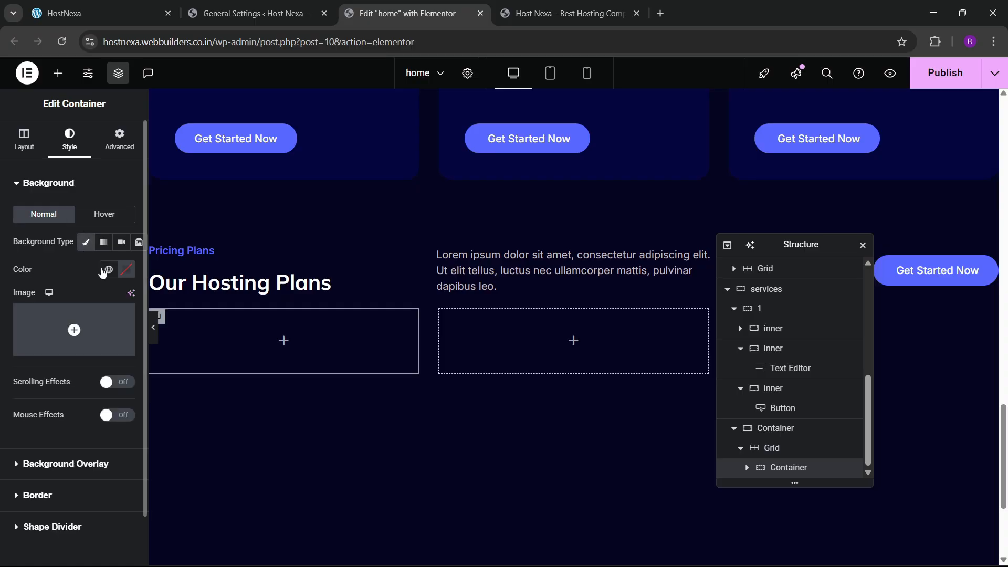
click(109, 269)
click(72, 461)
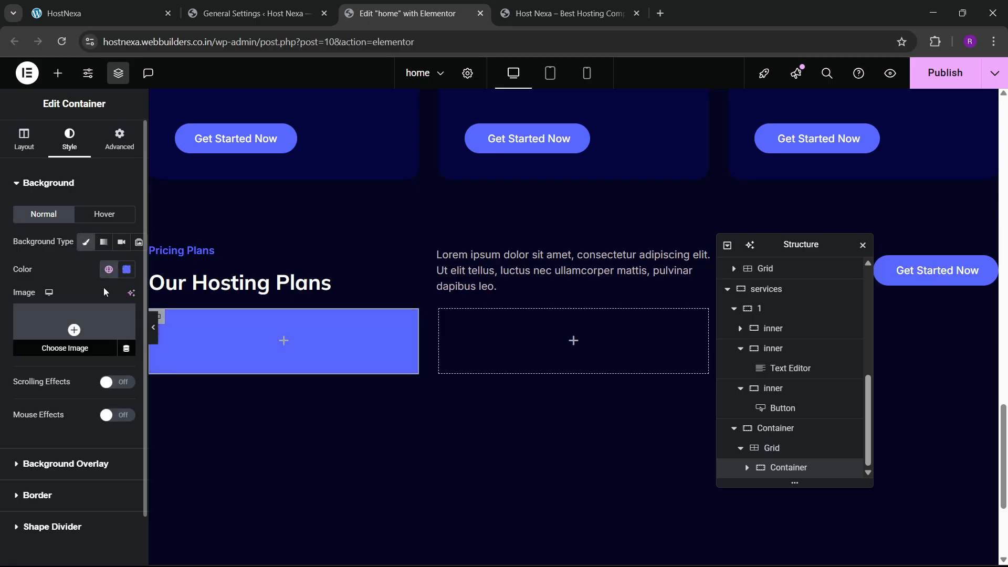
click(109, 269)
click(63, 490)
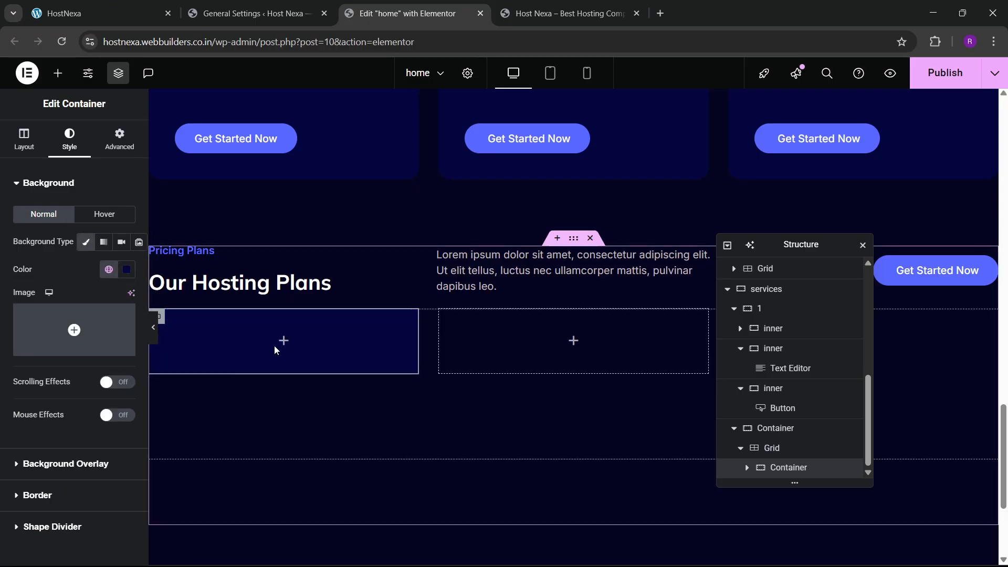
- Set the first card container's padding to 40 px on all sides and place an Image widget inside it
click(120, 138)
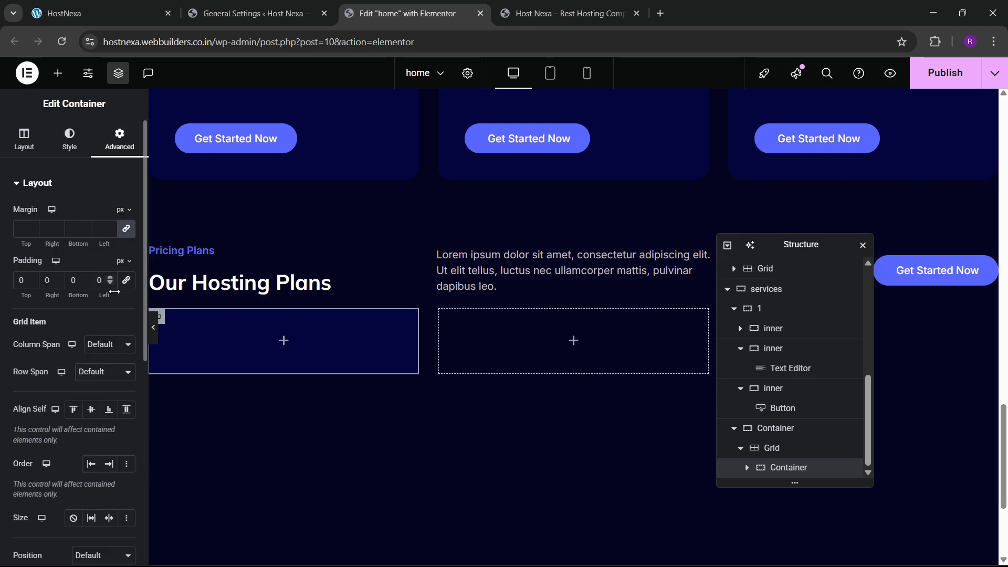
drag(17, 291, 292, 312)
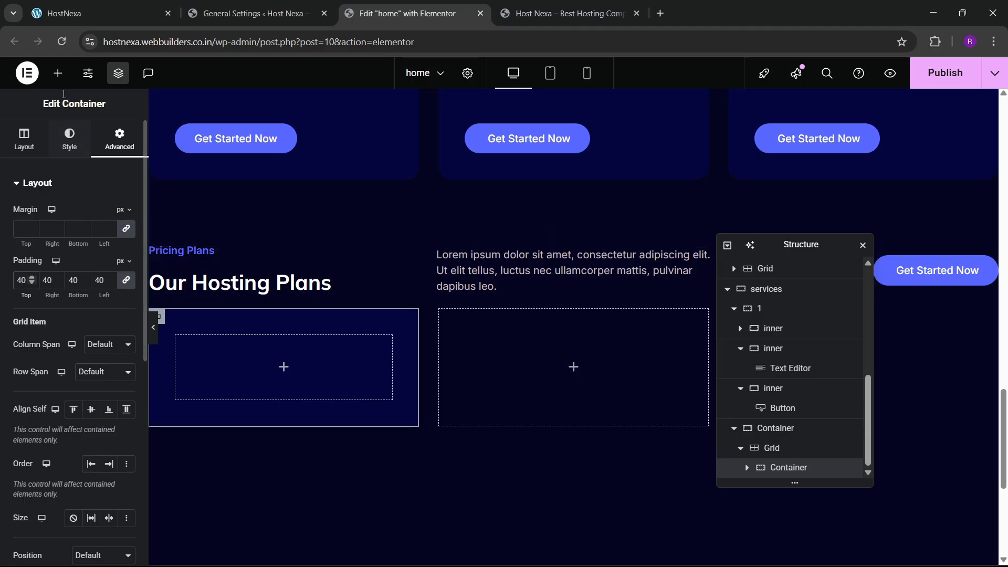
click(58, 73)
scroll(50, 219, down, 2)
drag(108, 278, 226, 385)
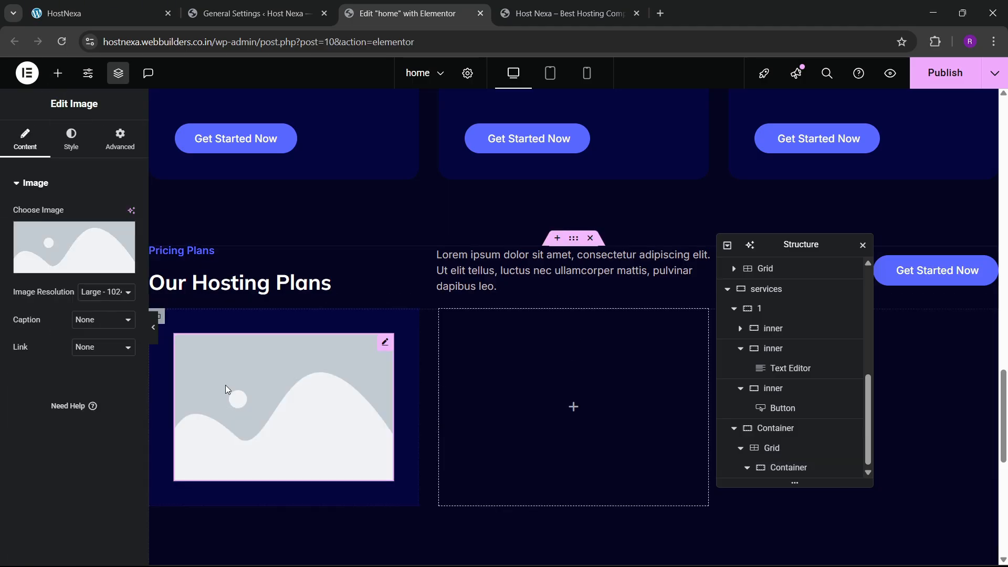
- Use the browser-window-with-globe graphic from the media library as the card's image
click(83, 252)
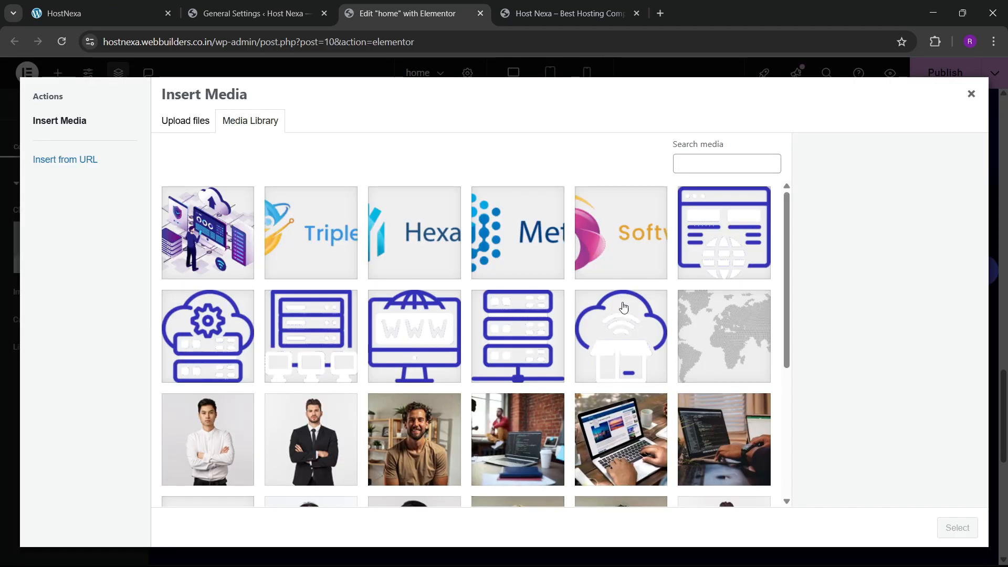
click(727, 256)
click(958, 528)
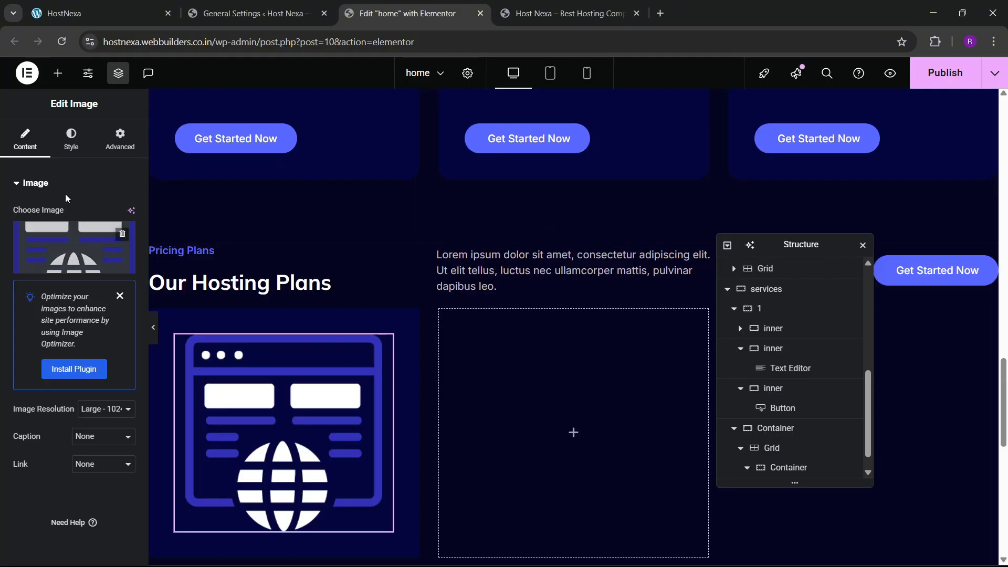
- Set the card image's width to 18%
click(71, 139)
drag(14, 257, 30, 257)
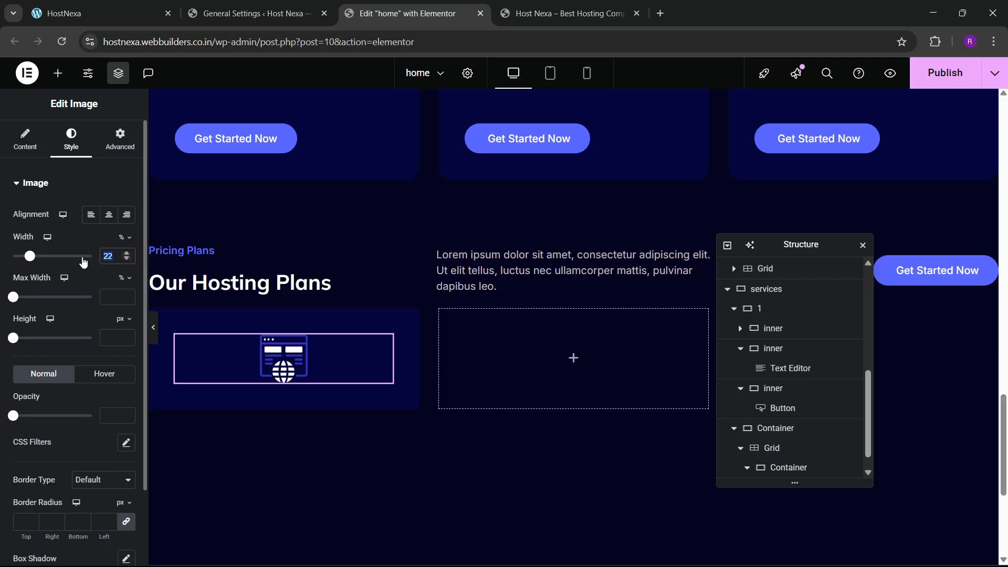
text(20)
key(BackSpace)
key(BackSpace)
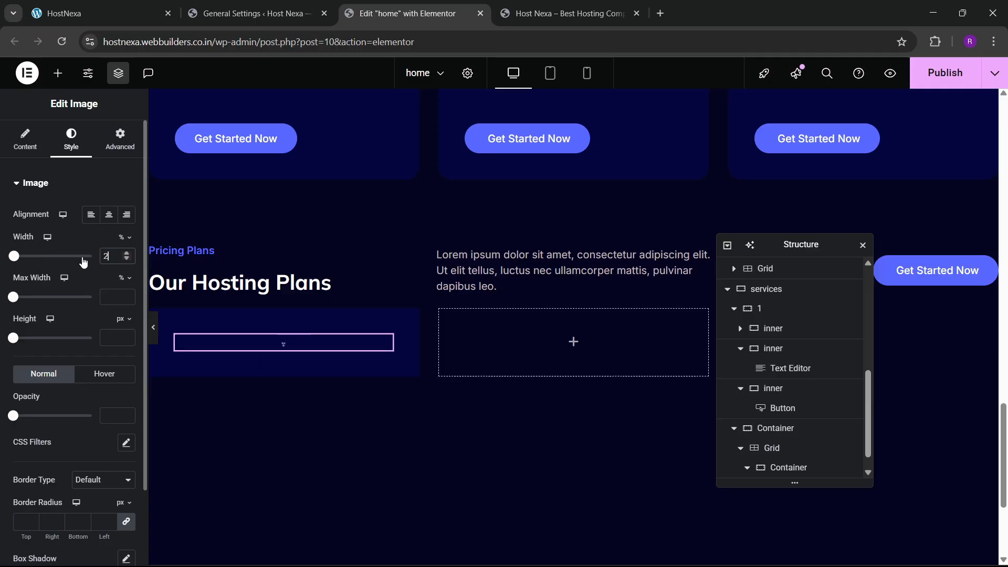
text(18)
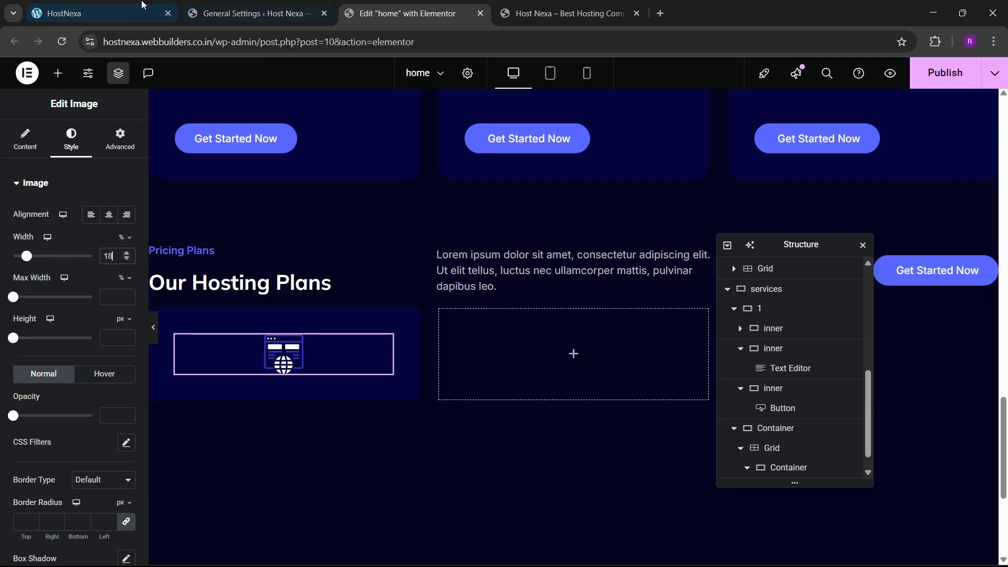
- Check the reference site and copy the "Startup Plan" heading from the middle pricing card to below the service card's image
click(100, 13)
click(409, 13)
scroll(505, 289, up, 7)
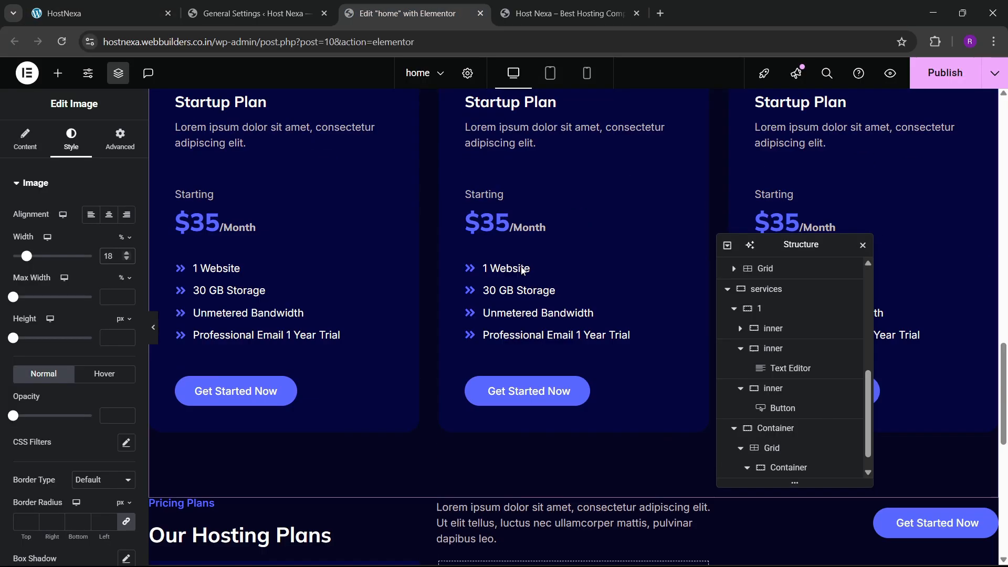
right_click(533, 246)
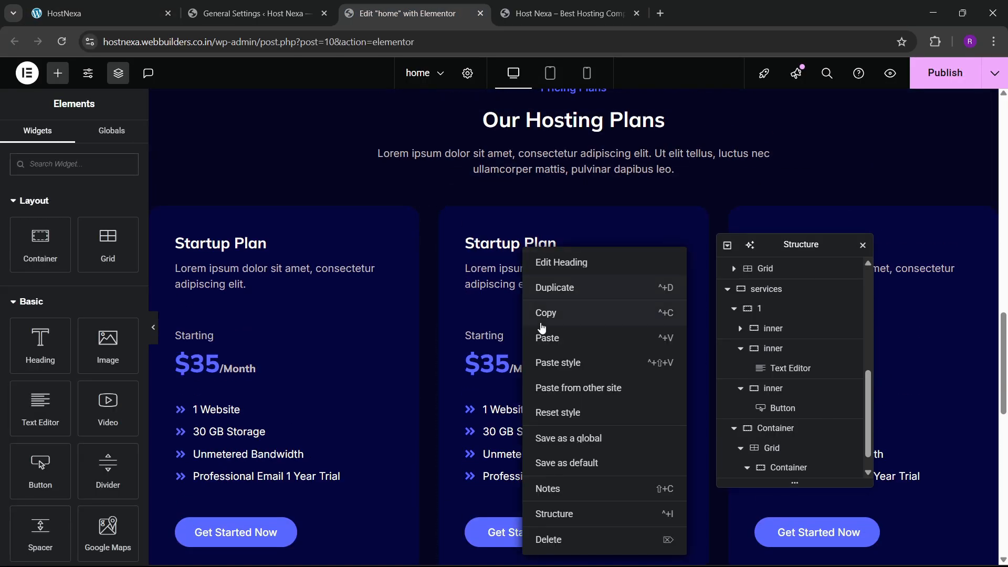
click(544, 313)
scroll(394, 288, down, 6)
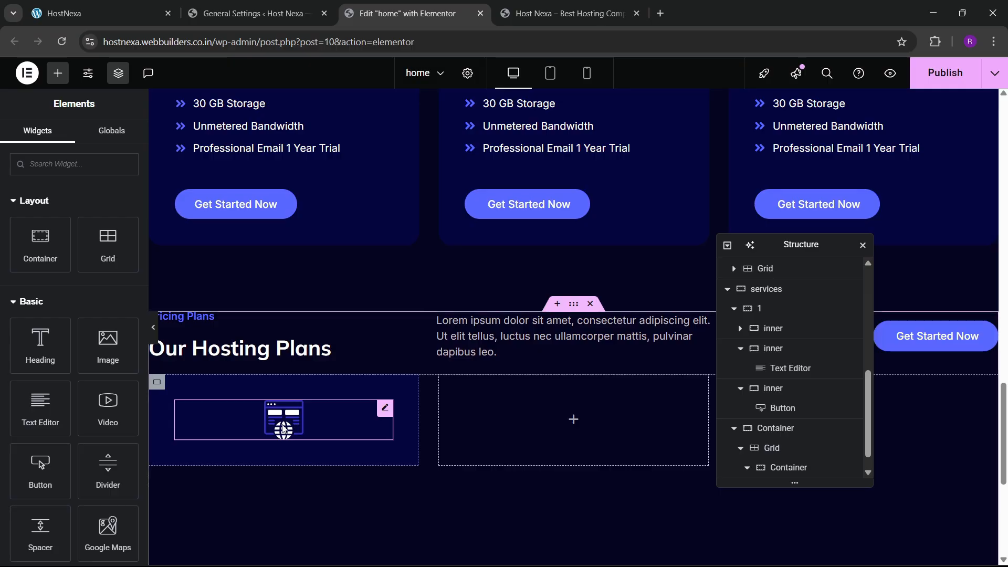
right_click(296, 429)
click(307, 349)
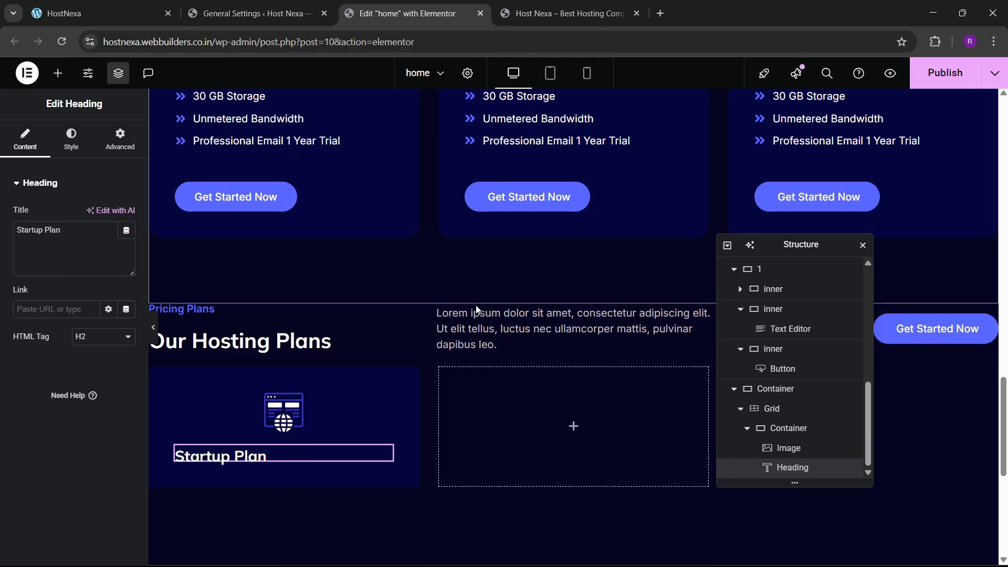
- Copy the short description from the middle pricing card and paste it below the service card's heading
scroll(475, 304, up, 6)
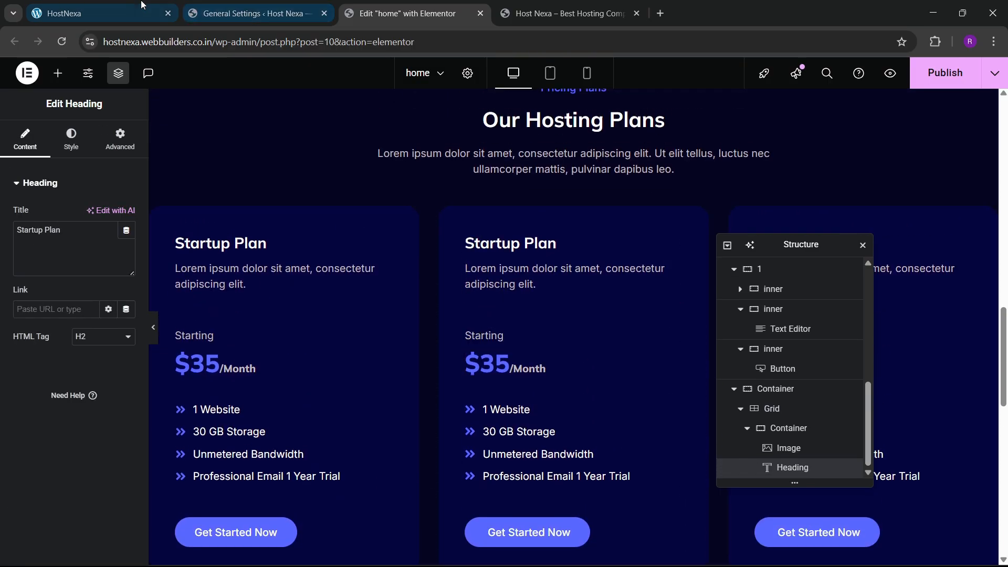
click(64, 13)
click(407, 13)
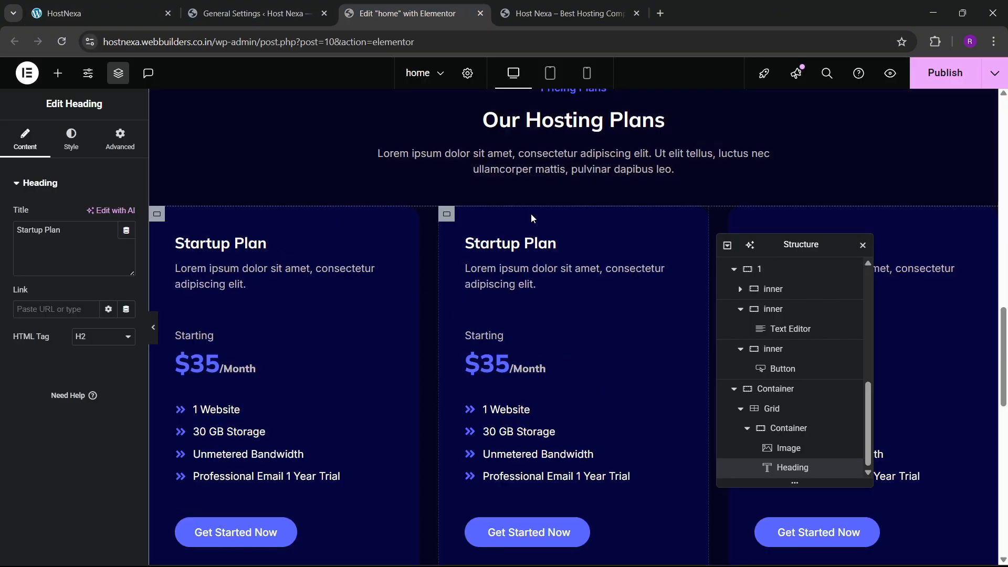
right_click(534, 282)
click(562, 322)
scroll(315, 368, down, 8)
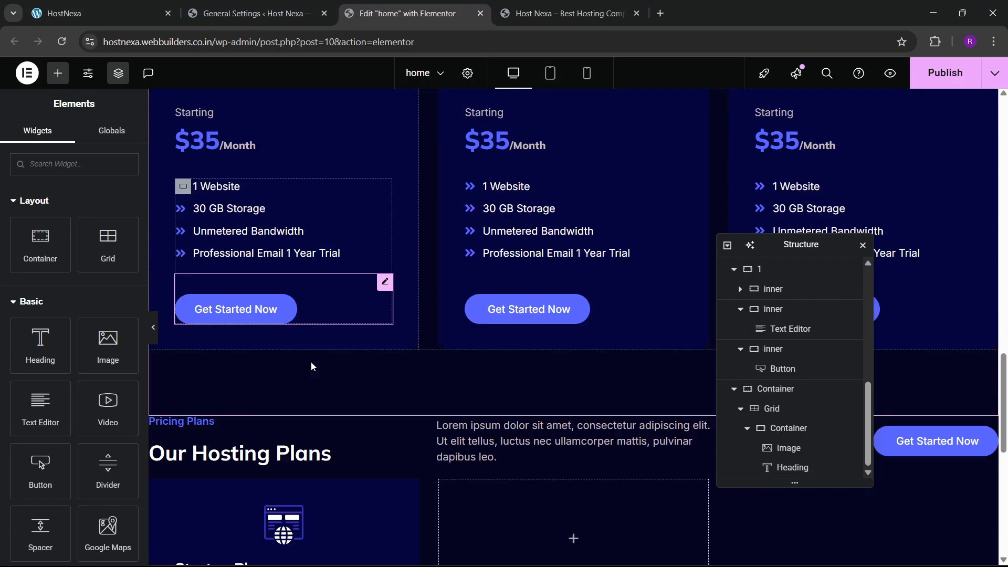
right_click(258, 341)
click(277, 348)
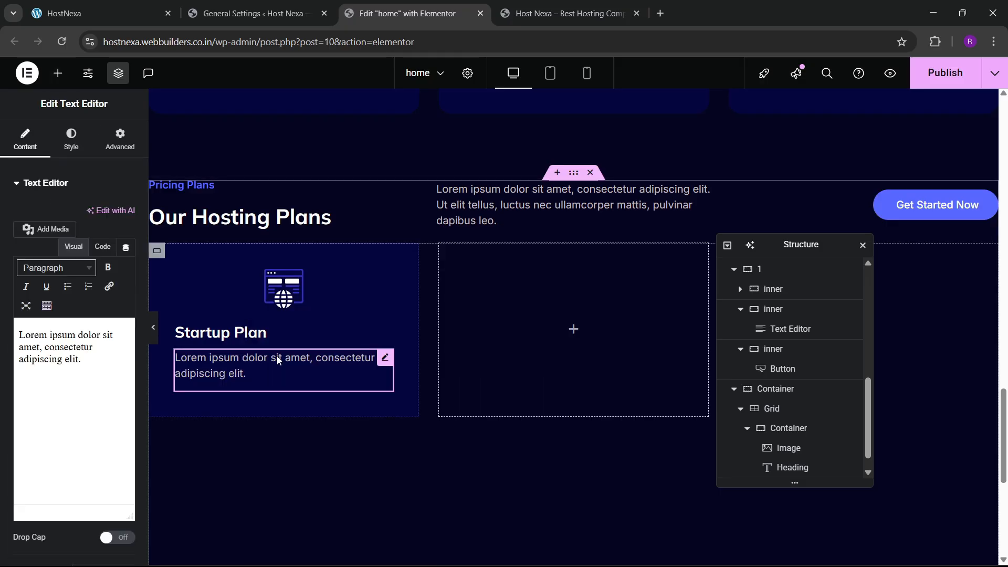
- Arrange the card container's items in a column centred both ways, and set the card image's width to 20%
click(282, 331)
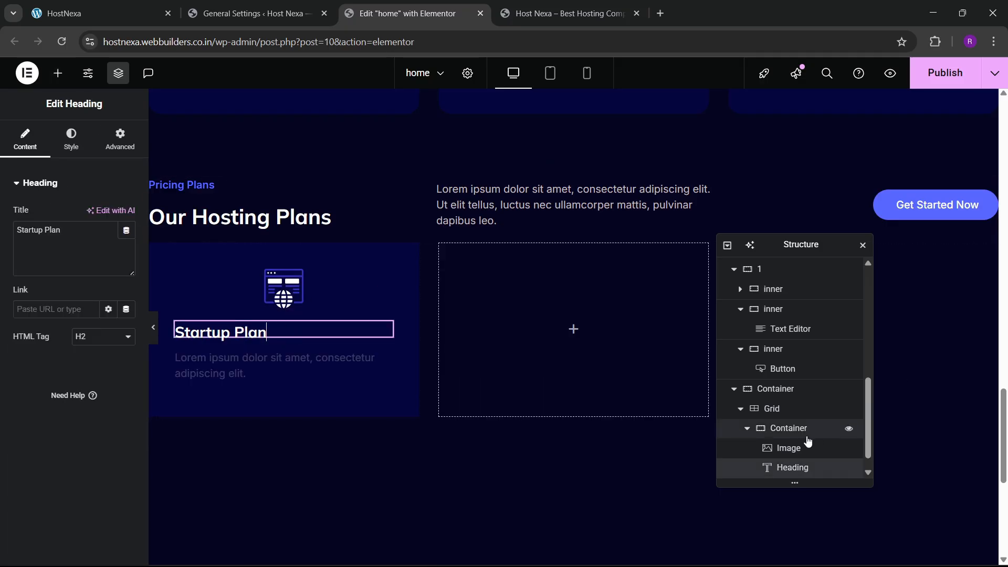
click(791, 409)
click(23, 141)
scroll(79, 315, down, 1)
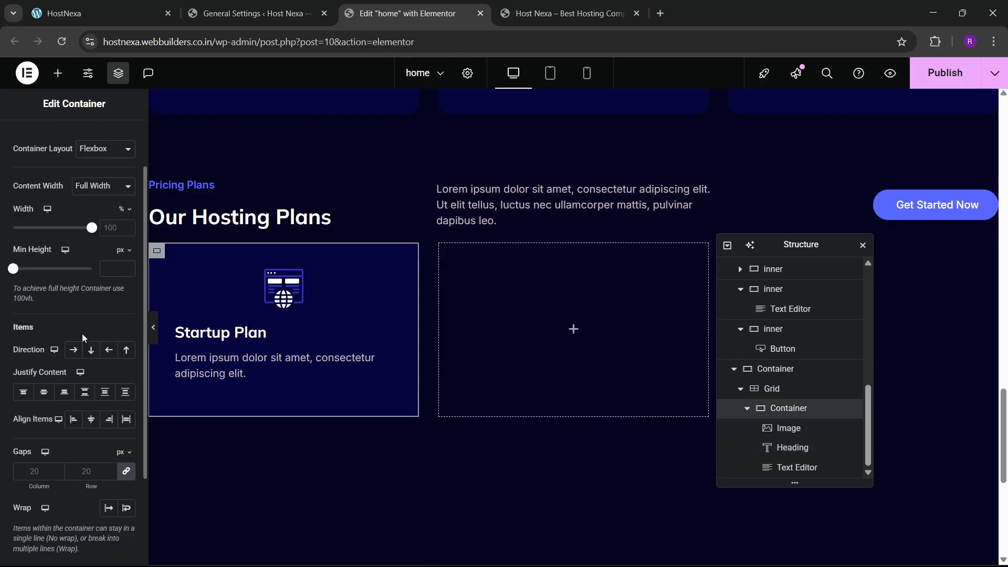
click(91, 350)
click(91, 419)
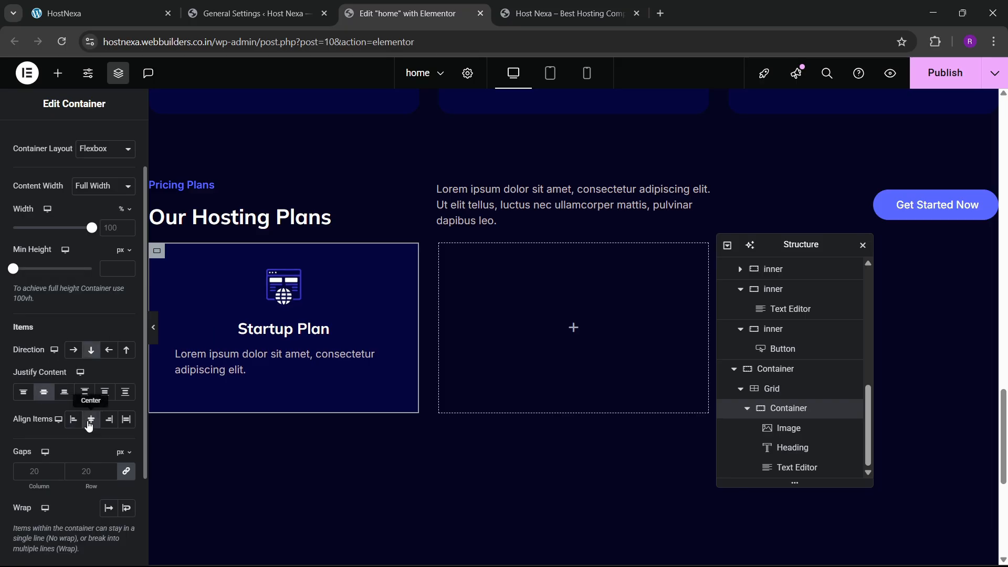
click(284, 286)
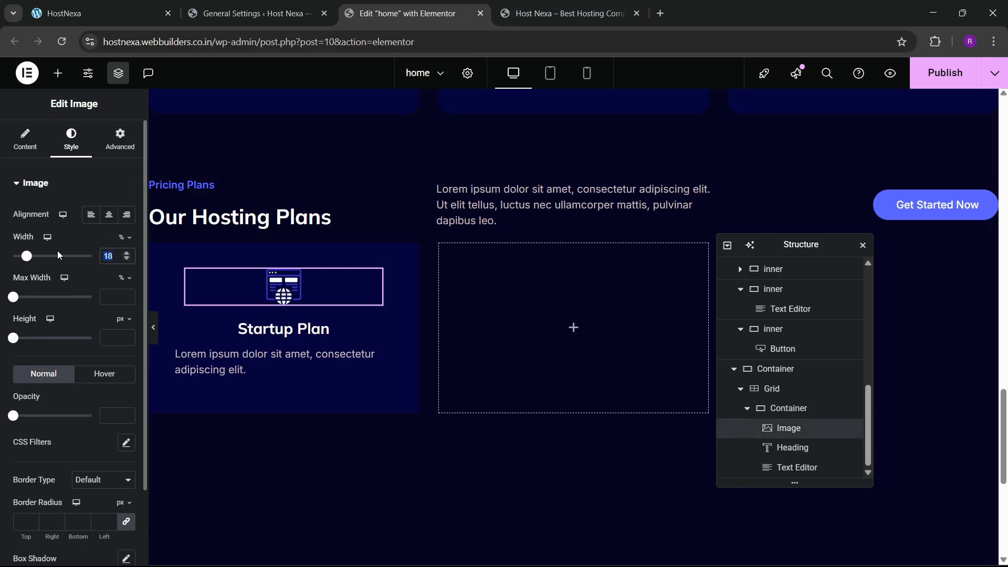
text(20)
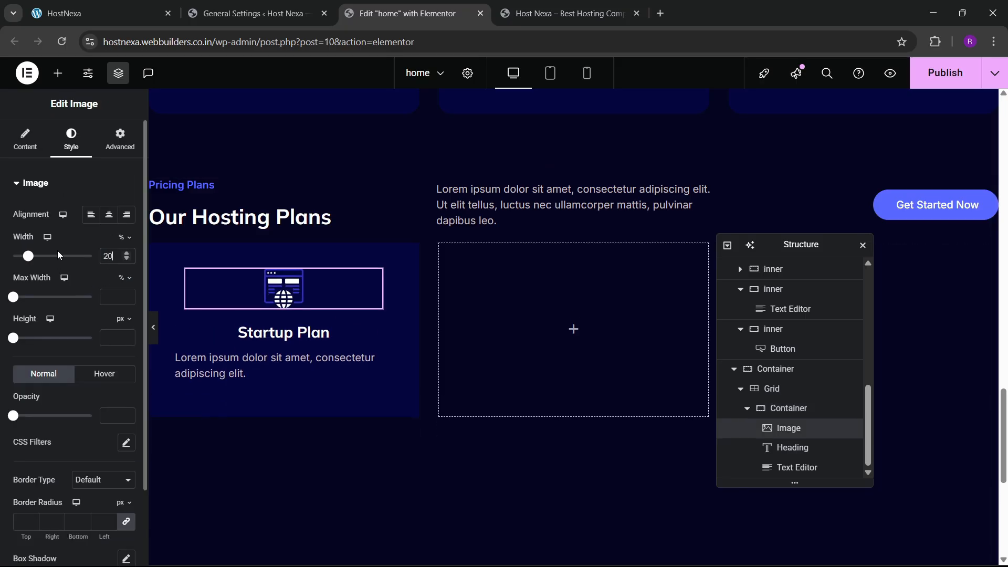
- Centre-align the card's description and remove the trailing blank space from its source text
click(292, 363)
click(69, 141)
click(29, 141)
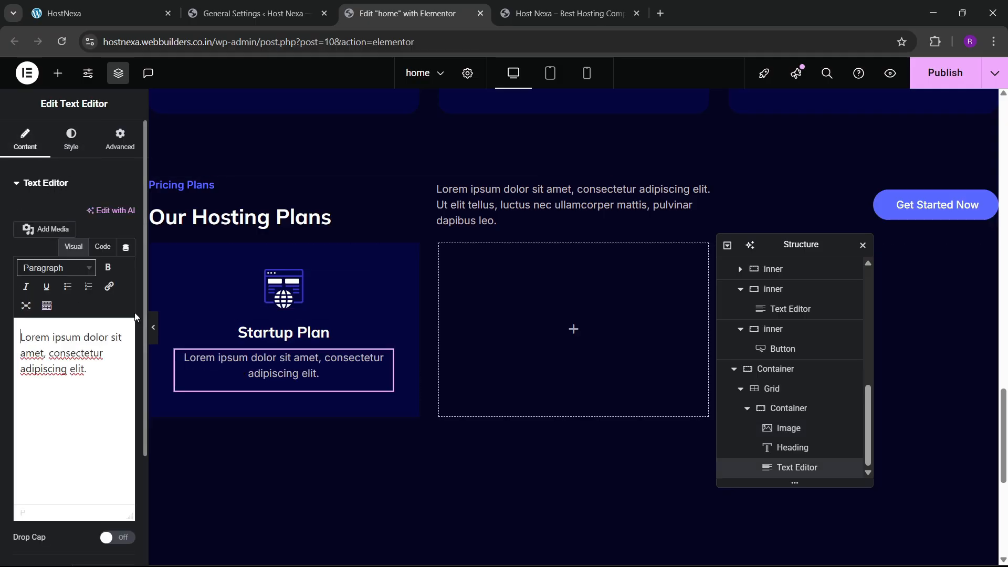
click(103, 249)
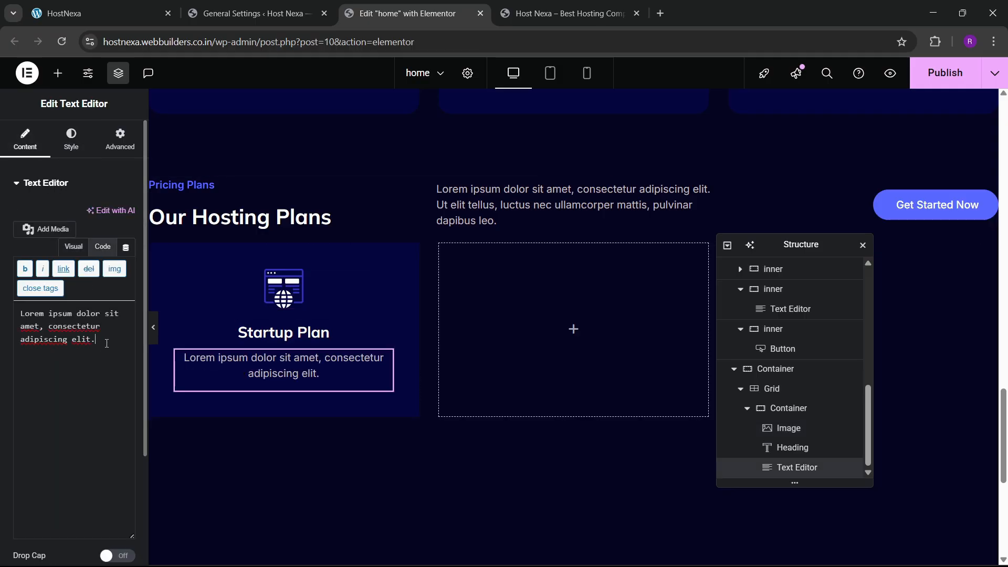
key(BackSpace)
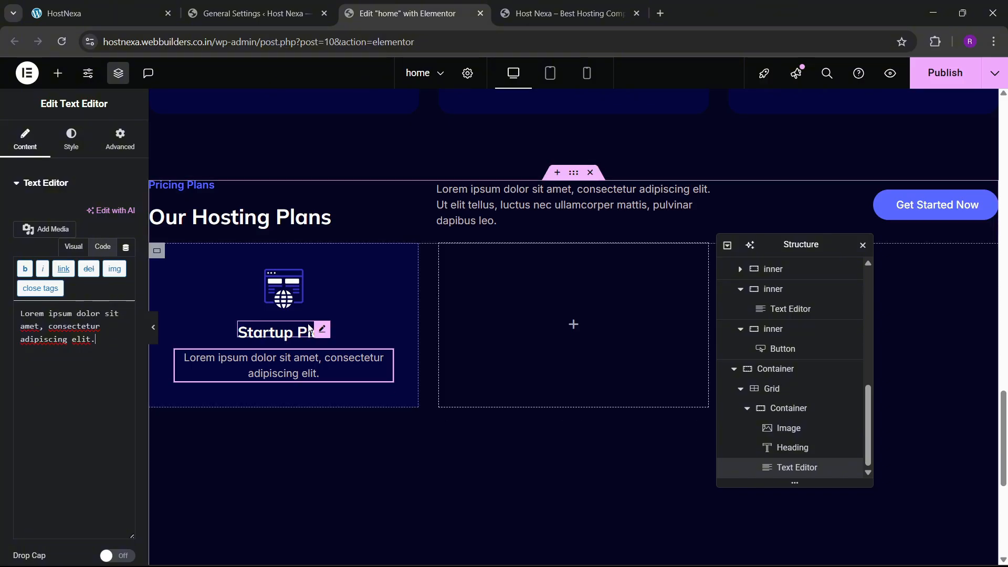
- Check the reference site and add a button below the card's description with the text "Read More"
click(116, 4)
click(441, 15)
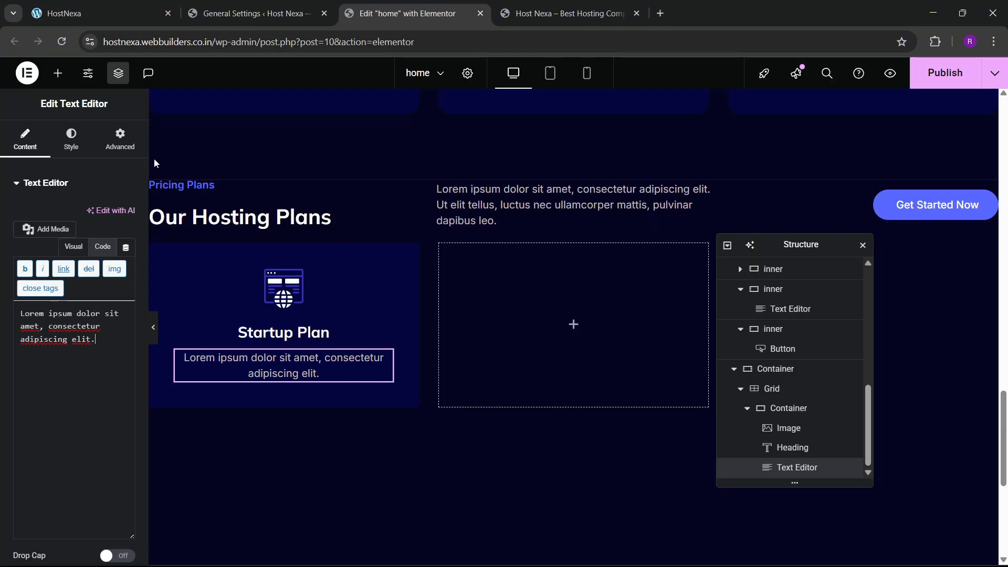
click(57, 74)
scroll(73, 315, down, 4)
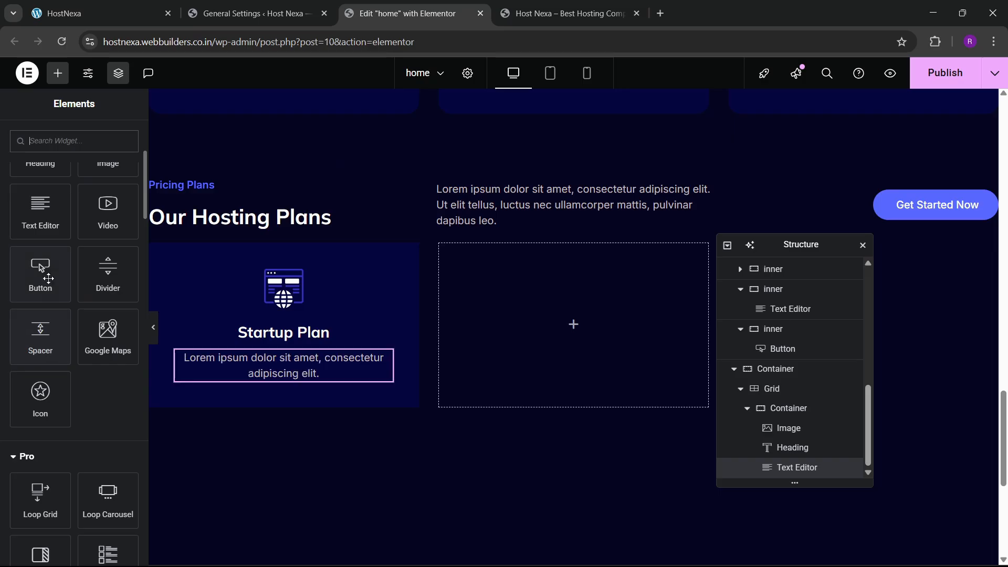
drag(42, 270, 336, 367)
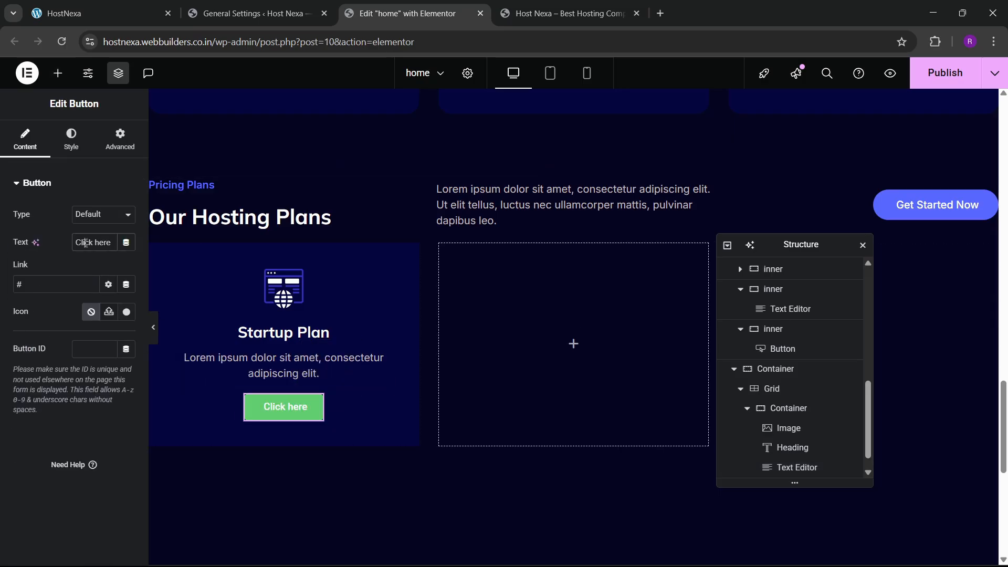
text(Read More)
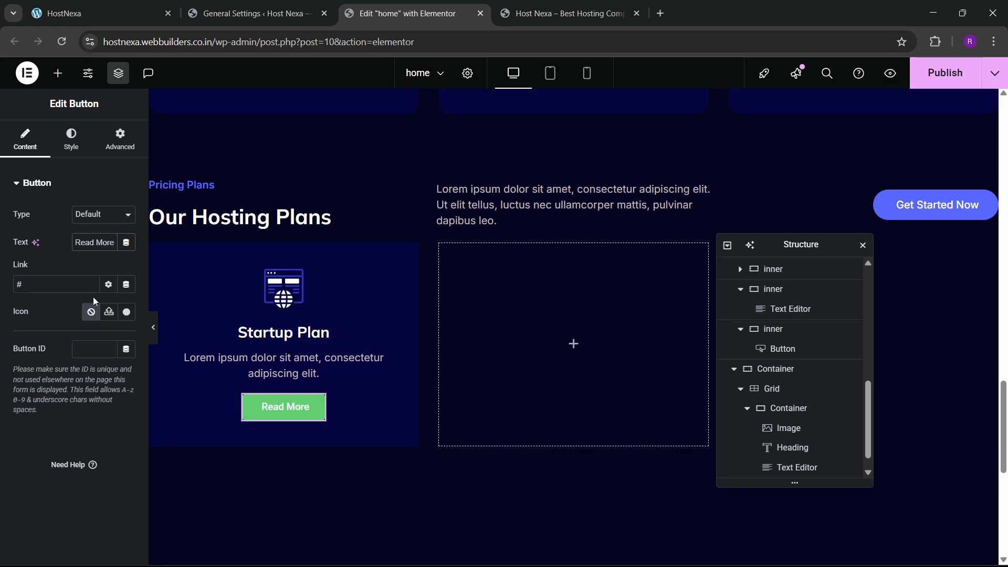
- Give the "Read More" button a right-arrow icon from the icon library, positioned at the end of the text
click(128, 313)
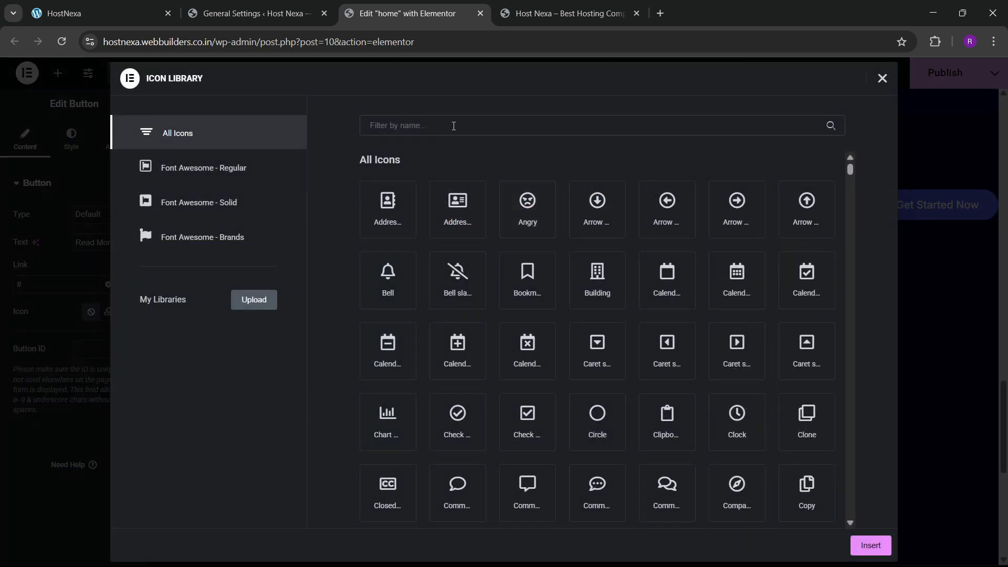
click(450, 124)
text(arrow)
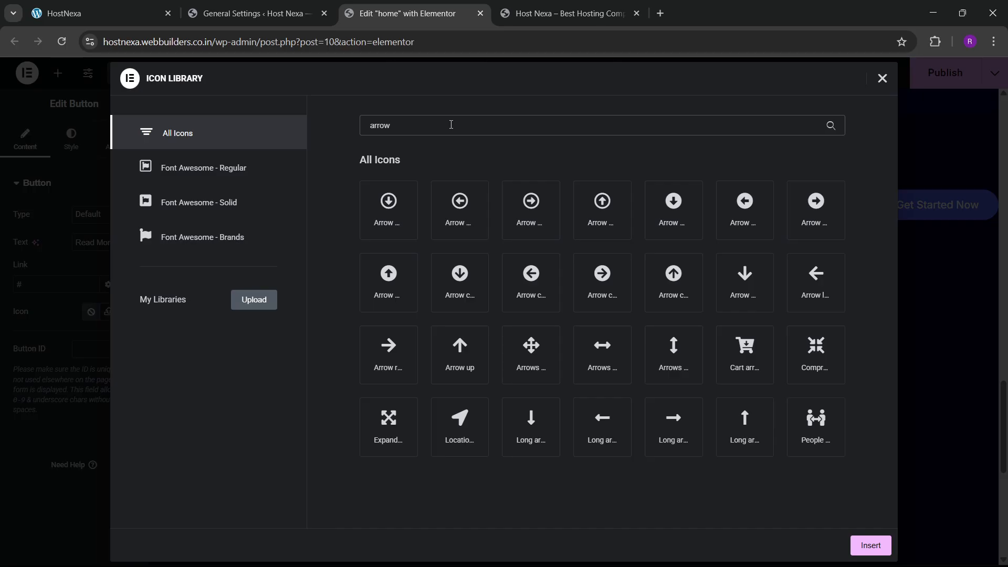
click(400, 354)
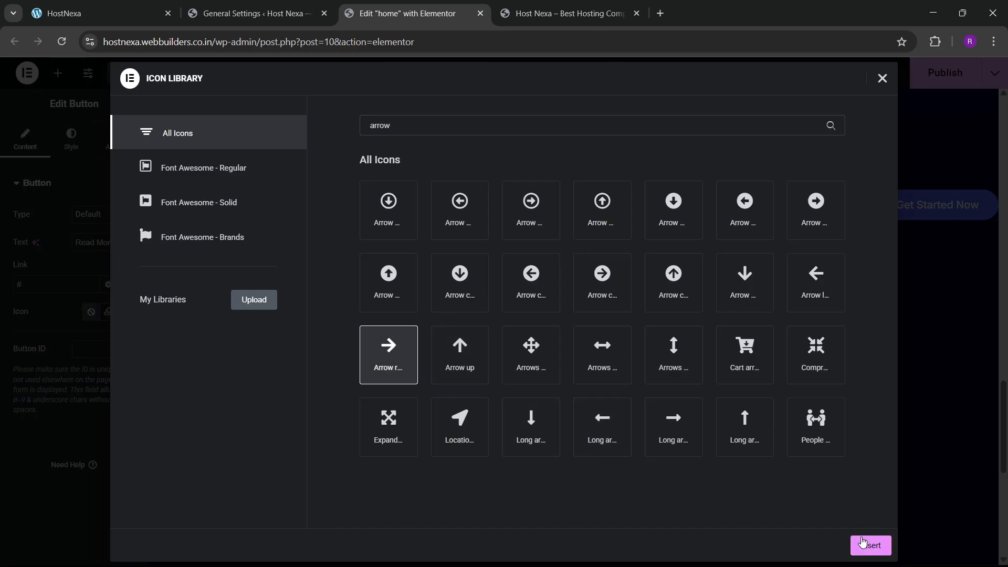
click(870, 545)
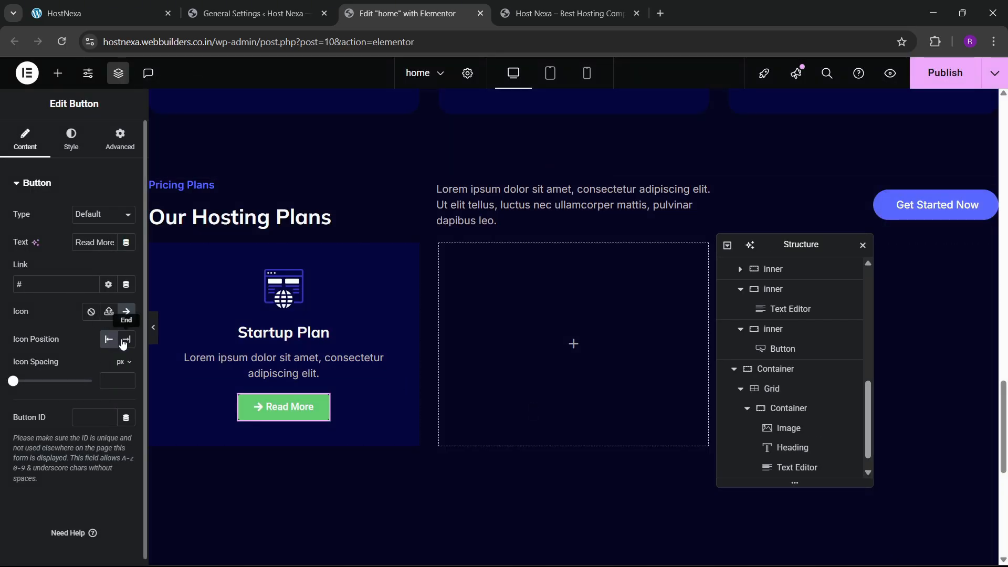
- Make the "Read More" button's background colour fully transparent
click(71, 139)
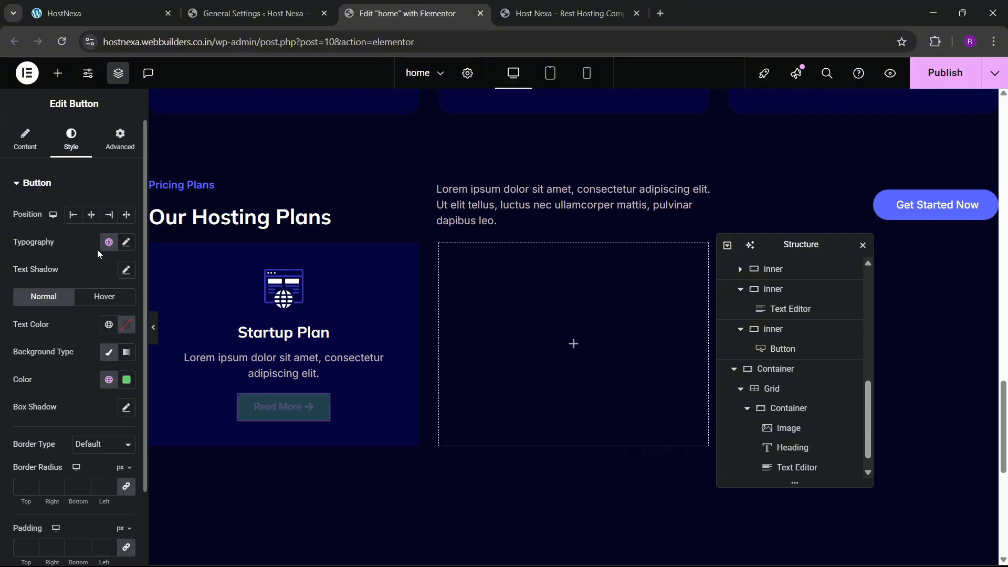
click(126, 381)
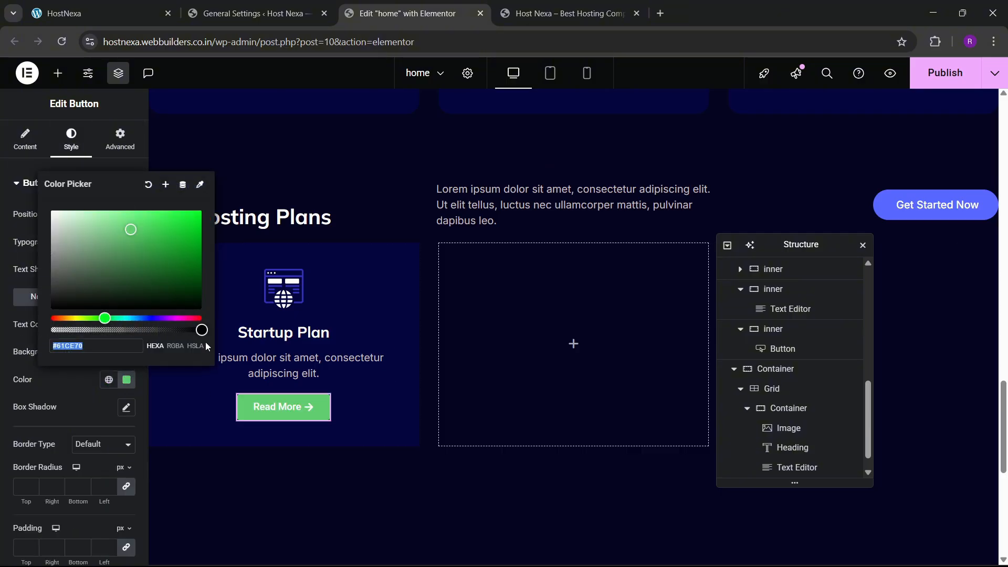
drag(203, 330, 50, 331)
click(81, 393)
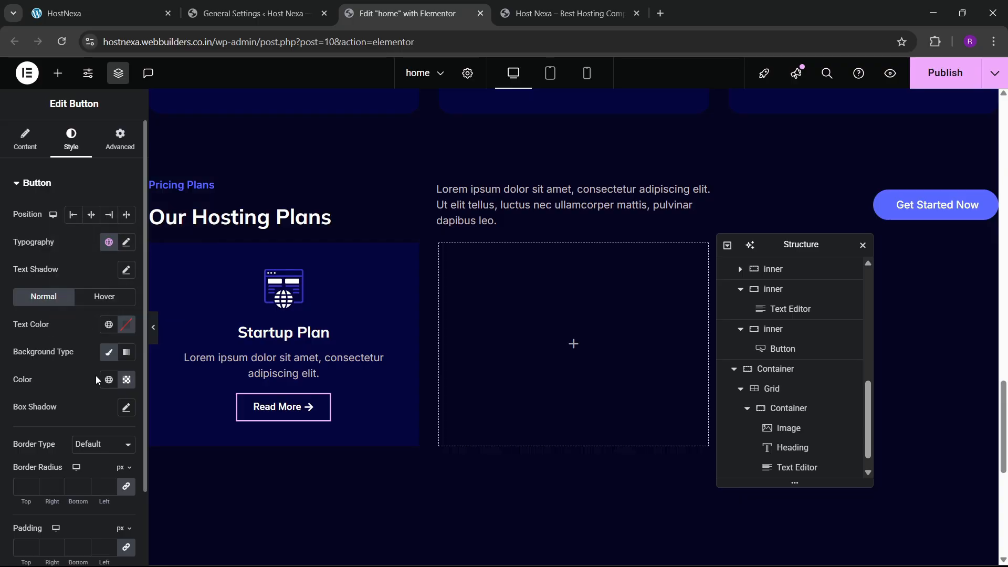
- Set the "Read More" button's text colour to the global sky blue and its padding to 0 px on all sides
click(110, 326)
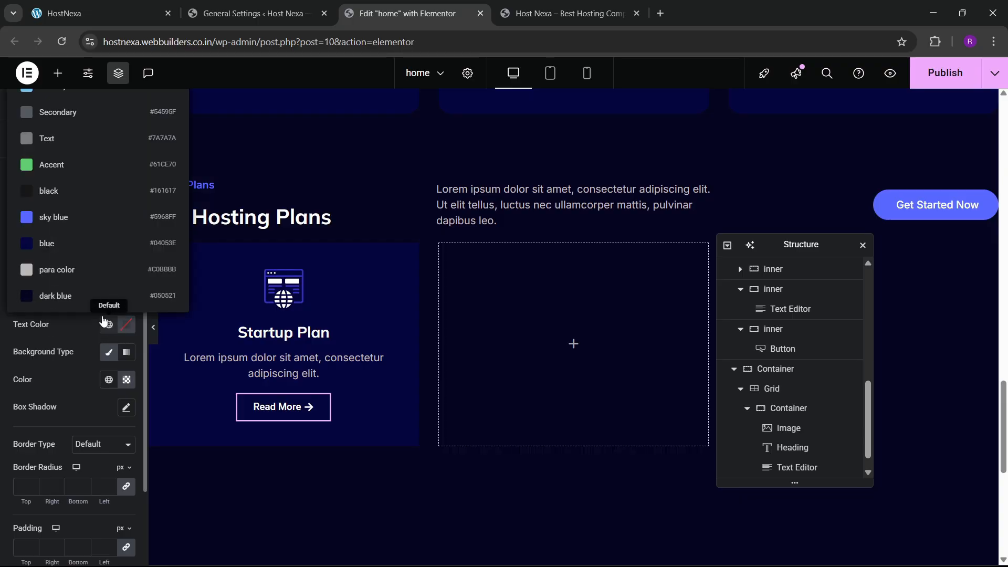
click(60, 218)
scroll(44, 370, down, 2)
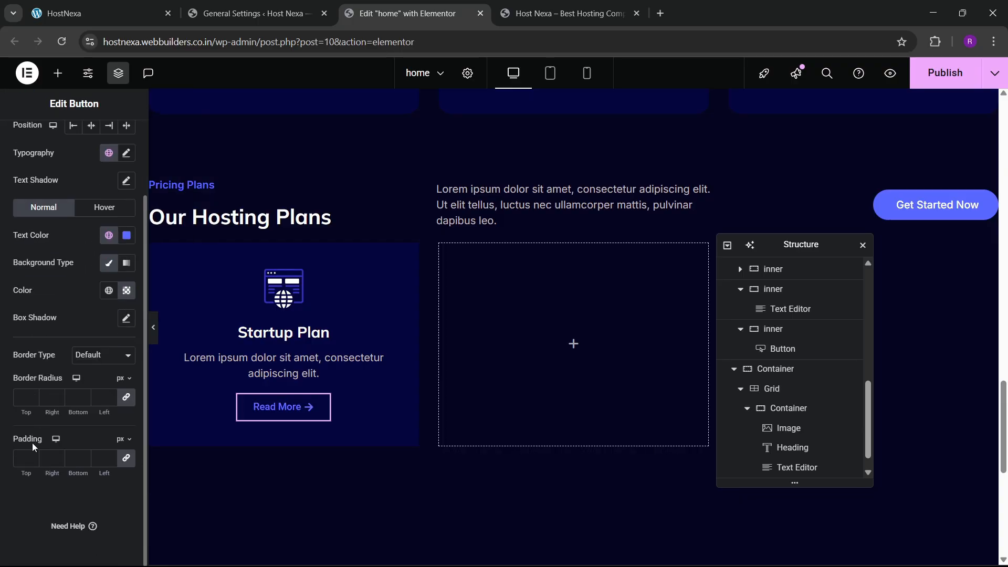
click(23, 458)
text(0)
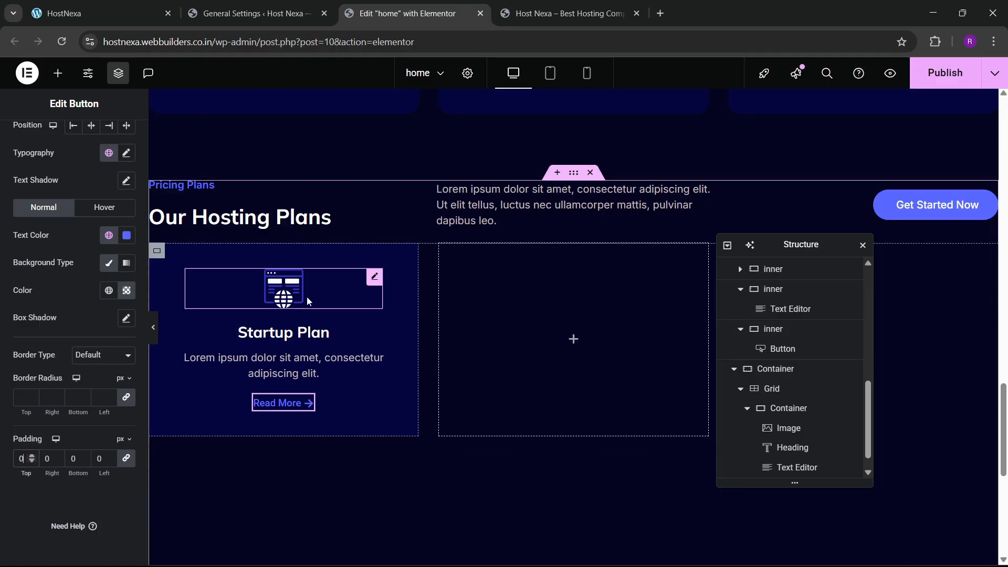
- Round the "Startup Plan" card container's corners with a 20 px border radius on all sides
click(788, 408)
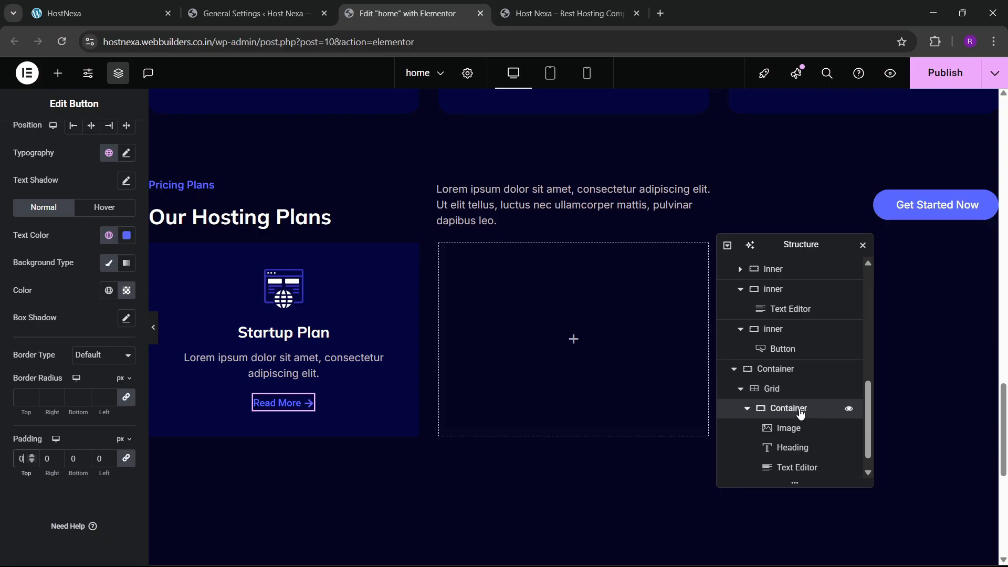
click(74, 137)
scroll(69, 321, up, 2)
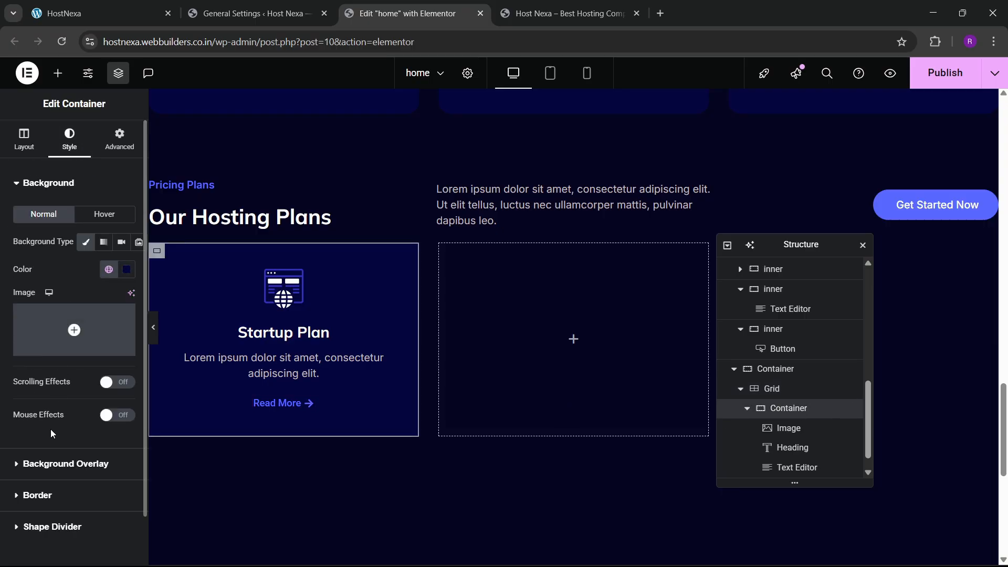
click(45, 491)
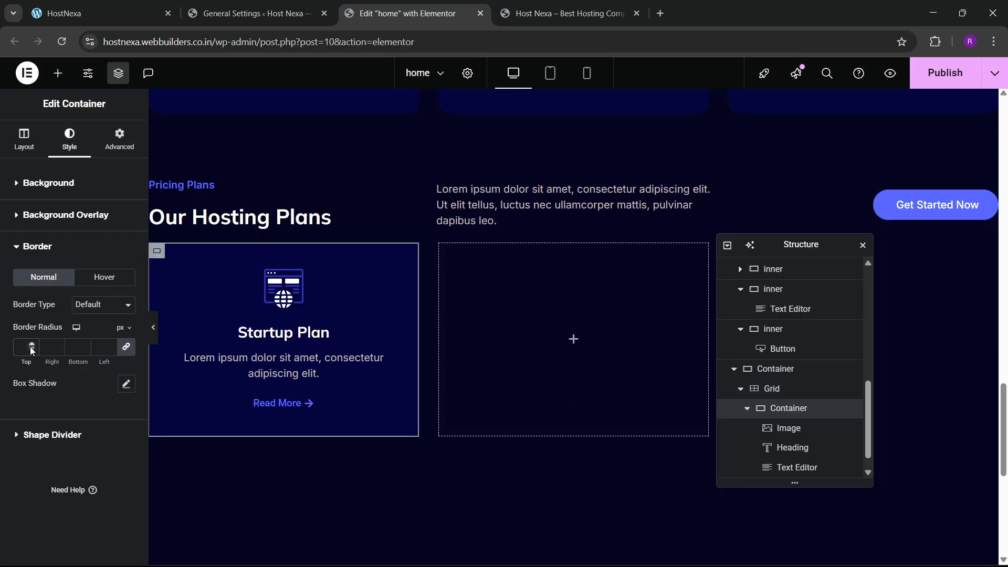
text(20)
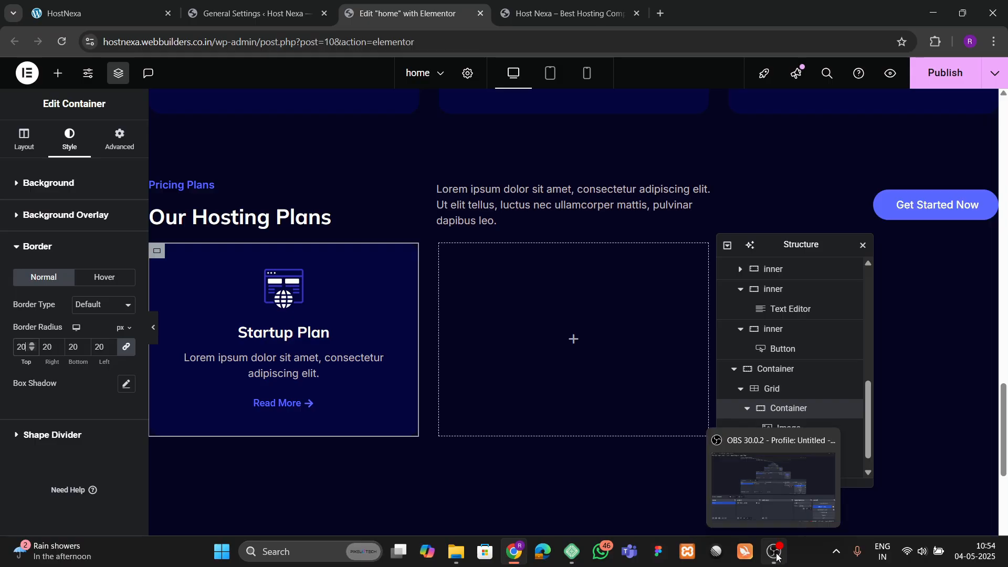
- Duplicate the finished card container five times within the grid to make two rows of three cards
click(748, 411)
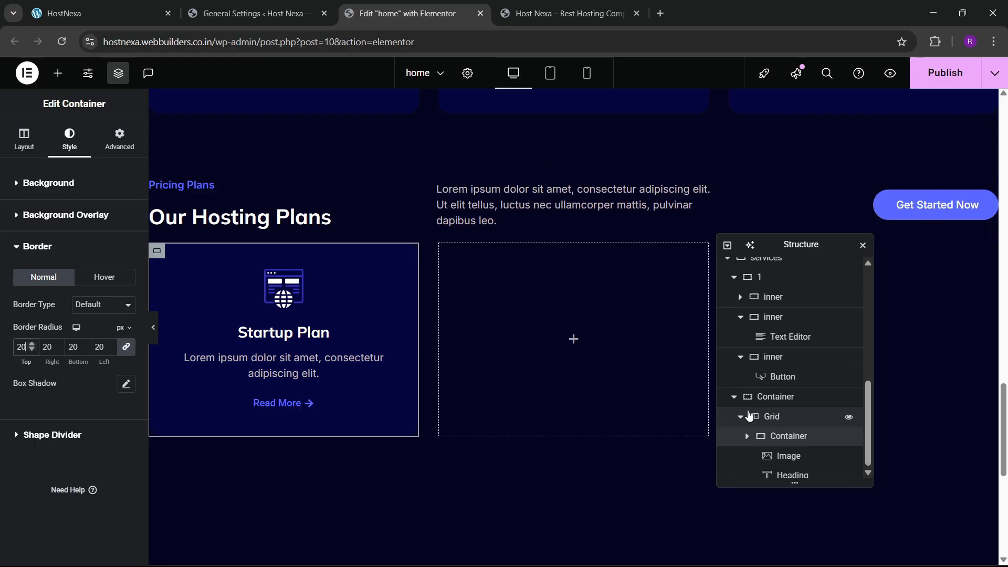
right_click(790, 473)
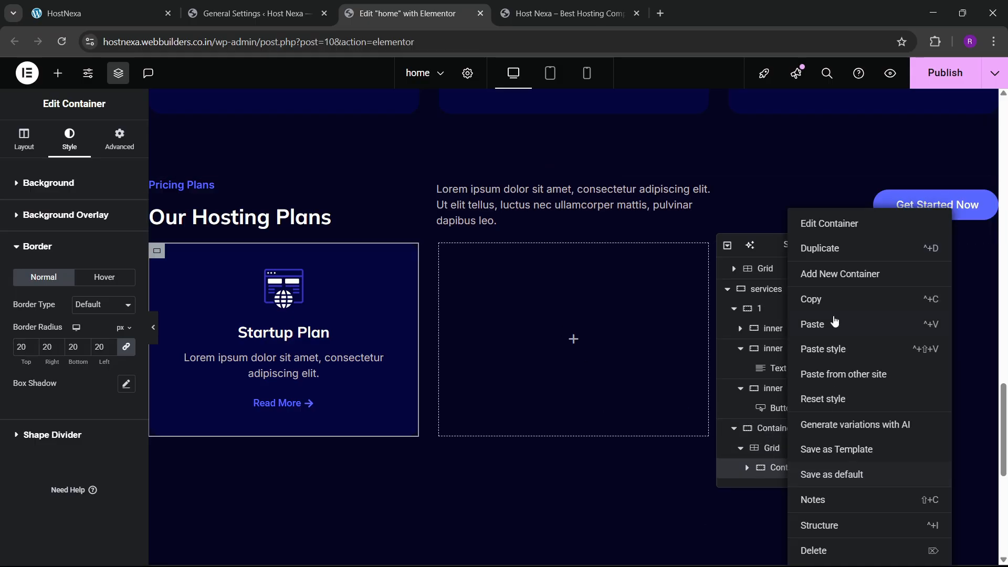
click(820, 248)
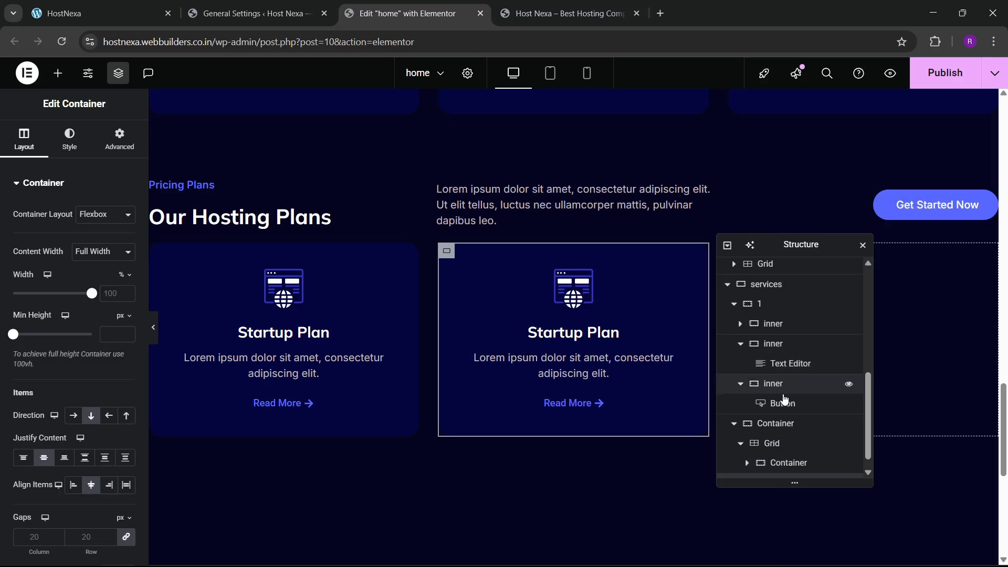
scroll(792, 456, down, 1)
right_click(789, 468)
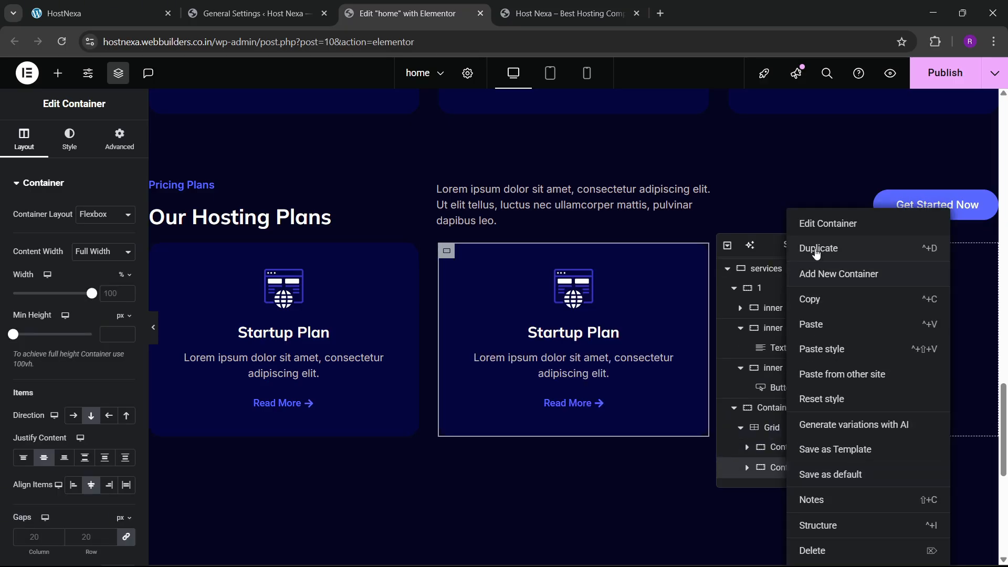
click(820, 248)
scroll(790, 420, down, 1)
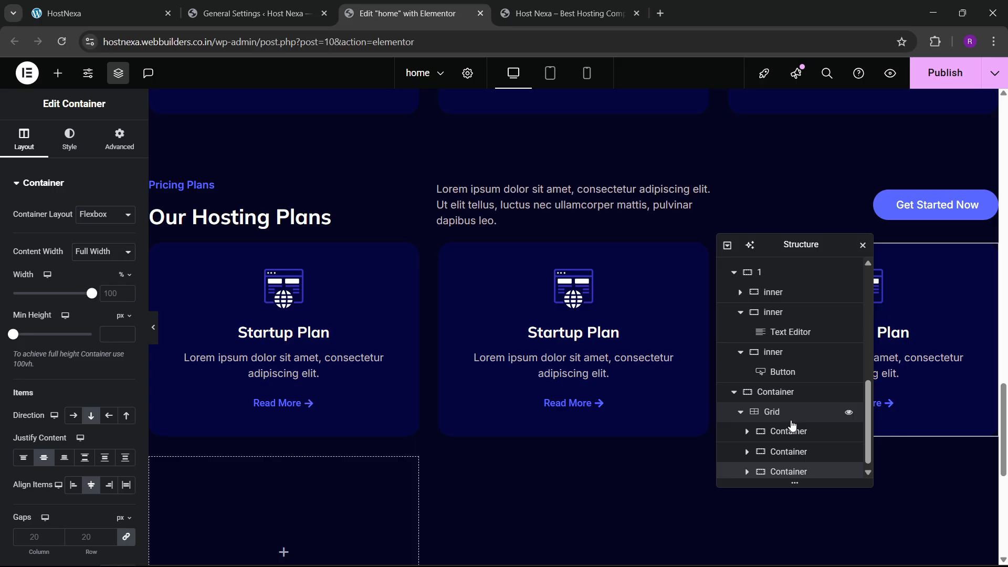
right_click(796, 466)
click(806, 251)
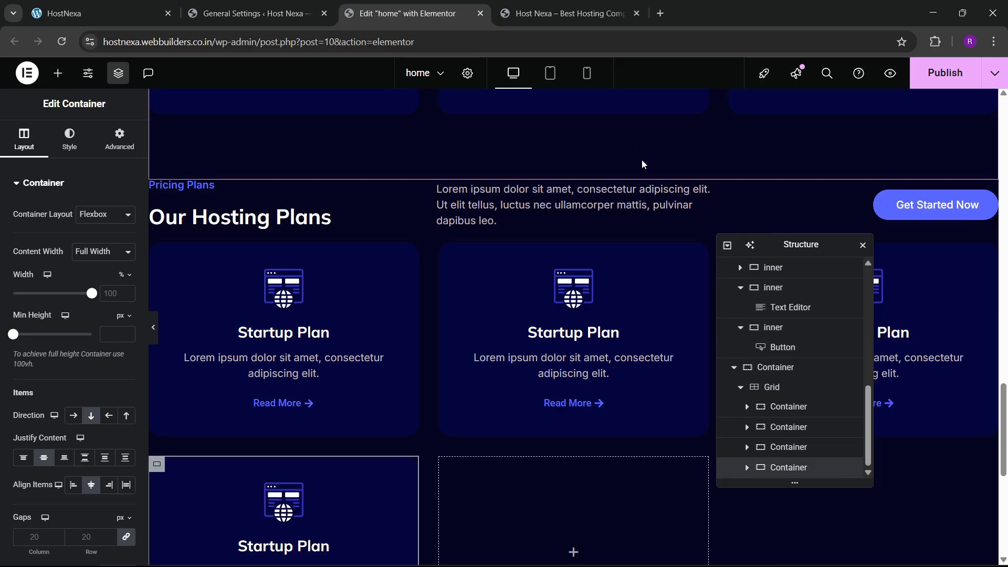
right_click(785, 467)
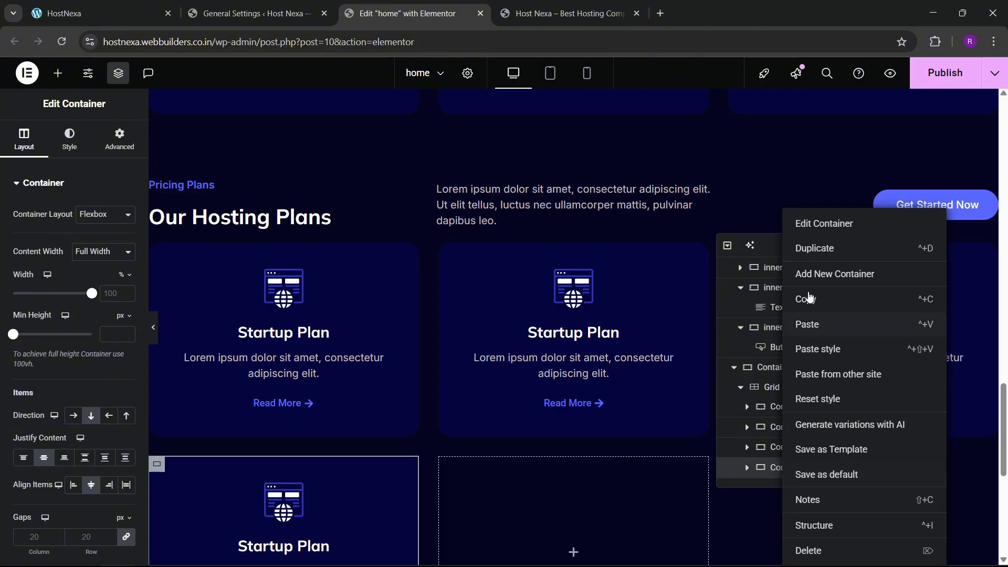
click(808, 248)
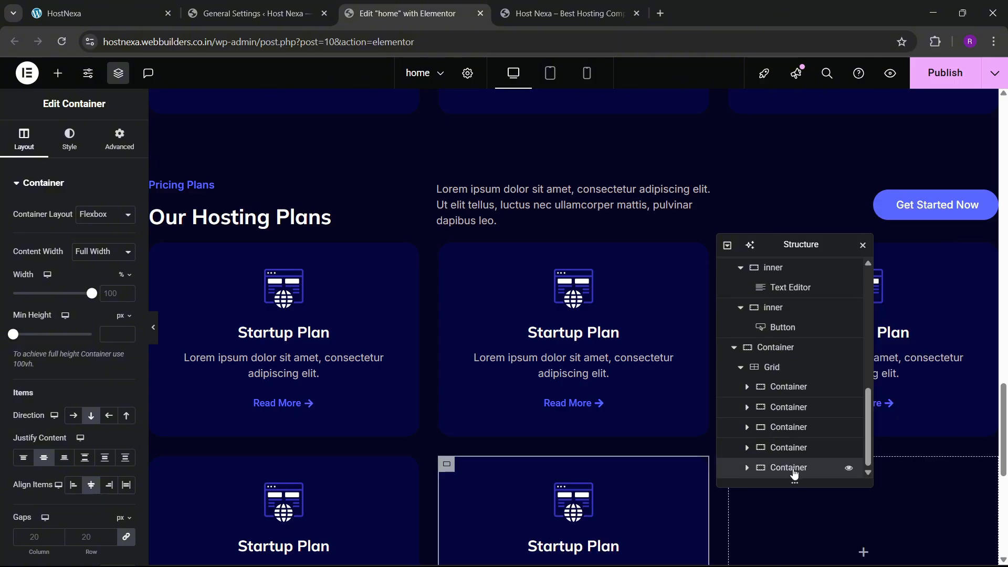
right_click(792, 468)
click(824, 248)
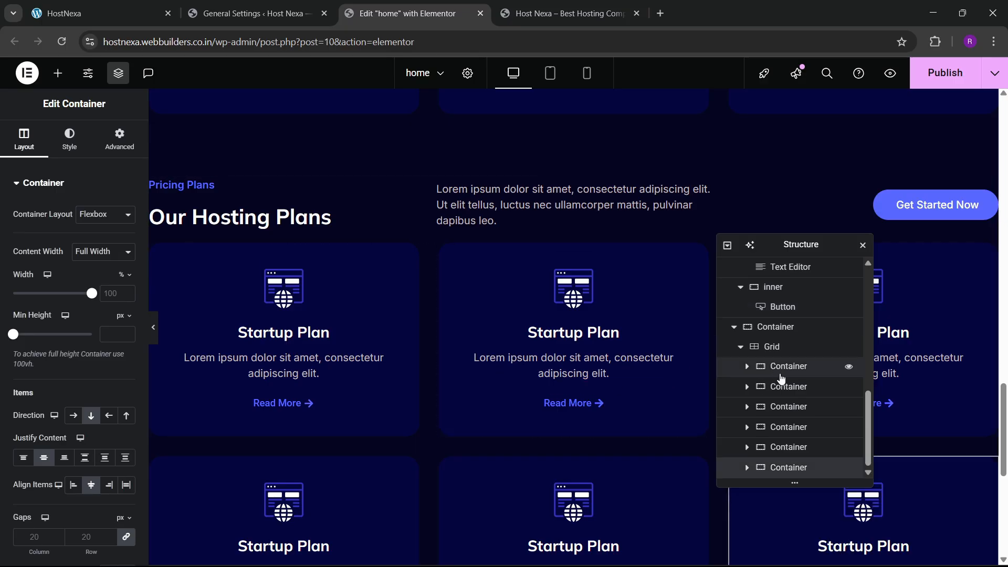
- Collapse the services section's inner containers in the structure and set the section container's column and row gaps to 50 px
click(779, 328)
scroll(781, 358, up, 2)
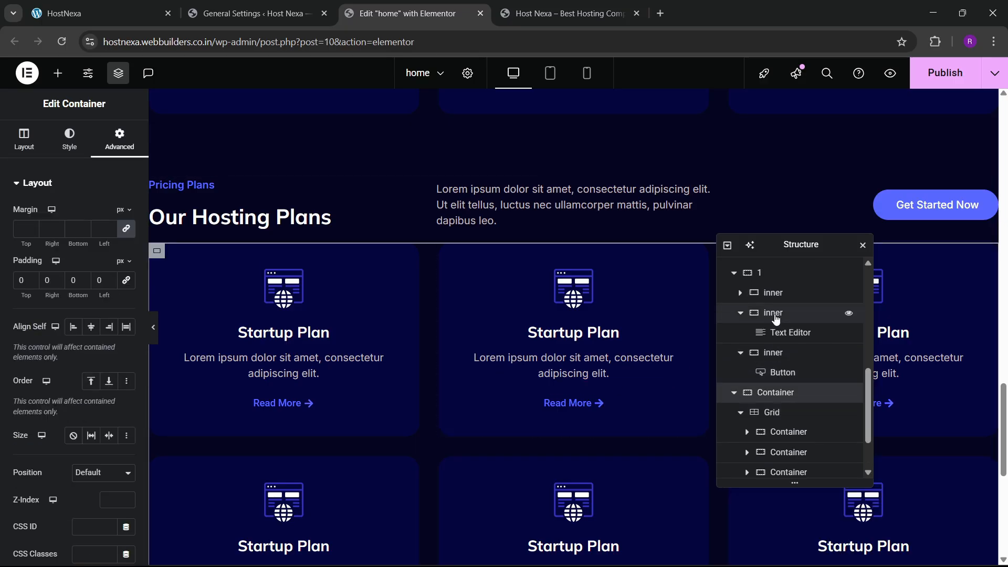
scroll(754, 362, up, 2)
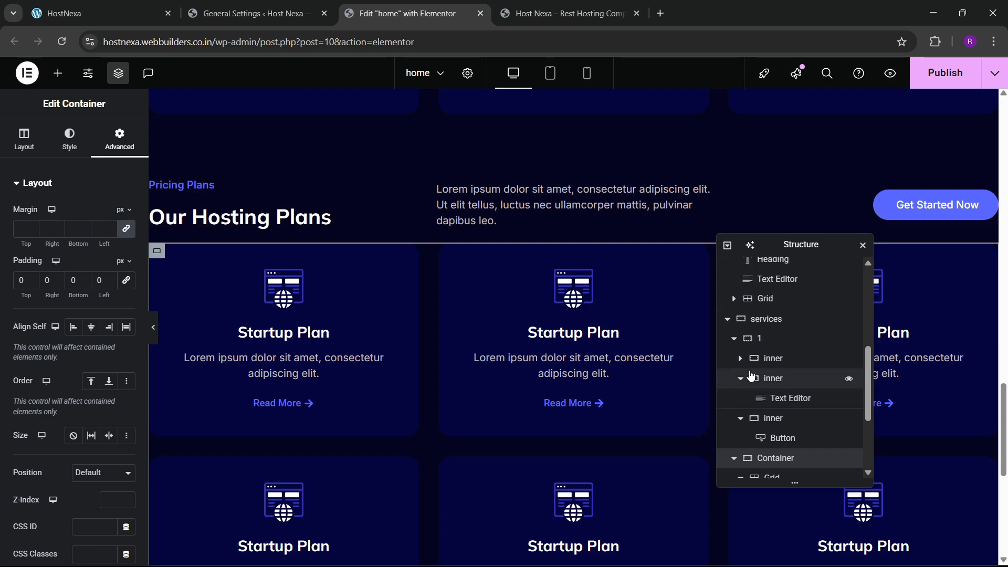
click(734, 338)
click(734, 359)
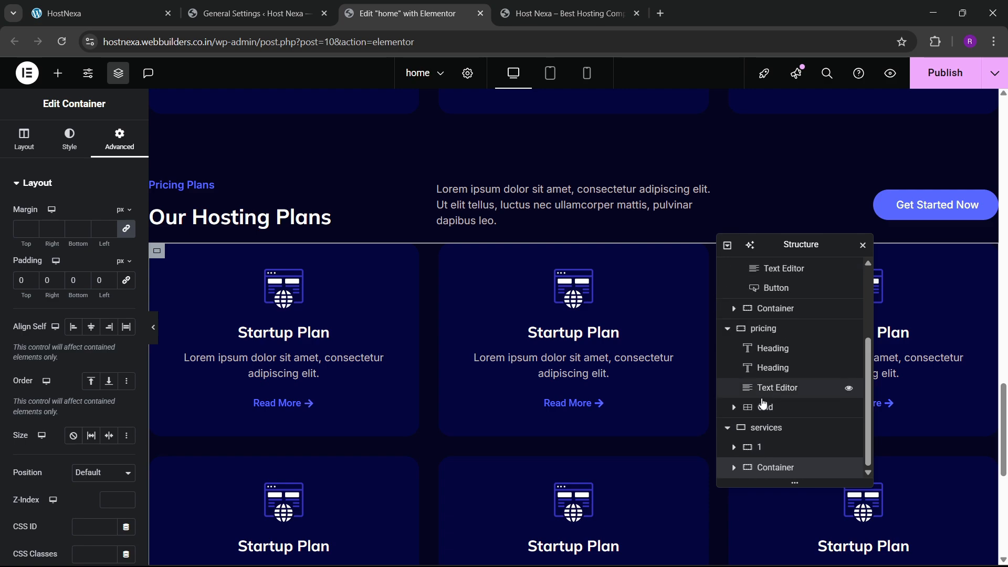
click(770, 451)
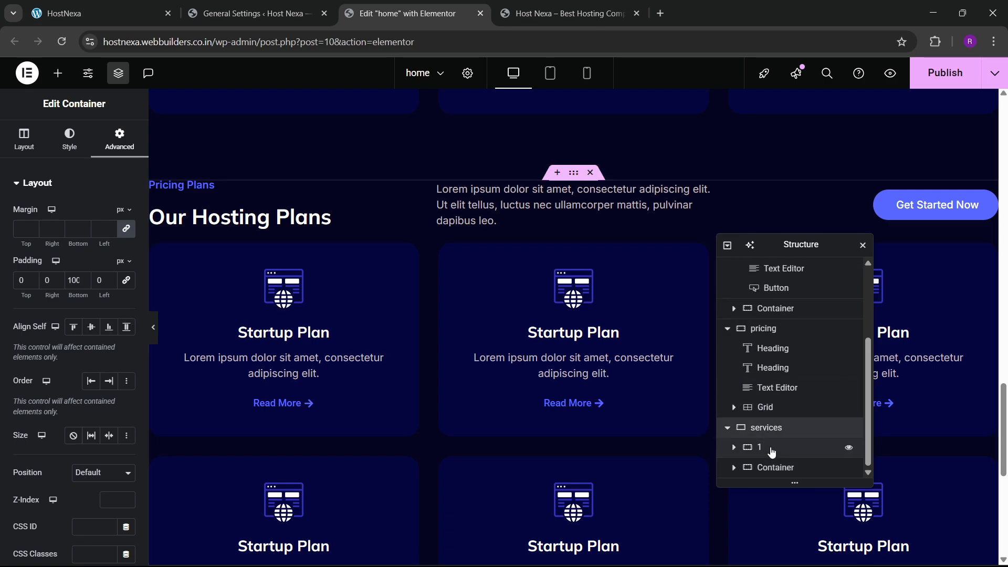
click(24, 139)
scroll(63, 326, down, 1)
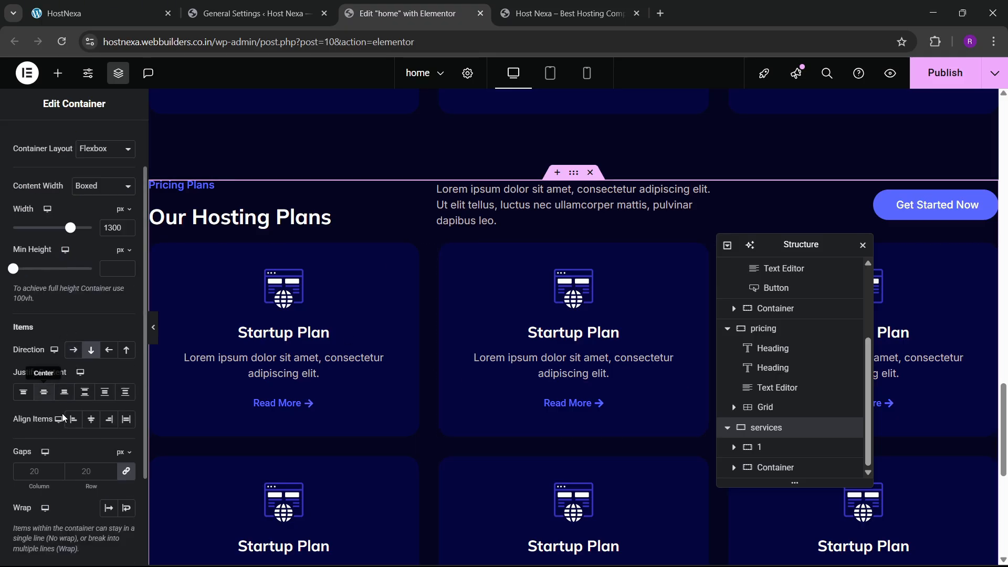
scroll(84, 438, down, 2)
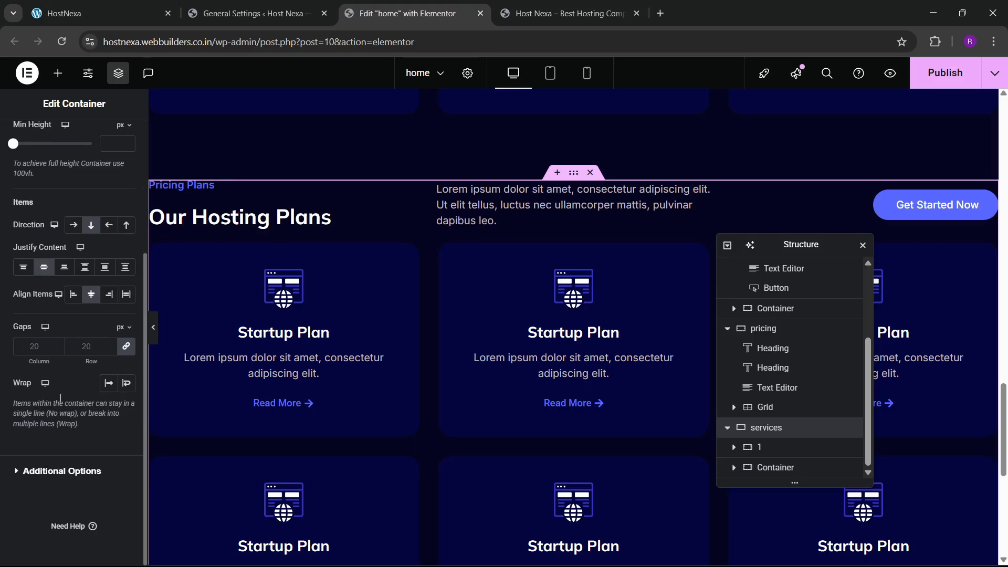
text(40)
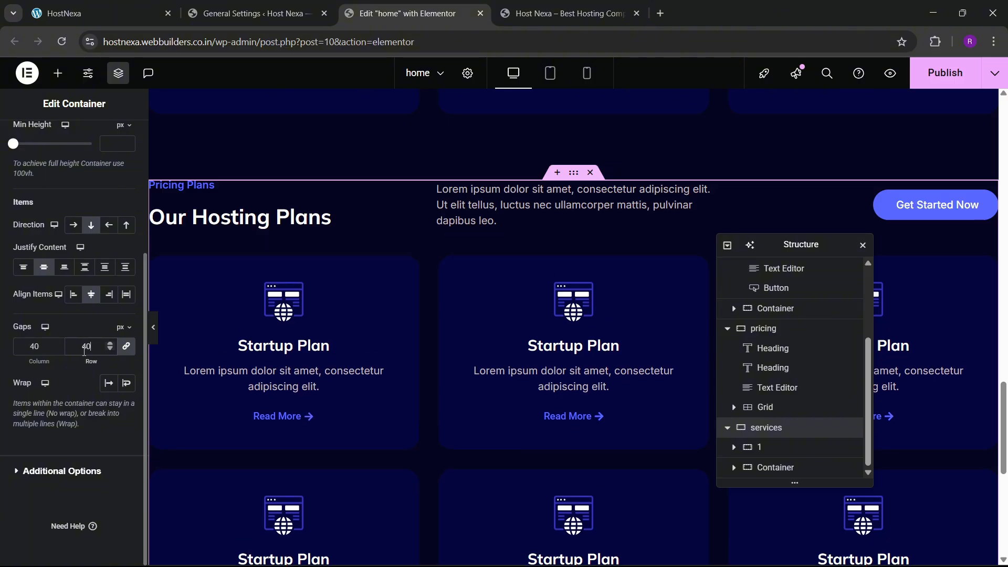
key(BackSpace)
key(BackSpace)
text(50)
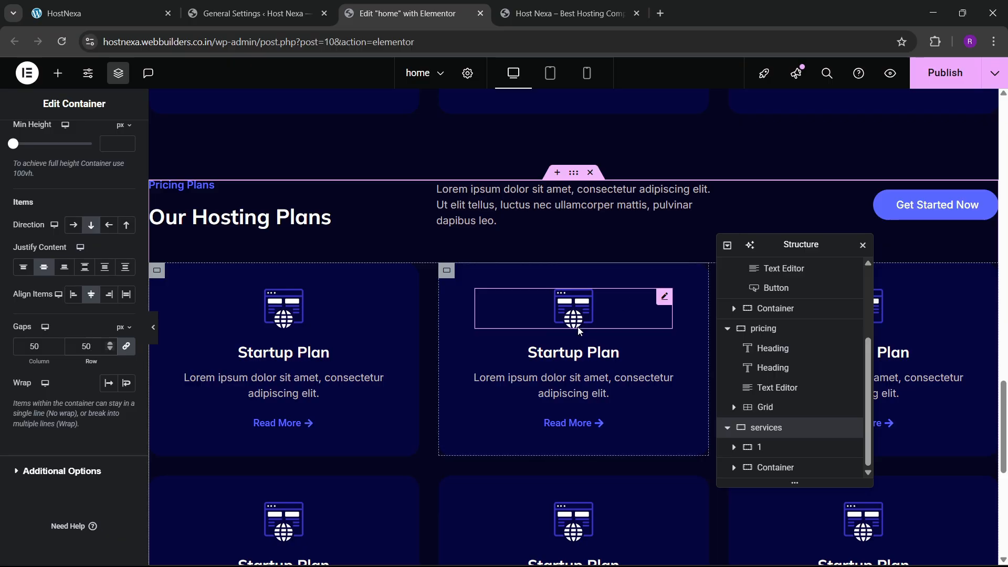
- Give the first card's icon image the Bob hover animation
scroll(543, 434, down, 3)
scroll(472, 300, up, 2)
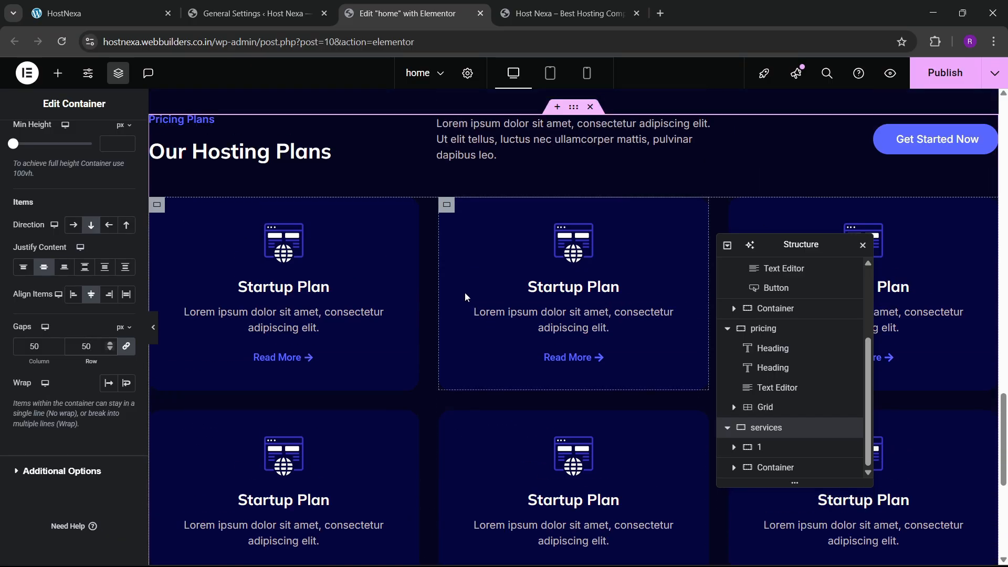
click(79, 14)
click(407, 13)
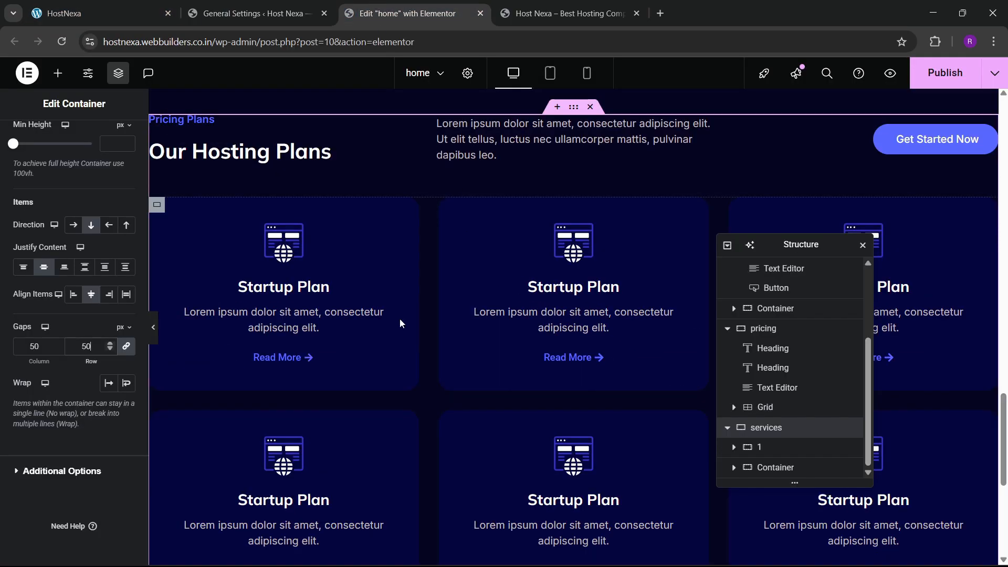
click(336, 251)
click(102, 373)
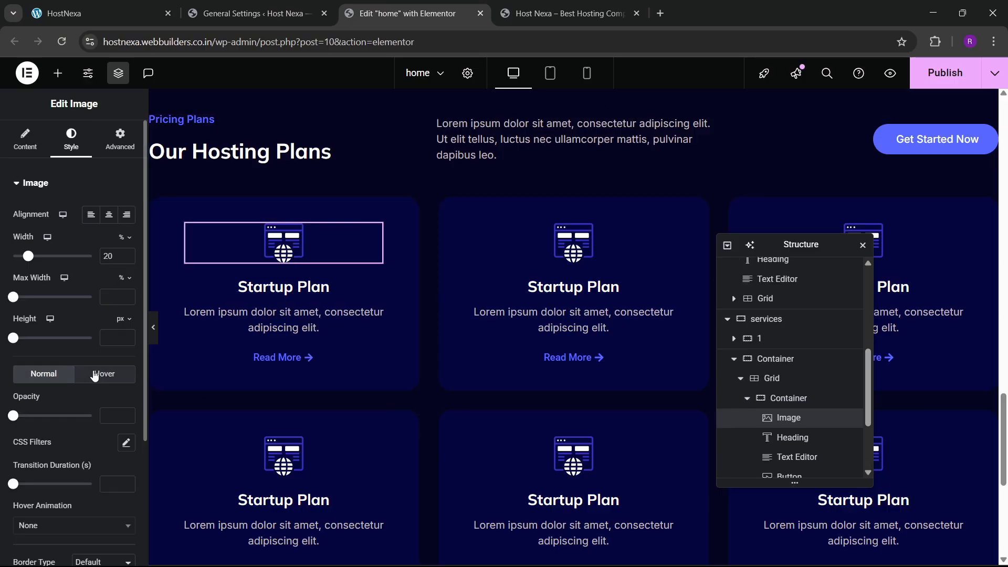
scroll(82, 362, down, 3)
click(55, 351)
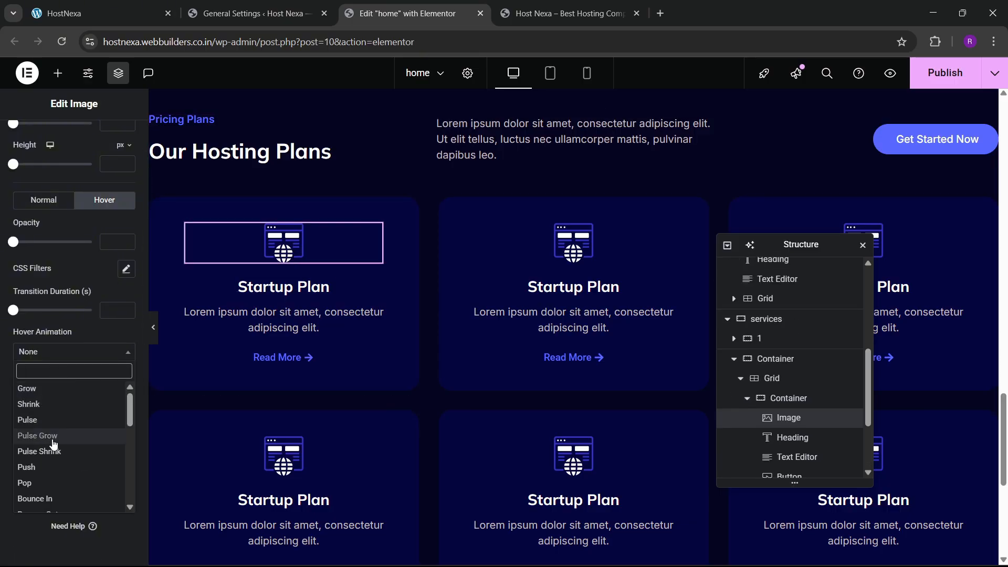
scroll(47, 448, down, 3)
click(46, 462)
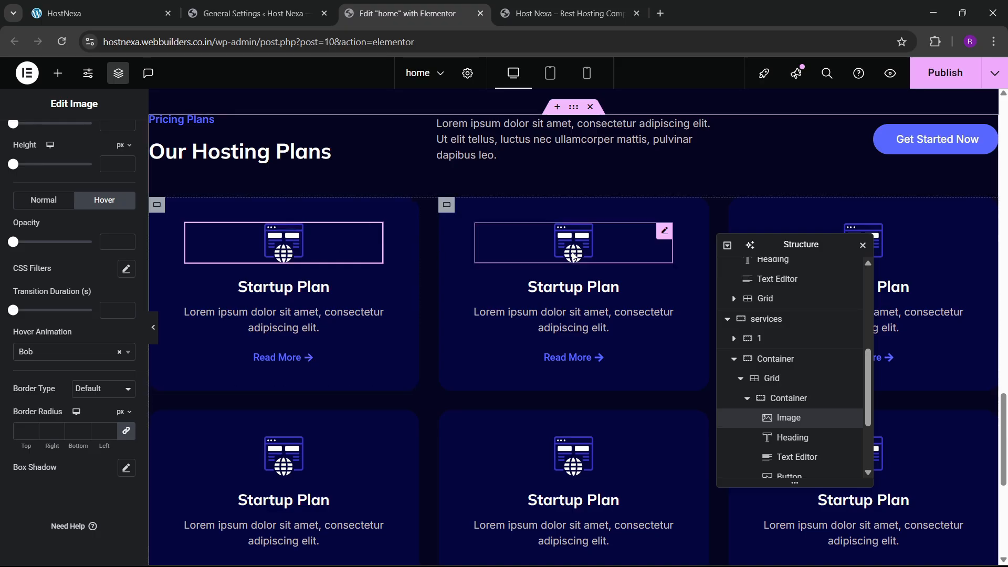
- Replace the services section's small "Pricing Plans" heading with the reference site's "What We Offer" text
scroll(578, 342, down, 5)
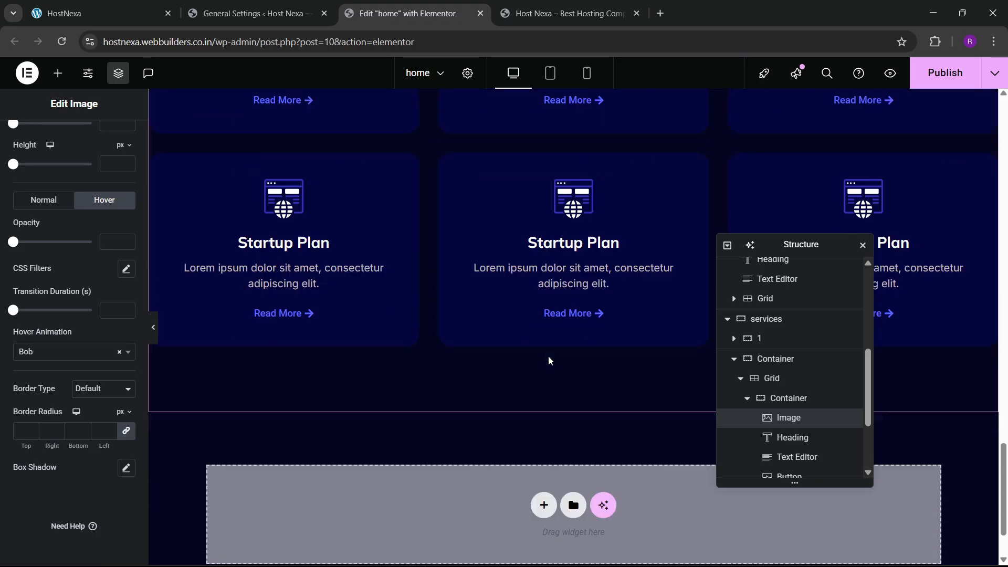
scroll(548, 355, up, 7)
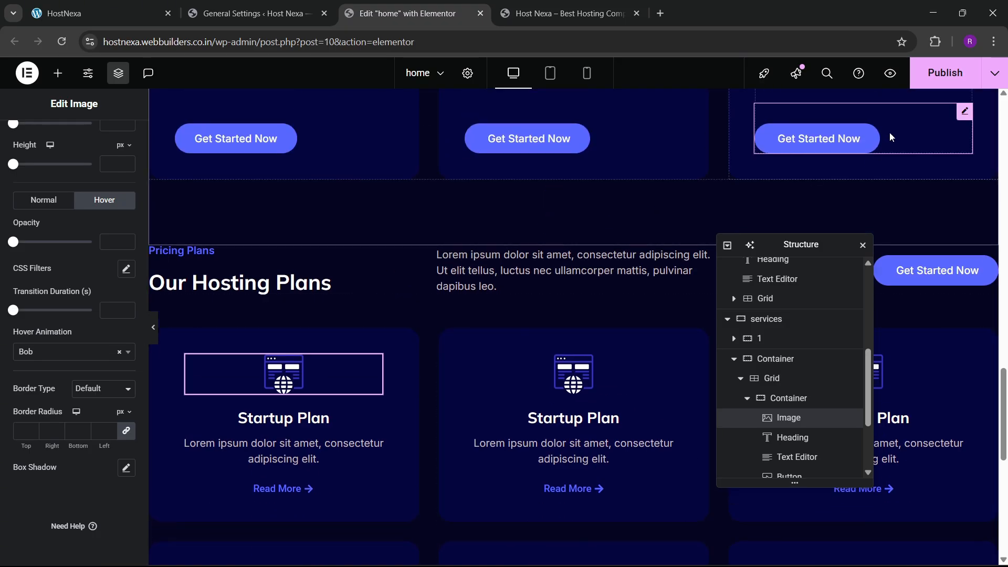
click(59, 5)
scroll(182, 223, up, 4)
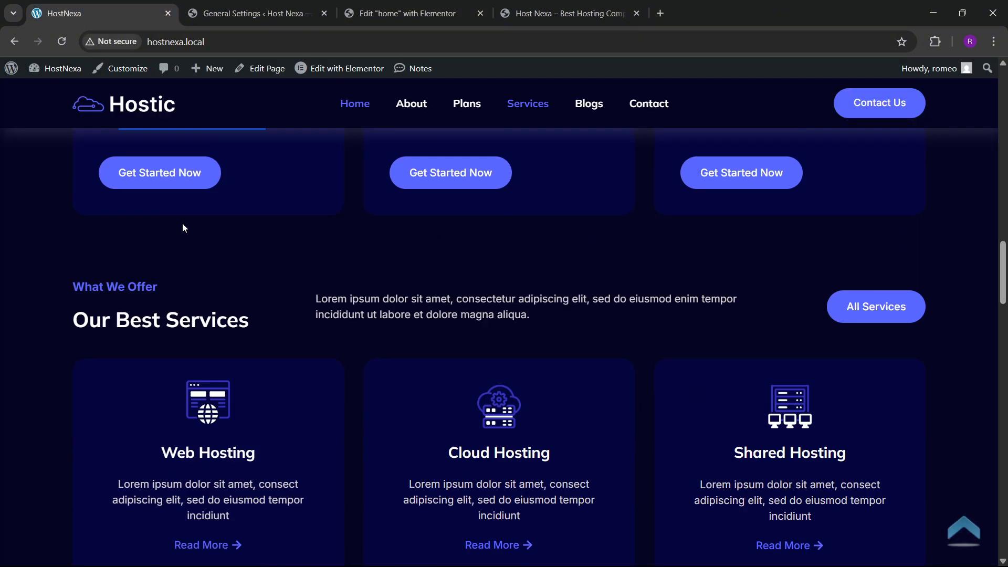
drag(77, 311, 178, 315)
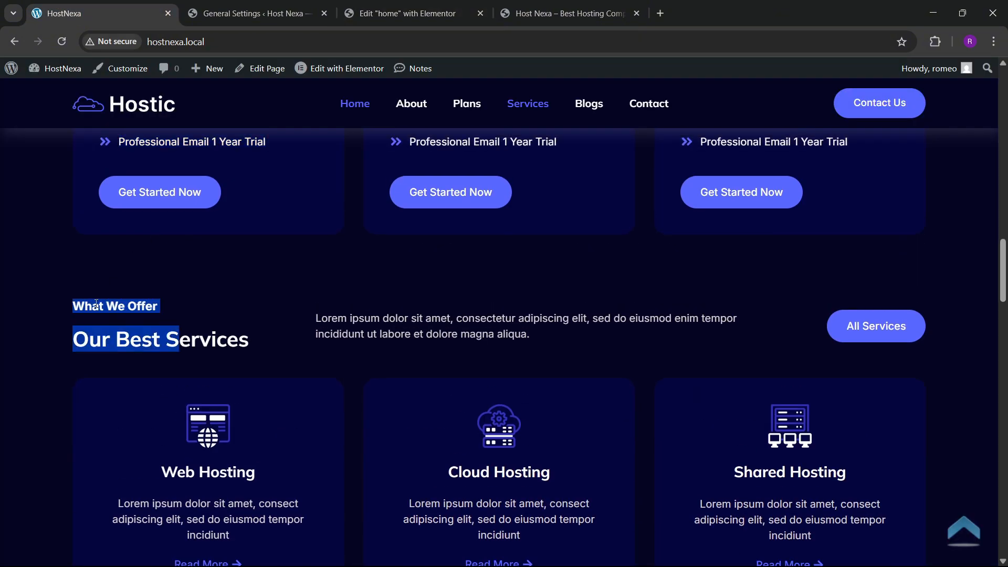
click(64, 305)
click(399, 13)
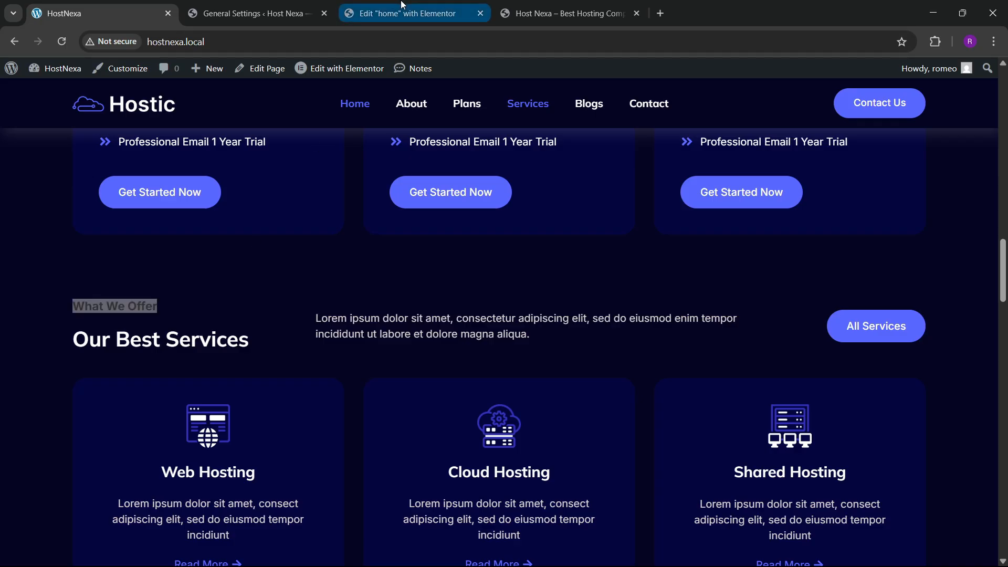
click(198, 251)
key(ctrl+a)
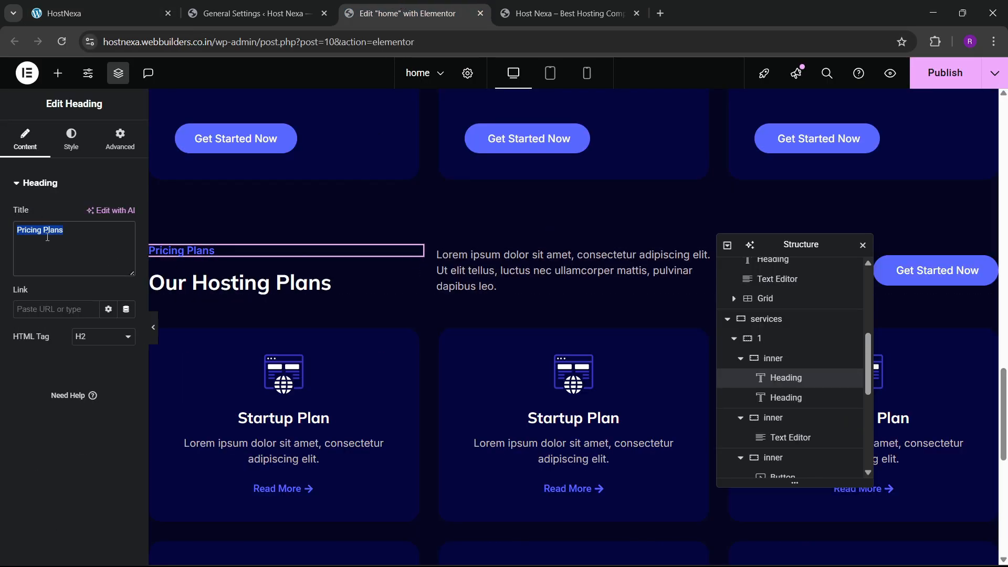
text(What We Offer)
- Replace the services section's main heading with the reference site's "Our Best Services" text and save the page
click(104, 6)
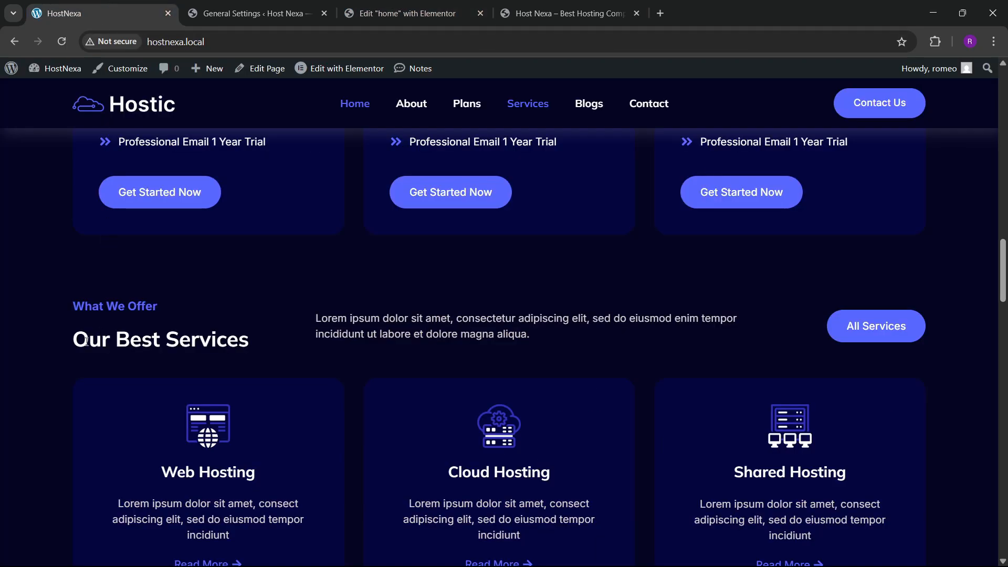
drag(73, 340, 246, 344)
click(472, 12)
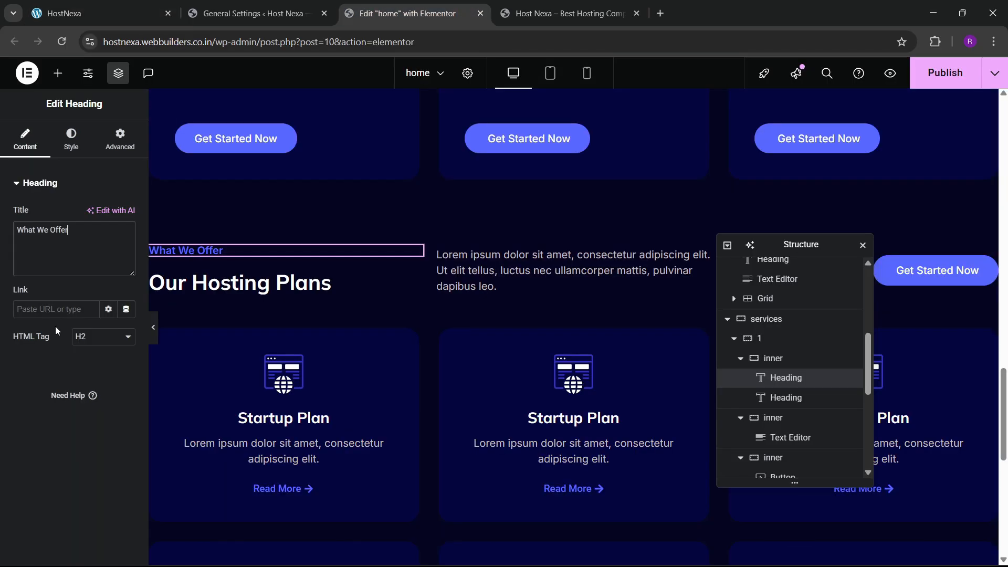
click(228, 293)
click(27, 152)
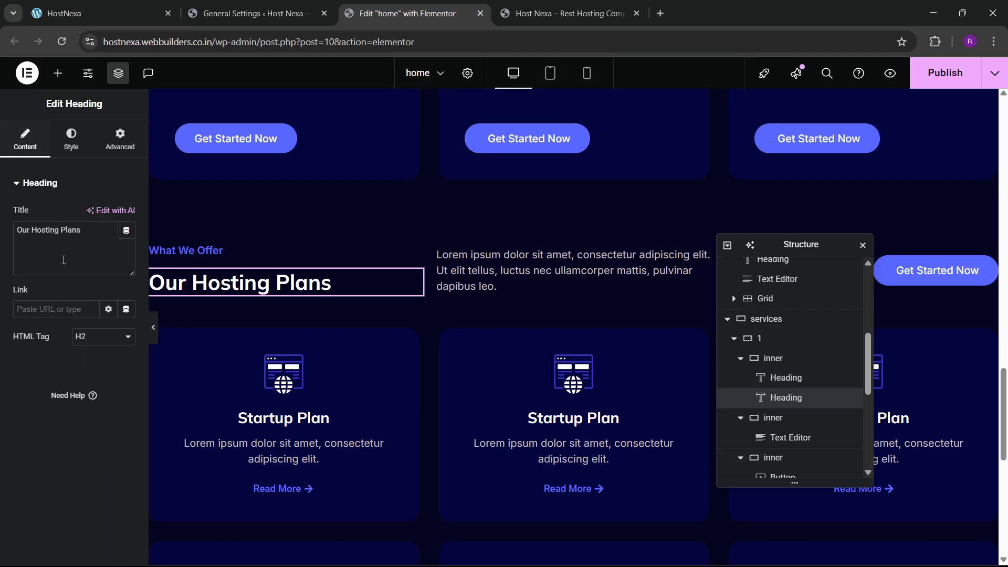
text(Our Best Services)
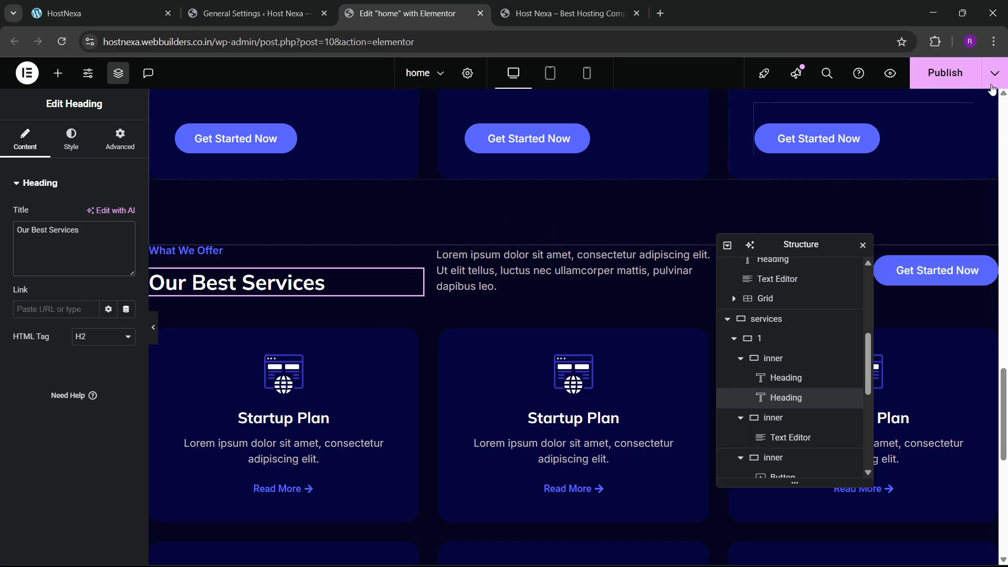
key(ctrl+s)
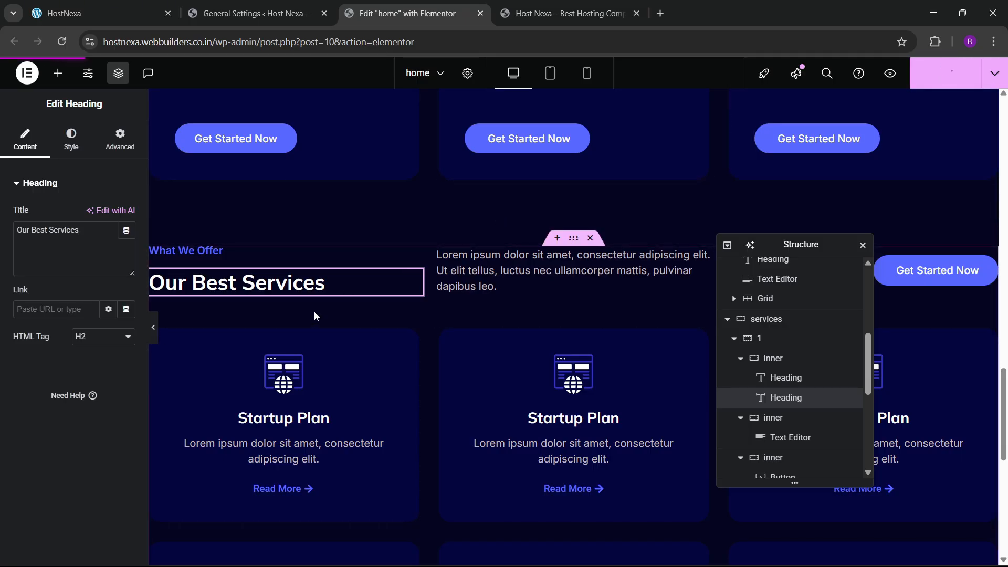
- Check the services section and the sections above it on the reloaded live home page
click(534, 5)
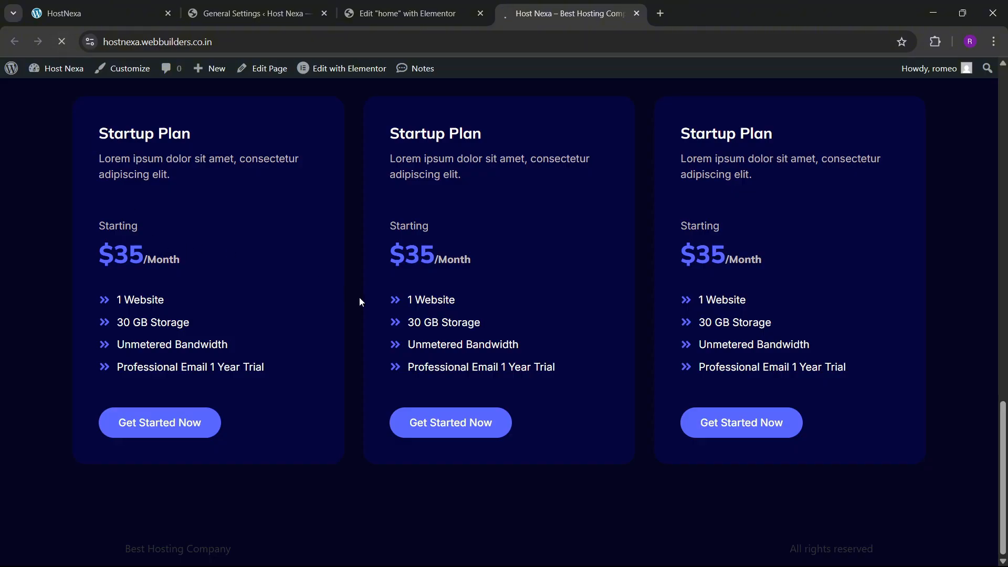
scroll(458, 293, down, 6)
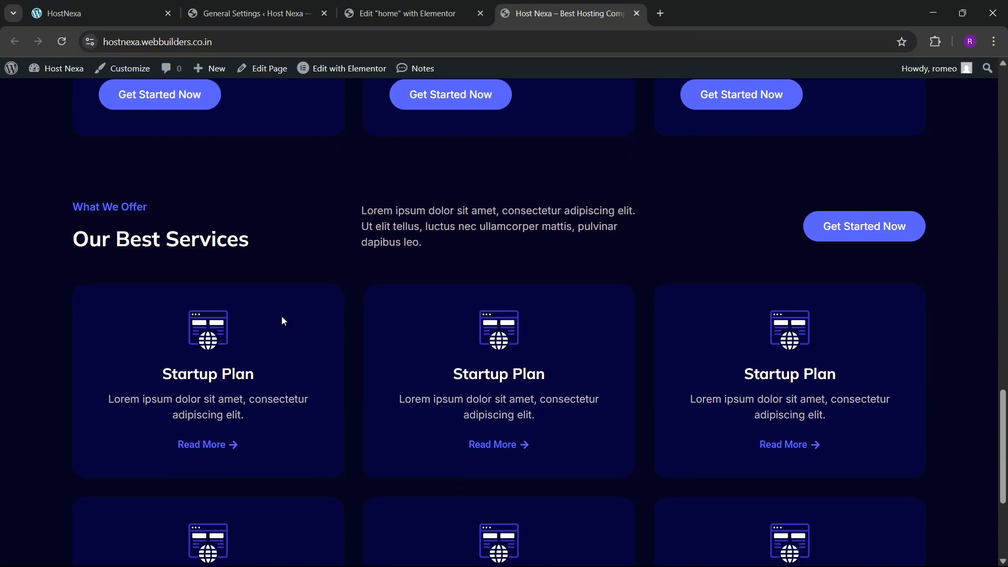
scroll(257, 323, down, 3)
scroll(258, 327, up, 1)
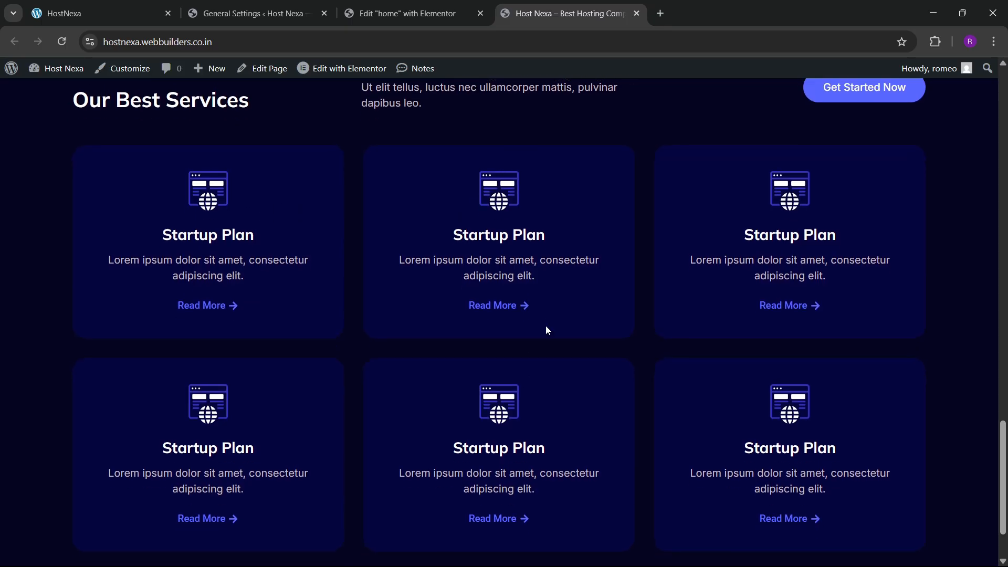
scroll(546, 329, up, 5)
scroll(546, 325, up, 19)
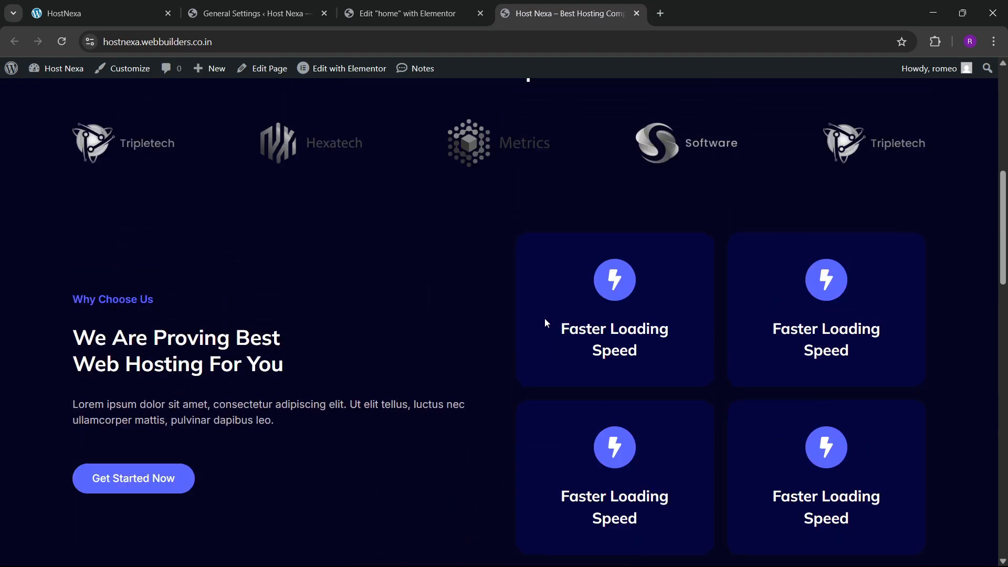
scroll(537, 322, up, 4)
- Examine the sections that follow the services on the reference site, from the world map down to the contact bar
key(ctrl+1)
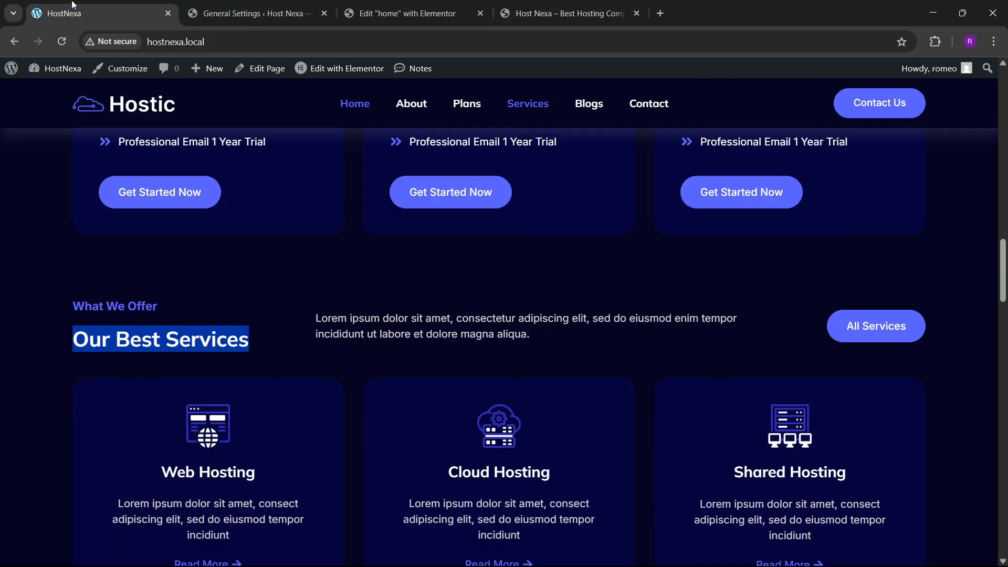
scroll(495, 404, down, 11)
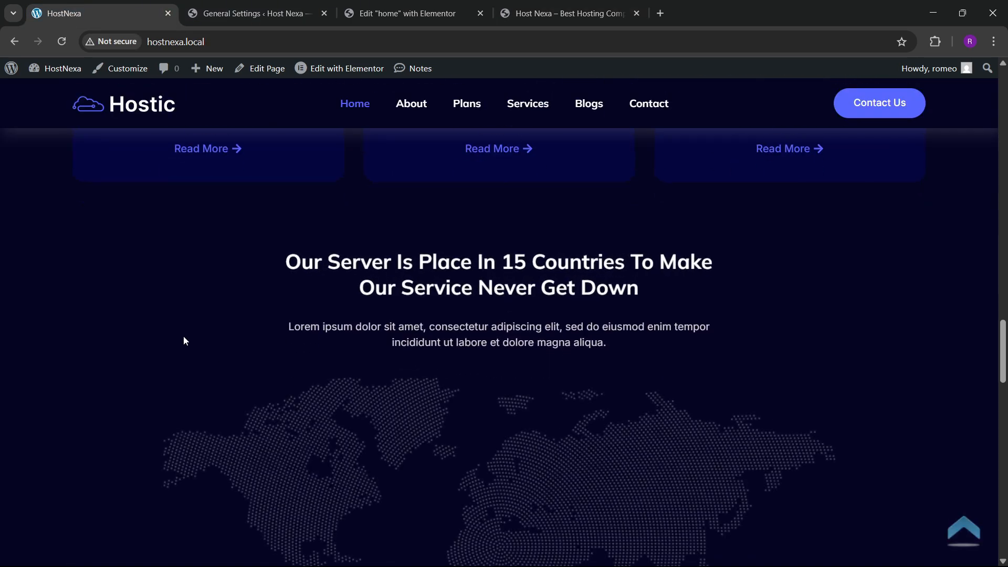
scroll(215, 370, down, 18)
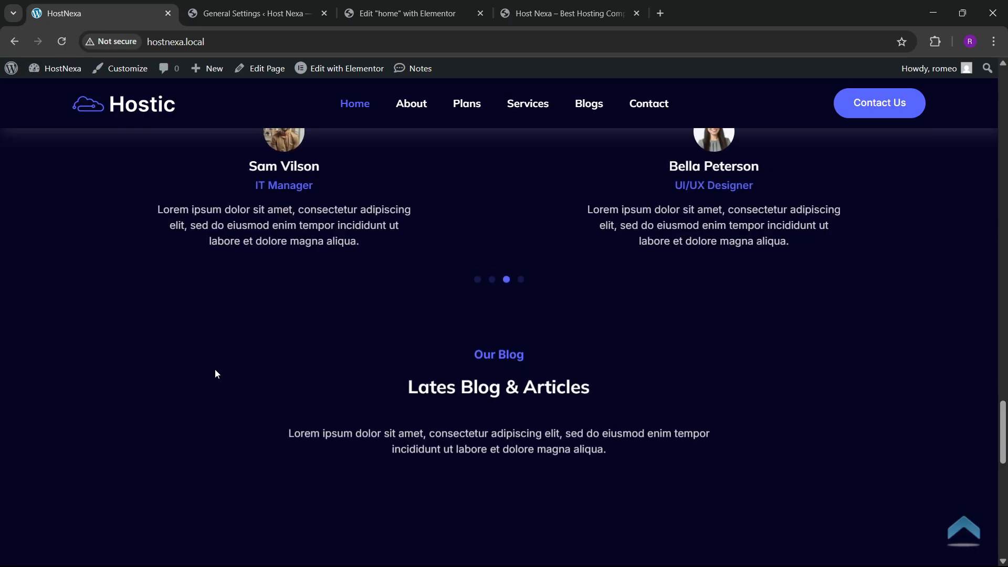
scroll(216, 373, down, 8)
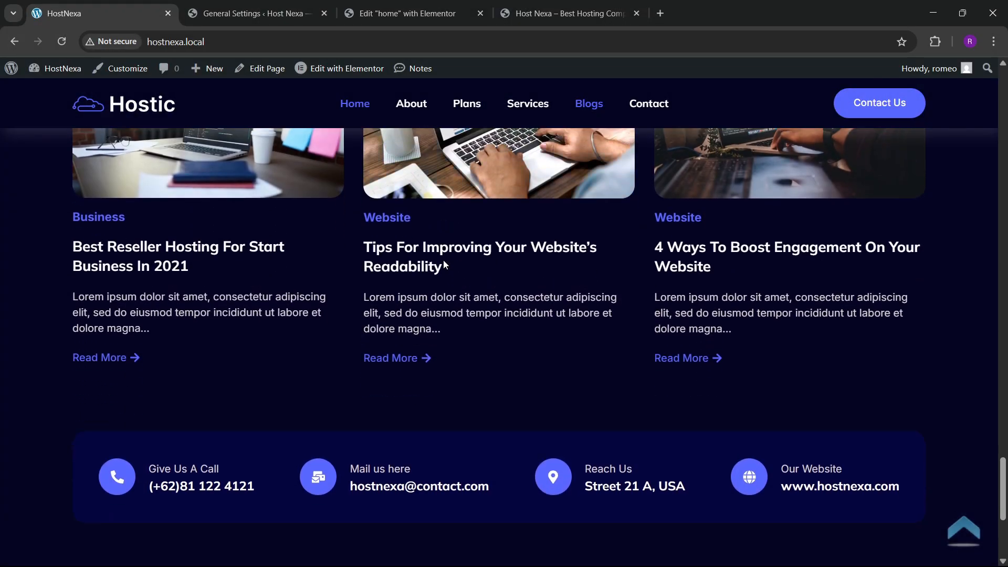
scroll(443, 262, up, 6)
scroll(443, 265, up, 15)
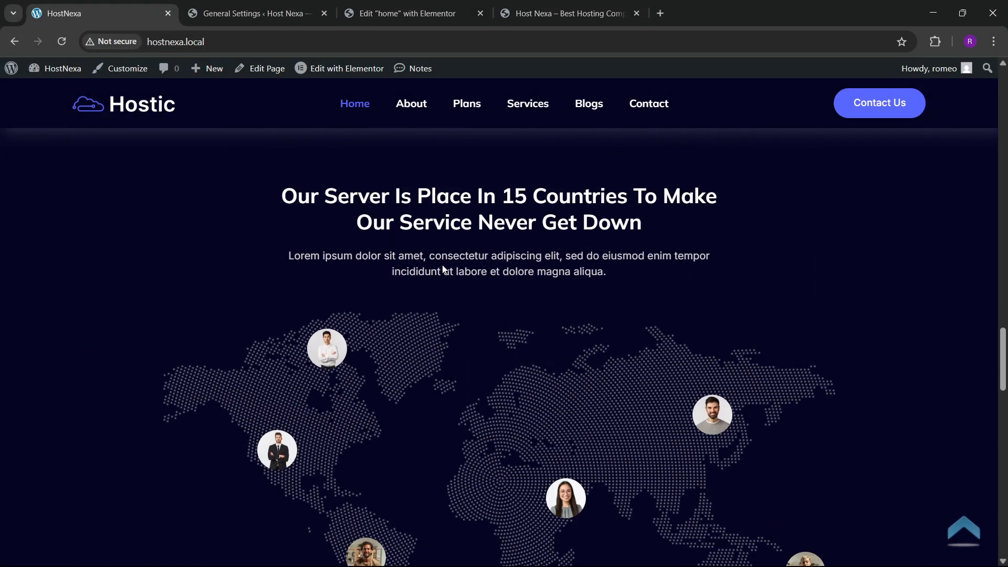
- Add a single-column flexbox container below the services section in the Elementor editor and rename it "map"
click(408, 14)
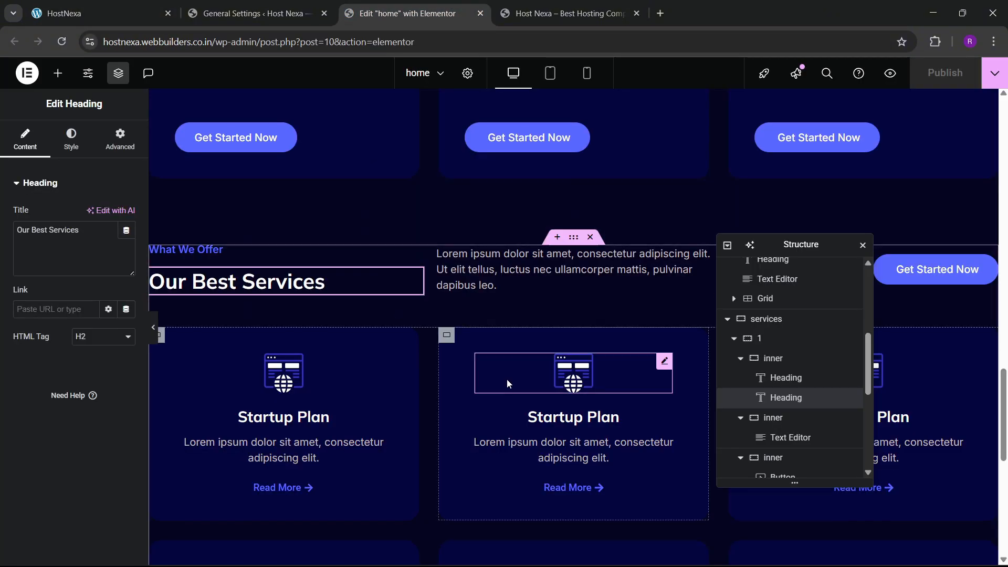
scroll(507, 393, down, 10)
click(543, 420)
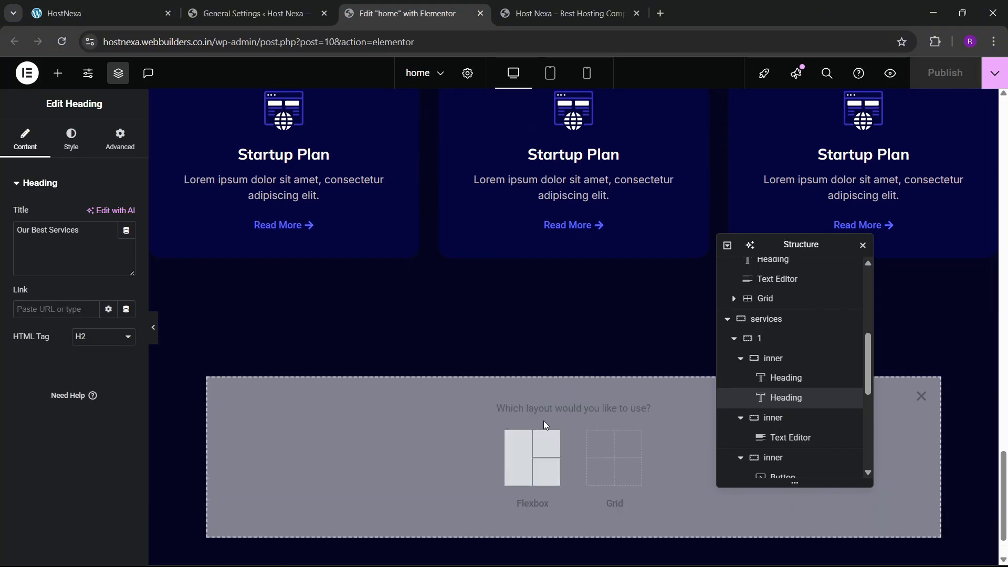
click(506, 468)
click(394, 452)
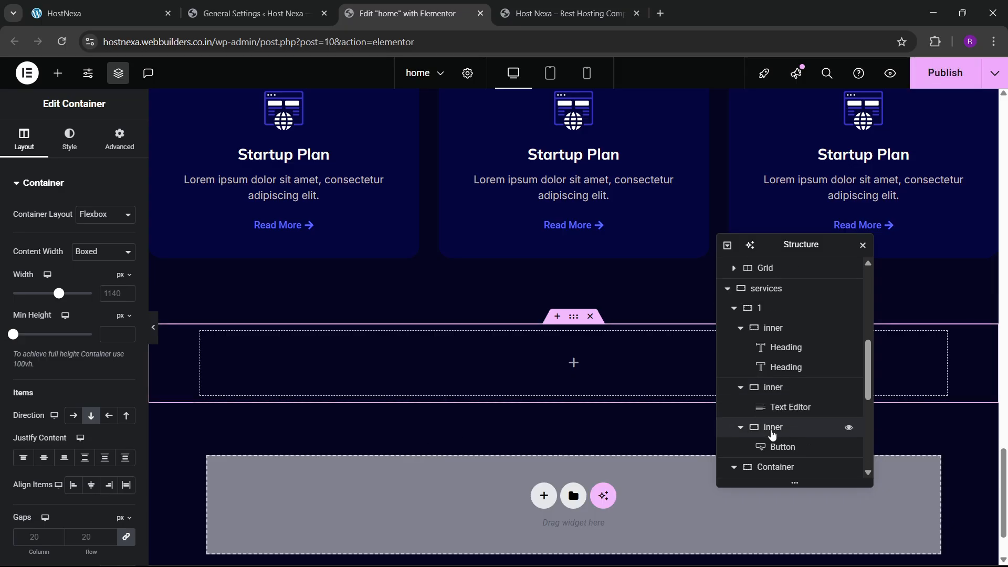
scroll(772, 471, down, 1)
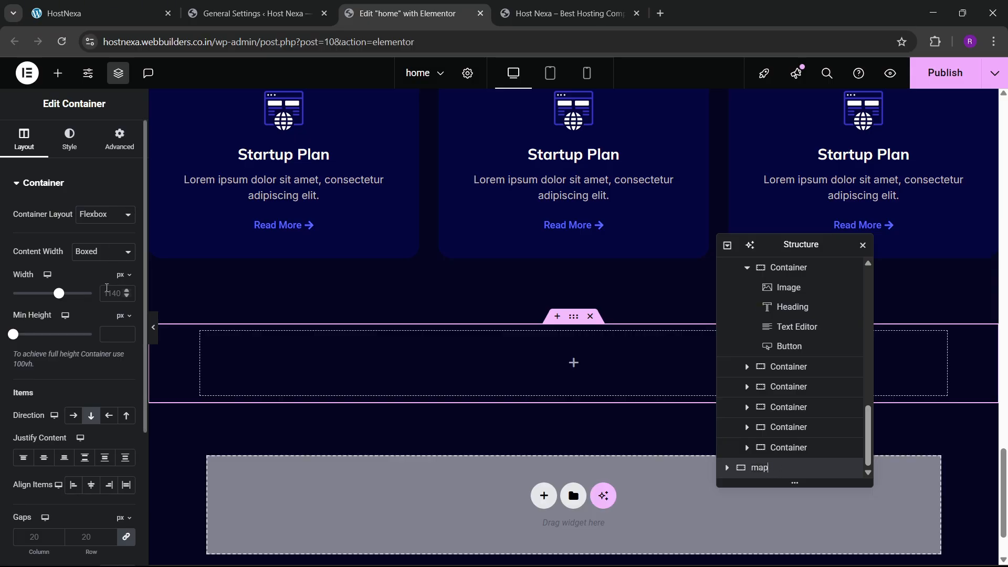
- Set the map container's boxed width to 1300 px and its padding to 100 px at the bottom and 0 elsewhere
click(105, 293)
text(1300)
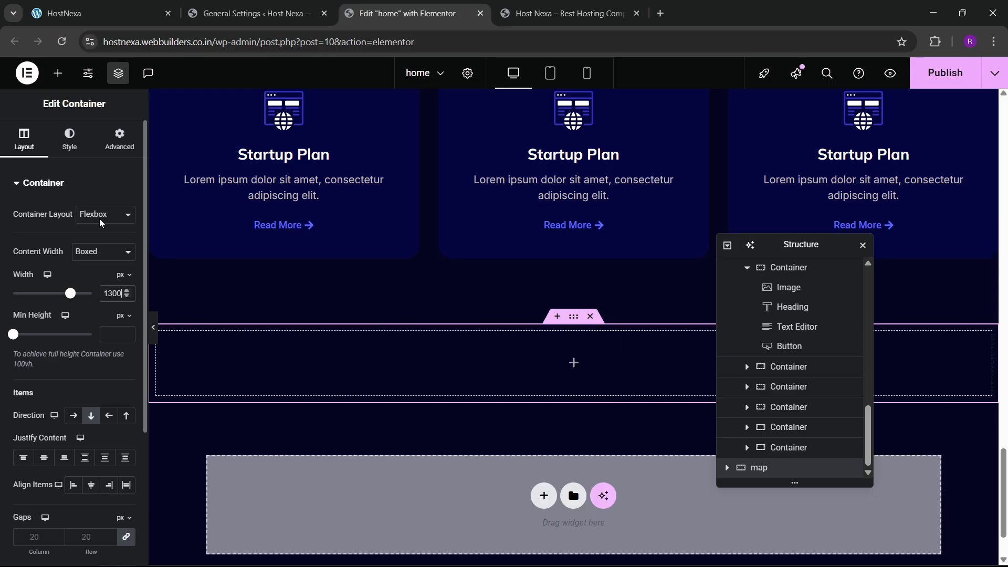
click(120, 140)
click(128, 282)
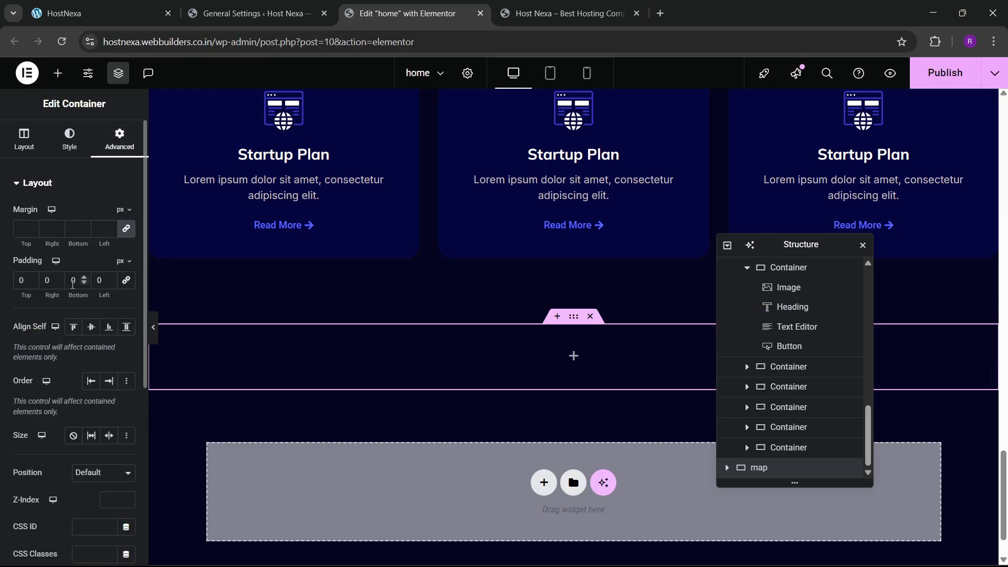
text(100)
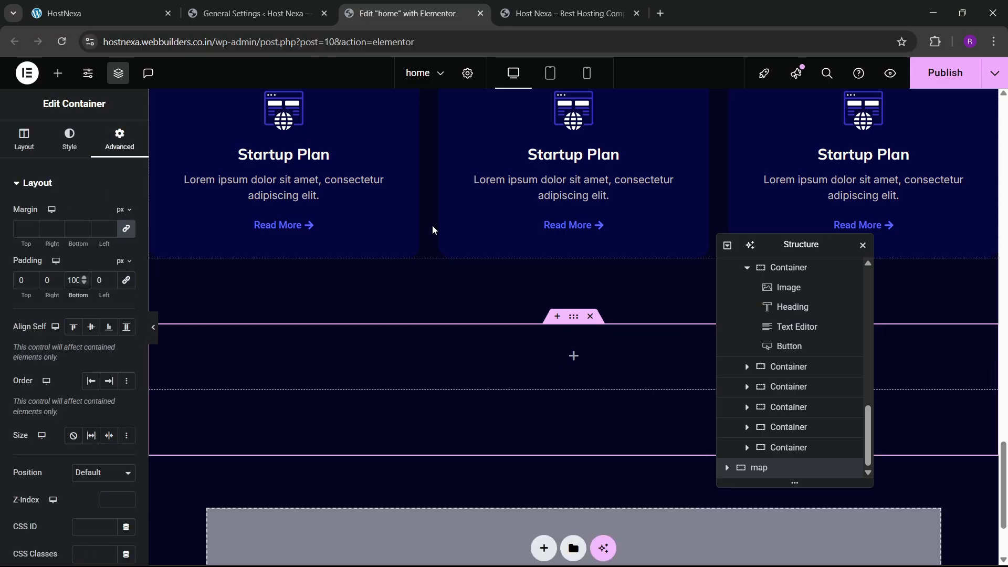
- Copy the "Our Best Services" heading and paste it into the map container
scroll(437, 247, up, 6)
right_click(297, 207)
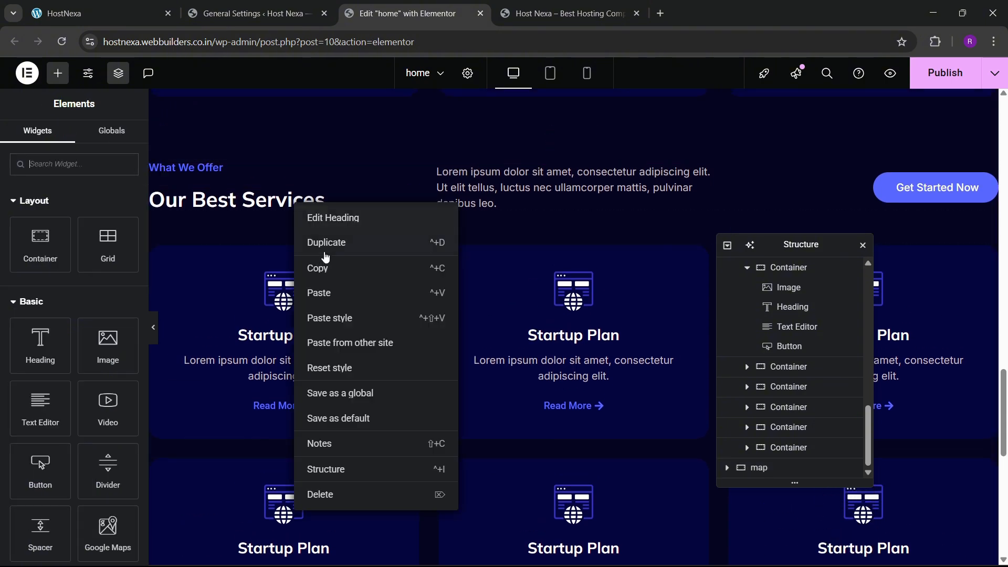
click(450, 263)
scroll(468, 268, down, 4)
right_click(474, 288)
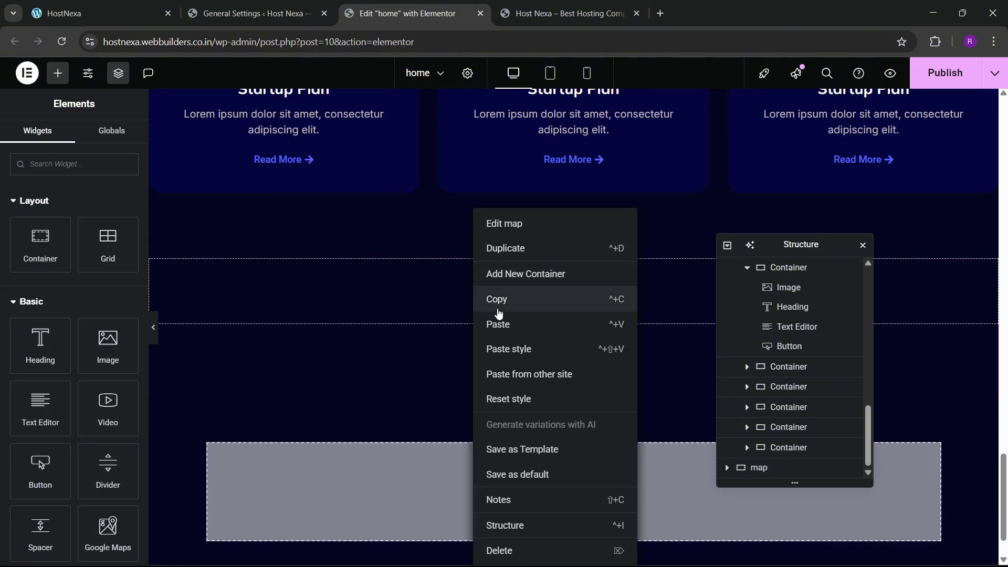
click(496, 324)
- Change the map section's heading to the reference text "Our Server Is Place In 15 Countries To Make Our Service Never Get Down" and centre it
click(100, 13)
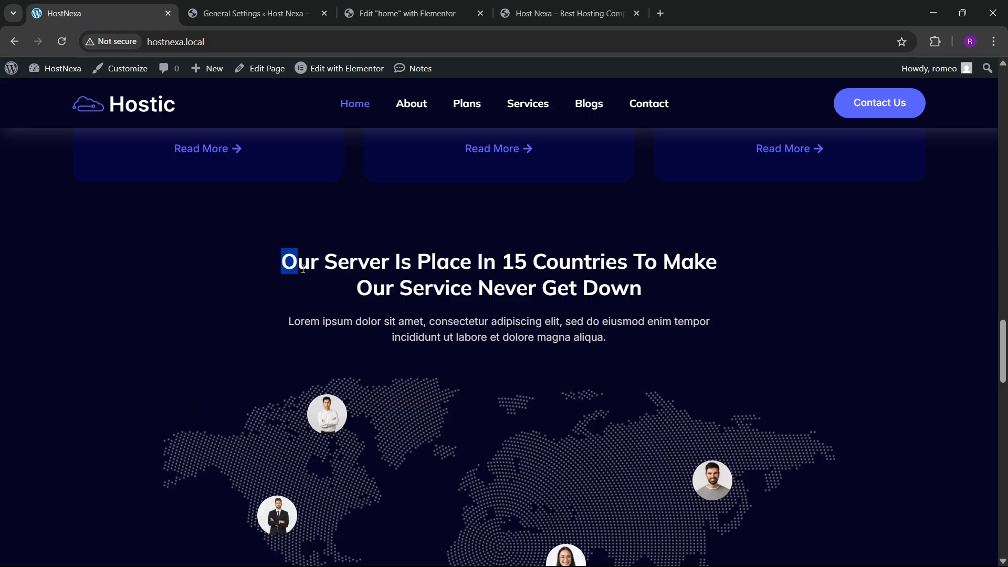
drag(303, 269, 632, 282)
click(412, 13)
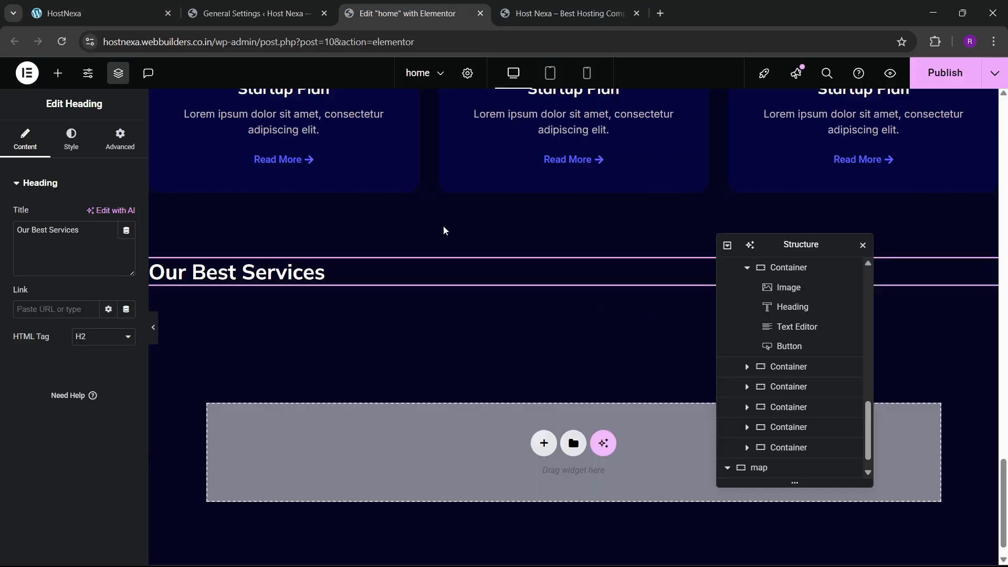
text(Our Server Is Place In 15 Countries To Make Our Service Never Down)
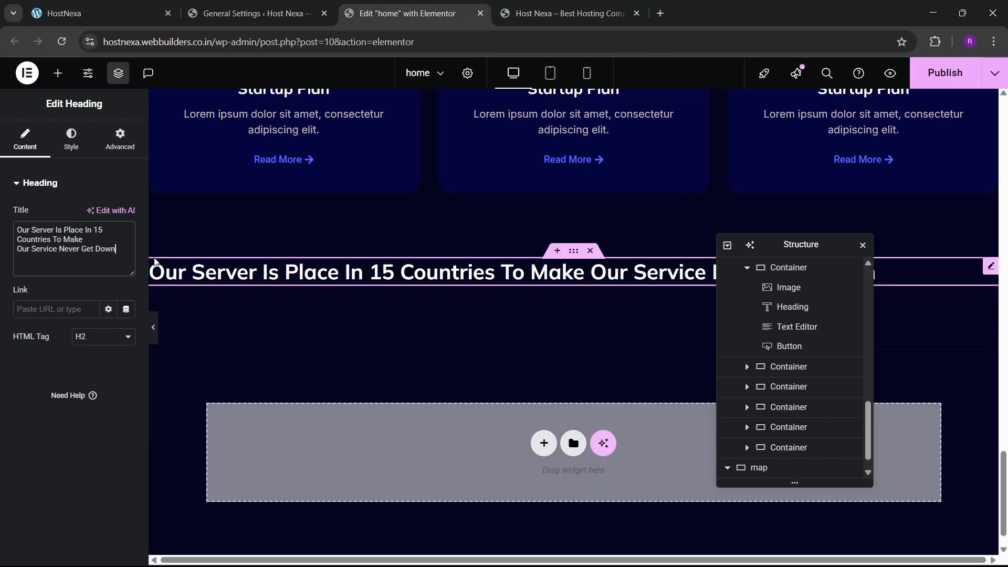
click(70, 139)
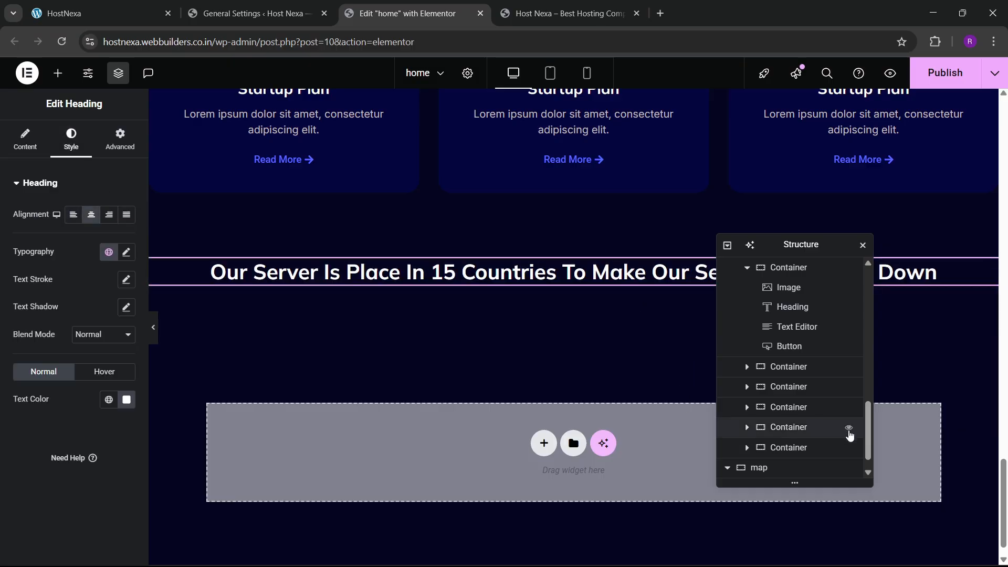
- Set the map container's content justification and item alignment to center
scroll(849, 427, down, 1)
click(846, 447)
click(38, 152)
scroll(55, 219, down, 2)
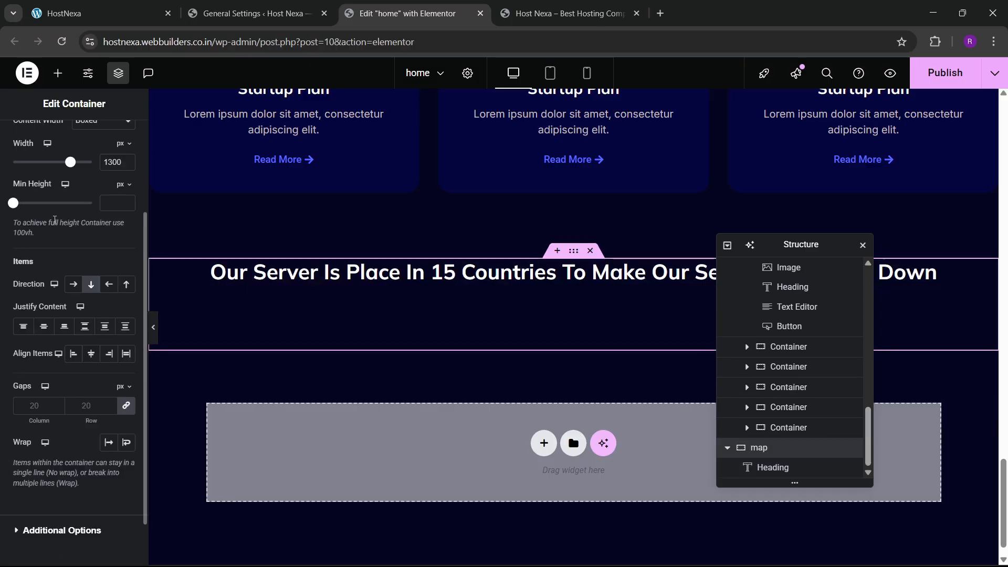
click(44, 326)
click(91, 353)
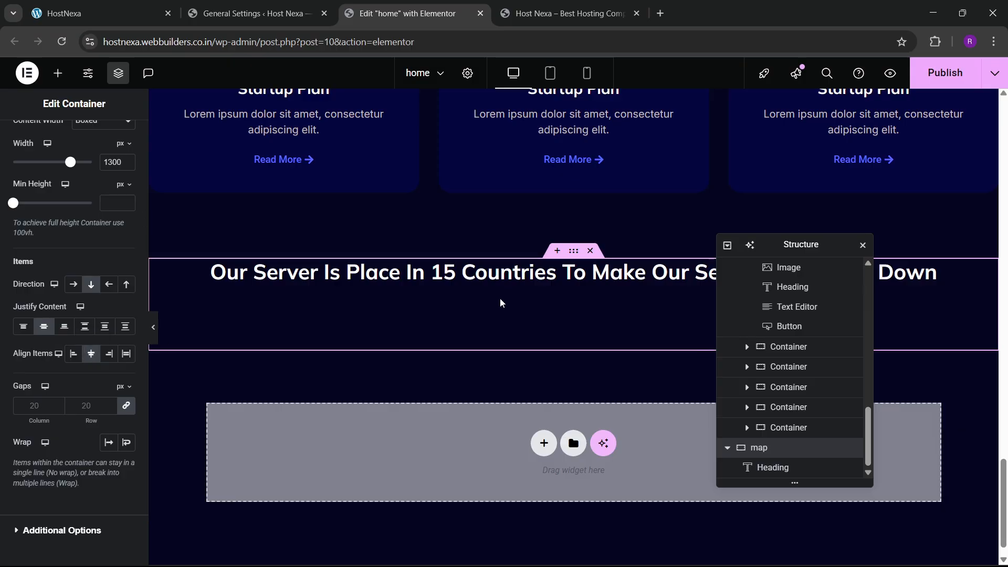
- Give the map section's heading a custom width of 63% and compare it with the reference page
click(217, 265)
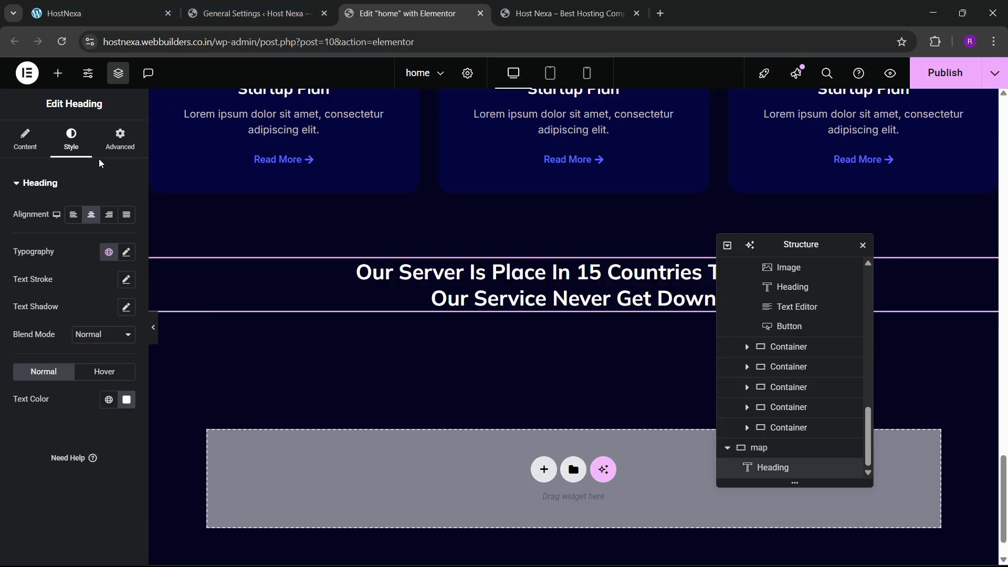
click(120, 142)
scroll(97, 285, down, 2)
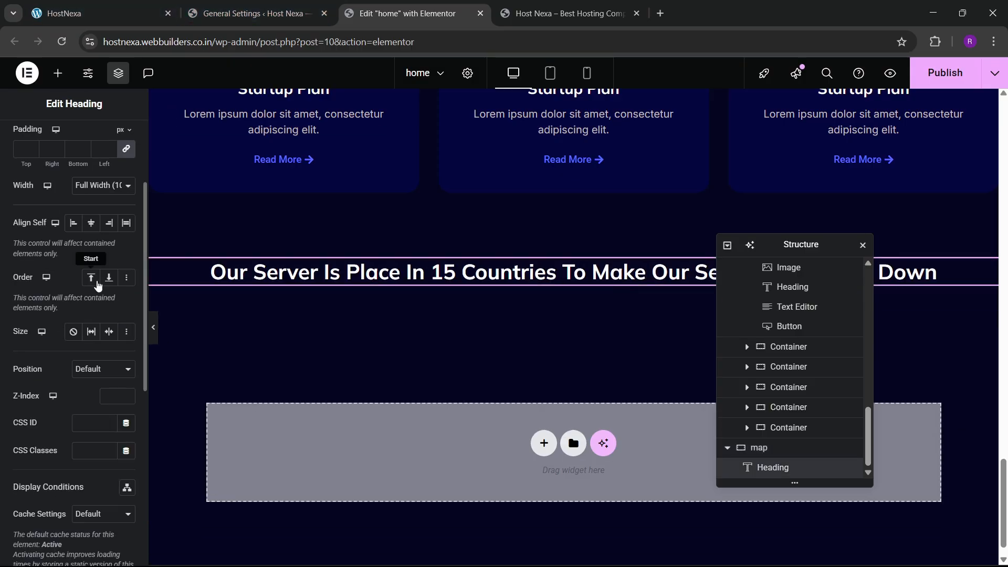
click(100, 368)
click(87, 383)
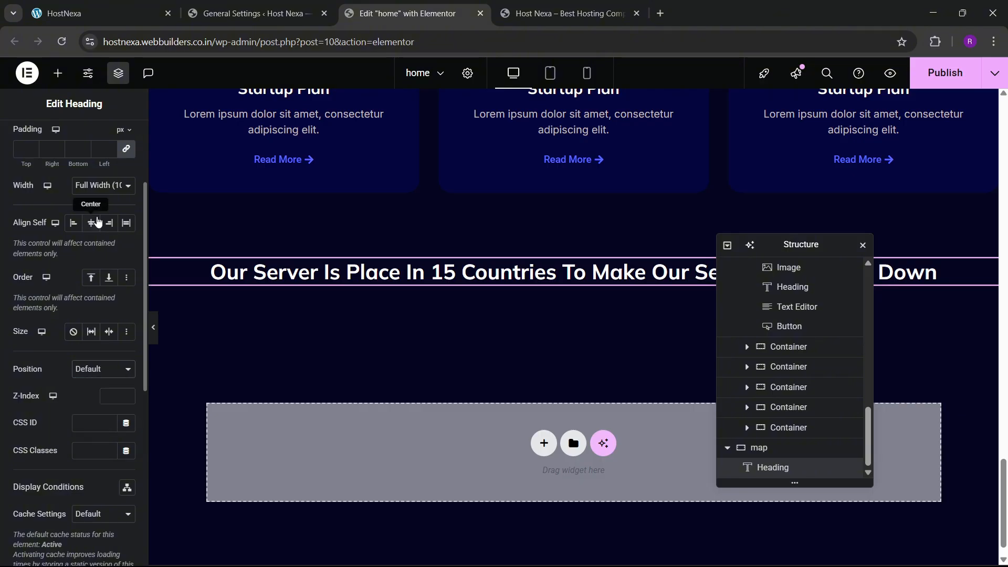
click(102, 194)
click(106, 249)
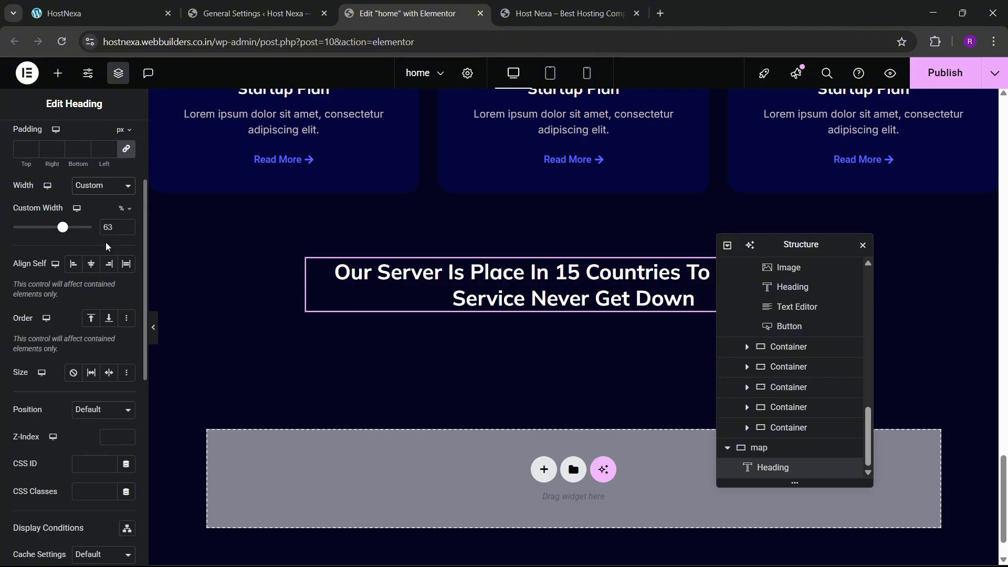
click(108, 6)
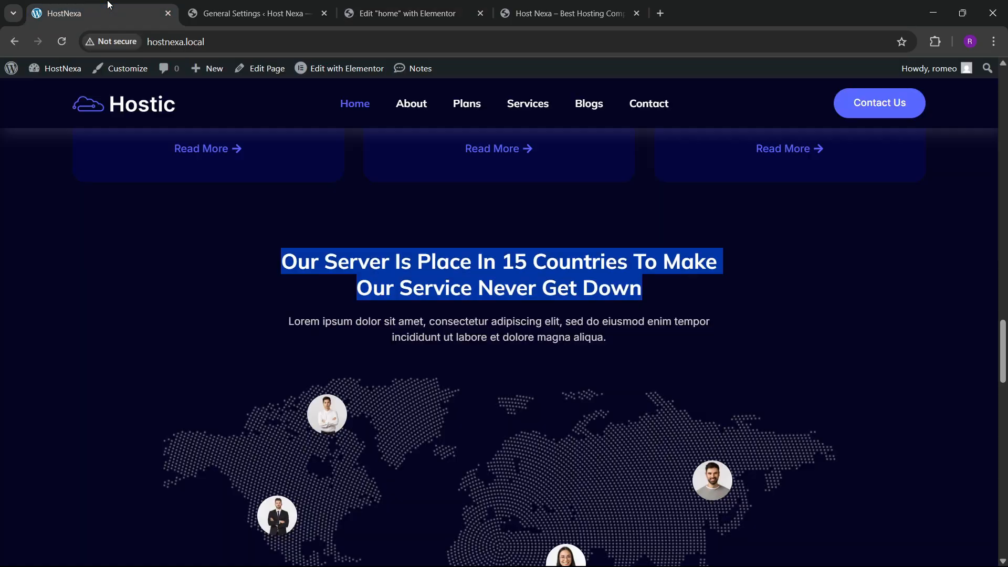
click(415, 13)
- Copy the description text under "Our Hosting Plans" and paste it below the map section's heading
scroll(508, 278, up, 5)
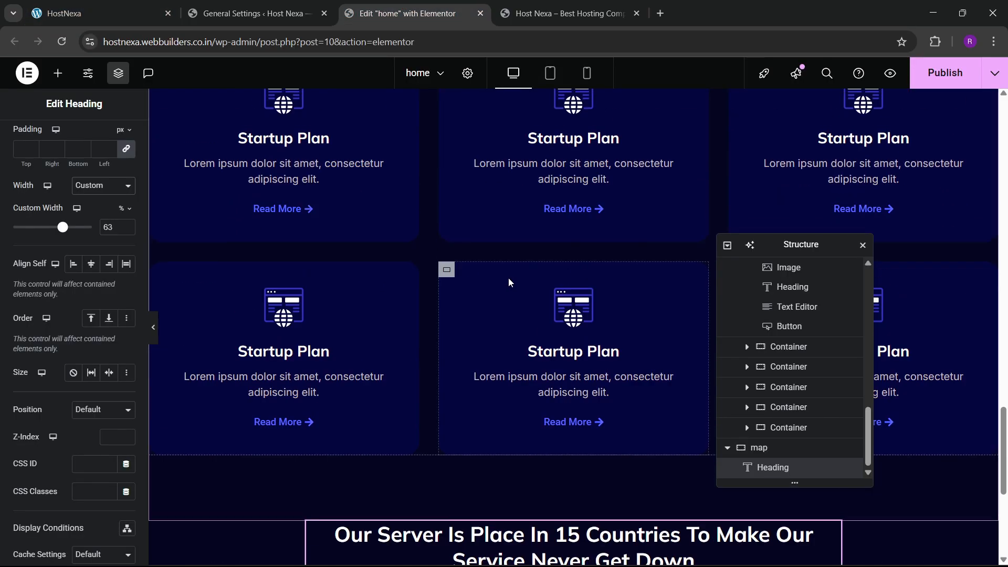
scroll(509, 275, up, 8)
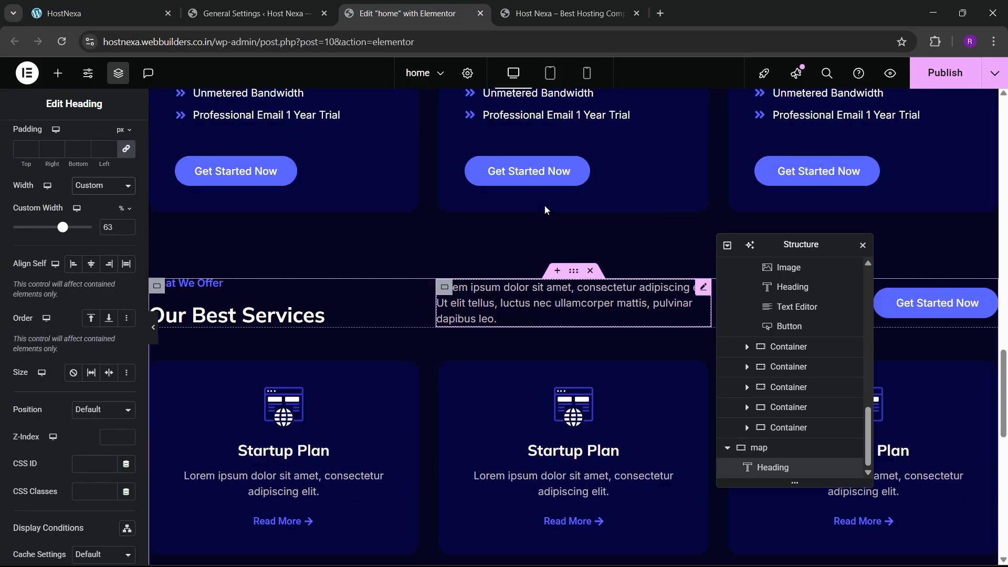
scroll(547, 215, up, 4)
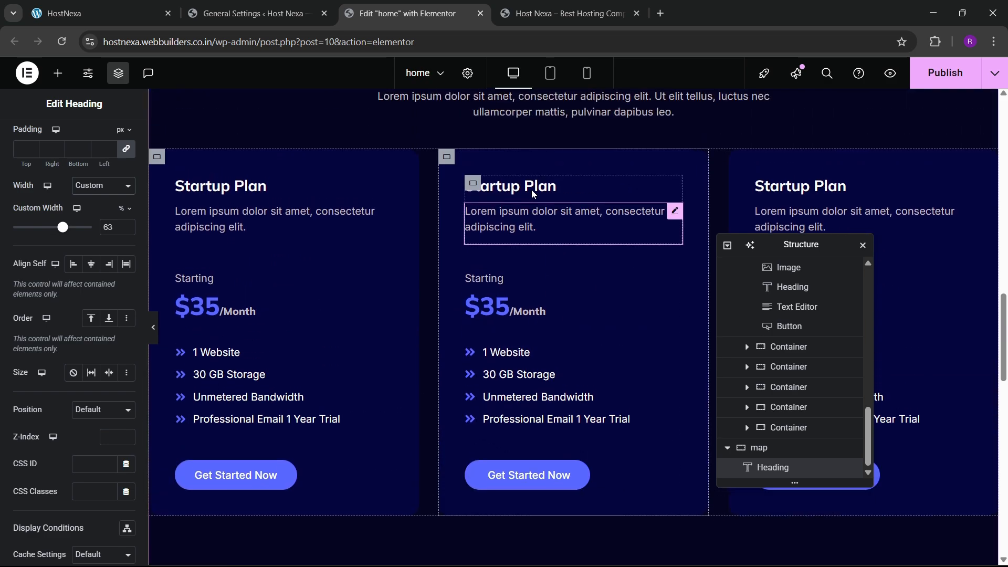
scroll(532, 168, down, 1)
scroll(534, 140, up, 3)
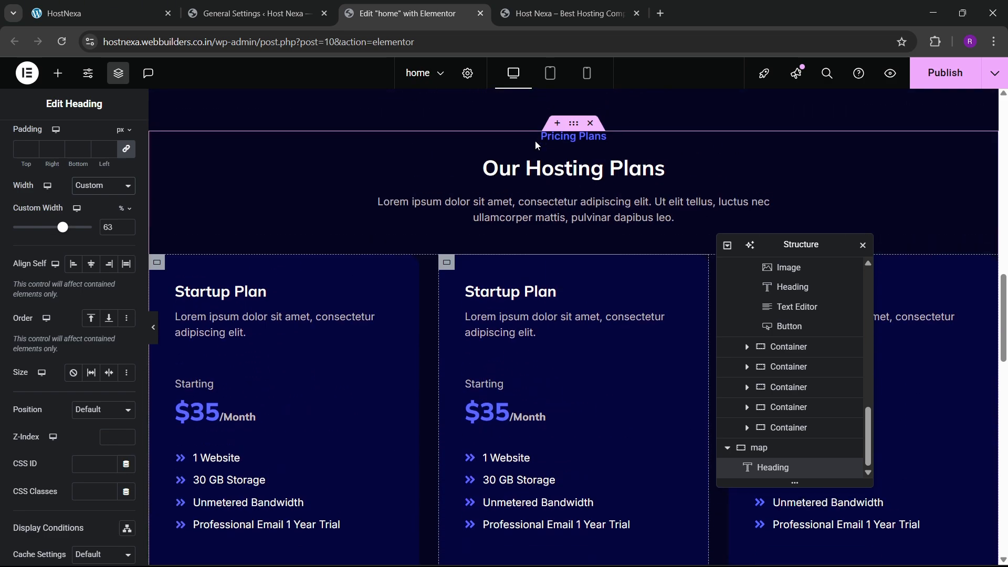
right_click(529, 223)
click(551, 286)
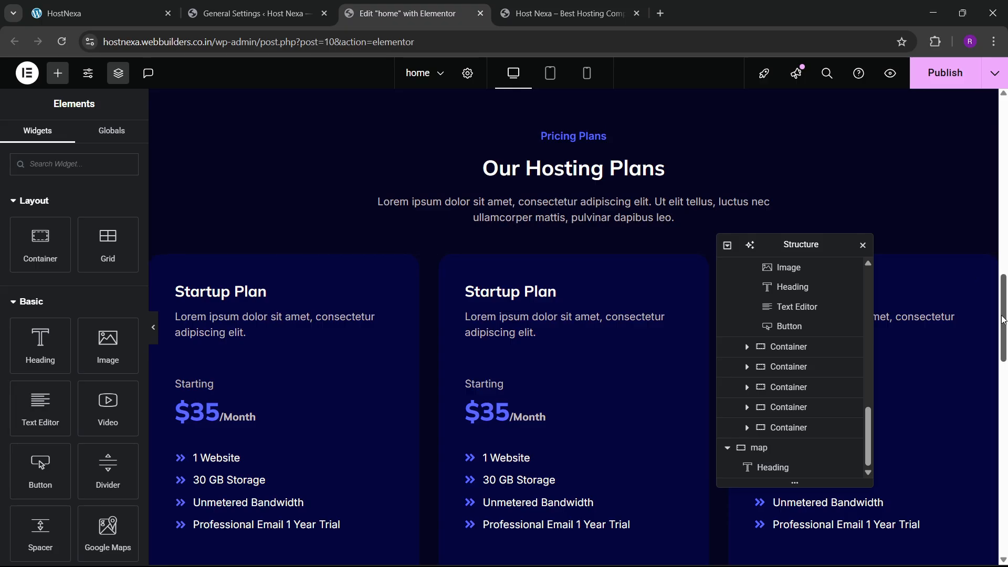
scroll(464, 335, down, 15)
scroll(473, 315, down, 4)
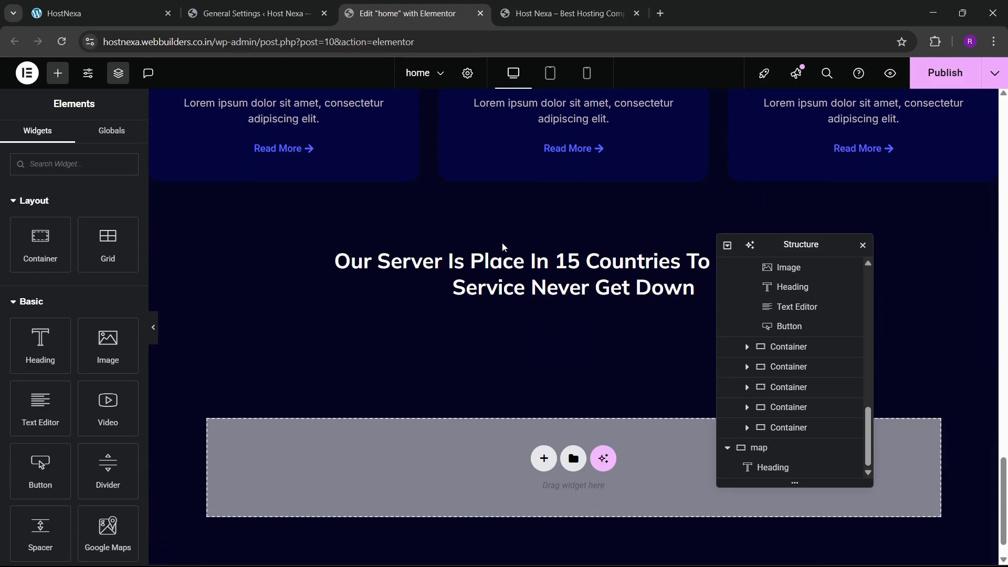
right_click(505, 215)
right_click(486, 283)
click(506, 351)
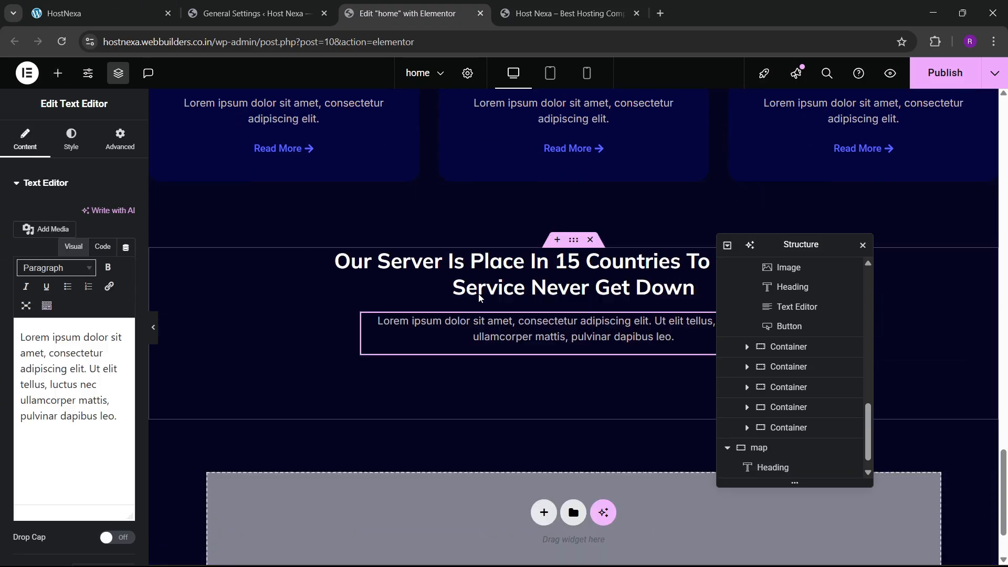
- Remove the extra space below the pasted description by editing the end of its text in code view
click(102, 247)
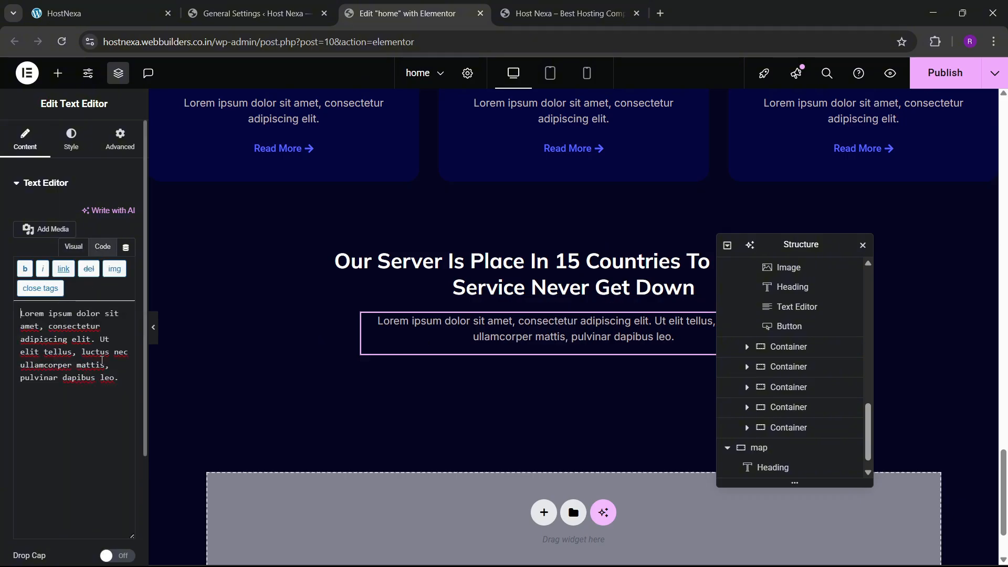
click(124, 372)
key(Return)
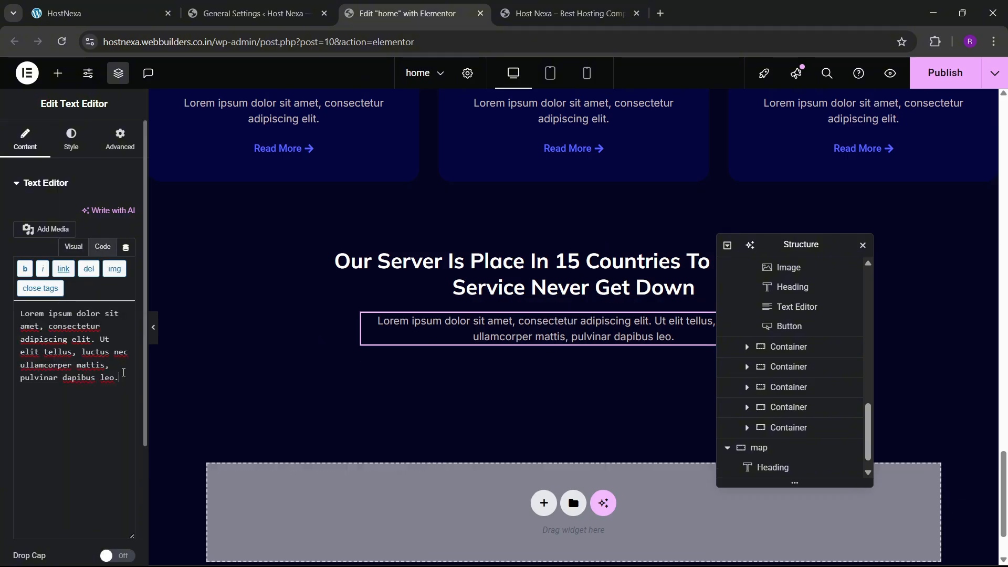
- Add an Image widget below the map section's description and fill it with the dotted world map from the media library
click(139, 5)
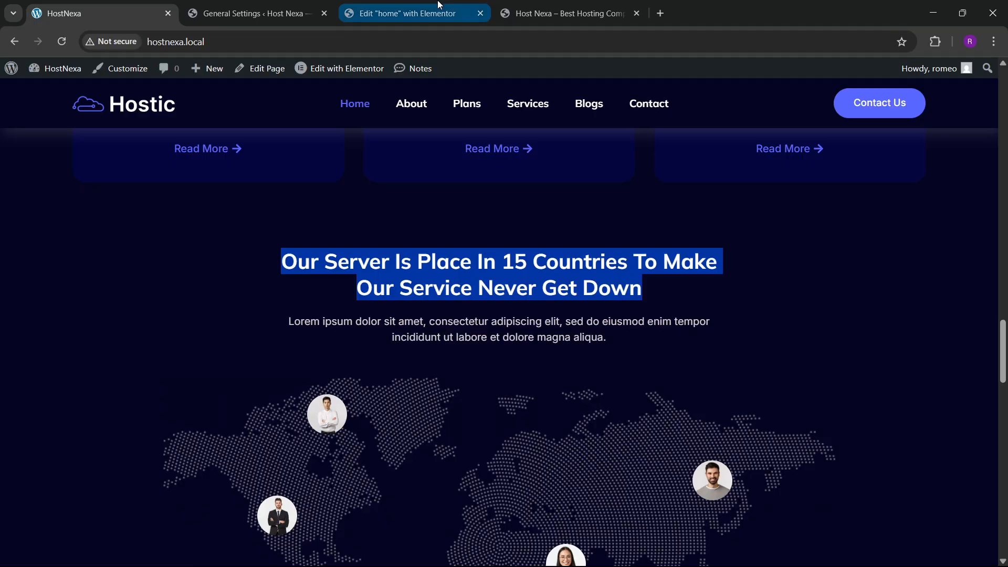
click(407, 13)
click(58, 73)
drag(108, 346, 580, 336)
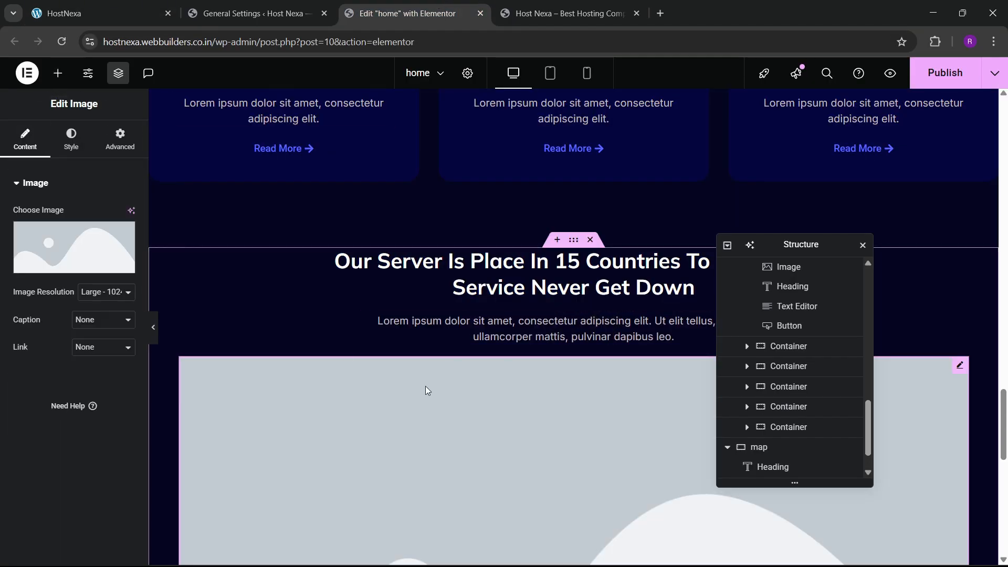
click(74, 247)
scroll(407, 371, down, 3)
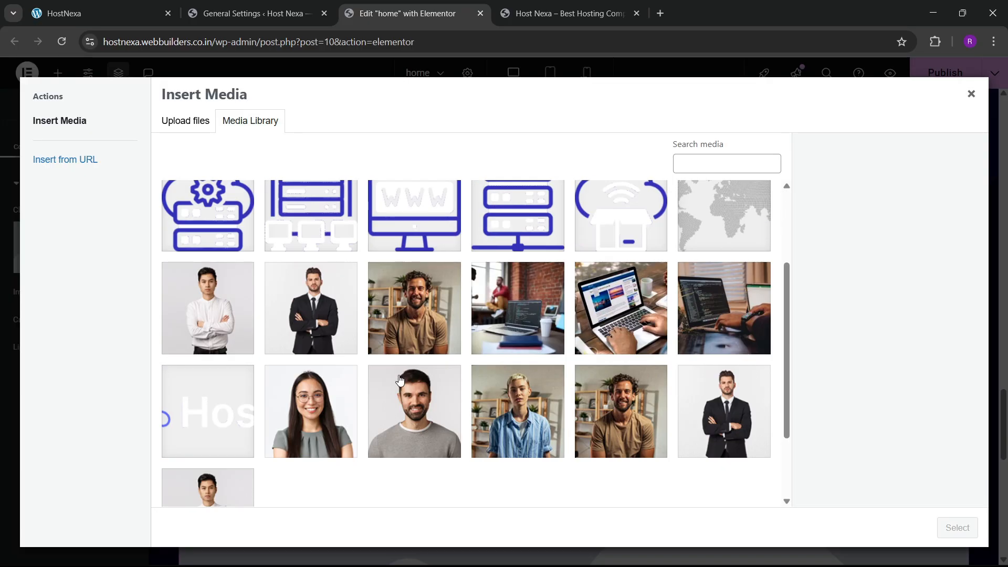
scroll(315, 391, up, 3)
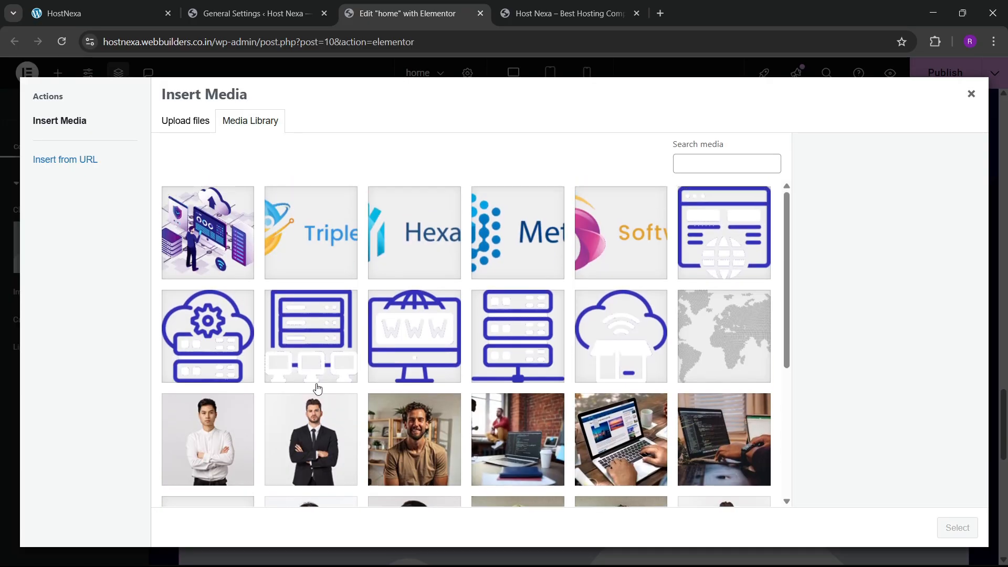
click(695, 325)
click(956, 527)
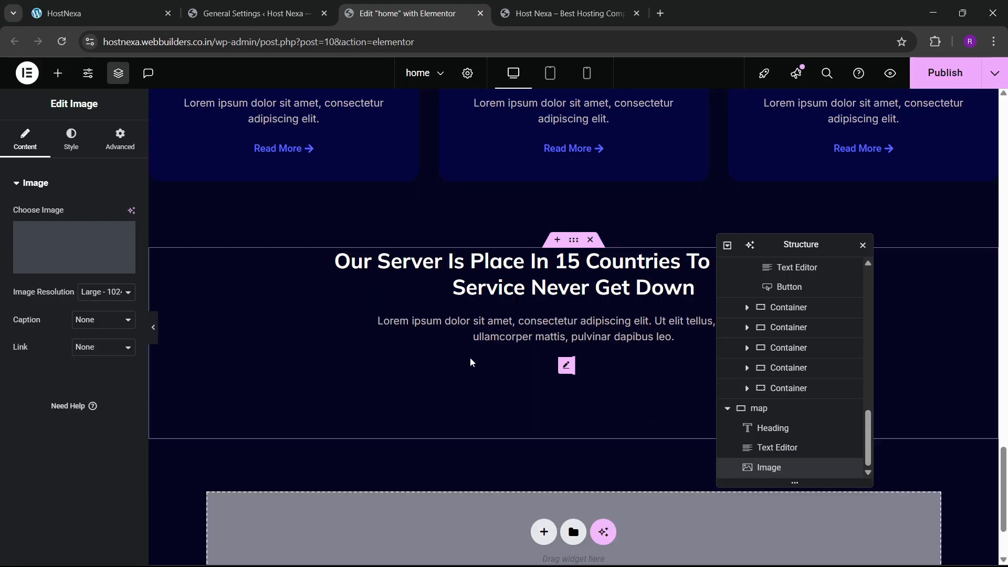
scroll(436, 344, down, 3)
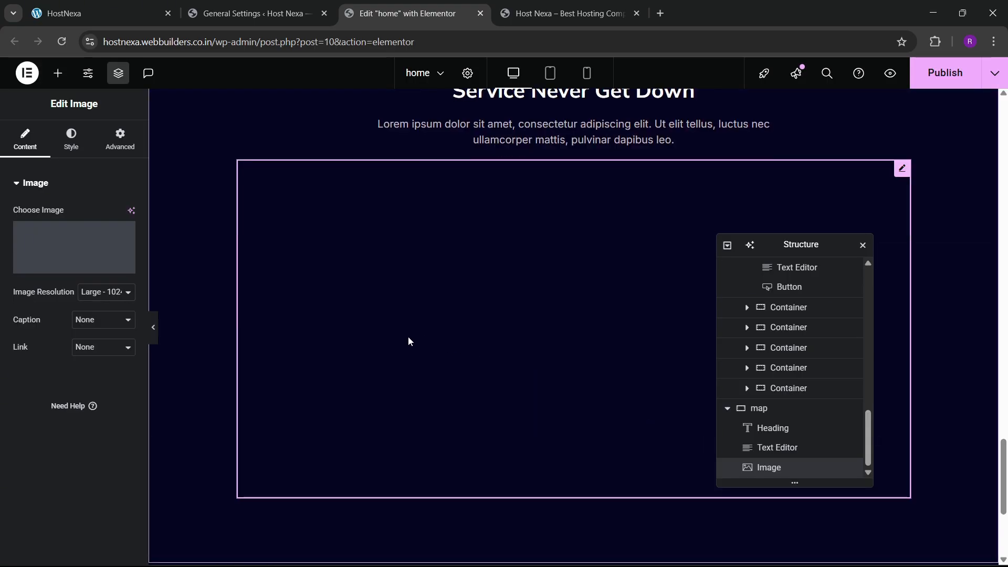
click(79, 243)
click(206, 129)
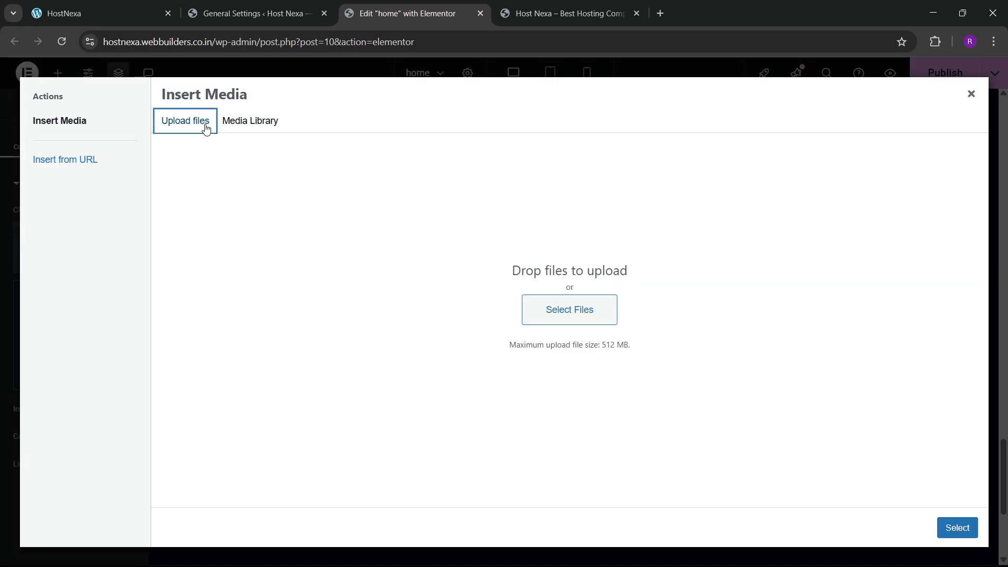
click(592, 307)
click(56, 194)
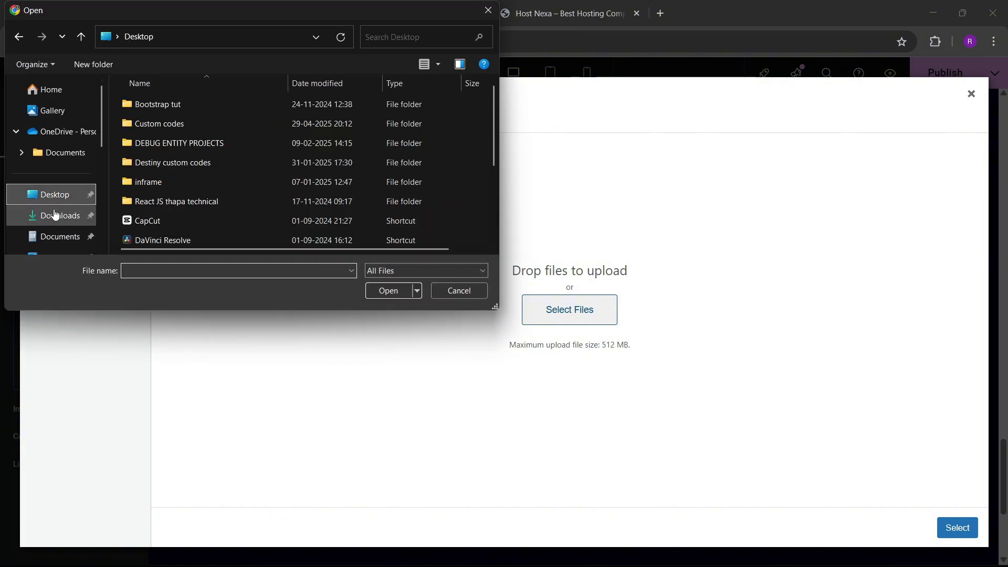
click(55, 214)
scroll(335, 182, down, 1)
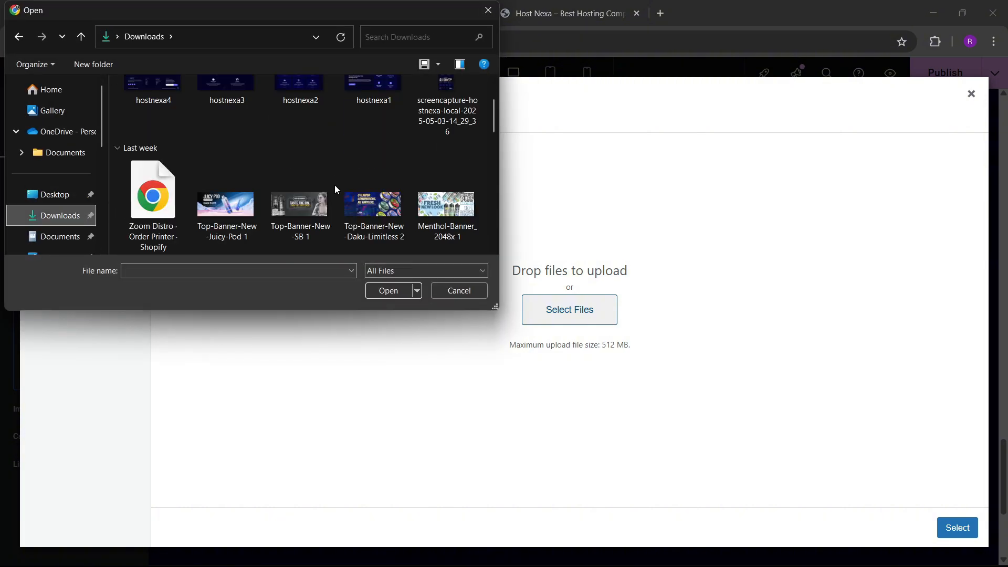
scroll(335, 185, down, 1)
scroll(335, 205, up, 1)
scroll(335, 204, down, 1)
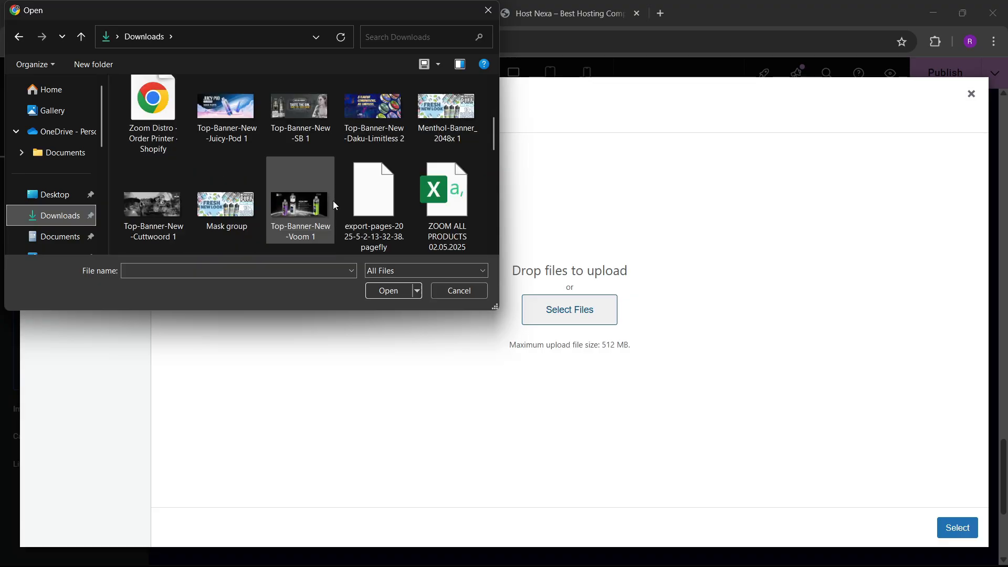
scroll(335, 205, up, 4)
scroll(334, 206, down, 1)
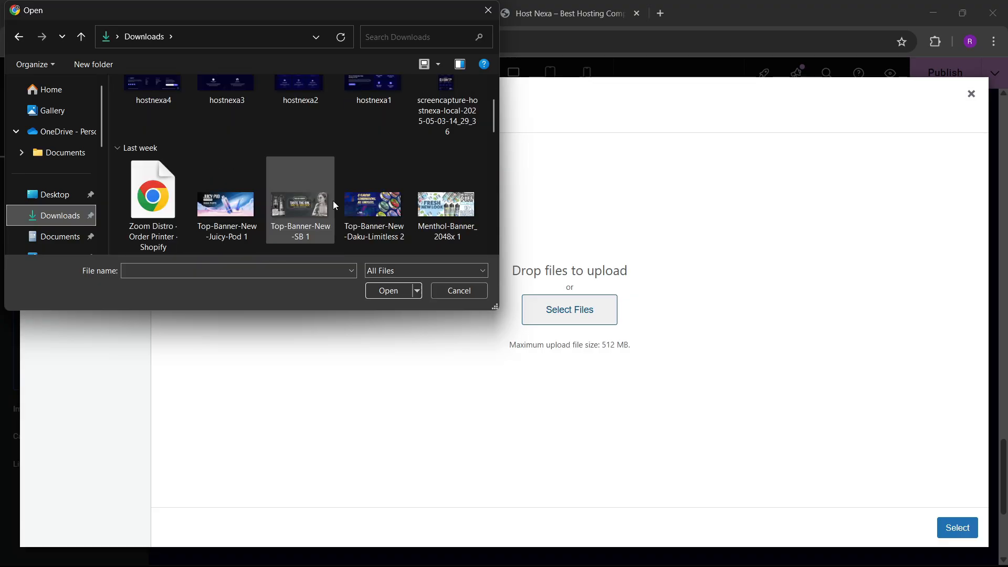
click(465, 292)
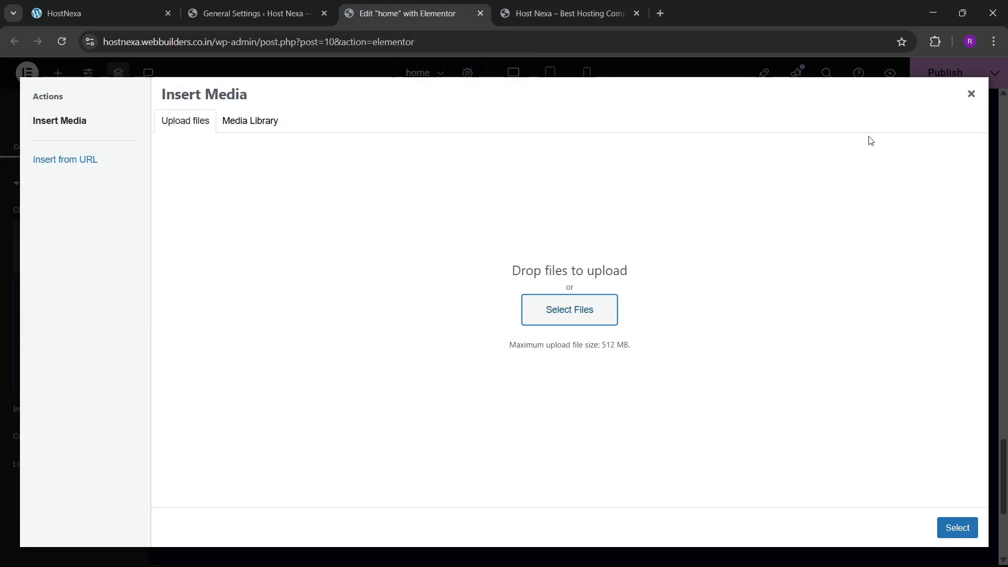
click(980, 98)
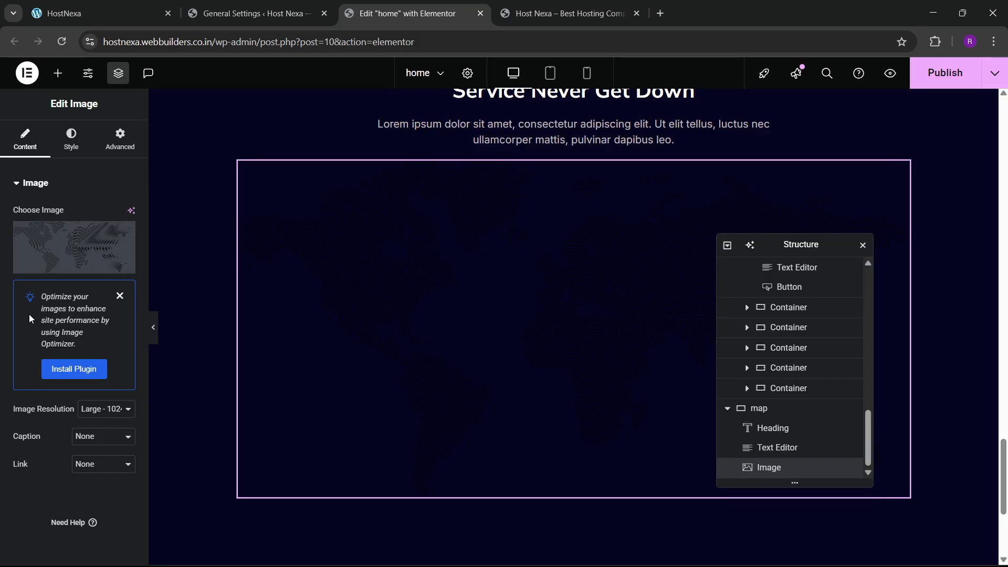
- Dismiss the image optimizer suggestion and set the world map's image resolution to Full
click(120, 296)
click(71, 141)
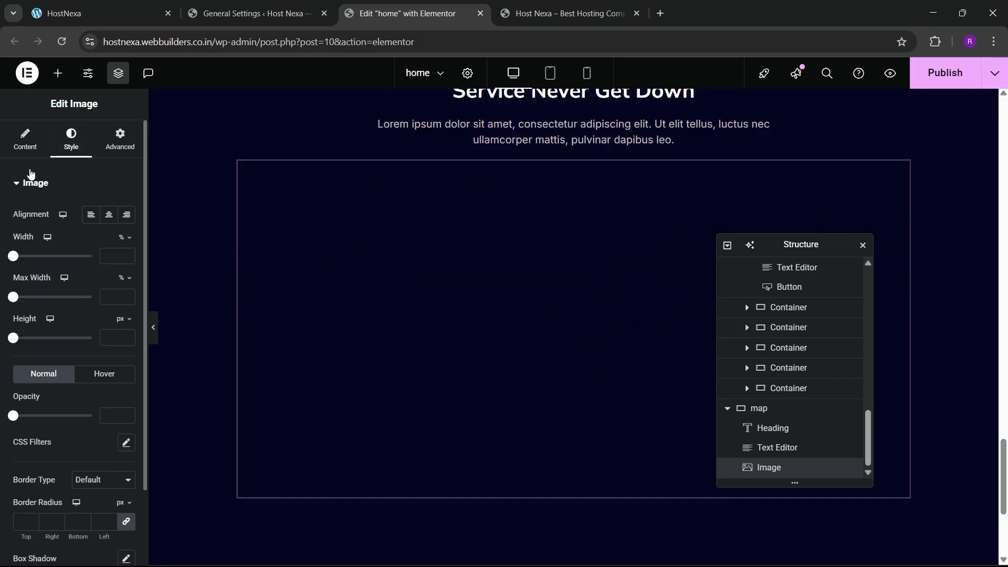
click(26, 143)
click(96, 293)
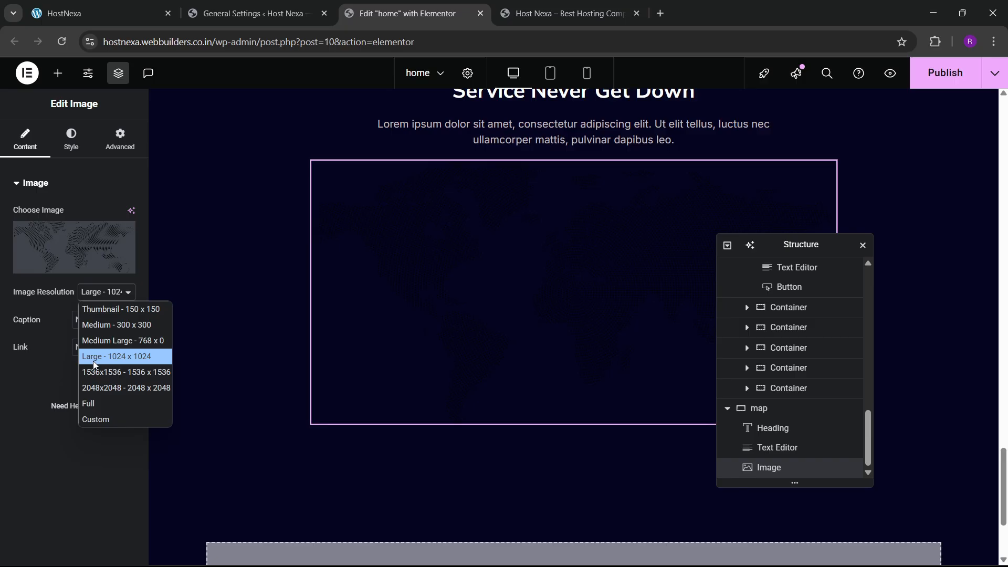
click(94, 401)
- Set the world map's CSS filters to contrast 0, brightness 200 and saturation 200, and publish the page
click(58, 140)
scroll(70, 314, down, 3)
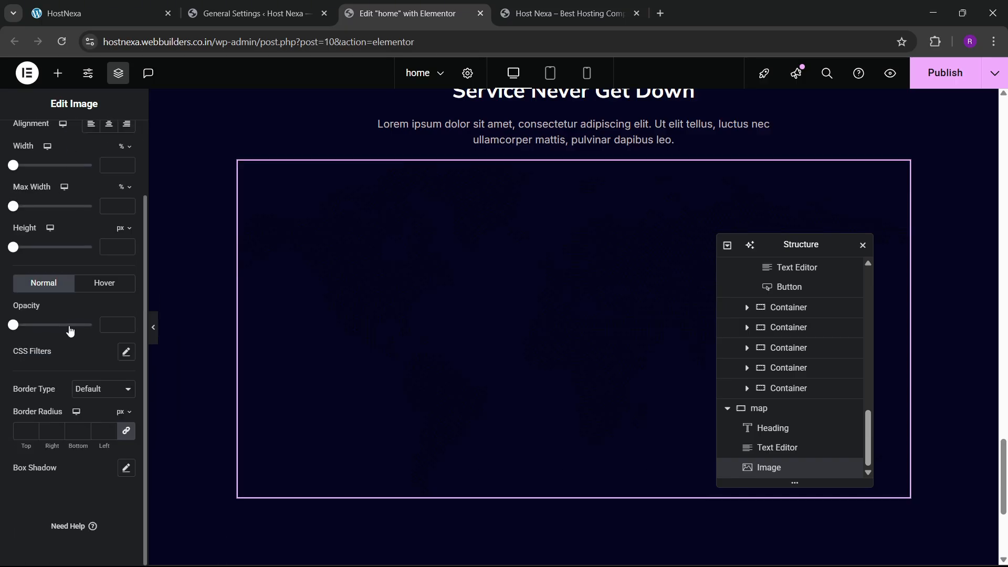
click(124, 353)
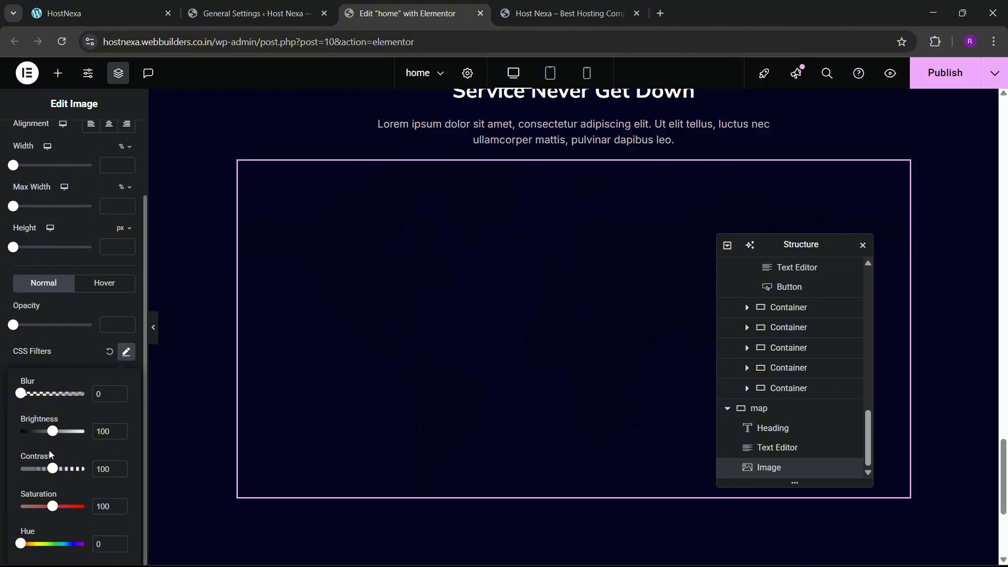
drag(51, 472, 3, 480)
click(2, 481)
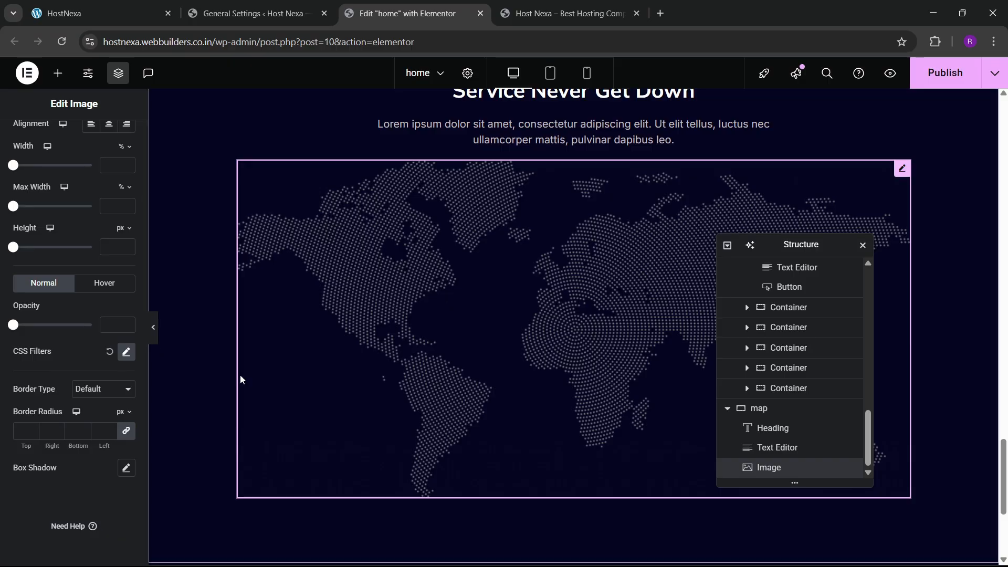
click(126, 352)
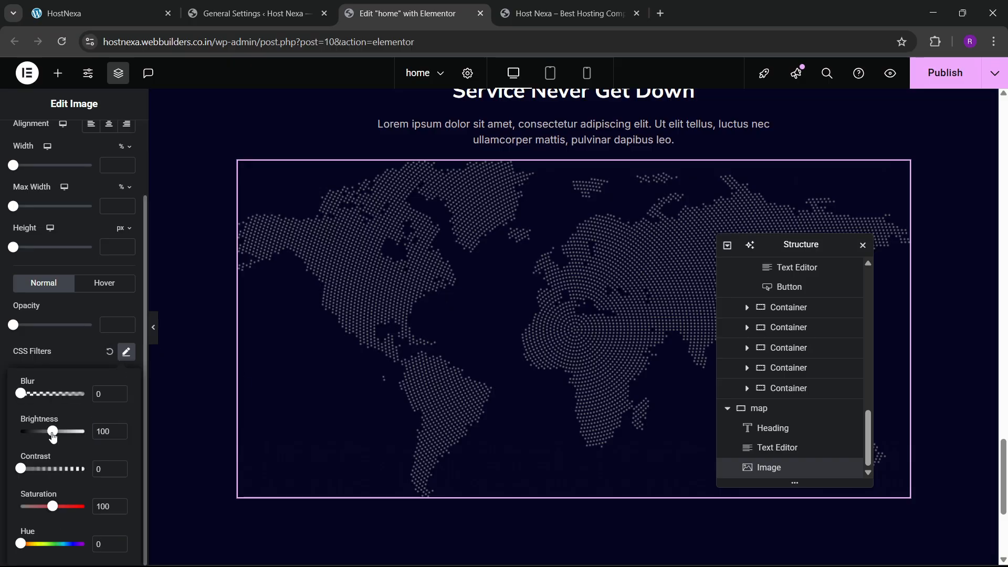
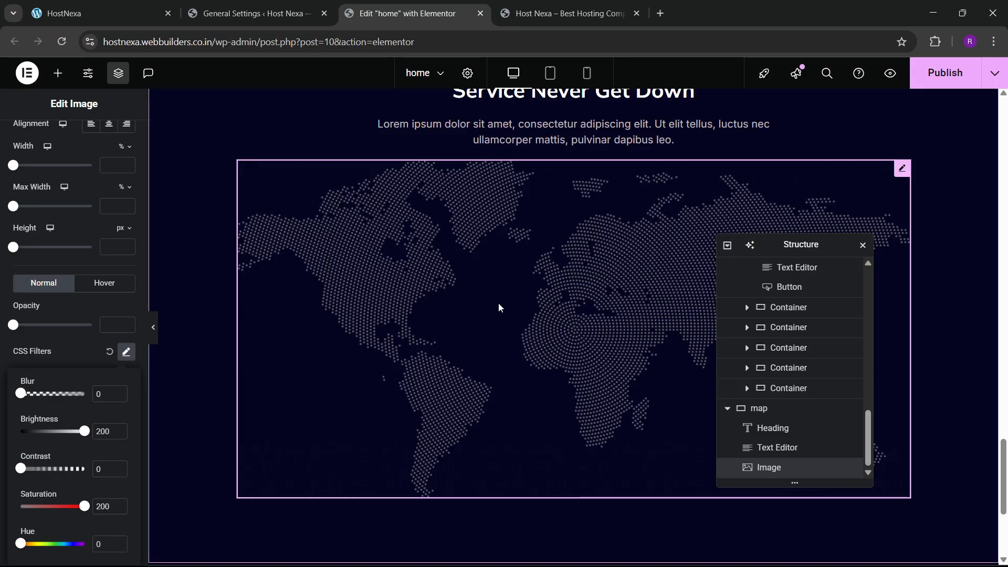
click(958, 77)
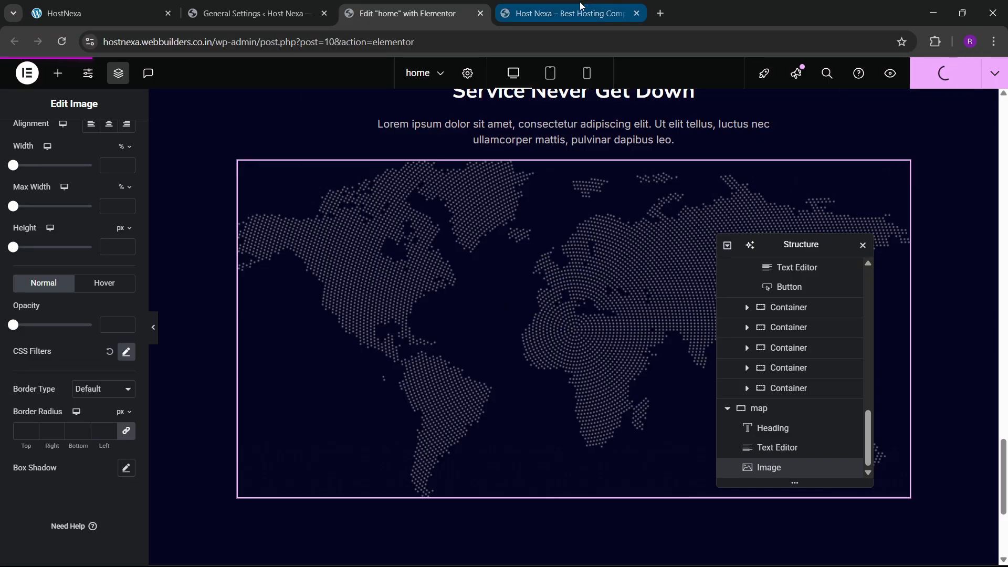
- Check the reference site's map, and add an Image widget above the world map with the portrait of the man in a white shirt
click(125, 16)
scroll(384, 356, down, 5)
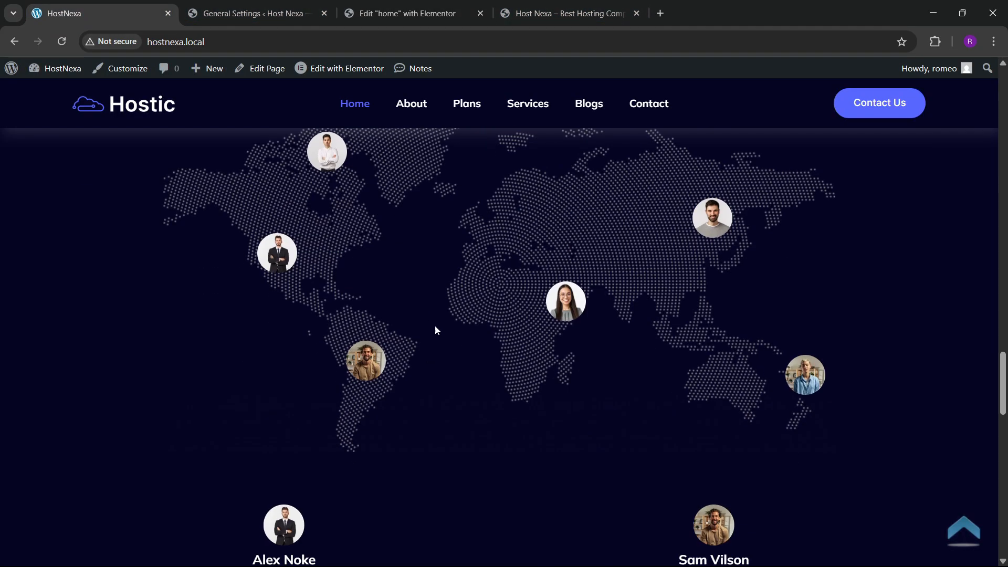
click(399, 13)
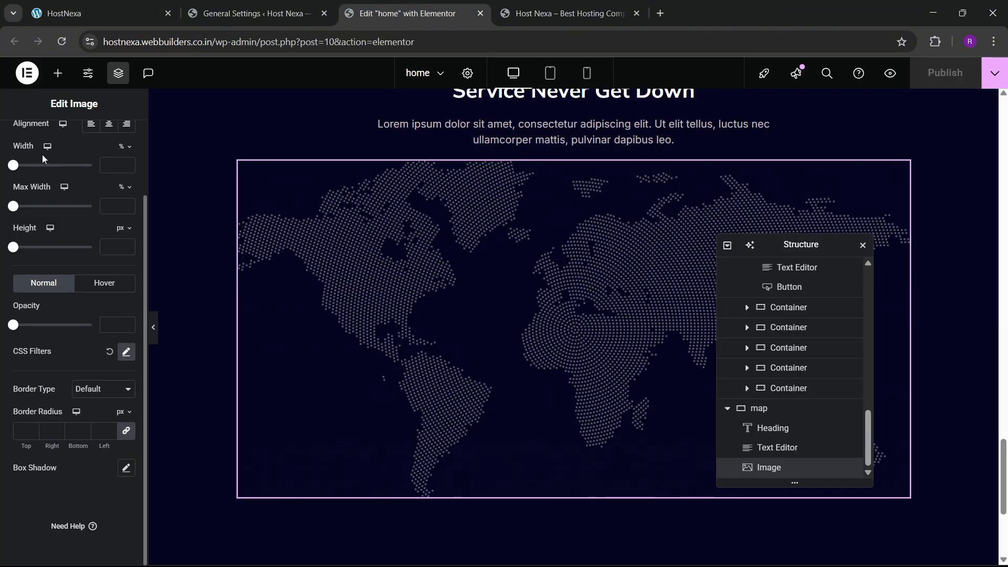
click(58, 74)
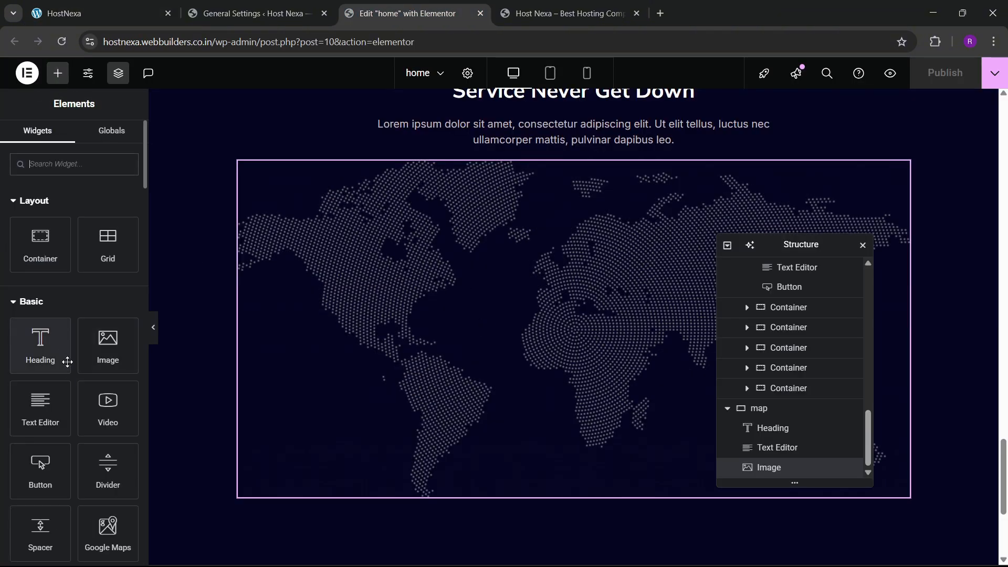
drag(107, 352, 448, 242)
click(63, 261)
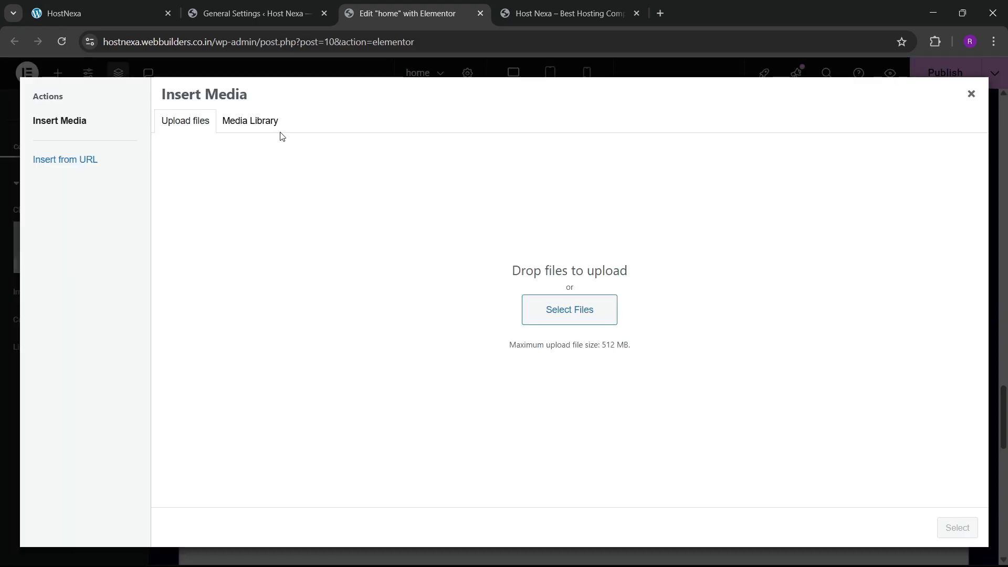
click(252, 122)
scroll(428, 375, down, 3)
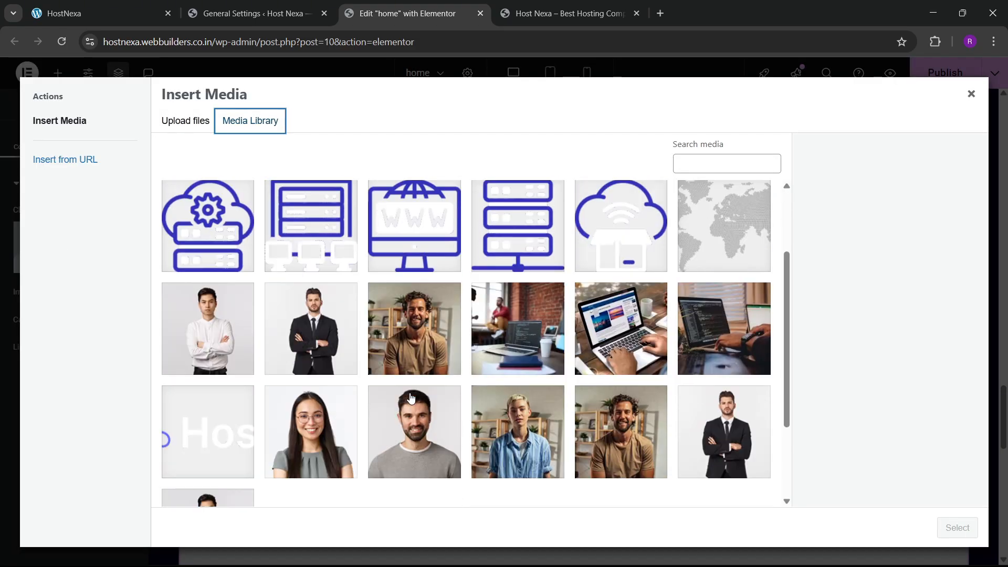
click(226, 341)
click(945, 526)
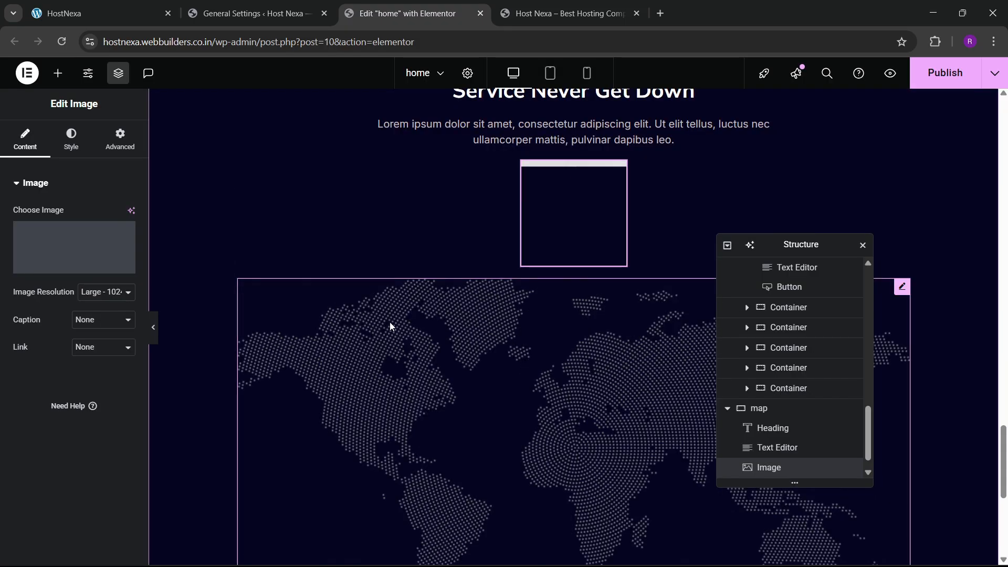
- Turn on the mask for the portrait image with the Circle shape
click(116, 150)
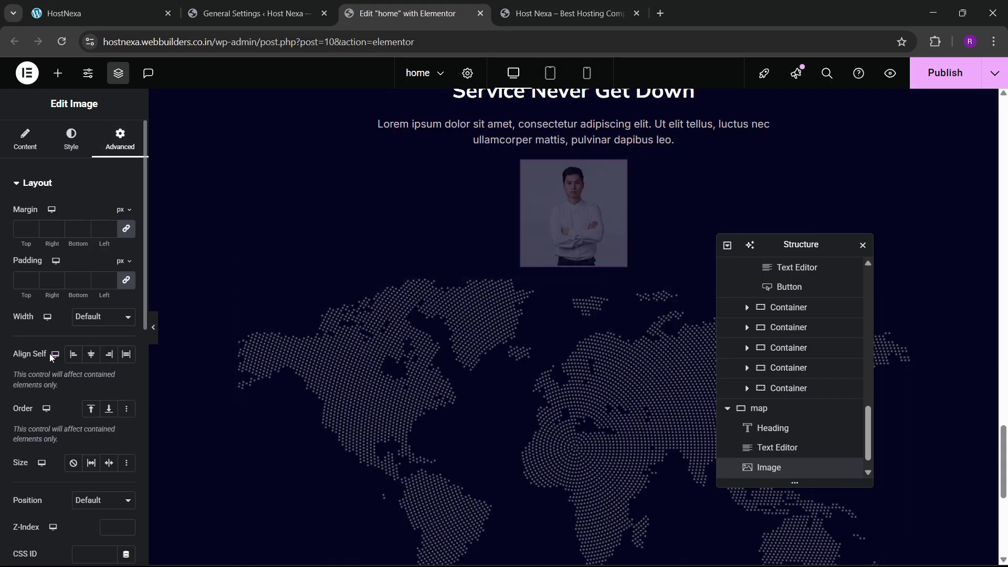
scroll(45, 366, down, 6)
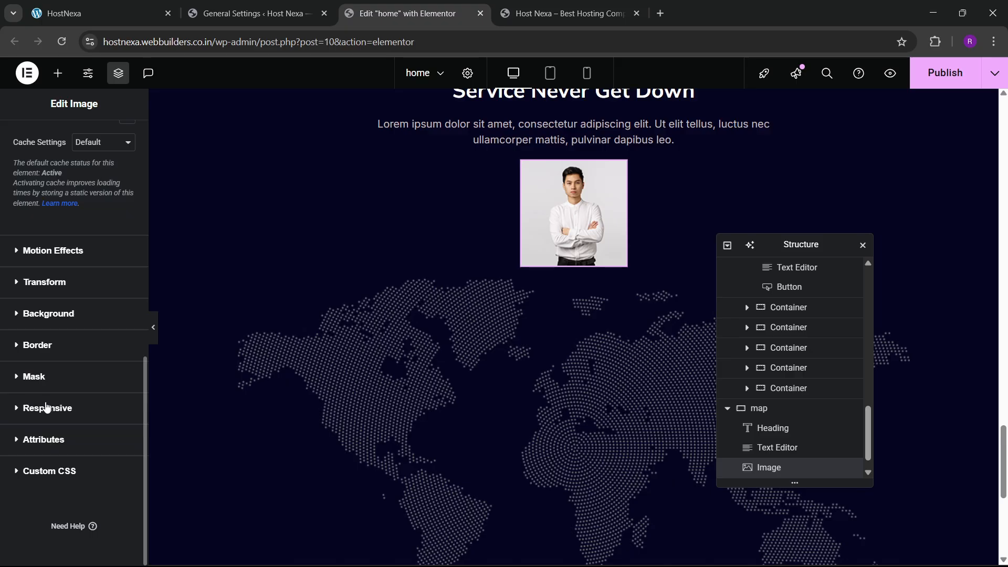
click(46, 376)
click(114, 376)
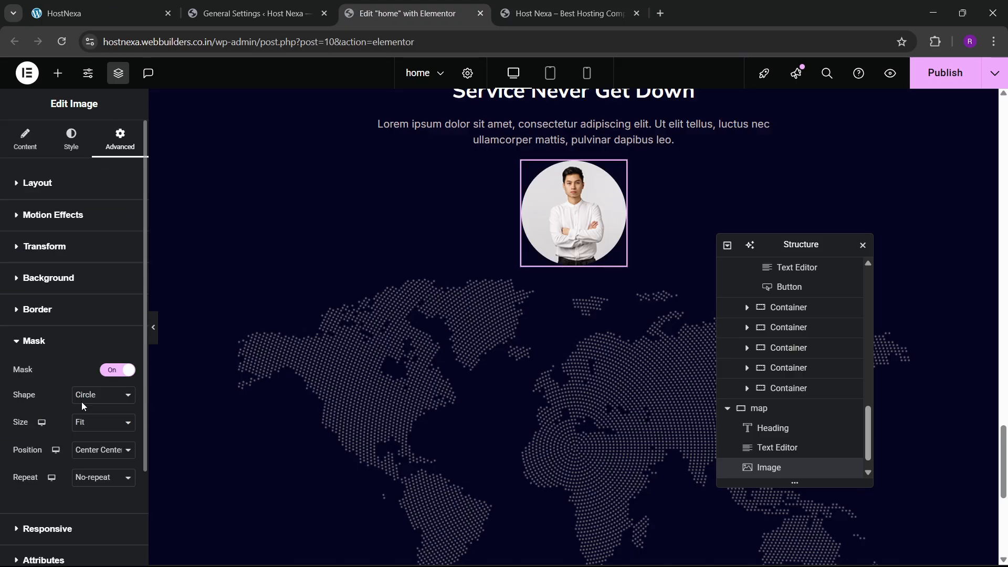
click(78, 190)
- Set the portrait image's width to 35%
click(71, 140)
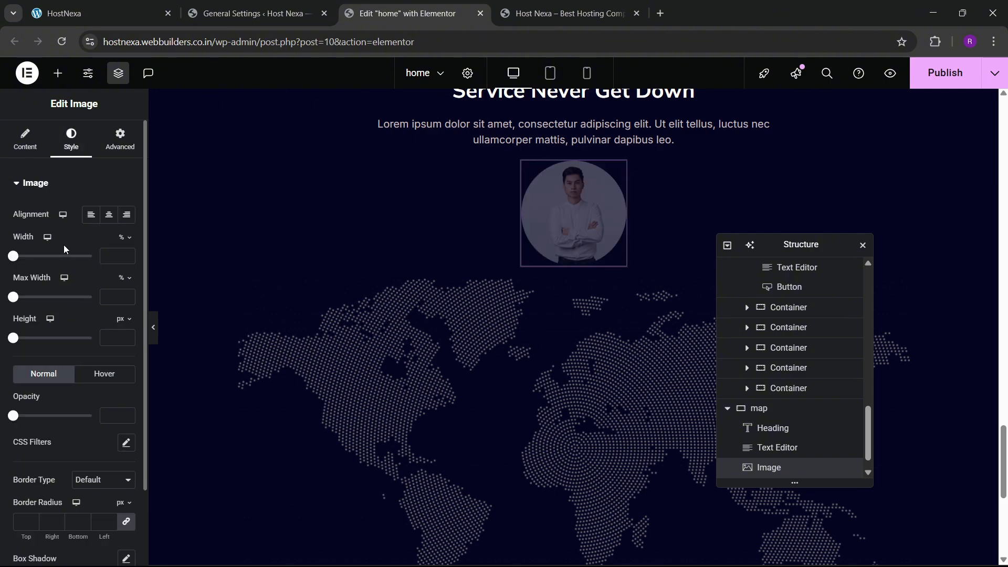
drag(14, 256, 42, 260)
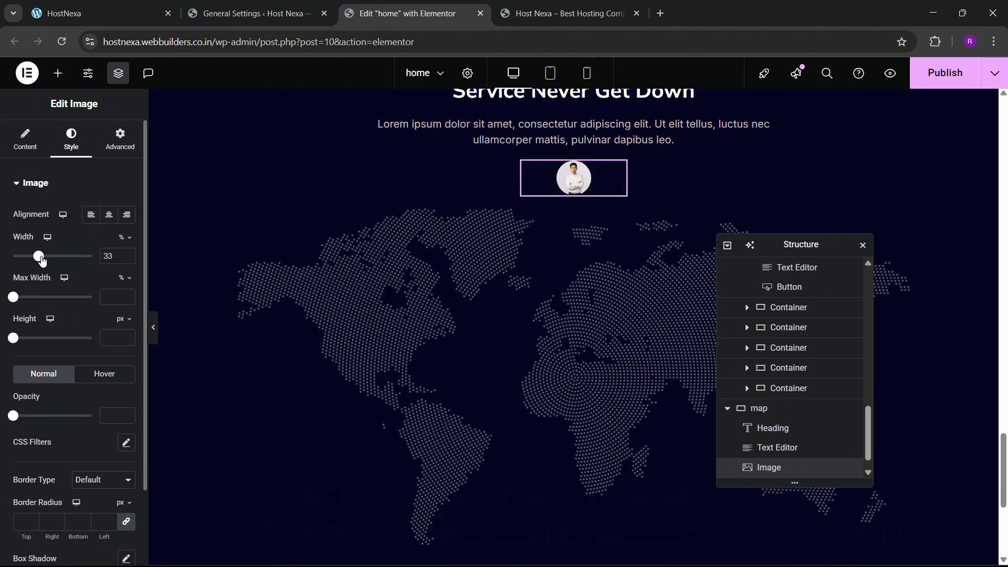
click(126, 254)
click(127, 253)
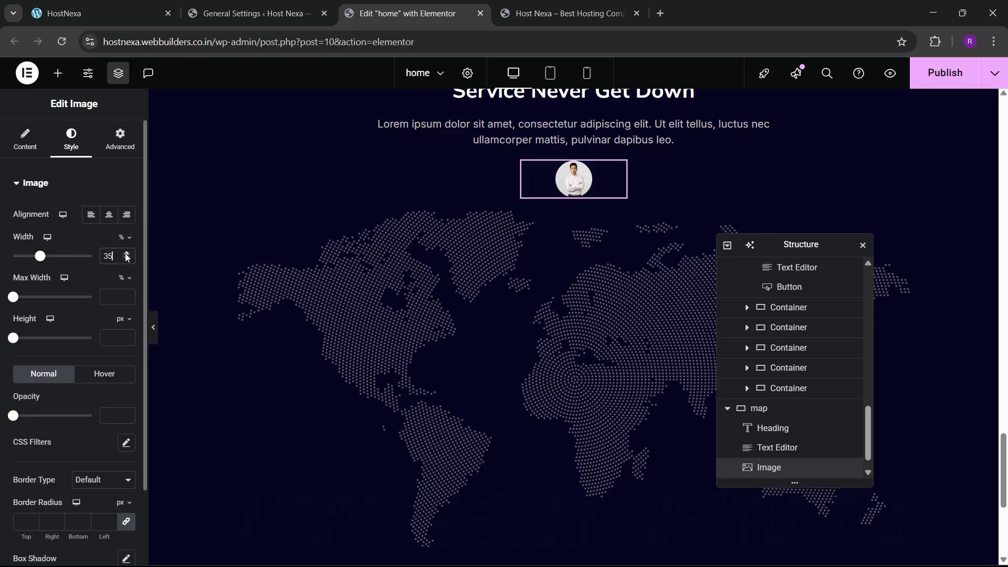
- Set the portrait's position to Absolute and place it over North America on the map, at a horizontal offset of about 255 px
click(117, 143)
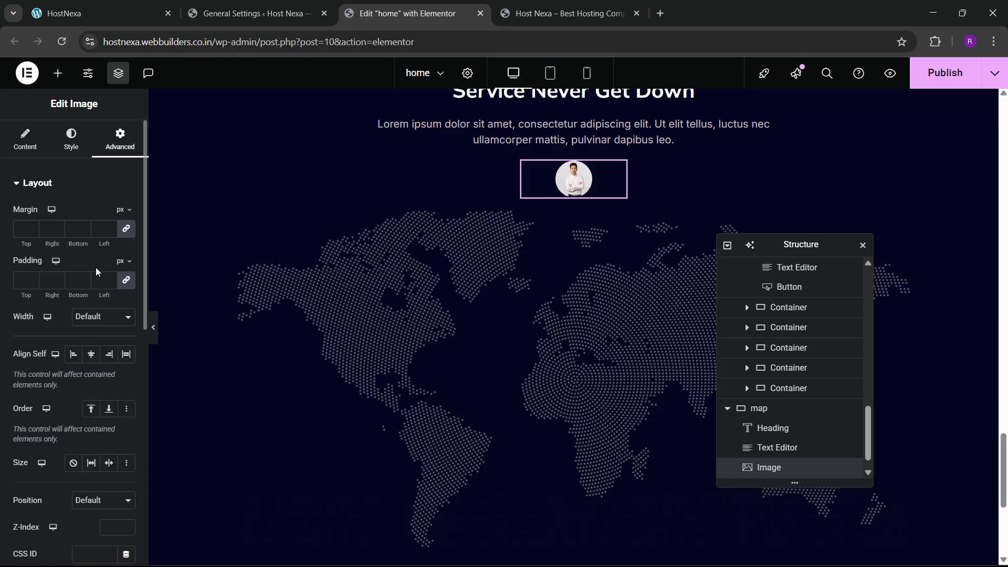
scroll(67, 336, down, 3)
click(84, 370)
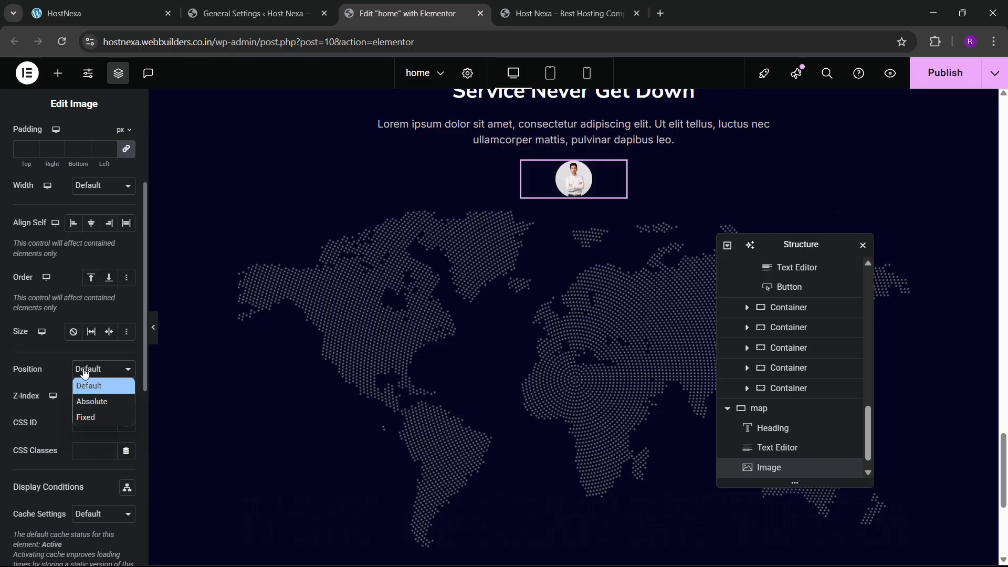
click(84, 401)
scroll(300, 306, up, 3)
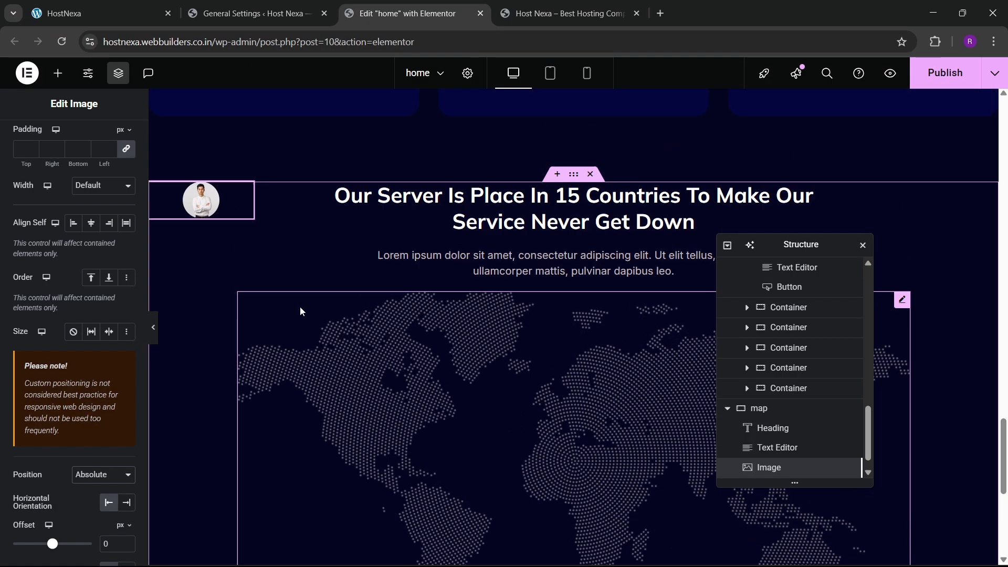
scroll(229, 227, down, 3)
scroll(219, 202, up, 2)
drag(203, 141, 366, 330)
scroll(376, 352, down, 2)
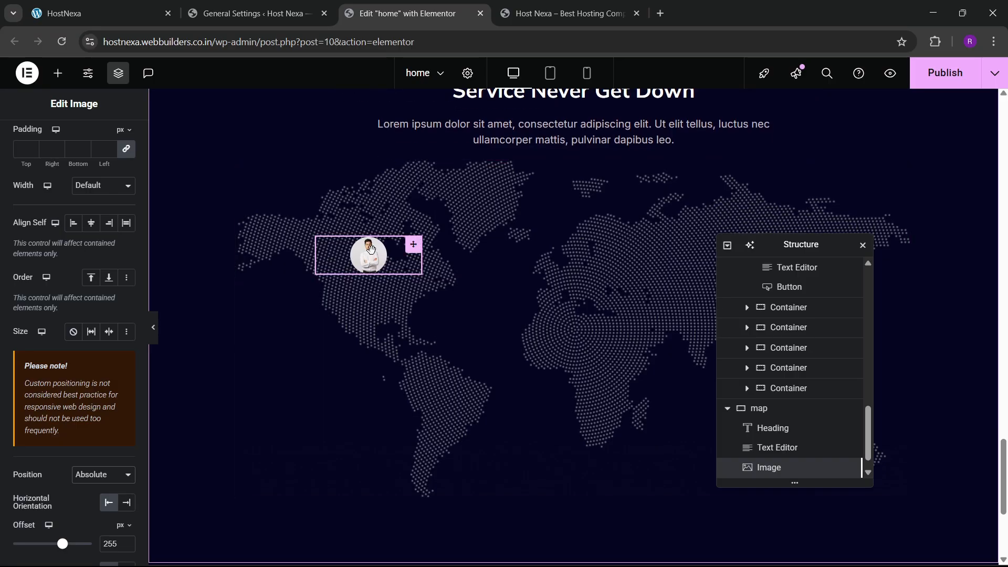
- Duplicate the portrait four times and place the copies over South America, northern Europe, Africa and eastern Asia on the map
right_click(373, 254)
click(394, 291)
drag(373, 269, 440, 388)
right_click(440, 388)
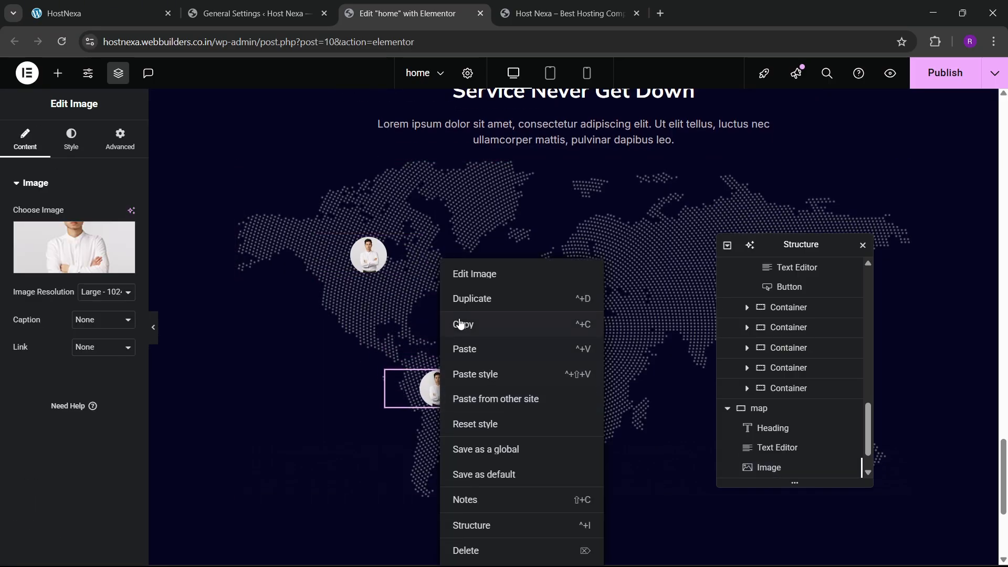
click(462, 297)
drag(440, 388, 486, 193)
right_click(637, 268)
click(668, 299)
right_click(621, 371)
click(645, 298)
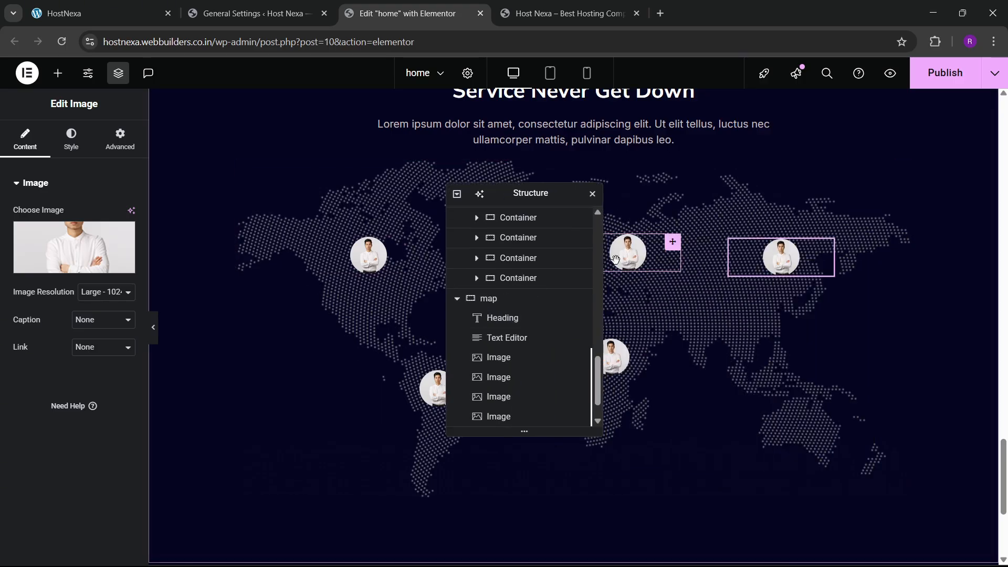
- Replace the picture of the portrait over northern Europe with the curly-haired man in a brown shirt from the media library
click(491, 397)
click(123, 254)
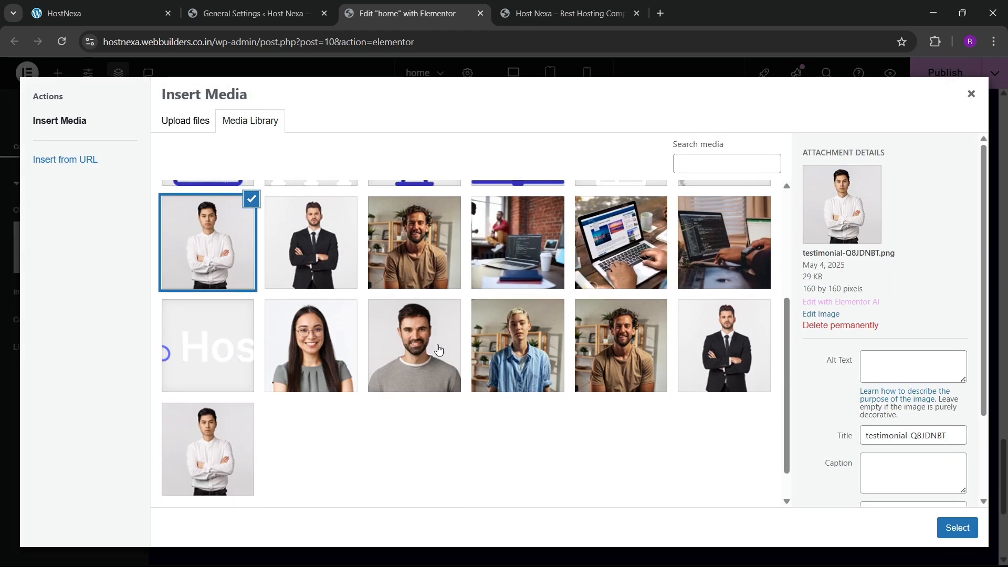
click(415, 247)
click(956, 528)
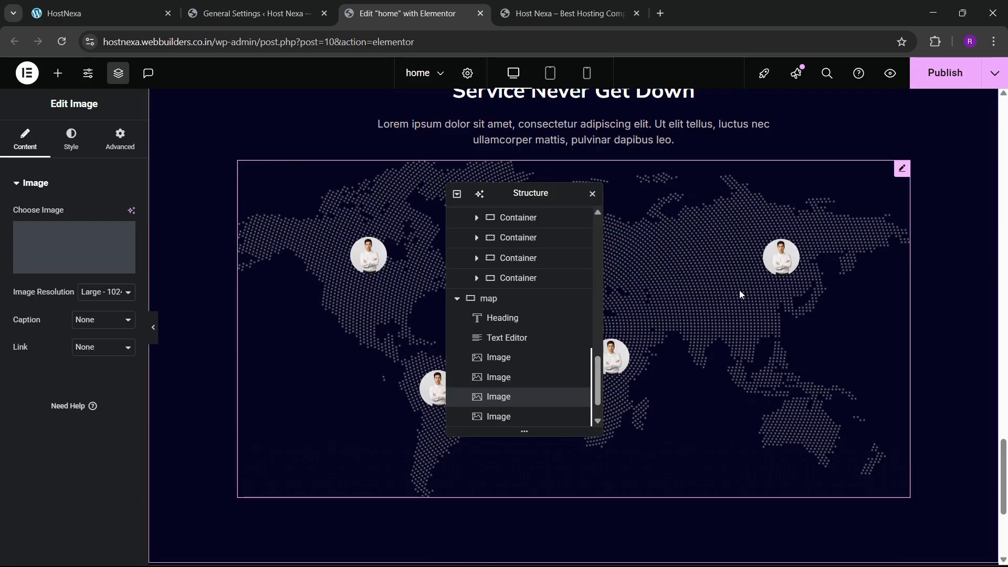
- Replace the picture of the portrait over eastern Asia with the woman wearing glasses, testimonial-83S5W35.jpg
click(76, 250)
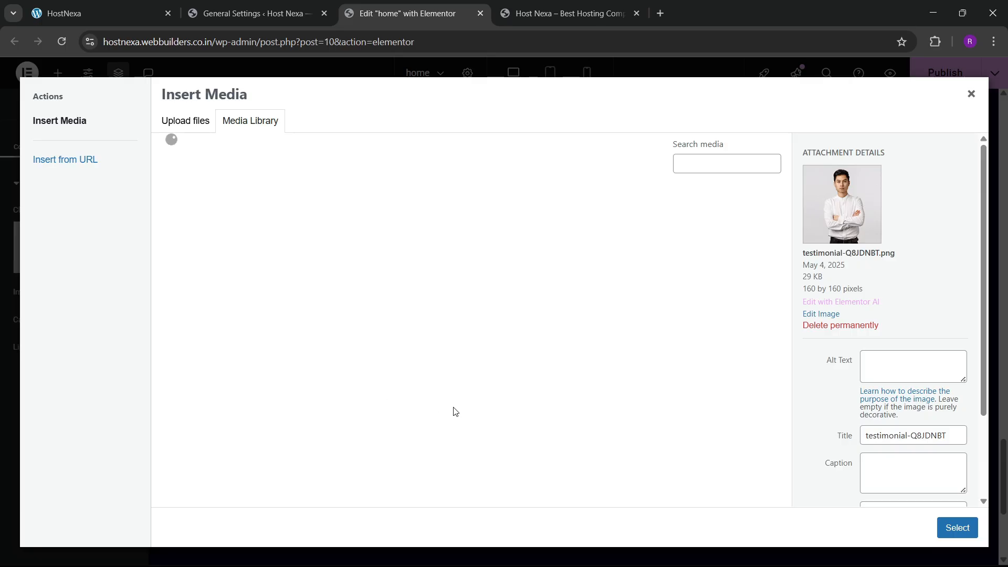
scroll(447, 370, down, 4)
click(319, 359)
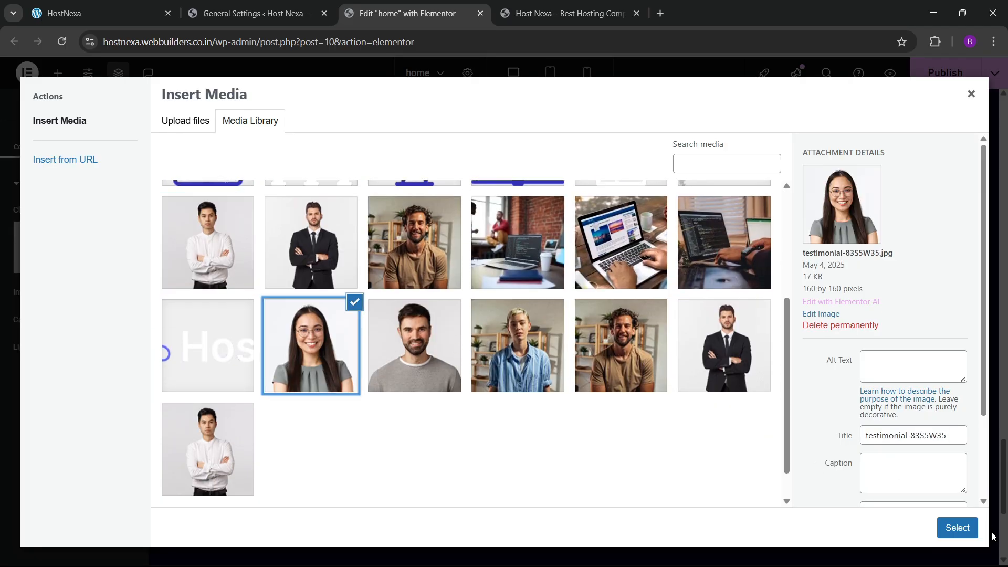
click(966, 529)
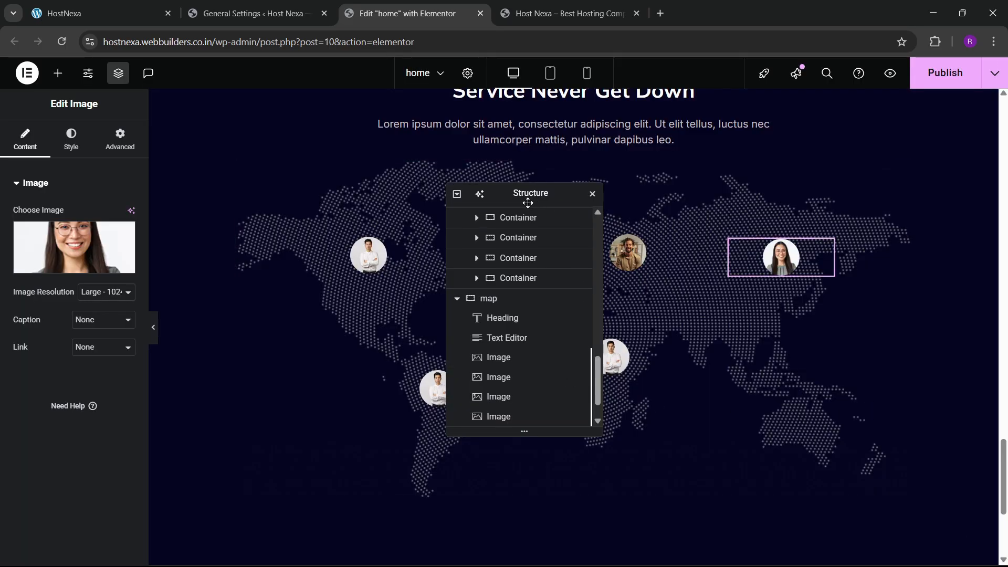
- Preview the map at full editor width, publish the page and check the map section on the live site
click(153, 328)
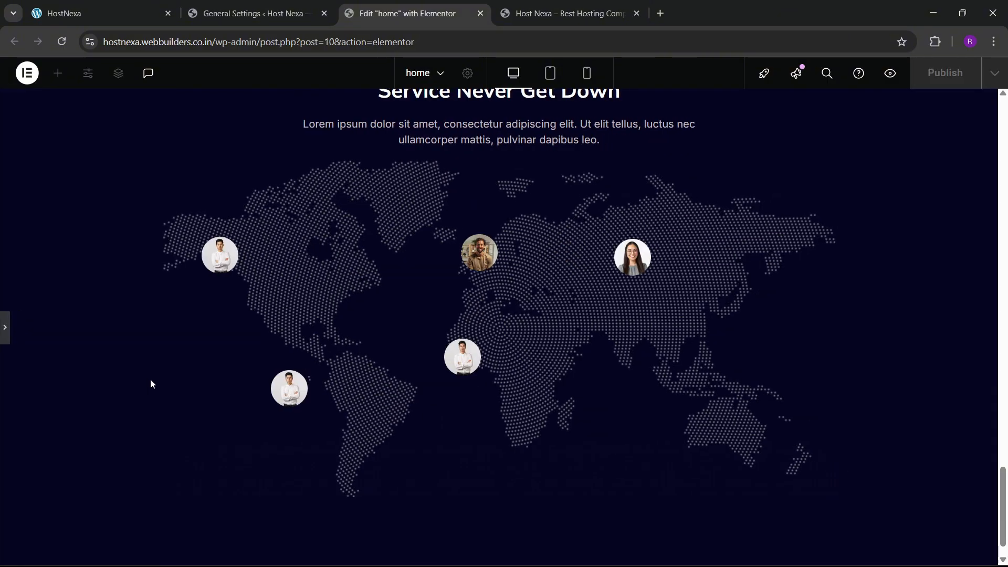
click(4, 327)
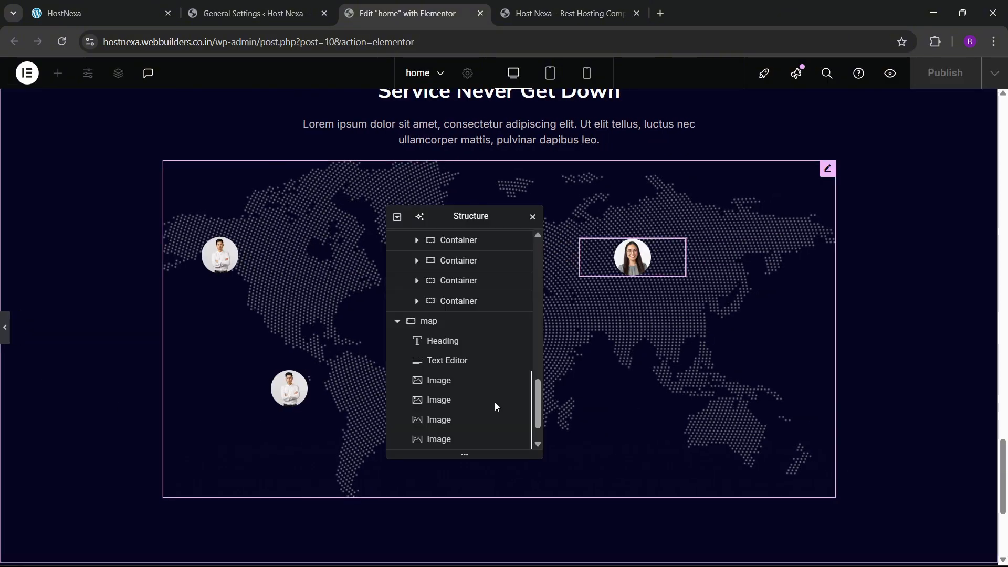
click(958, 76)
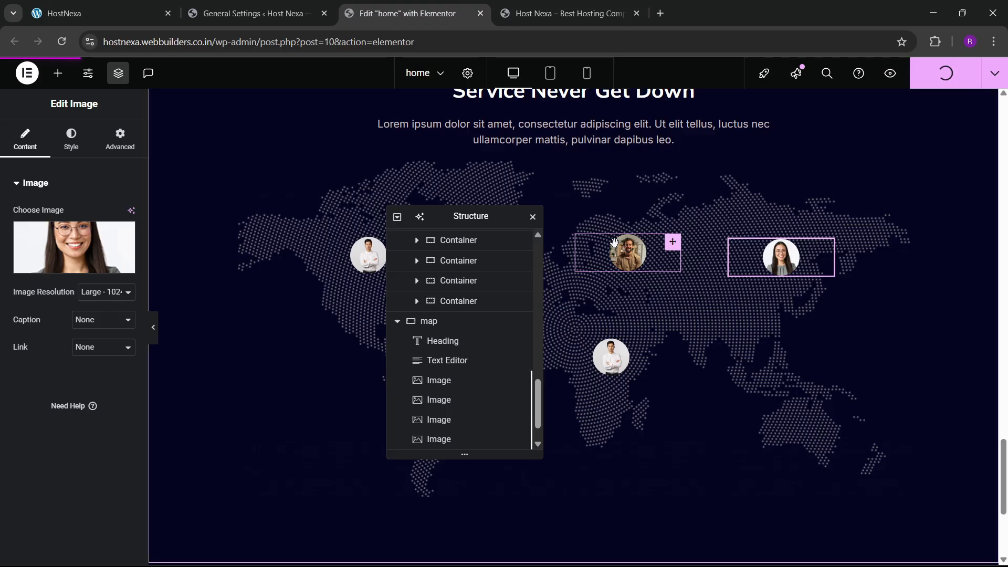
click(587, 6)
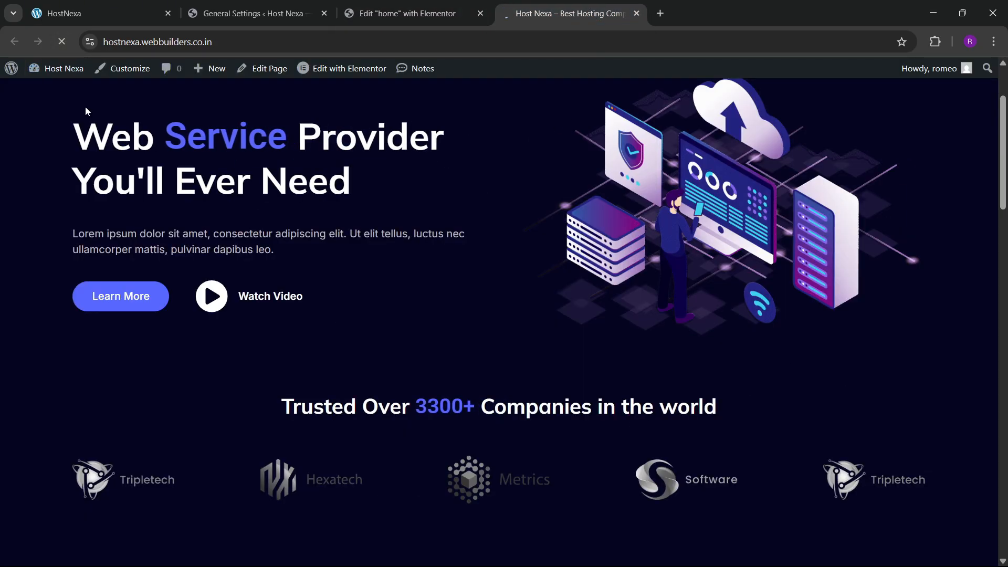
scroll(445, 317, down, 15)
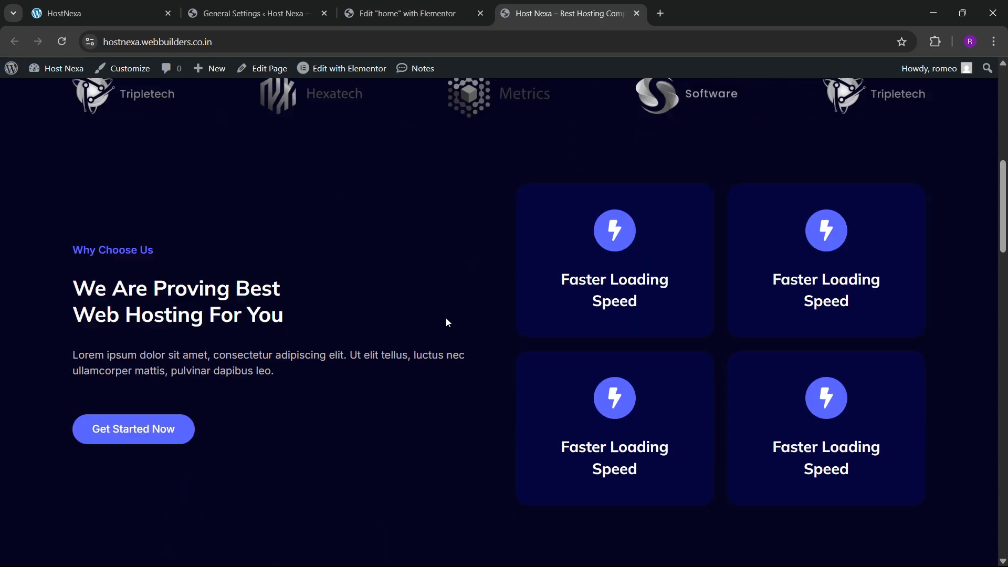
scroll(446, 330, down, 20)
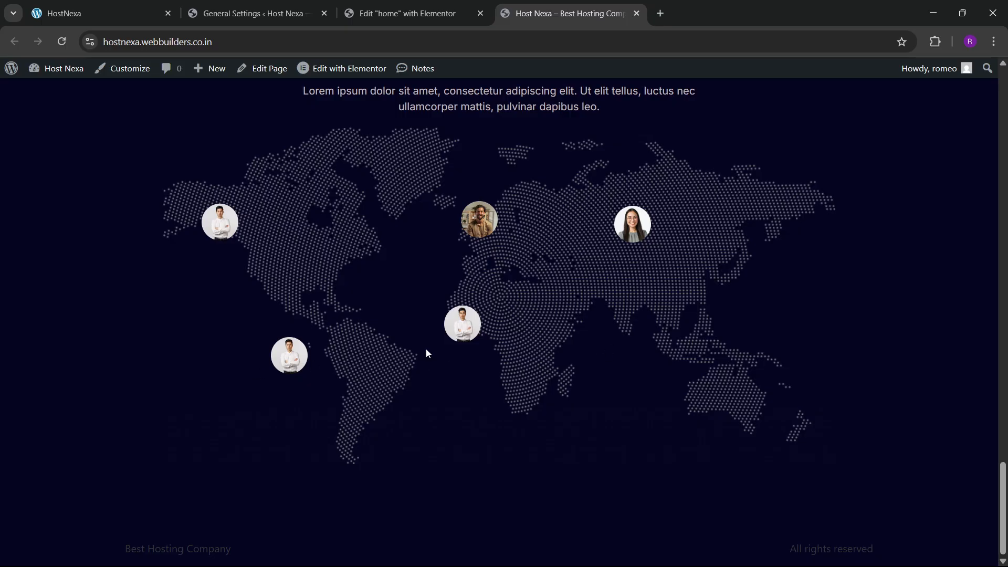
- Check the testimonials below the reference site's map, and add a Carousel widget below the world map in the map container
click(150, 11)
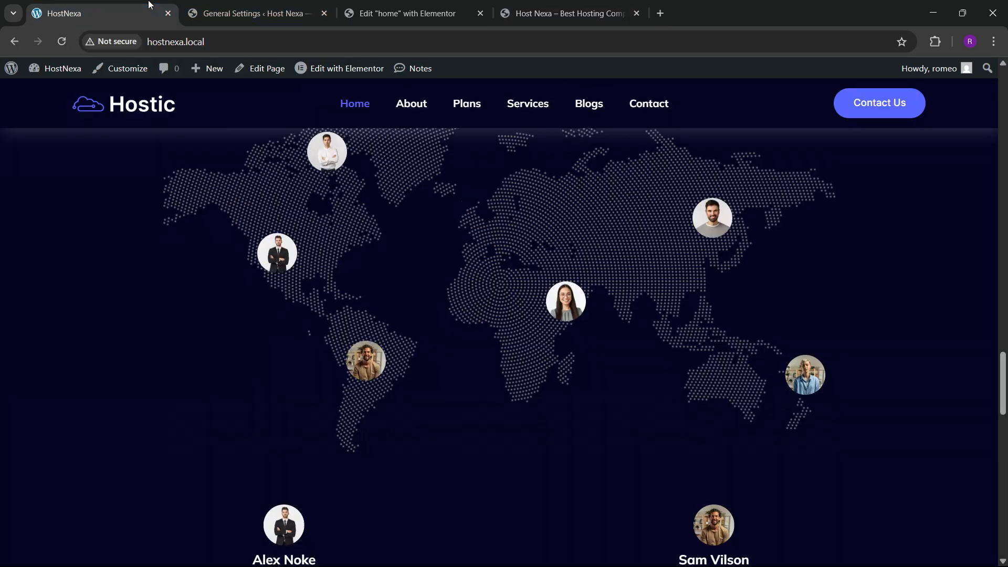
scroll(446, 300, down, 5)
click(419, 4)
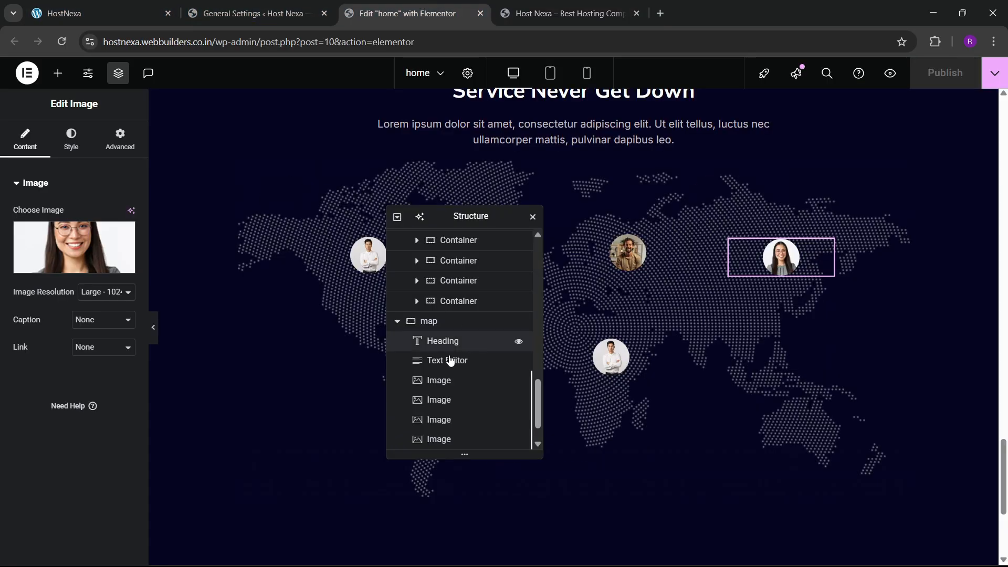
drag(460, 216, 587, 182)
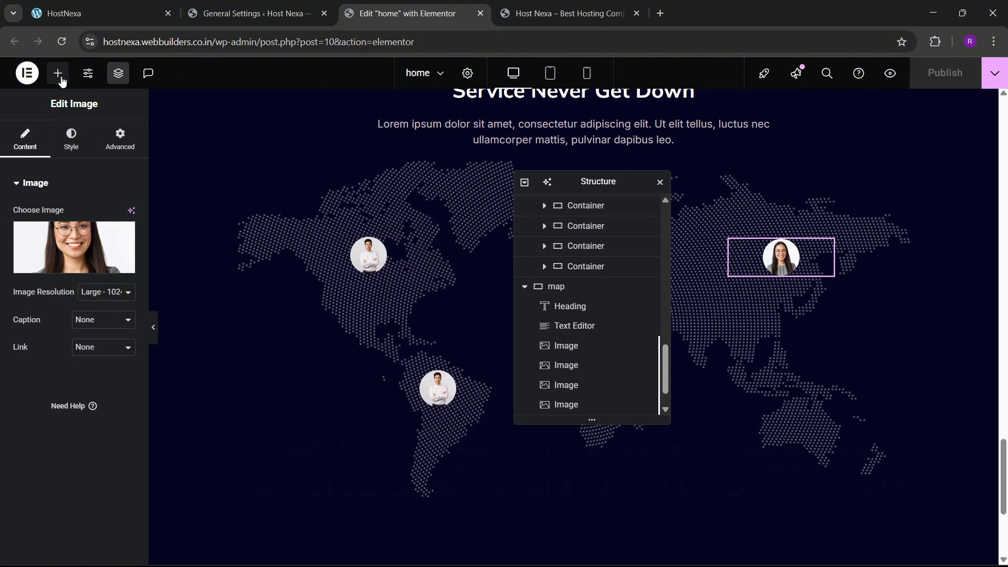
click(58, 74)
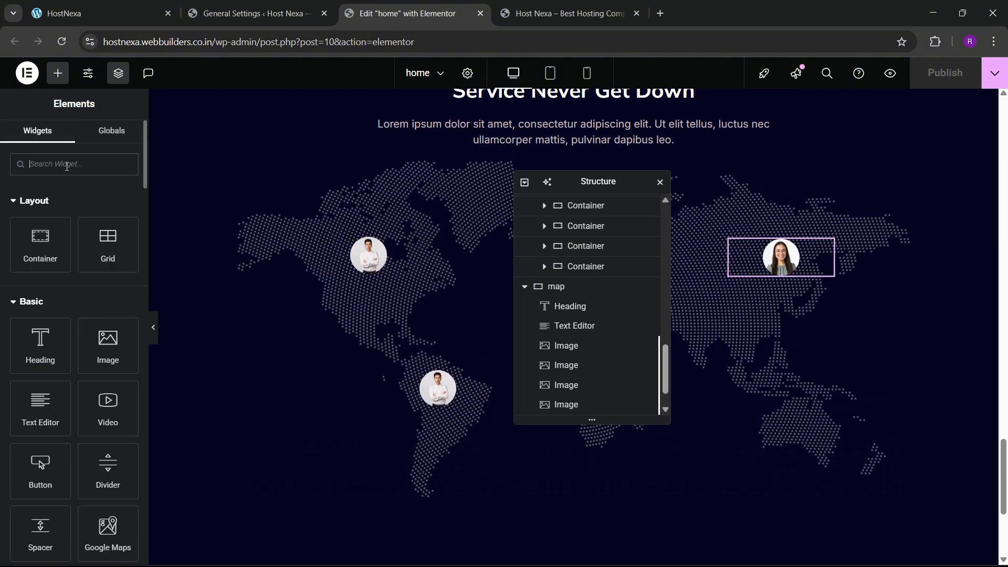
text(carou)
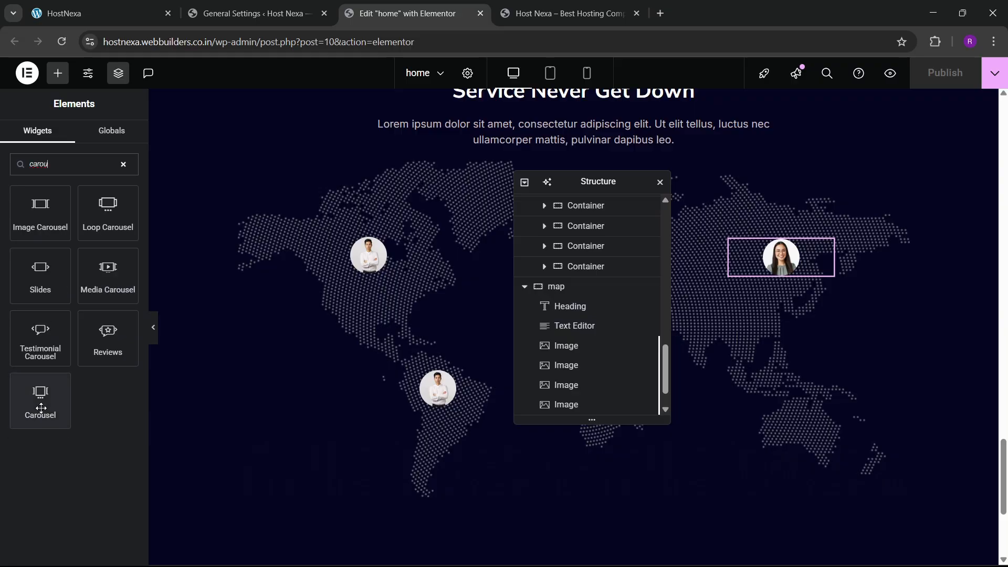
drag(40, 402, 558, 434)
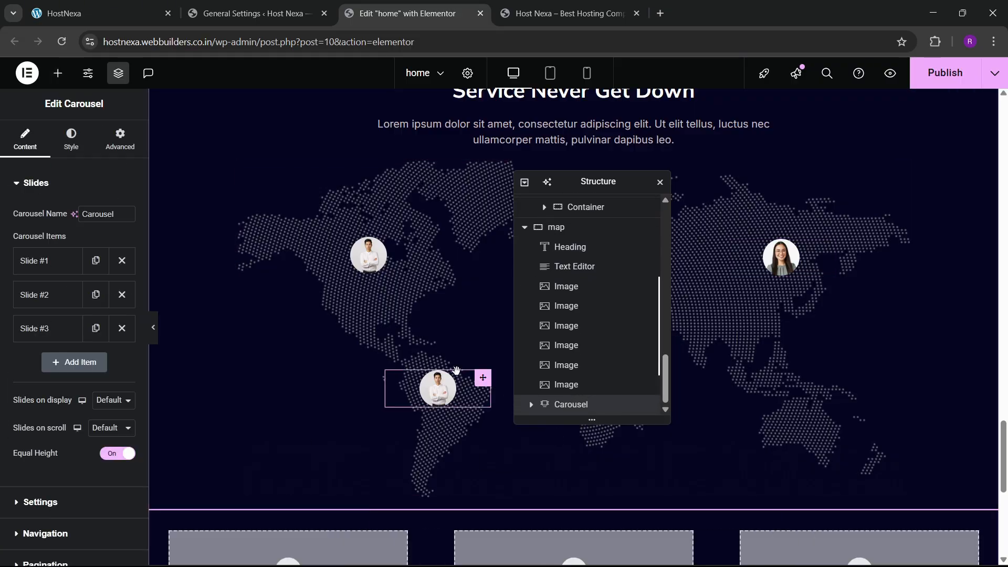
- Set the carousel to display 2 slides and scroll 1 slide at a time
click(106, 402)
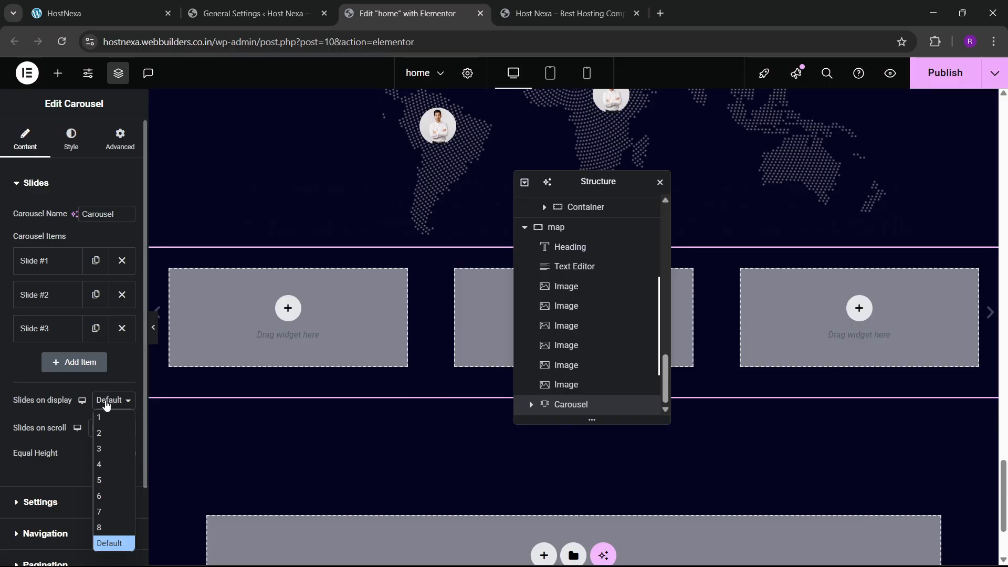
click(106, 433)
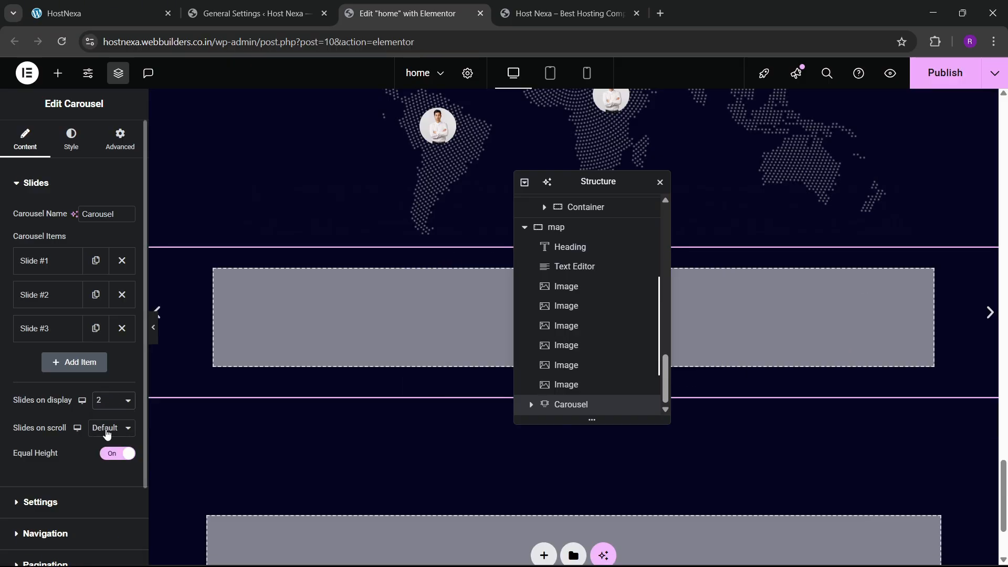
click(107, 429)
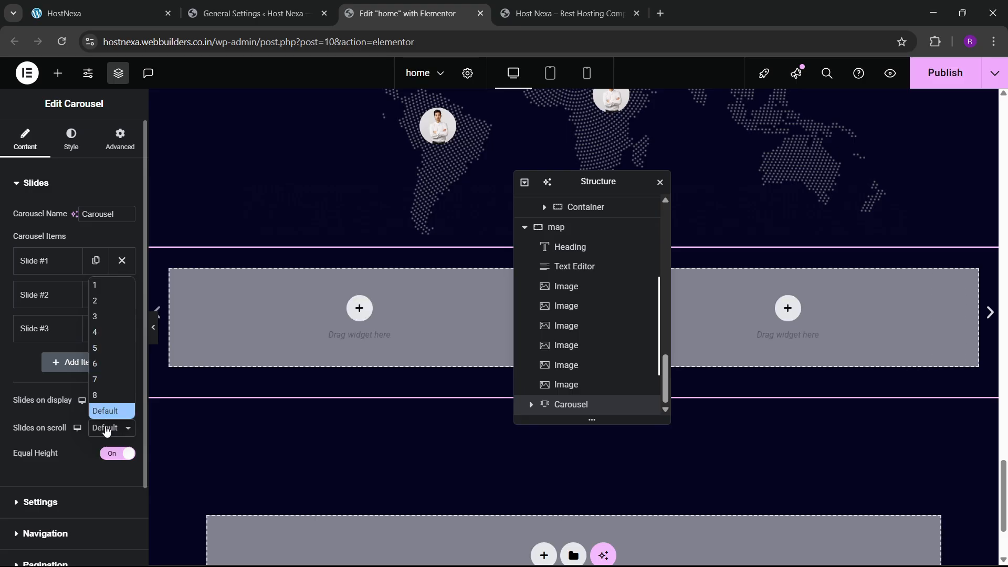
click(100, 284)
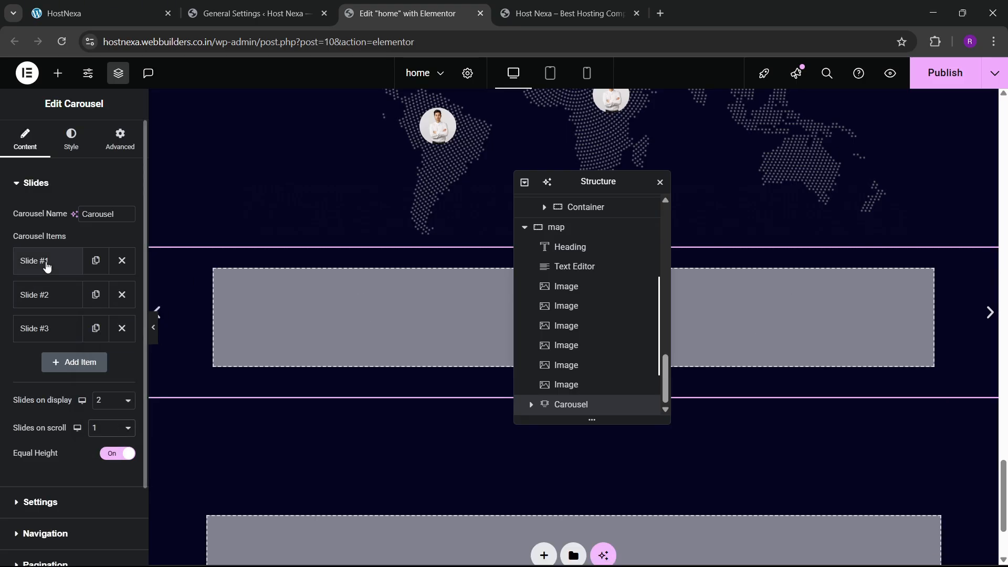
- Place a container inside the carousel's first slide and set its padding to 0 on all sides
click(121, 140)
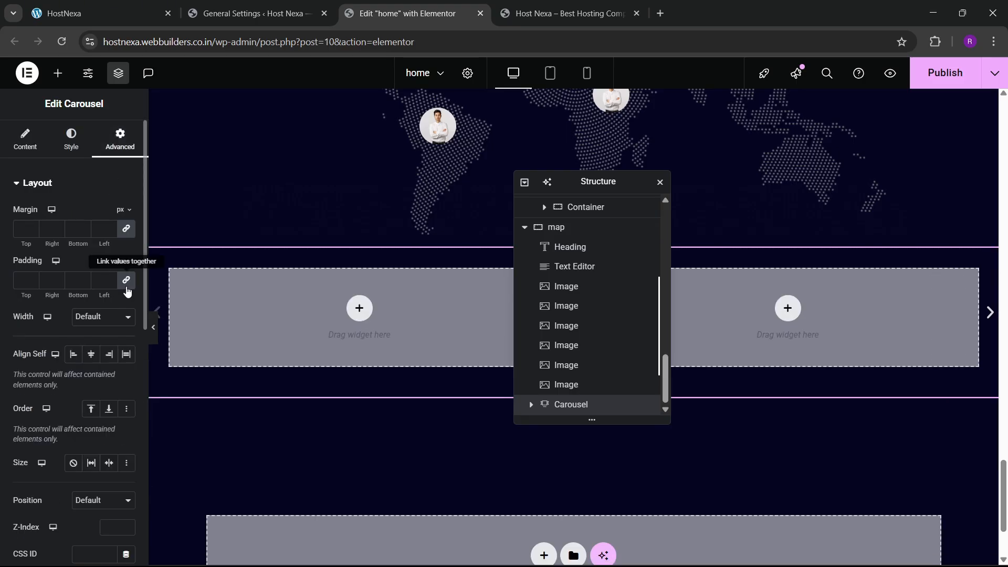
click(57, 73)
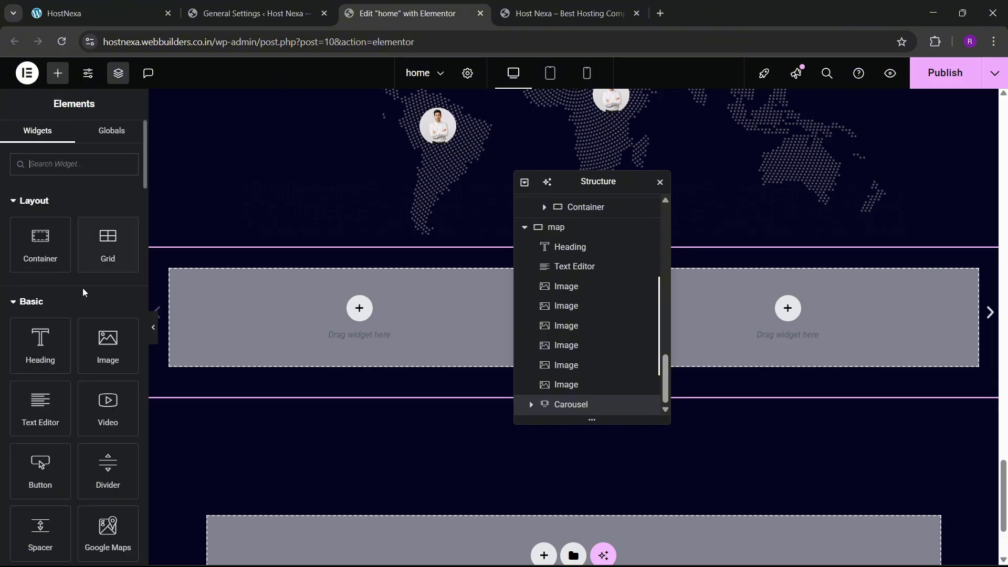
click(288, 312)
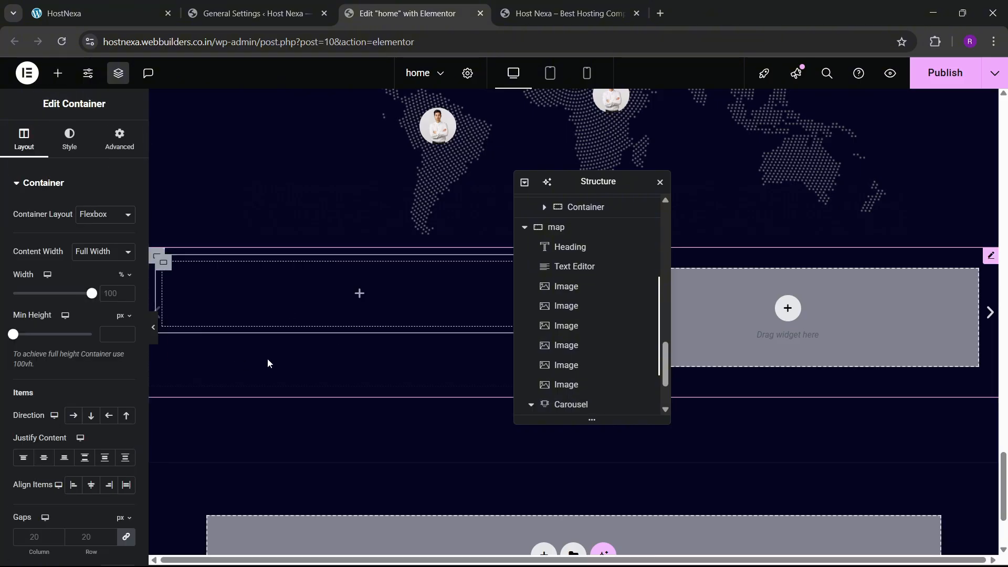
click(120, 140)
- Check the reference site's testimonial layout and add an Image widget to the first slide's container
click(78, 13)
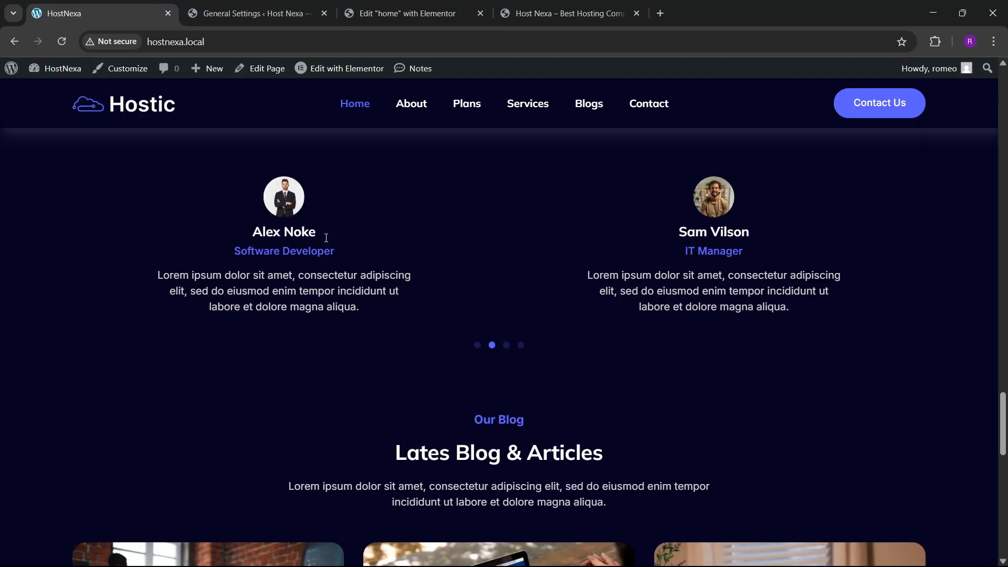
click(370, 10)
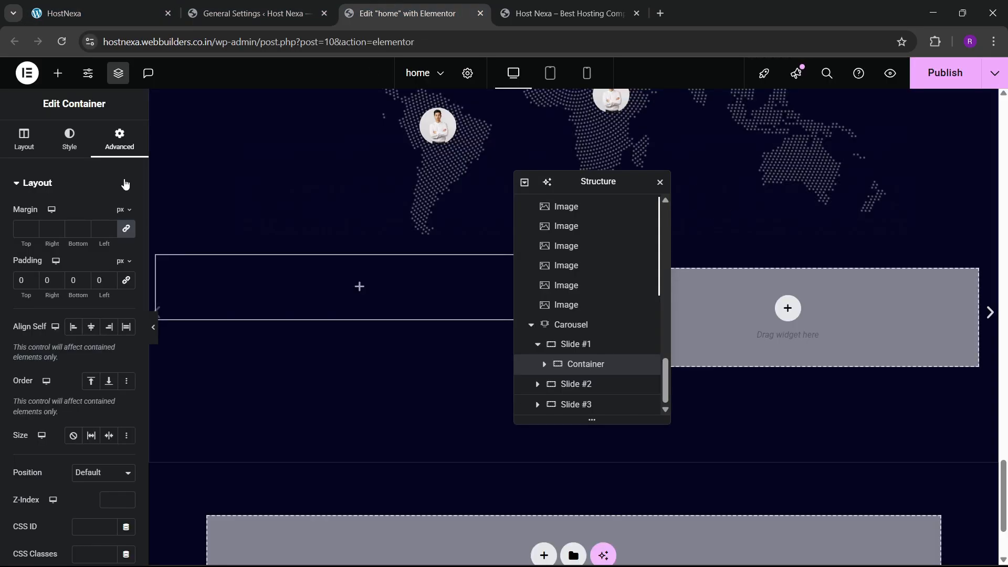
click(57, 73)
drag(103, 345, 212, 319)
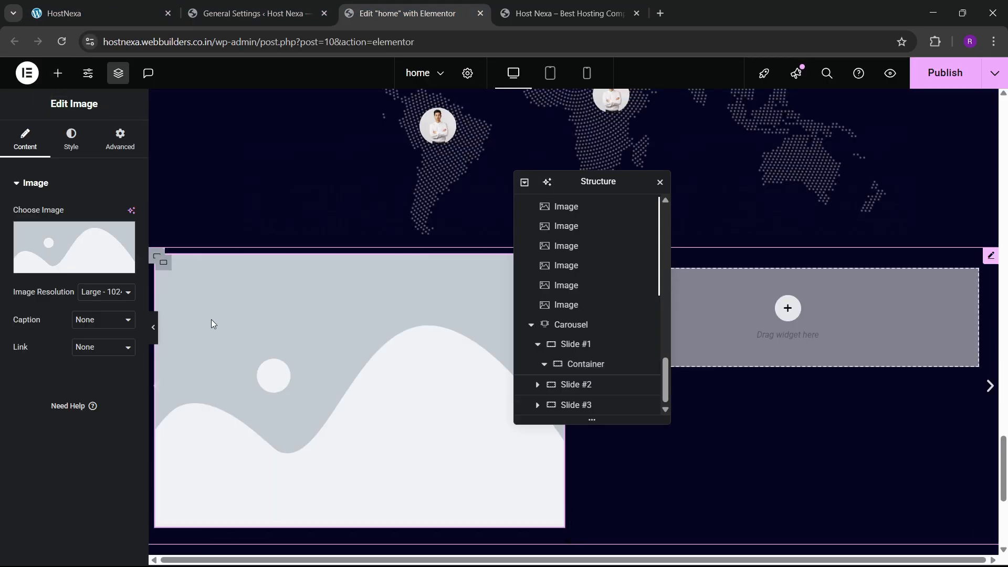
- Choose the picture of the bearded man in a black suit from the media library and set its resolution to Full
click(37, 268)
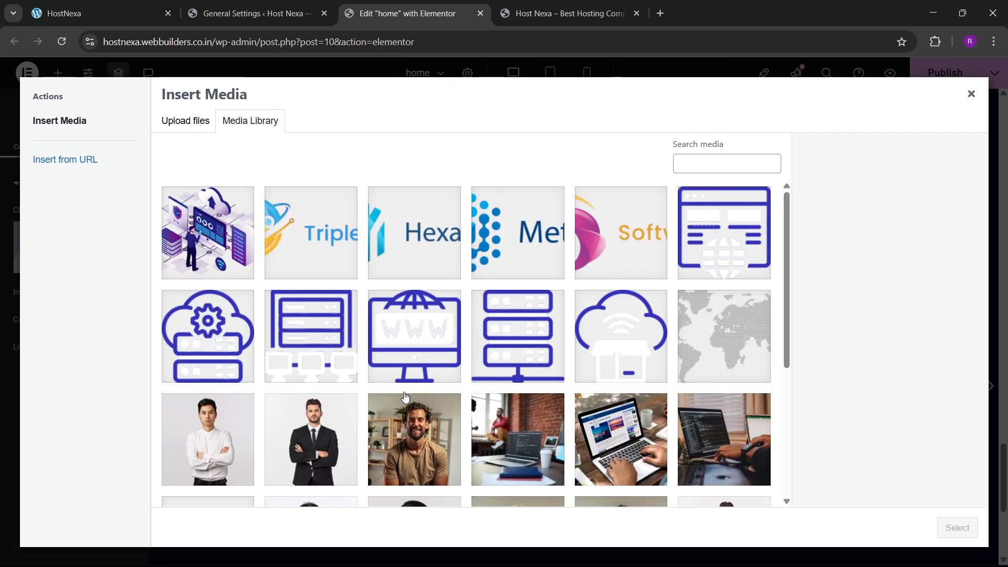
click(330, 429)
click(958, 529)
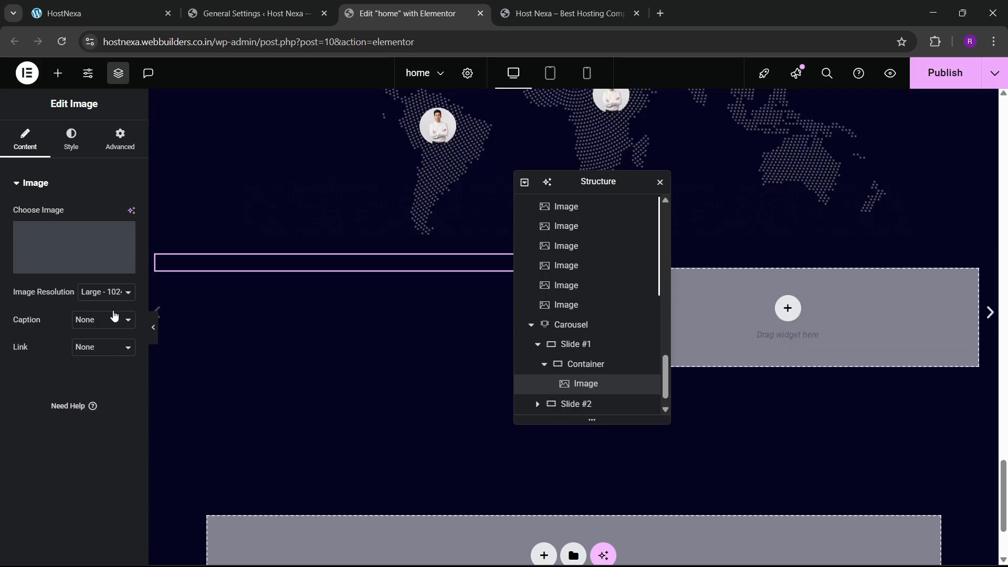
click(107, 292)
click(92, 402)
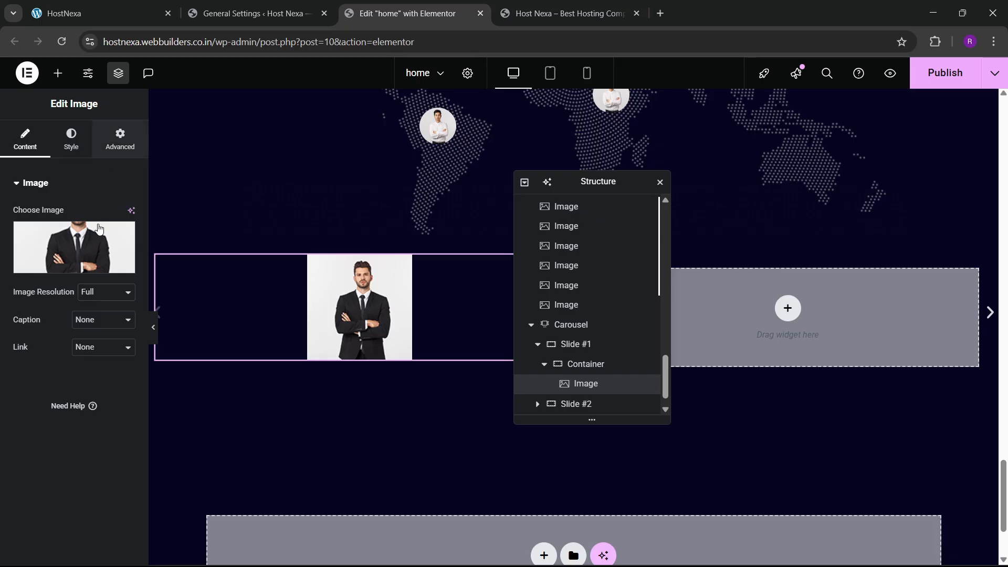
- Turn on the mask for the first slide's portrait with the Circle shape
click(120, 139)
scroll(47, 333, down, 4)
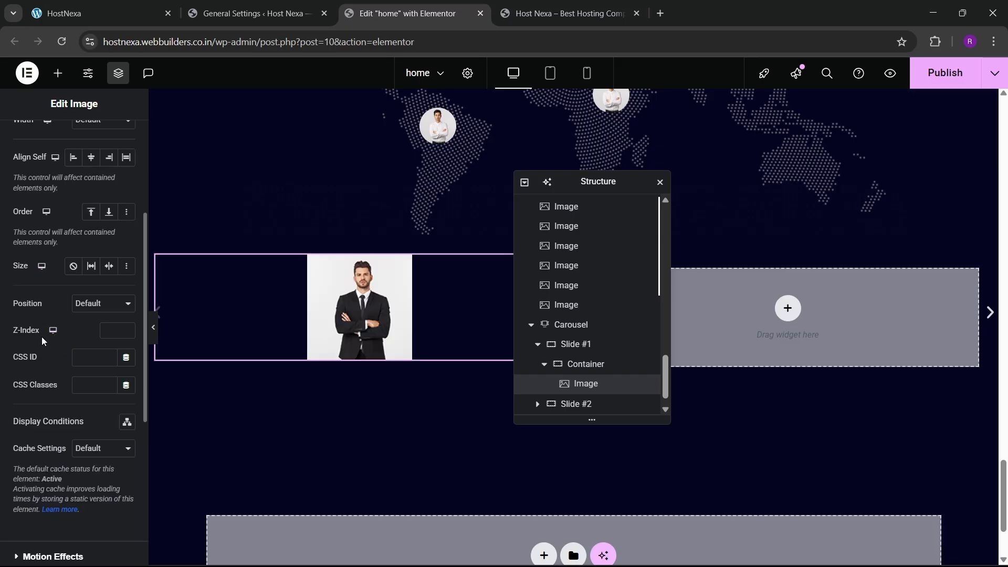
scroll(43, 365, up, 4)
scroll(43, 365, down, 1)
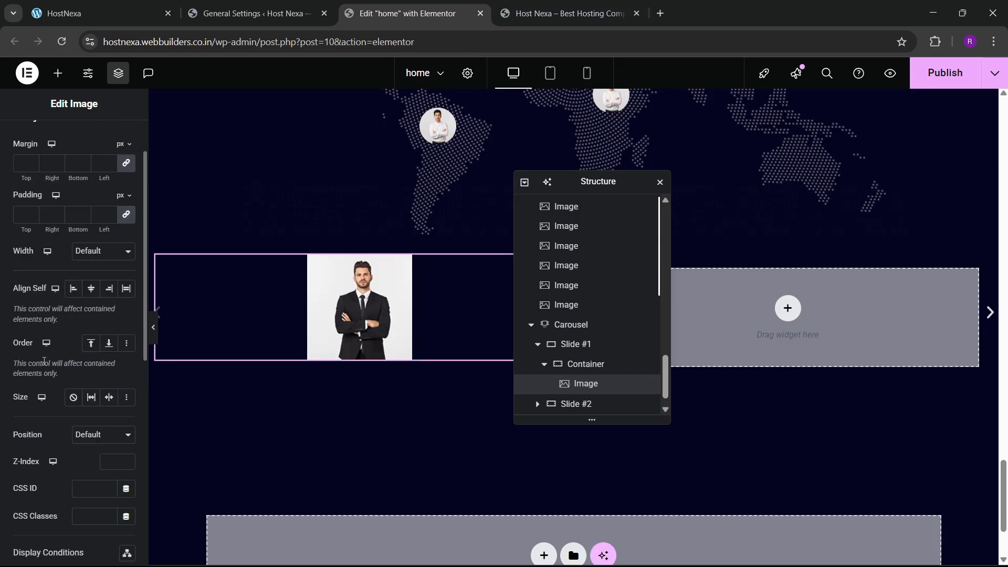
scroll(44, 361, down, 8)
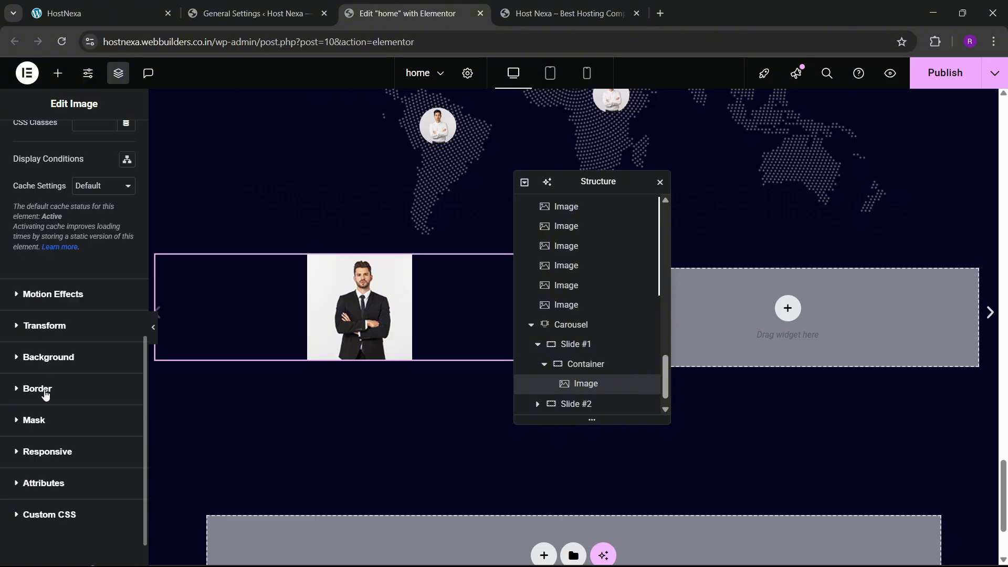
click(50, 428)
click(117, 371)
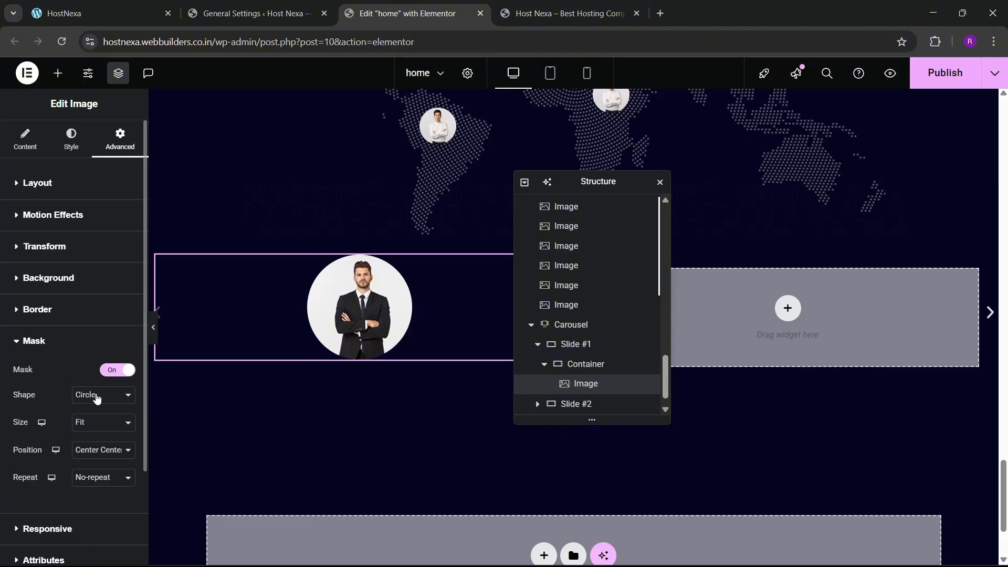
- Reduce the first slide's portrait to a width of about 10%, comparing it with the reference site's testimonial portrait
click(48, 184)
click(71, 140)
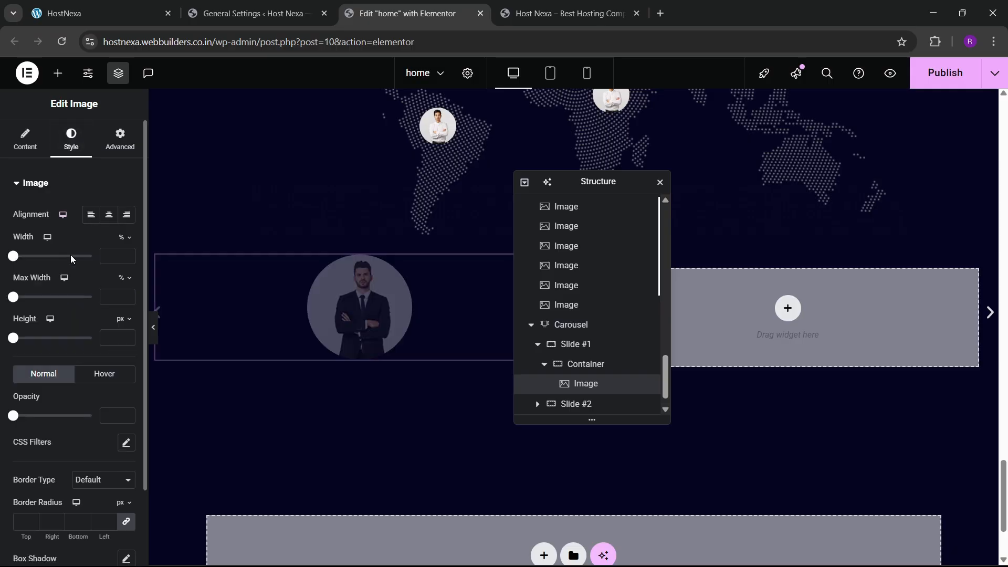
drag(14, 258, 19, 267)
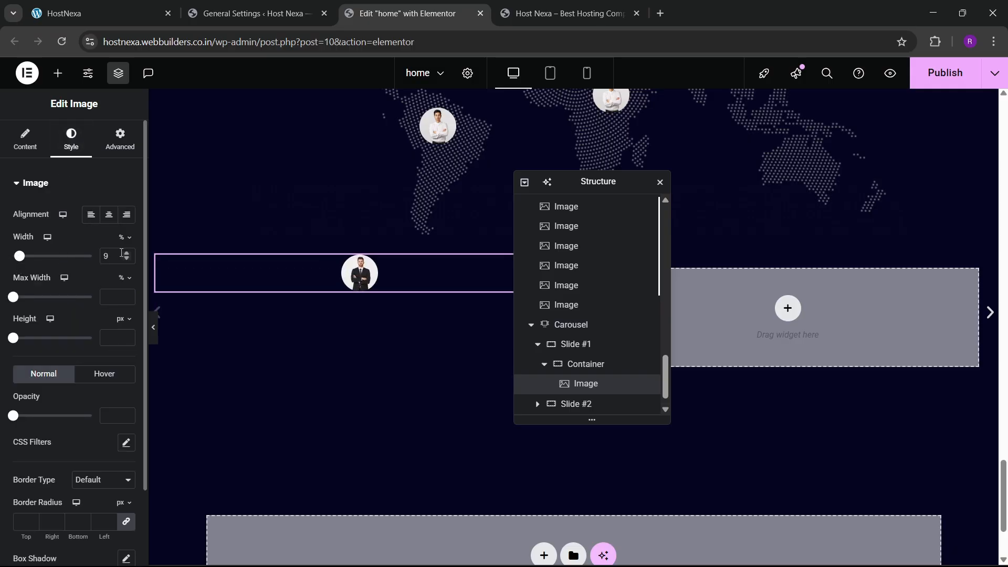
click(140, 14)
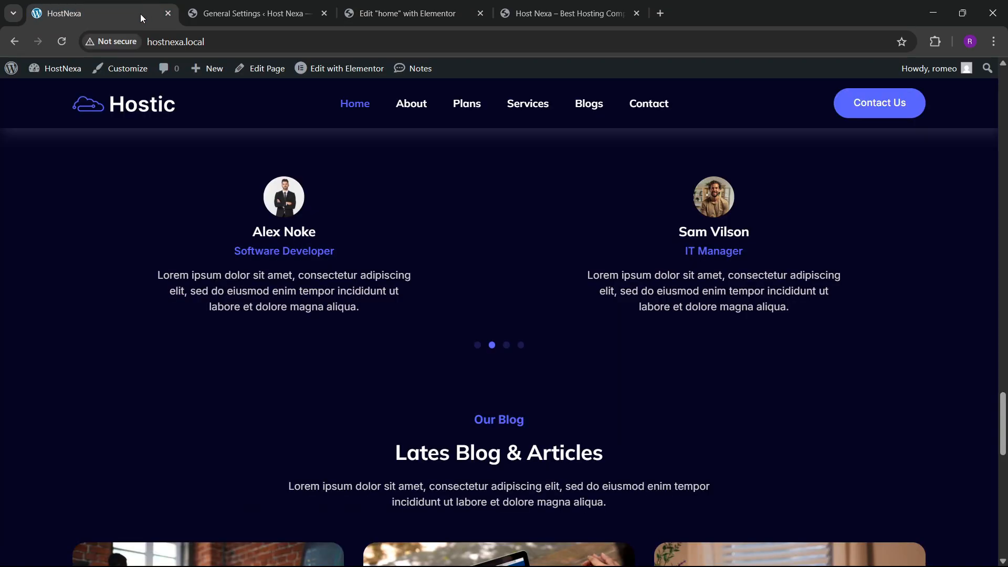
click(454, 4)
- Add a Heading widget below the portrait in the first slide and enter the testimonial author's name from the reference site
click(58, 73)
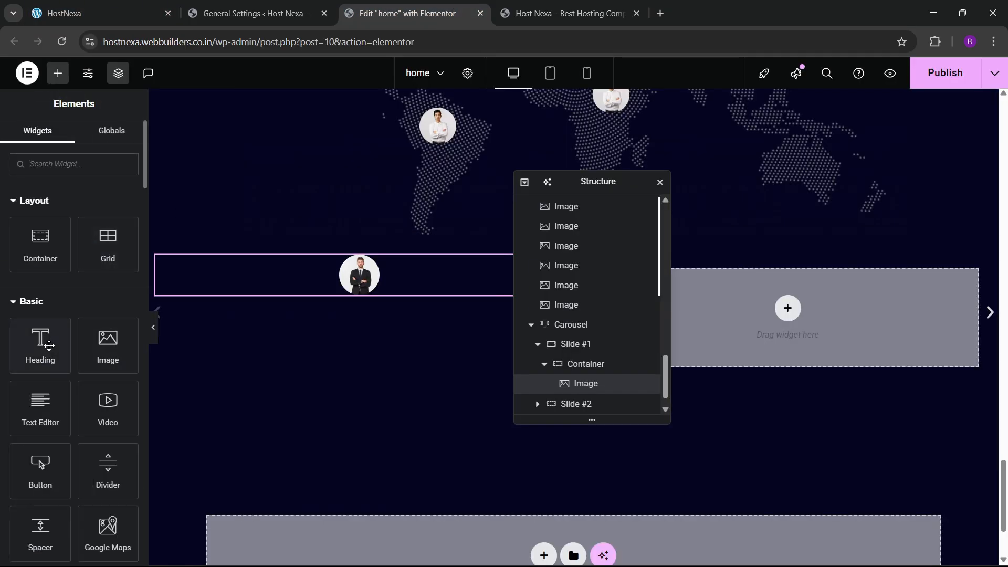
drag(49, 345, 364, 325)
click(133, 10)
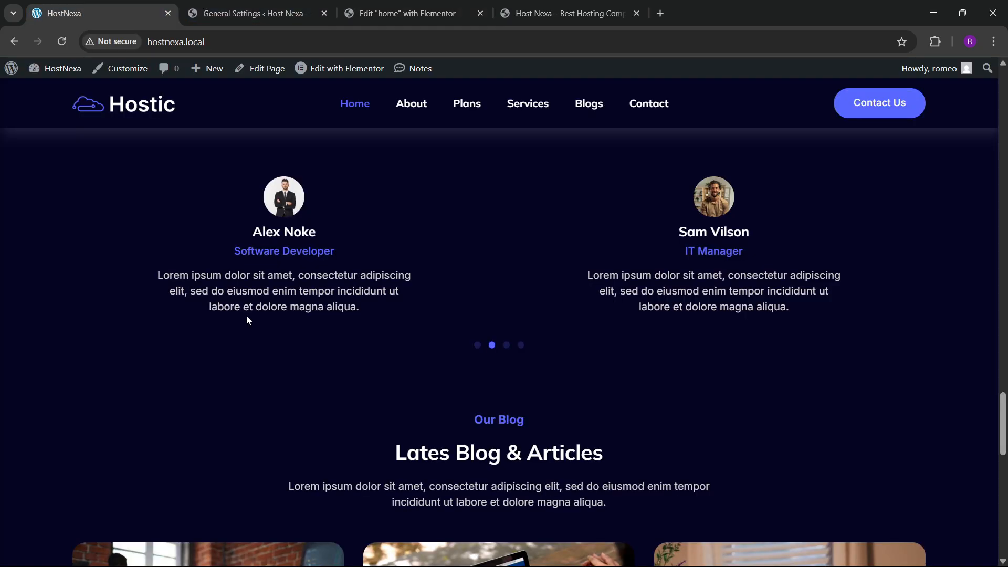
drag(253, 233, 323, 255)
click(436, 7)
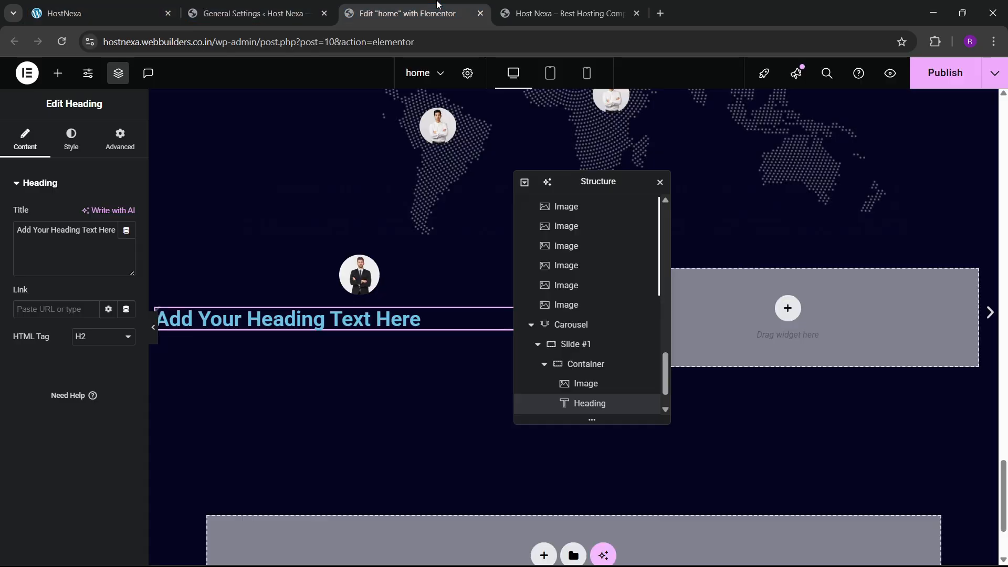
click(84, 234)
key(BackSpace)
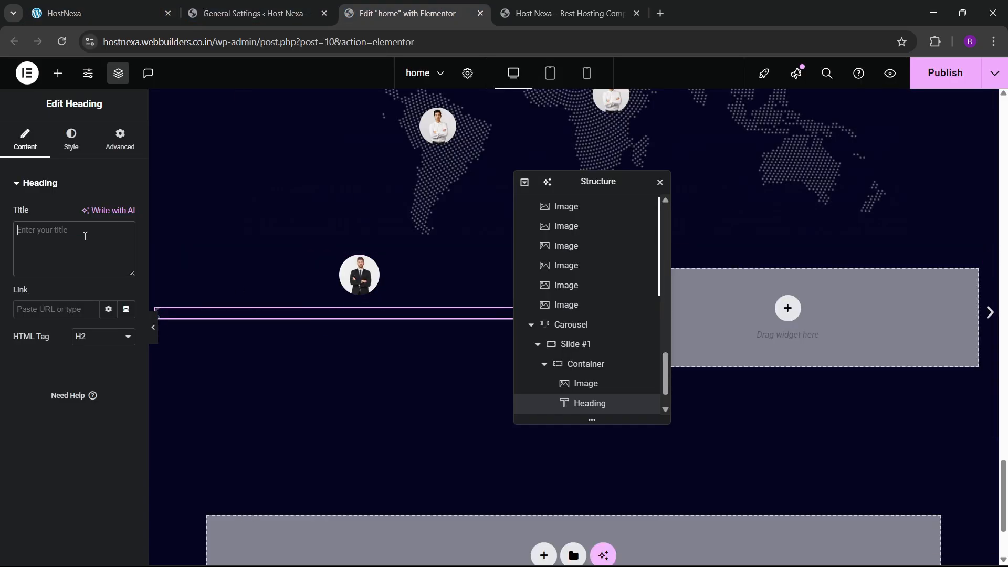
text(Alex Noke)
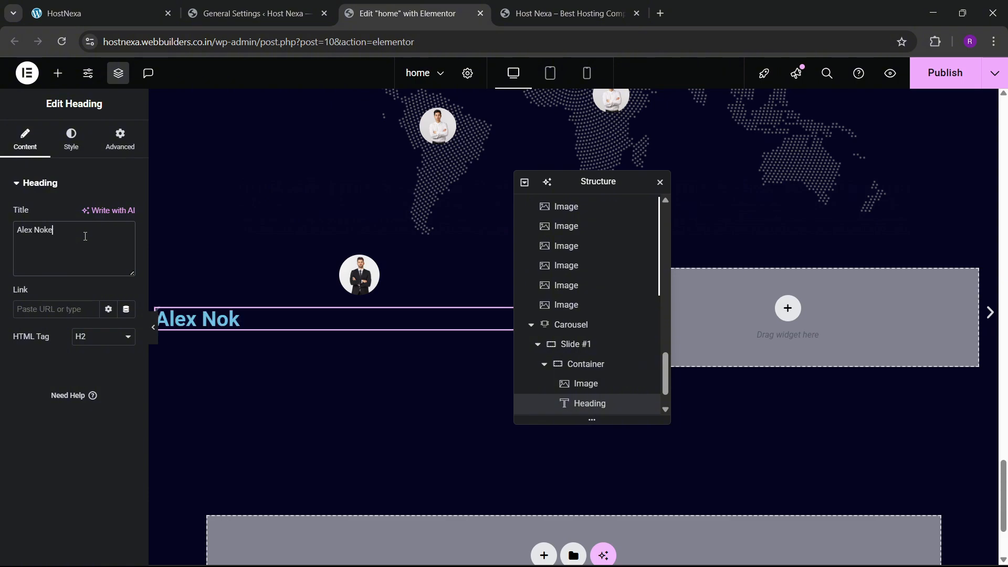
- Duplicate the name heading and set the copy's title to "Software Developer"
right_click(263, 320)
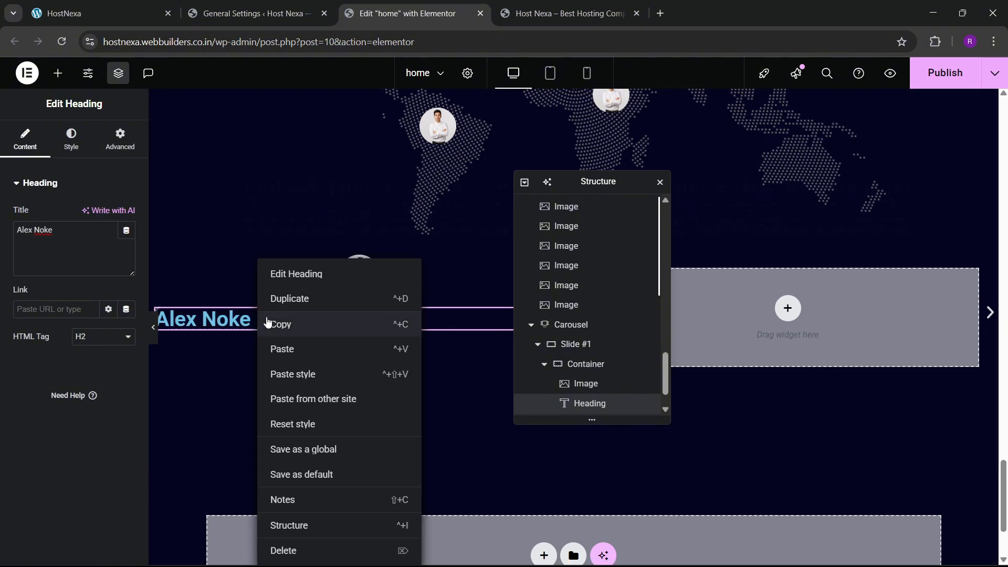
click(279, 300)
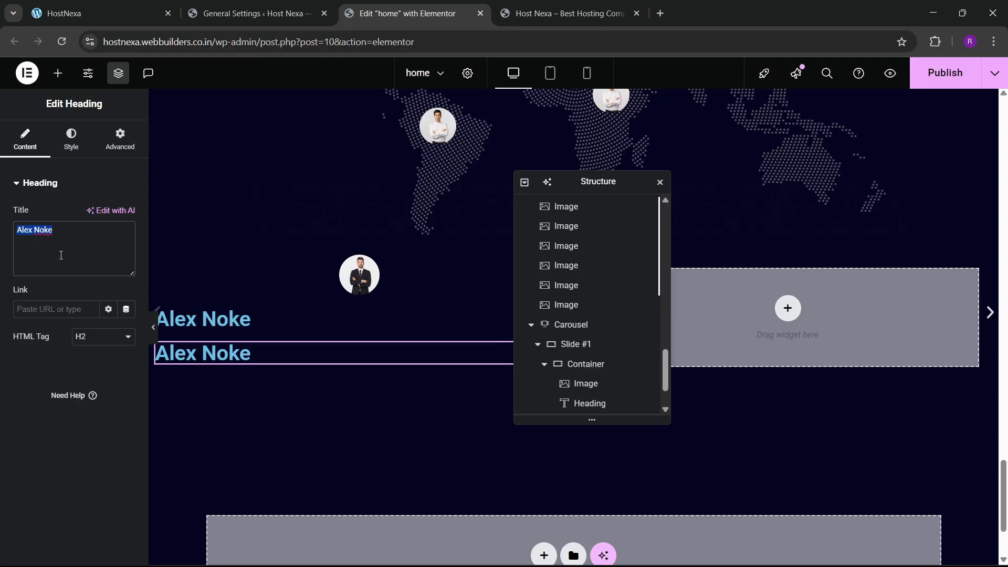
key(BackSpace)
text(Software Developer)
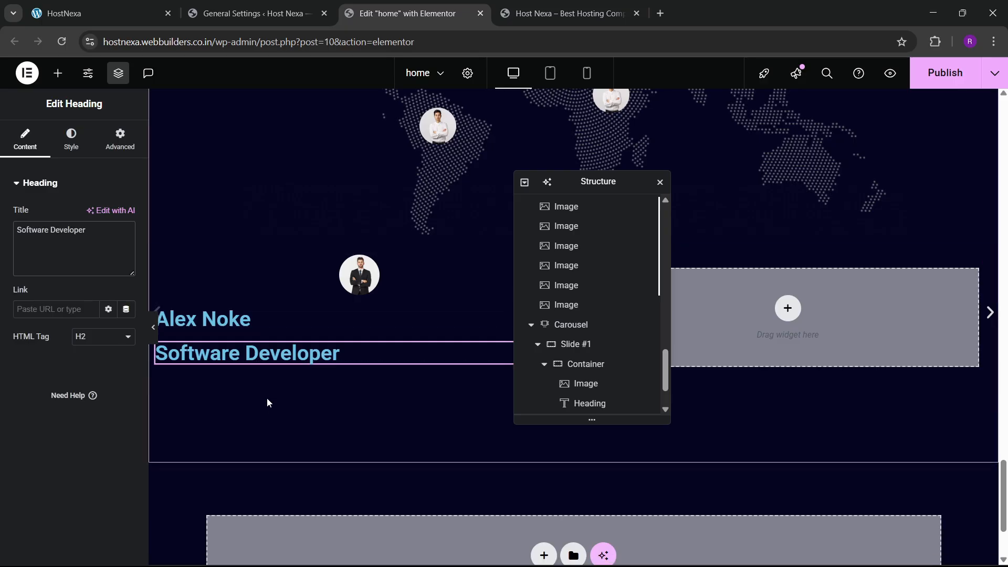
- Copy the lorem ipsum text widget from above the world map and paste it below the Software Developer heading
click(107, 13)
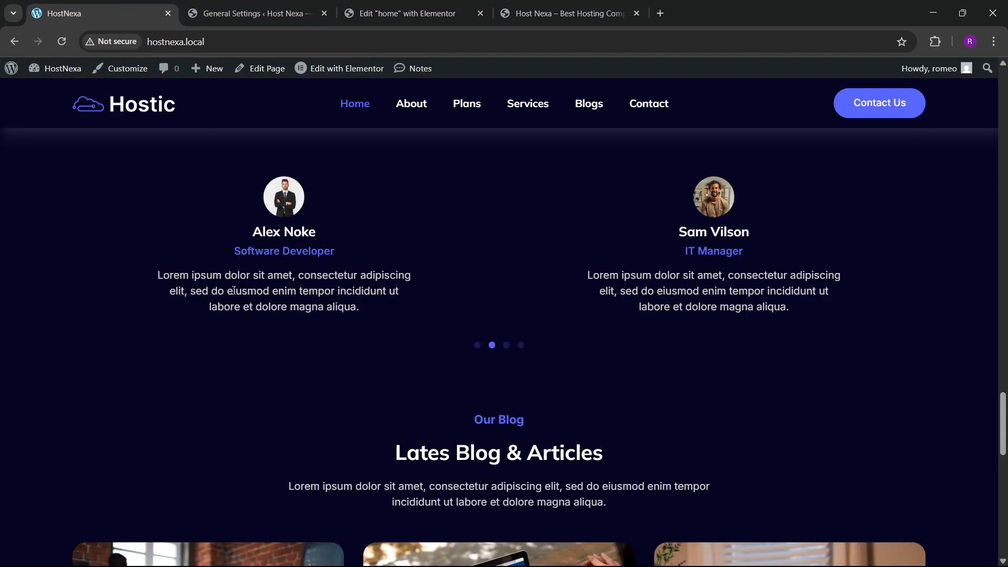
click(412, 13)
scroll(446, 263, up, 5)
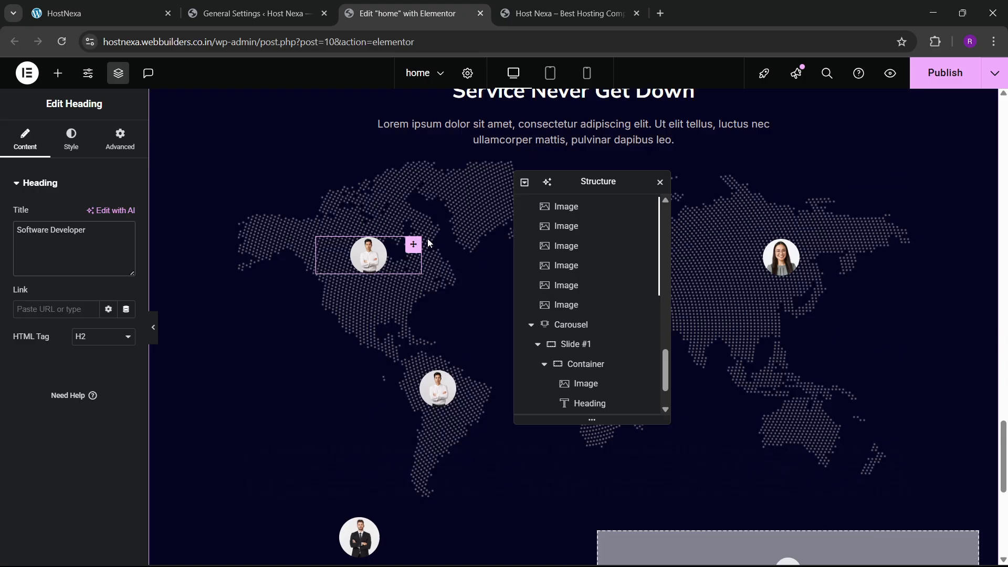
right_click(464, 128)
click(472, 194)
scroll(396, 238, down, 3)
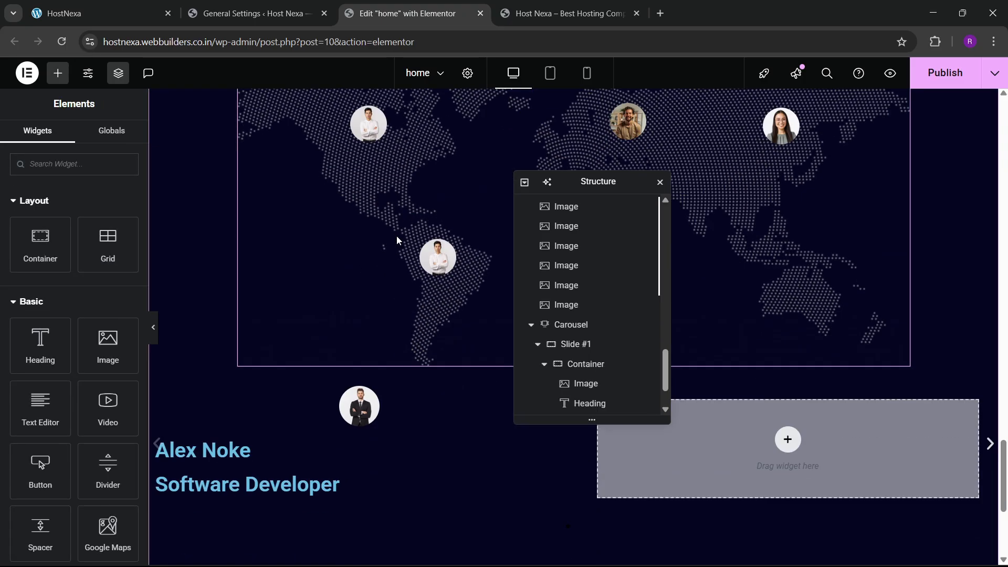
scroll(387, 261, down, 3)
right_click(315, 349)
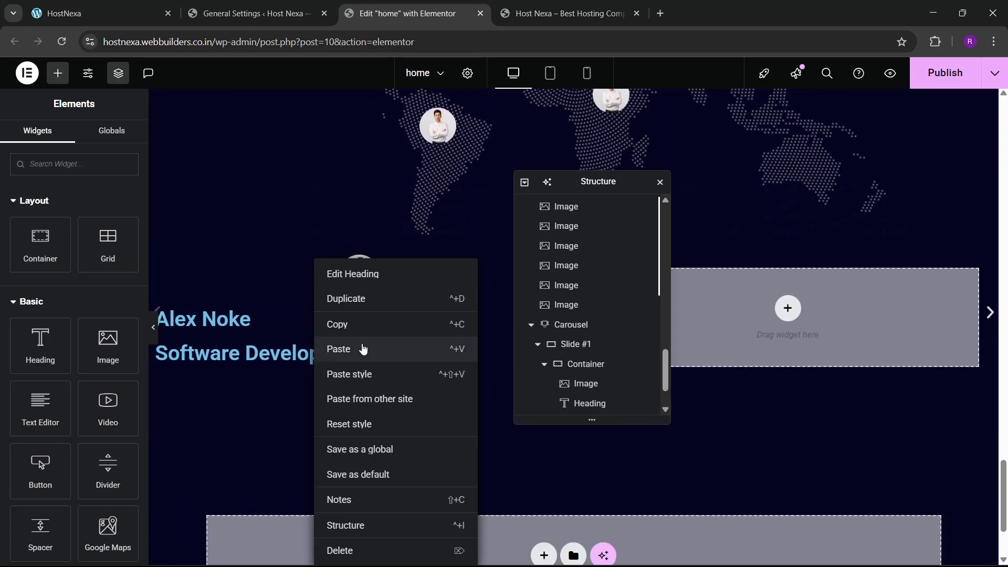
click(362, 348)
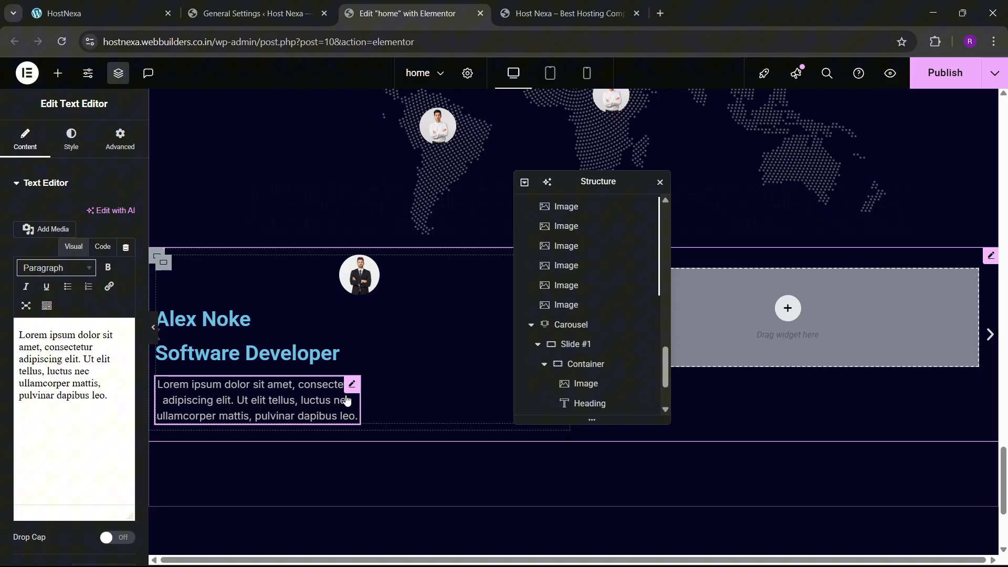
- Stack the first slide's container contents vertically with centred justification and alignment, and set the portrait's width to 35%
click(114, 142)
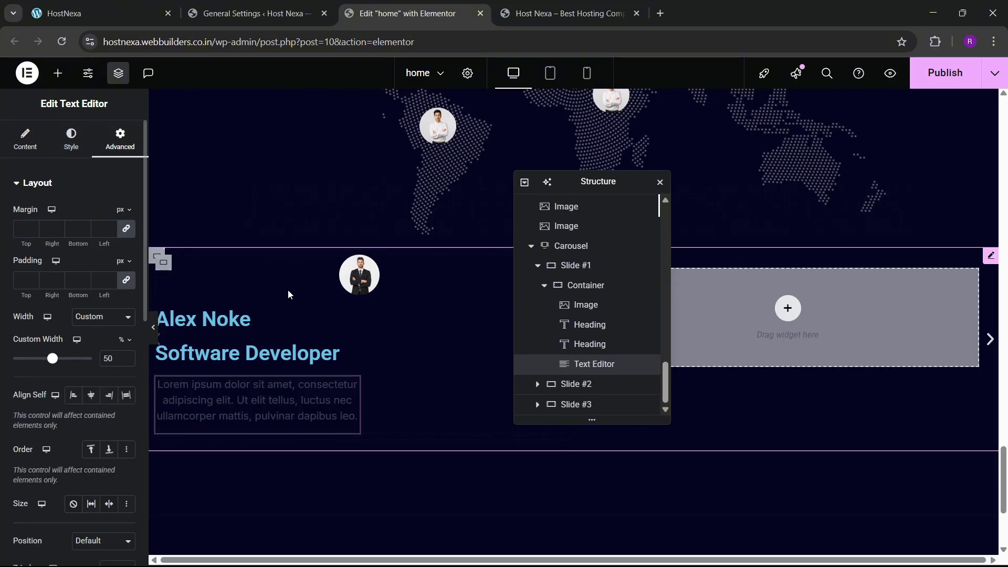
click(584, 293)
click(24, 139)
scroll(73, 315, down, 3)
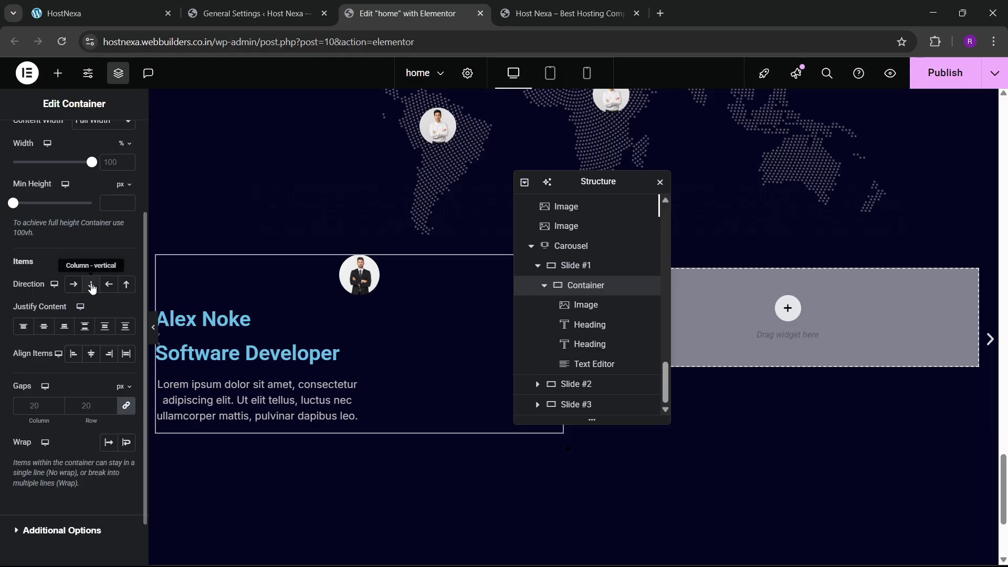
click(92, 288)
click(44, 326)
click(91, 353)
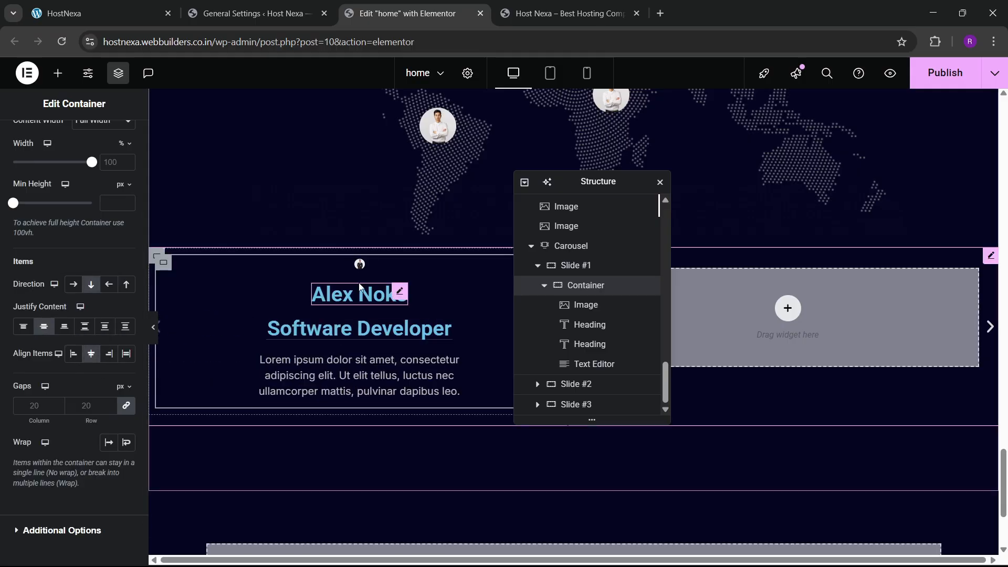
click(359, 263)
drag(21, 259, 40, 268)
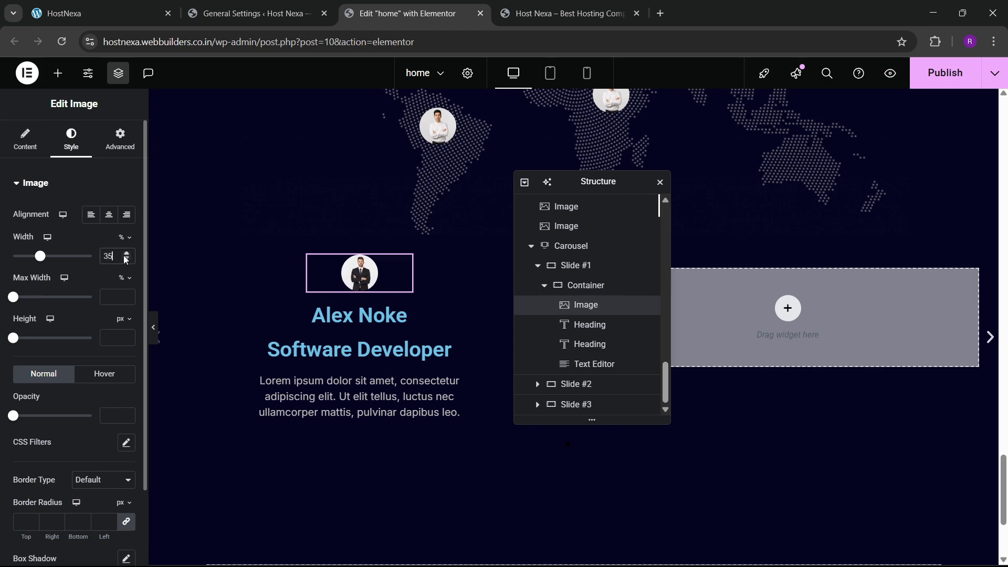
- Apply the services heading global font to the author's name heading in the first slide and make its text white
click(392, 315)
click(62, 154)
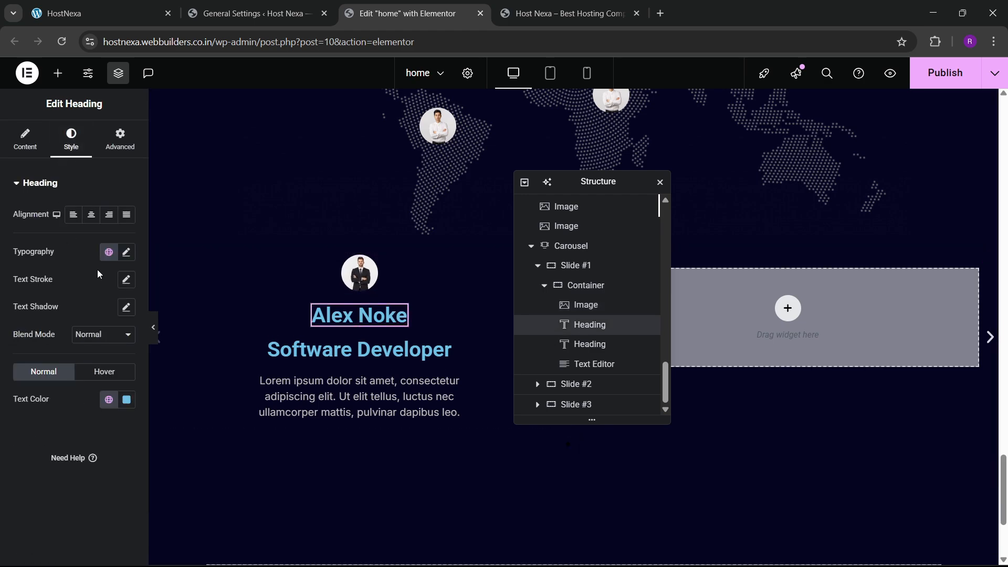
click(109, 252)
click(92, 442)
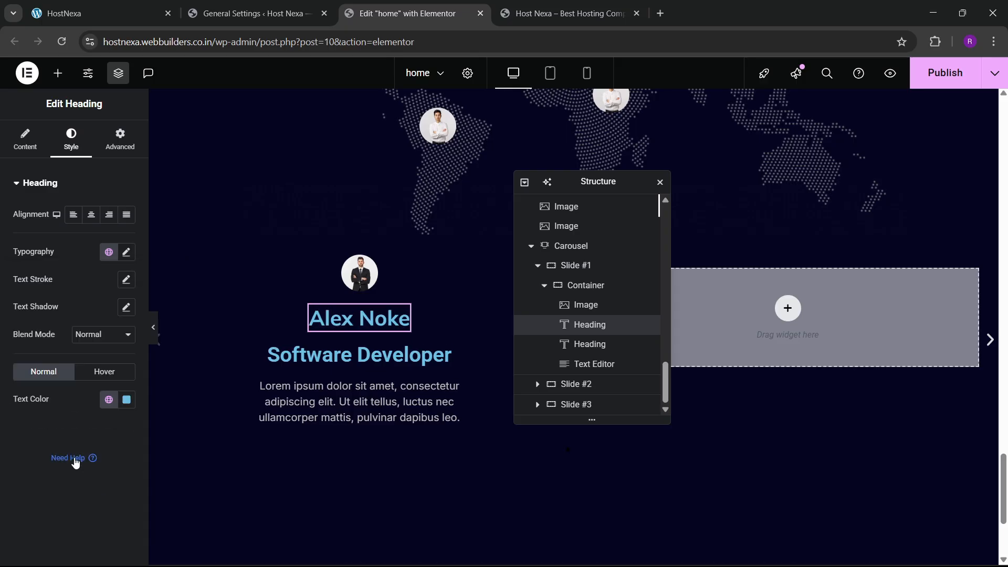
click(108, 252)
click(78, 526)
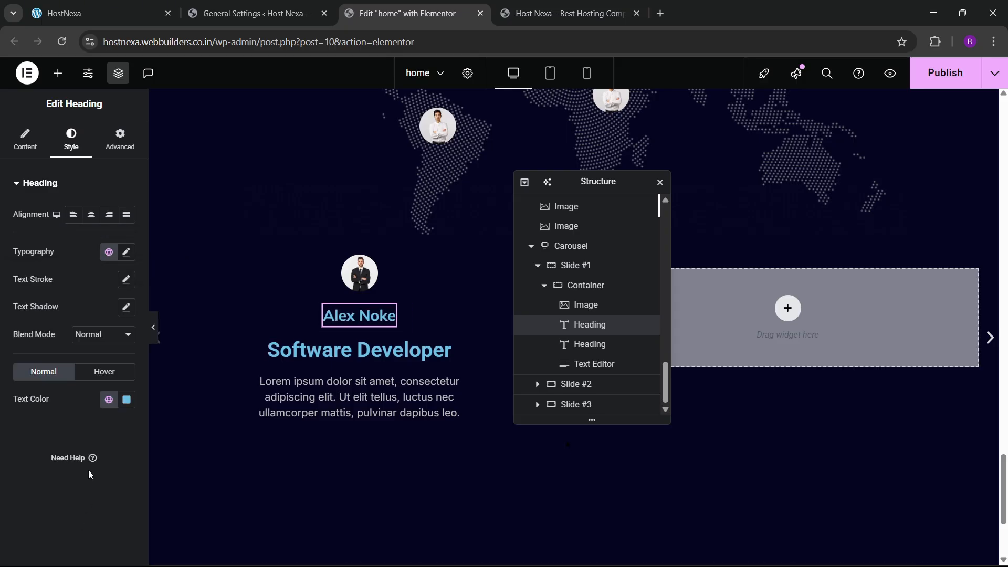
click(126, 400)
click(93, 278)
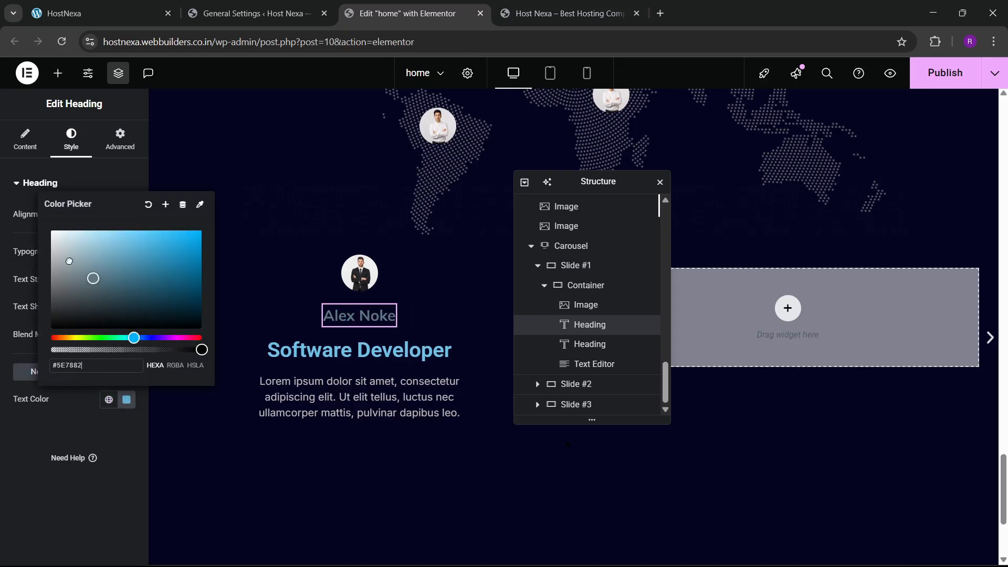
click(21, 437)
- Apply the para & btn global font to the Software Developer heading
click(359, 350)
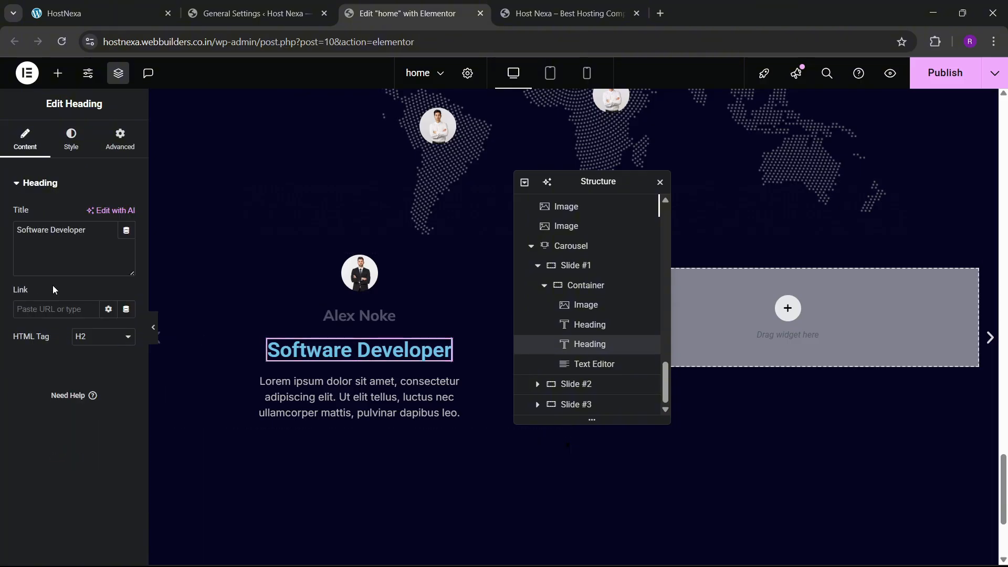
click(78, 138)
click(108, 252)
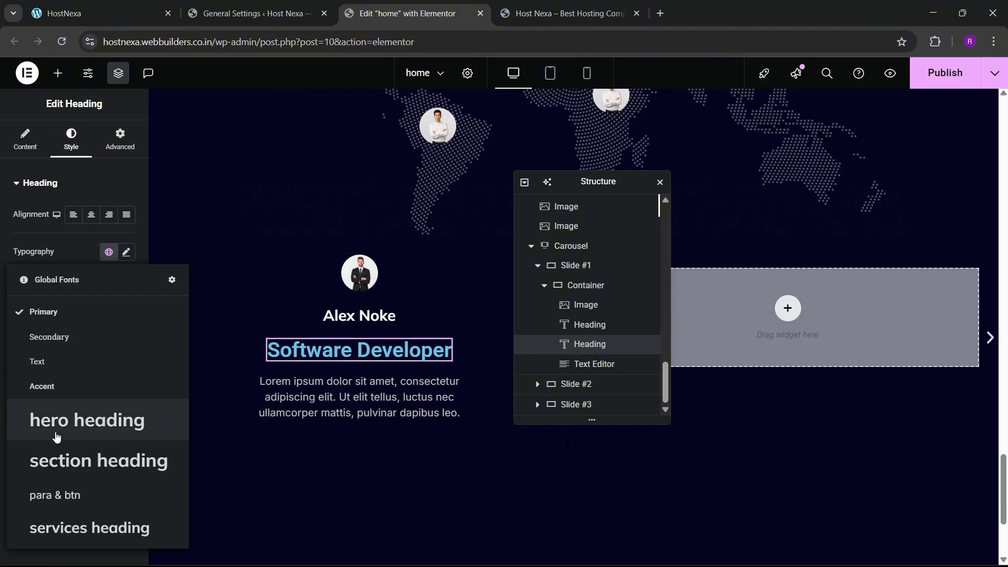
click(77, 497)
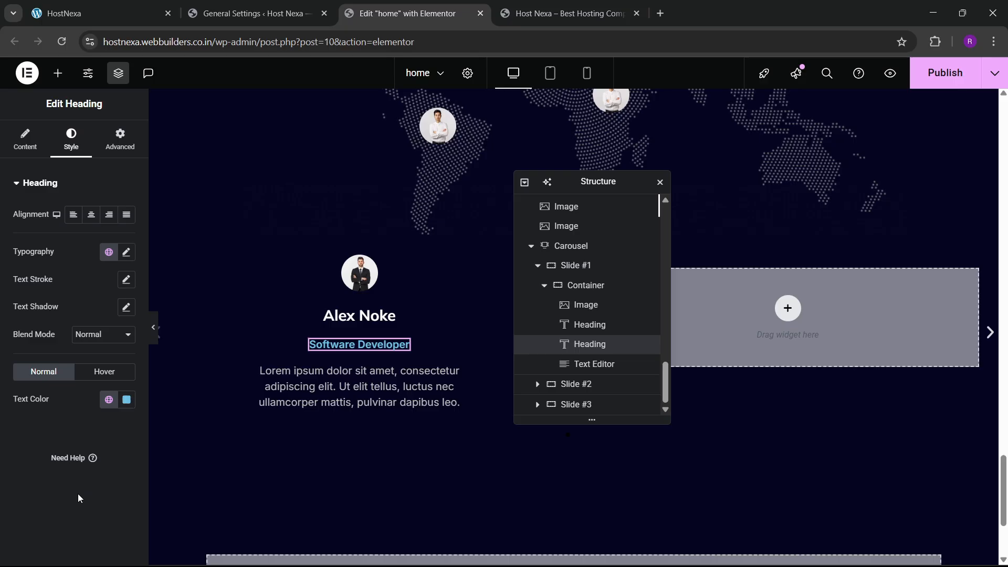
- Give the Software Developer heading the sky blue global color and set its font size to 17 px
click(104, 399)
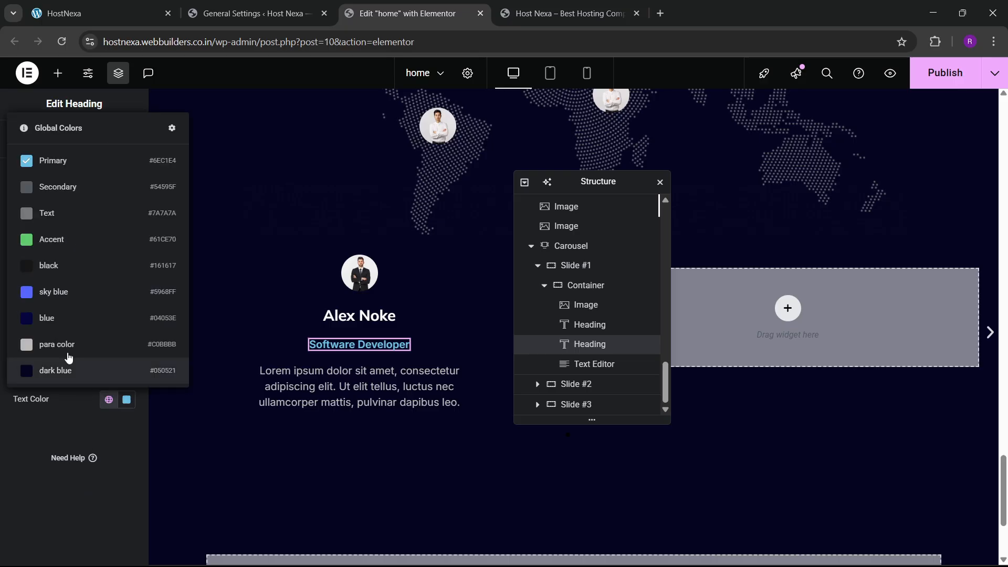
click(68, 362)
click(108, 399)
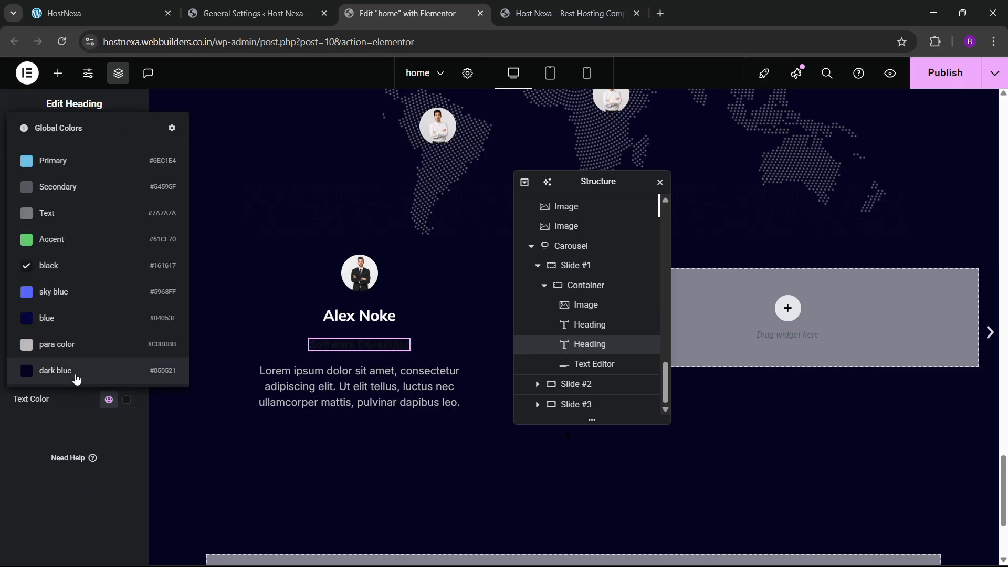
click(59, 317)
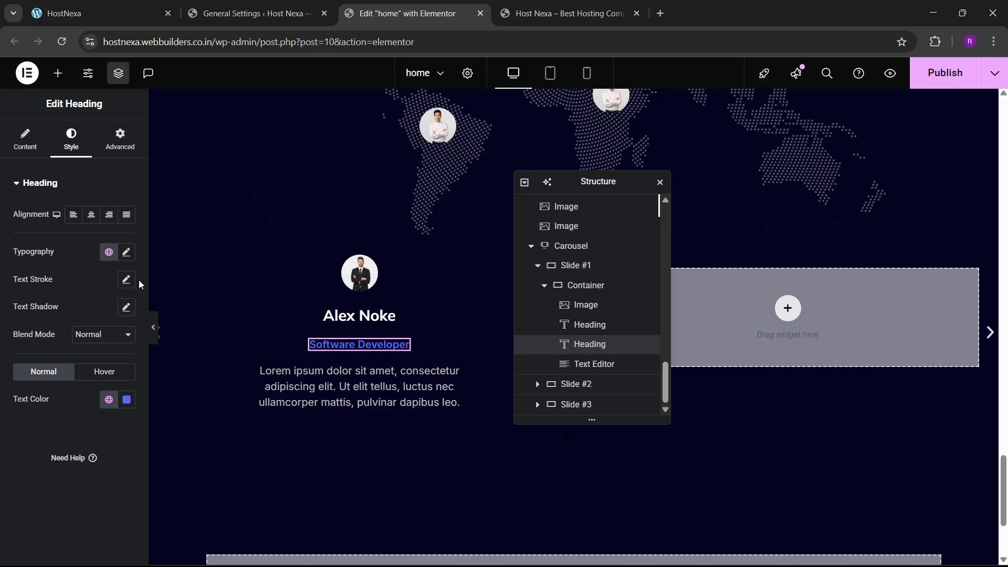
click(126, 252)
click(119, 352)
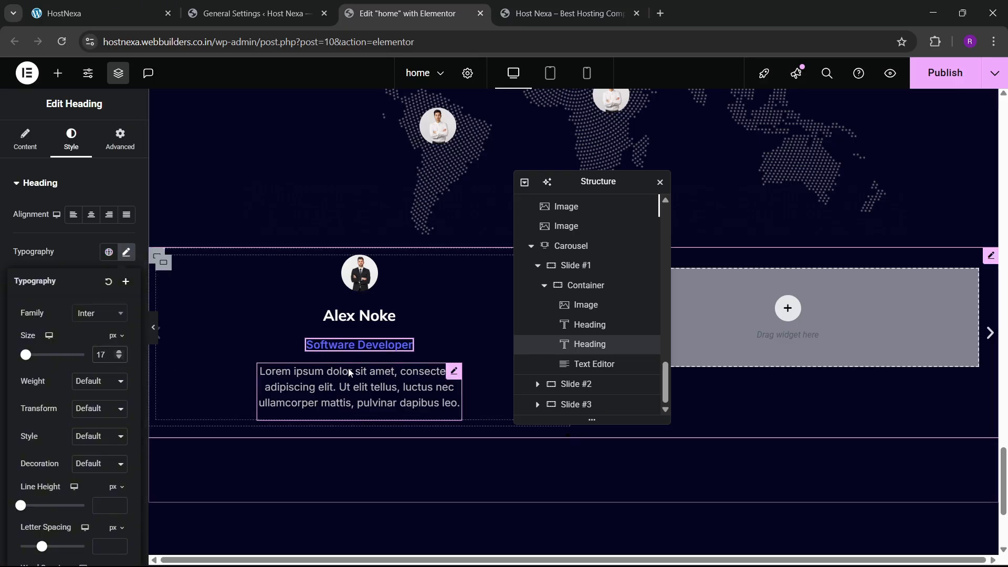
- Set the column and row gaps of the container in the first slide to 8 px
click(585, 285)
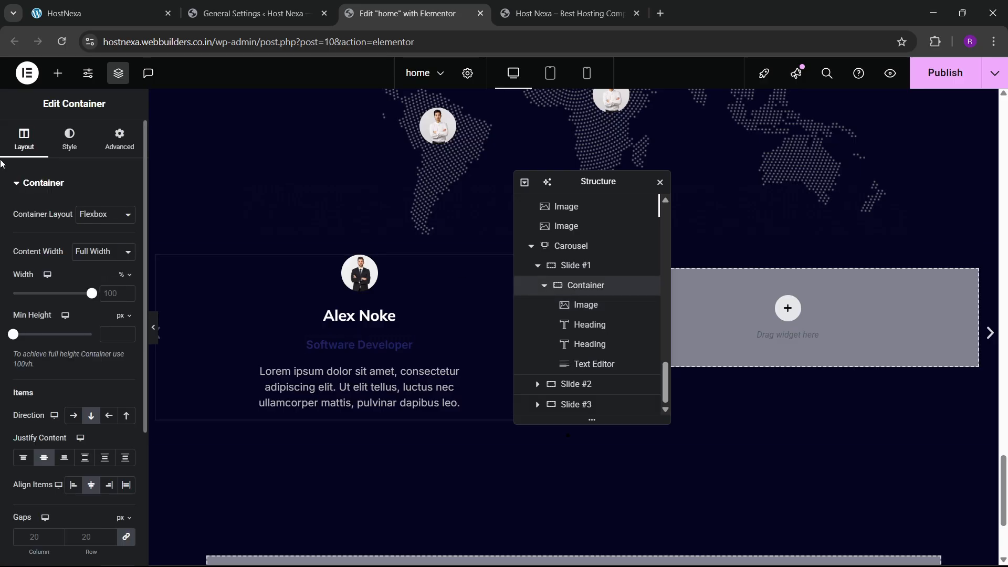
scroll(96, 374, down, 4)
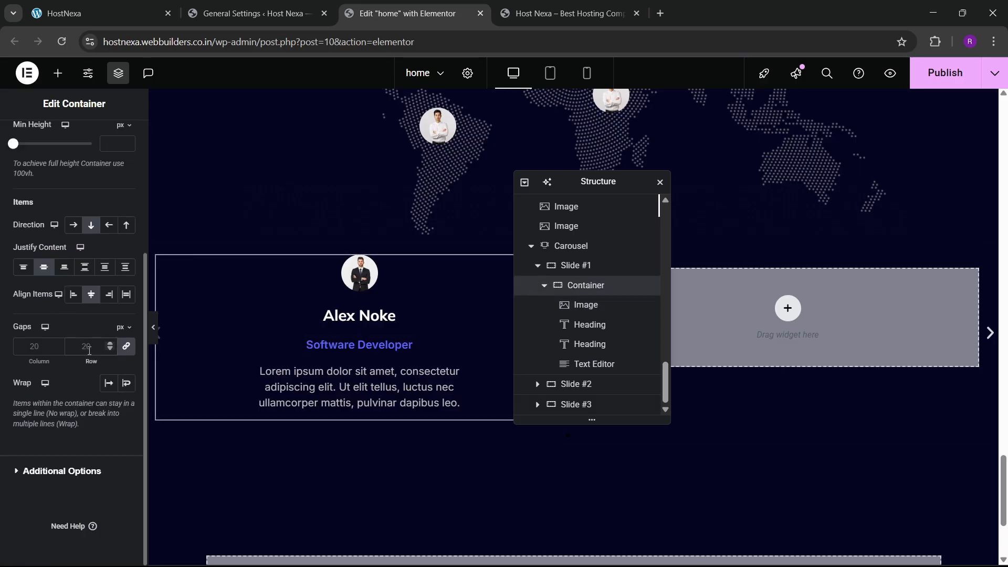
click(89, 347)
text(10)
key(BackSpace)
key(BackSpace)
text(0)
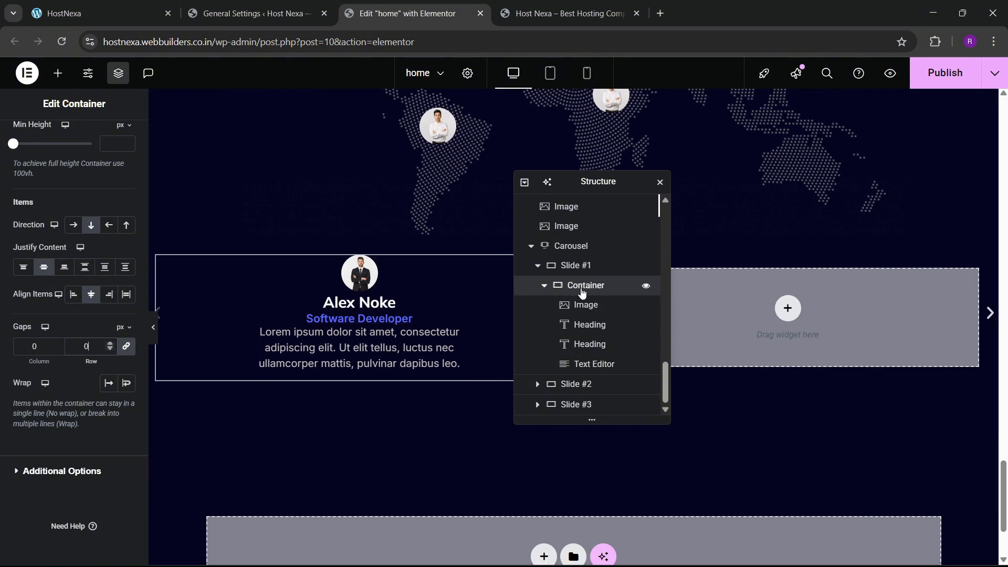
click(110, 343)
click(110, 342)
click(109, 342)
click(110, 342)
click(109, 342)
click(110, 342)
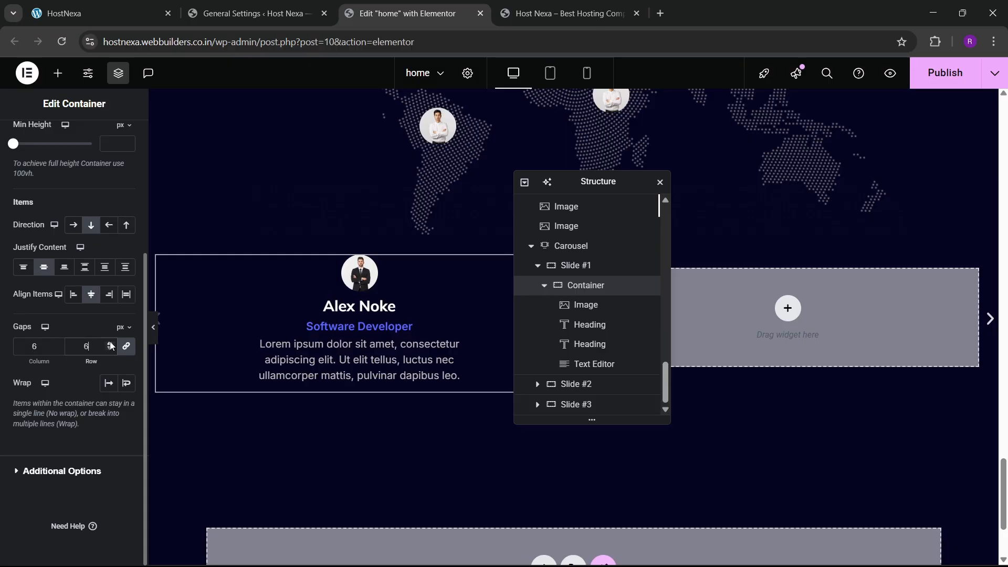
click(110, 342)
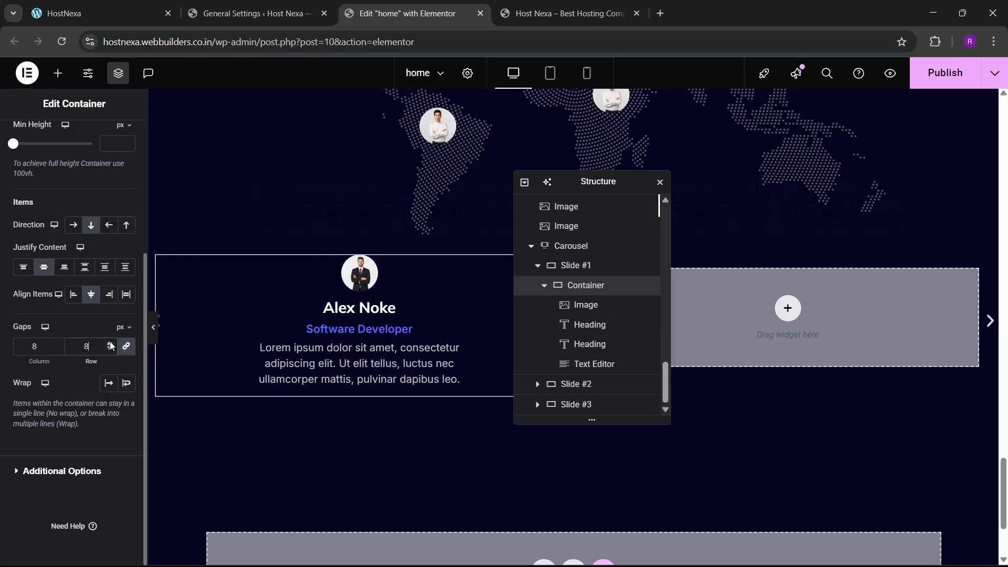
- Shorten the testimonial text to "Lorem ipsum dolor sit amet, consectetur adipiscing elit." and remove the trailing space in its code
click(458, 347)
click(12, 143)
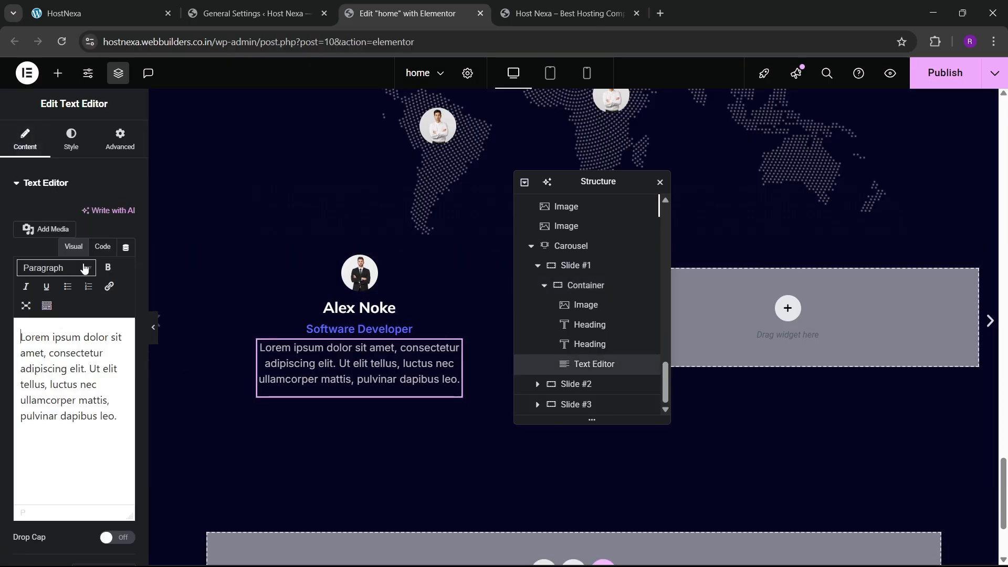
drag(91, 369, 124, 430)
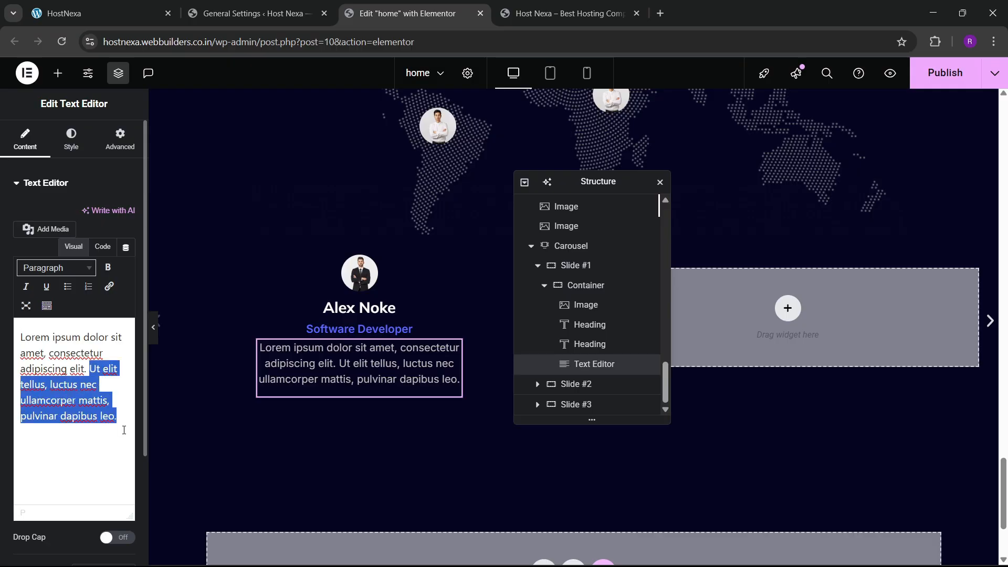
key(BackSpace)
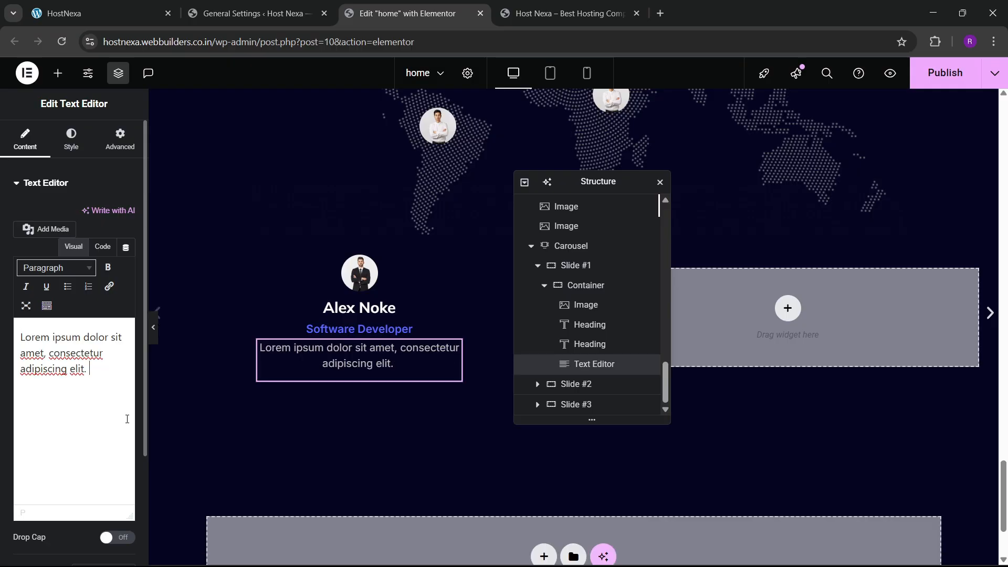
click(103, 247)
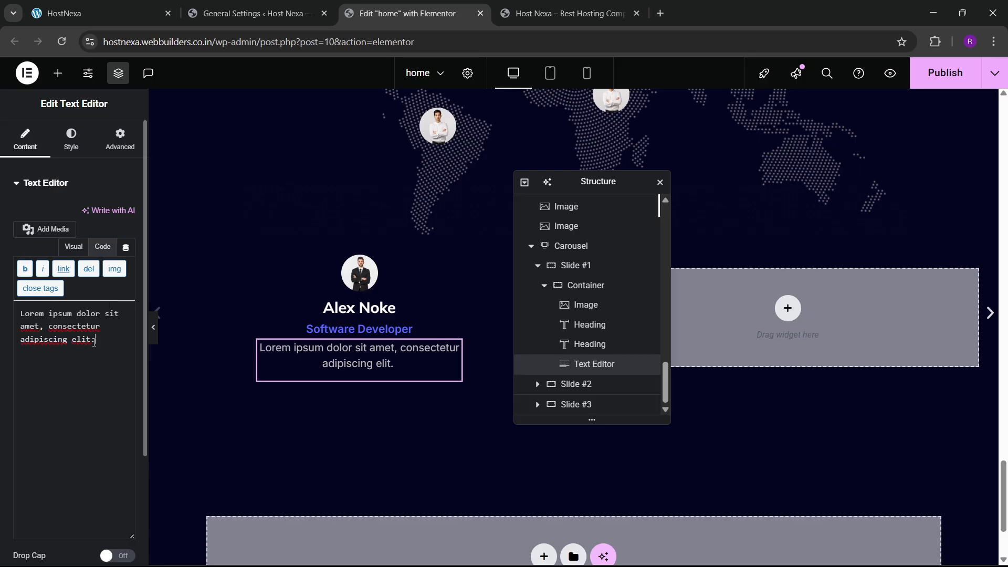
key(Delete)
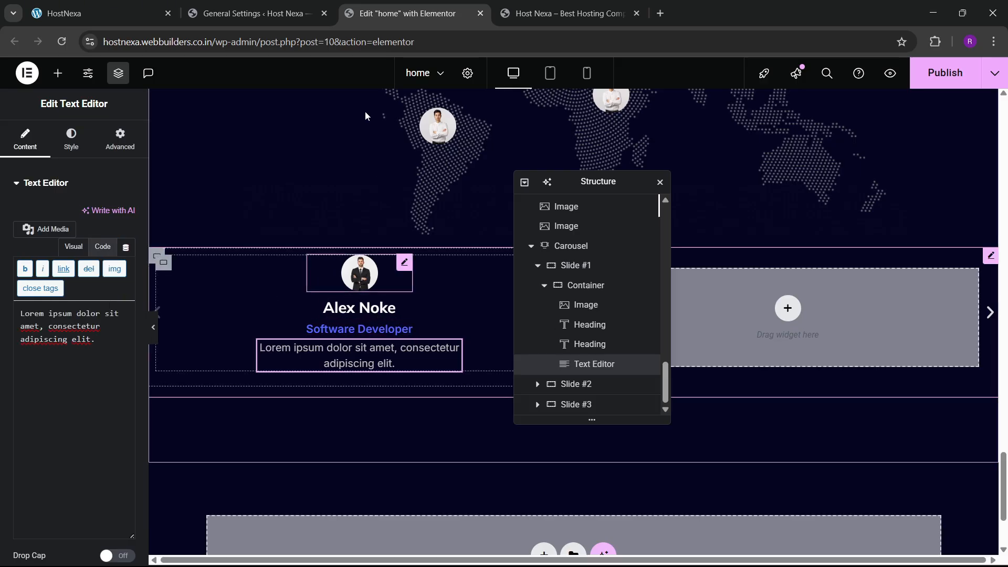
click(156, 6)
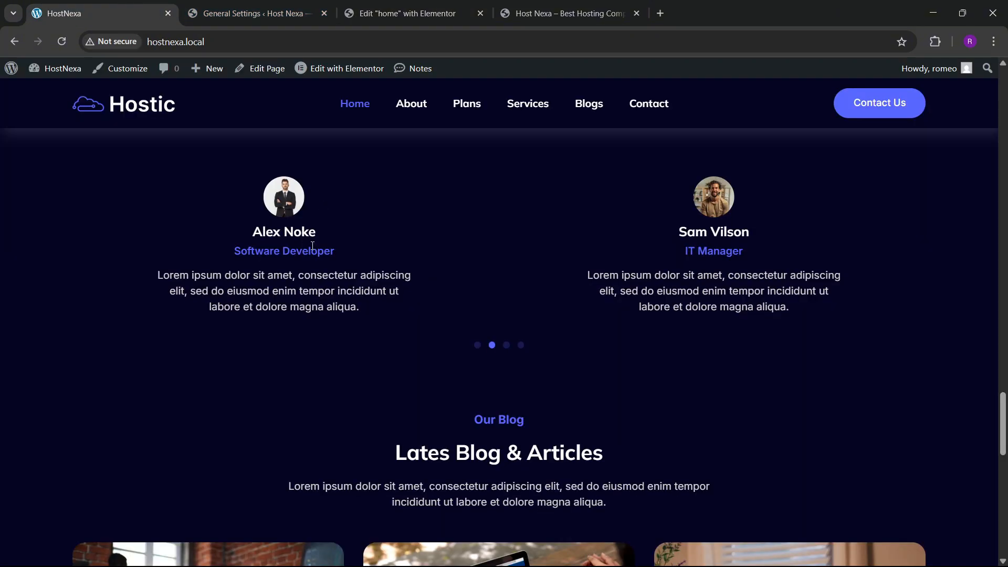
click(397, 9)
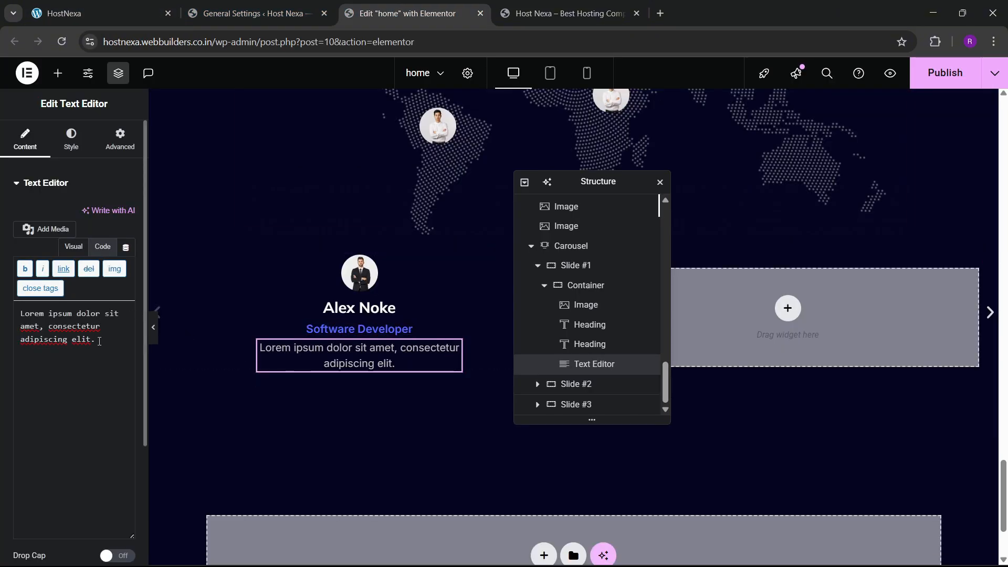
key(ctrl+a)
key(ctrl+v)
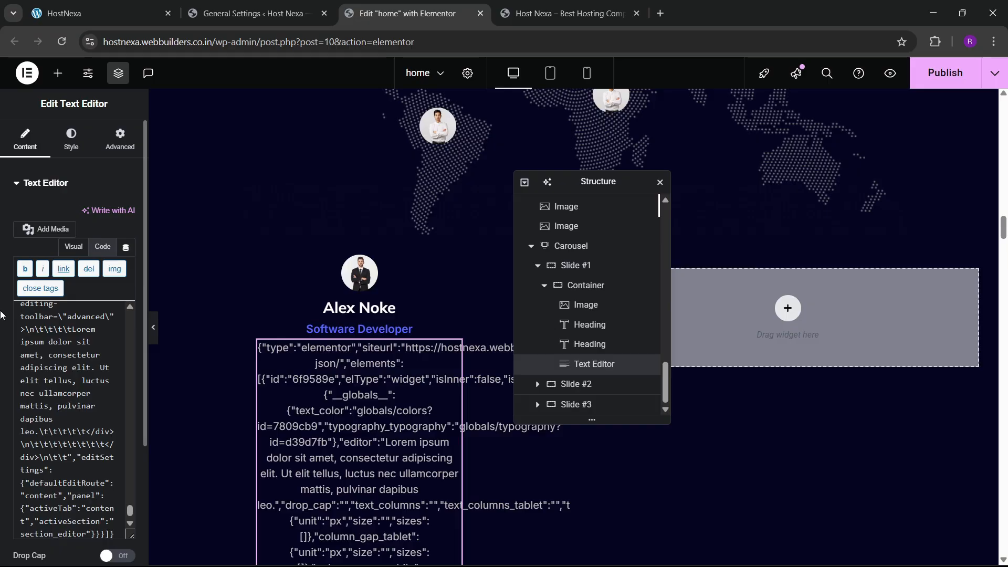
key(ctrl+z)
click(564, 11)
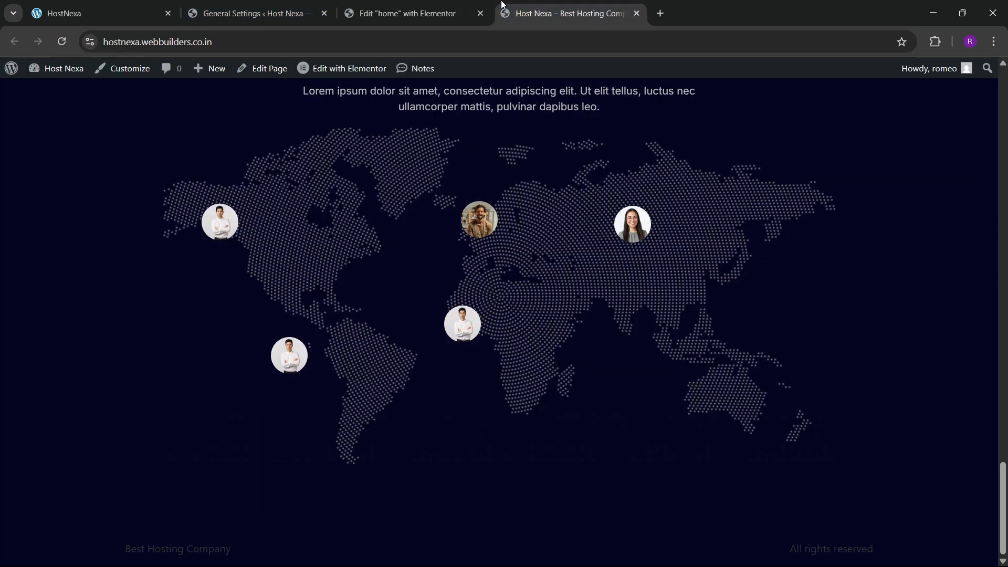
scroll(415, 229, up, 4)
key(ctrl+shift+Tab)
key(ctrl+shift+Tab)
key(ctrl+shift+Tab)
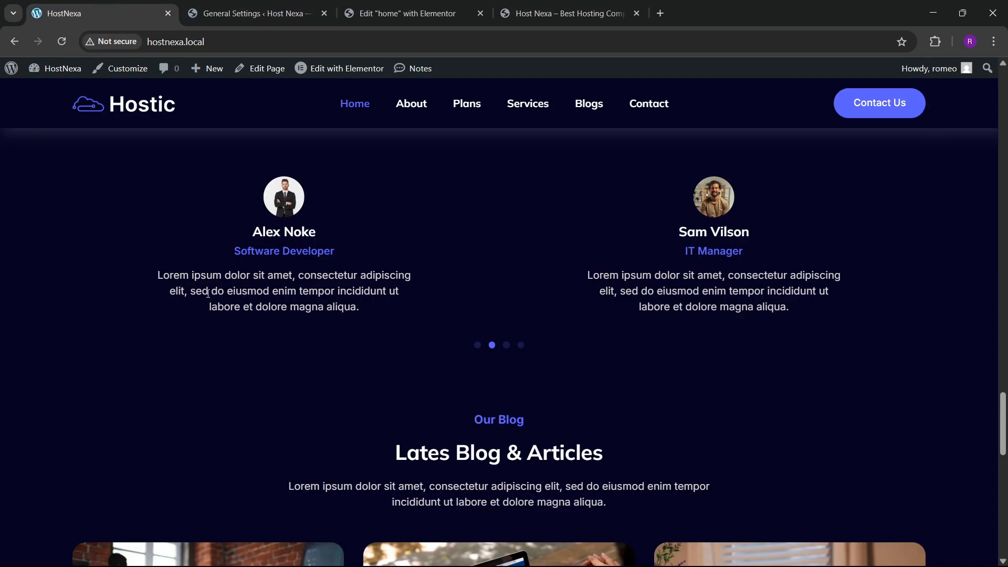
click(399, 13)
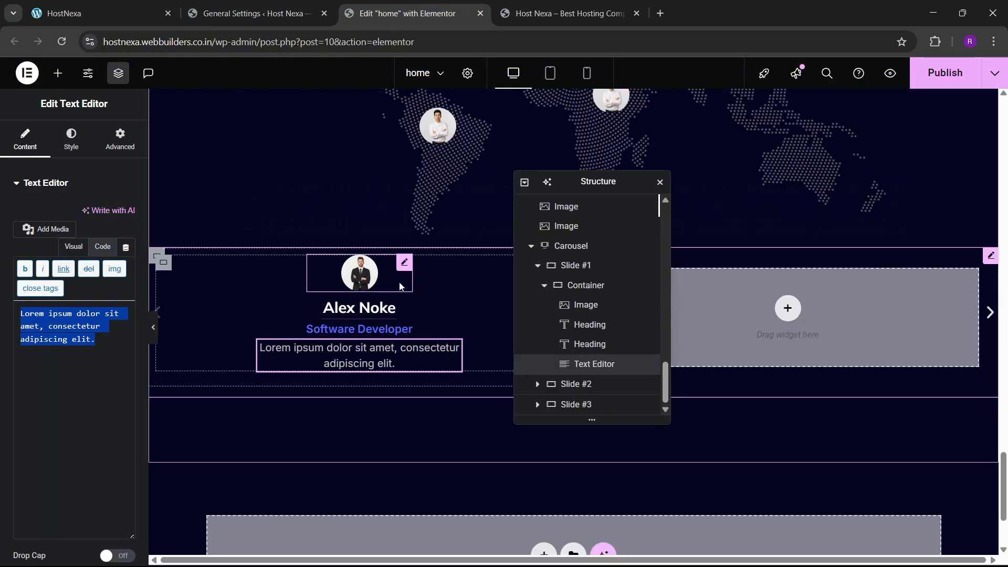
- Remove the empty Slide #2 and Slide #3 from the carousel and duplicate the finished Slide #1
click(545, 285)
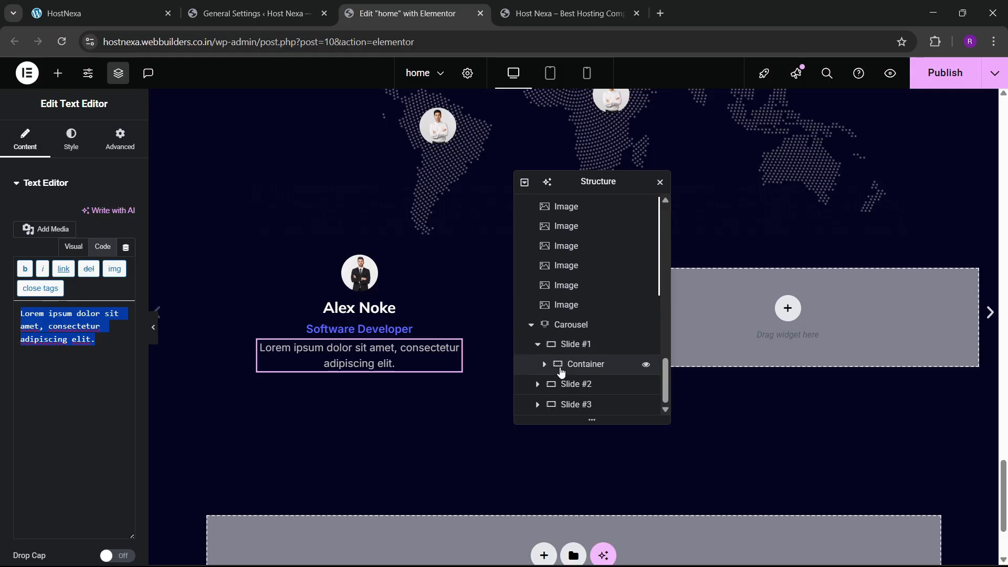
click(577, 370)
click(538, 345)
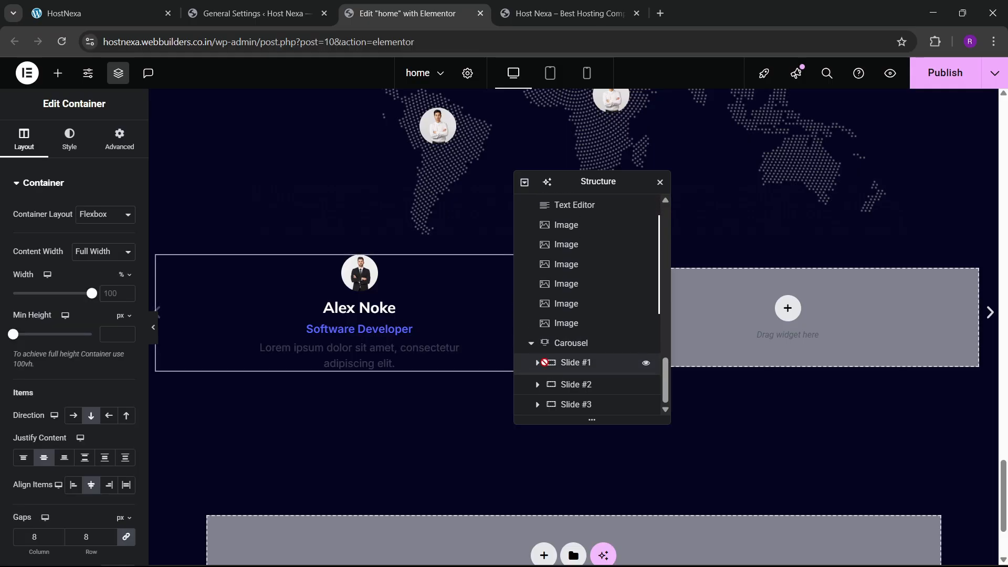
click(567, 347)
click(25, 139)
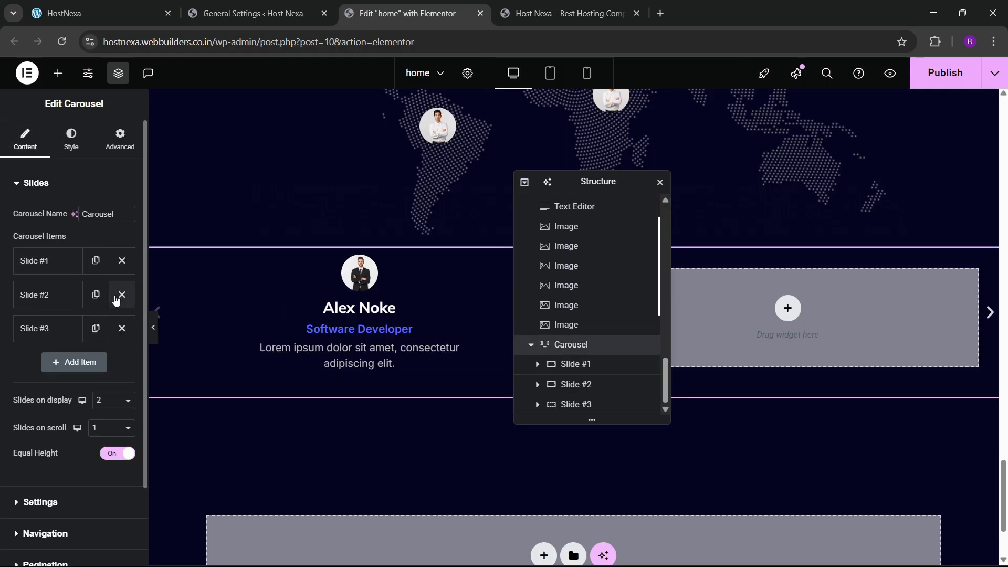
click(122, 295)
click(123, 295)
click(123, 260)
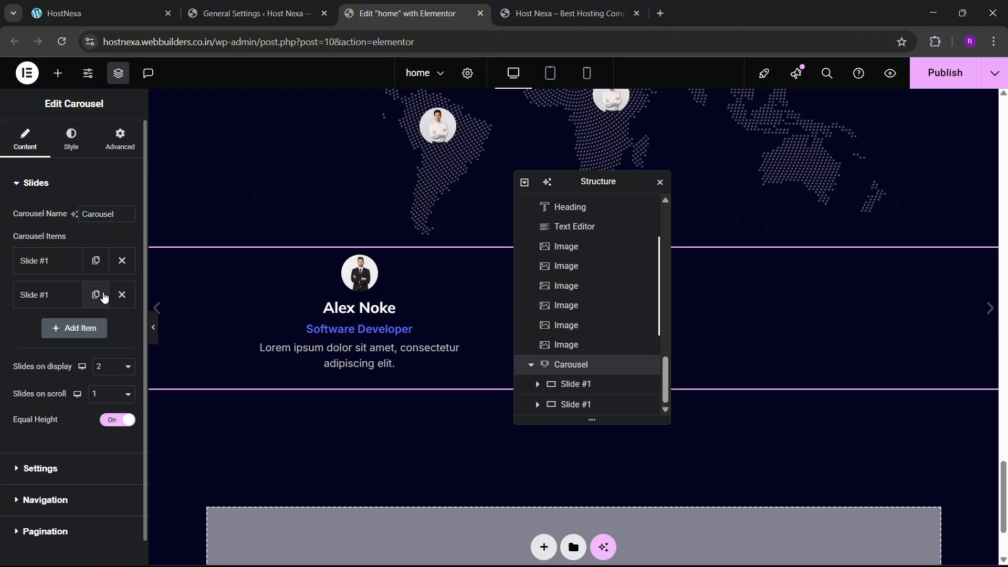
- Duplicate the finished testimonial slide two more times so the carousel holds four identical slides
click(96, 295)
click(95, 328)
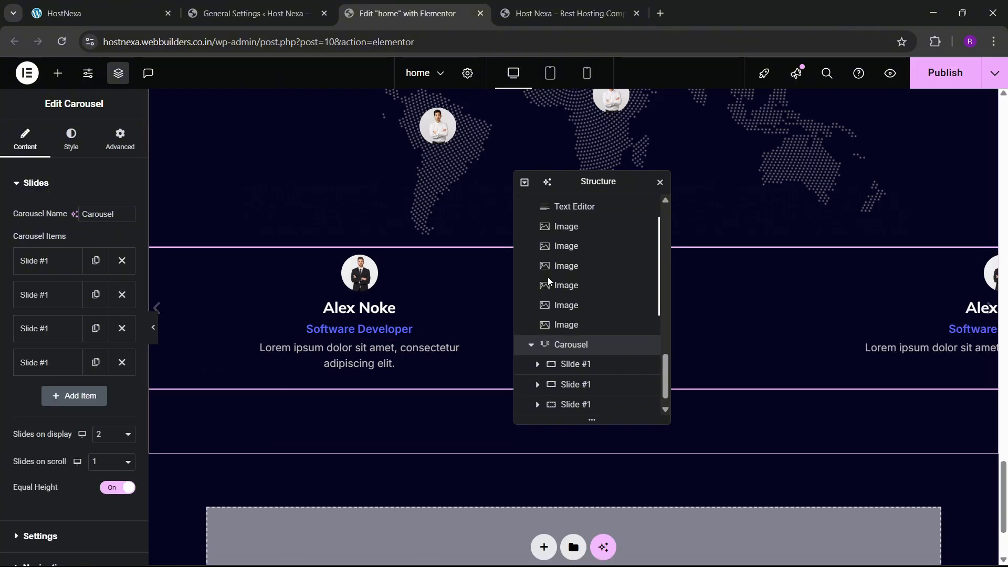
scroll(79, 405, down, 2)
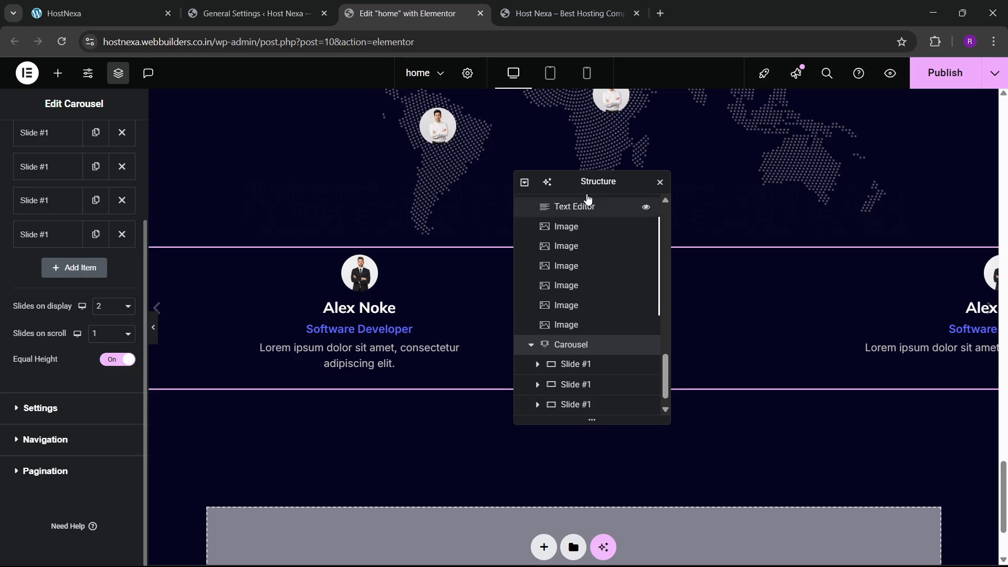
- Examine the contents of each of the four carousel slides in the page structure
drag(587, 189, 520, 231)
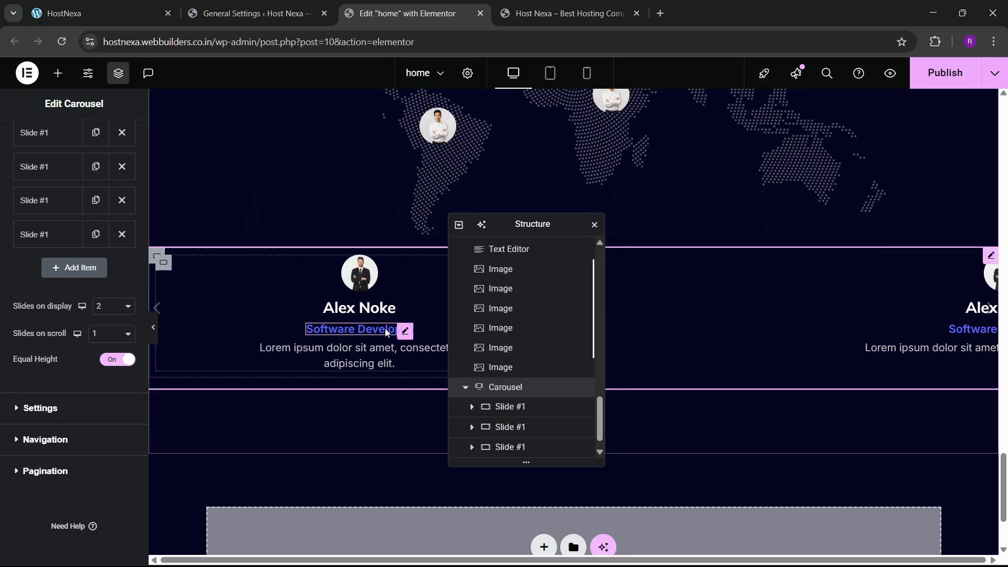
drag(518, 225, 426, 210)
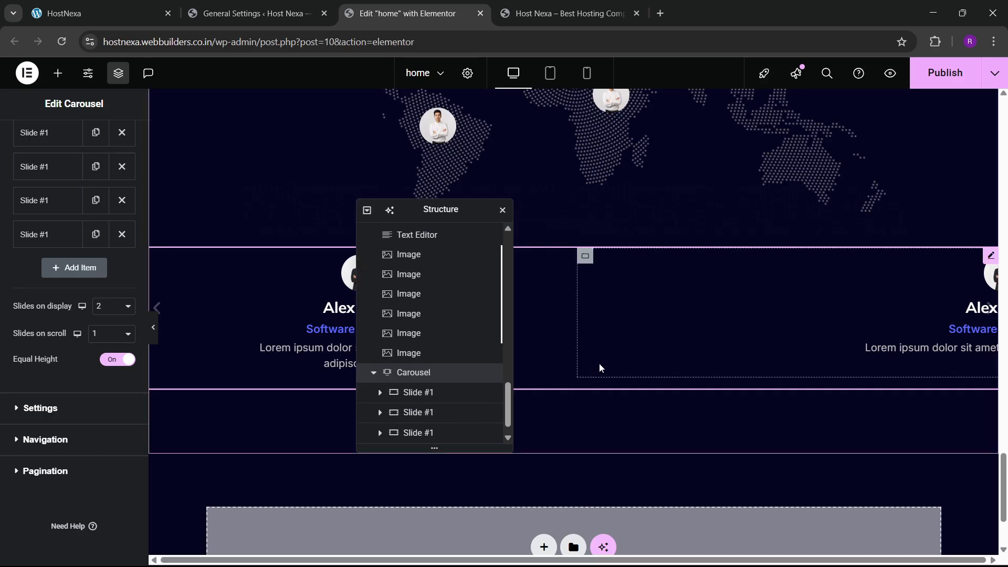
scroll(600, 365, down, 1)
scroll(577, 362, up, 2)
scroll(399, 403, down, 1)
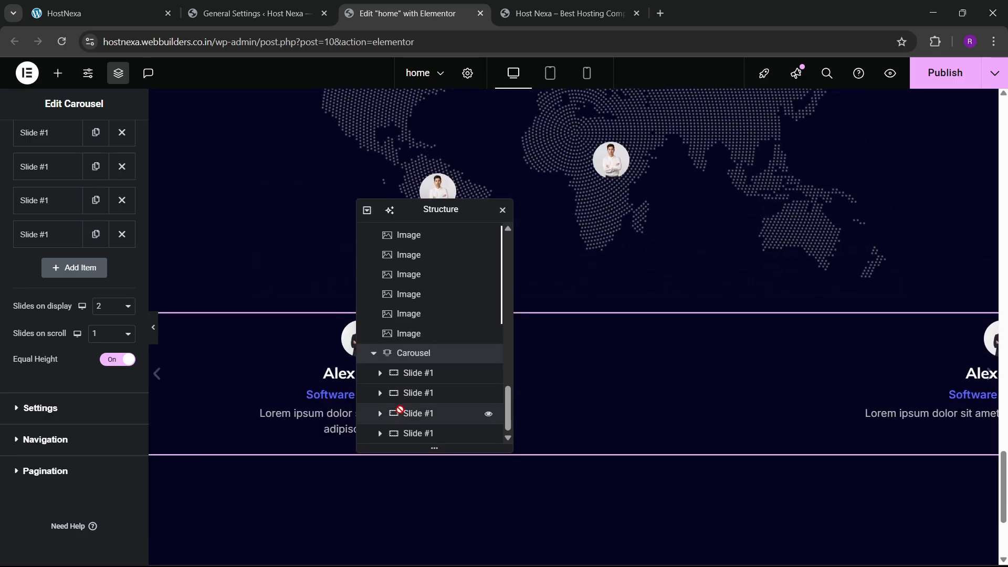
click(380, 374)
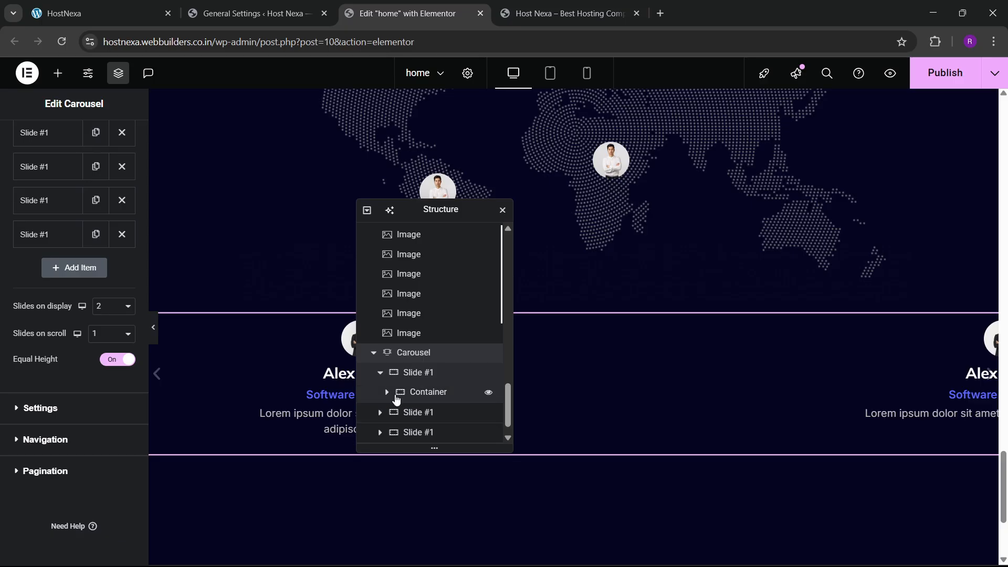
click(380, 372)
click(380, 393)
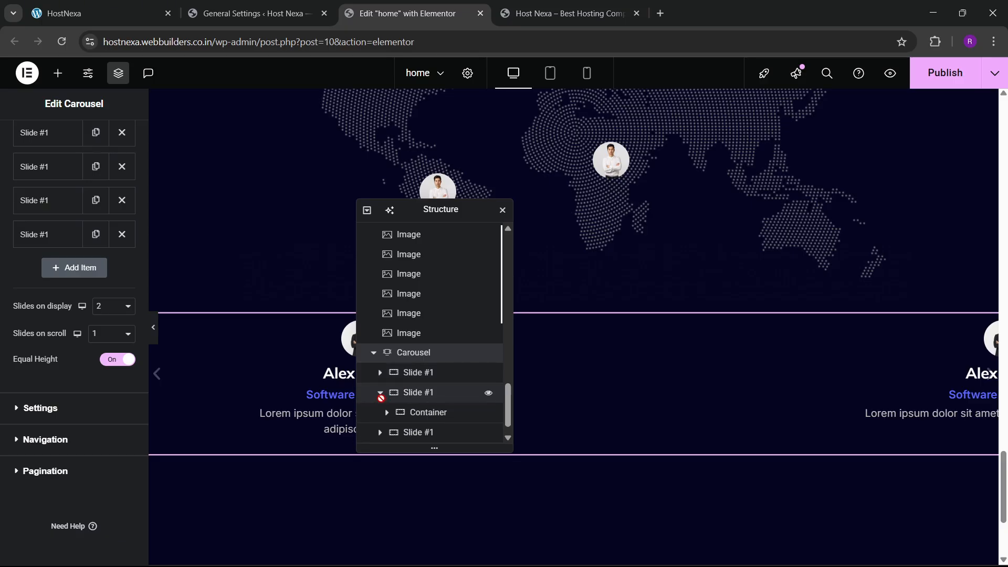
click(380, 413)
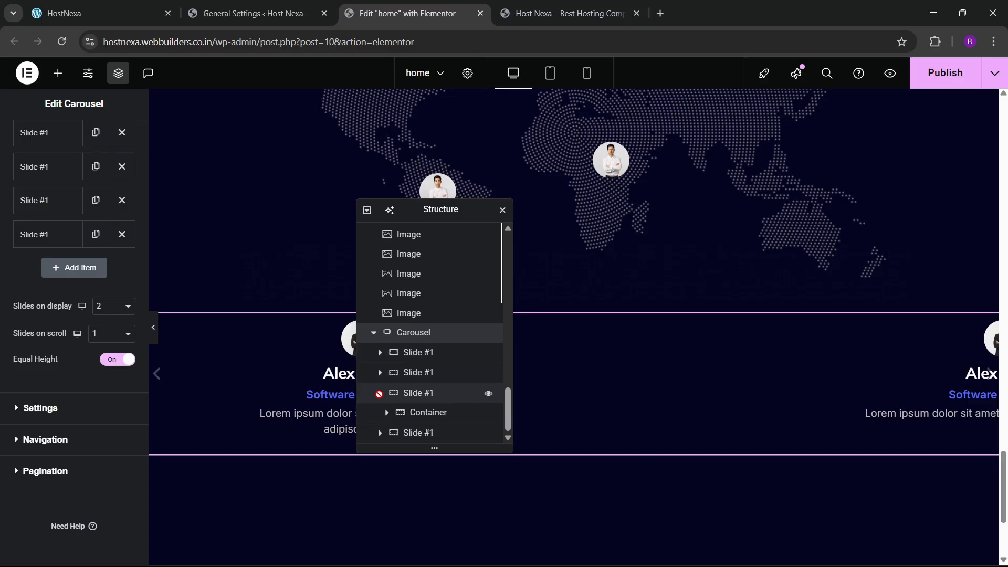
click(380, 393)
click(380, 432)
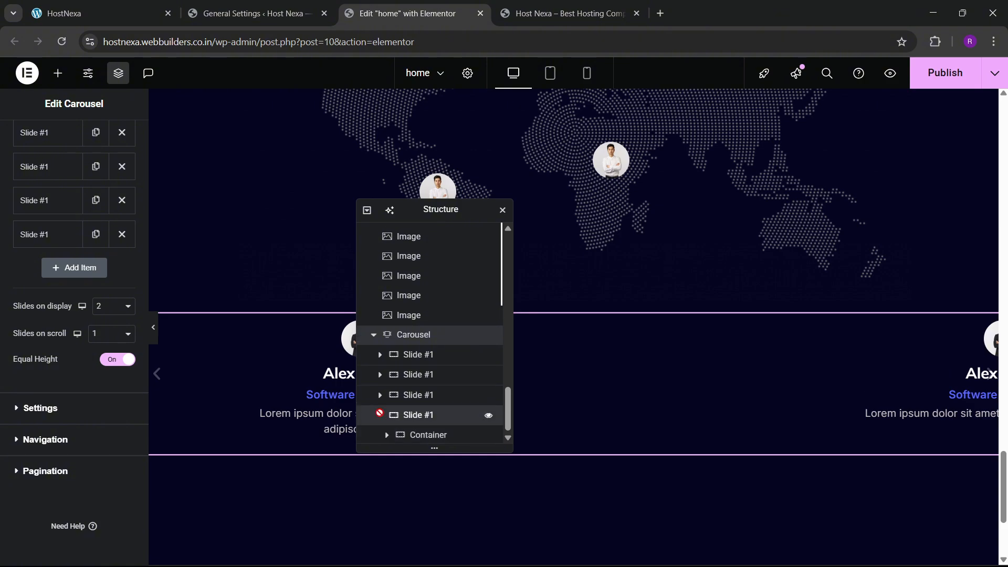
click(380, 414)
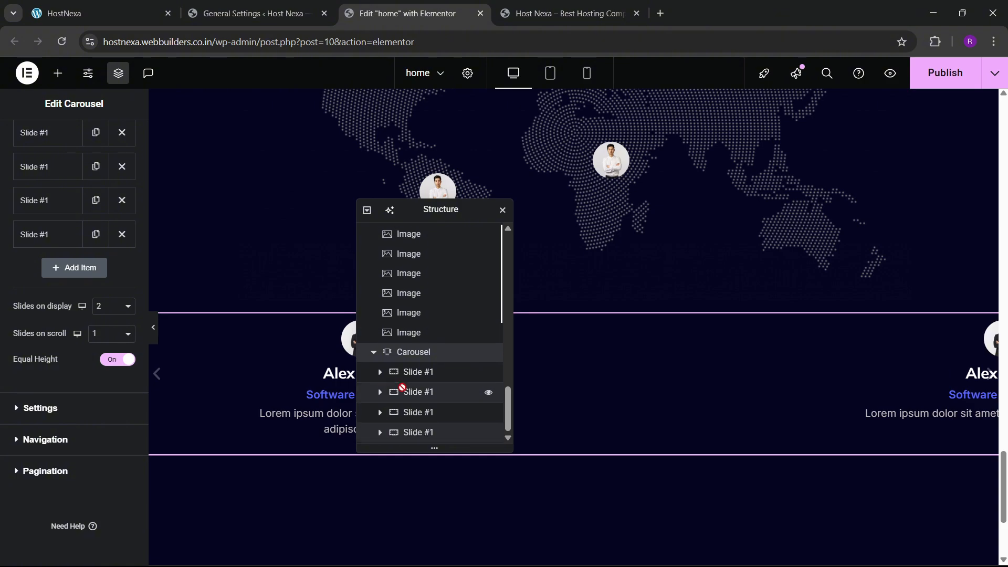
- Publish the page and test the testimonial carousel's forward navigation on the live site
click(945, 72)
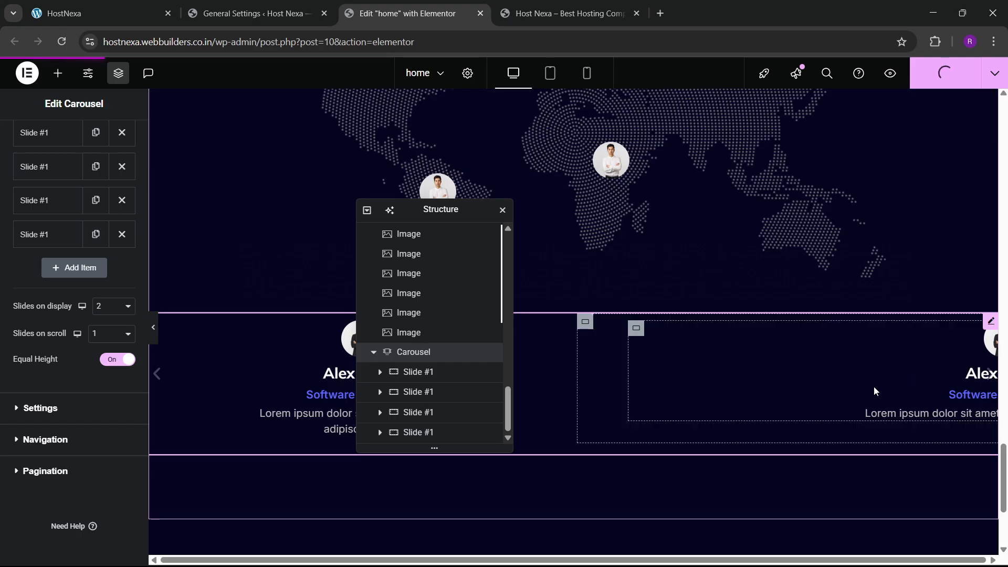
click(501, 9)
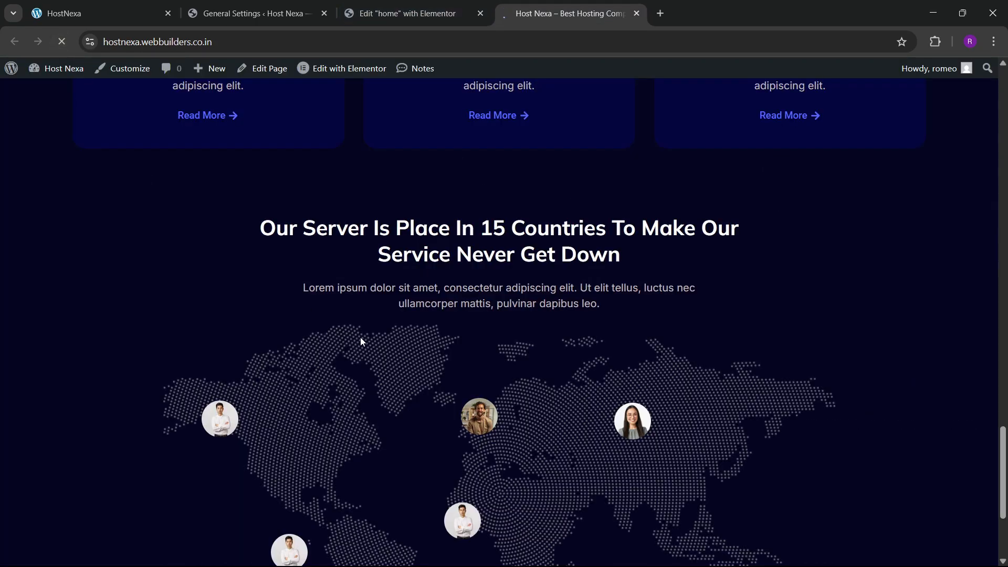
scroll(423, 326, down, 7)
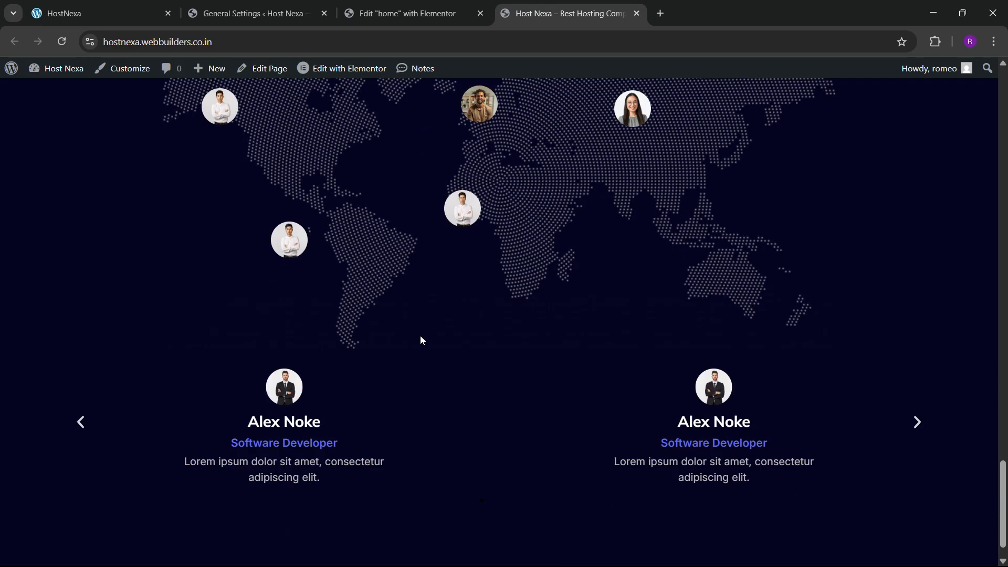
click(913, 391)
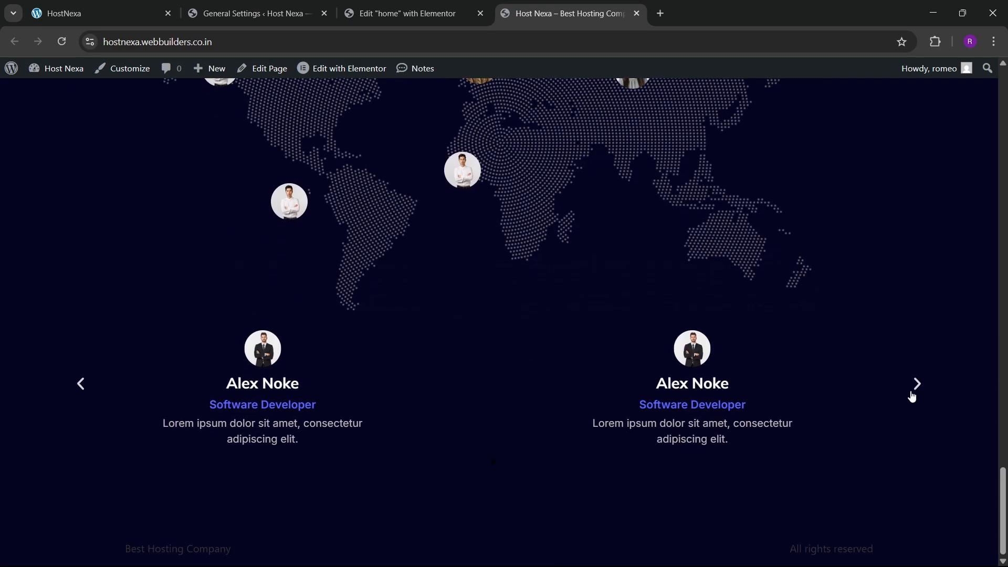
- Return to the Elementor editor, set the carousel's scroll speed to 3000 ms and hide its navigation arrows
click(464, 5)
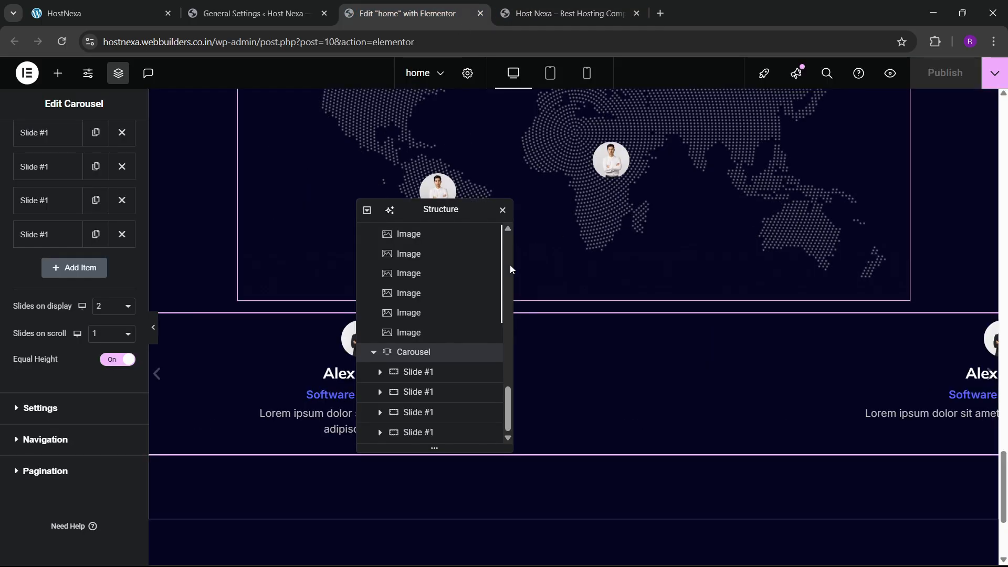
click(55, 411)
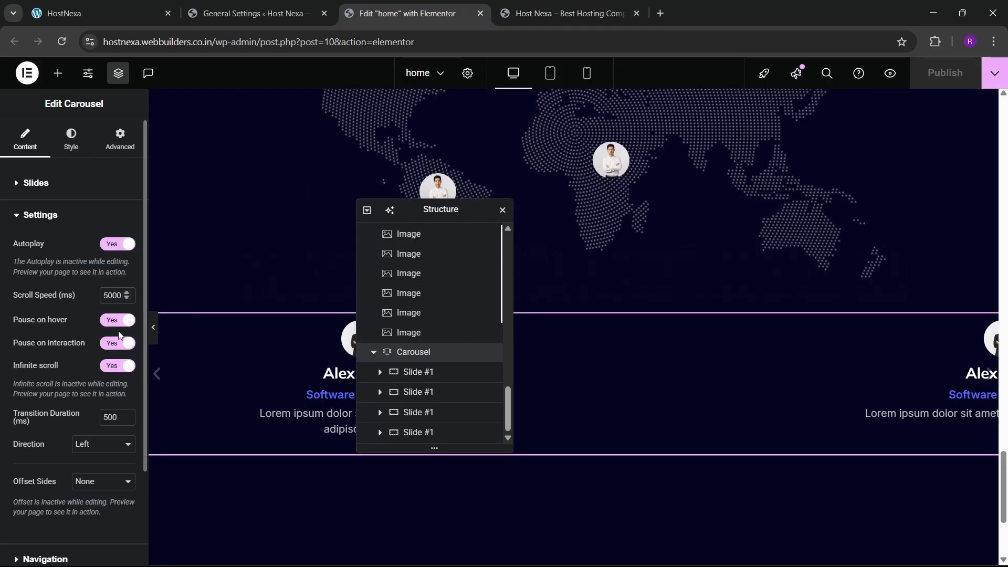
key(BackSpace)
text(3)
scroll(31, 373, down, 2)
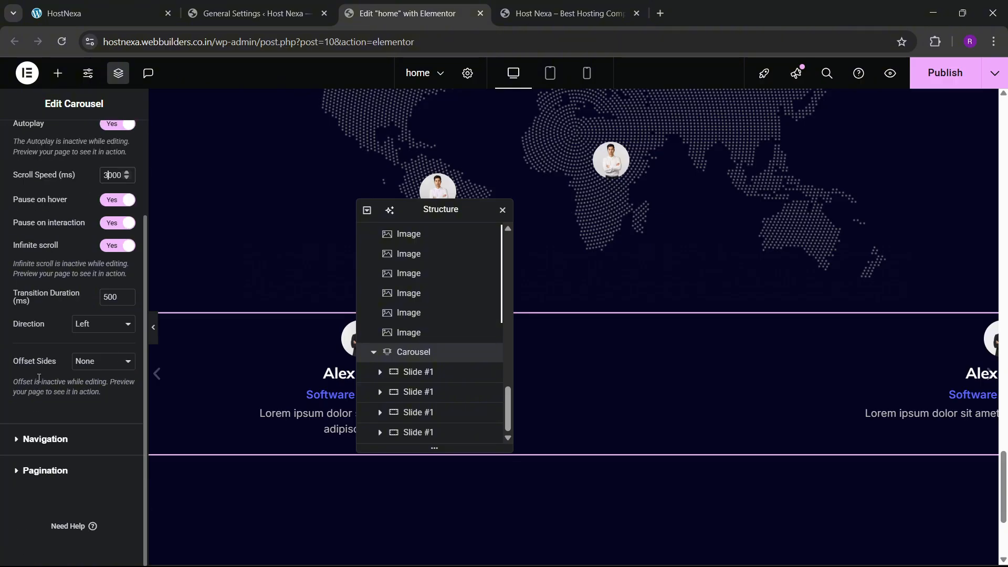
click(42, 439)
click(121, 276)
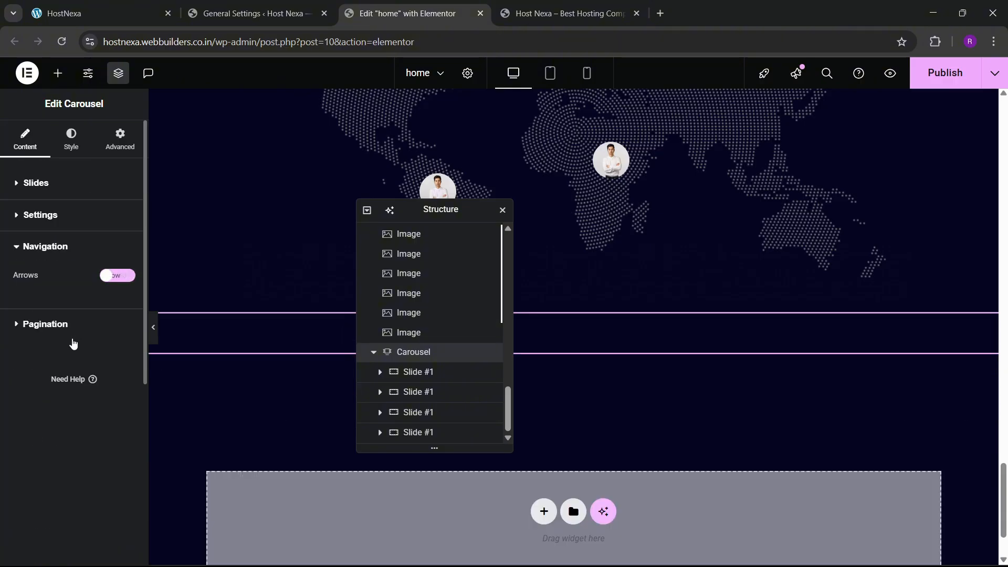
- Set the carousel's pagination dots to a size of 12 px with the sky blue global color in the normal state
click(73, 150)
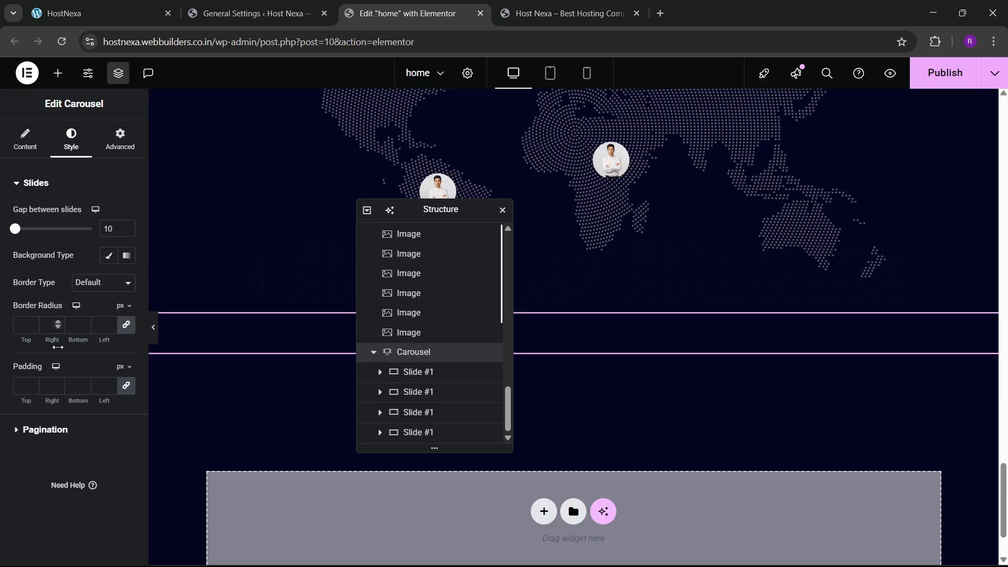
click(45, 430)
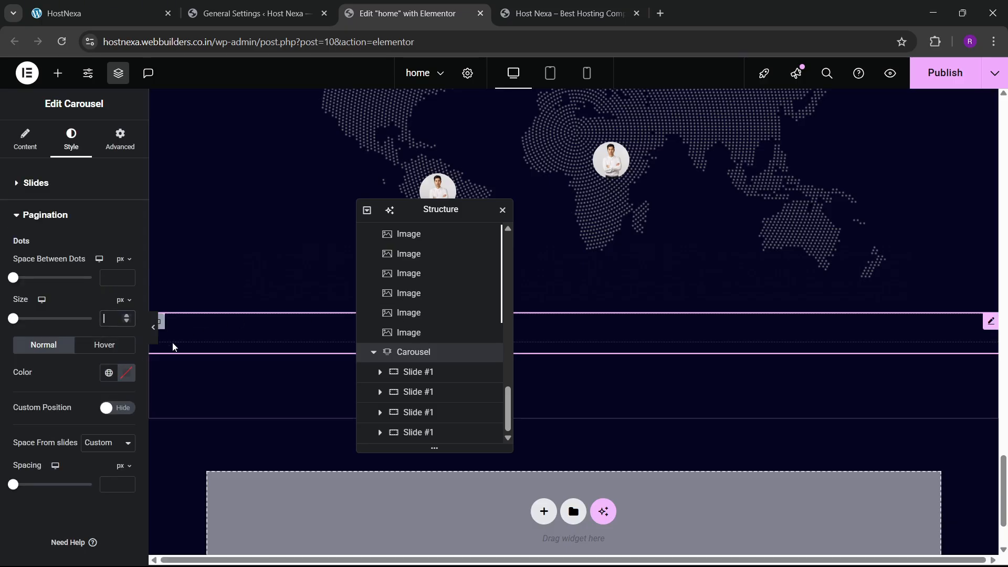
drag(536, 213, 838, 206)
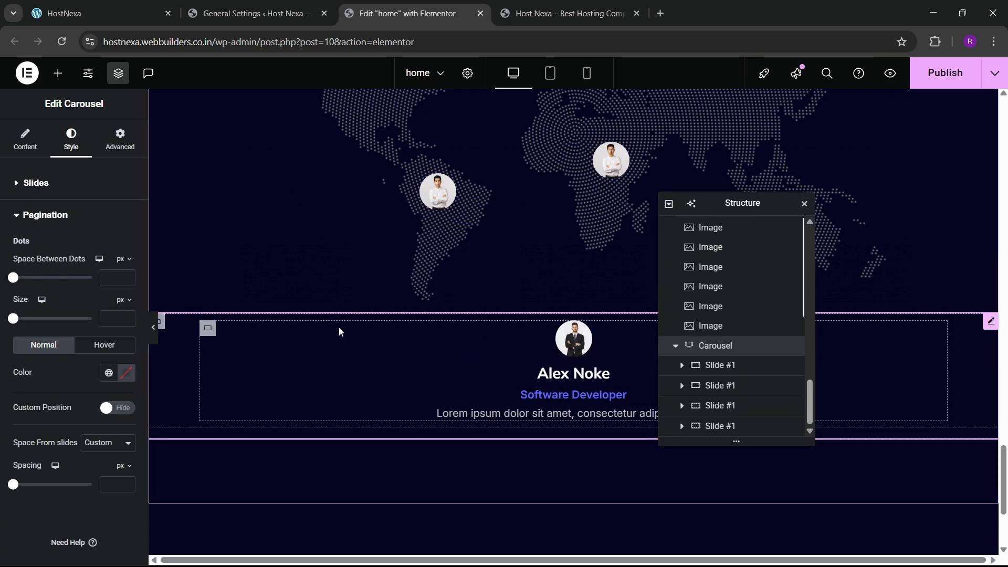
scroll(380, 329, down, 4)
scroll(385, 337, up, 2)
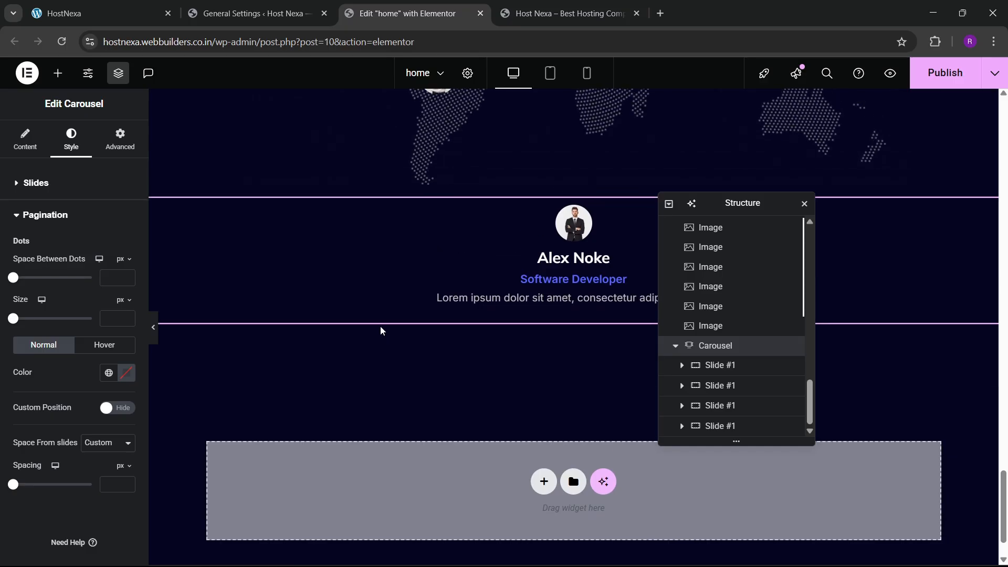
click(113, 321)
text(12)
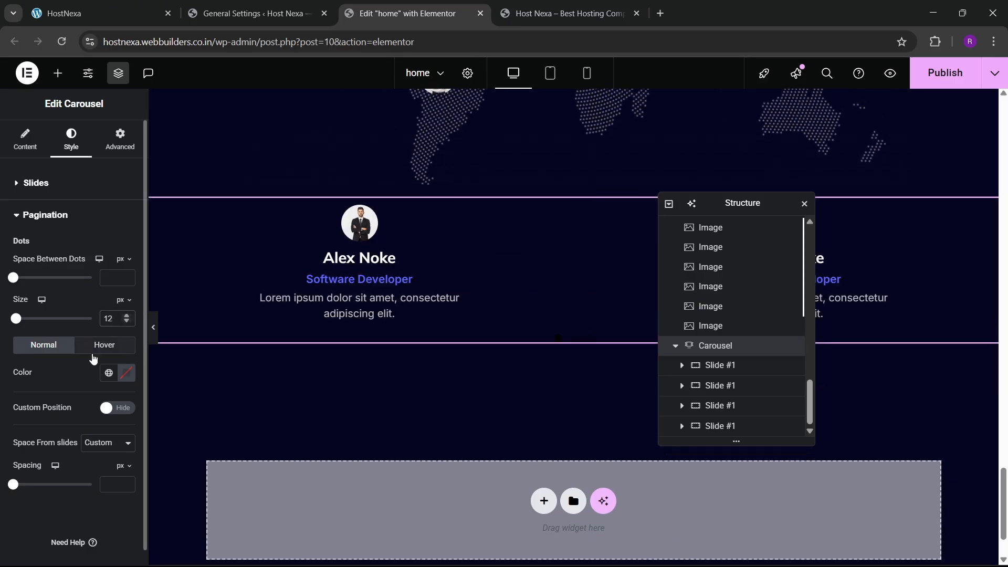
click(109, 373)
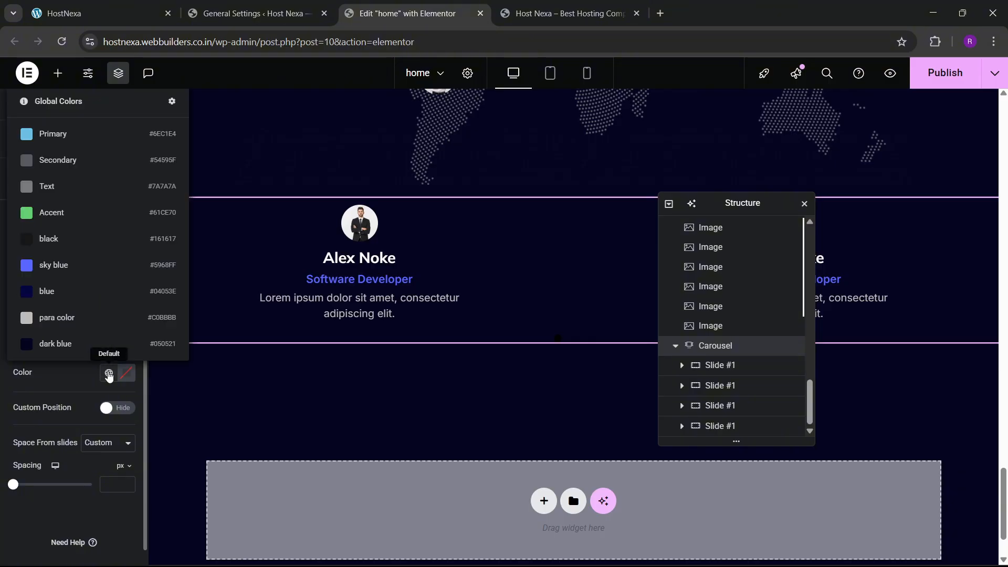
click(71, 270)
- Give the pagination dots a custom white color for the hover state
click(120, 347)
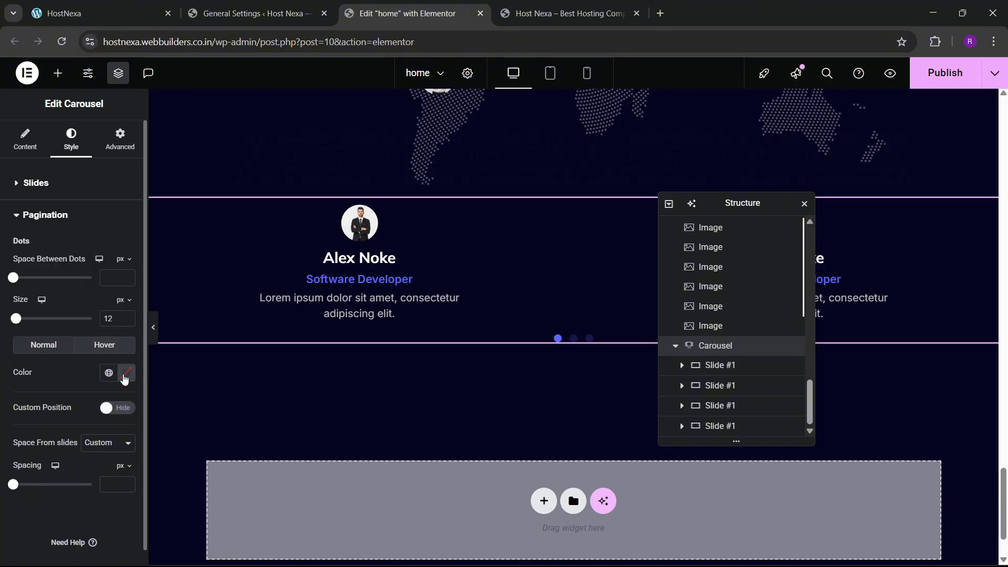
click(125, 375)
text(#EEEEEE)
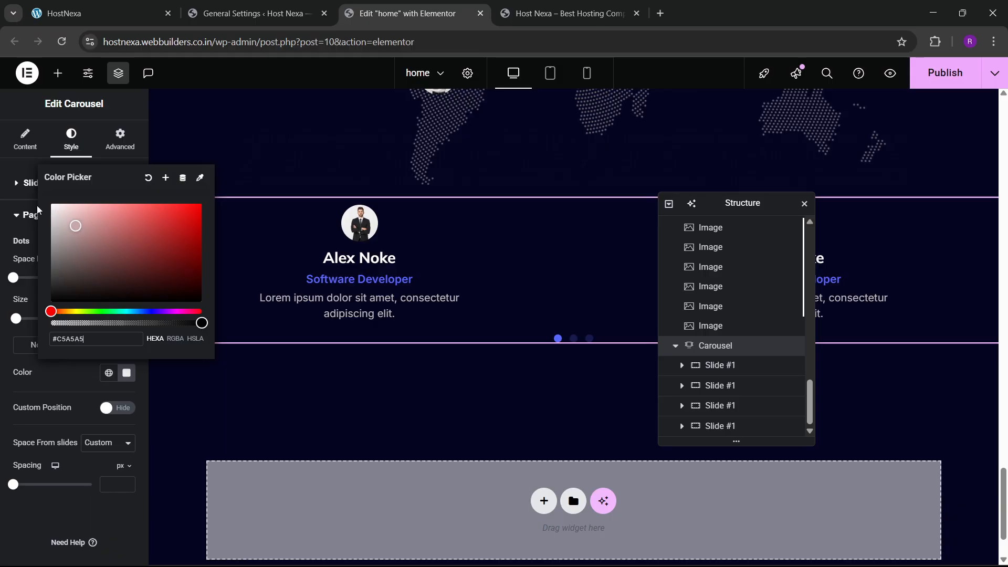
drag(36, 210, 14, 205)
click(52, 370)
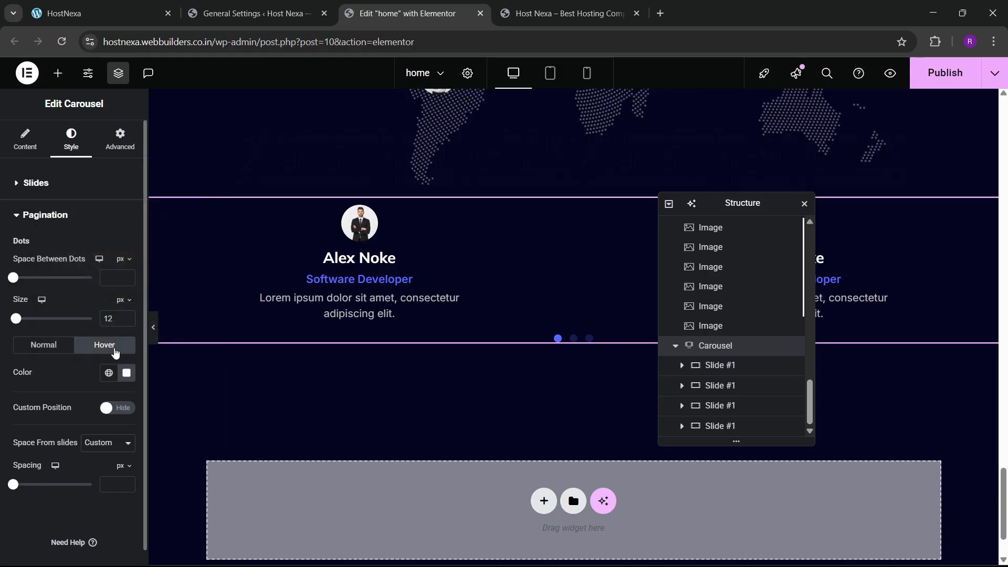
- Reduce the pagination dots' size to 10 px and set their spacing from the slides to 30 px
click(126, 322)
click(126, 322)
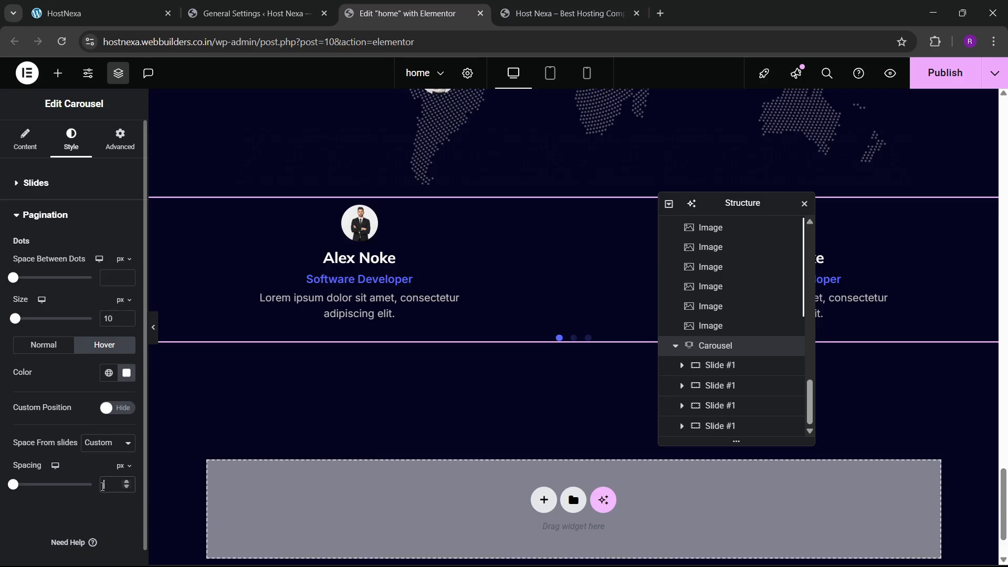
text(30)
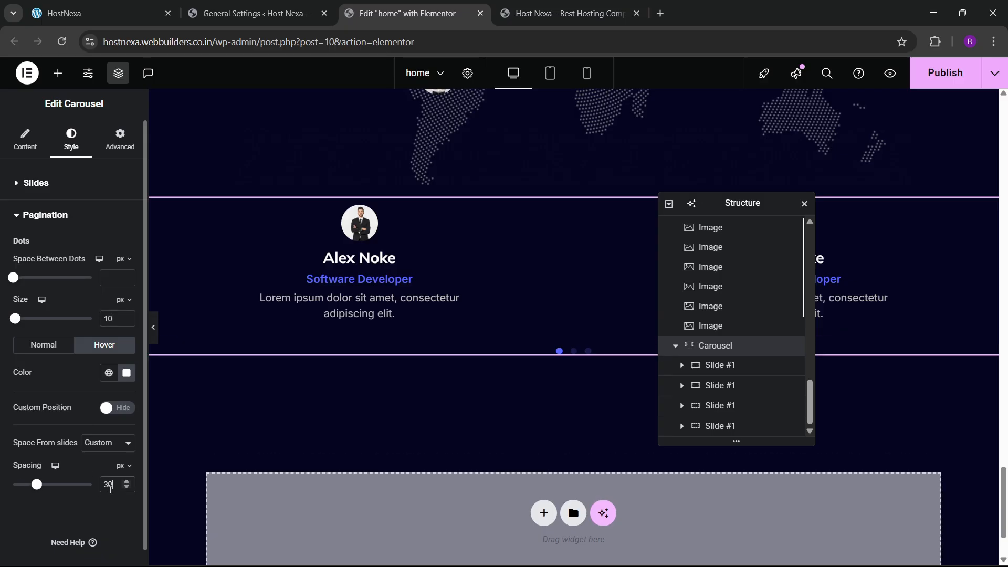
key(BackSpace)
key(BackSpace)
text(50)
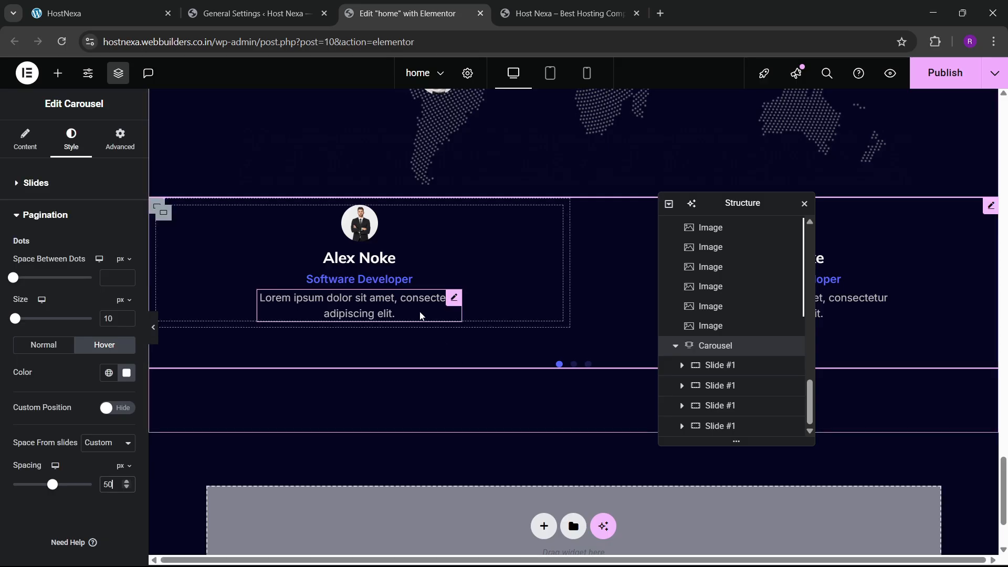
key(BackSpace)
key(BackSpace)
text(30)
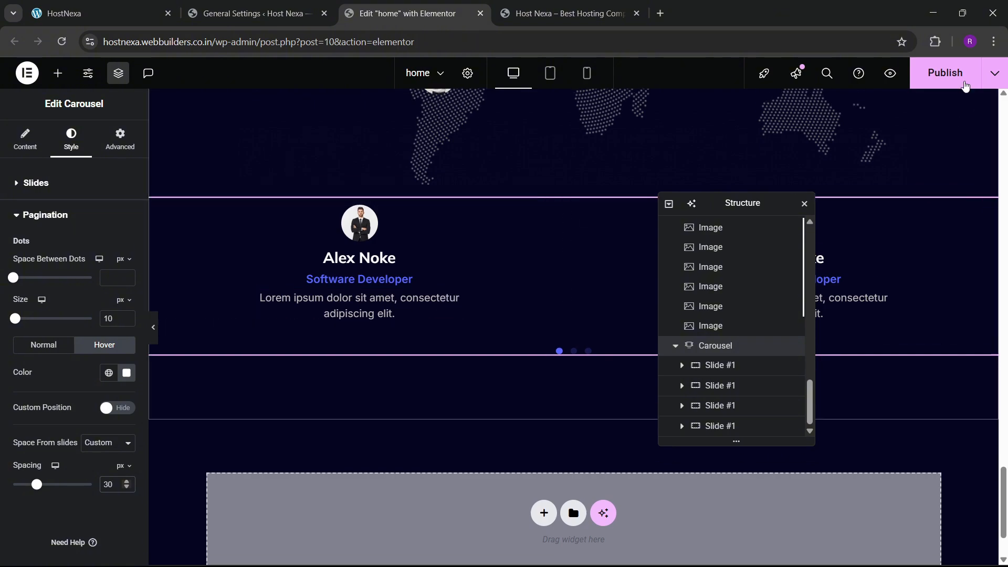
- Publish the changes and test the carousel's pagination dots below the world map on the live site
key(ctrl+s)
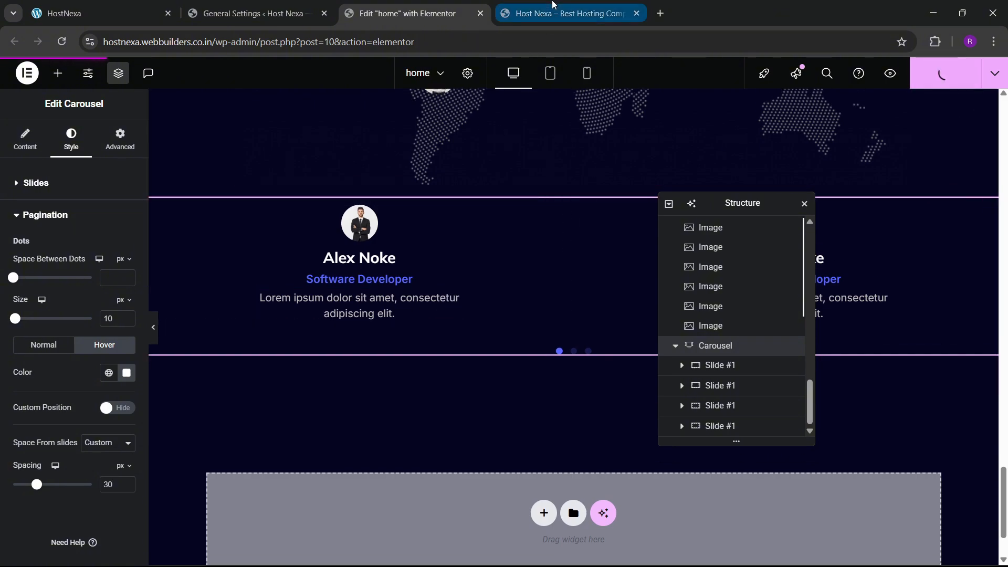
click(556, 12)
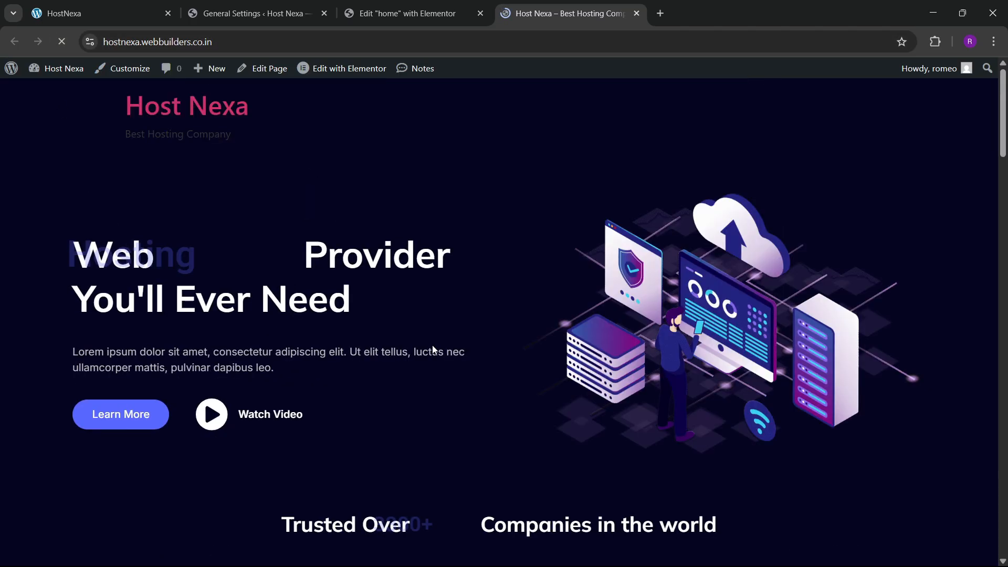
click(521, 461)
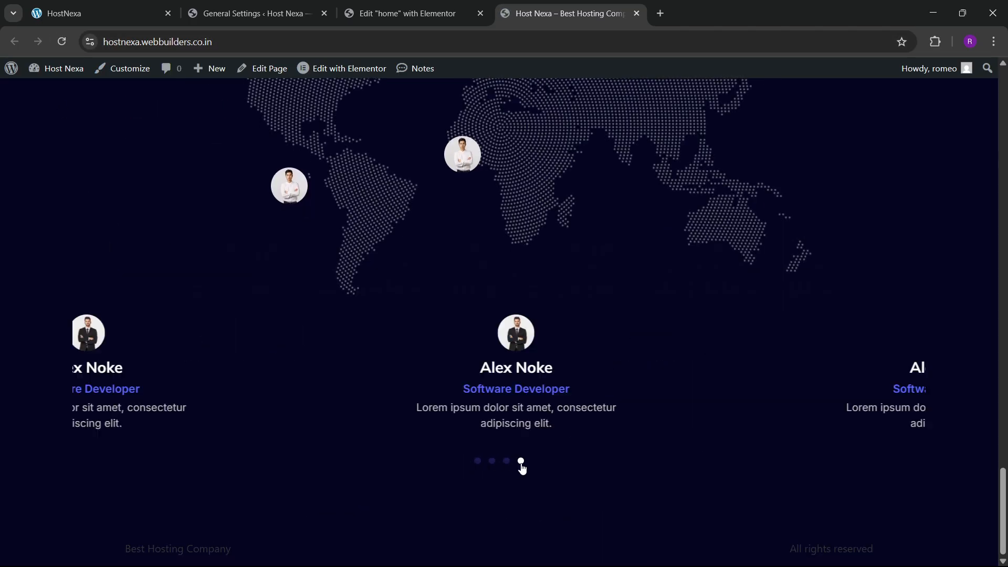
scroll(482, 378, up, 8)
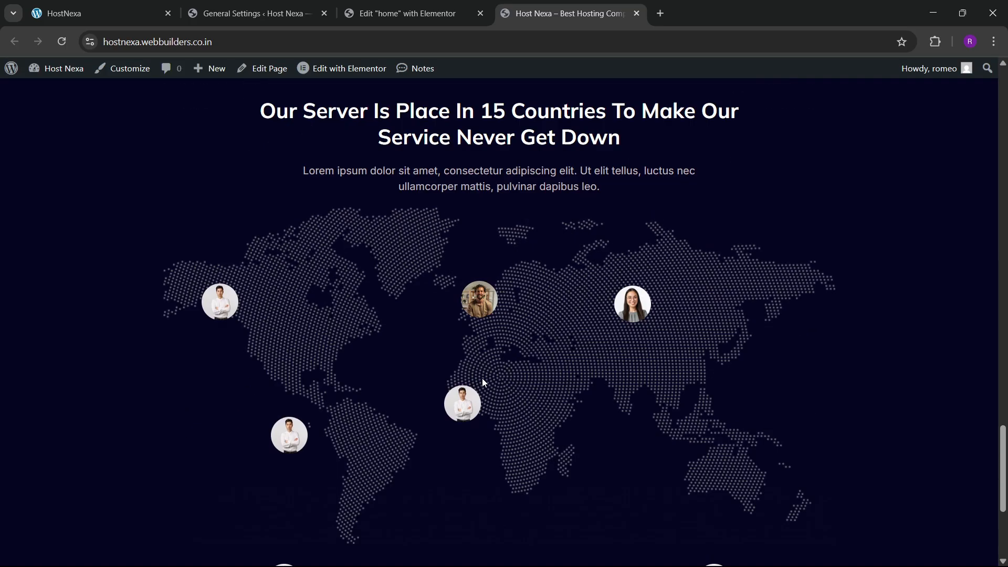
- Examine the blog section below the testimonials on the reference site, including its heading block and three article cards
scroll(484, 377, down, 3)
click(252, 14)
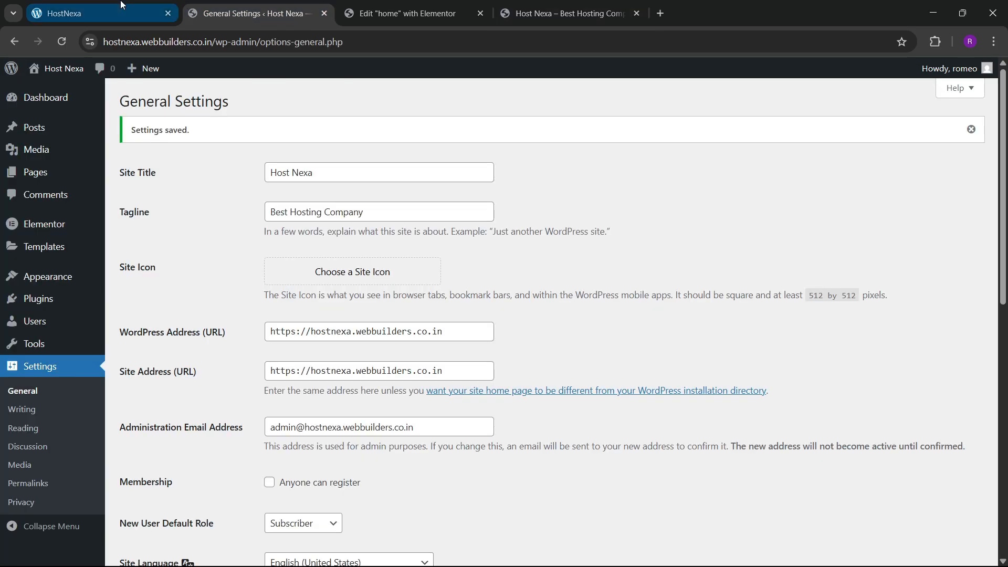
click(84, 13)
scroll(351, 307, down, 8)
scroll(413, 298, up, 2)
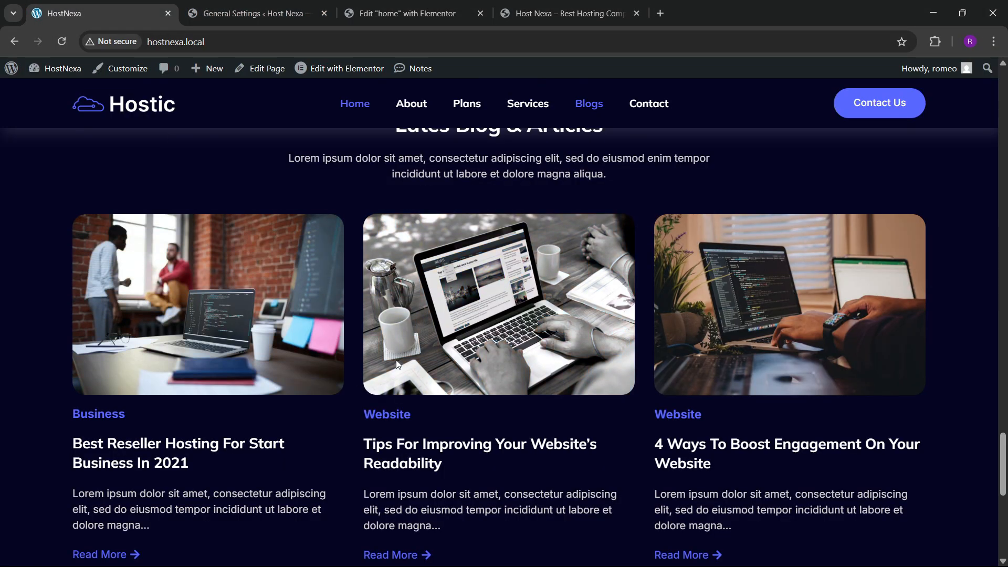
scroll(445, 339, up, 4)
scroll(446, 339, down, 7)
scroll(435, 331, up, 4)
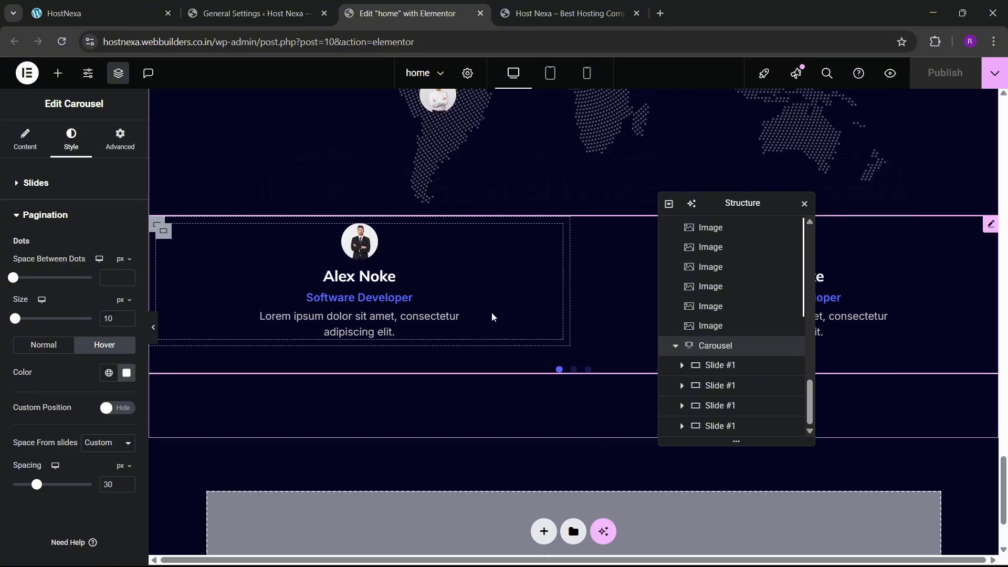
- Copy the whole pricing plans section and paste it at the end of the page, below the testimonial carousel
scroll(491, 312, up, 1)
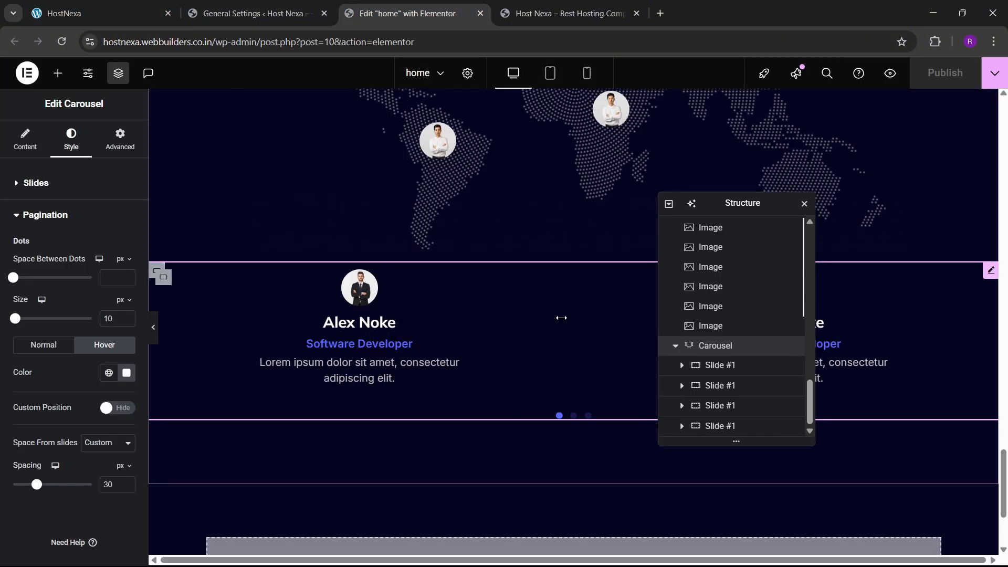
scroll(560, 317, up, 1)
drag(1002, 479, 992, 348)
scroll(416, 318, up, 1)
scroll(455, 285, up, 6)
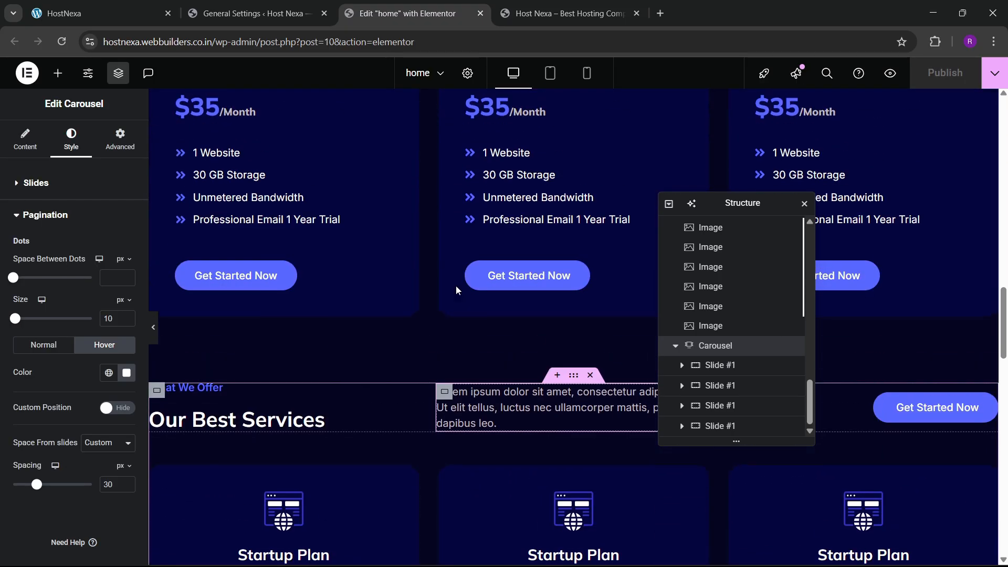
scroll(453, 278, down, 1)
scroll(456, 276, up, 3)
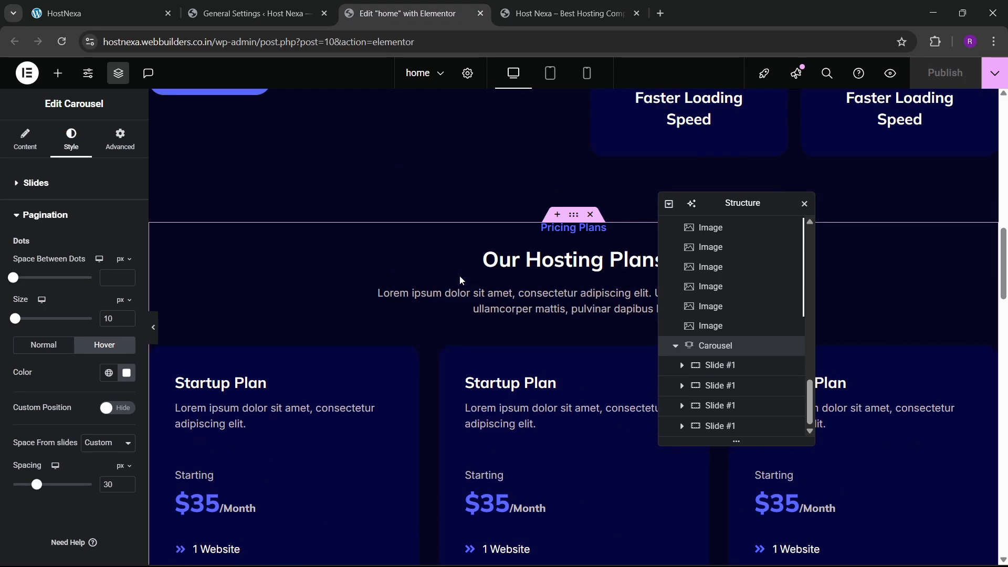
click(573, 217)
right_click(572, 217)
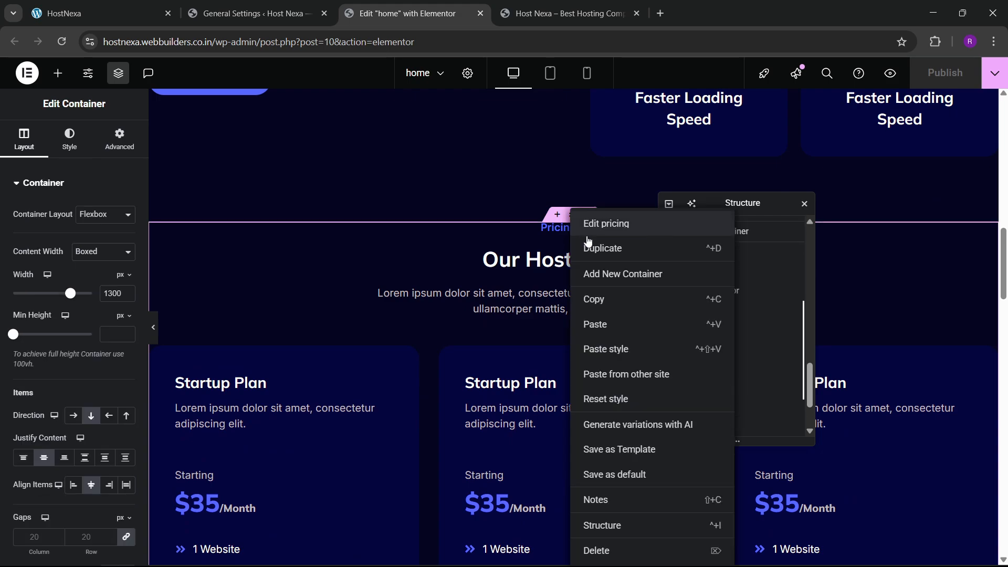
click(591, 299)
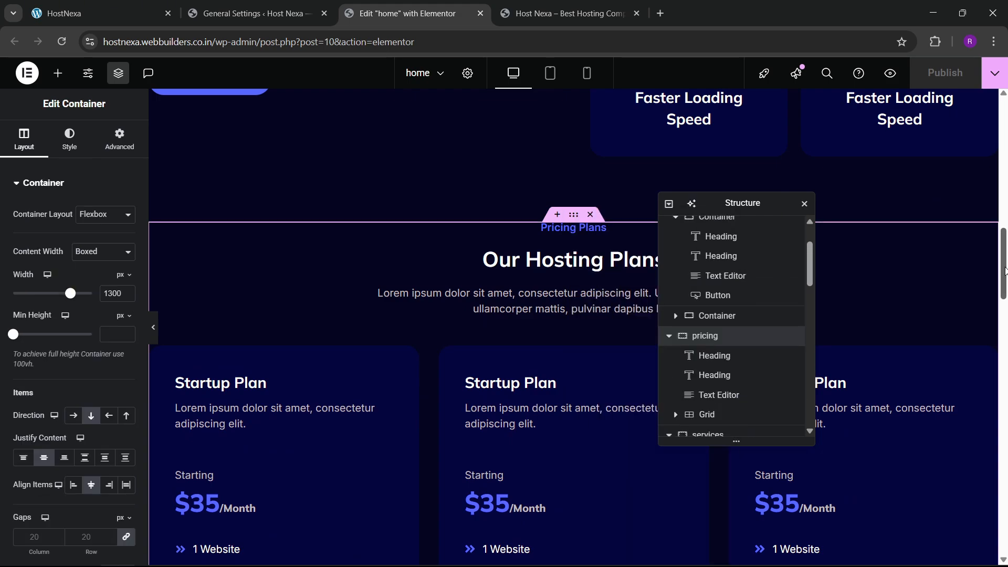
scroll(475, 370, down, 20)
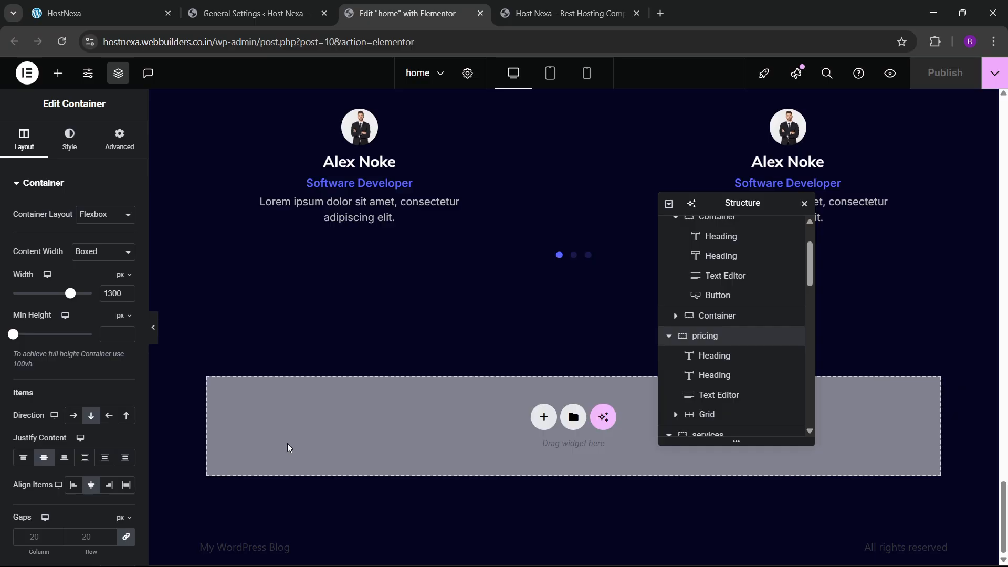
right_click(288, 443)
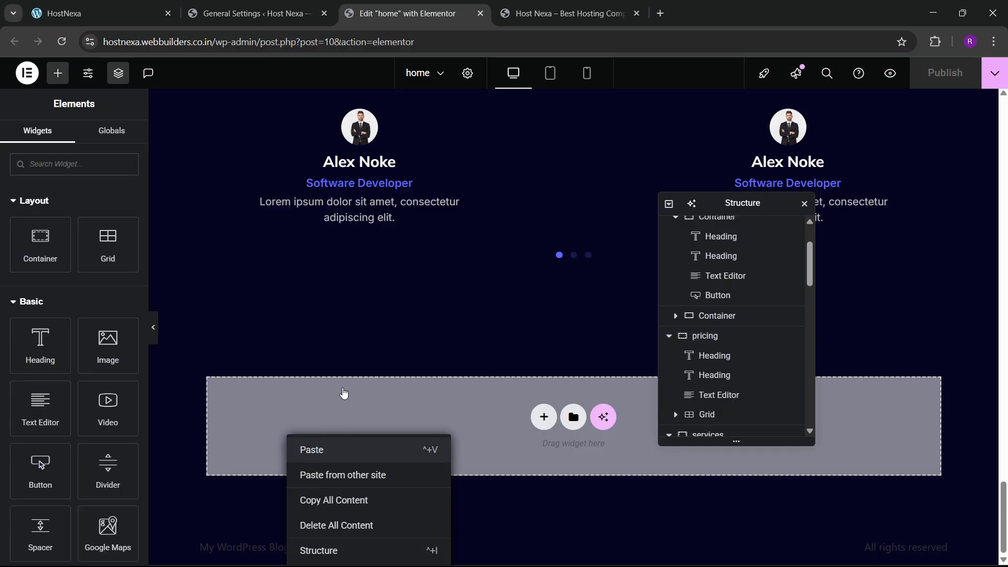
key(ctrl+v)
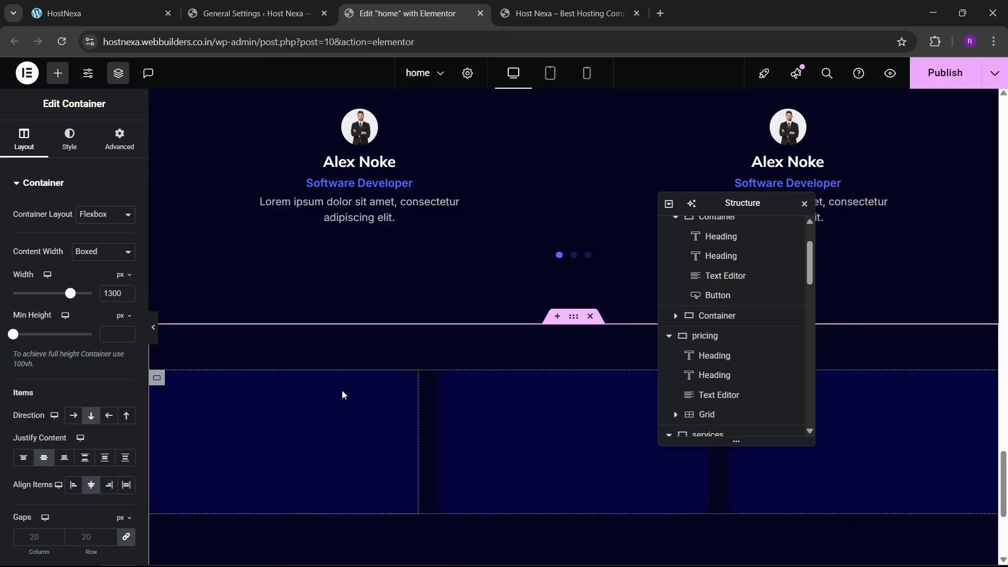
- Replace the pasted section's small heading with "Our Blog", copied from the reference site
click(78, 13)
scroll(420, 233, up, 3)
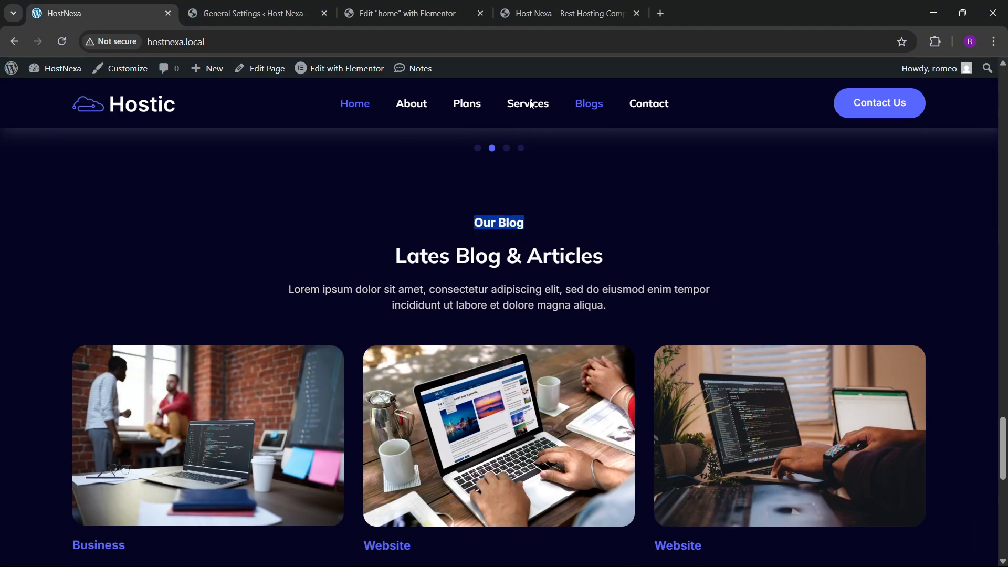
click(407, 13)
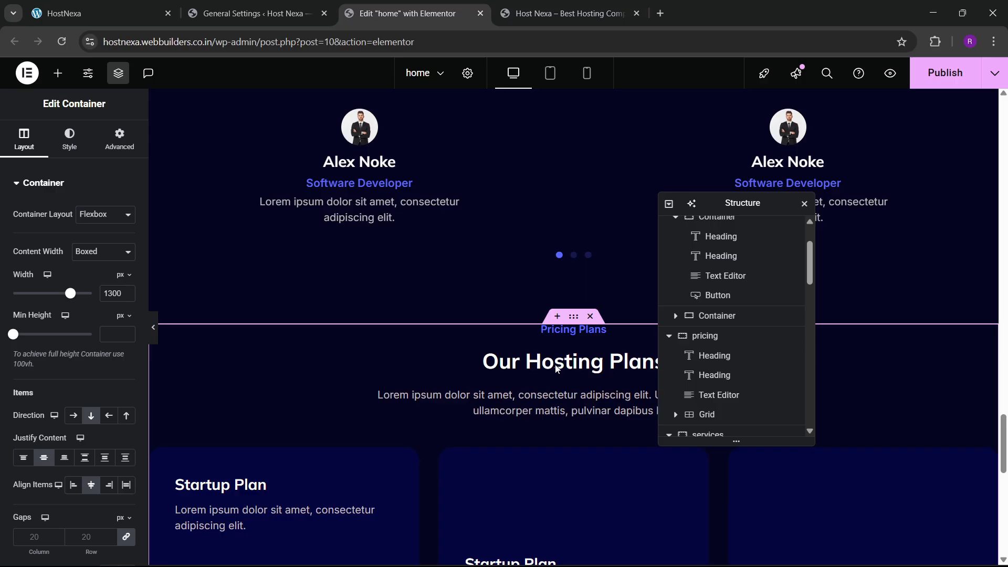
click(569, 328)
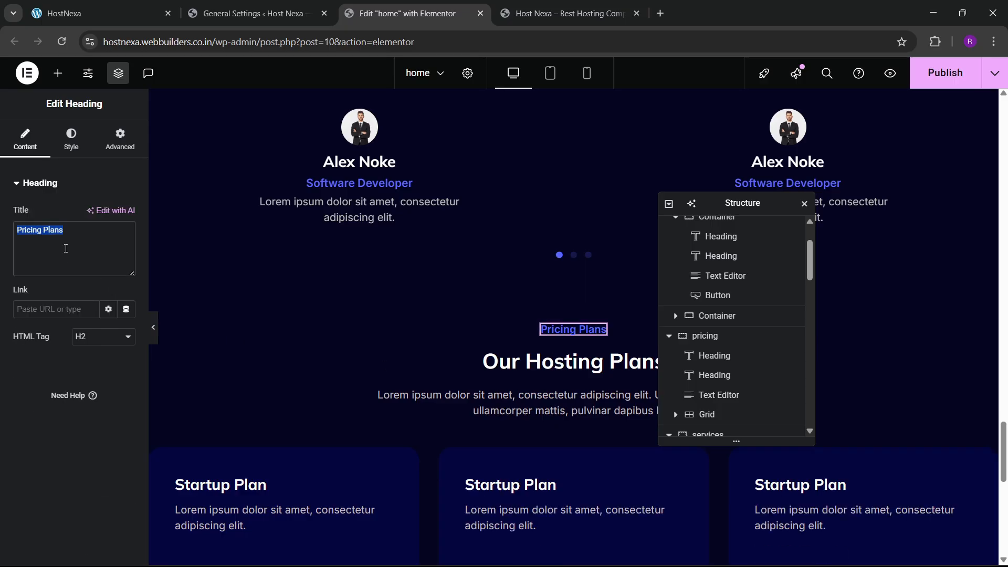
key(ctrl+v)
- Replace the pasted section's main heading with the reference site's blog title, corrected to "Latest Blog & Articles"
click(134, 7)
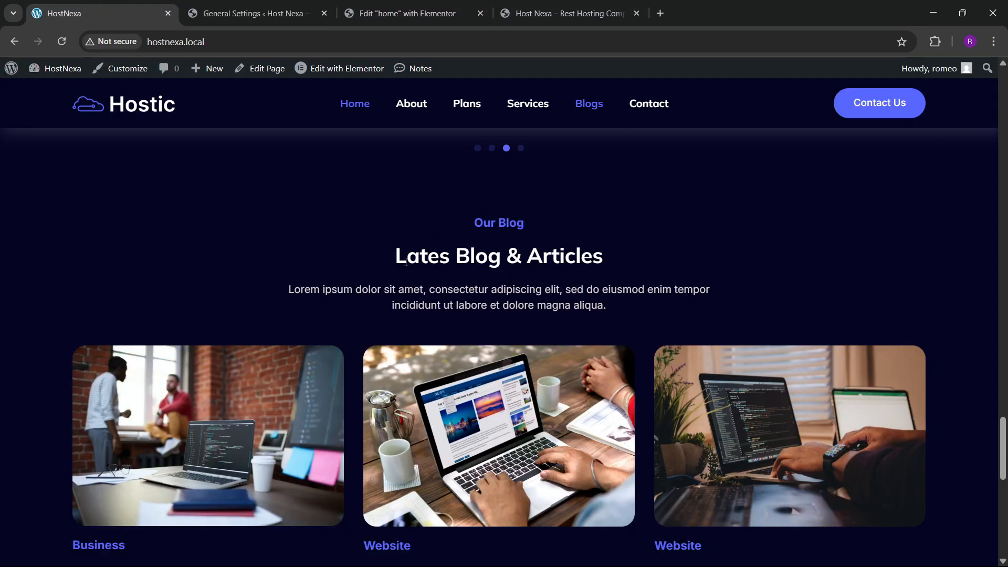
drag(406, 262, 573, 266)
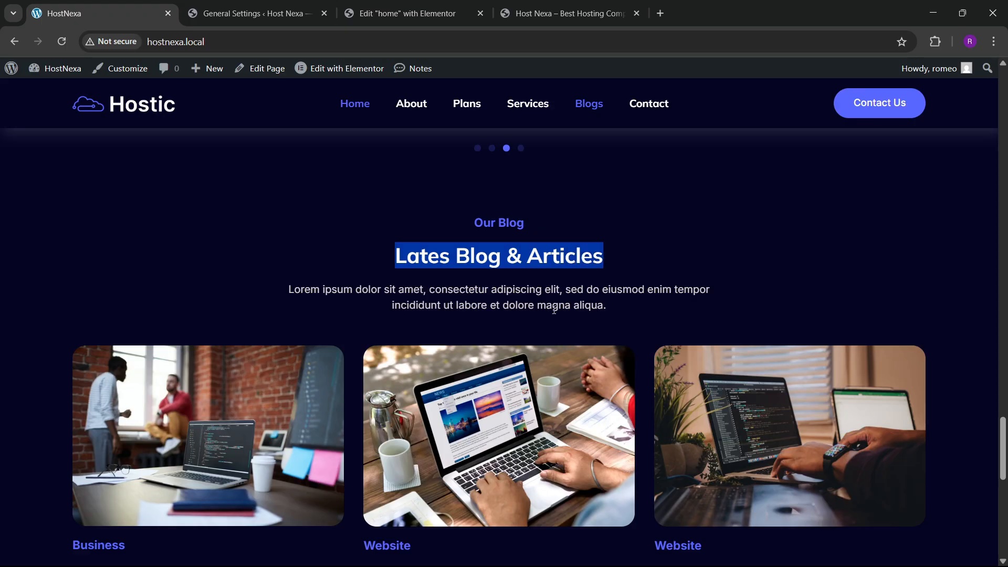
click(371, 5)
click(513, 363)
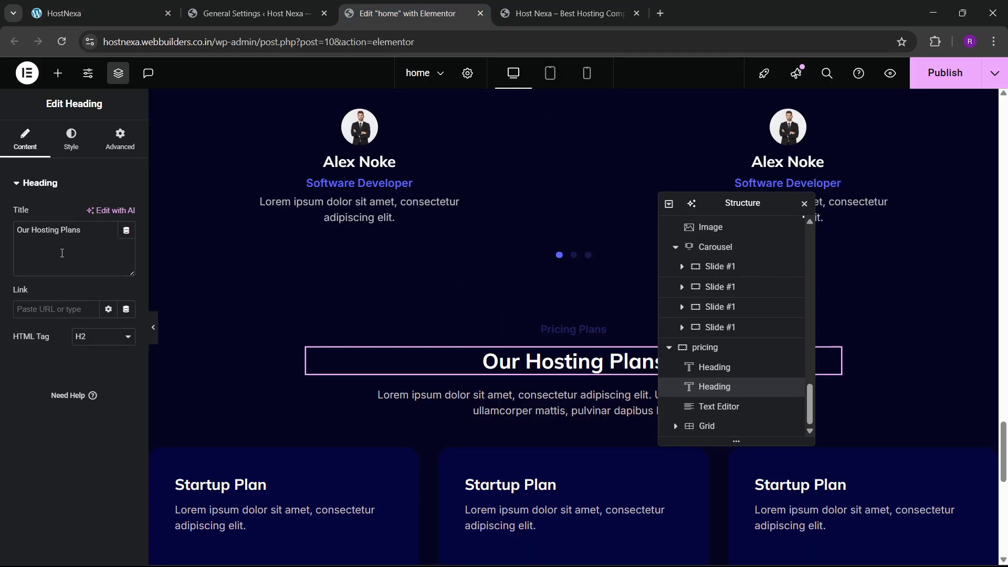
click(36, 242)
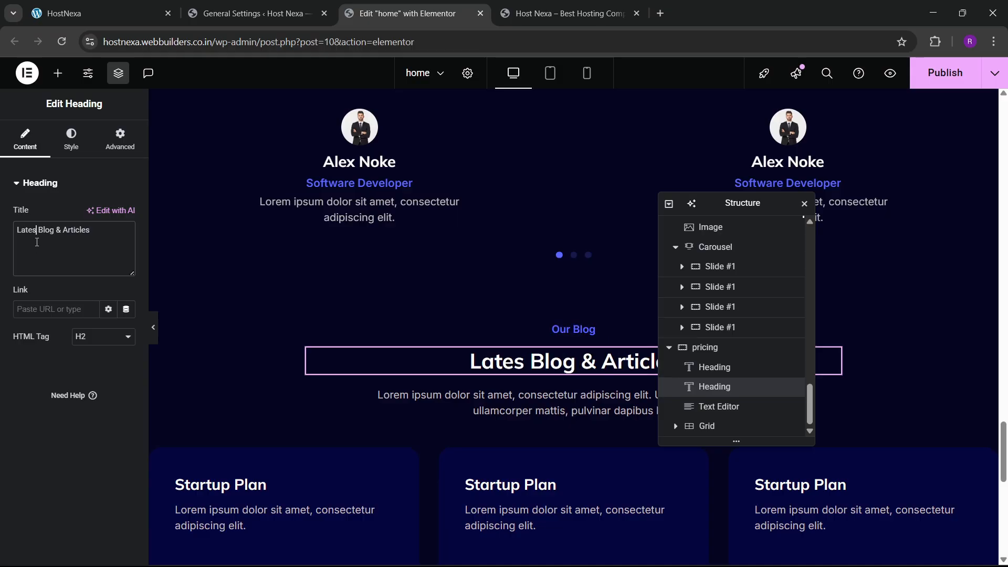
text(t)
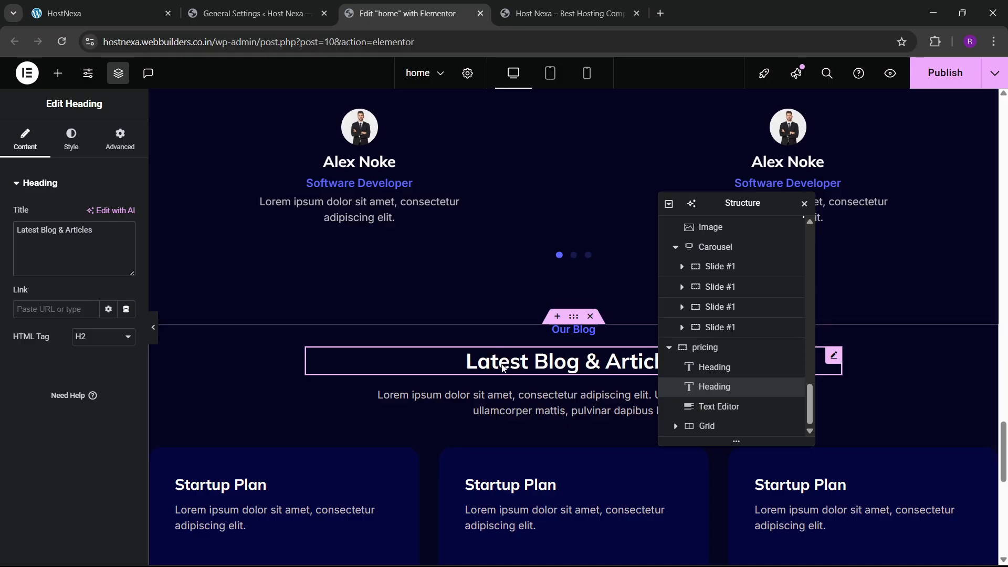
- Delete the pricing cards grid from the new blog section
click(132, 13)
click(404, 14)
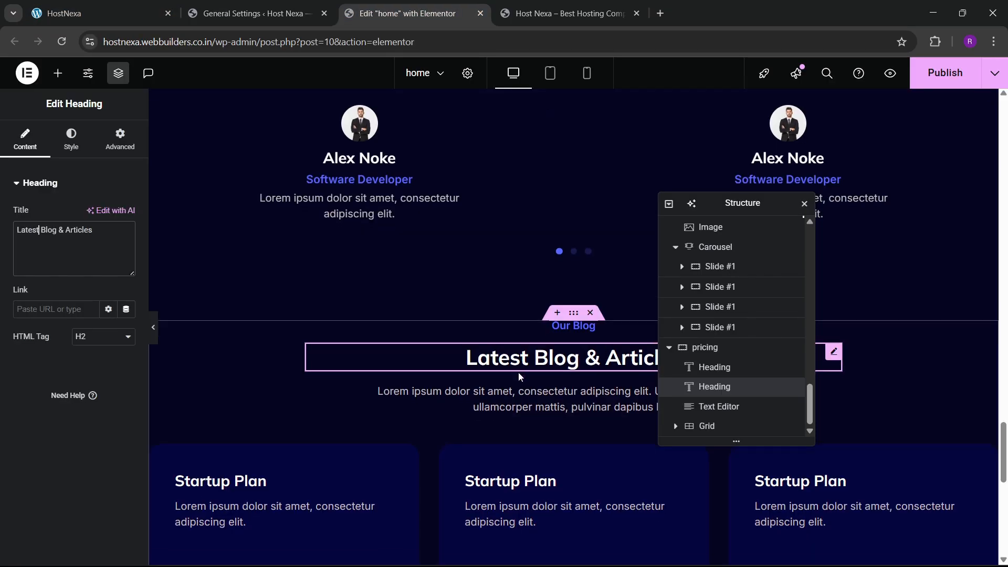
scroll(518, 373, down, 4)
click(710, 426)
right_click(713, 428)
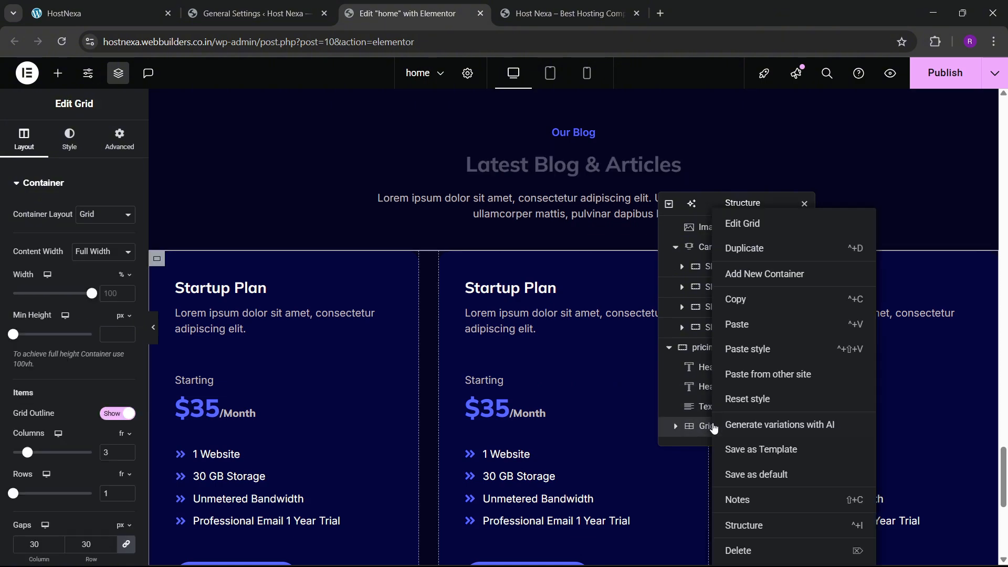
key(Delete)
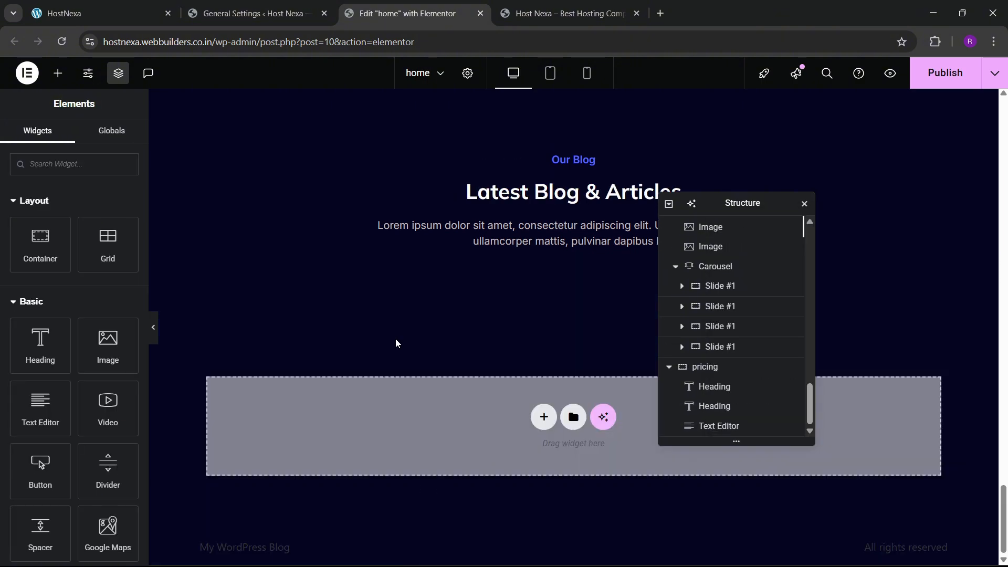
- Add a Grid element below the blog section's description and set it to 1 row
click(156, 18)
click(420, 14)
text(grid)
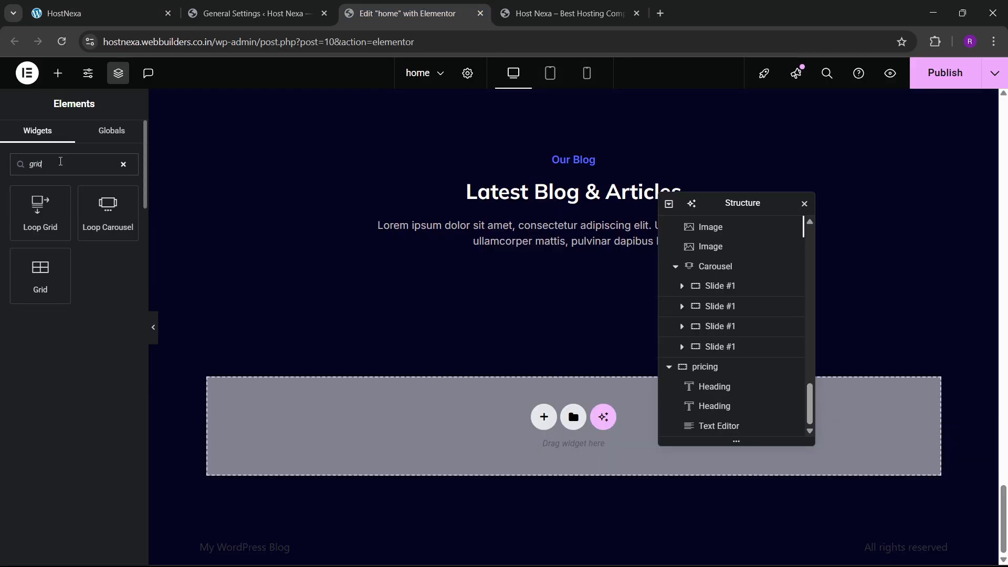
drag(53, 271, 532, 262)
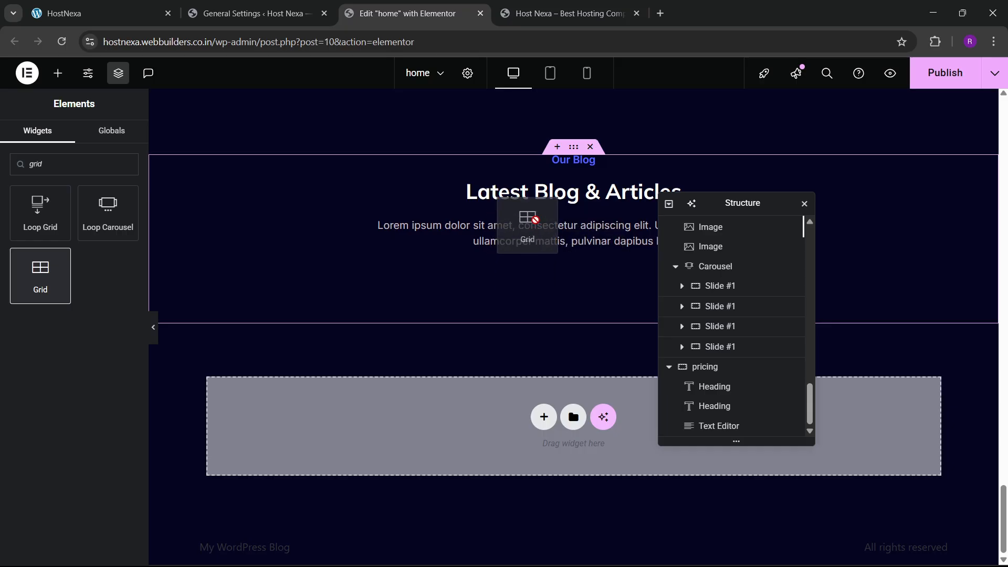
drag(536, 225, 556, 243)
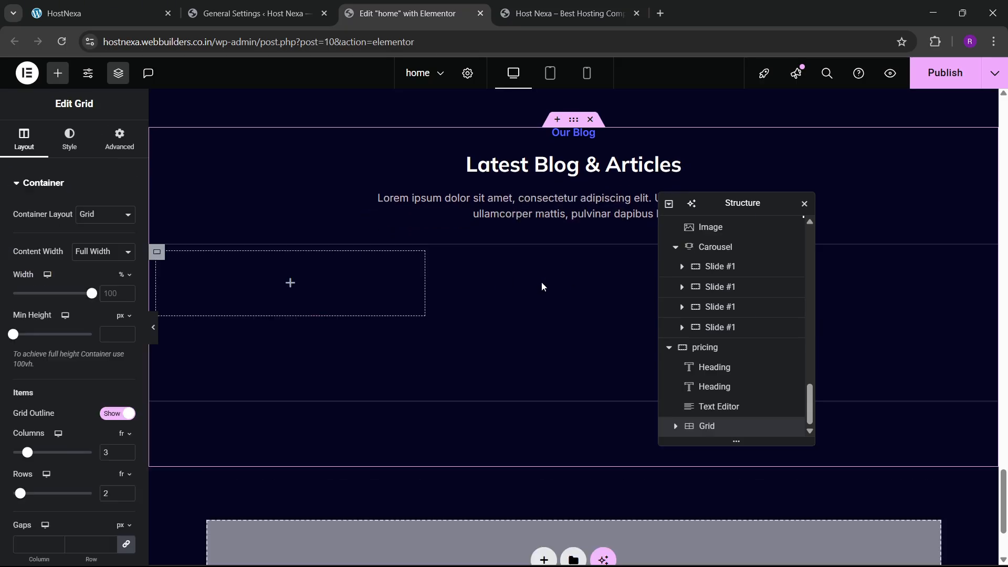
scroll(94, 375, down, 3)
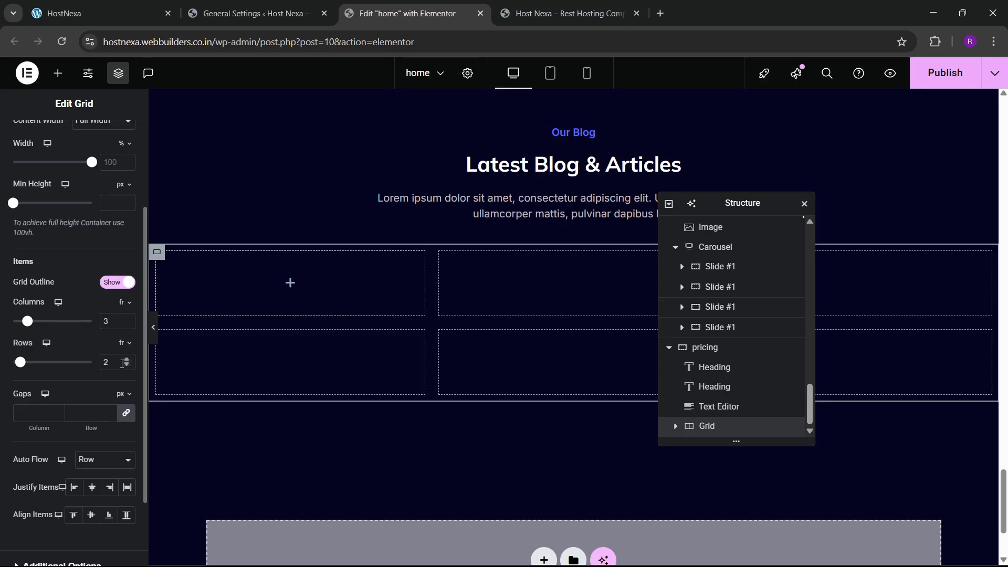
click(141, 6)
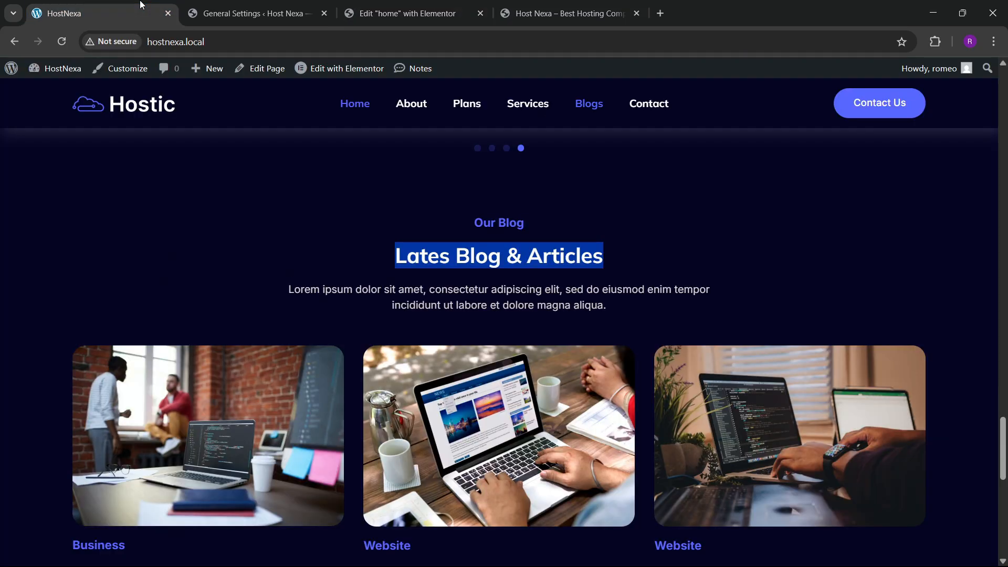
scroll(374, 358, down, 3)
click(410, 13)
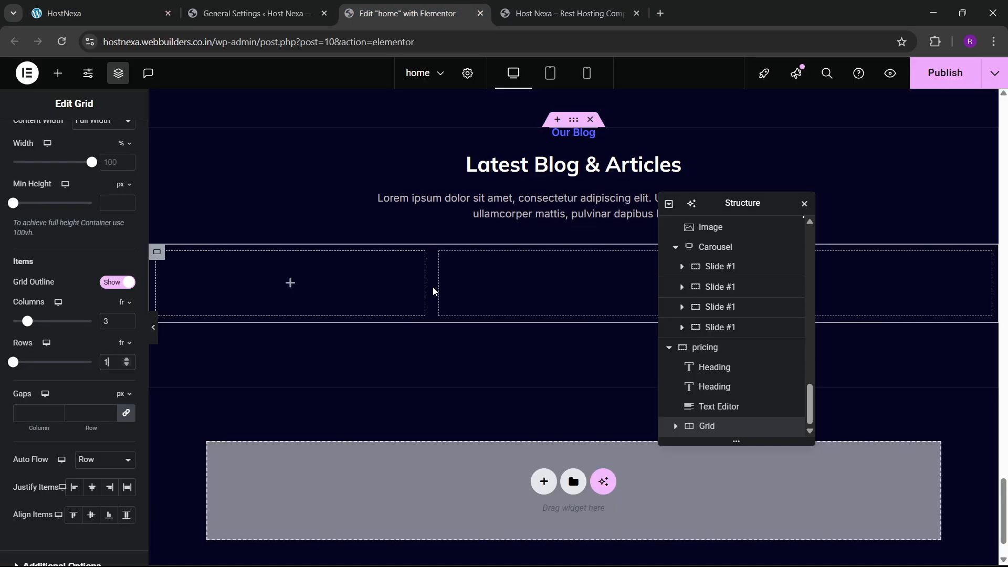
- Set the new blog grid's padding to 0 px on all sides
scroll(98, 167, up, 2)
scroll(110, 154, up, 2)
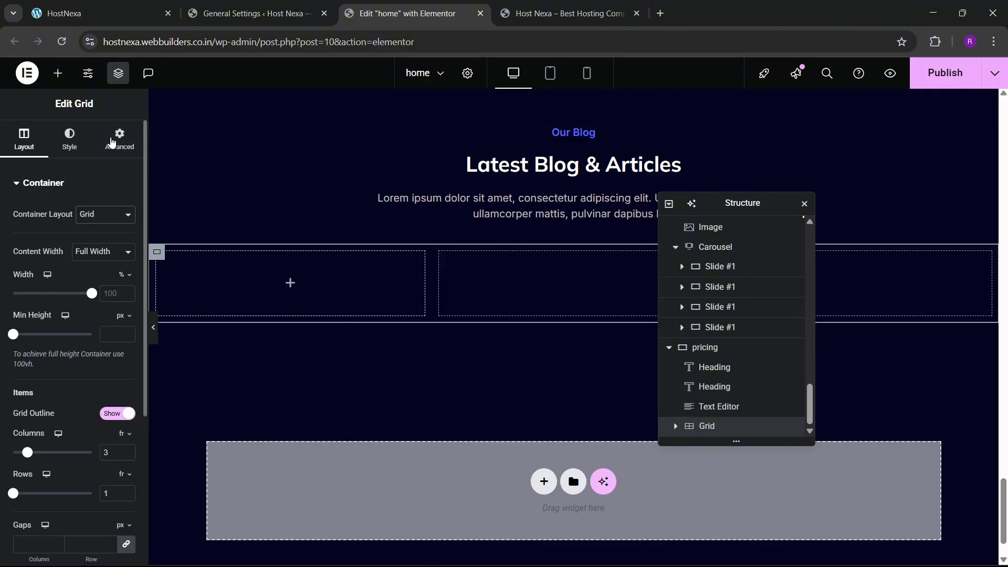
click(120, 139)
click(125, 282)
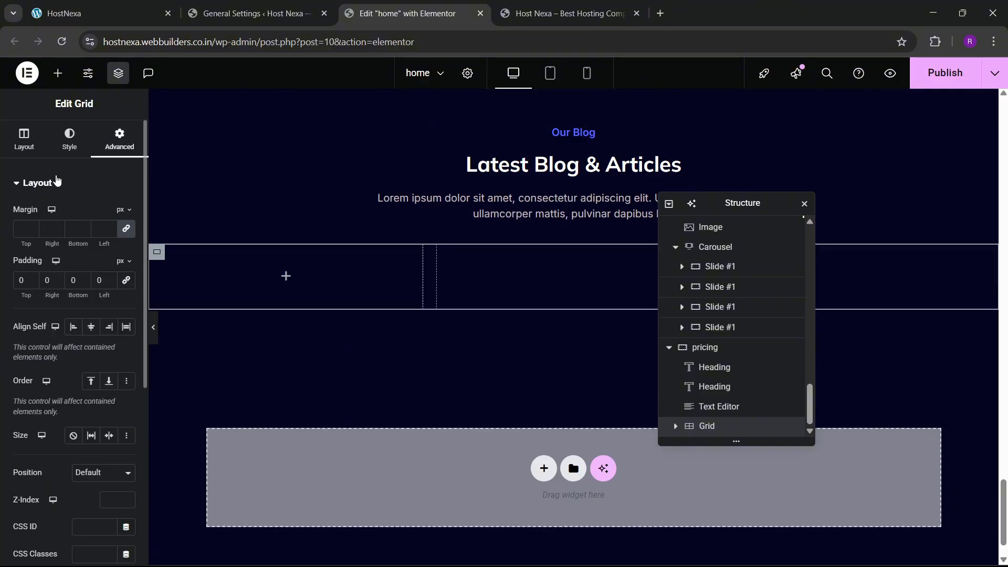
- Add a container to the blog grid's first cell and set its padding to 0 px on all sides
click(57, 74)
drag(39, 239, 278, 281)
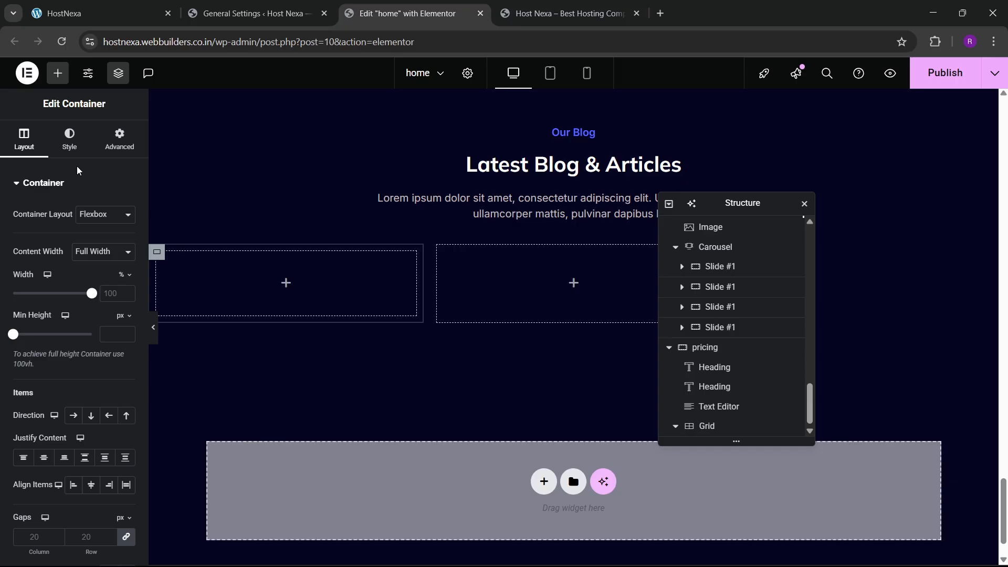
click(112, 137)
click(124, 280)
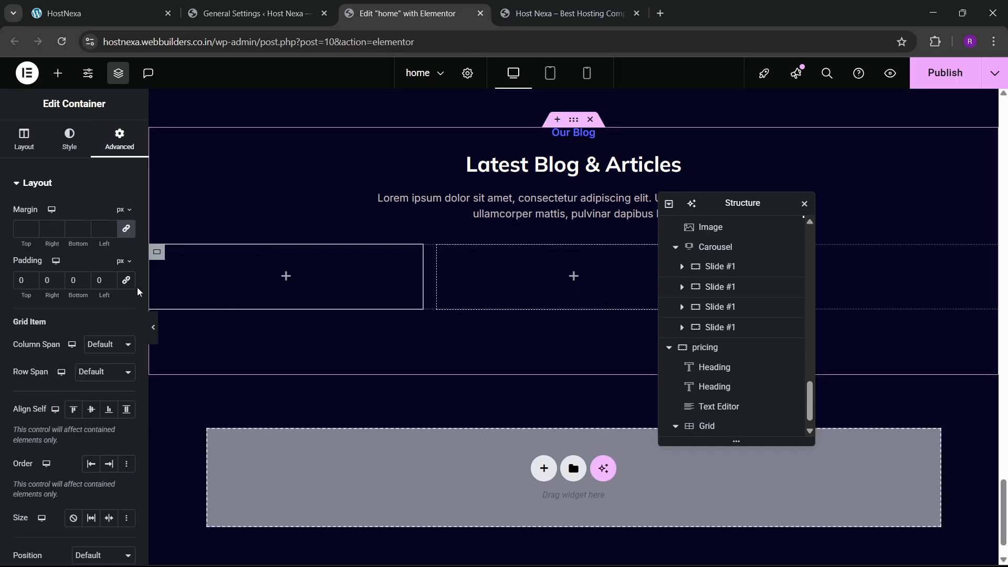
- Add an Image widget to the blog grid's first container and choose the library photo of two men talking beside a laptop
click(100, 13)
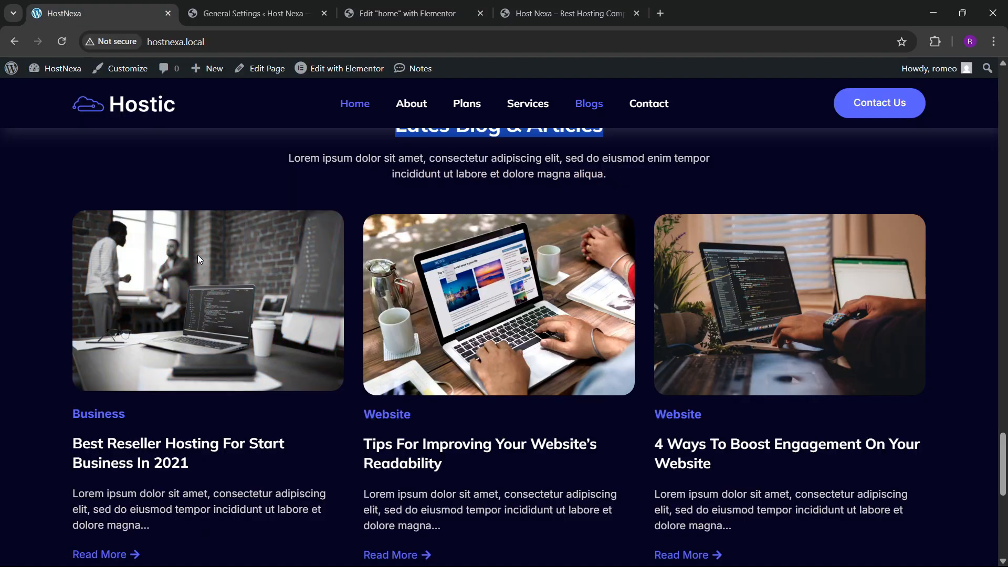
click(366, 5)
click(61, 77)
drag(106, 342, 245, 284)
click(72, 261)
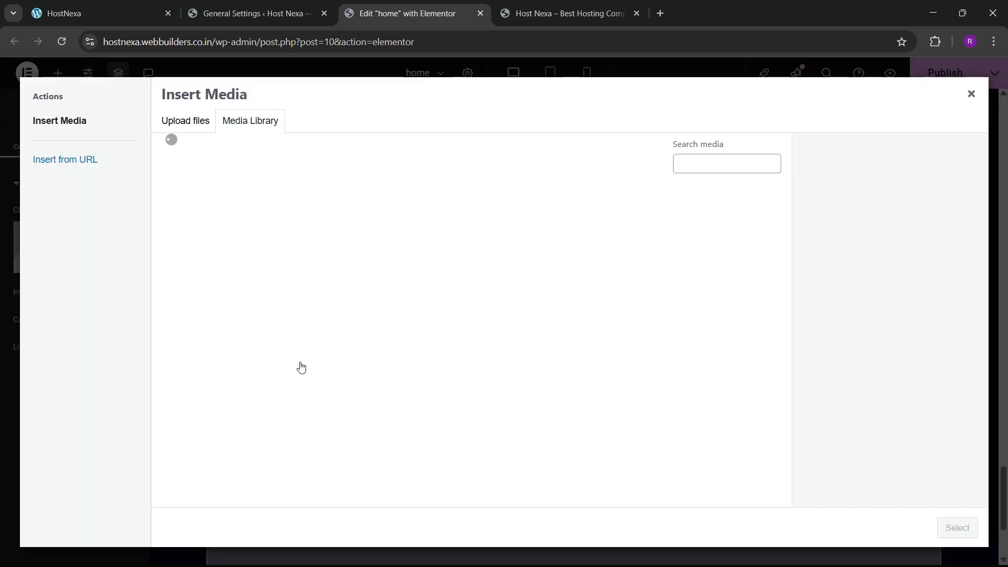
scroll(580, 440, down, 5)
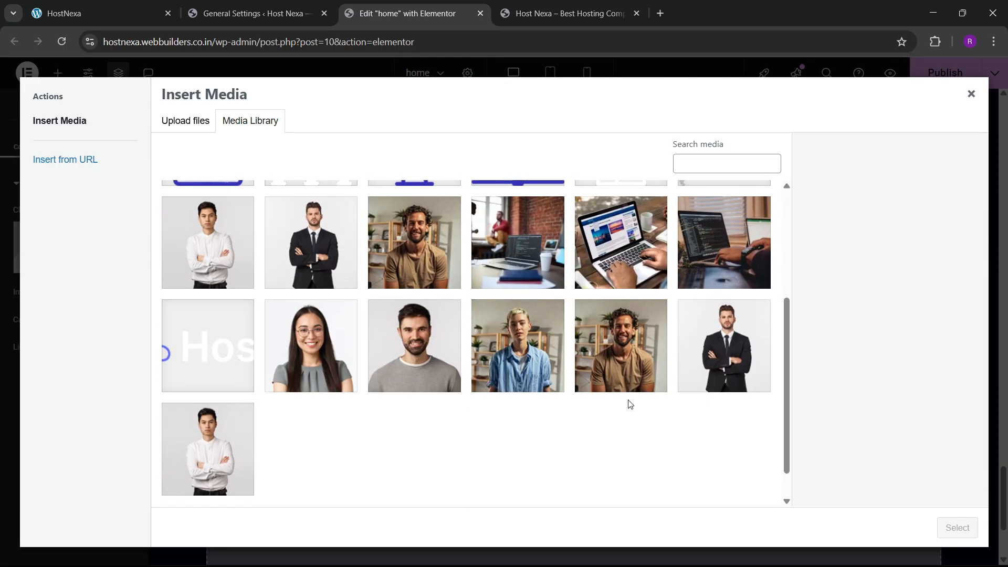
click(620, 283)
click(557, 272)
click(957, 528)
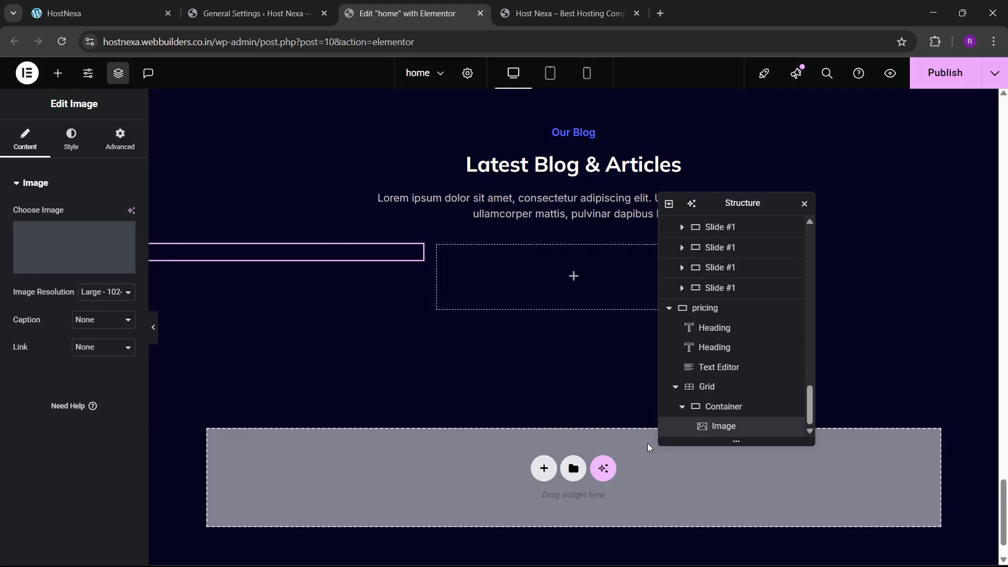
click(105, 13)
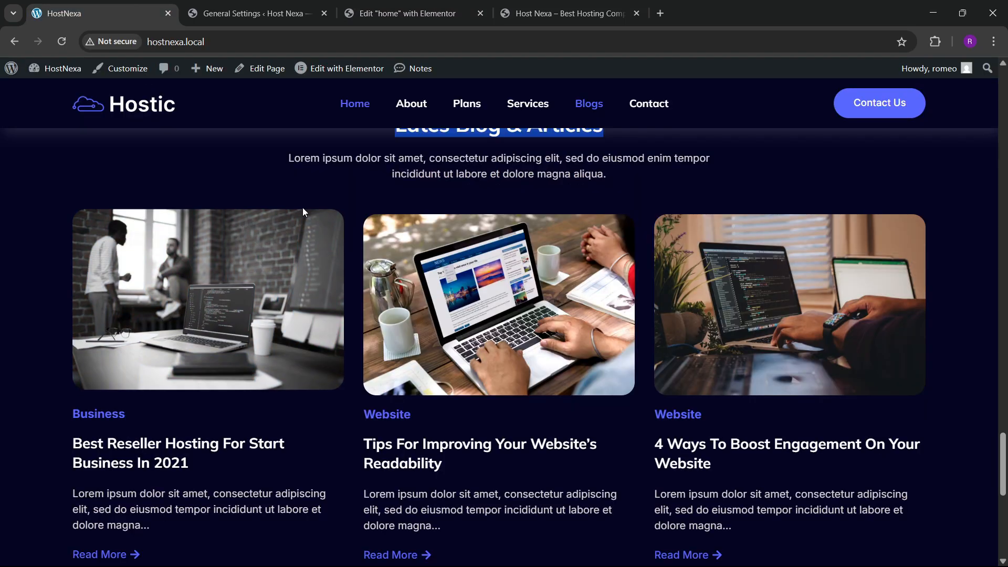
click(407, 13)
- Copy the "Our Blog" heading and paste it below the image in the first blog card
scroll(556, 225, up, 3)
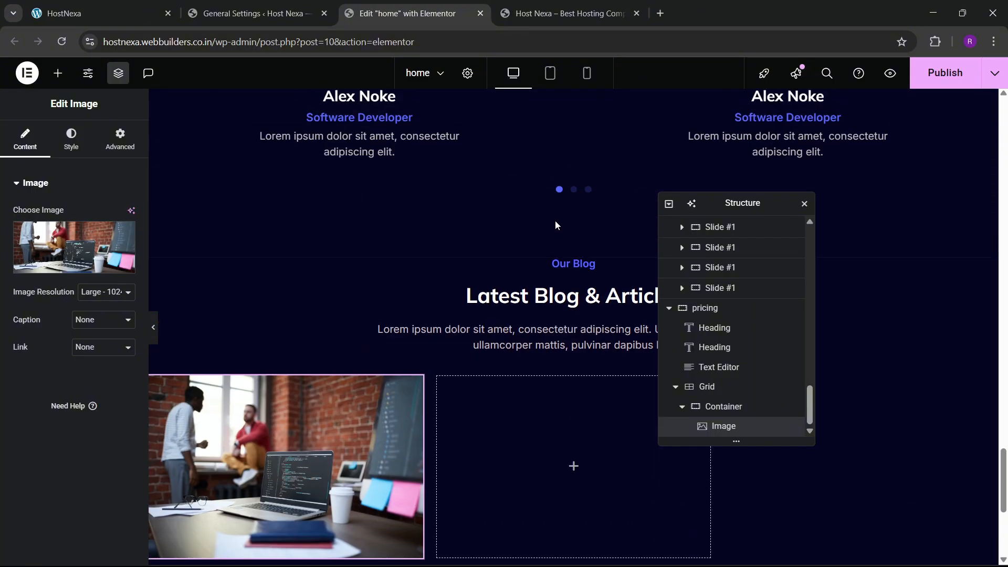
right_click(562, 259)
click(450, 325)
scroll(451, 325, down, 6)
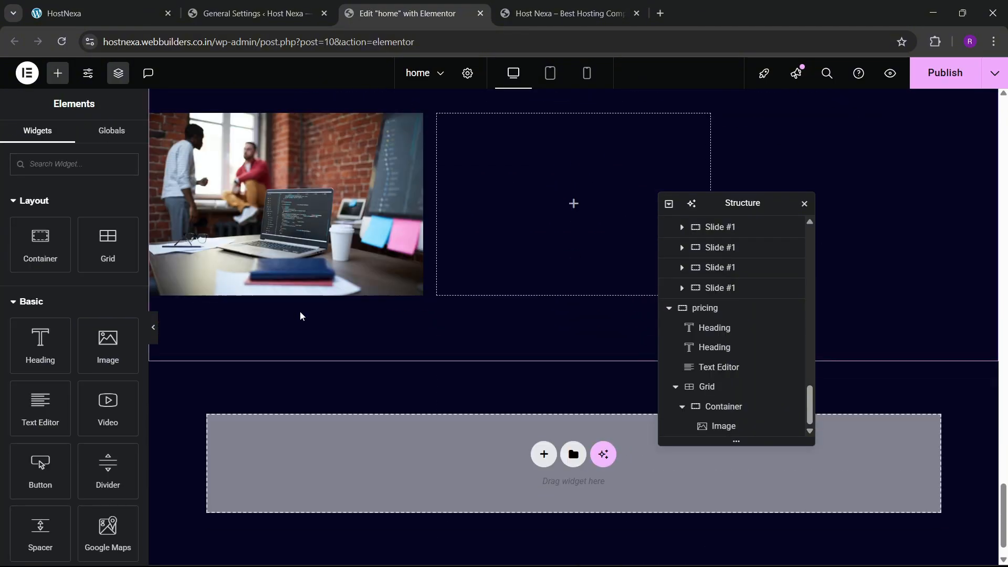
right_click(282, 197)
click(319, 283)
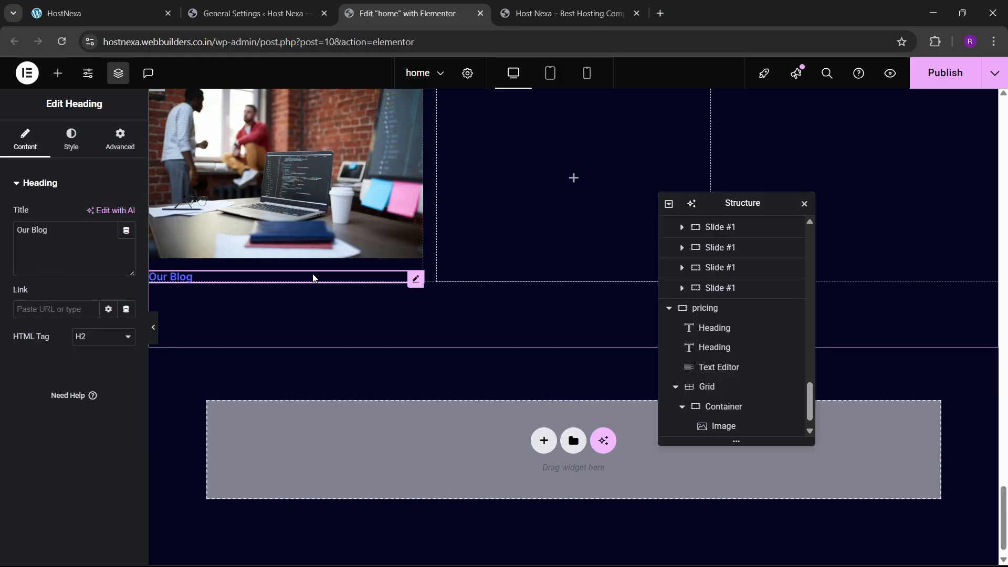
scroll(313, 277, up, 6)
right_click(512, 328)
click(534, 336)
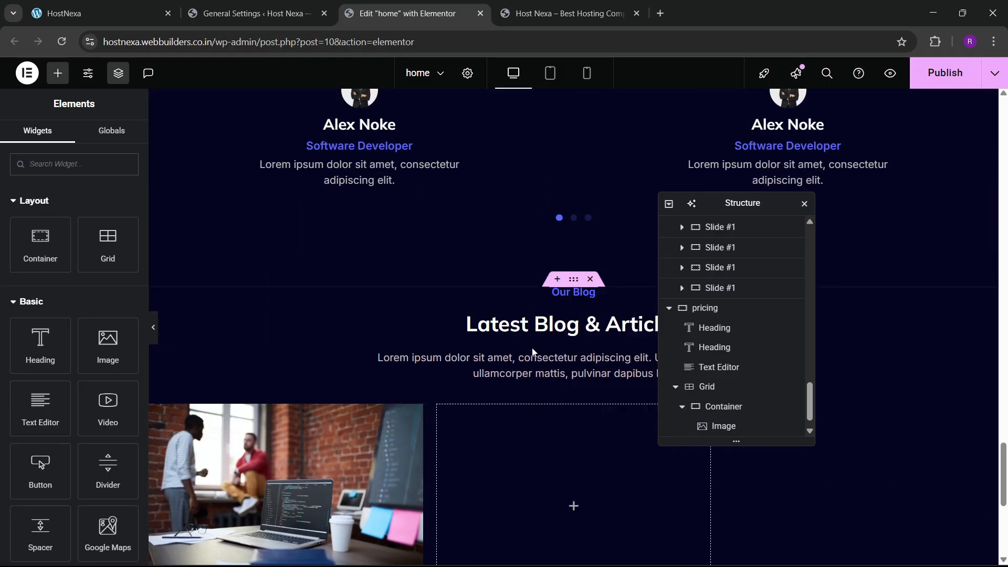
scroll(336, 357, down, 5)
right_click(201, 280)
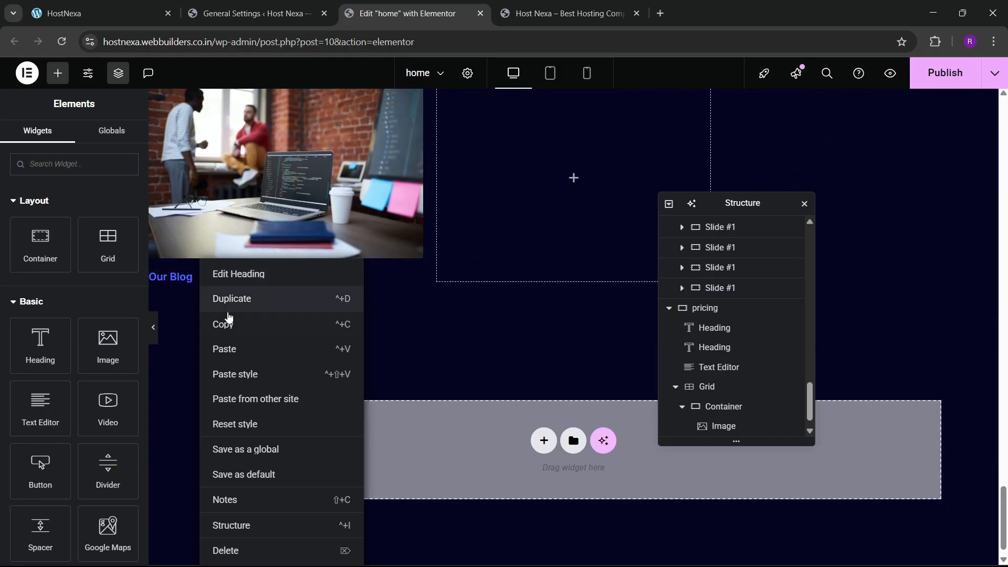
click(228, 324)
- Copy the "Latest Blog & Articles" heading and paste it below "Our Blog" in the first blog card
scroll(636, 222, up, 5)
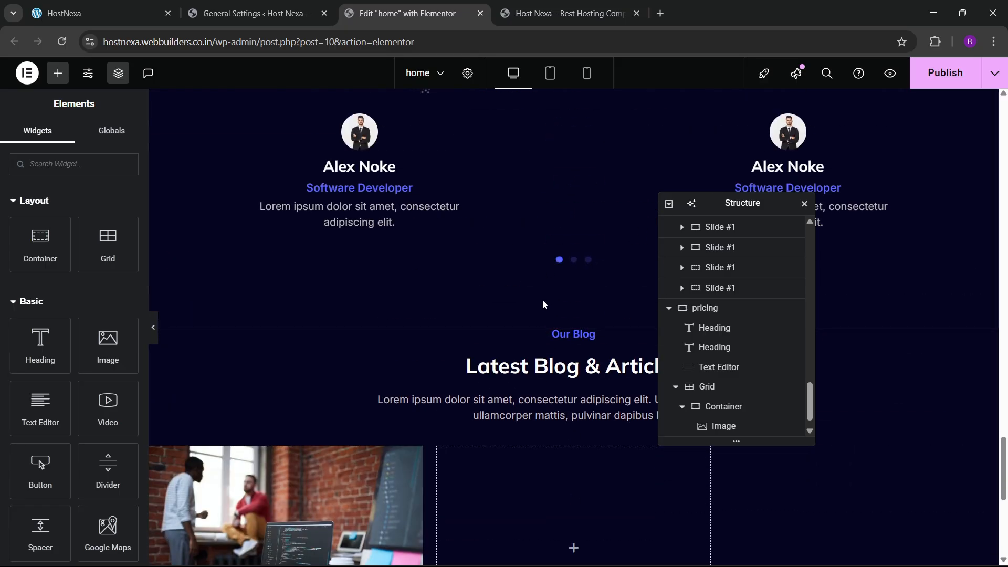
scroll(545, 299, down, 1)
right_click(532, 246)
click(561, 307)
scroll(319, 347, down, 5)
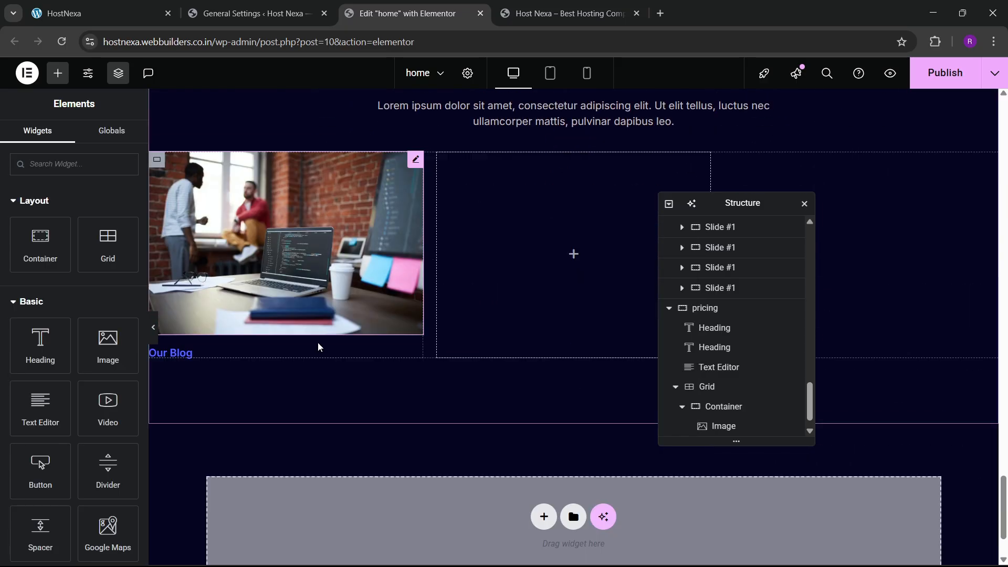
right_click(188, 261)
click(219, 346)
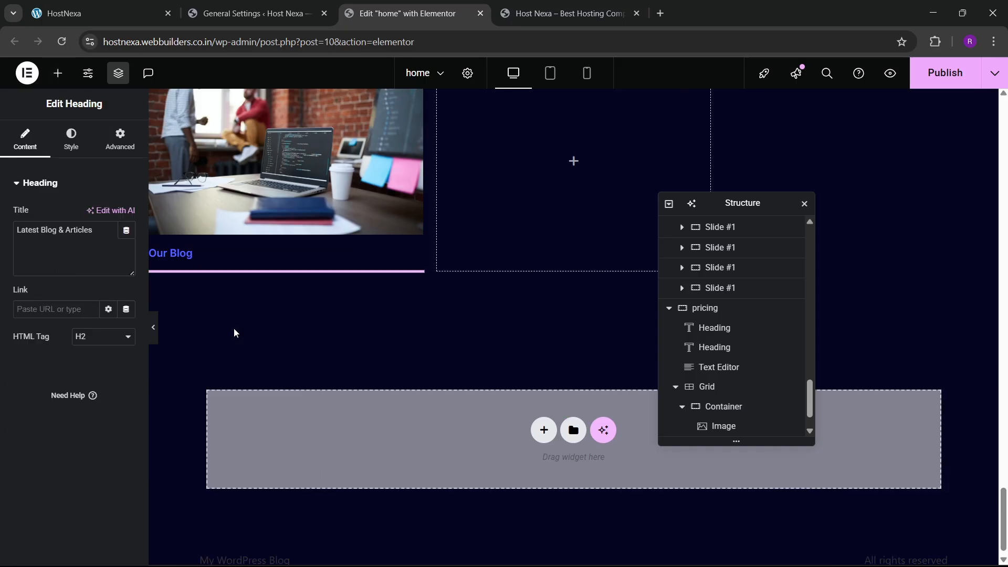
- Set the card's "Latest Blog & Articles" heading to full width and align it left
click(118, 142)
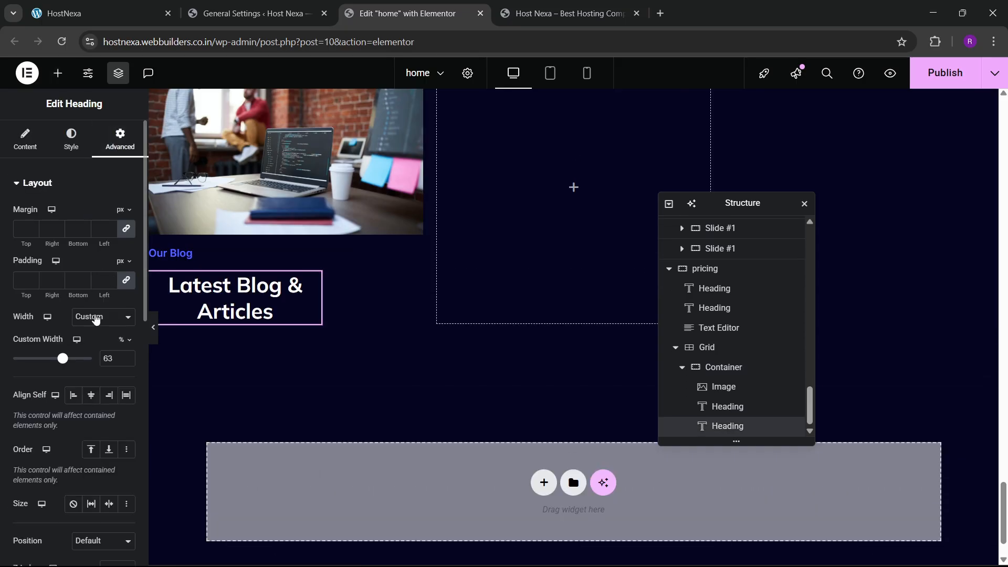
click(93, 349)
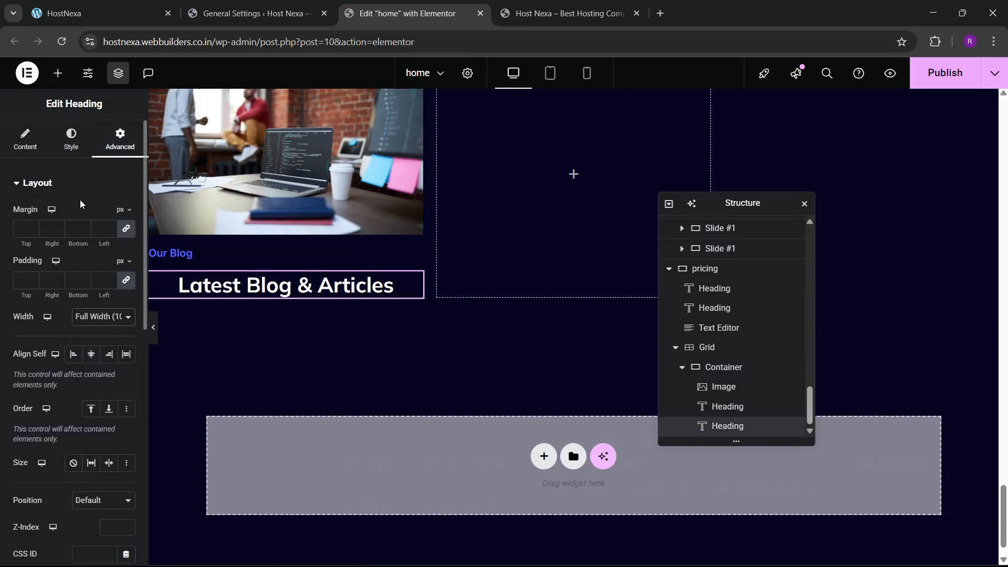
click(72, 140)
click(69, 181)
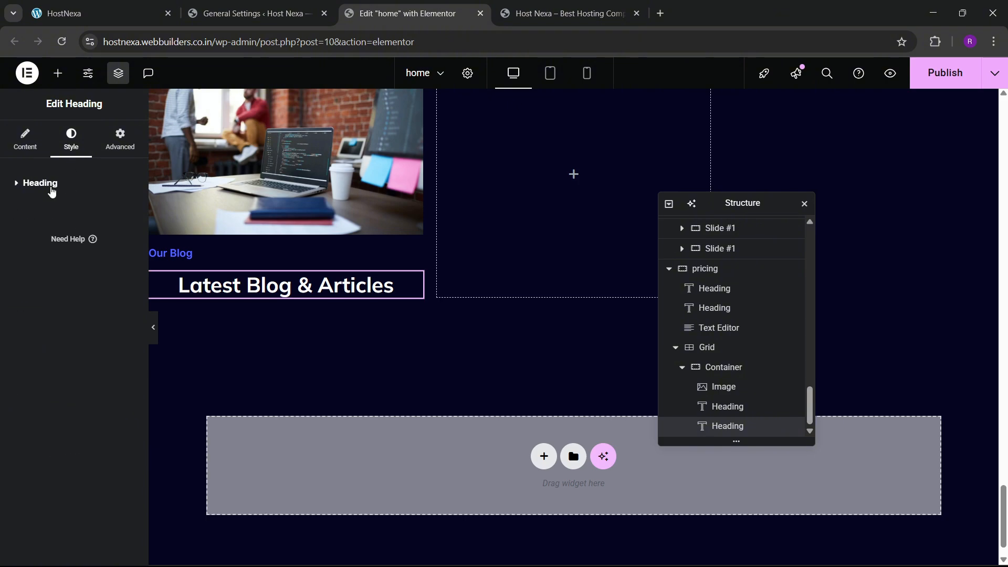
click(51, 192)
click(73, 214)
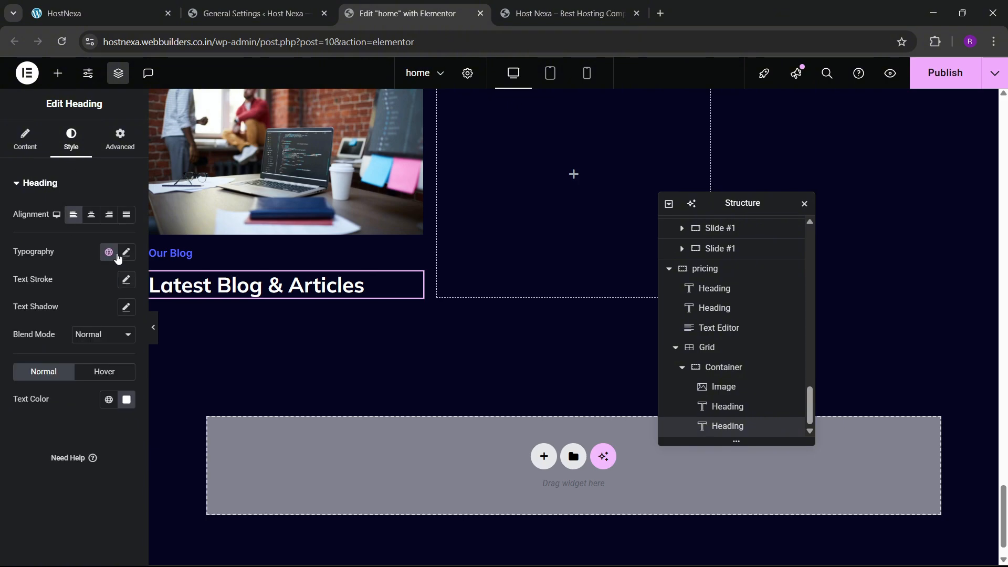
- Apply a smaller global typography preset to the card's "Latest Blog & Articles" heading and set its font size to 22 px
click(108, 252)
click(80, 518)
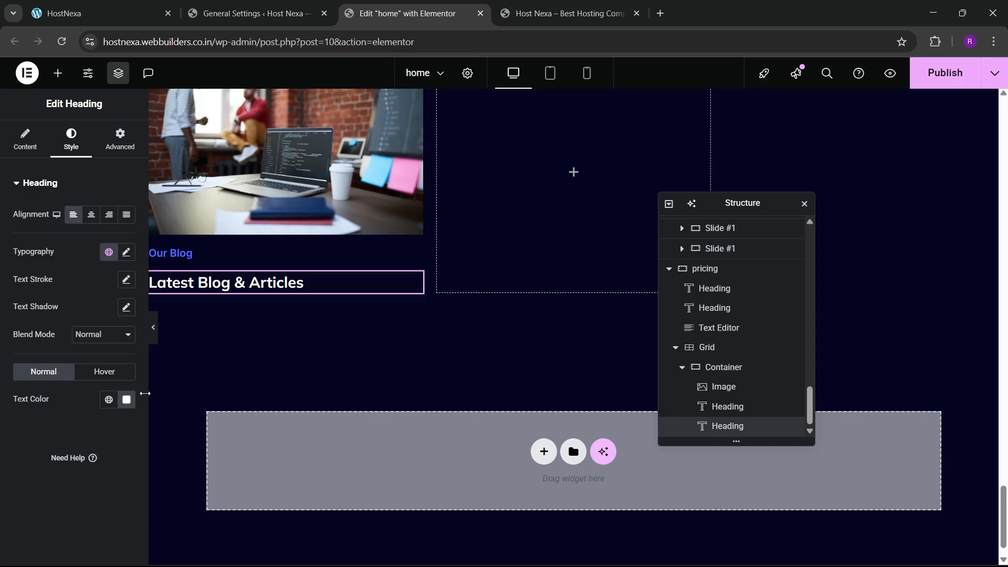
click(100, 13)
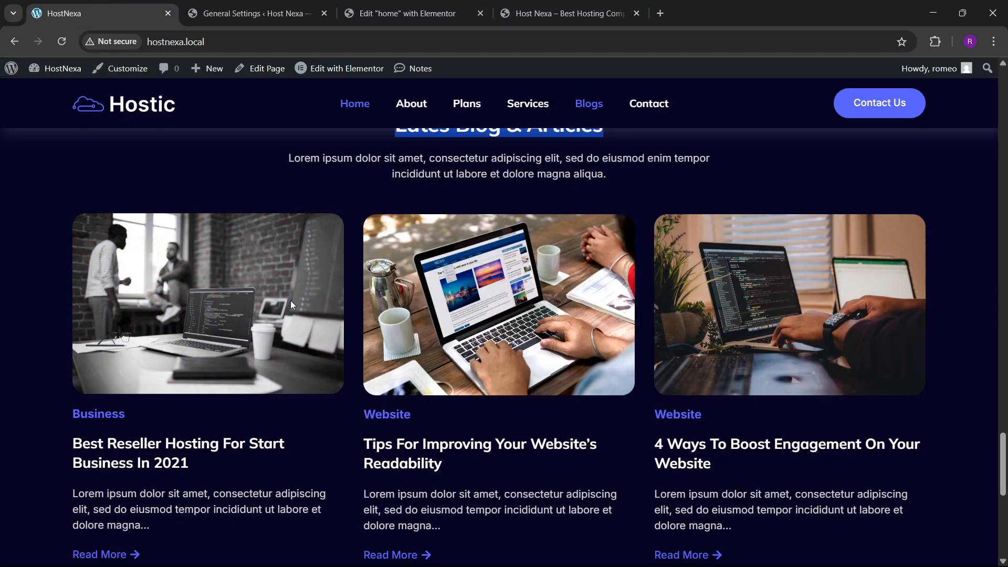
scroll(291, 300, down, 4)
click(410, 13)
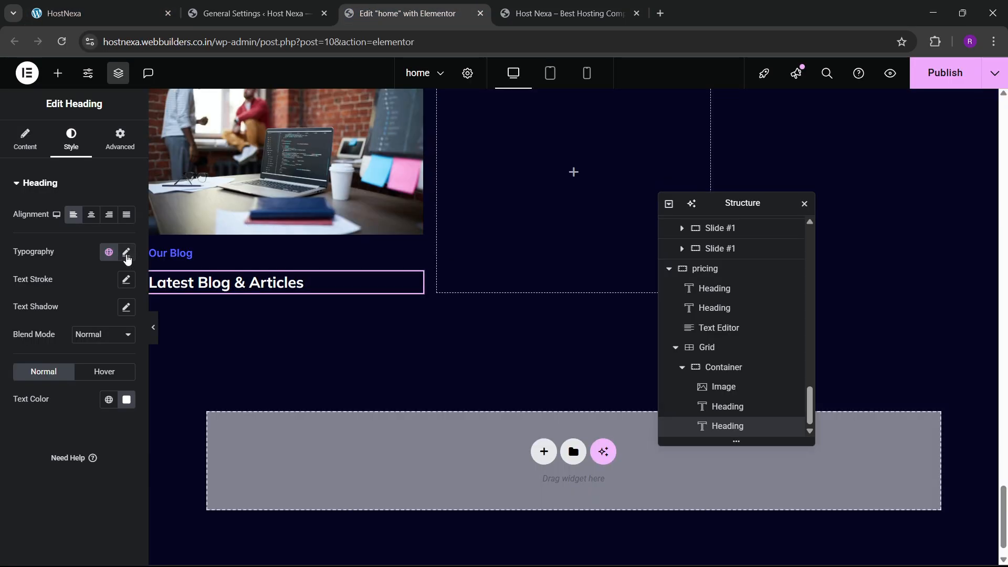
click(127, 253)
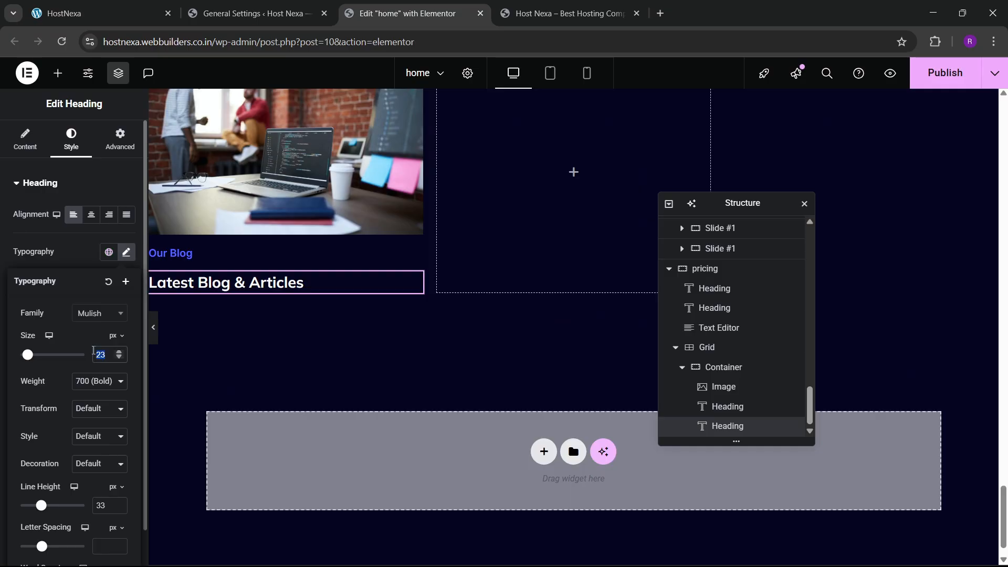
text(20)
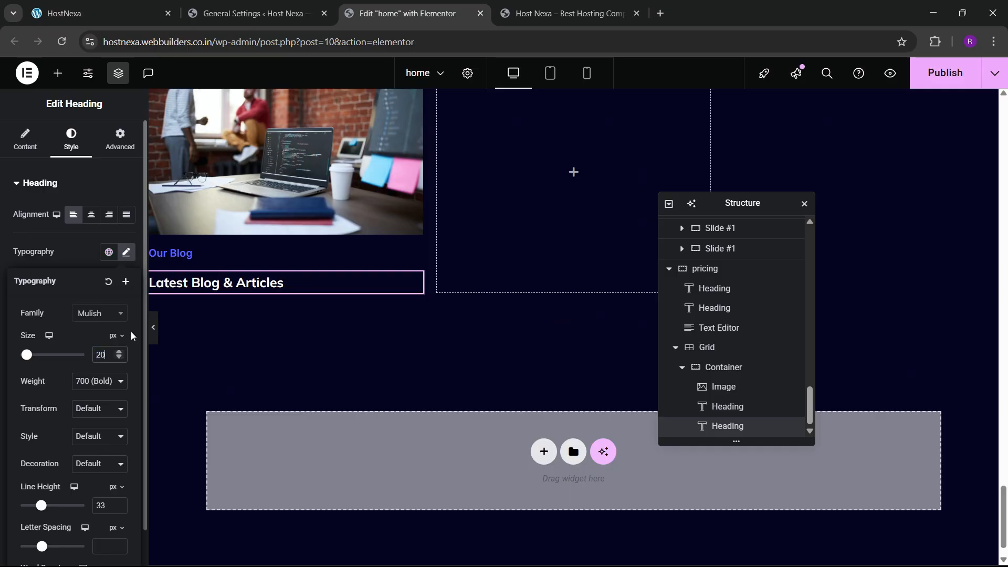
key(BackSpace)
key(BackSpace)
text(22)
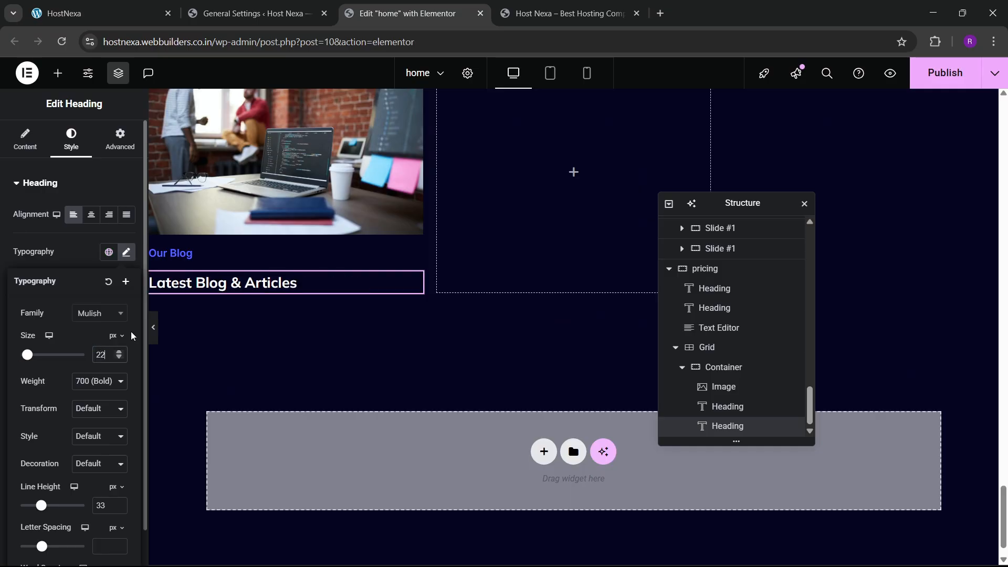
click(92, 4)
click(376, 13)
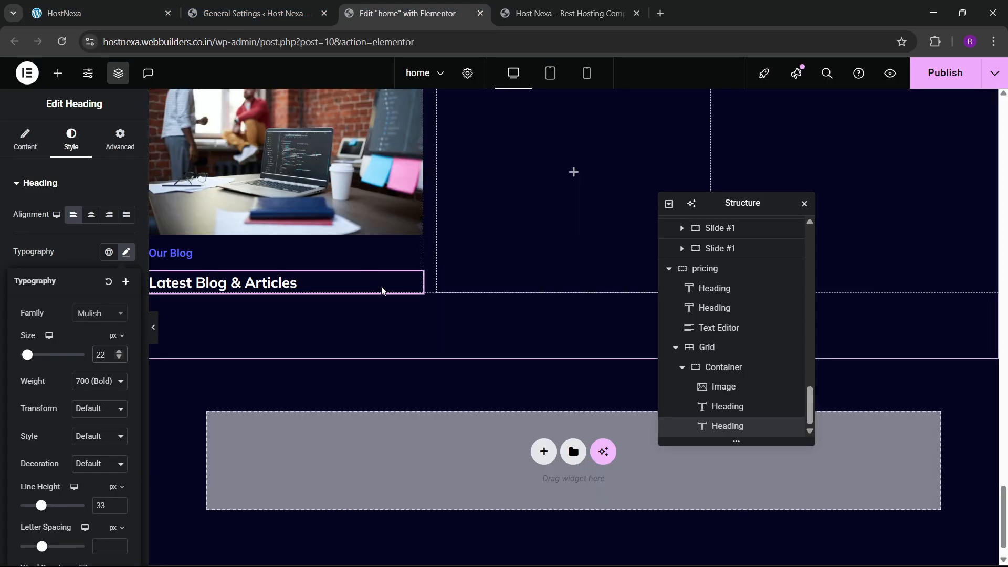
- Copy the blog section's description text and paste it below the "Latest Blog & Articles" heading in the first card
scroll(399, 304, up, 6)
right_click(448, 357)
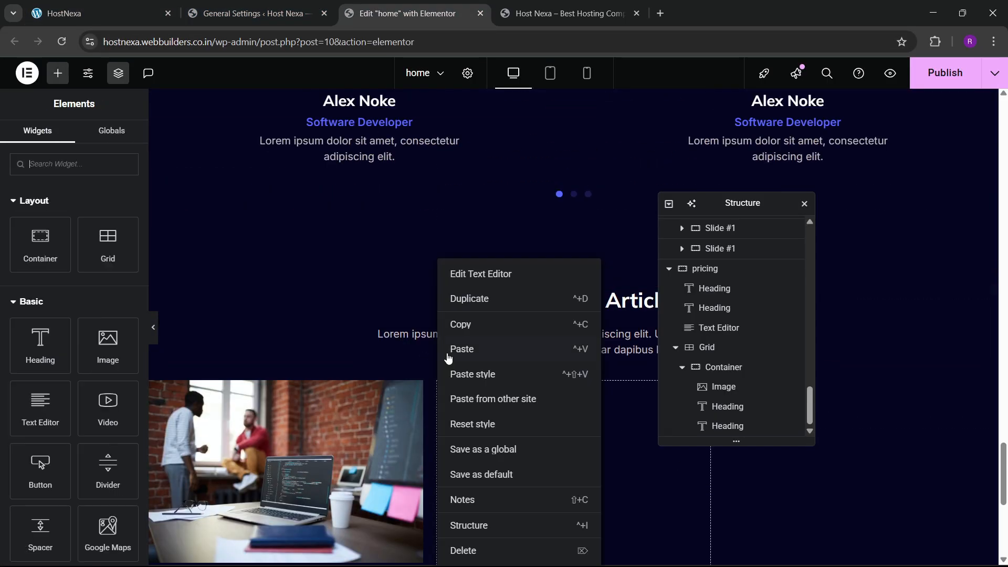
click(477, 344)
scroll(295, 376, down, 5)
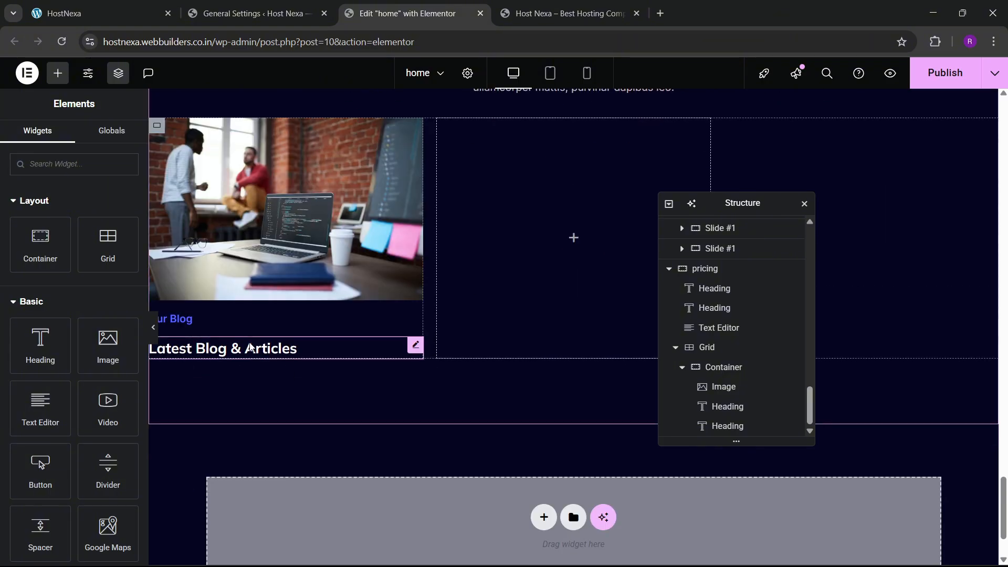
right_click(282, 362)
click(282, 360)
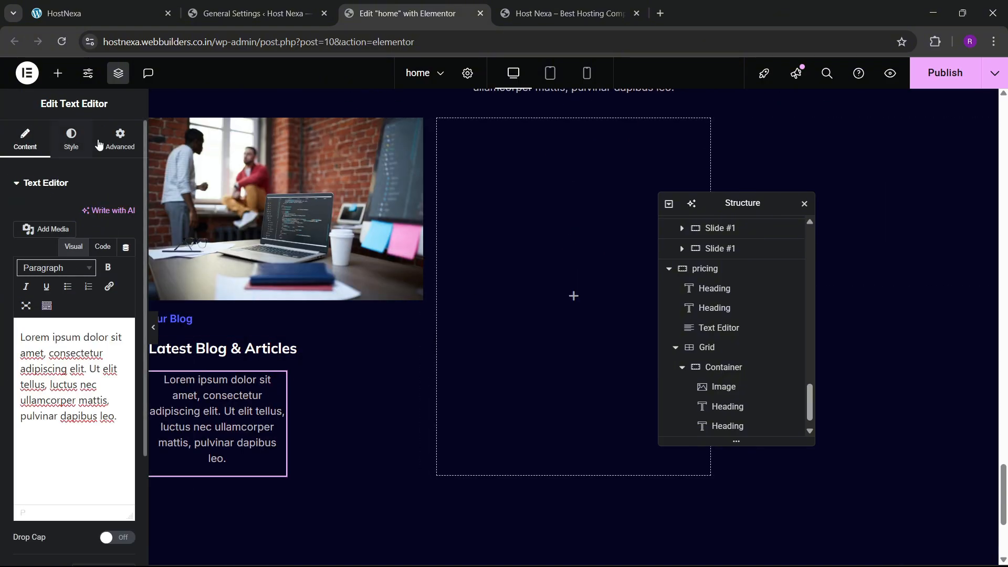
- Set the card's description text to full width and align it left
click(120, 139)
click(94, 319)
click(92, 345)
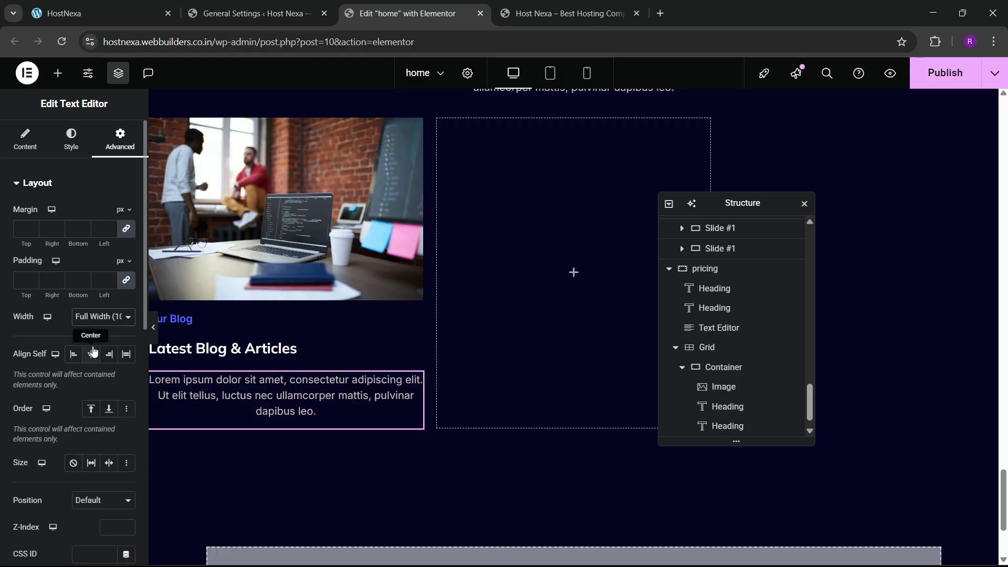
click(73, 147)
click(73, 214)
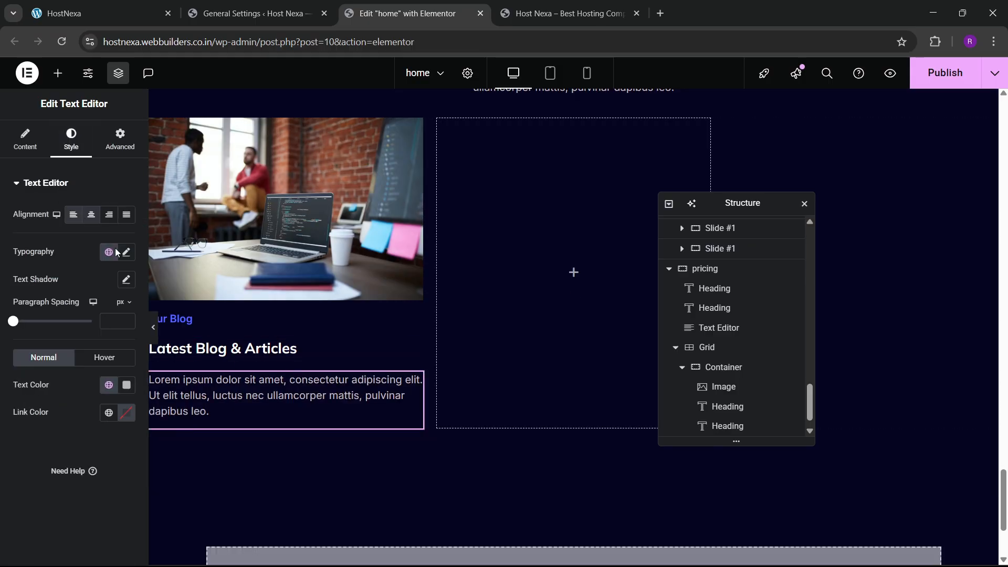
click(84, 5)
click(447, 12)
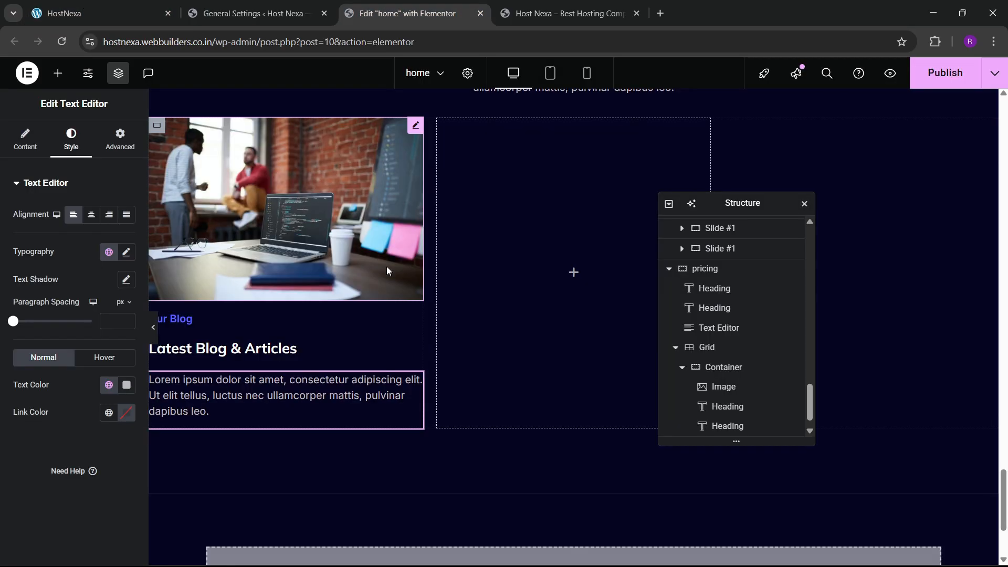
- Copy the "Read More" button from the first Startup Plan card and paste it below the blog card's description
scroll(386, 273, up, 5)
scroll(313, 281, up, 12)
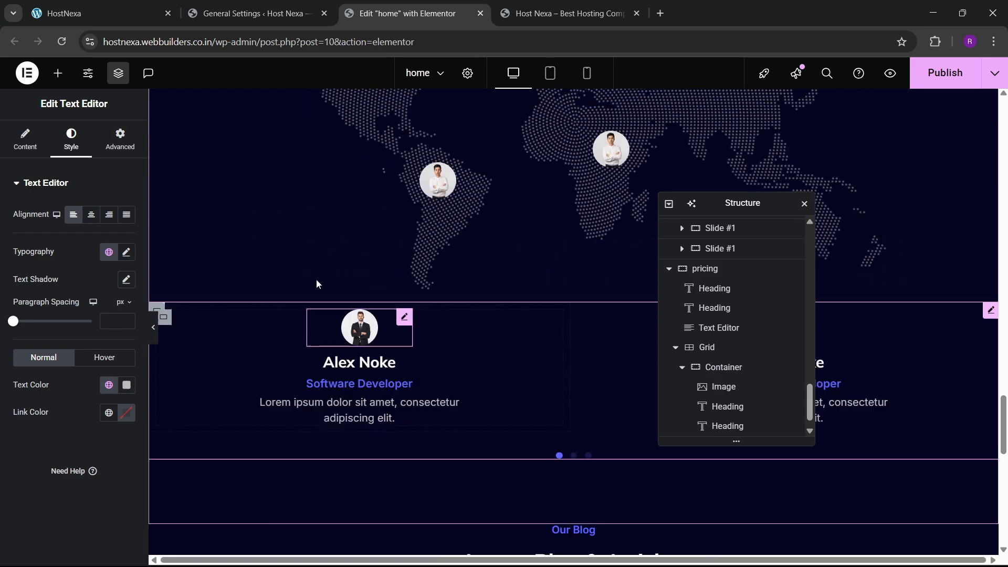
right_click(295, 273)
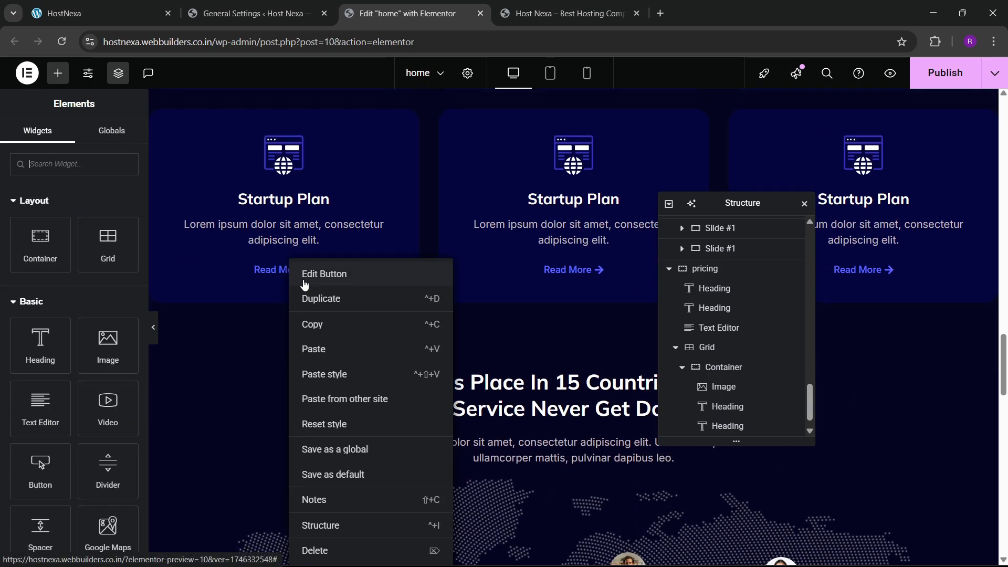
click(313, 326)
scroll(269, 358, down, 1)
scroll(268, 361, down, 10)
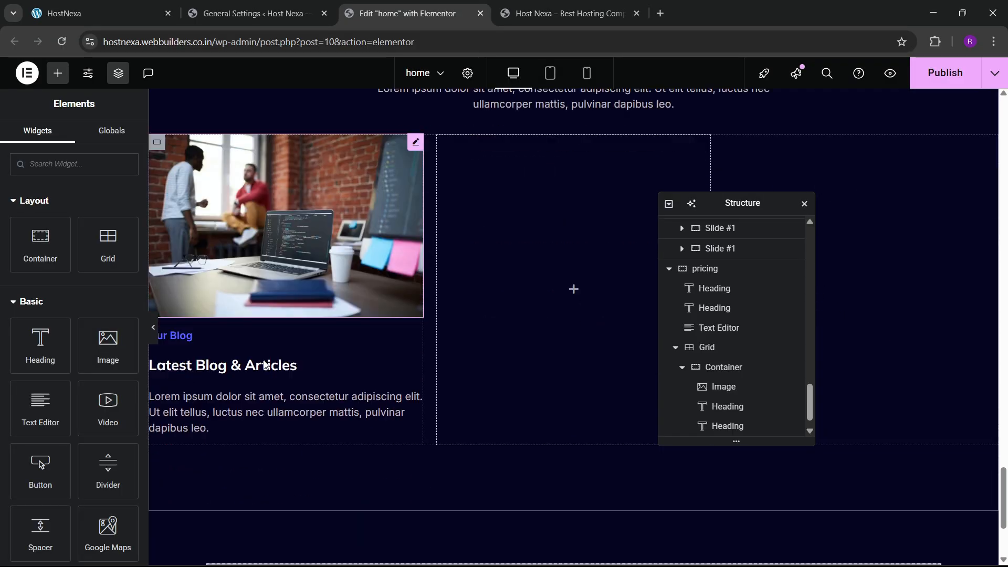
right_click(205, 411)
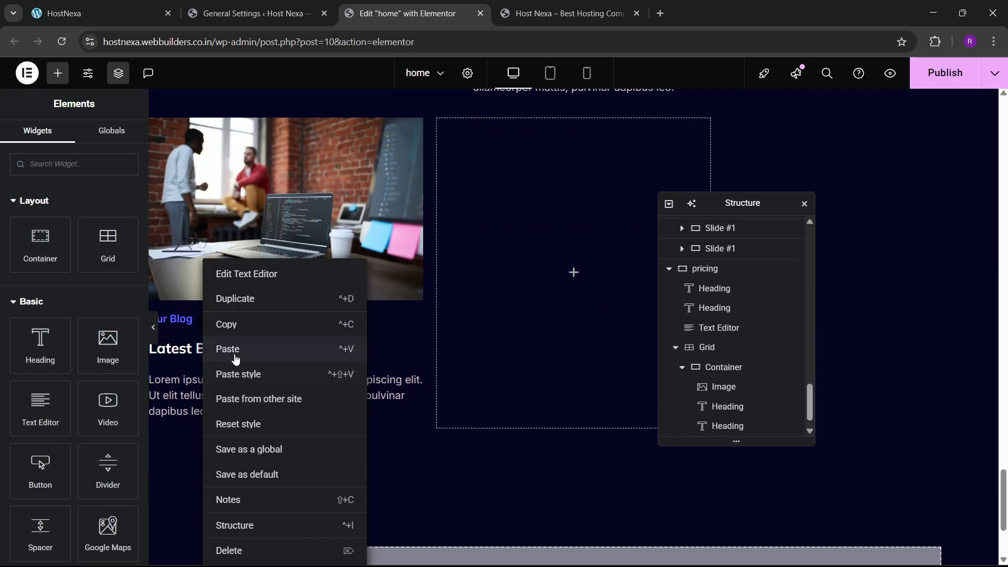
click(231, 349)
- Remove the extra markup from the card's description text in code view to close the empty space below it
click(416, 381)
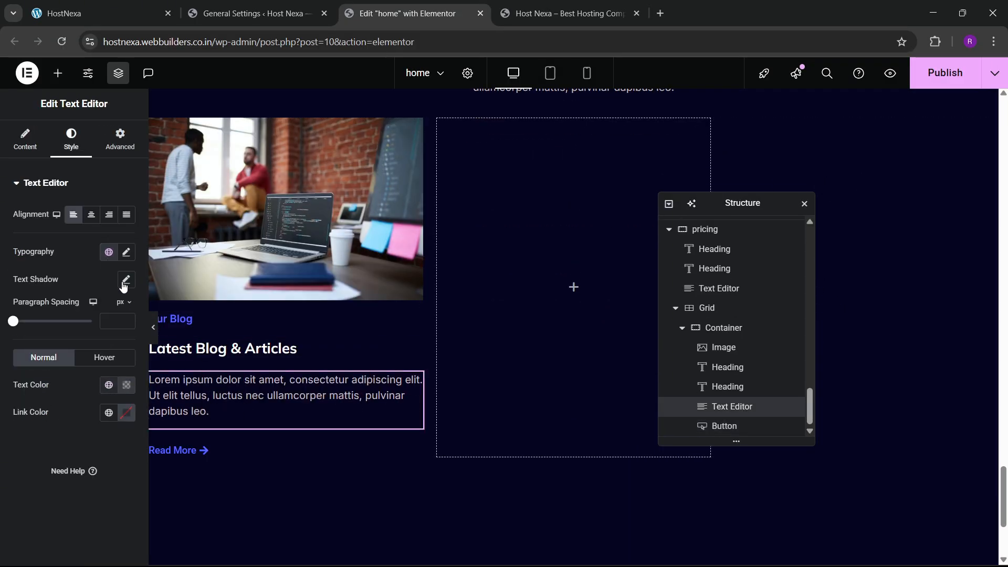
click(25, 139)
click(104, 247)
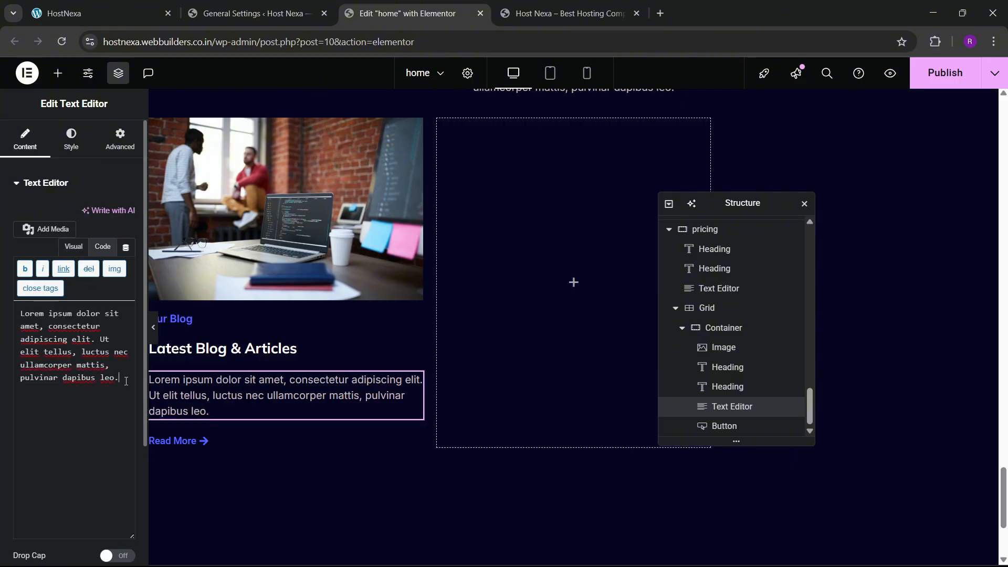
- Check the category label of the first blog card on the reference site and change the card's small "Our Blog" heading to "Business"
click(91, 5)
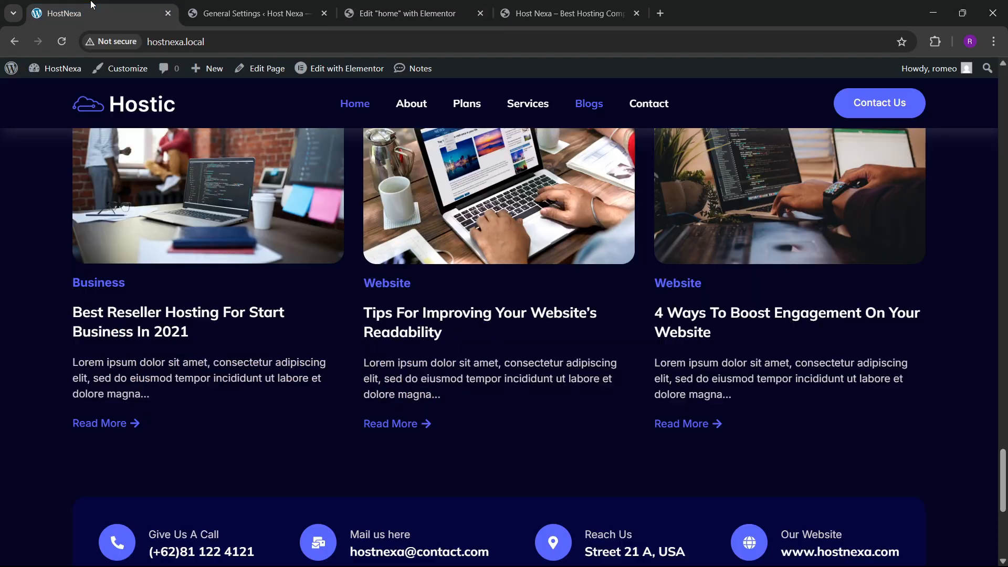
click(404, 13)
click(191, 319)
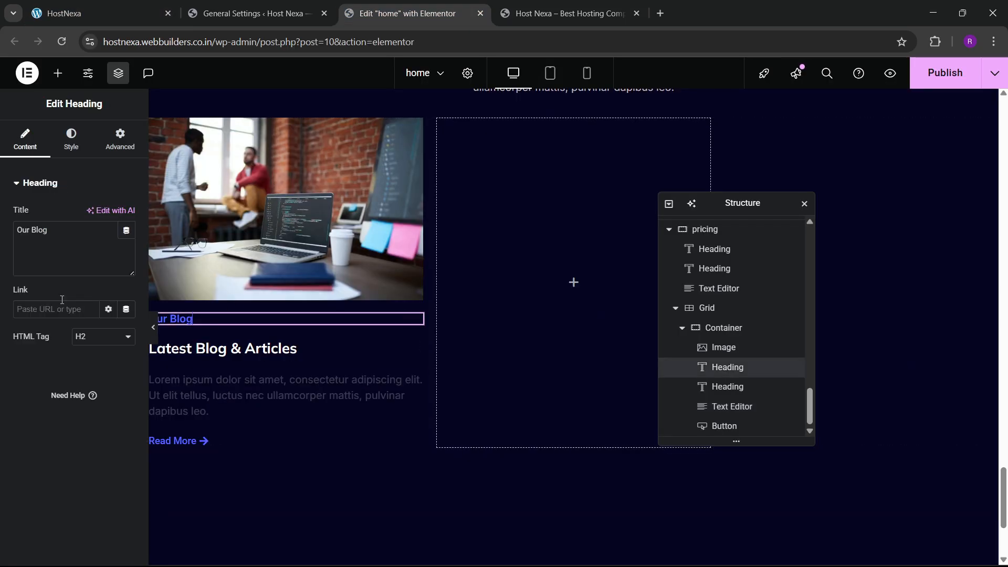
drag(61, 240, 5, 227)
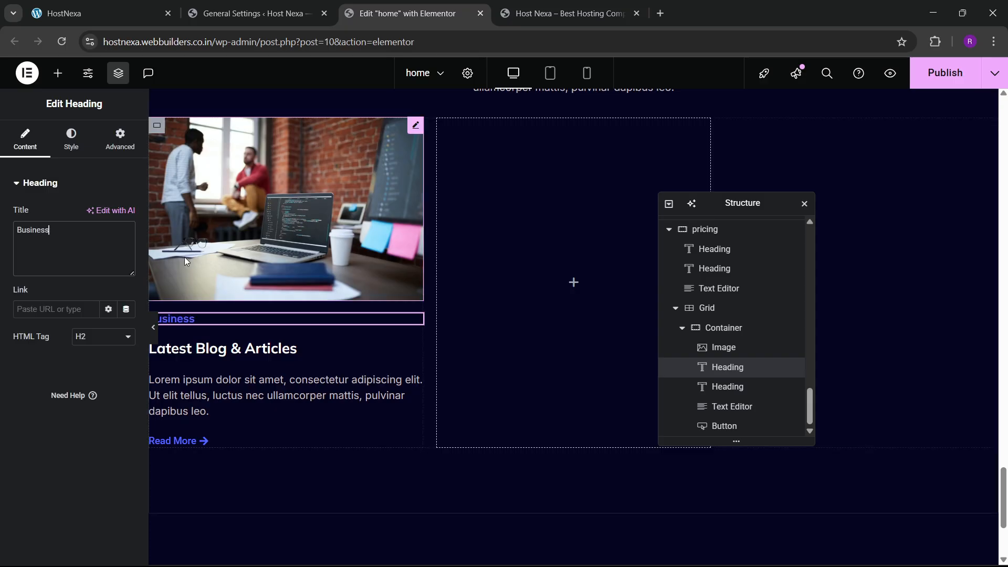
- Copy the first post's title from the reference site and set the card's main heading to "Best Reseller Hosting for Start Business in 2021"
click(100, 12)
drag(74, 317, 191, 339)
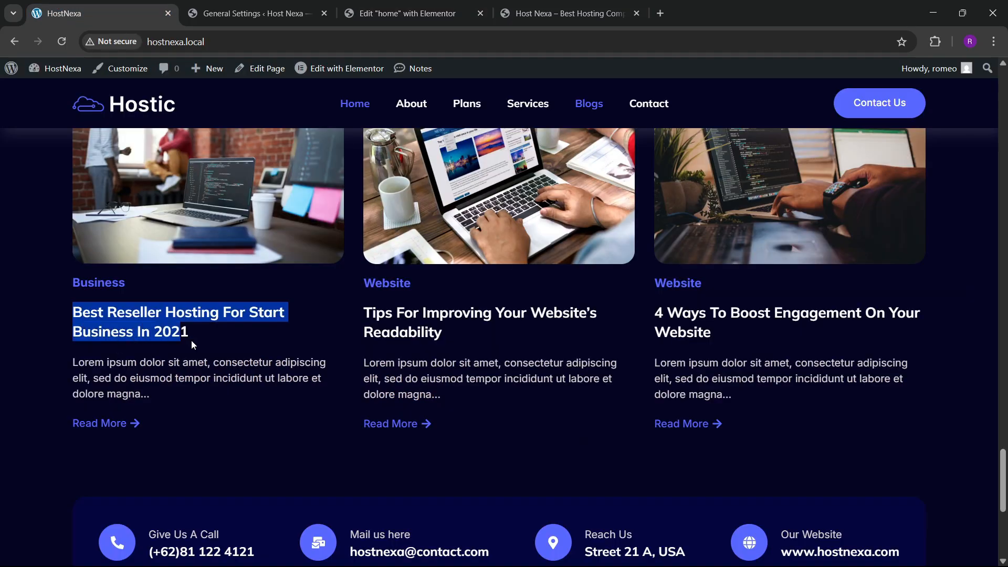
click(404, 13)
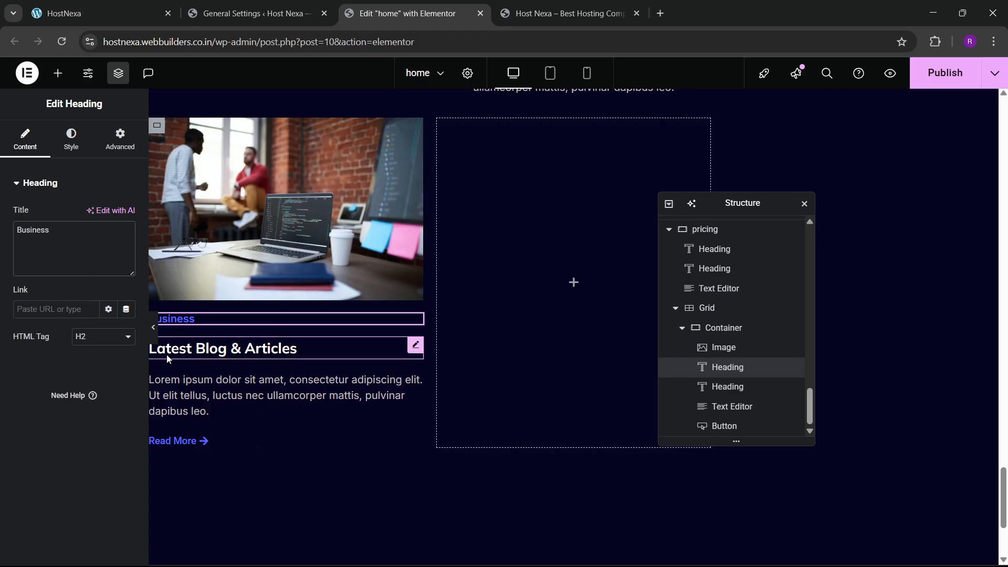
click(168, 358)
click(25, 139)
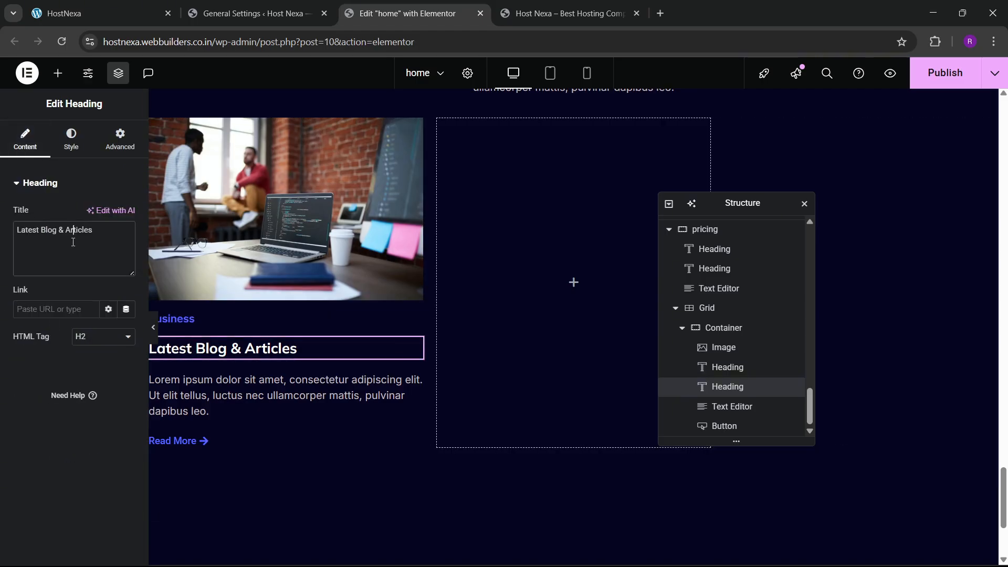
key(ctrl+v)
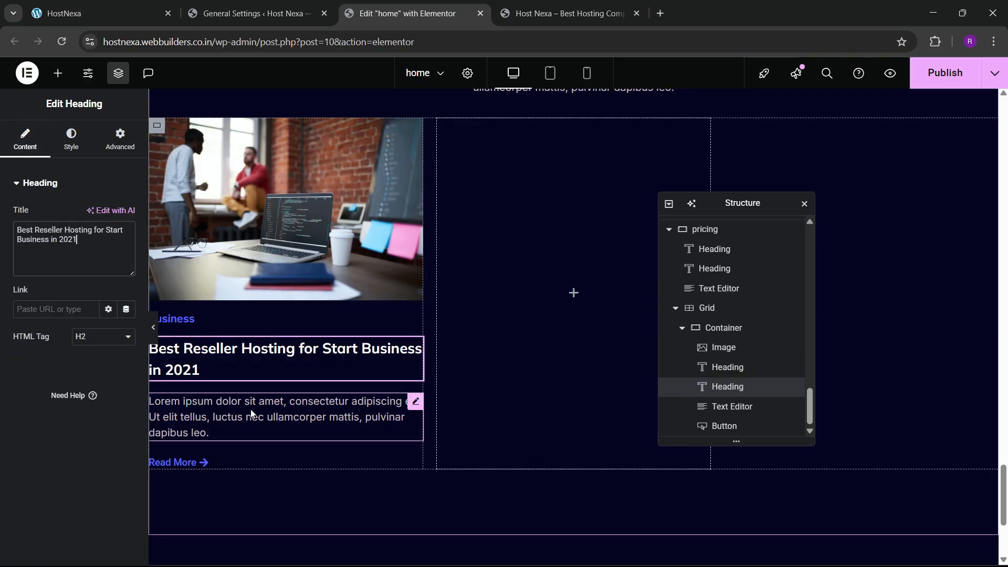
- Give the card's image a Bob hover animation and a hover CSS filter that removes all colour saturation
scroll(479, 296, up, 3)
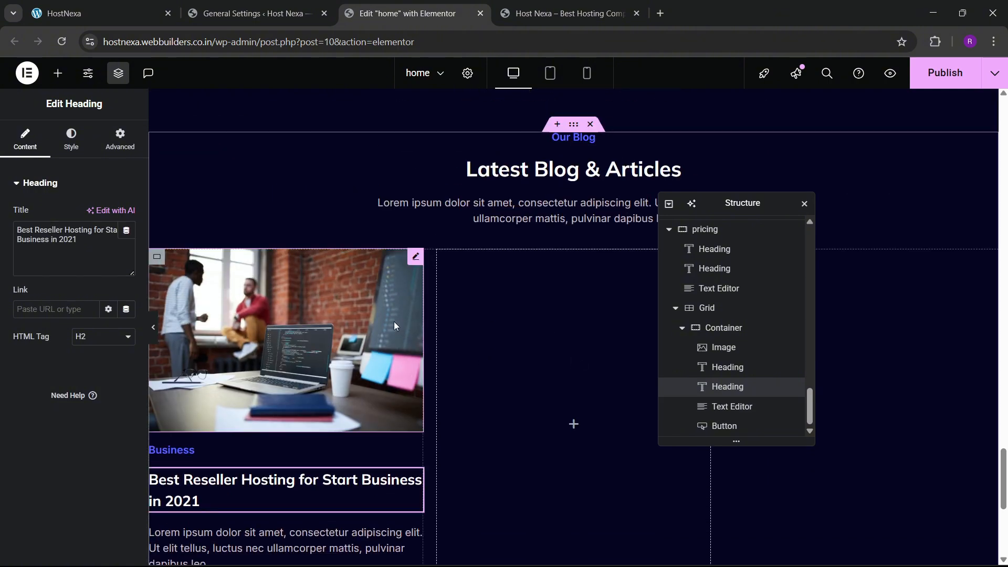
click(393, 321)
click(71, 139)
click(100, 374)
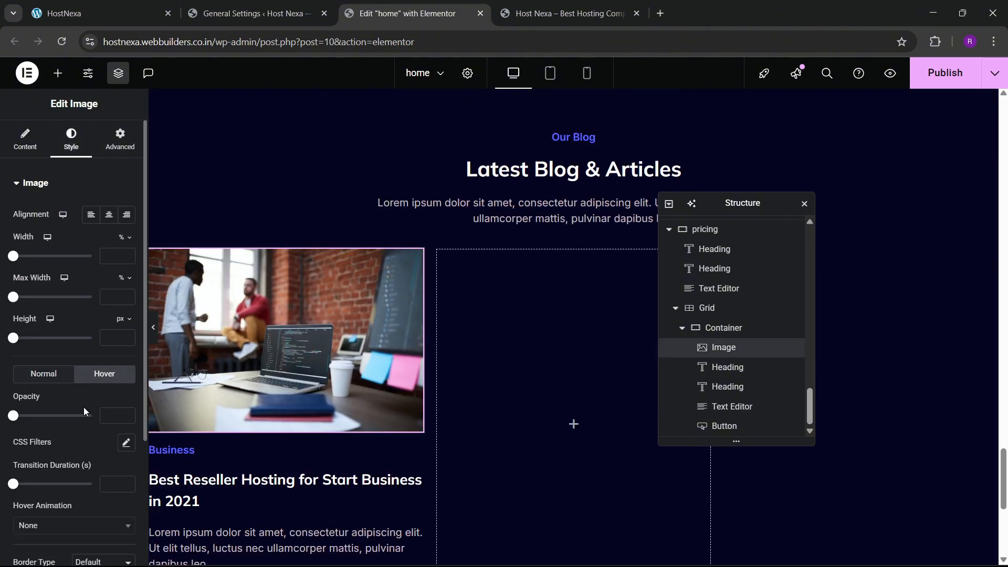
scroll(84, 411, down, 3)
click(73, 393)
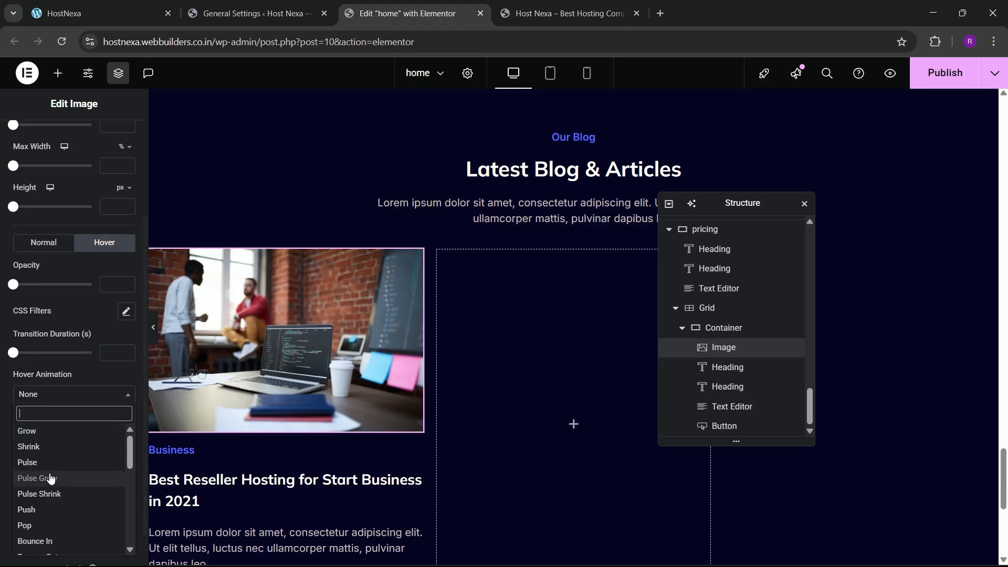
scroll(49, 477, down, 2)
scroll(49, 475, up, 2)
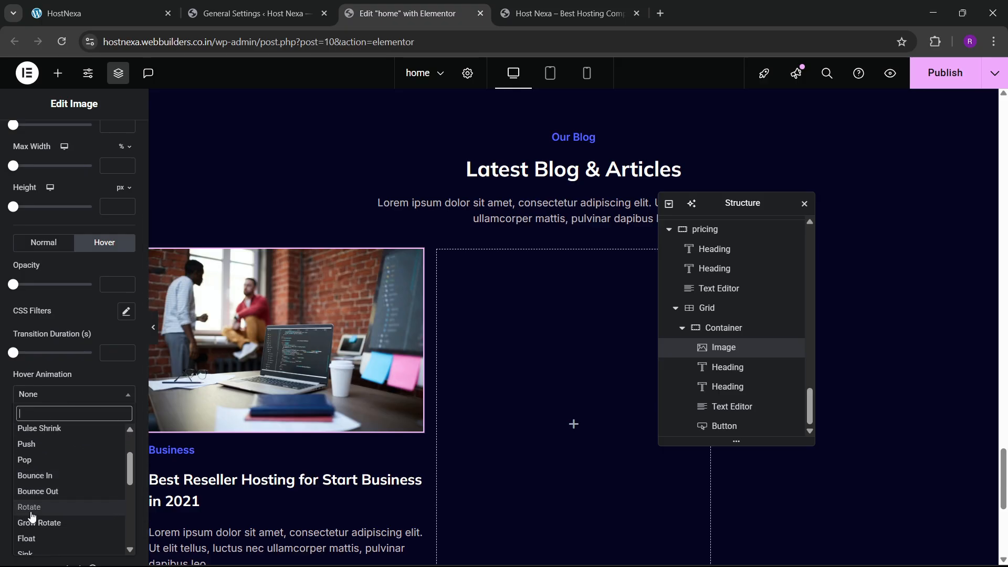
scroll(35, 480, down, 2)
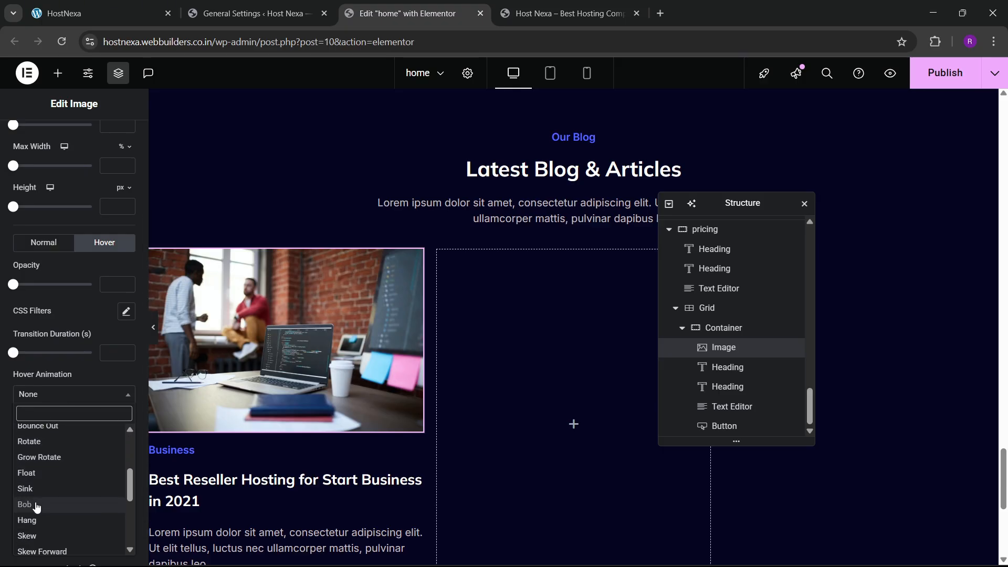
click(31, 504)
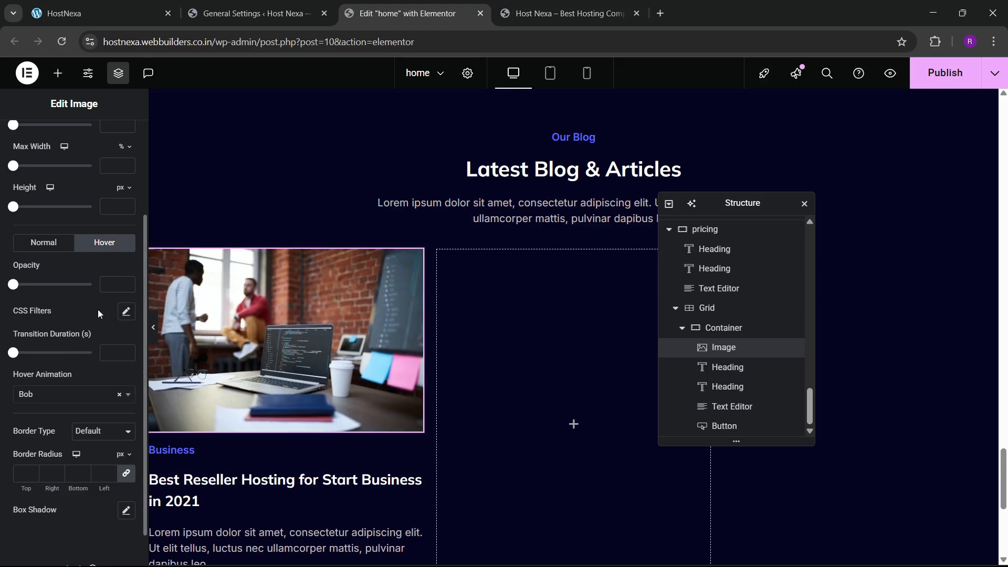
click(125, 312)
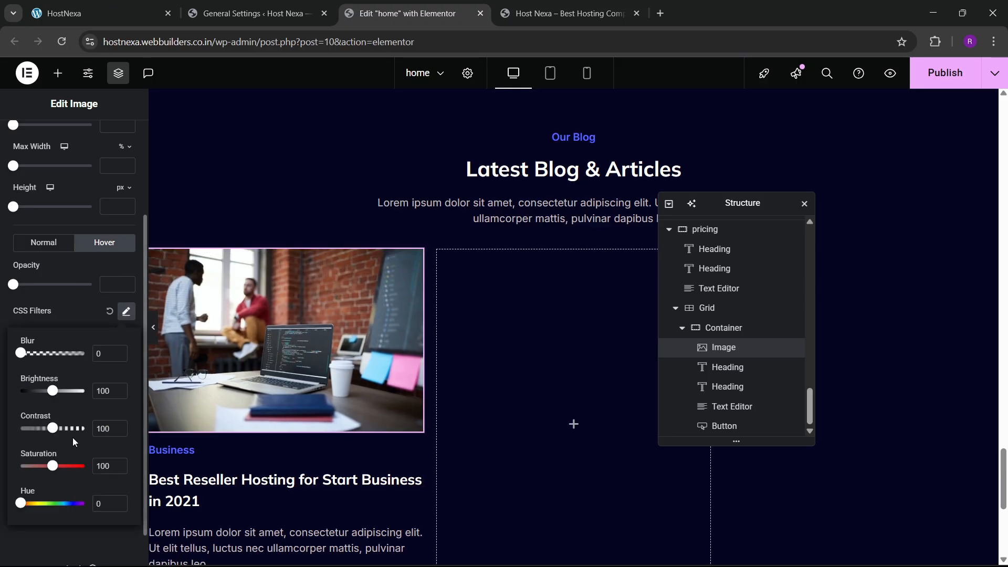
click(2, 475)
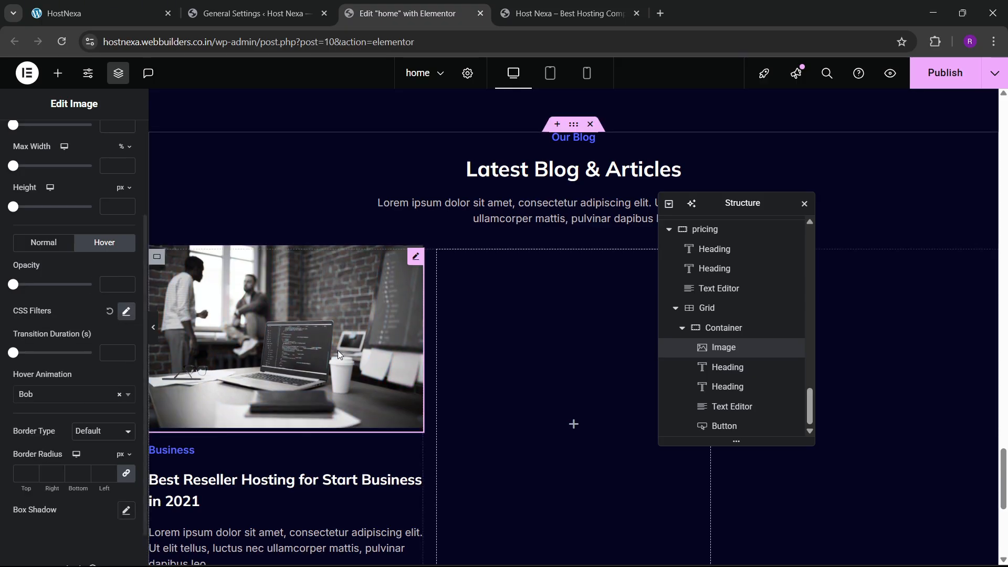
- Duplicate the finished blog card container twice to fill the three columns of the grid
click(682, 330)
click(681, 329)
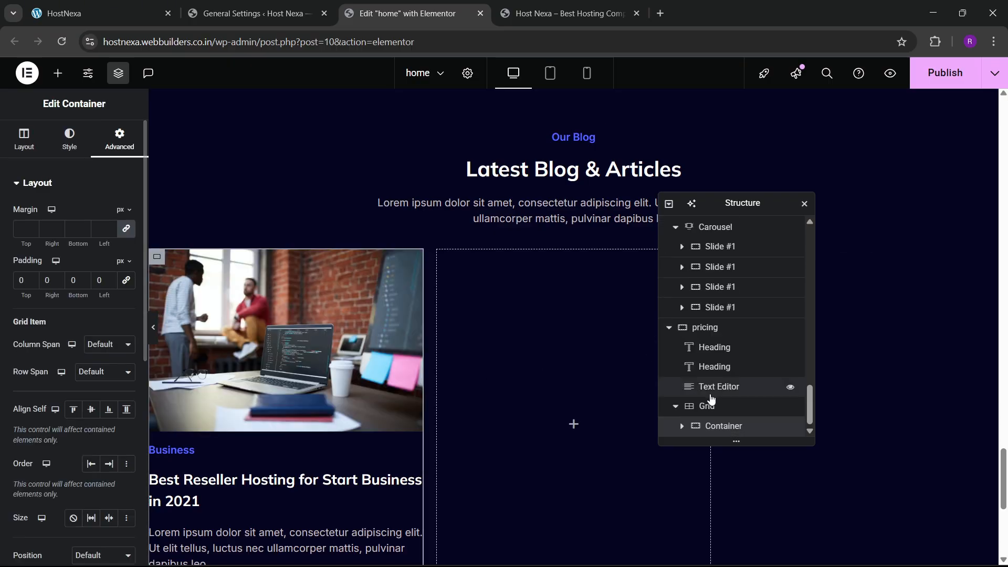
right_click(719, 428)
click(769, 258)
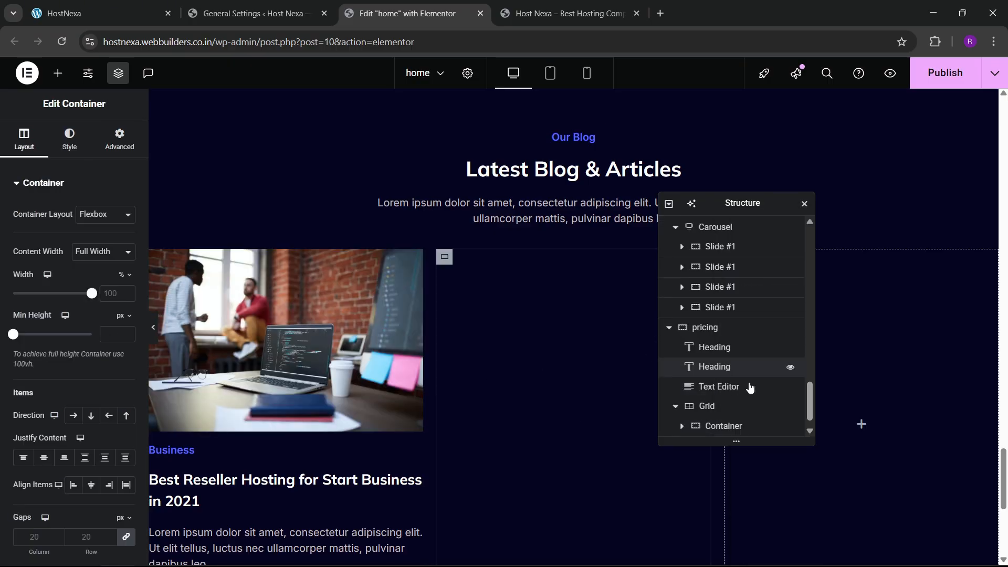
right_click(727, 433)
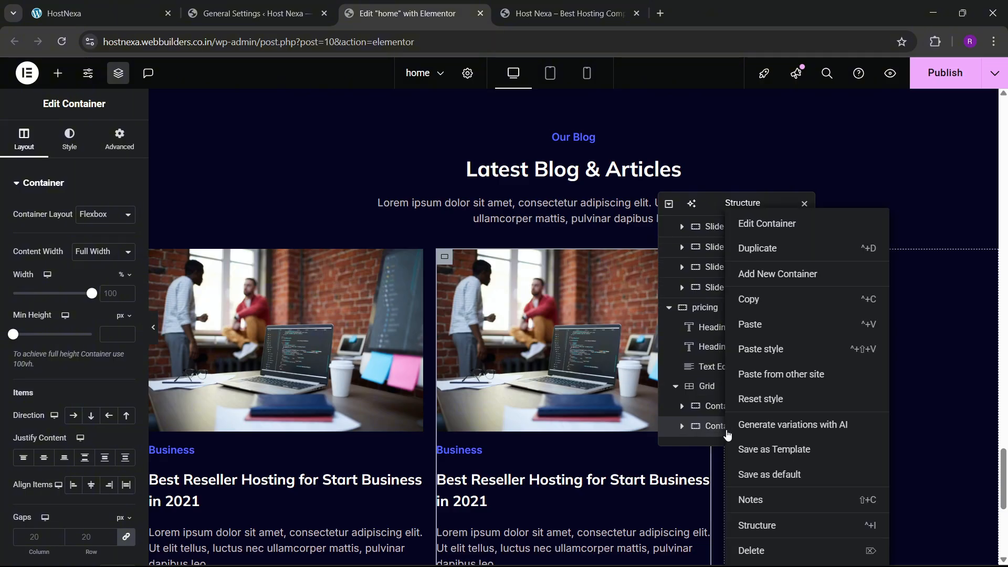
click(762, 251)
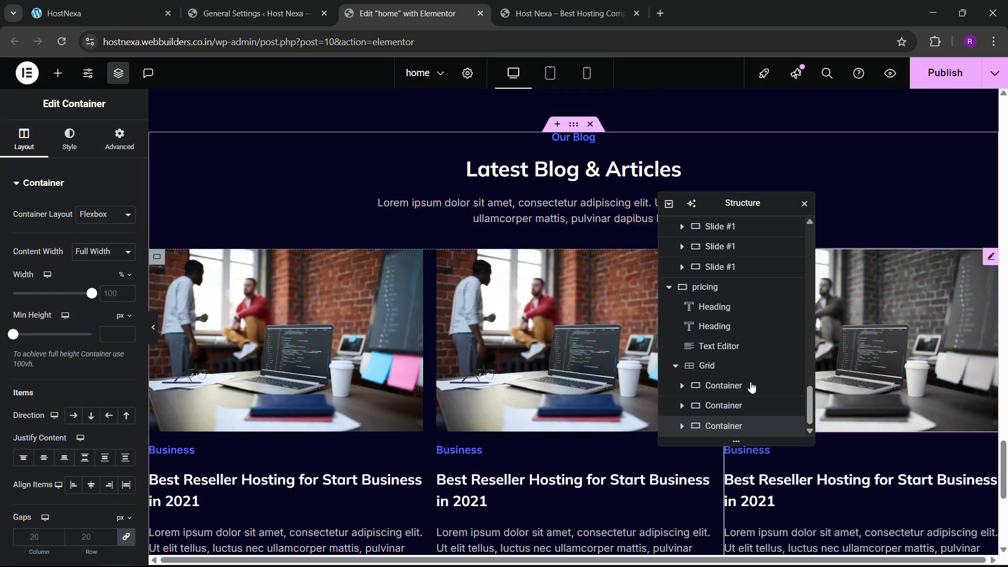
- Set the column and row gaps of the blog cards grid to 30 px
click(758, 366)
click(23, 139)
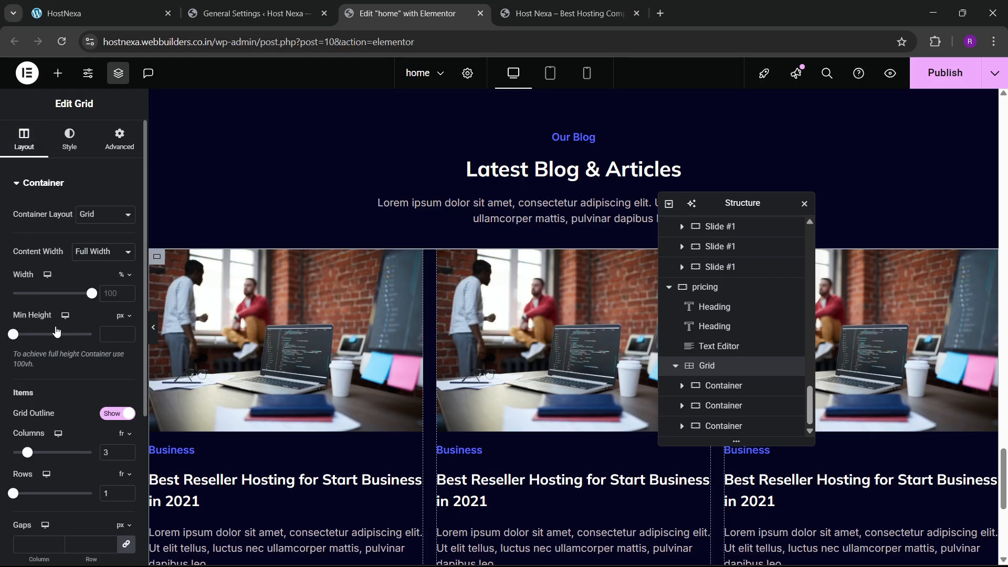
scroll(85, 339, down, 3)
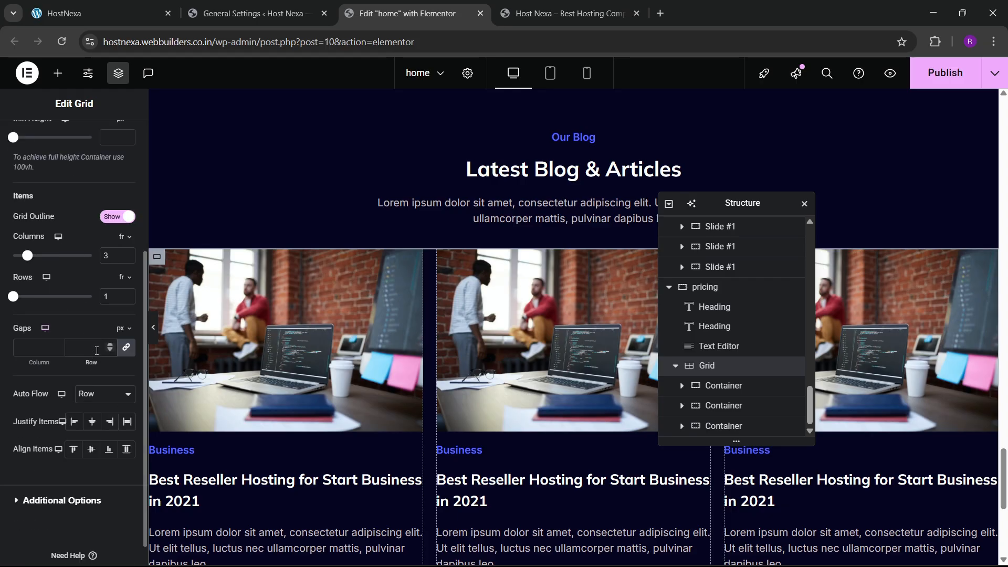
click(97, 351)
text(30)
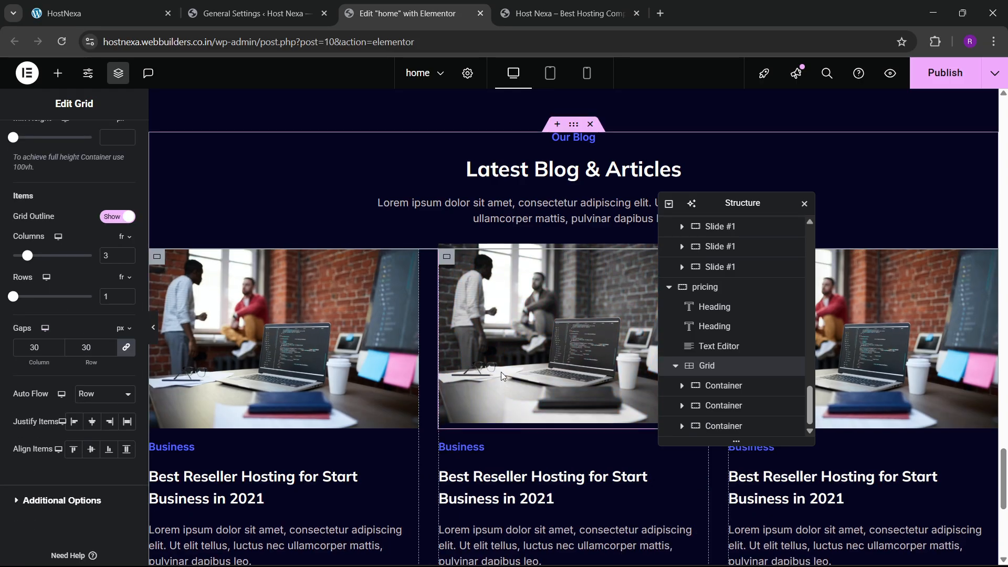
- Replace the image in the middle blog card with the media library photo of hands typing on a laptop outdoors
click(501, 372)
click(133, 254)
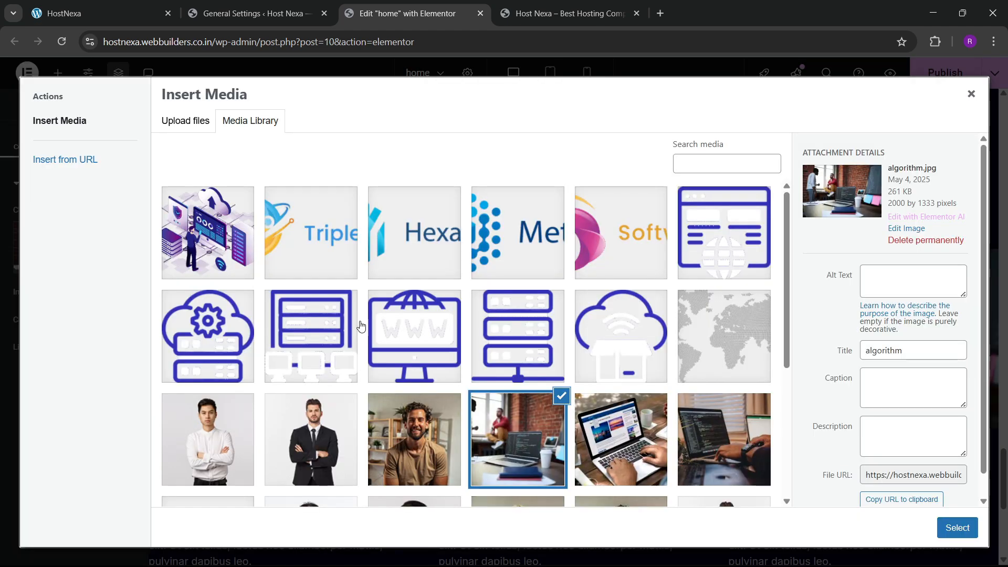
scroll(444, 361, down, 3)
click(953, 528)
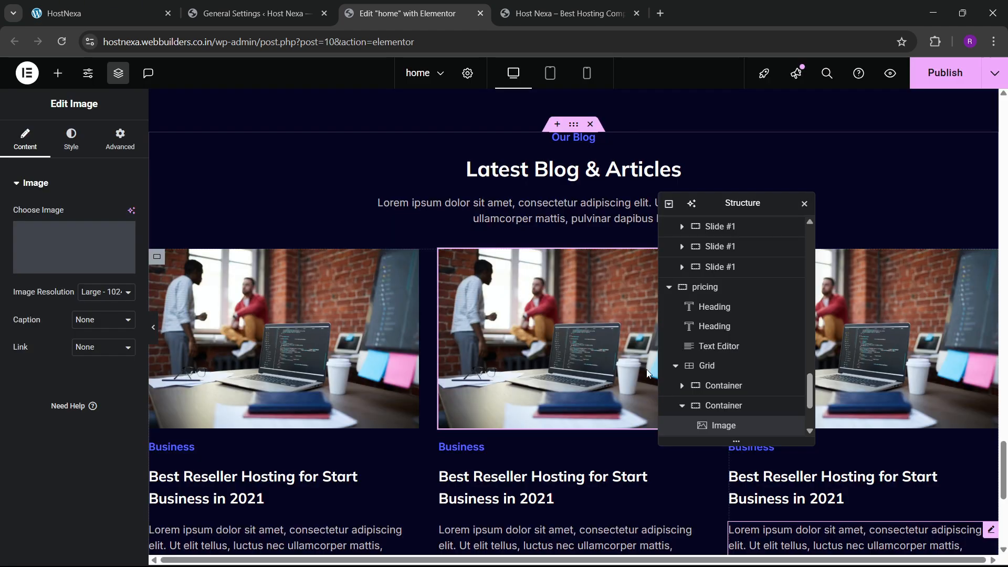
- Replace the third blog card's image with african-american-man-sitting-in-front-of-computer-coding-programming-web-developer.jpg
click(95, 258)
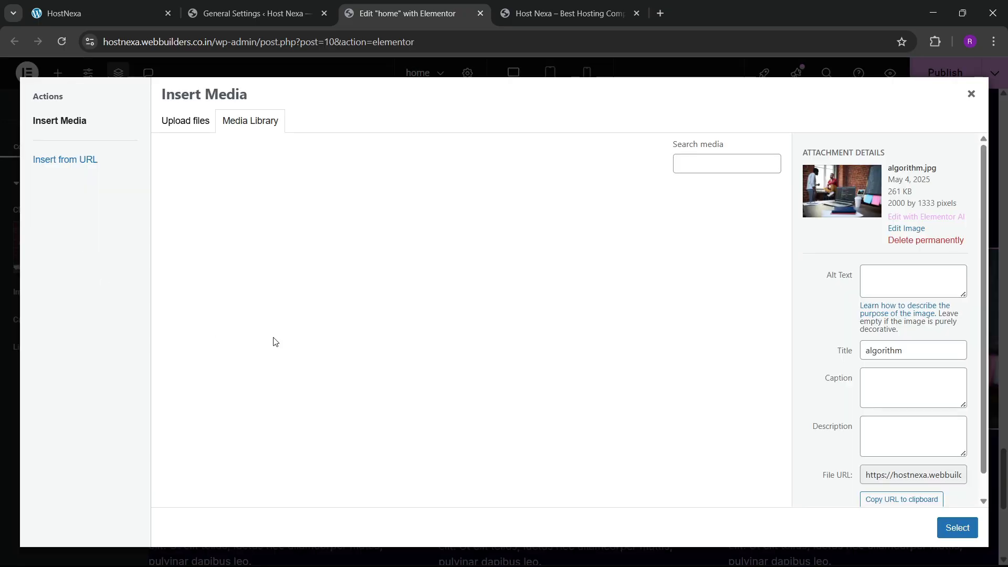
scroll(704, 309, down, 5)
click(724, 242)
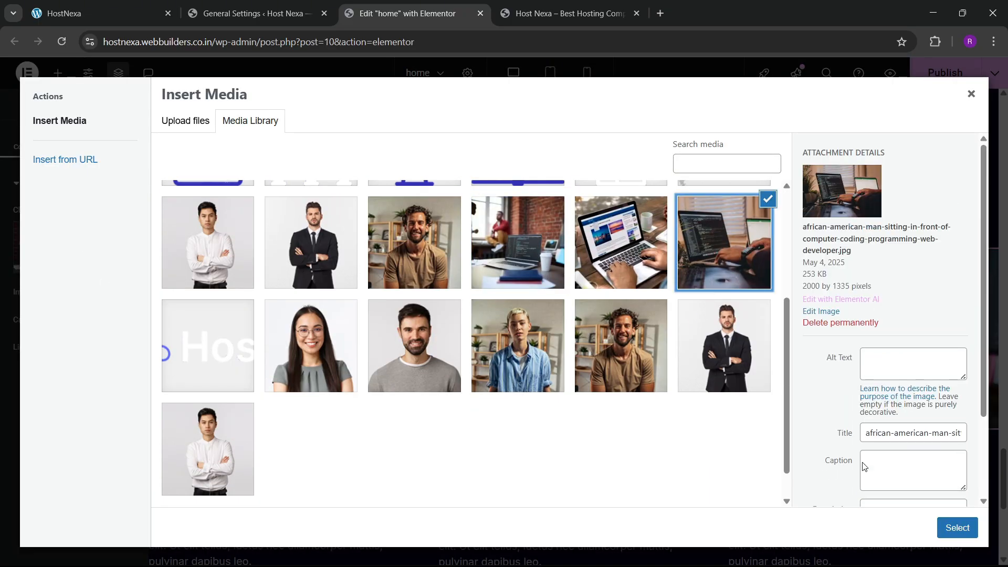
click(957, 528)
- Check the three updated blog cards and publish the home page
scroll(402, 377, down, 3)
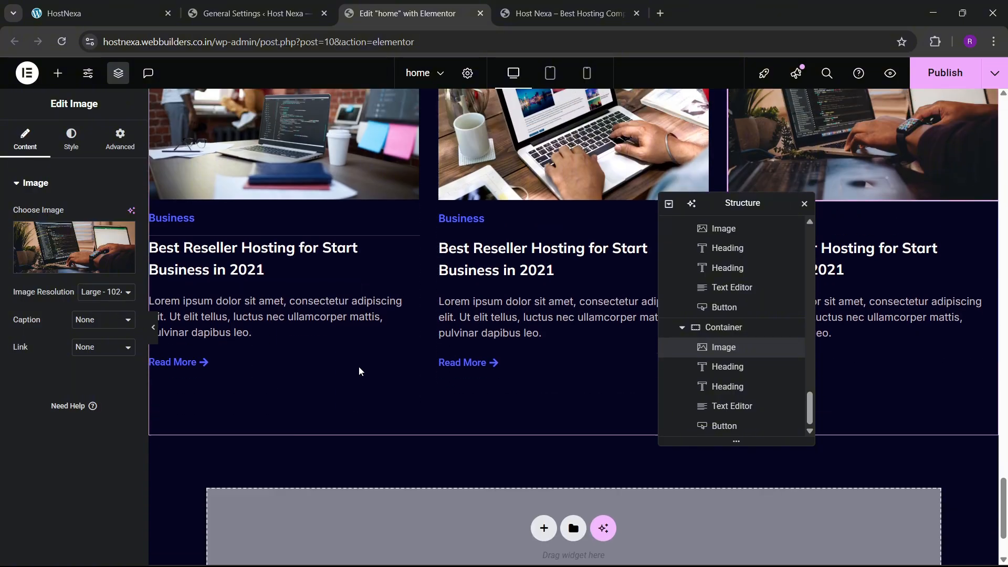
scroll(361, 365, up, 3)
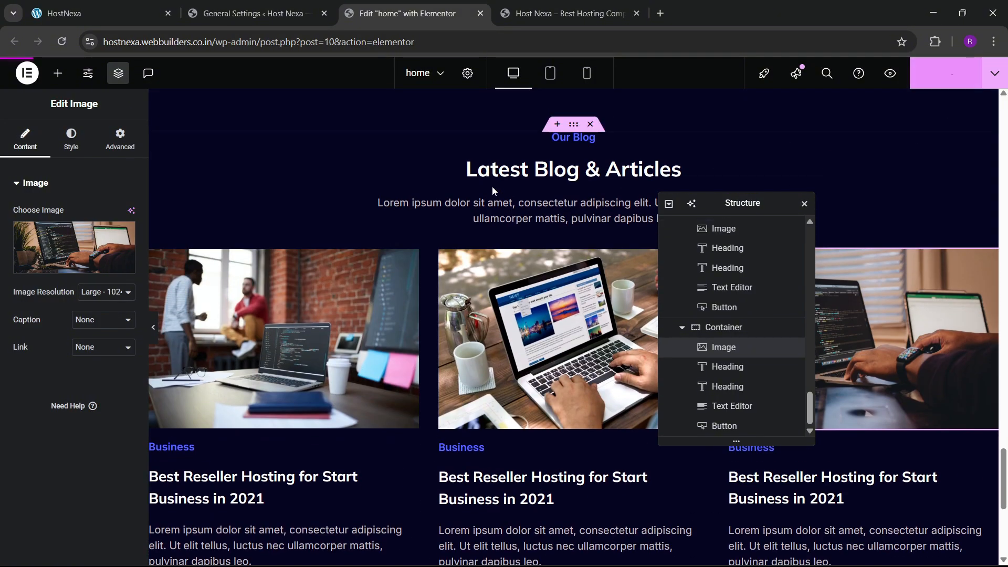
click(945, 72)
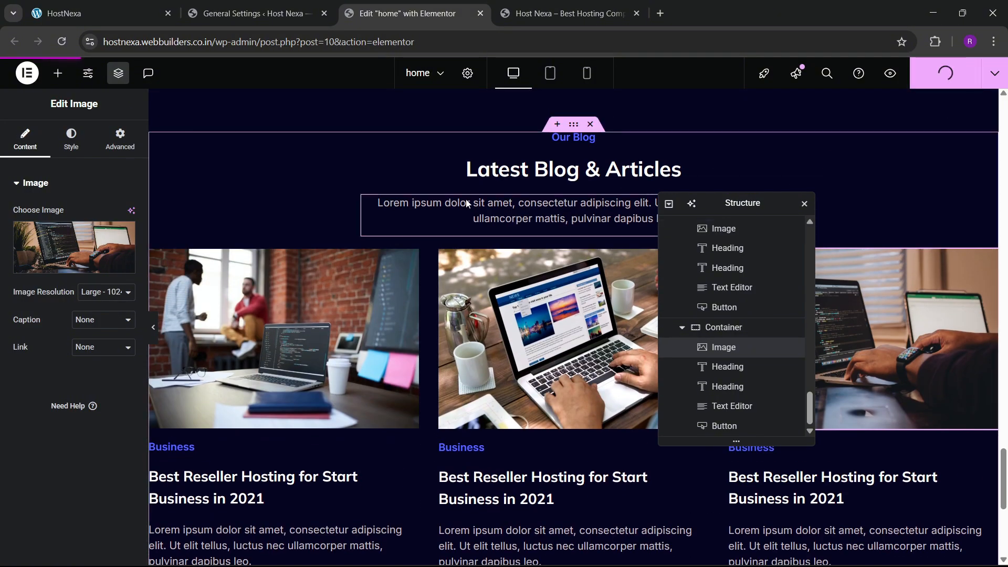
- Review the live home page, from the new blog section up through the testimonials, services, hosting plans and company logos
click(543, 4)
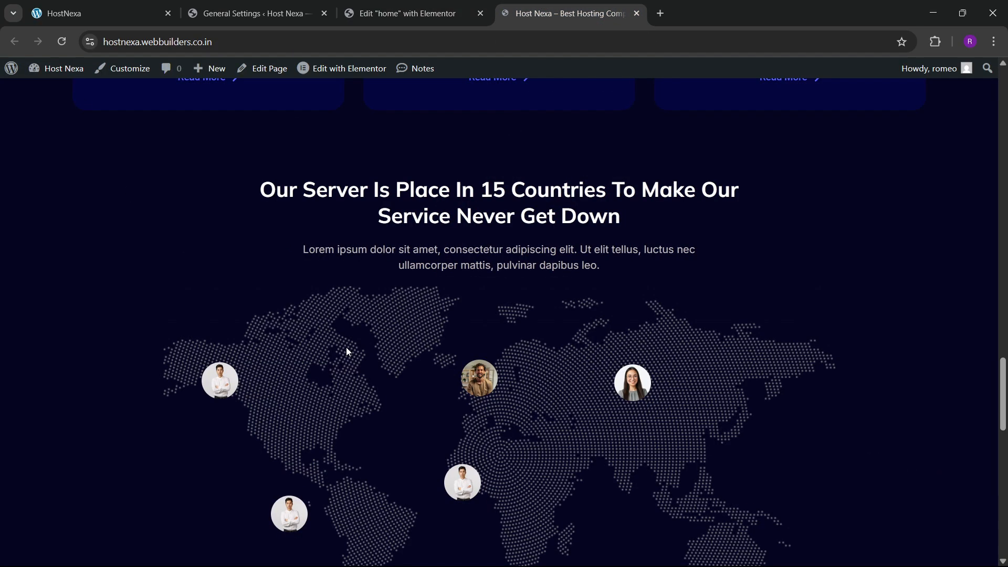
scroll(347, 348, down, 10)
scroll(392, 354, down, 2)
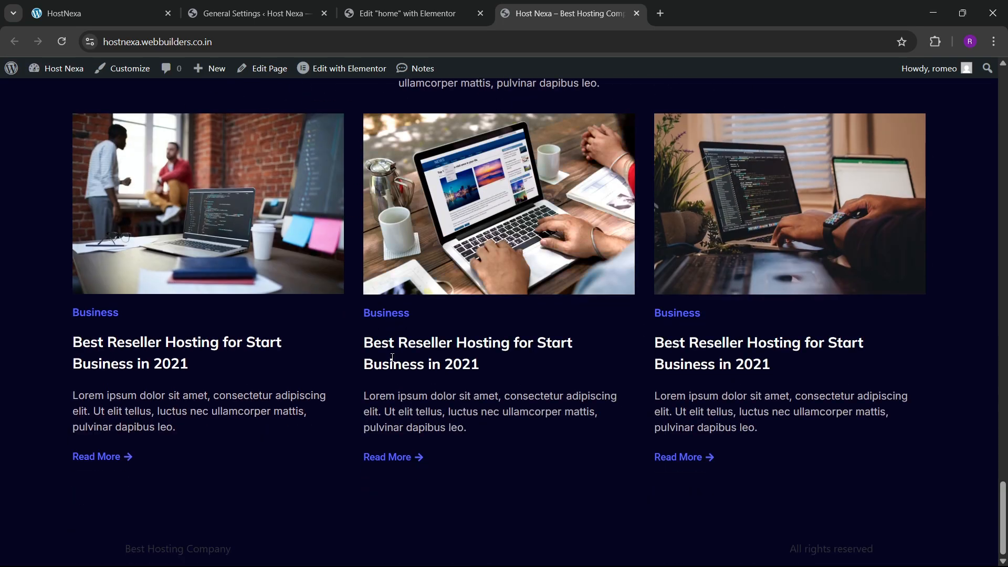
scroll(407, 393, up, 10)
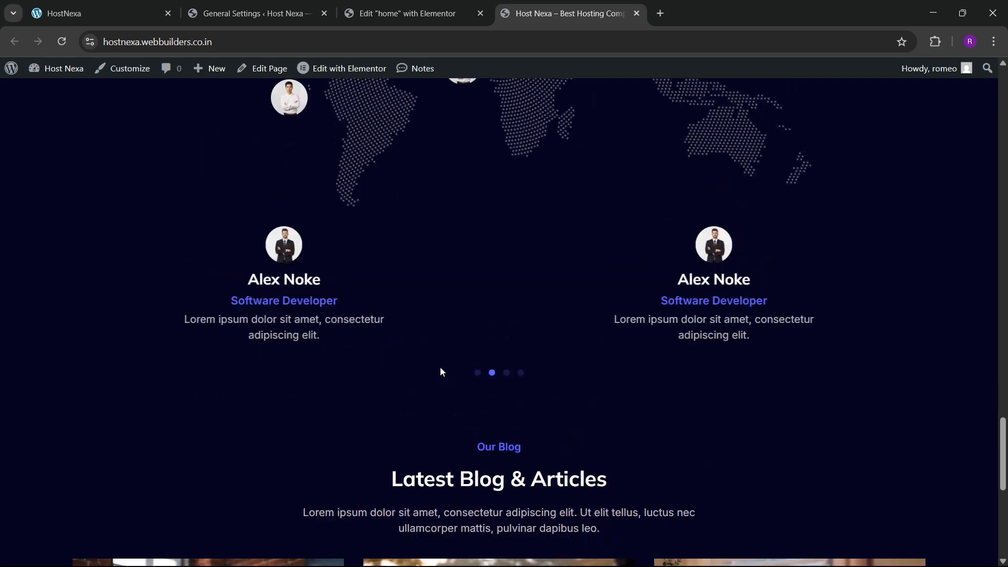
scroll(436, 344, up, 10)
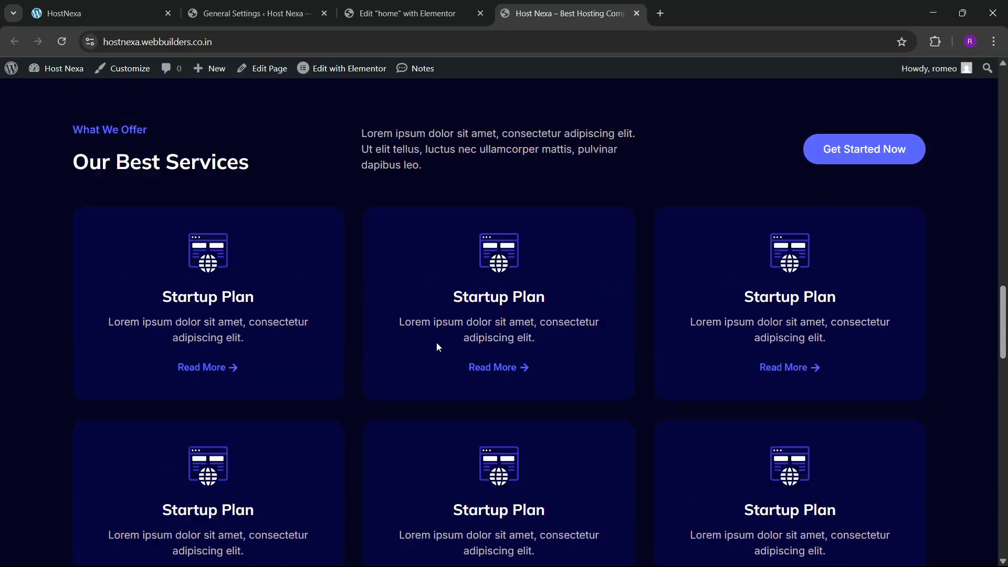
scroll(439, 347, up, 8)
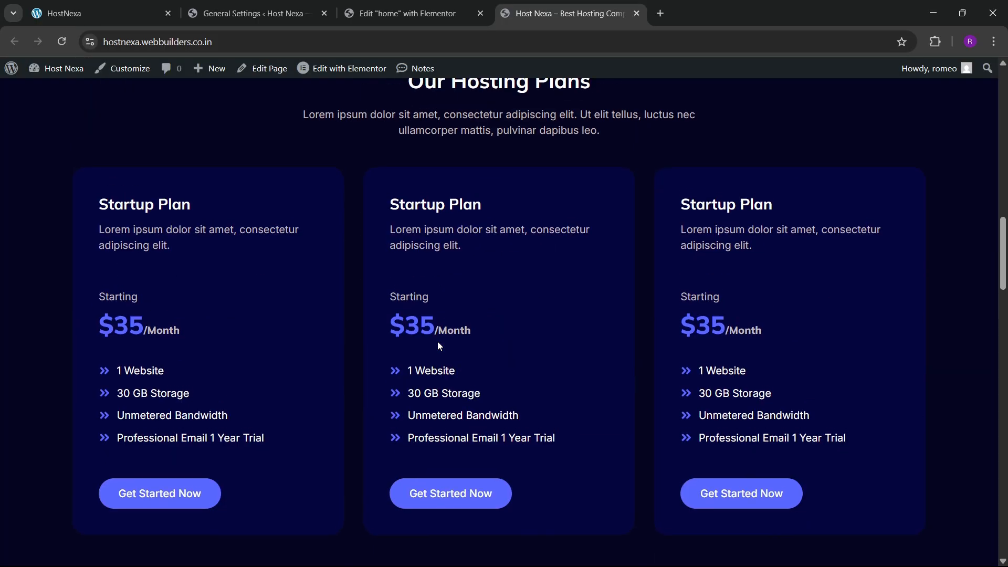
scroll(435, 349, up, 10)
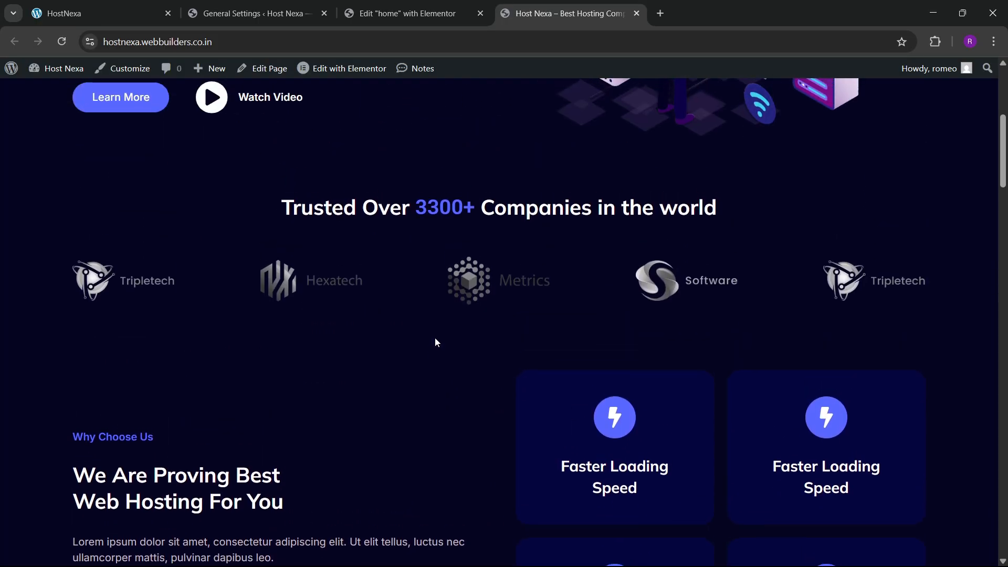
scroll(435, 337, up, 4)
- Examine the contact info bar and footer below the blog section on the reference HostNexa site
click(98, 14)
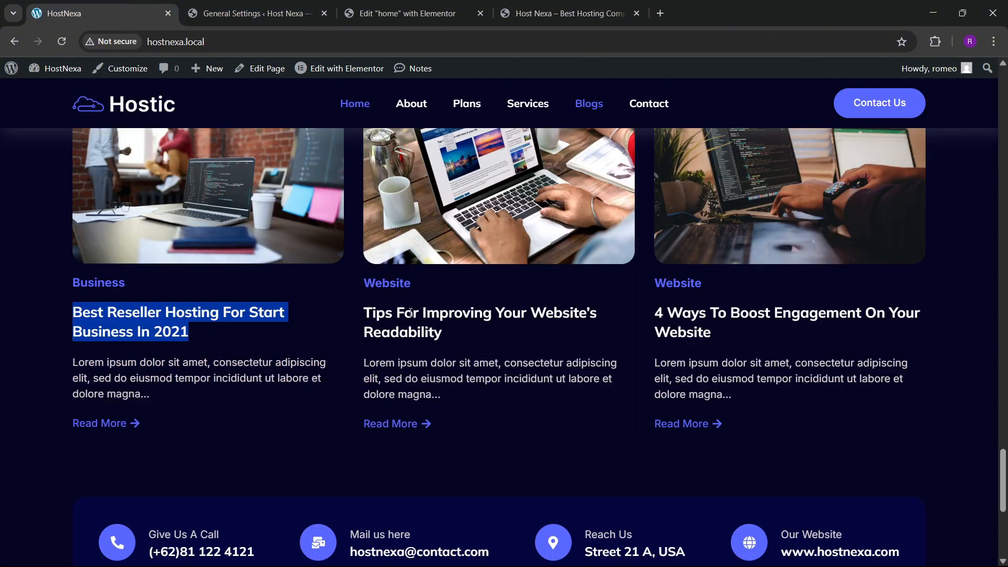
scroll(423, 336, down, 4)
scroll(424, 341, down, 3)
scroll(425, 342, up, 3)
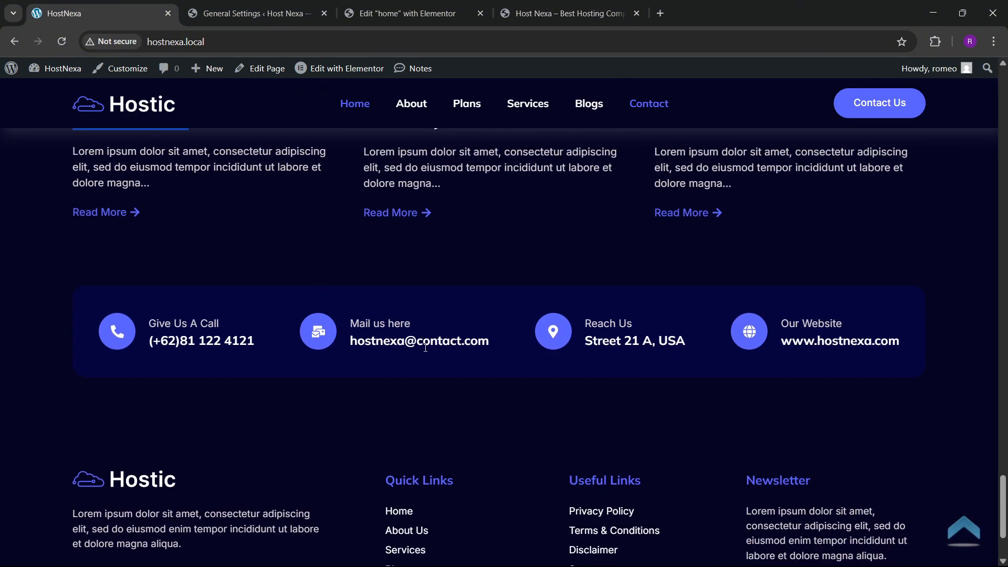
scroll(428, 352, down, 3)
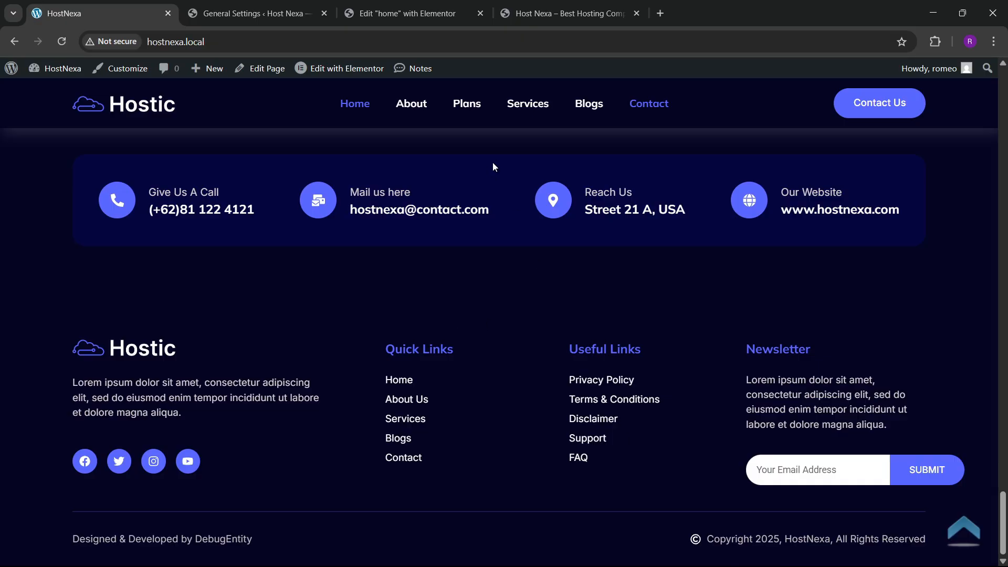
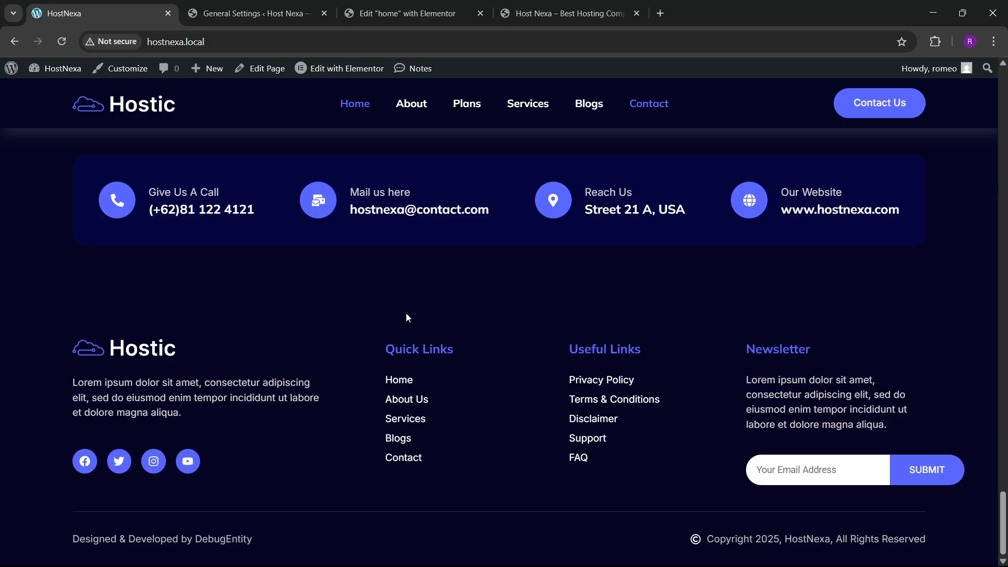
- Back in the Elementor editor, add a single-column flexbox container below the blog section and rename it info
click(455, 12)
scroll(497, 336, down, 6)
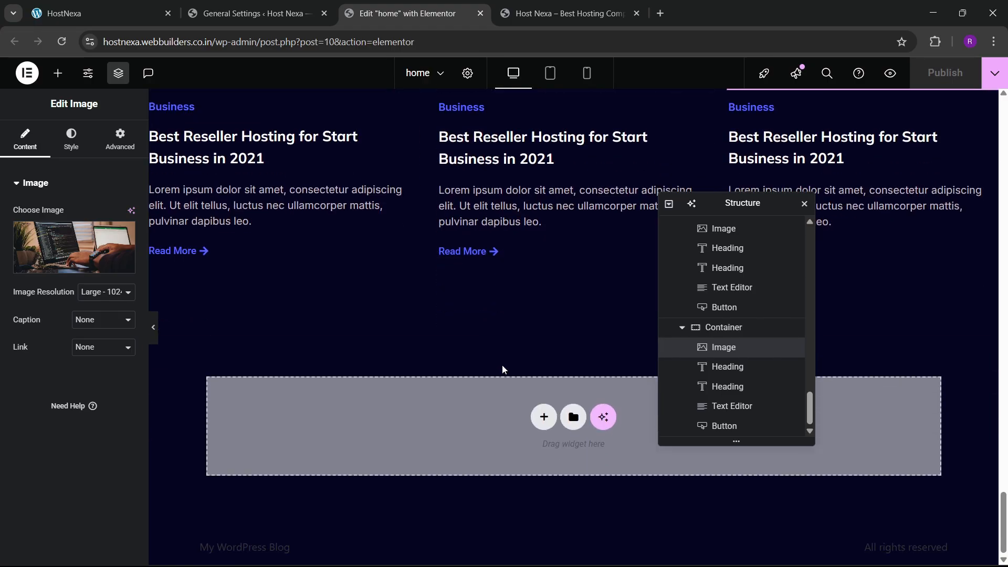
click(541, 417)
click(532, 457)
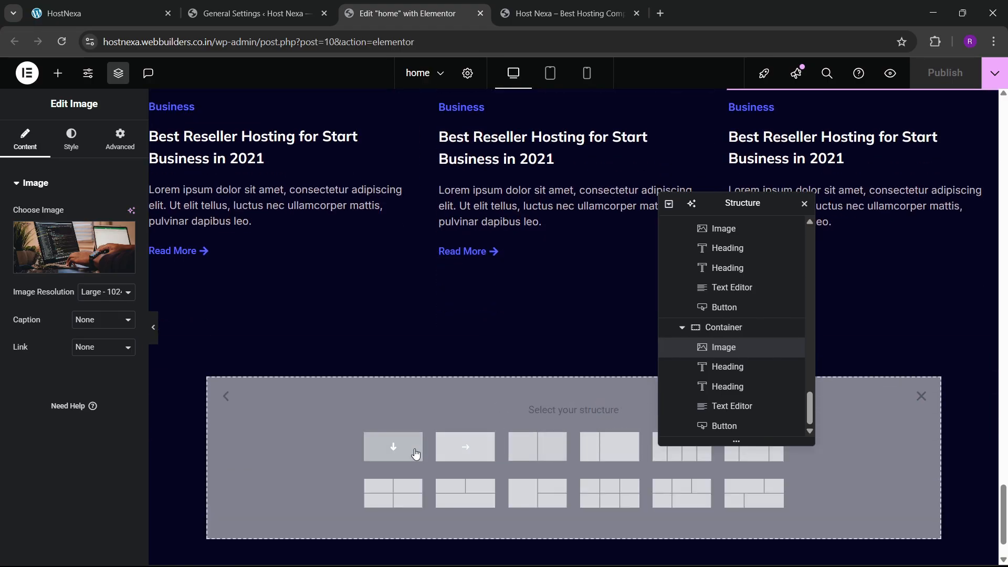
click(417, 452)
scroll(714, 423, down, 2)
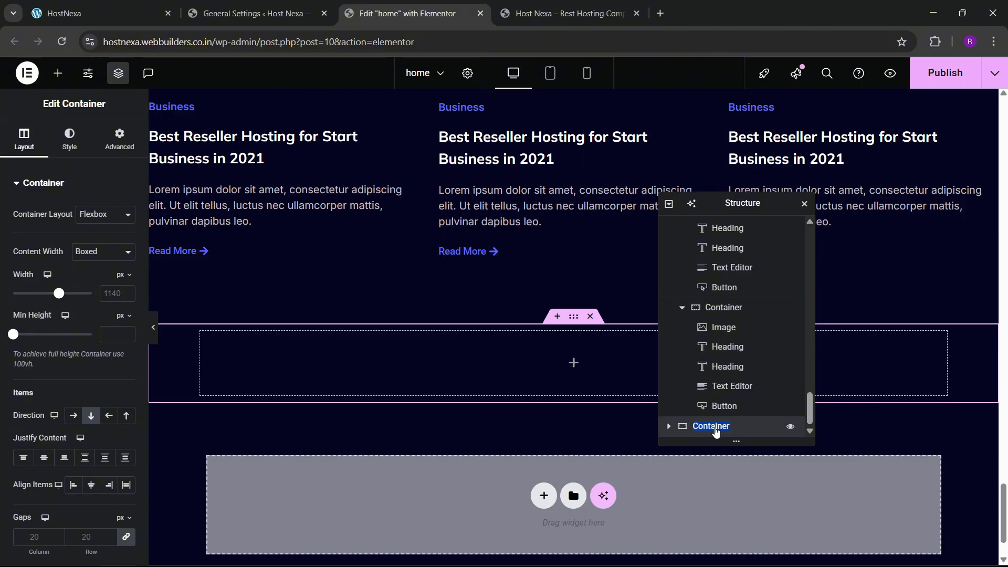
text(g4)
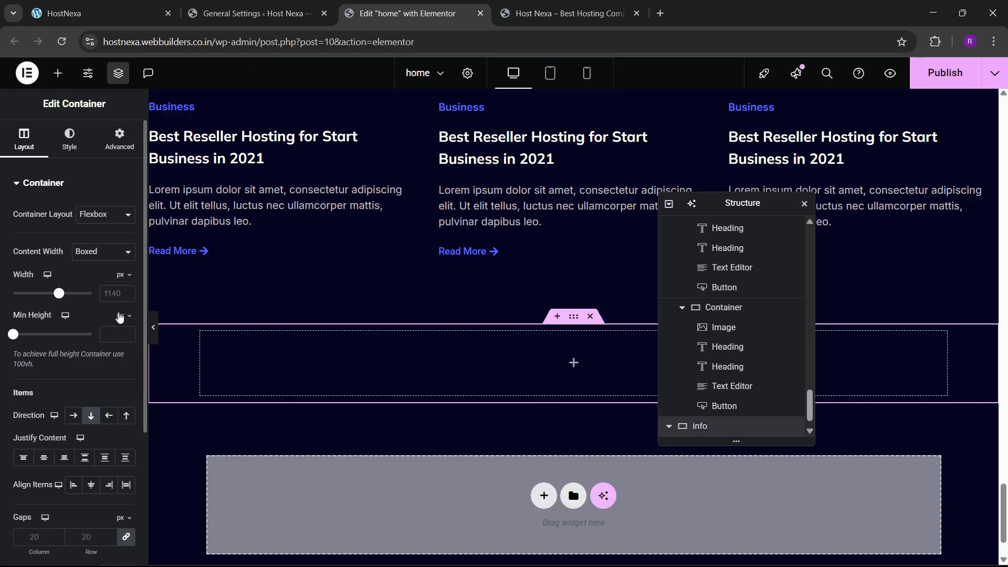
- Set the info container's width to 1300 px and its padding to 100 px at the bottom and 0 on the other sides
click(112, 294)
text(1300)
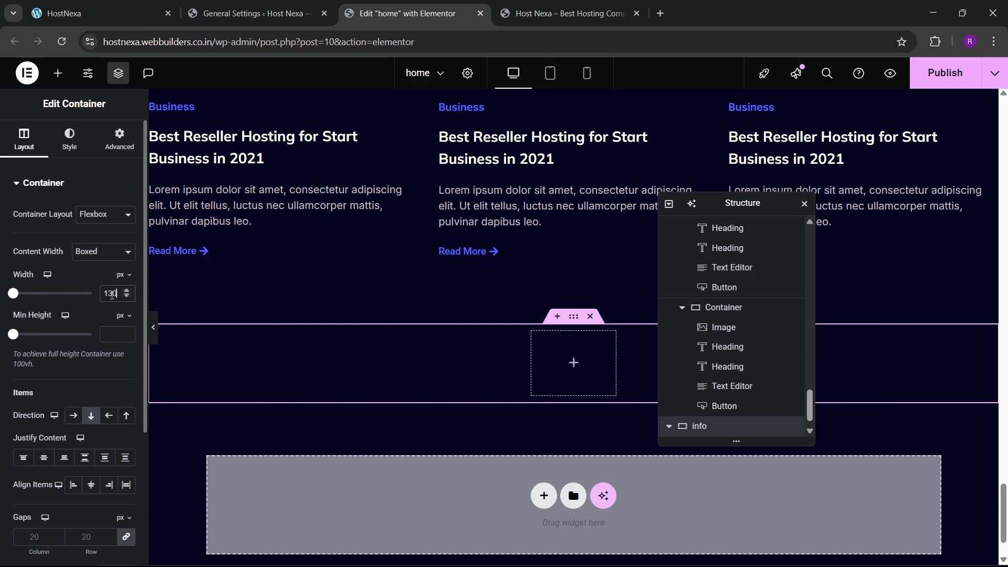
click(105, 149)
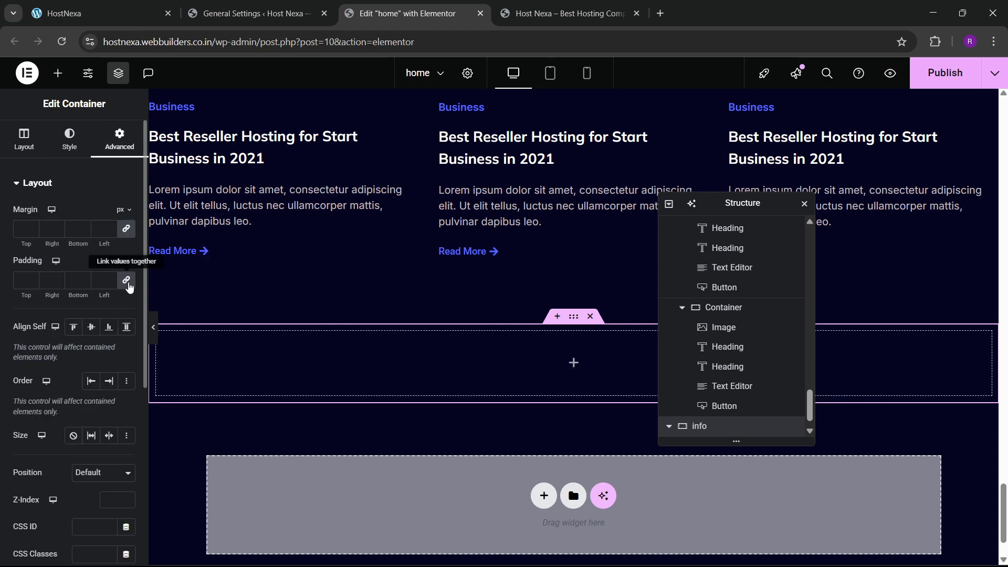
click(128, 284)
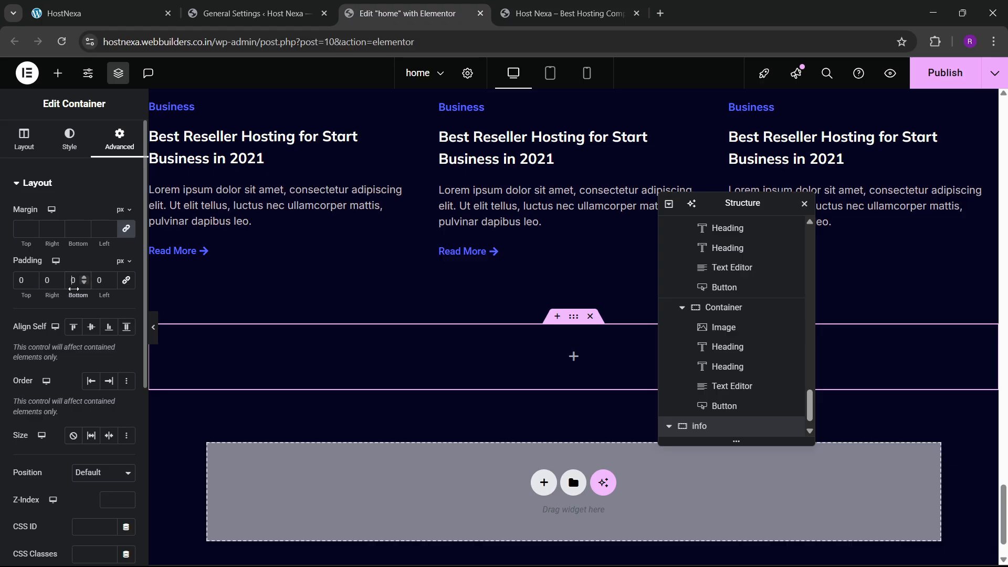
text(100)
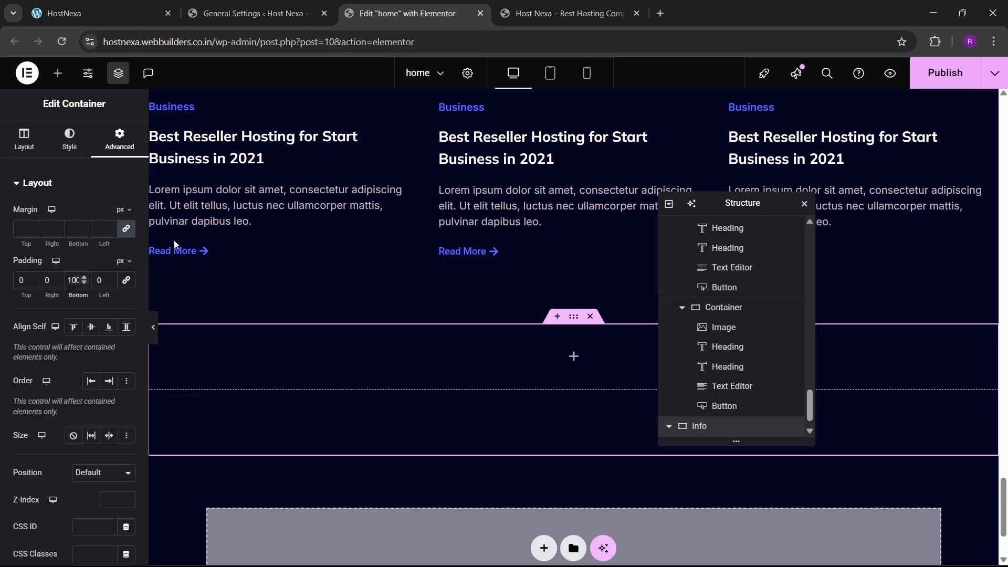
- Nest a container named inner inside the info container, with 40 px padding on all sides
click(58, 72)
drag(39, 262, 299, 380)
click(119, 140)
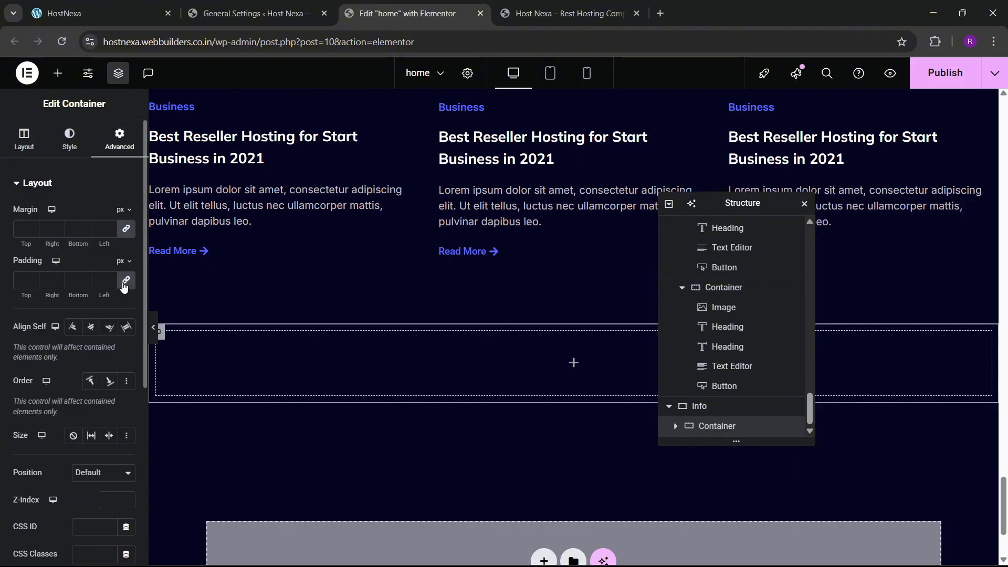
double_click(722, 429)
text(innter)
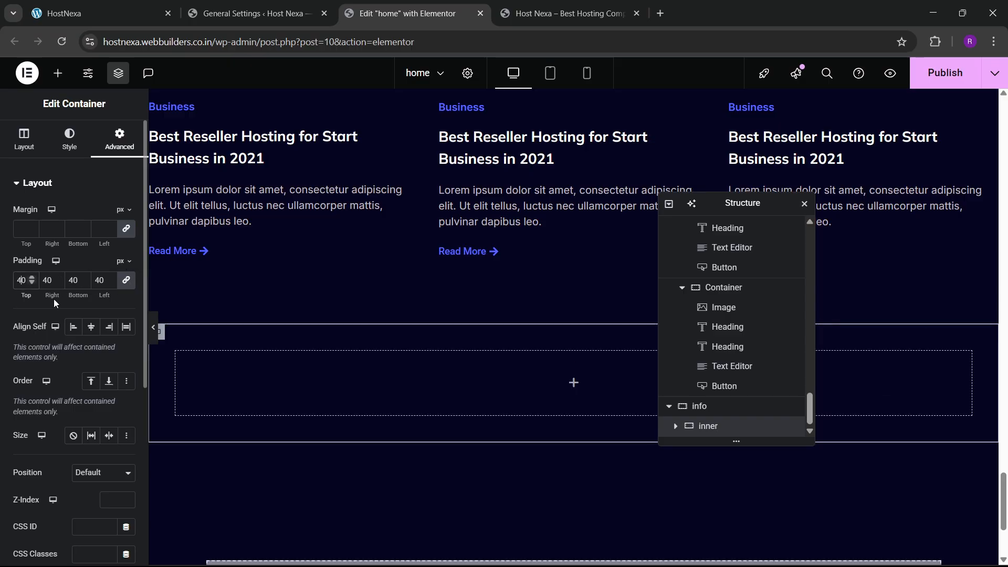
- Give the inner container a classic background in the global color blue (#04053E)
click(69, 139)
click(109, 269)
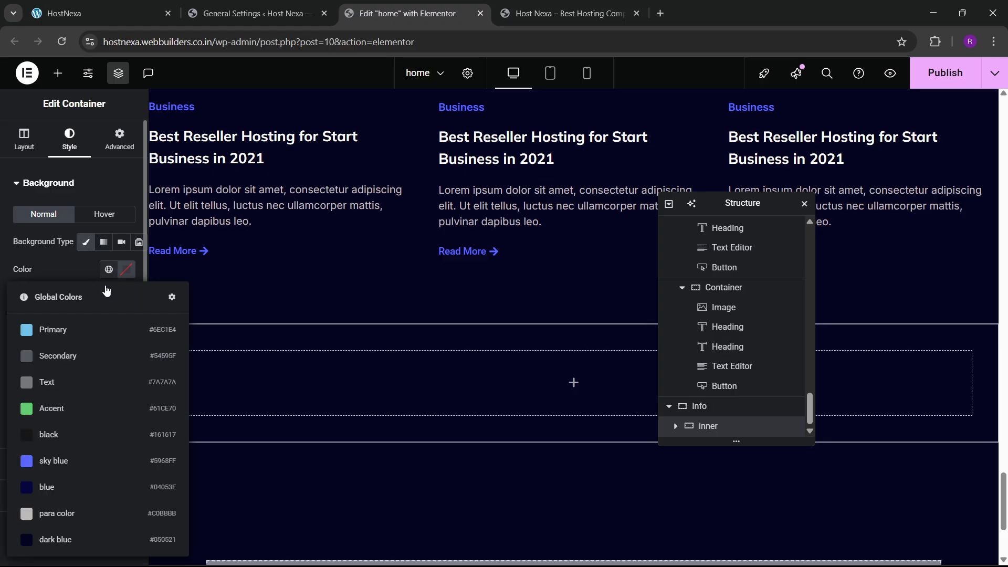
click(73, 456)
click(109, 269)
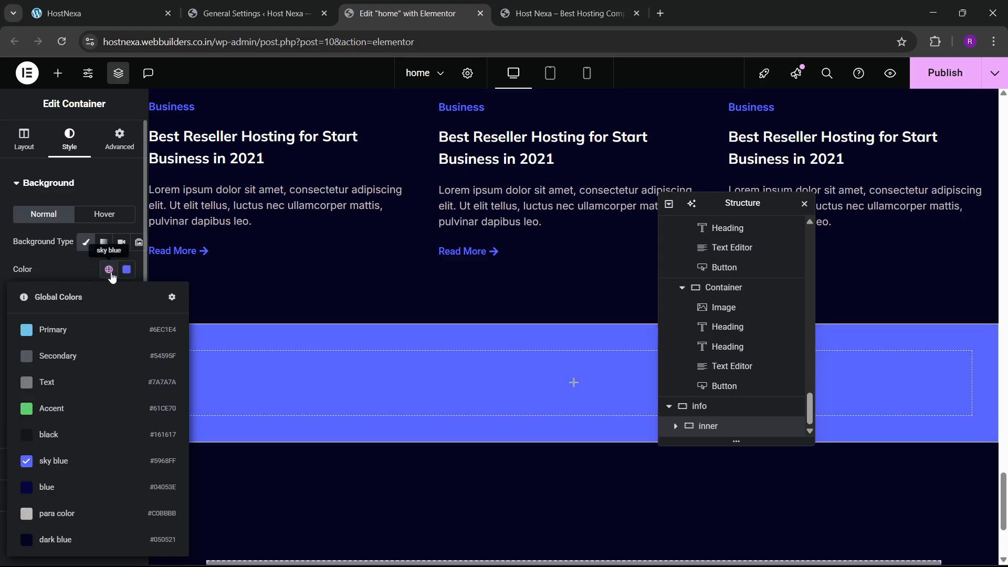
click(72, 479)
- Set the inner container's border radius to 20 px
scroll(65, 428, down, 1)
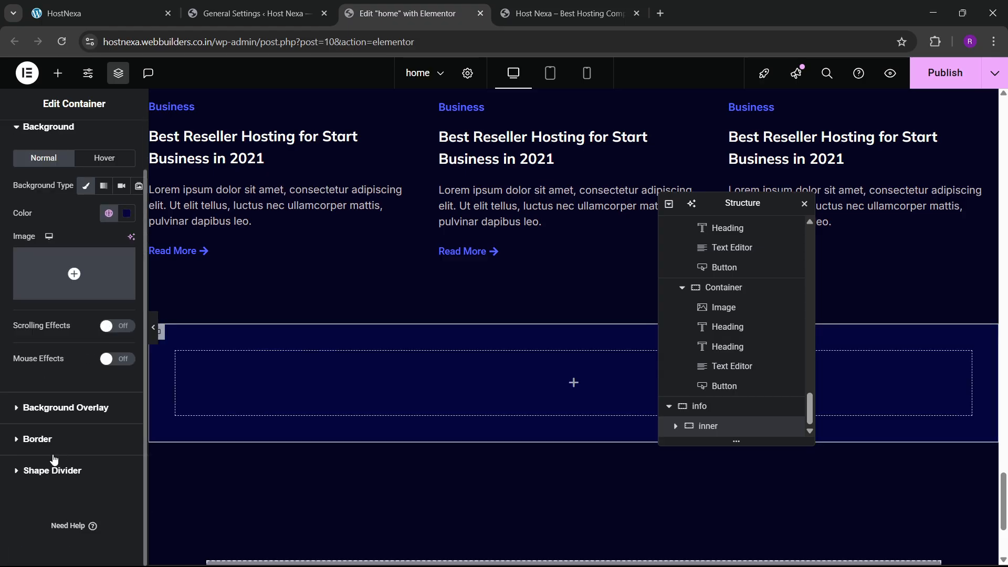
click(41, 440)
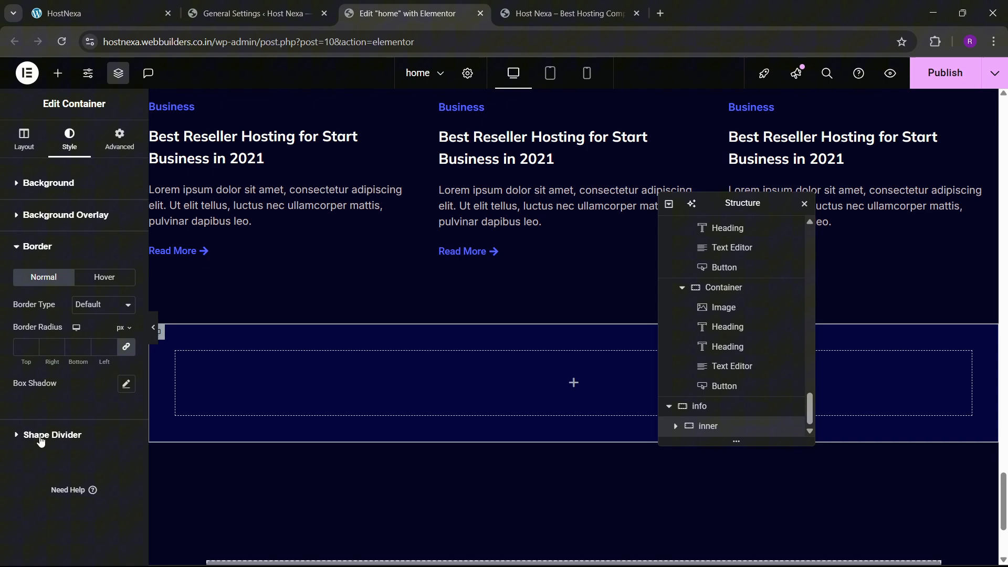
click(25, 350)
text(20)
- Add an Icon Box widget to the inner container and set its icon position to the left of the text
click(58, 73)
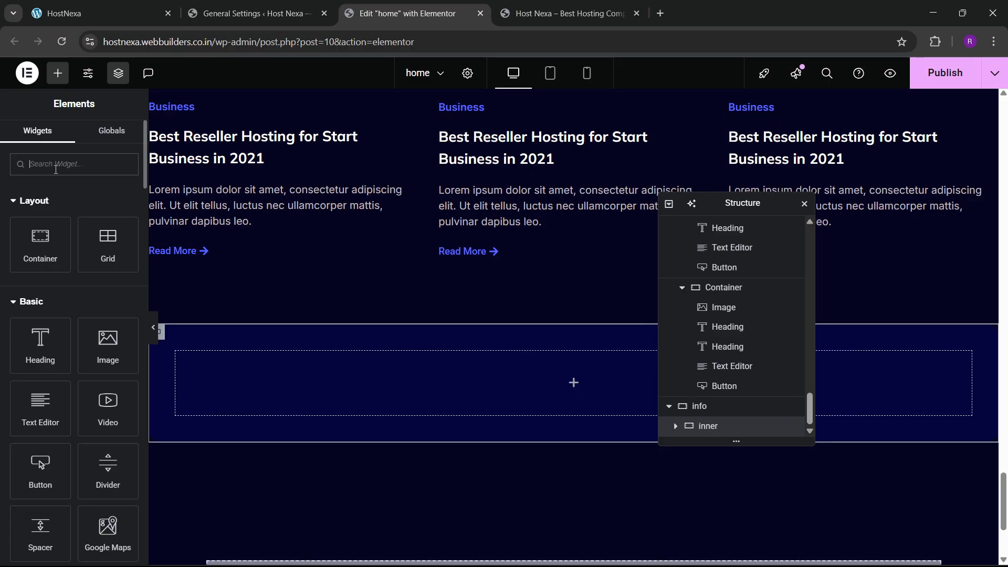
text(icon)
drag(108, 213, 348, 383)
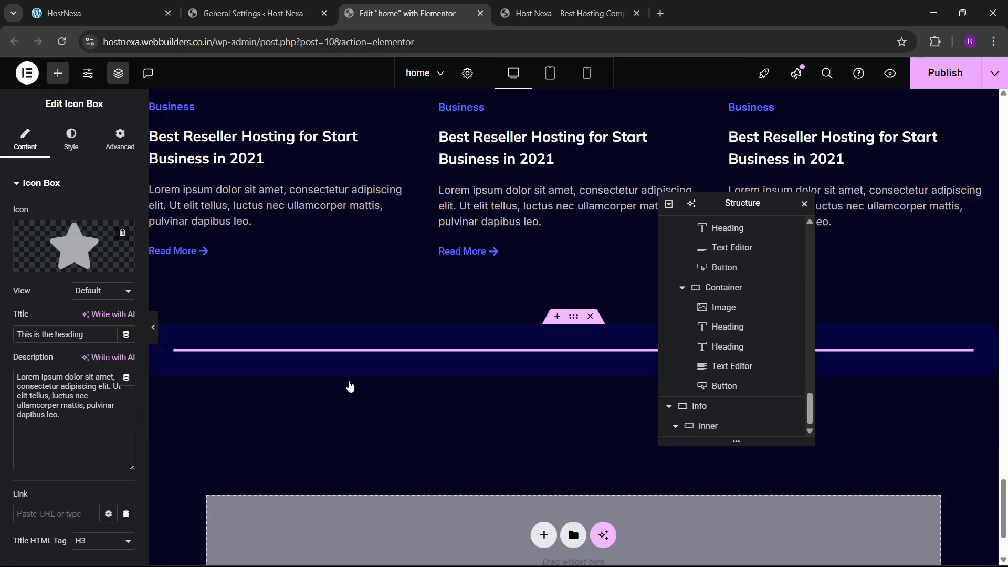
click(71, 138)
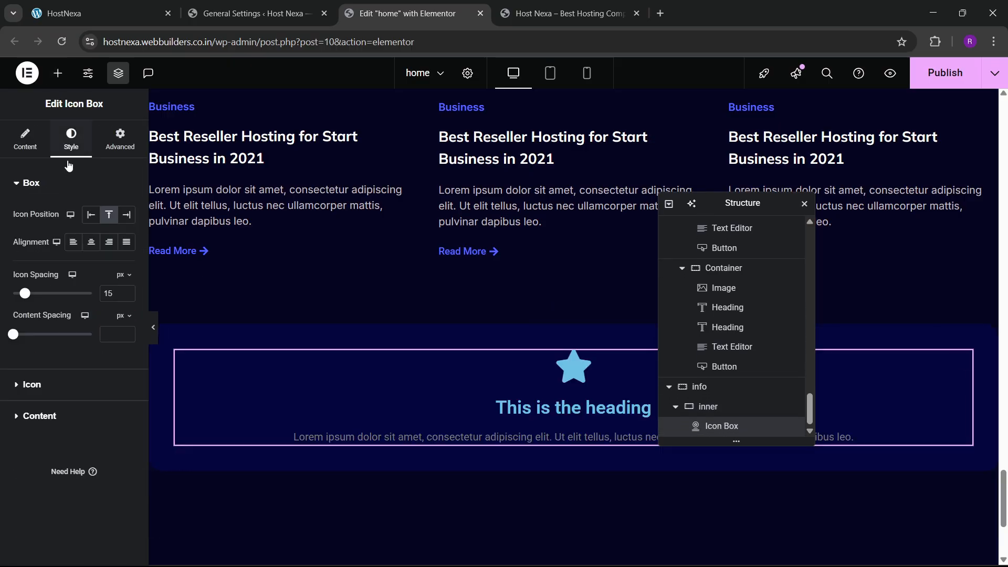
click(85, 215)
- Set the icon box's view to Stacked and compare it with the contact bar on the reference site
click(25, 139)
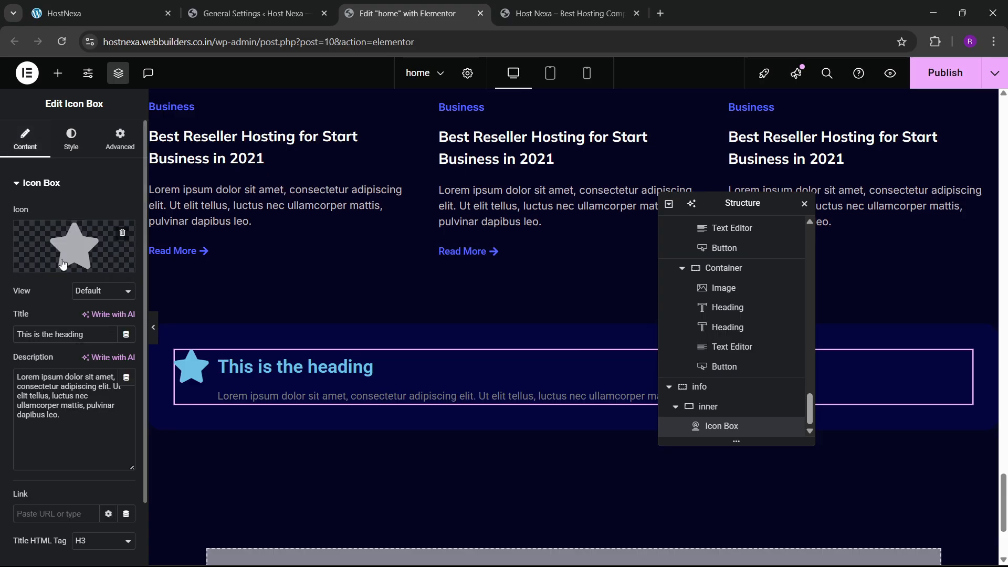
click(100, 292)
click(94, 322)
click(95, 13)
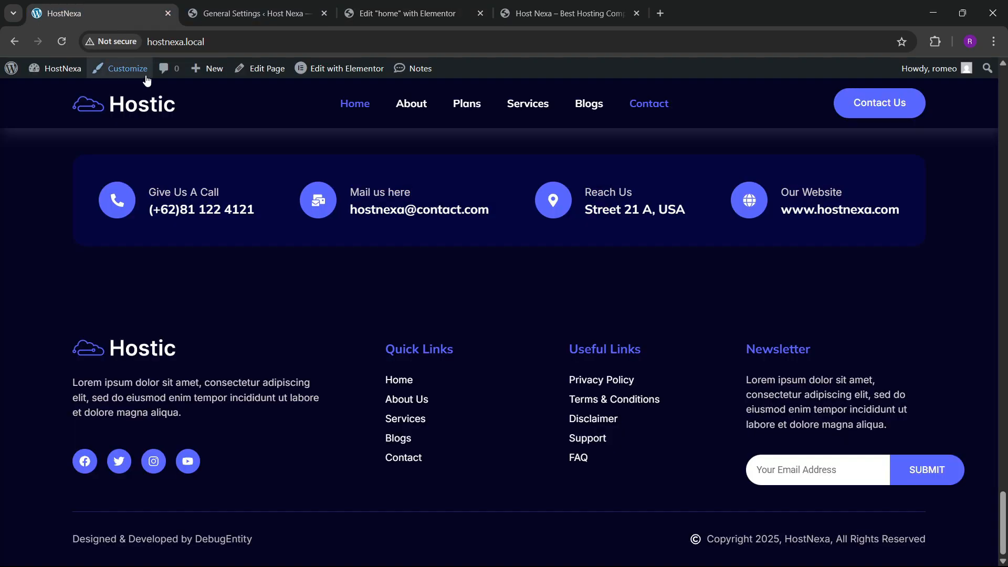
click(368, 5)
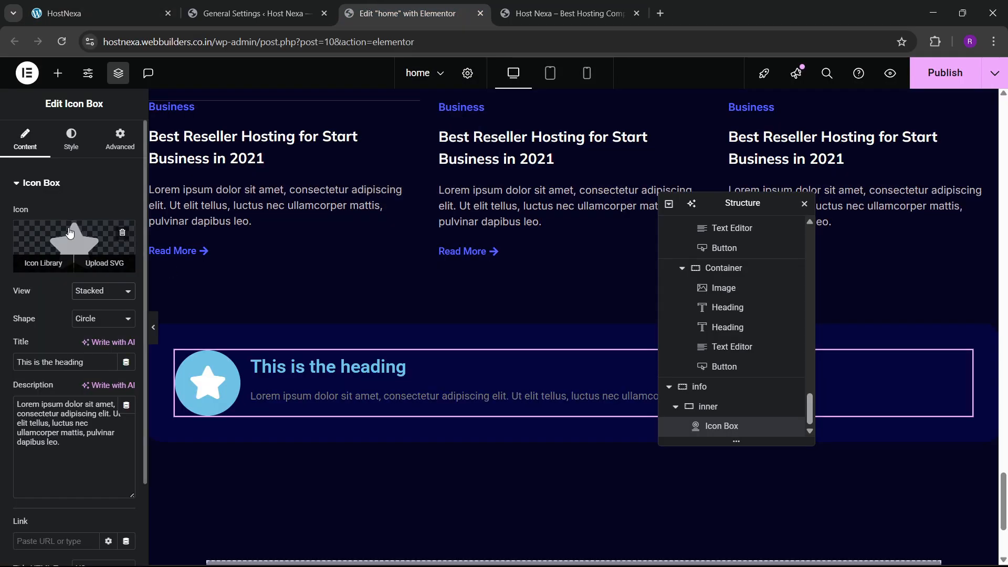
- Replace the icon box's star with the solid phone handset icon from the icon library
click(70, 231)
click(395, 128)
text(phone)
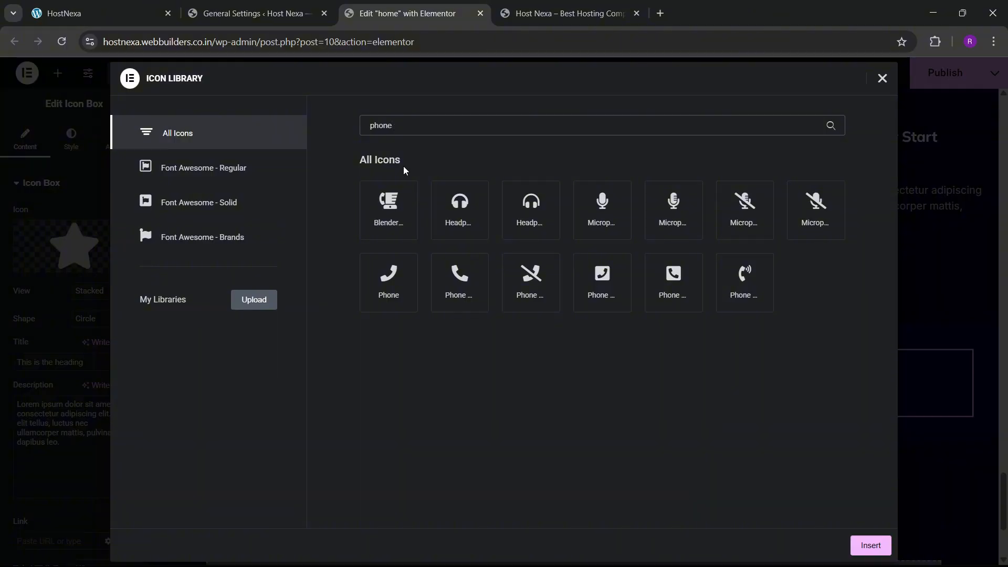
click(459, 282)
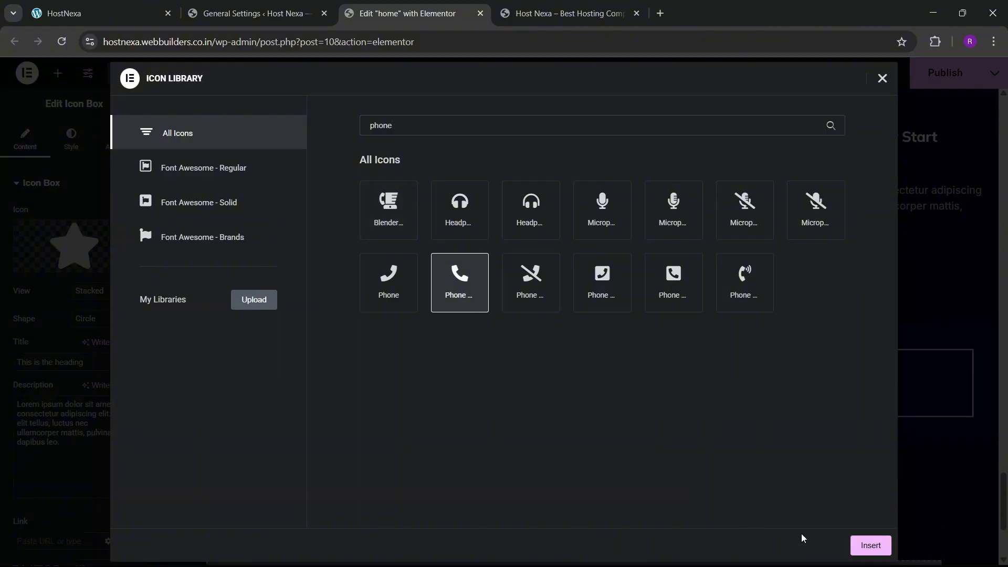
click(871, 545)
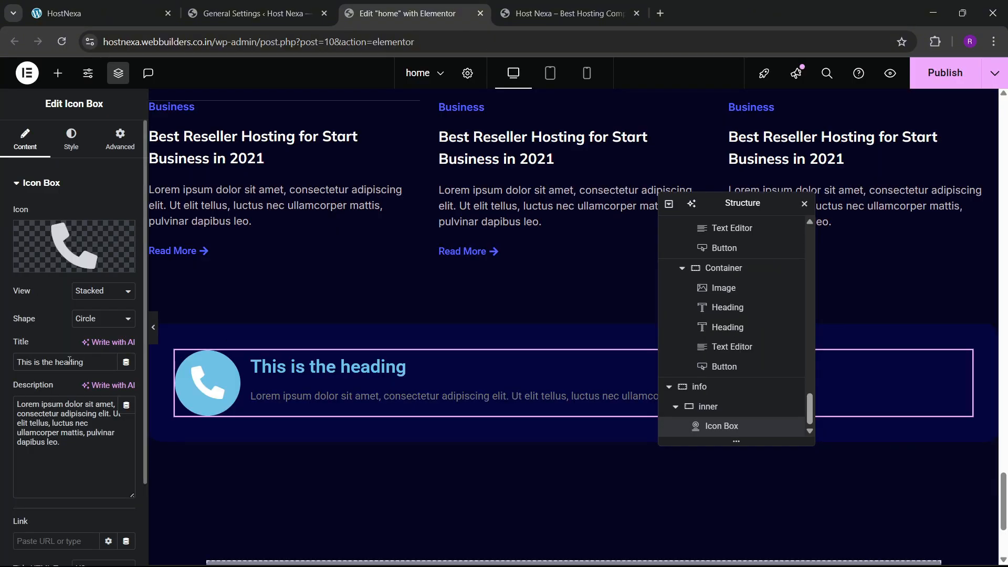
- Set the icon box's title to "Give Us A Call", taken from the reference site
drag(83, 362, 2, 361)
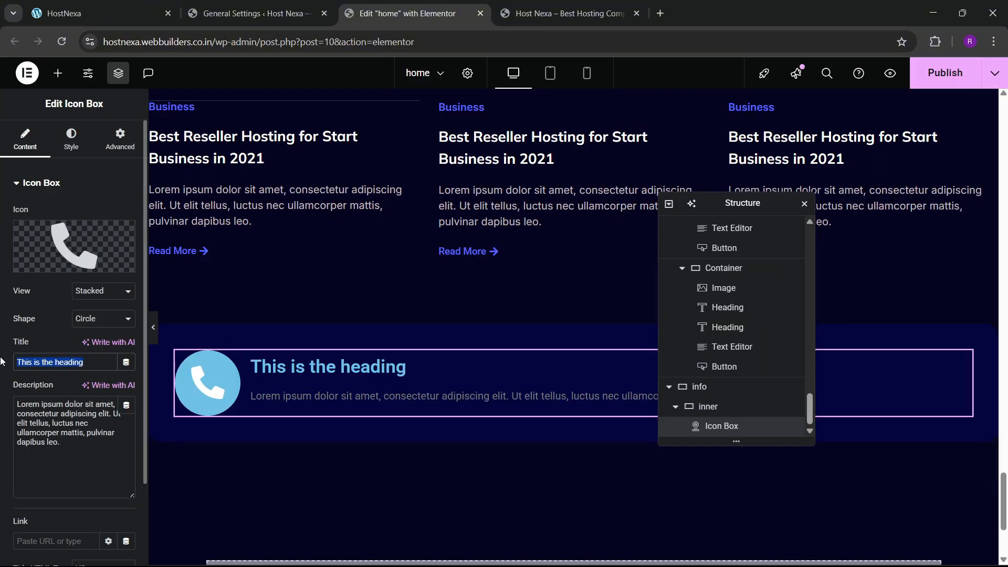
click(87, 6)
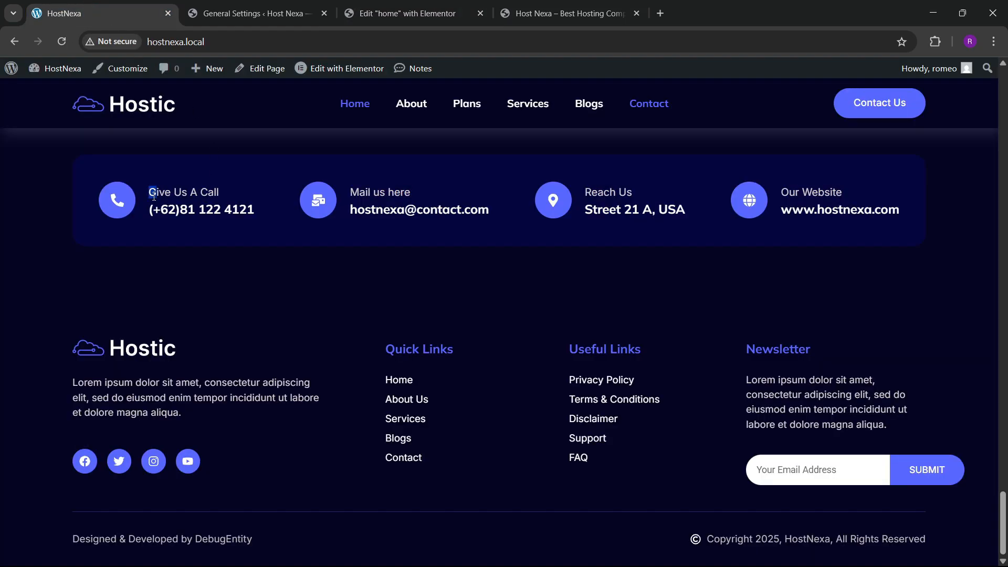
drag(151, 194, 211, 193)
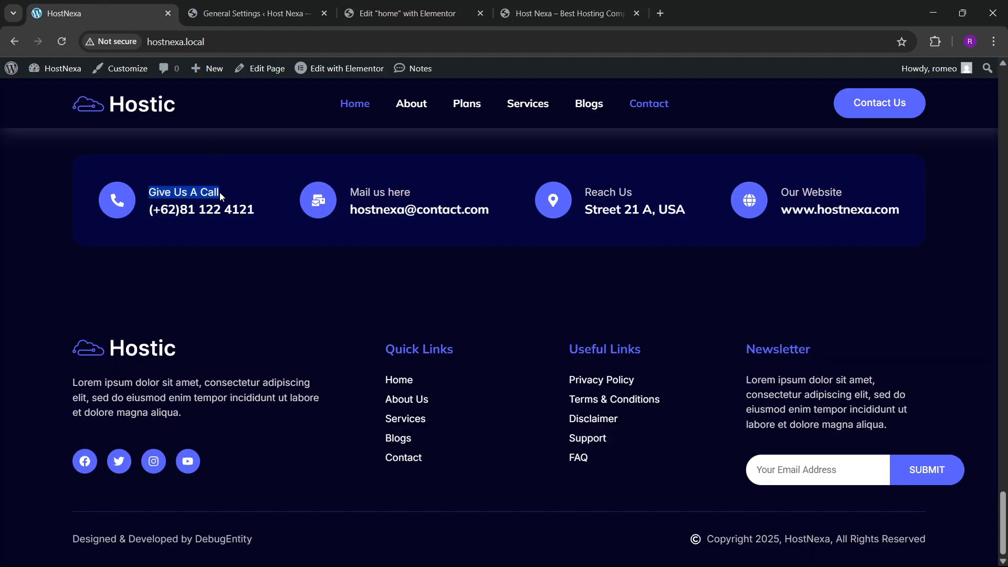
click(390, 7)
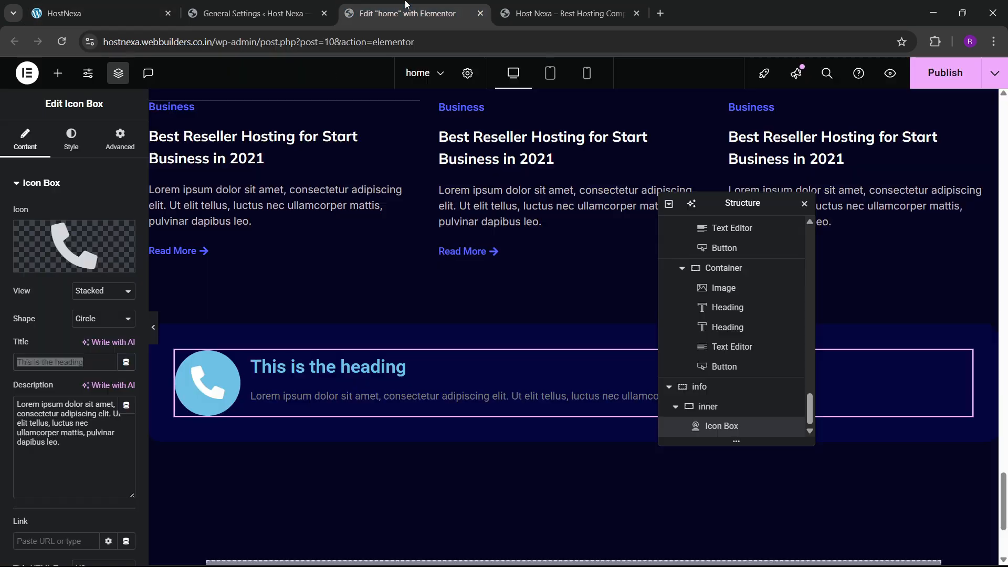
click(74, 362)
key(ctrl+a)
text(Give Us A Call)
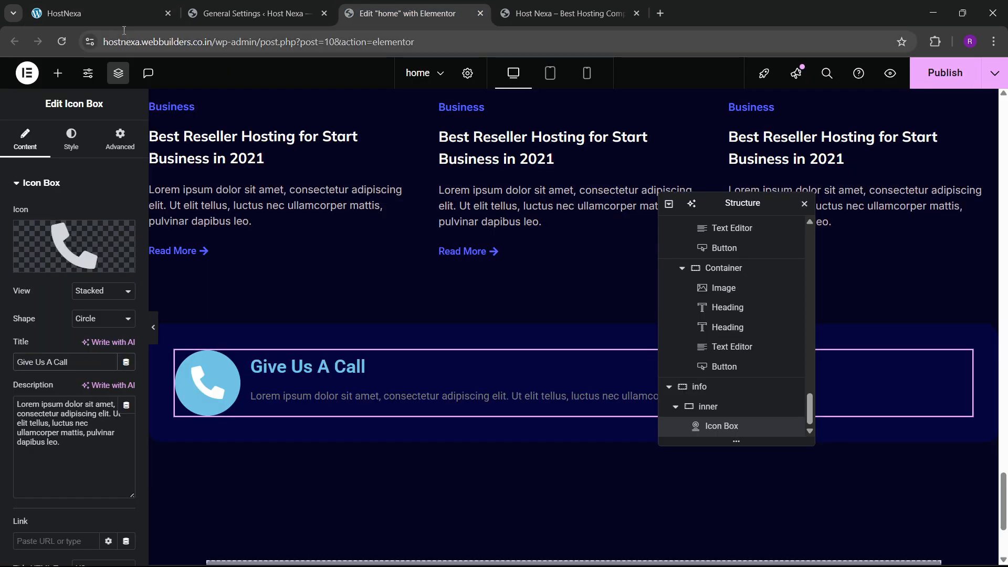
- Copy the phone number from the reference site's contact bar and use it as the icon box's description
click(124, 13)
click(165, 232)
drag(152, 211, 255, 212)
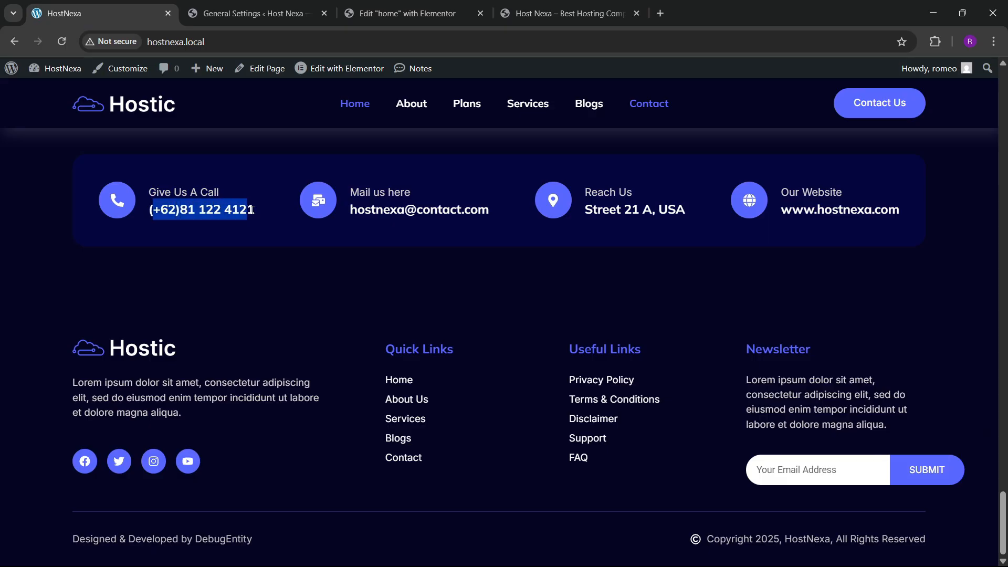
click(190, 215)
drag(147, 218, 262, 211)
key(ctrl+c)
click(404, 13)
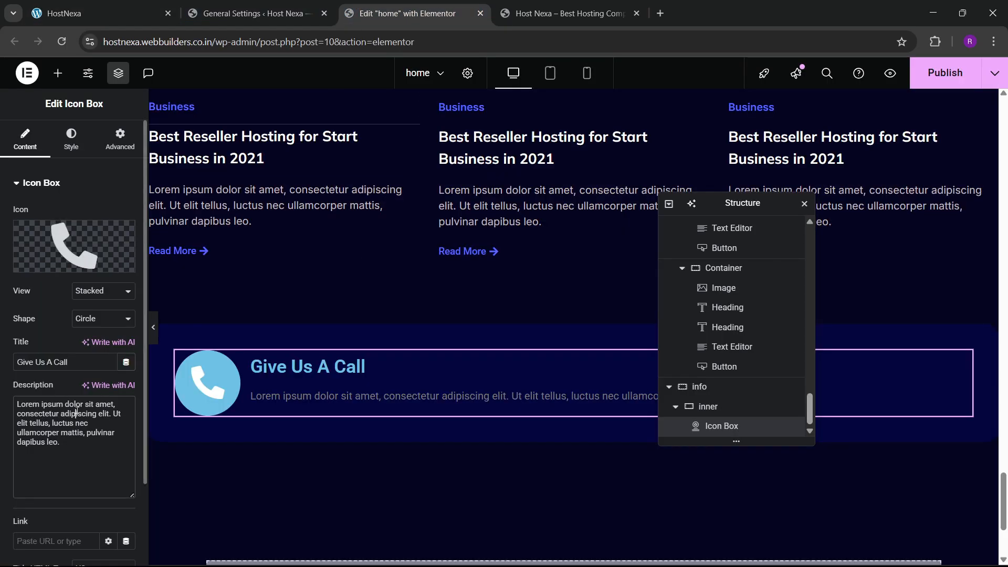
triple_click(79, 404)
key(ctrl+v)
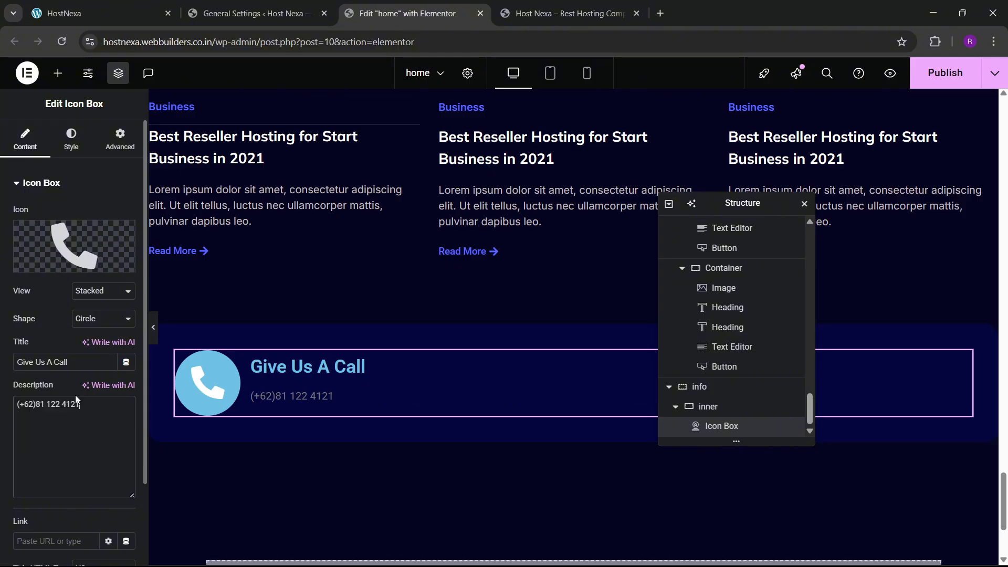
- Set the icon's normal primary color to the global sky blue and its secondary color to #FFFFFF
click(71, 141)
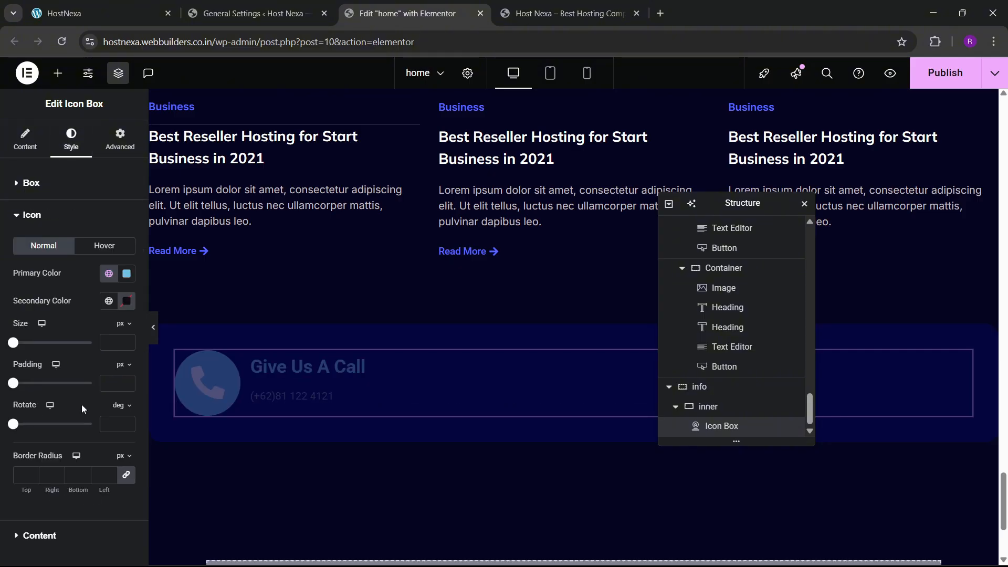
click(109, 273)
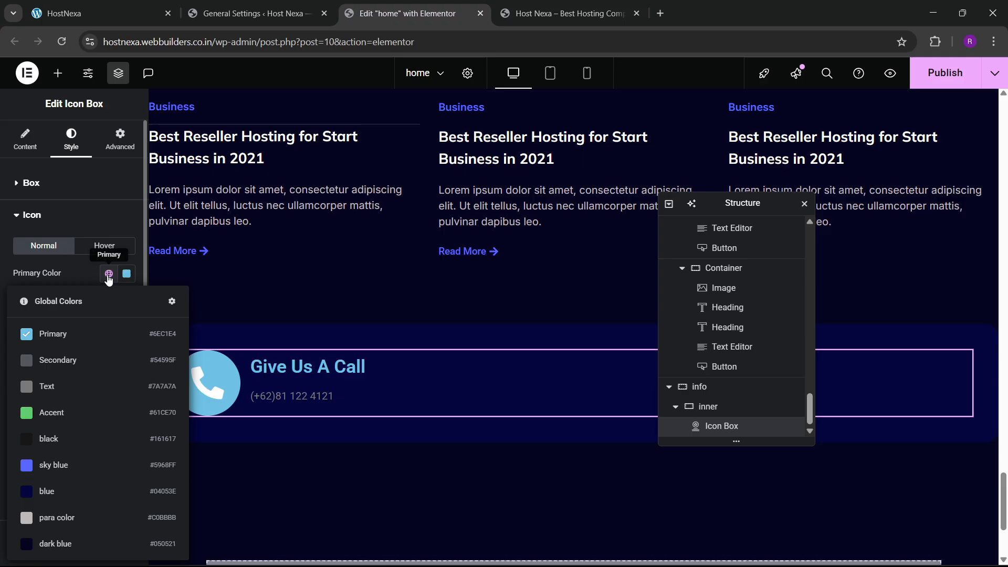
click(64, 484)
click(130, 307)
text(#FFFFFF)
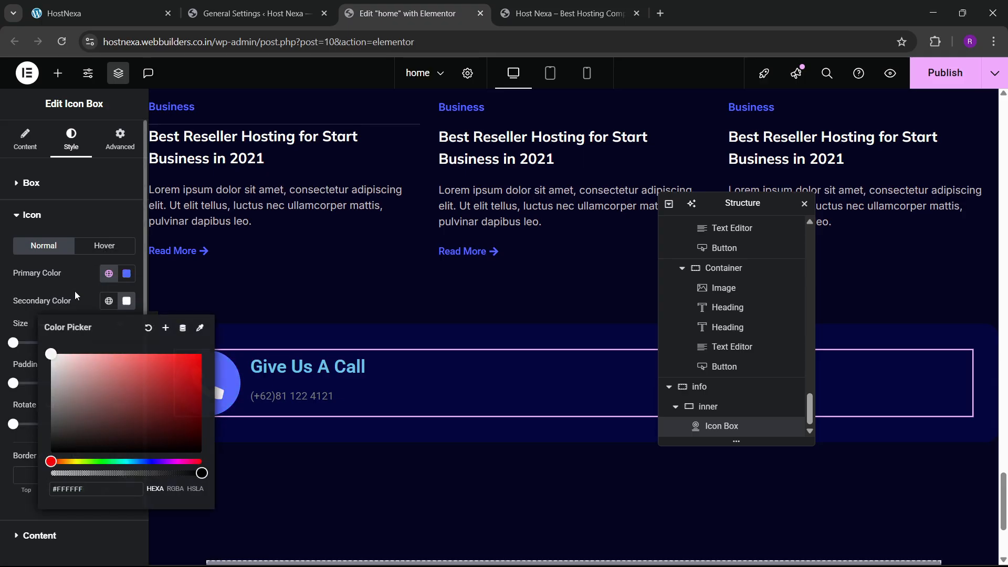
click(74, 291)
- Set the icon's hover-state primary color to #FFFFFF and its secondary color to the global sky blue
click(88, 255)
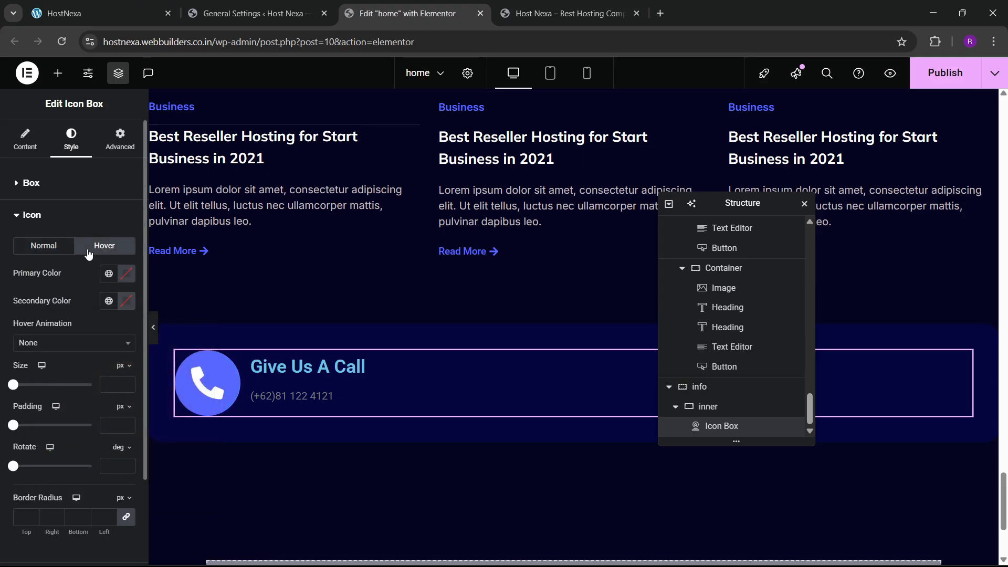
click(126, 281)
text(#FFFFFF)
click(50, 283)
click(108, 301)
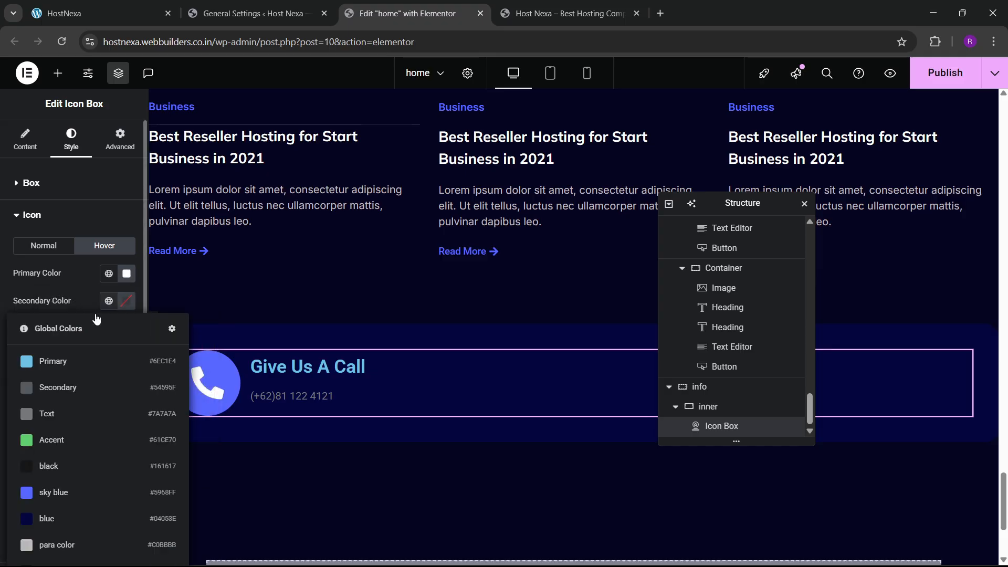
click(63, 497)
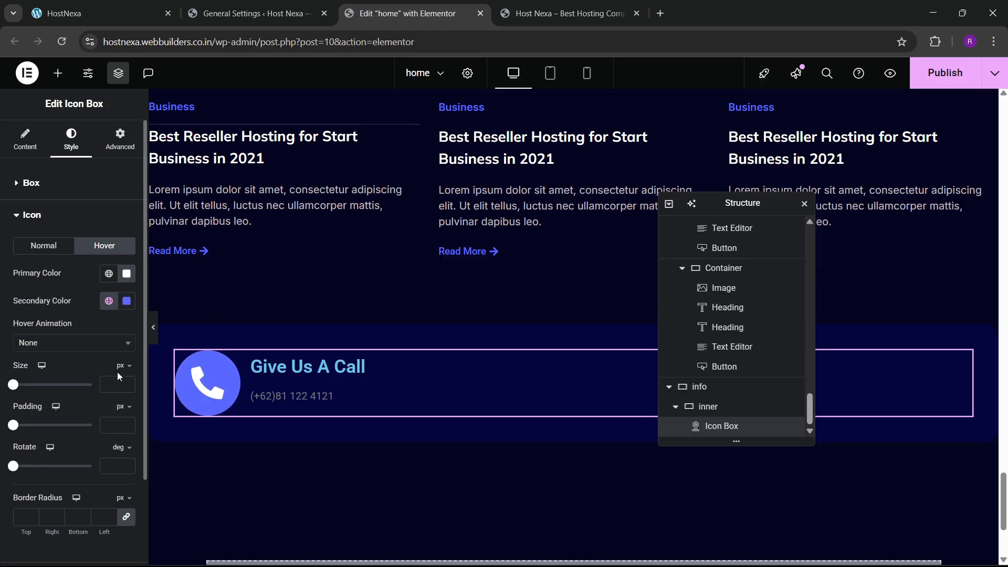
- Give the icon the Bob hover animation
click(54, 343)
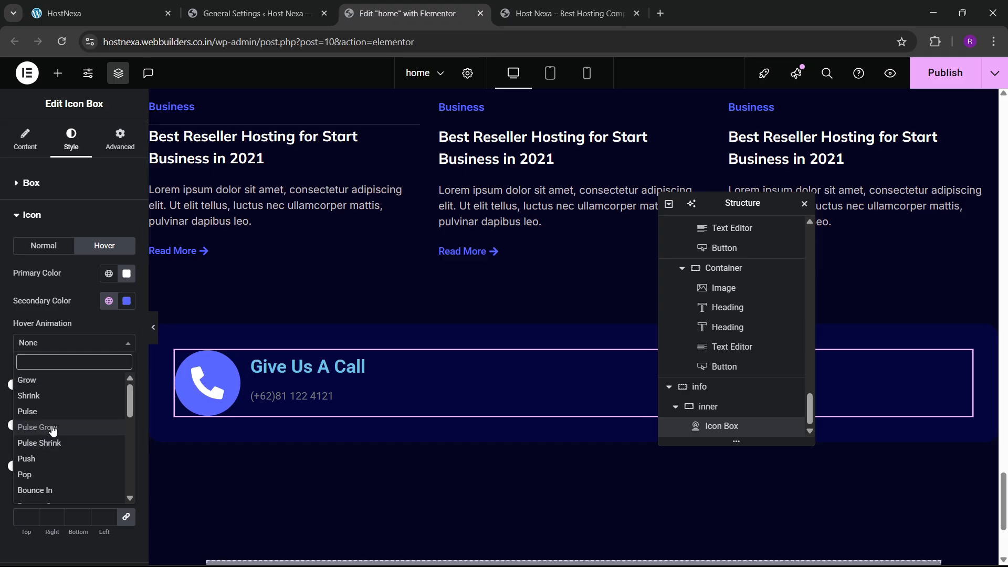
scroll(53, 436, down, 2)
scroll(49, 473, down, 2)
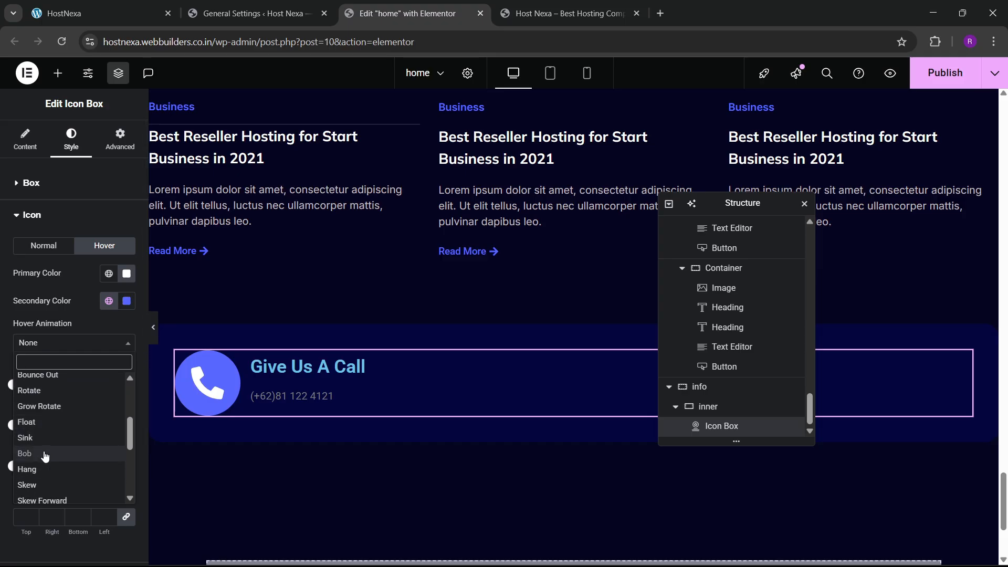
click(50, 453)
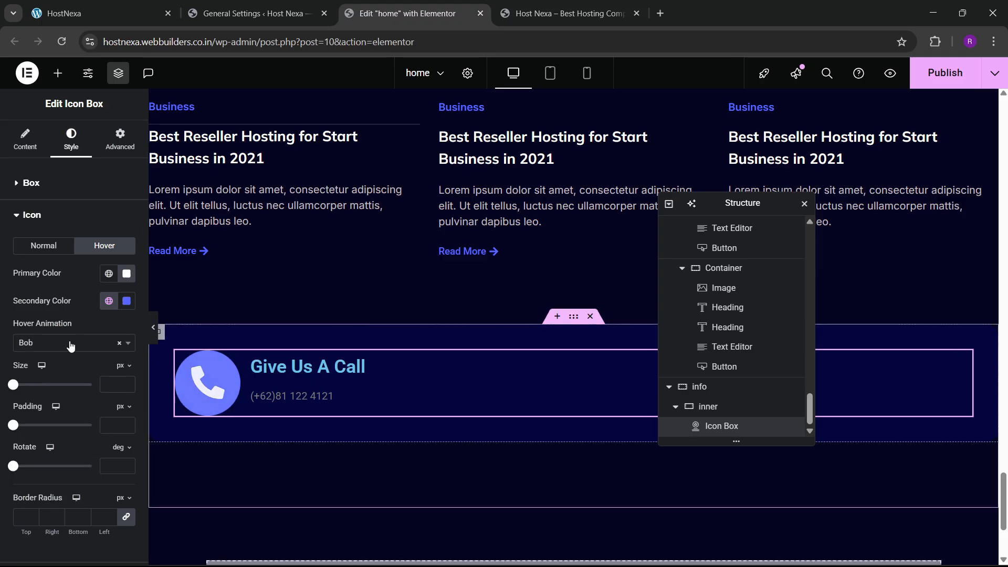
- Set the icon's normal size to 25 px
click(60, 246)
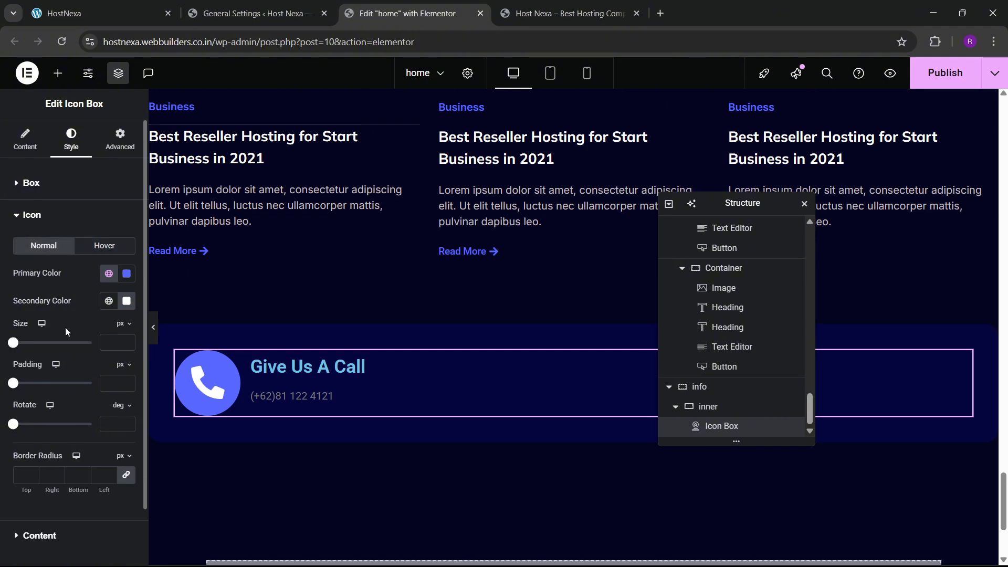
click(125, 342)
text(24)
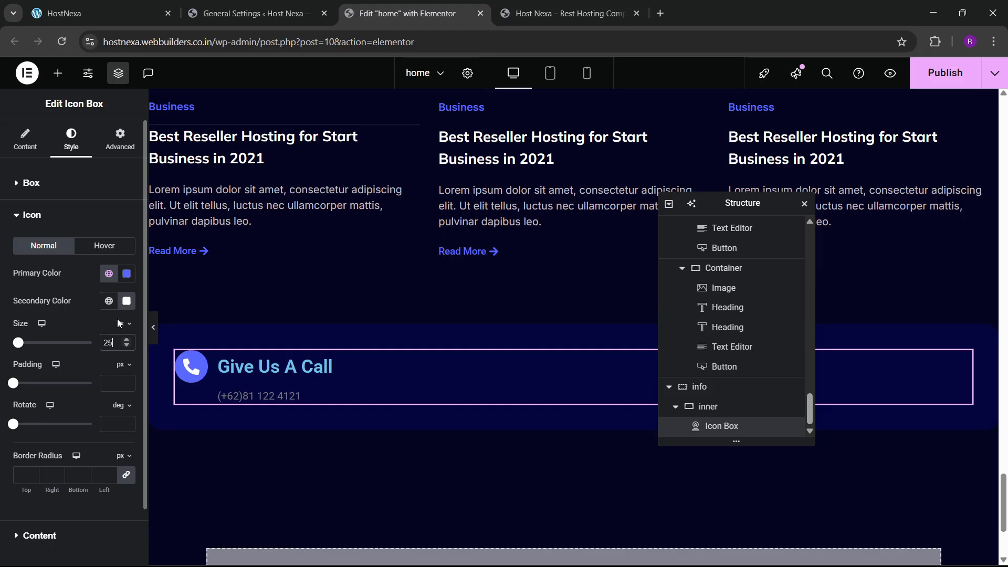
- Align the icon box vertically to the middle and check the layout against the reference site's contact bar
click(79, 183)
click(111, 242)
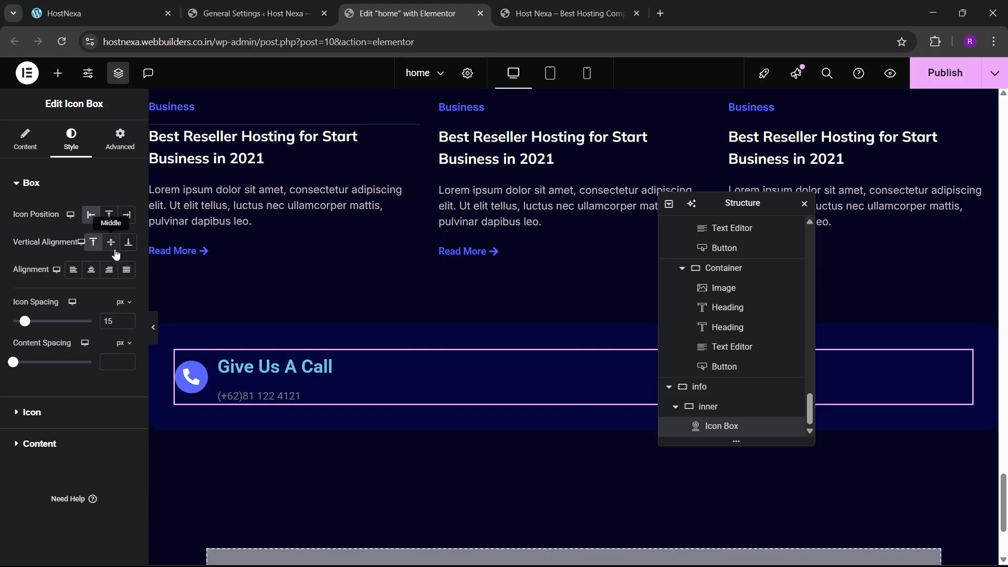
click(131, 7)
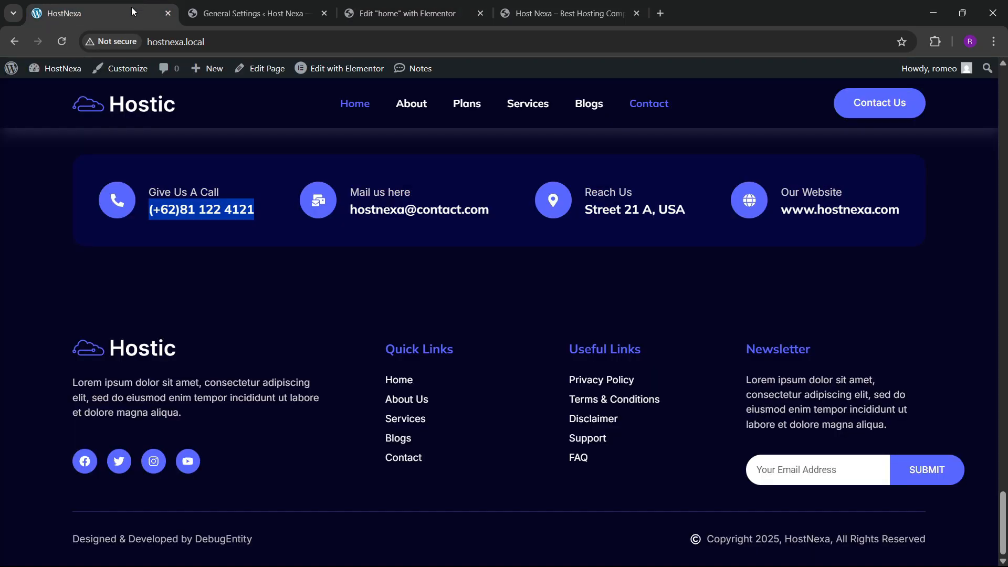
click(367, 11)
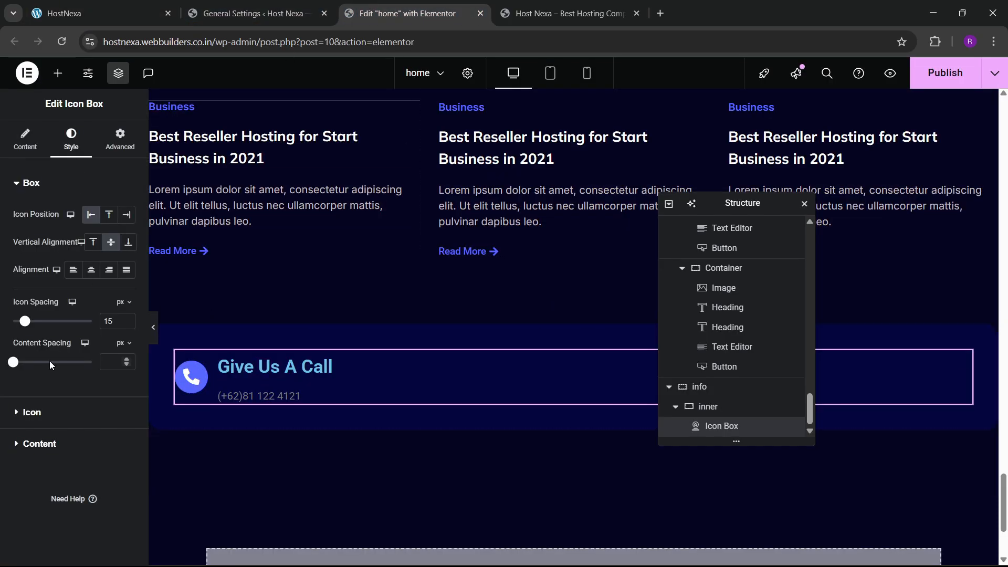
- Set the icon box title's color to the global para color and apply a smaller global typography preset
click(57, 445)
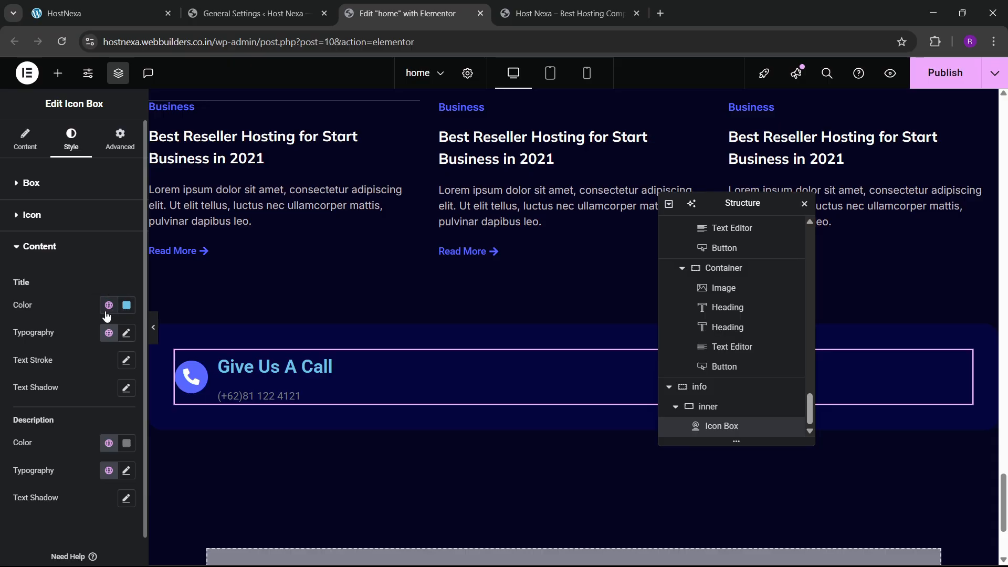
click(109, 307)
click(62, 547)
click(109, 333)
click(92, 268)
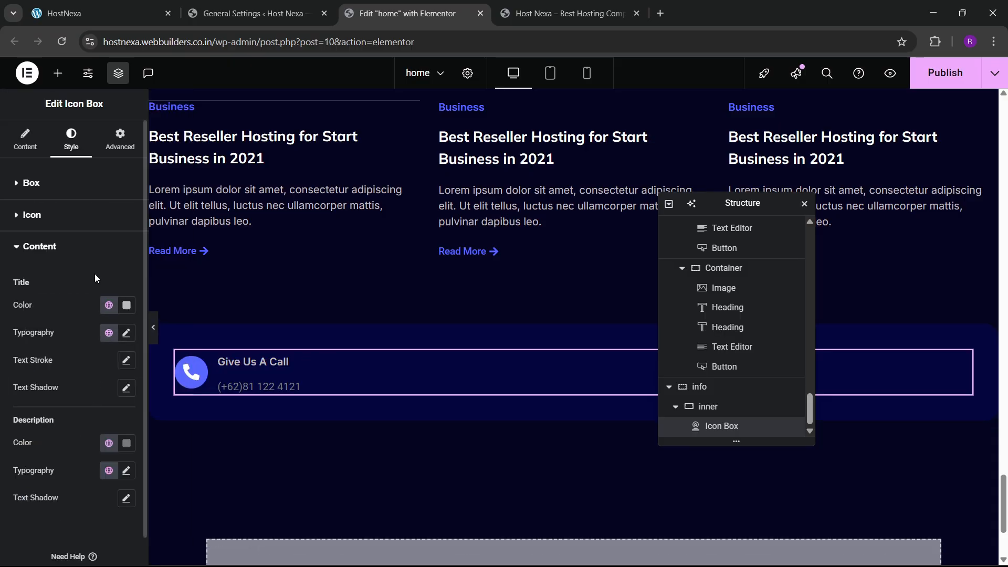
- Set the icon box description's color to white
click(126, 442)
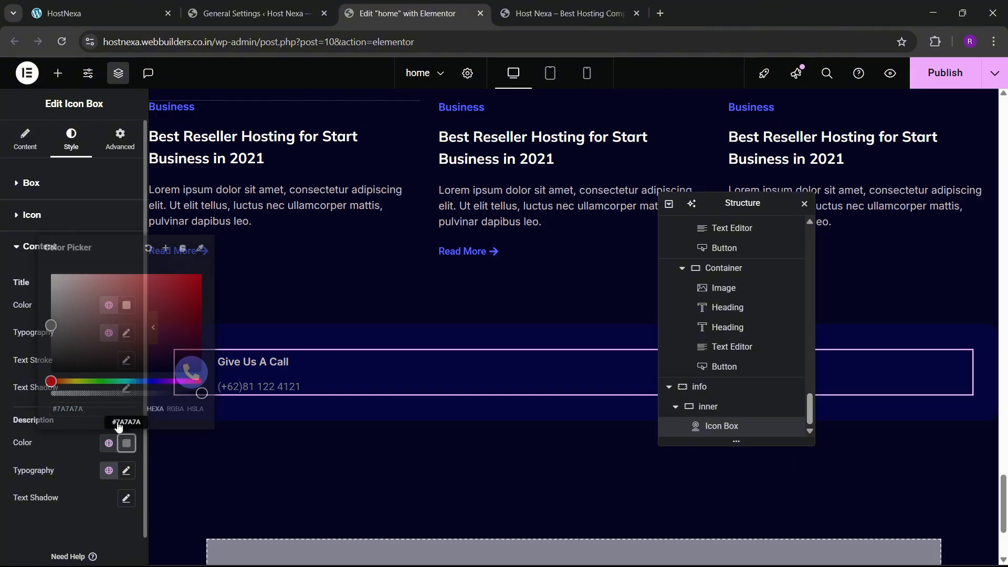
click(50, 273)
click(58, 462)
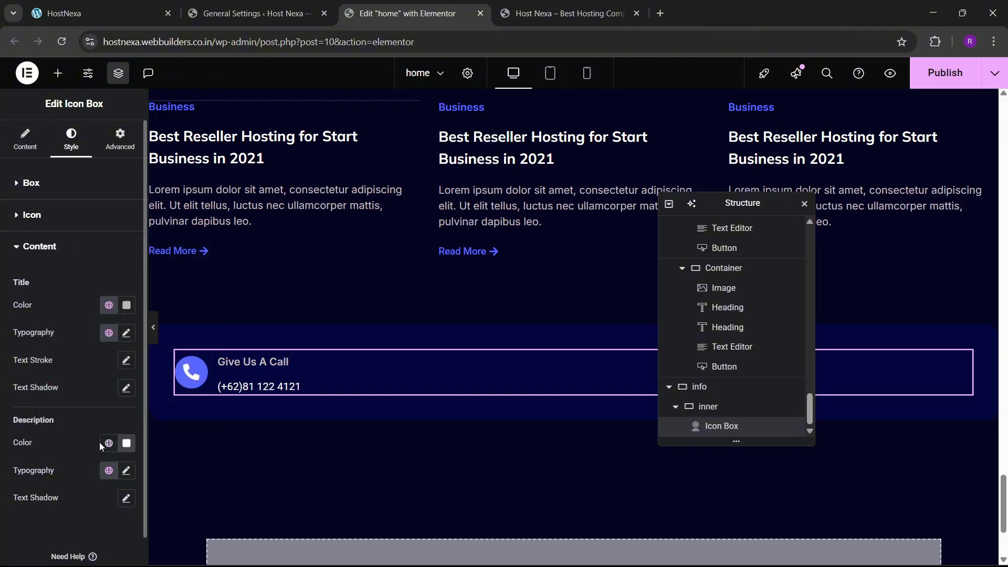
- Apply the Mulish bold 23 px global typography to the icon box description and set the box's content spacing to 8 px
click(107, 471)
click(66, 436)
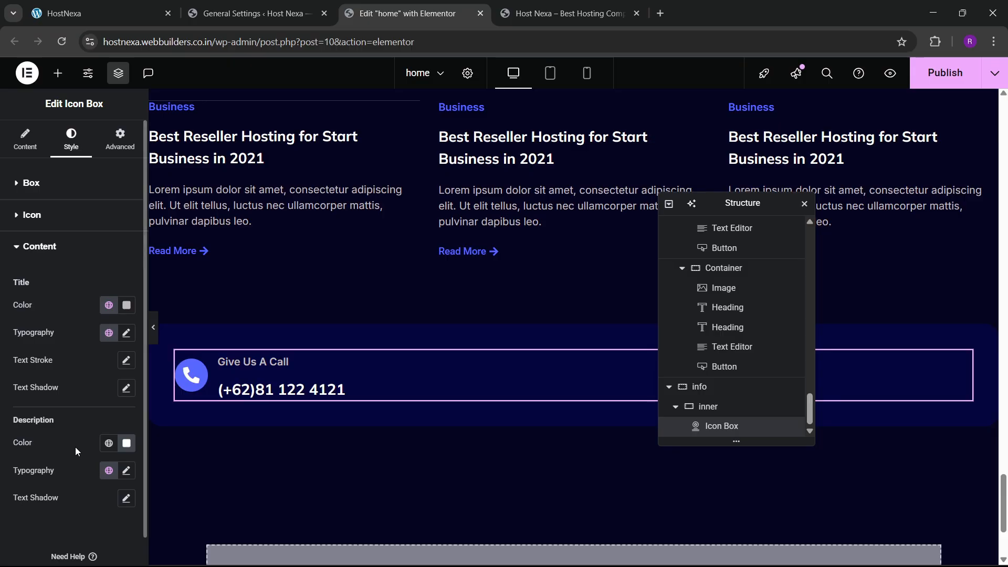
click(45, 186)
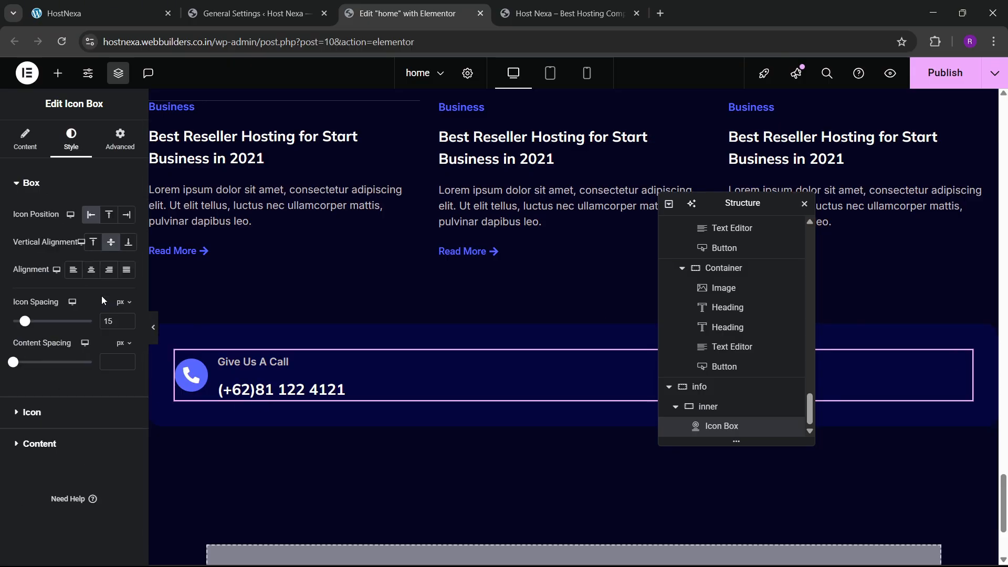
click(114, 362)
text(0)
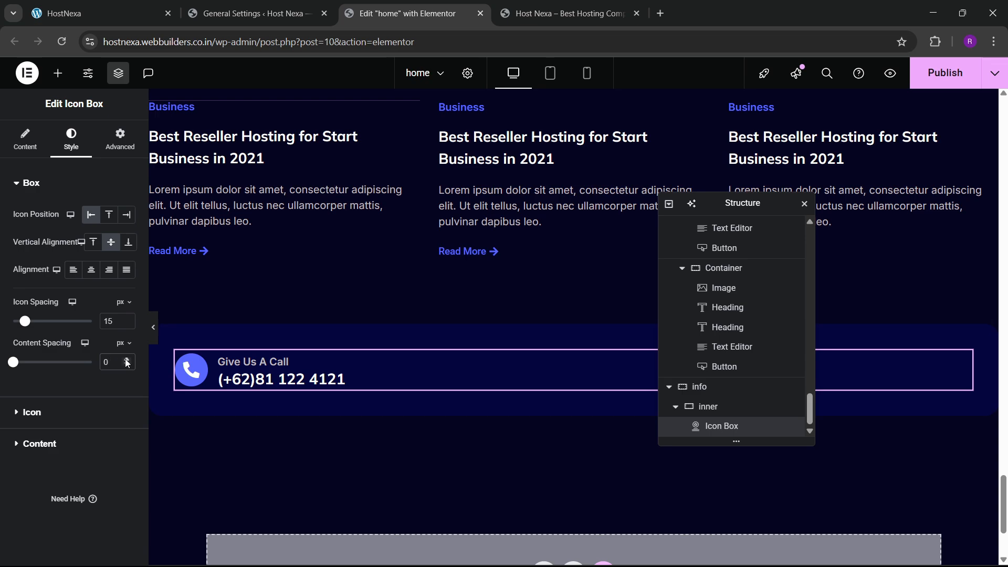
click(125, 358)
click(125, 358)
click(125, 359)
click(127, 358)
click(127, 358)
click(127, 358)
click(127, 358)
click(127, 359)
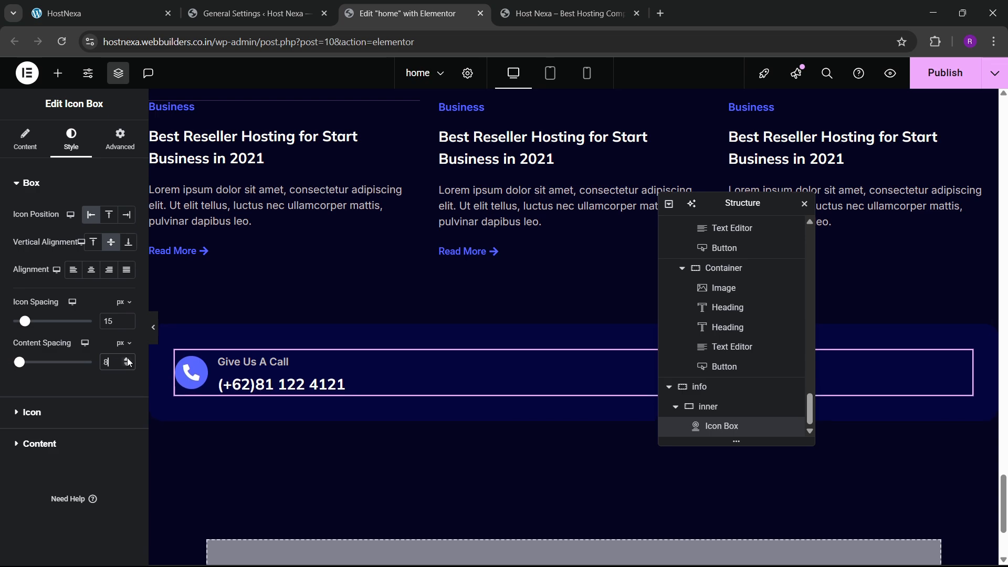
- Set the icon box description's font size to 21 px and check it against the reference site's contact bar
click(54, 444)
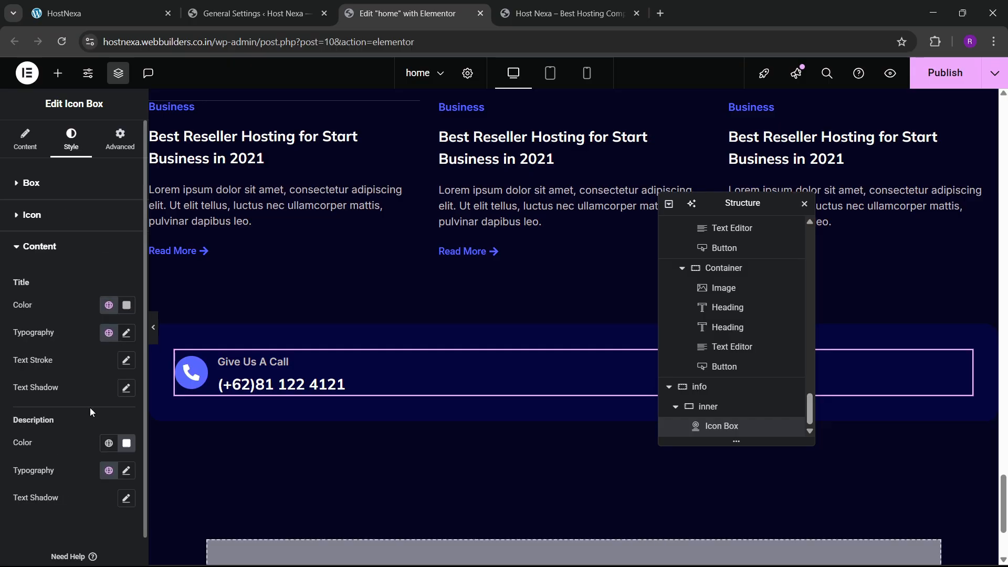
click(126, 439)
scroll(90, 406, down, 5)
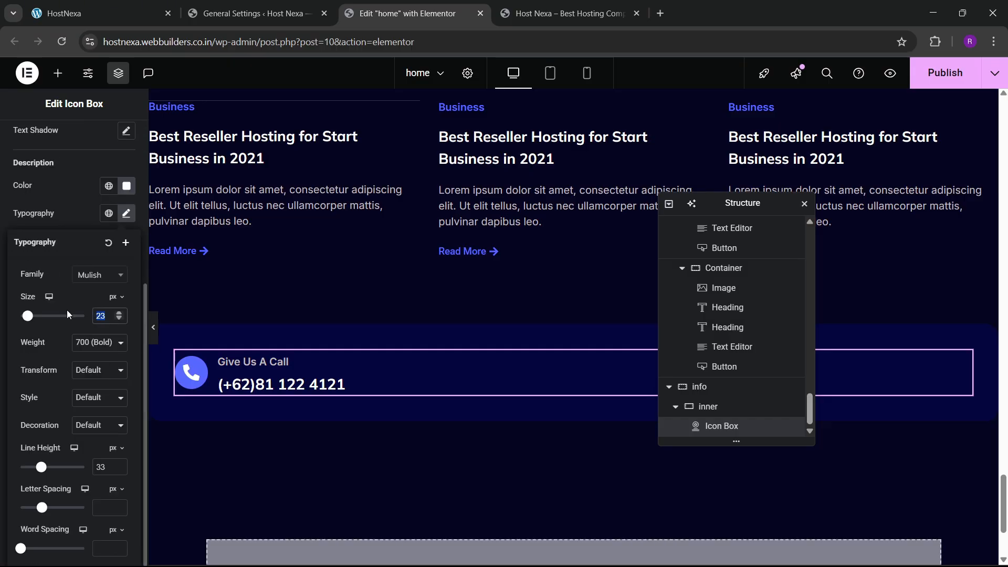
text(20)
key(BackSpace)
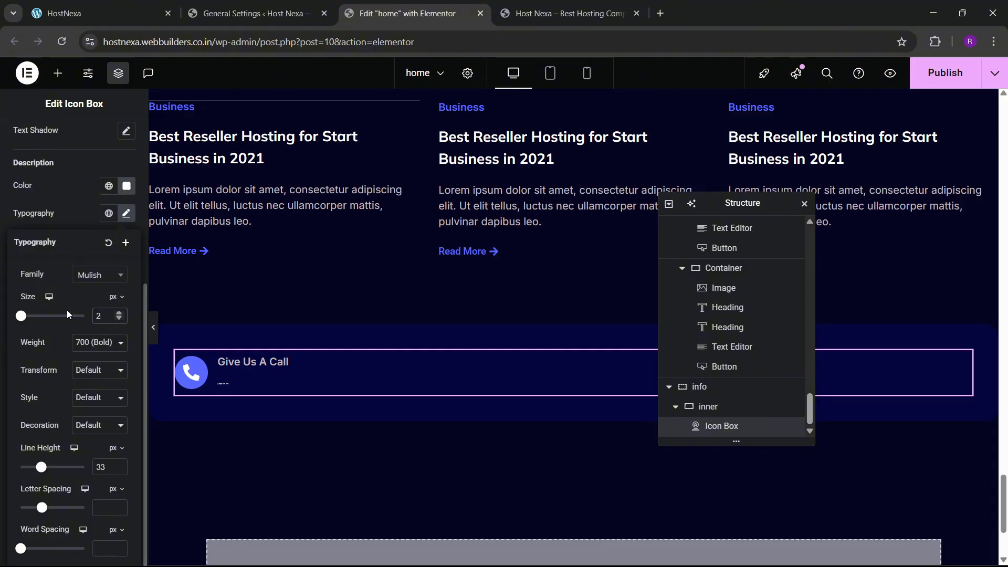
text(1)
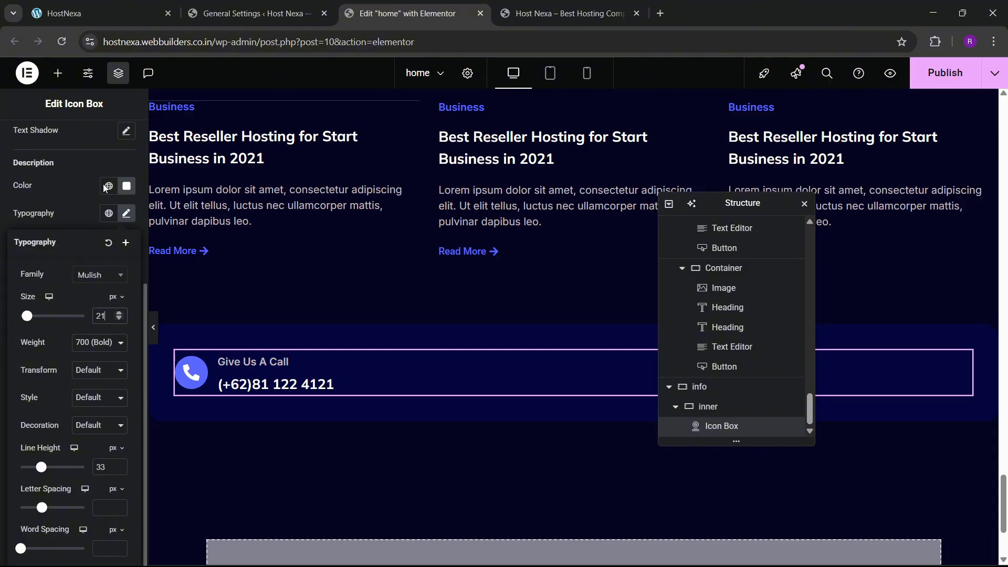
key(ctrl+1)
key(ctrl+Tab)
key(ctrl+Tab)
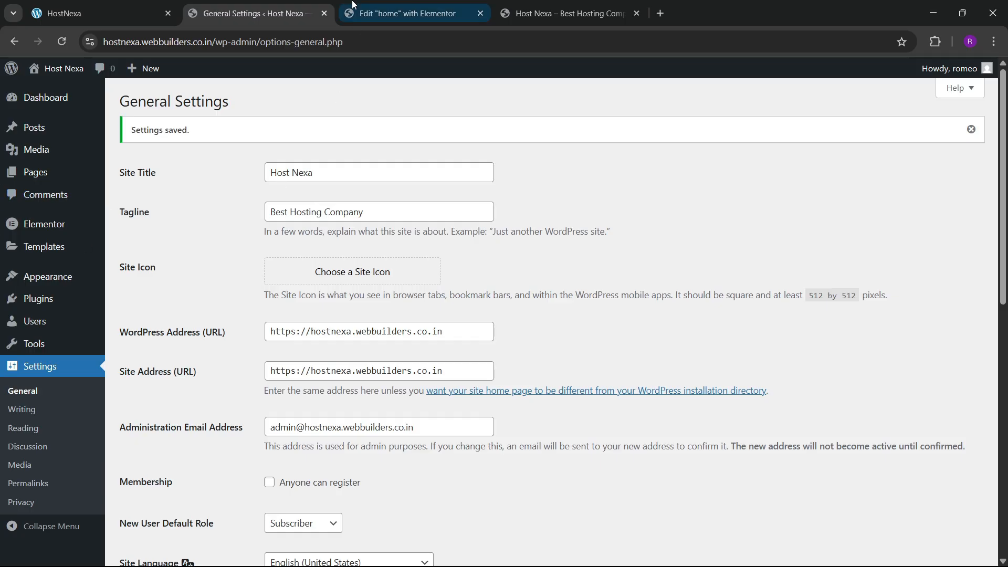
- Set the icon's normal size to 22 px and its padding to 16 px
scroll(79, 239, up, 4)
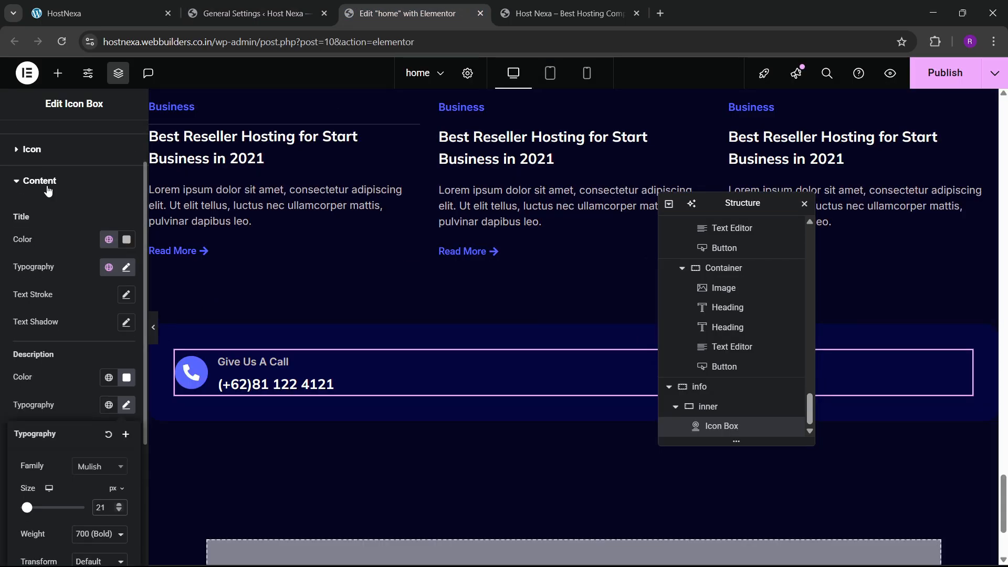
click(45, 153)
drag(120, 344, 78, 346)
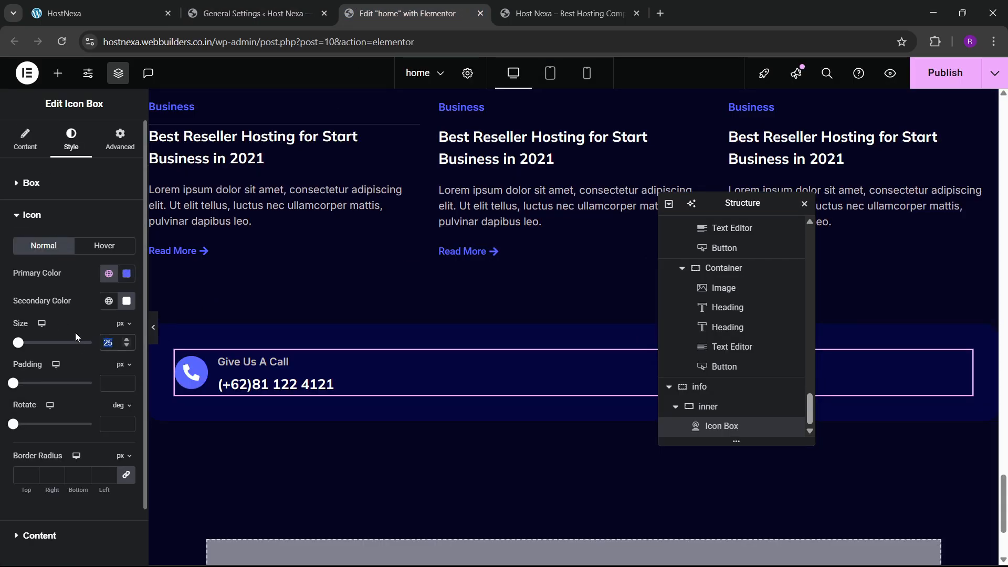
text(25)
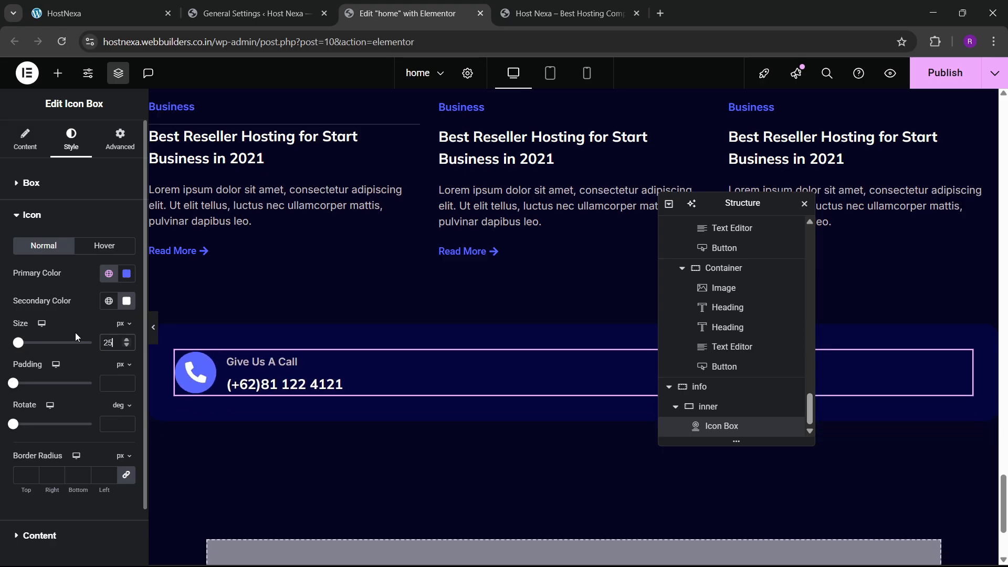
key(BackSpace)
text(2)
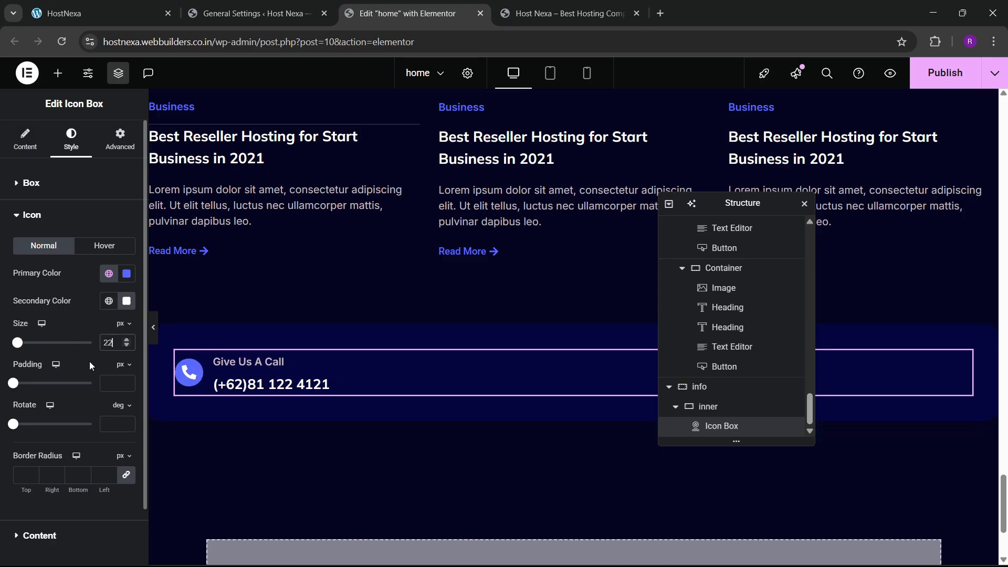
click(127, 380)
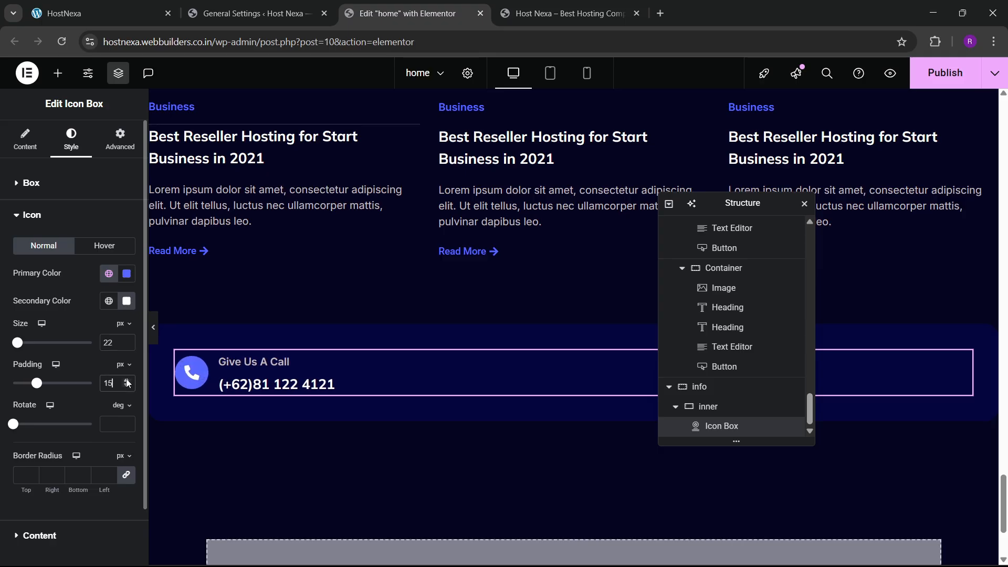
click(126, 380)
click(126, 387)
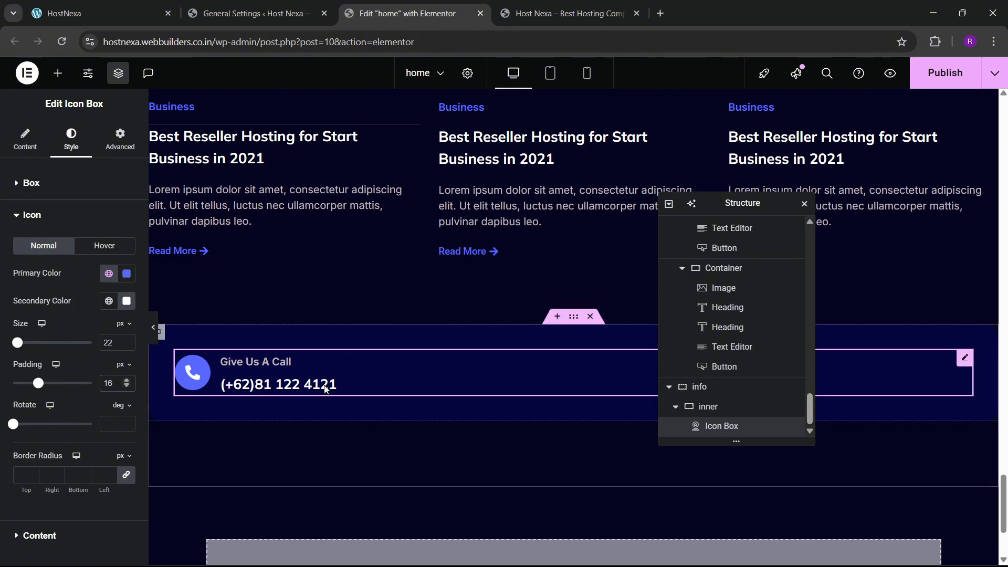
- Duplicate the Give Us A Call icon box three times inside the inner container
right_click(326, 389)
click(348, 298)
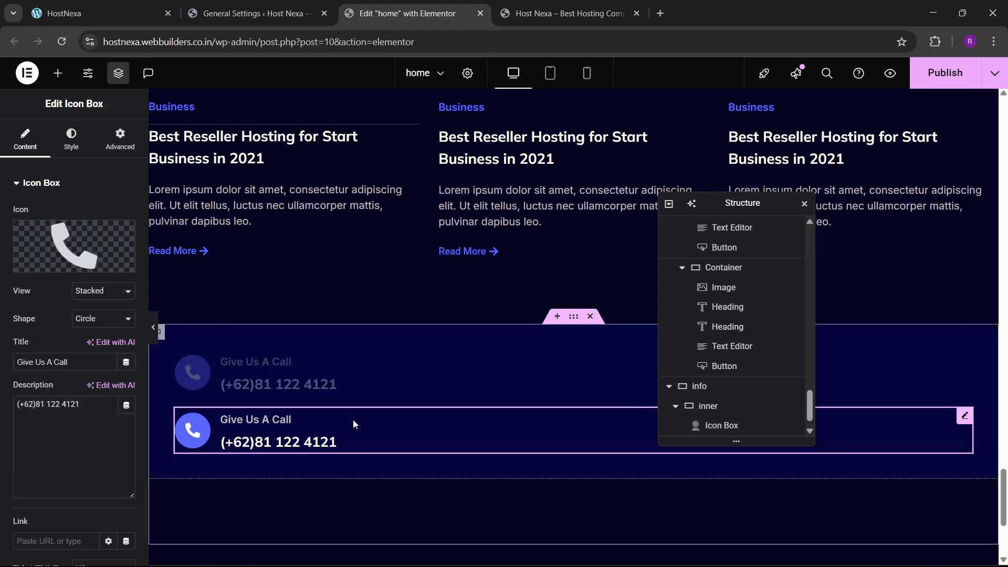
right_click(353, 425)
click(370, 298)
right_click(349, 465)
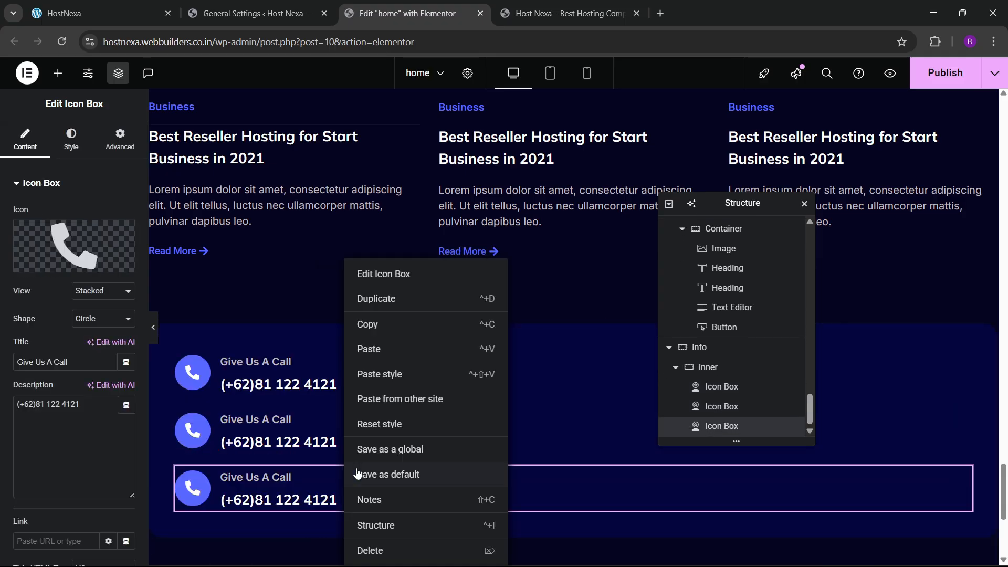
click(370, 298)
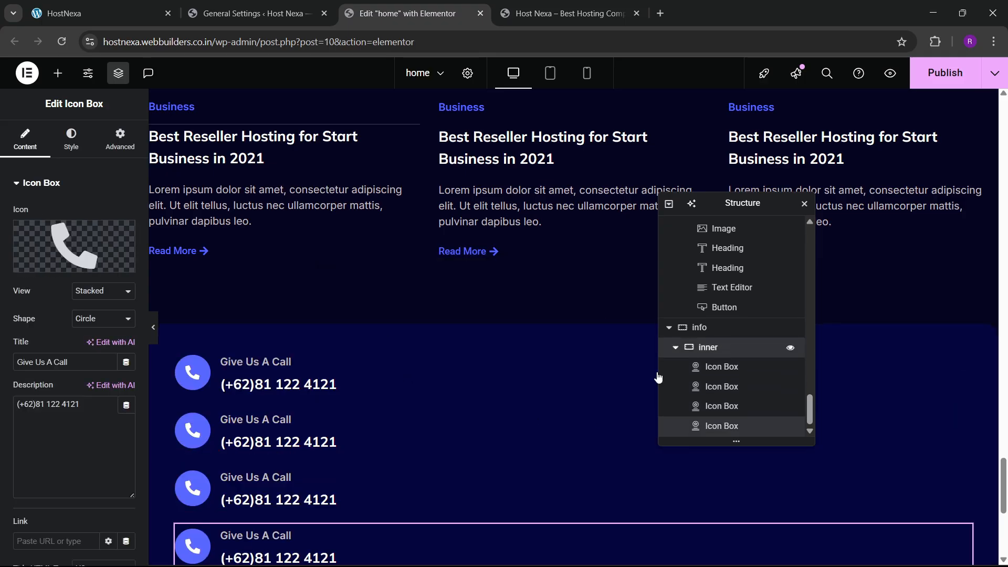
- Lay out the inner container as a horizontal row with space-between justification and compare it with the reference contact bar
click(708, 347)
click(24, 141)
scroll(37, 295, down, 4)
click(73, 284)
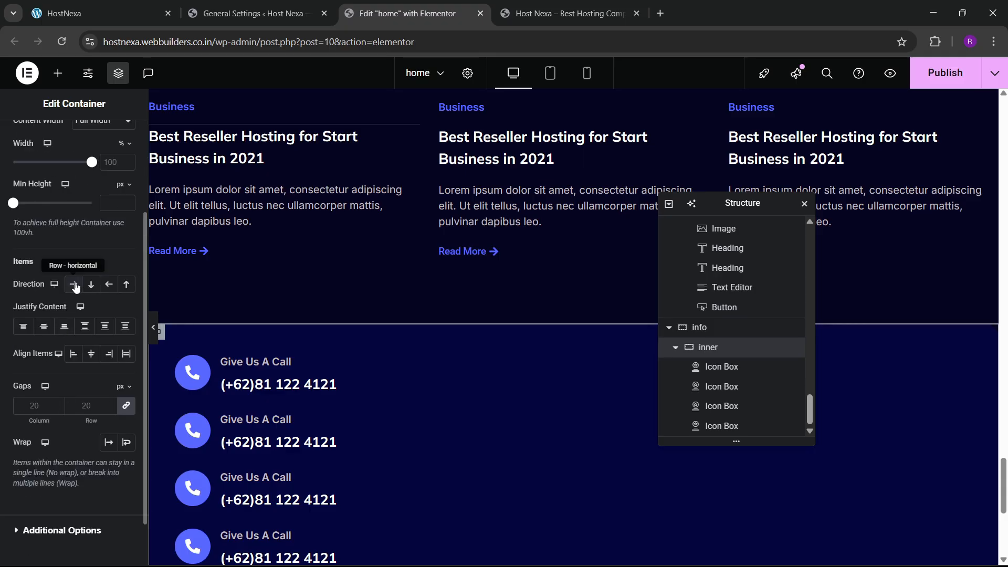
click(84, 327)
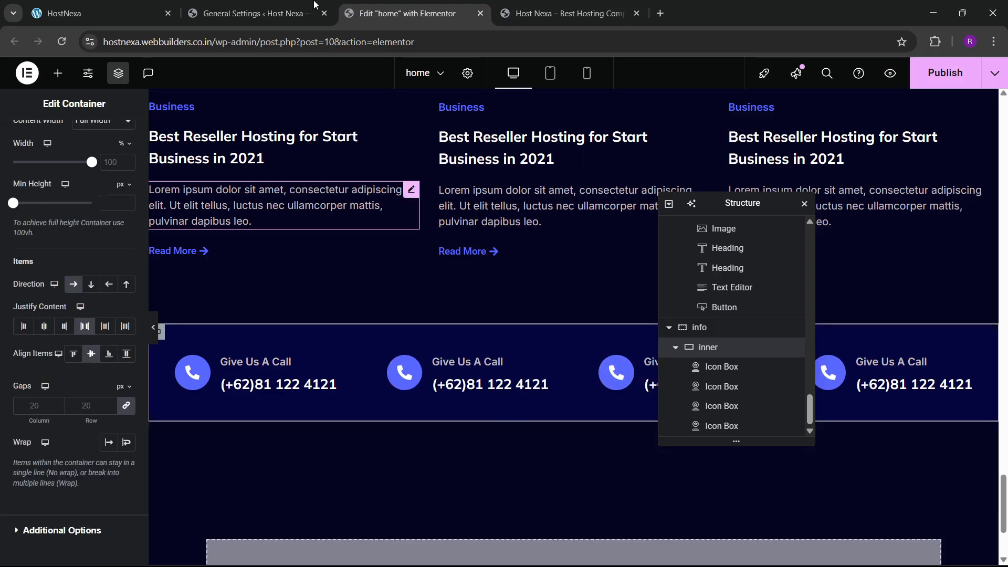
click(132, 6)
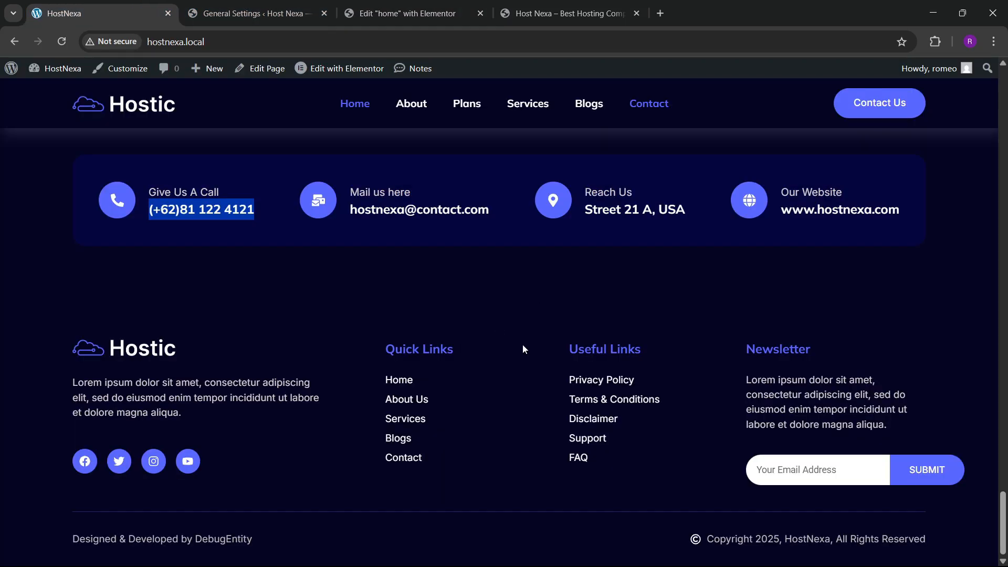
click(445, 4)
- Publish the home page, reload the live site and compare its contact bar with the reference site
click(515, 375)
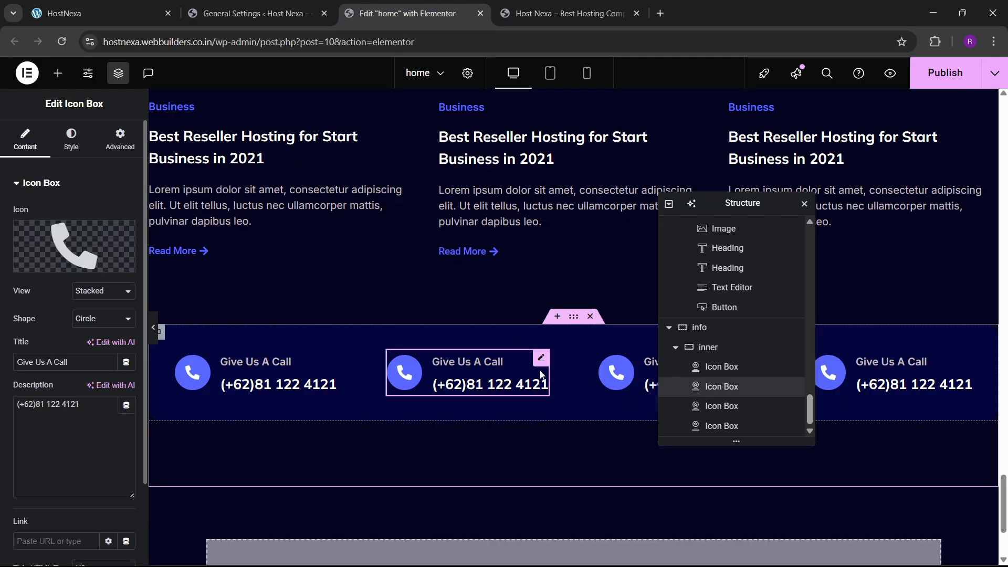
scroll(542, 375, down, 3)
click(945, 72)
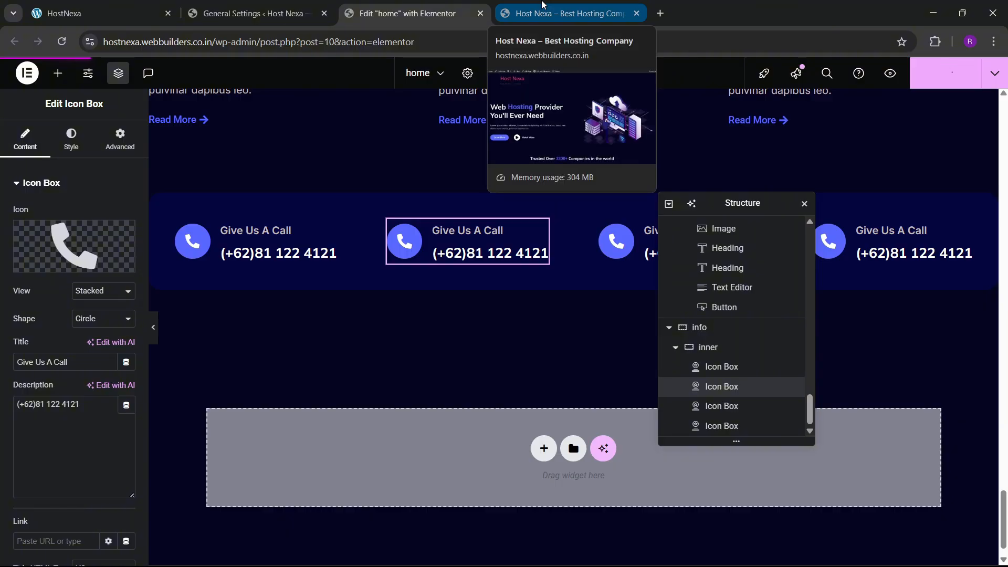
click(542, 7)
click(63, 41)
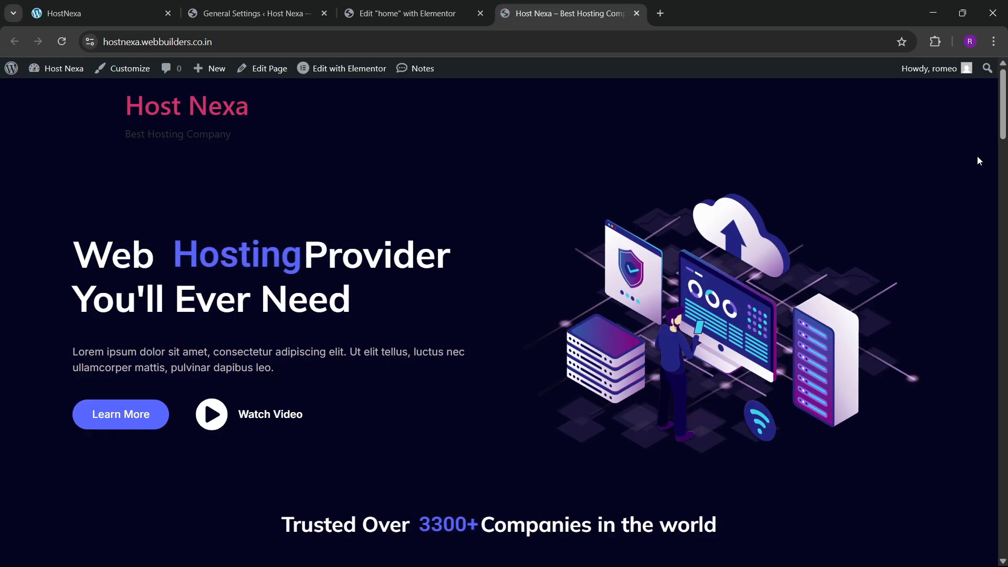
scroll(798, 524, down, 20)
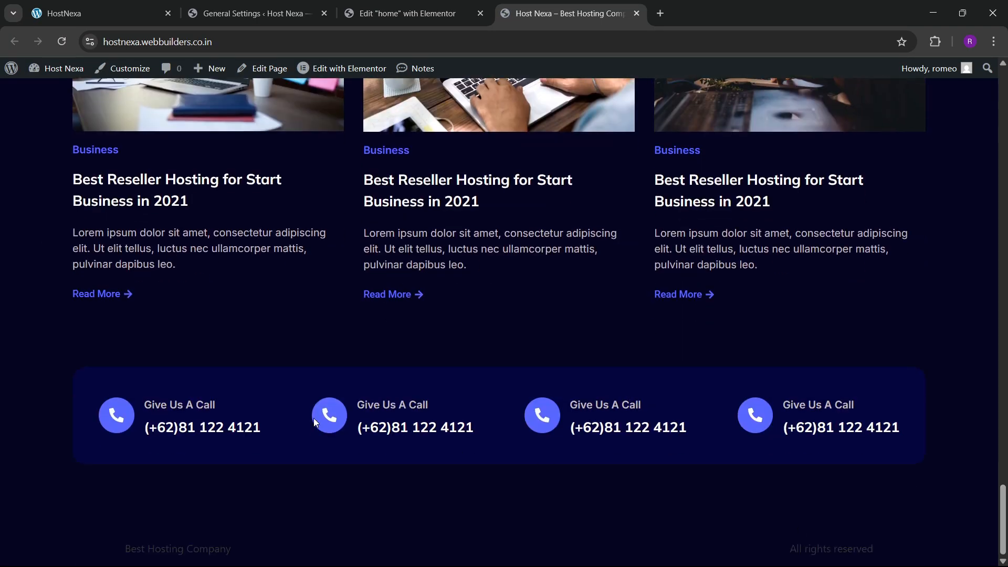
click(158, 20)
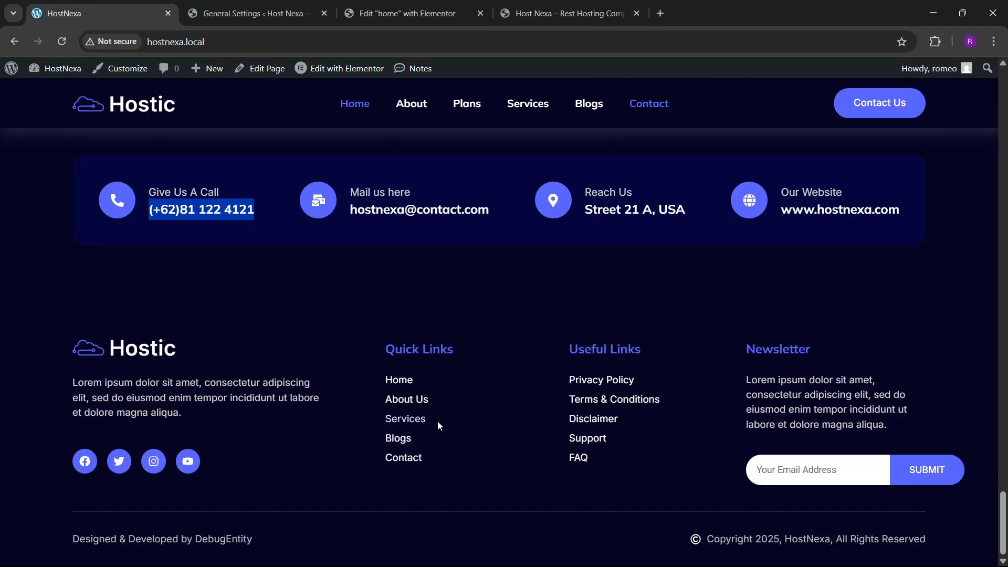
- Open the Theme Builder in a new browser tab from the WordPress dashboard and create a new Footer template
click(234, 21)
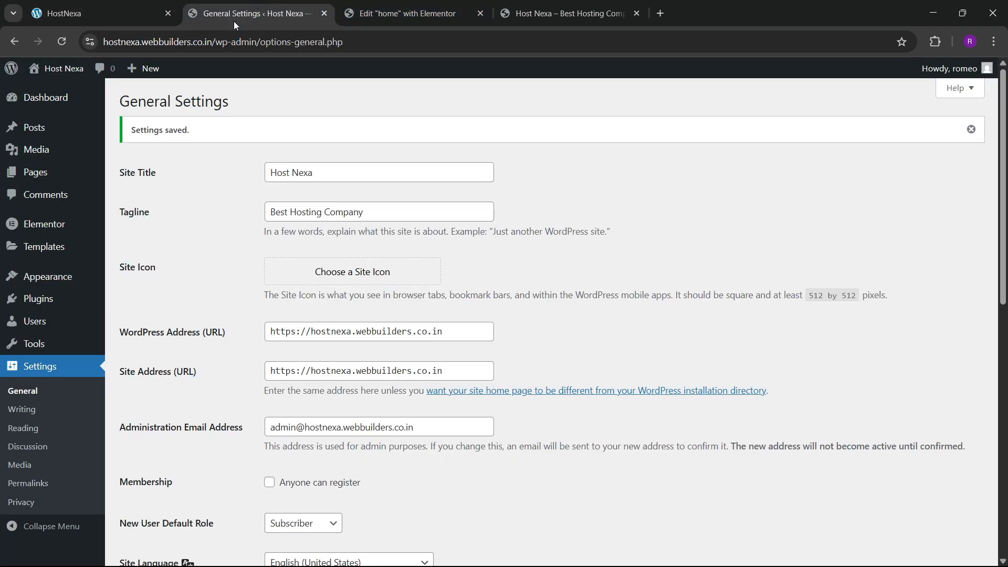
mouse_move(48, 249)
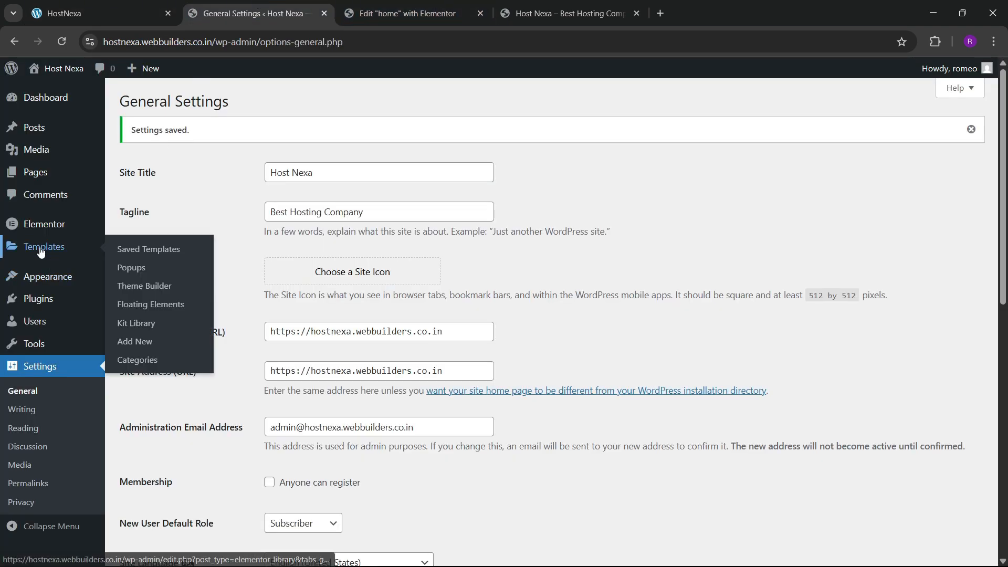
right_click(136, 291)
click(178, 362)
click(382, 15)
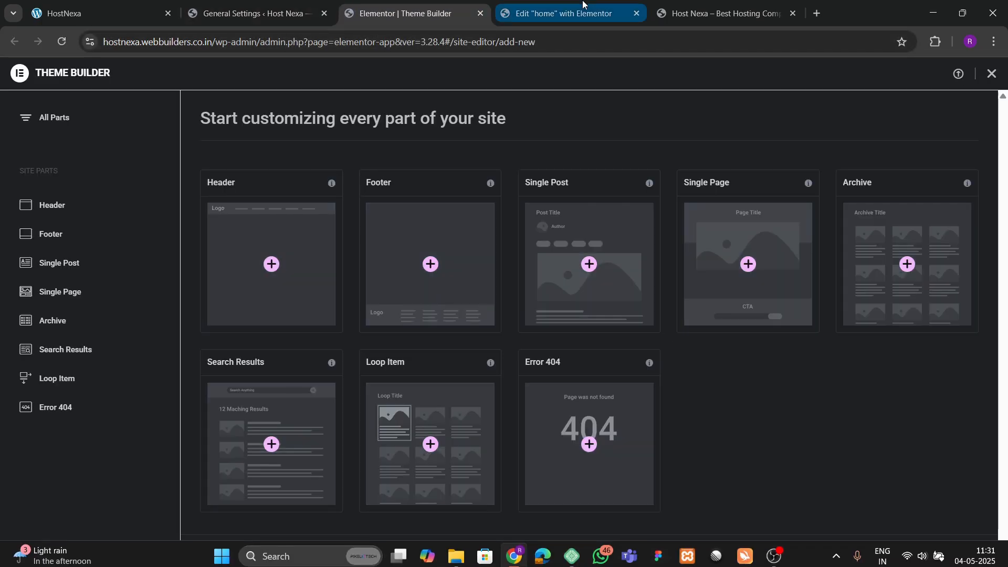
mouse_move(584, 4)
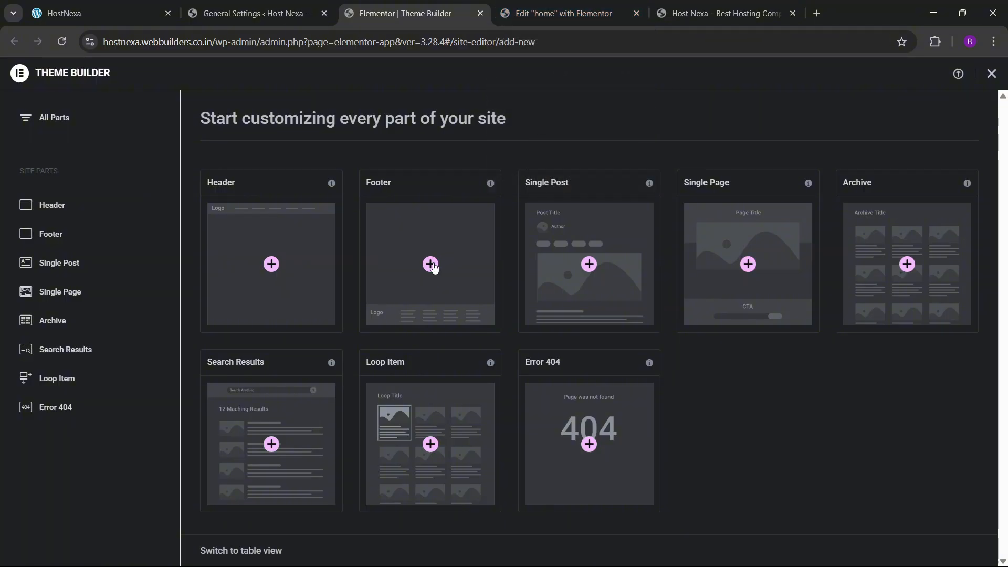
click(441, 314)
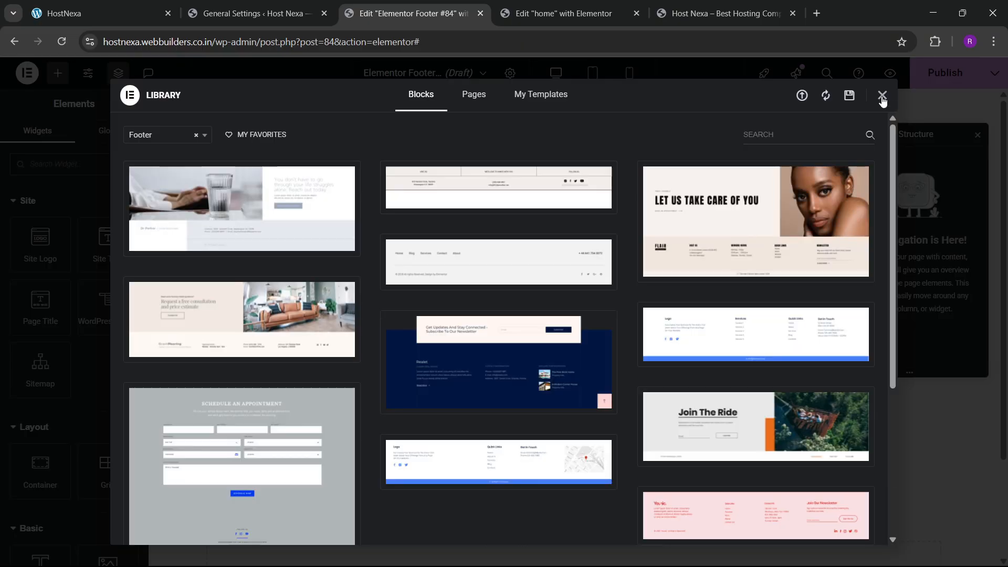
- Dismiss the footer block library and review the footer layout on the reference site
click(882, 96)
scroll(463, 377, down, 3)
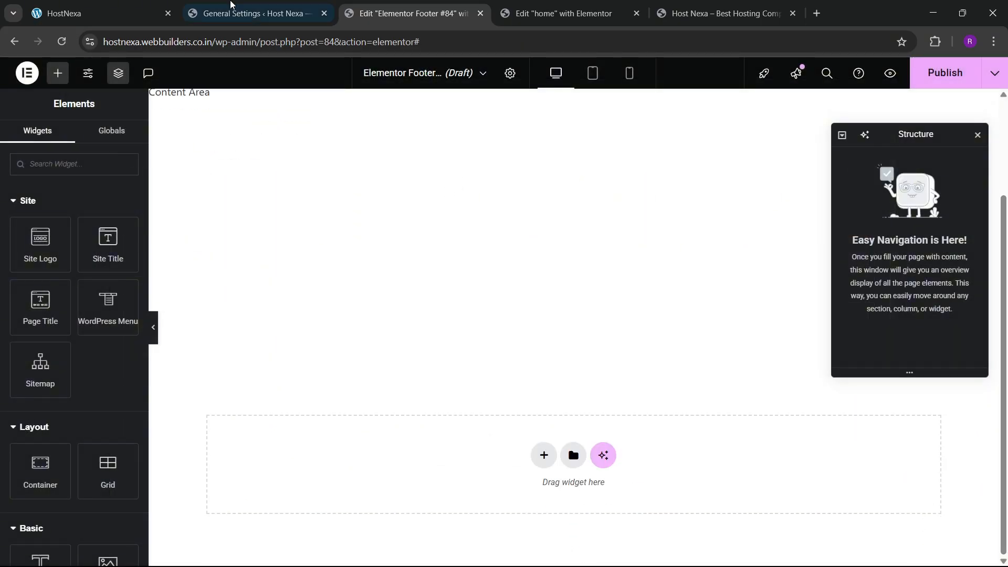
click(131, 13)
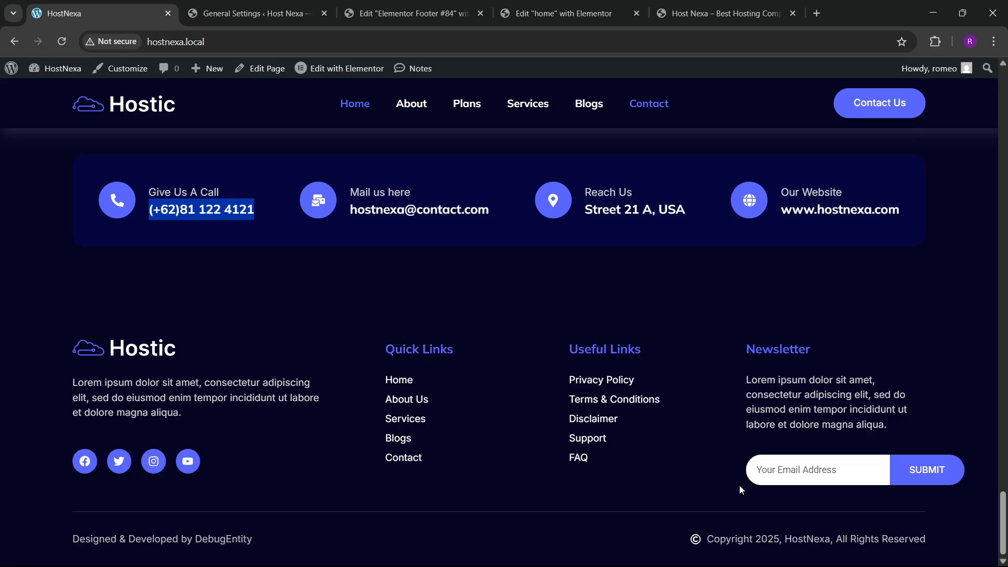
click(412, 13)
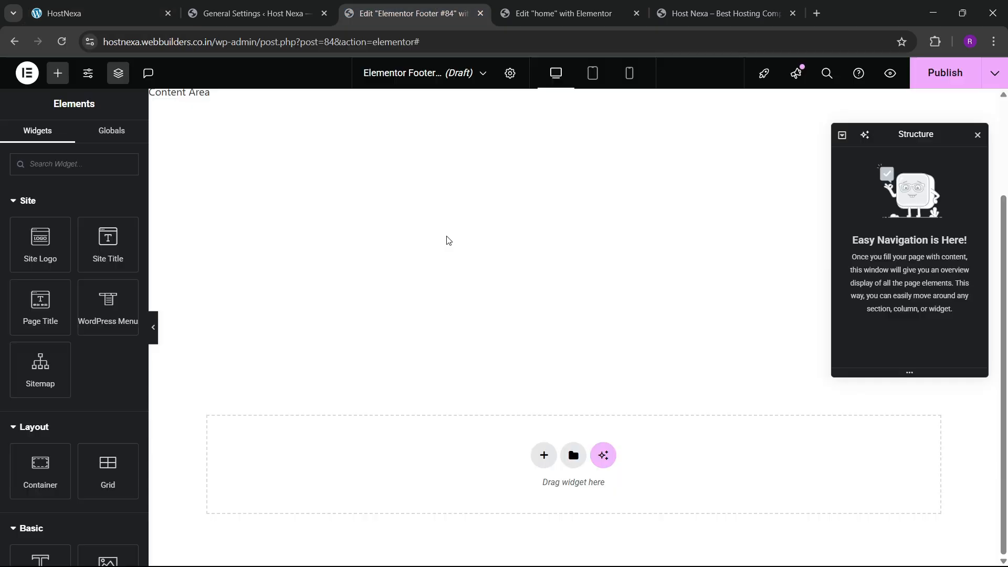
- Add a column-direction Flexbox container to the footer template and name it footer
click(546, 459)
click(544, 480)
click(415, 487)
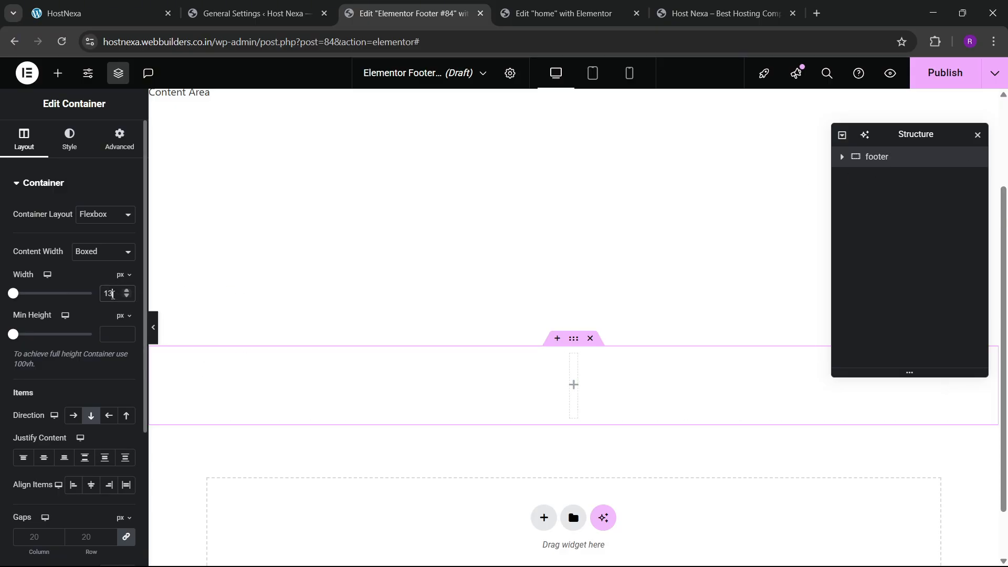
- Set the footer container's padding to 50 px top and bottom and 0 px right and left
click(117, 138)
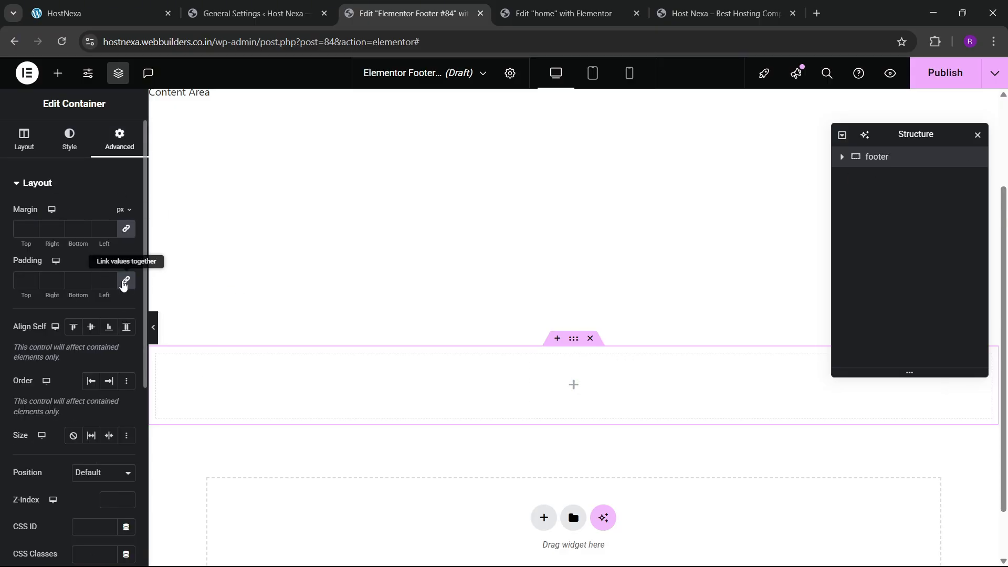
click(126, 280)
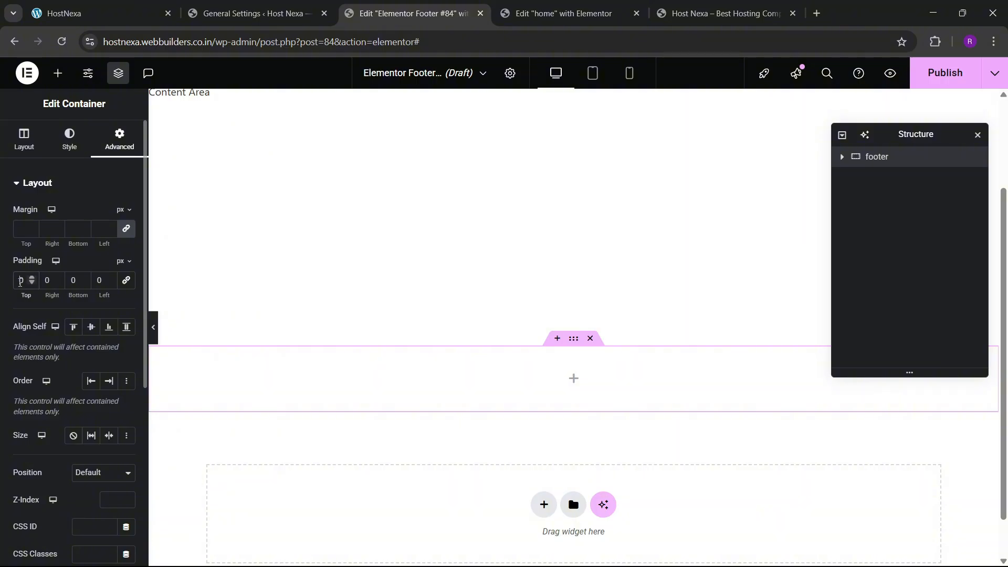
click(21, 281)
text(5)
click(70, 281)
text(5)
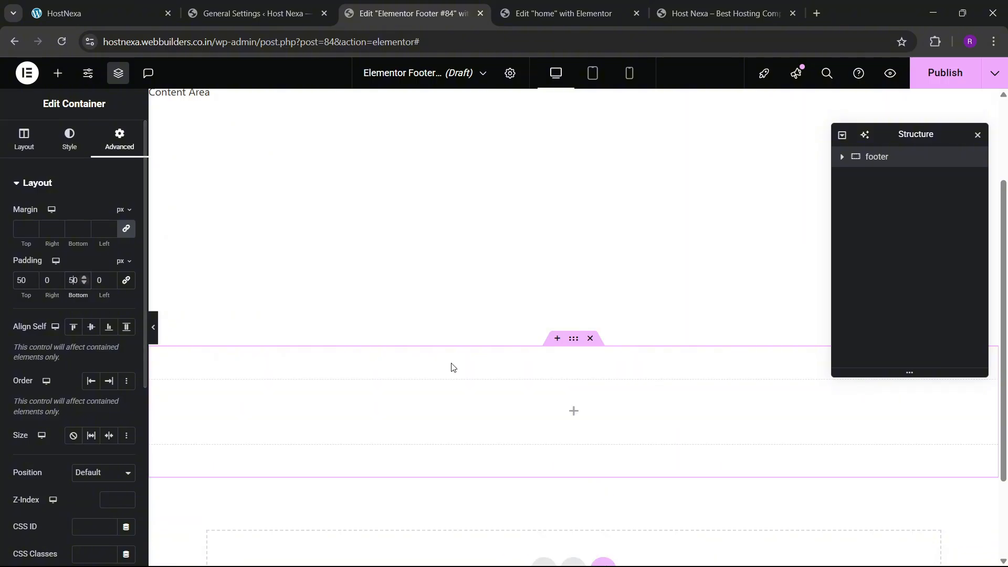
- Give the footer container a classic background in the global color dark blue (#050521)
click(70, 139)
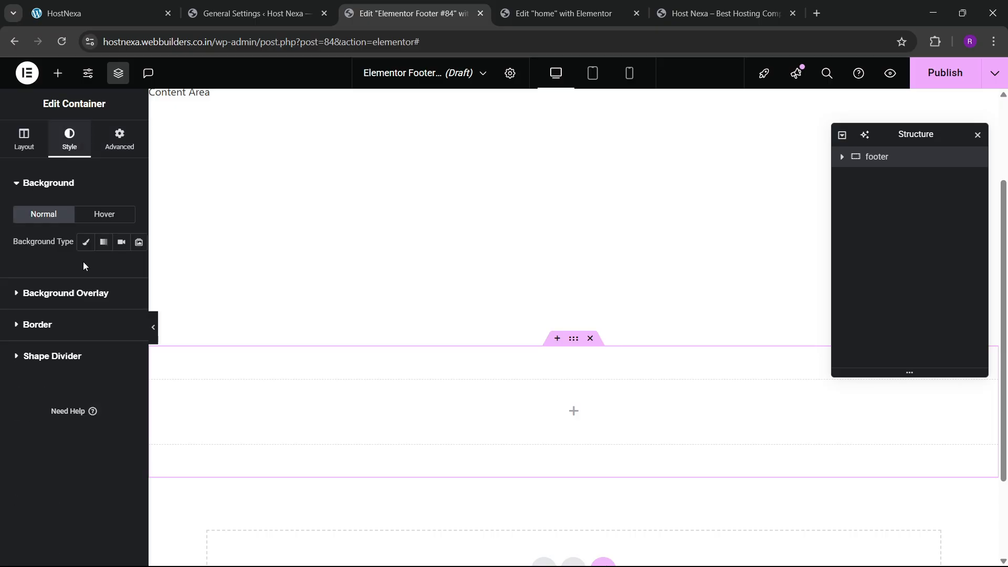
click(86, 242)
click(109, 270)
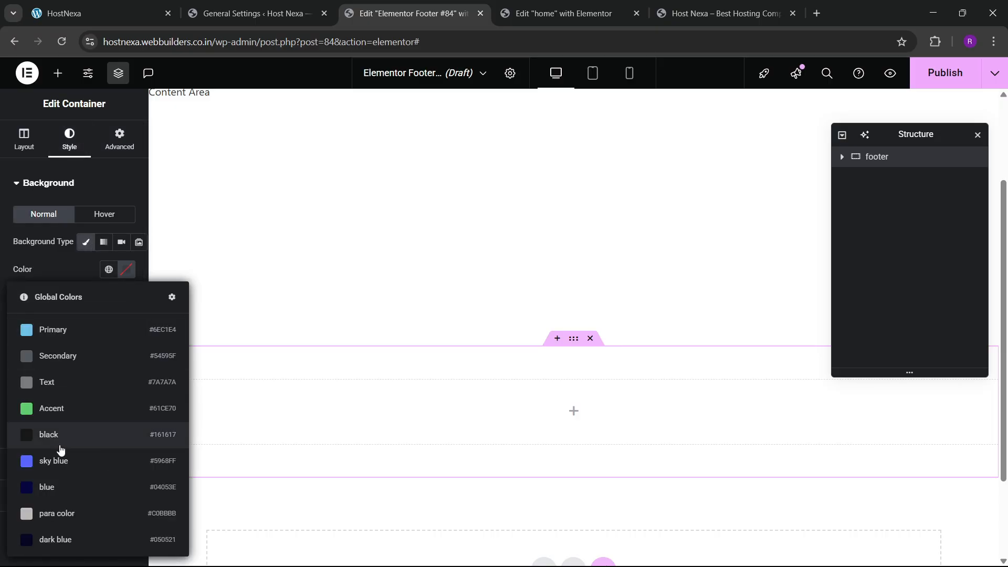
click(53, 488)
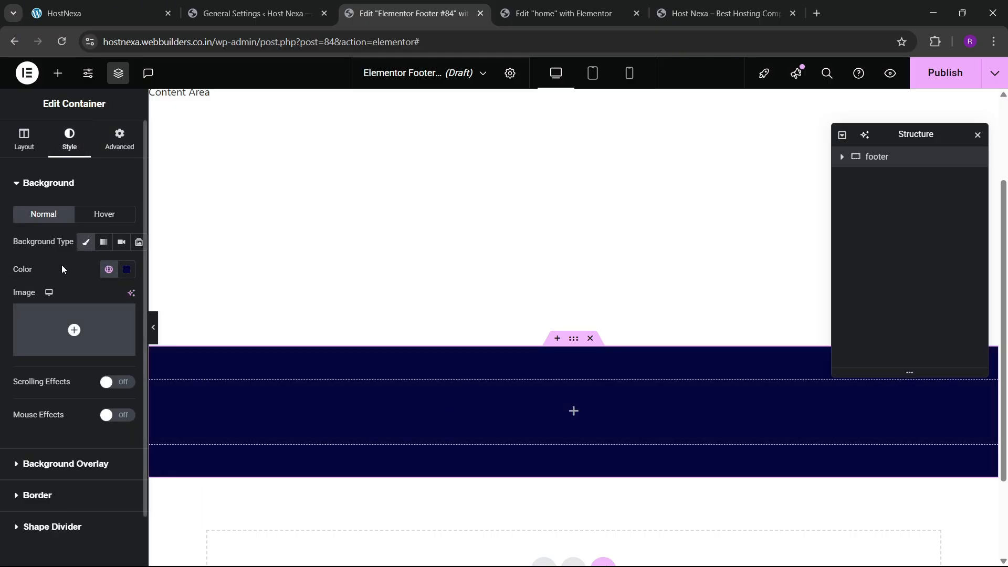
click(109, 270)
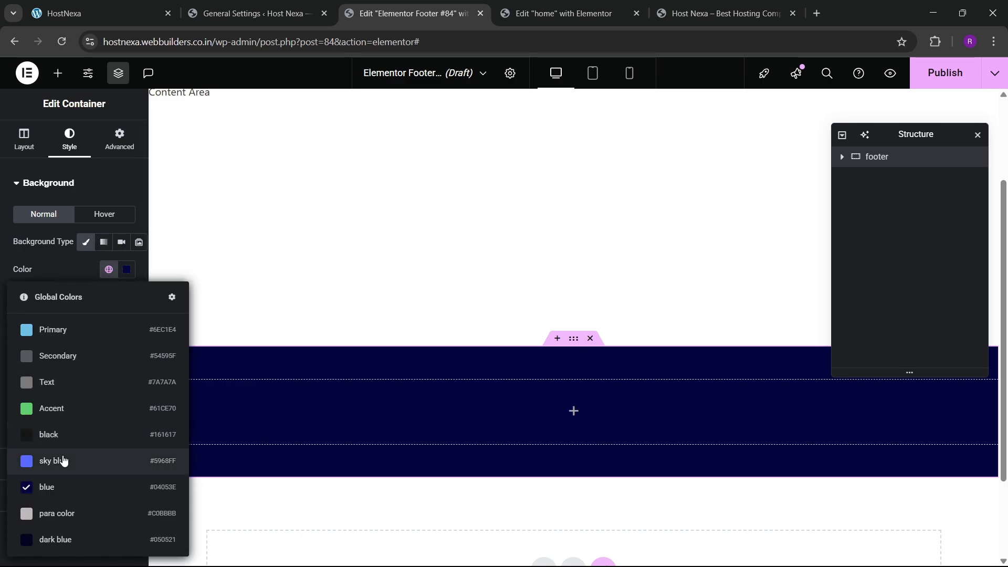
click(60, 539)
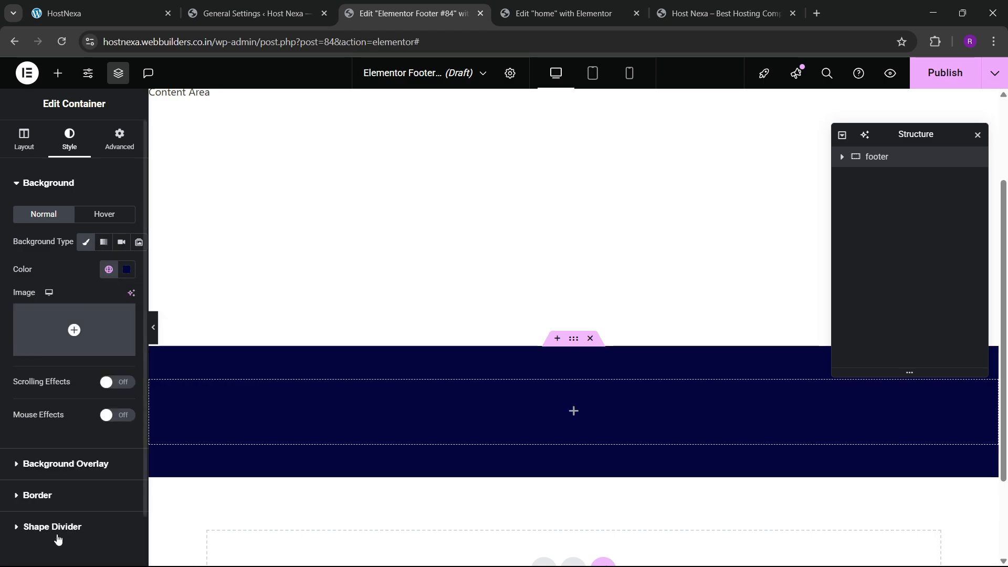
- Nest a container inside the footer container, set its padding to 0 on all sides and name it top
click(57, 75)
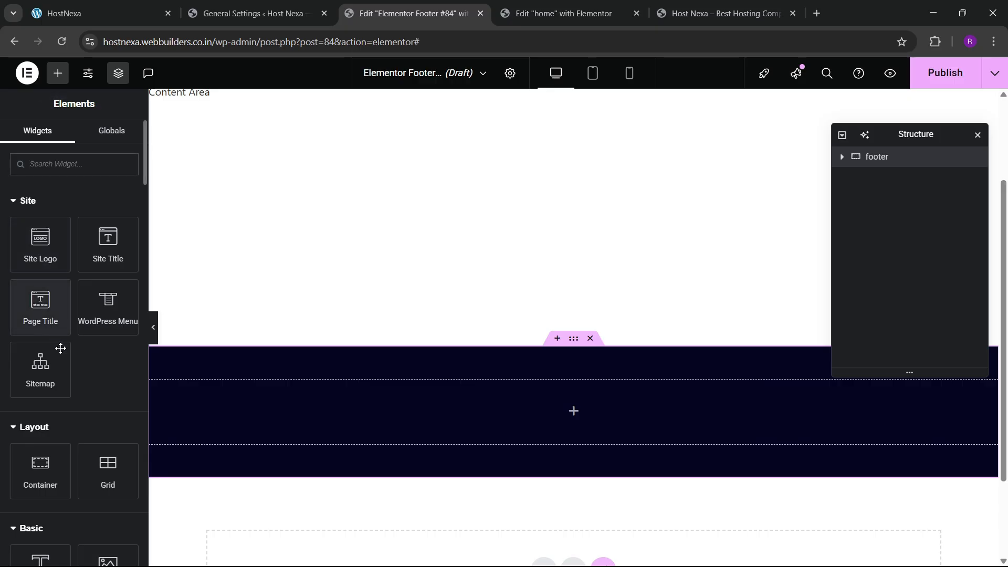
scroll(60, 348, down, 3)
drag(41, 338, 304, 432)
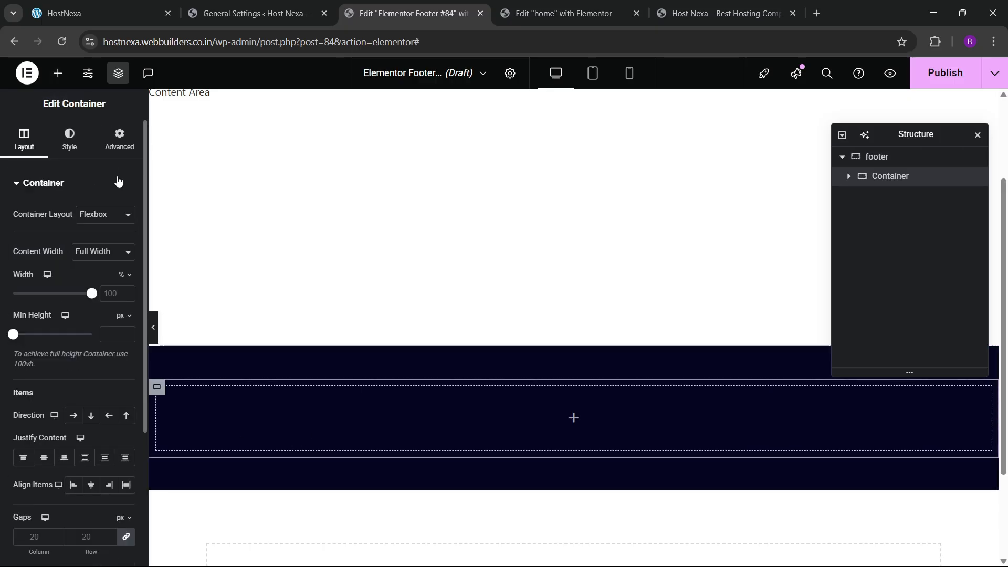
click(120, 139)
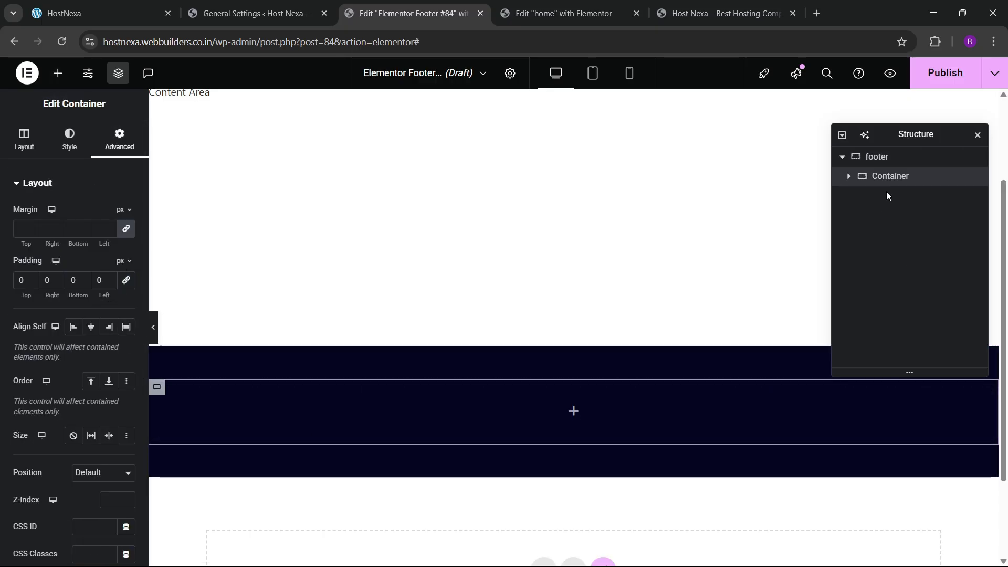
double_click(886, 177)
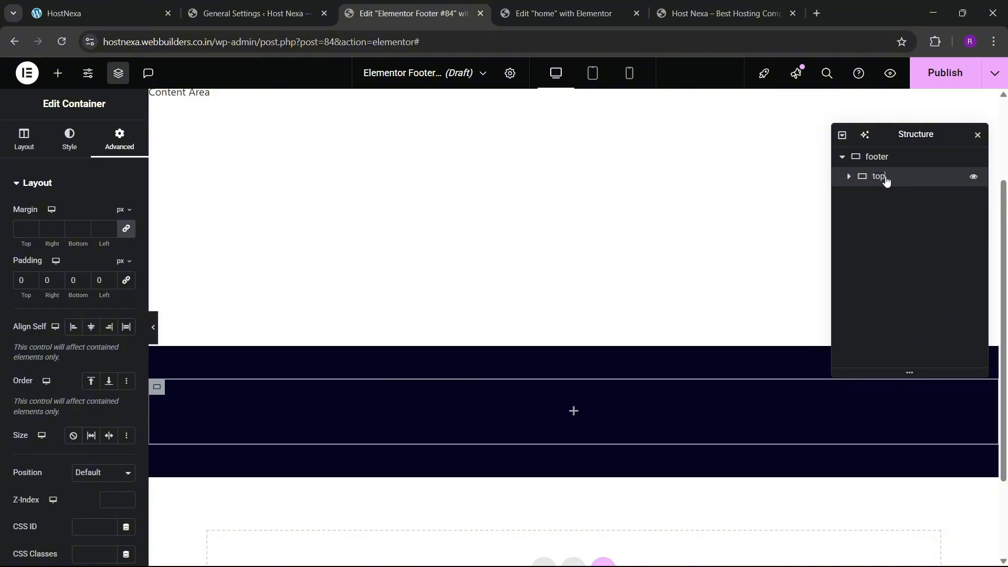
- Duplicate the top container and name the copy bottom
right_click(886, 177)
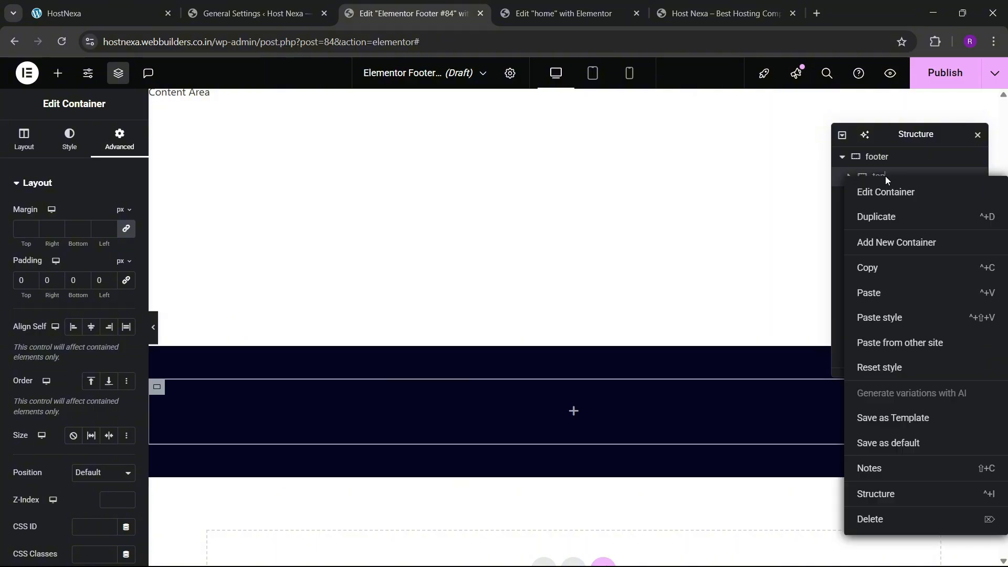
click(888, 218)
double_click(880, 203)
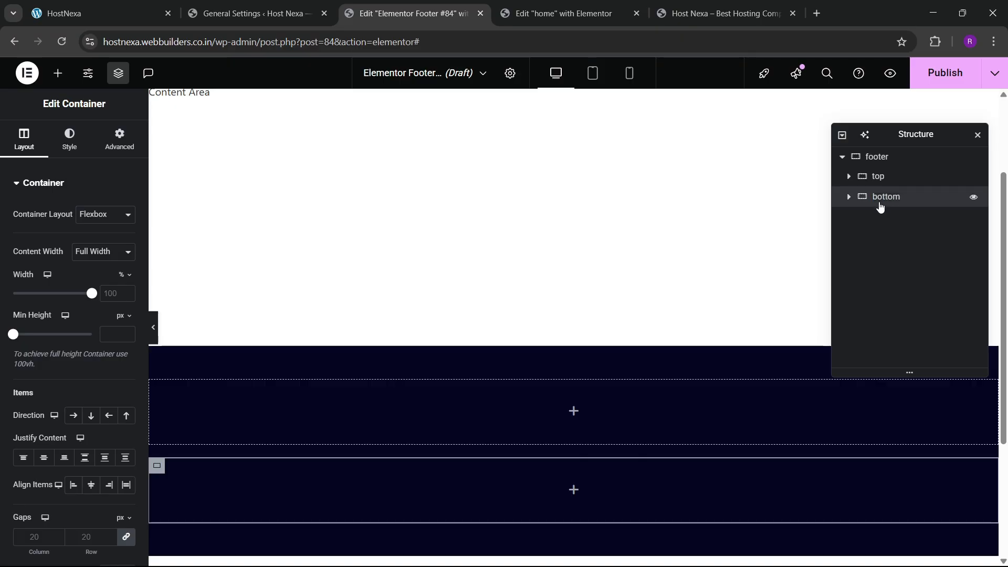
- Check the reference site's footer columns, and nest a container with 0 padding on all sides inside the top container
click(879, 182)
click(141, 17)
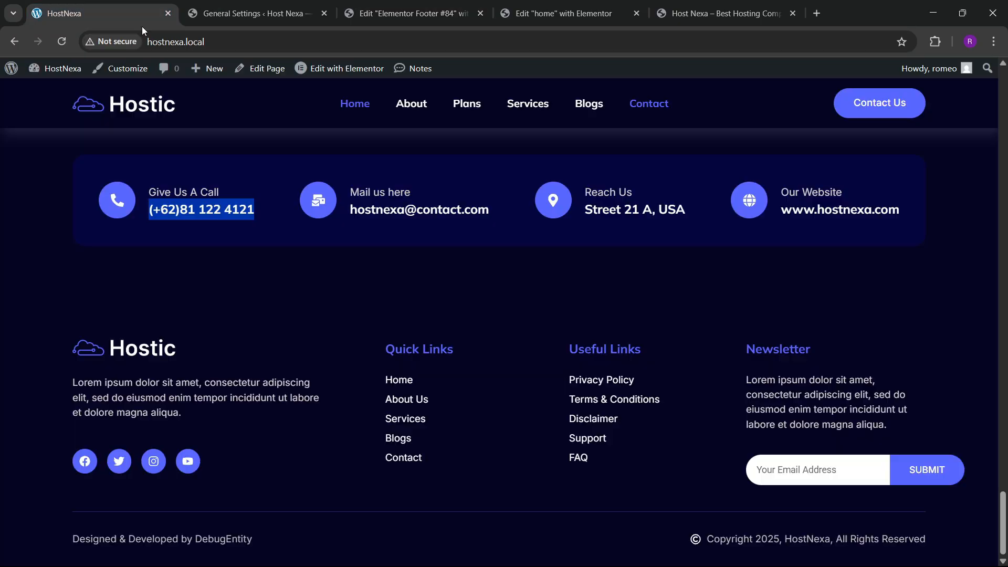
click(410, 13)
click(57, 74)
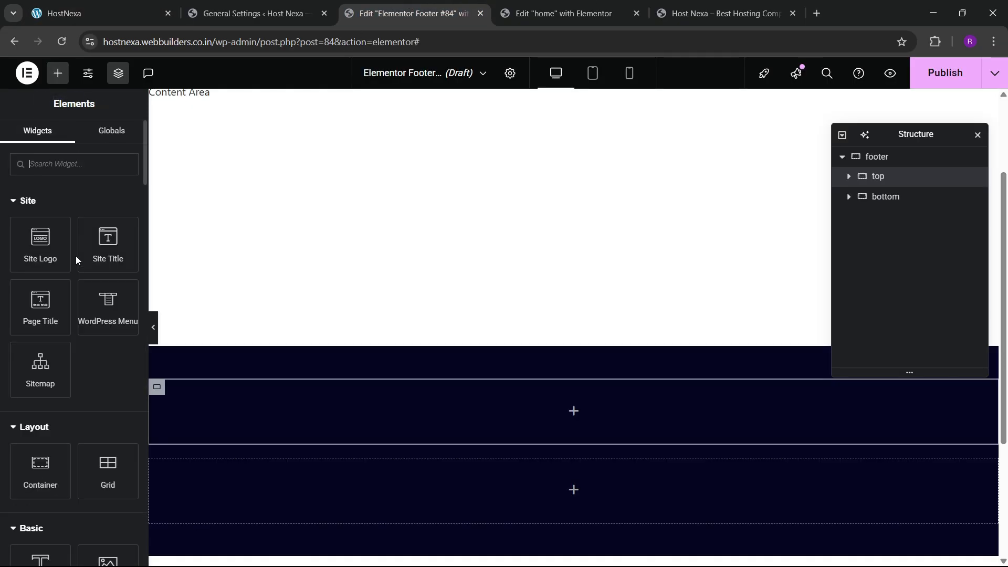
scroll(45, 315, down, 4)
drag(59, 278, 221, 399)
click(120, 139)
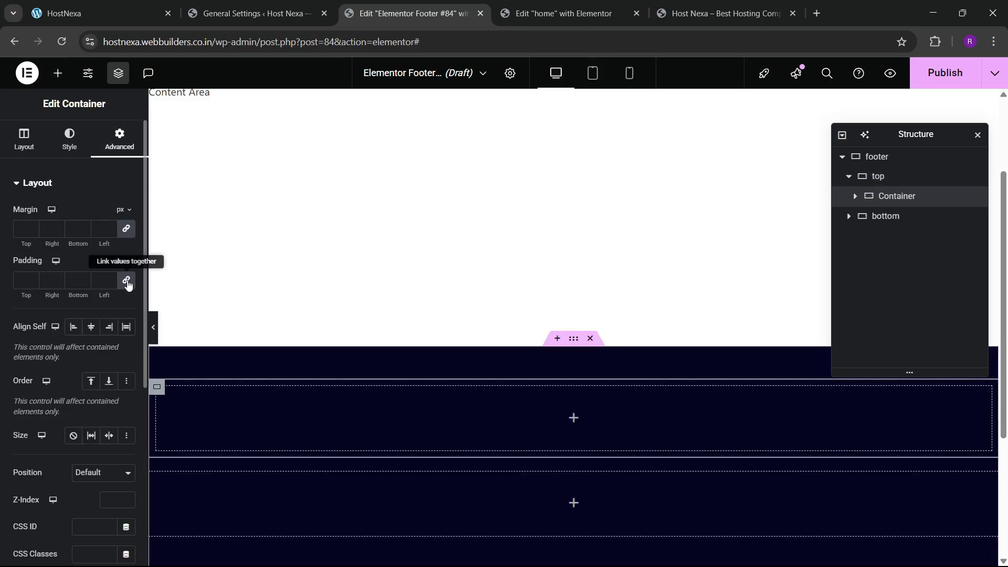
click(128, 282)
- Duplicate the container nested in top until it holds four identical column containers
right_click(889, 197)
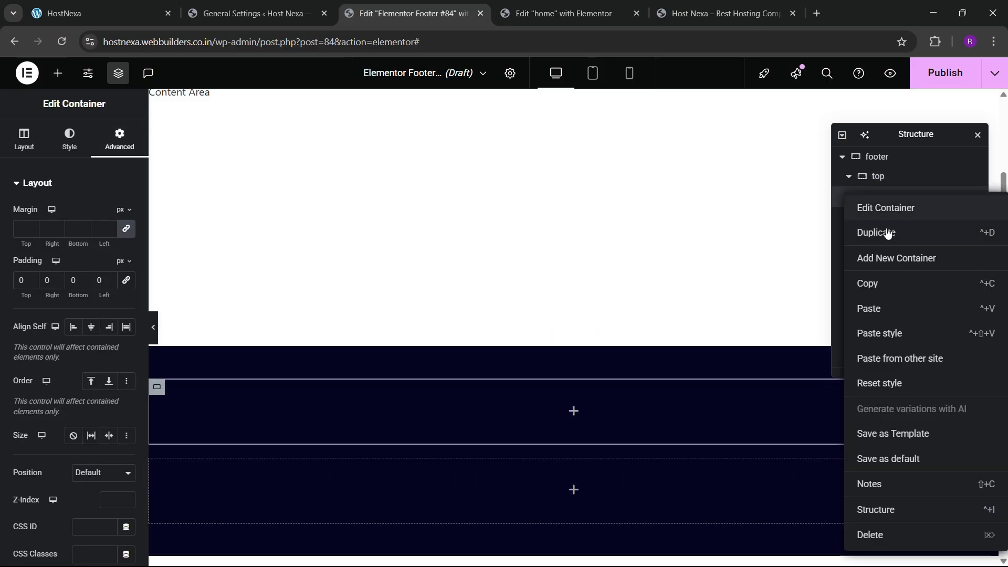
click(887, 231)
right_click(897, 215)
click(894, 247)
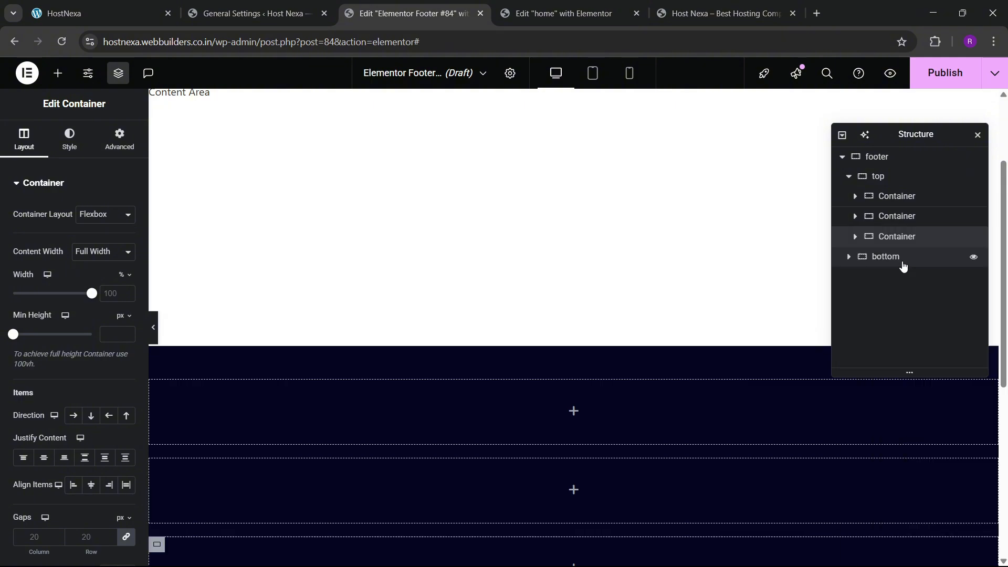
right_click(900, 239)
click(919, 281)
- Lay out the top container's items in a row, justified with Space Between and aligned to the start
click(893, 180)
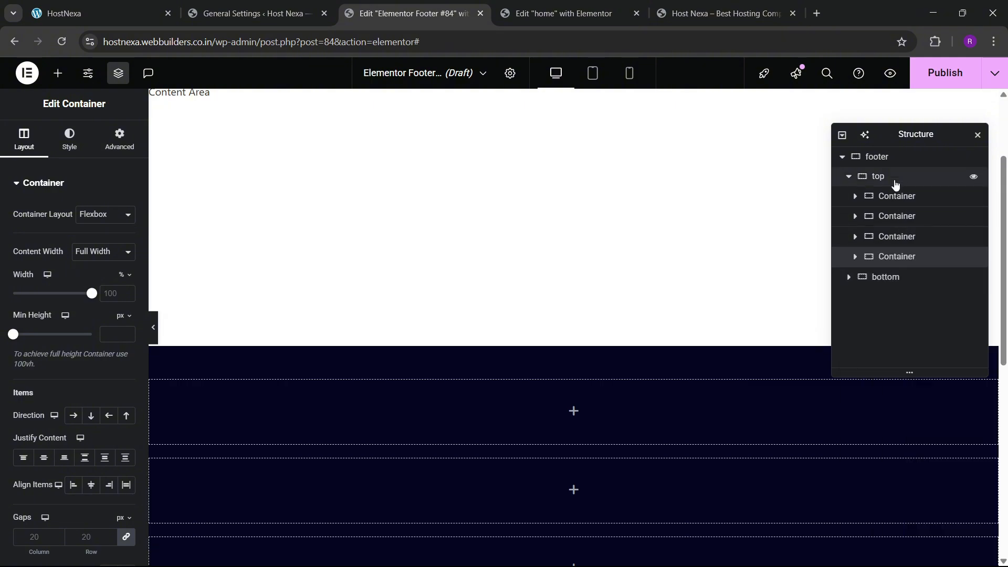
click(14, 135)
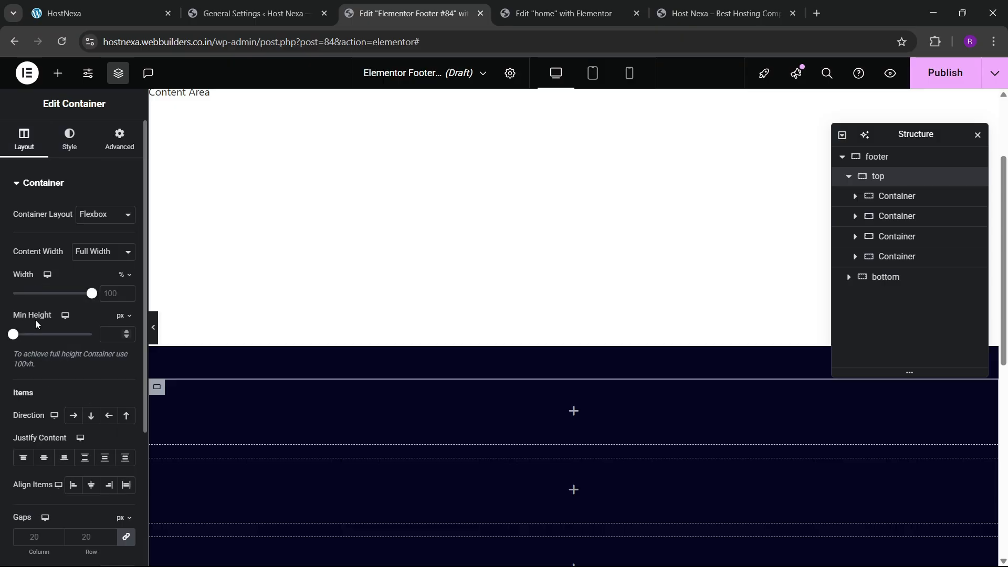
scroll(91, 358, down, 3)
click(73, 284)
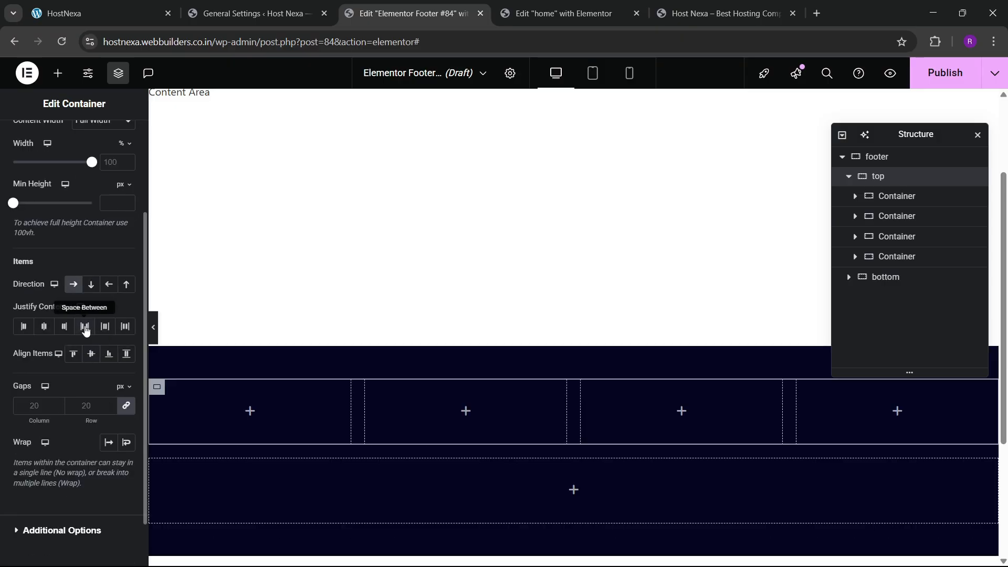
click(87, 356)
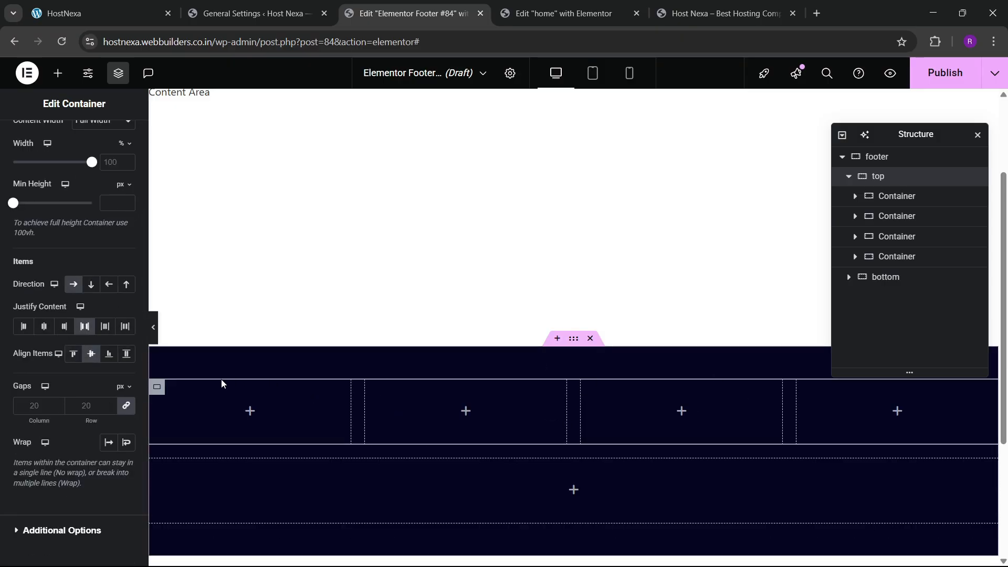
click(73, 354)
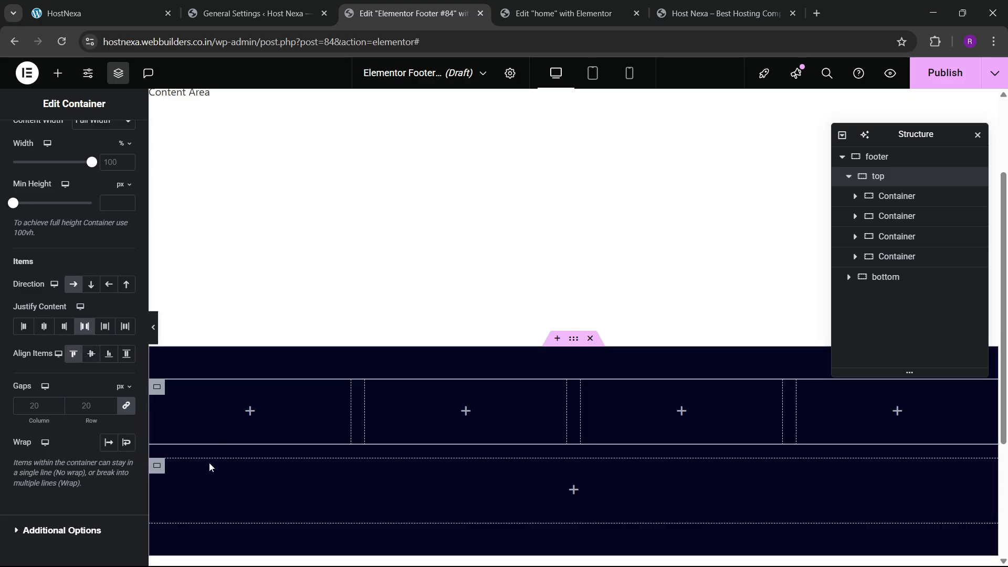
- Add an Image widget to the first footer column and insert logo-hostic.png from the media library
click(57, 72)
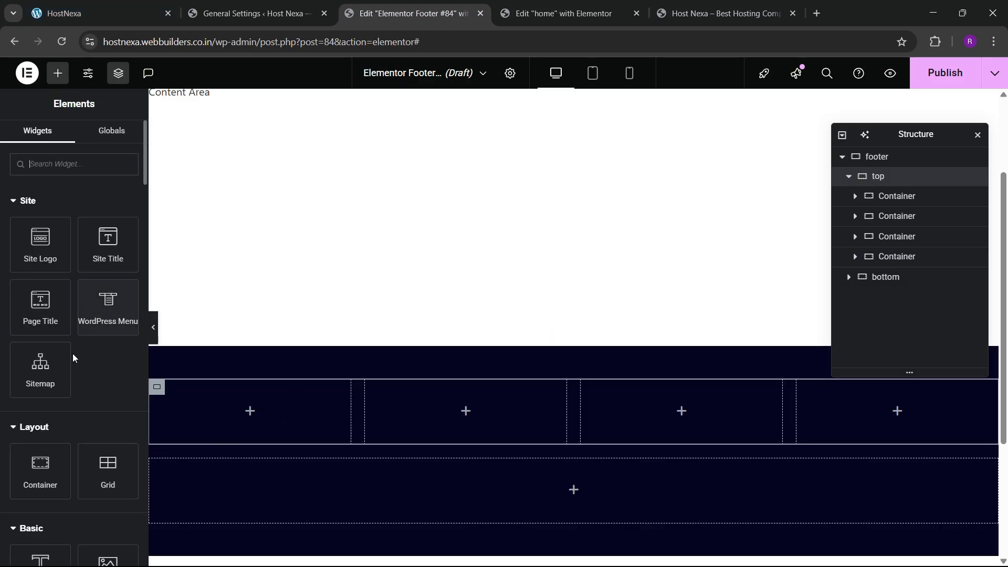
scroll(76, 389, down, 2)
drag(81, 428, 210, 412)
click(91, 270)
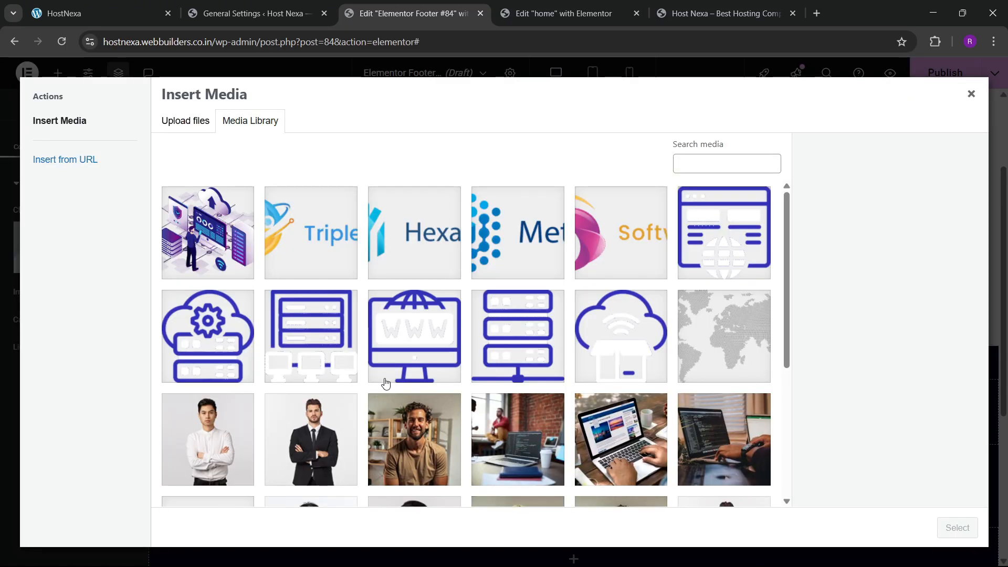
scroll(386, 383, down, 4)
click(252, 348)
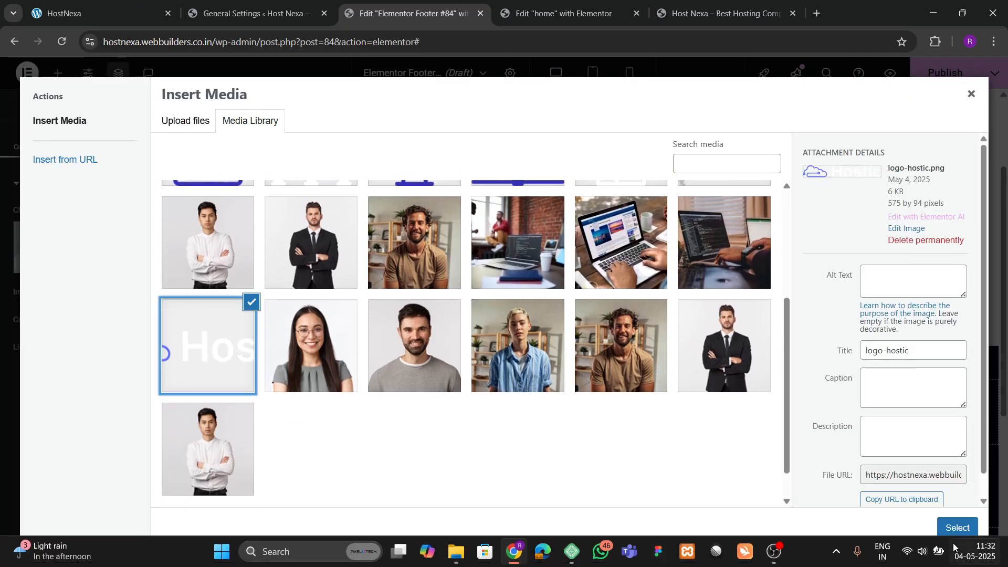
click(957, 528)
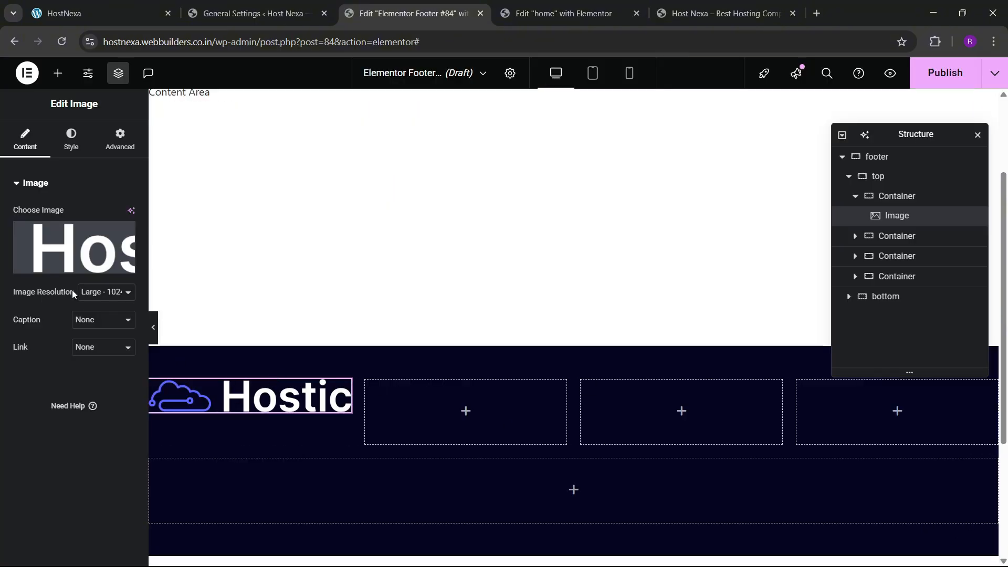
click(81, 142)
drag(13, 256, 31, 257)
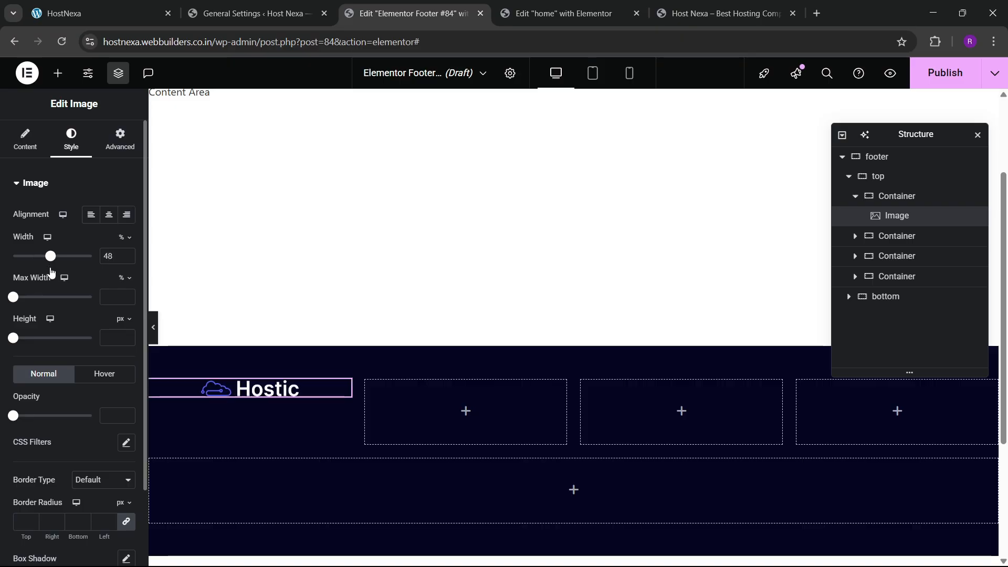
click(119, 138)
click(32, 143)
click(68, 149)
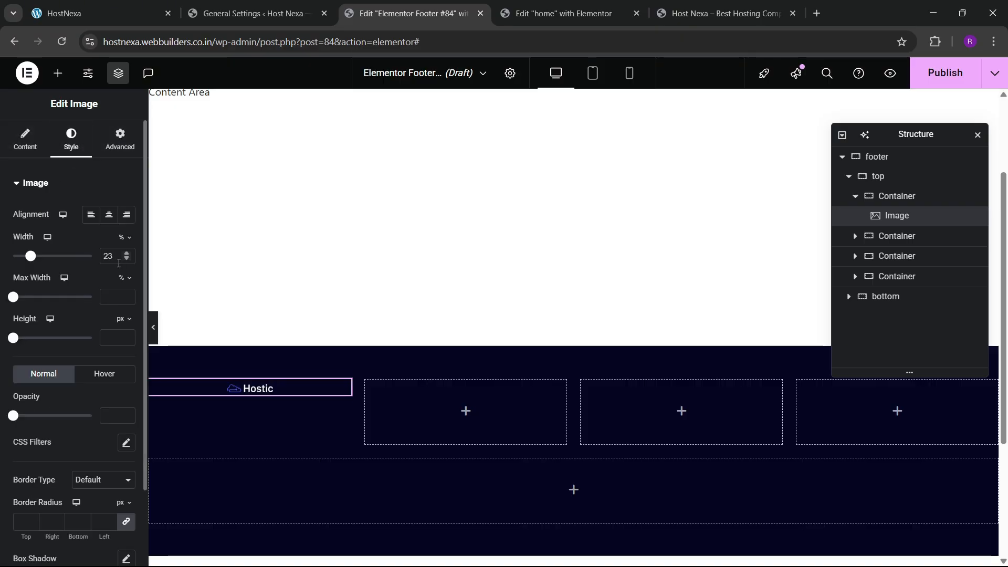
double_click(111, 262)
key(BackSpace)
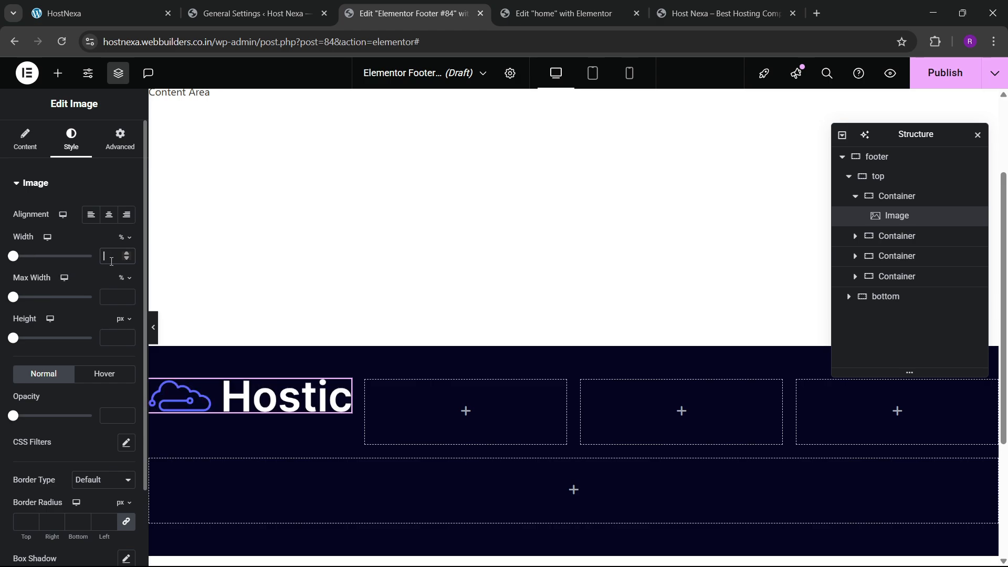
- Set the logo image widget's layout width to a custom 45% and select the column container that holds it
click(121, 139)
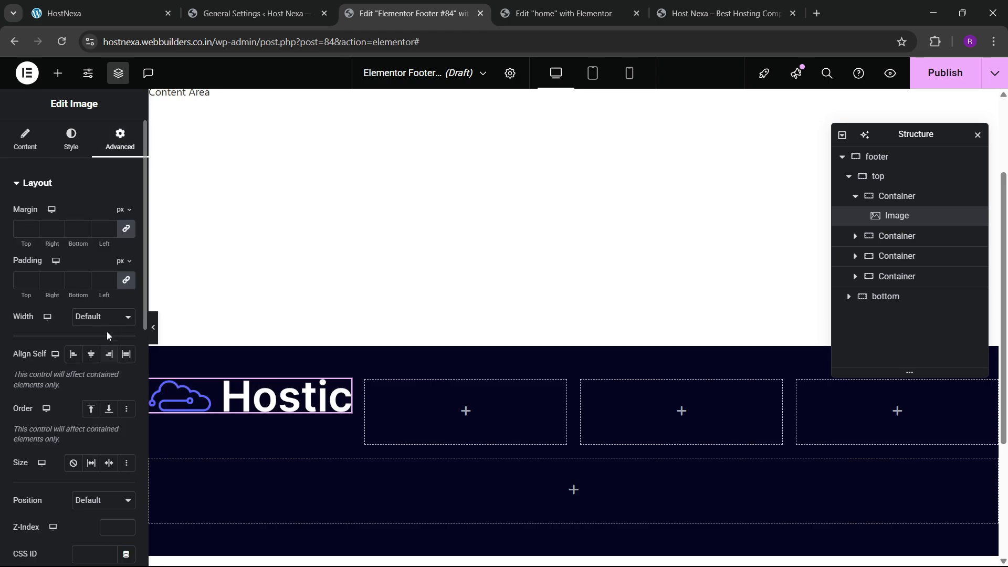
click(103, 317)
click(86, 379)
drag(13, 358, 51, 375)
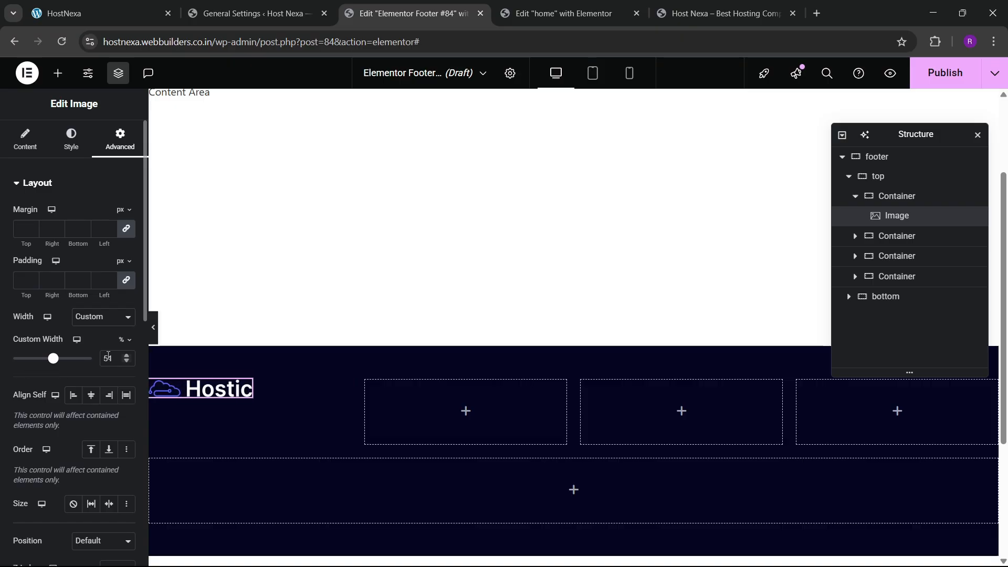
text(45)
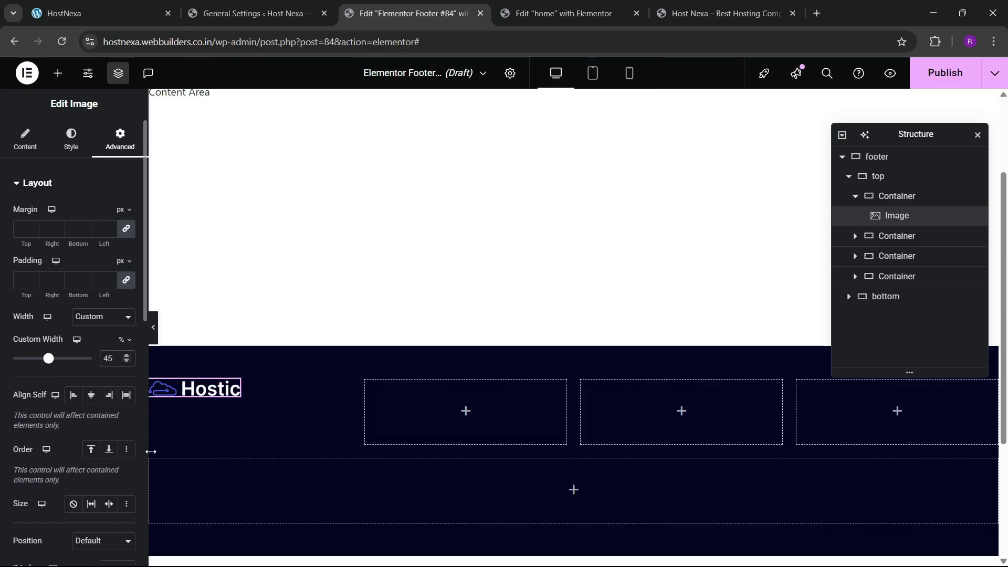
click(890, 197)
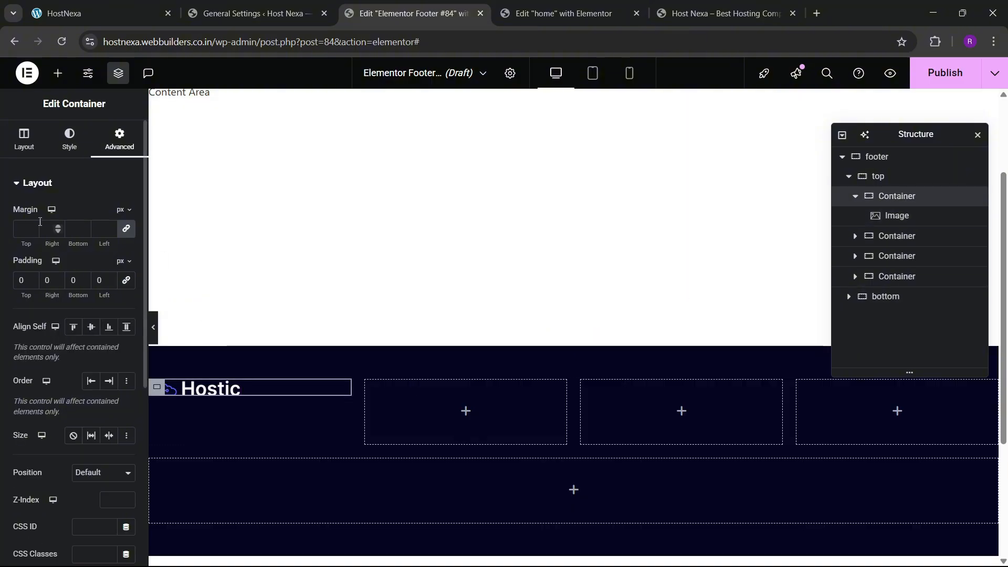
- Copy the middle blog card's paragraph from the home page and paste it below the logo in the first footer column
click(69, 139)
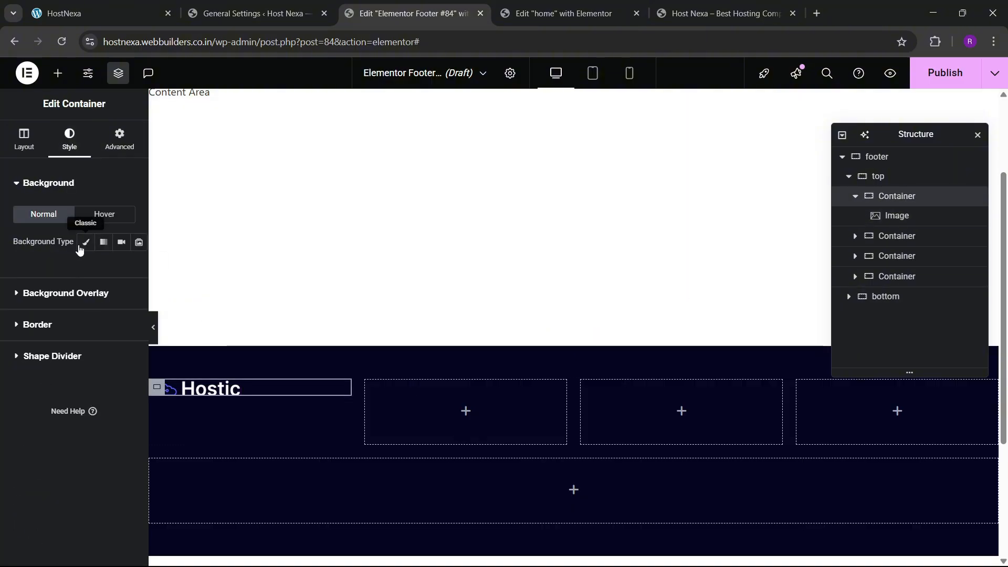
click(226, 389)
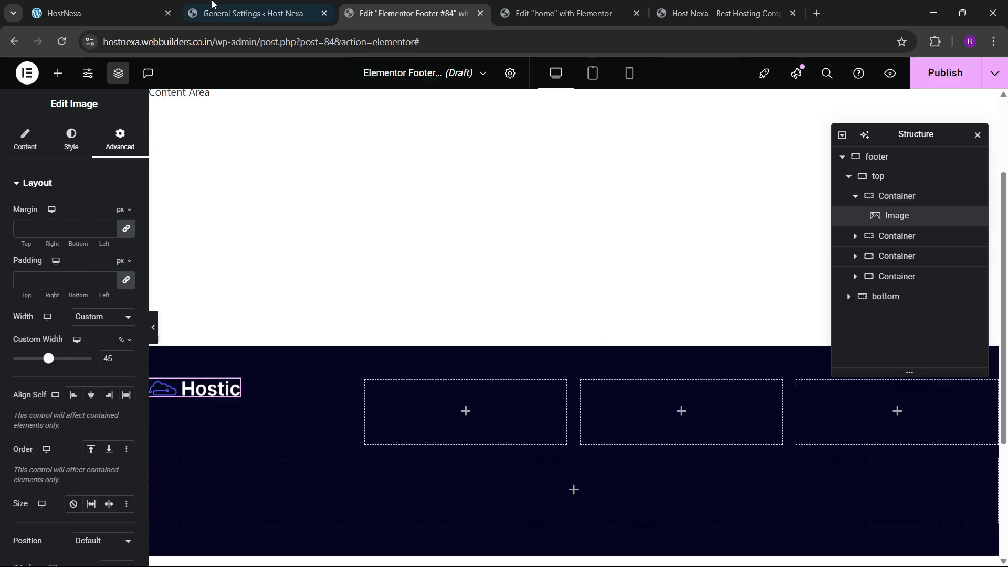
click(143, 16)
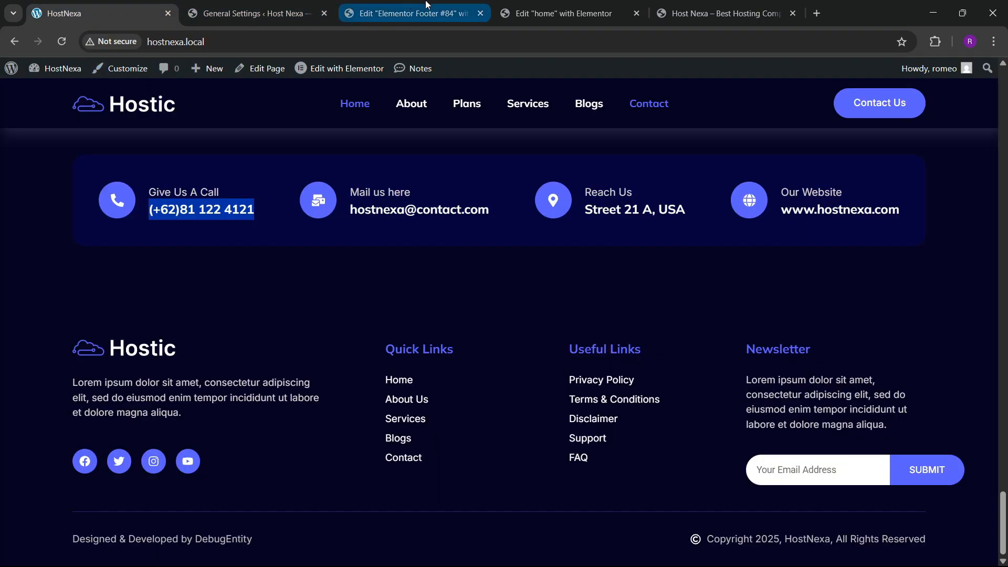
click(409, 13)
click(559, 13)
scroll(502, 292, up, 5)
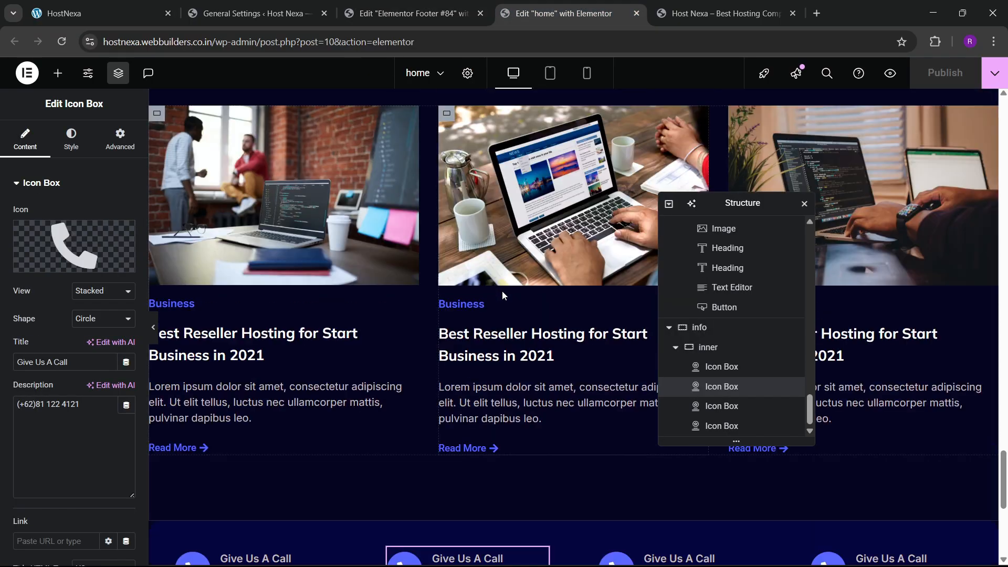
right_click(488, 399)
click(489, 324)
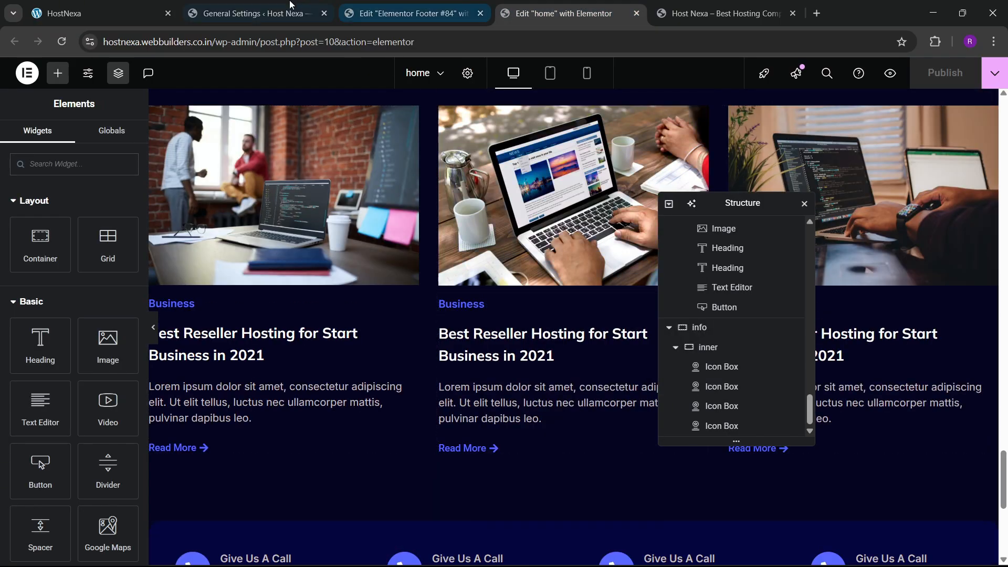
click(252, 13)
click(409, 13)
right_click(217, 391)
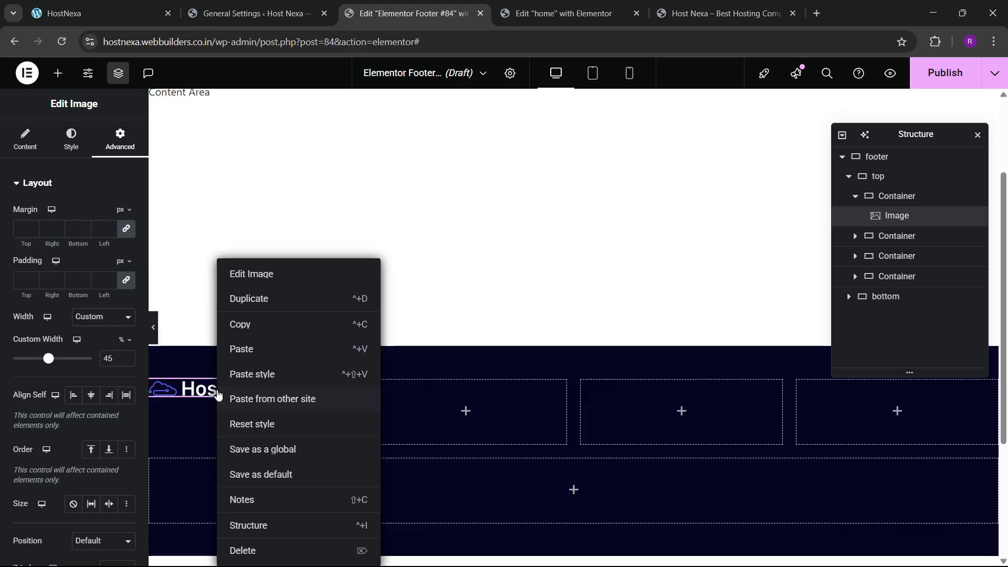
click(250, 349)
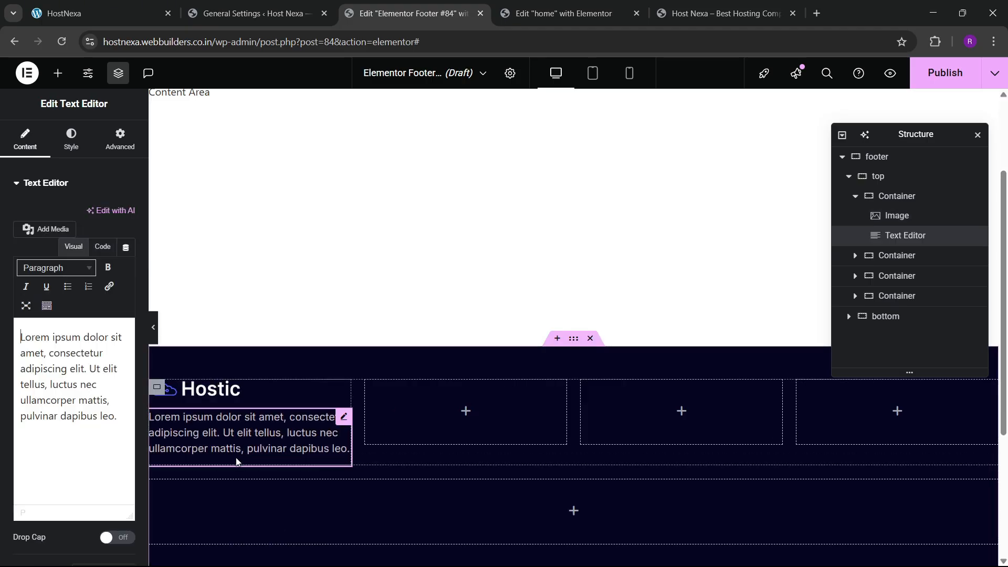
- Set the typography size of the paragraph in the first footer column to 15 px
click(102, 246)
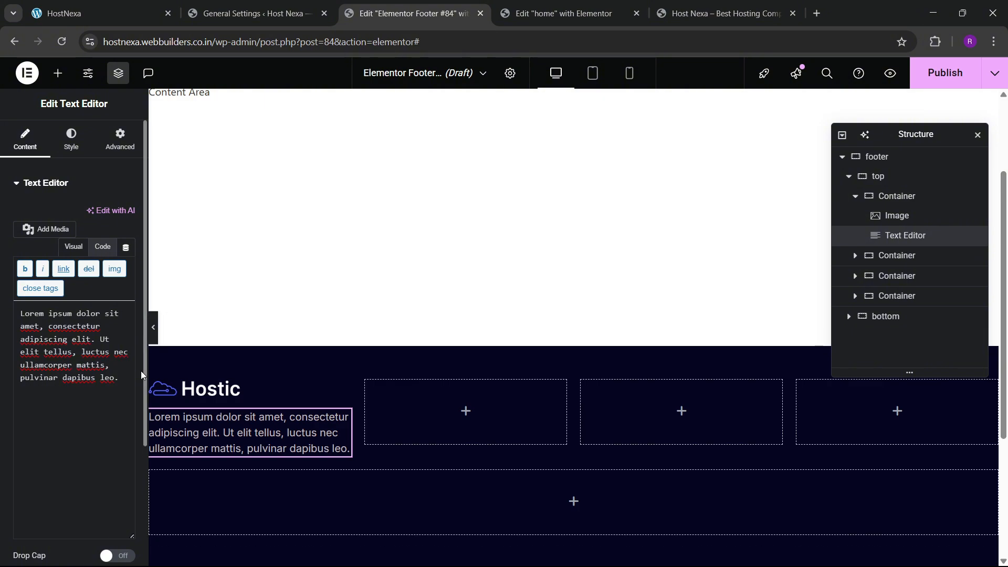
click(62, 145)
click(126, 252)
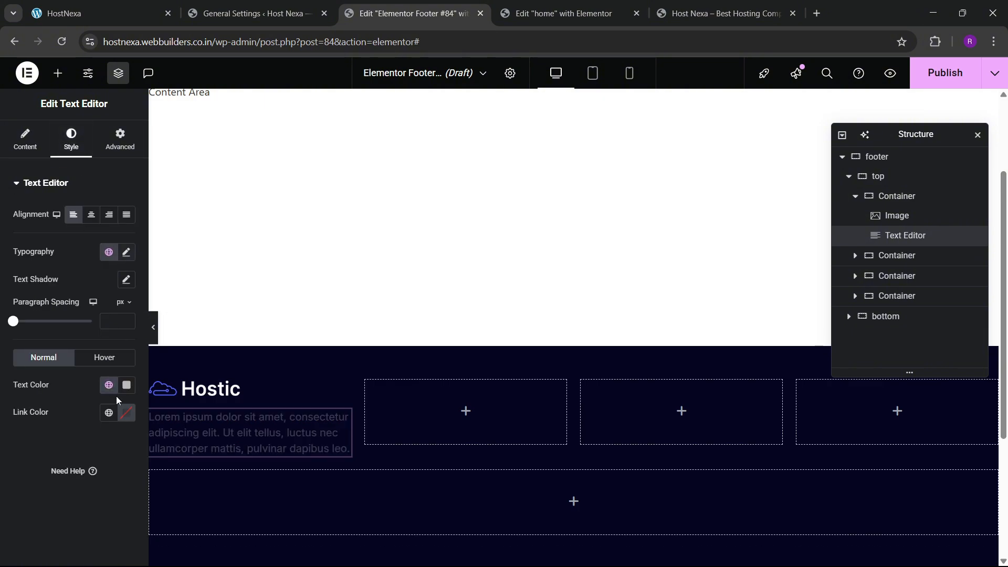
click(119, 358)
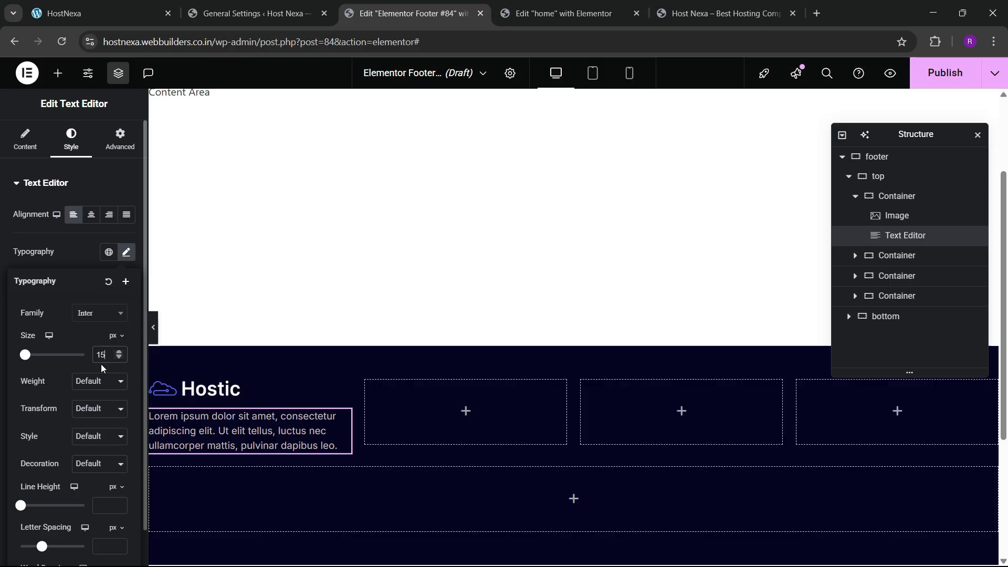
click(77, 252)
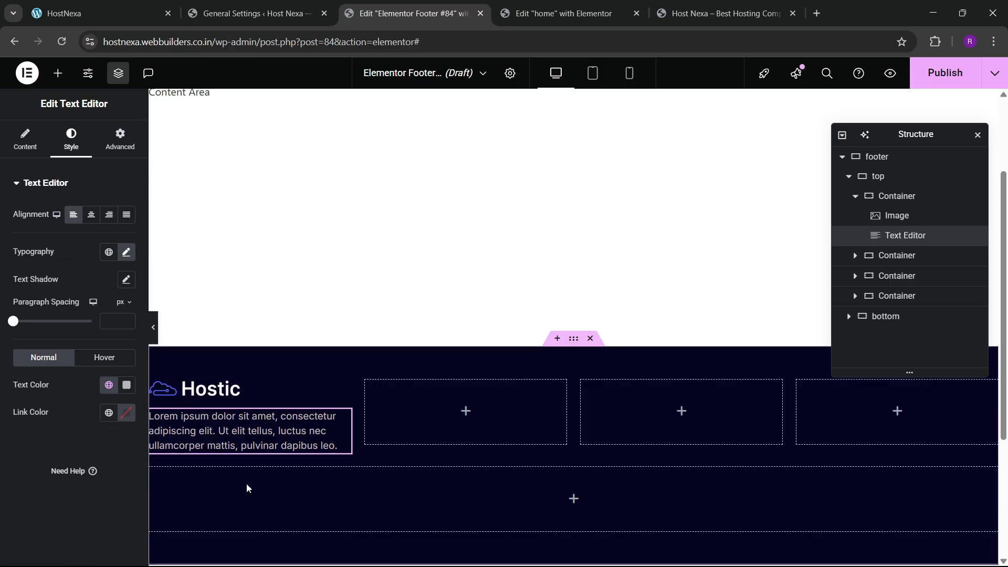
- Add a Social Icons widget below the paragraph in the first footer column and align its icons to the start
click(100, 13)
click(412, 13)
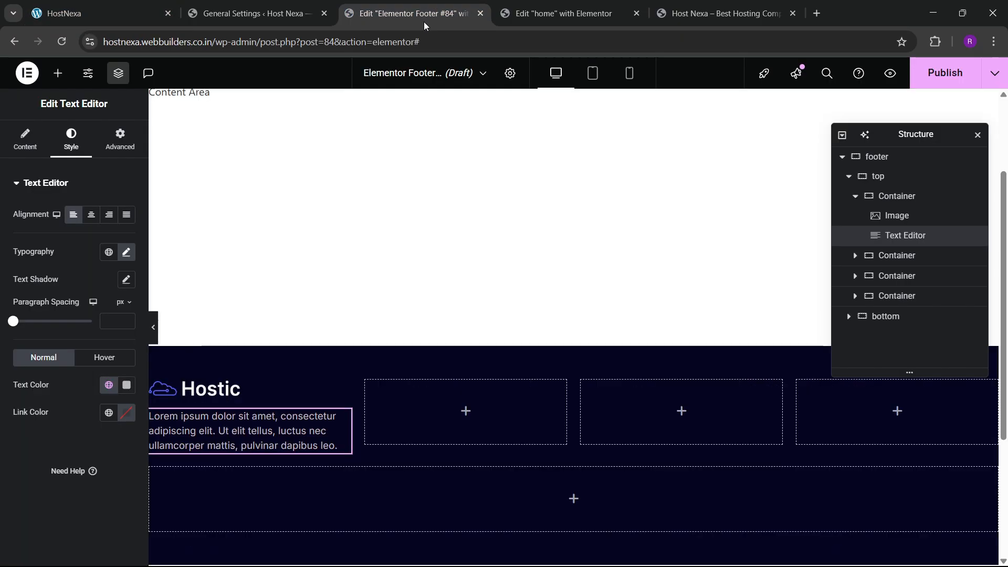
click(58, 73)
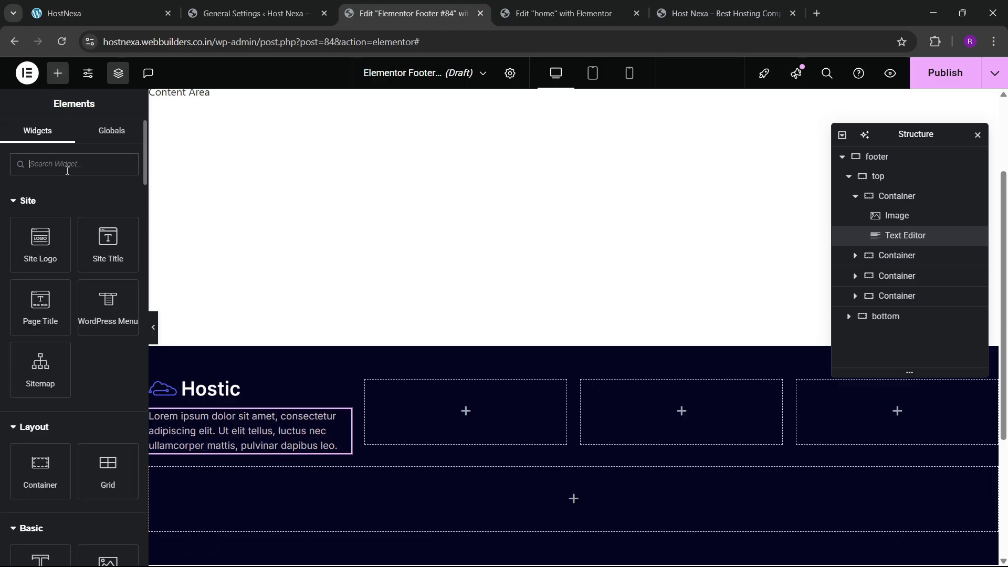
text(social)
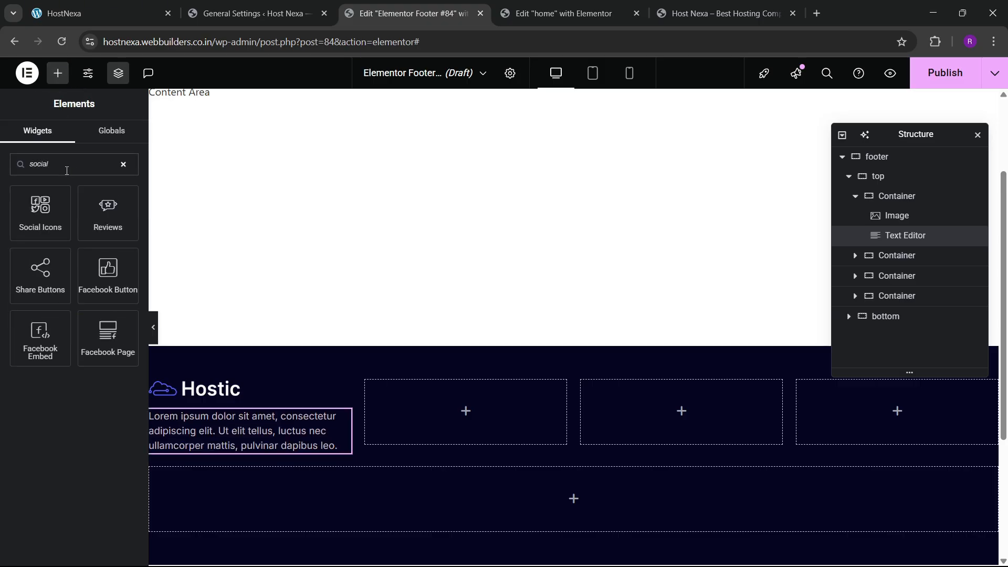
drag(47, 215, 293, 451)
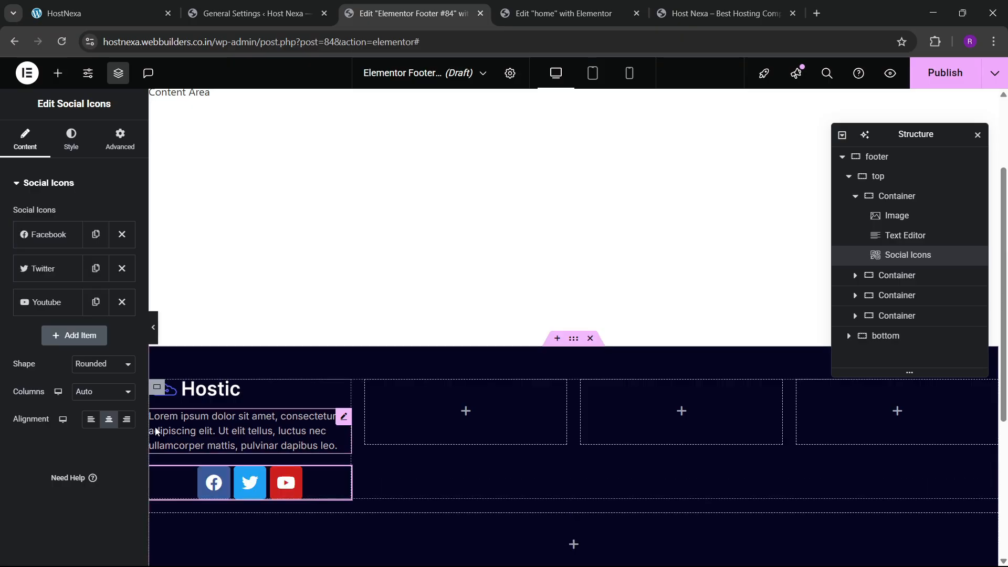
click(90, 420)
- Duplicate the Youtube item in the social icons and change the copy's icon to Instagram from the icon library
click(65, 305)
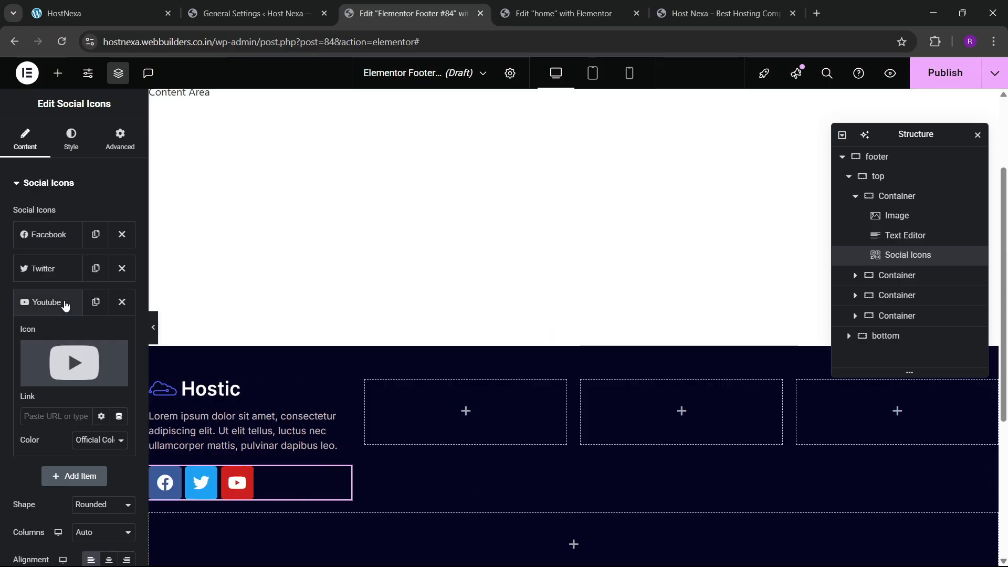
click(65, 304)
click(96, 302)
click(48, 336)
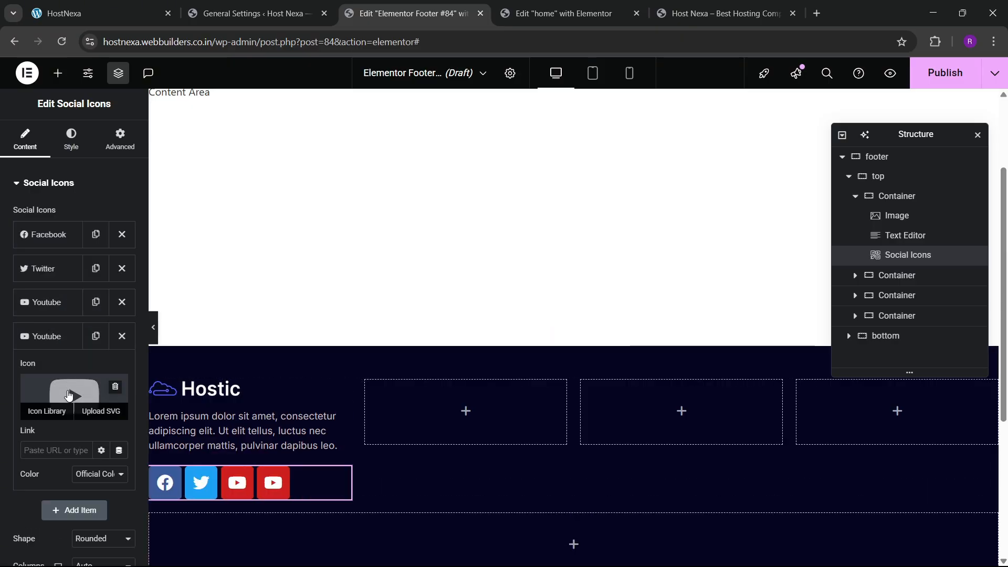
click(63, 412)
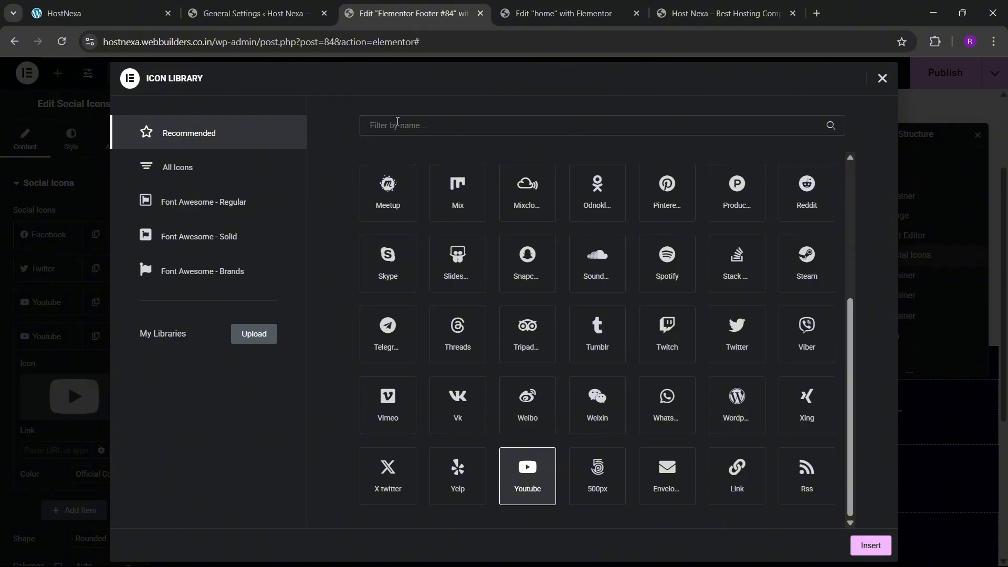
click(397, 122)
text(insta)
click(388, 203)
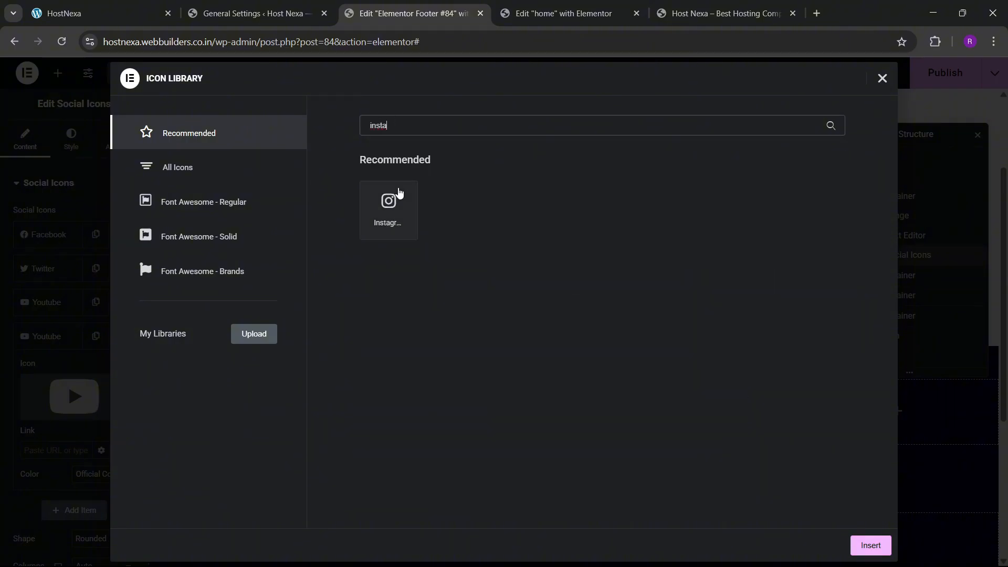
click(852, 546)
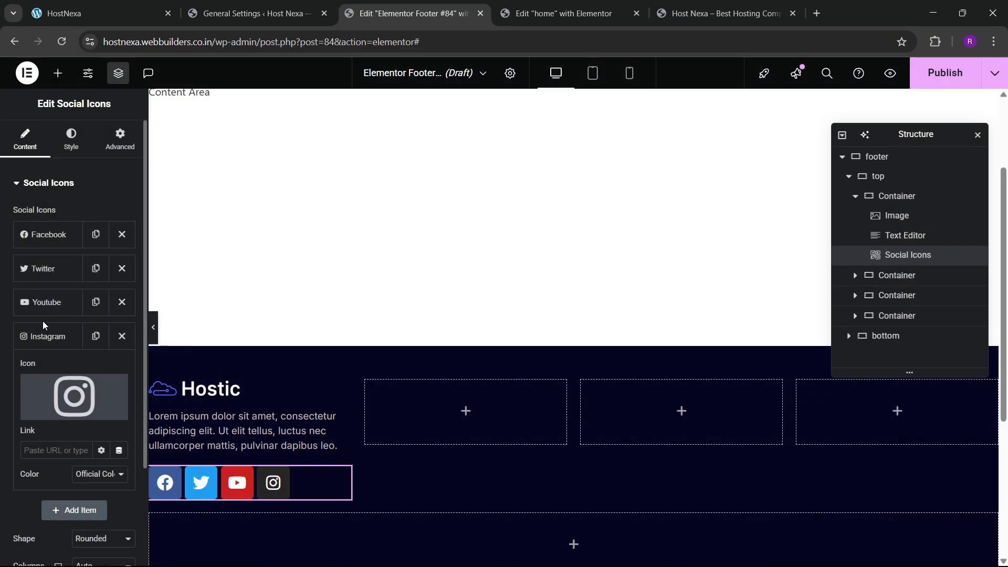
click(46, 344)
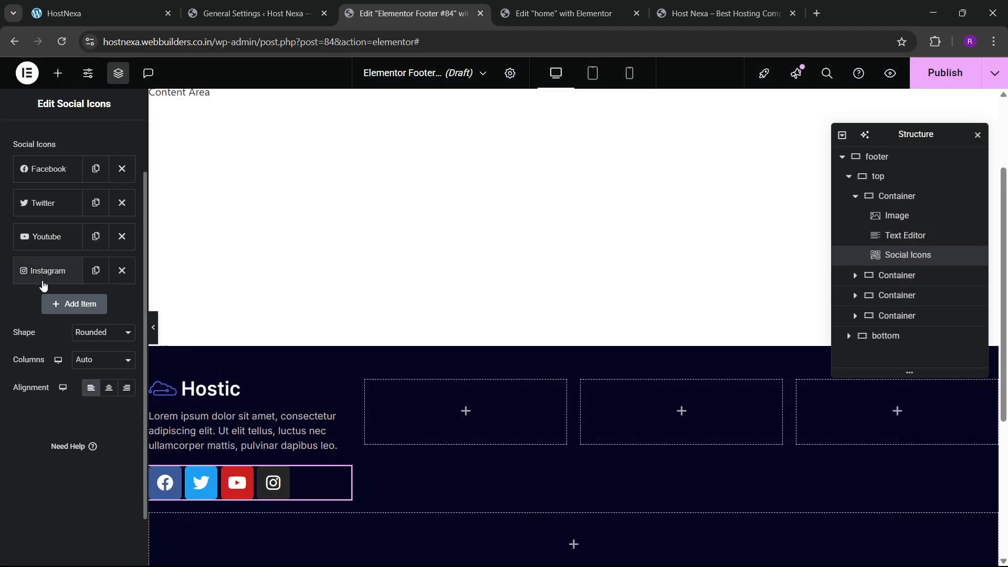
- Make the social icons circular and give them custom colors, sky blue as primary and white as secondary
click(95, 336)
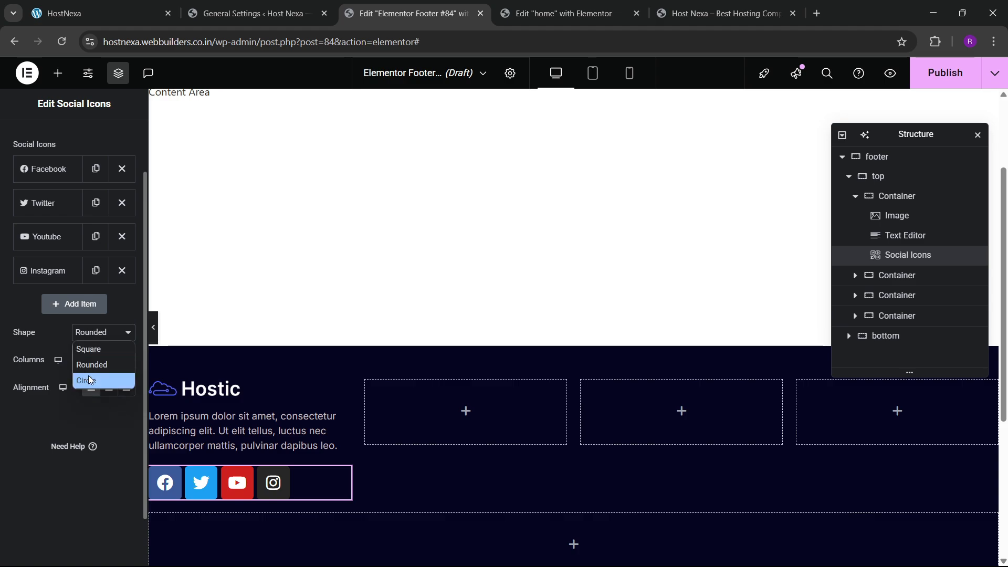
click(89, 376)
click(78, 141)
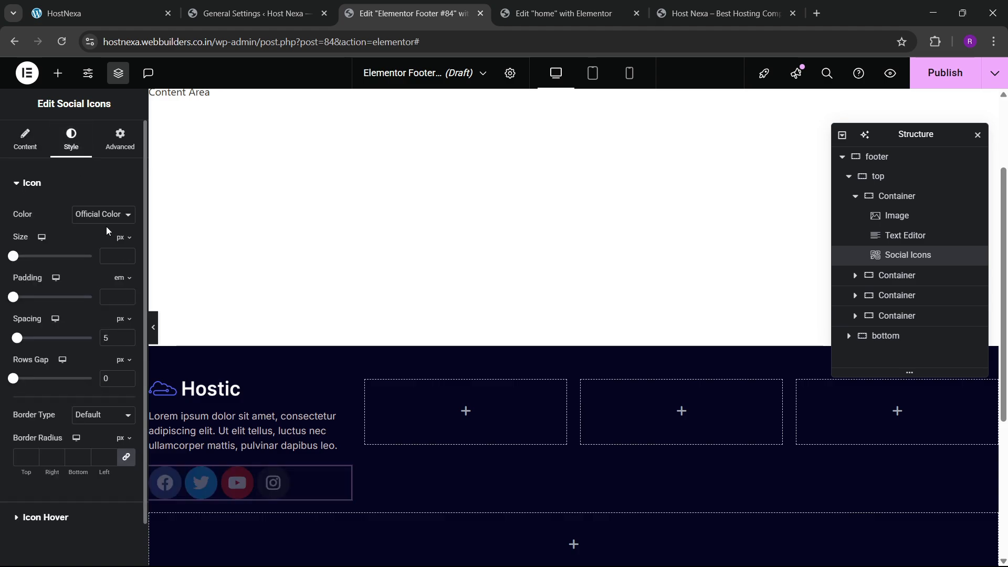
click(100, 246)
click(109, 242)
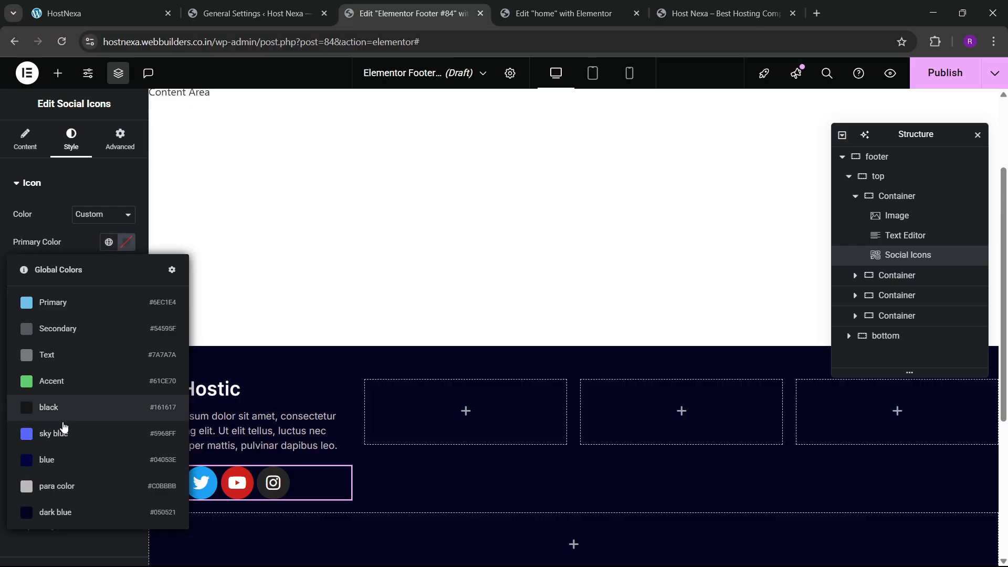
click(63, 434)
click(126, 271)
drag(120, 328, 39, 279)
click(41, 279)
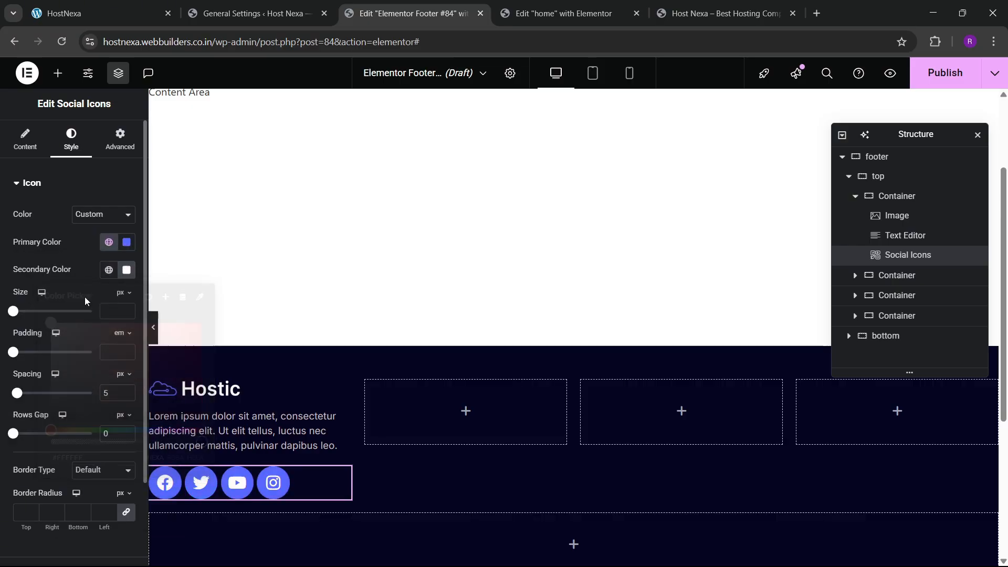
- Set the social icons' size to 17 px and their spacing to 10 px
click(127, 309)
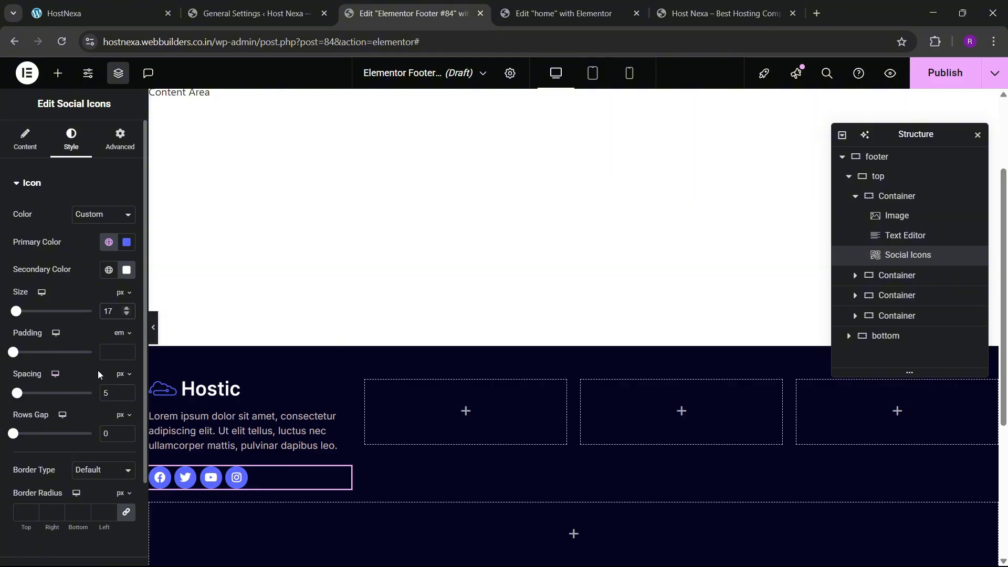
text(10)
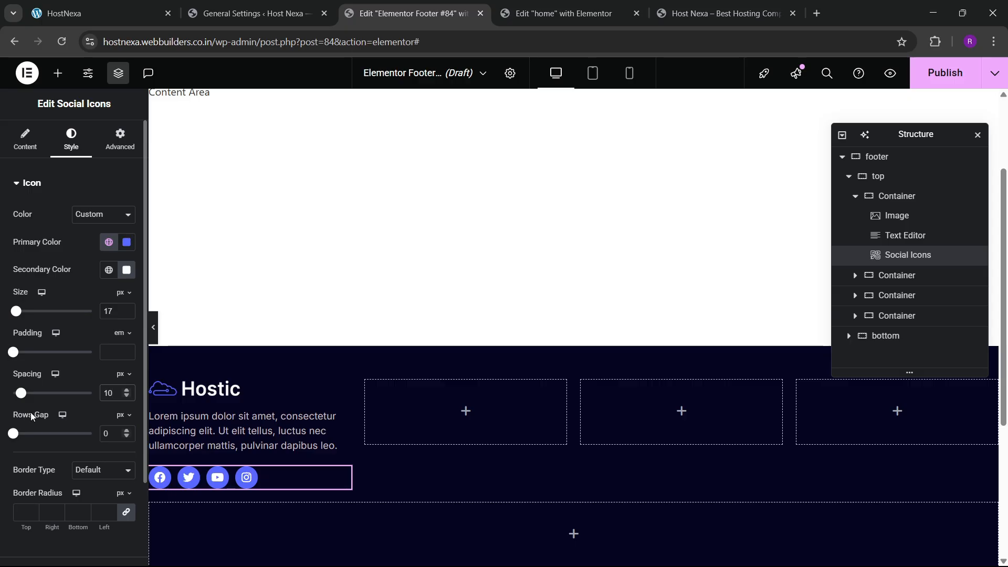
- Set the social icons' hover colors to white as primary and the global sky blue as secondary
scroll(42, 412, down, 2)
click(46, 482)
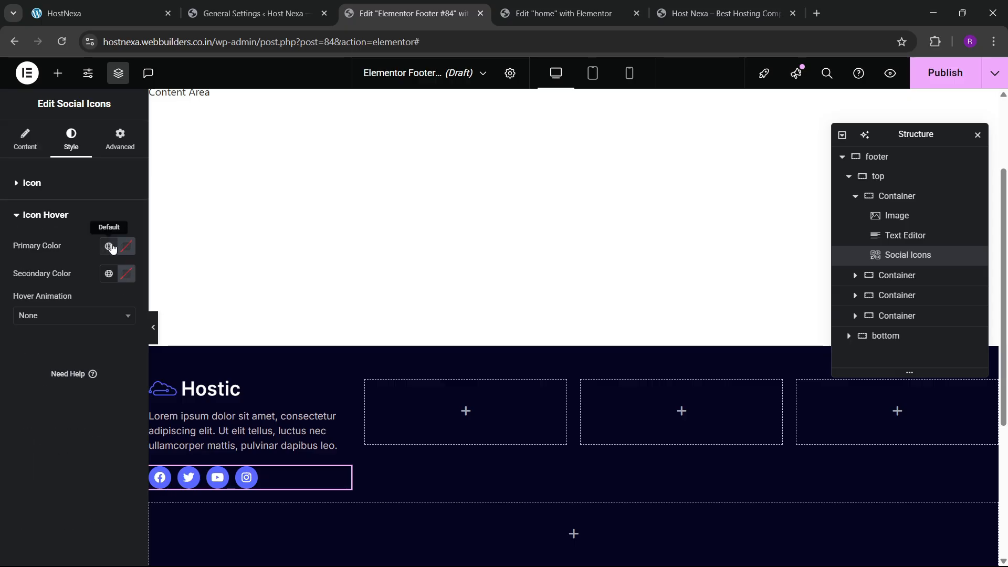
click(126, 246)
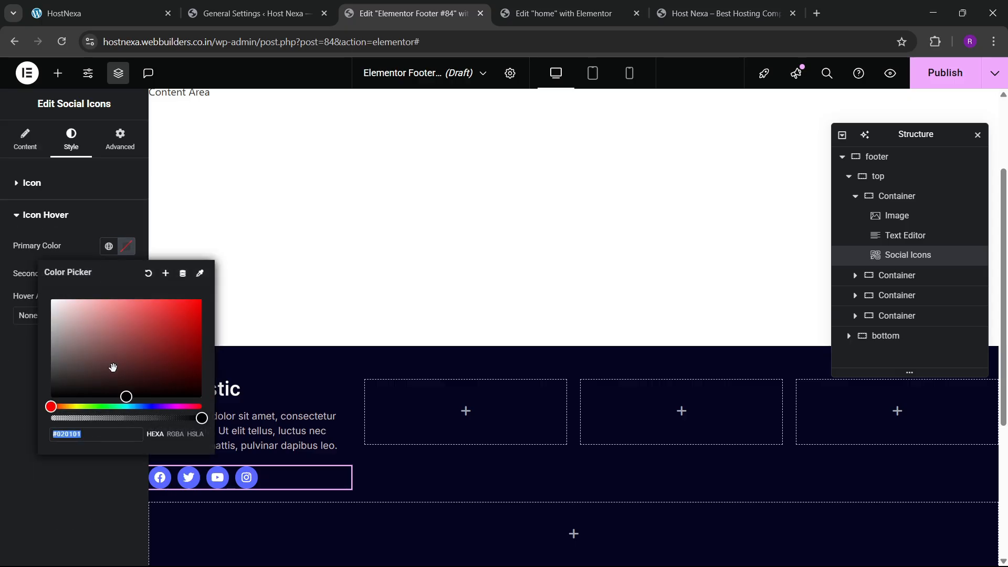
click(50, 298)
click(126, 247)
click(108, 274)
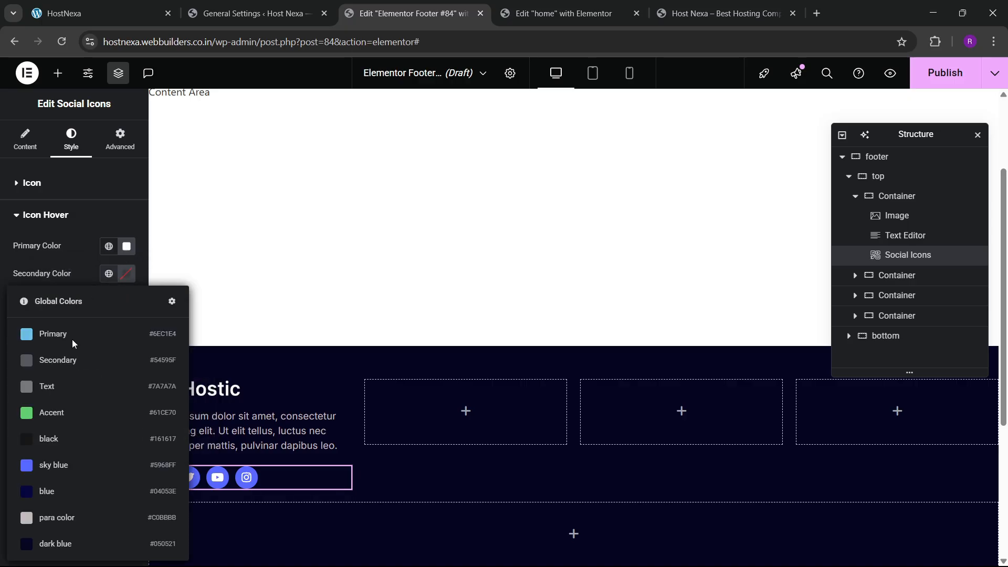
click(53, 461)
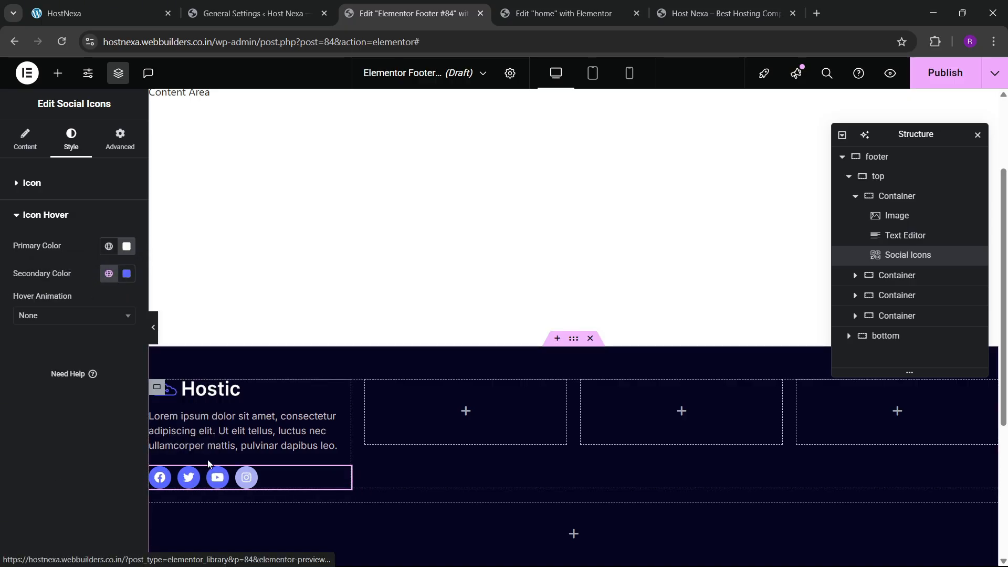
- Lay out the first footer column container's items vertically, justified to the center and aligned to the start
click(896, 196)
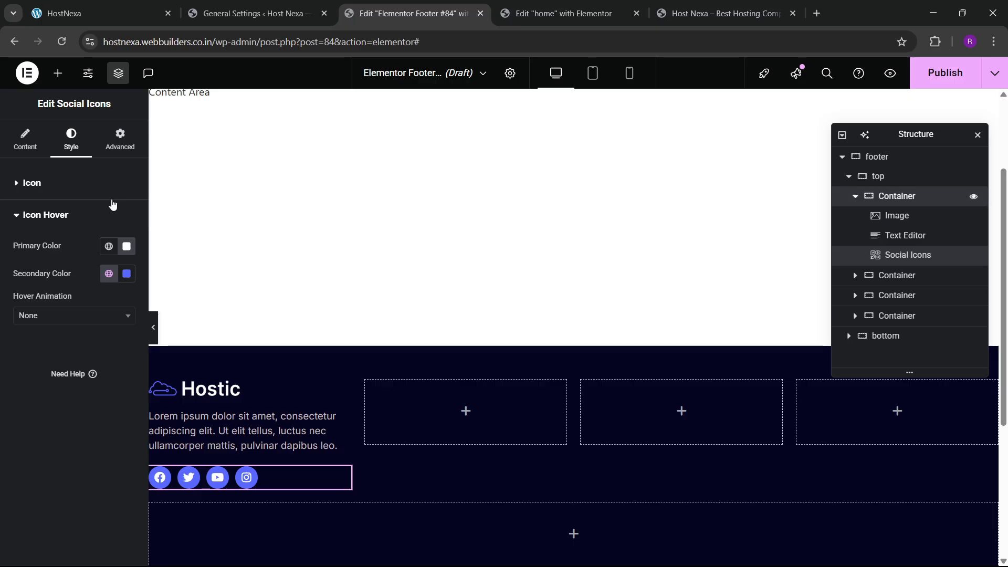
scroll(43, 326, down, 1)
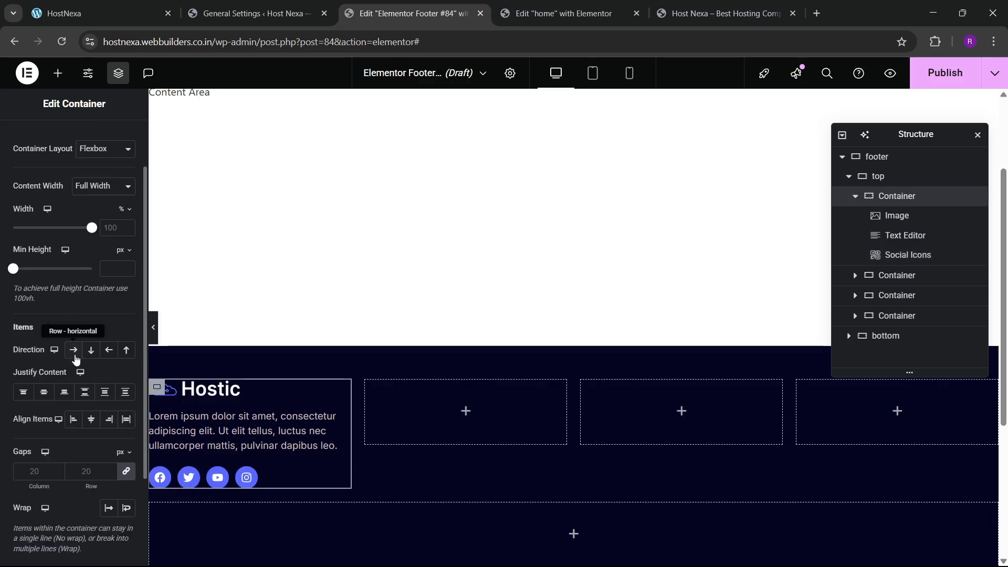
click(91, 350)
click(53, 396)
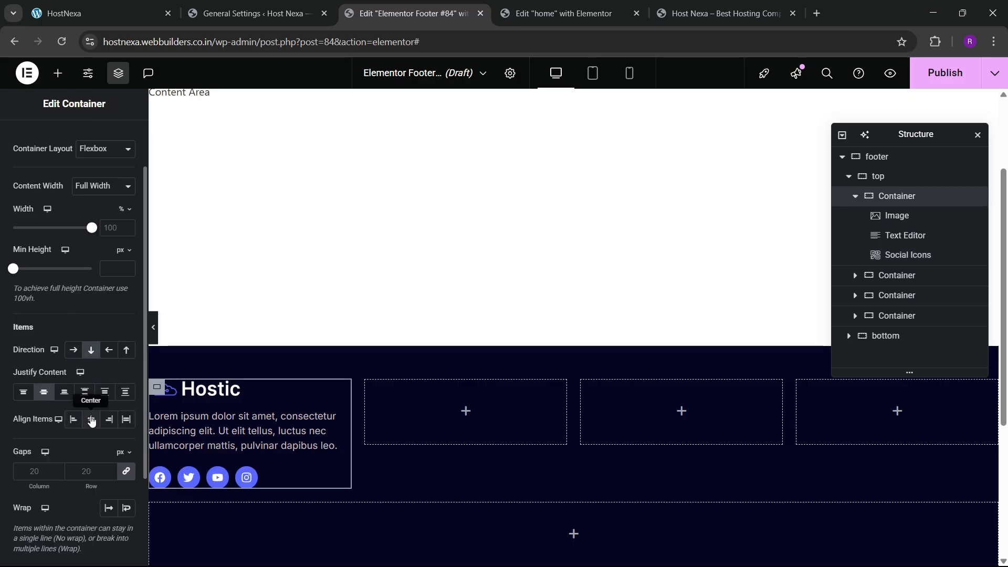
click(91, 419)
click(73, 419)
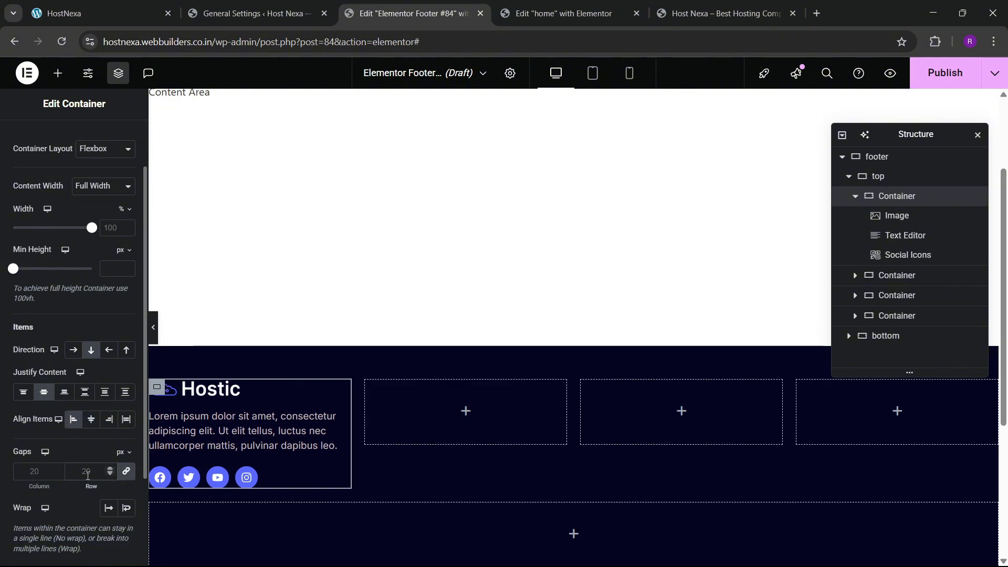
- Set the first footer column container's linked column and row gaps to 30 px
click(88, 471)
text(30)
key(BackSpace)
key(BackSpace)
text(35)
key(BackSpace)
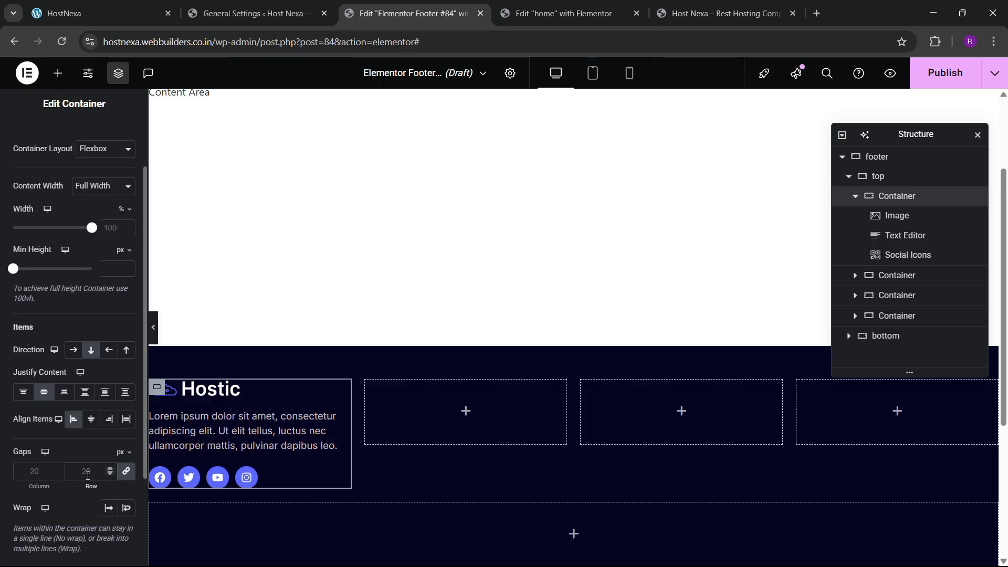
text(0)
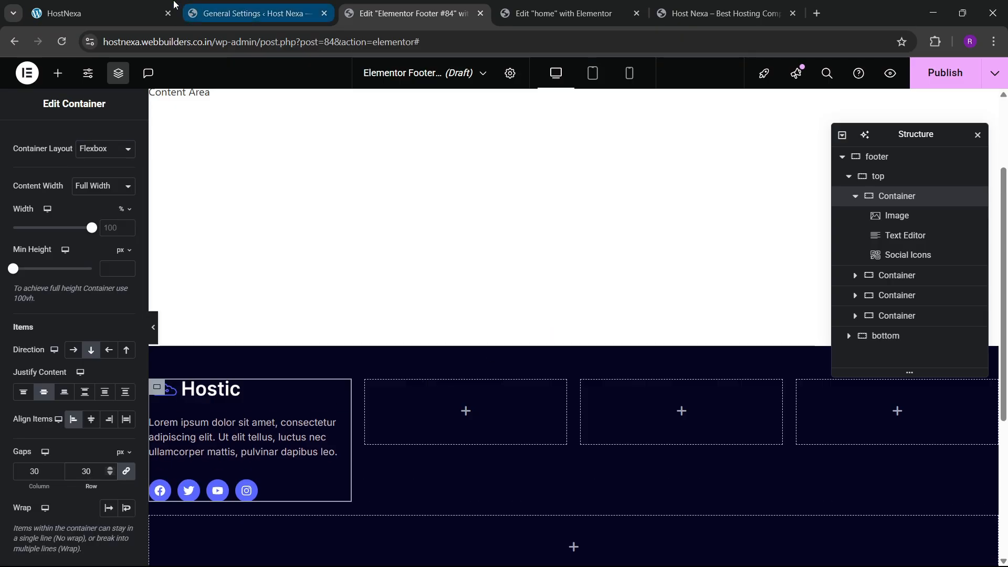
click(130, 9)
click(353, 6)
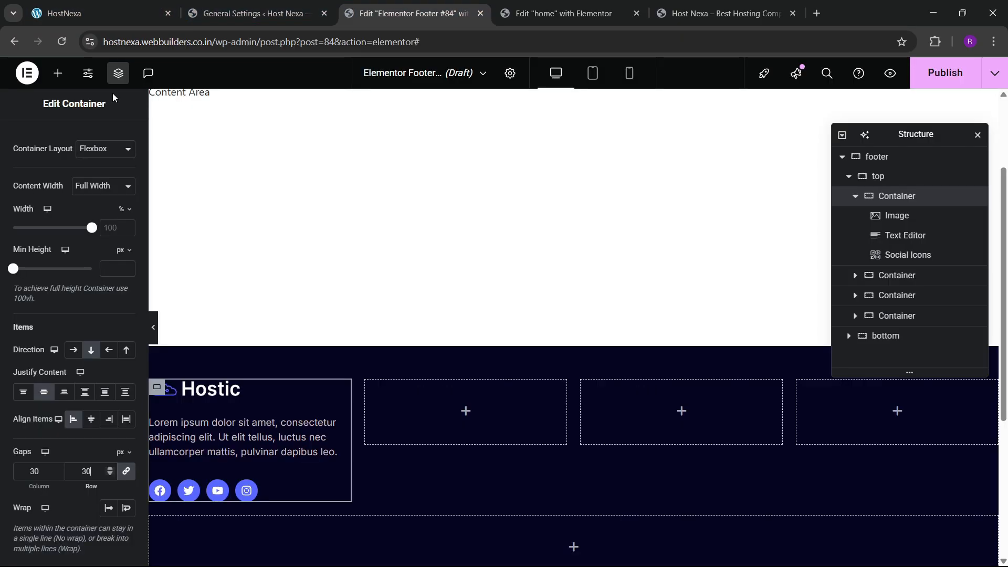
- Add a Heading widget to the second footer column and title it "Quick Links"
click(58, 73)
scroll(65, 472, down, 4)
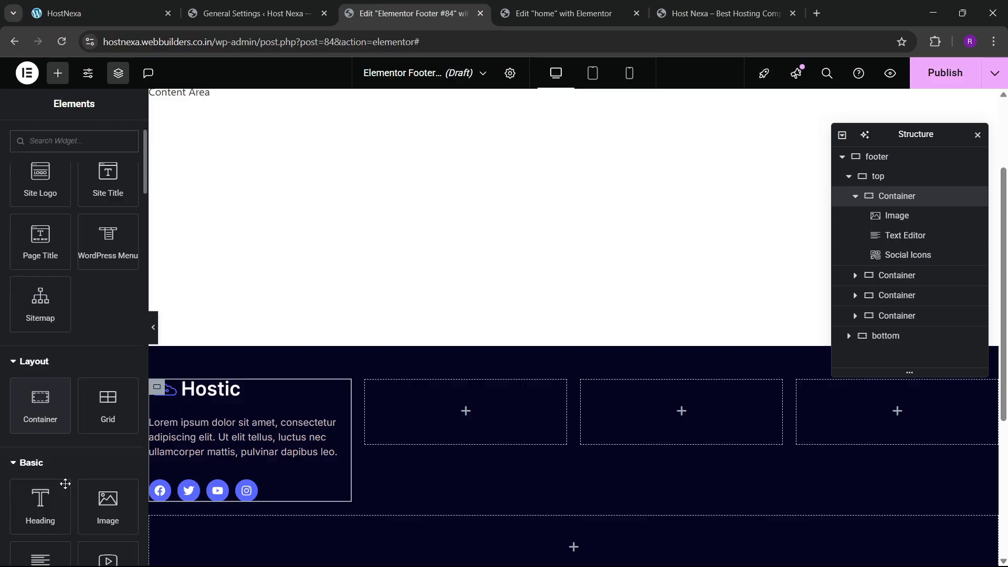
drag(56, 457, 451, 414)
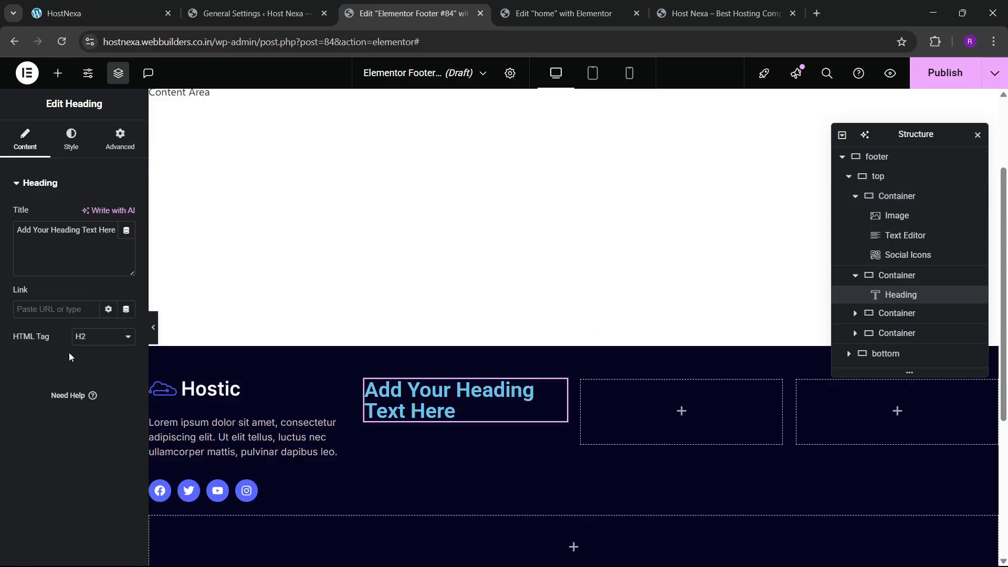
triple_click(67, 242)
key(BackSpace)
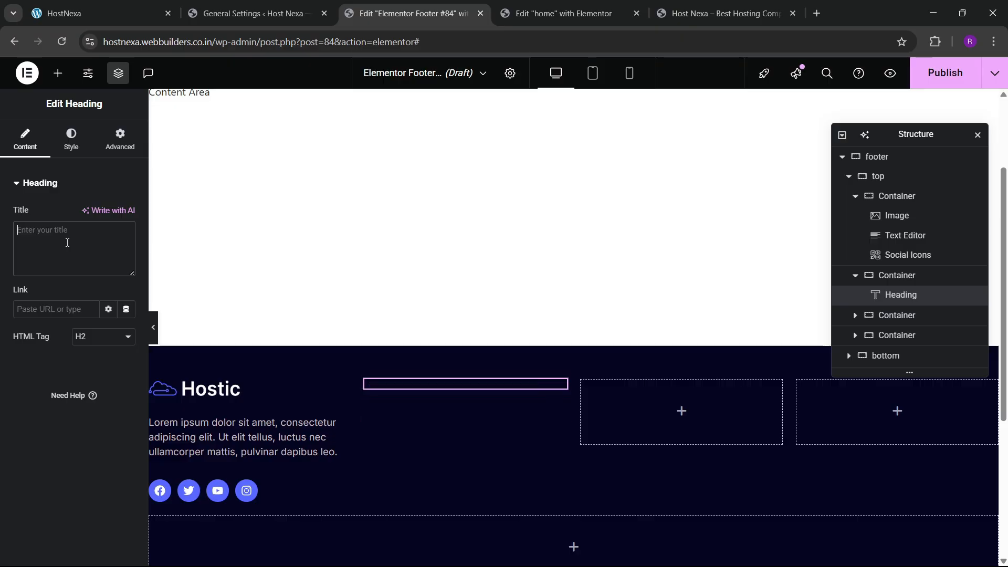
text(Q)
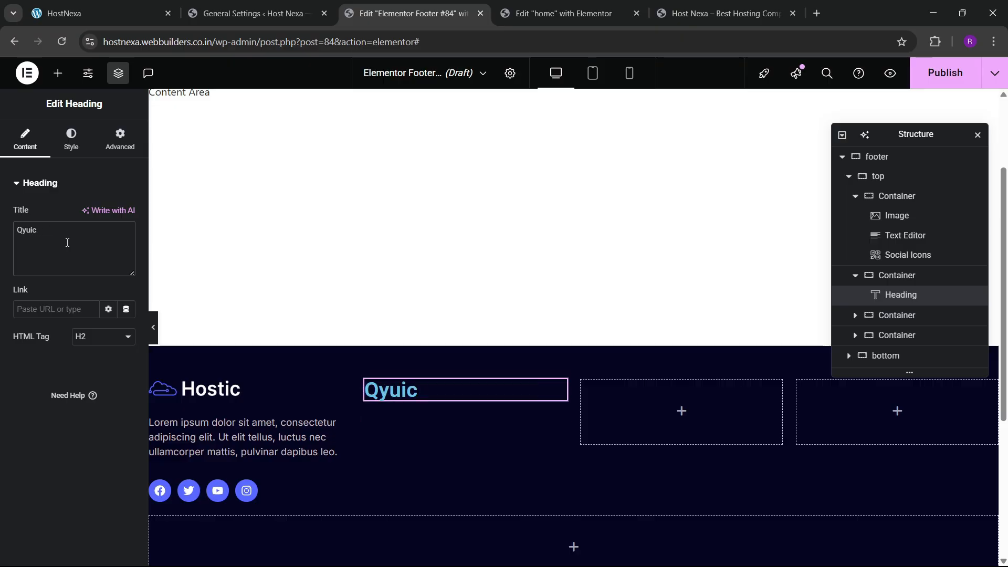
text(uick Links)
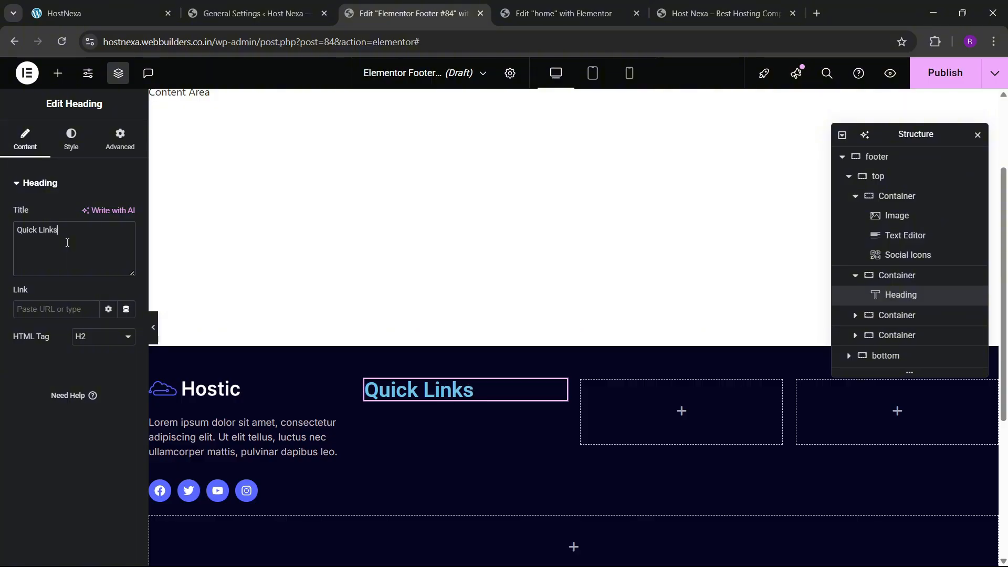
- Style the Quick Links heading with the global "services heading" font and the global sky blue text color
click(70, 140)
click(109, 252)
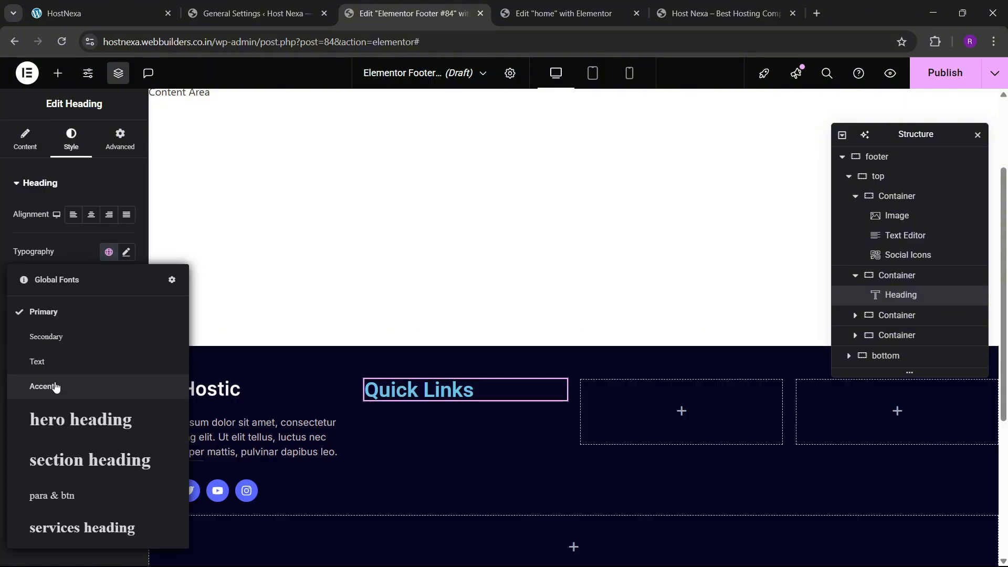
click(93, 530)
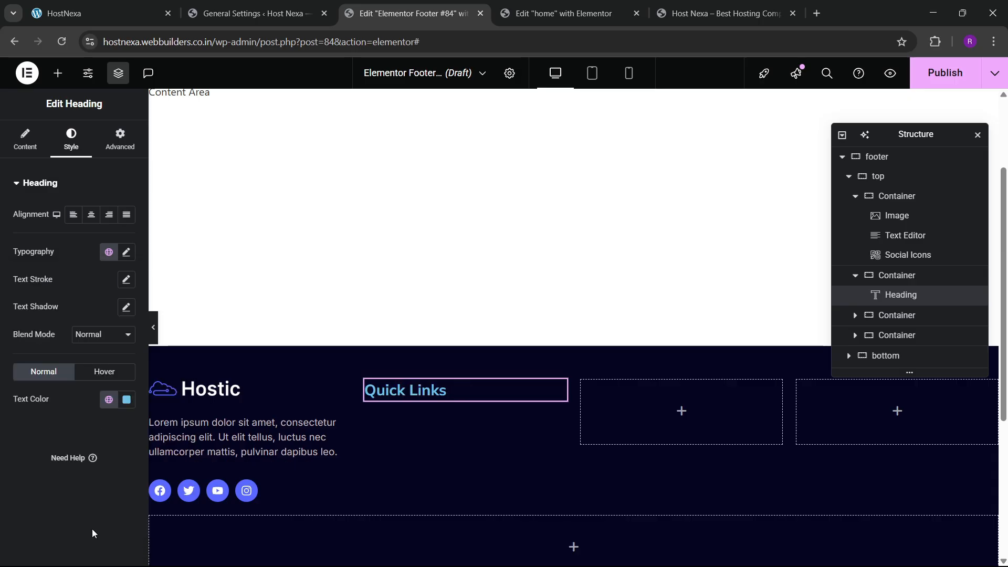
click(109, 400)
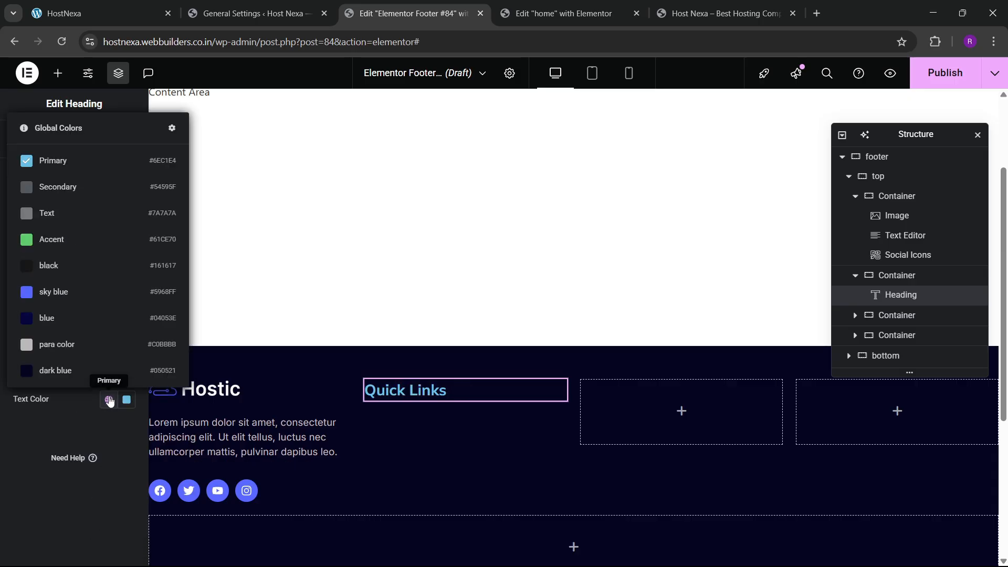
click(78, 306)
- Reduce the Quick Links heading's font size to 19 px
click(128, 257)
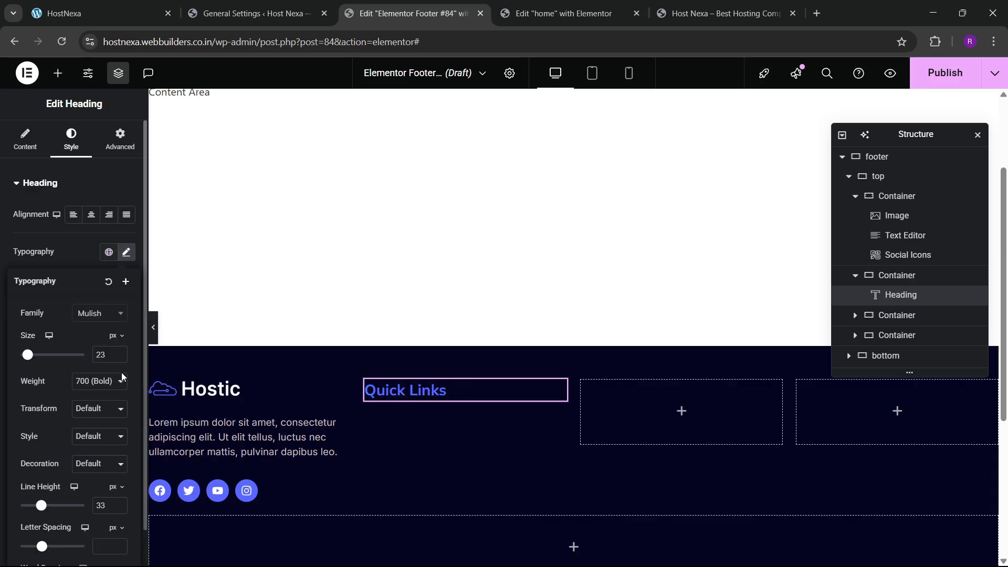
click(120, 357)
click(119, 357)
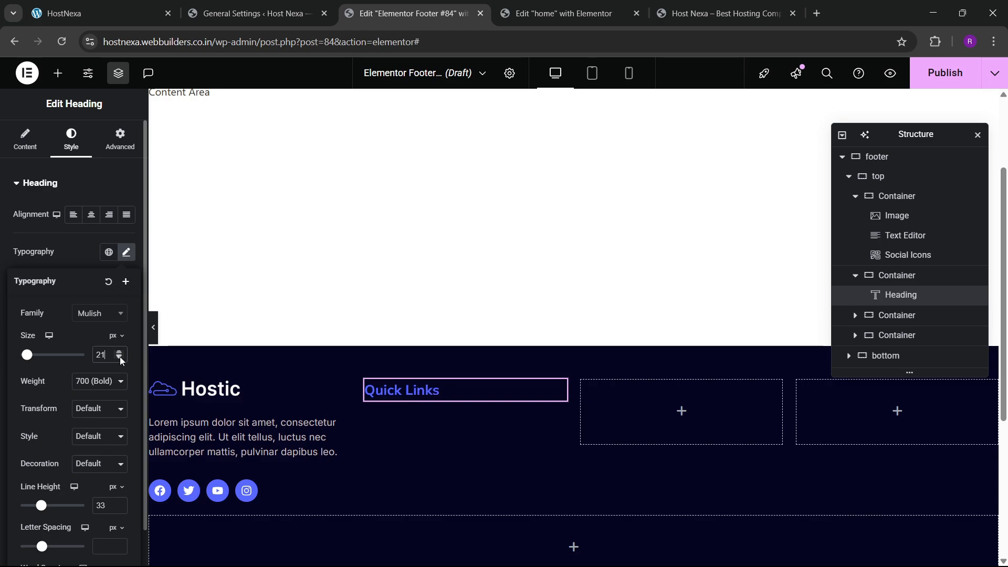
click(120, 357)
click(119, 357)
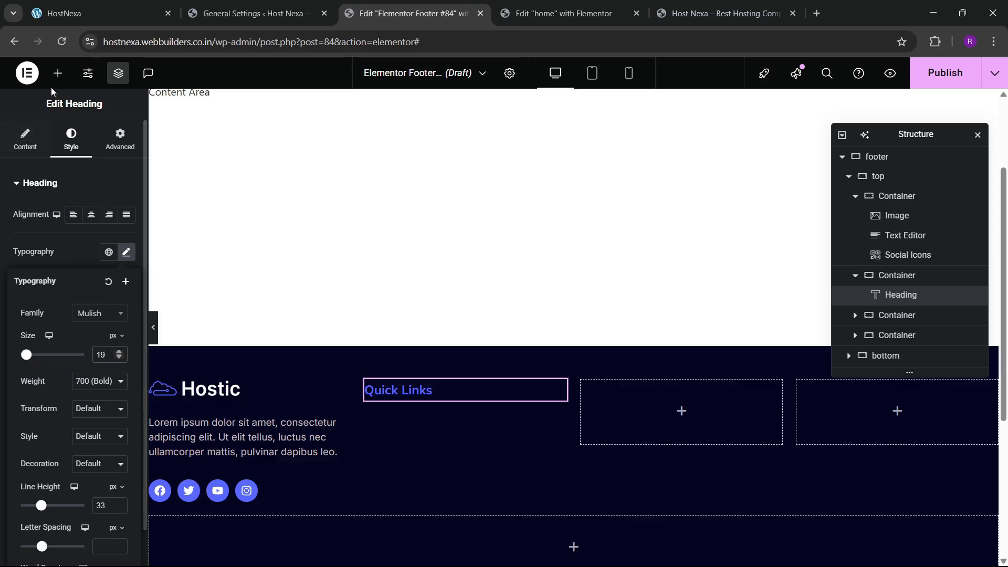
- Add an Icon List below the Quick Links heading and reduce it to its first item without an icon
click(57, 73)
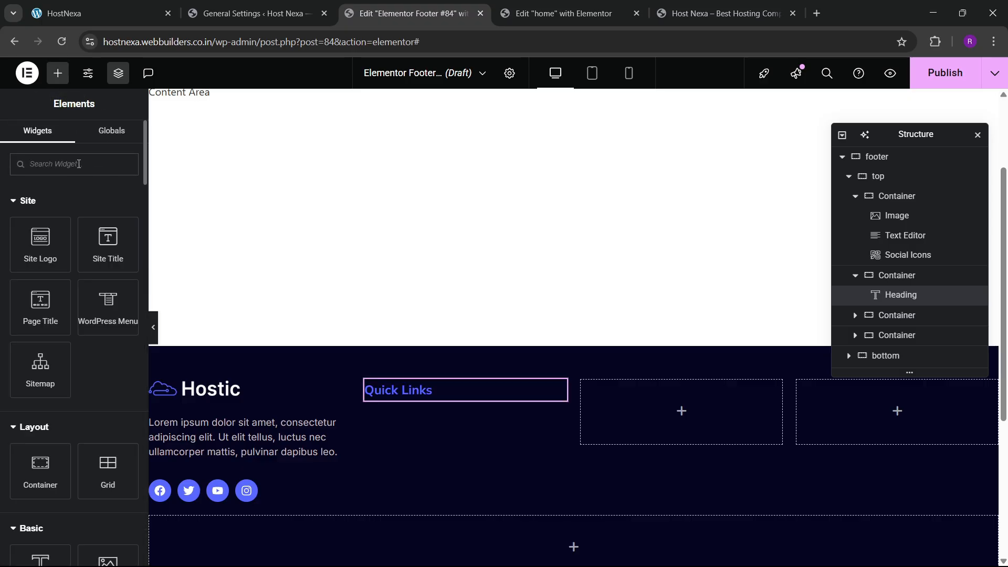
text(list)
drag(41, 212, 466, 398)
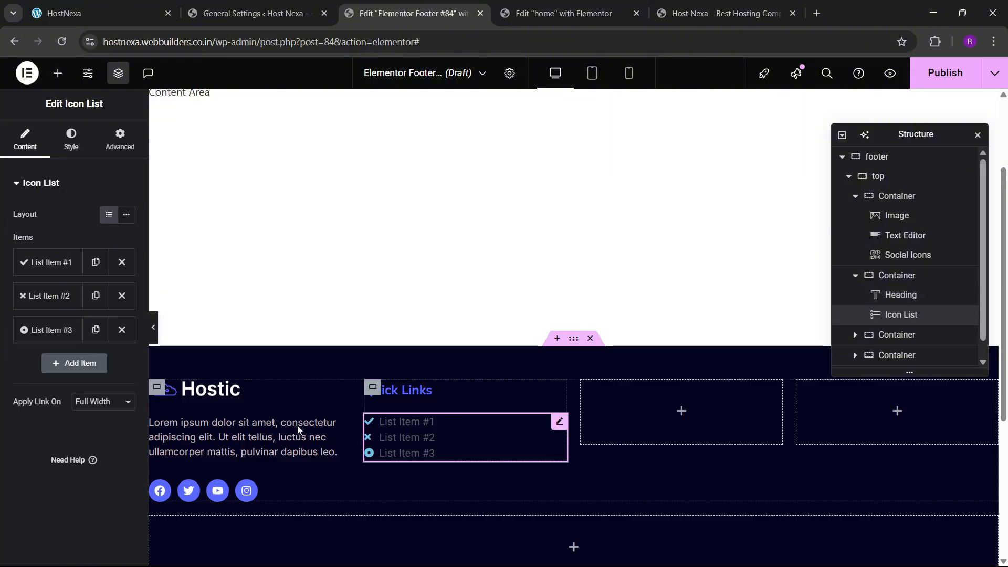
click(55, 273)
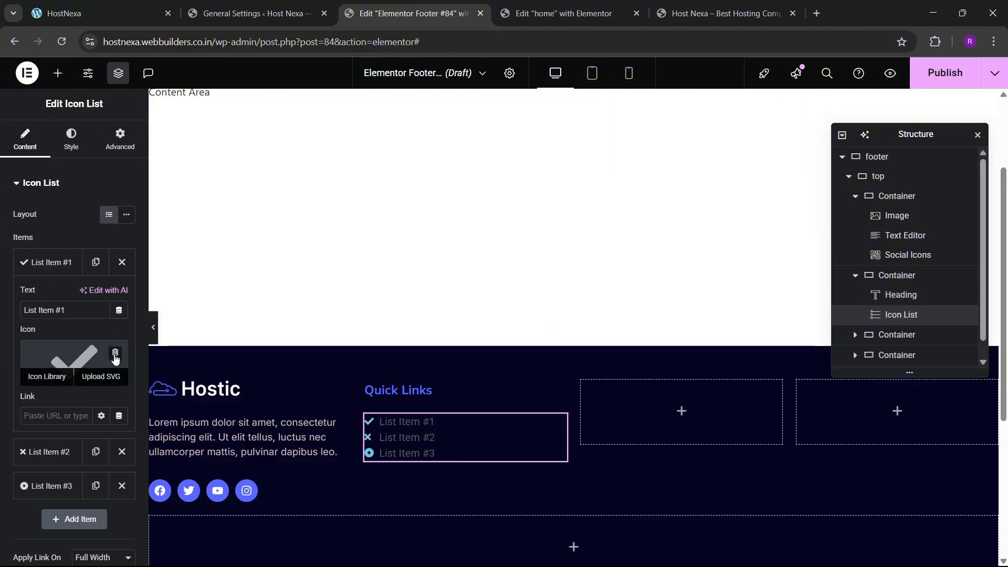
click(115, 359)
click(53, 262)
click(122, 296)
click(121, 296)
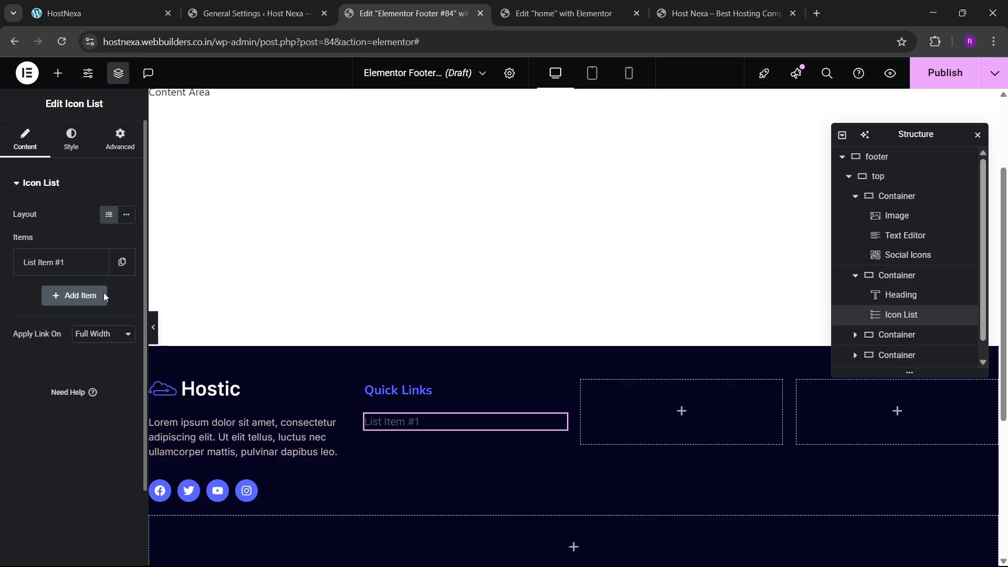
- Rename the remaining list item "Home" and add a duplicate of it named "About"
click(73, 262)
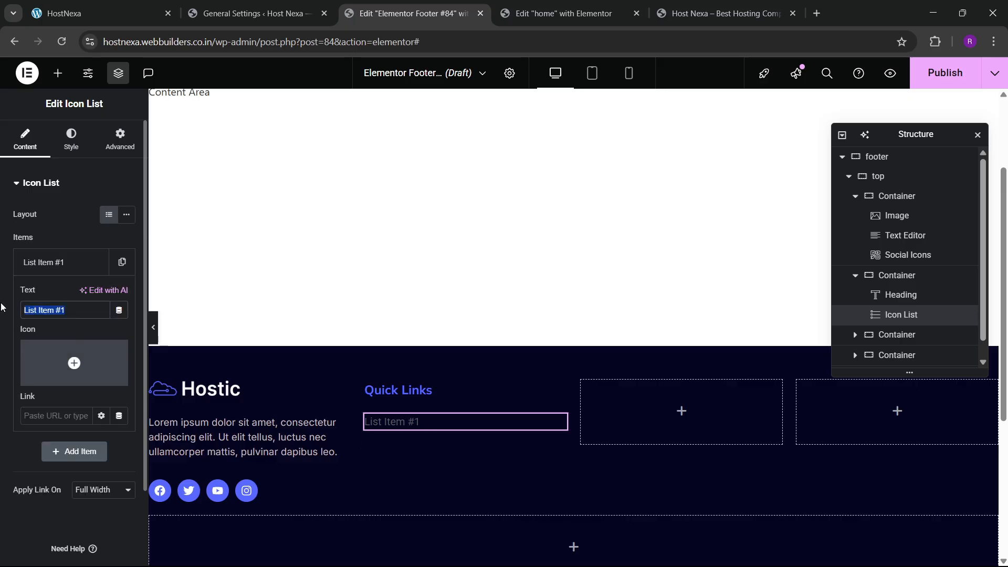
text(Home)
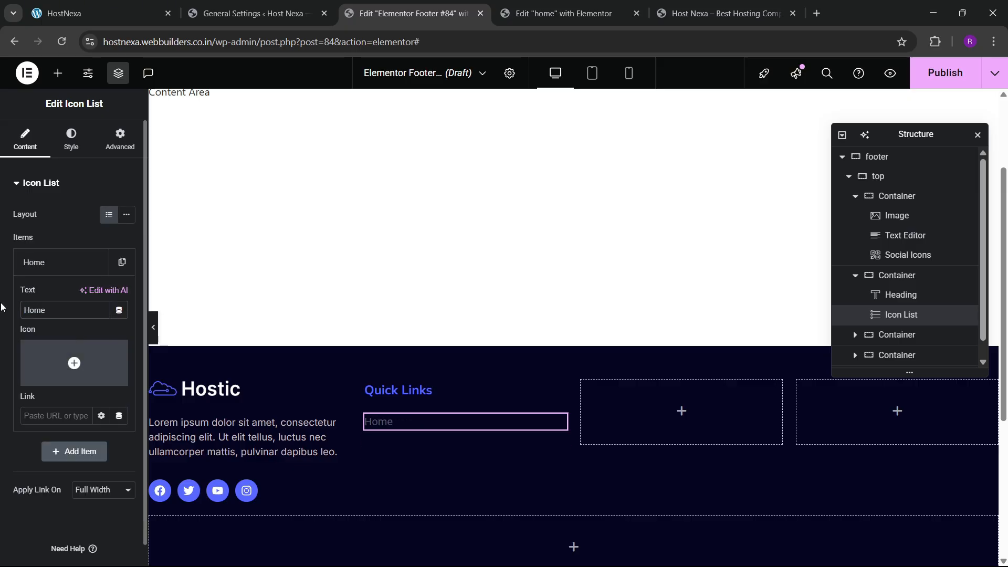
click(32, 262)
click(121, 273)
click(46, 297)
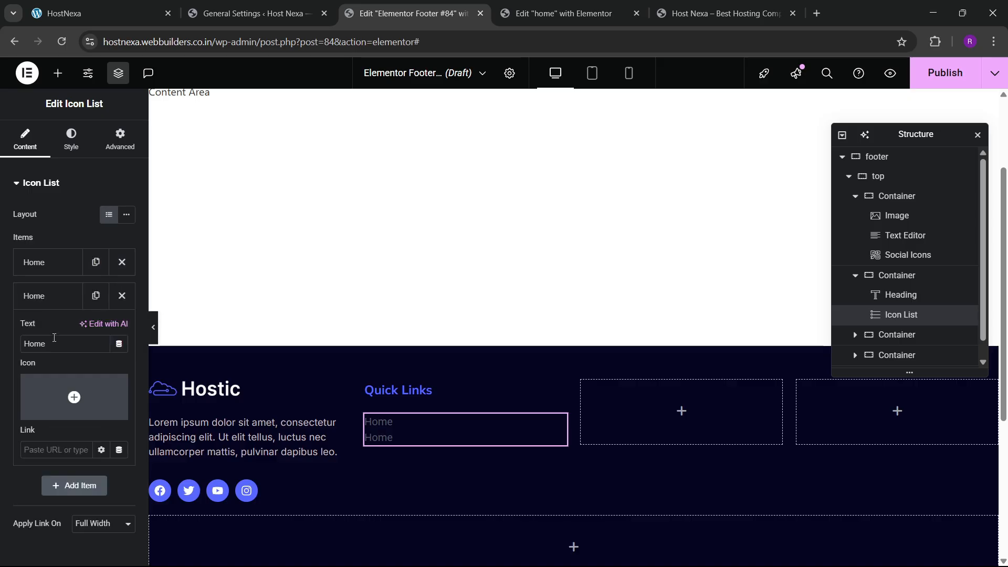
text(kAbout)
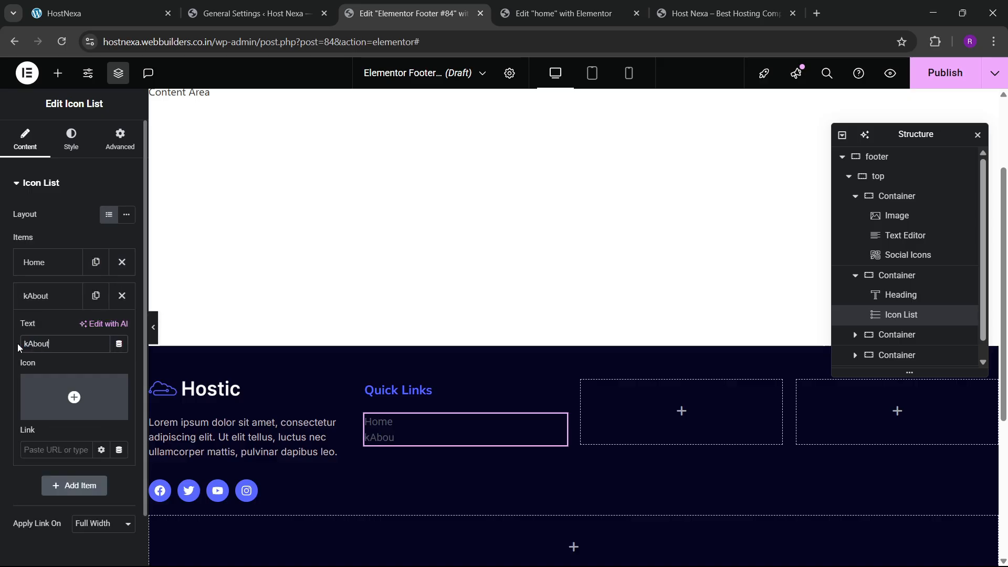
key(BackSpace)
key(BackSpace)
key(BackSpace)
key(BackSpace)
key(BackSpace)
key(BackSpace)
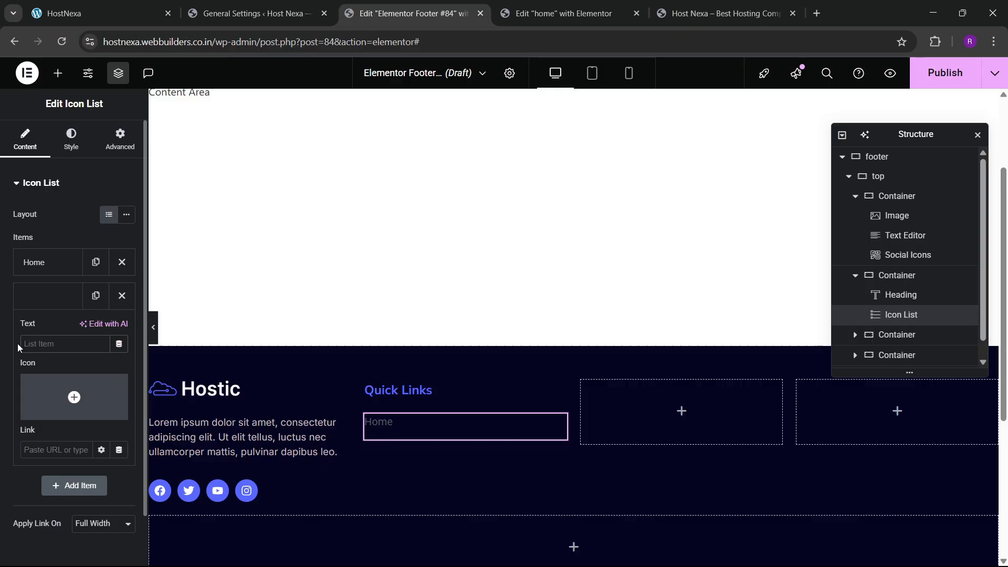
text(About)
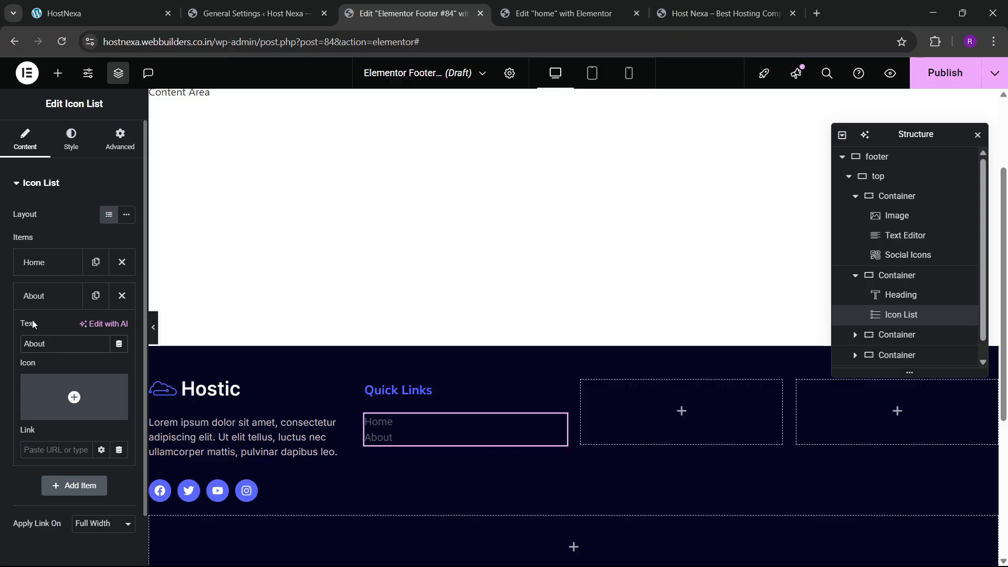
- Duplicate list items to add "Services" and "Plans" below About
click(34, 300)
click(95, 296)
click(49, 334)
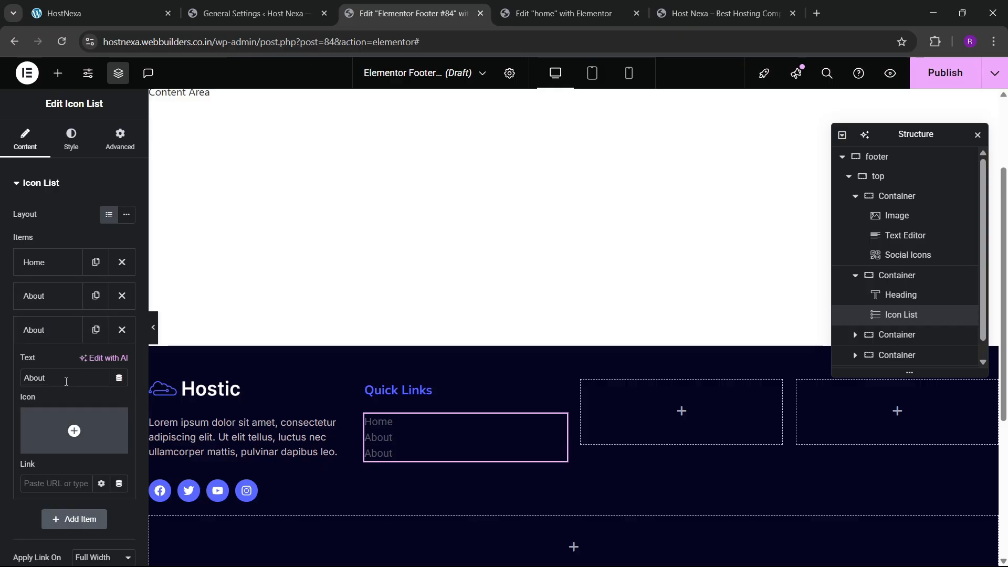
drag(66, 378, 2, 386)
text(Services)
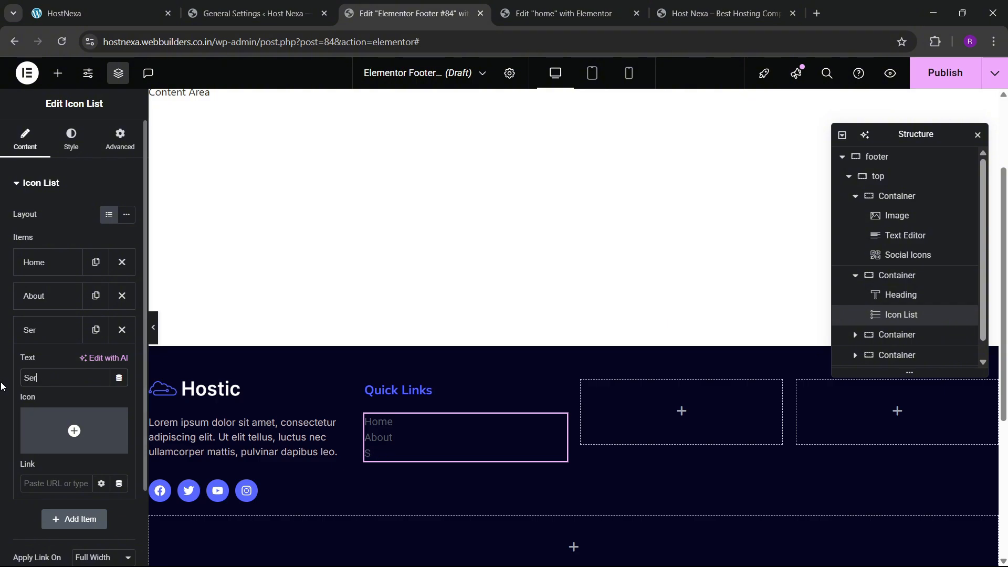
click(27, 336)
click(95, 329)
click(58, 364)
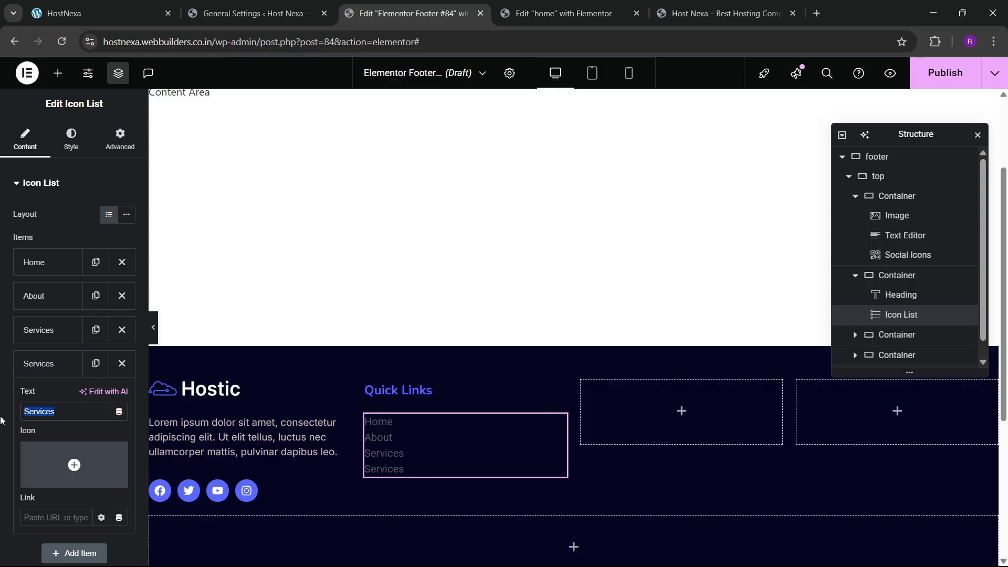
text(Plans)
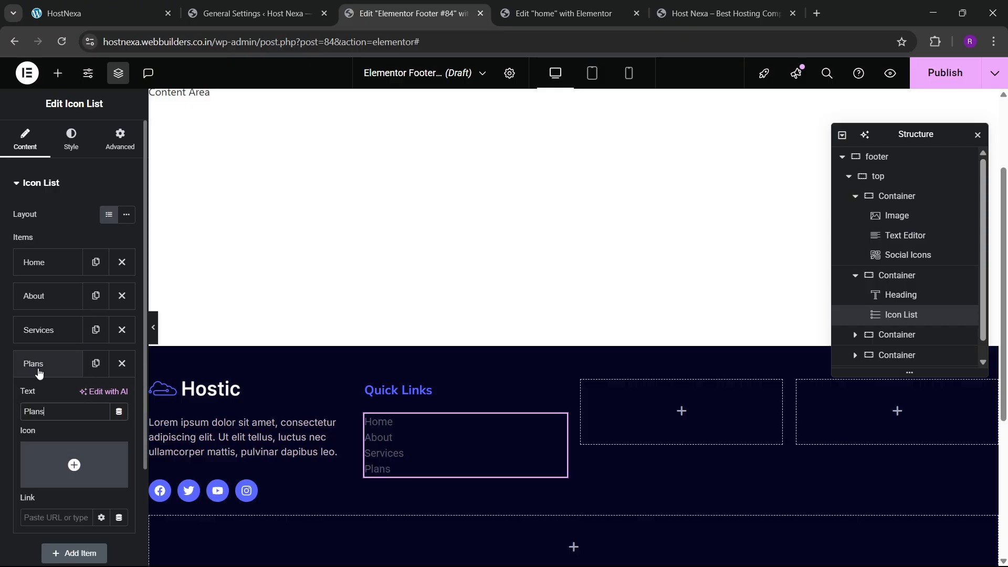
- Duplicate the Plans list item and rename the copy "Contact"
click(68, 364)
click(96, 363)
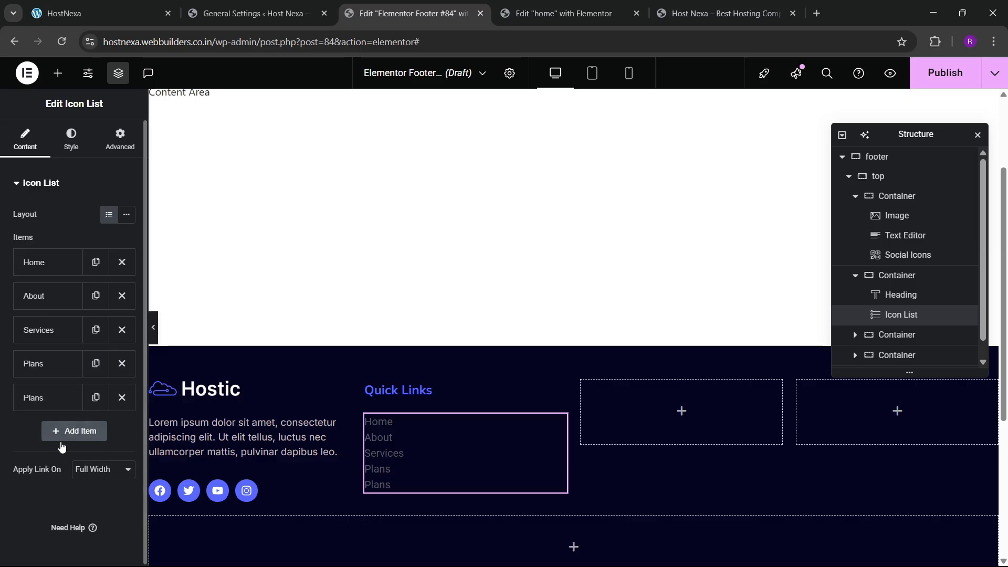
click(51, 402)
drag(56, 446, 2, 457)
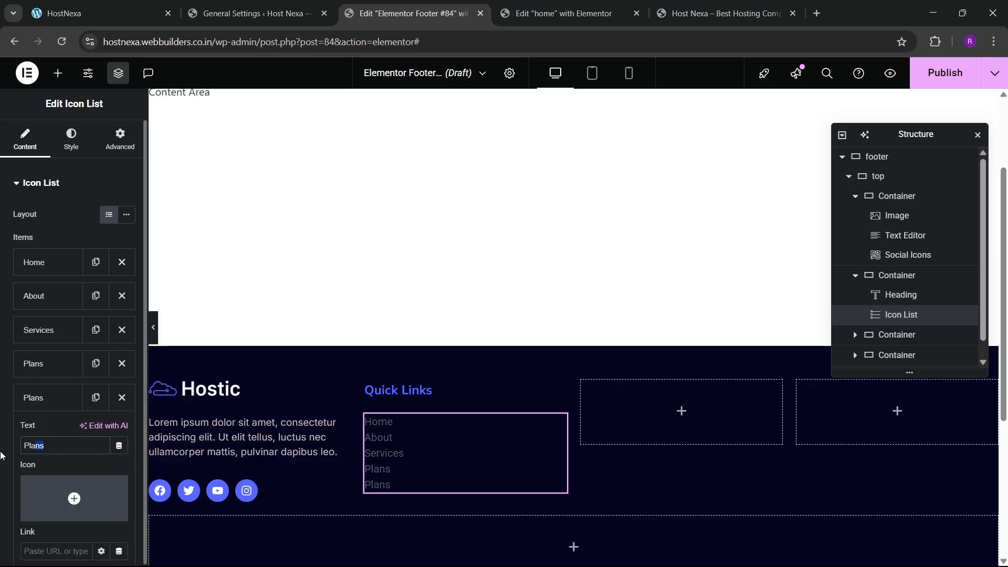
text(Contact)
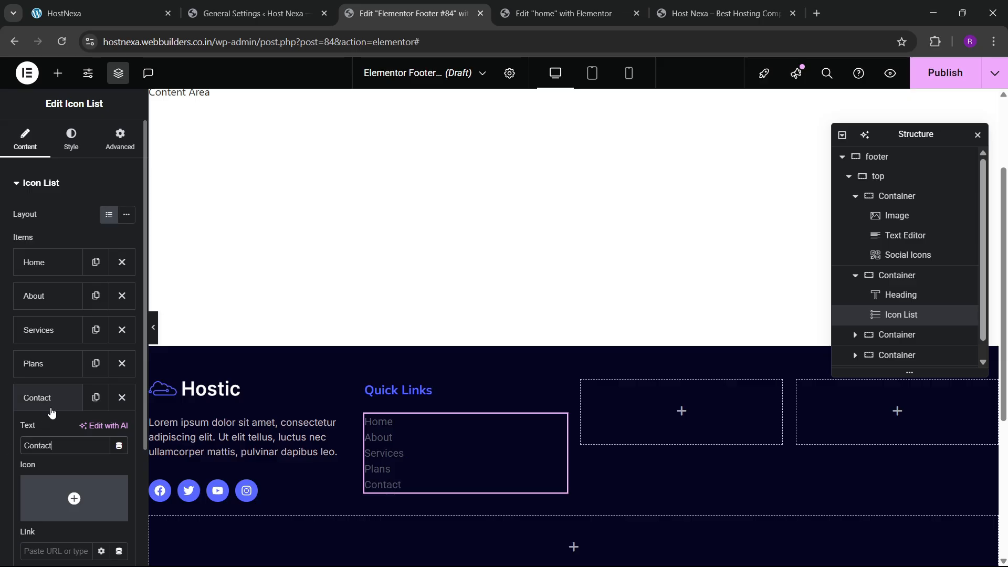
click(51, 405)
- Apply the "para & btn" global font and the color #FFFFFF to the Quick Links list text
click(71, 139)
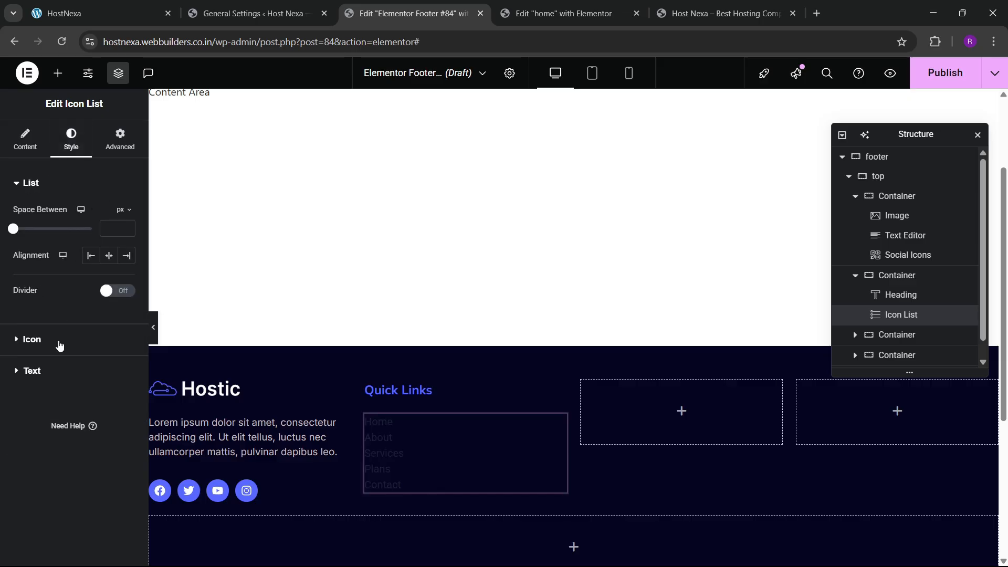
click(56, 377)
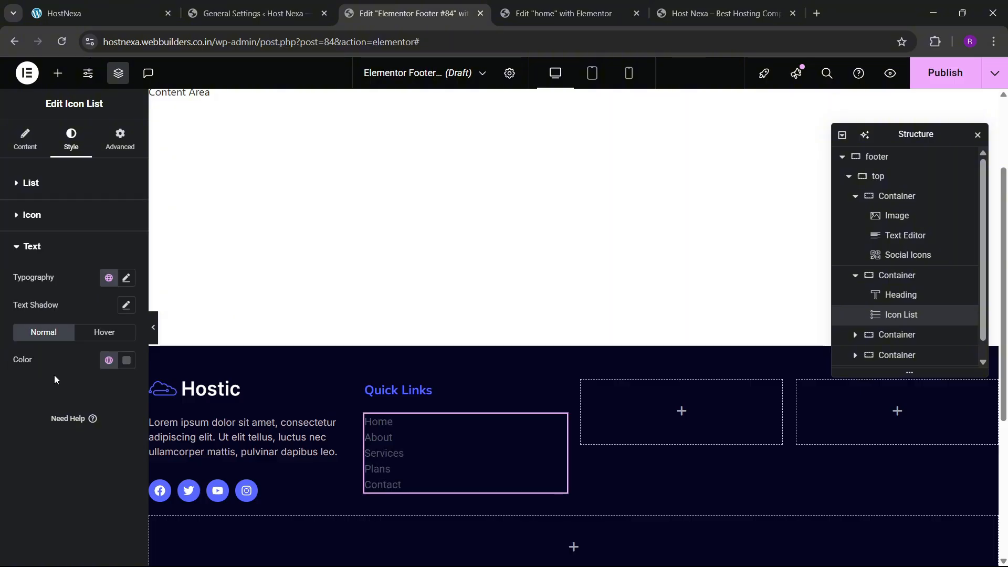
click(108, 278)
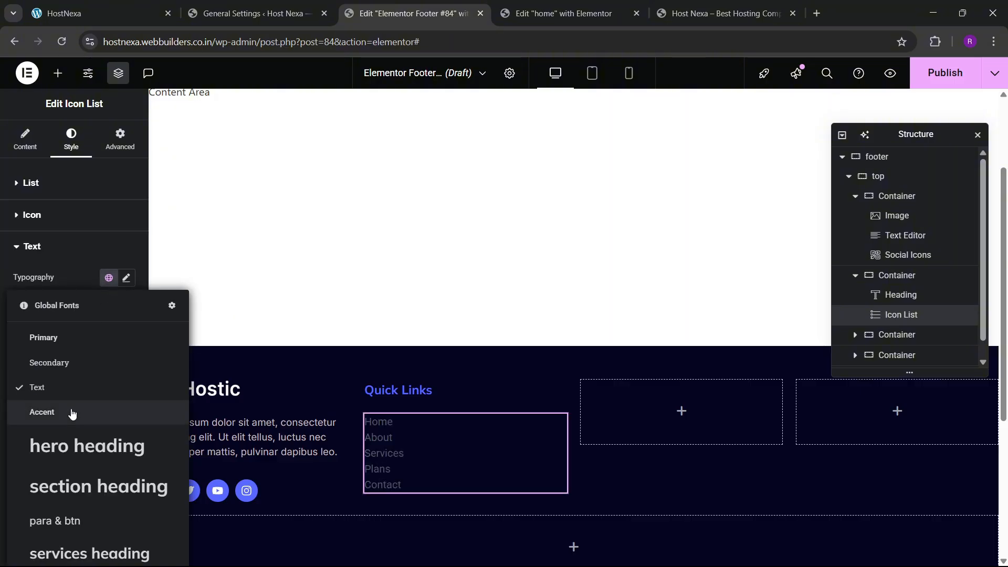
click(61, 520)
click(121, 360)
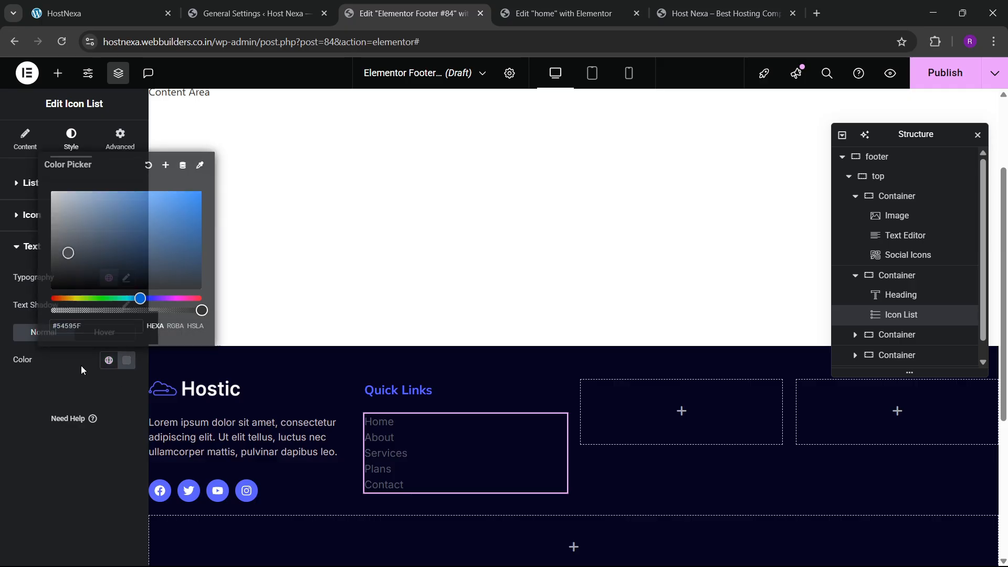
click(79, 367)
click(121, 360)
text(#FFFFFF)
click(7, 155)
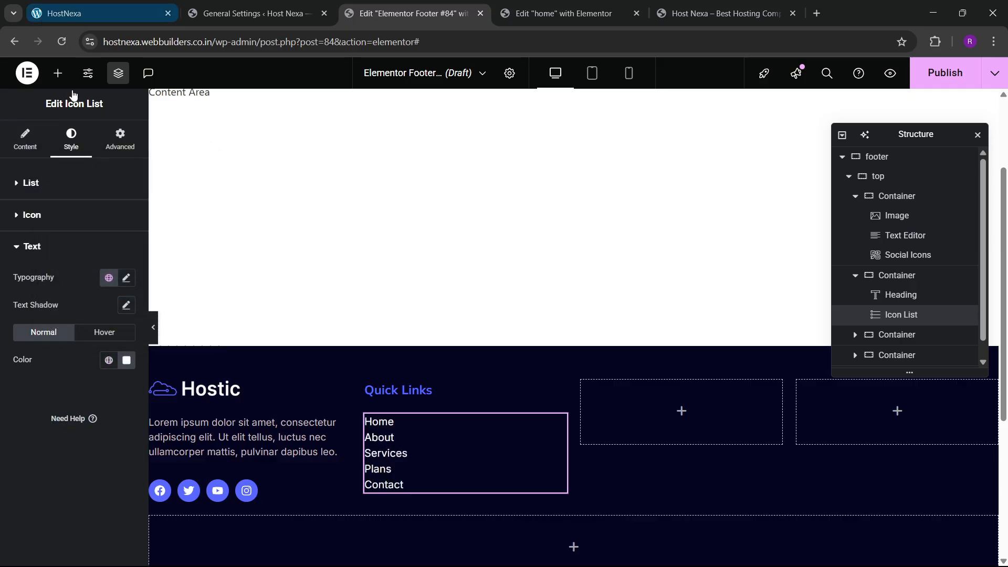
- Set the Quick Links list's text size to 15 px and the space between its items to 8 px
click(58, 182)
drag(16, 237, 24, 247)
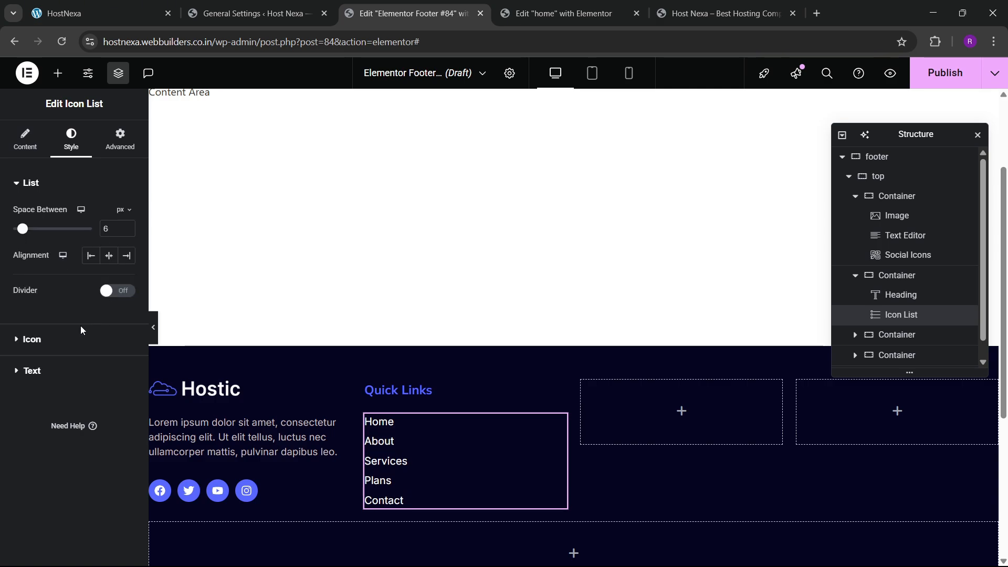
click(48, 373)
click(126, 277)
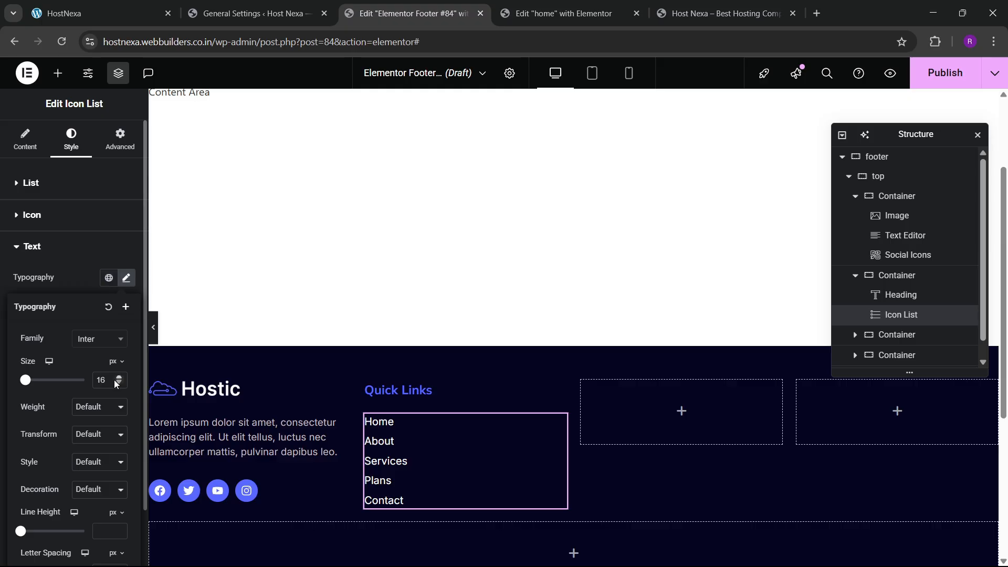
click(119, 377)
click(118, 383)
click(118, 382)
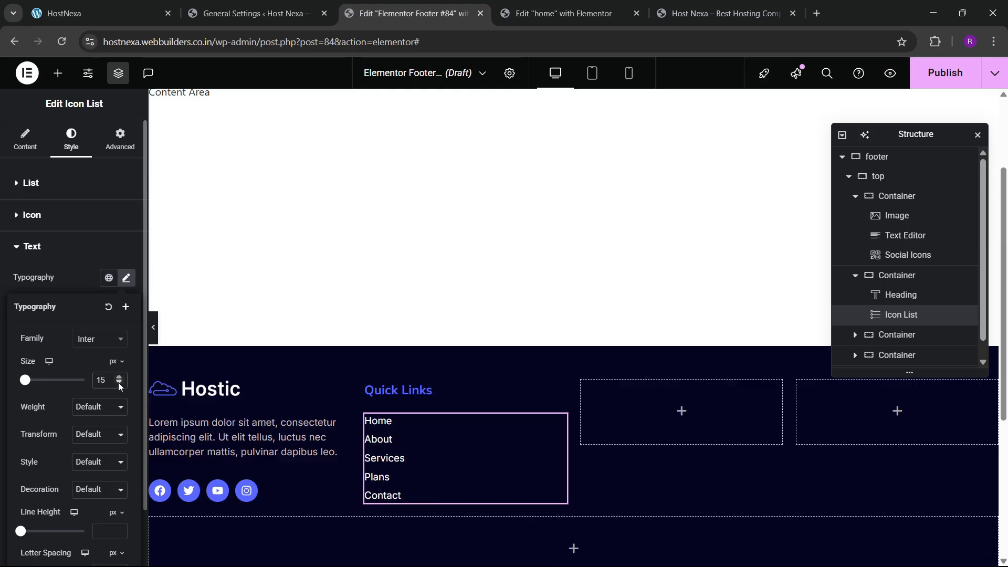
scroll(461, 449, down, 1)
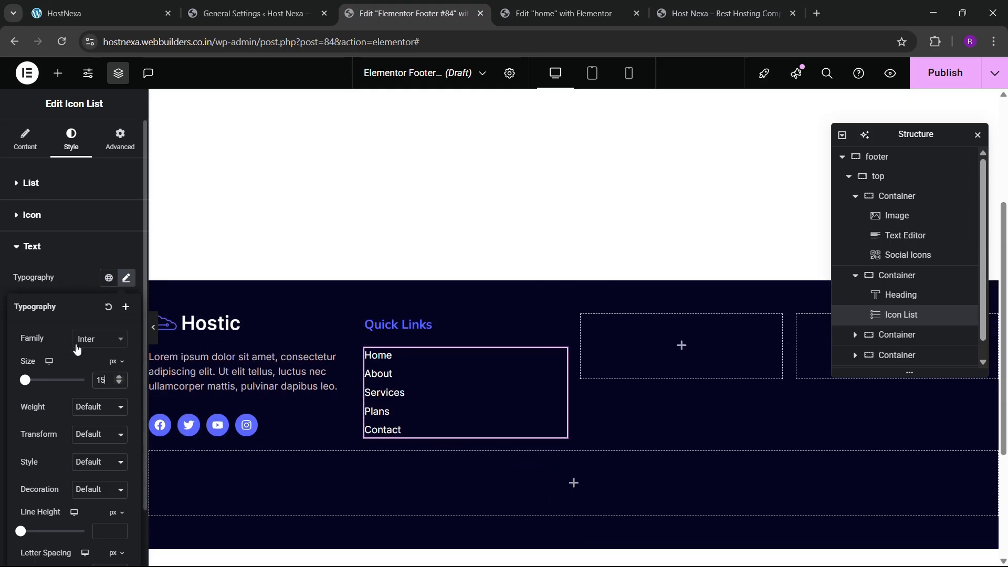
click(56, 184)
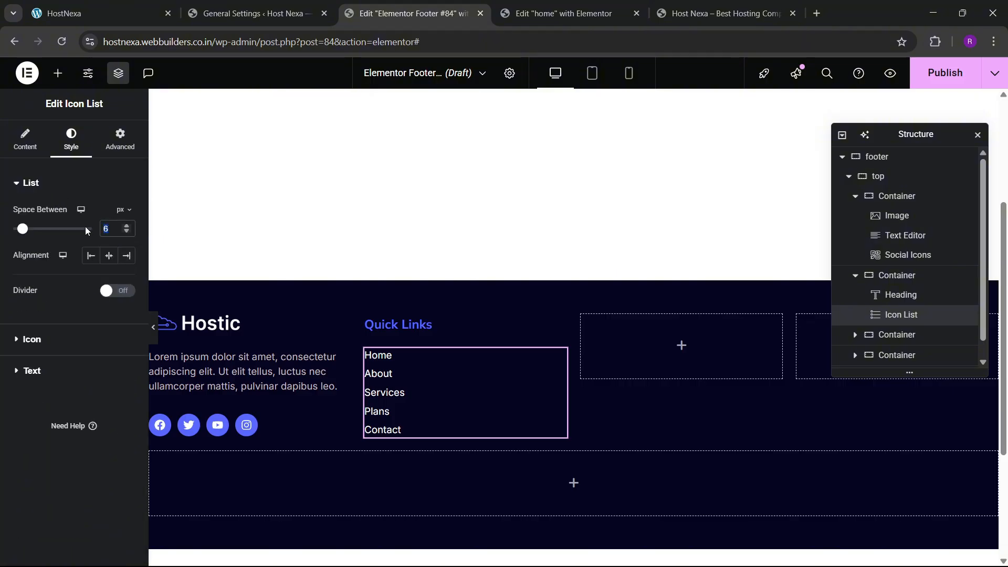
text(8)
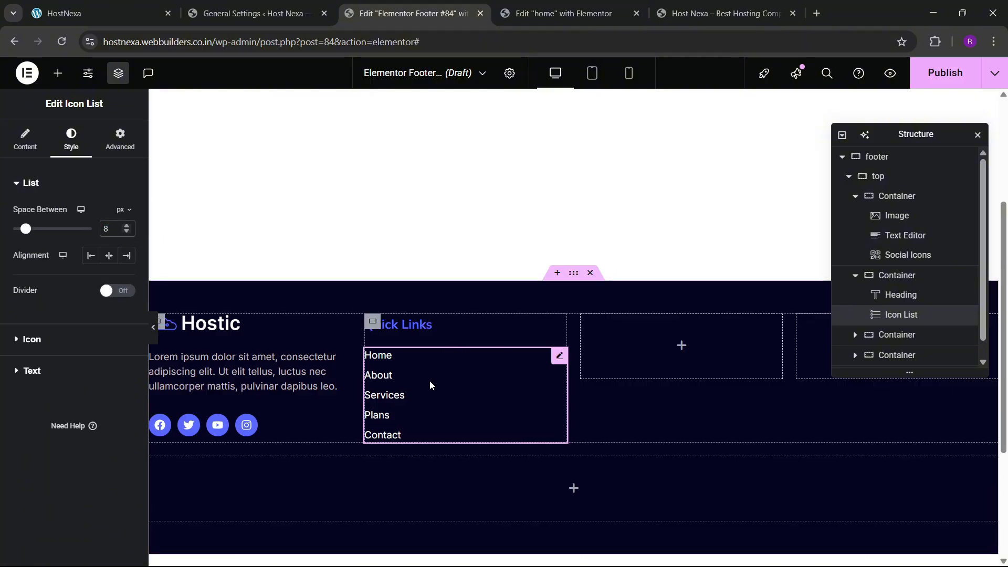
- Set the hover color of the Quick Links list text to the global blue color
click(52, 373)
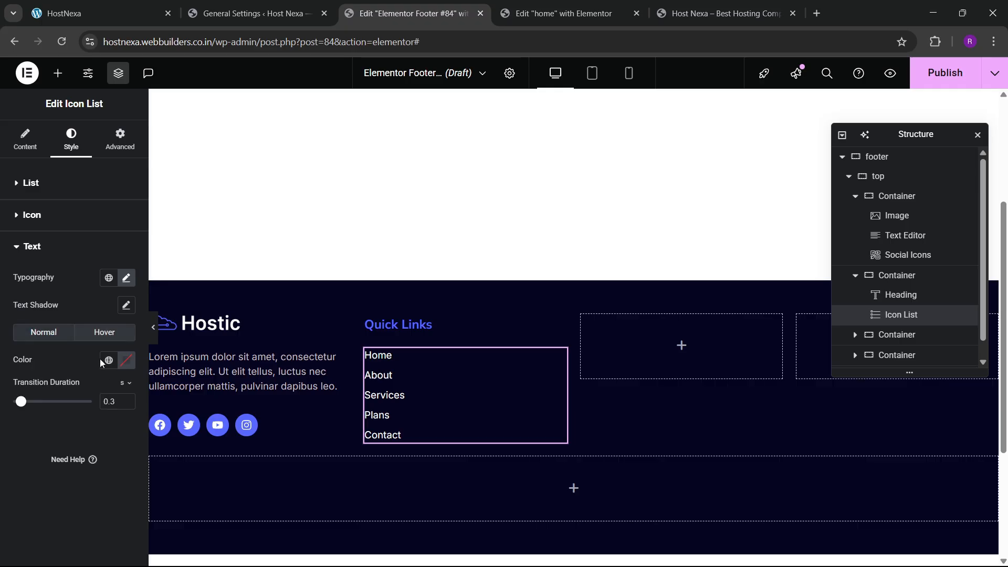
click(104, 332)
click(109, 360)
click(54, 275)
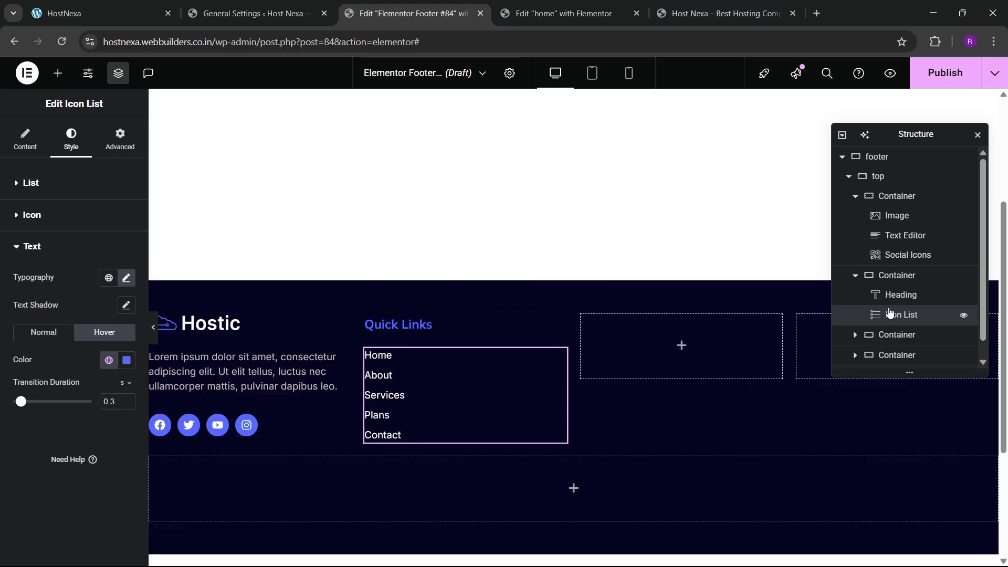
- Delete the two empty containers after the Quick Links column in the footer's upper row
click(855, 275)
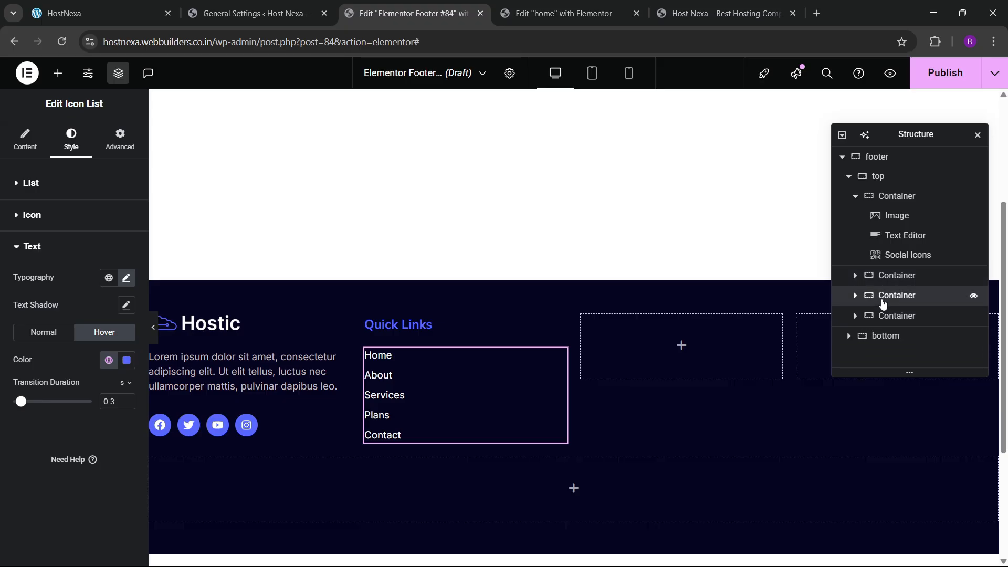
click(883, 303)
right_click(892, 298)
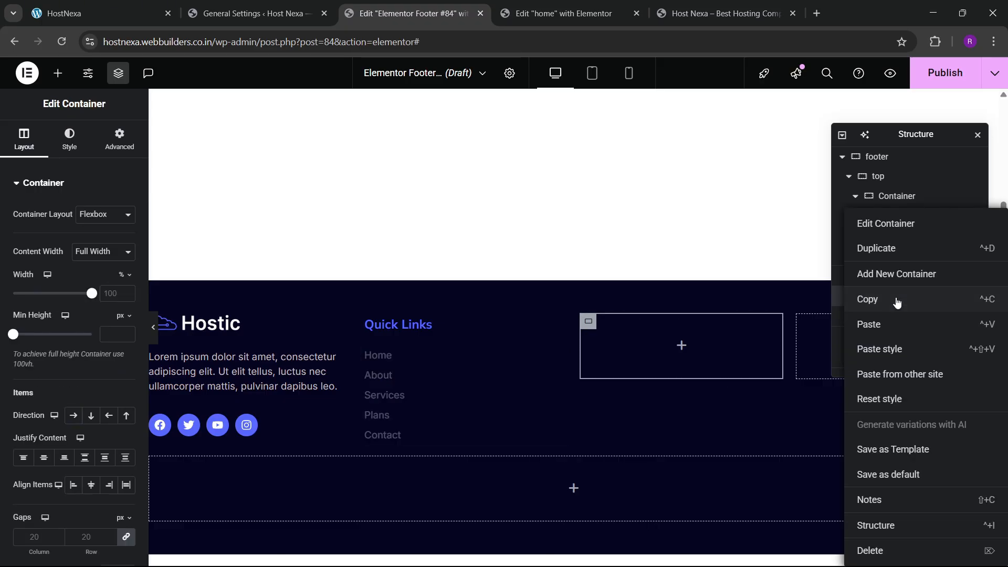
click(887, 533)
right_click(897, 303)
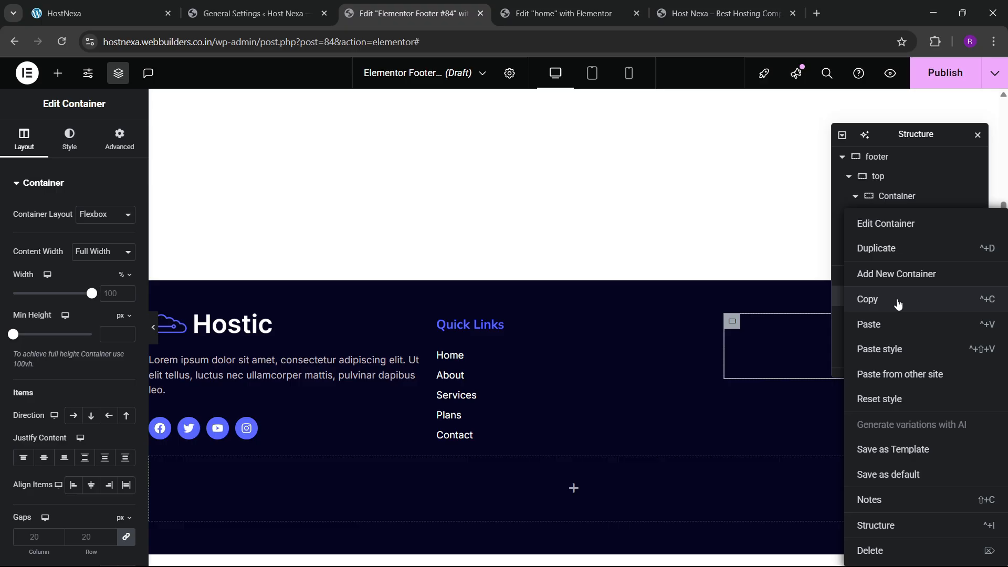
click(904, 534)
- Duplicate the Quick Links container twice to fill the third and fourth footer columns
click(895, 276)
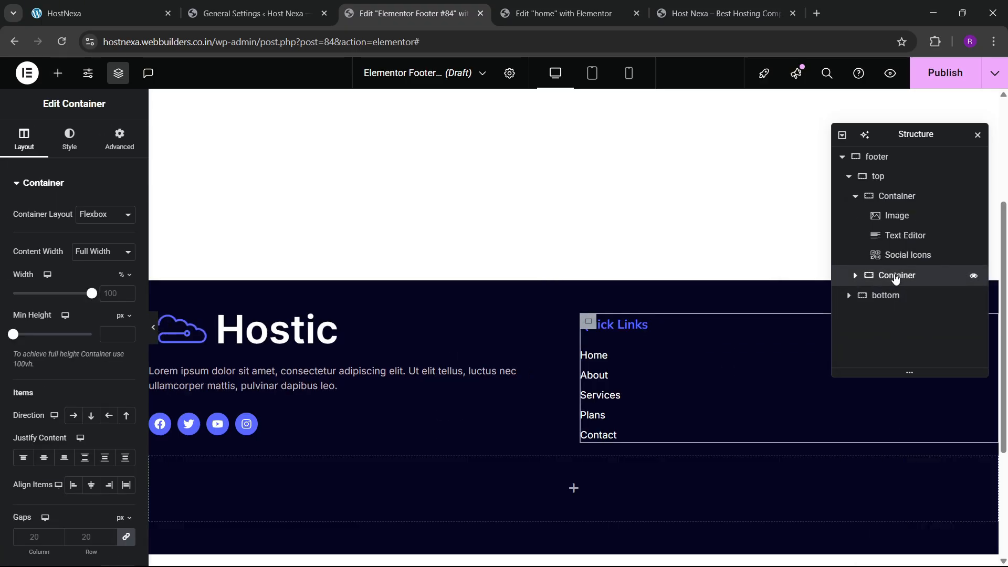
right_click(895, 277)
click(893, 249)
right_click(893, 297)
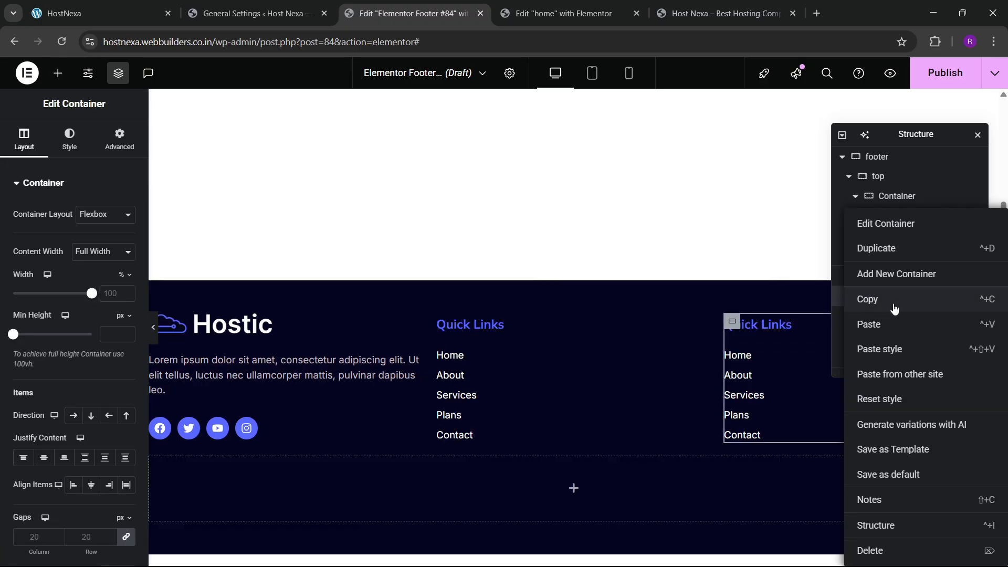
click(895, 252)
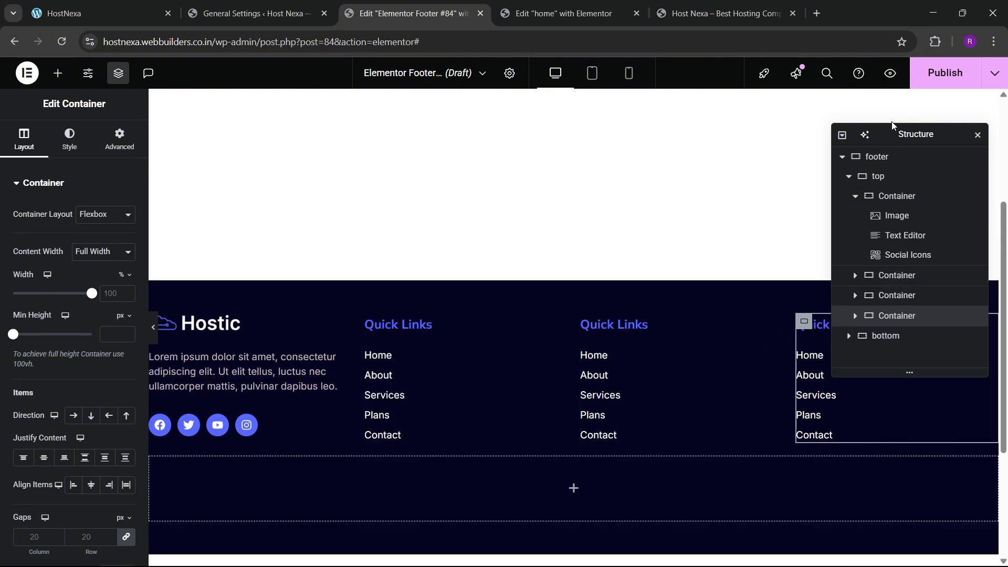
- Check the reference site's footer and change the fourth column's heading to "Newsletter"
drag(899, 135, 396, 223)
click(196, 3)
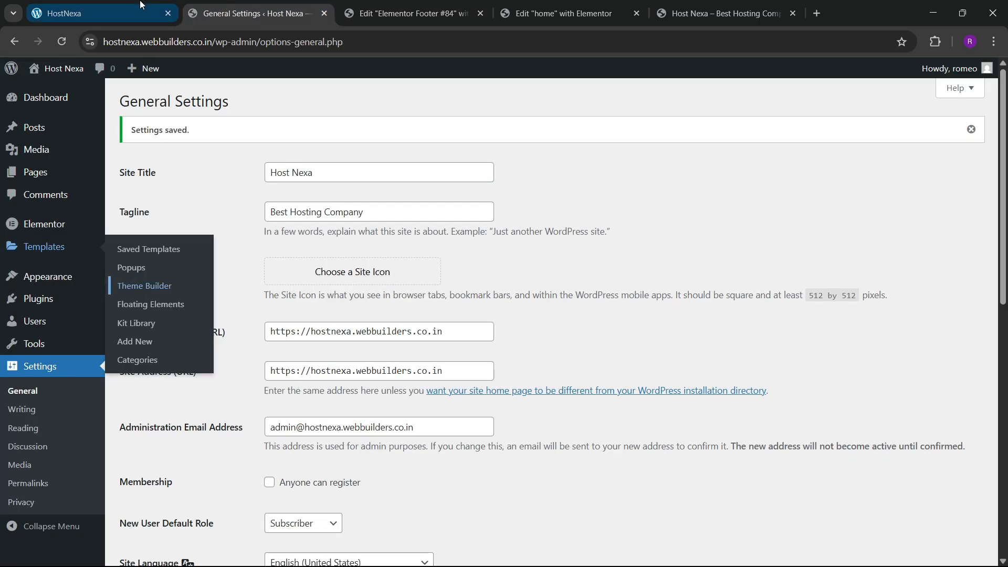
click(141, 3)
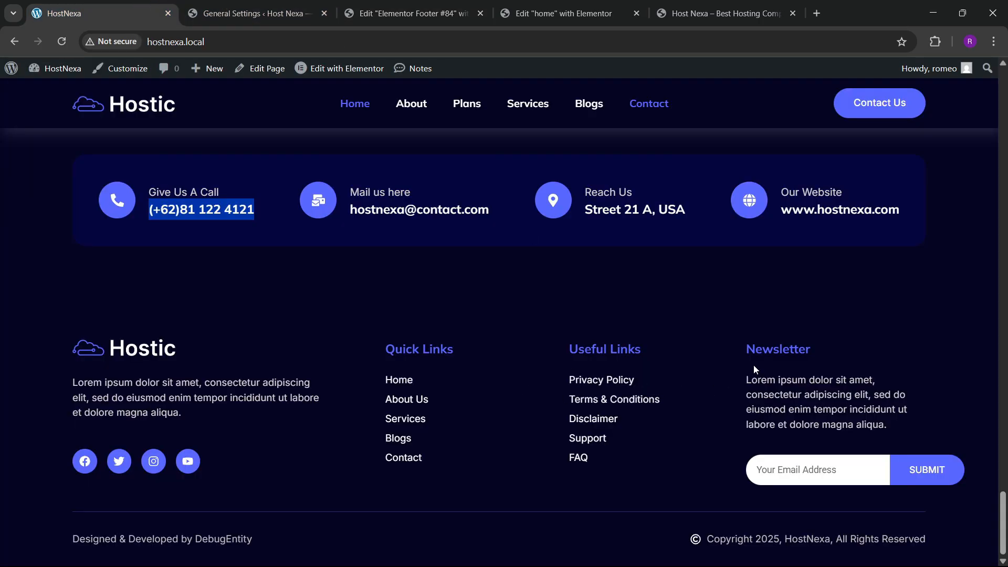
click(453, 3)
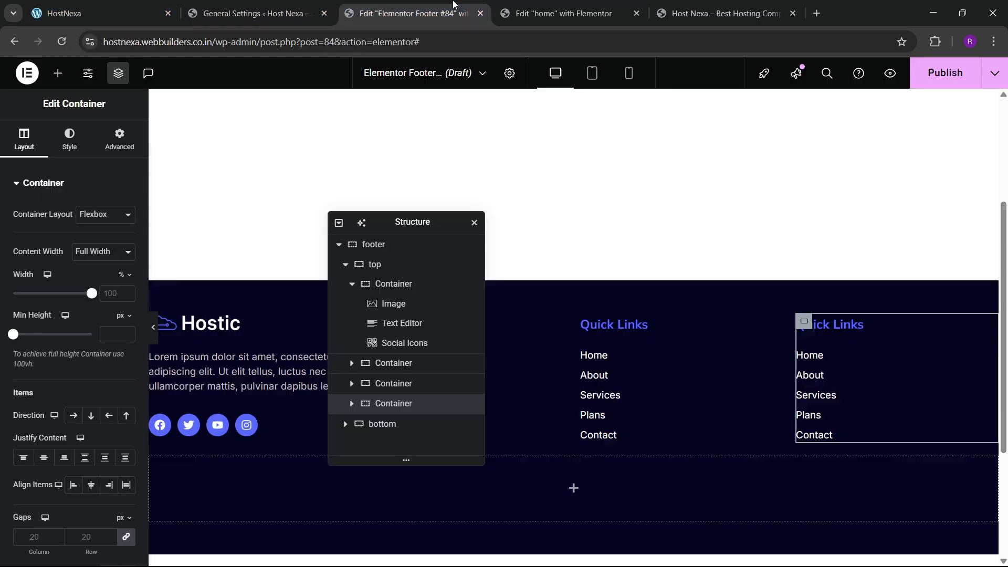
click(838, 330)
drag(57, 243, 2, 243)
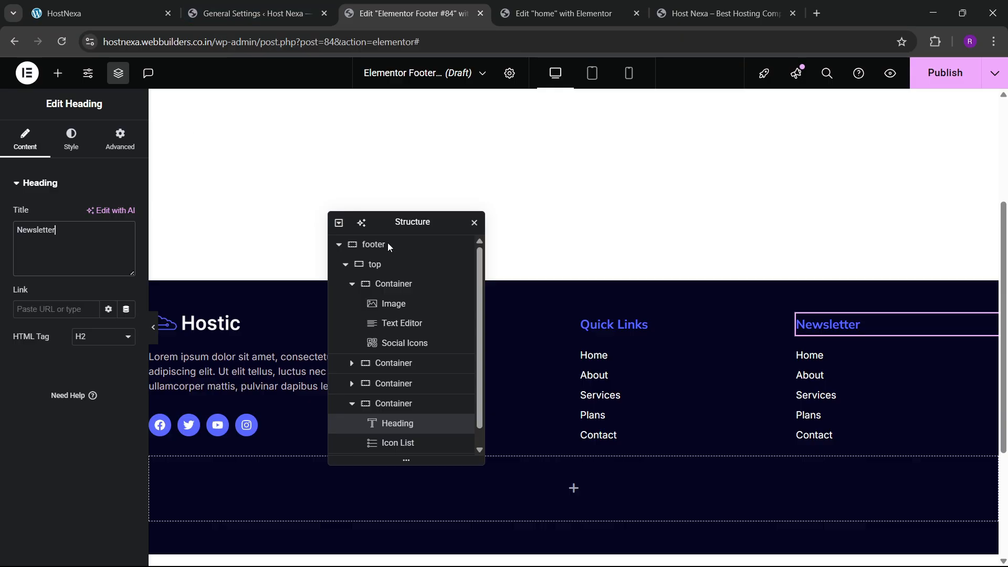
- Replace the icon list in the Newsletter column with a copy of the first column's lorem ipsum paragraph
right_click(873, 362)
click(892, 550)
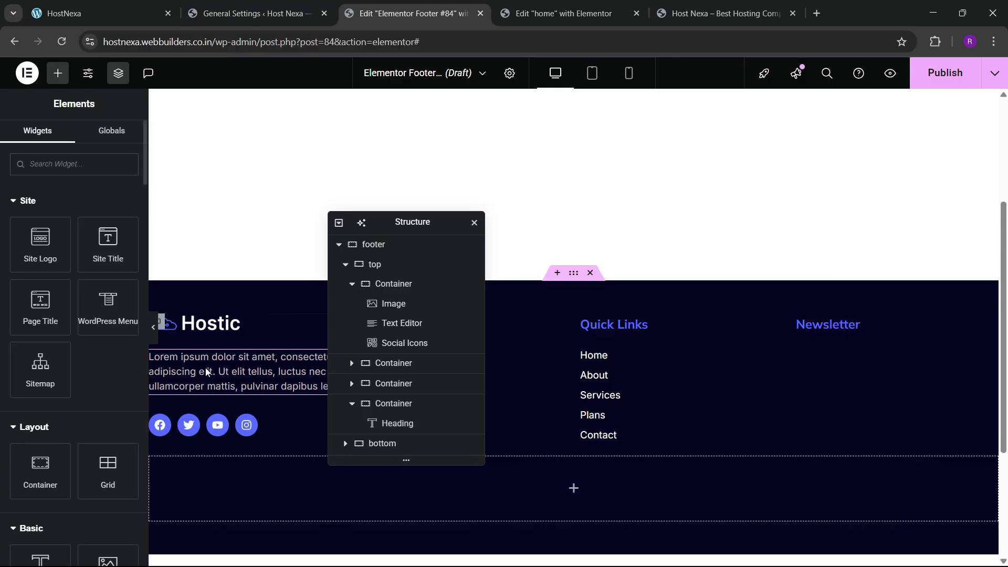
right_click(207, 372)
click(268, 325)
click(855, 324)
right_click(855, 324)
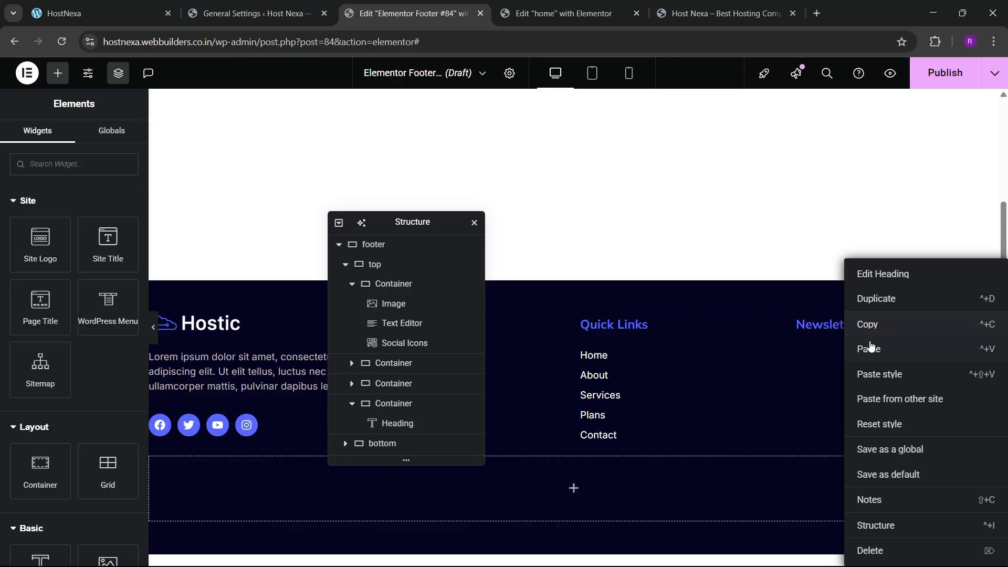
click(870, 348)
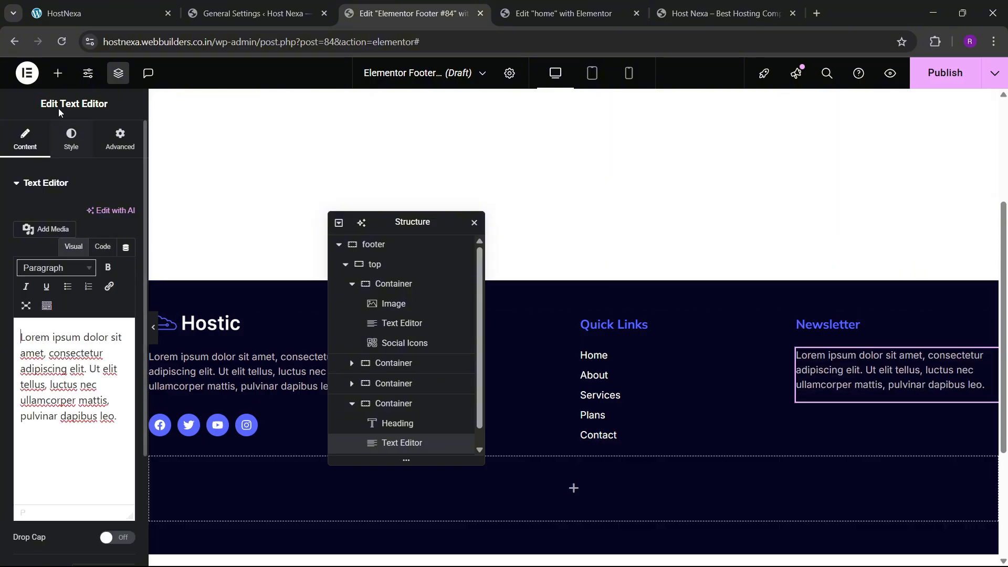
- Add a Form widget below the paragraph in the Newsletter column
click(58, 73)
text(fo)
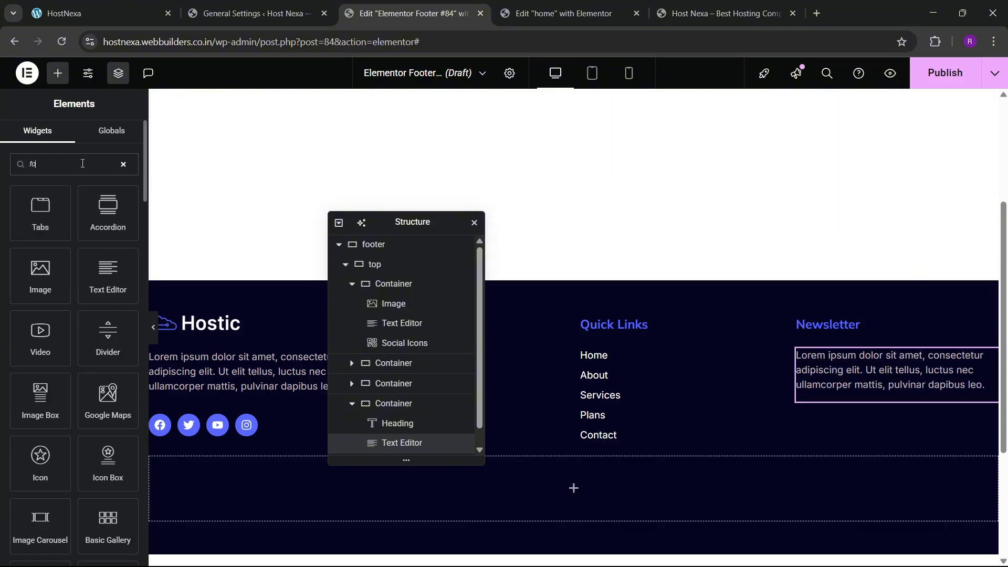
text(rm)
drag(22, 213, 840, 376)
- Remove every form field except Email and hide the field labels
click(121, 252)
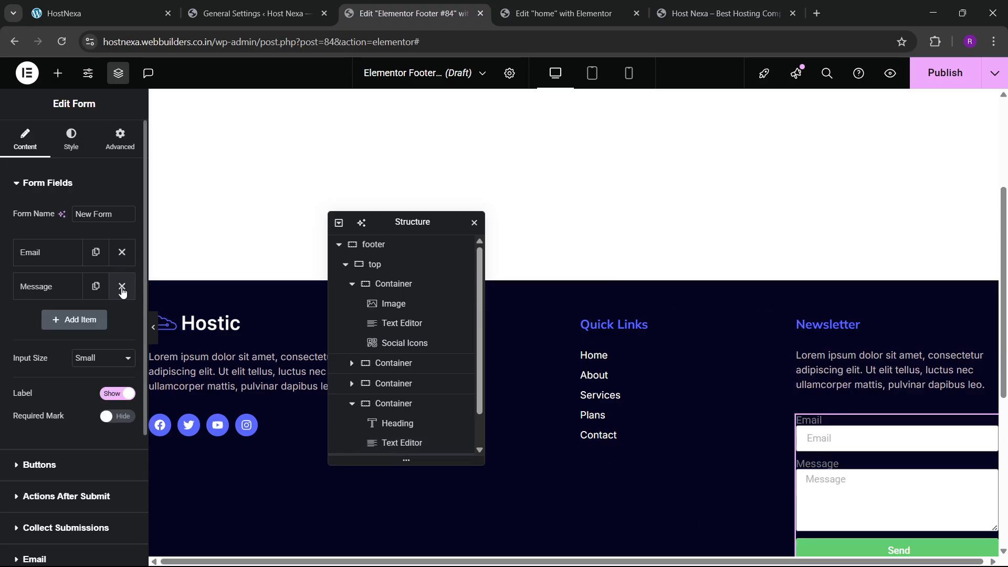
click(121, 286)
click(116, 362)
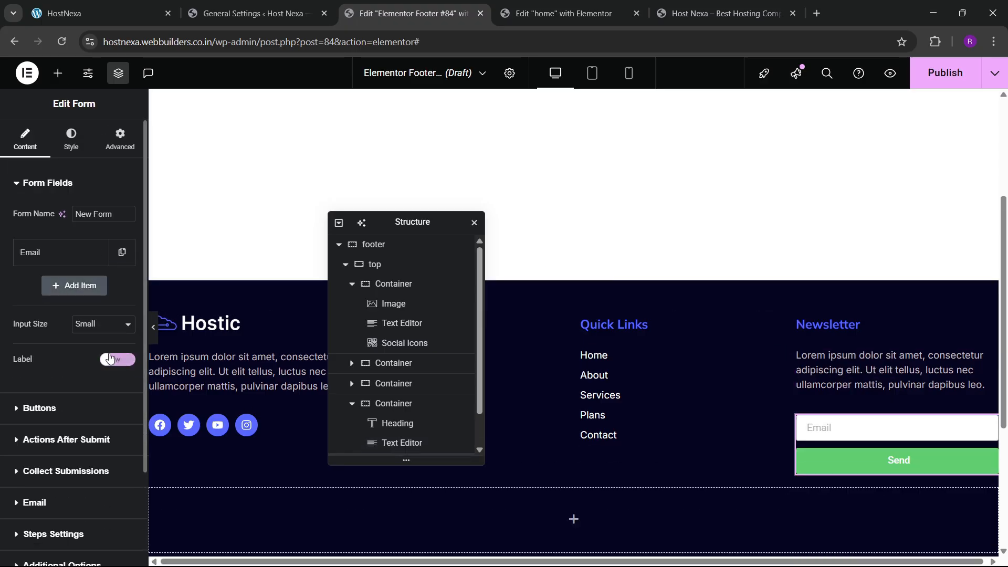
click(101, 324)
click(86, 369)
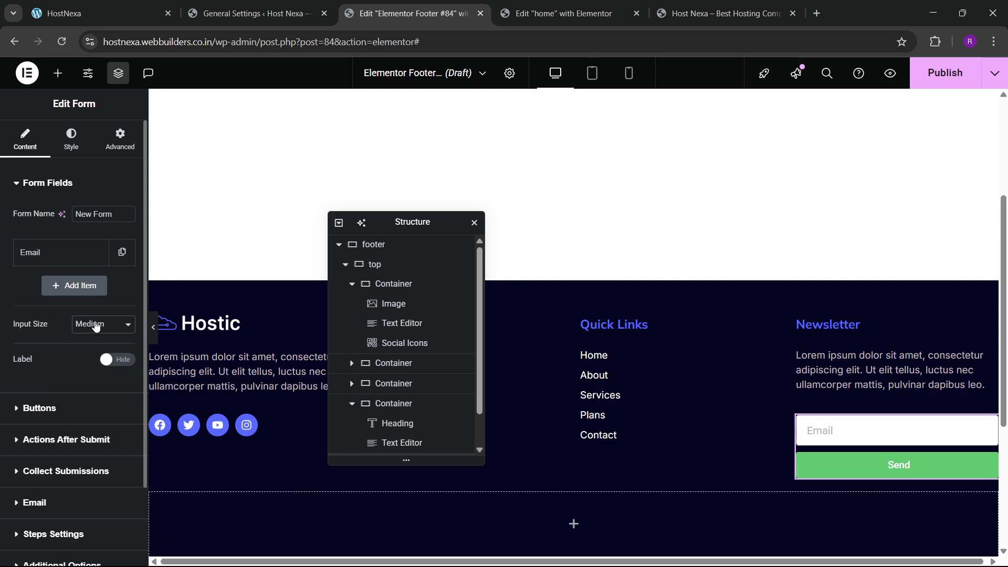
click(96, 326)
click(89, 359)
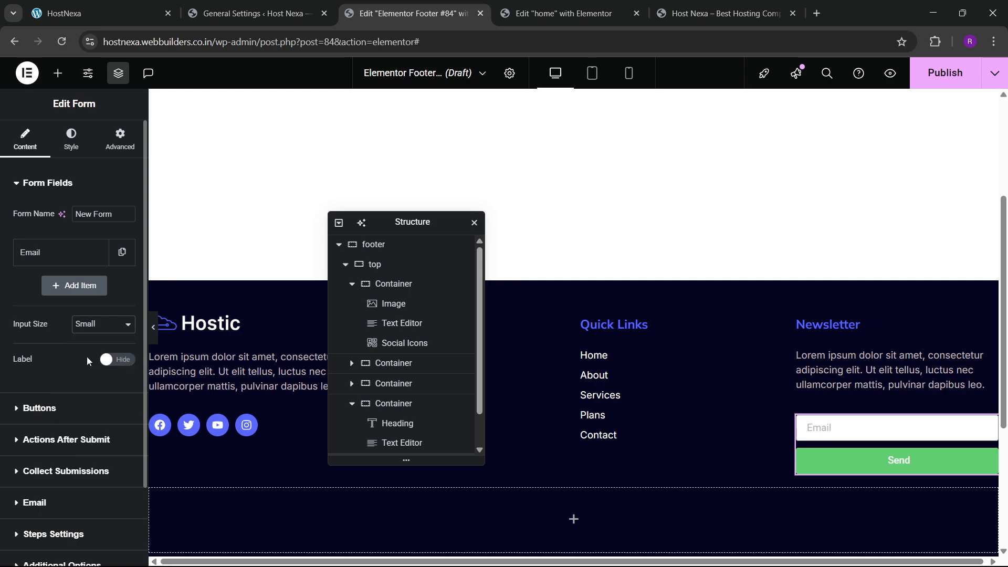
- Set the Email field's placeholder to "Your Email Address"
click(26, 252)
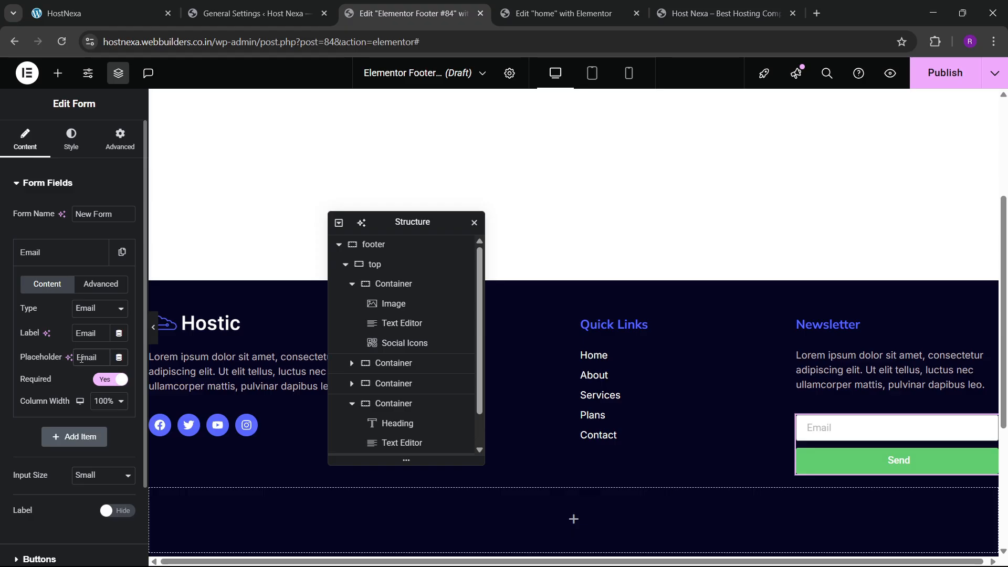
text(Your)
key(BackSpace)
key(BackSpace)
key(BackSpace)
key(BackSpace)
key(BackSpace)
text(Your Email)
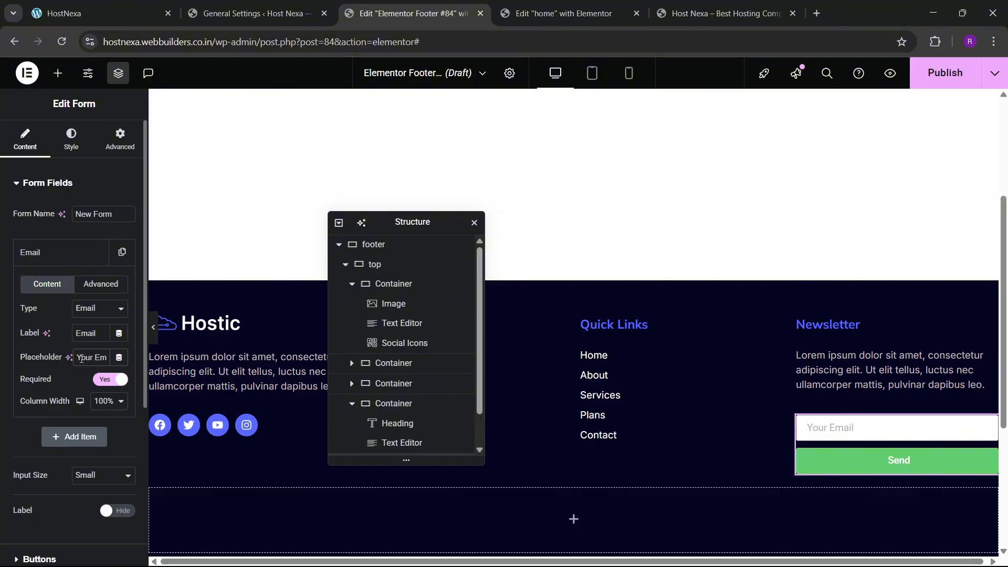
text( Address)
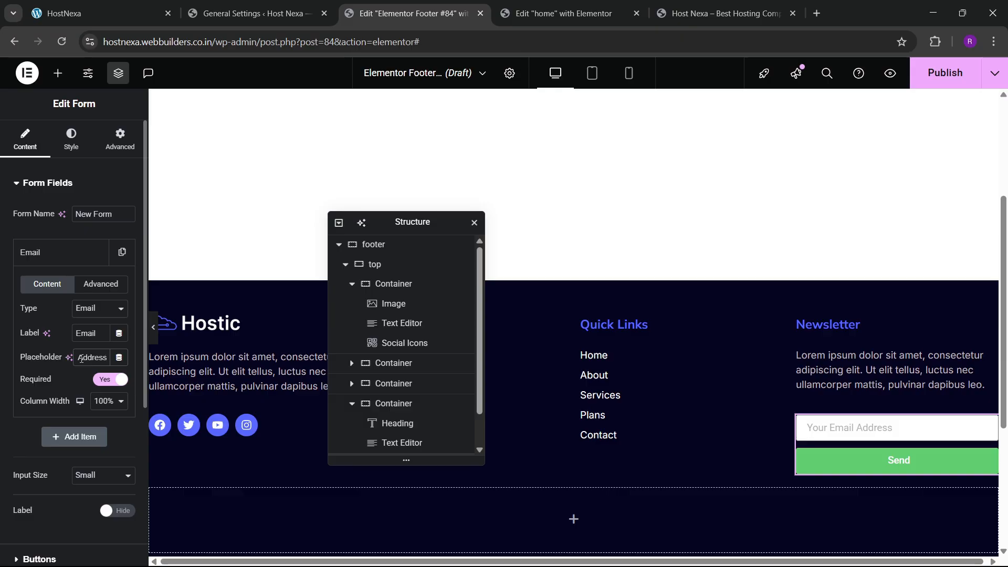
click(68, 257)
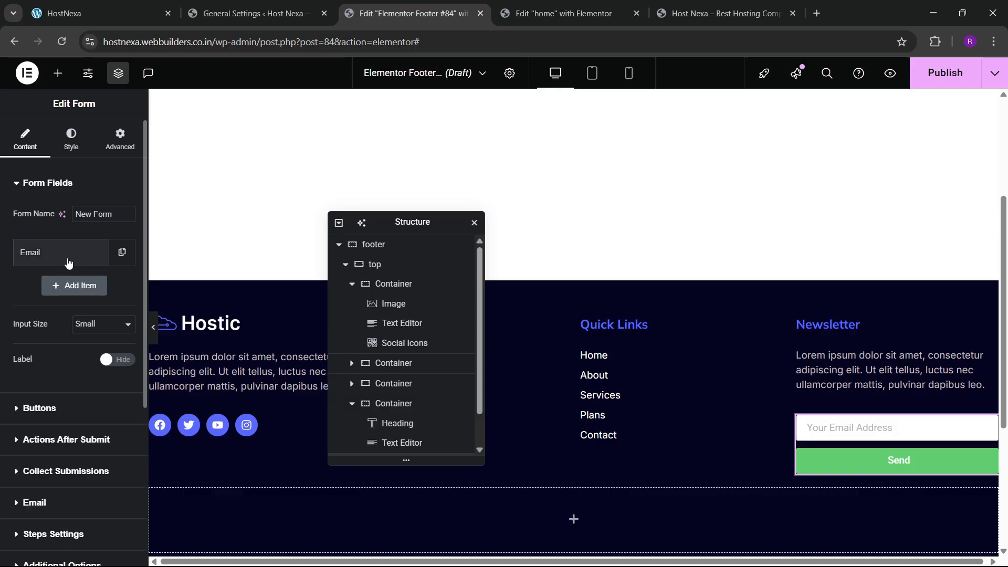
- Set the Email field's column width to 80% in the newsletter form
click(69, 261)
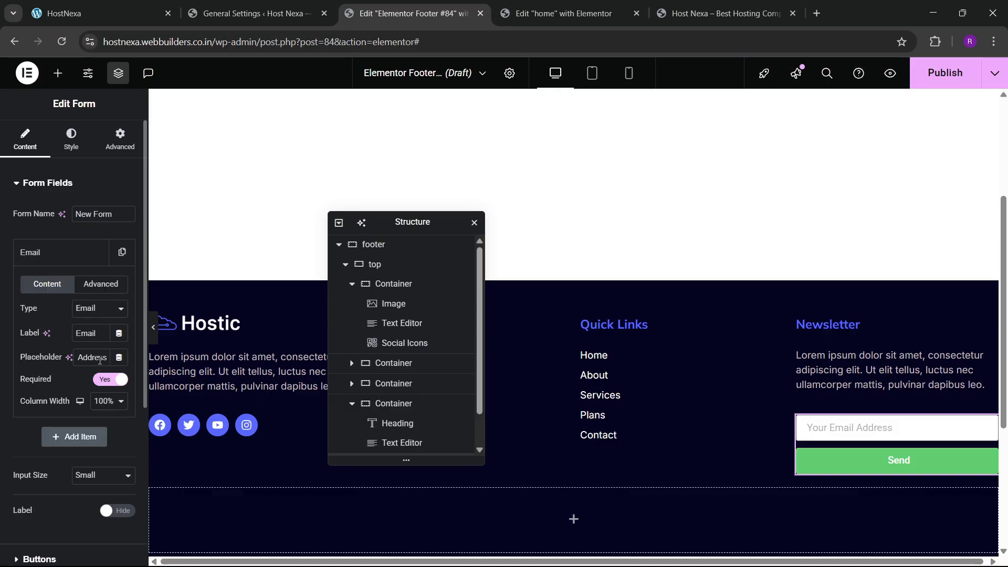
click(104, 410)
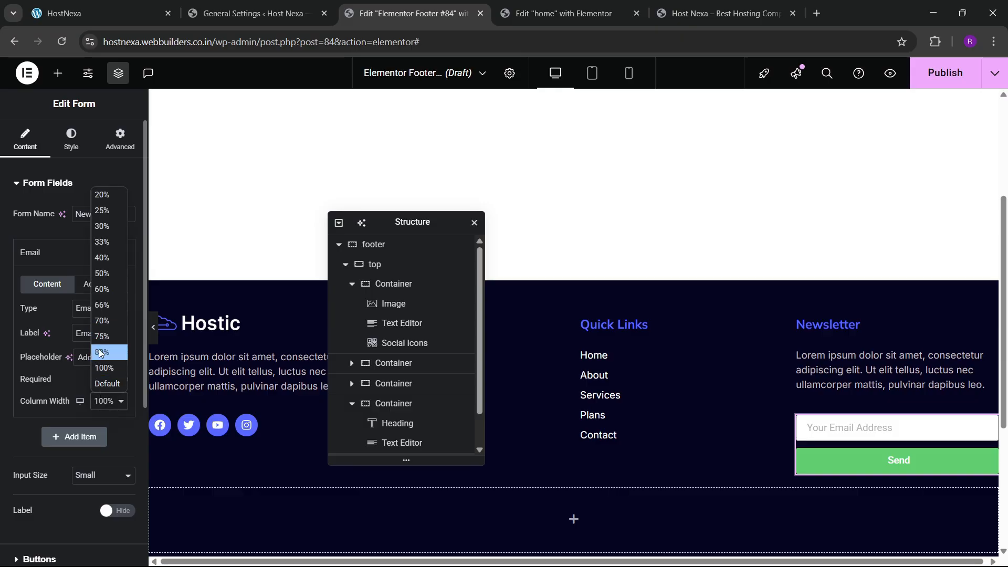
click(105, 351)
scroll(47, 408, down, 4)
- Set the form button's column width to 20% so it sits beside the Email field
click(50, 361)
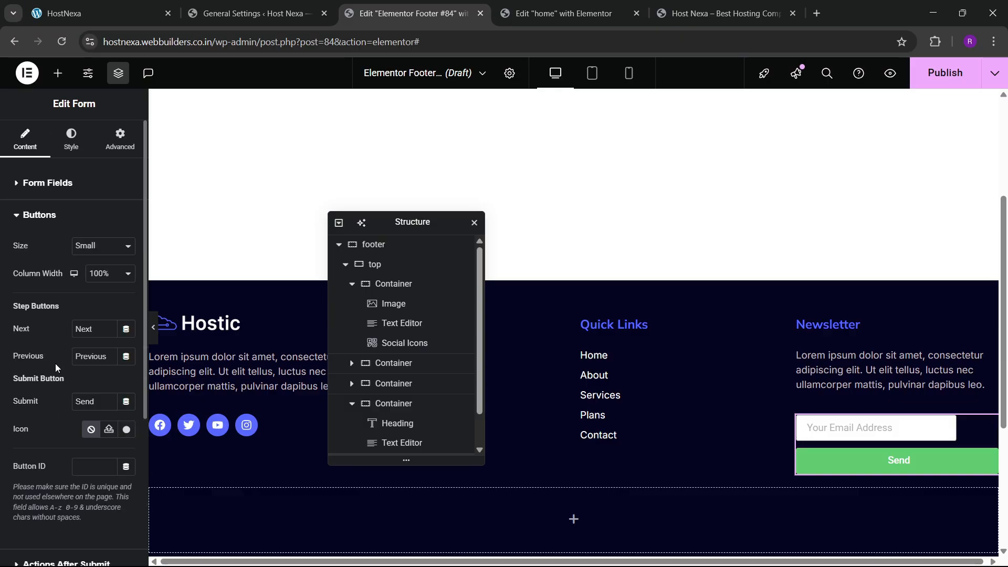
click(96, 254)
click(95, 254)
click(96, 253)
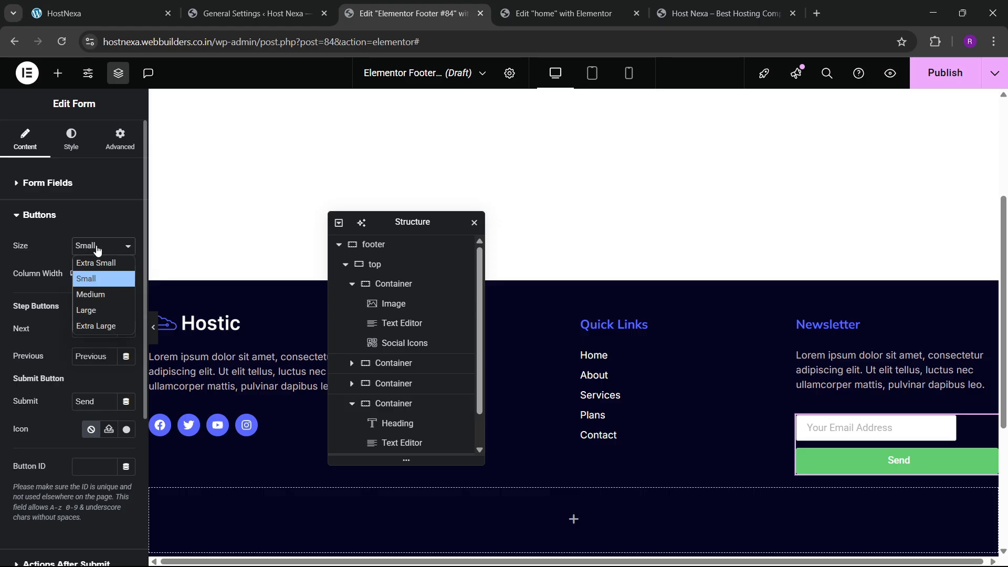
click(98, 250)
click(105, 273)
click(102, 288)
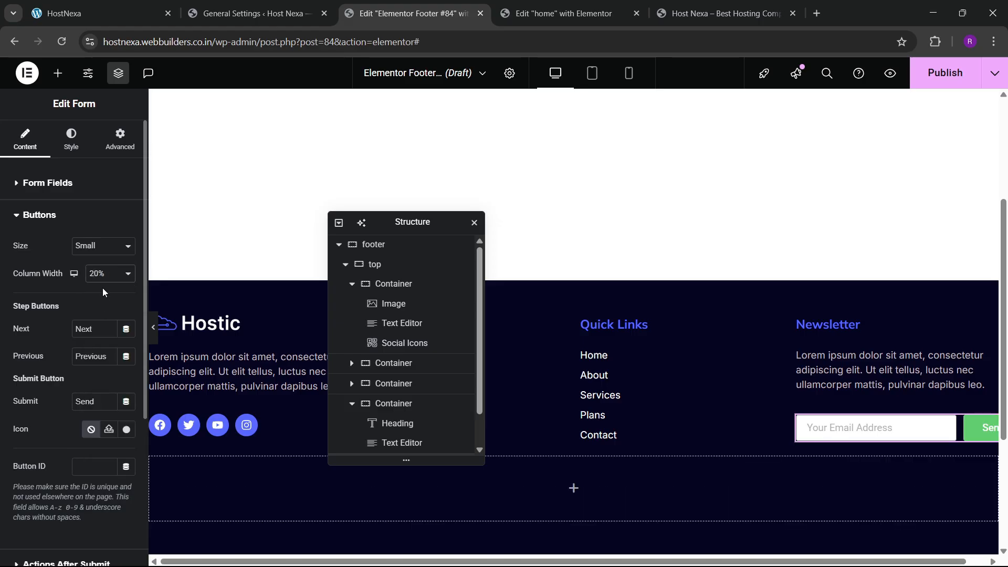
- Set the text color of the newsletter form's field to black
click(37, 197)
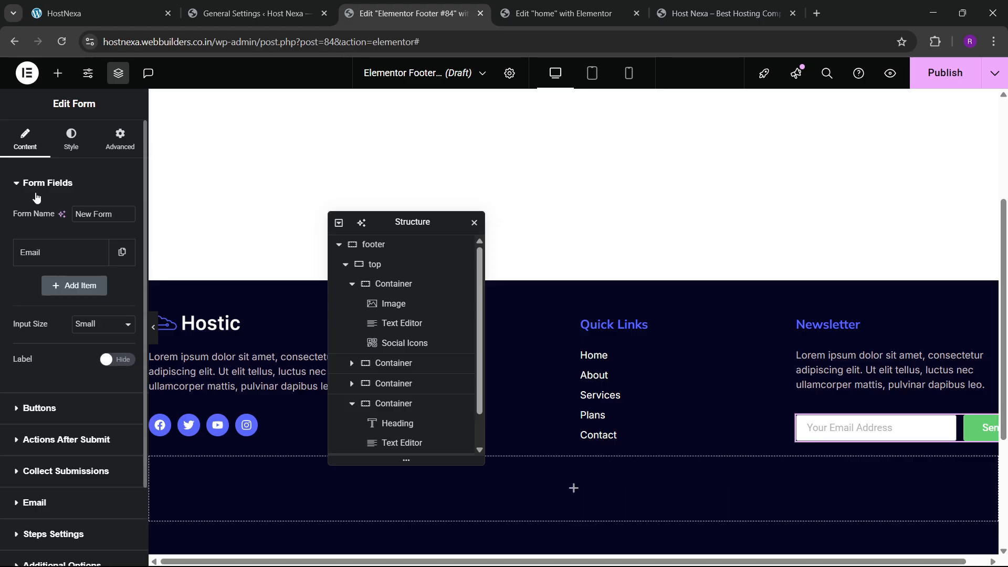
click(71, 140)
scroll(53, 343, down, 4)
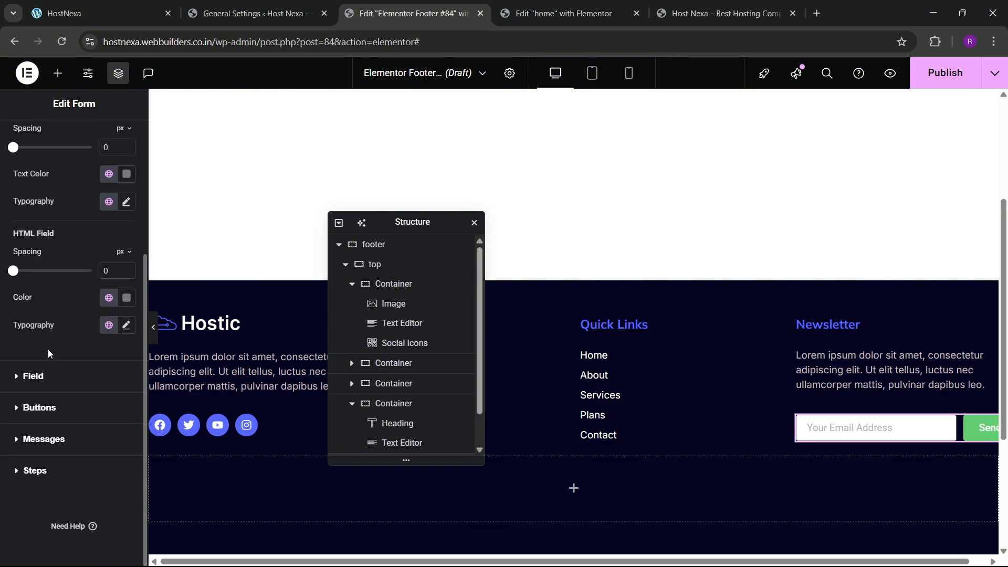
click(33, 376)
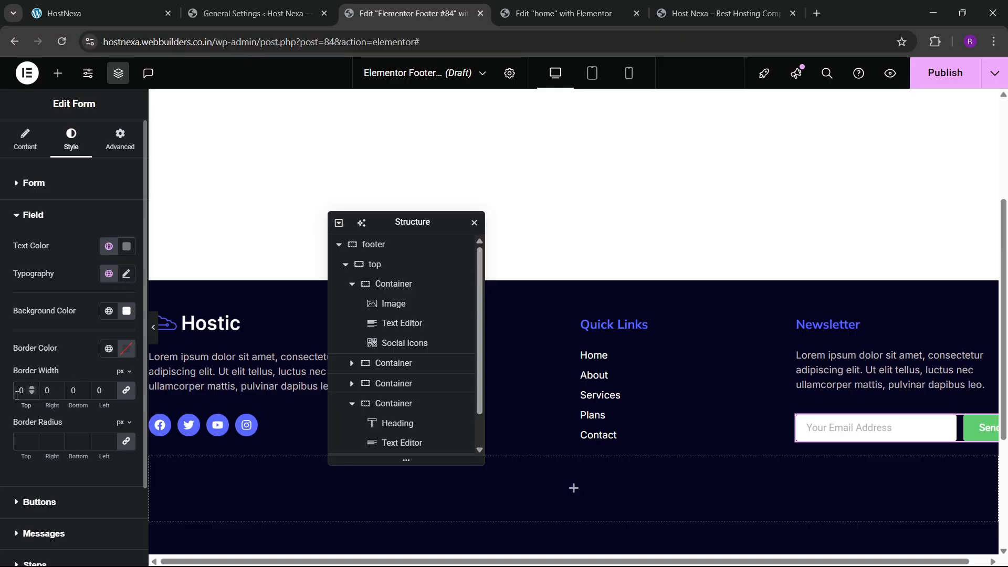
click(127, 247)
drag(126, 342, 51, 398)
click(74, 256)
- Apply the "para & btn" global font to the form field and set its size to 14 px
click(110, 274)
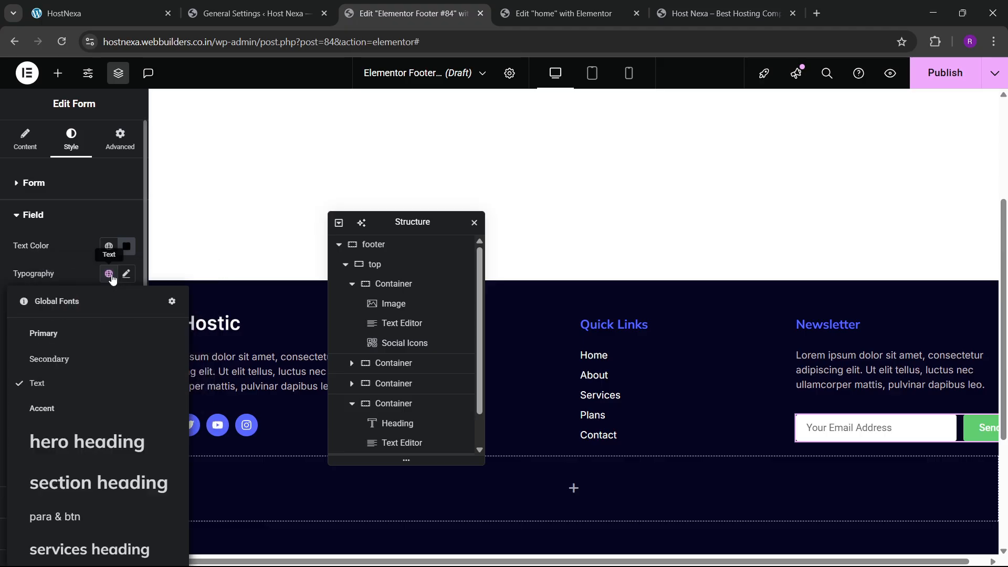
click(71, 514)
click(127, 273)
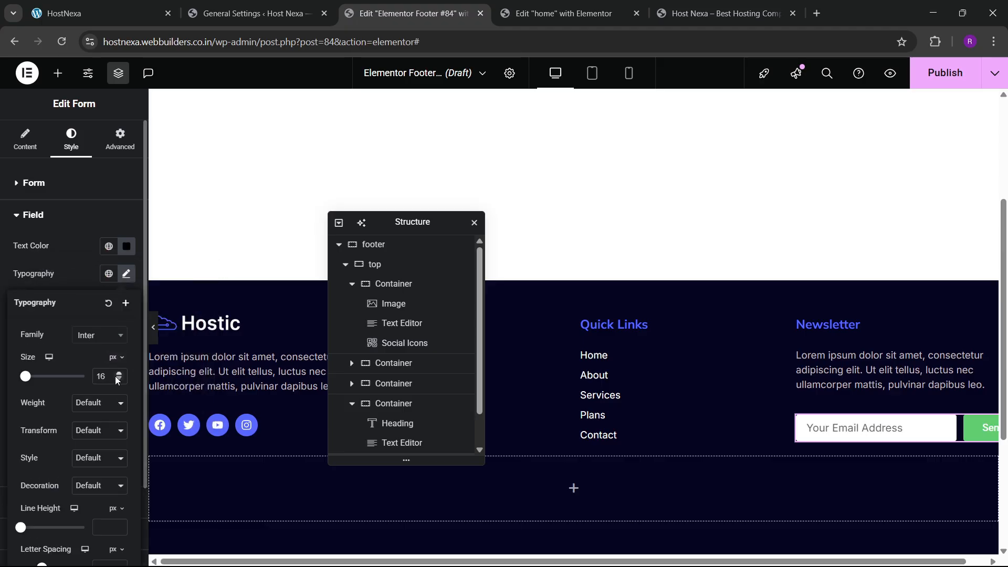
click(119, 379)
click(118, 379)
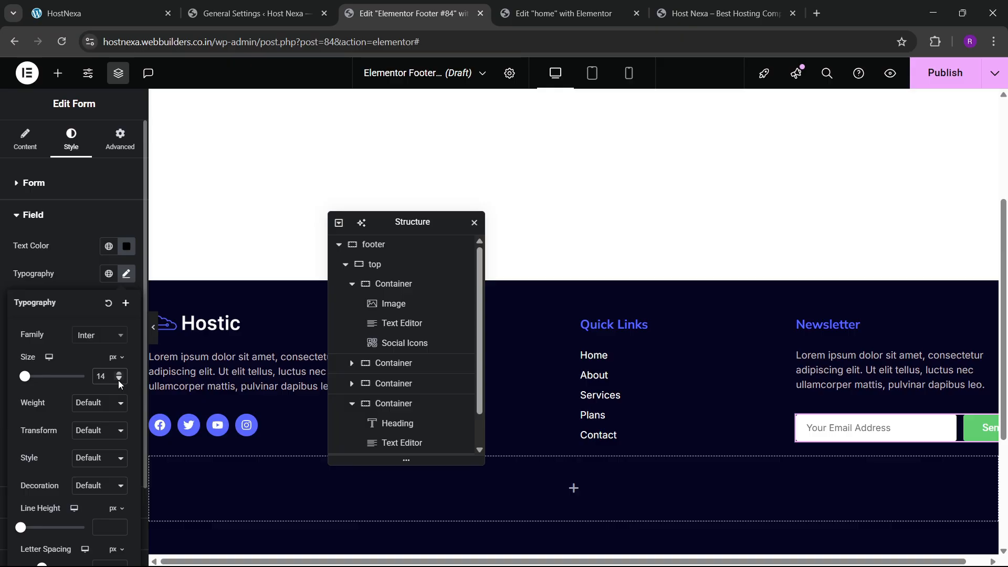
click(80, 277)
- Unlink the form field's border radius and round only its left corners, with top and left 30 px, right and bottom 0
scroll(62, 322, down, 1)
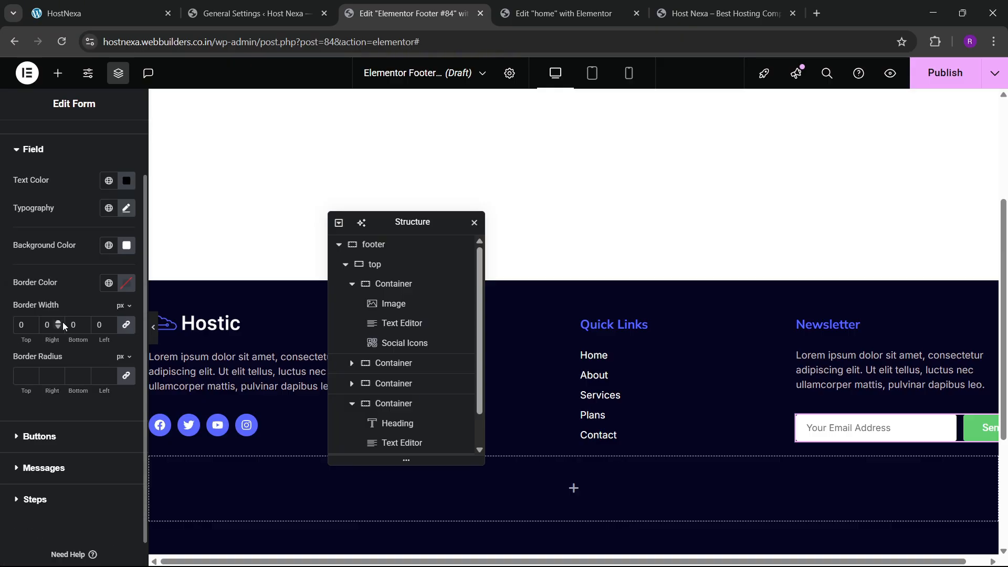
scroll(52, 372, up, 1)
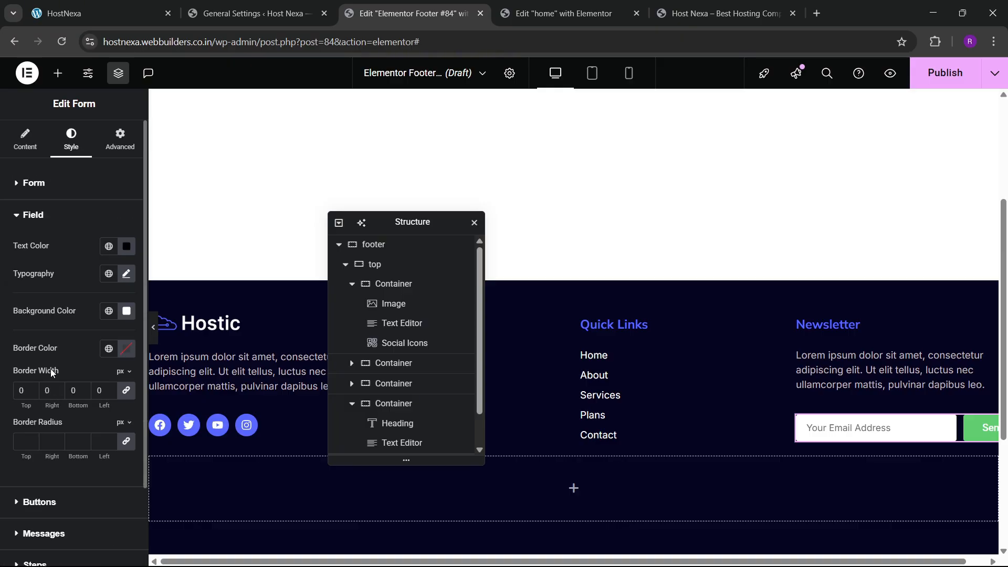
click(125, 442)
text(5)
key(BackSpace)
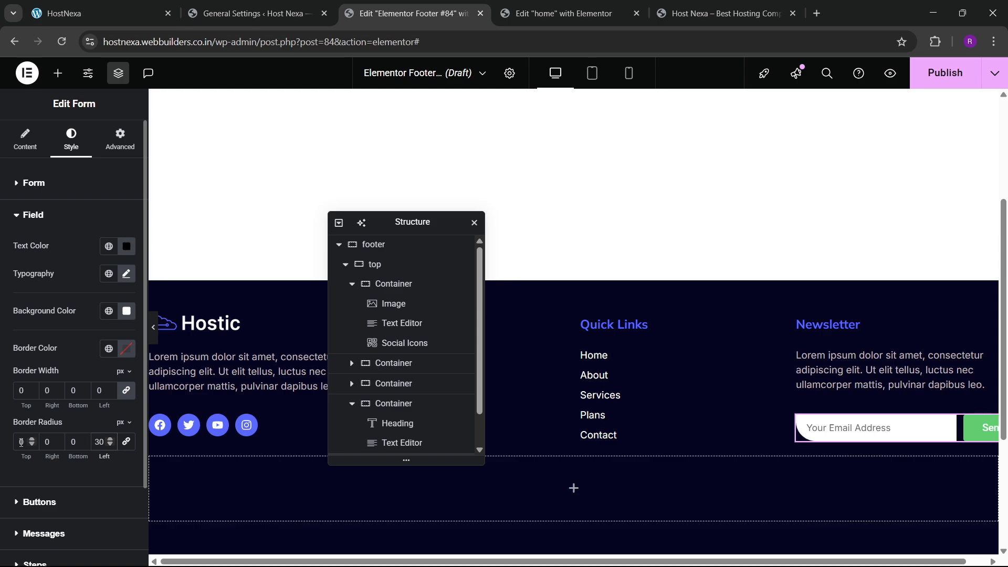
click(20, 443)
text(3)
- Set the submit button's background to the global color "sky blue"
scroll(43, 476, down, 1)
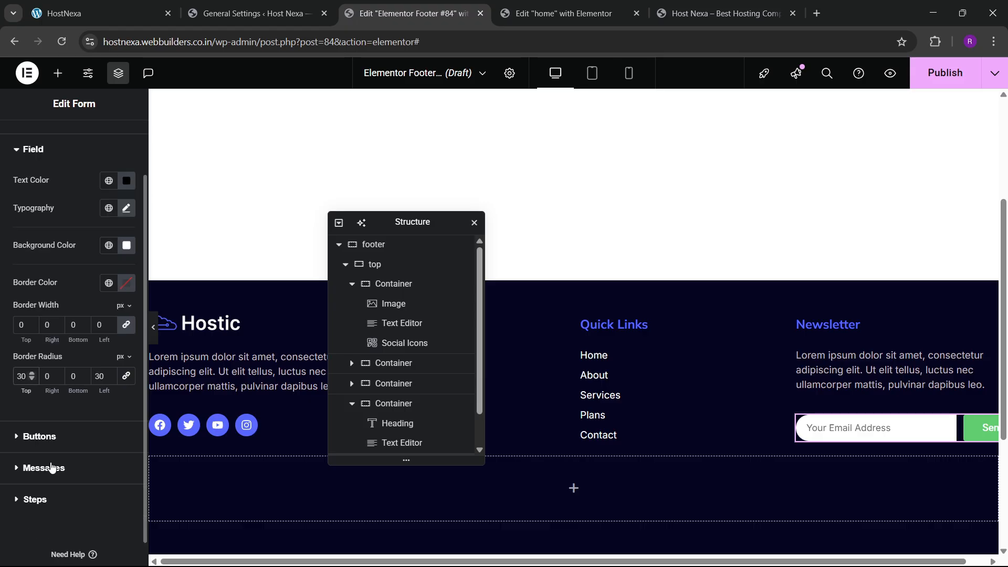
click(40, 438)
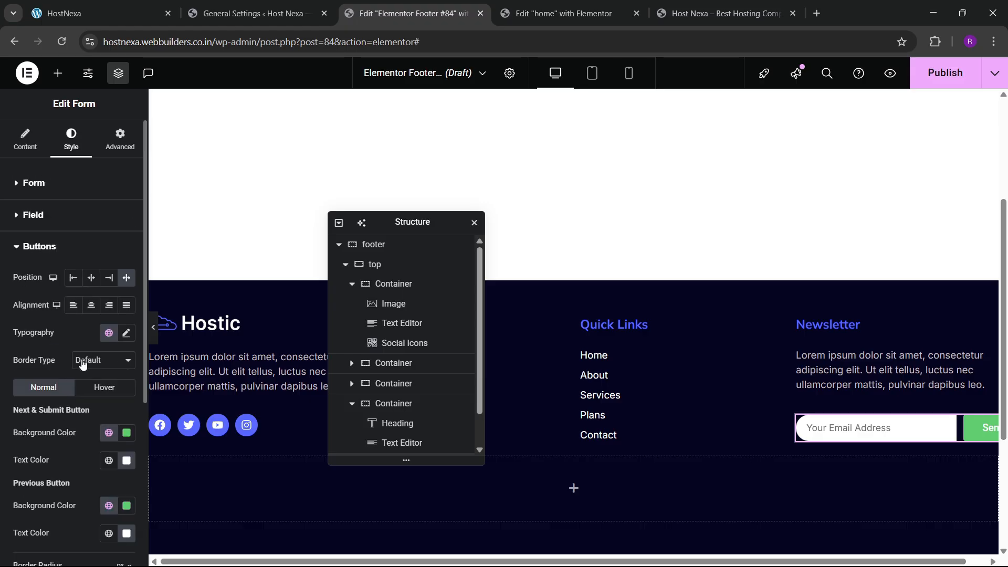
click(108, 429)
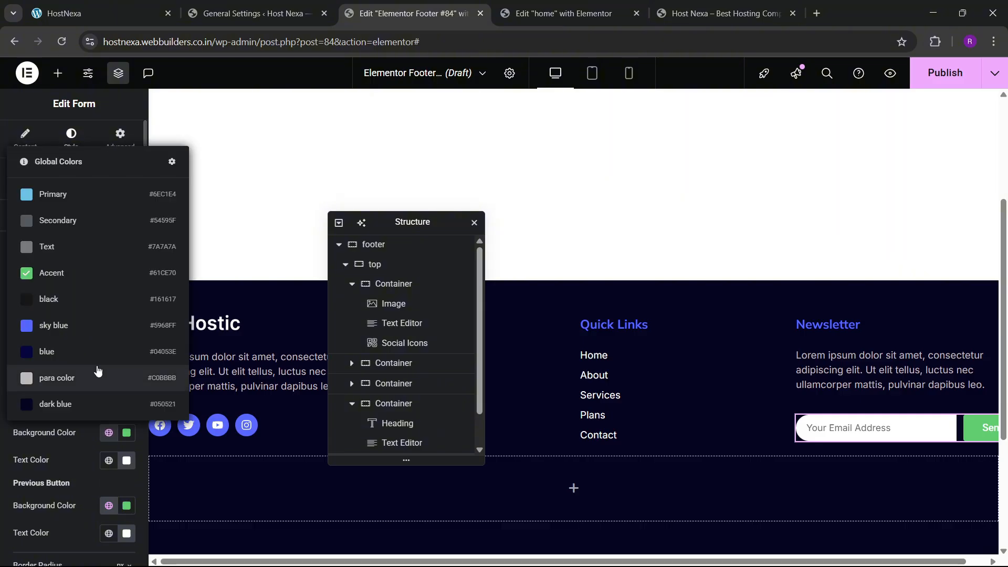
click(83, 329)
- Unlink the button's border radius, set right and bottom to 30 px with top and left 0, and preview the full-width footer
scroll(72, 387, down, 1)
scroll(82, 415, down, 3)
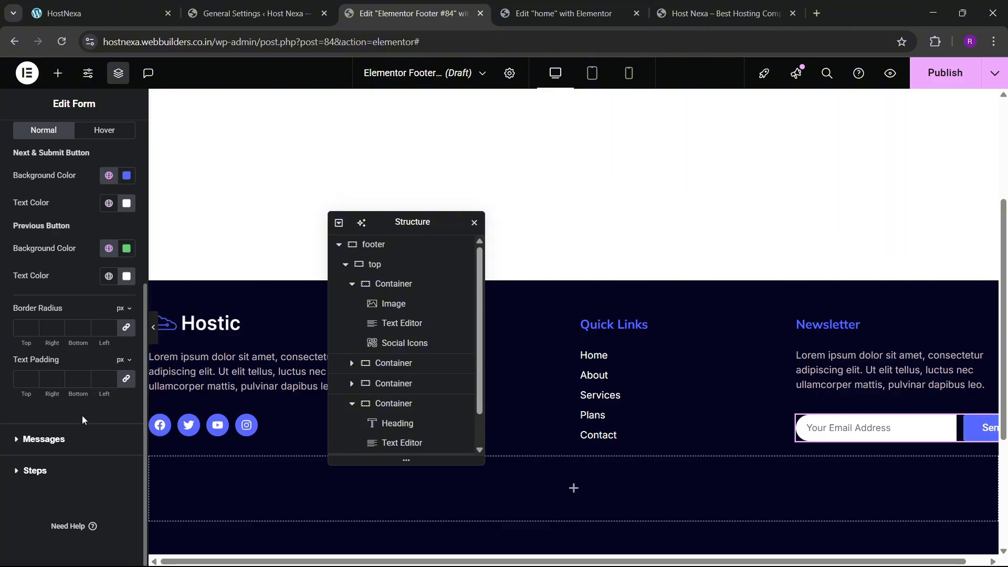
scroll(58, 314, up, 2)
scroll(58, 336, down, 3)
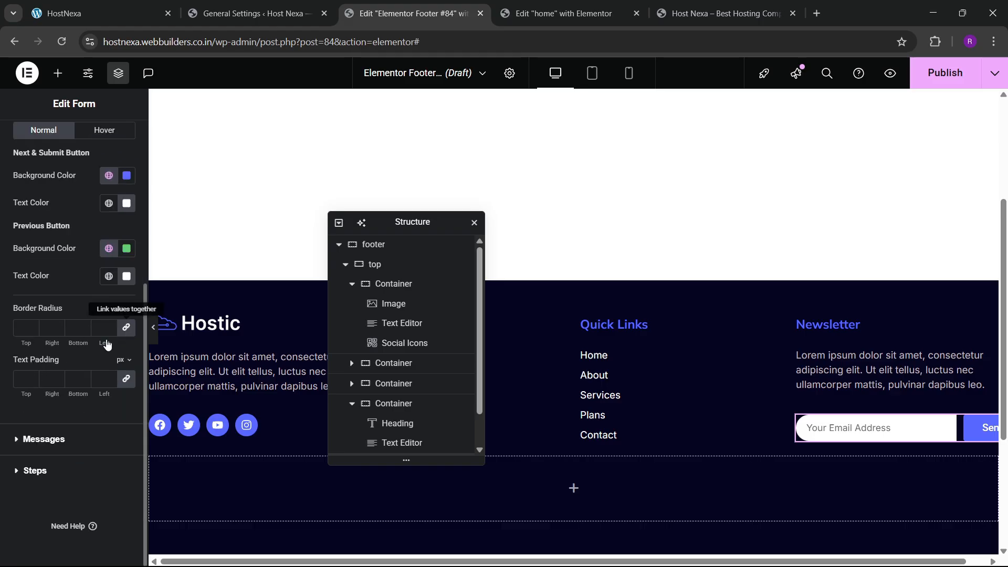
click(126, 328)
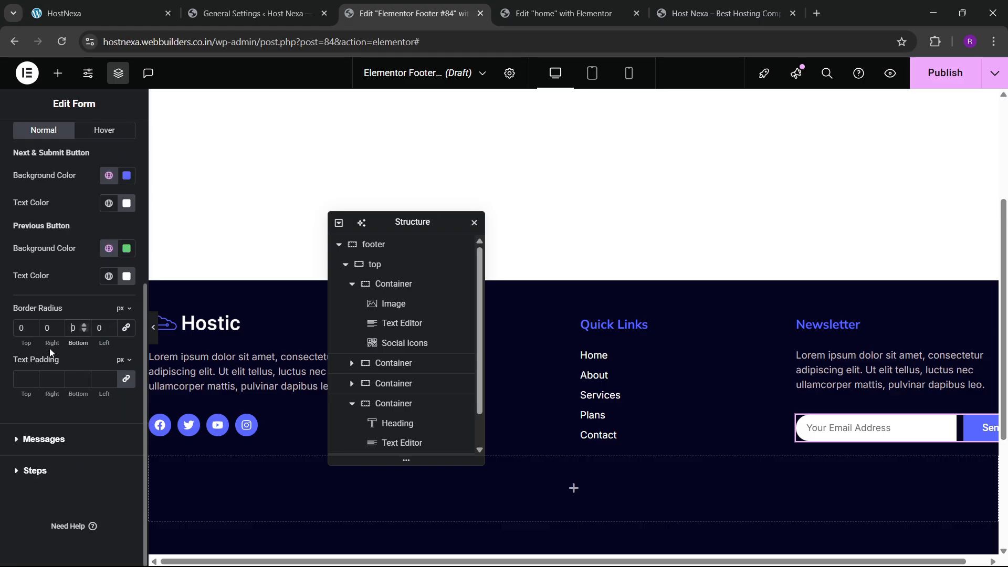
click(42, 334)
click(72, 332)
click(153, 328)
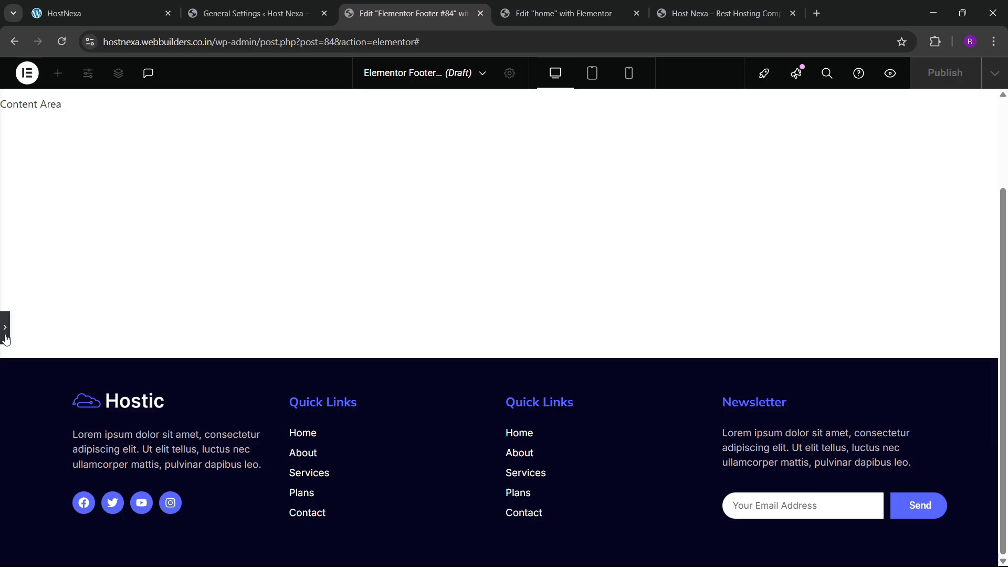
click(6, 336)
- Set the form's columns gap to 0 px and preview the joined field and button at full width
scroll(30, 299, up, 4)
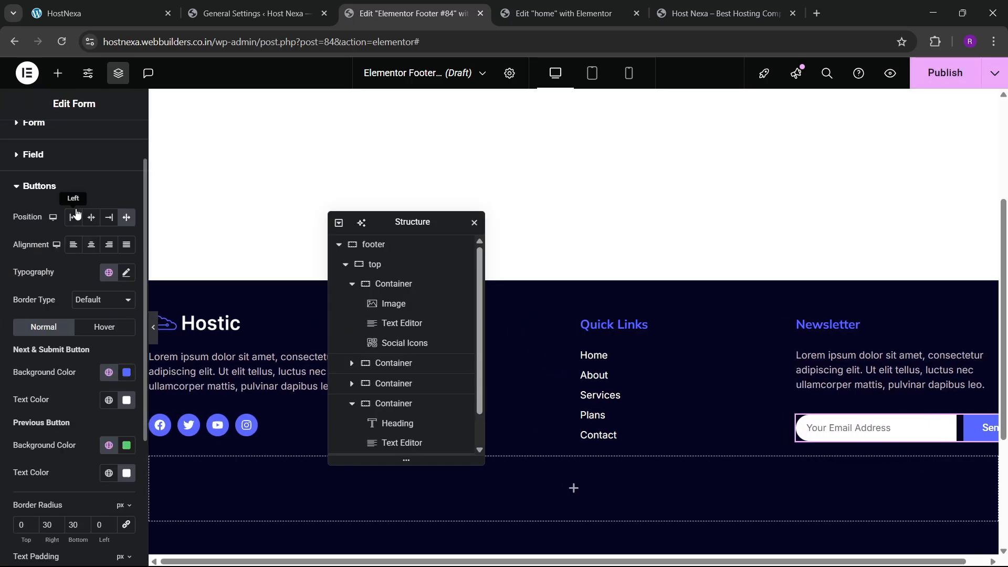
click(52, 152)
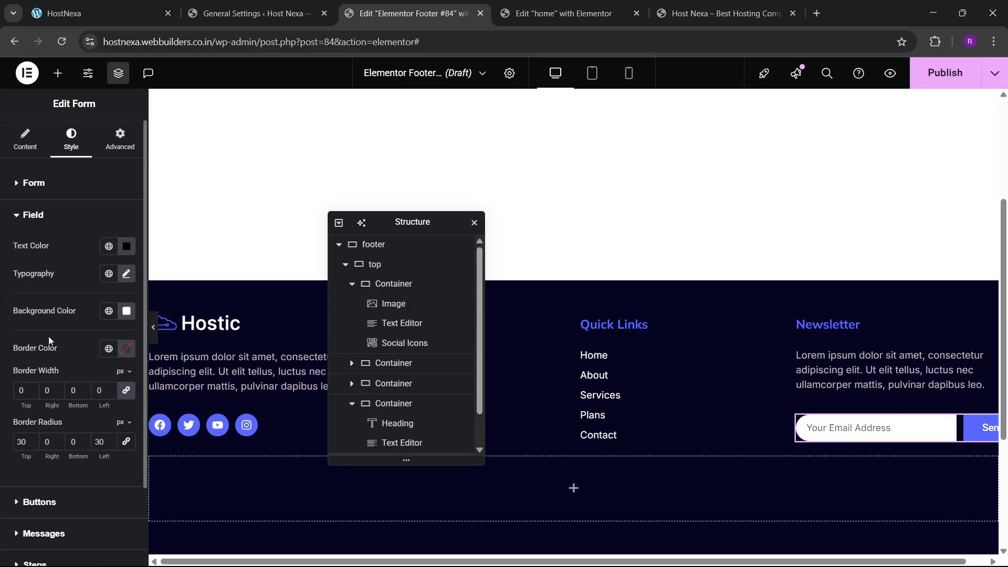
click(32, 184)
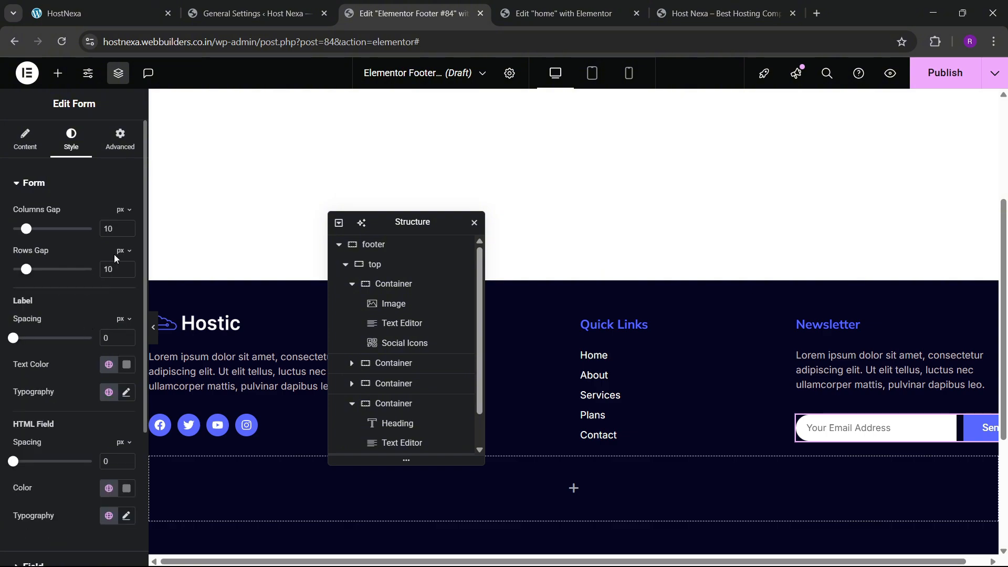
text(90)
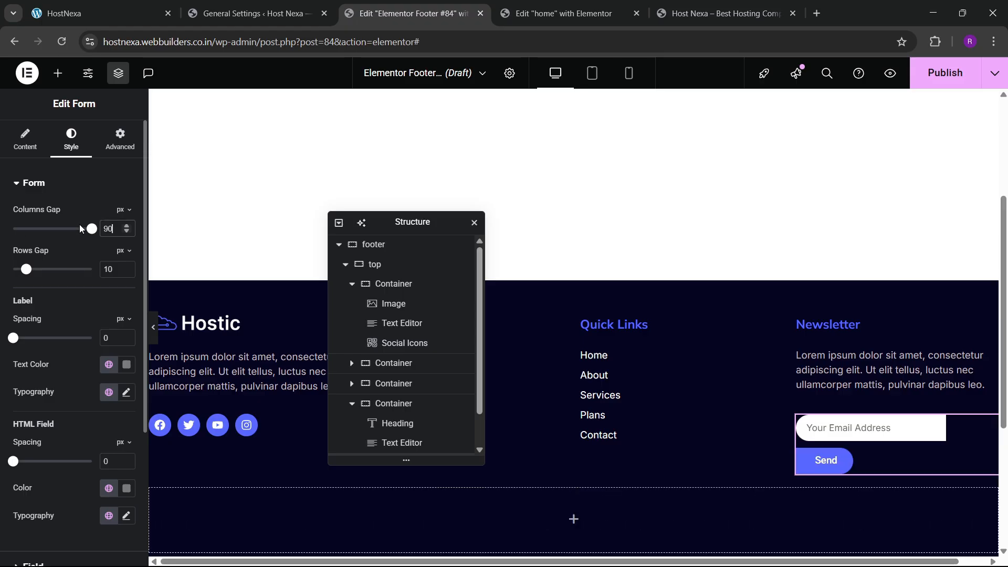
key(BackSpace)
key(BackSpace)
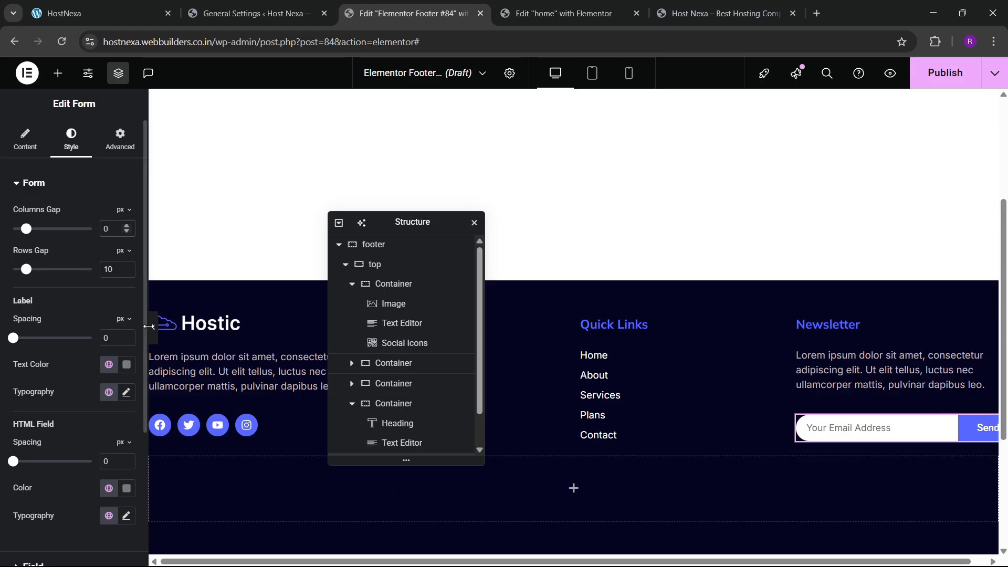
click(157, 342)
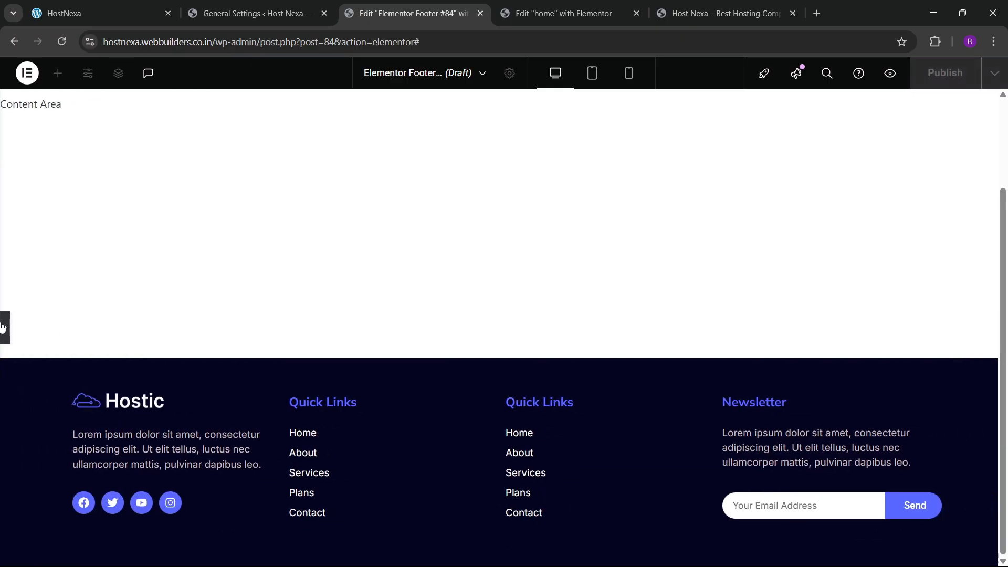
click(6, 328)
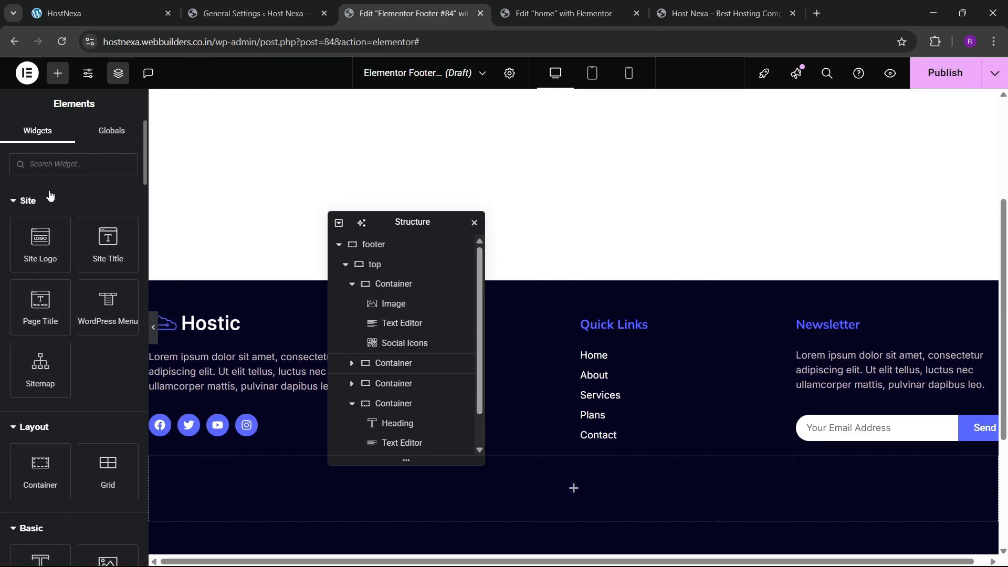
- Change the newsletter form's button text to "SUBMIT"
click(844, 432)
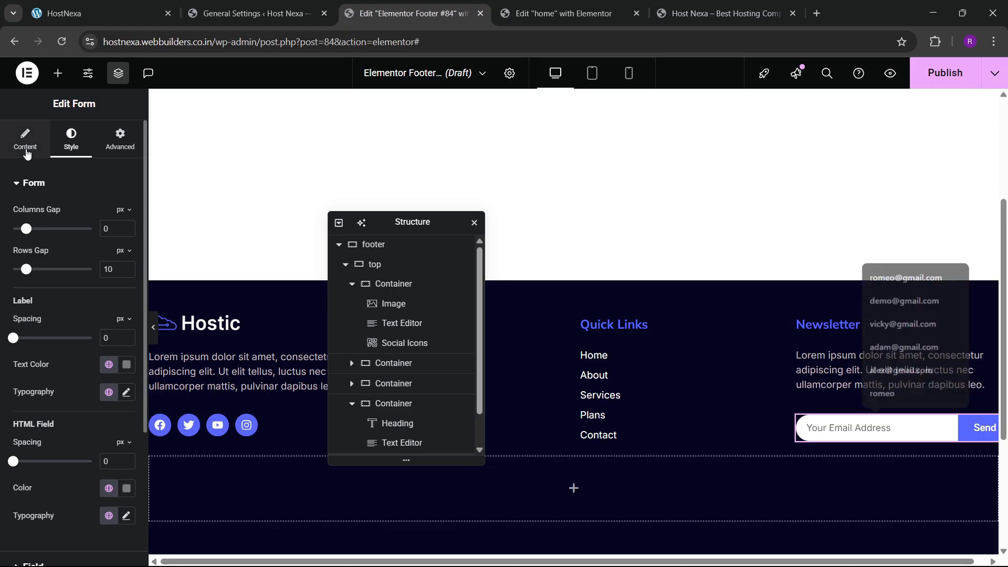
click(25, 140)
click(47, 343)
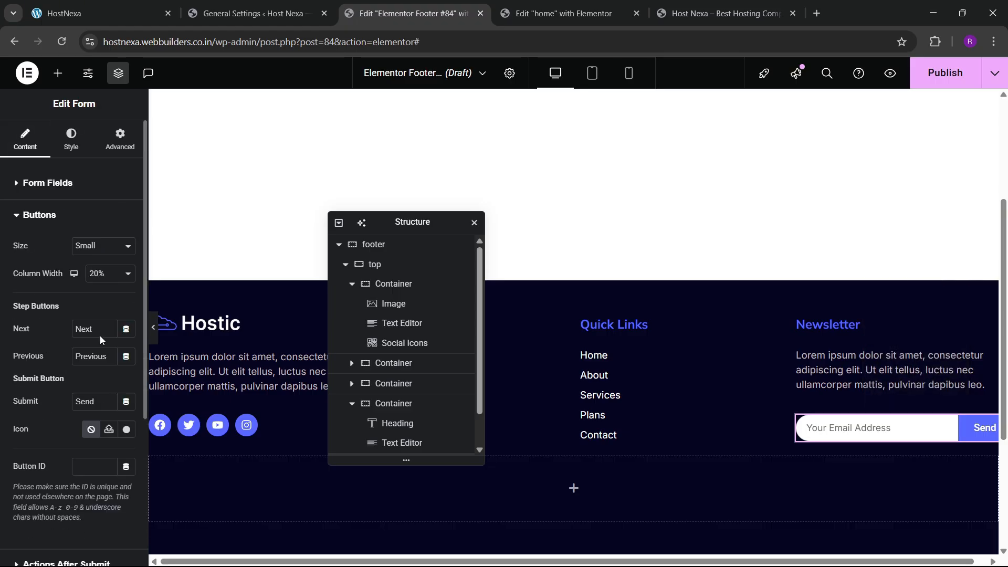
drag(101, 396, 51, 374)
text(SUBMIT)
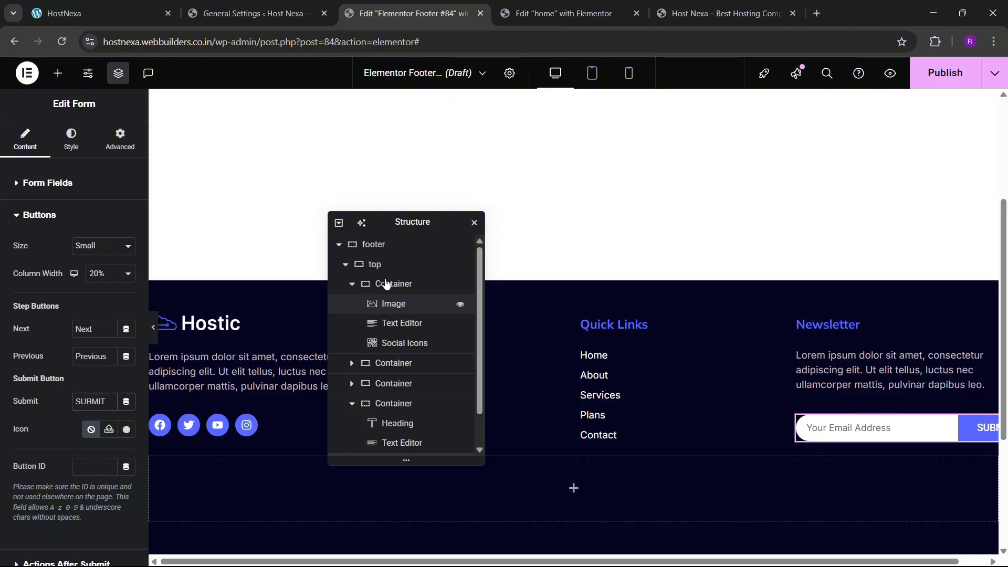
- Widen the footer's logo column and the first Quick Links column, and narrow the second Quick Links column
drag(395, 234, 506, 224)
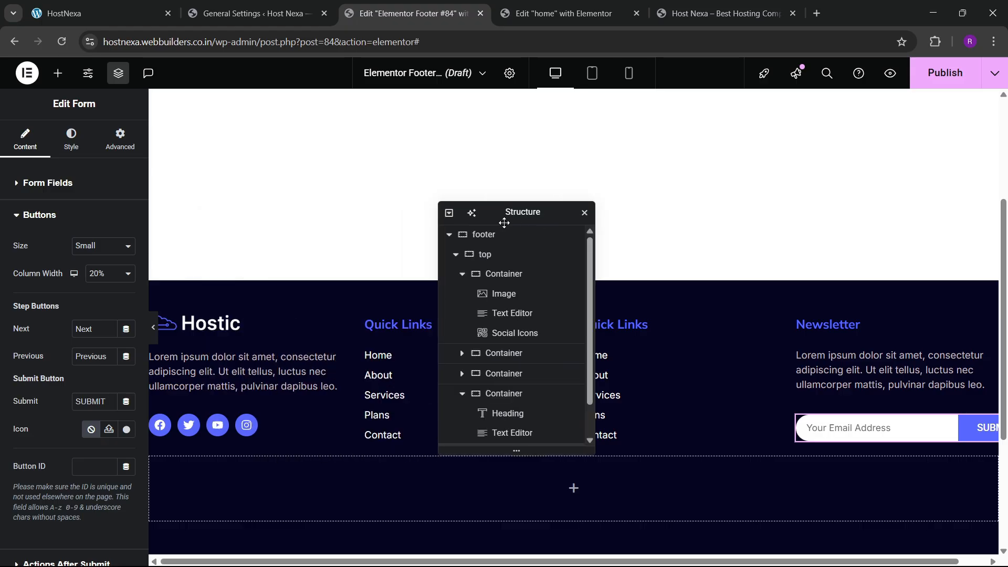
drag(351, 378, 430, 377)
drag(505, 223, 342, 261)
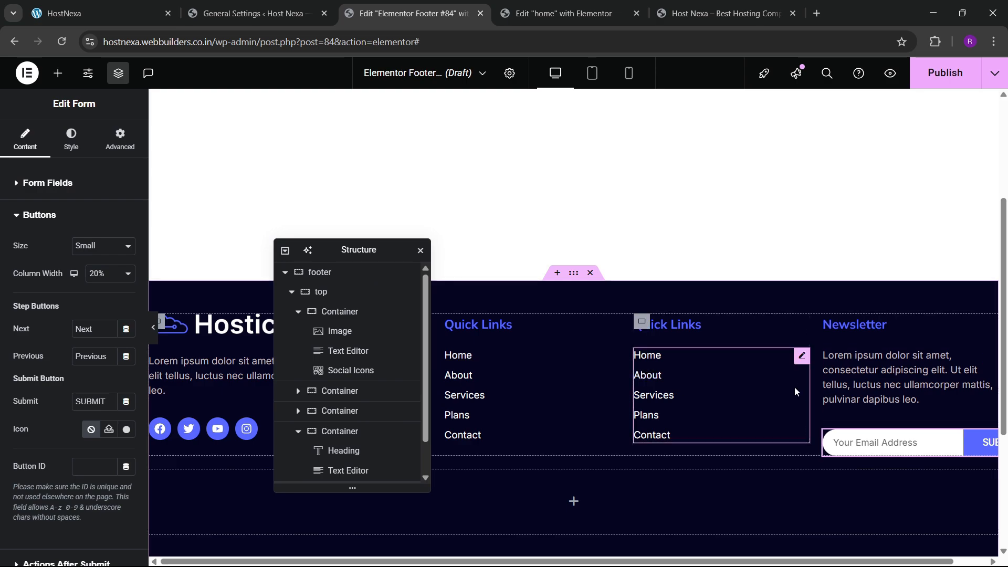
drag(803, 380, 774, 388)
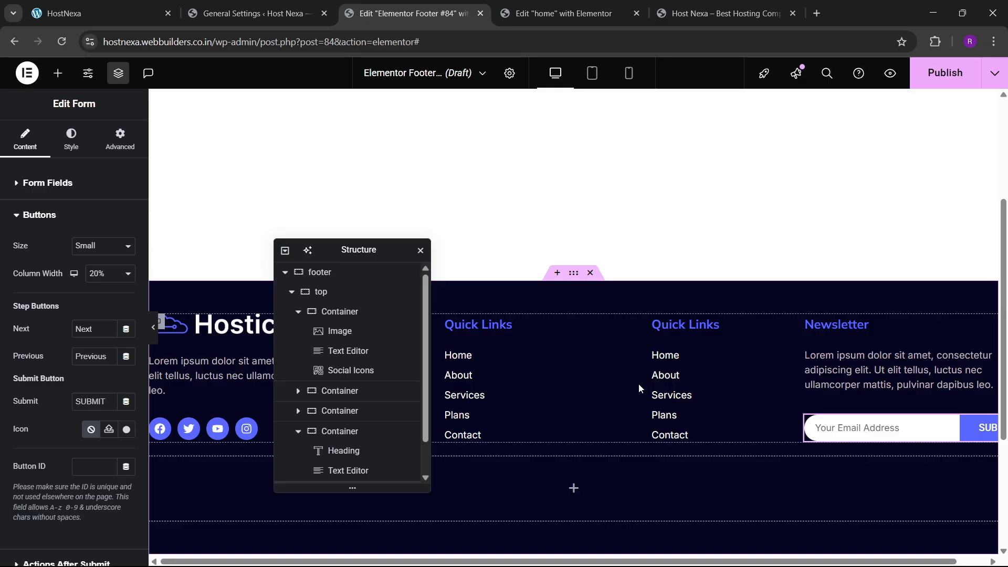
mouse_move(634, 386)
mouse_down()
mouse_move(599, 395)
mouse_move(651, 380)
mouse_up()
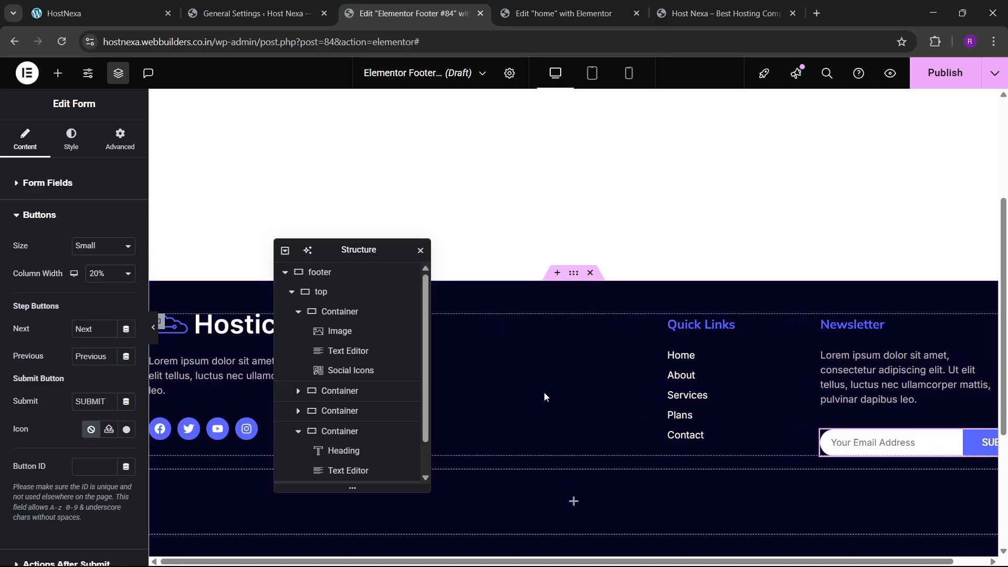
- Widen the footer's logo column further and narrow the first Quick Links column beside it
drag(353, 251, 298, 274)
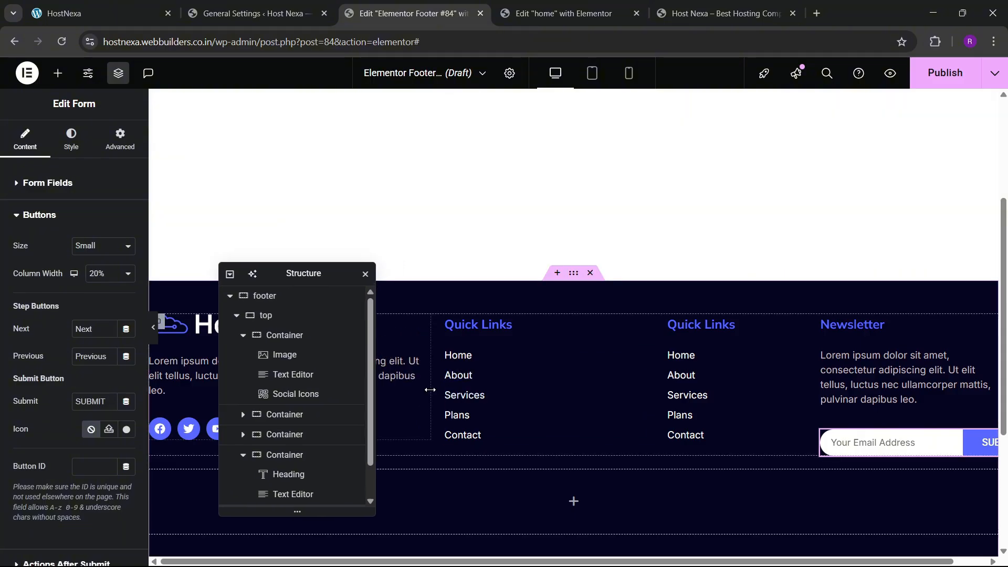
drag(427, 389, 486, 386)
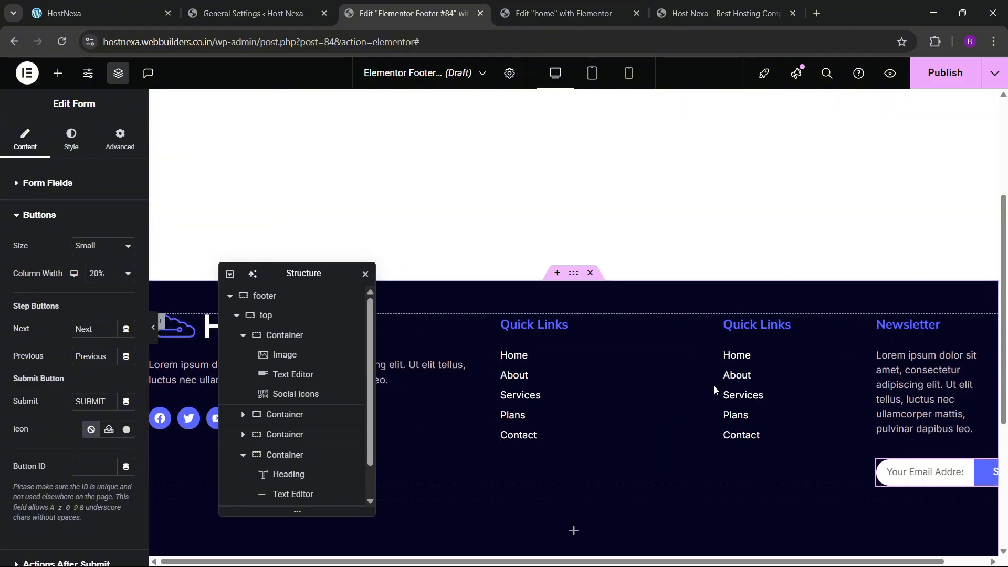
drag(707, 391, 658, 400)
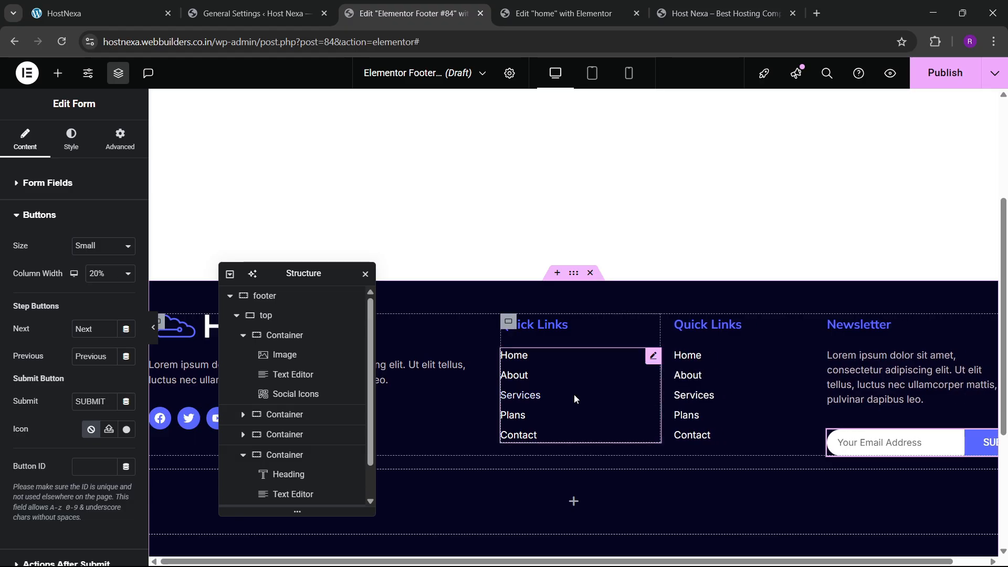
- Set the column and row gaps of the footer's top container to 30 px
drag(300, 273, 652, 269)
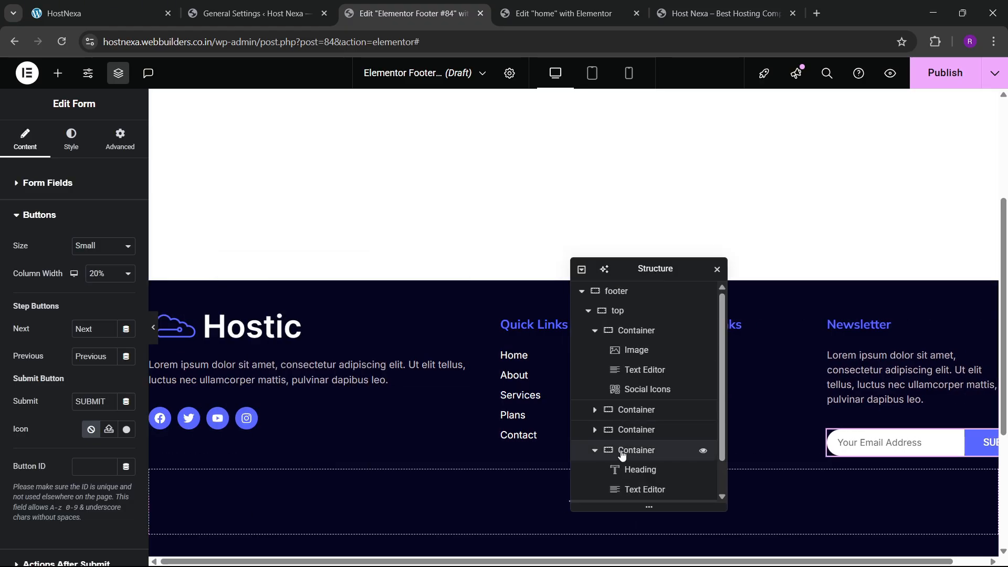
scroll(619, 414, up, 2)
click(624, 310)
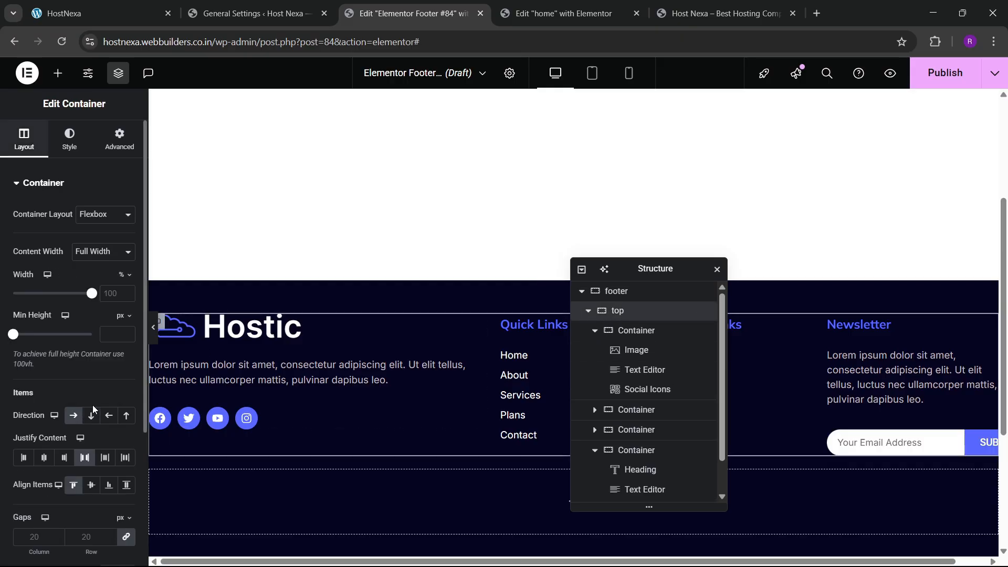
scroll(90, 418, down, 3)
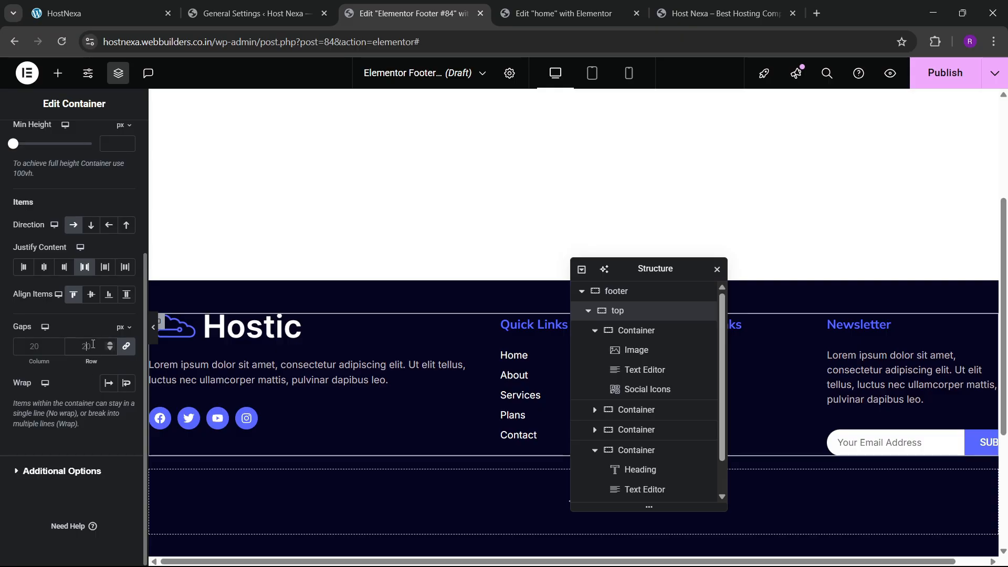
click(93, 351)
text(30)
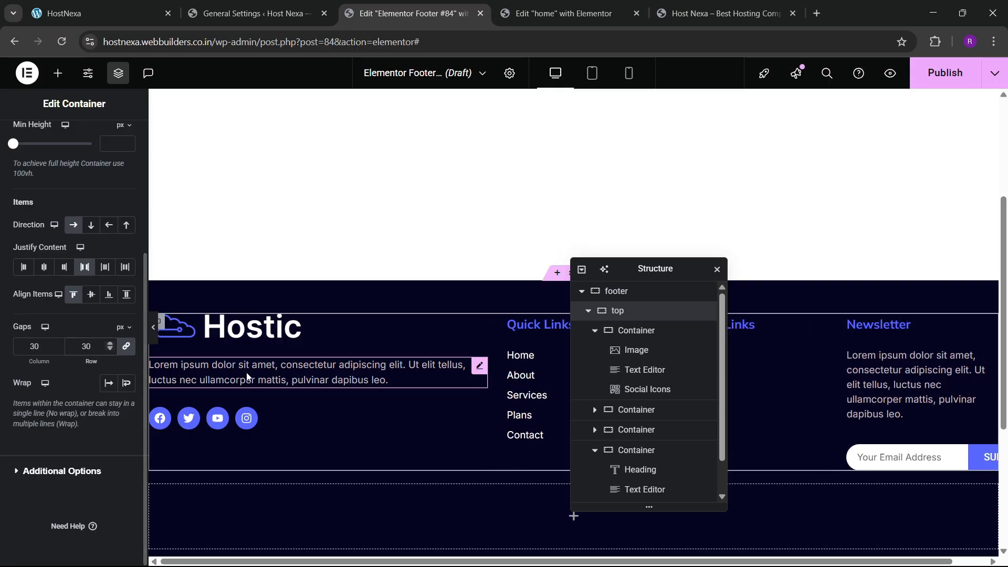
- Set the footer logo's custom width to 25% and the description text below it to a custom width of 90%
click(249, 334)
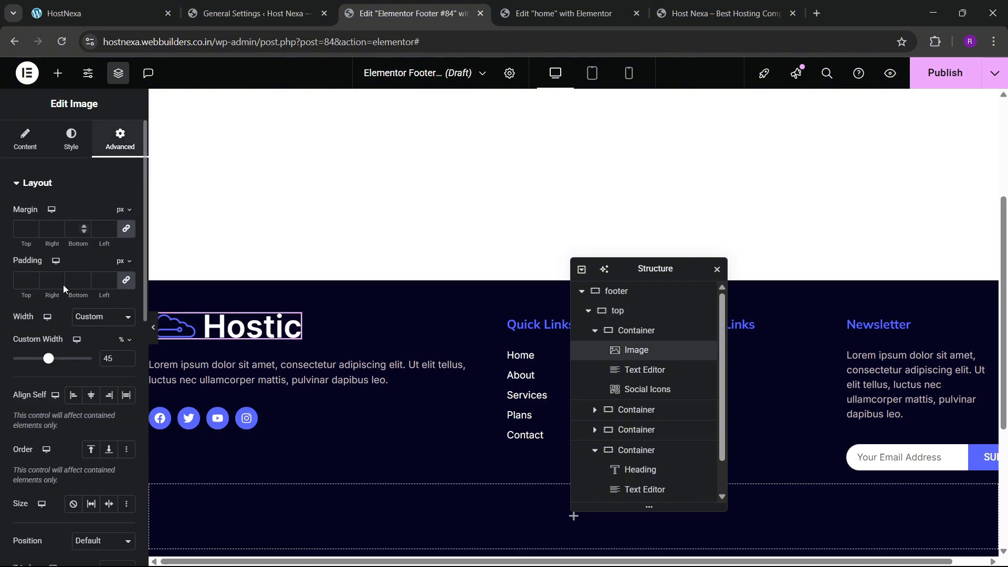
drag(124, 363, 125, 363)
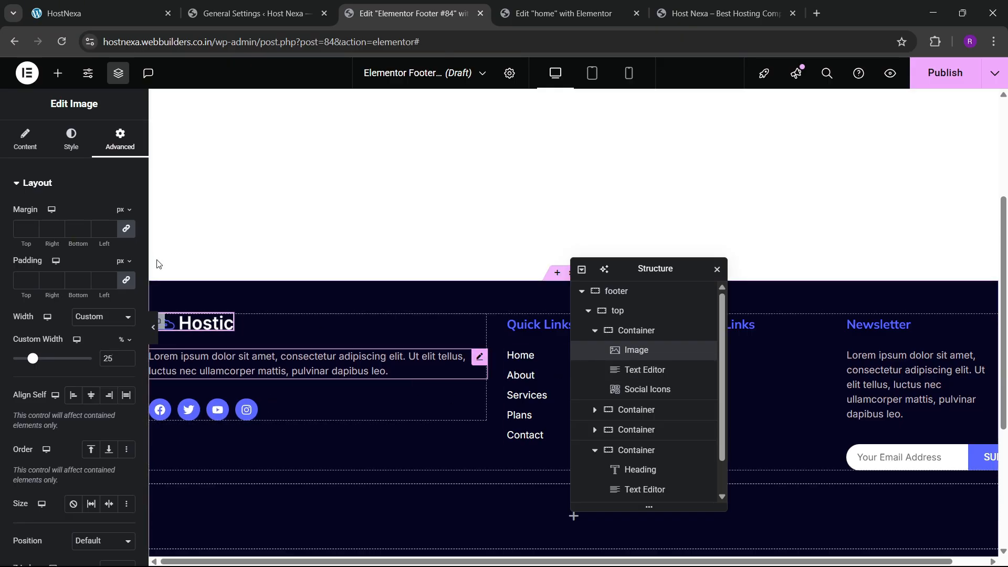
click(404, 364)
click(92, 322)
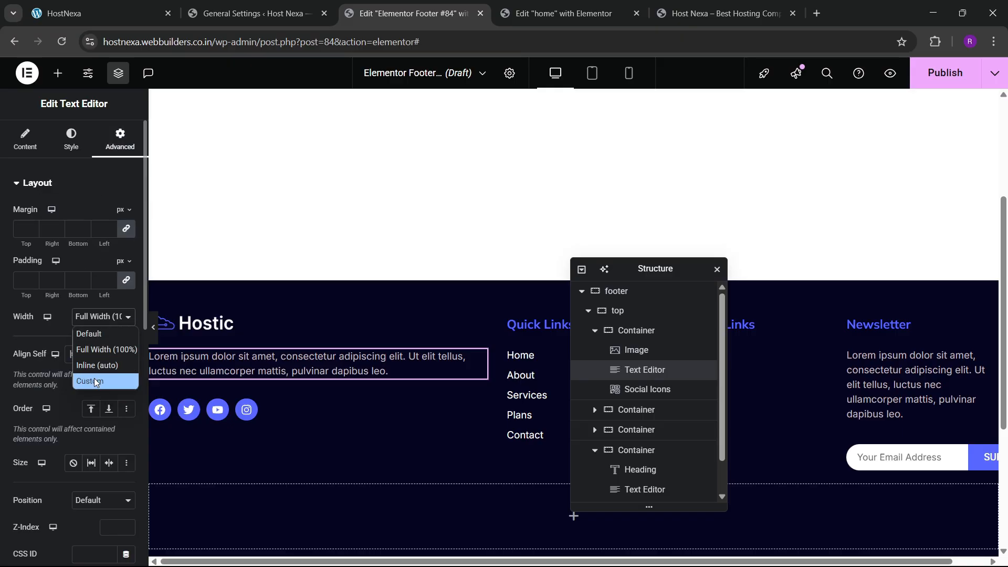
click(84, 382)
drag(51, 363, 84, 367)
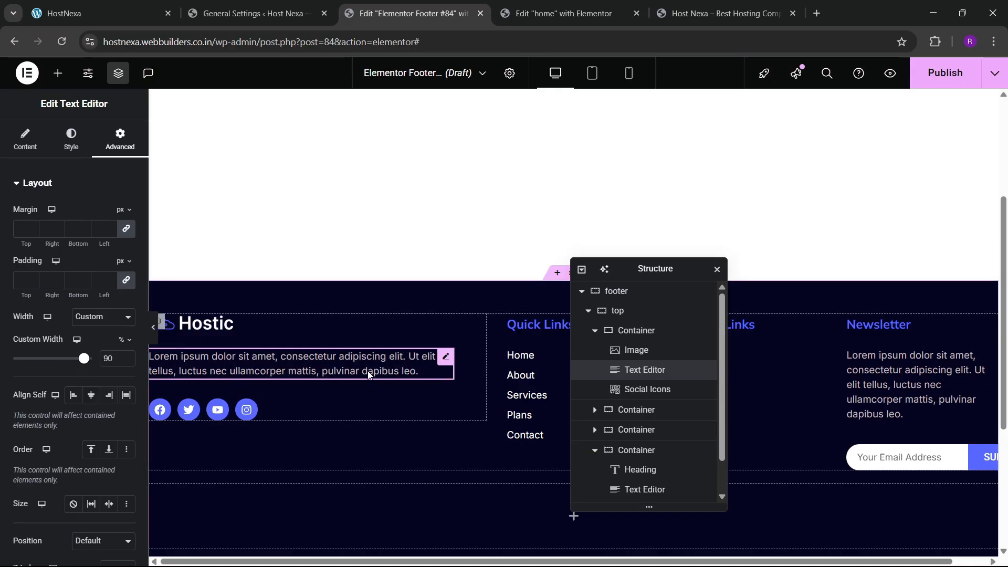
- Publish the footer template with the display condition Include Entire Site
drag(599, 282, 393, 323)
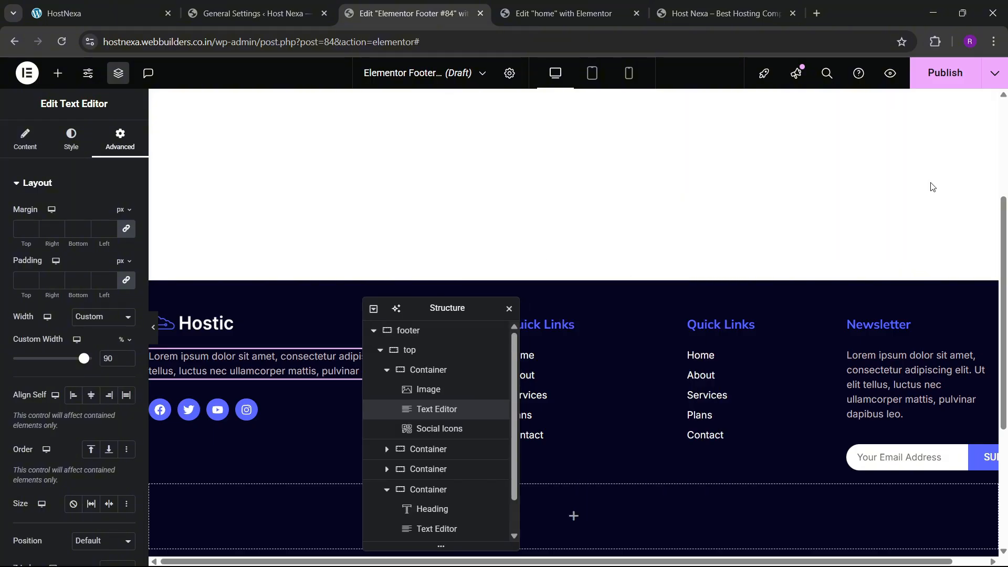
click(951, 71)
click(522, 374)
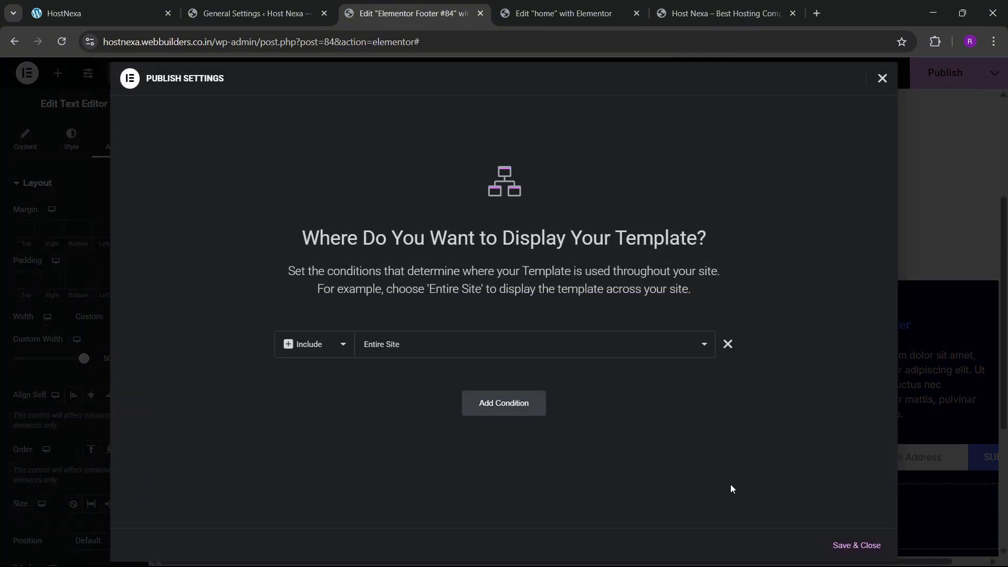
click(855, 544)
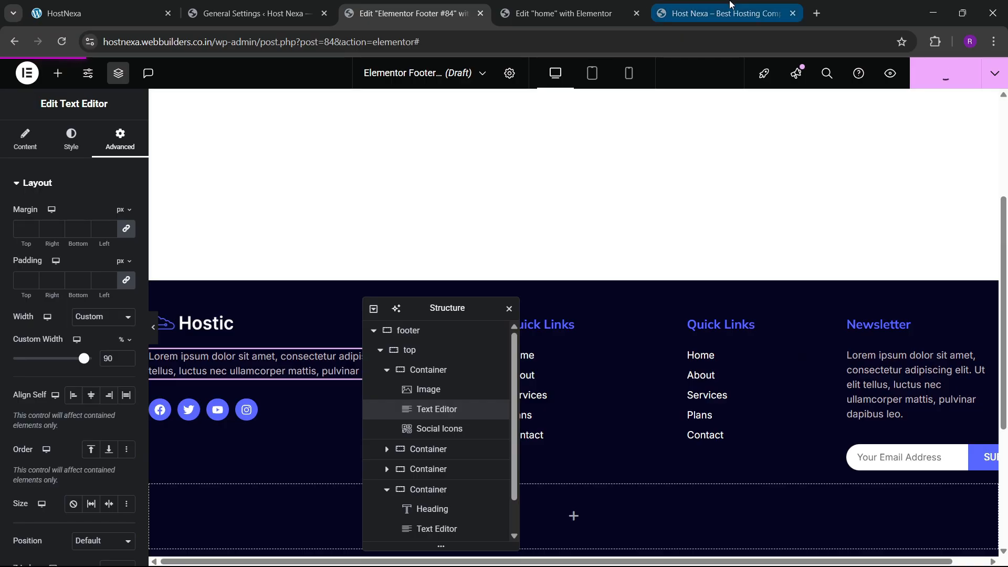
- Reload the live Host Nexa page and compare its footer with the reference site's footer
click(730, 6)
key(F5)
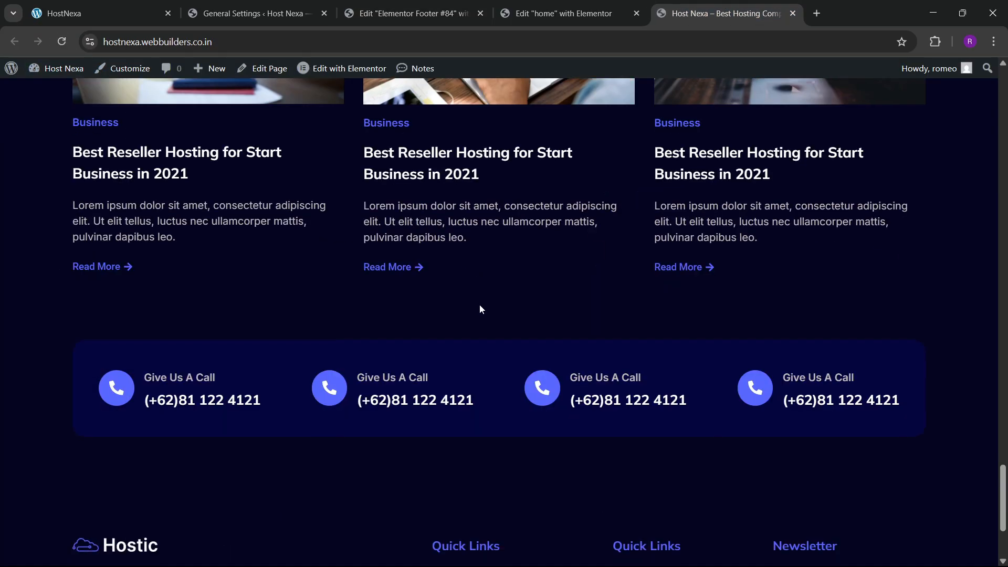
scroll(480, 315, down, 4)
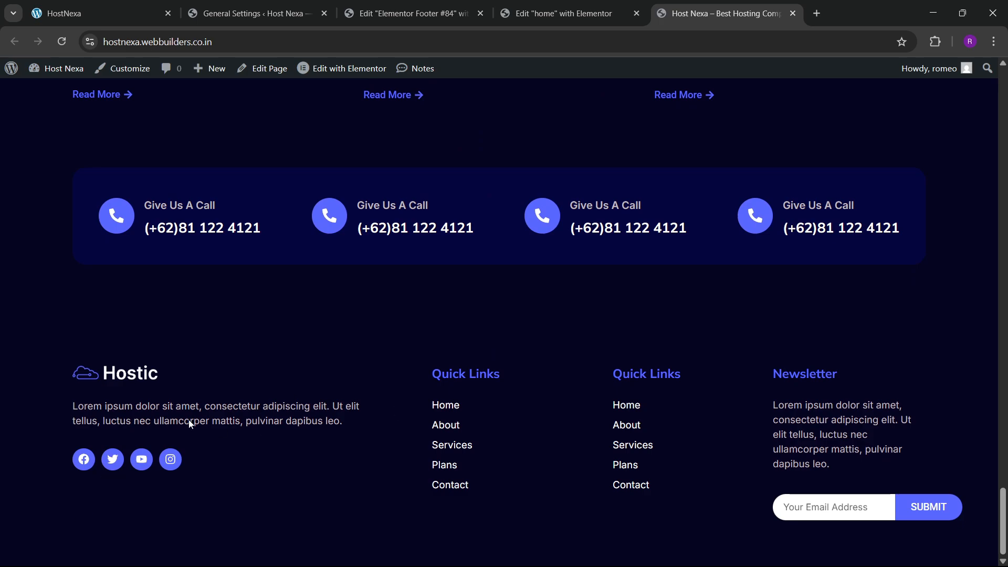
key(ctrl+1)
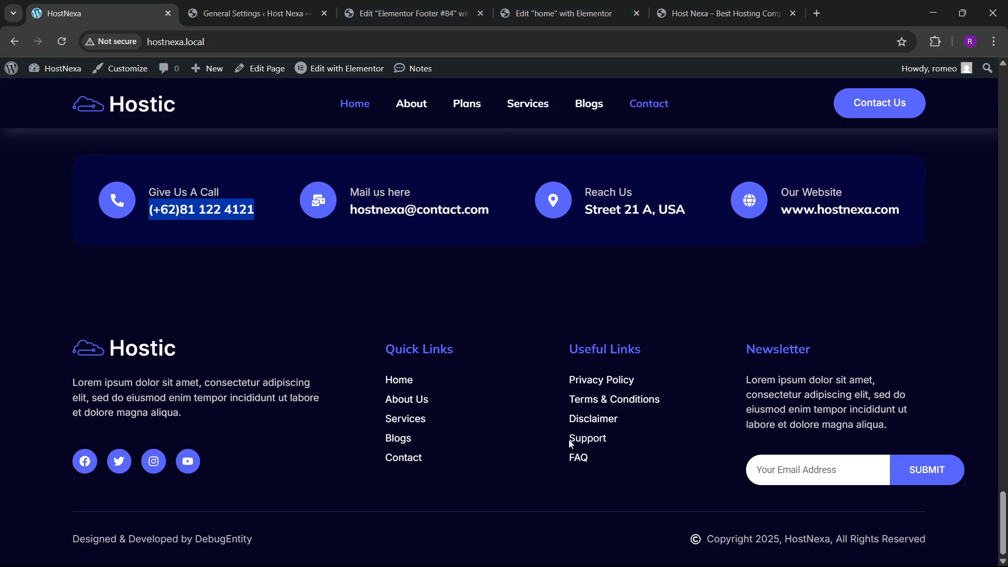
click(682, 7)
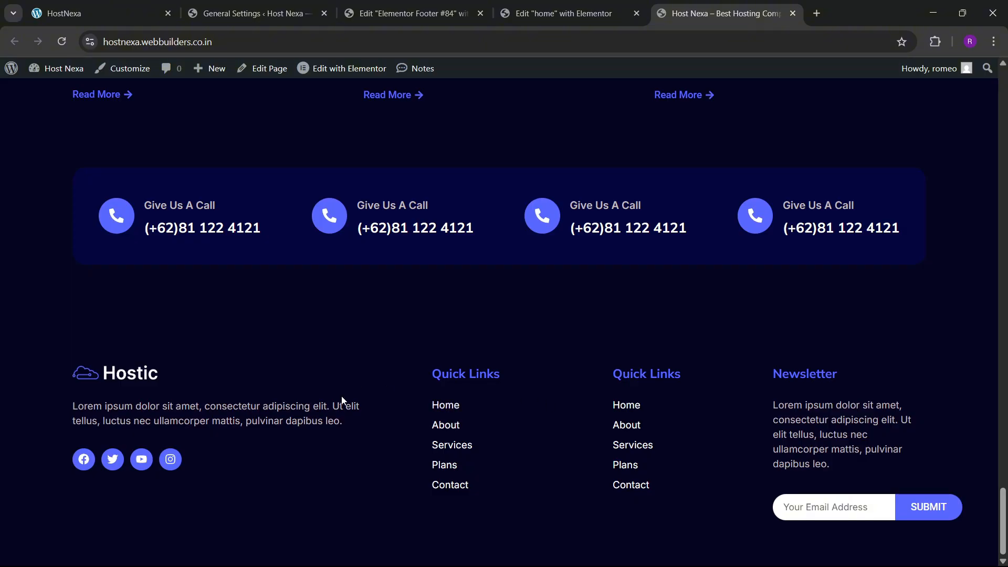
click(99, 13)
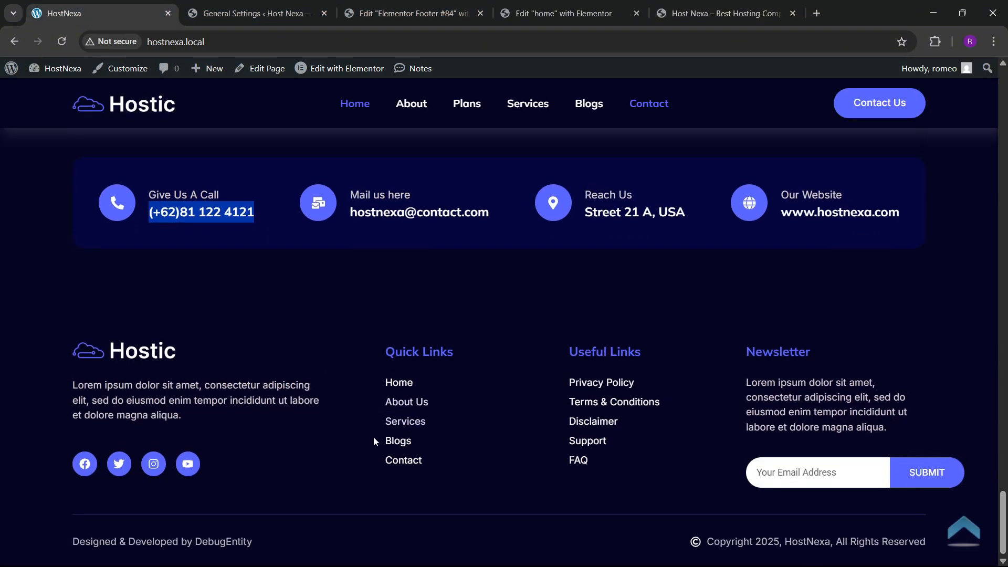
- Return to the footer editor and add an Icon List widget to the empty bottom container
click(431, 16)
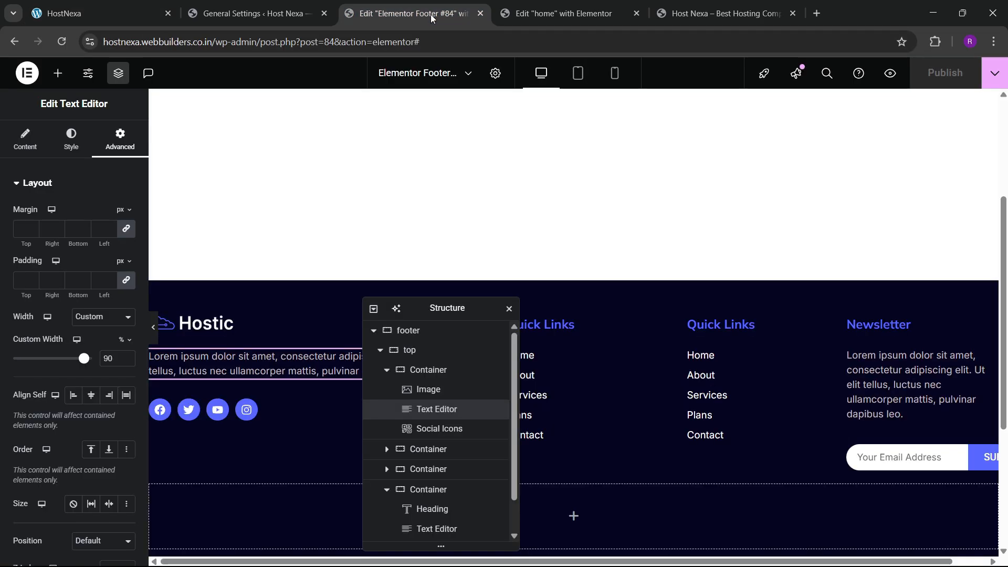
drag(451, 308, 714, 207)
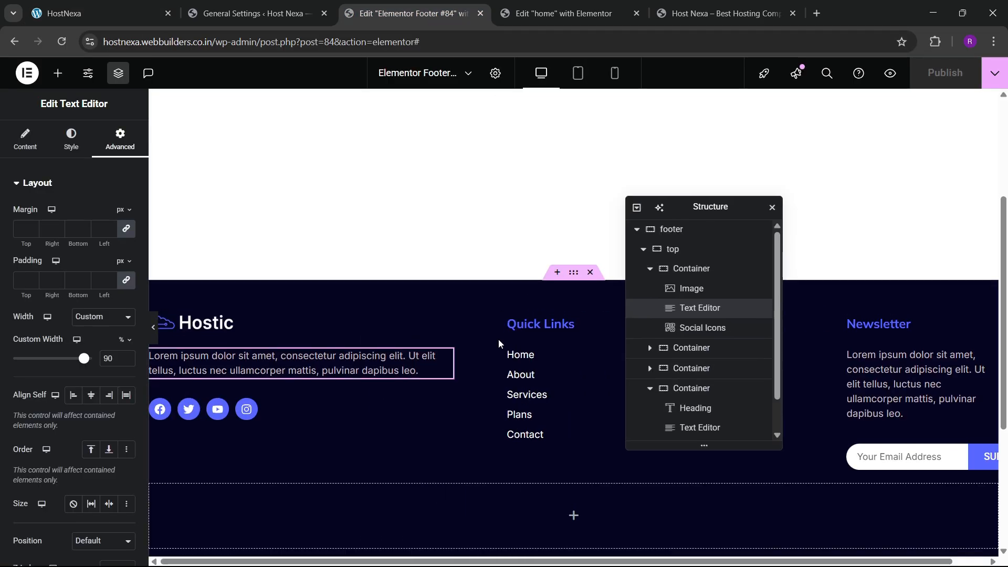
scroll(472, 445, down, 1)
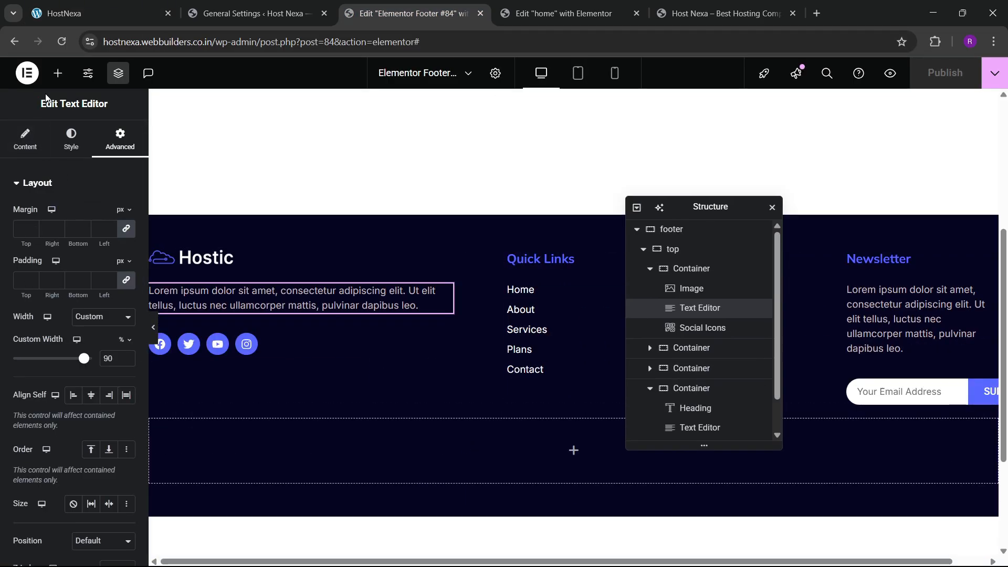
click(57, 73)
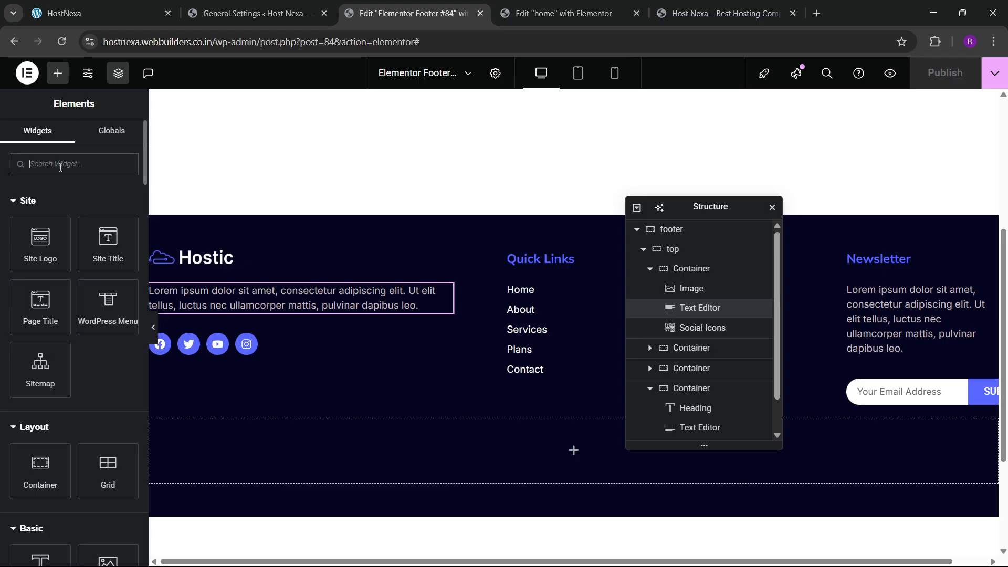
text(list)
drag(55, 202, 299, 447)
- Delete the icon list's last two items and remove the icon from the remaining item
click(114, 299)
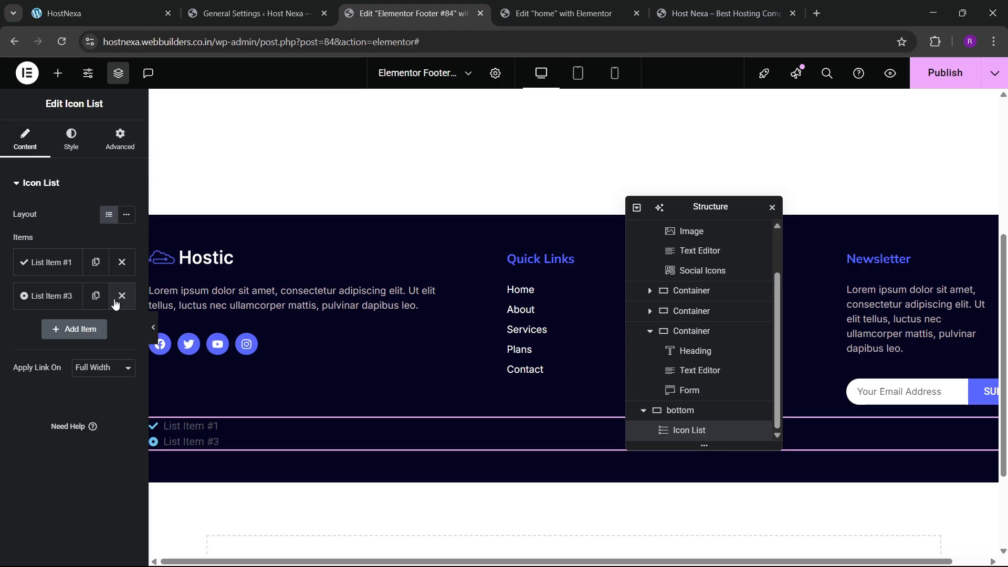
click(114, 299)
click(52, 262)
click(115, 356)
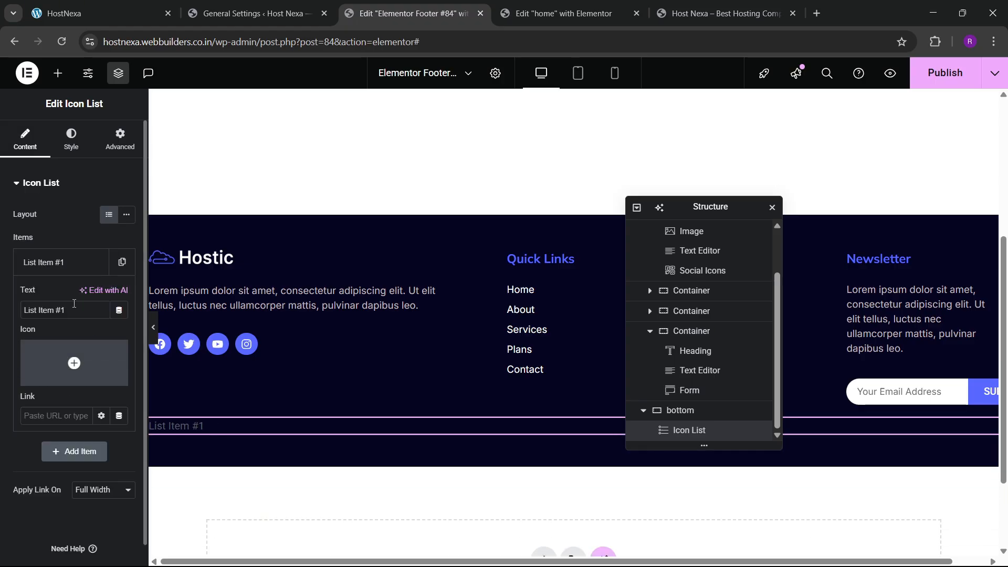
- Change the remaining list item's text to "Designed & Developed by DebutEntity"
drag(73, 310, 1, 318)
text(Desx)
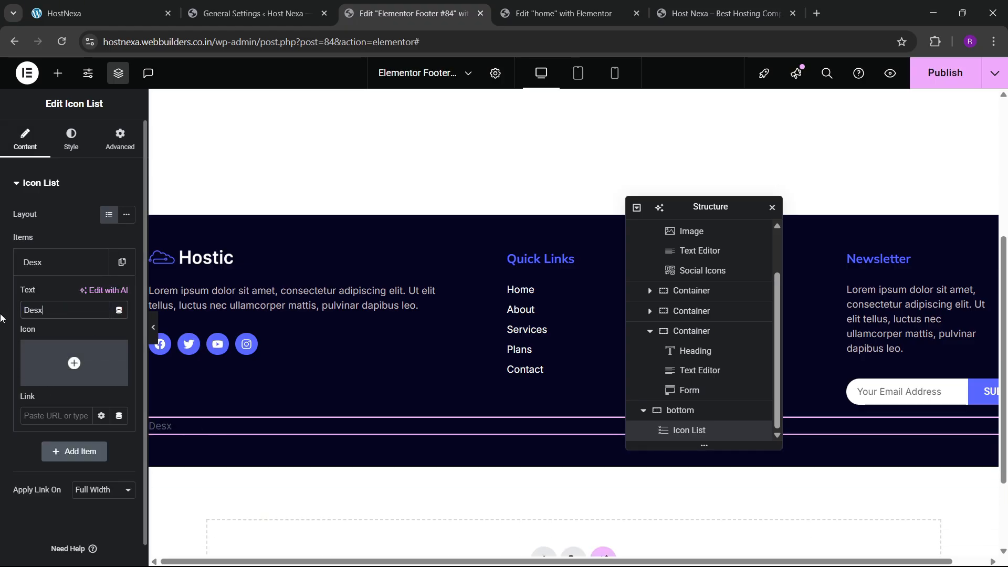
text(igend)
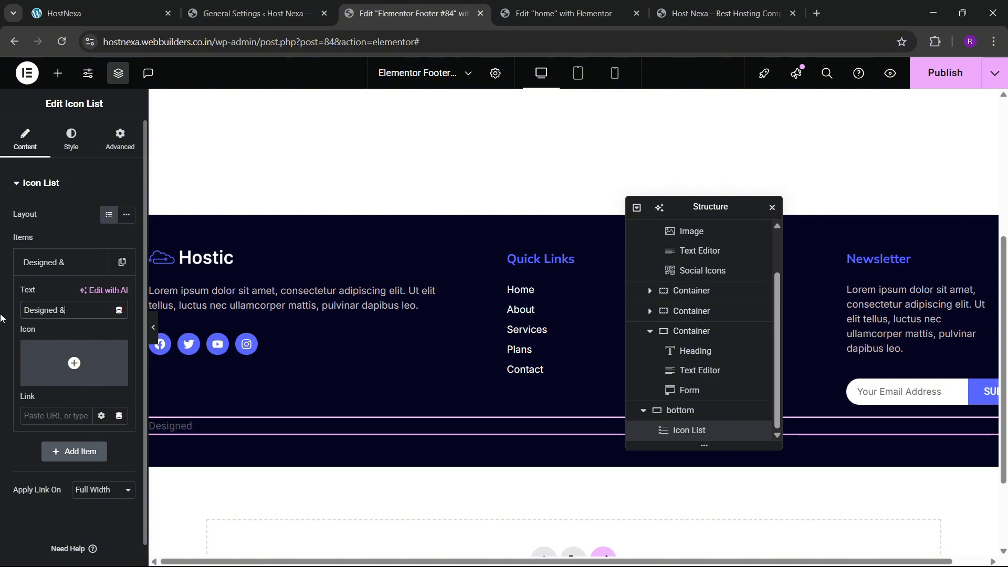
text( & Developed)
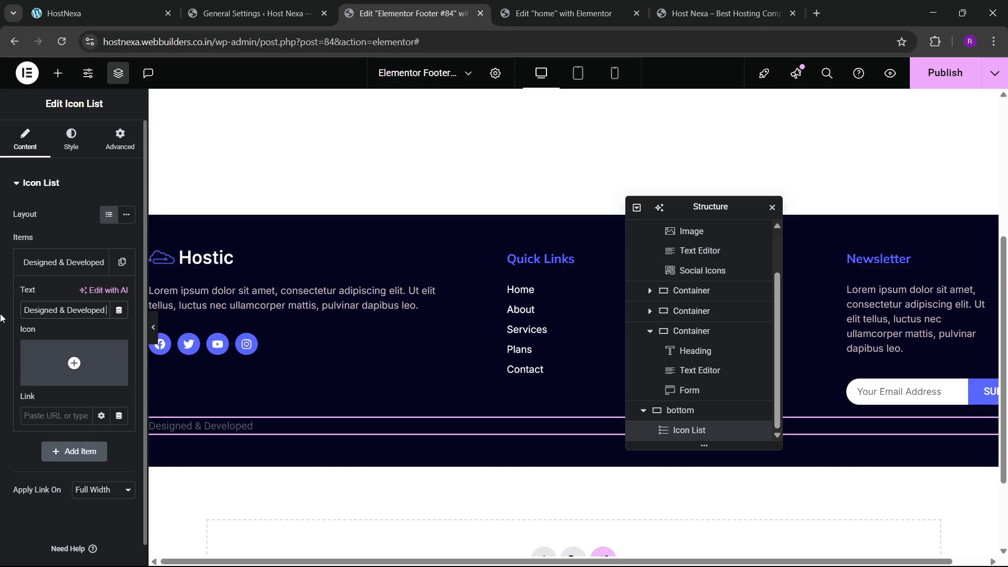
text( by Debut ent)
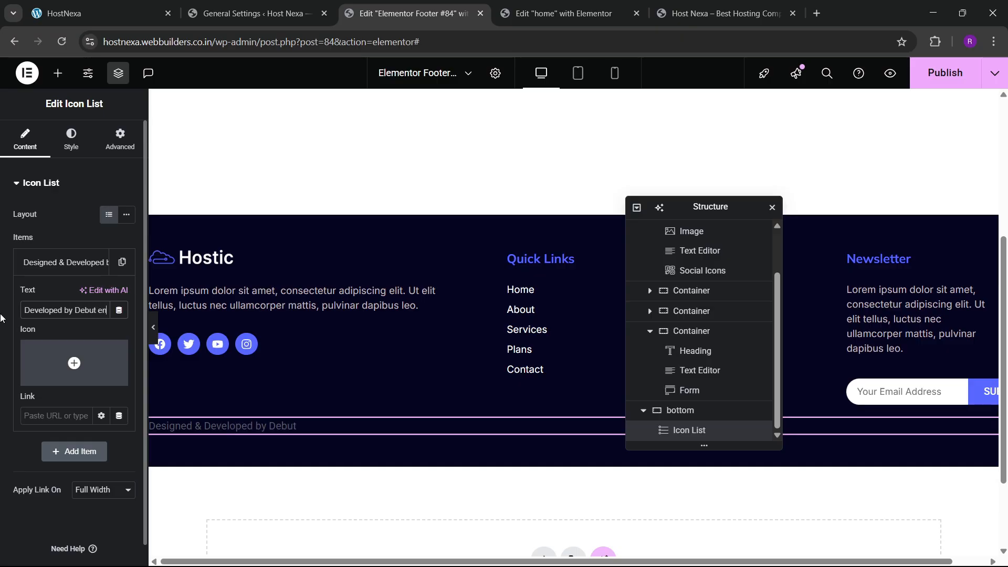
key(BackSpace)
key(BackSpace)
key(BackSpace)
key(BackSpace)
text(Enti)
key(BackSpace)
text(tity)
- Apply the "para & btn" global font to the text of the footer's credit line icon list
click(71, 141)
click(32, 370)
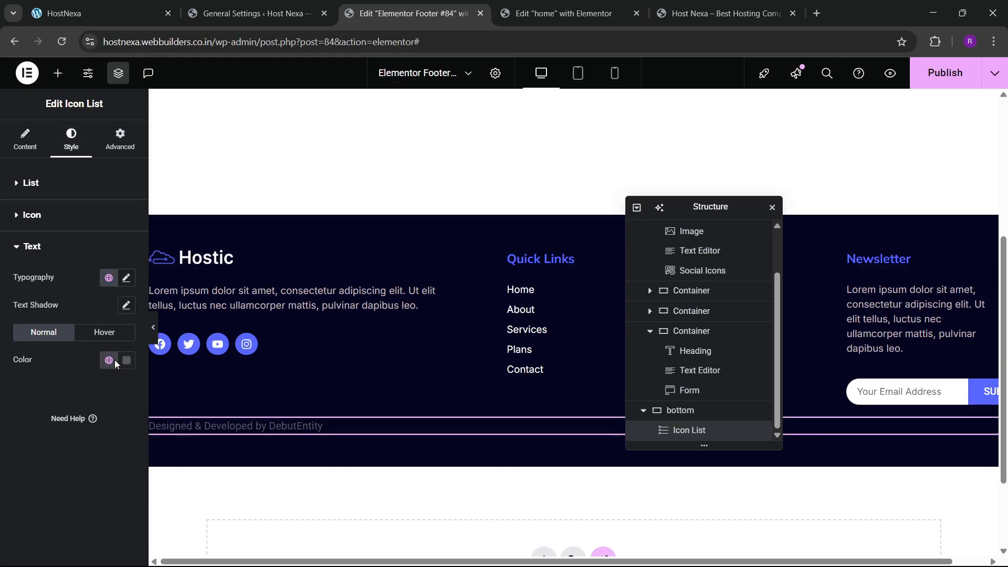
click(108, 277)
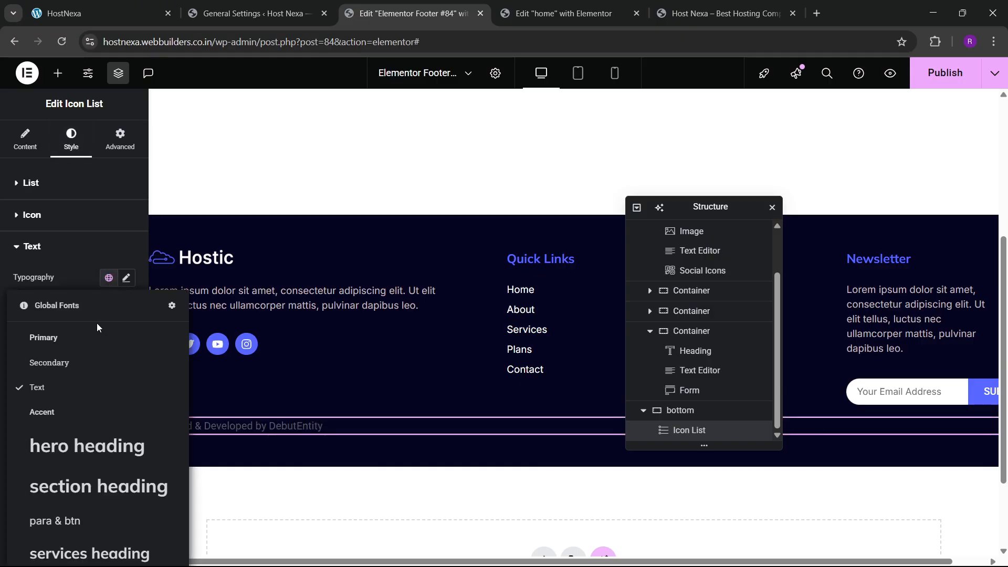
click(74, 522)
- Set the credit line's text color to the "para color" global color
click(126, 360)
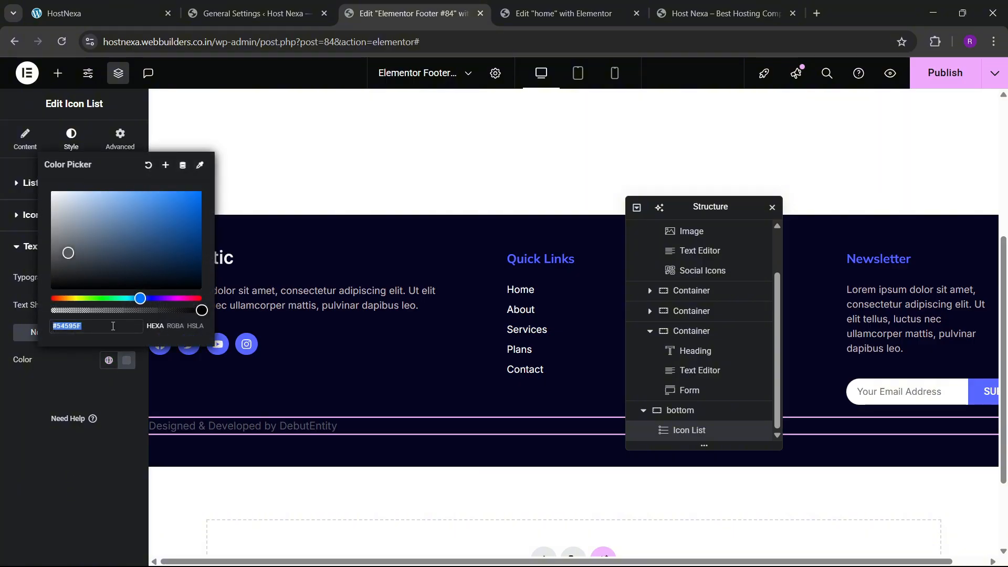
click(109, 360)
click(78, 323)
click(109, 360)
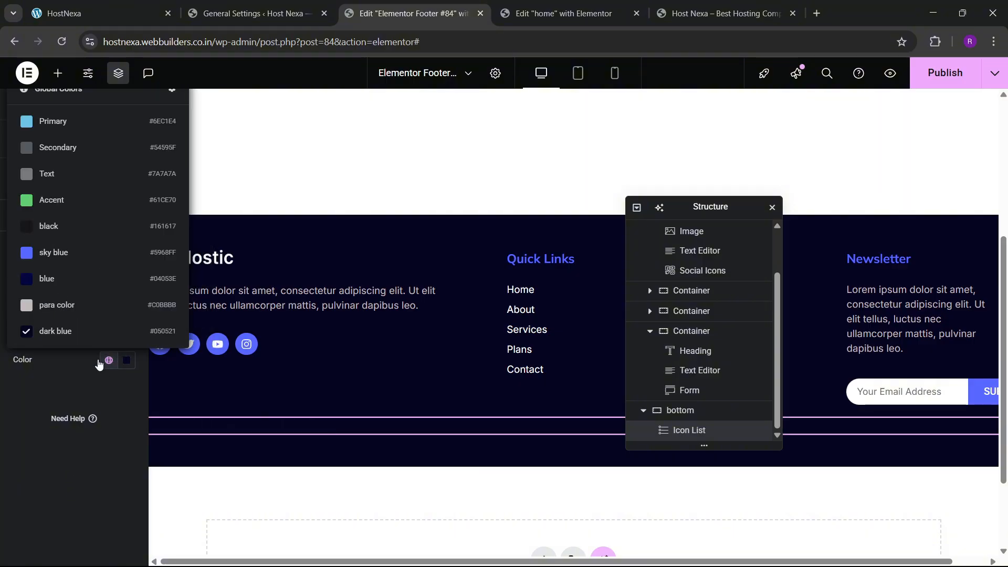
click(77, 322)
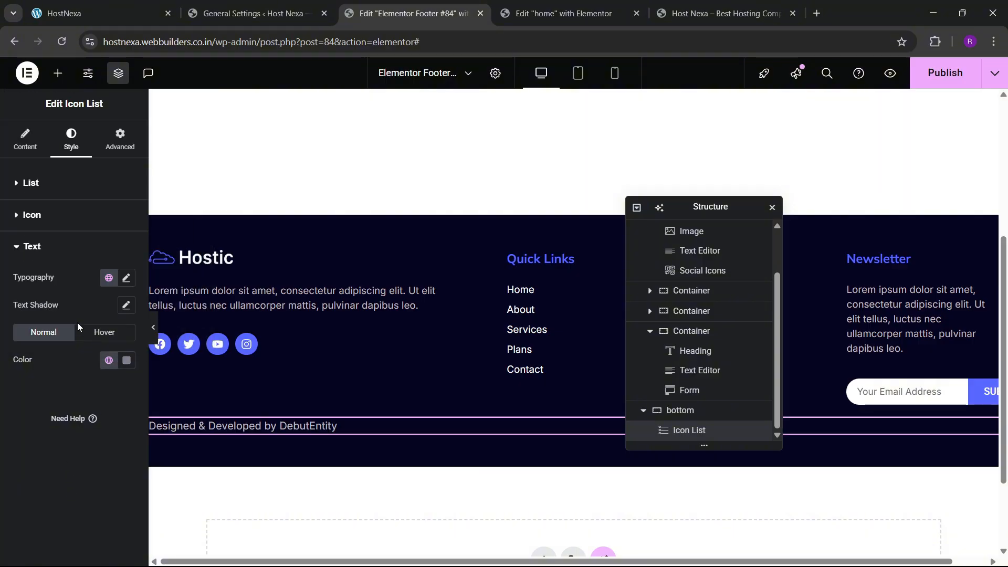
- Set the credit line's font size to 15 px
click(126, 277)
click(122, 382)
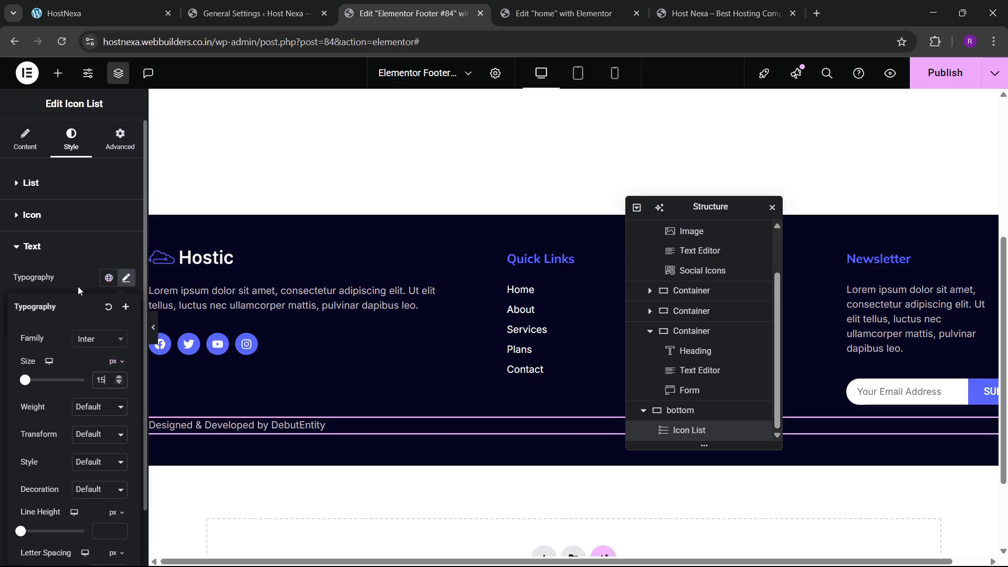
click(78, 285)
- Duplicate the credit icon list and arrange the bottom container as a row with space between and centered items
right_click(234, 429)
click(276, 304)
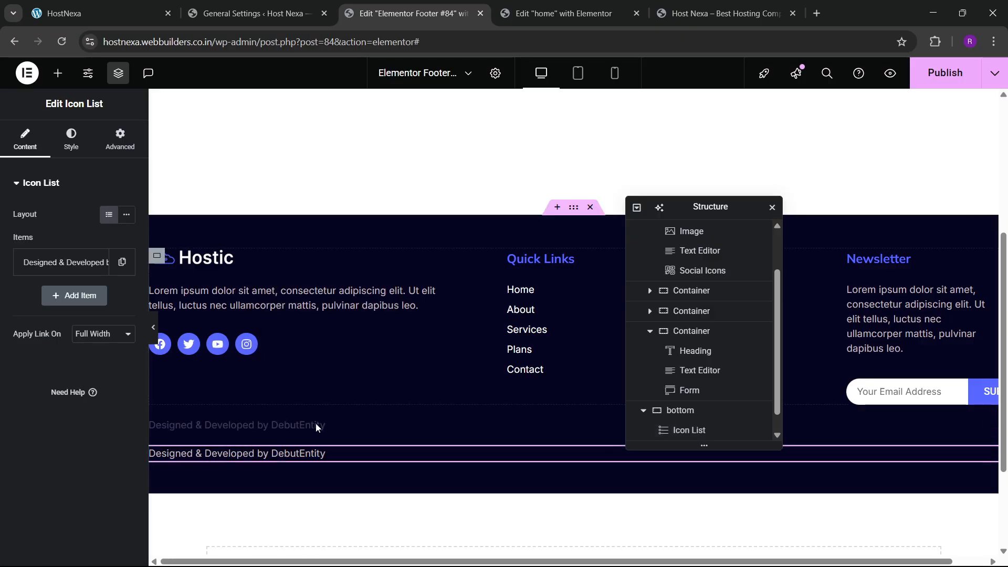
click(690, 394)
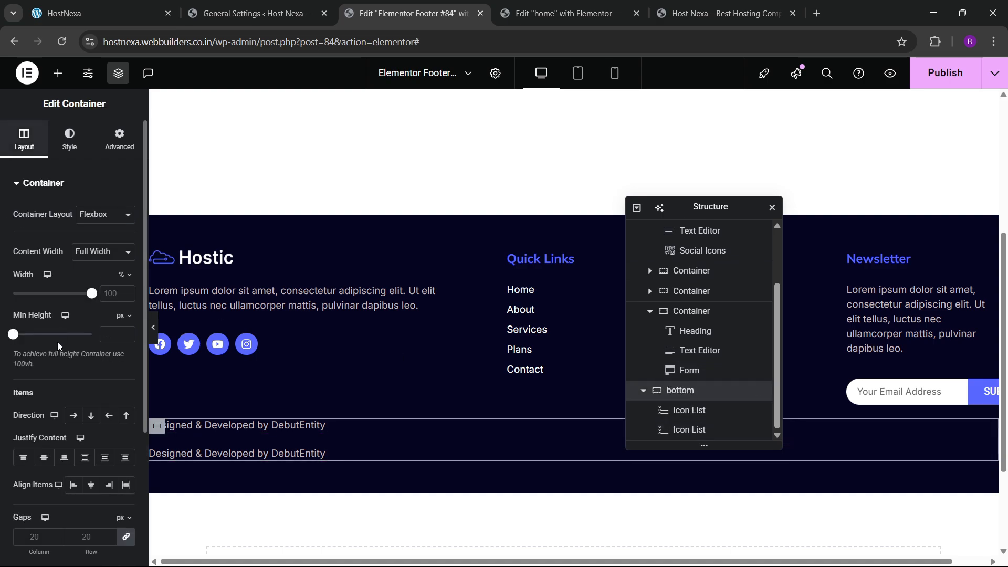
scroll(78, 242, down, 3)
click(84, 267)
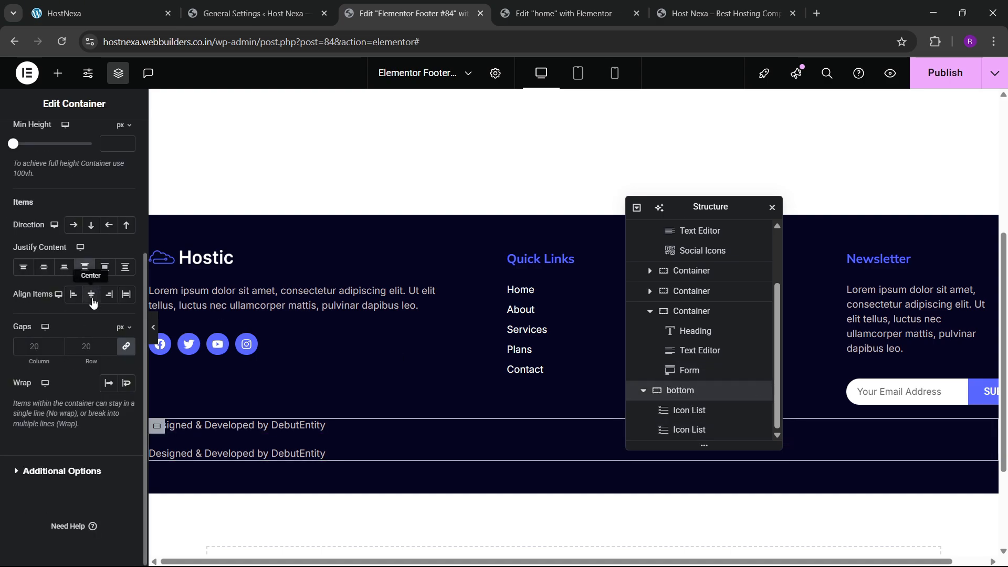
click(91, 294)
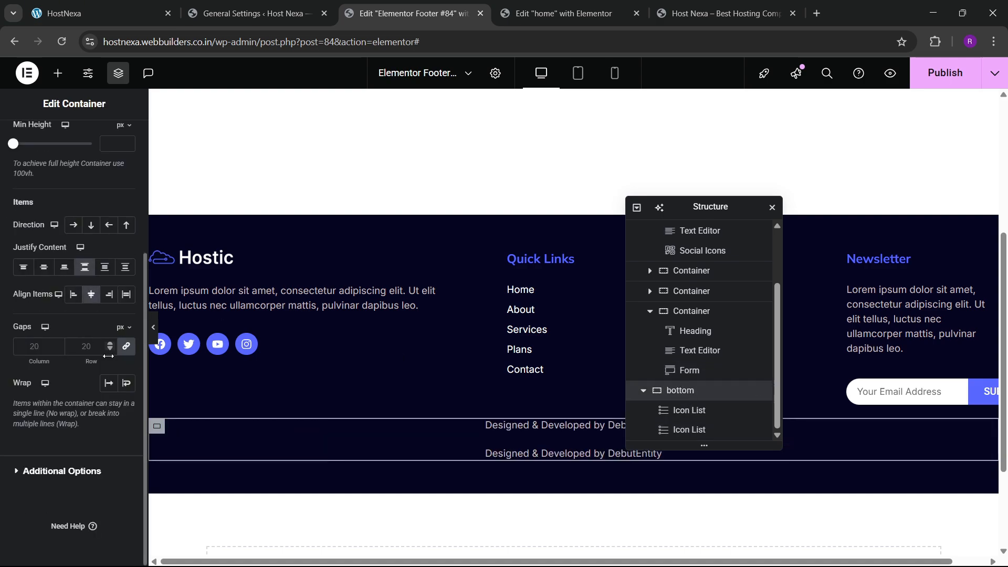
click(73, 225)
- Add the outlined copyright icon from the icon library to the duplicated icon list's item
click(689, 430)
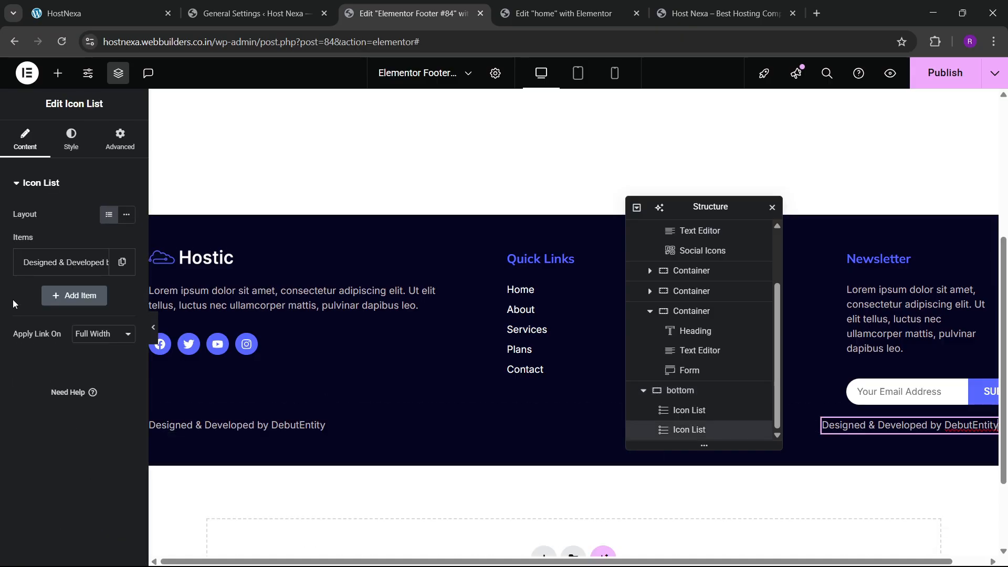
click(45, 263)
click(66, 364)
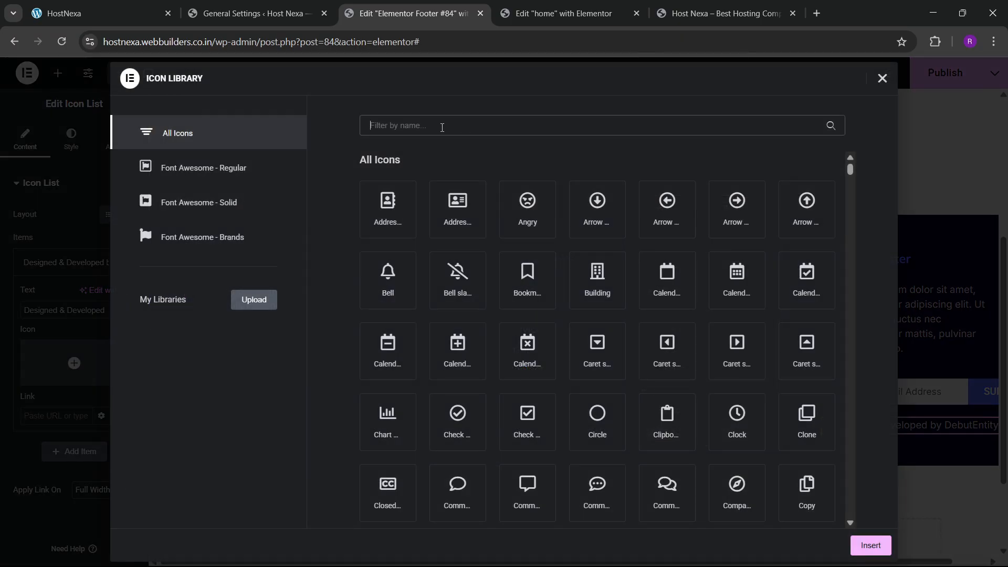
text(copy)
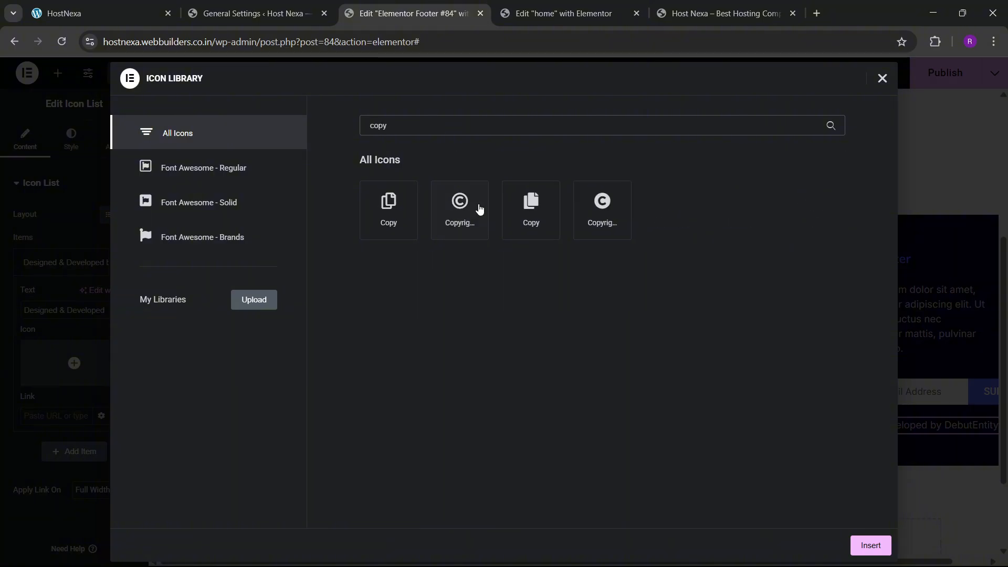
click(479, 209)
click(870, 545)
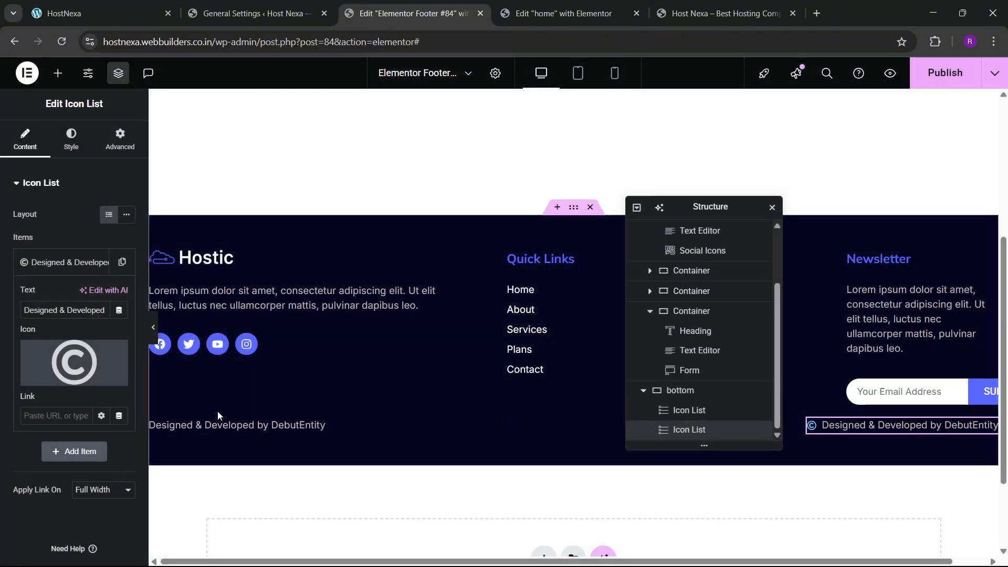
- Make the copyright icon white and set its size to 16 px
click(71, 139)
click(54, 349)
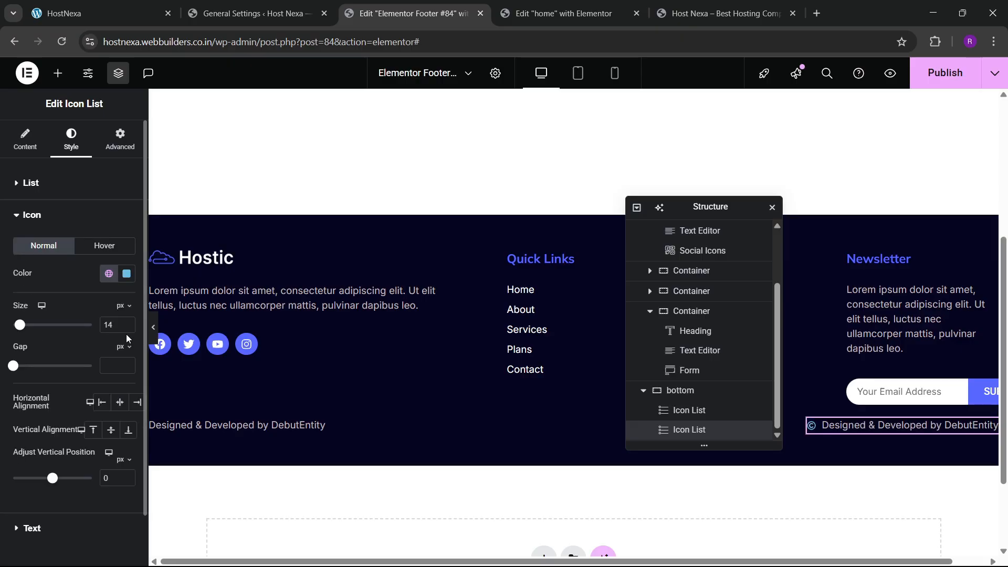
click(126, 273)
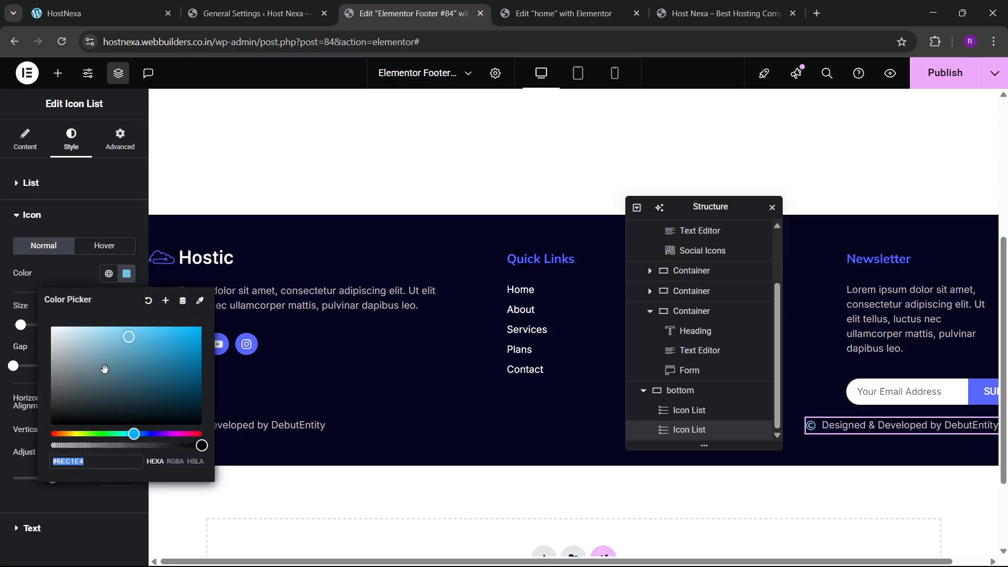
click(52, 329)
click(37, 293)
click(127, 323)
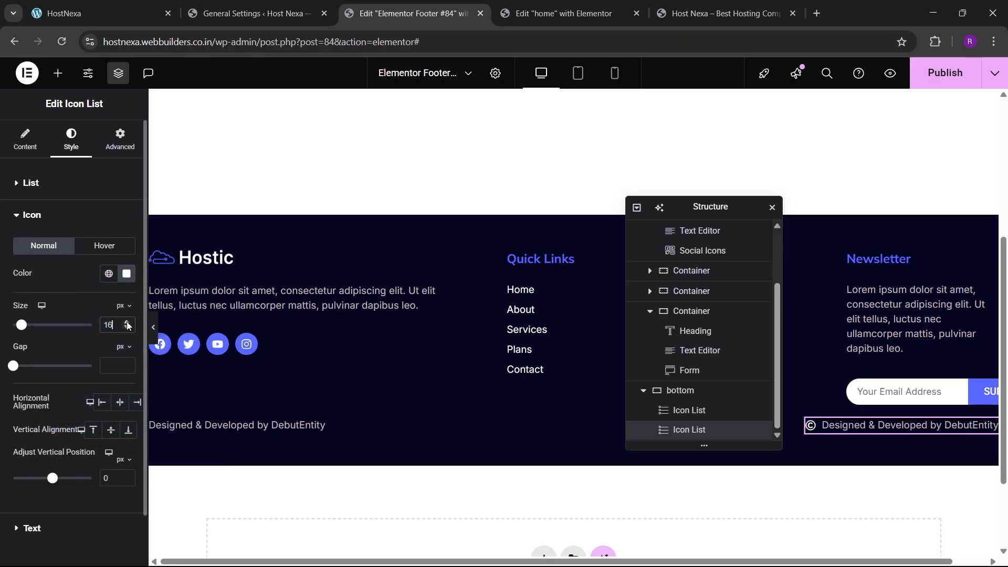
click(127, 323)
click(126, 328)
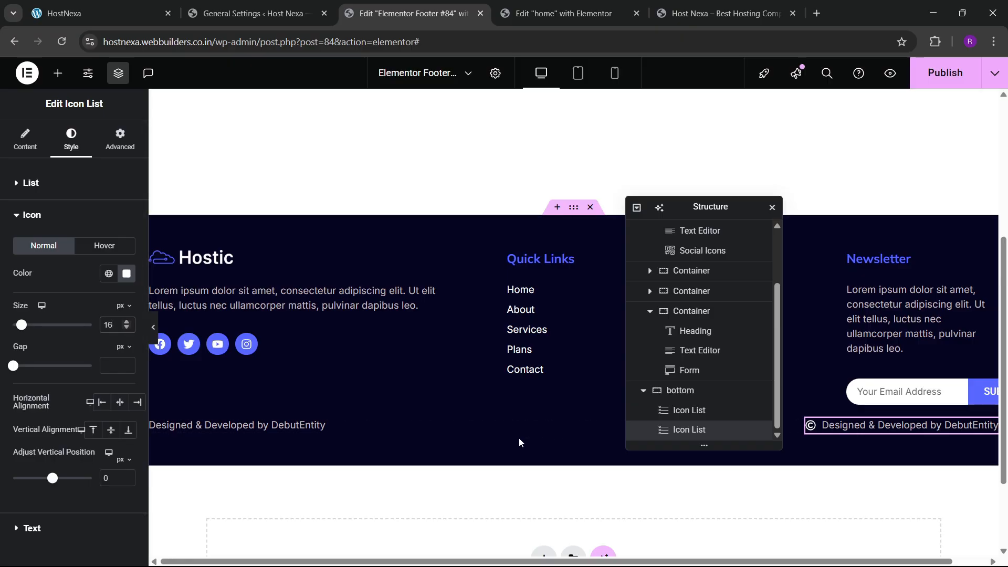
- Set the bottom padding of the outer footer container to 0
click(680, 390)
scroll(677, 357, up, 2)
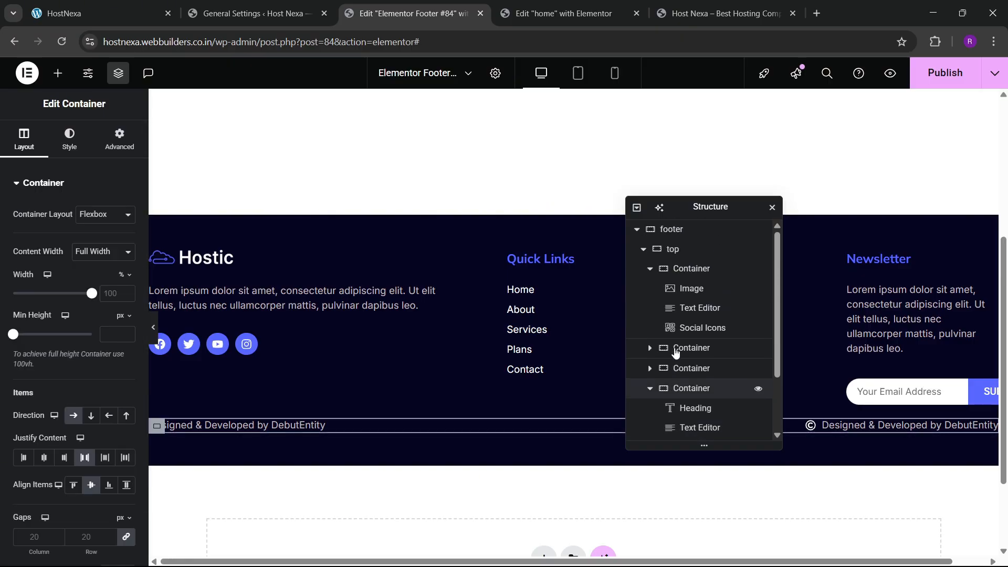
click(672, 229)
click(69, 139)
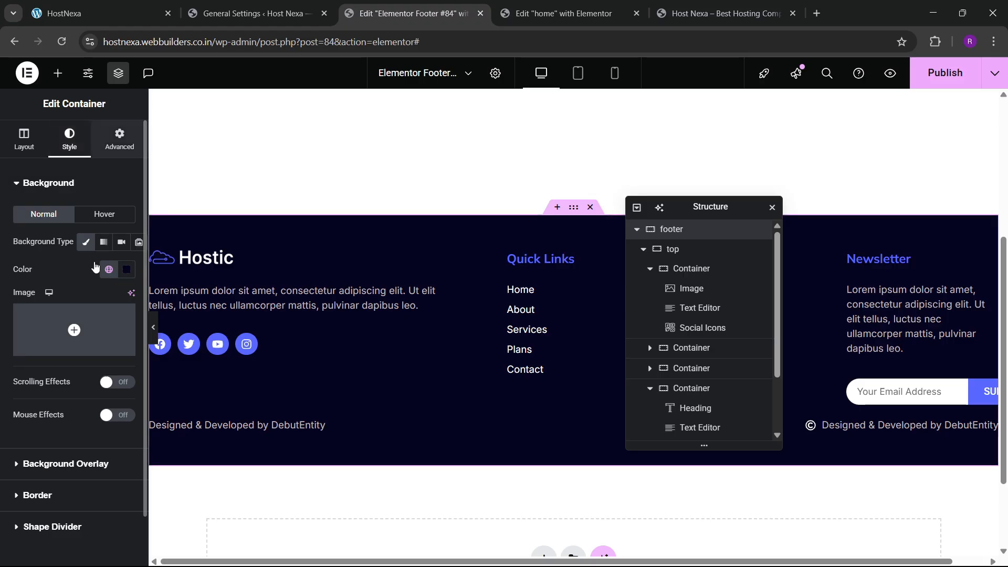
click(119, 139)
key(BackSpace)
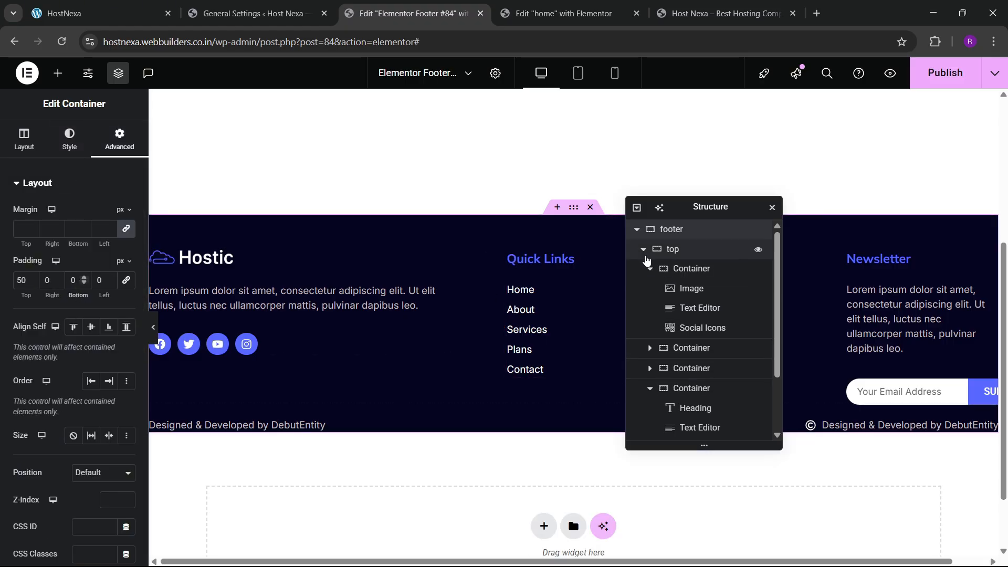
- Collapse the top and bottom containers in the structure and give the bottom container 20 px top and bottom padding
click(643, 250)
click(641, 271)
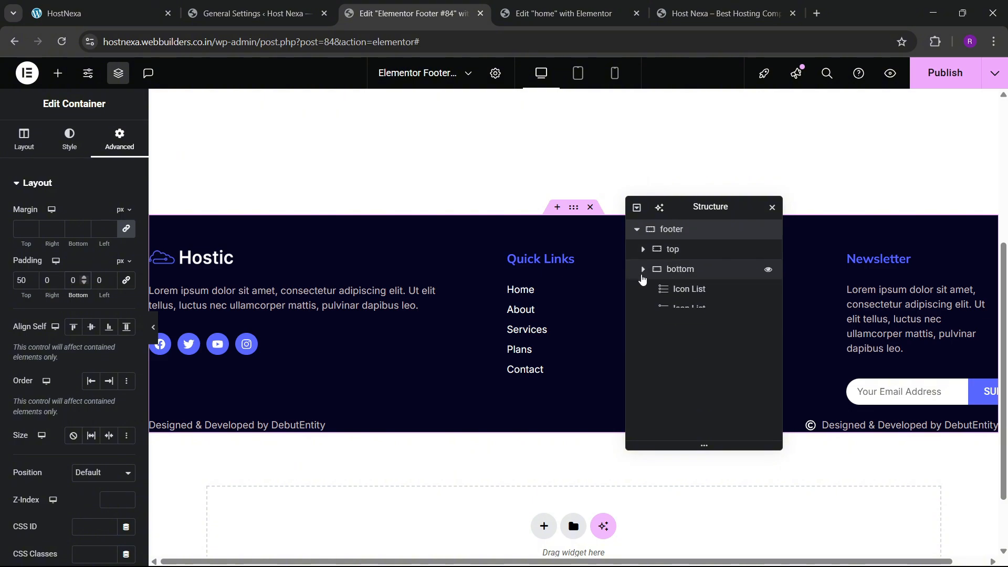
click(694, 270)
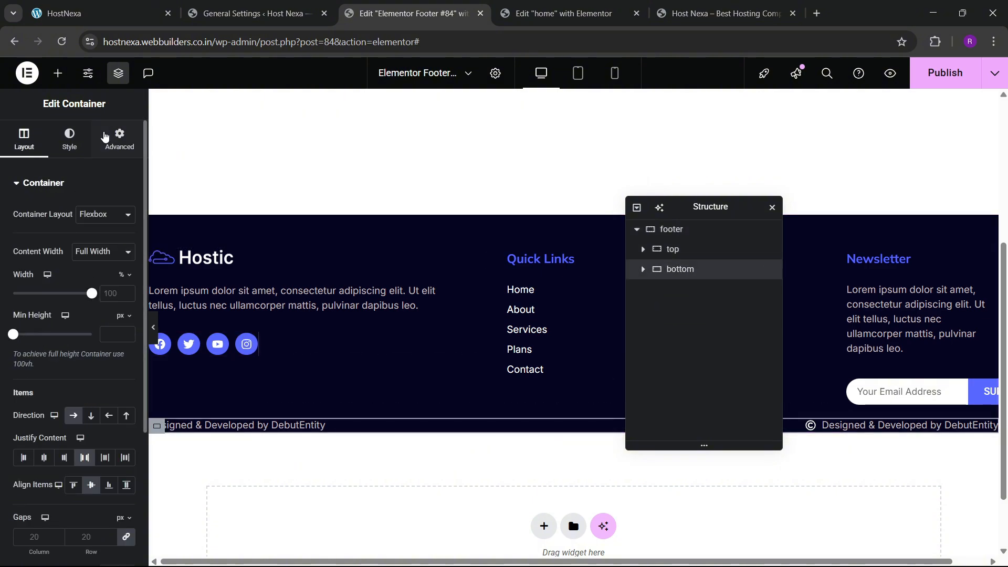
click(120, 138)
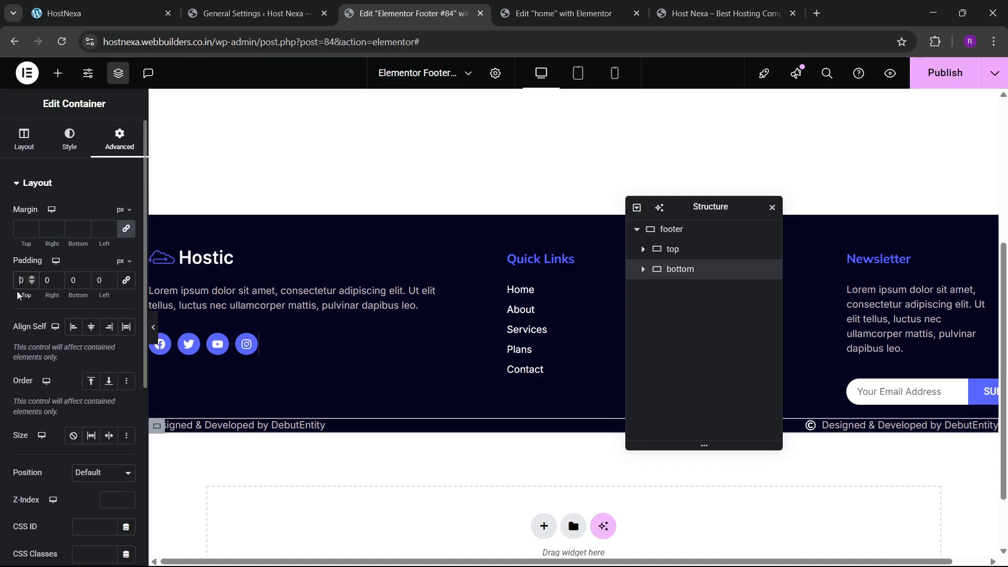
text(2)
click(69, 280)
text(2)
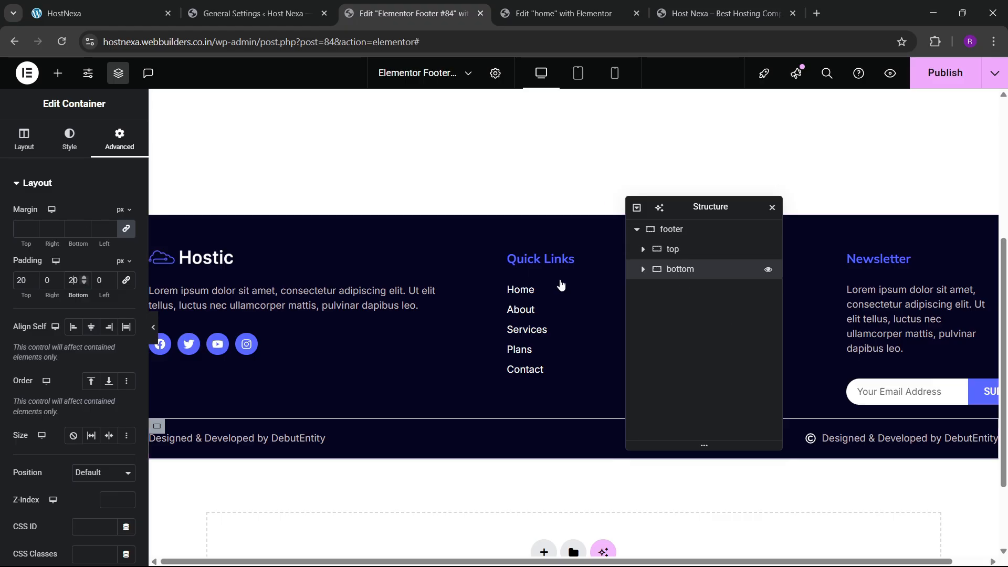
- Give the bottom container a solid border with a top width of 1 px
click(69, 139)
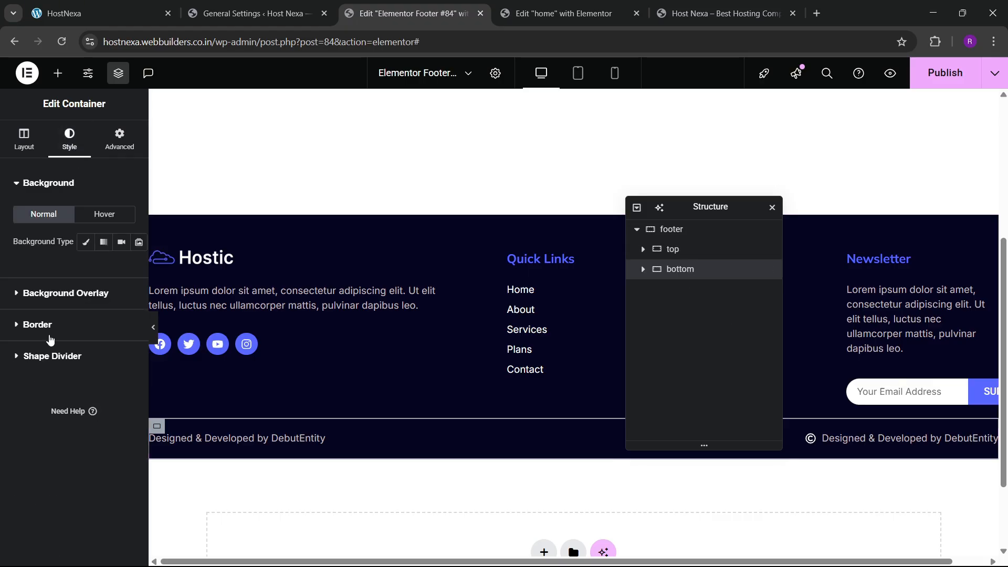
click(51, 326)
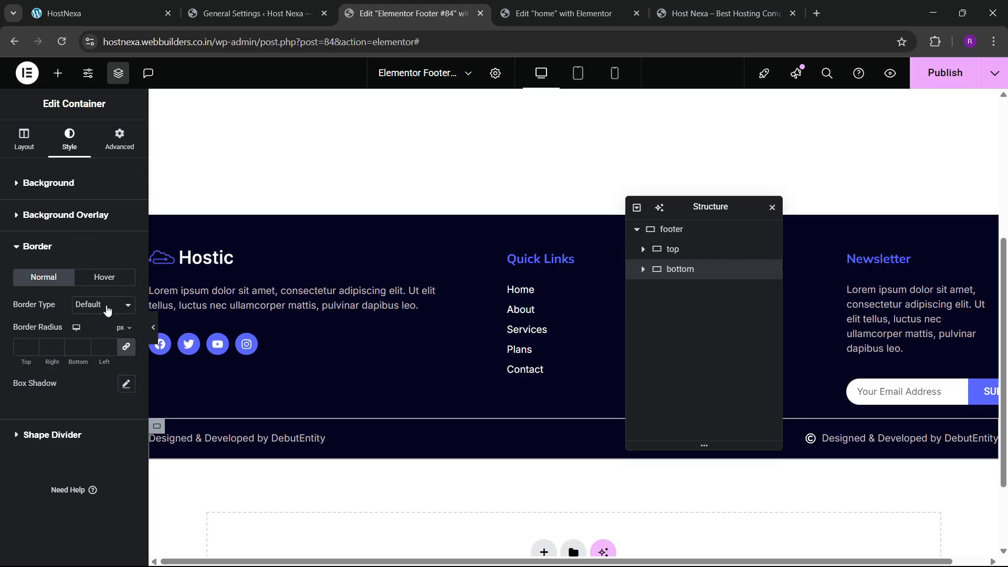
click(105, 305)
click(95, 353)
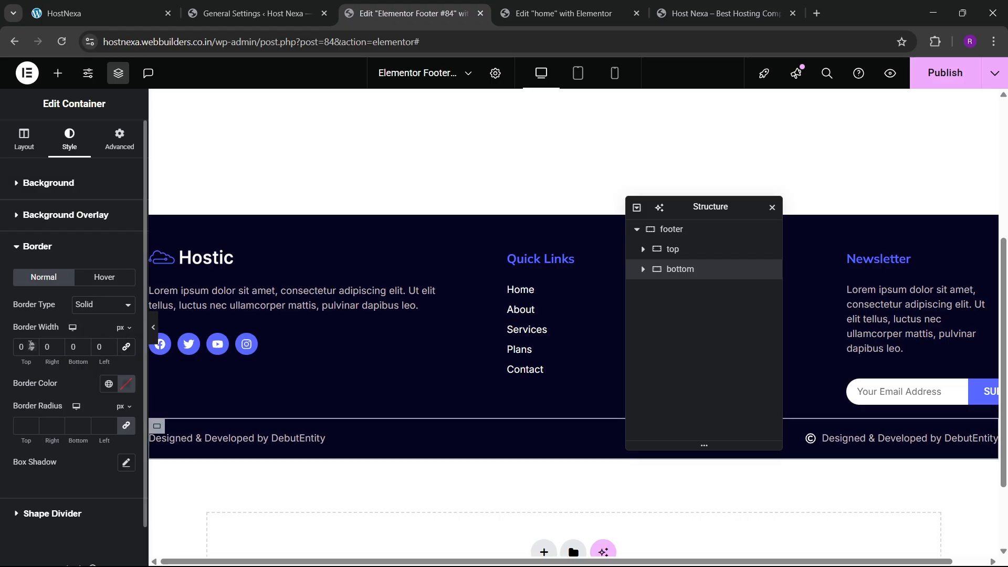
click(32, 344)
- Try #1D235F as the bottom container's border color and preview the footer at full width
click(108, 384)
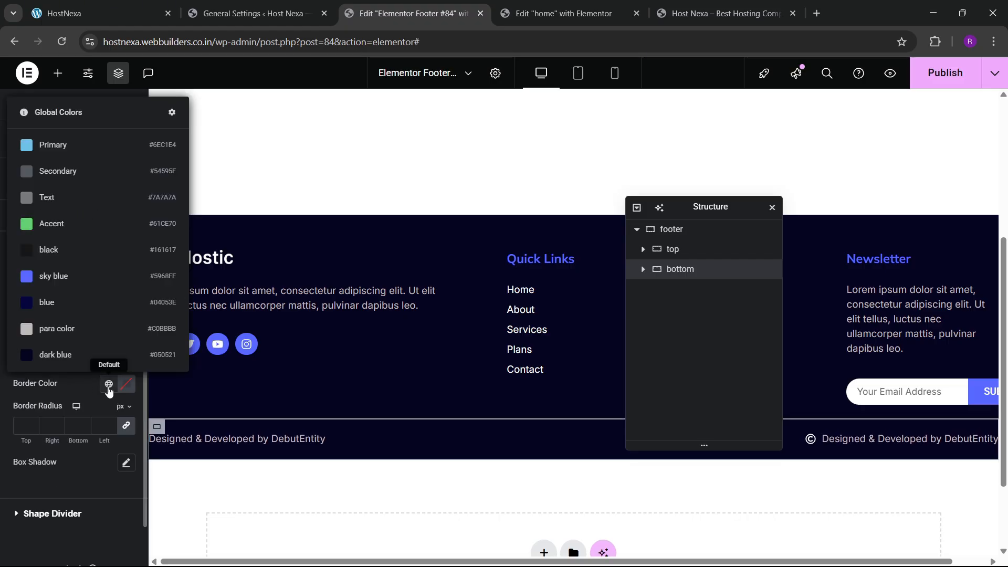
click(72, 291)
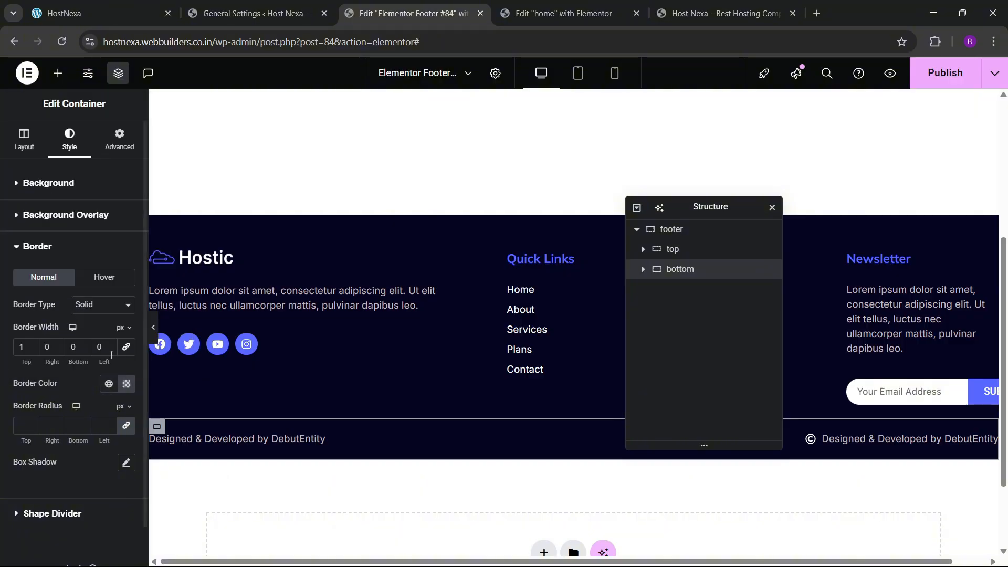
click(126, 383)
mouse_move(142, 292)
mouse_down()
mouse_move(157, 261)
mouse_move(153, 289)
mouse_move(130, 304)
mouse_move(157, 281)
mouse_up()
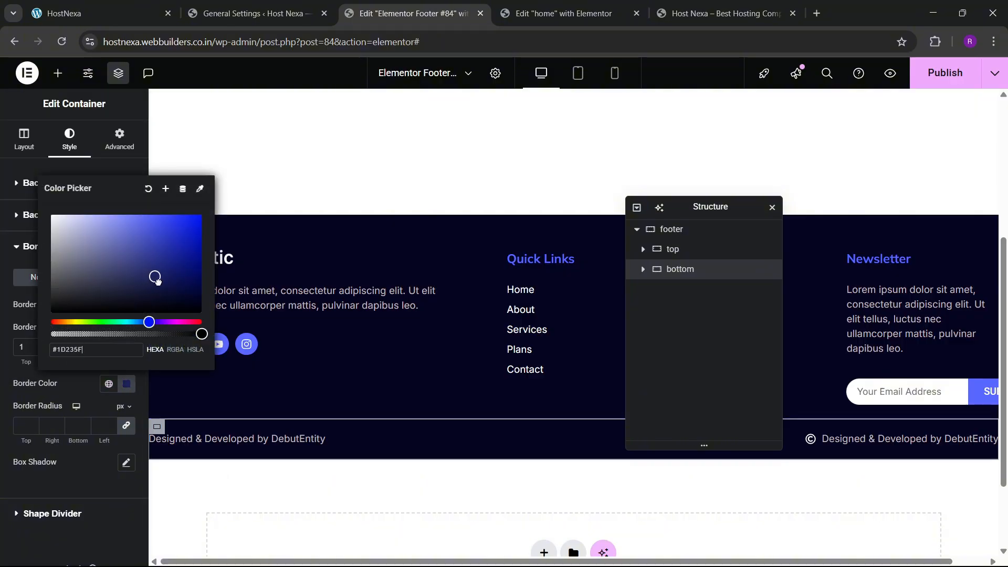
click(83, 383)
click(153, 334)
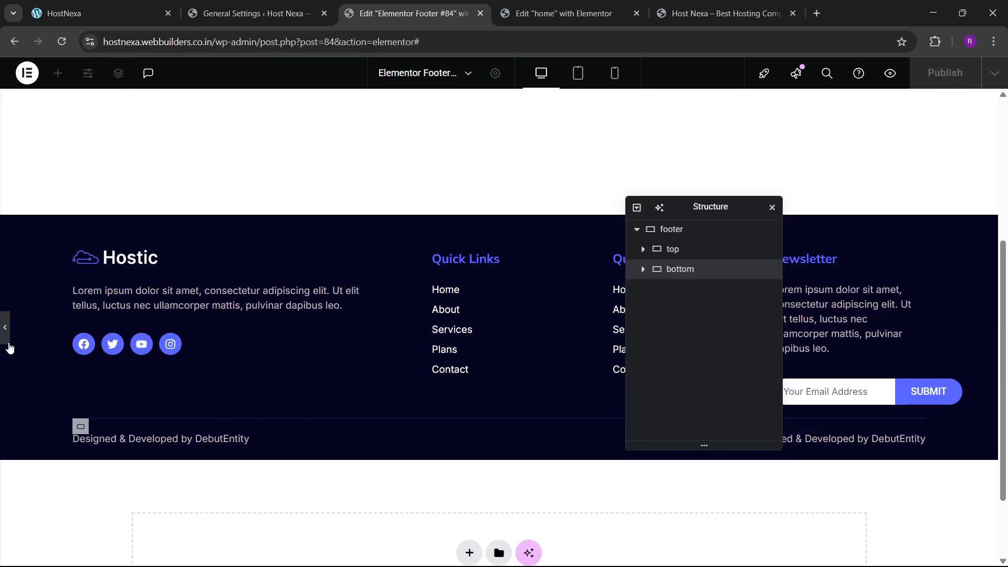
click(9, 344)
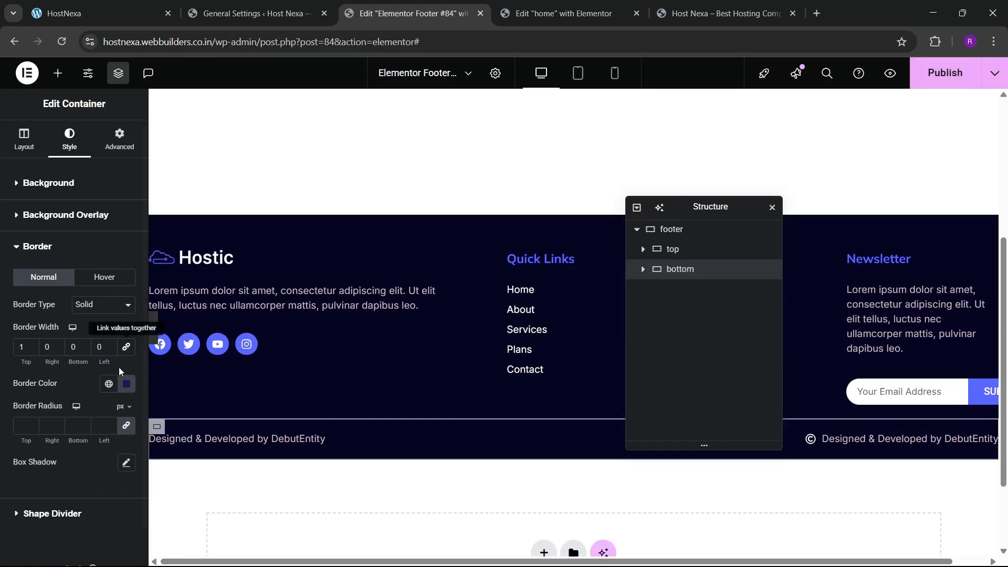
- Lighten the bottom container's border color to #2F3677 and check the footer at full width
click(126, 383)
click(146, 284)
drag(146, 284, 141, 268)
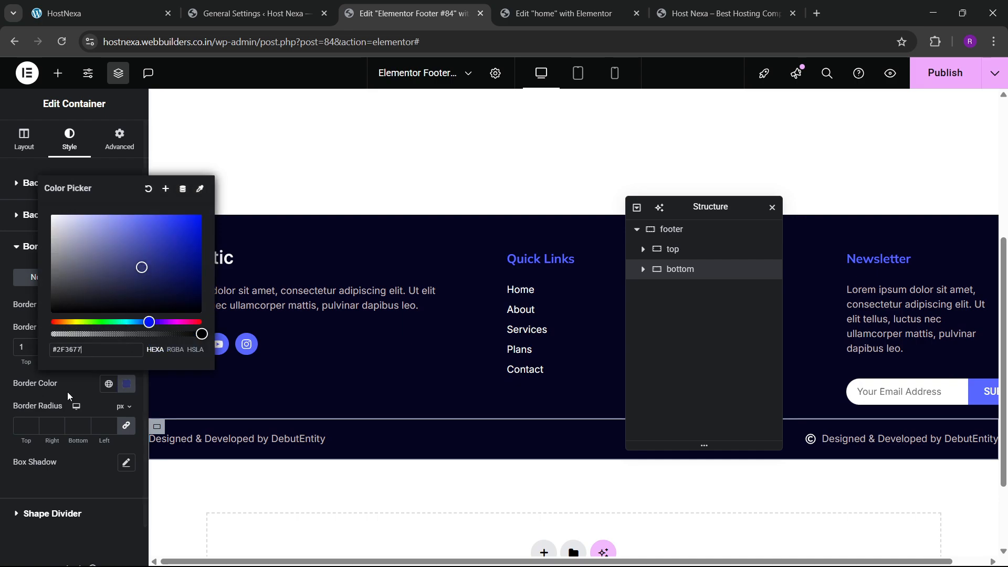
click(126, 383)
click(152, 334)
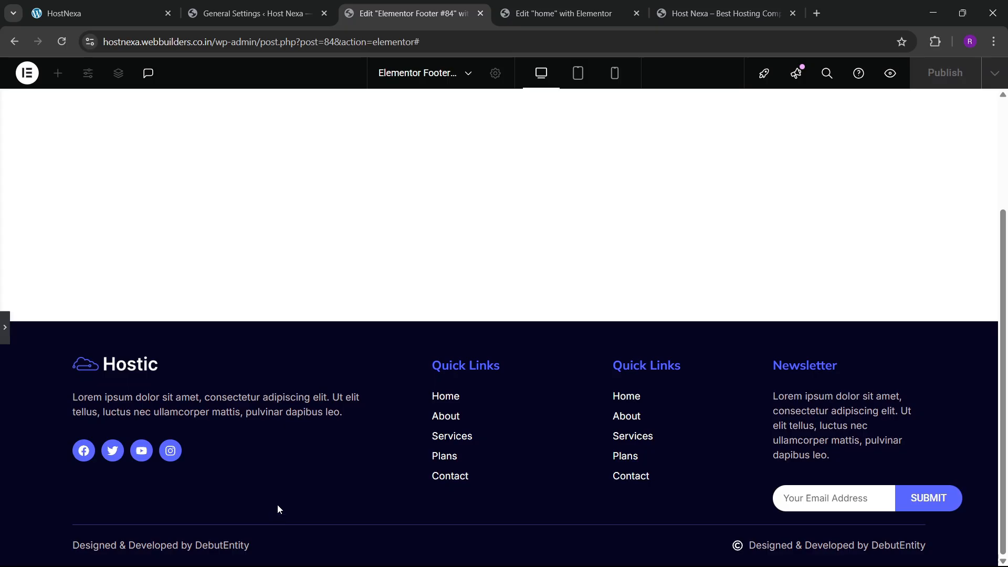
- Set the bottom container's top padding to 30 px
click(4, 331)
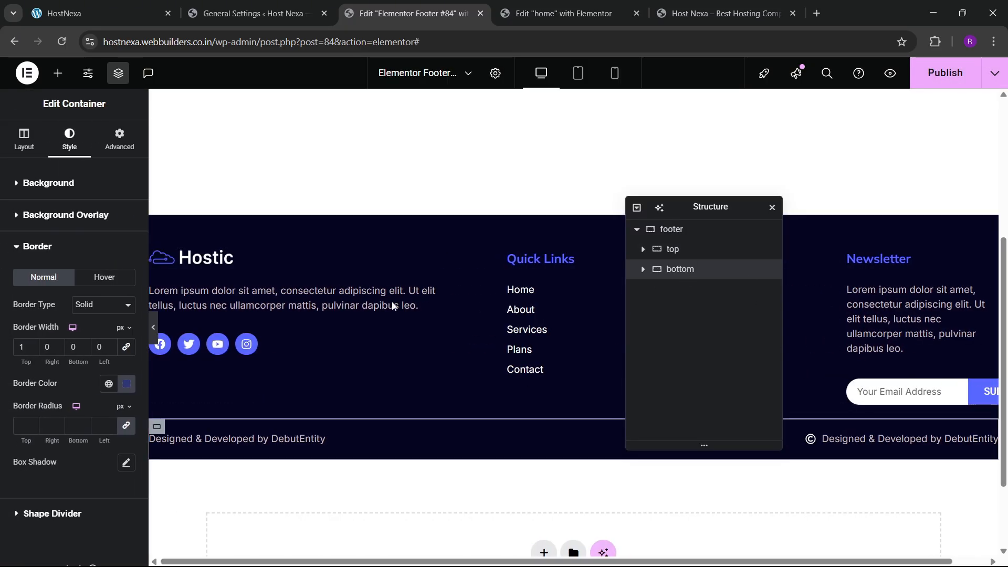
click(119, 141)
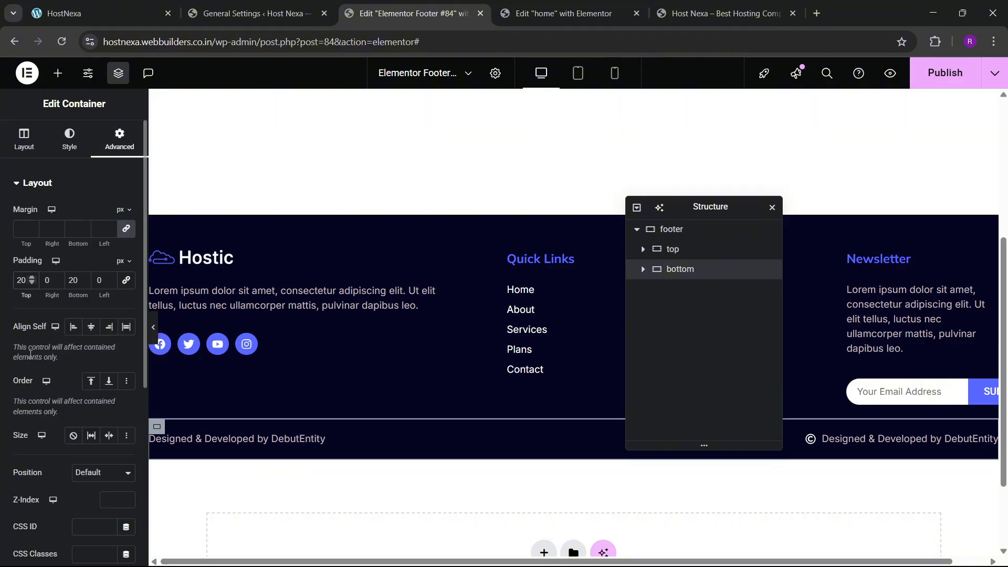
text(3)
key(BackSpace)
key(BackSpace)
text(3)
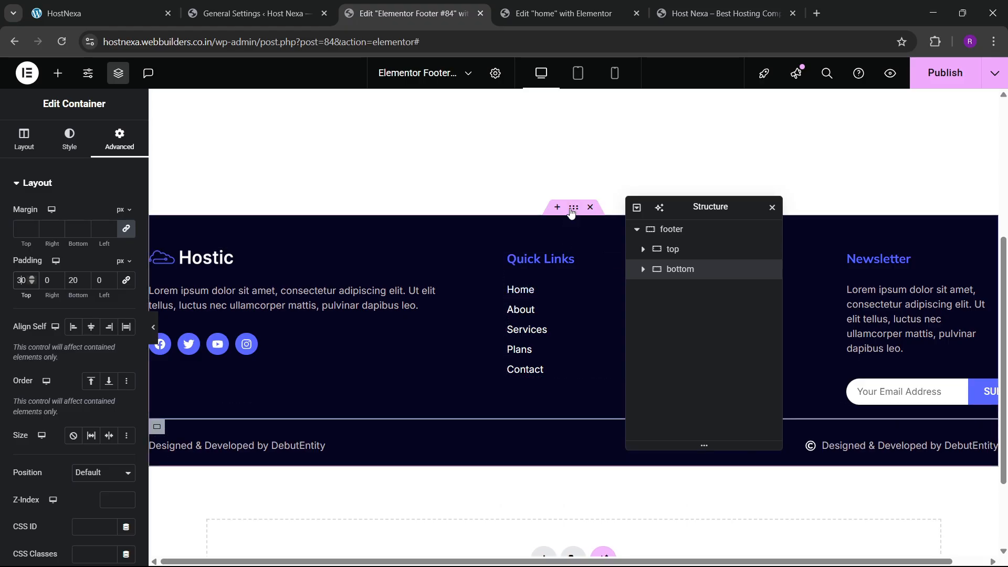
- Give the top container a bottom padding of 10 px and preview the footer at full width
click(700, 252)
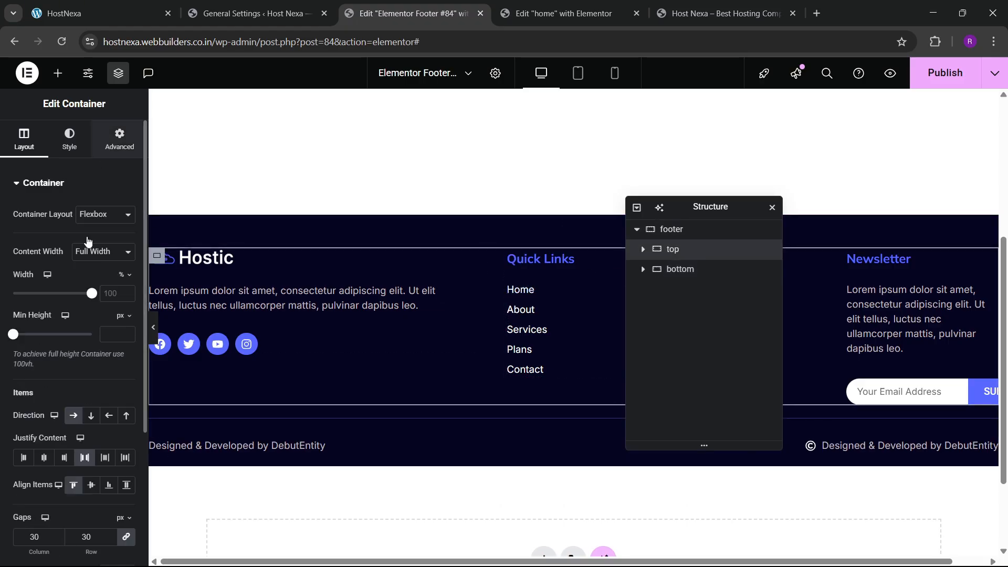
click(119, 139)
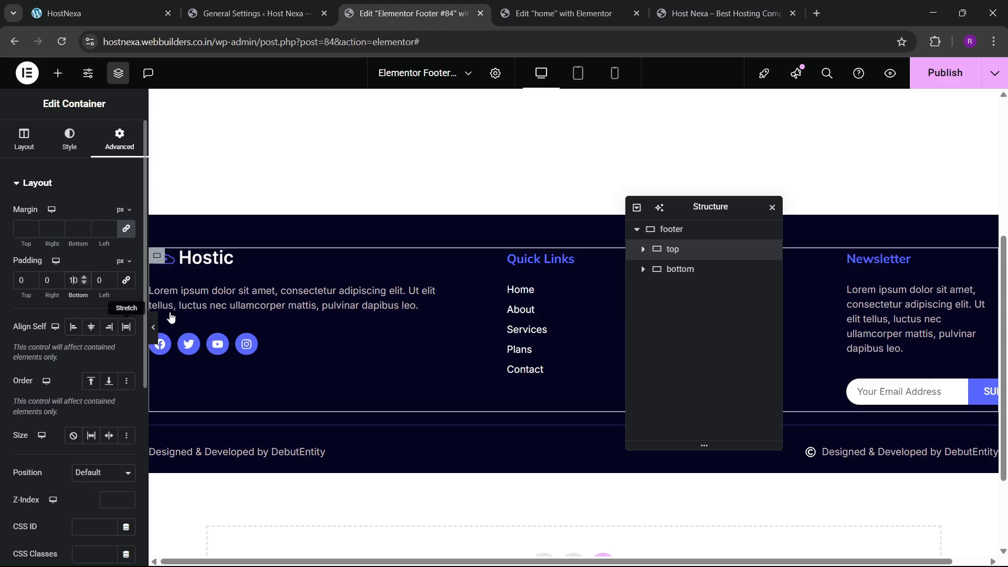
click(153, 326)
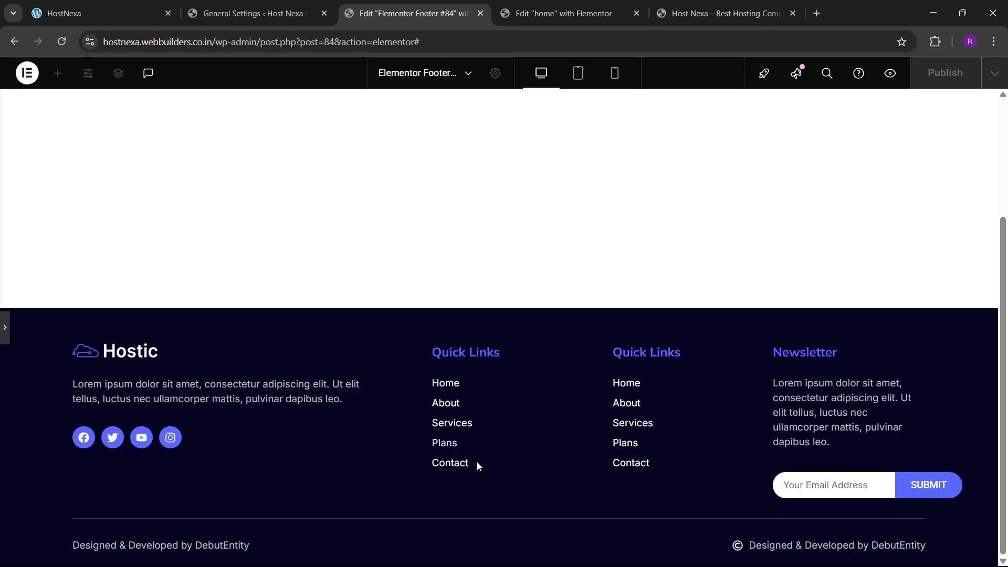
- Change the text beside the copyright icon in the bottom container to "Copyright 2025, All Rights Reserved"
click(5, 326)
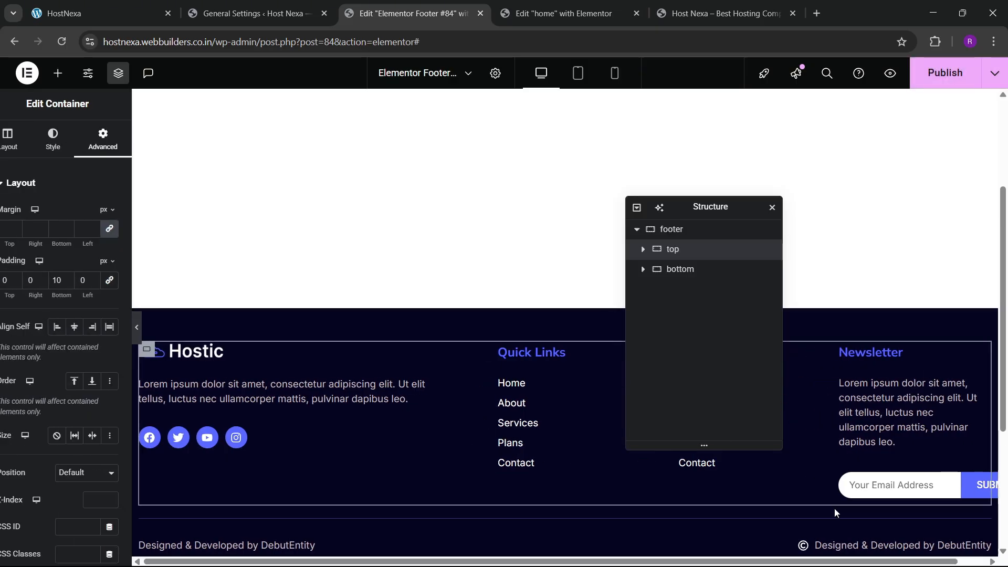
click(892, 547)
click(25, 138)
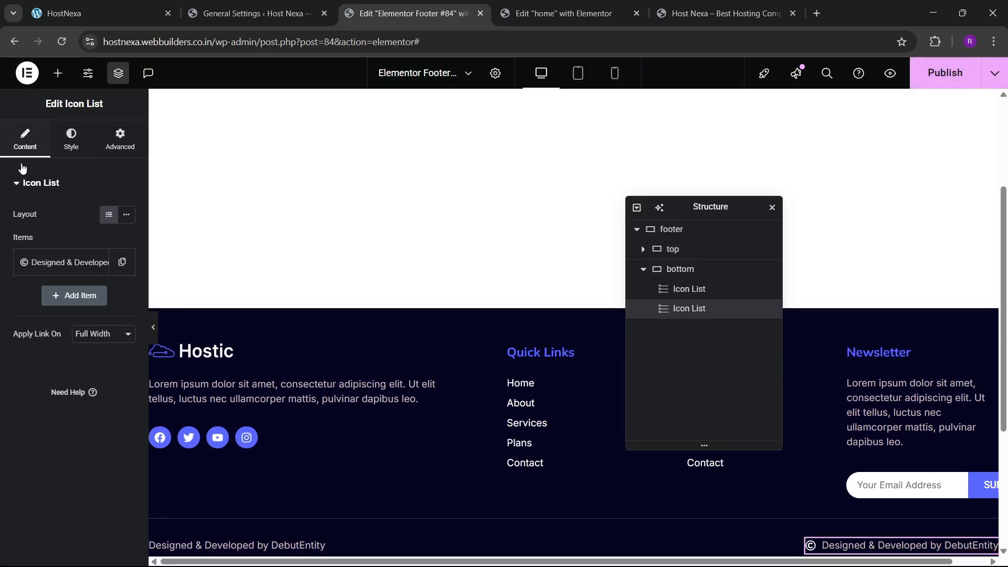
click(60, 262)
triple_click(68, 311)
text(Copyrigh)
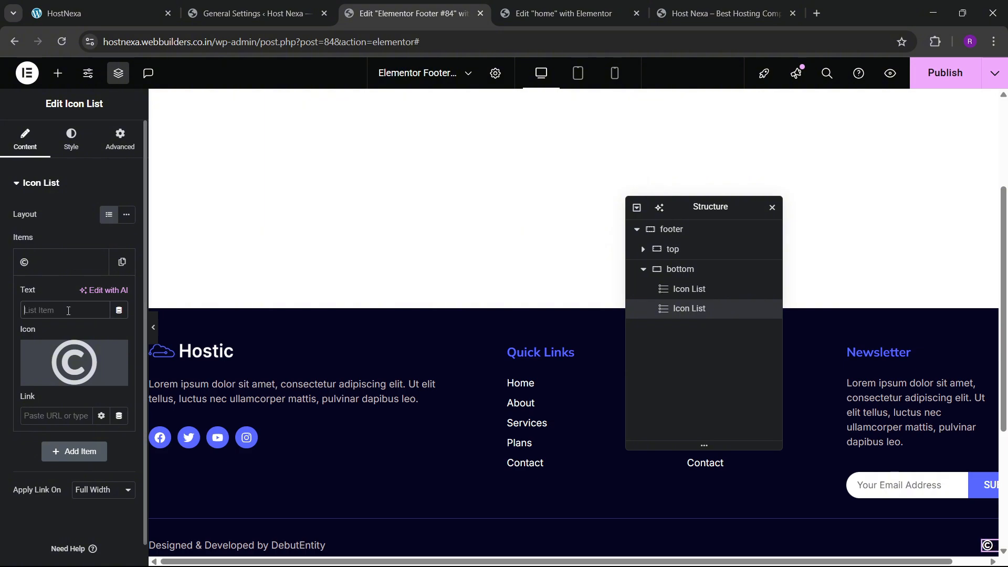
text(t 20-)
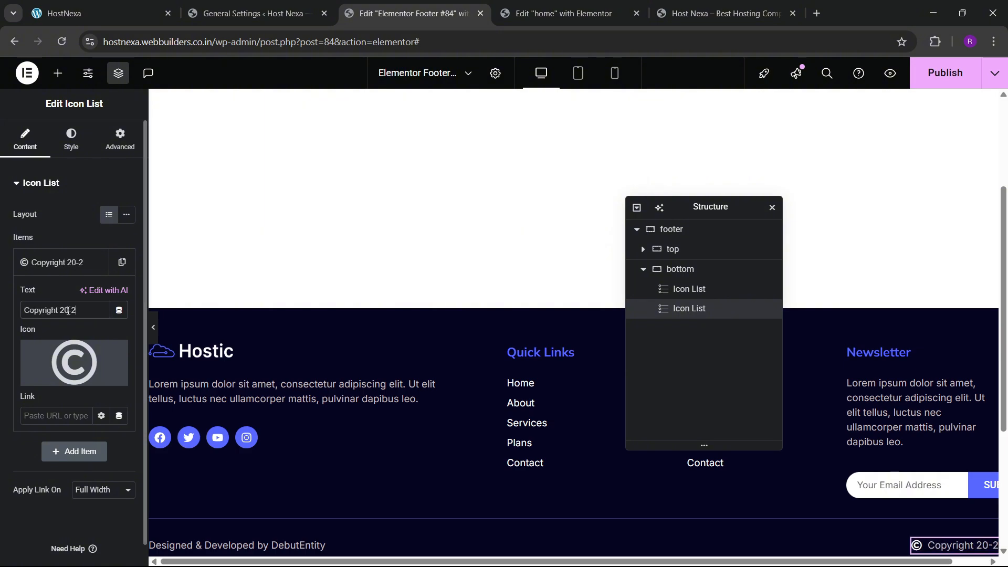
key(BackSpace)
text(25,)
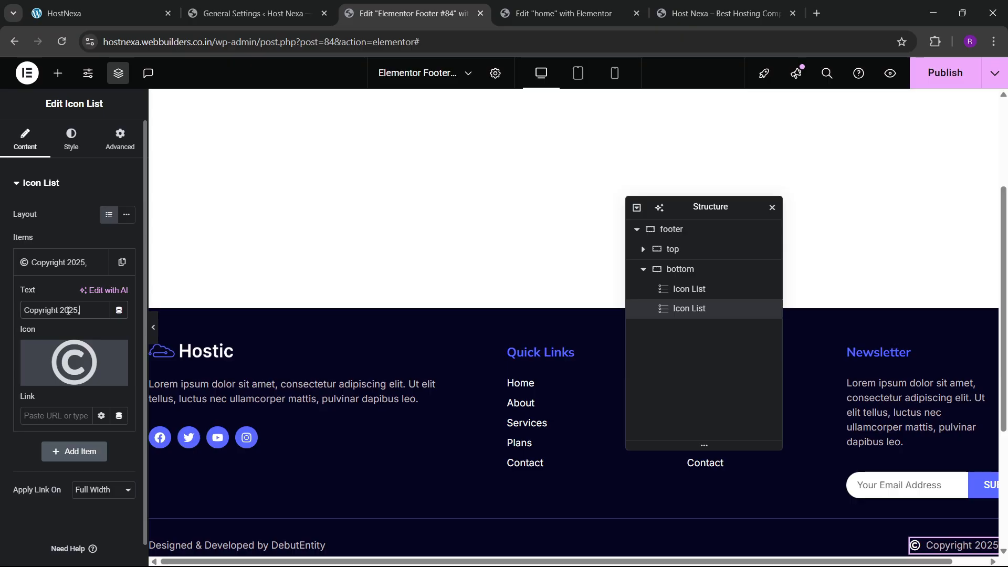
text( All)
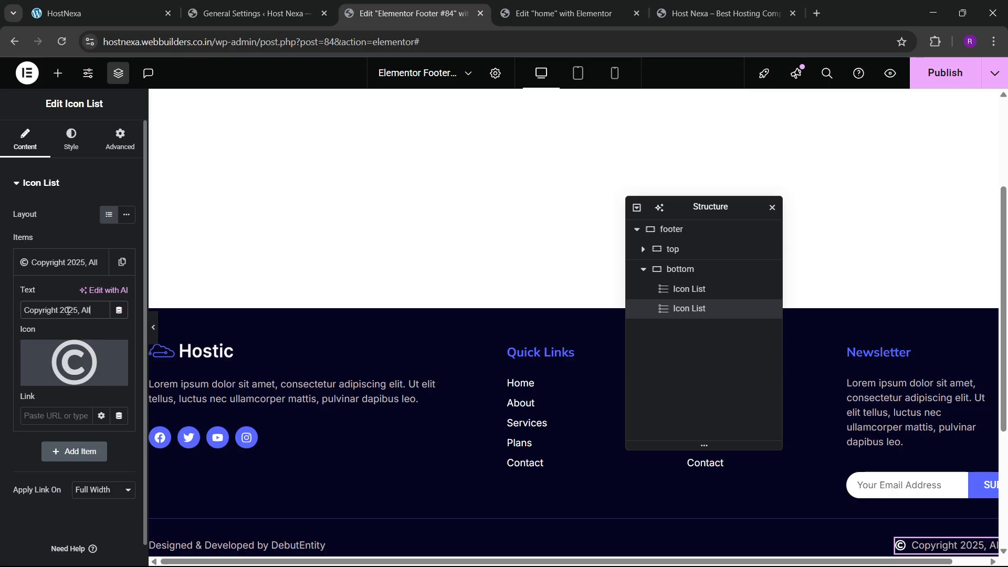
text( Rights Reserved)
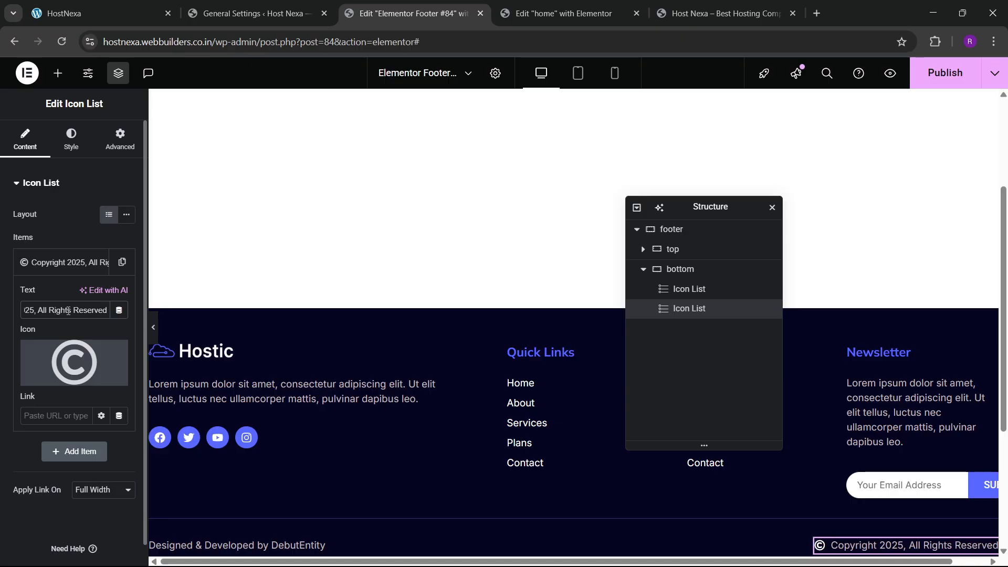
- Publish the footer and check it on the reloaded live Host Nexa site
click(945, 72)
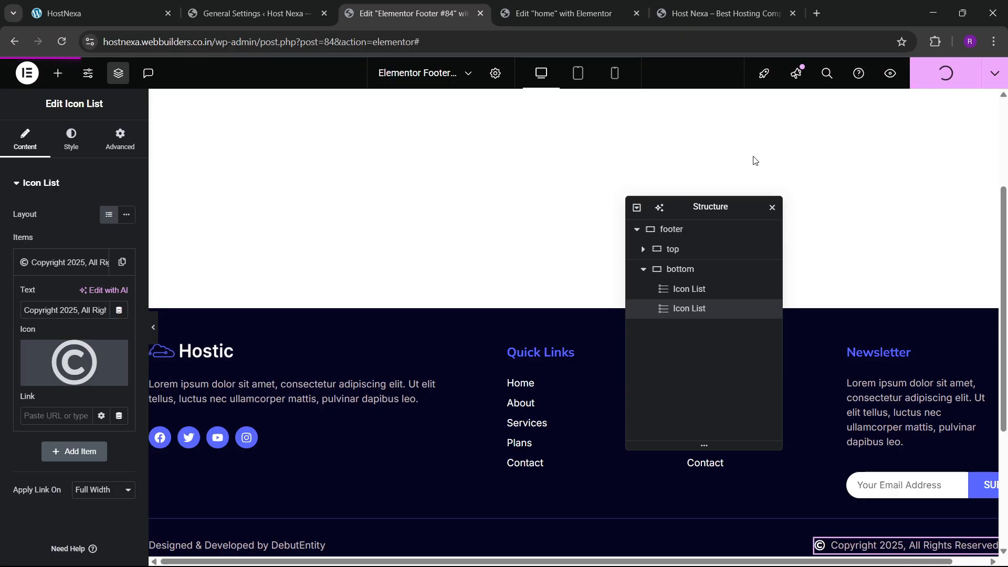
click(724, 13)
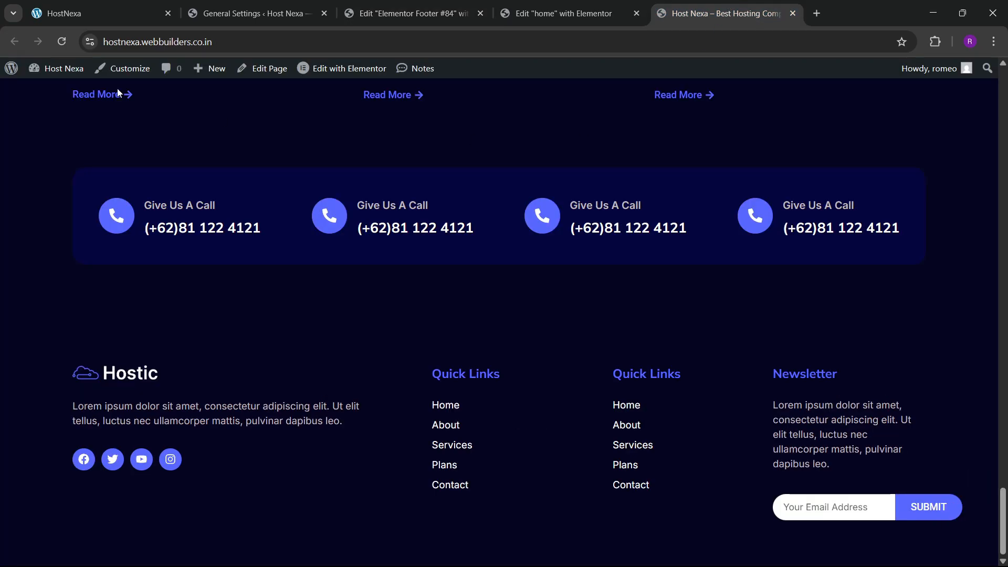
click(62, 42)
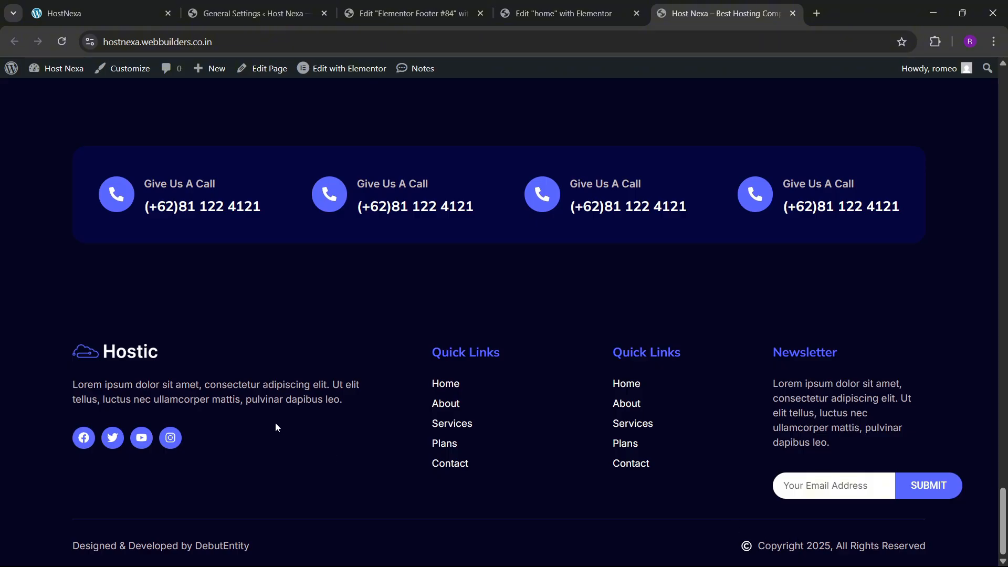
scroll(314, 394, up, 6)
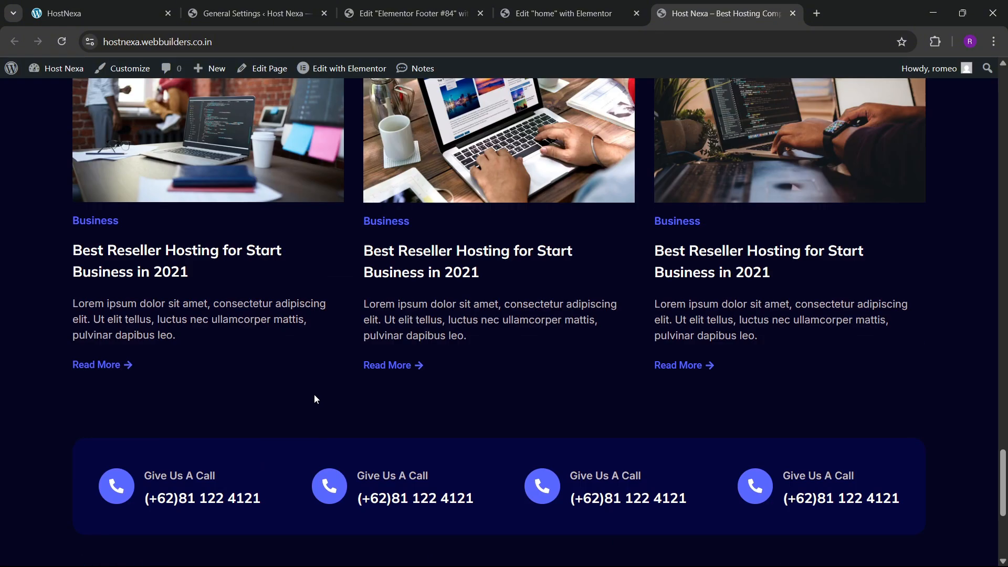
- Create a WordPress menu named "final menu" with Header as its display location
click(252, 13)
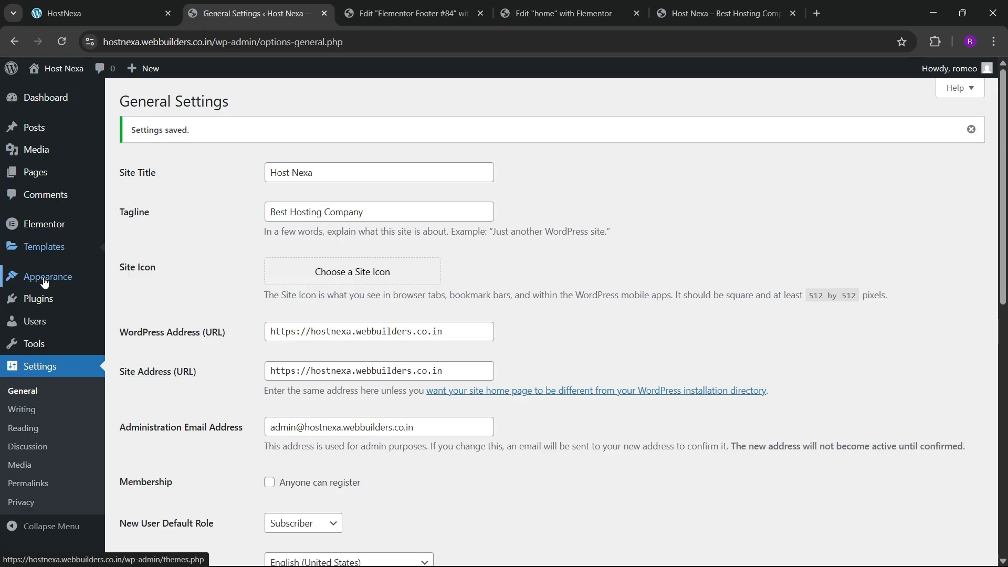
mouse_move(43, 276)
click(130, 334)
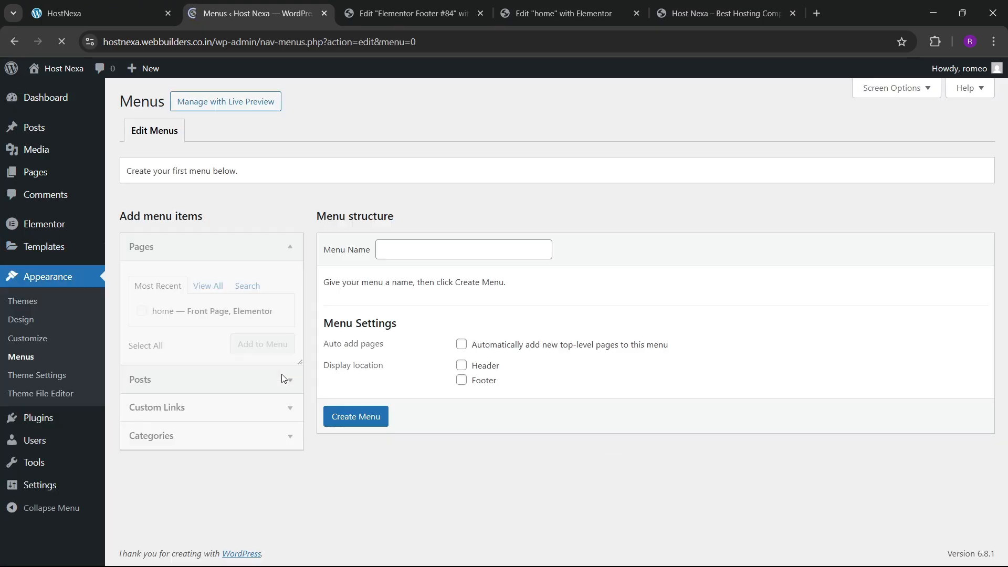
click(388, 253)
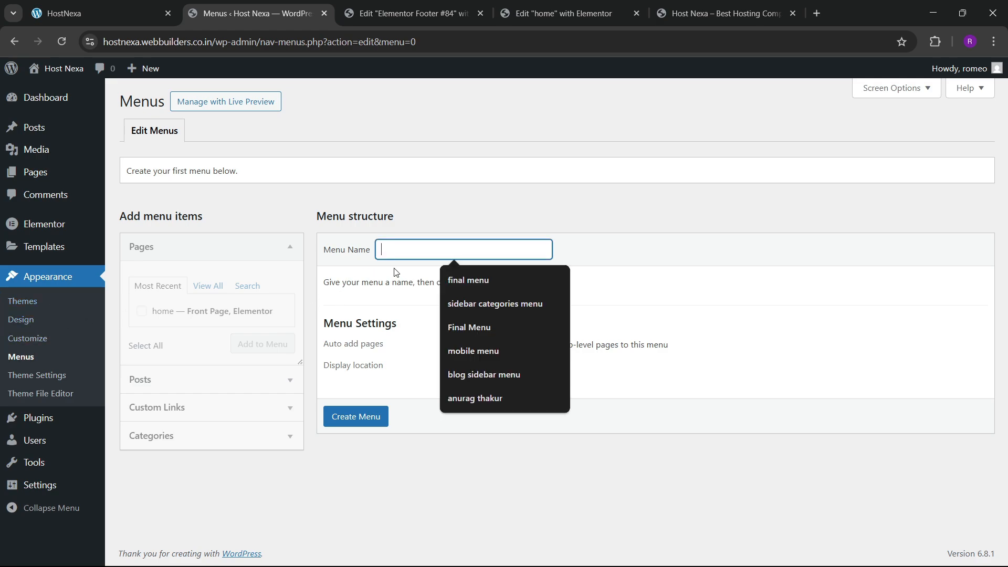
click(474, 276)
click(462, 365)
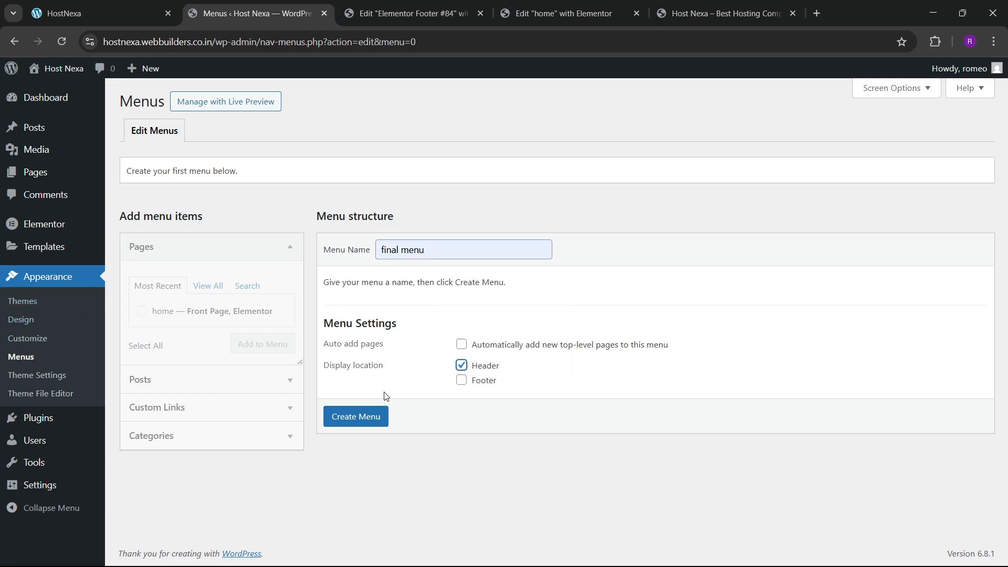
click(365, 417)
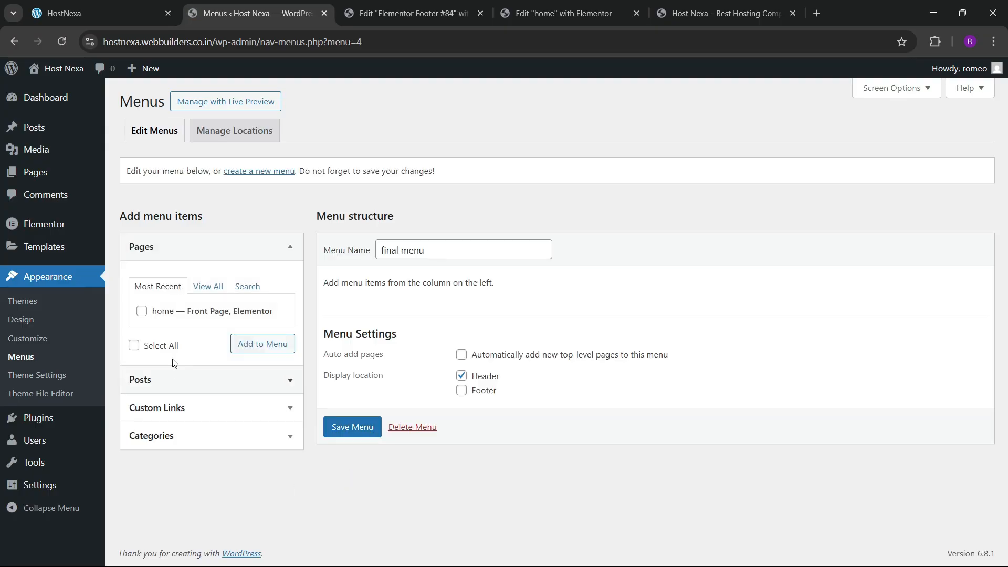
- Add the home page to the final menu and check the navigation items on the reference site
click(143, 313)
click(258, 341)
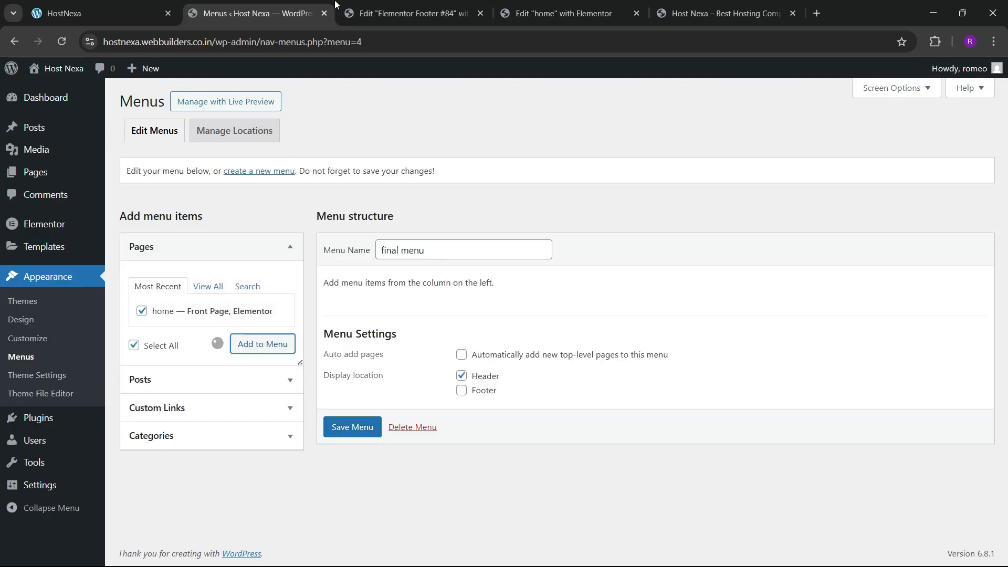
click(724, 13)
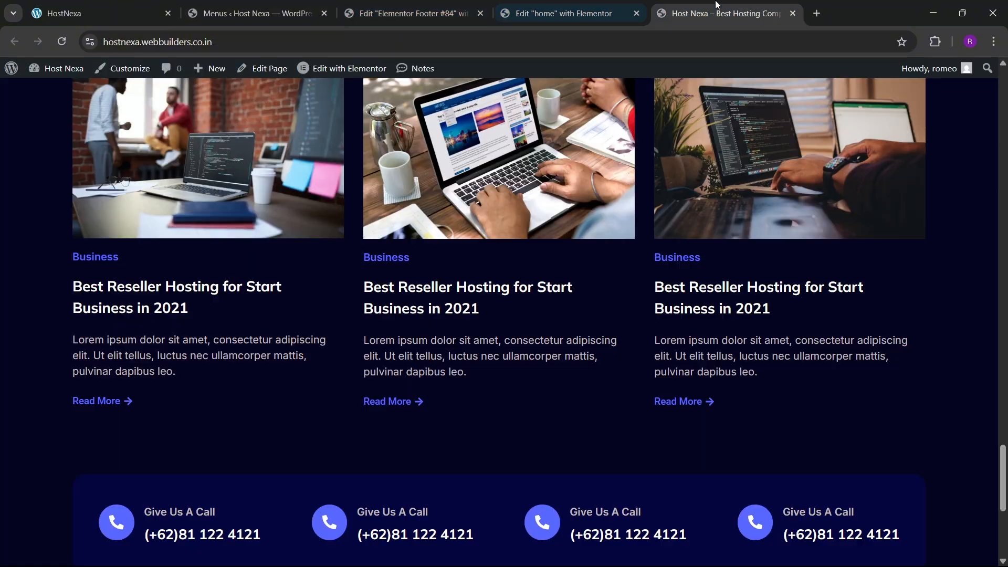
click(137, 6)
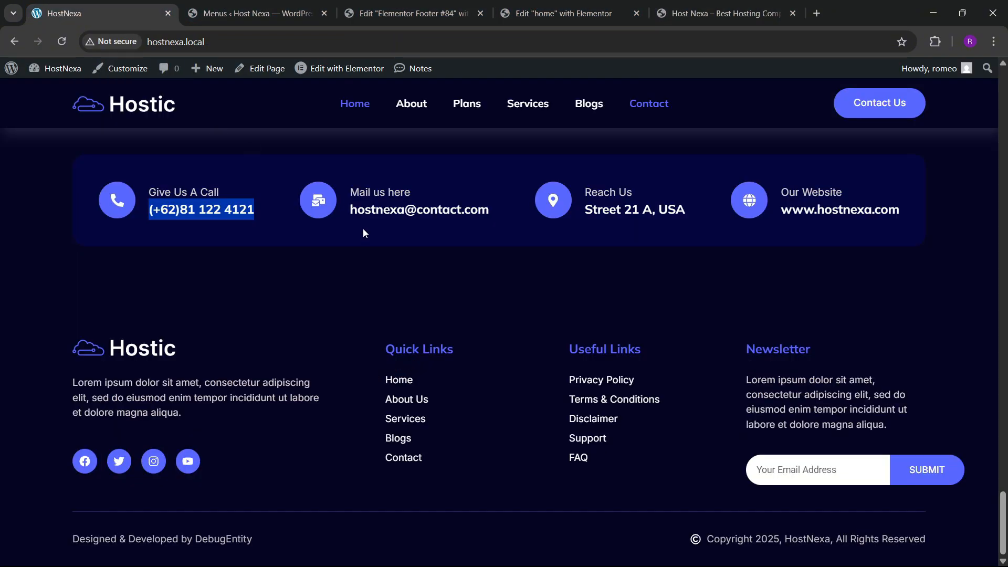
click(257, 13)
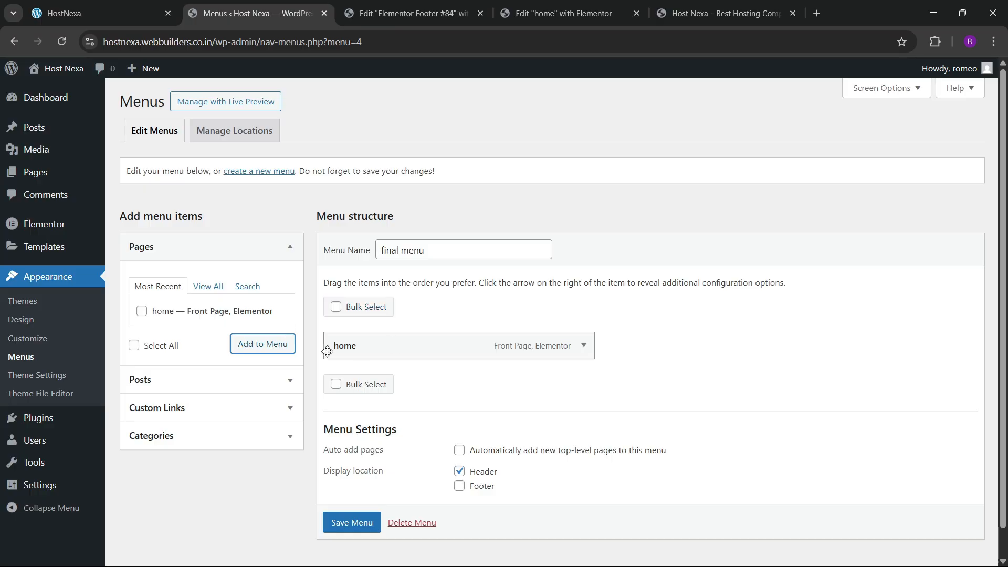
- Add two custom links to the menu with the URLs #about and #plans, leaving their link text empty
click(163, 408)
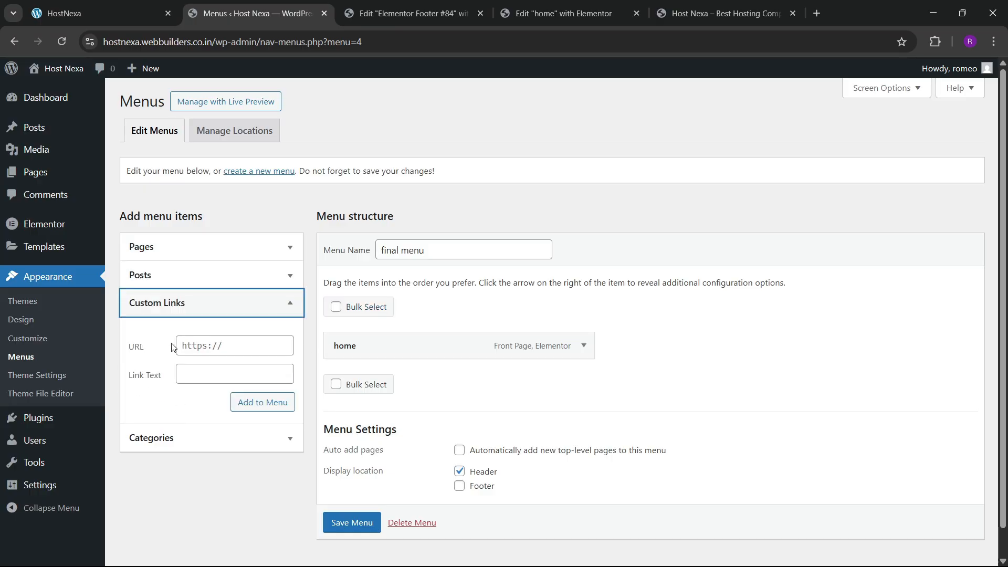
click(199, 346)
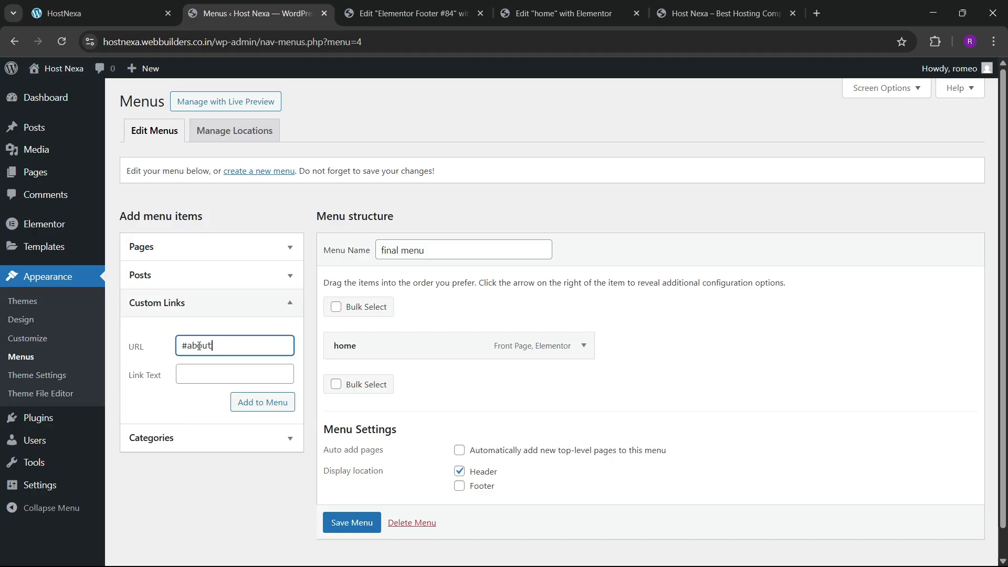
click(267, 402)
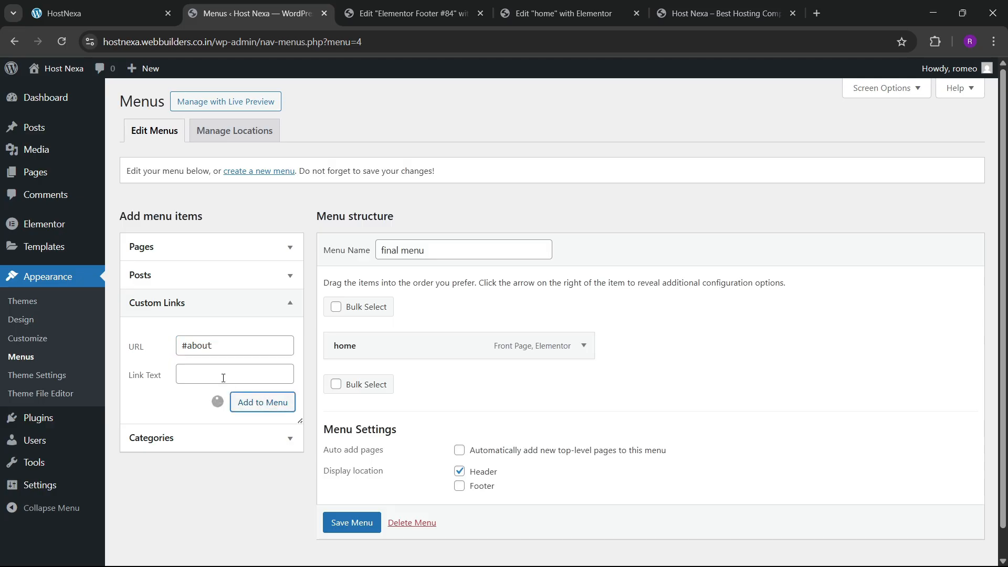
click(200, 349)
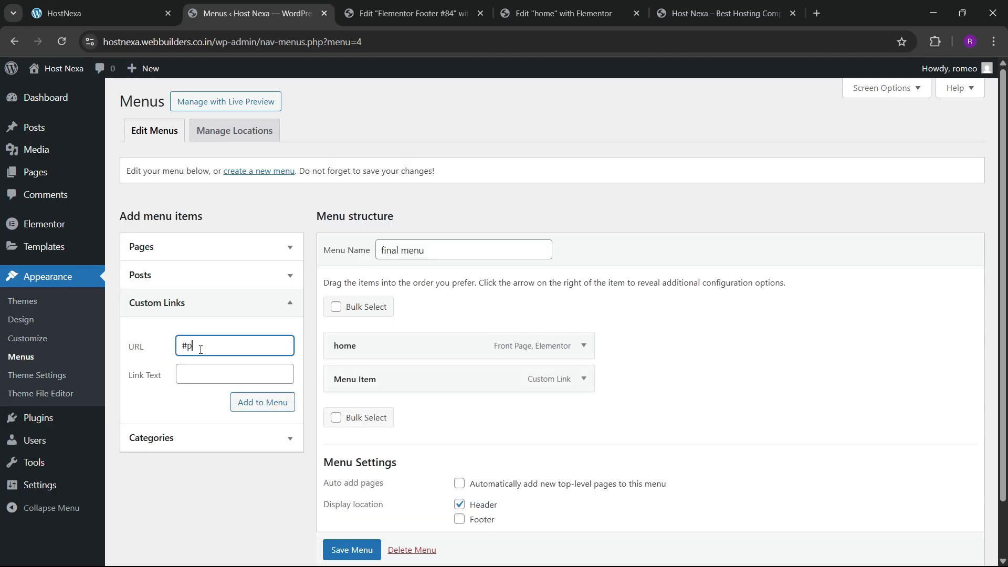
click(251, 410)
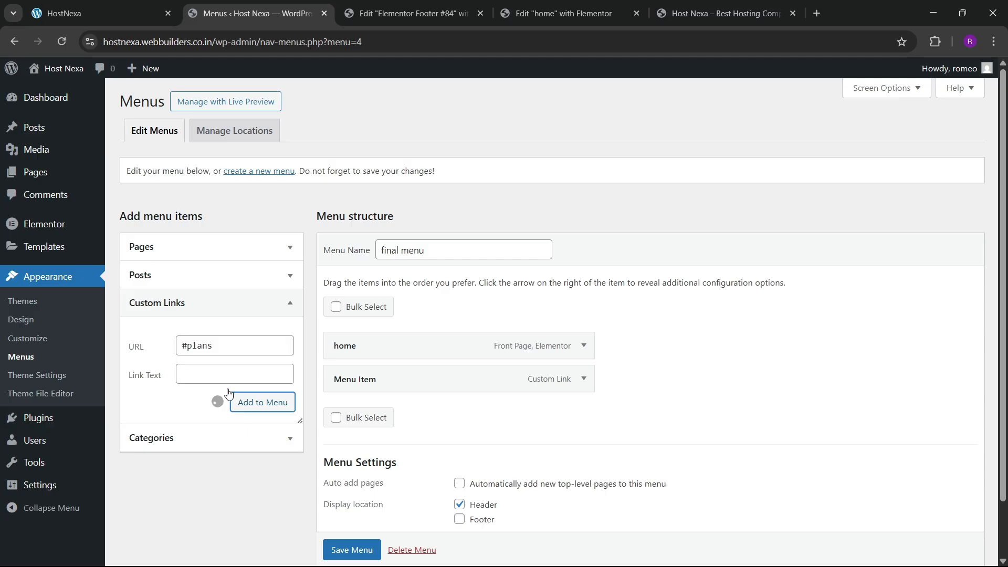
- Add a custom link with the URL #services to the menu and recheck the reference site's navigation
click(202, 349)
text(#)
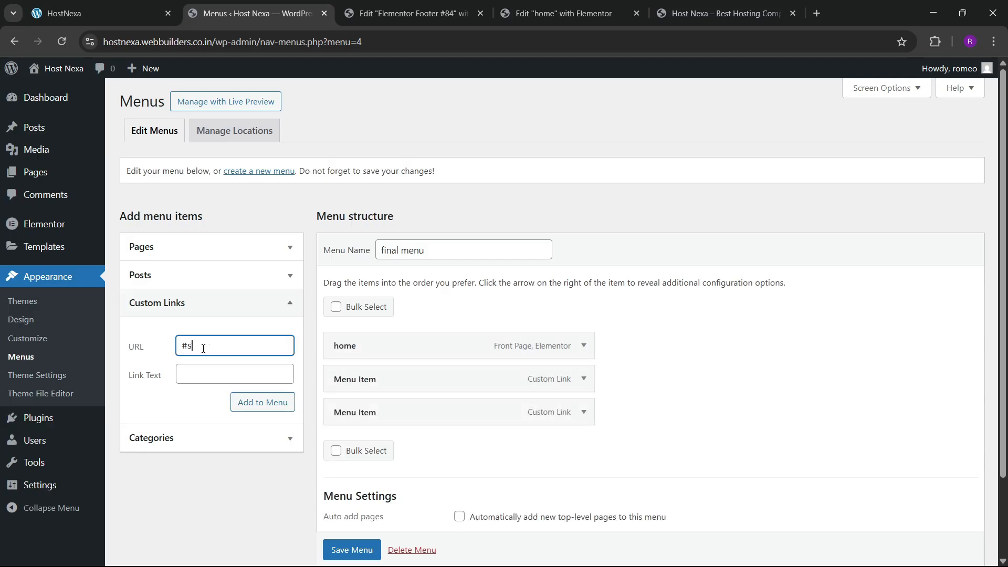
text(services)
click(257, 402)
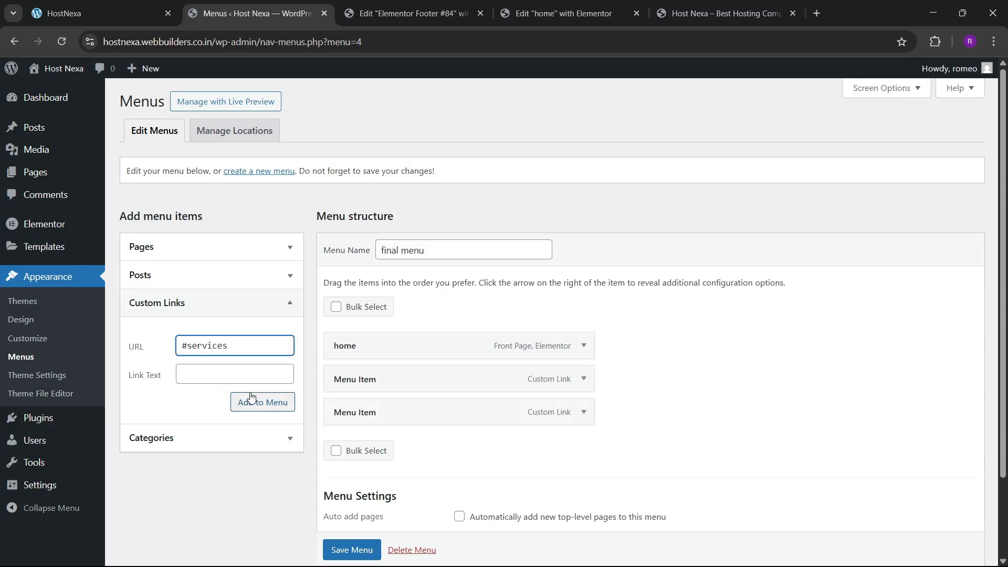
click(131, 5)
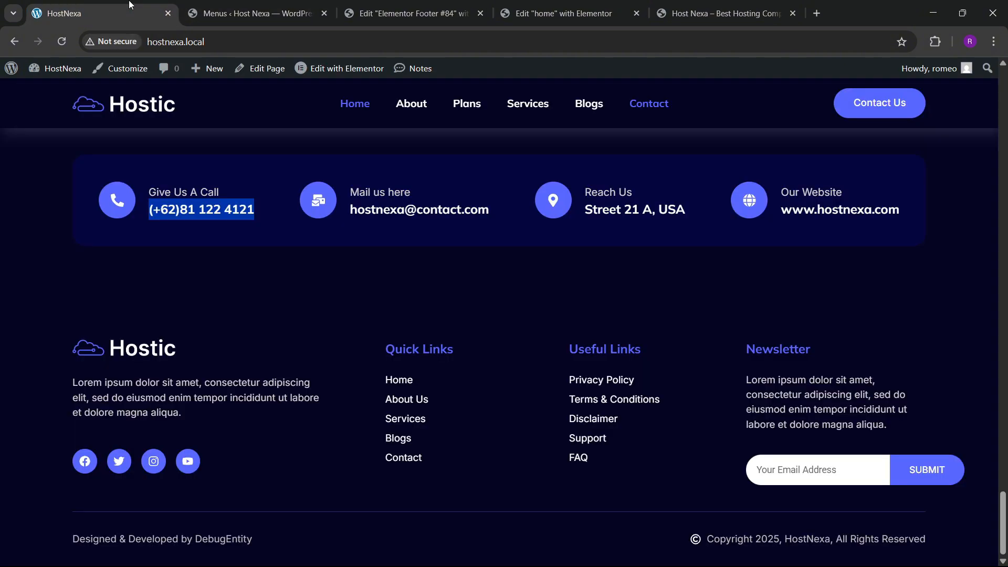
click(188, 14)
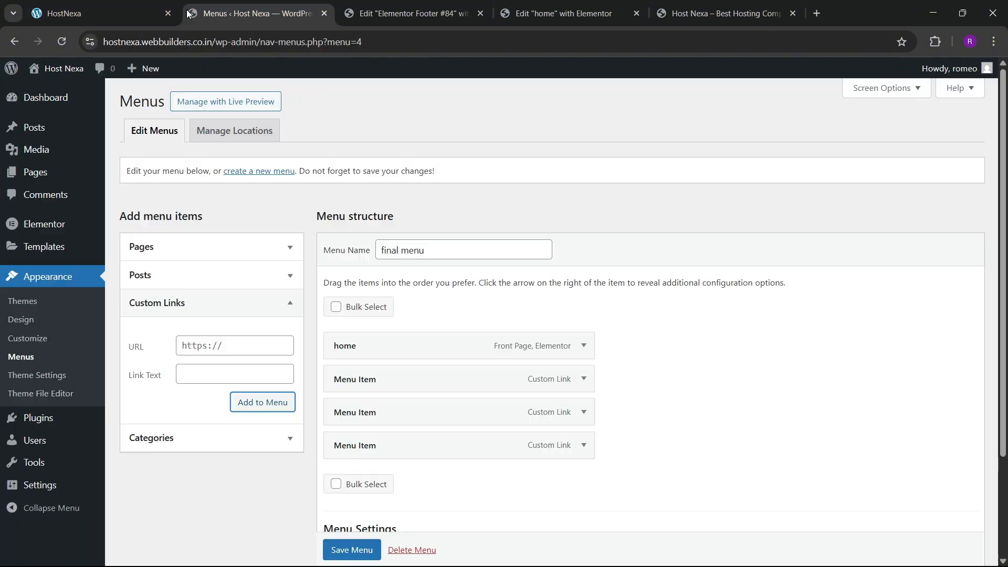
- Add custom links with the URLs #blogs and #contact to the menu, giving only the #contact link the text Contact
click(210, 344)
text(#blogs)
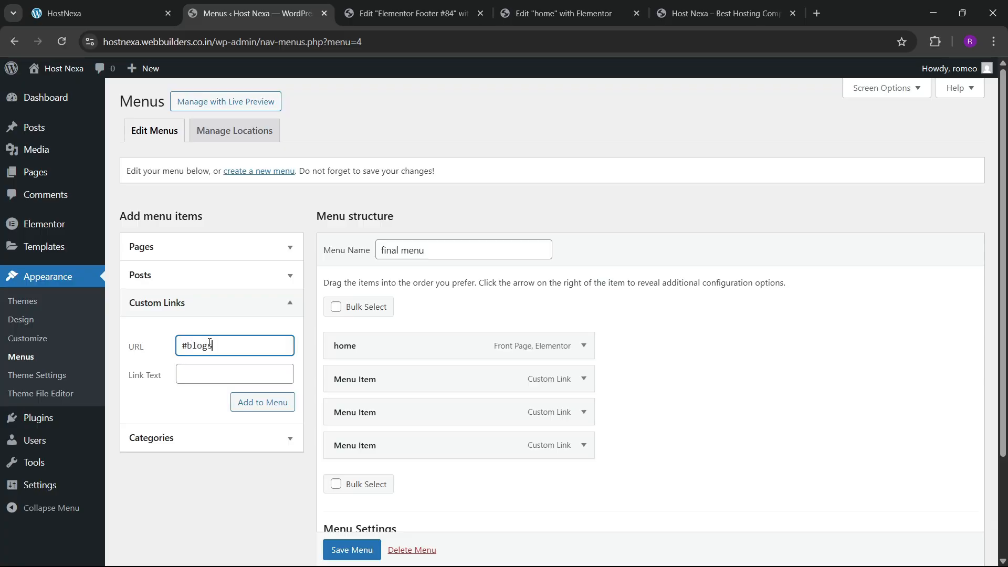
key(Tab)
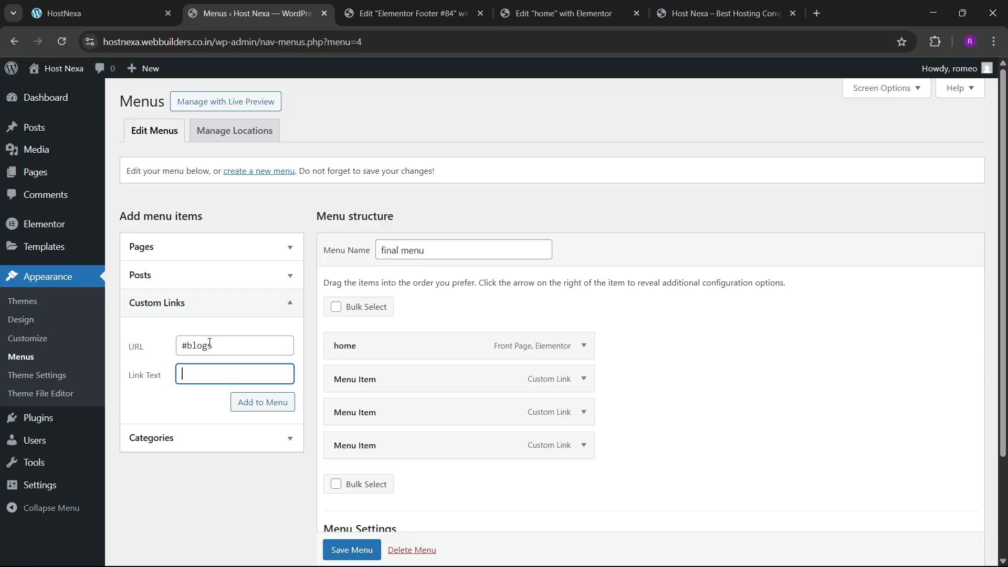
click(252, 403)
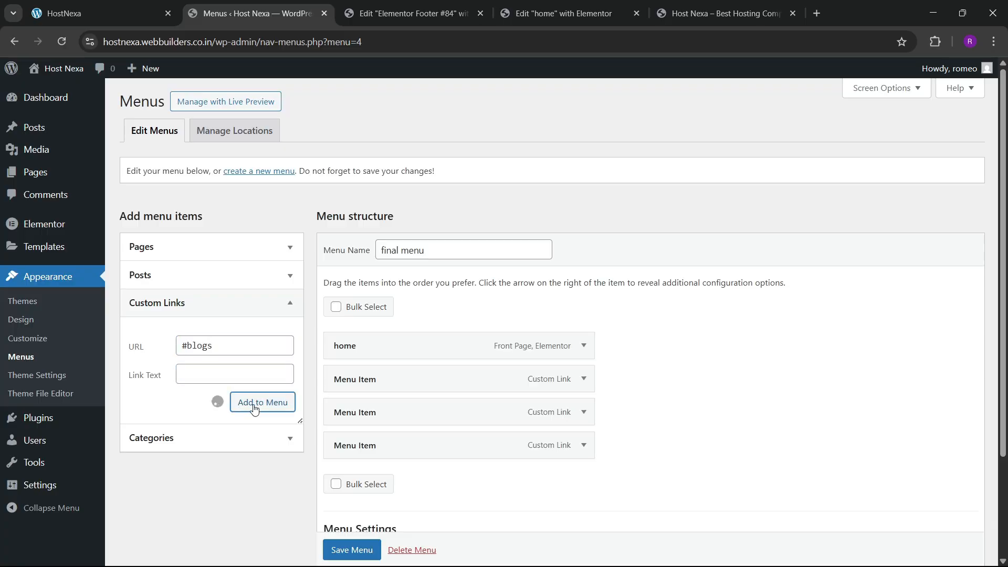
click(195, 350)
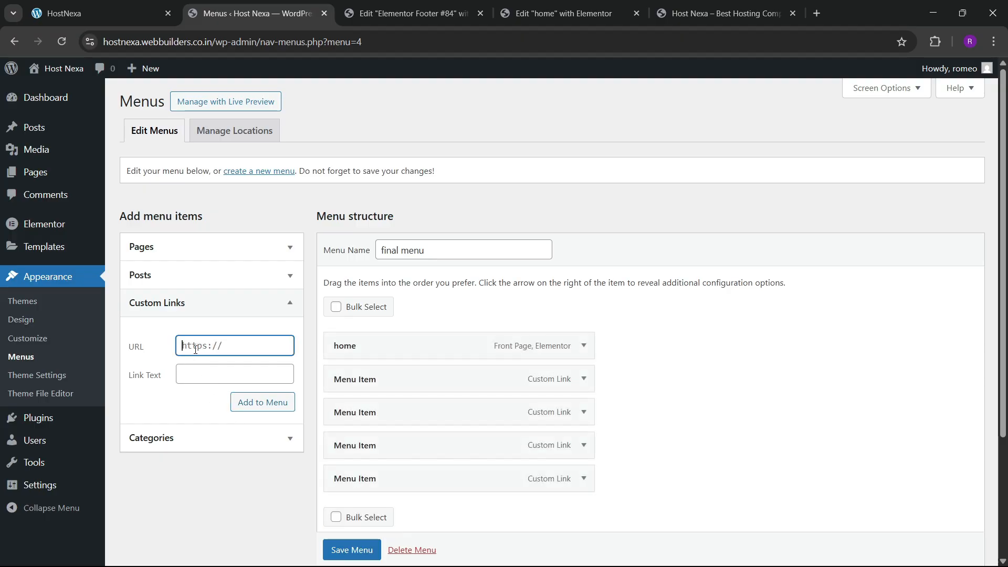
text(#contact)
key(Tab)
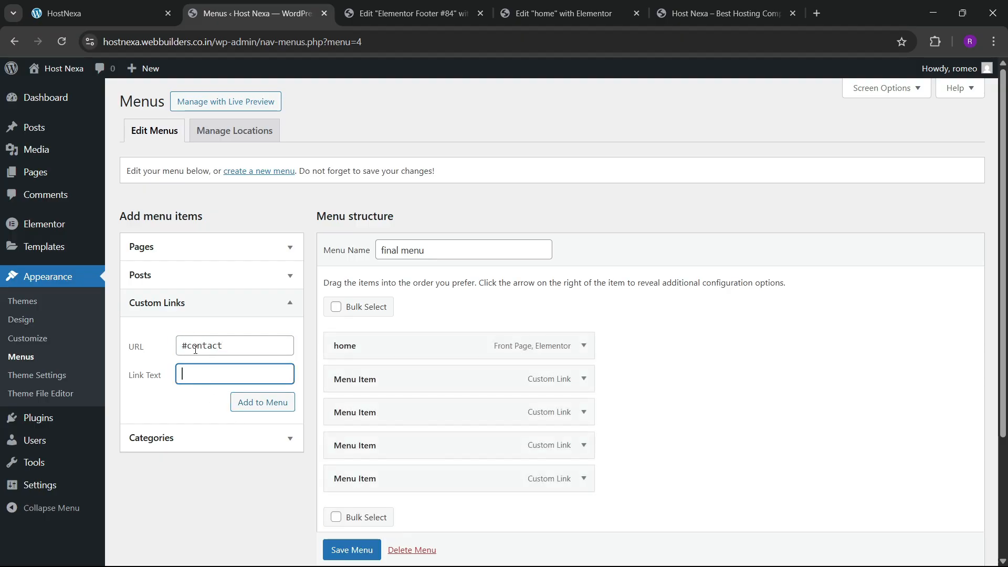
click(244, 401)
- Set the navigation labels of the #blogs and #services menu items to Blogs and Services
scroll(535, 435, down, 3)
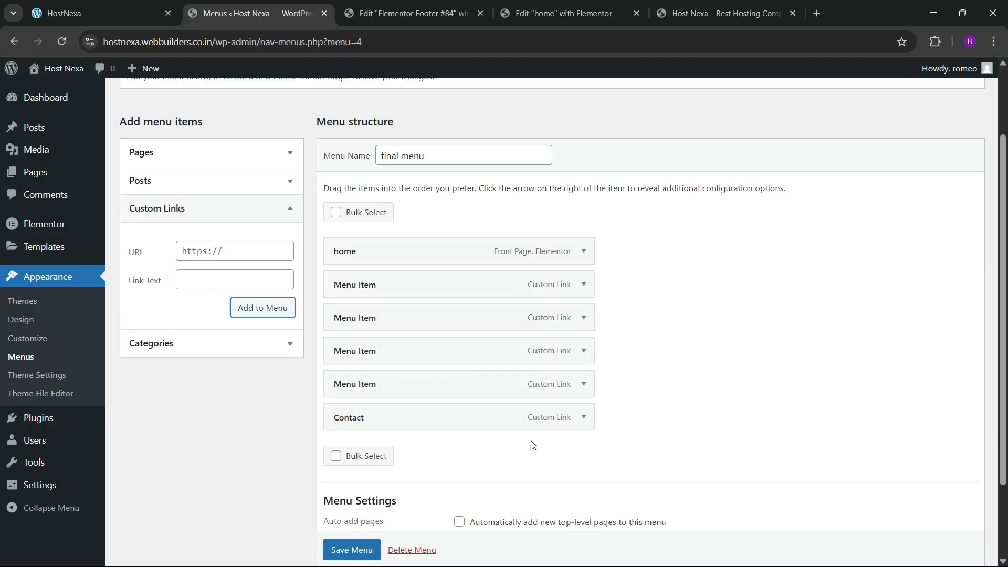
click(583, 347)
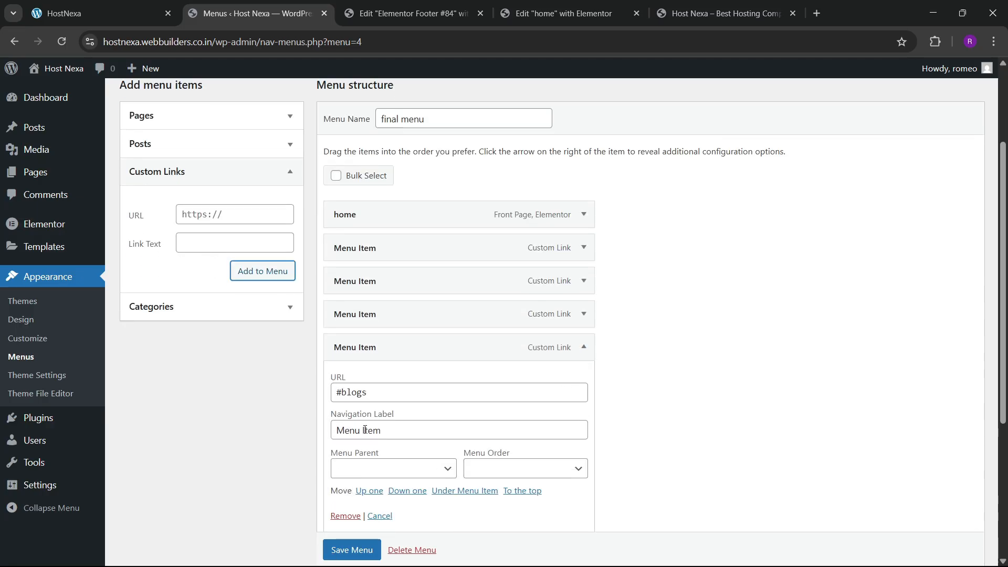
drag(387, 429, 336, 430)
text(blo)
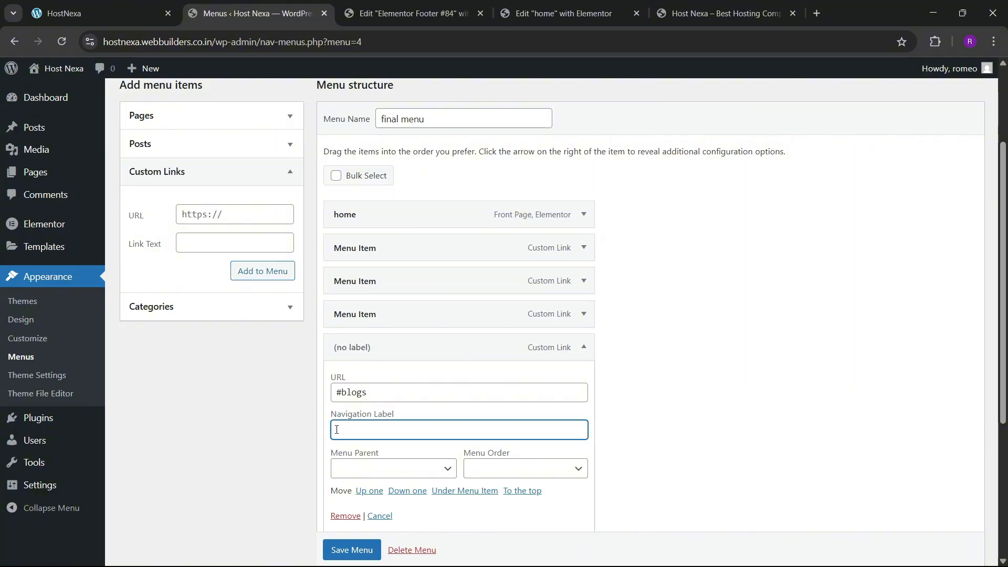
click(583, 347)
click(584, 314)
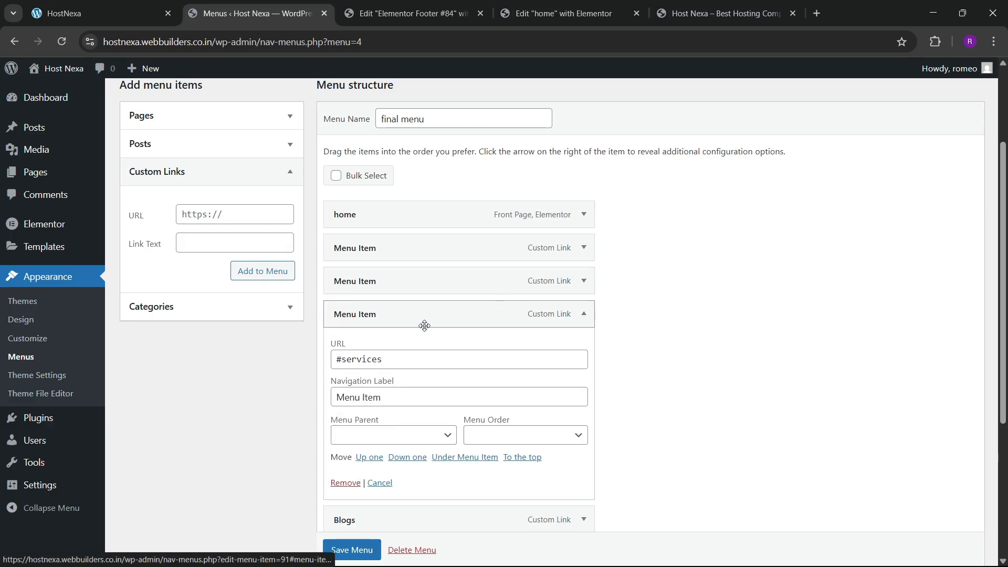
drag(386, 398, 301, 397)
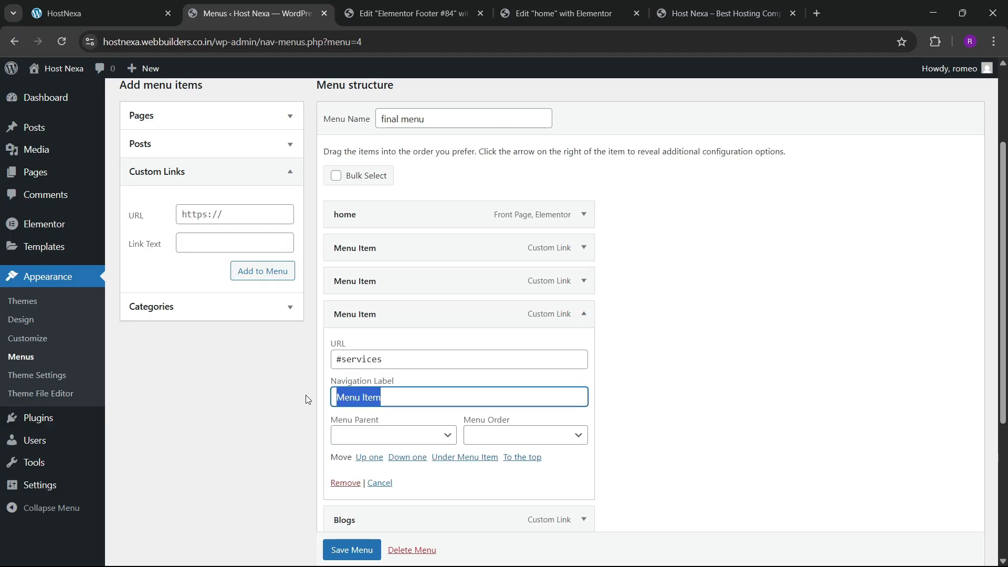
text(Services)
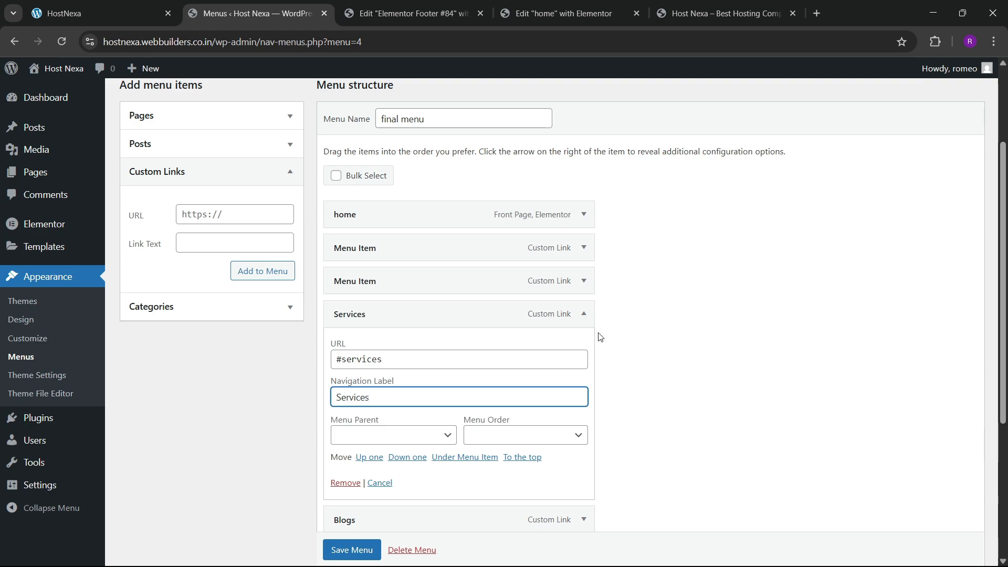
click(583, 315)
- Set the navigation labels of the #plans and #about menu items to Plans and About
click(583, 281)
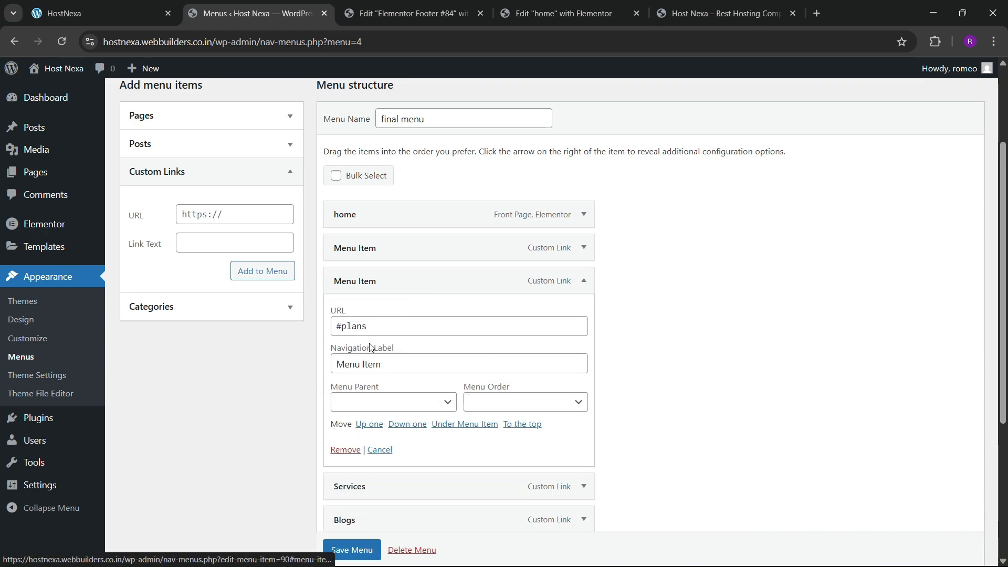
drag(383, 364, 291, 366)
text(Plans)
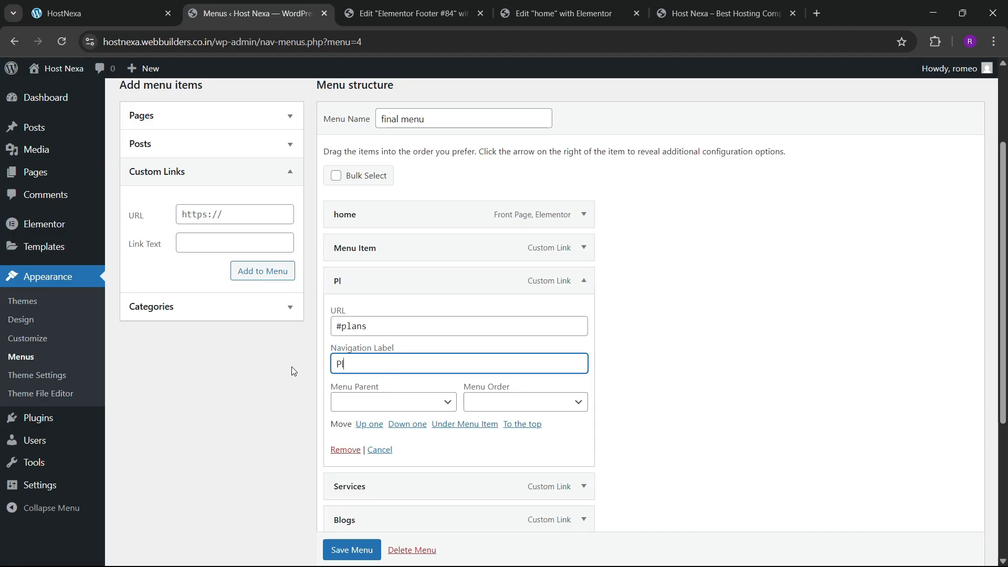
click(584, 282)
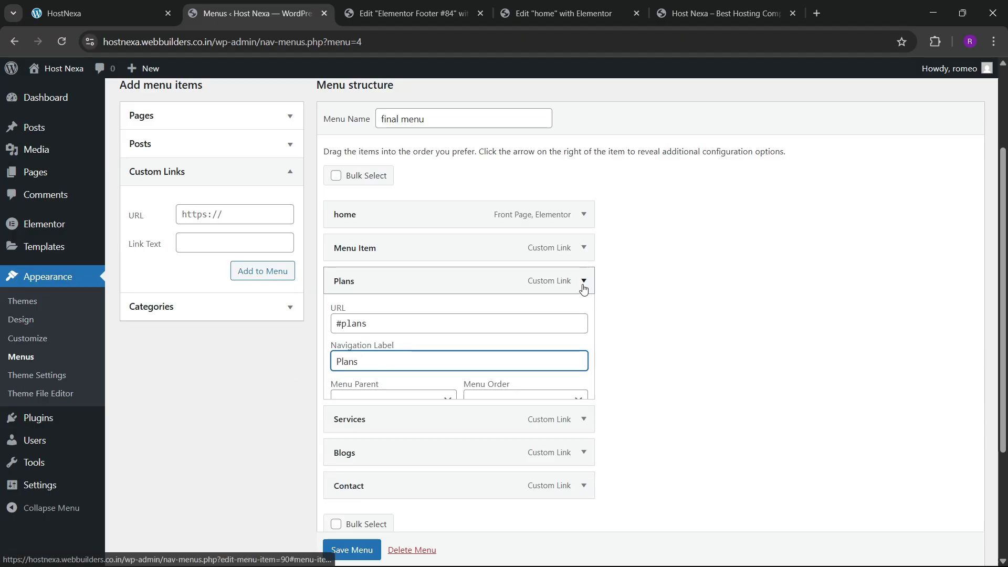
click(583, 248)
drag(381, 331, 314, 337)
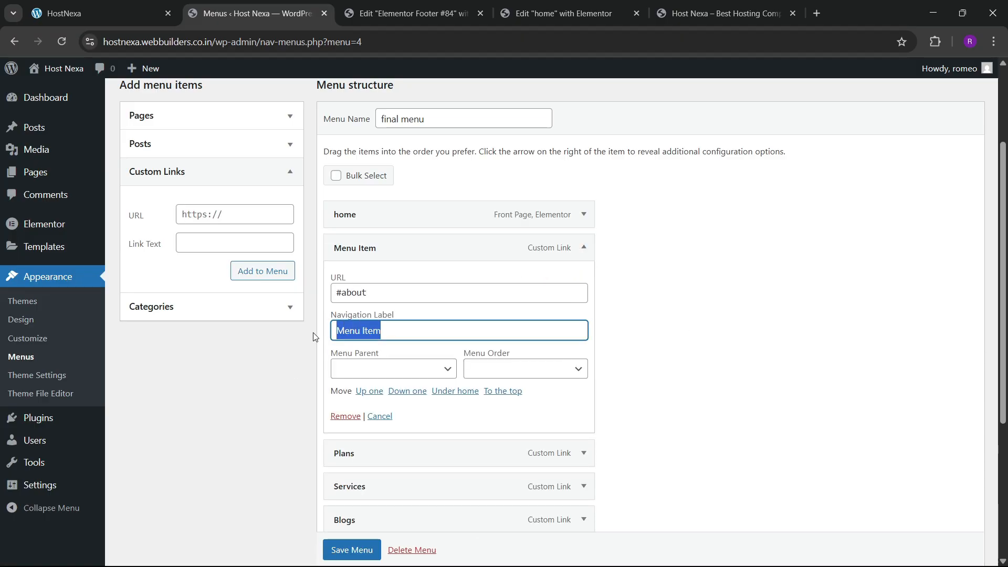
text(About)
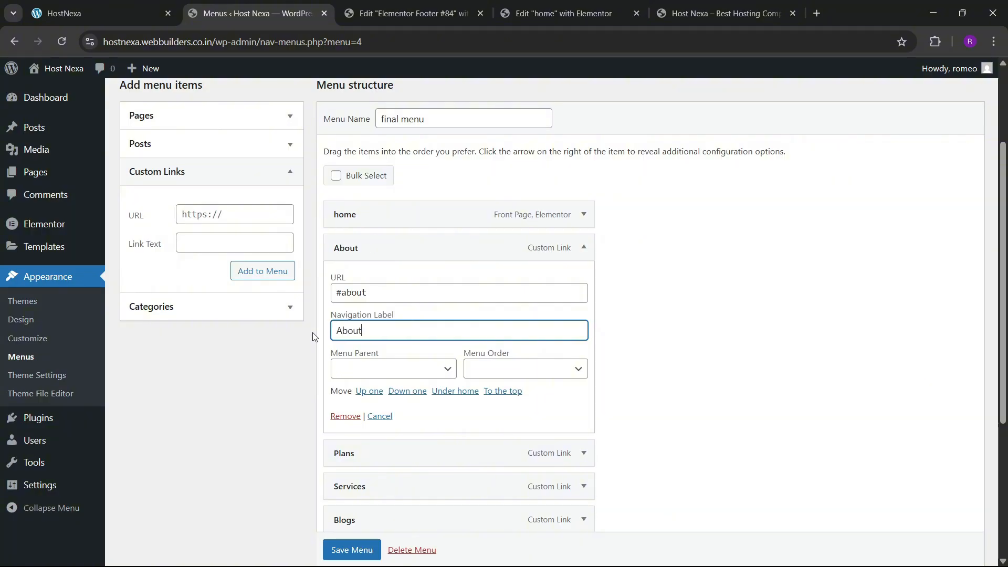
click(592, 254)
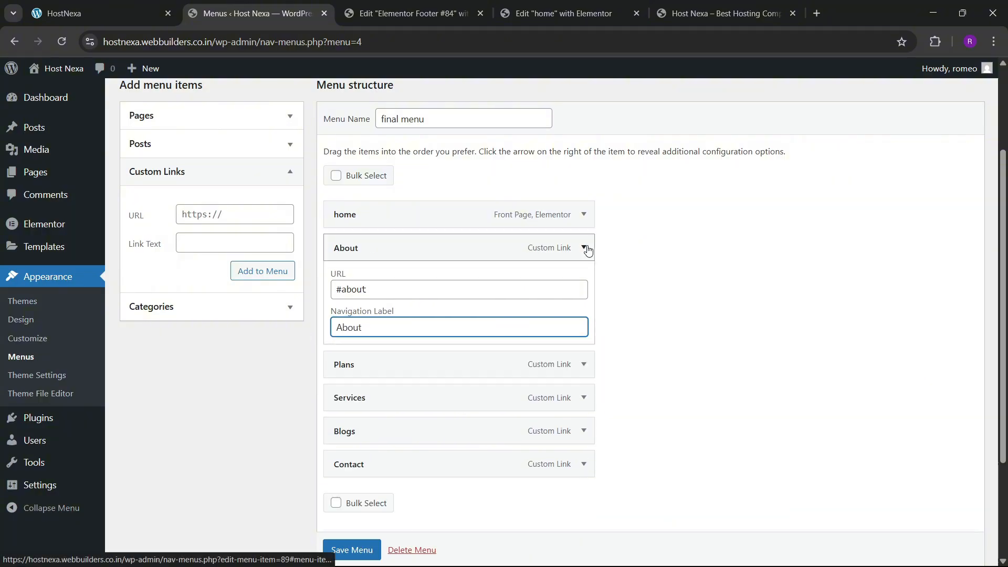
- Change the navigation label of the front page menu item to Home with a capital H
click(582, 214)
drag(363, 261, 304, 264)
text(Home)
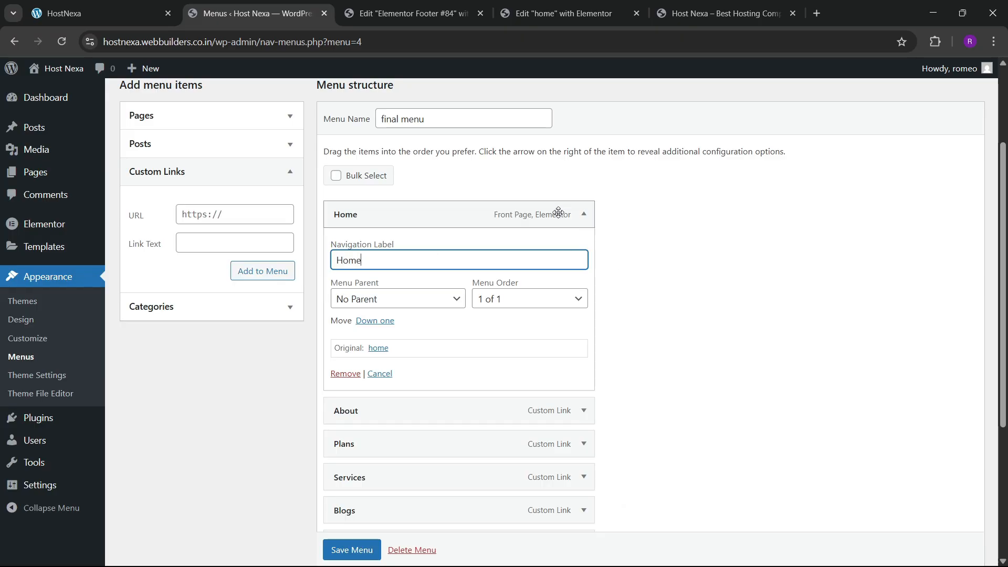
click(583, 214)
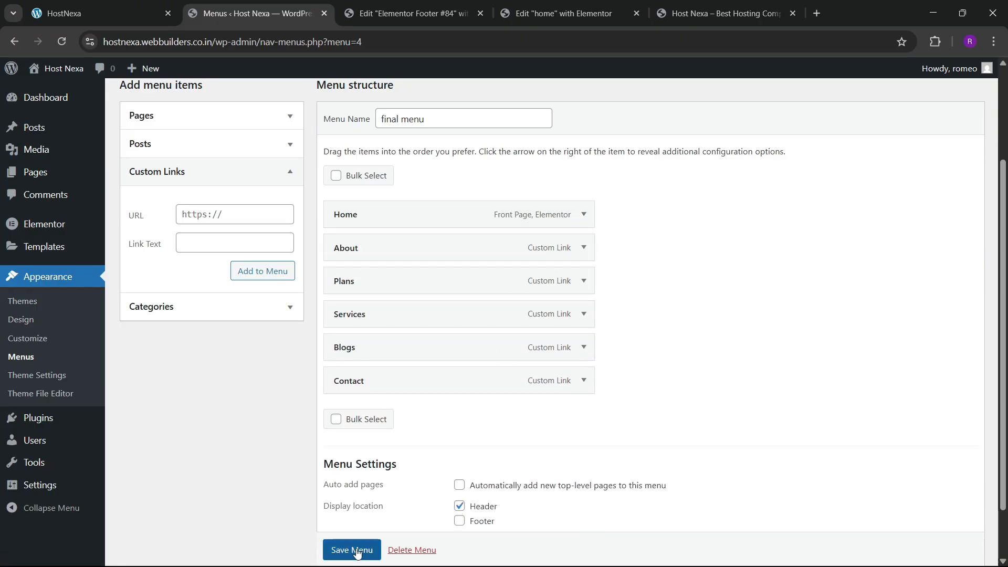
- Save the final menu and close the browser tab that is editing the Elementor footer
scroll(348, 546, down, 1)
click(342, 514)
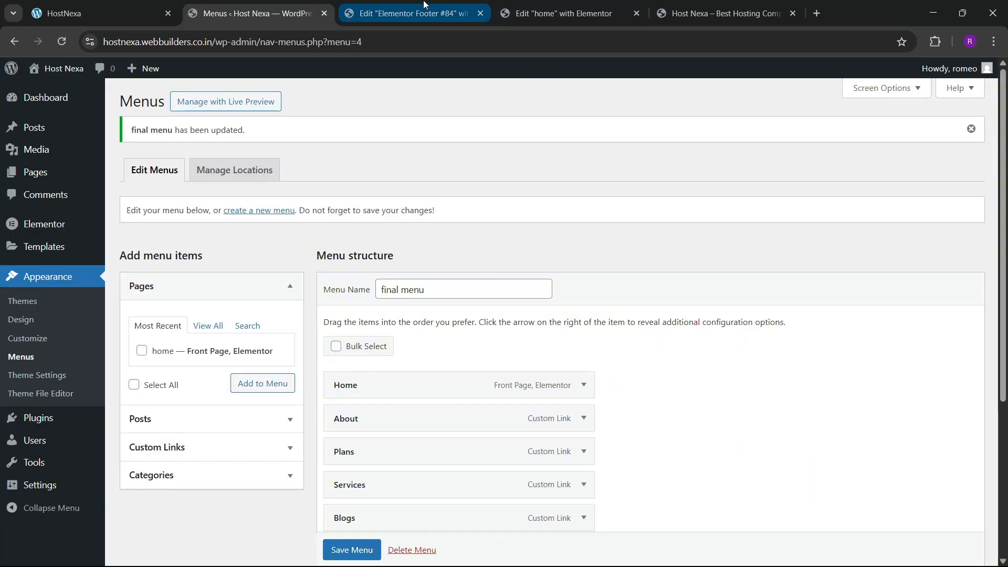
click(426, 6)
click(481, 13)
click(258, 13)
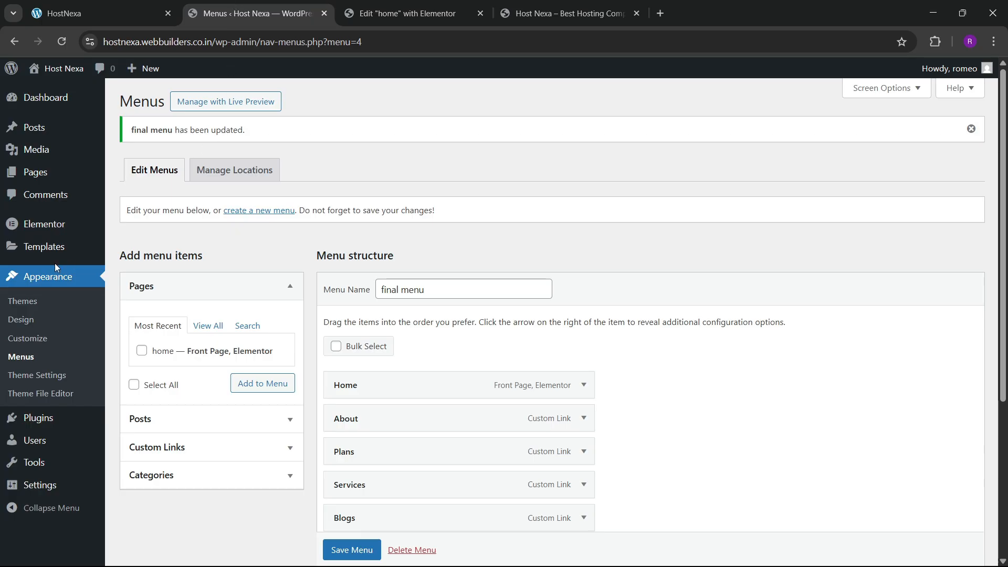
- Open the Theme Builder in a new browser tab and create a new header template
mouse_move(79, 247)
right_click(157, 284)
click(225, 295)
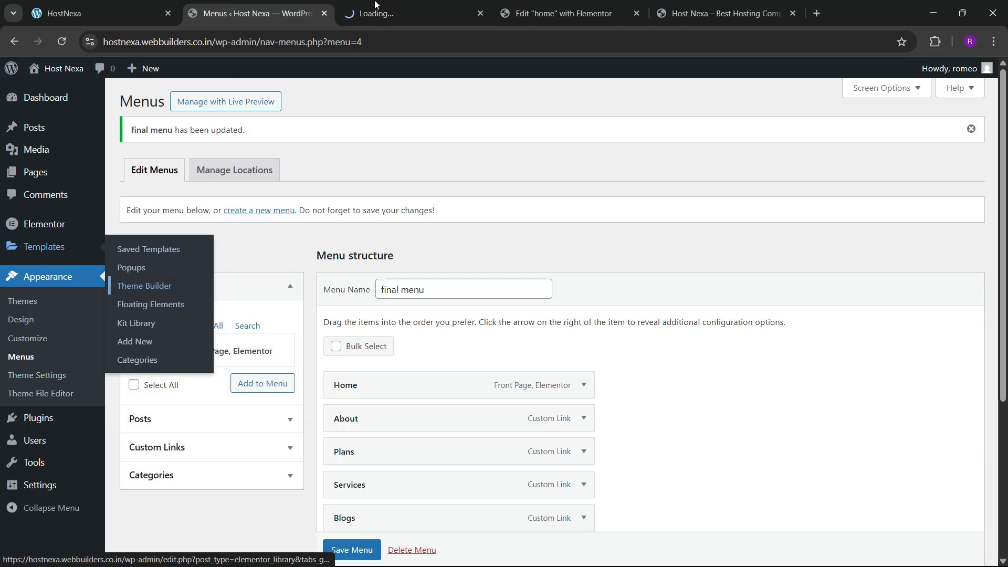
click(376, 8)
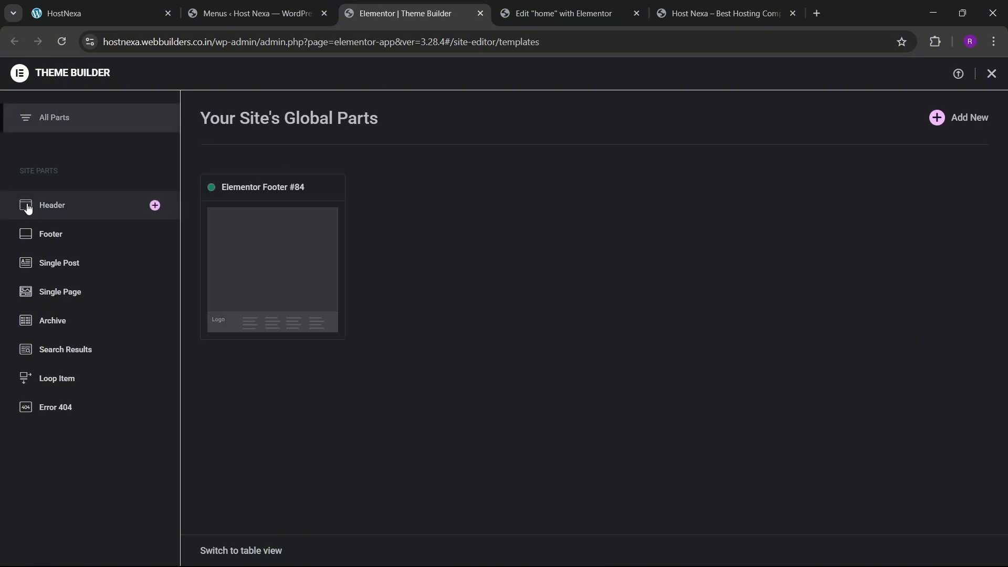
click(32, 205)
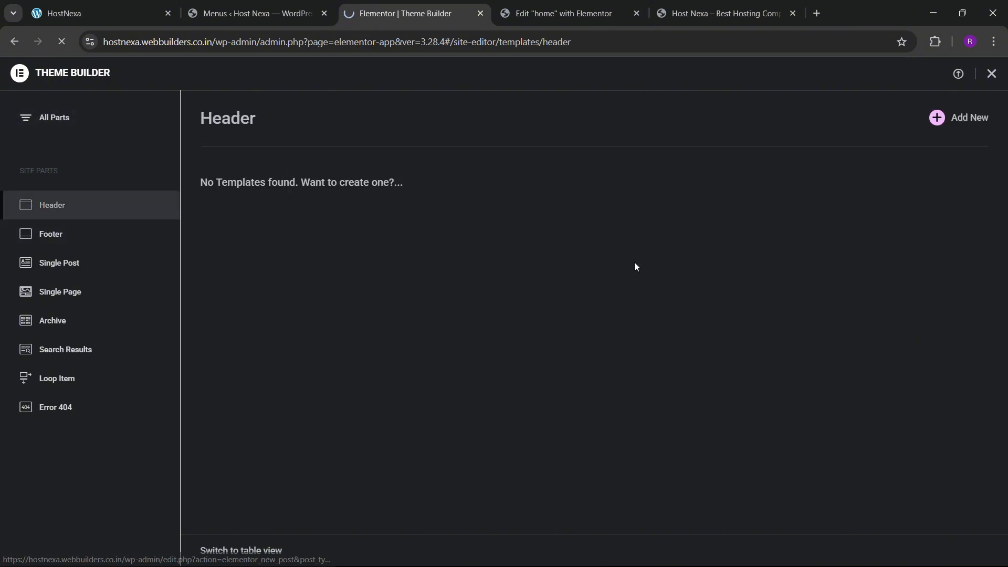
mouse_move(657, 566)
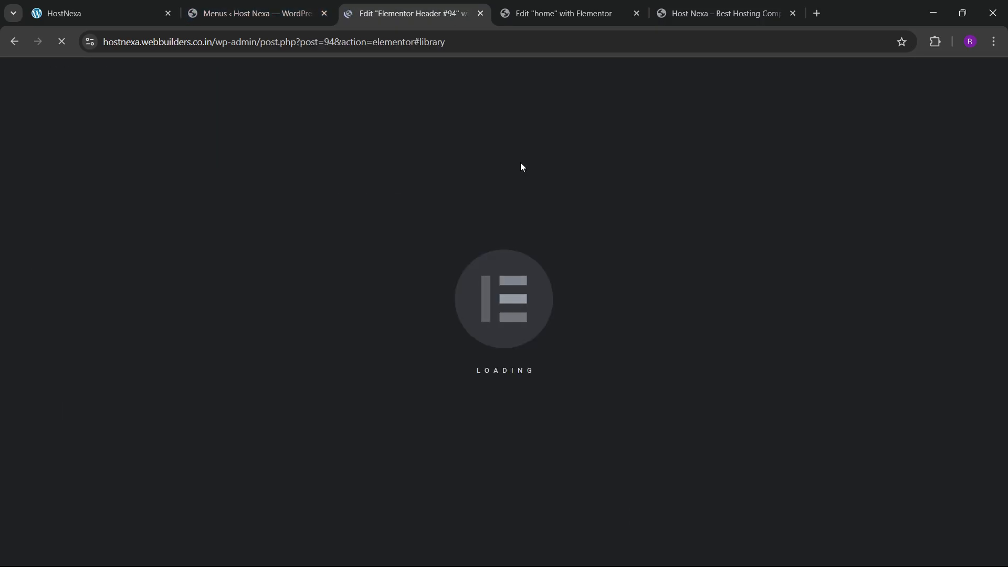
- Check the header on the HostNexa reference site and add a flexbox container to the new header template without using a library block
click(199, 4)
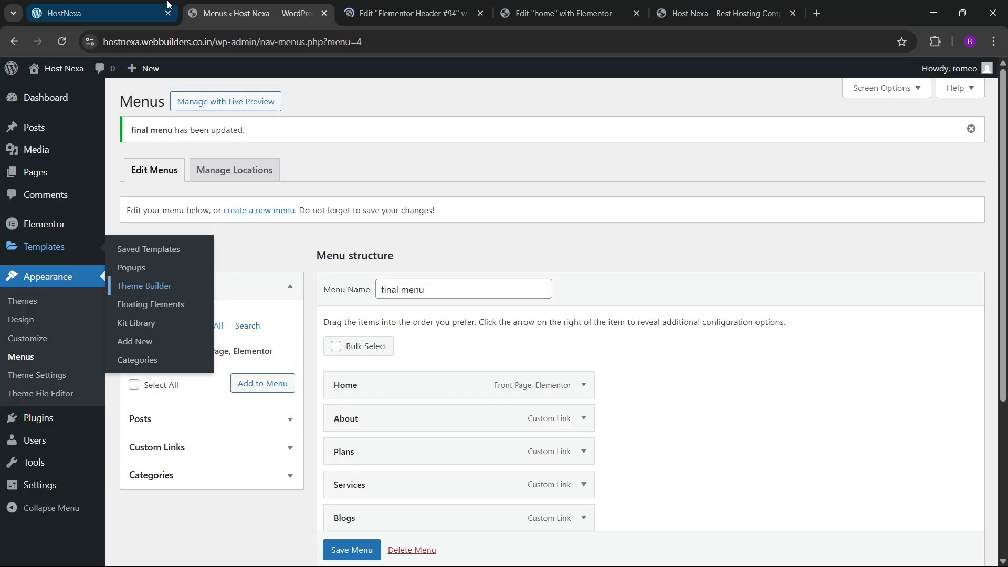
click(167, 1)
scroll(941, 362, up, 2)
click(964, 529)
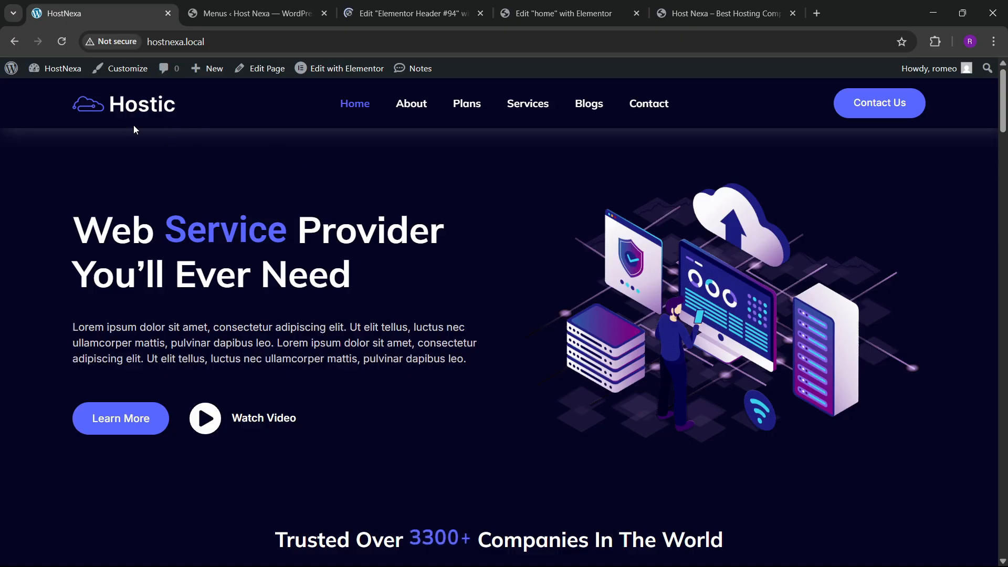
click(399, 4)
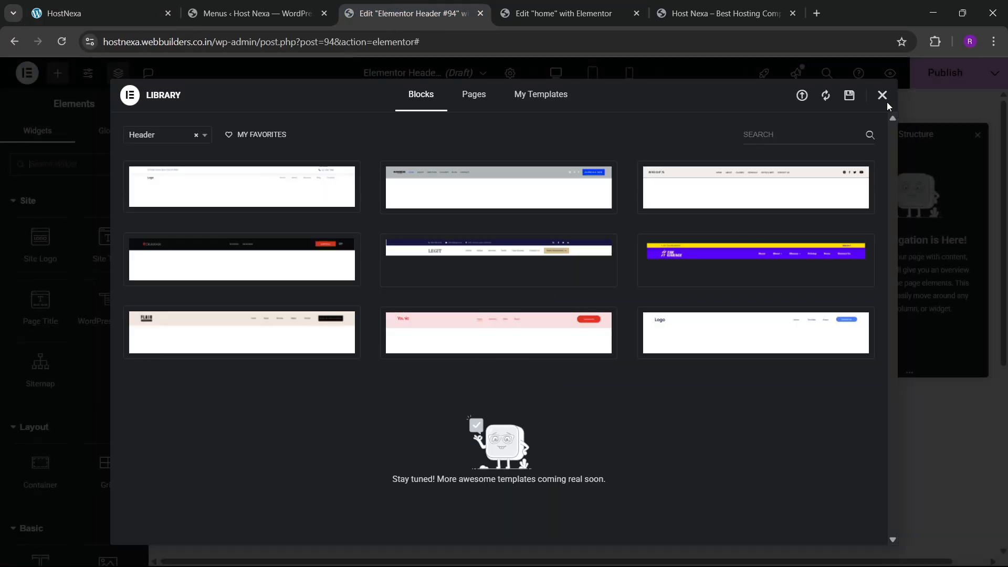
click(882, 95)
click(544, 200)
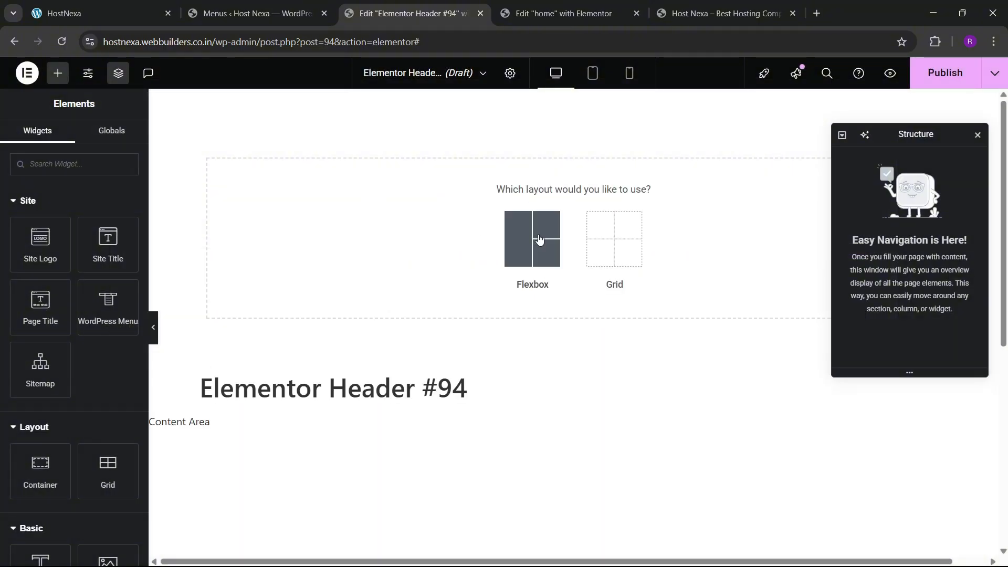
click(530, 236)
click(465, 229)
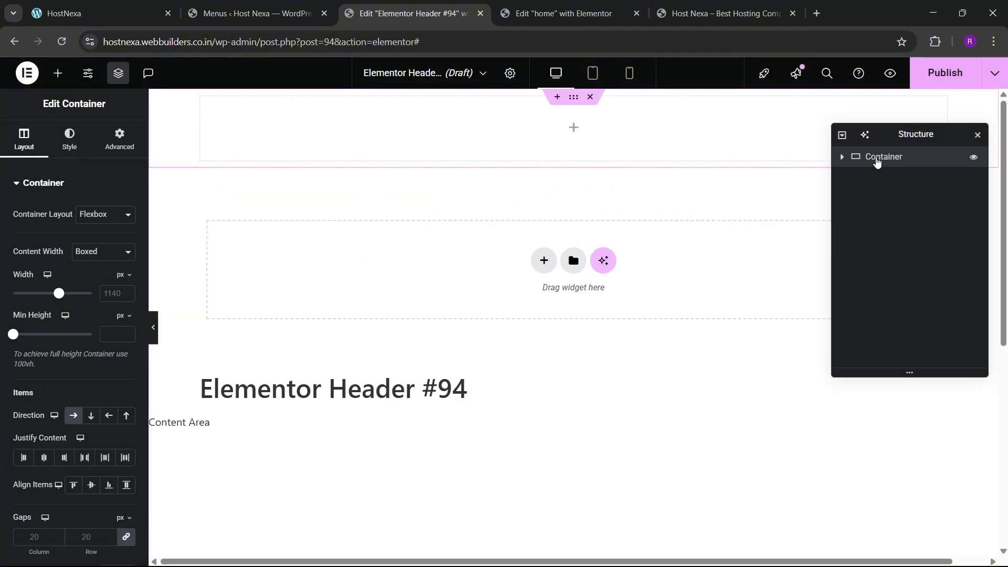
- Rename the container as header and set its boxed content width to 1300 px
double_click(884, 161)
text(hea)
text(1)
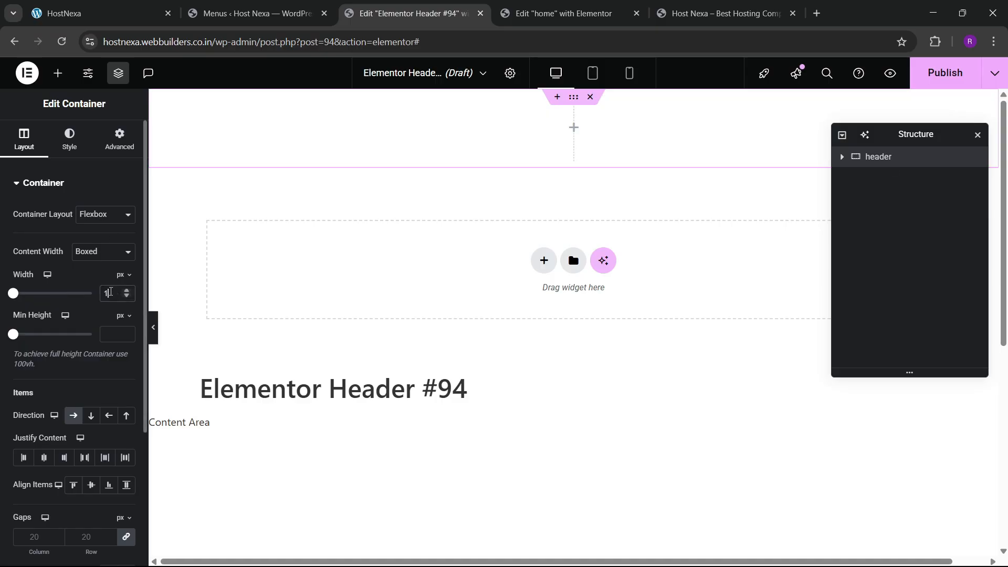
text(300)
- Set the header container's content justification to Space Between and its item alignment to Center
click(119, 139)
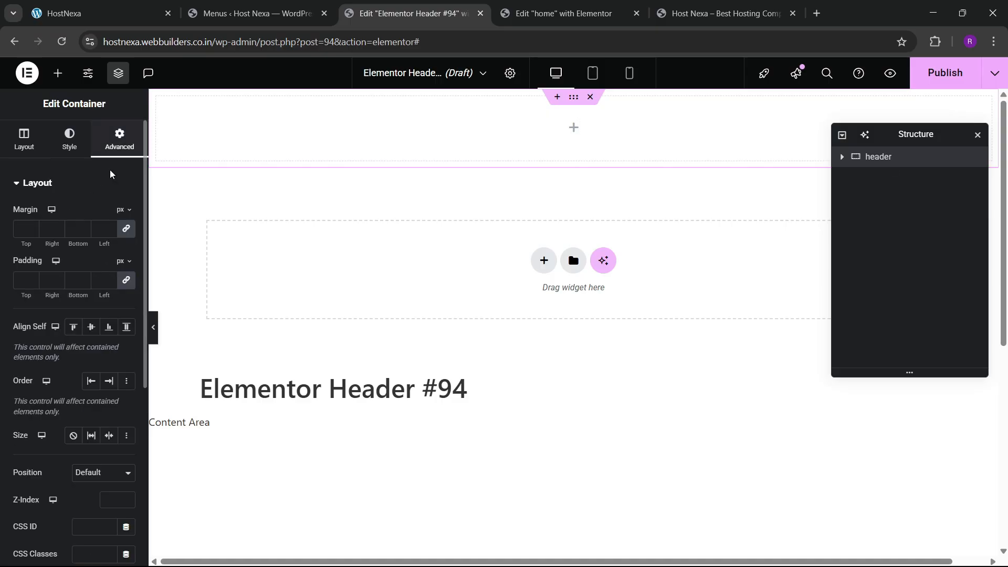
click(24, 139)
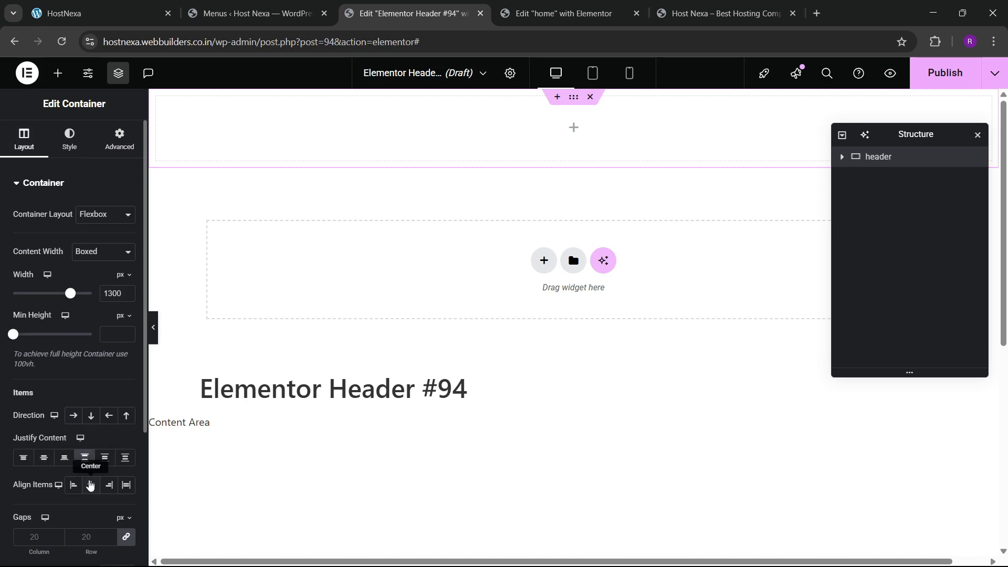
click(85, 458)
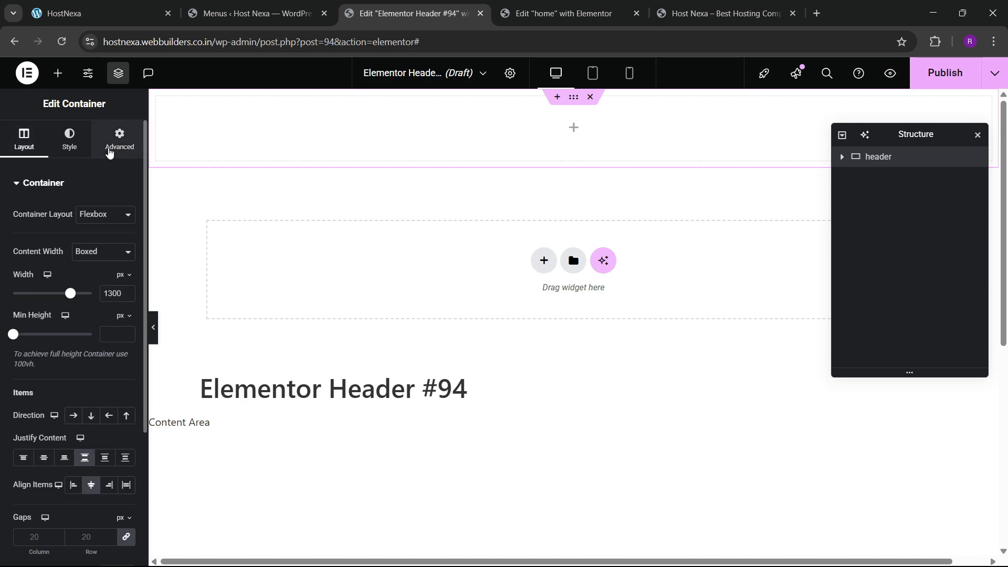
- Give the header container a classic background in the dark blue global color and set its padding to 0 on all sides
click(109, 152)
click(69, 139)
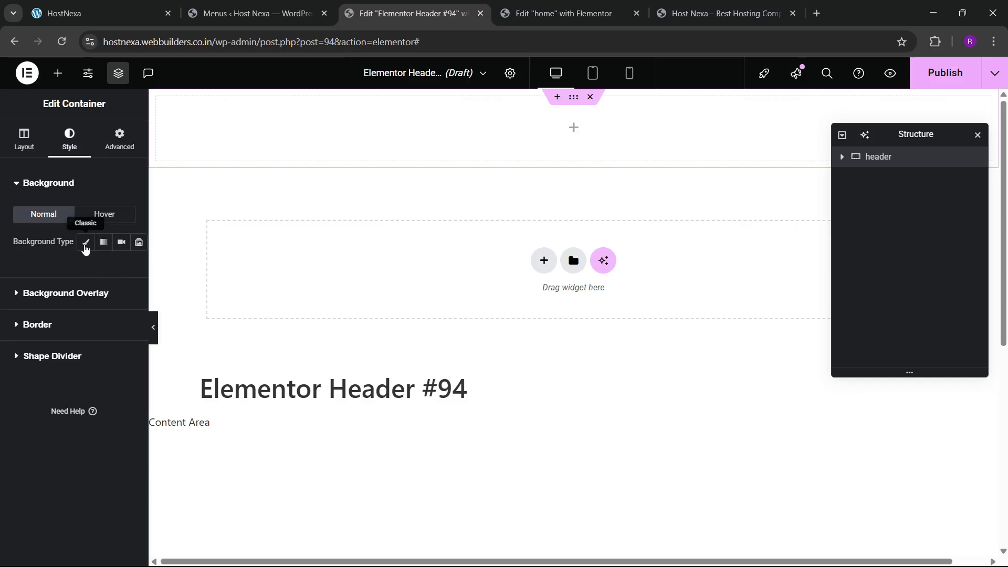
click(86, 242)
click(109, 269)
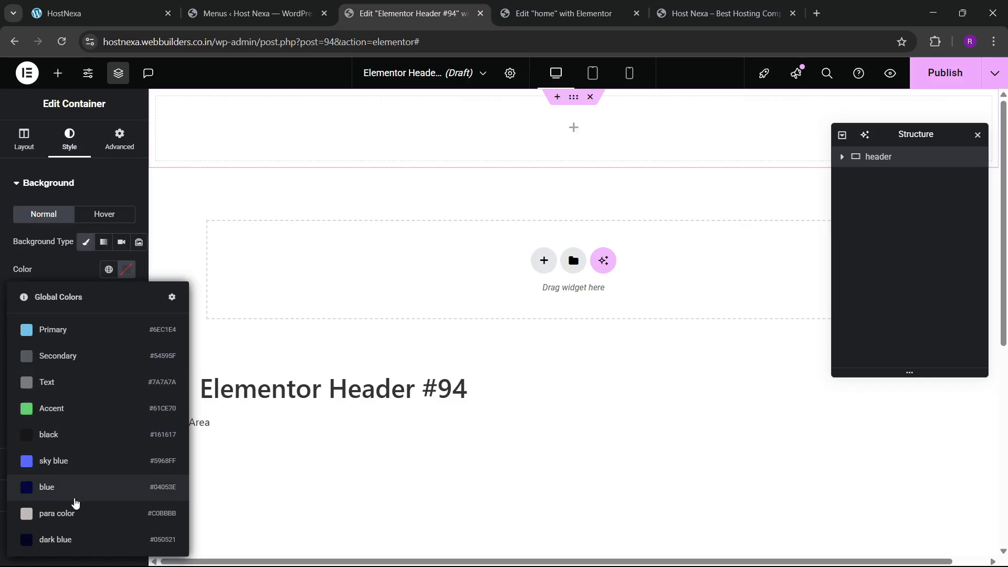
click(74, 537)
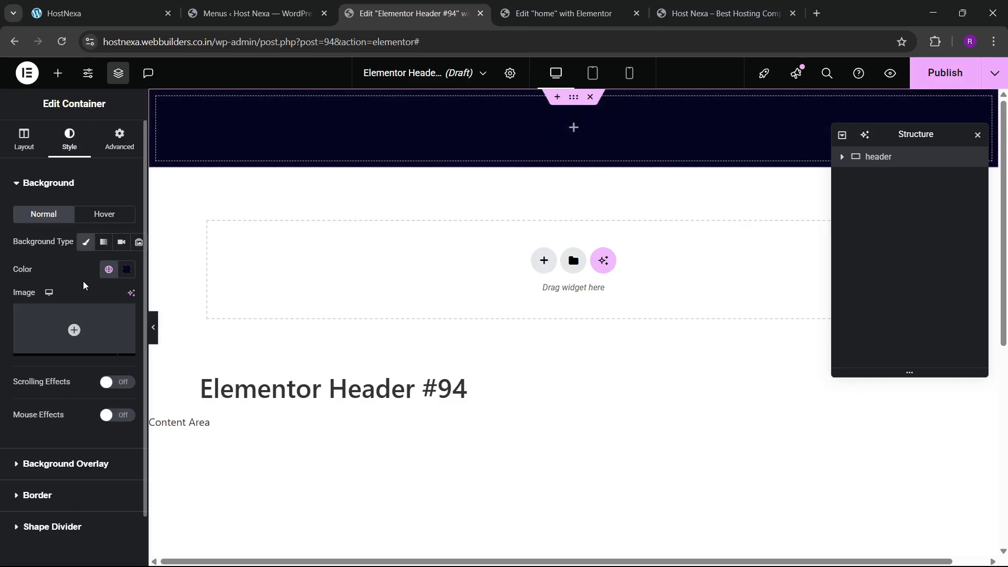
click(120, 139)
click(126, 280)
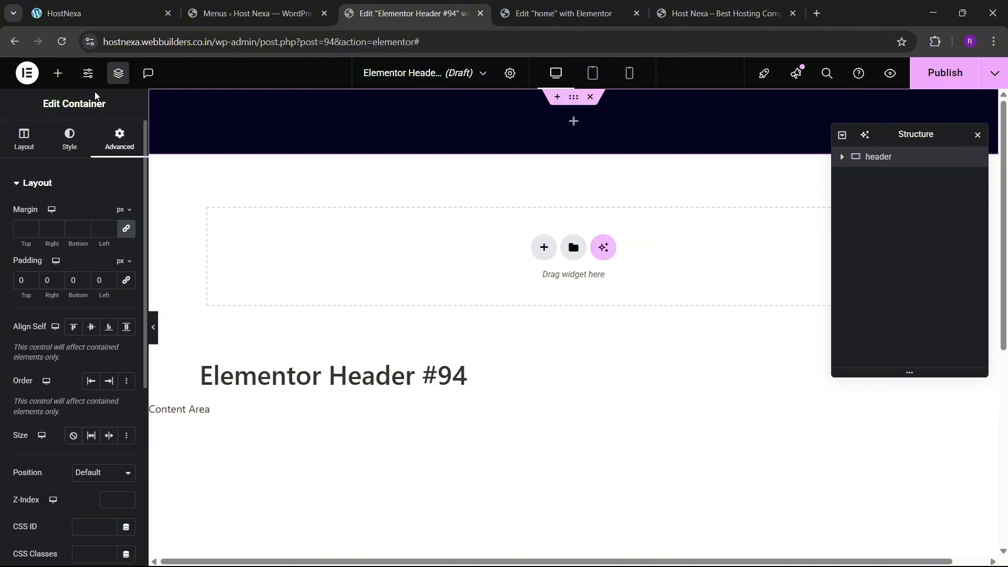
- Add an Image widget to the header container and fill it with the Hostic logo from the media library
click(58, 72)
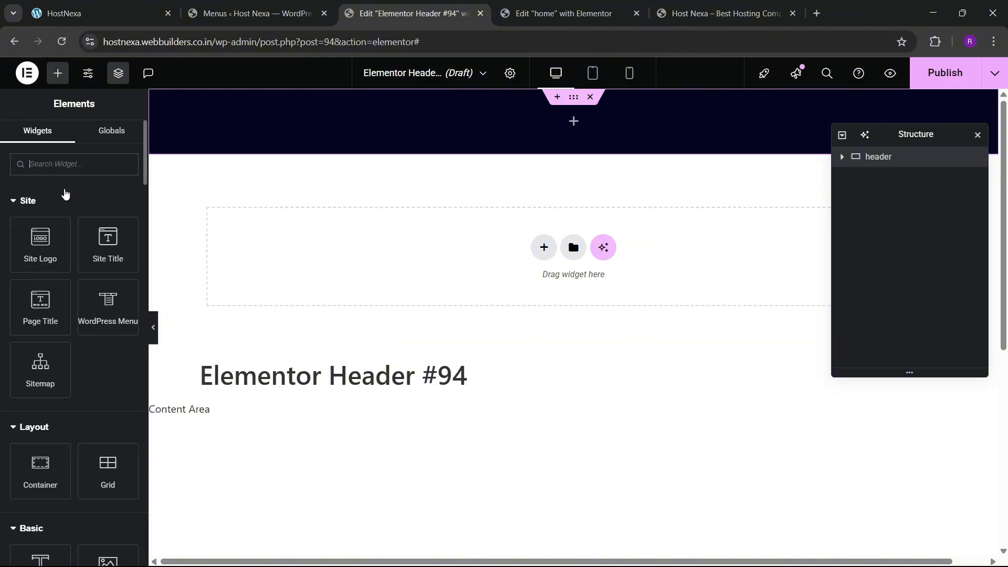
text(image)
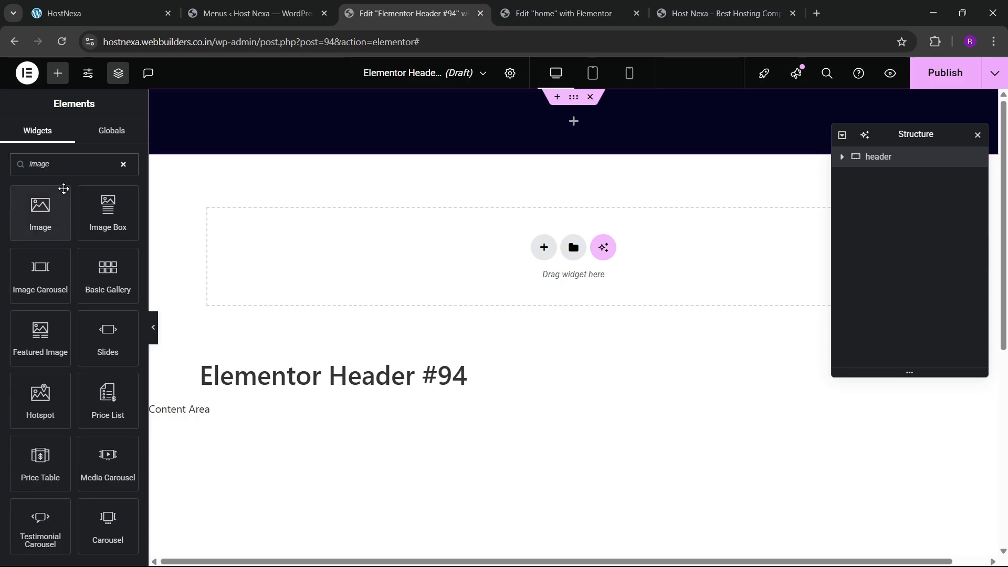
drag(63, 188, 201, 148)
click(105, 252)
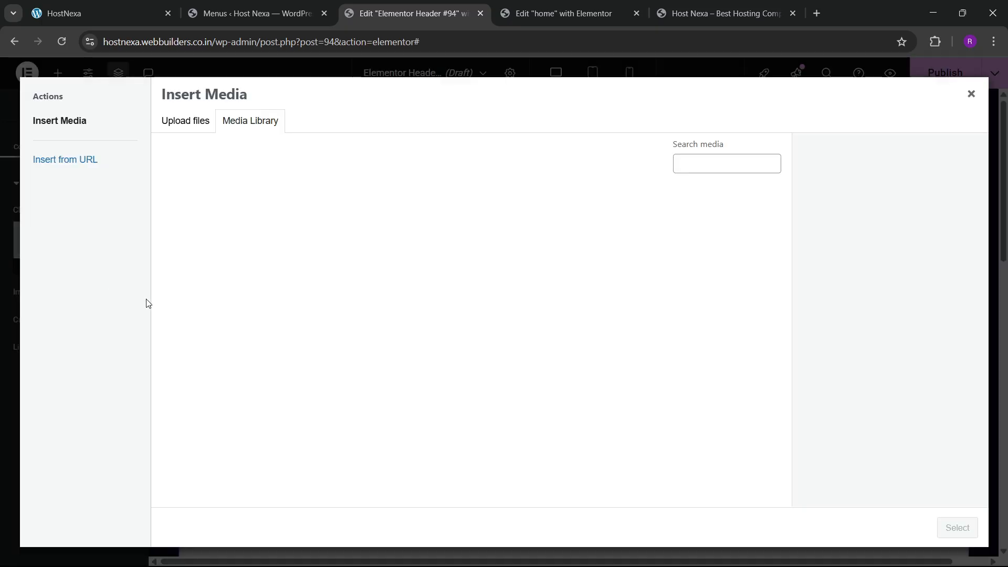
scroll(336, 377, down, 3)
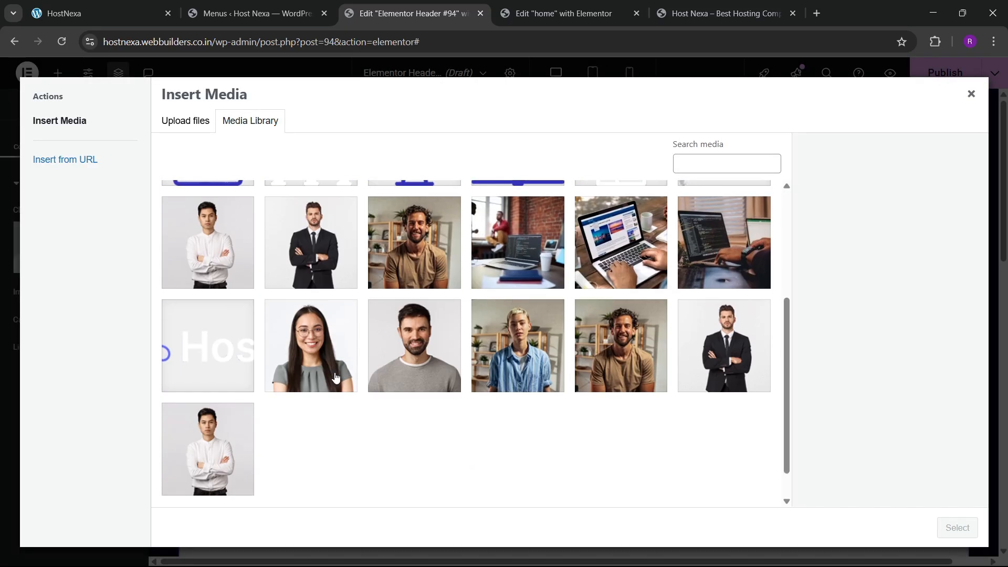
click(247, 360)
click(957, 527)
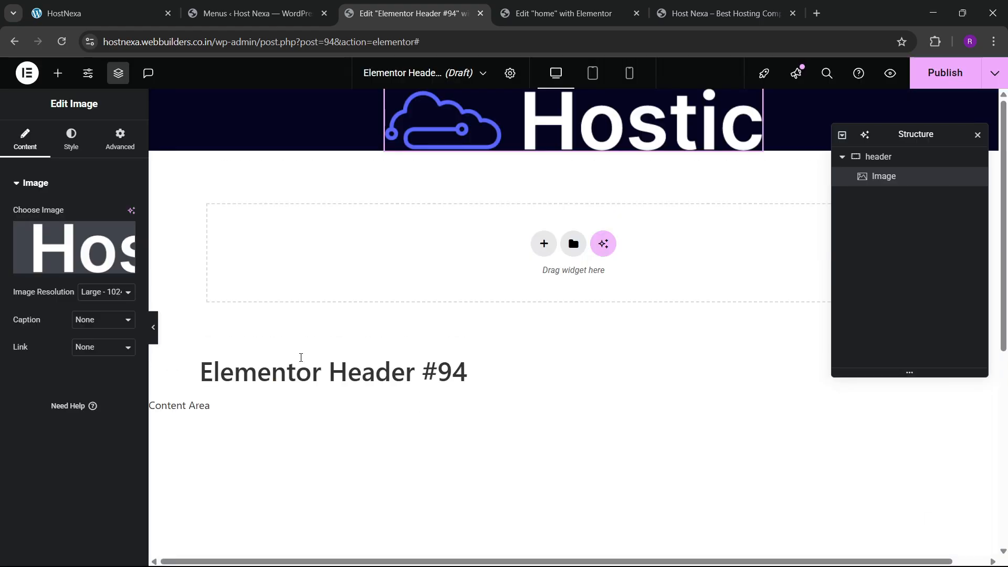
- Change the logo's image resolution, align it left and set its custom width to 12%
click(87, 298)
click(92, 415)
click(70, 137)
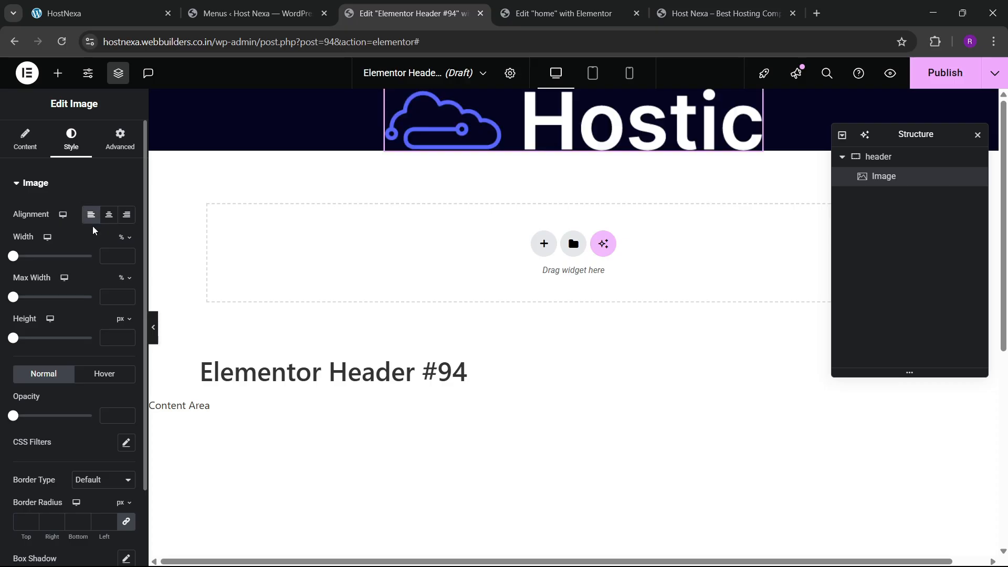
click(126, 146)
click(92, 317)
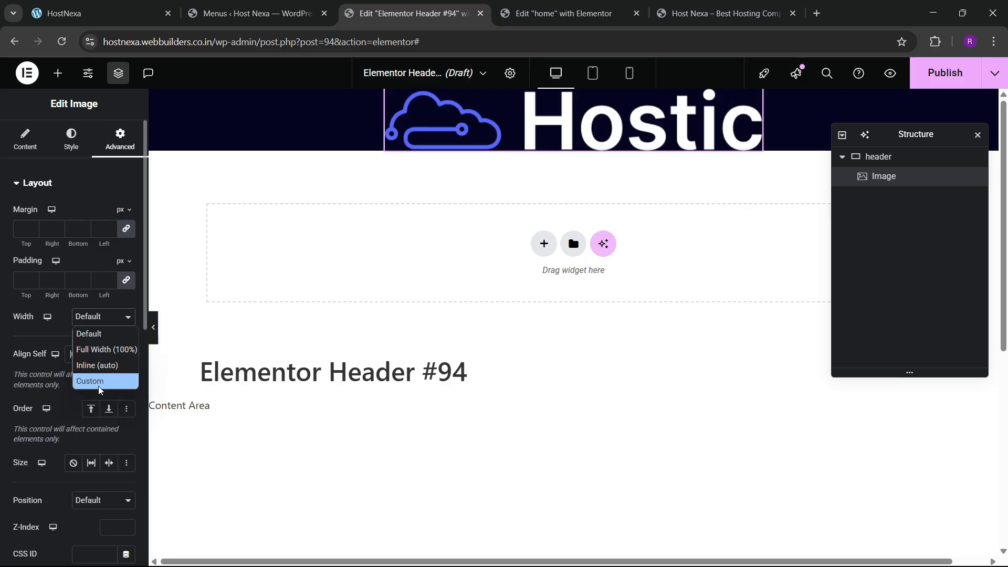
click(92, 379)
mouse_move(14, 364)
mouse_down()
mouse_move(31, 365)
mouse_move(22, 375)
mouse_up()
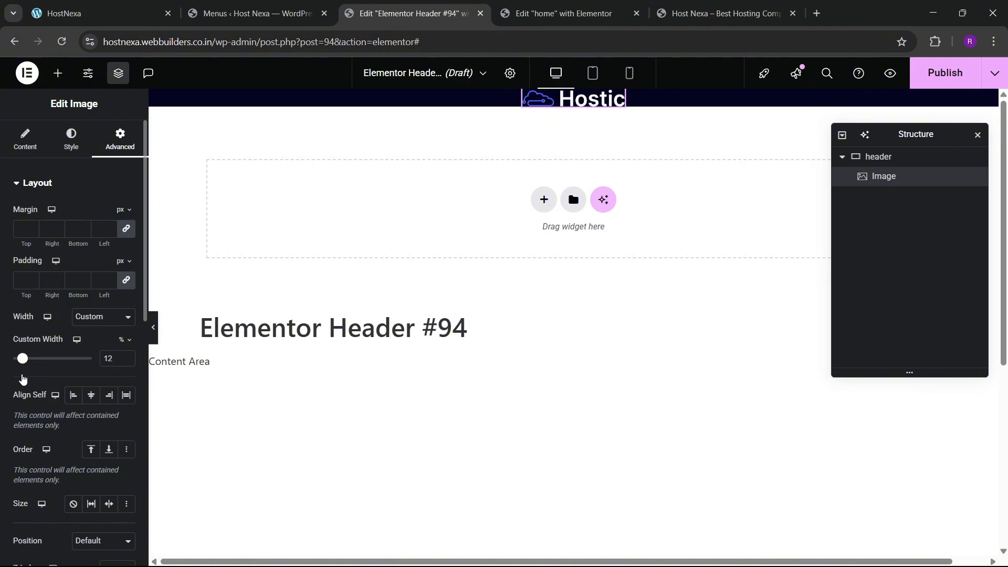
- Set the header container's padding to 20 px at top and bottom, with 0 at left and right
click(872, 156)
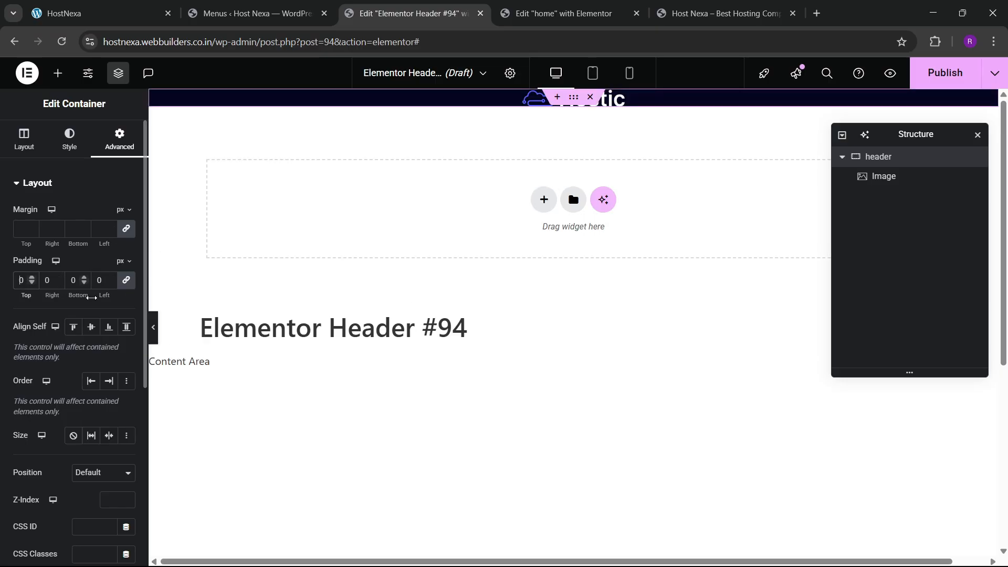
text(2)
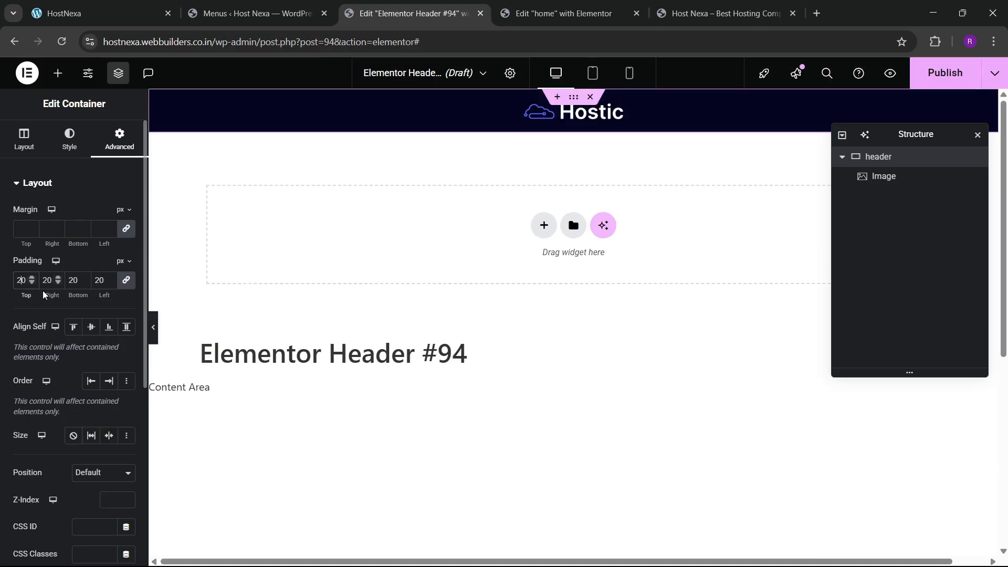
key(BackSpace)
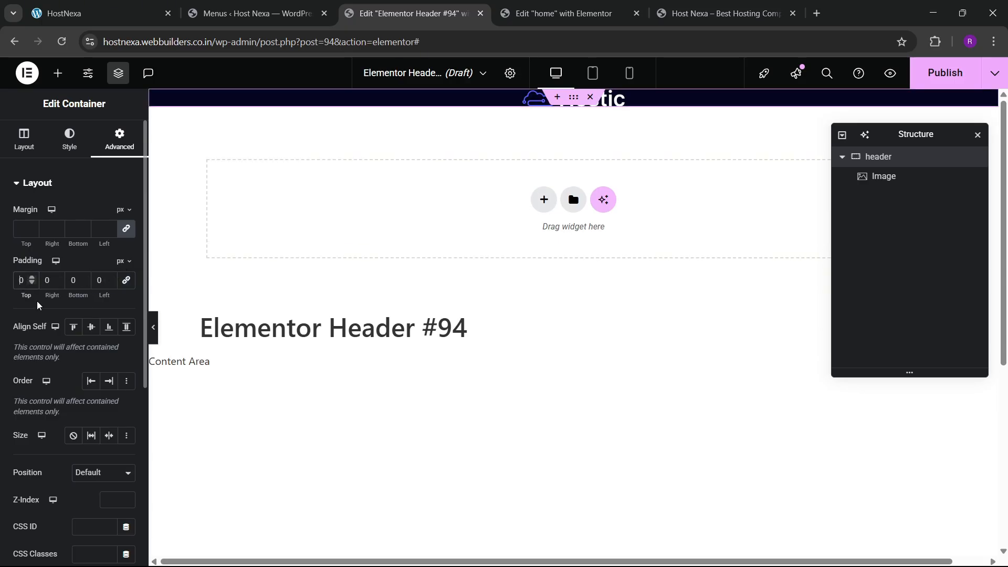
text(2)
text(2)
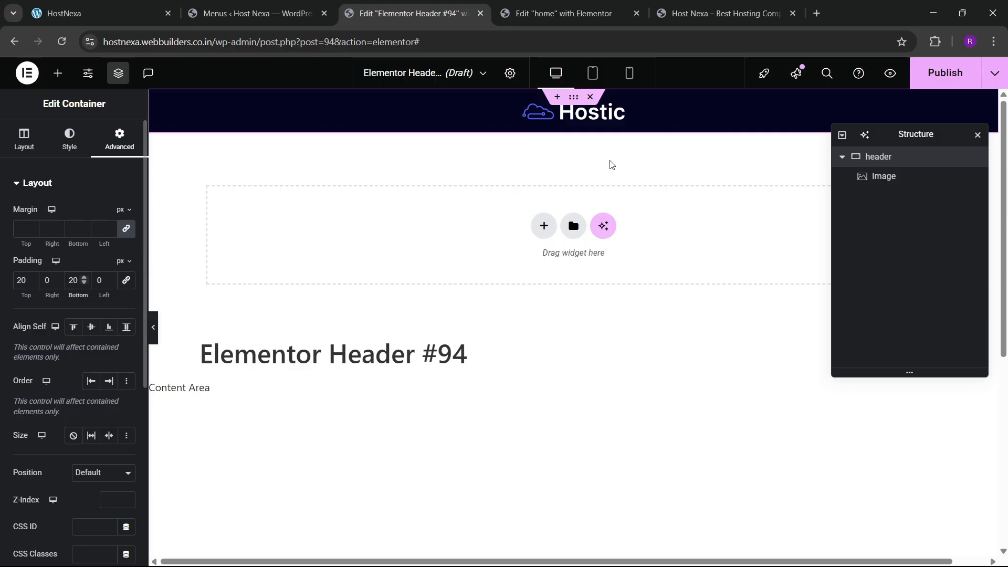
- Add a WordPress Menu widget below the logo and set the header container's direction to row
click(63, 74)
drag(108, 320, 583, 113)
click(878, 157)
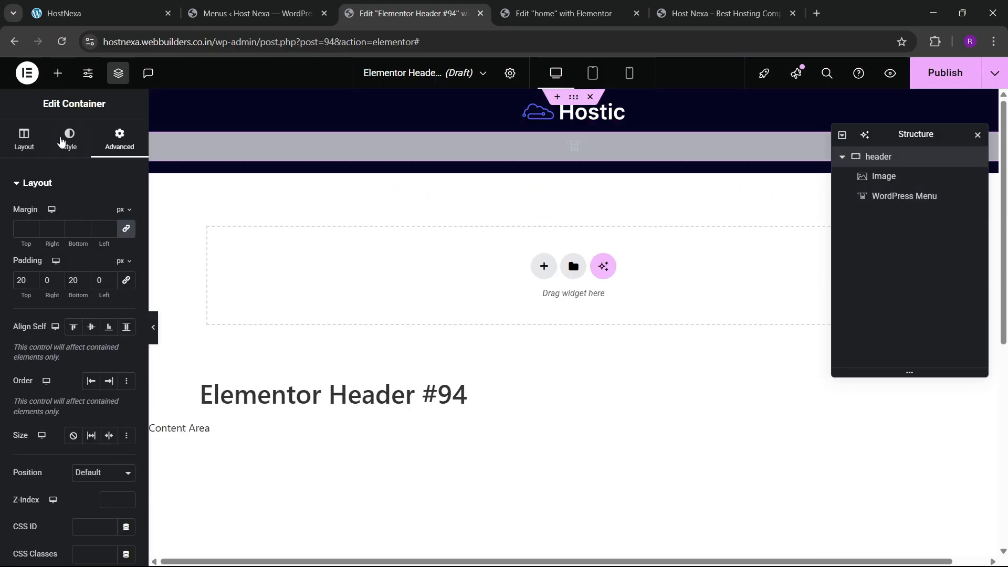
click(24, 137)
click(74, 415)
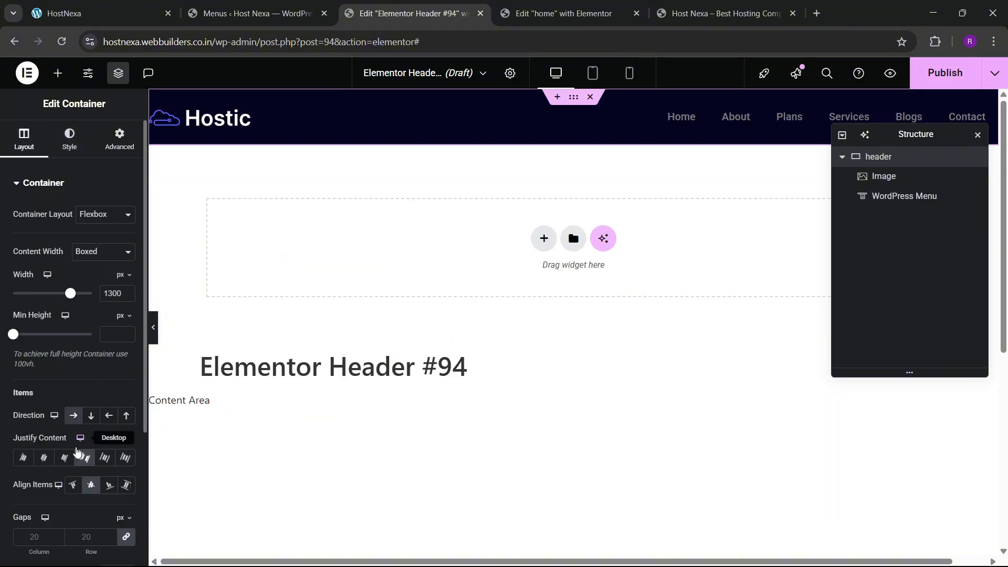
- Set the WordPress Menu's mobile dropdown text alignment to Center and turn on its full width
click(685, 125)
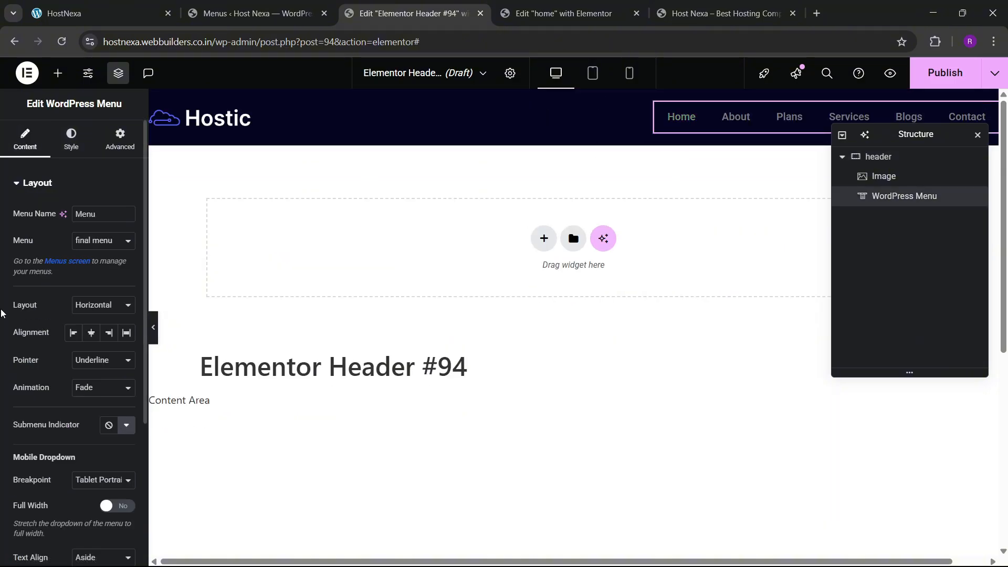
scroll(79, 356, down, 4)
click(93, 348)
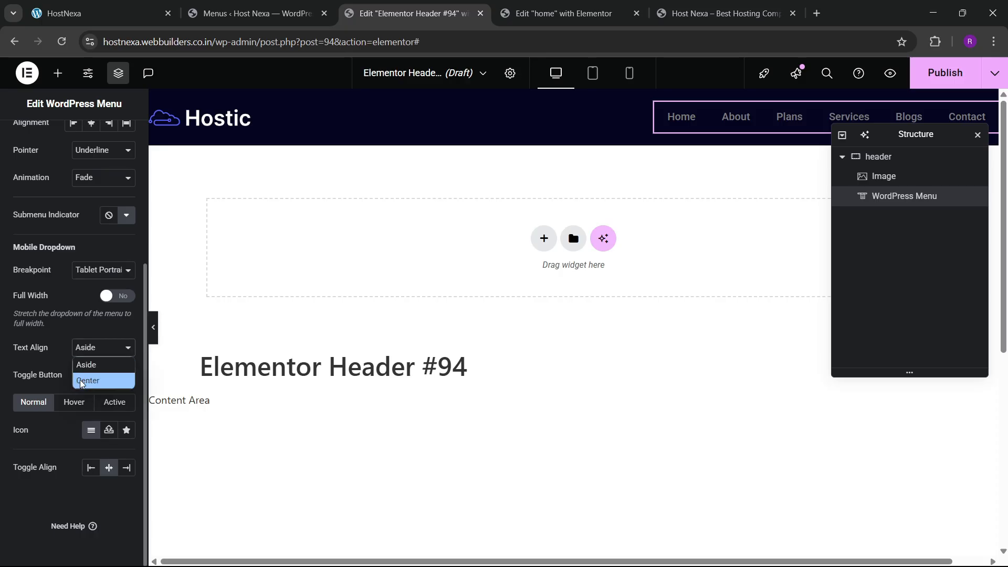
click(84, 379)
click(115, 296)
scroll(50, 294, up, 4)
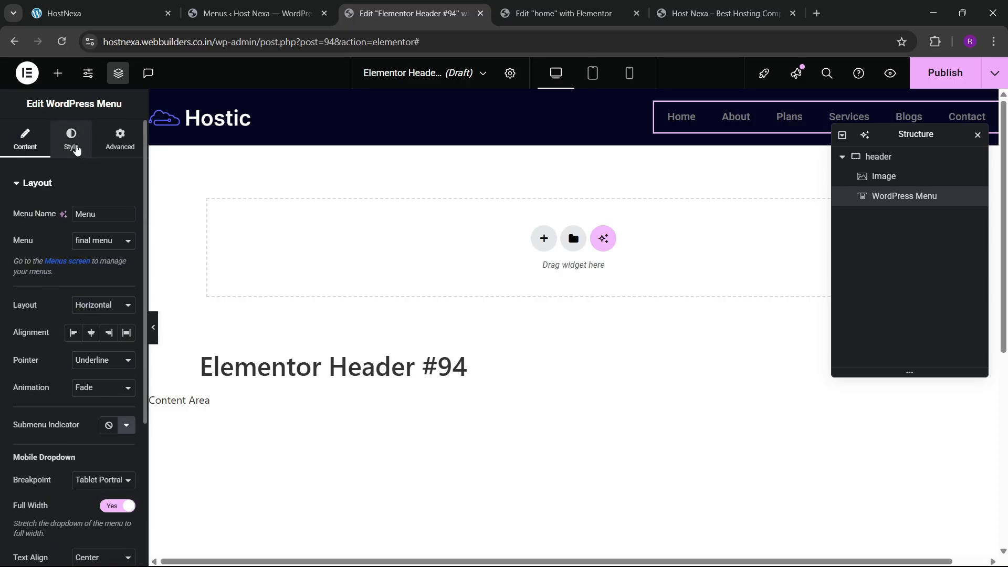
- Set the WordPress Menu's pointer to Text with its animation set to None
click(76, 150)
click(32, 142)
click(87, 366)
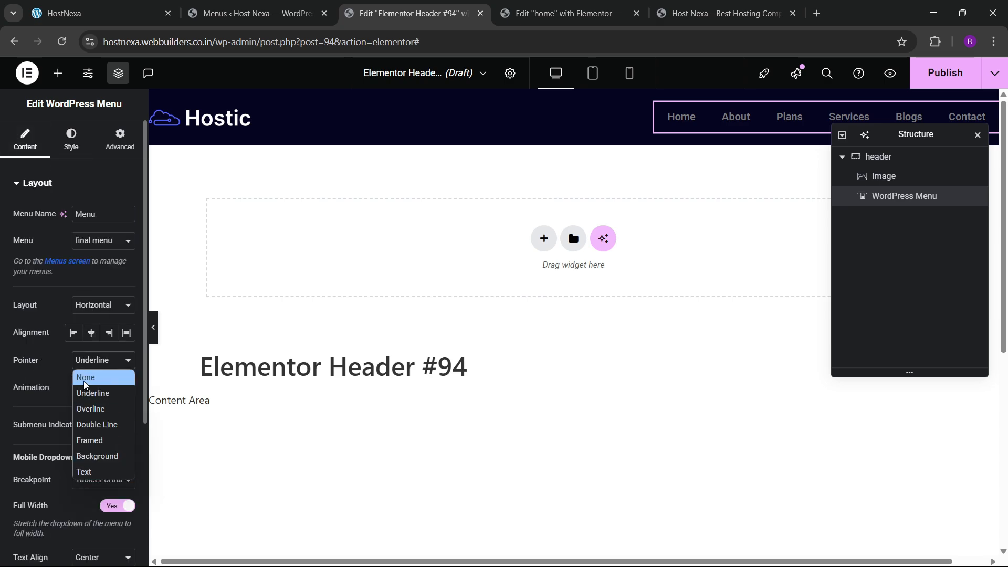
click(84, 472)
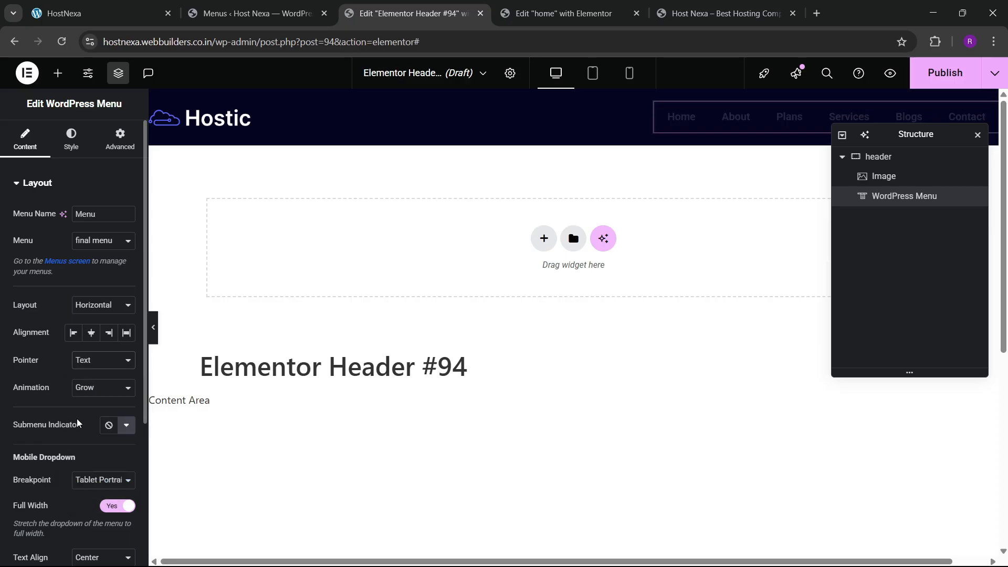
click(88, 389)
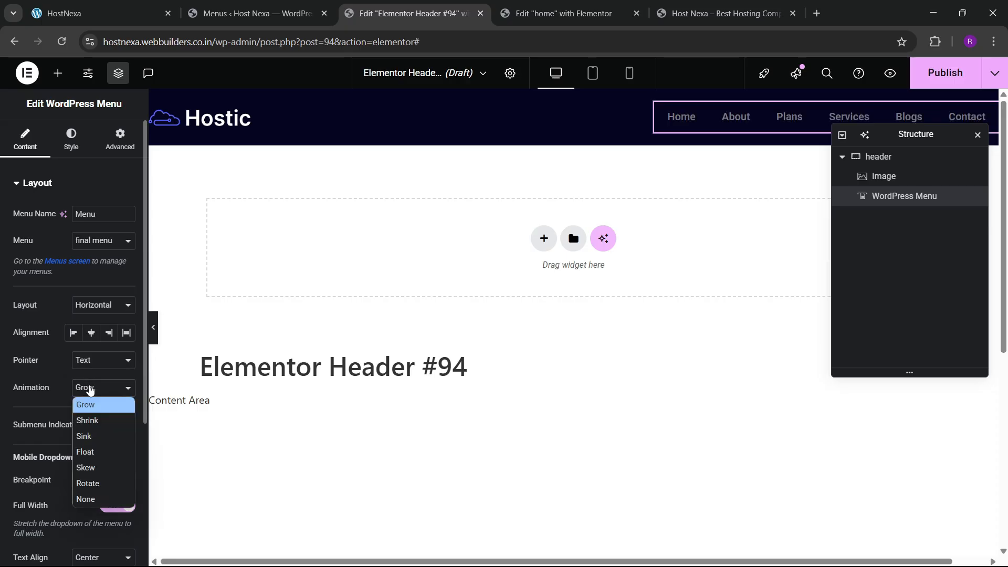
click(98, 499)
- Apply the global Inter body font to the main menu and set its normal text color to white
click(69, 139)
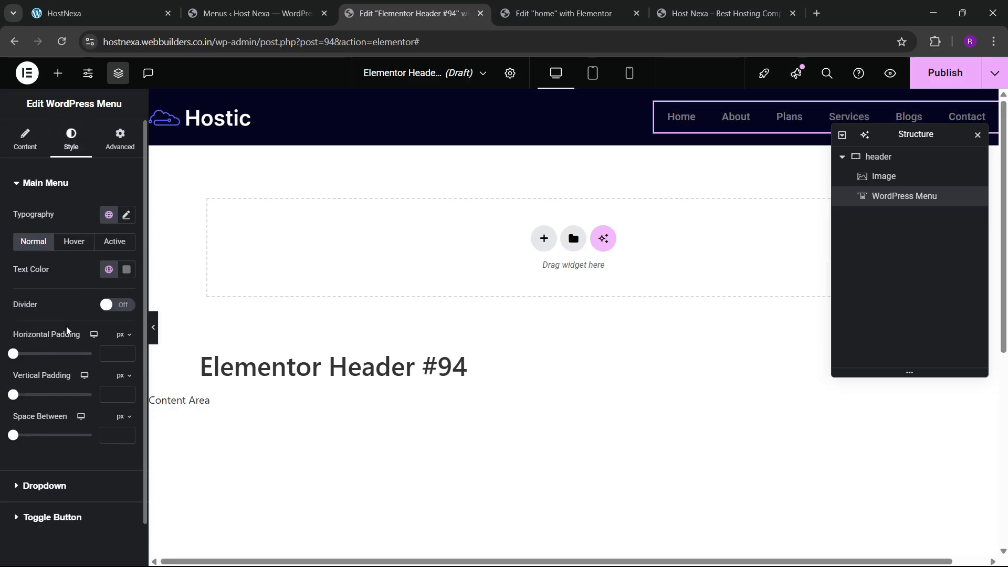
click(109, 214)
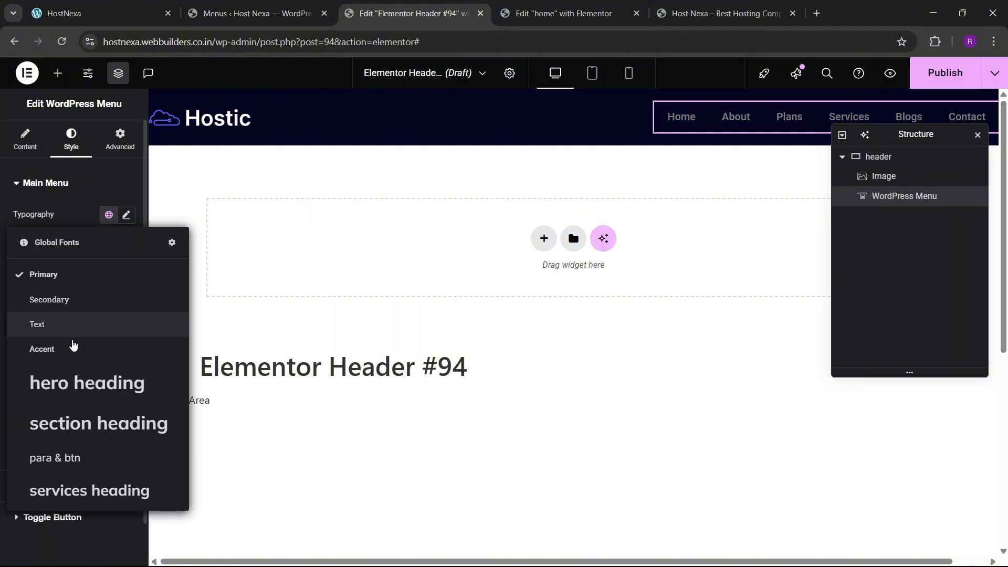
click(25, 428)
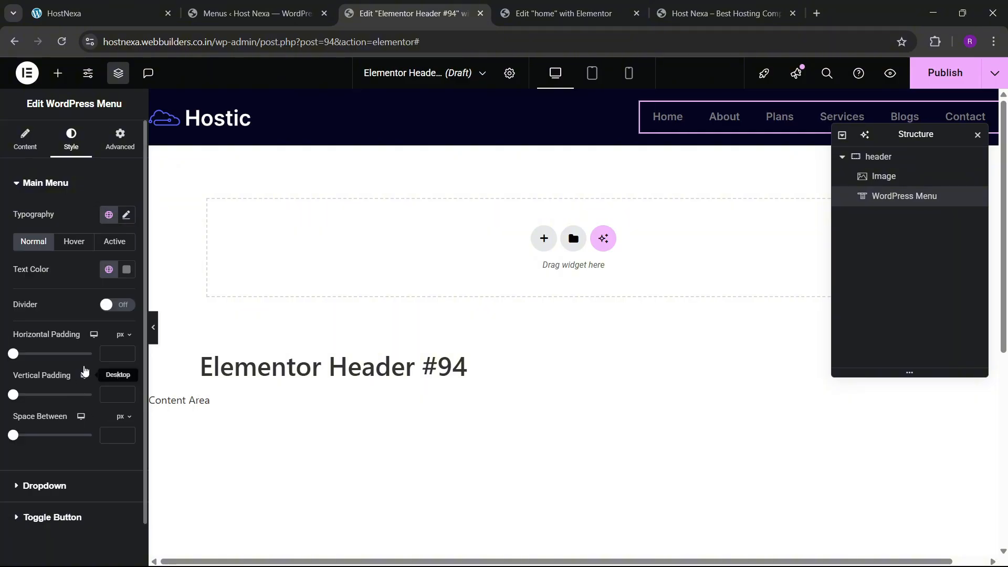
click(126, 270)
click(9, 268)
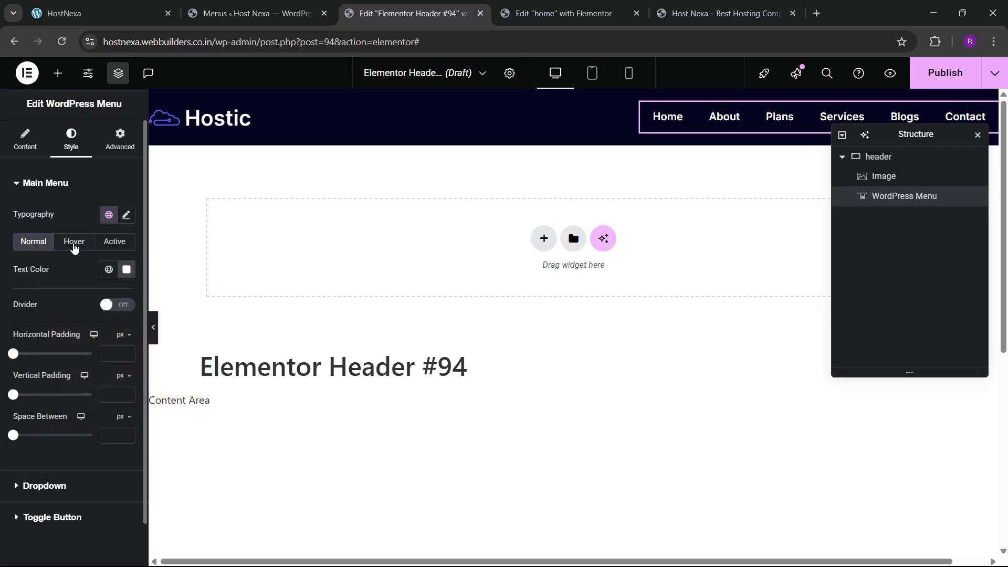
- Apply the global blue to the menu's text color for both the hover and active states
click(74, 241)
click(109, 269)
click(77, 404)
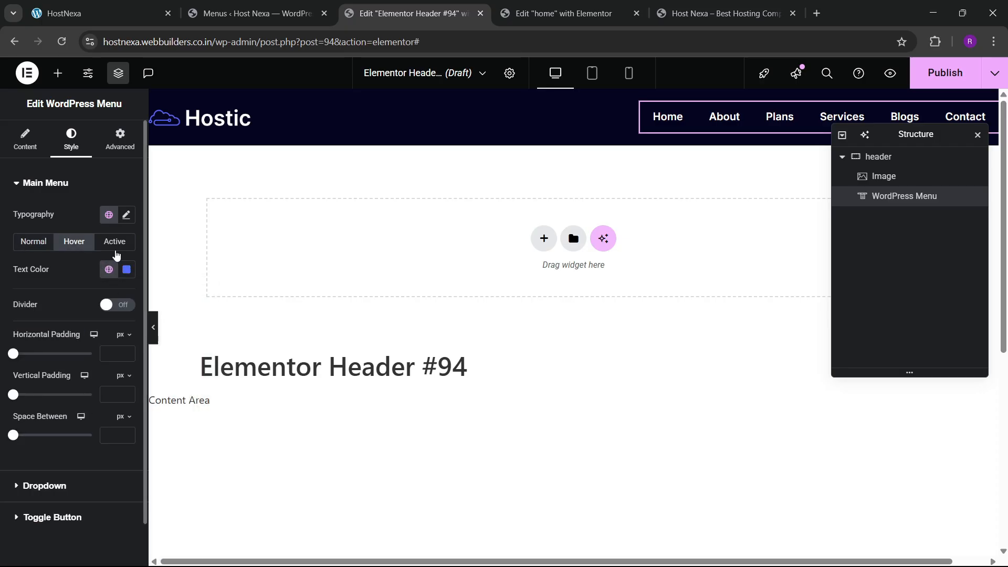
click(114, 241)
click(109, 269)
click(60, 457)
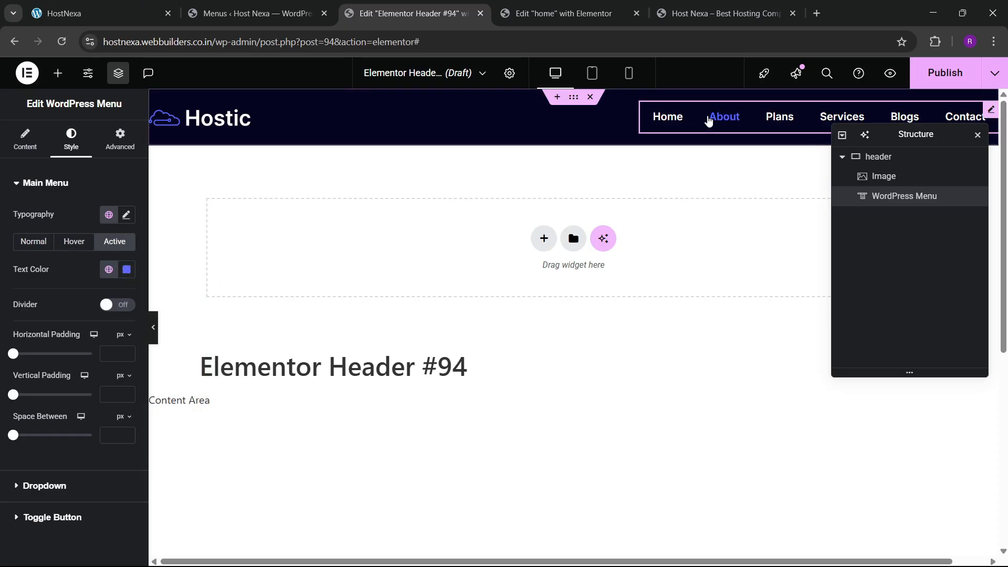
- Open the menu's typography settings and look through the font weight options
click(127, 215)
click(96, 344)
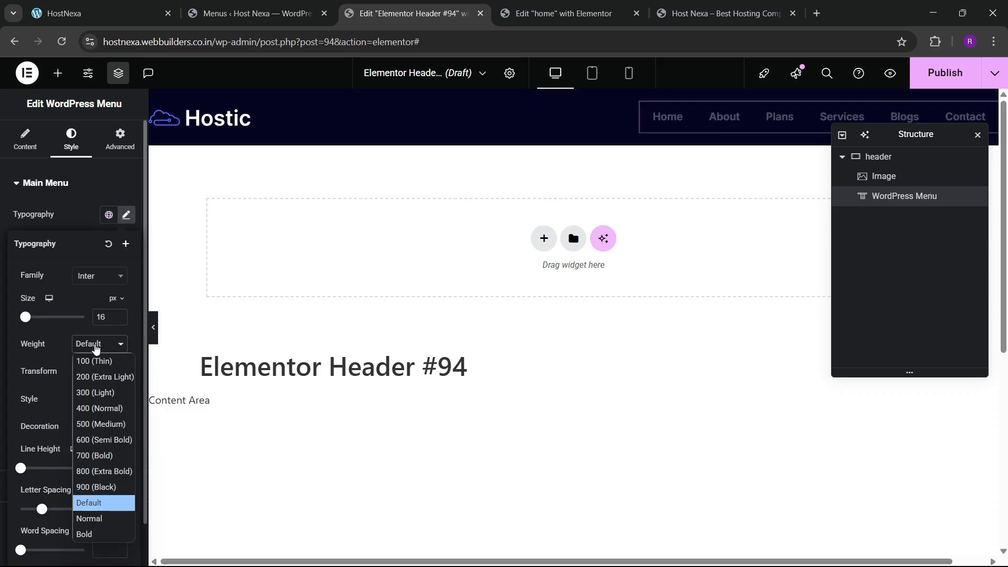
click(96, 348)
click(74, 230)
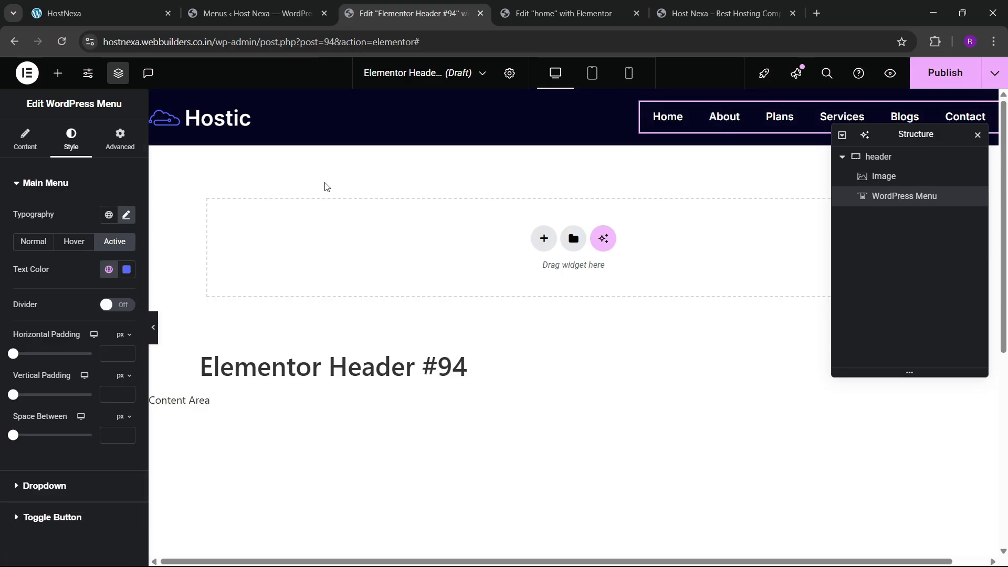
- Switch to the home page editor and locate the Get Started Now button in the first pricing card
click(536, 20)
scroll(519, 341, down, 4)
scroll(503, 303, up, 10)
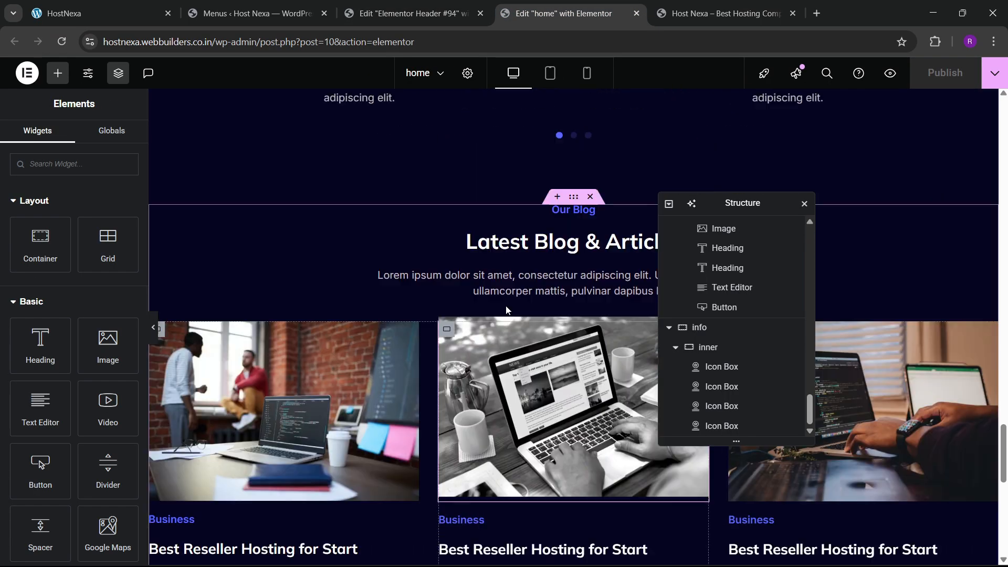
scroll(503, 303, up, 12)
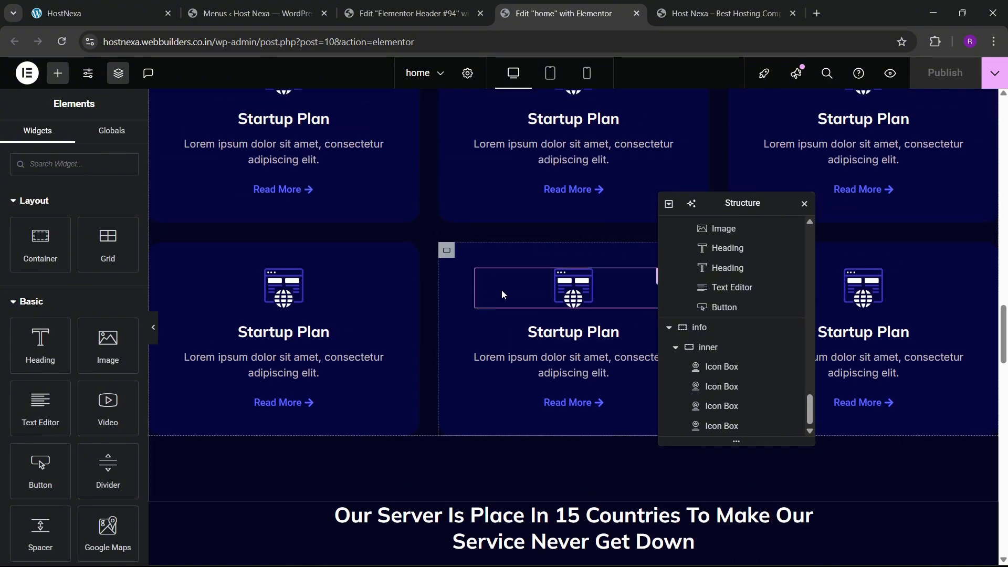
scroll(502, 294, up, 7)
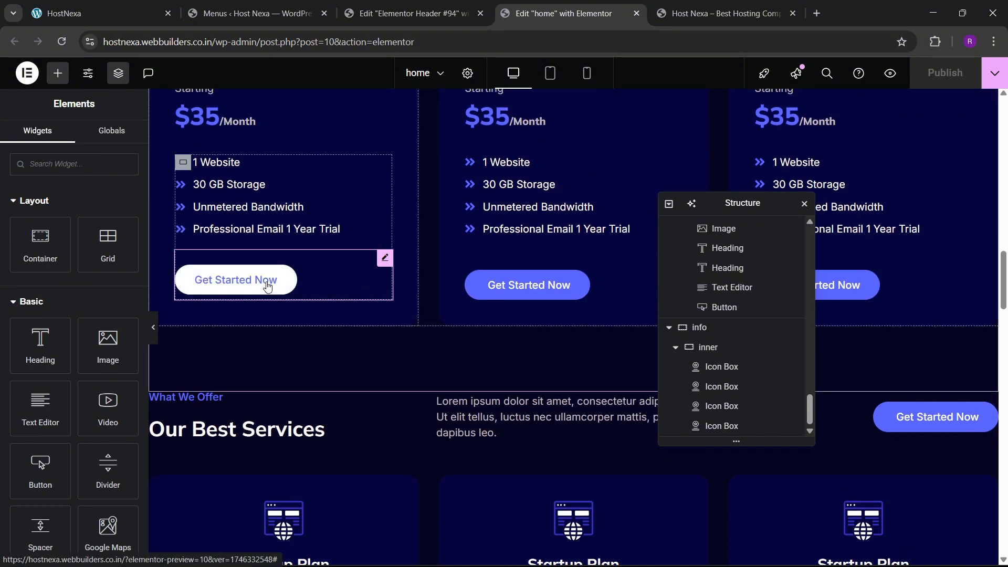
right_click(266, 278)
click(291, 300)
right_click(292, 342)
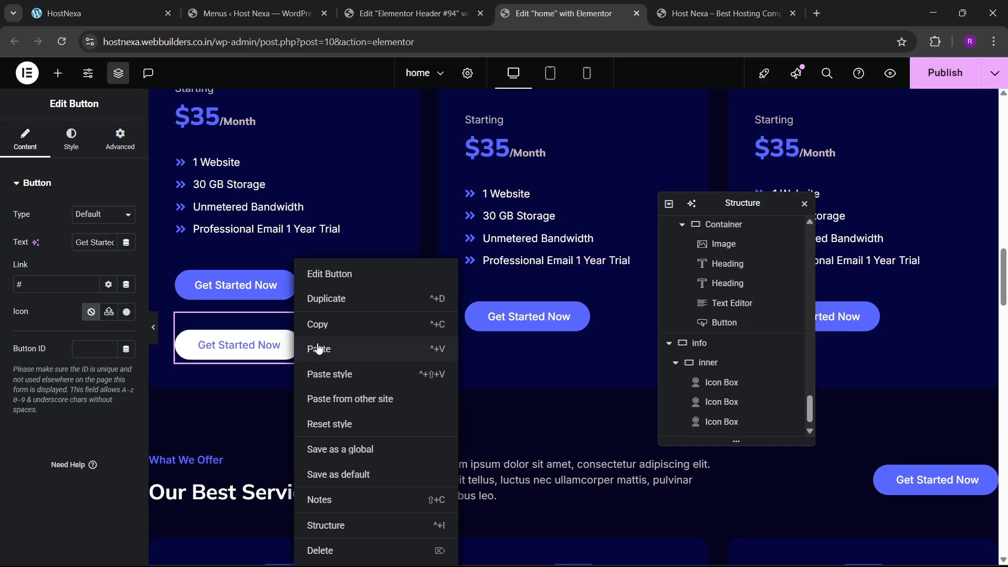
click(368, 549)
- Copy the first pricing card's Get Started Now button and paste it after the menu in the Elementor header template
right_click(275, 283)
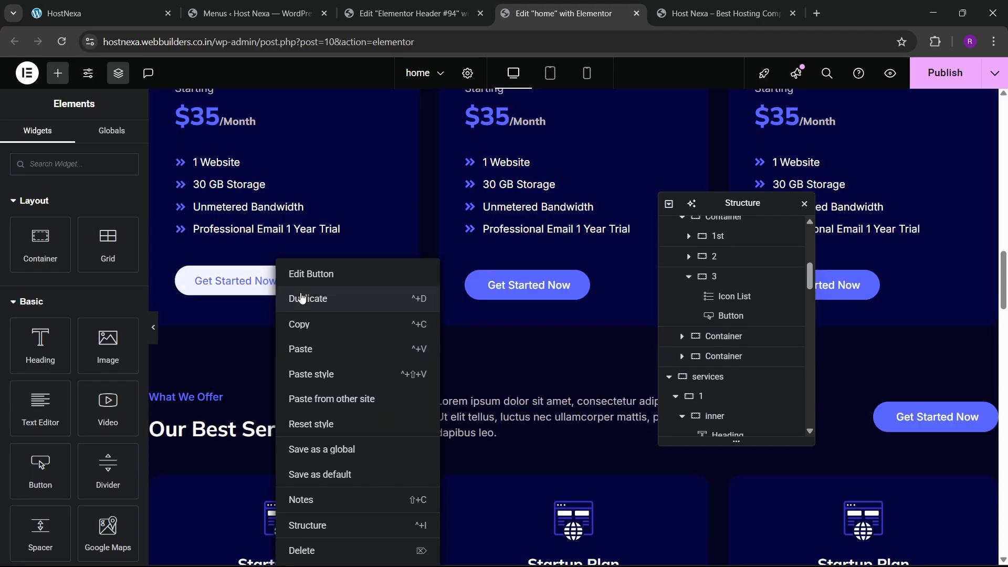
click(309, 325)
click(409, 13)
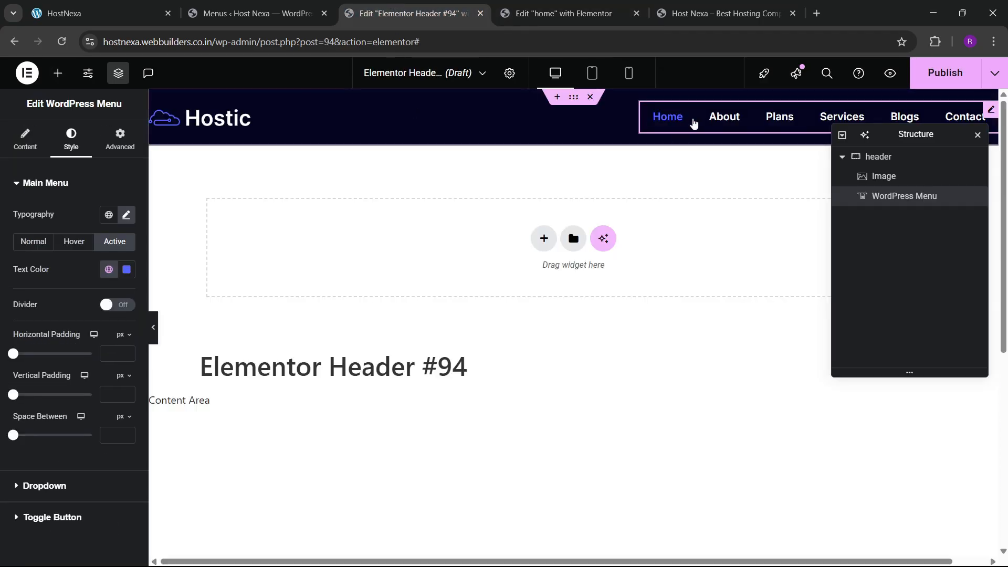
right_click(694, 123)
click(715, 209)
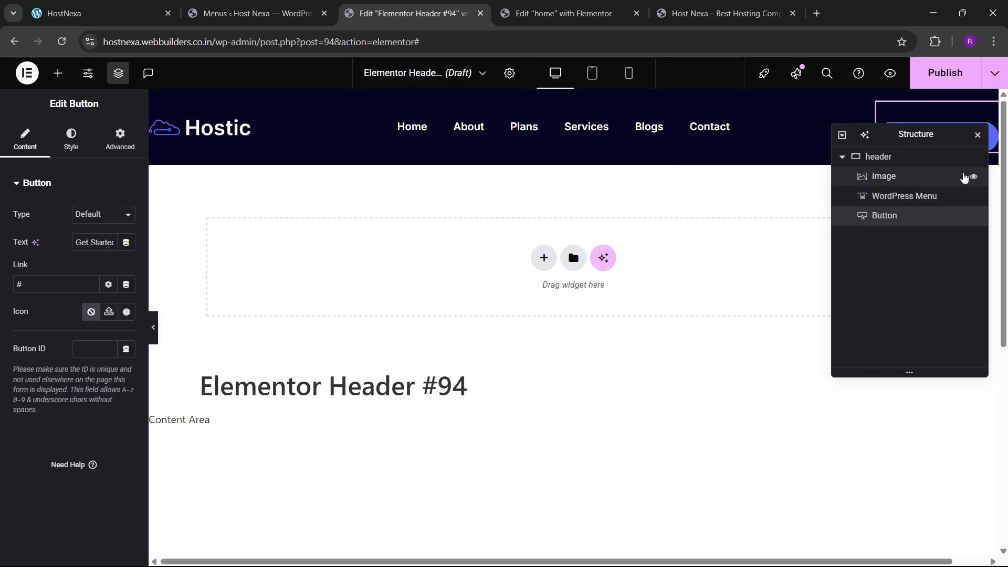
- Clear the header button's 30 px top margin and set its font size to 15 px
click(119, 138)
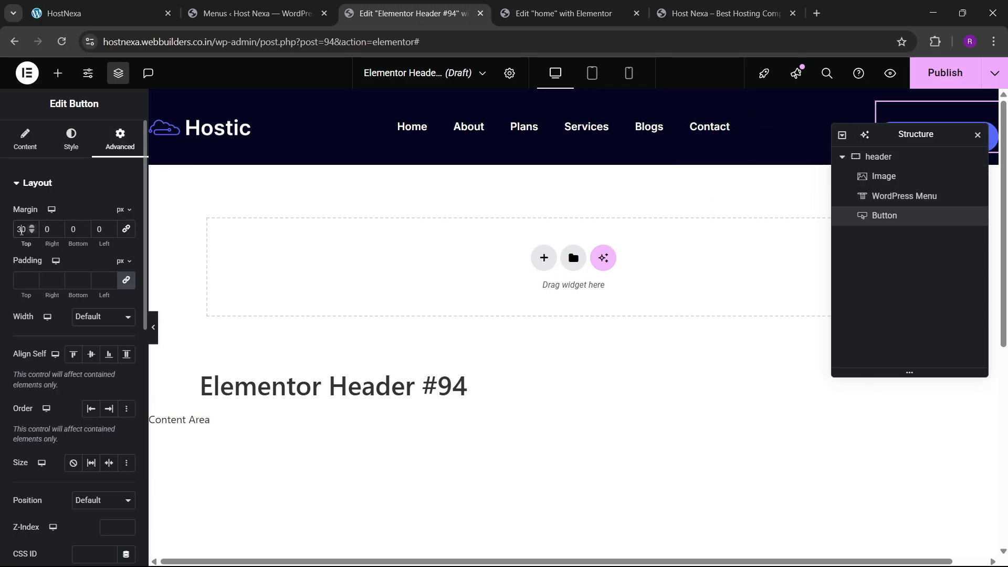
key(BackSpace)
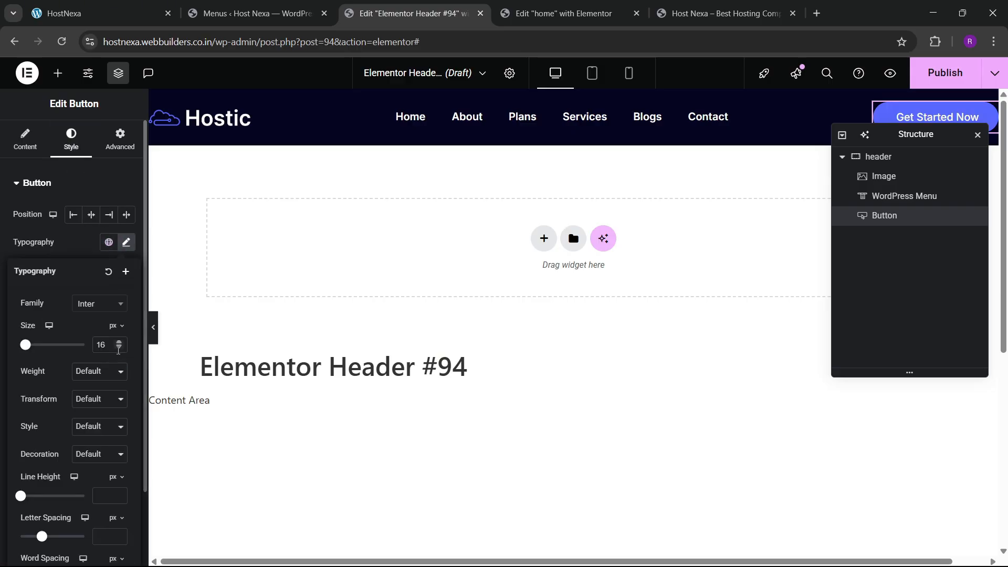
click(120, 347)
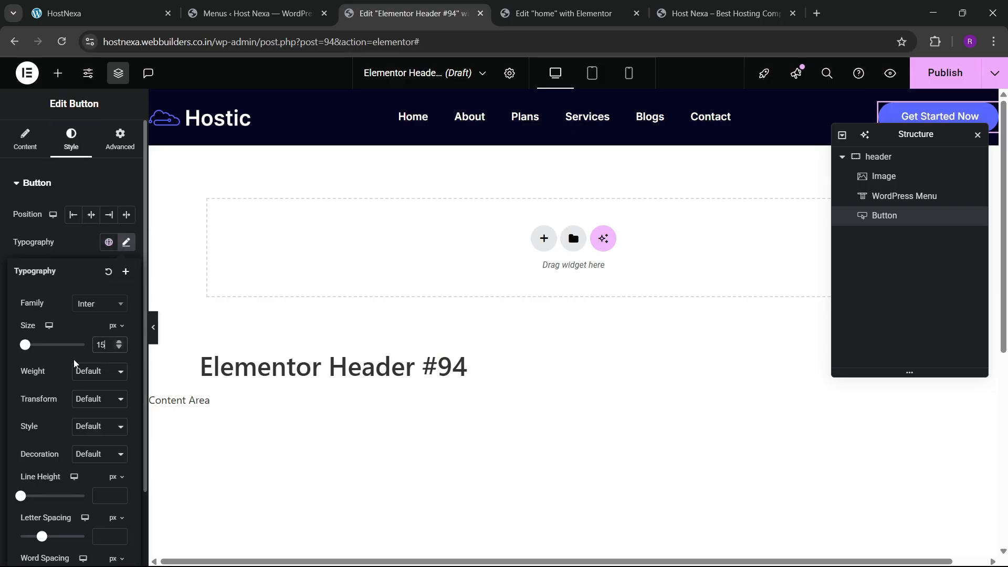
scroll(74, 368, down, 2)
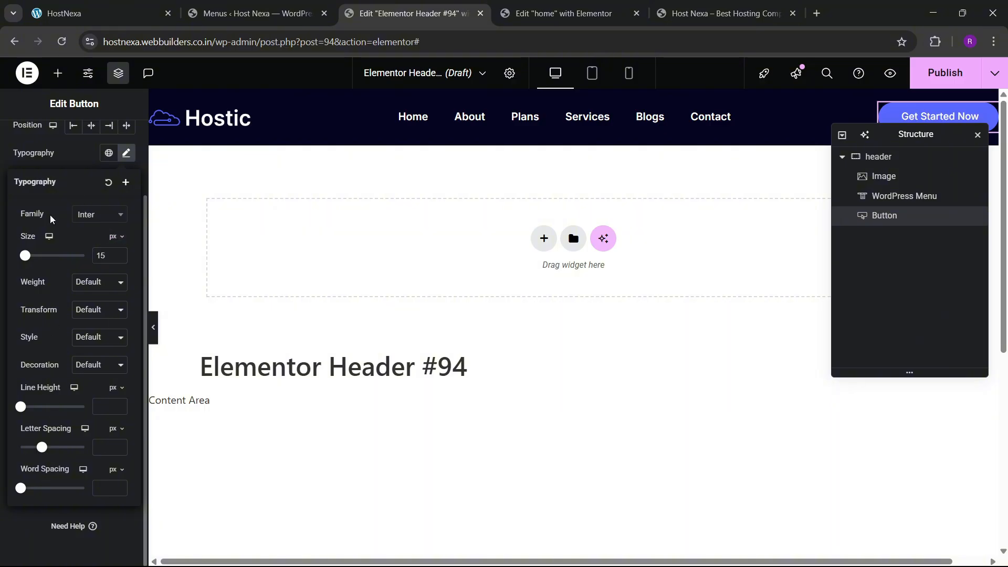
click(72, 150)
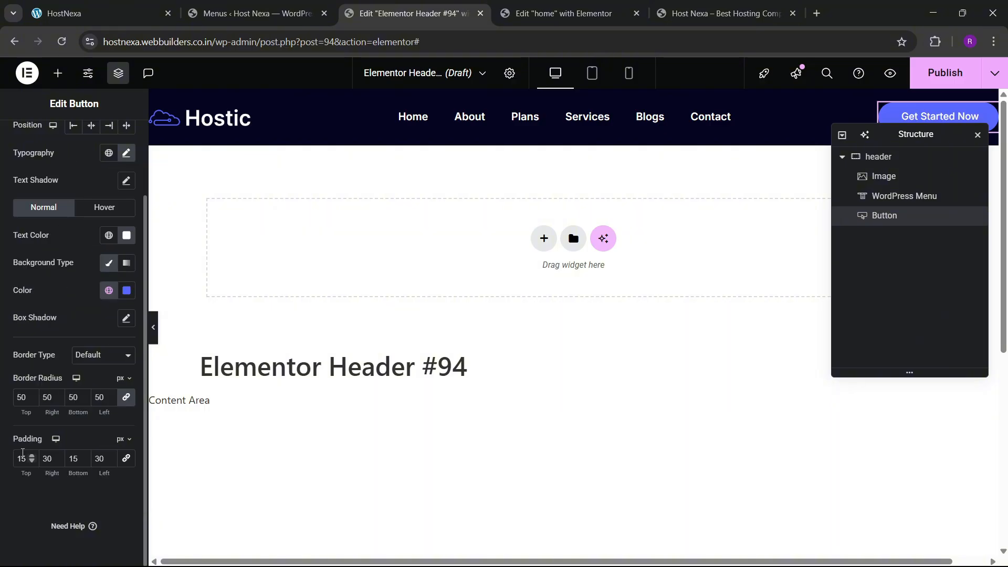
- Set the header button's top and bottom padding to 14 px, moving the Structure window off the button
click(32, 462)
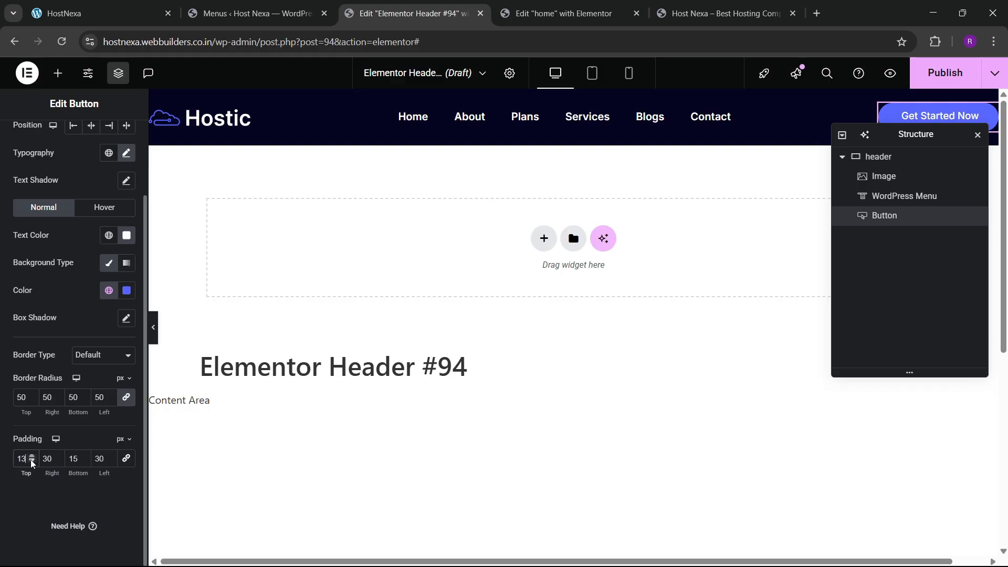
double_click(84, 461)
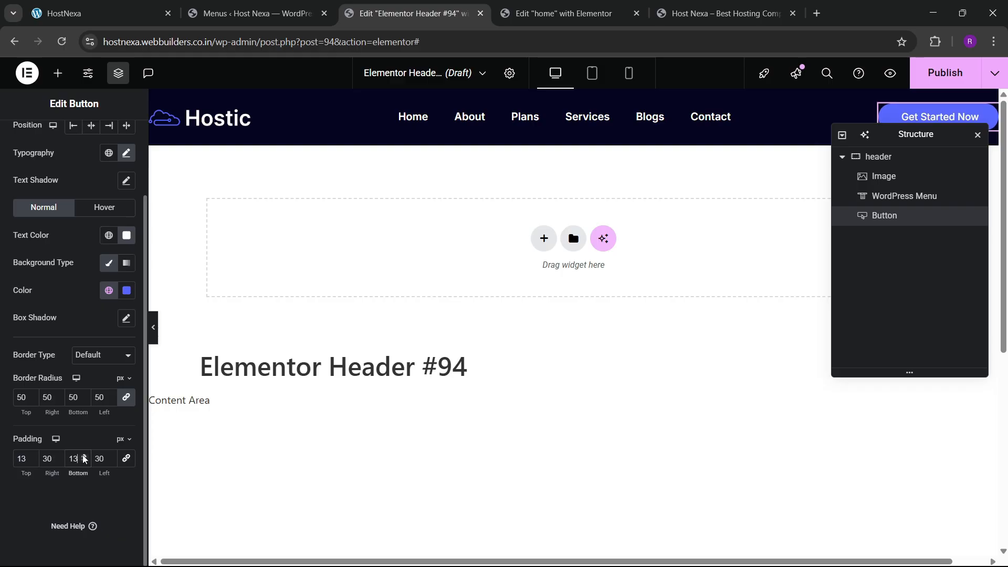
drag(896, 146, 683, 216)
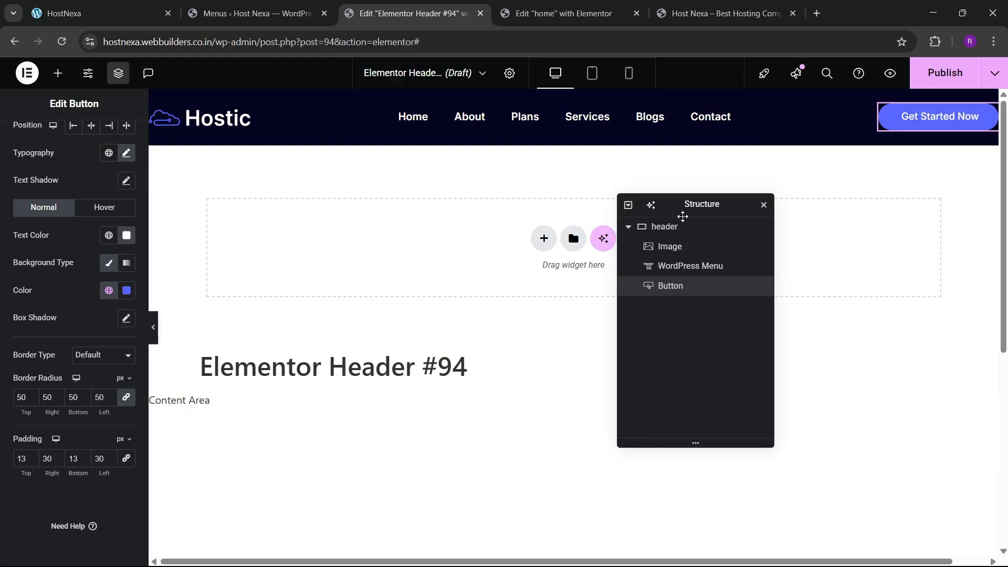
click(34, 457)
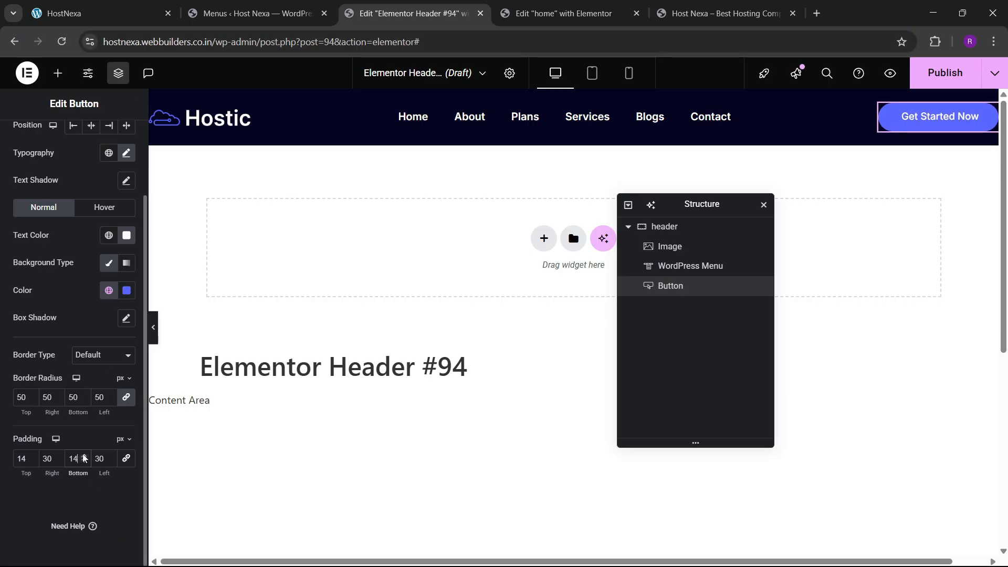
- Check the contact button on the HostNexa reference site and change the header button's text to "Contact Us"
click(119, 6)
click(471, 5)
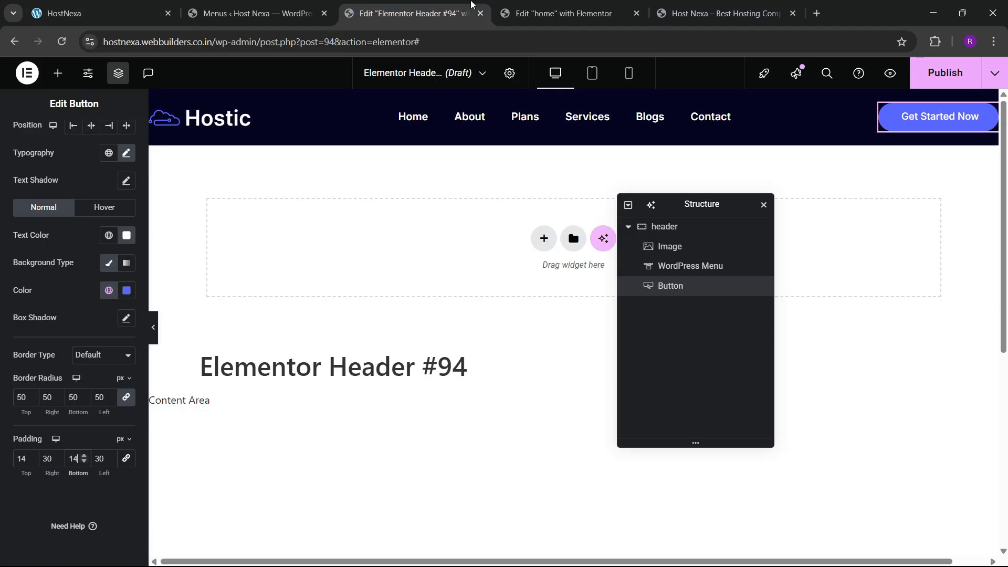
click(113, 6)
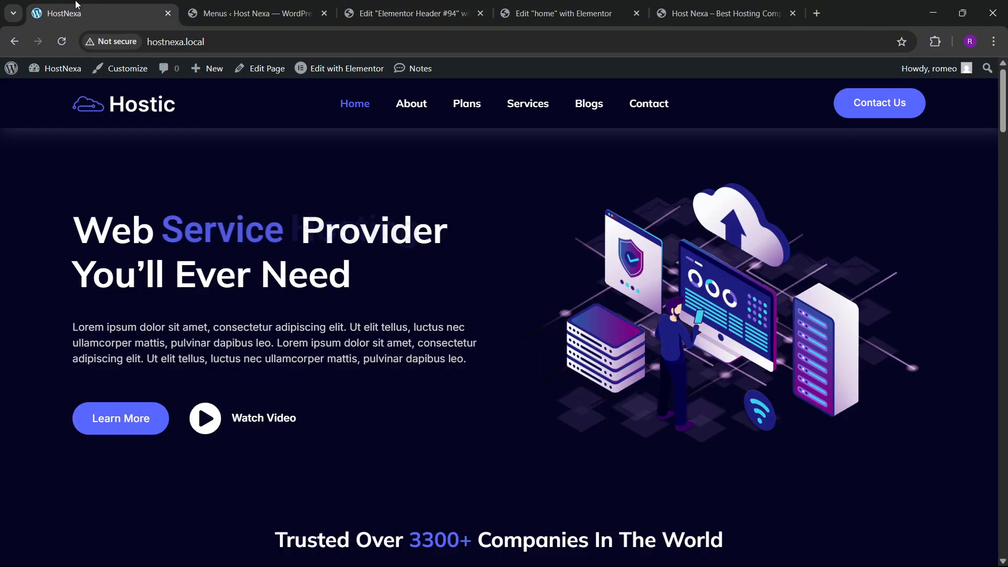
click(415, 14)
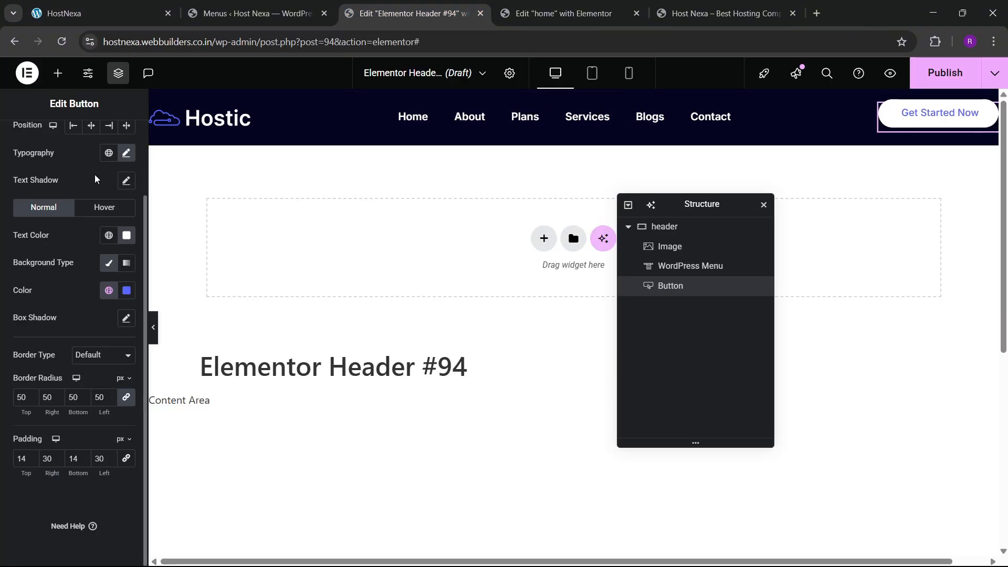
click(48, 136)
triple_click(112, 241)
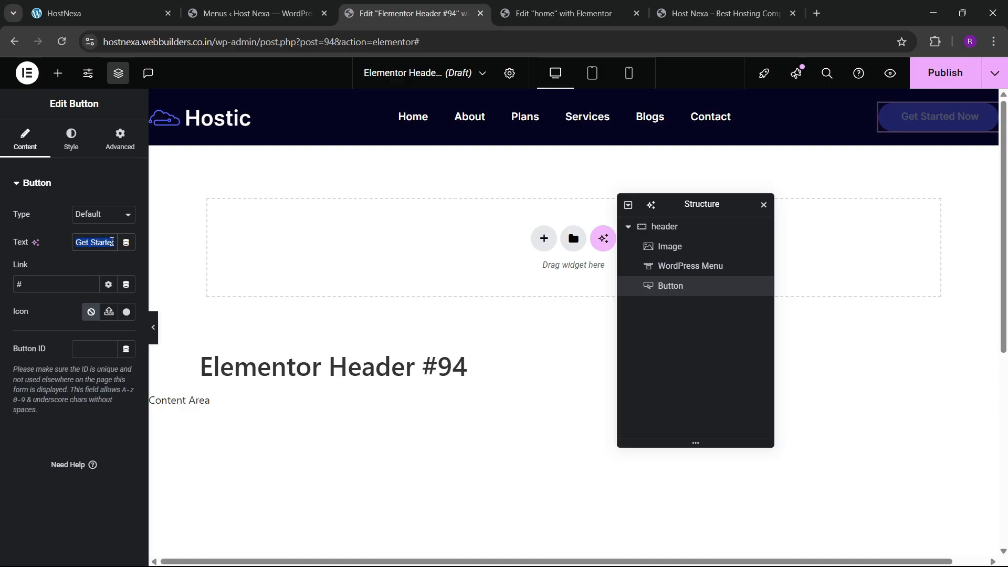
text(Co)
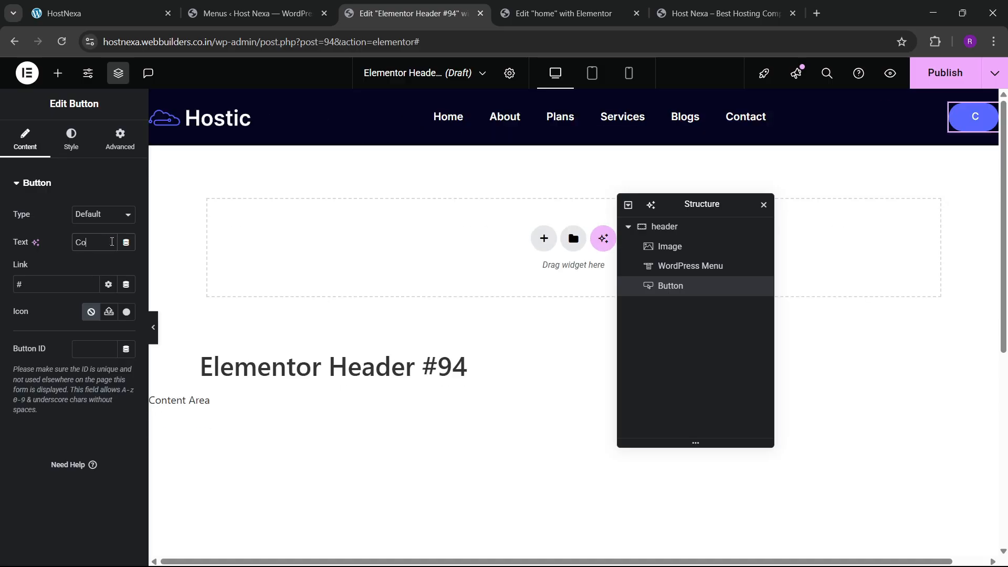
text(ntact)
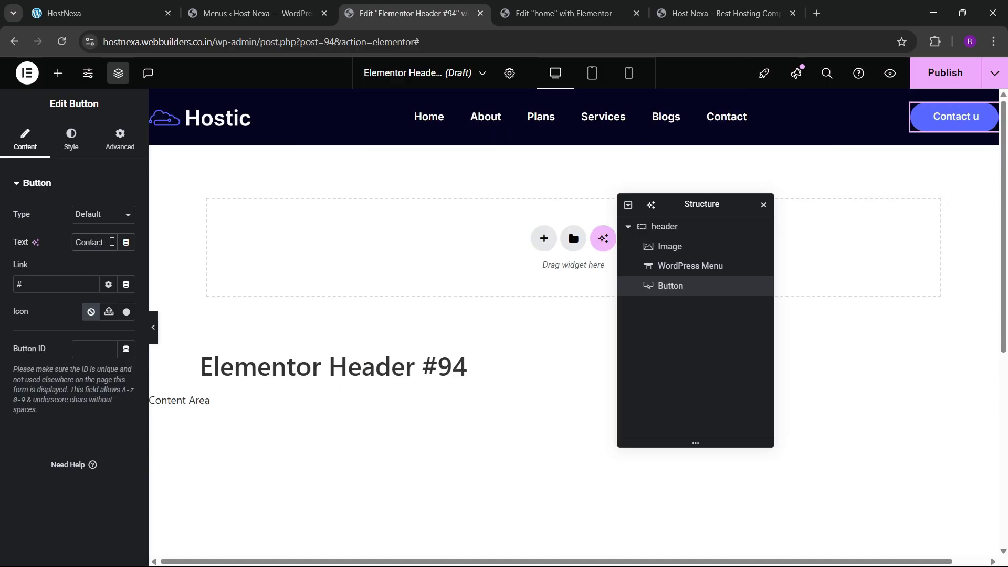
text( Us)
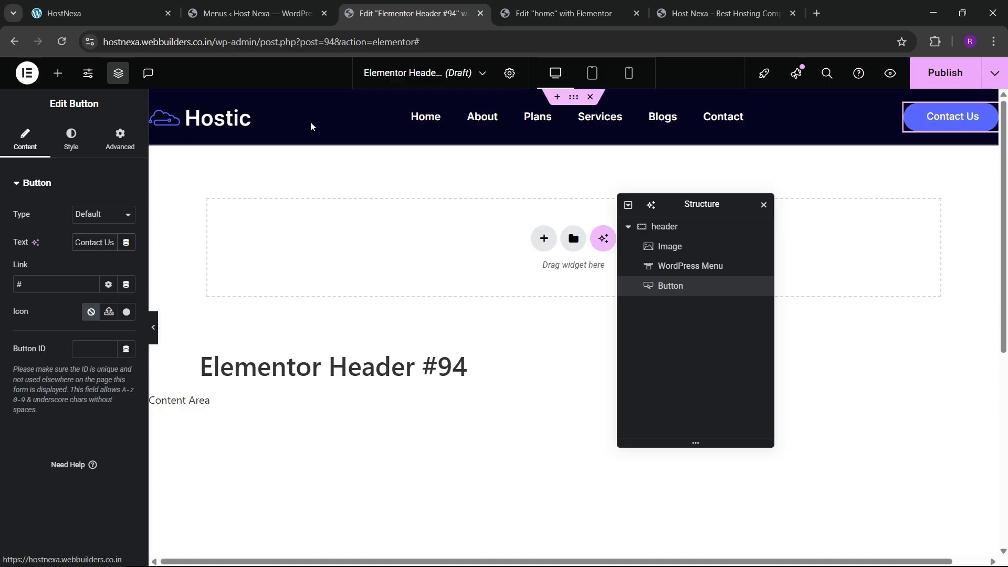
- Make the header container sticky to the top through its motion effects
click(664, 226)
click(119, 139)
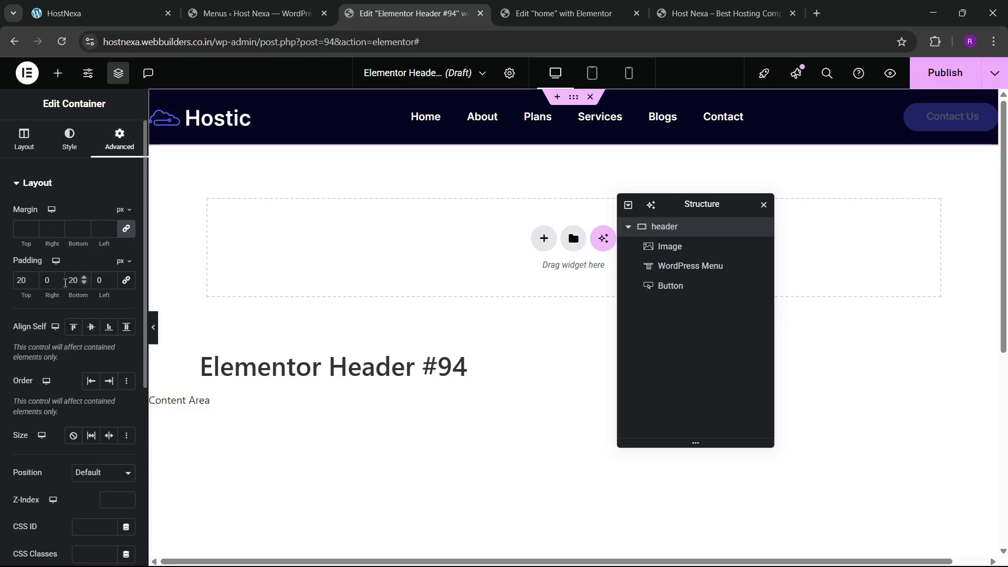
scroll(65, 283, down, 6)
click(43, 347)
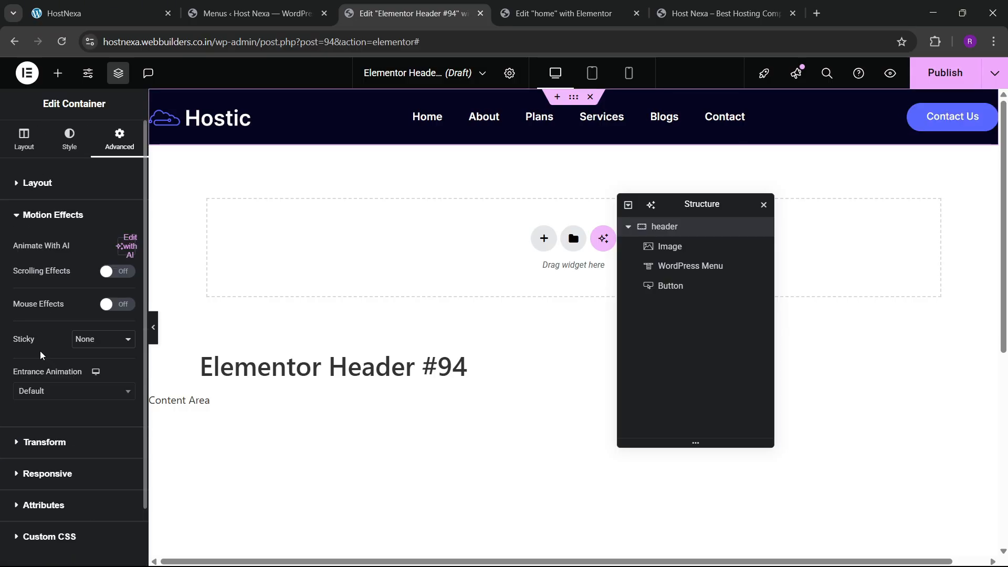
click(83, 351)
click(85, 369)
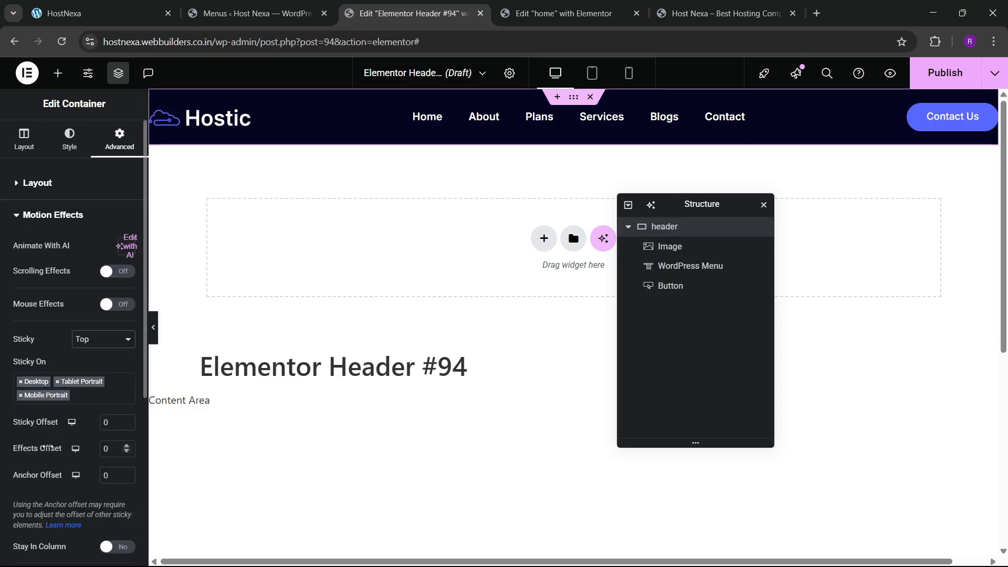
scroll(48, 401, down, 4)
scroll(60, 460, down, 2)
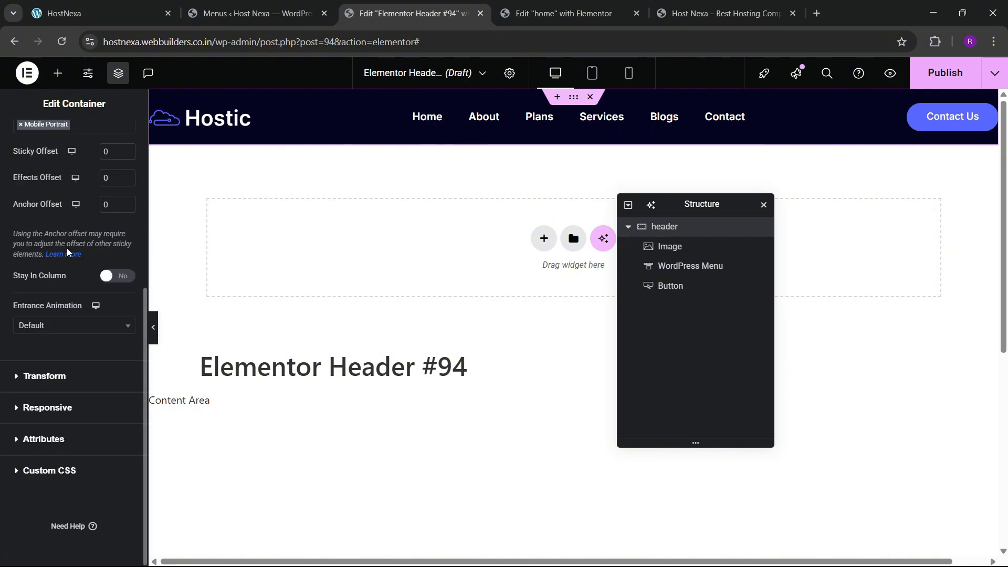
scroll(74, 250, up, 5)
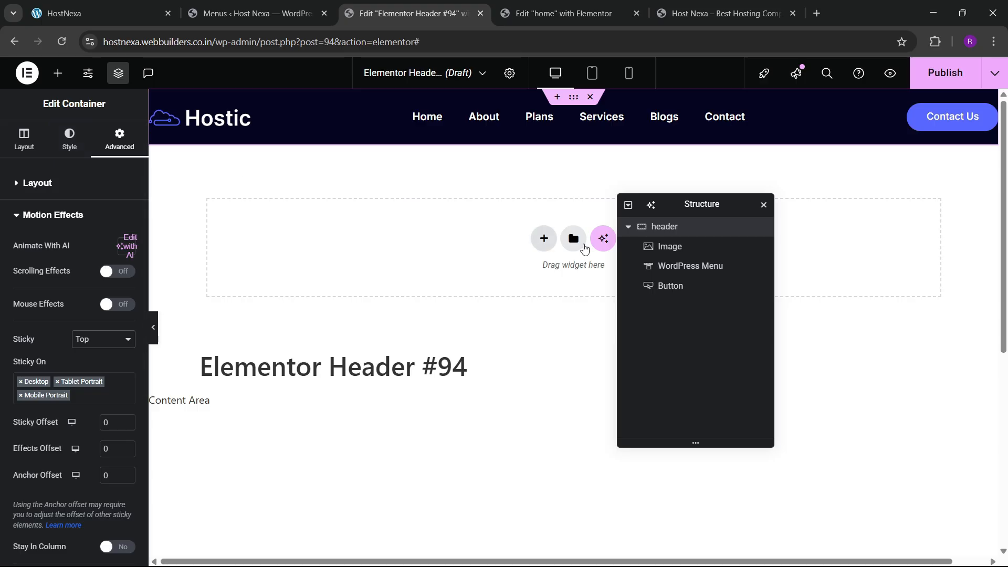
- Add a box shadow to the header container with the semi-transparent white colour rgba(255, 255, 255, 0.5)
click(70, 139)
scroll(67, 315, down, 1)
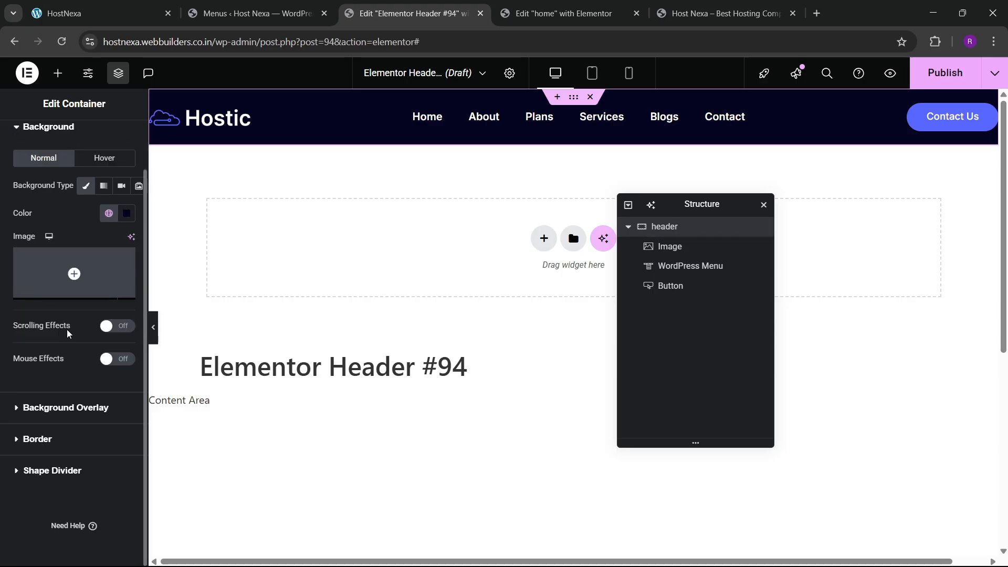
click(56, 436)
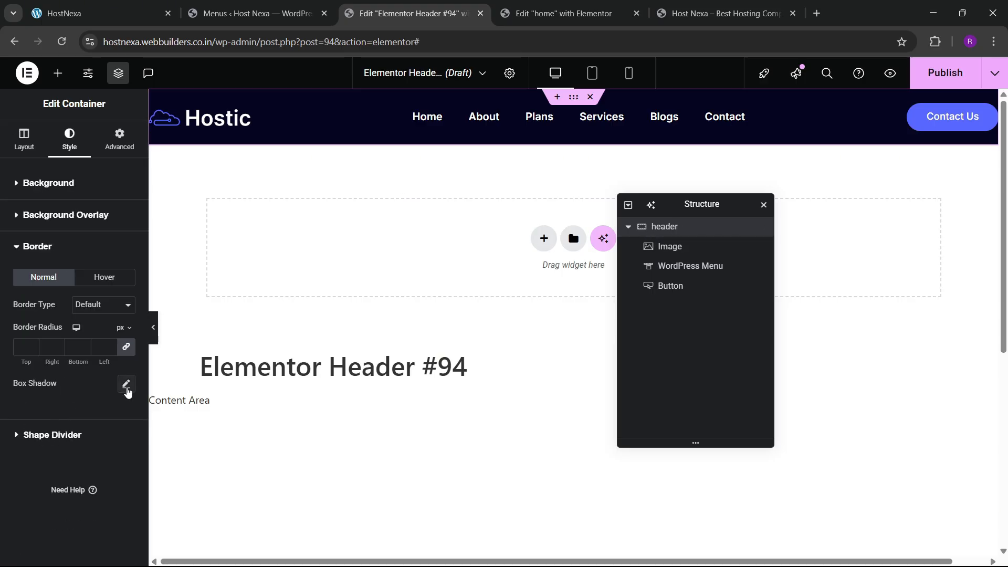
click(126, 385)
click(119, 418)
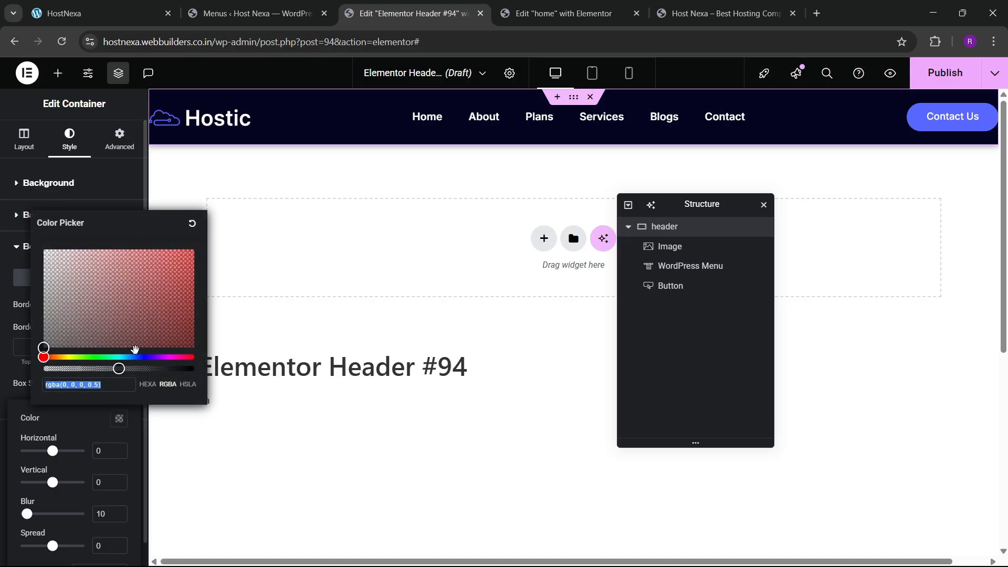
drag(135, 328, 44, 250)
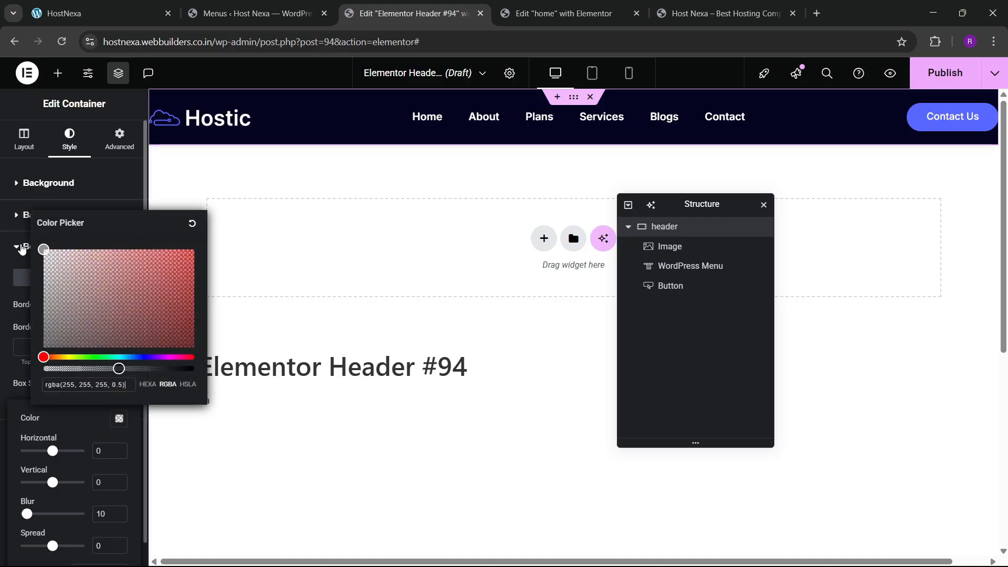
click(69, 464)
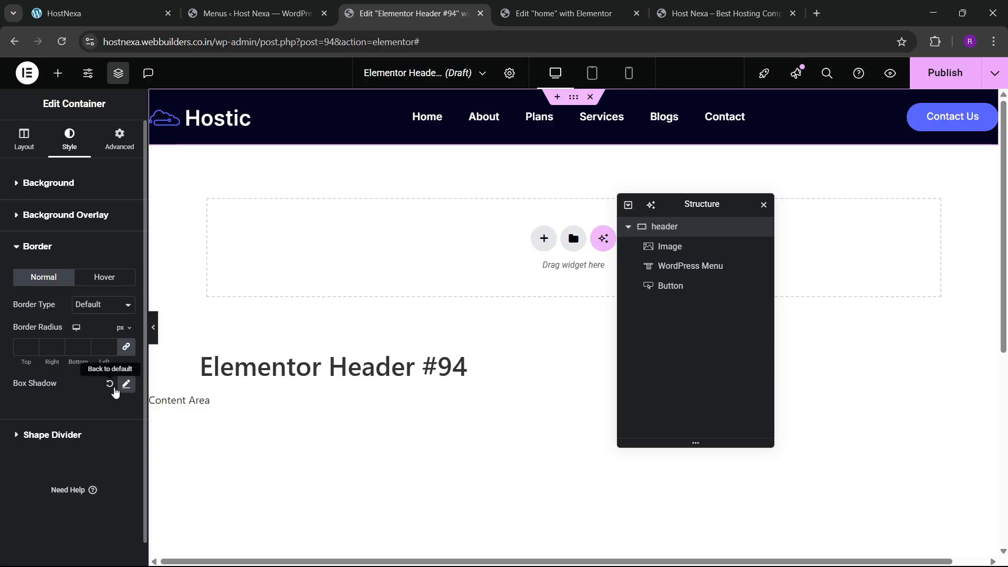
- Set the header container's box shadow to 5 horizontal, 7 vertical and 20 blur
click(125, 382)
scroll(89, 437, down, 1)
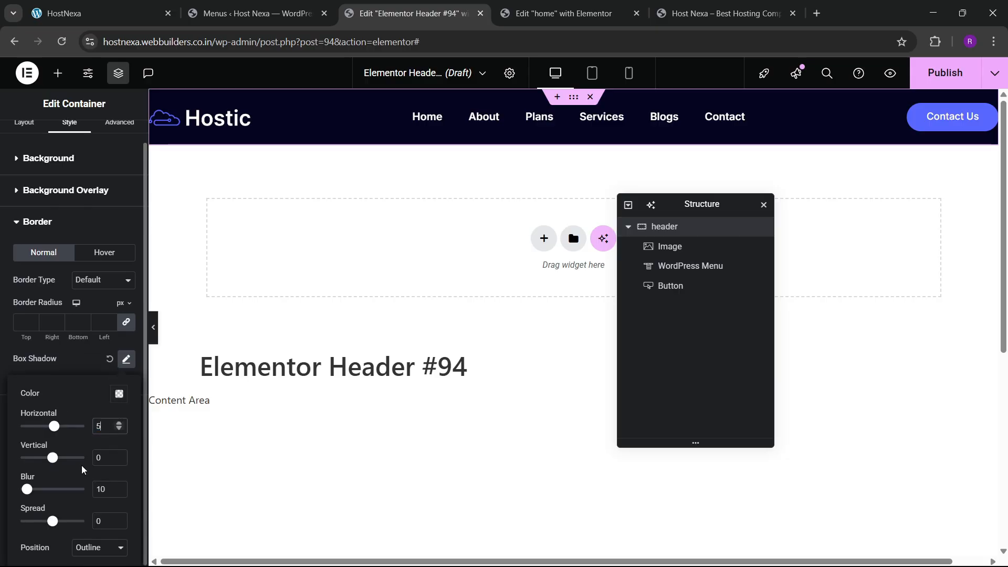
drag(106, 459, 57, 467)
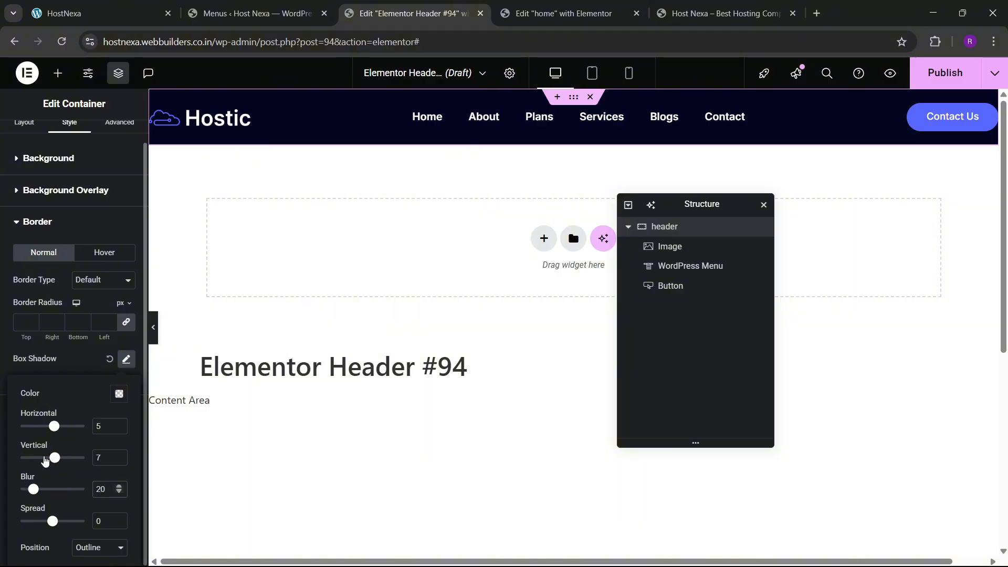
click(90, 349)
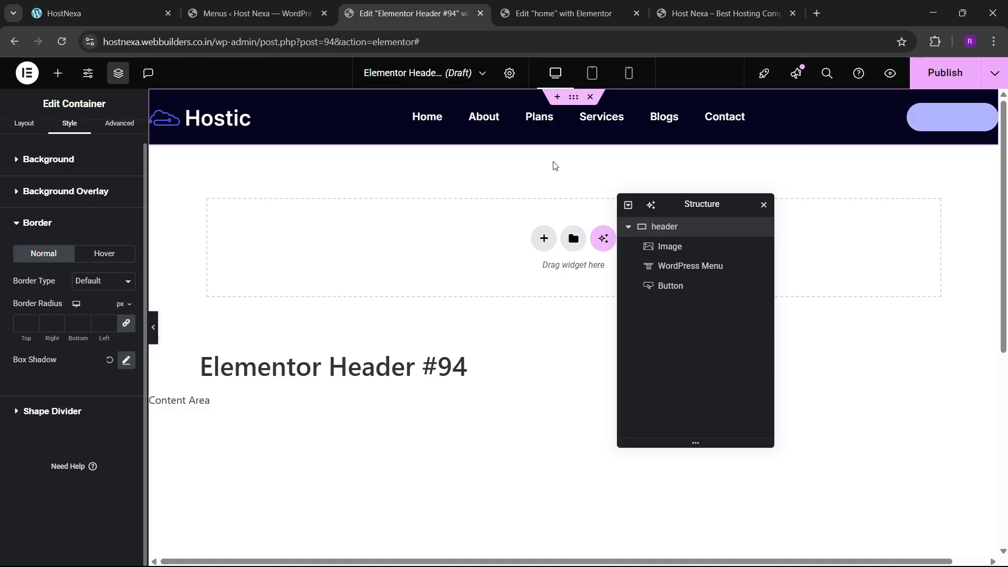
- Publish the header template with a display condition and check the header on the reloaded live home page
click(925, 71)
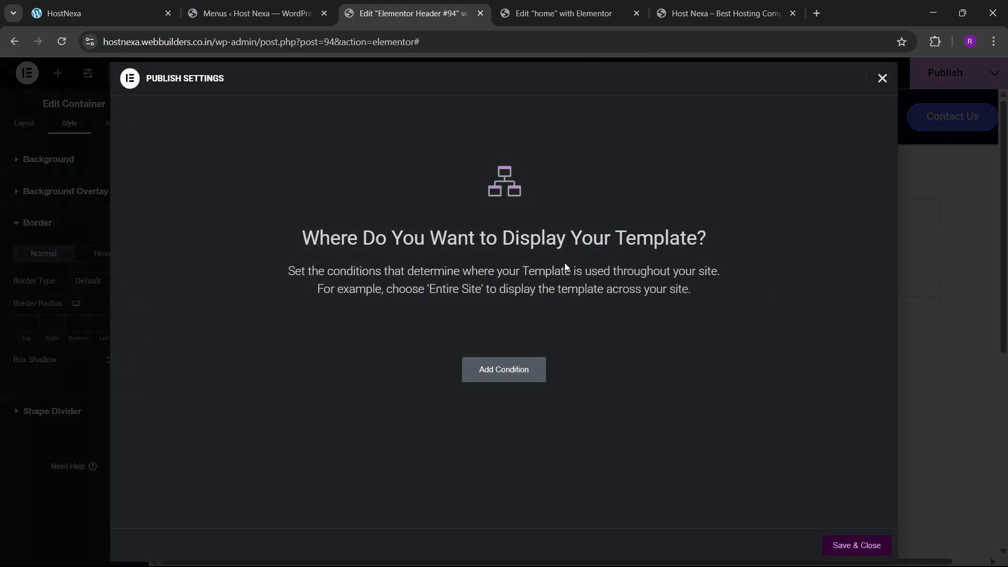
click(496, 371)
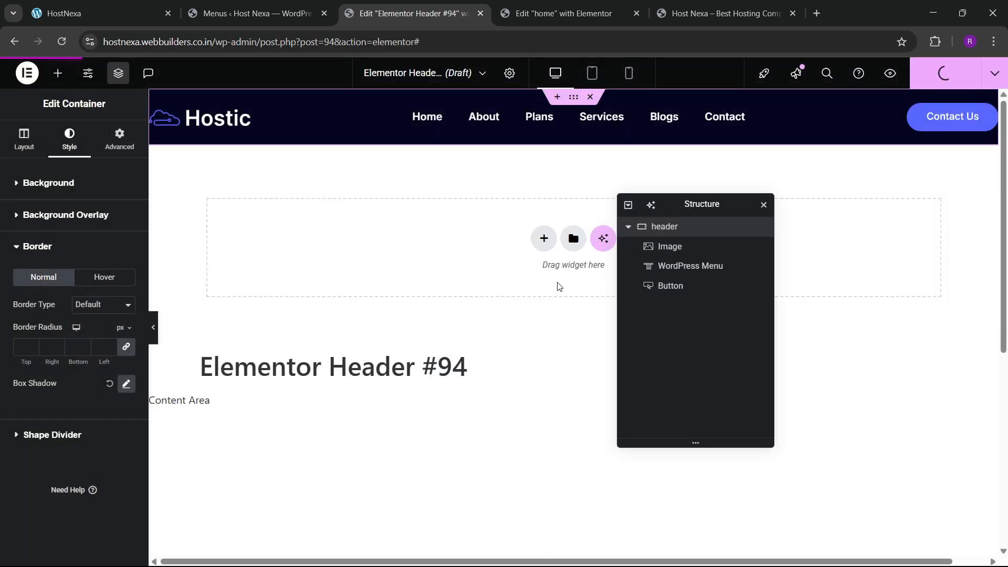
click(712, 4)
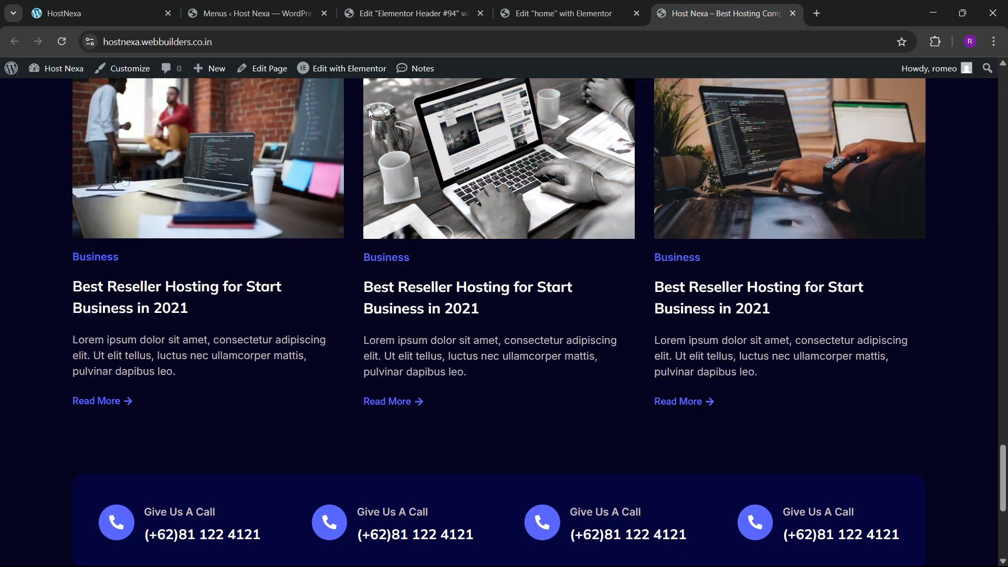
key(F5)
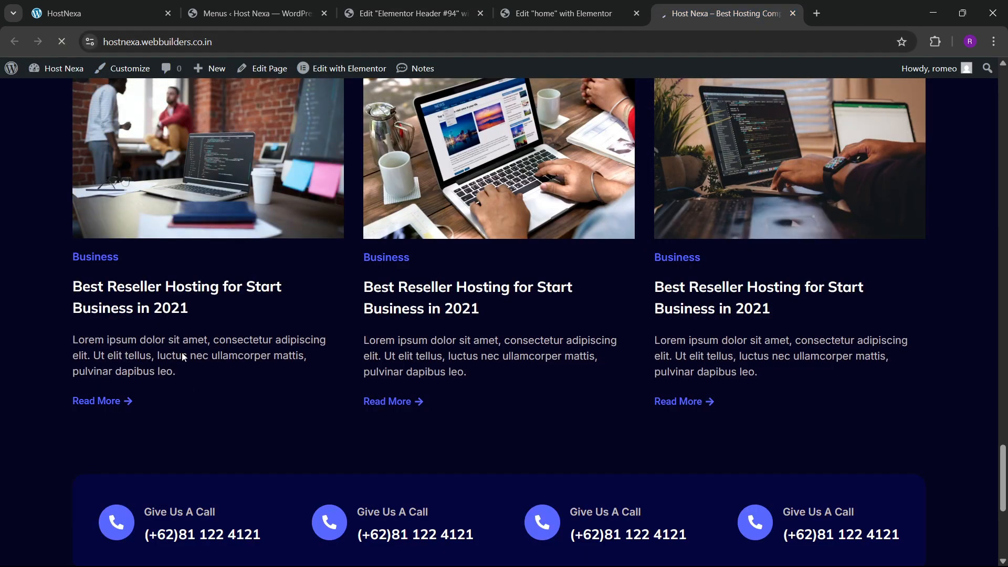
scroll(554, 313, down, 6)
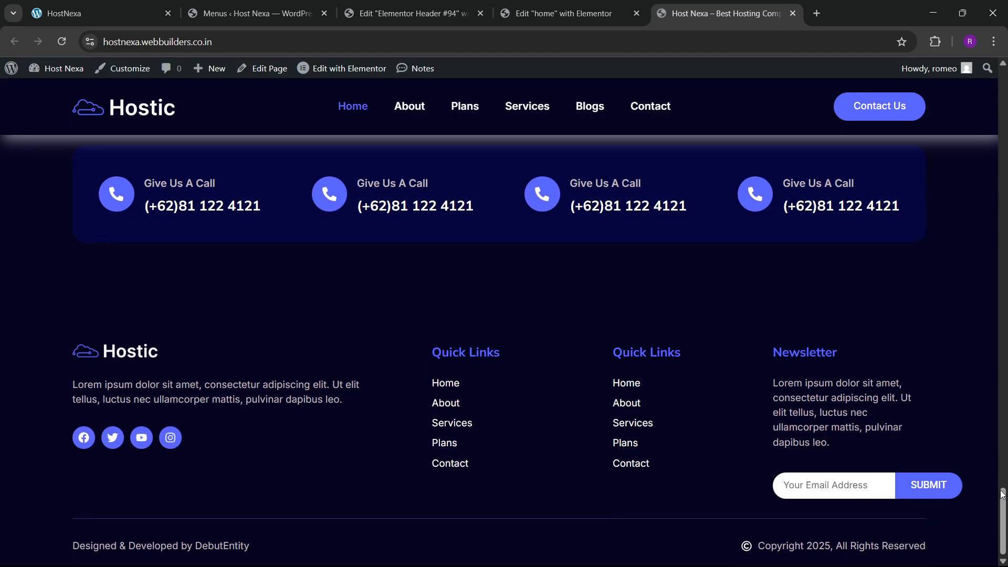
drag(1003, 505, 998, 9)
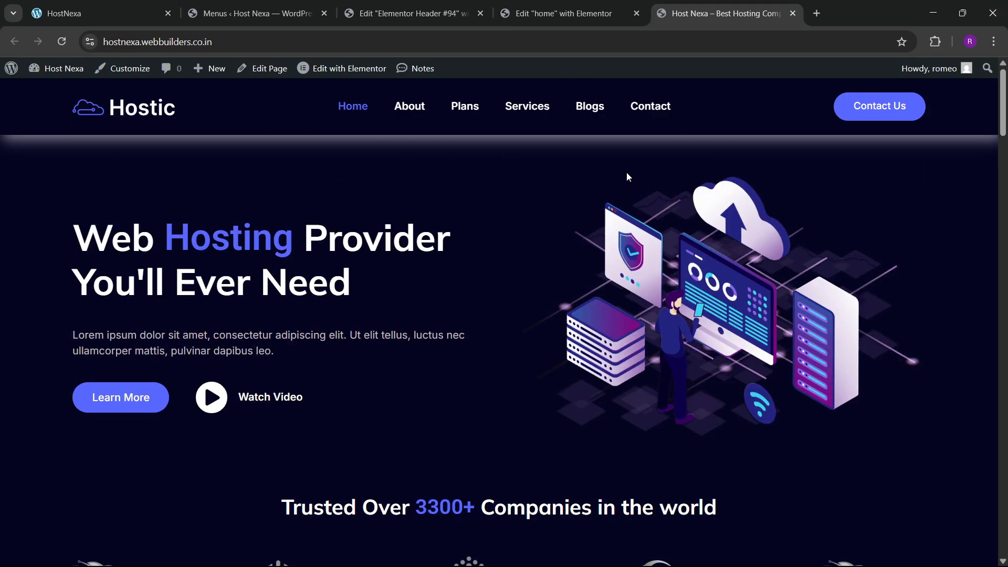
- Return to the header template, lower the box shadow colour's opacity to 0.33 and publish the change
click(562, 14)
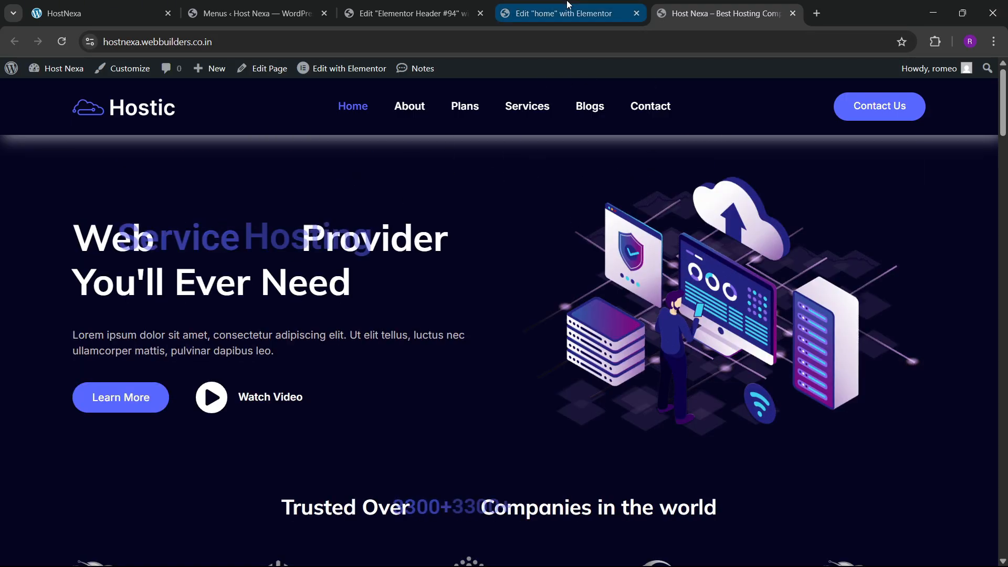
click(323, 3)
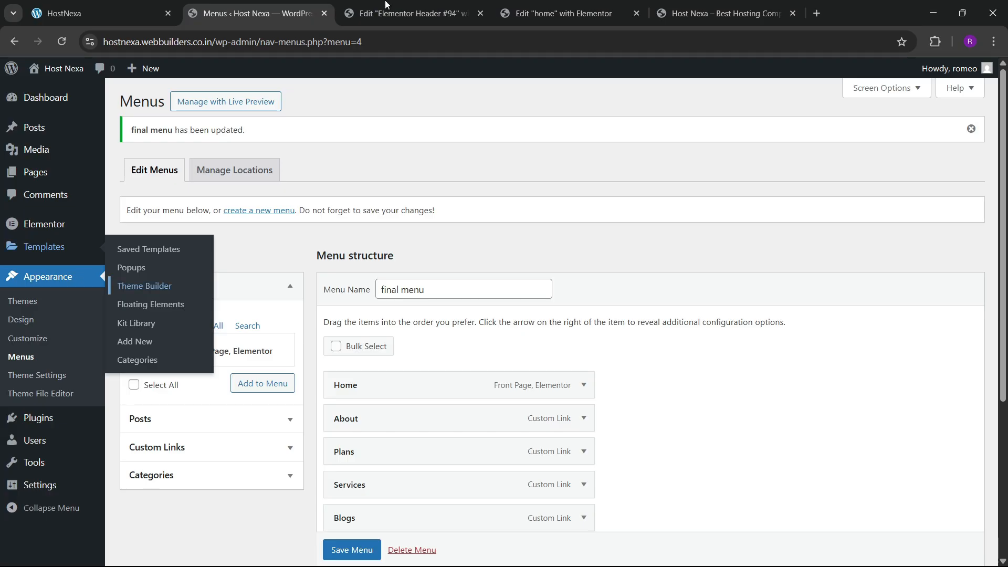
click(385, 3)
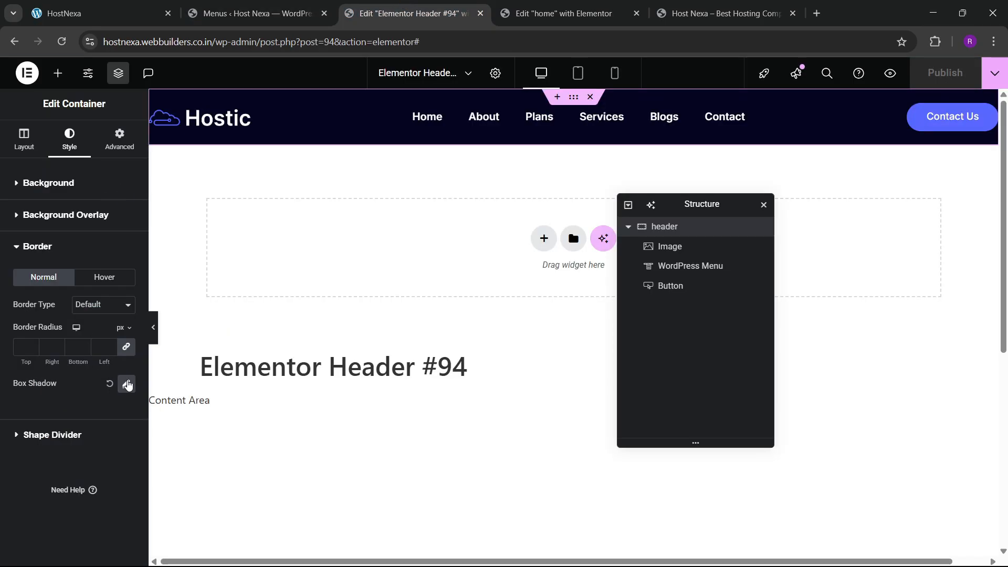
click(126, 384)
click(119, 393)
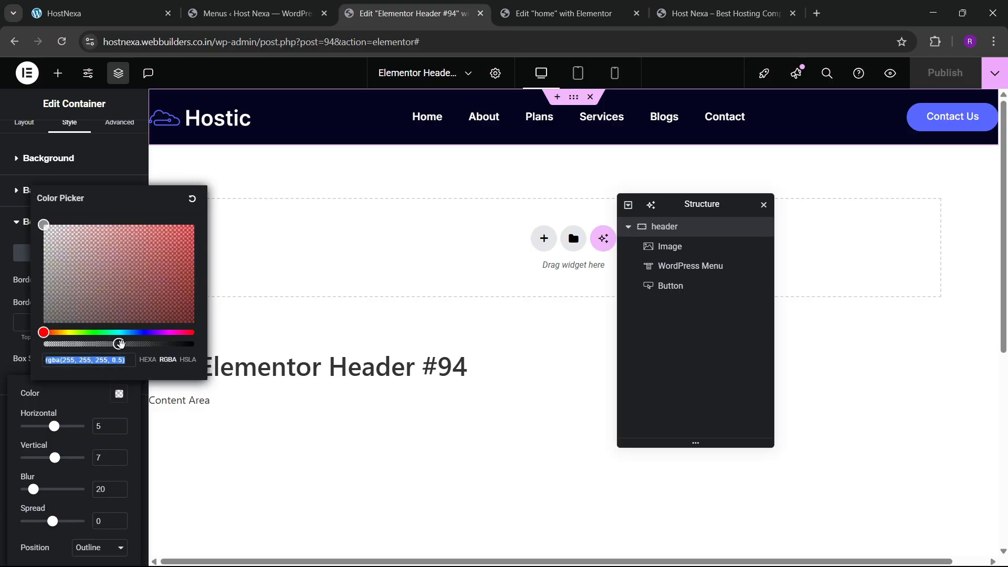
drag(120, 344, 101, 344)
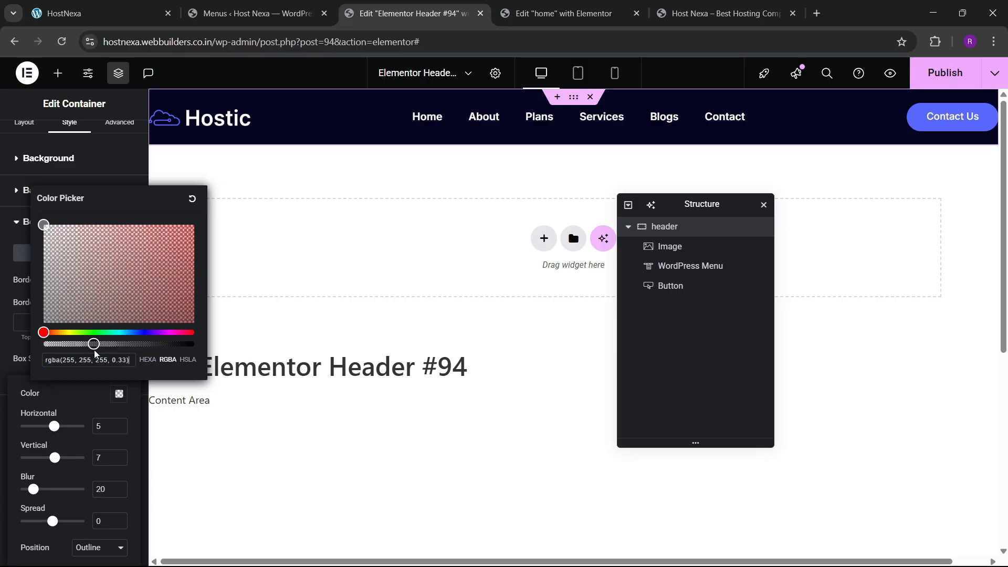
click(912, 73)
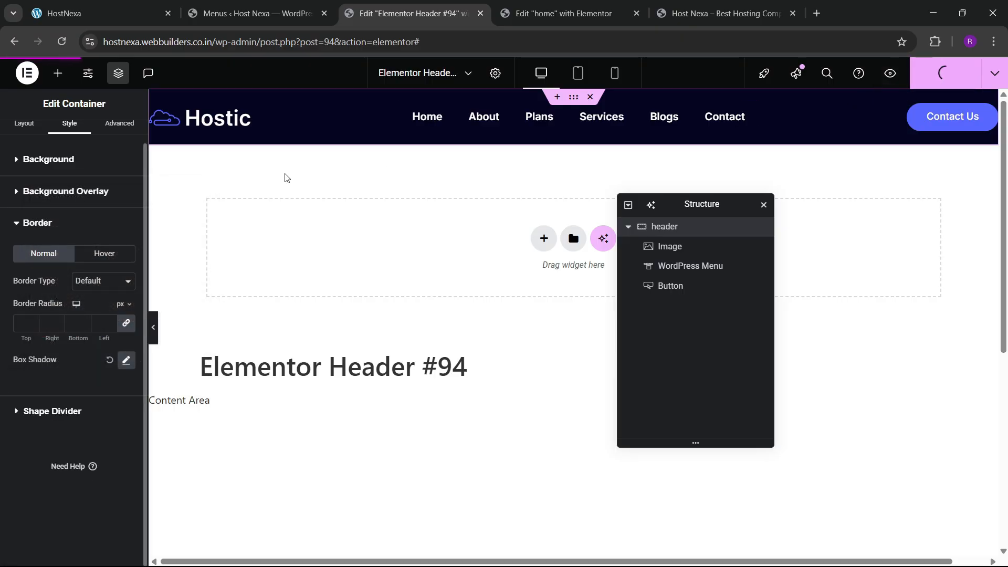
- Reload the live Host Nexa home page and examine the sticky header's shadow while moving through the page
key(ctrl+Tab)
key(ctrl+Tab)
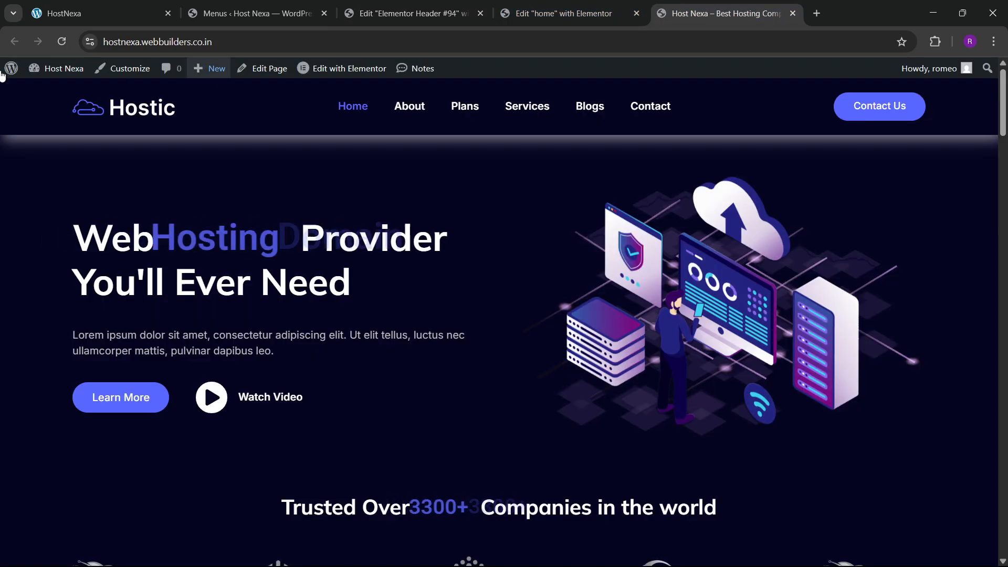
click(60, 43)
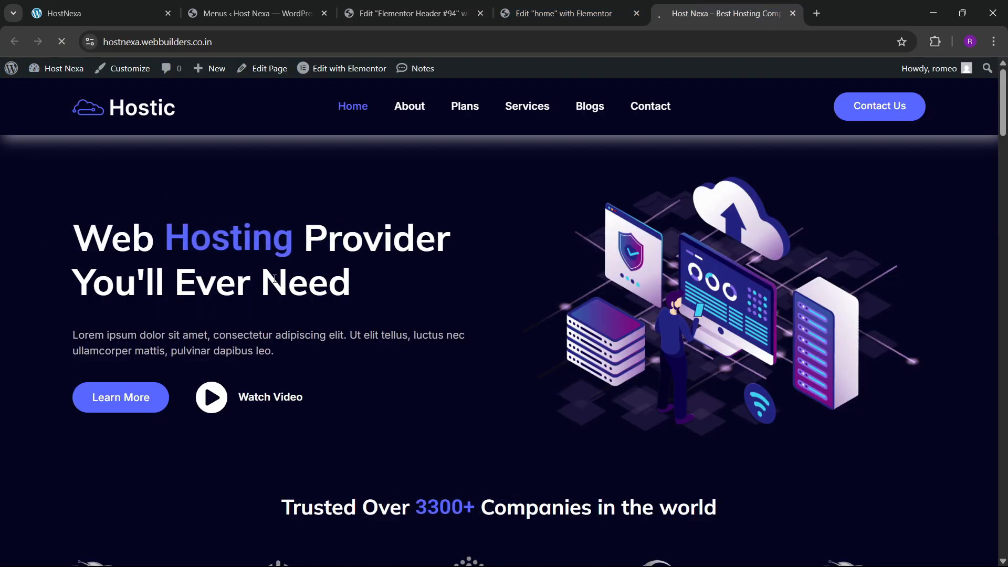
scroll(596, 307, down, 10)
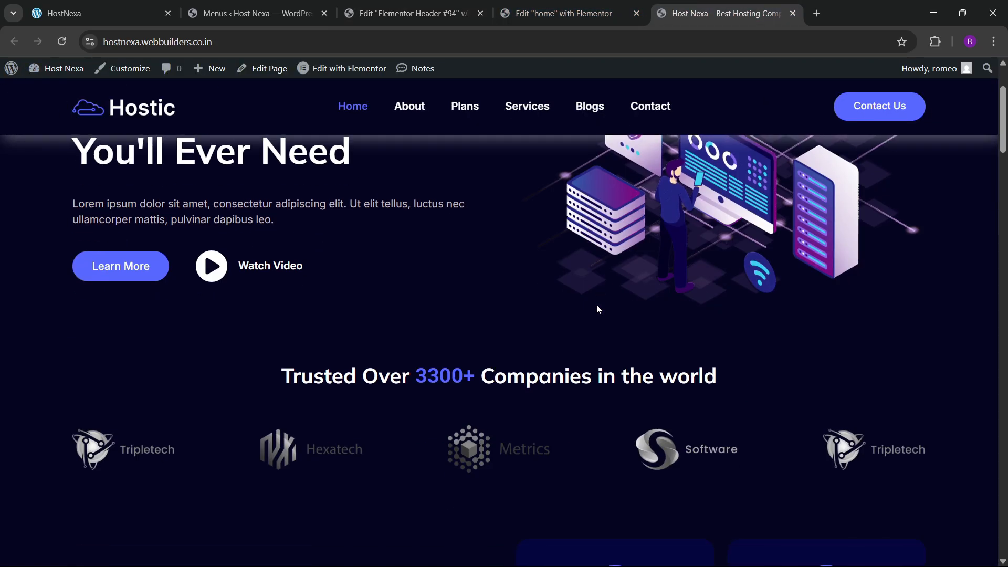
- Examine the remaining sections of the live home page beneath the sticky header, down to the footer
scroll(596, 307, down, 18)
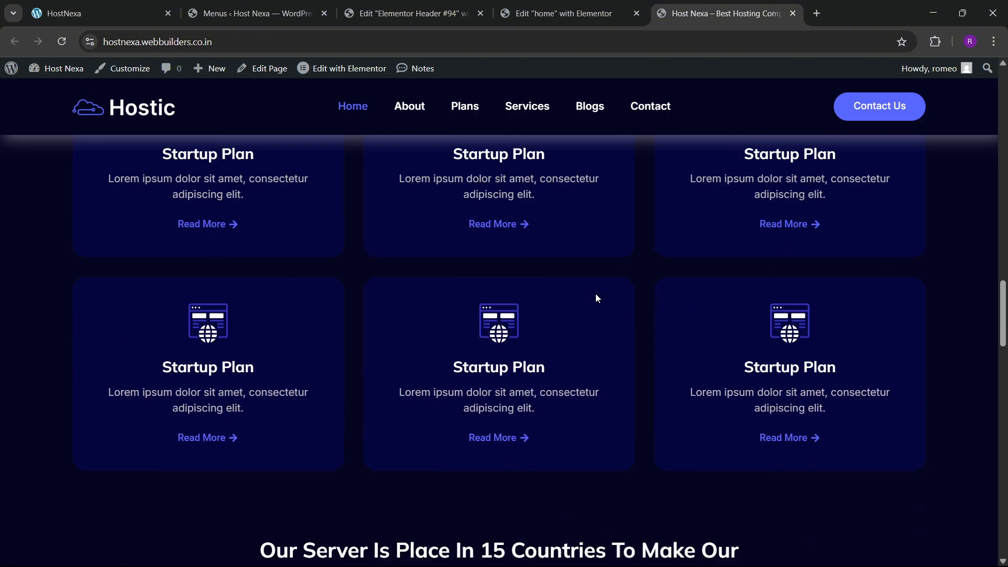
scroll(596, 298, down, 18)
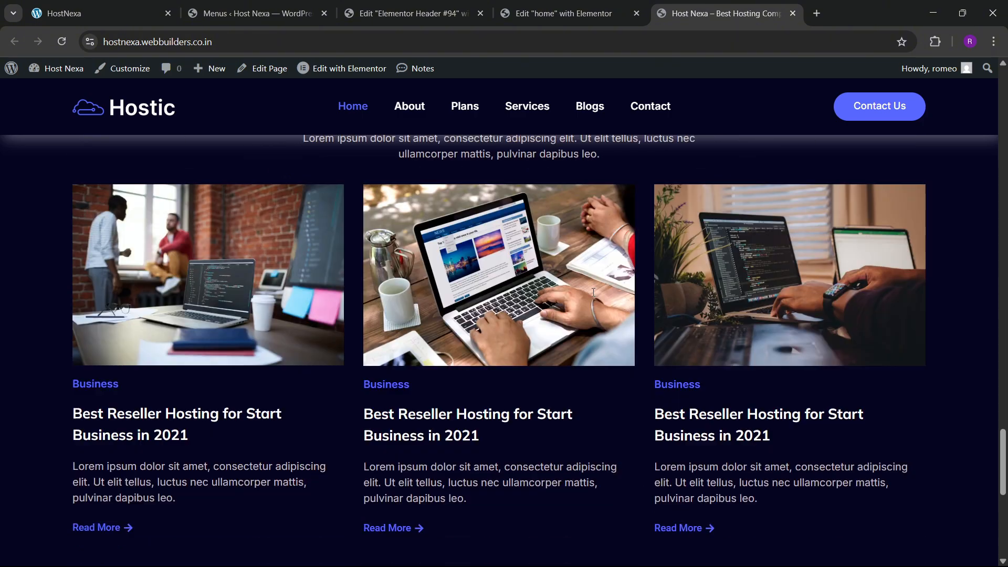
scroll(589, 309, down, 3)
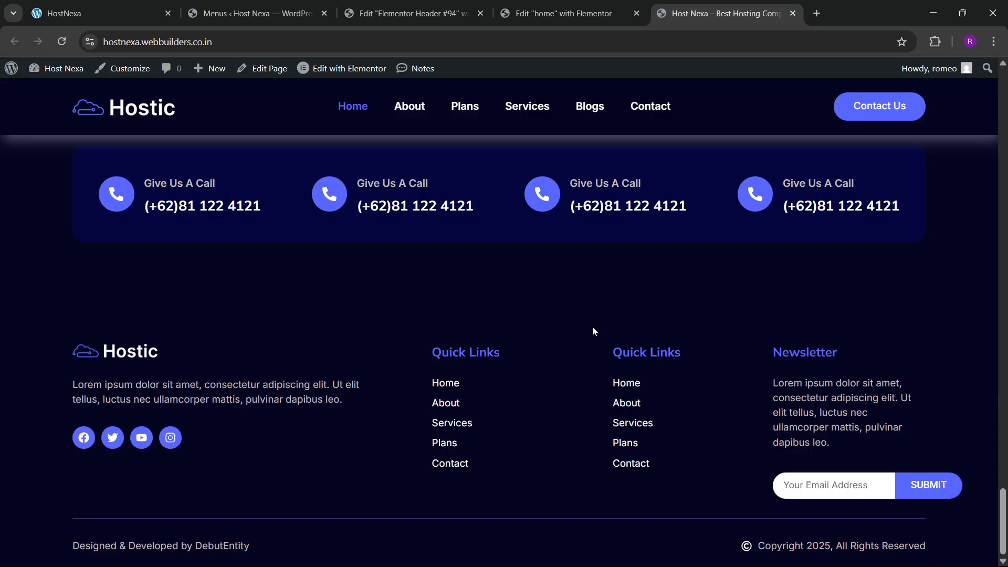
- Return to the home page's Elementor editor and reload it, discarding any unsaved changes
click(599, 4)
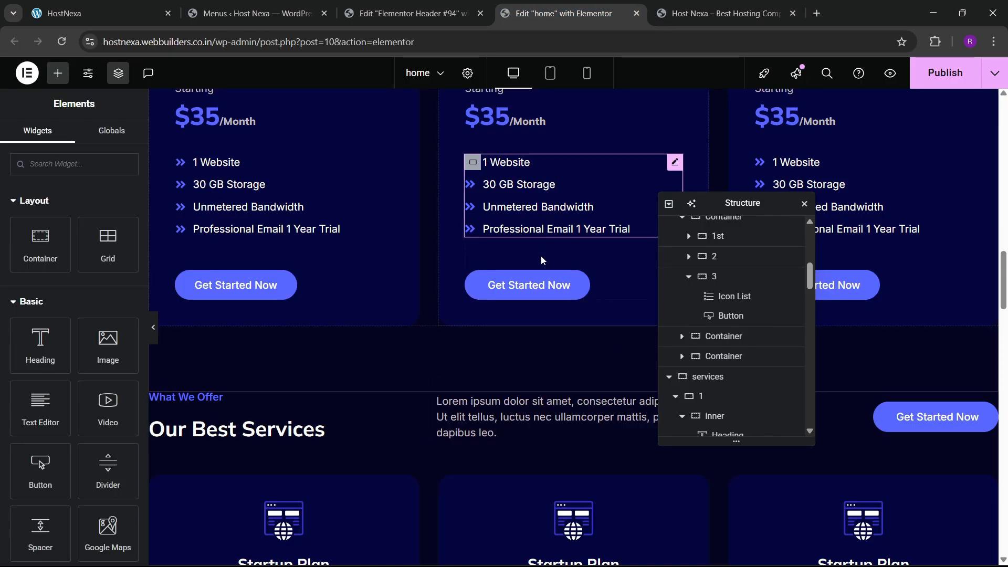
scroll(535, 229, up, 2)
scroll(534, 222, down, 1)
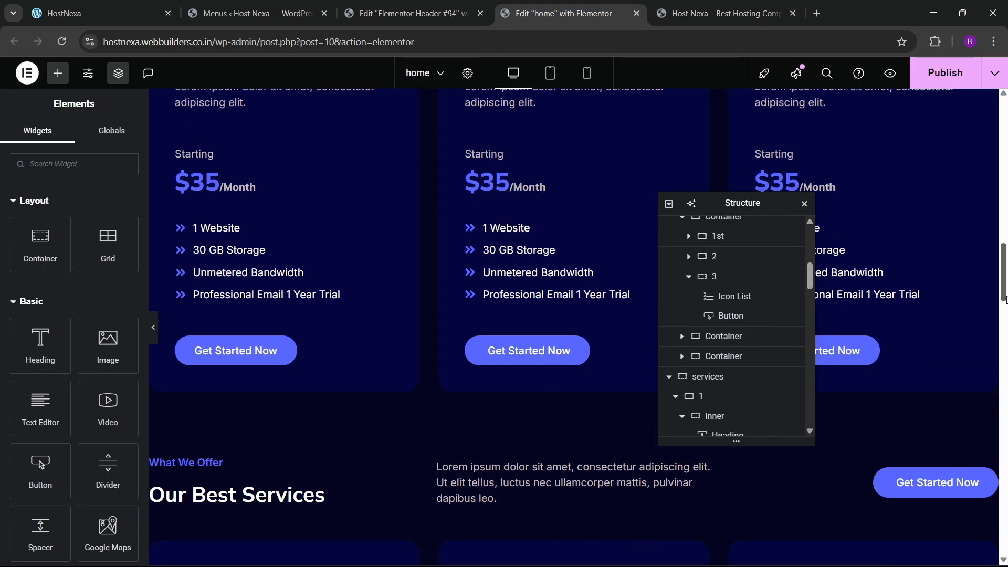
drag(1004, 286, 997, 107)
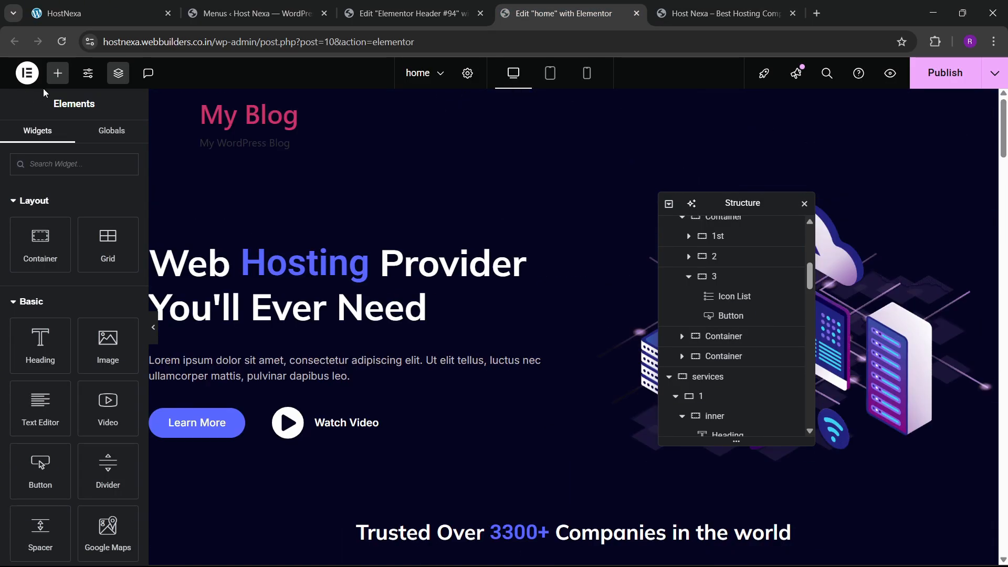
click(62, 41)
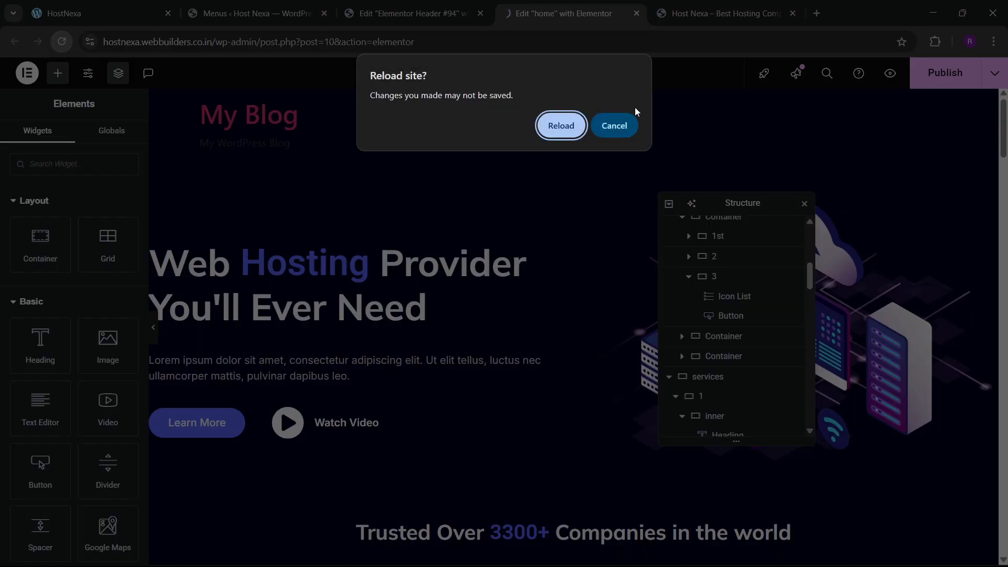
click(560, 126)
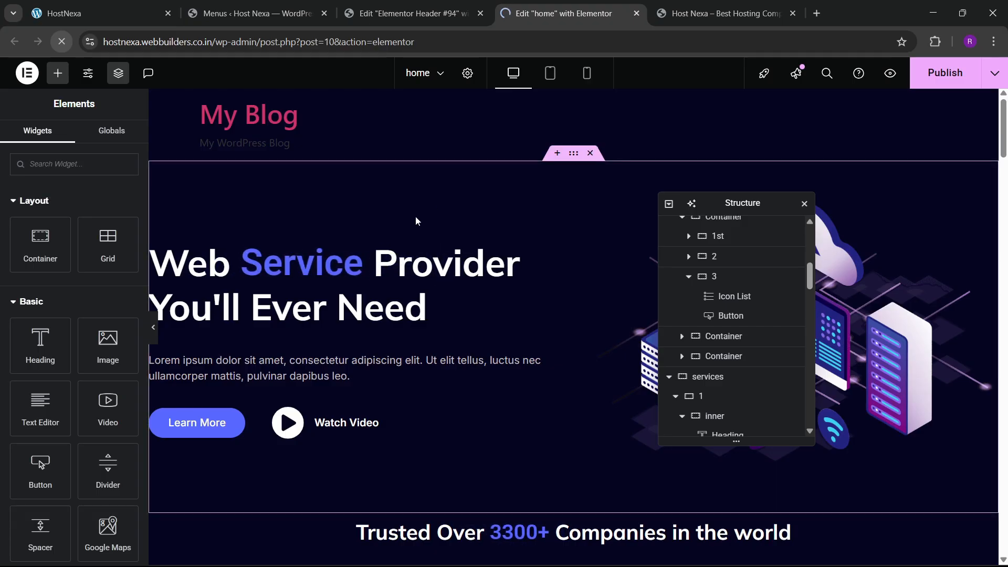
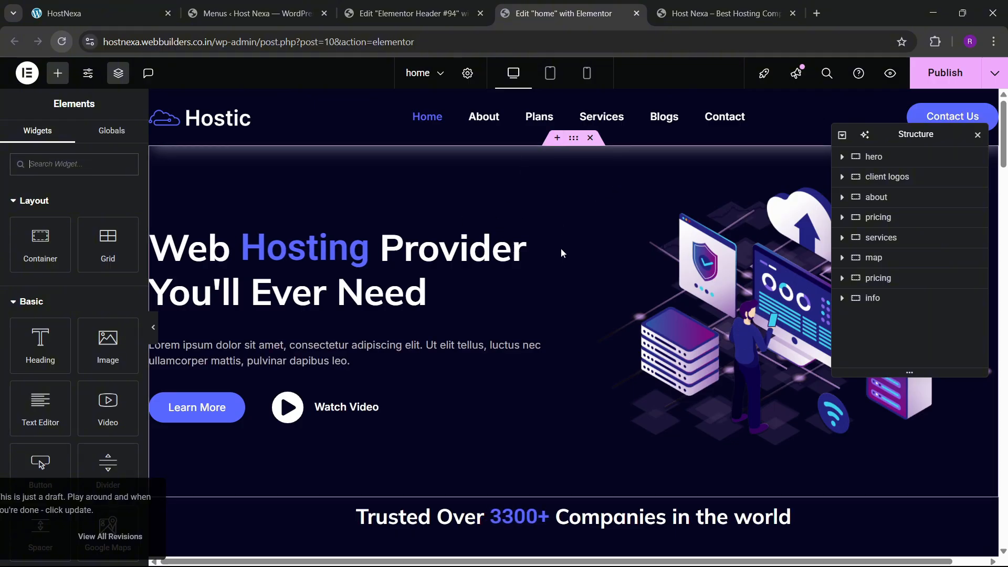
- In mobile portrait view, set the hero container's padding to 60 top, 20 right, 60 bottom and 20 left
click(587, 73)
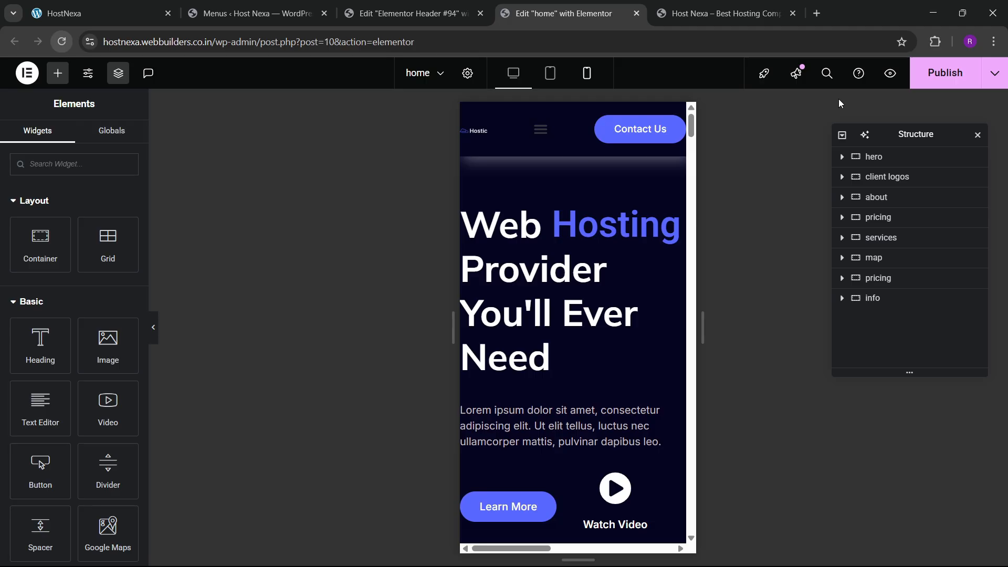
click(574, 74)
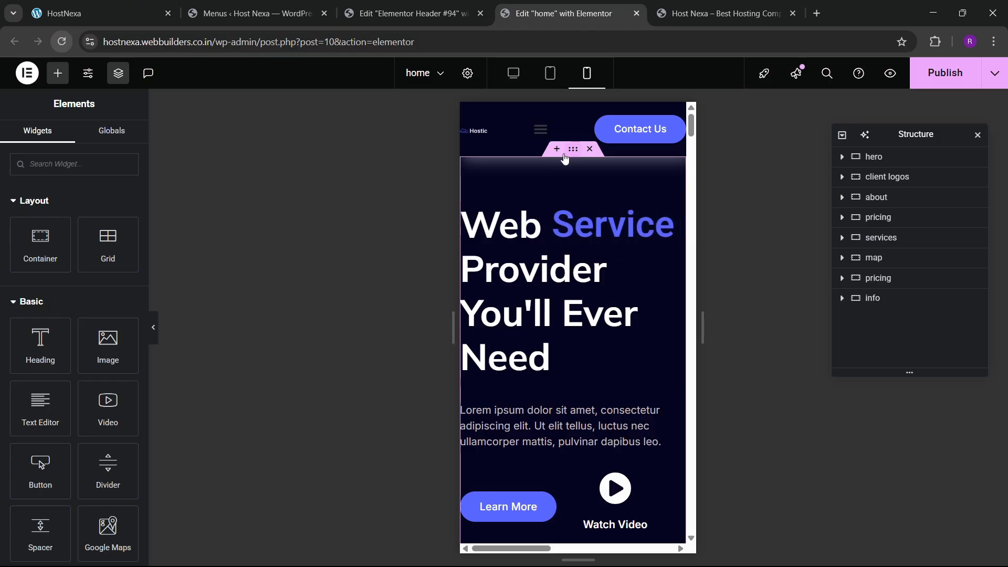
click(120, 139)
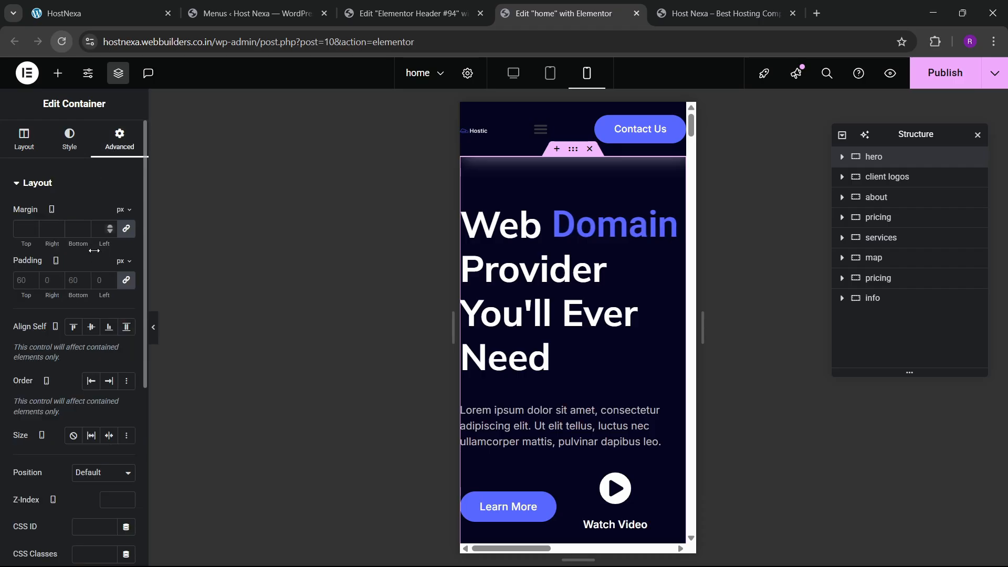
click(126, 283)
click(19, 283)
text(60)
key(Tab)
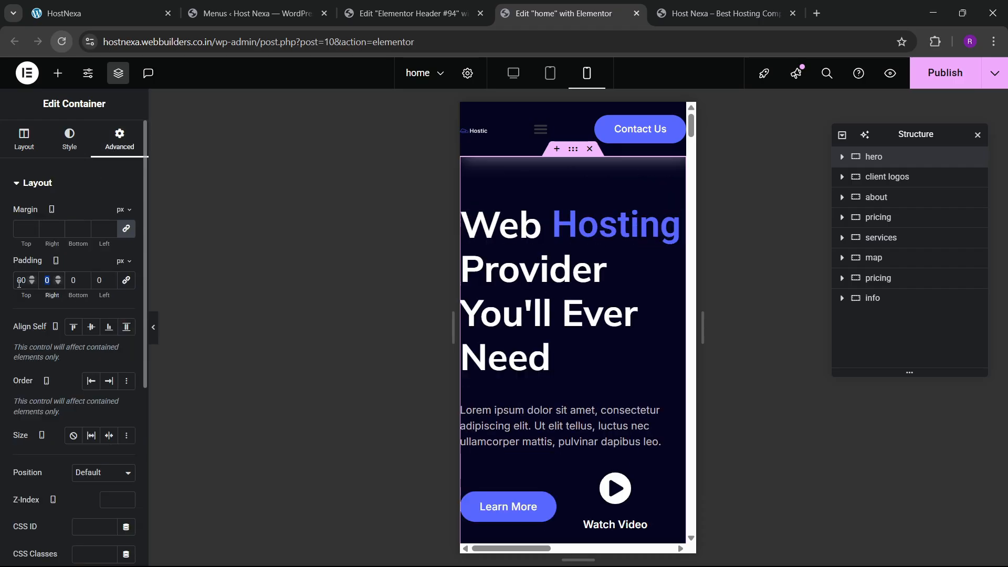
text(20)
key(Tab)
text(60)
key(Tab)
text(20)
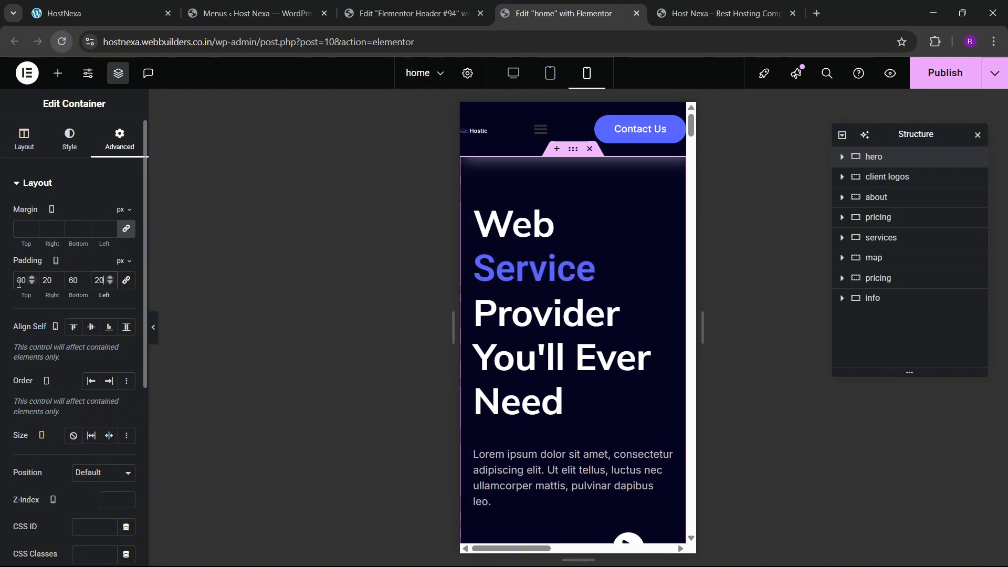
- Set the hero animated headline's mobile font size to 40 px
click(531, 254)
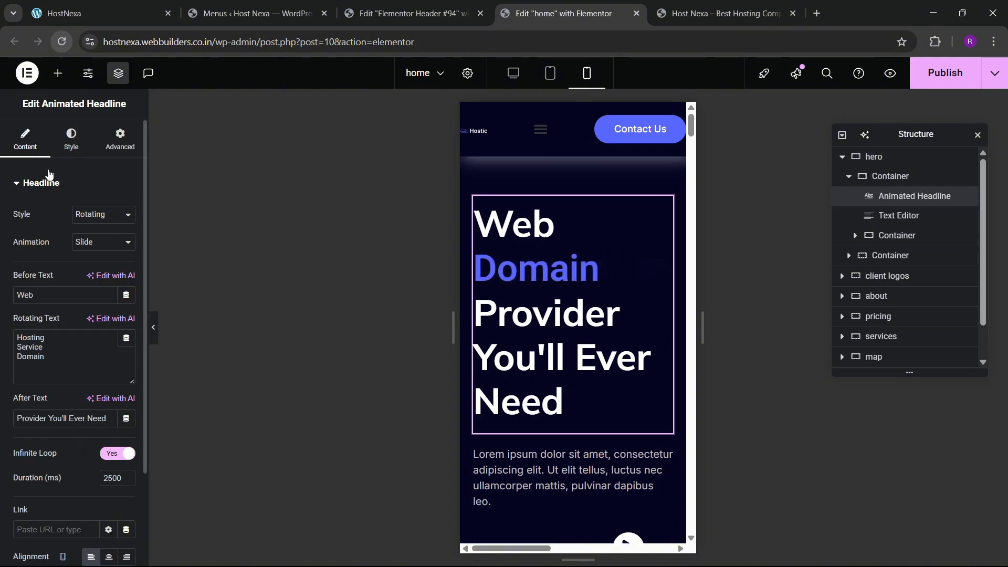
click(71, 139)
click(126, 242)
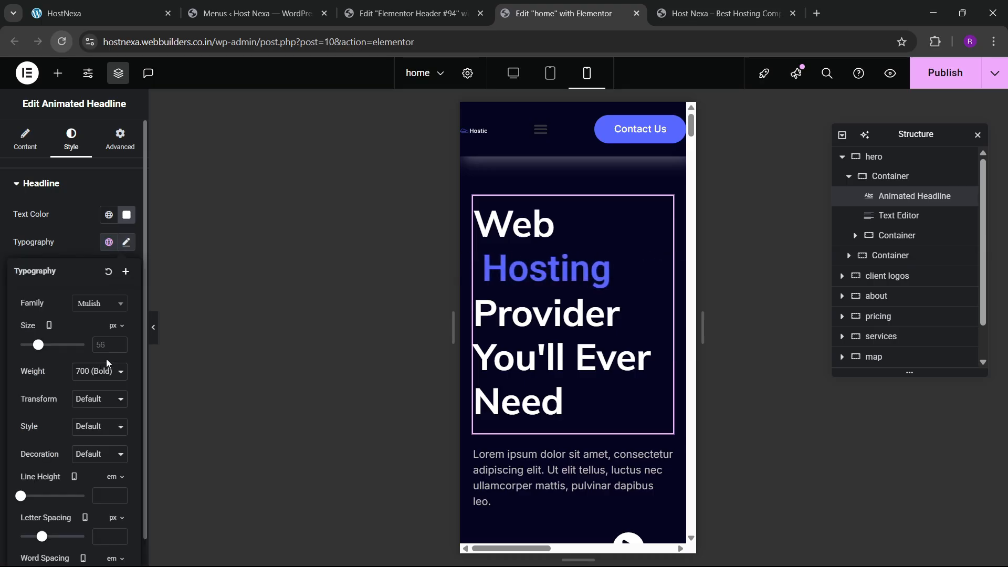
click(111, 345)
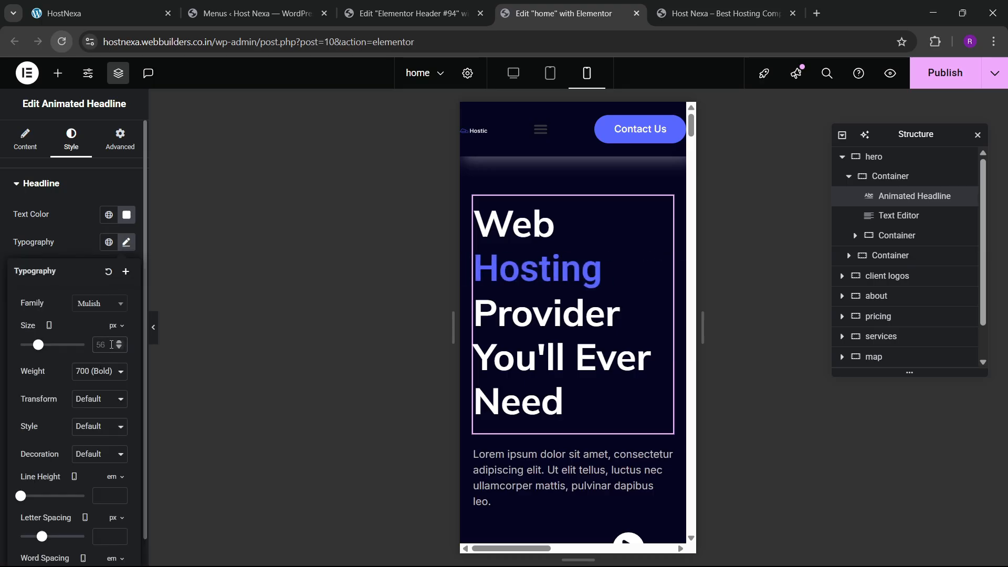
text(40)
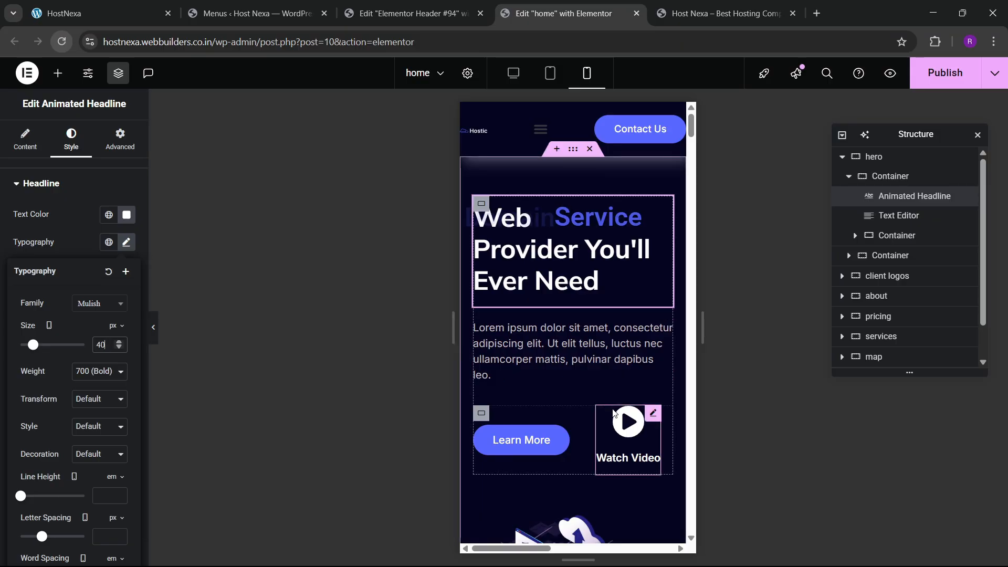
- Set the Watch Video icon box's mobile icon position to left and its vertical alignment to middle
click(629, 438)
click(91, 214)
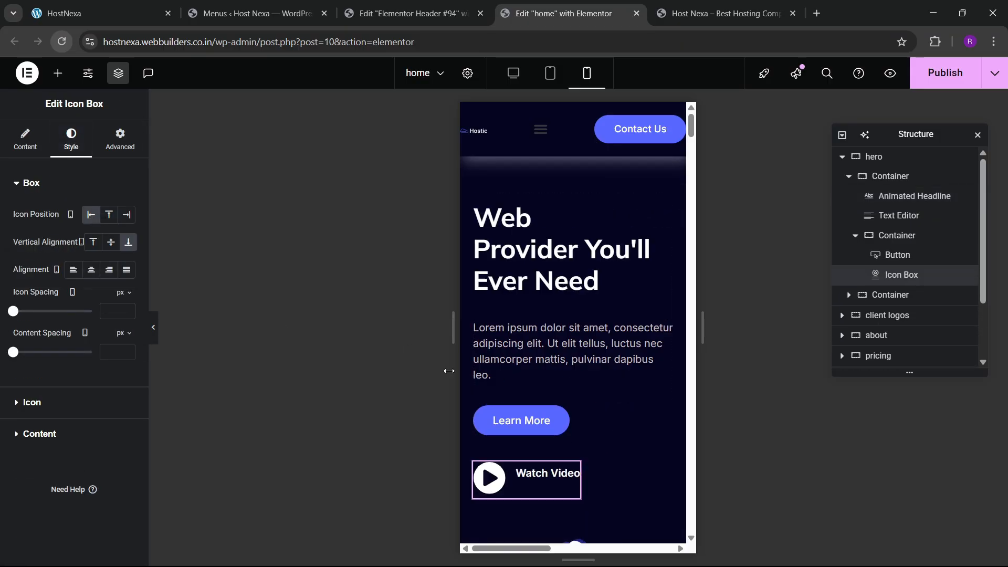
scroll(562, 425, down, 6)
scroll(562, 425, up, 6)
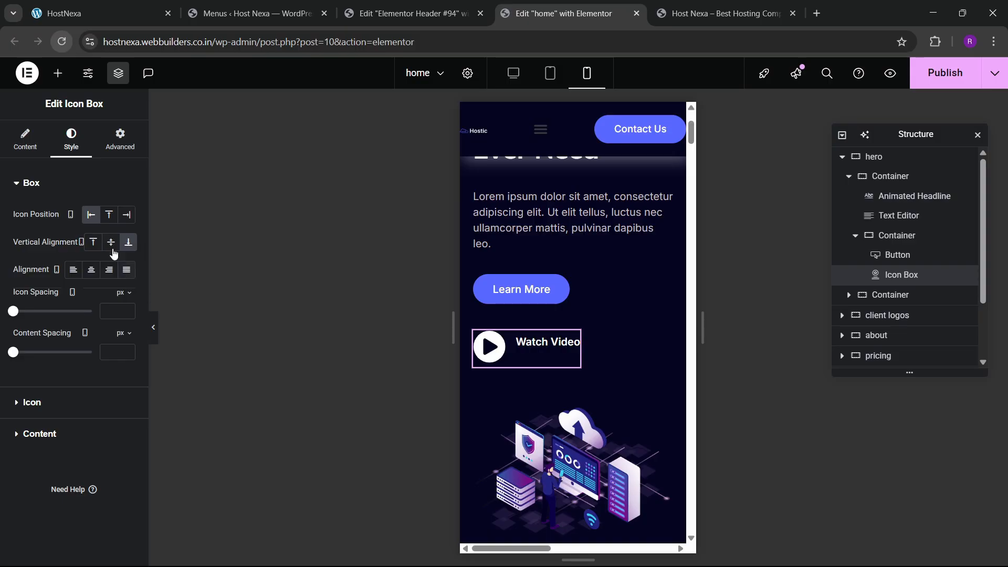
click(128, 242)
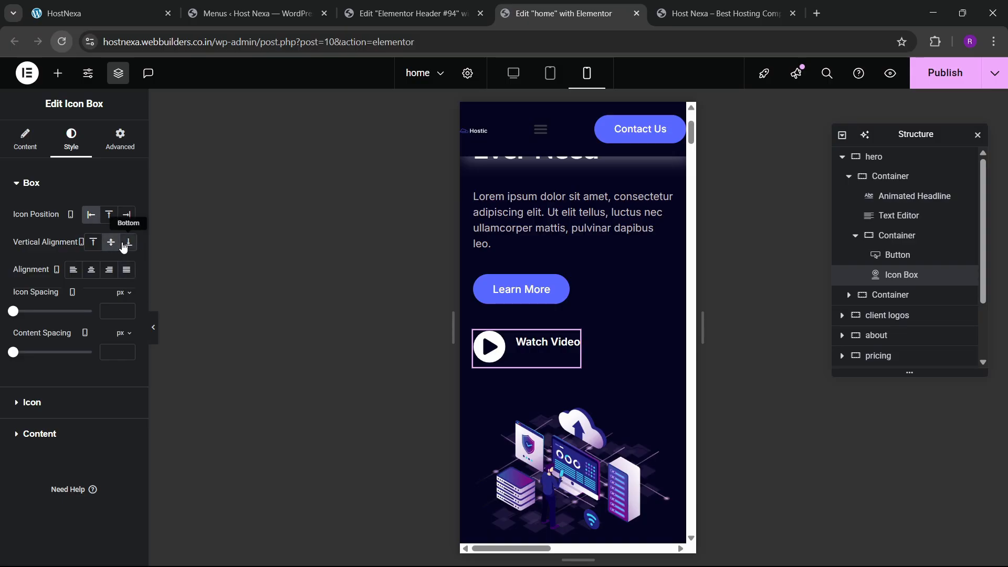
scroll(576, 286, down, 3)
click(576, 286)
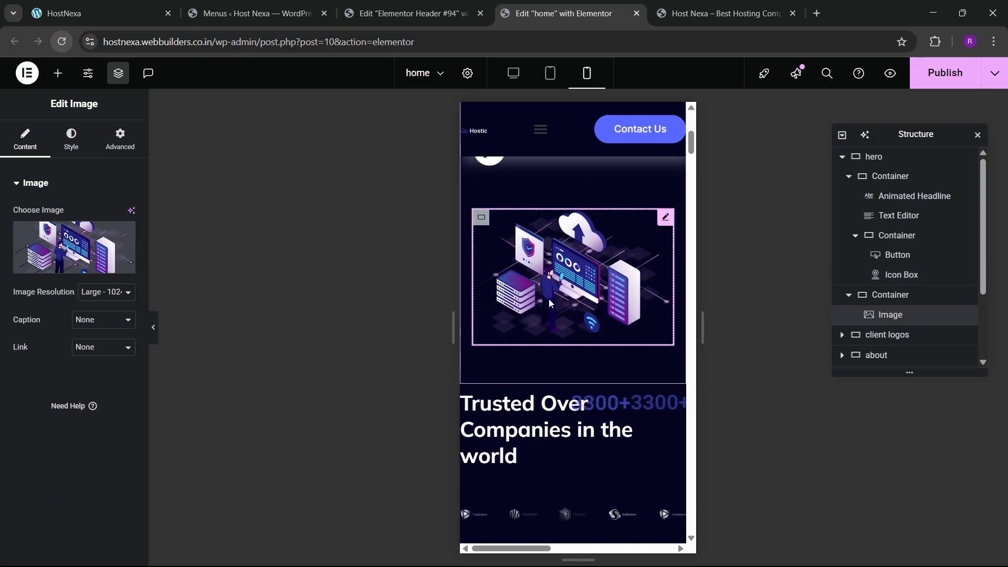
scroll(549, 299, down, 3)
scroll(544, 295, up, 2)
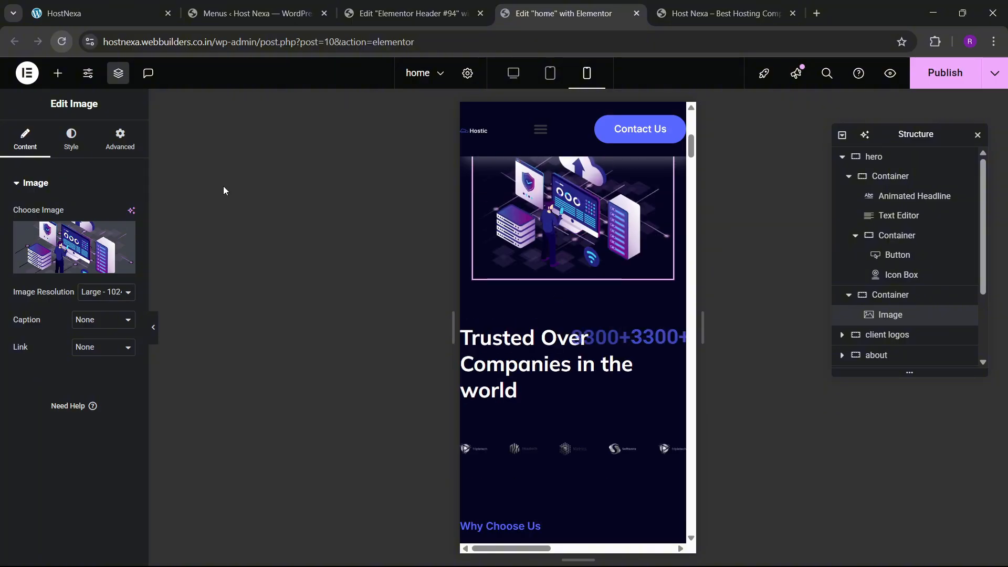
click(122, 140)
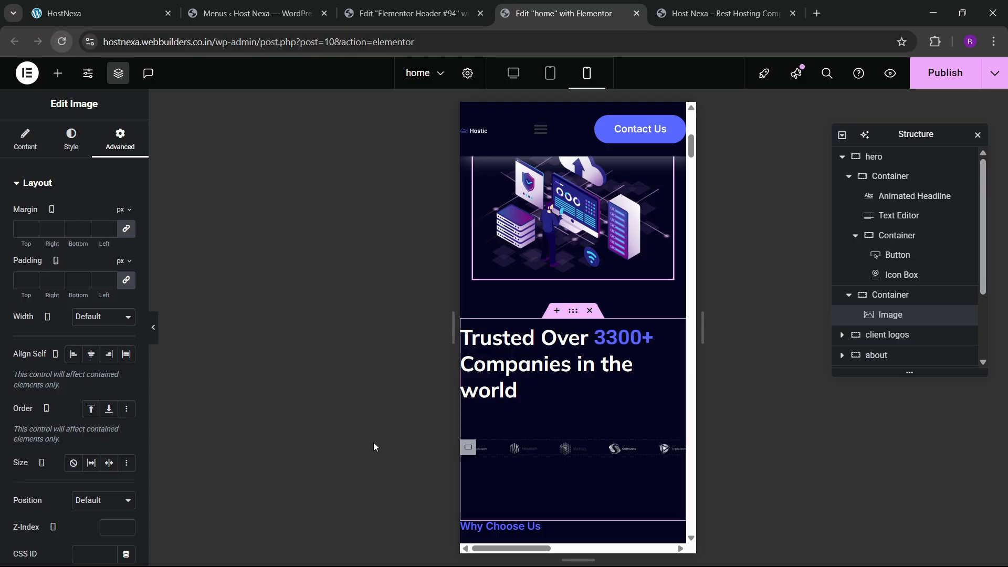
click(126, 281)
click(72, 281)
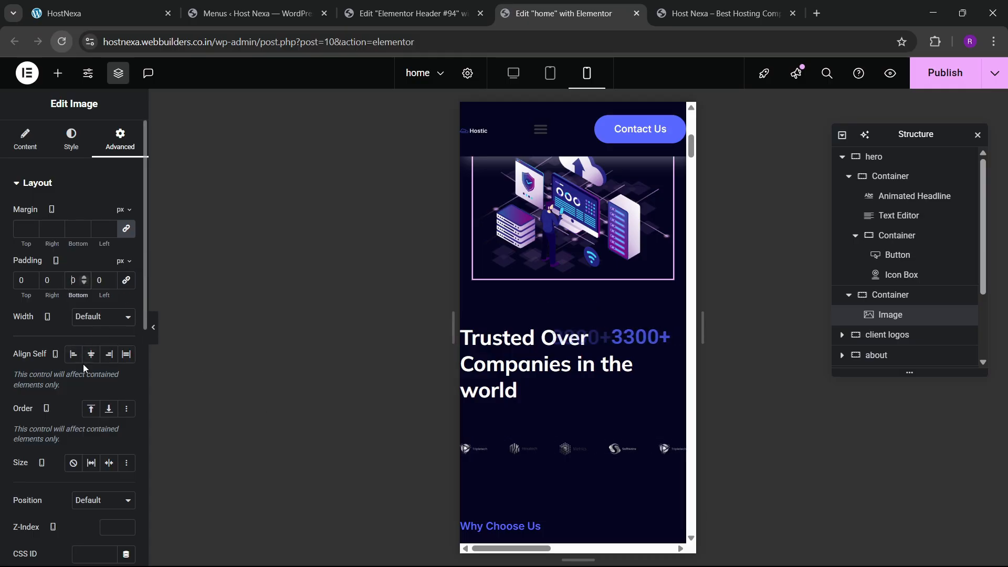
- Set the client logos container's mobile padding to 20 right, 100 bottom and 20 left, with 0 top
click(572, 312)
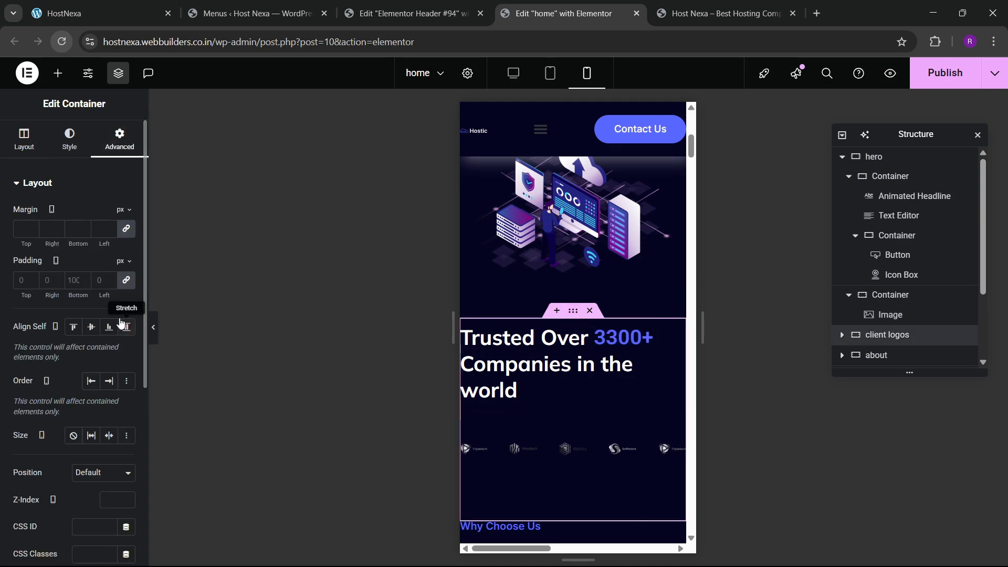
click(126, 280)
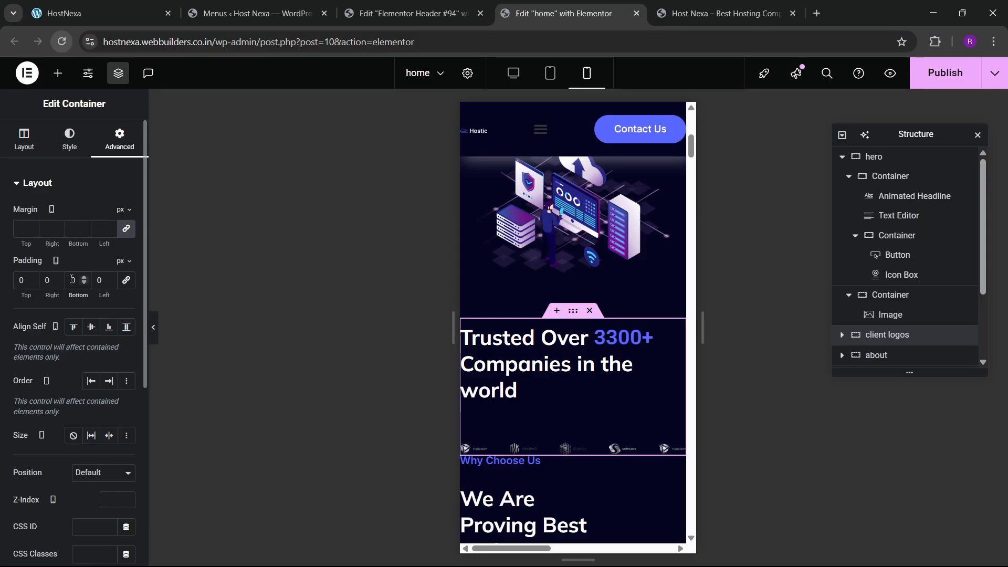
text(100)
click(44, 286)
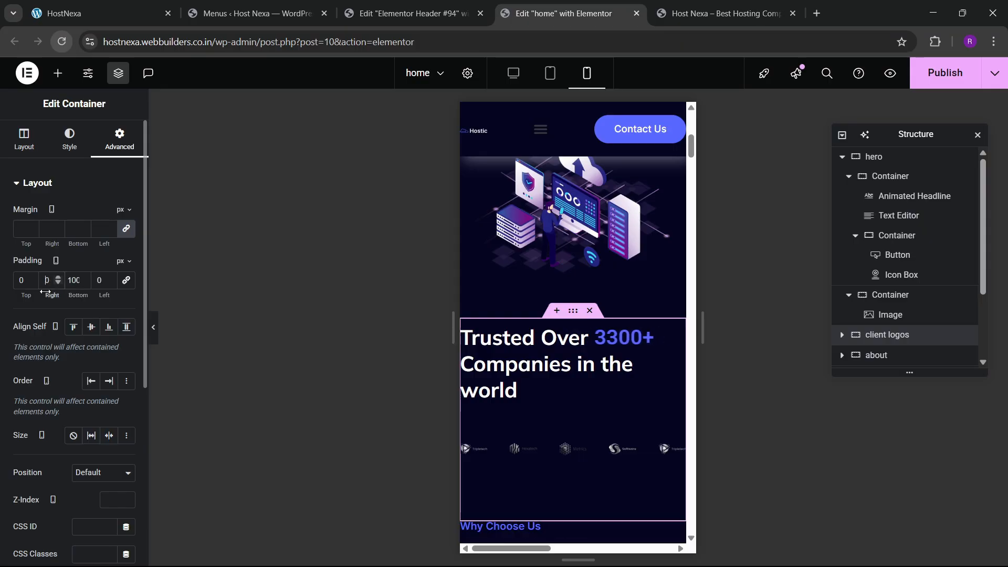
text(2)
click(97, 285)
text(2)
scroll(590, 303, down, 1)
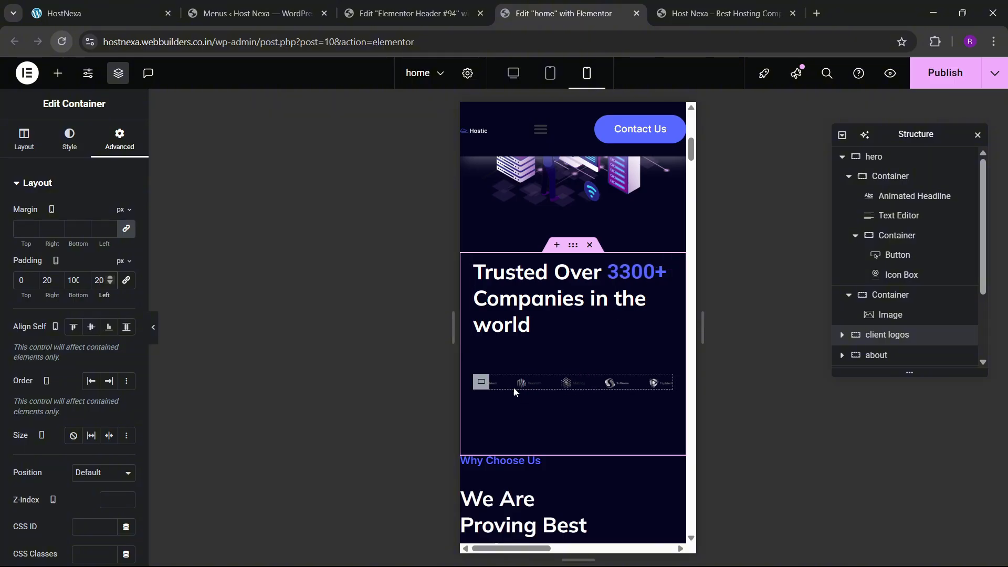
- Stack the logos vertically by setting the inner client logos container's mobile direction to column
mouse_move(486, 388)
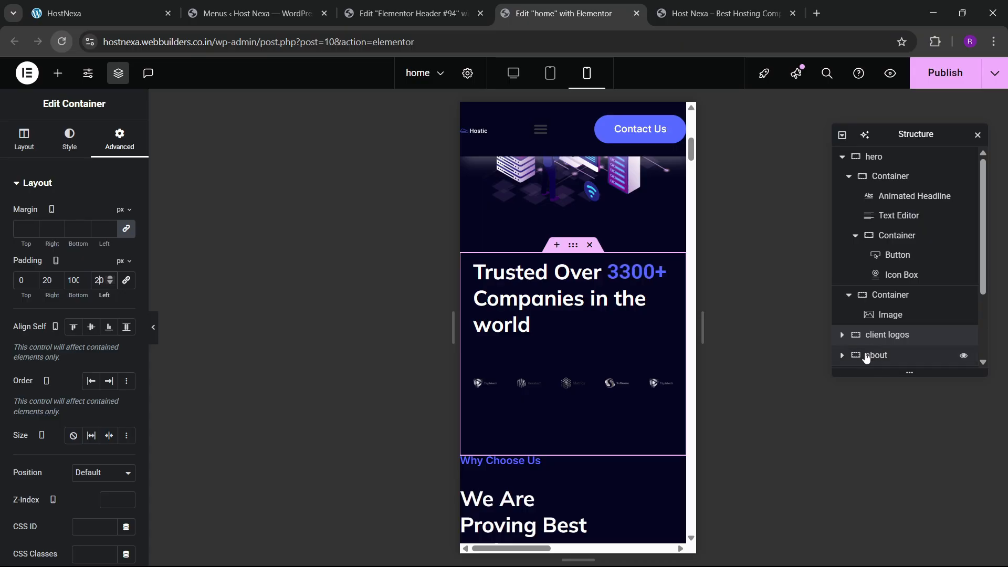
click(483, 391)
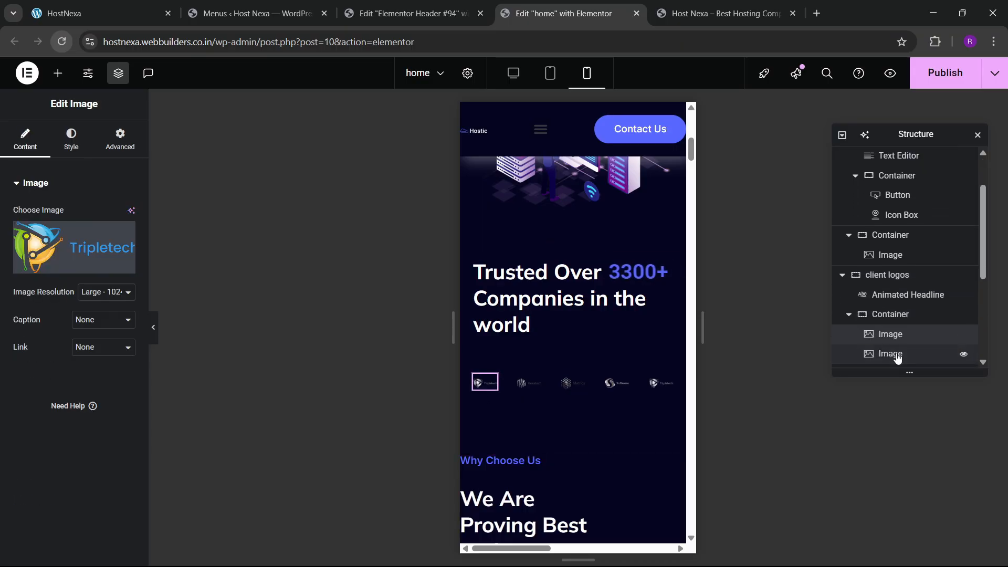
click(874, 246)
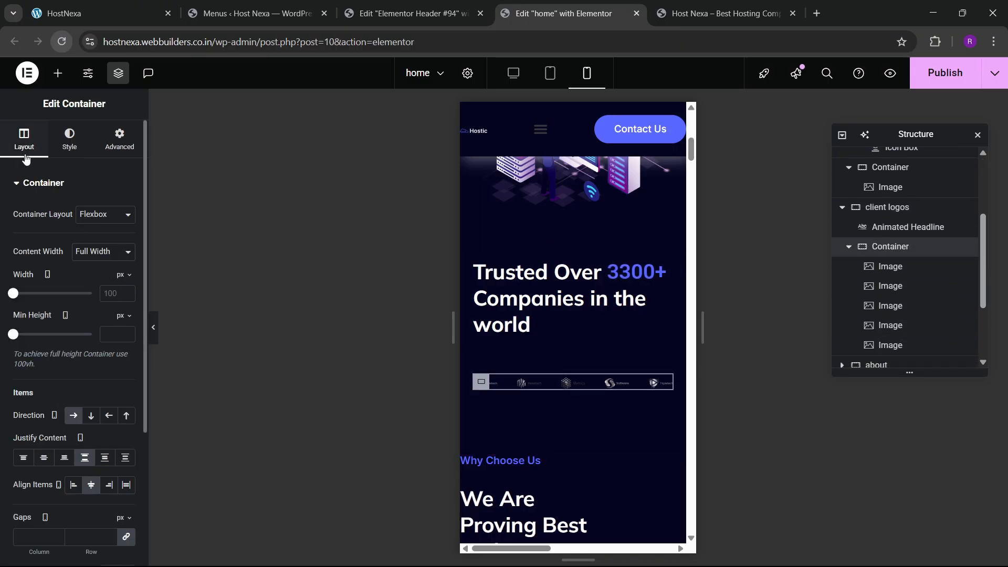
scroll(68, 312, down, 3)
click(91, 284)
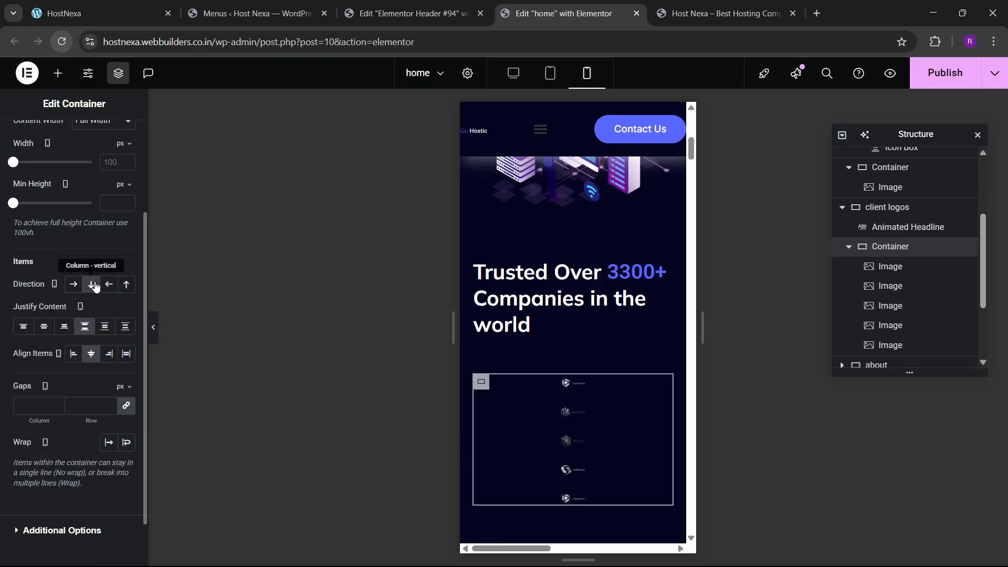
scroll(83, 166, up, 3)
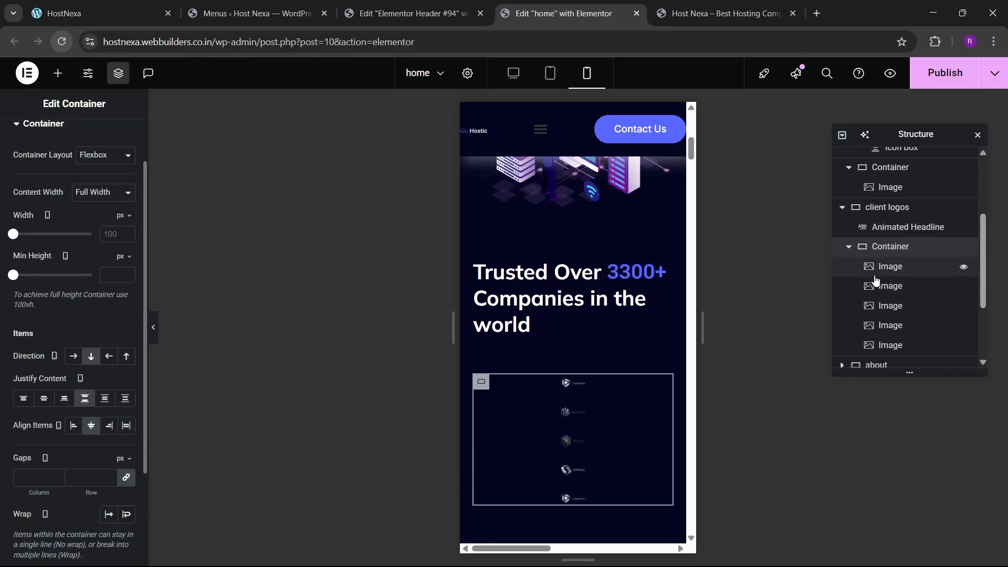
- Set the first client logo's mobile custom width to 145 px
click(887, 266)
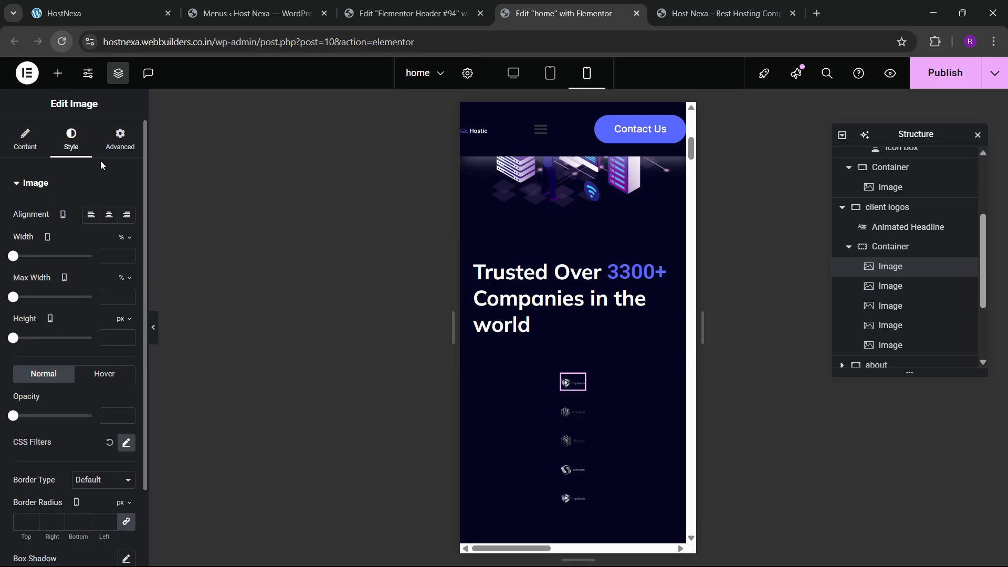
click(119, 140)
drag(16, 364, 26, 373)
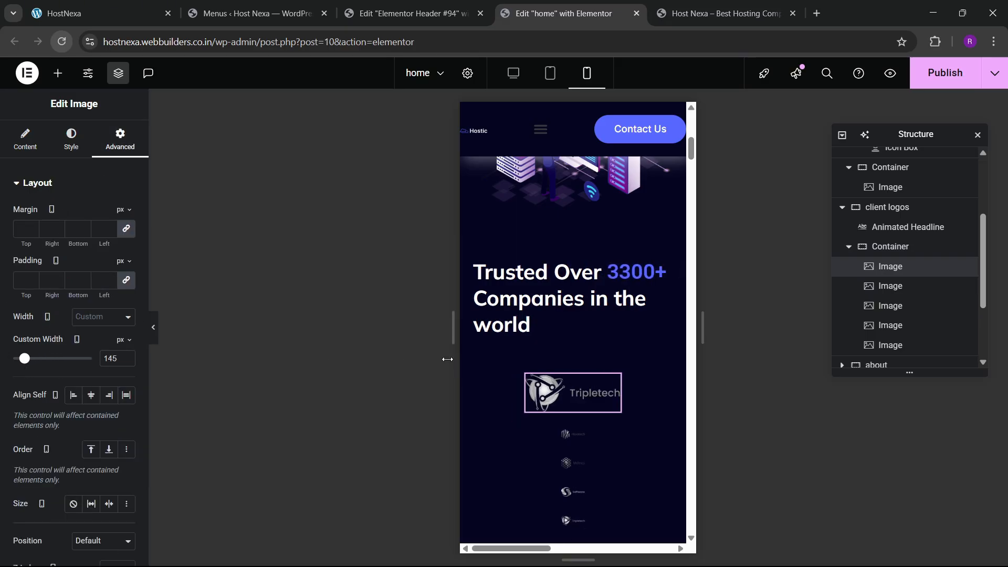
- Copy the first Tripletech logo's style and paste it onto the Hexatech and Metrics logos
right_click(588, 387)
click(606, 324)
scroll(588, 375, down, 2)
click(582, 312)
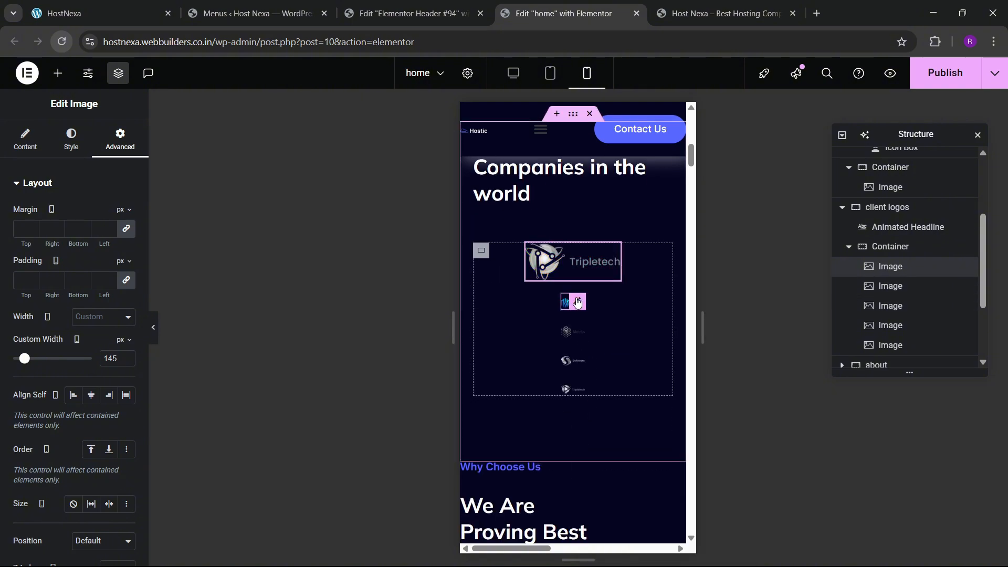
right_click(582, 312)
click(587, 351)
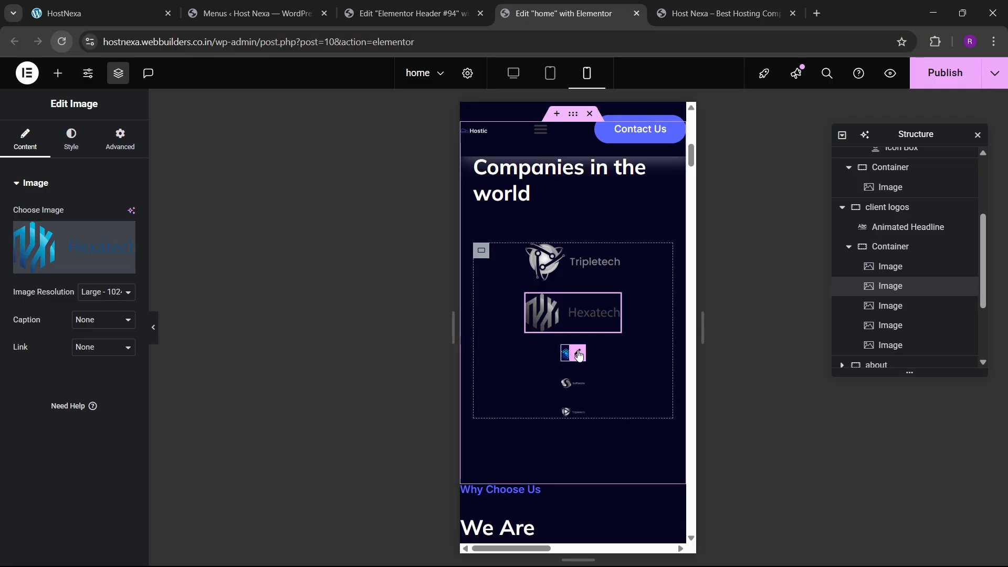
click(586, 351)
right_click(586, 351)
click(606, 376)
- Paste the copied logo style onto the Software logo and the last Tripletech logo
click(573, 412)
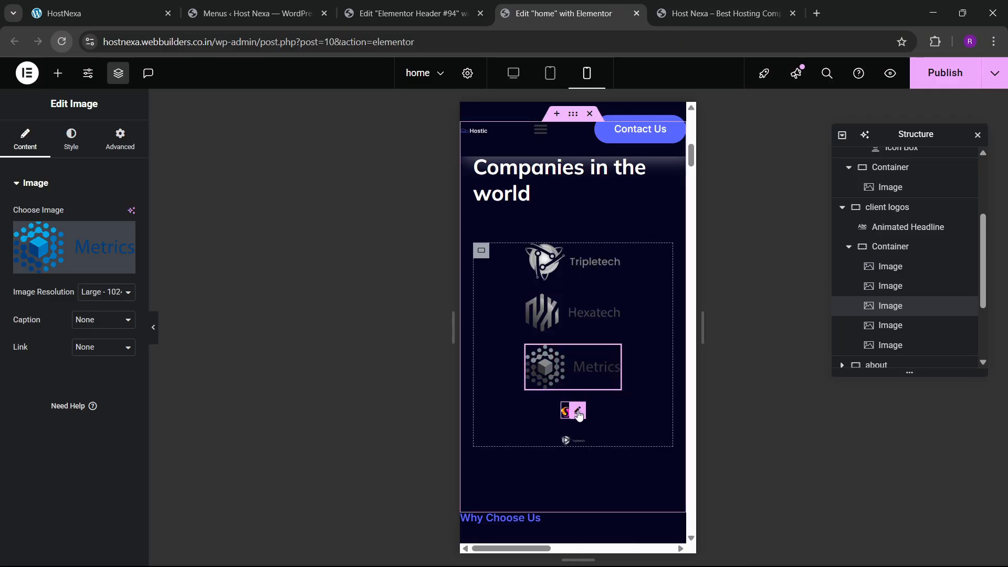
right_click(581, 412)
click(605, 376)
click(572, 462)
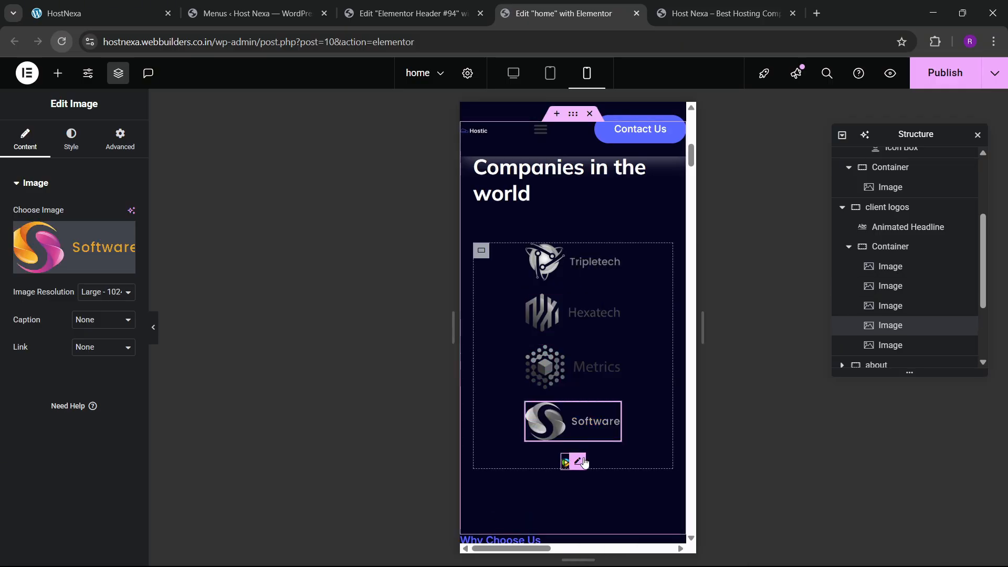
right_click(585, 461)
click(612, 376)
- Set the mobile alignment of the "Trusted Over 3300+ Companies in the world" animated headline to center
scroll(650, 323, up, 3)
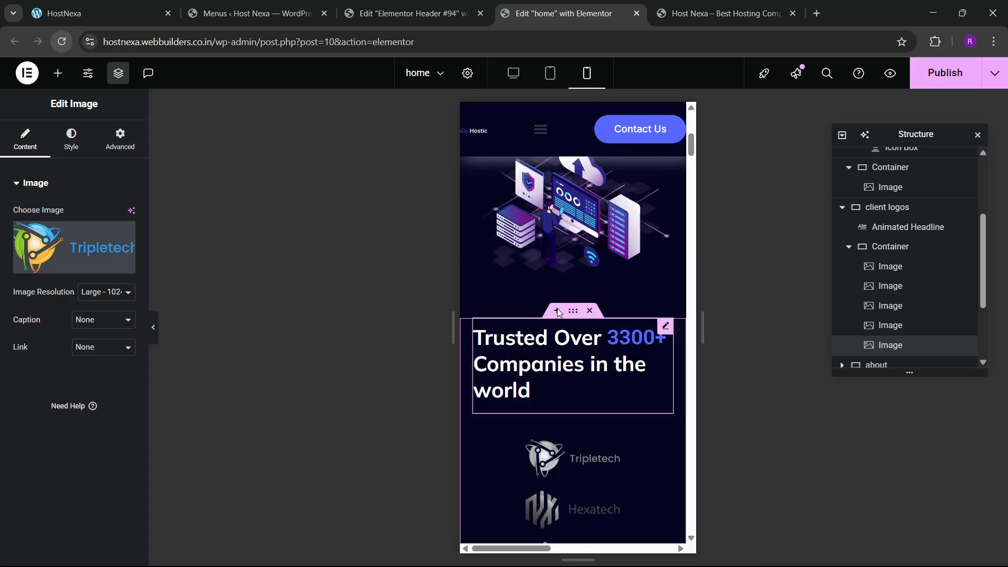
click(665, 326)
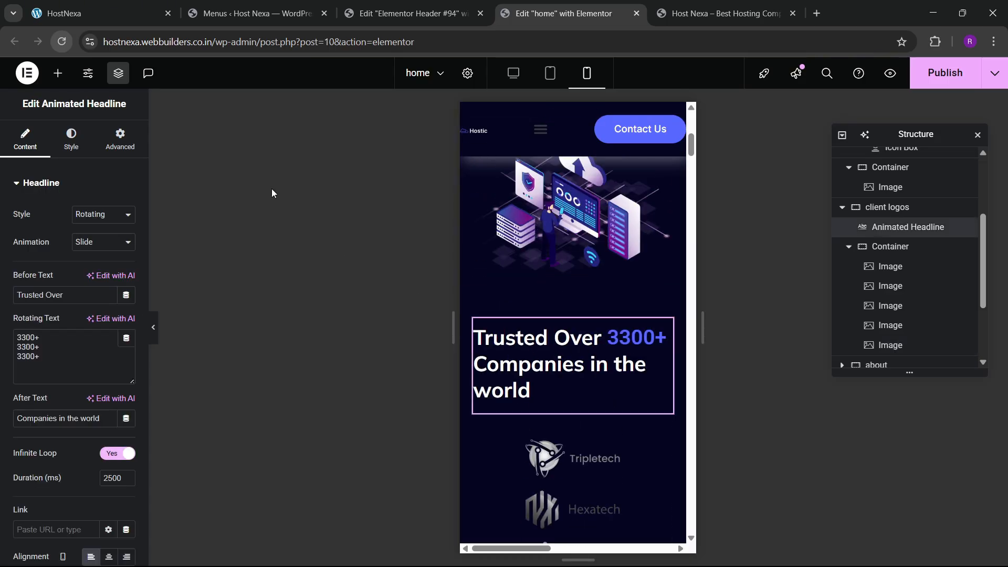
click(71, 139)
click(25, 139)
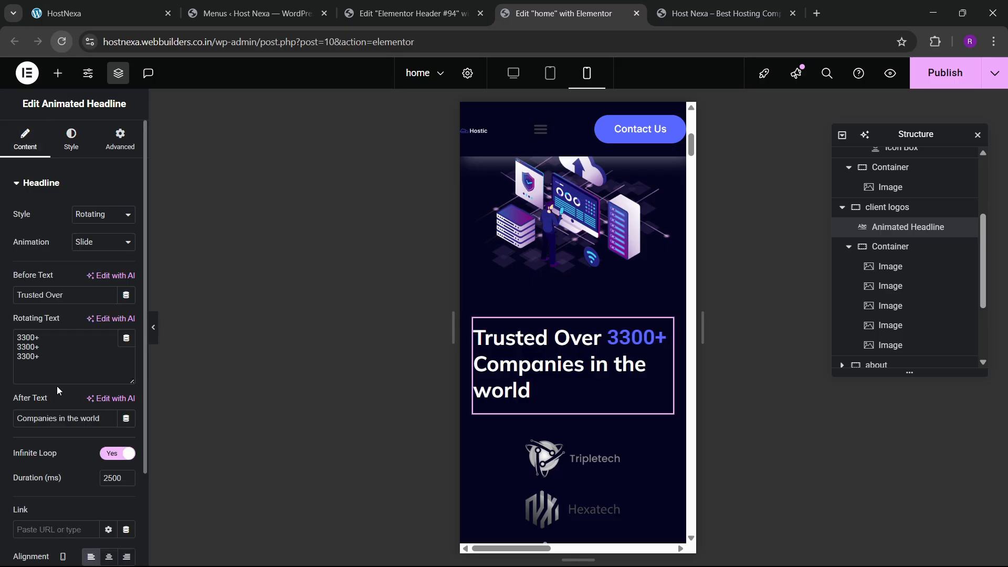
scroll(74, 388, down, 2)
click(109, 440)
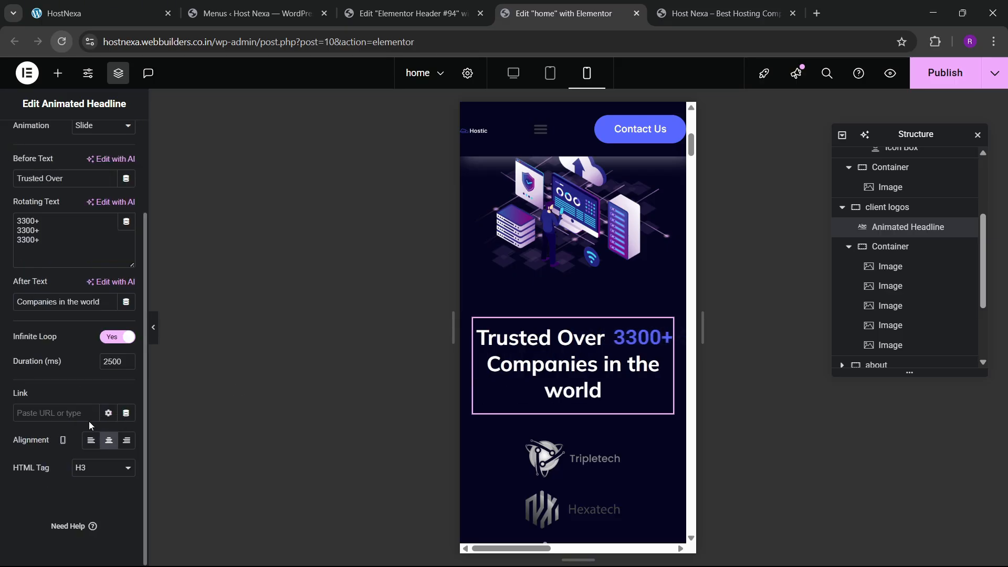
- Set the about container's mobile padding to 0 top, 20 right, 100 bottom and 20 left
scroll(578, 394, down, 1)
scroll(596, 396, down, 8)
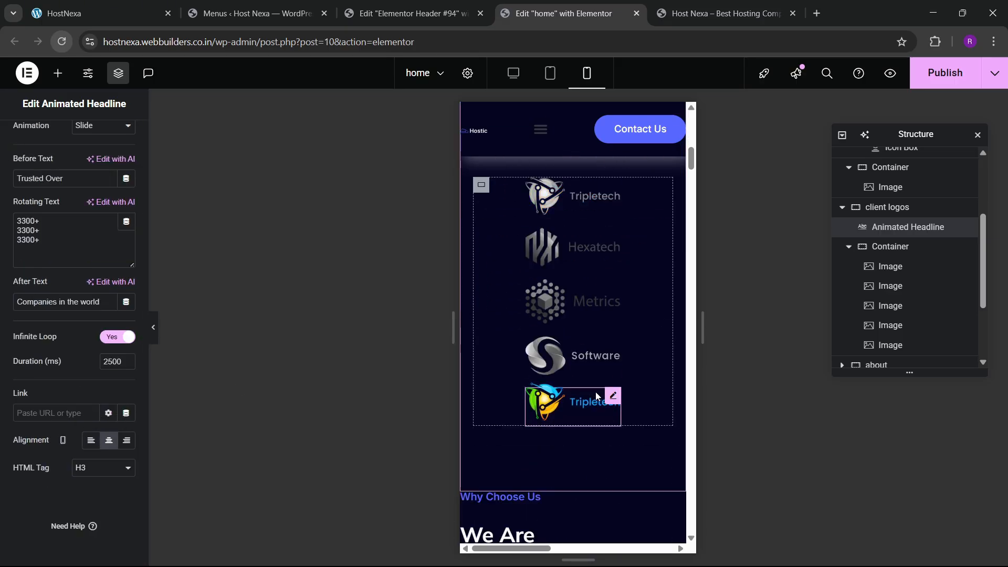
scroll(596, 392, up, 1)
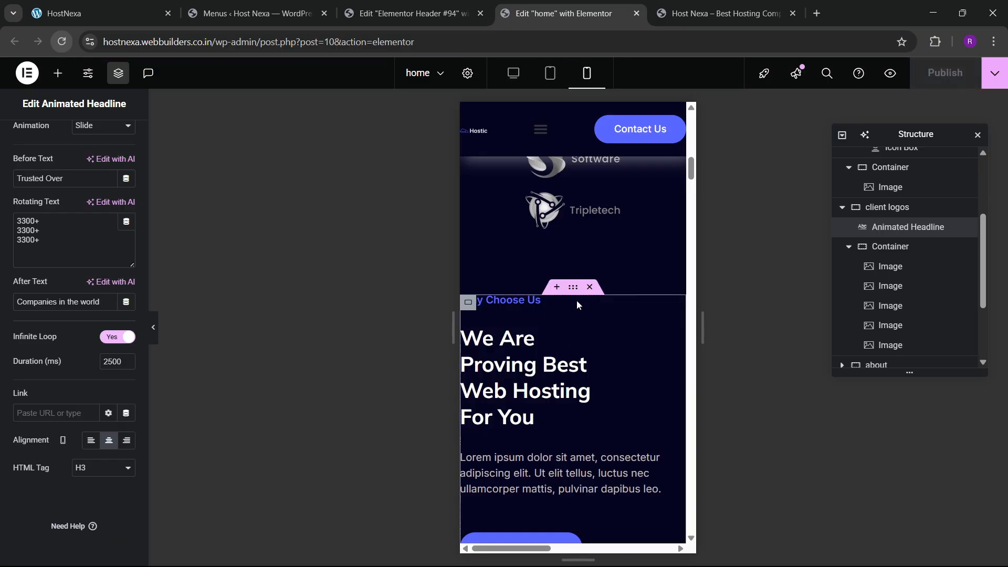
click(119, 140)
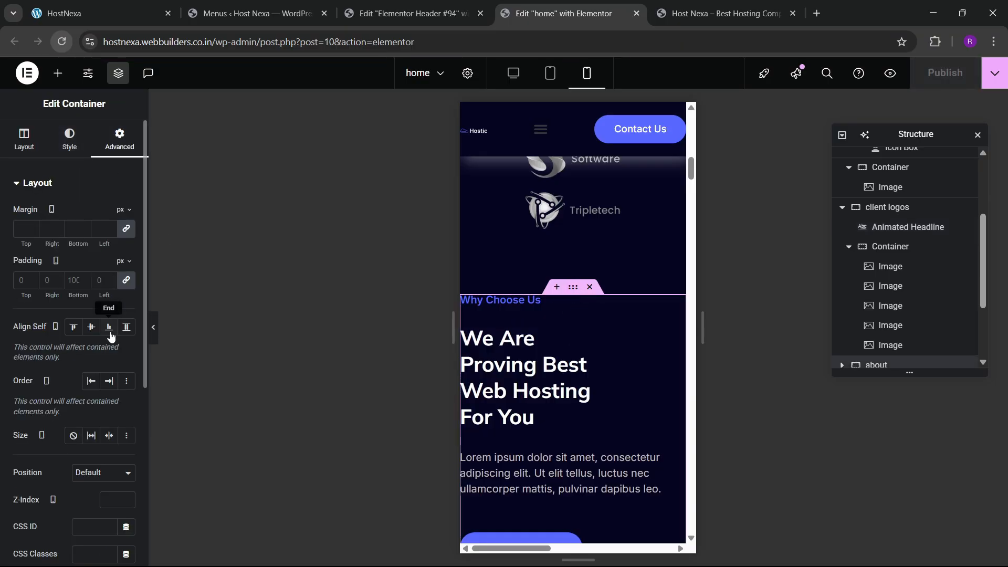
click(73, 281)
text(6)
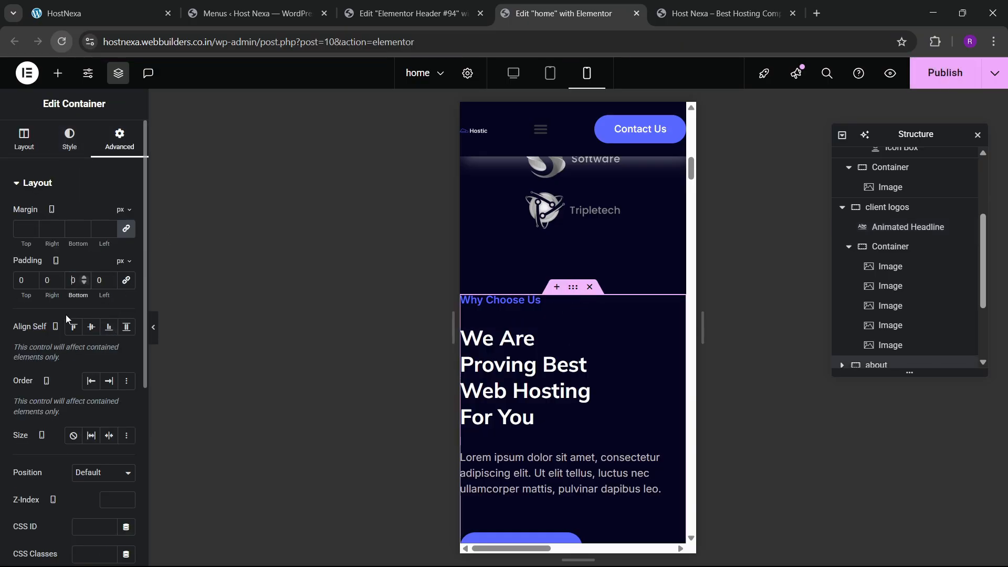
text(100)
drag(96, 301, 106, 300)
scroll(582, 370, down, 4)
scroll(583, 315, up, 3)
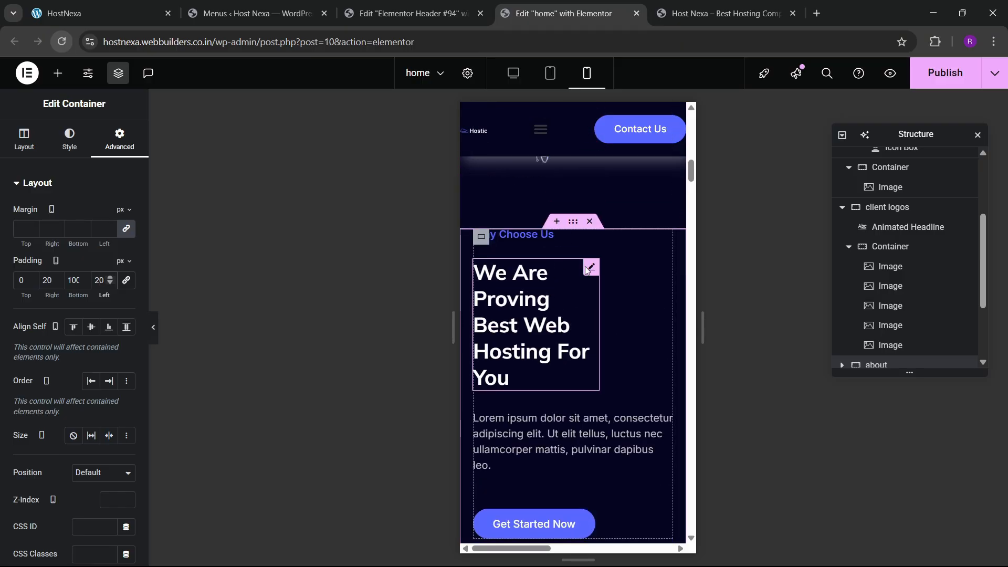
- Set the mobile width of the "We Are Proving Best Web Hosting For You" heading to Full Width (100%)
click(589, 267)
click(120, 139)
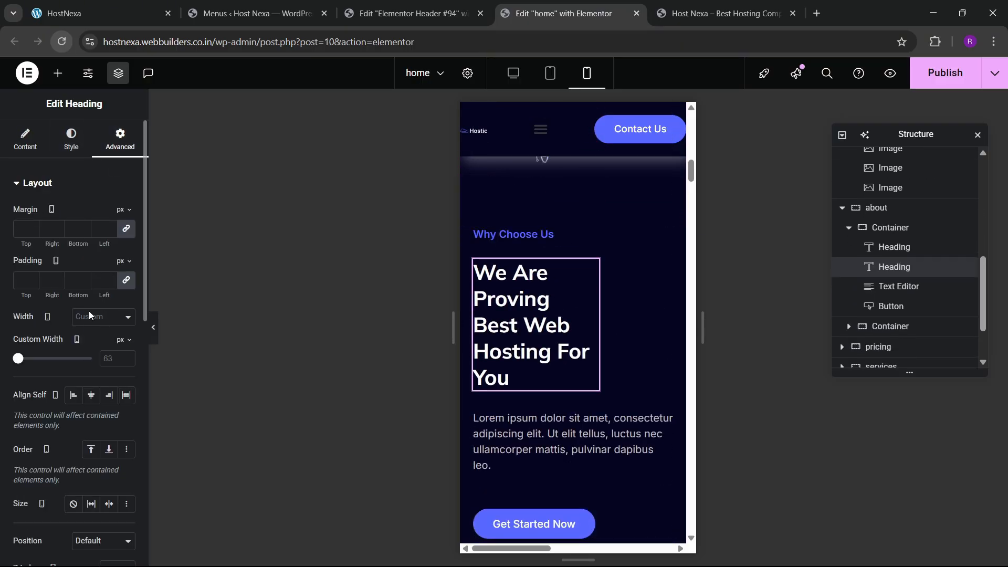
click(95, 317)
click(100, 348)
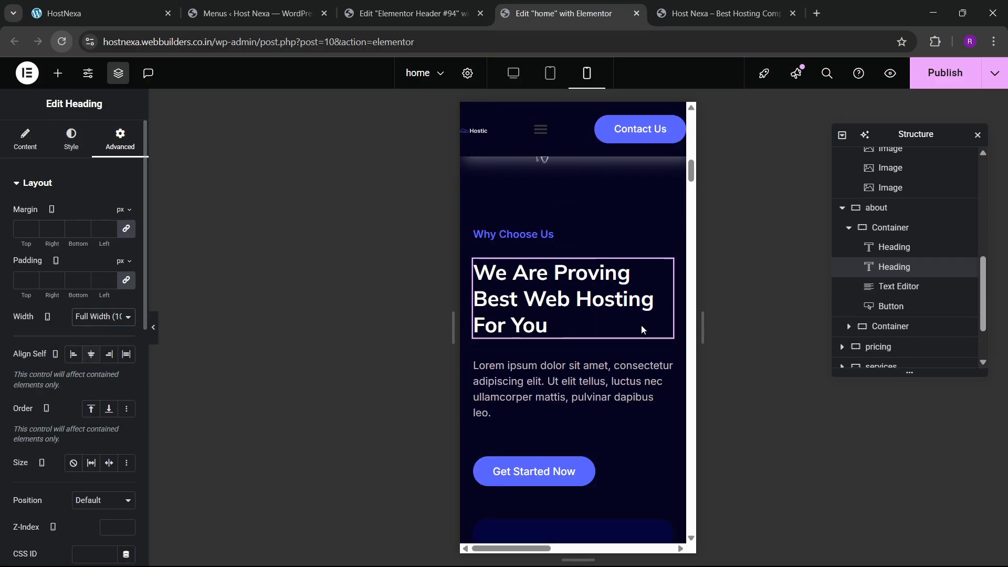
- Add mobile side padding to the pricing container that holds the "Our Hosting Plans" section
scroll(588, 363, down, 4)
scroll(581, 378, down, 5)
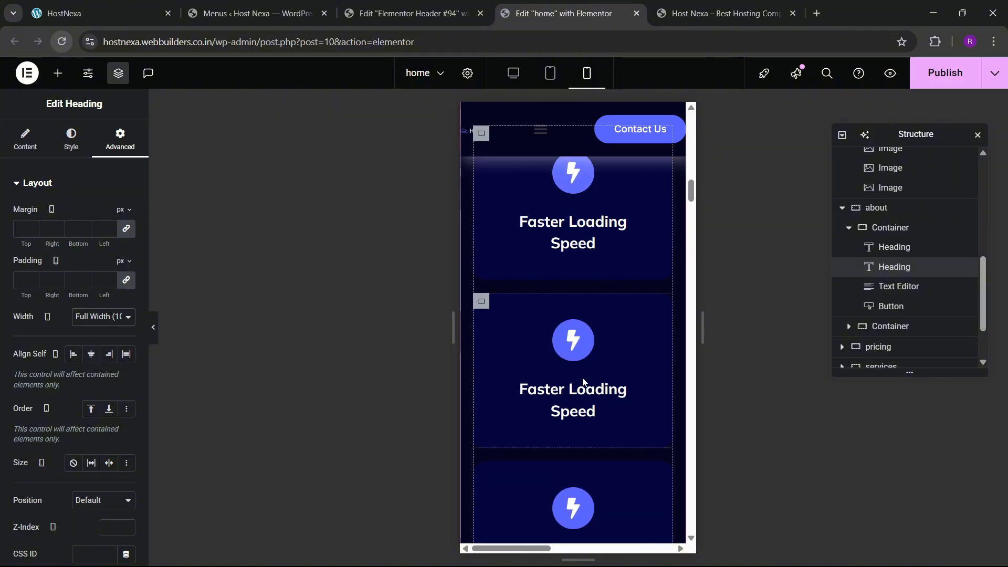
scroll(580, 378, down, 5)
scroll(580, 376, up, 3)
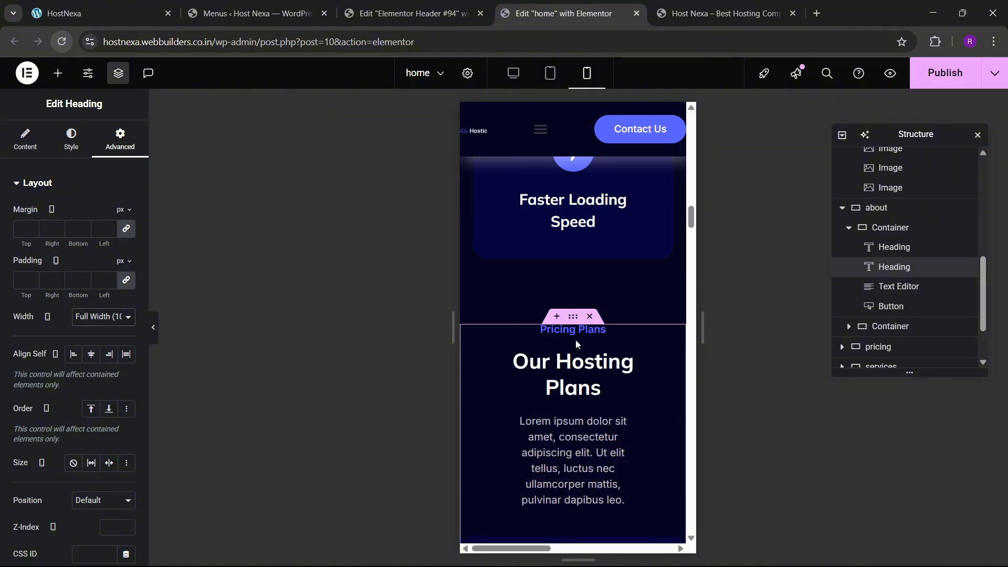
click(481, 314)
click(119, 139)
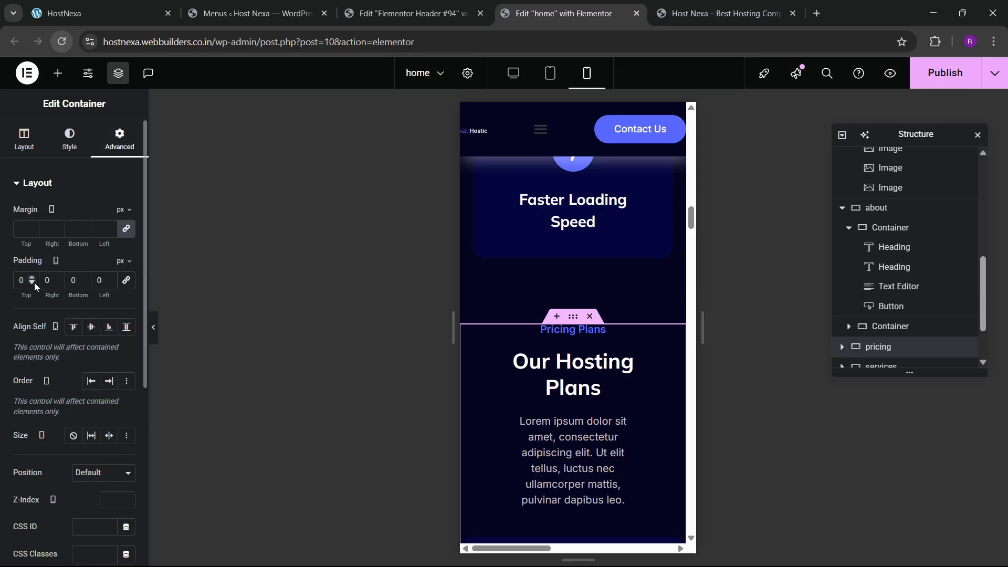
click(17, 280)
click(71, 281)
text(2)
click(97, 281)
text(2)
- Set the mobile width of the paragraph under "Our Hosting Plans" to Full Width (100%)
click(588, 428)
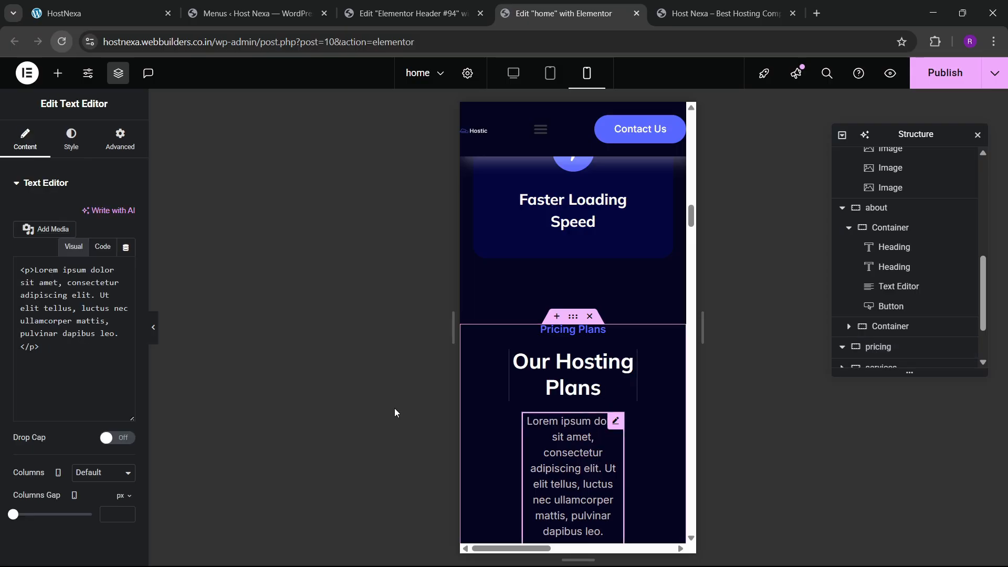
click(120, 139)
click(103, 317)
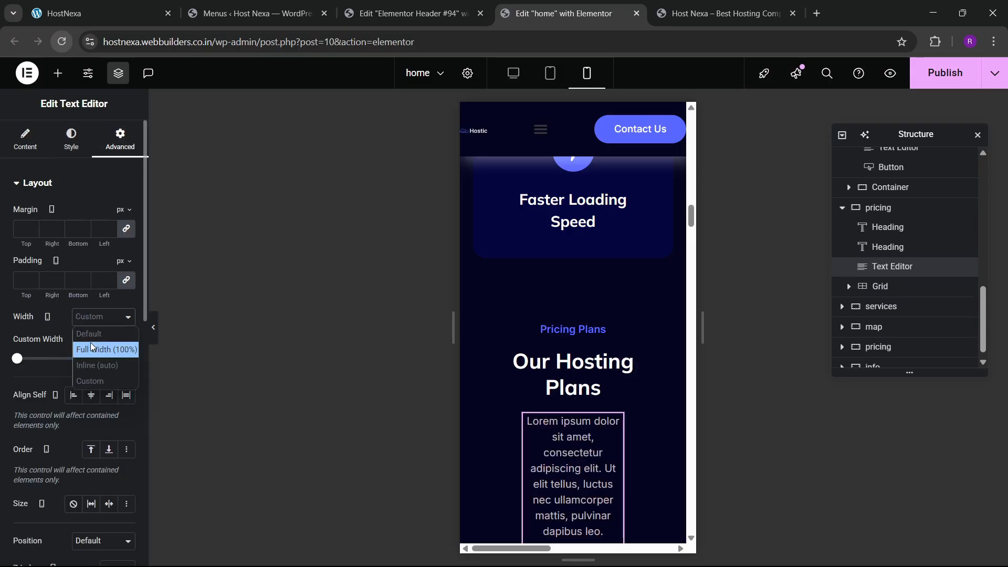
click(90, 348)
- Set the services container's mobile padding to 0 top, 20 right, 100 bottom and 20 left
scroll(600, 392, down, 10)
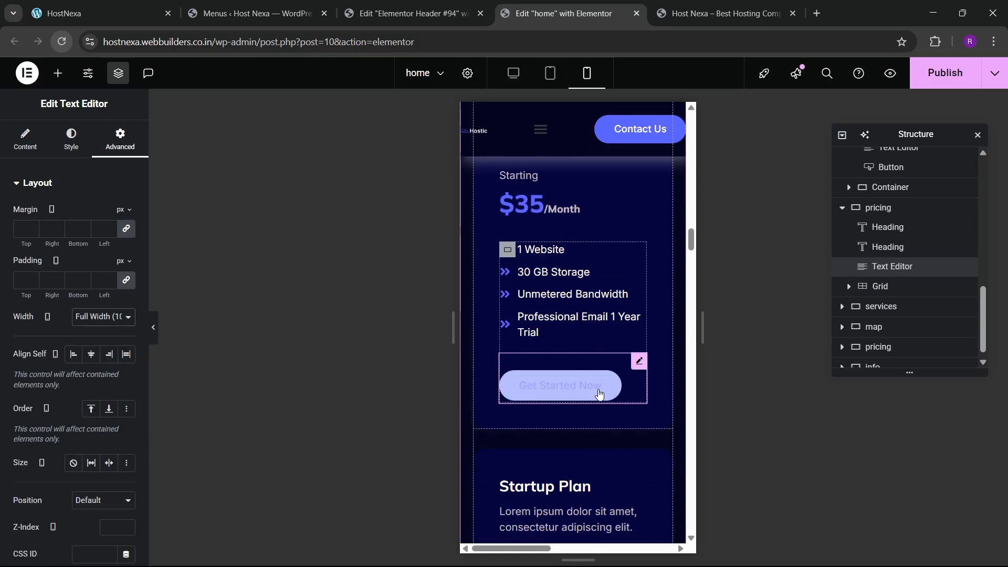
scroll(600, 394, down, 15)
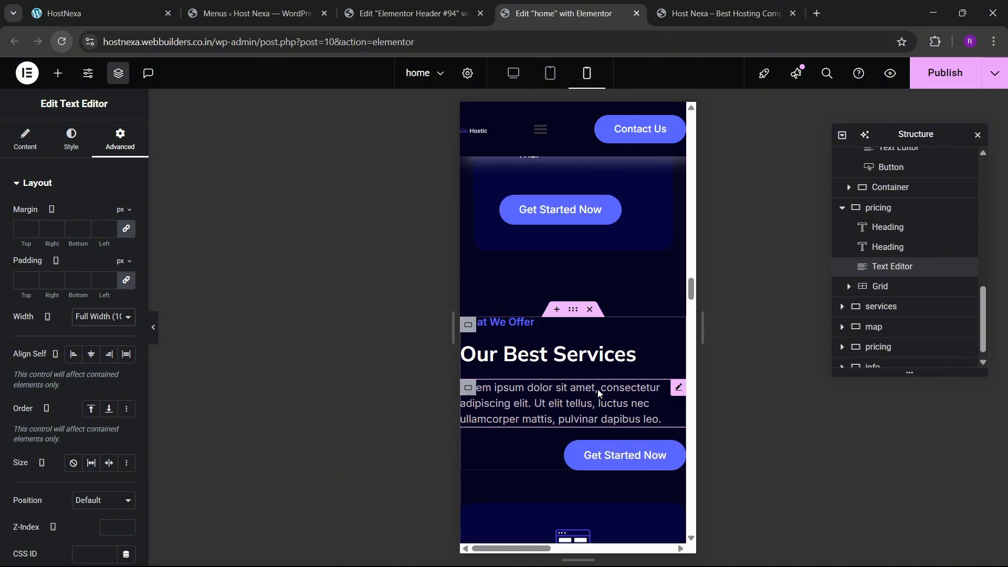
scroll(597, 391, down, 3)
scroll(598, 389, up, 3)
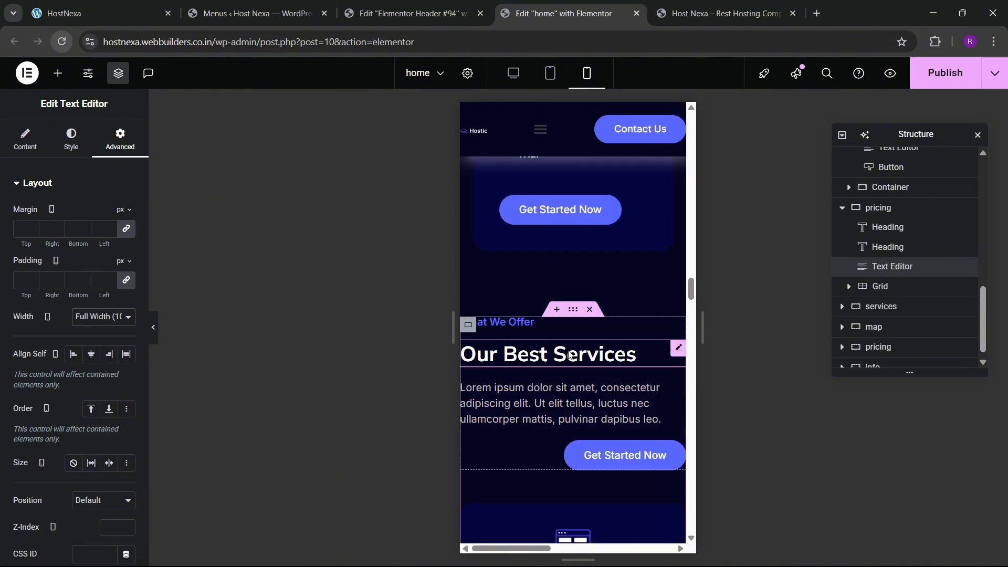
click(572, 315)
click(120, 140)
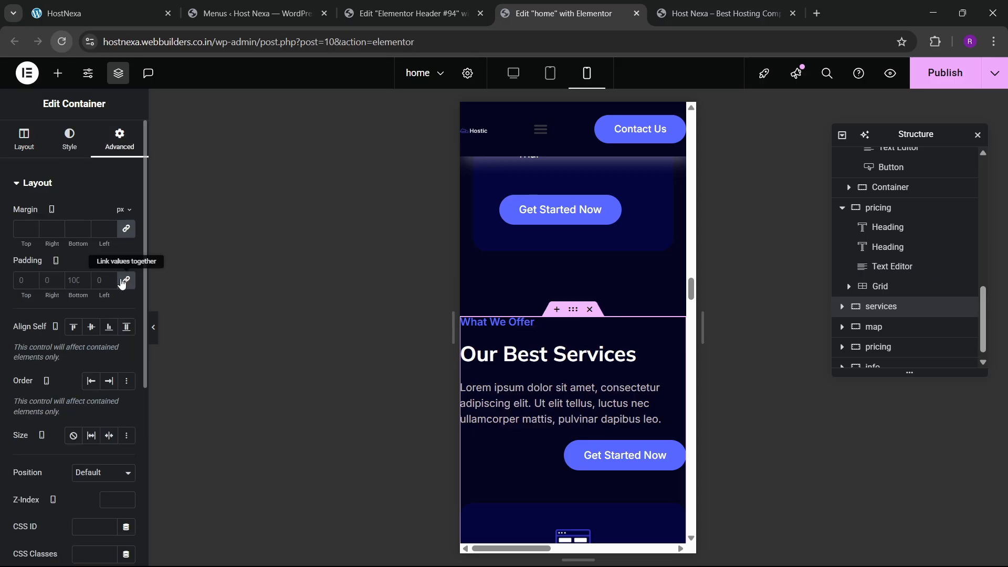
click(126, 280)
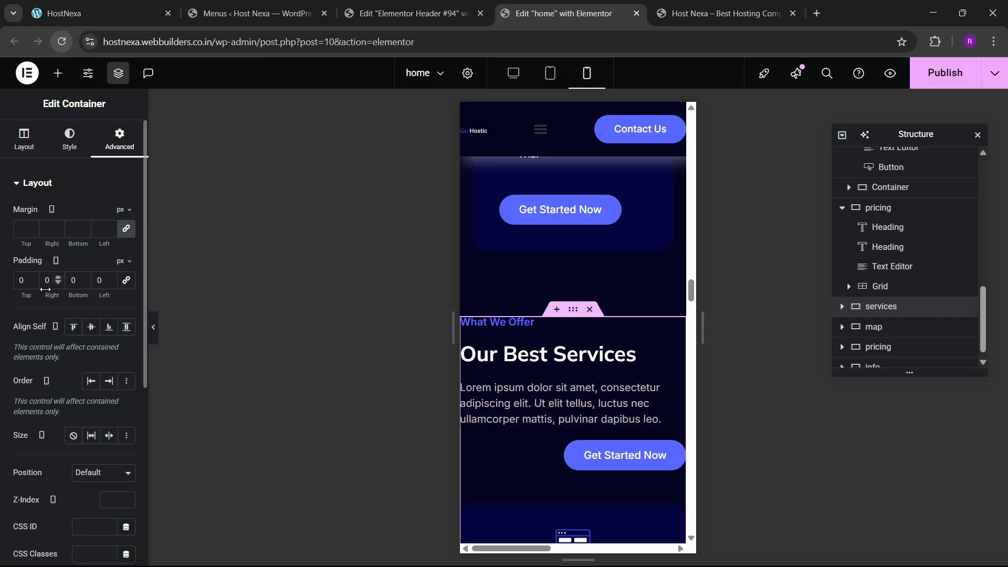
drag(43, 292, 82, 288)
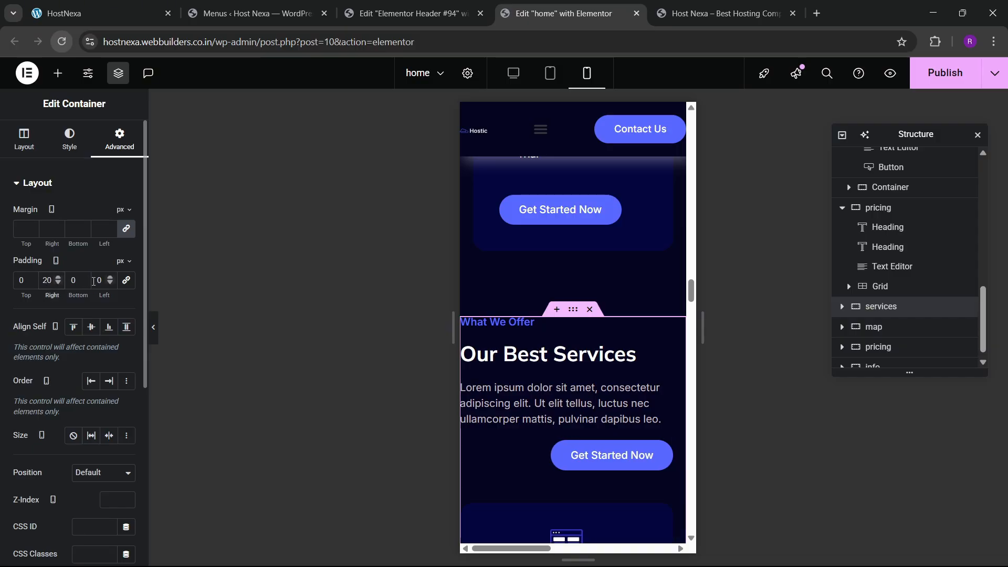
click(93, 281)
text(2)
click(75, 281)
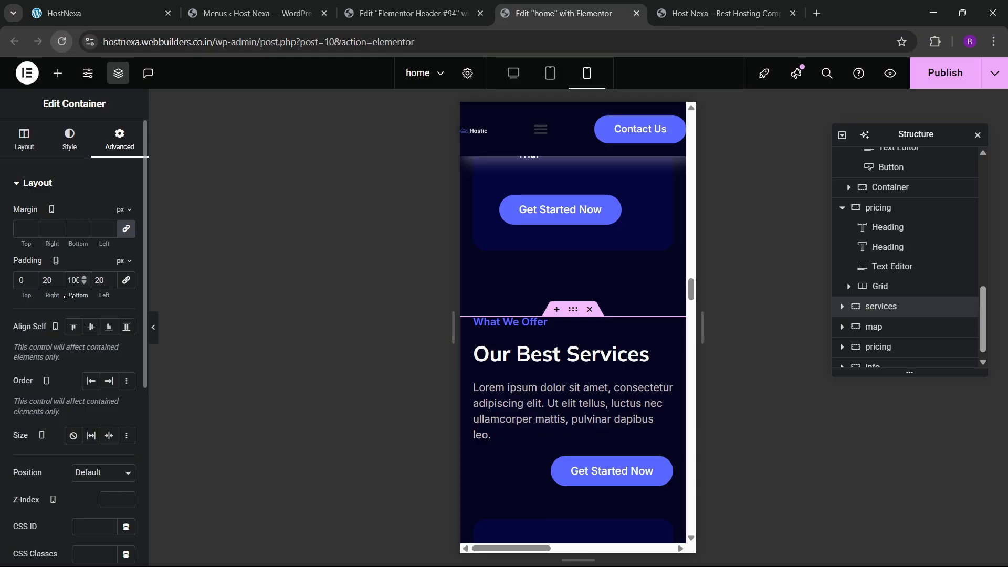
- Set the services heading container's mobile direction to column with justify content and align items both centered
click(549, 325)
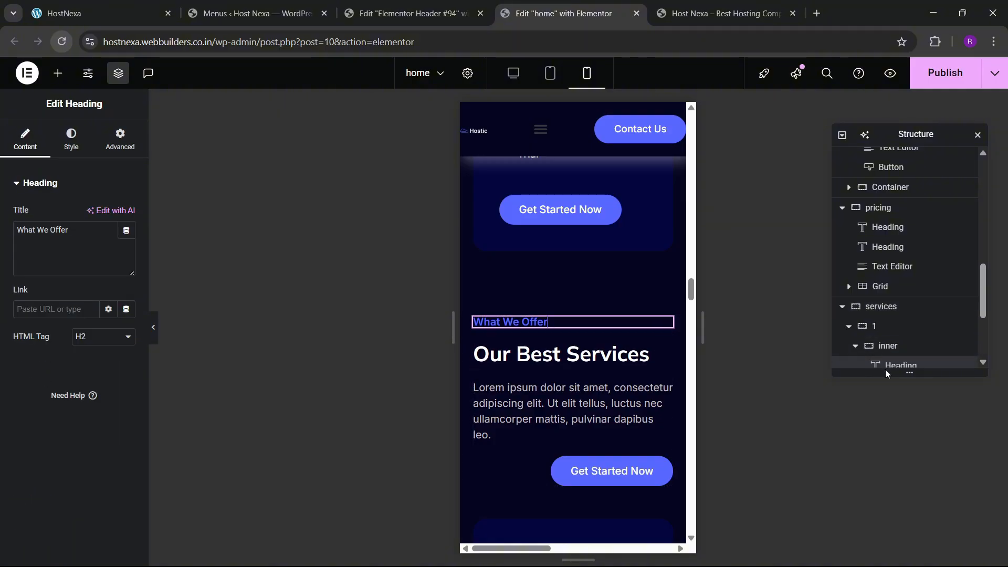
click(888, 346)
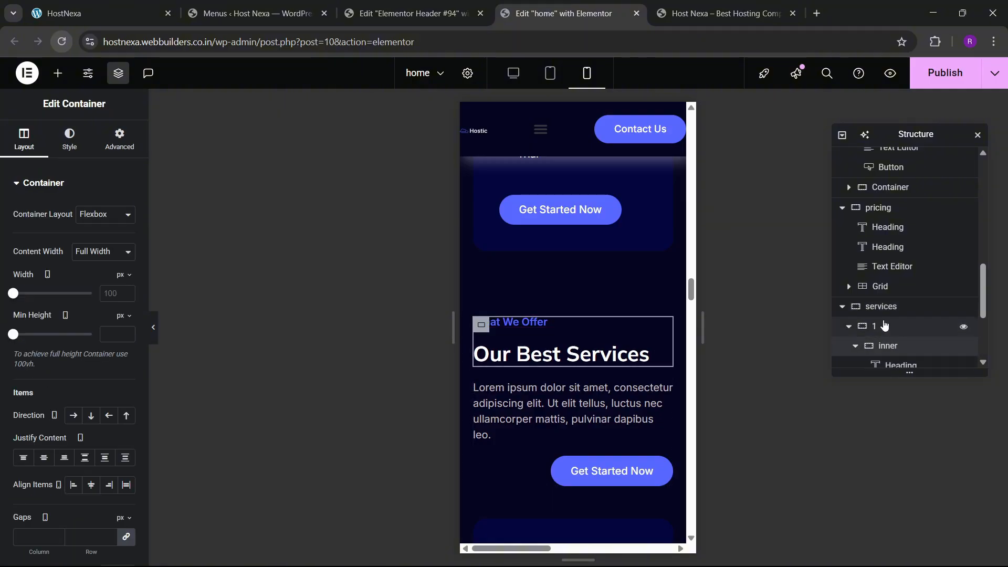
click(863, 315)
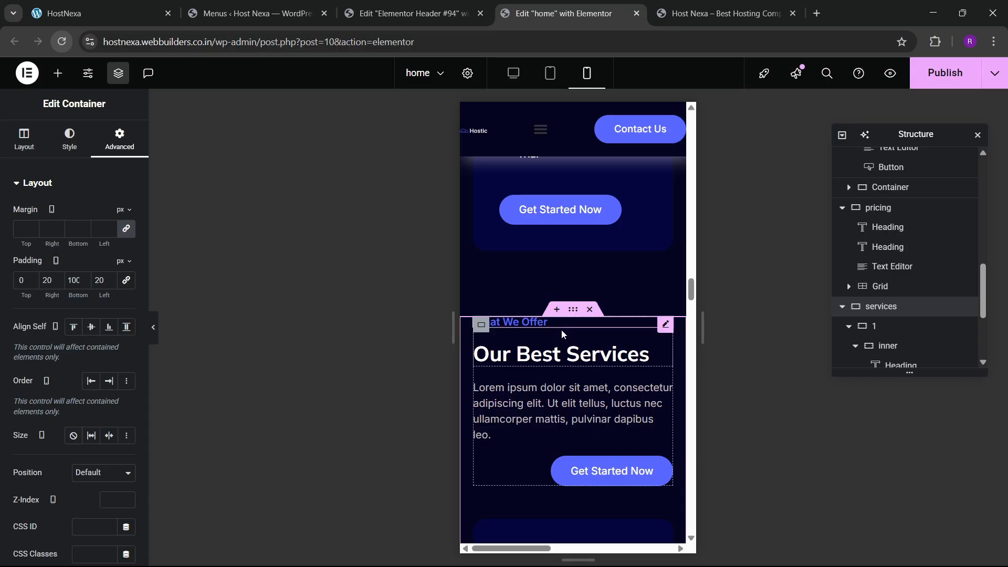
click(863, 329)
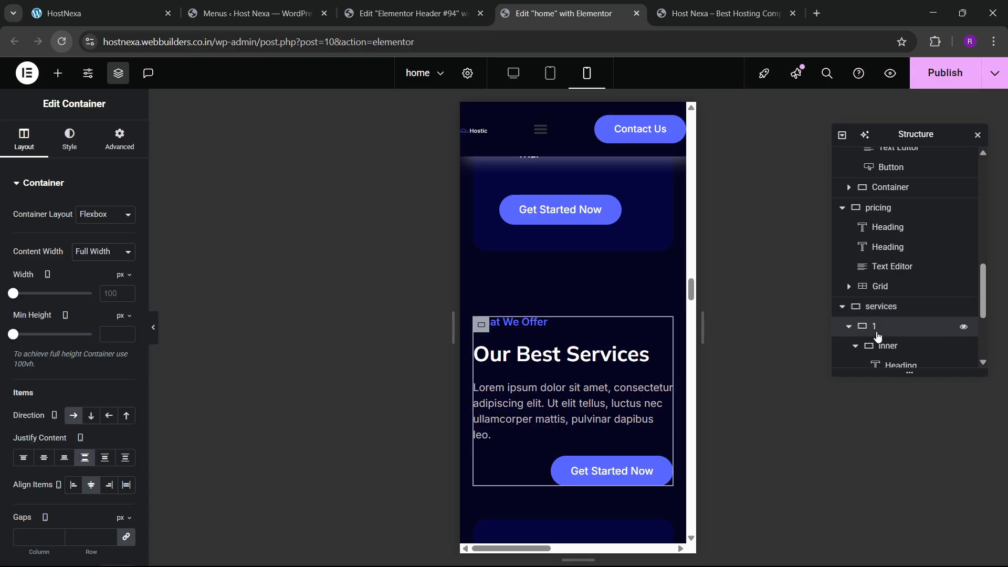
scroll(869, 348, down, 1)
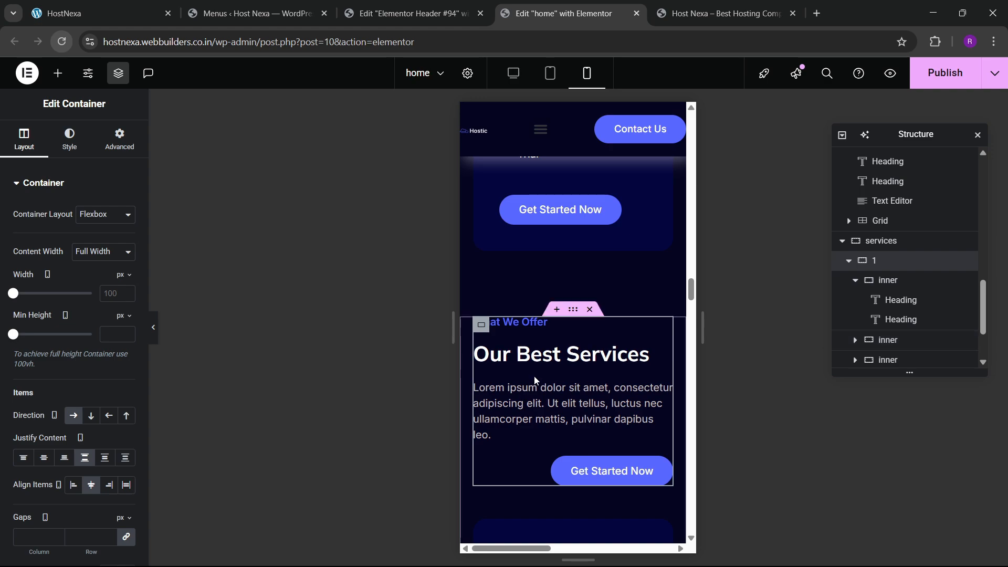
click(855, 282)
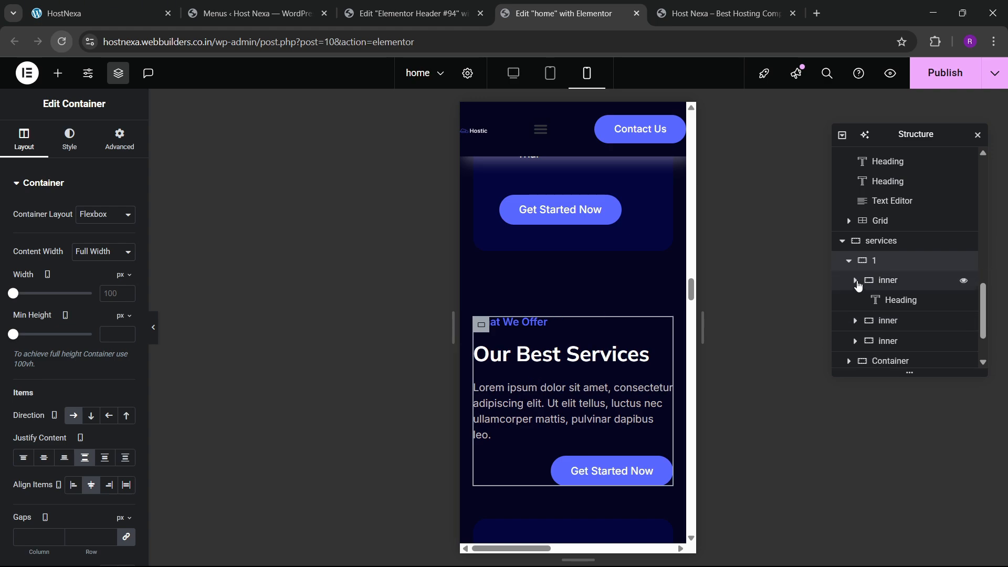
click(879, 288)
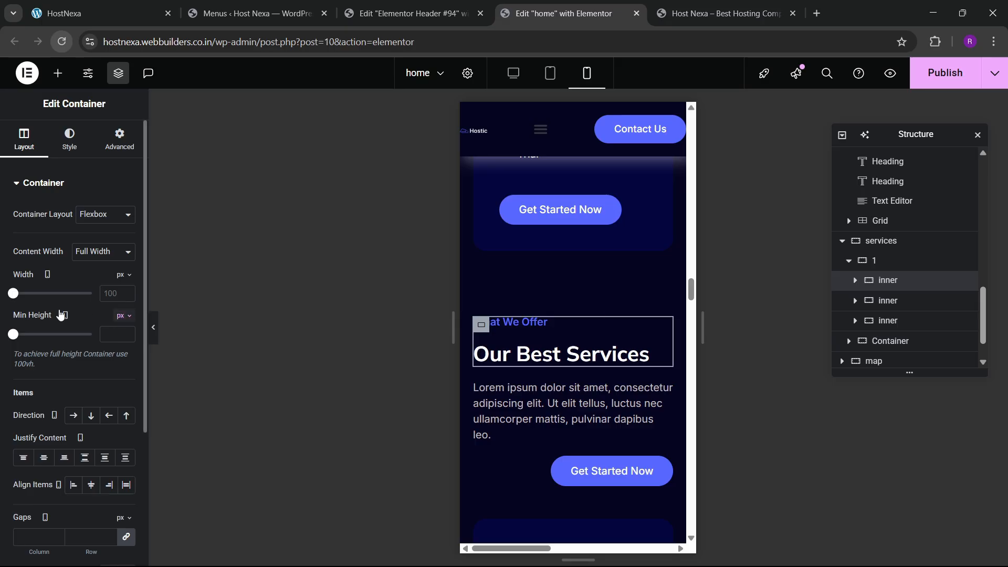
click(91, 415)
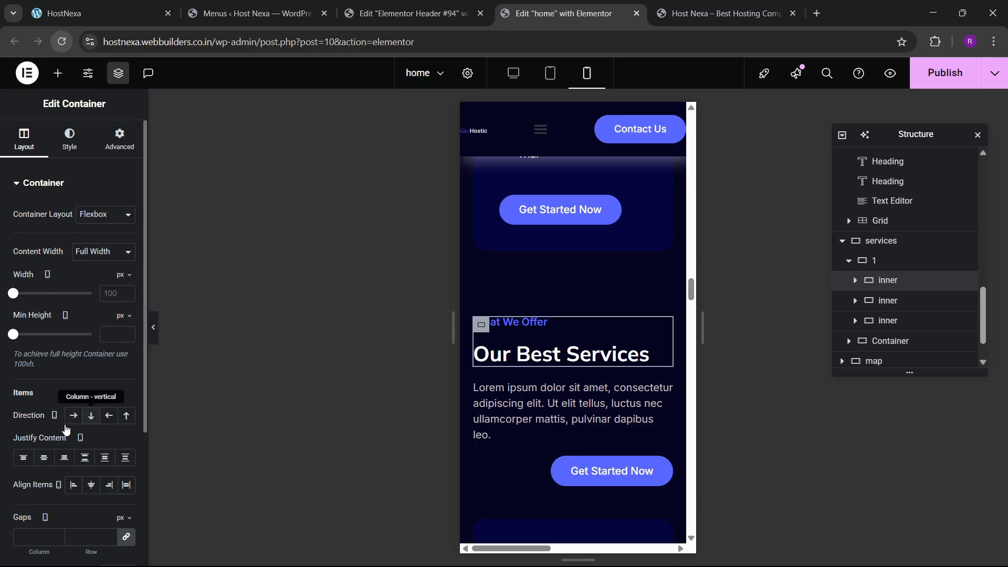
click(44, 457)
click(92, 485)
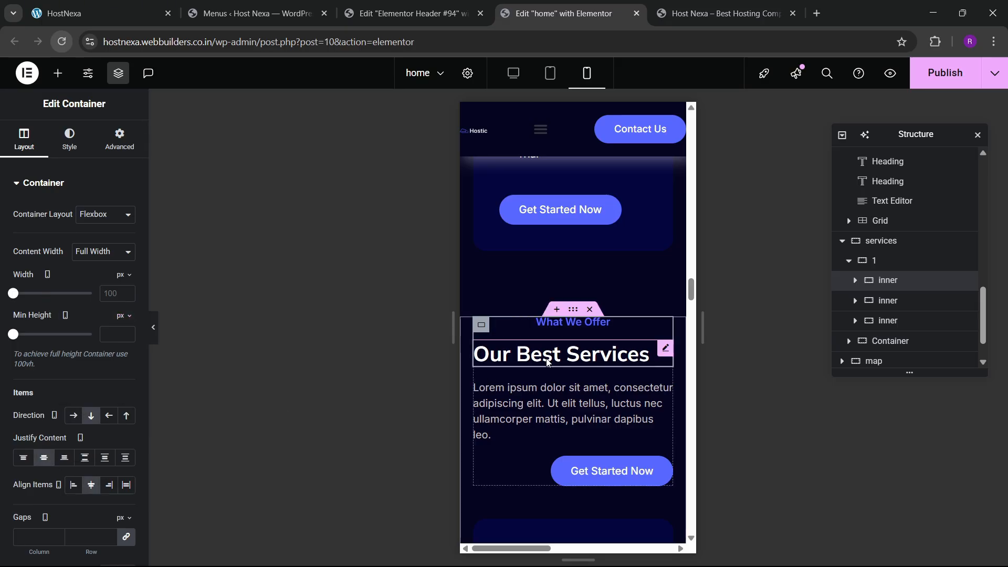
- Center-align the "Our Best Services" heading and the paragraph below it for mobile
click(649, 355)
click(72, 140)
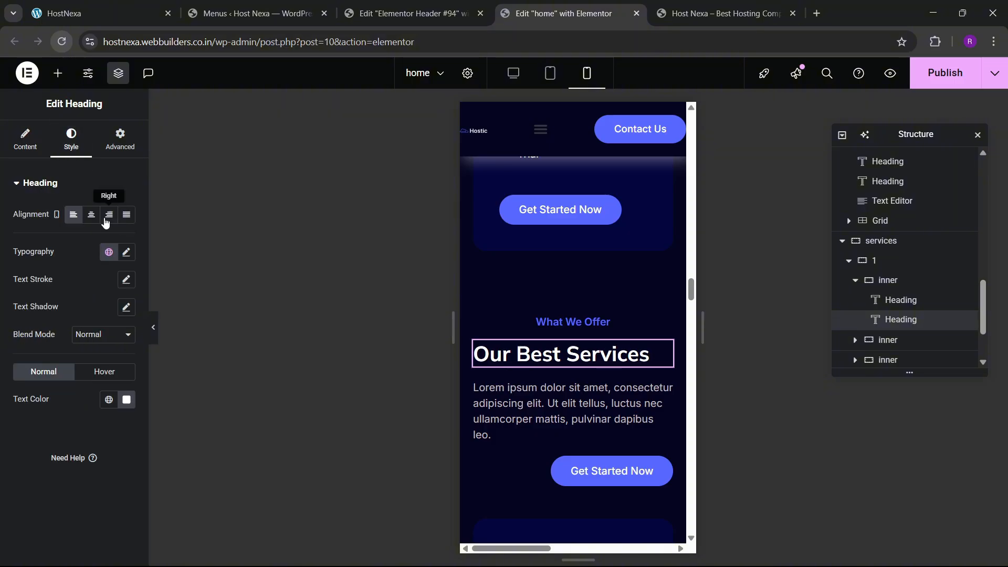
click(91, 214)
click(561, 397)
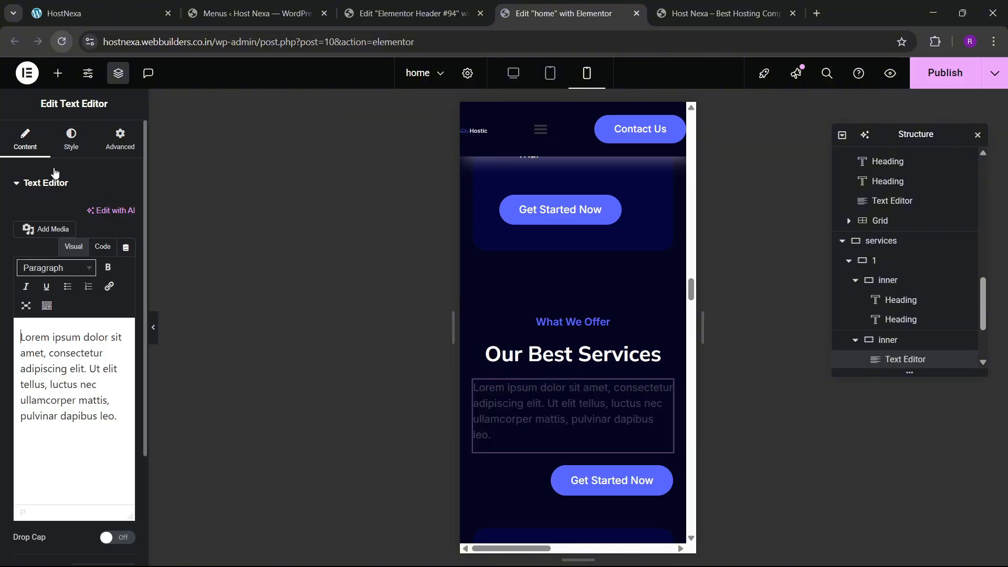
click(72, 139)
click(91, 214)
- Set the mobile justify content to center for the inner container holding the services section's "Get Started Now" button
scroll(631, 377, down, 1)
scroll(631, 377, down, 1)
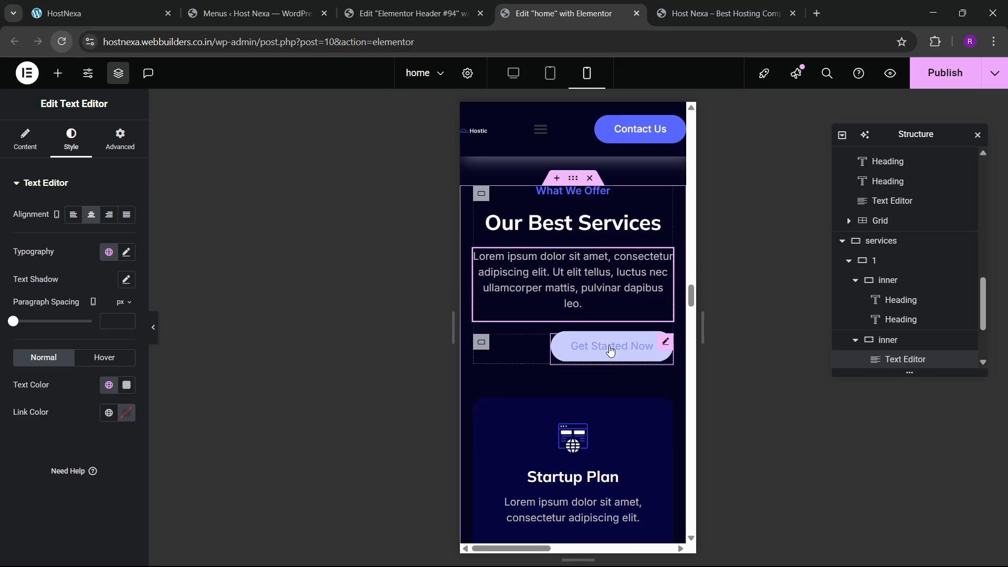
click(604, 347)
click(481, 342)
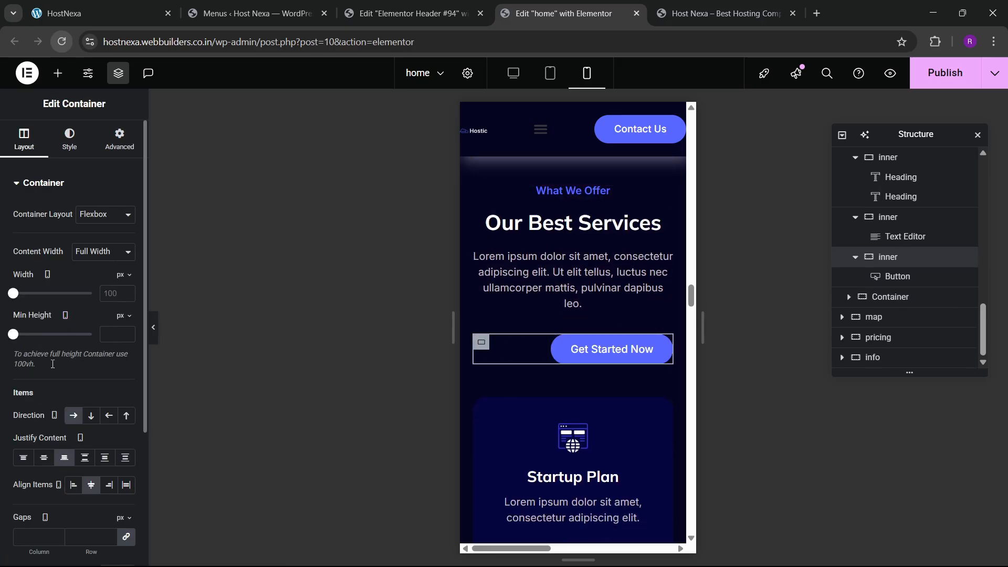
scroll(66, 368, down, 1)
click(44, 392)
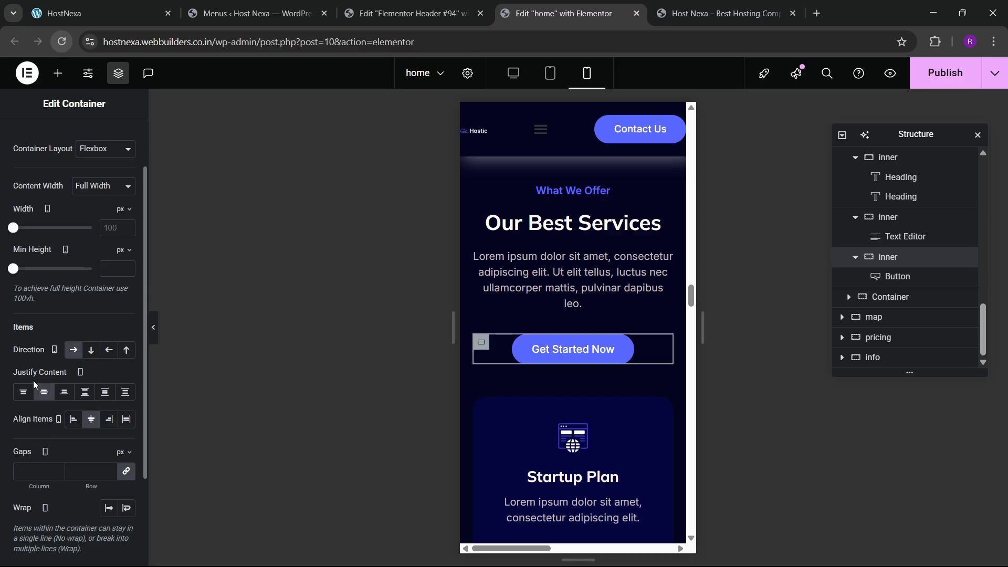
click(564, 356)
- Set the map container's mobile padding to 0 top, 20 right, 100 bottom and 20 left
scroll(567, 377, down, 4)
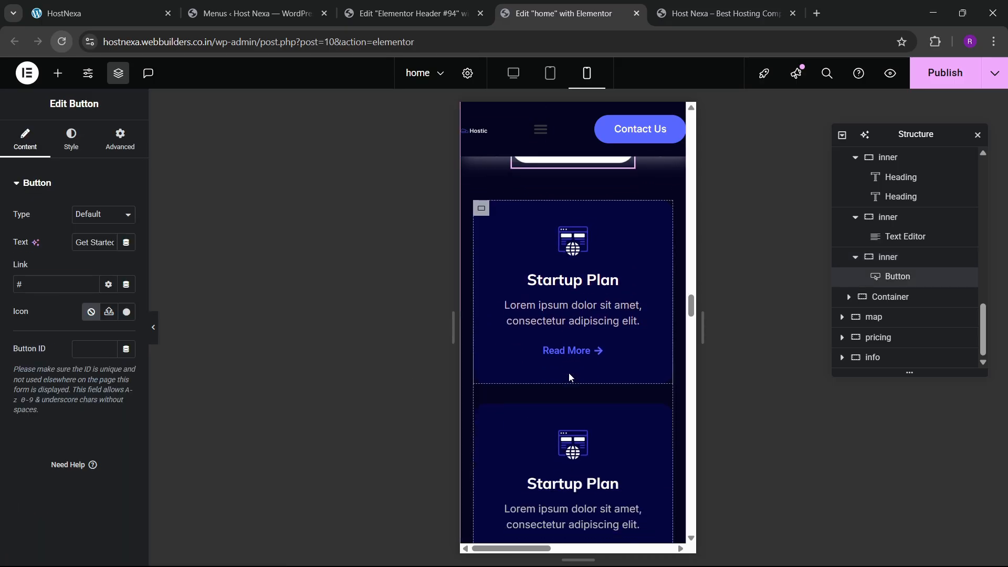
scroll(586, 360, down, 2)
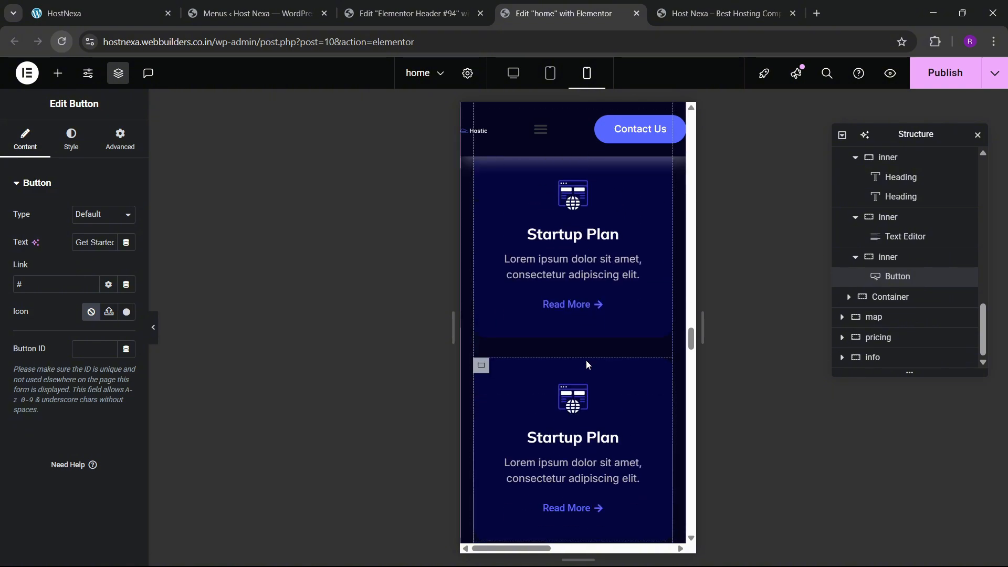
scroll(586, 362, down, 5)
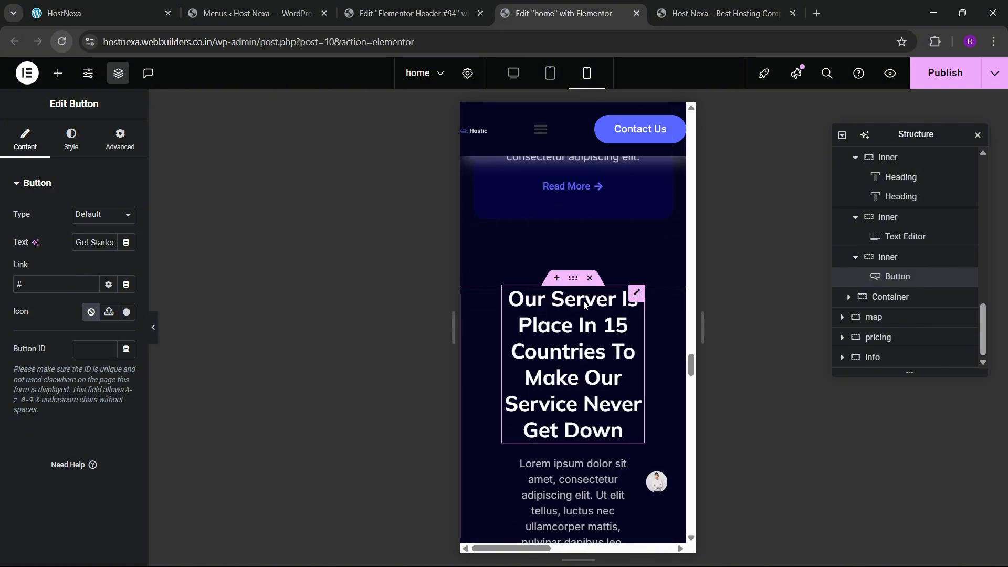
click(574, 279)
click(120, 138)
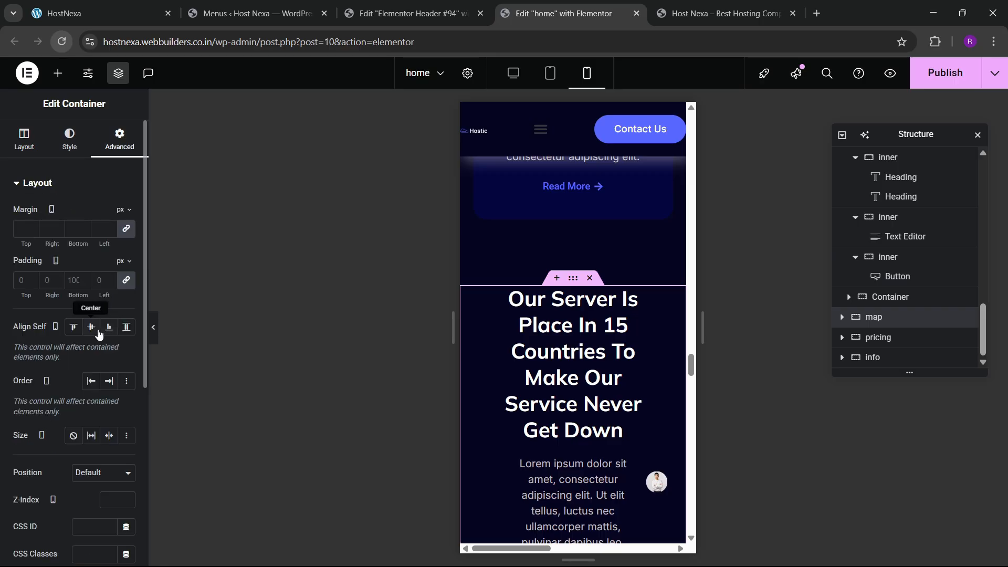
click(132, 284)
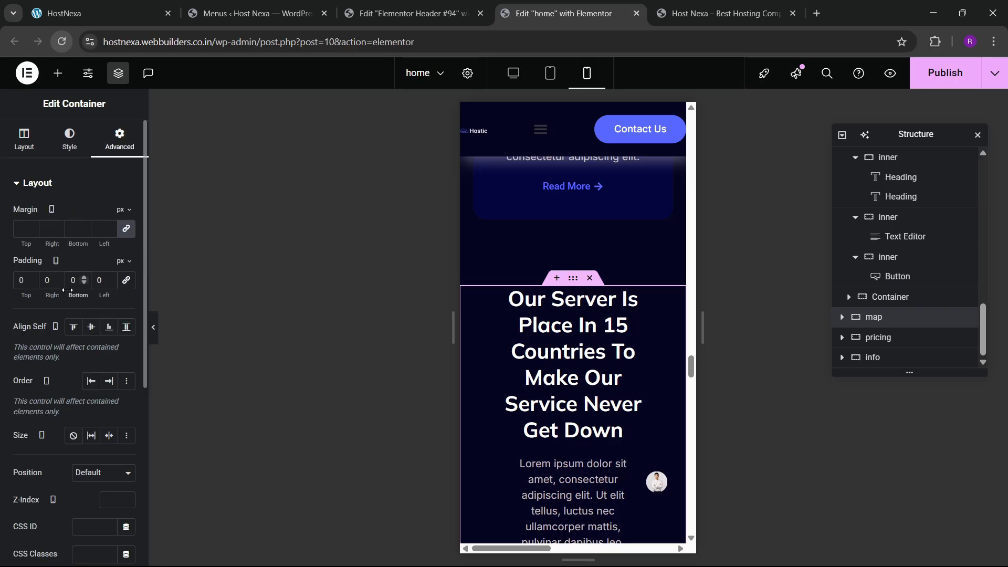
text(20)
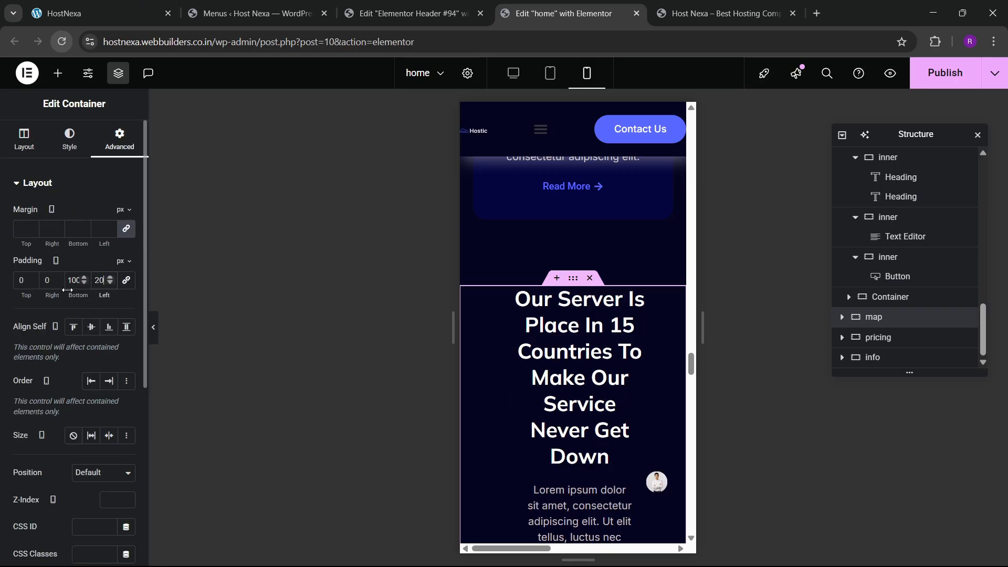
text(2)
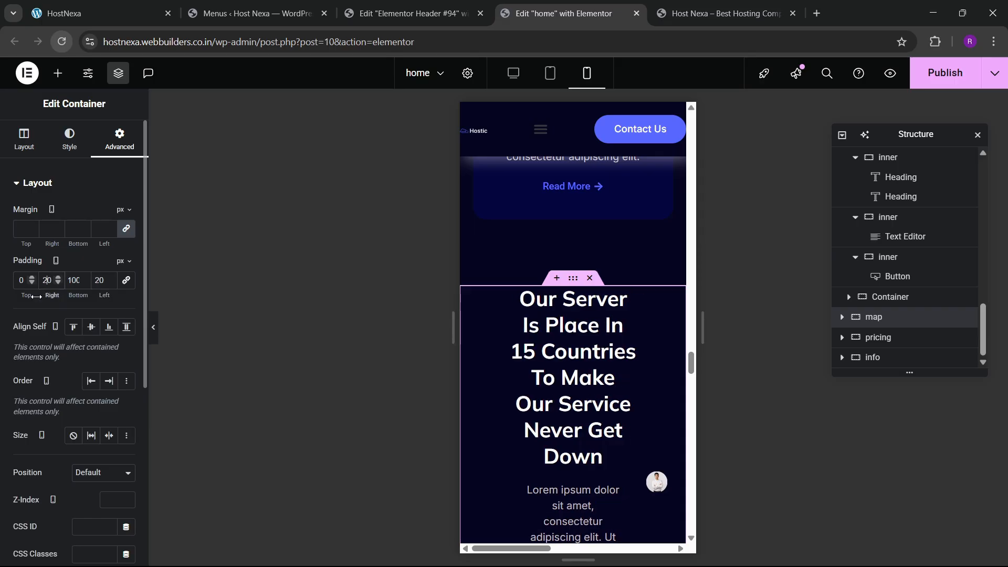
- Set the mobile width of the "Our Server Is Place In 15 Countries" heading to Full Width (100%)
click(618, 330)
click(102, 152)
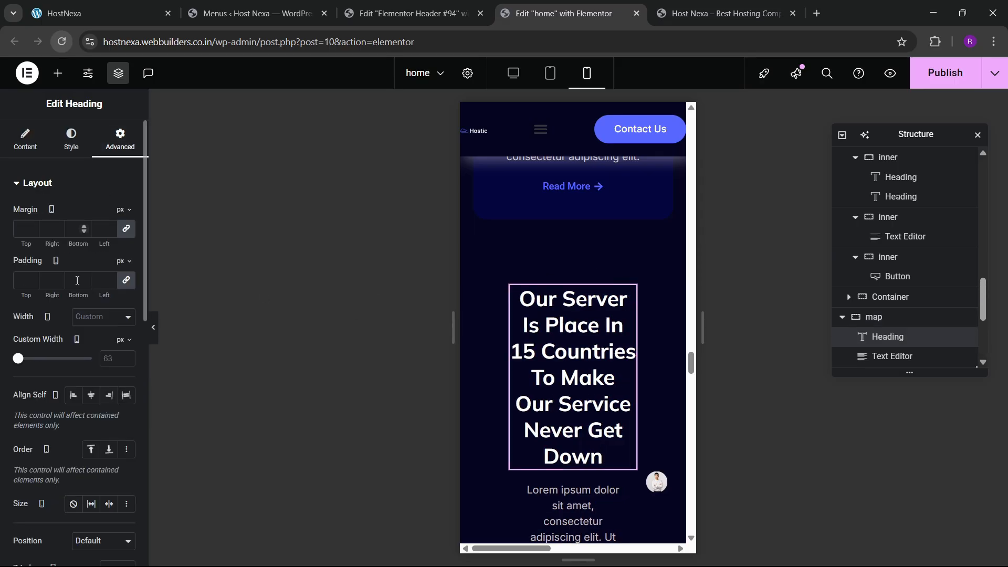
click(83, 320)
click(89, 341)
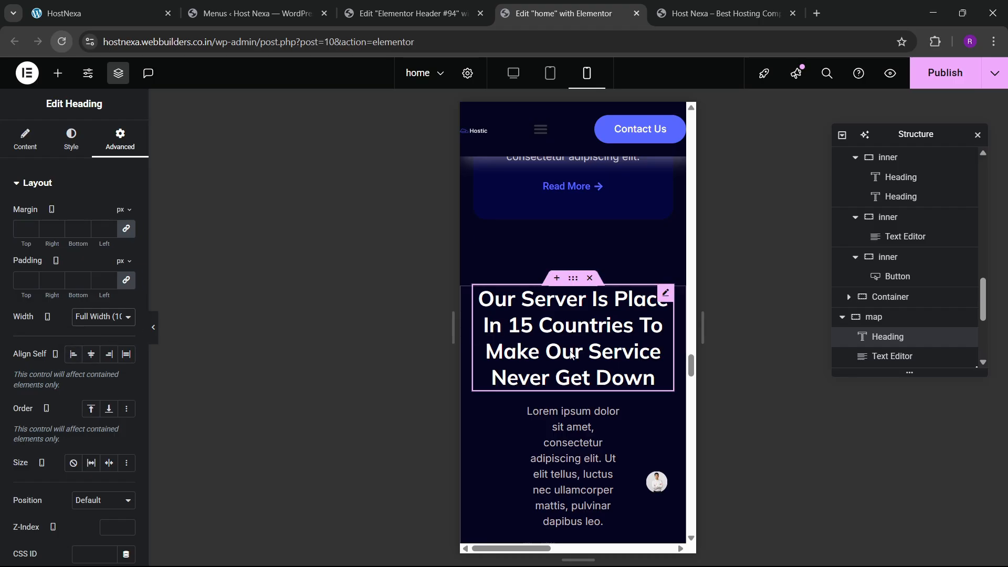
- Set the mobile width of the map section's paragraph to Full Width (100%) and publish the page
scroll(572, 370, down, 1)
click(572, 370)
click(120, 139)
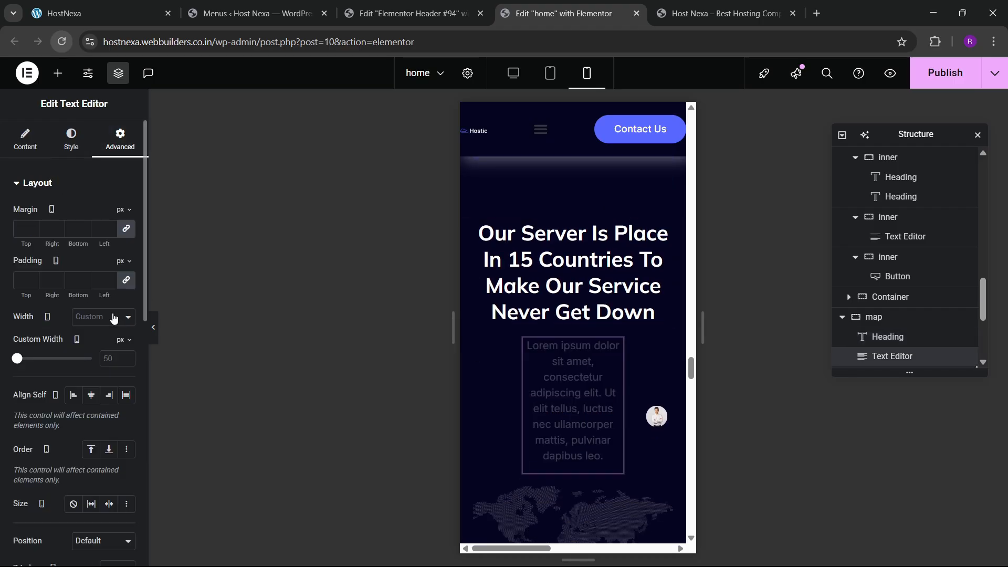
click(104, 316)
click(98, 348)
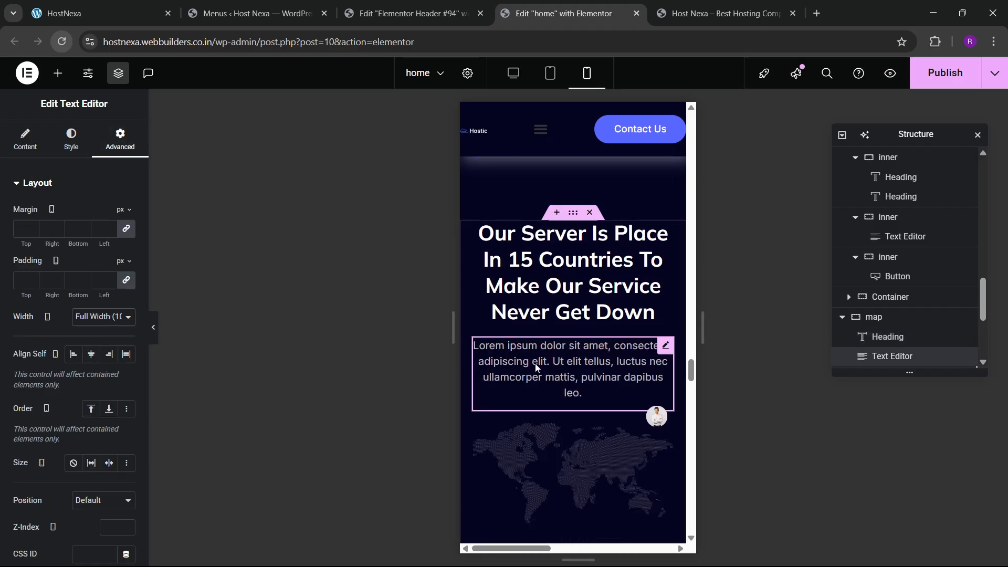
scroll(531, 357, down, 2)
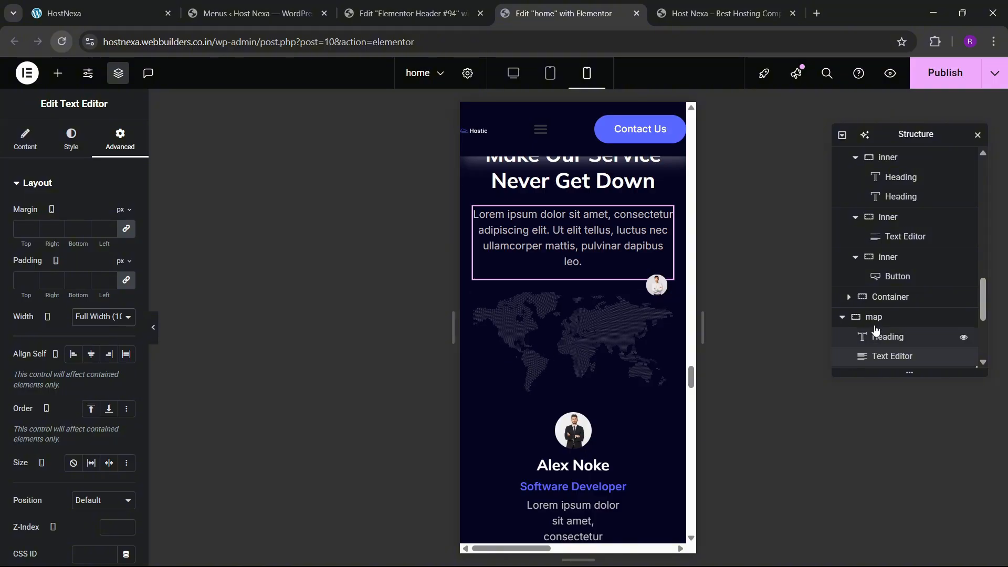
click(940, 73)
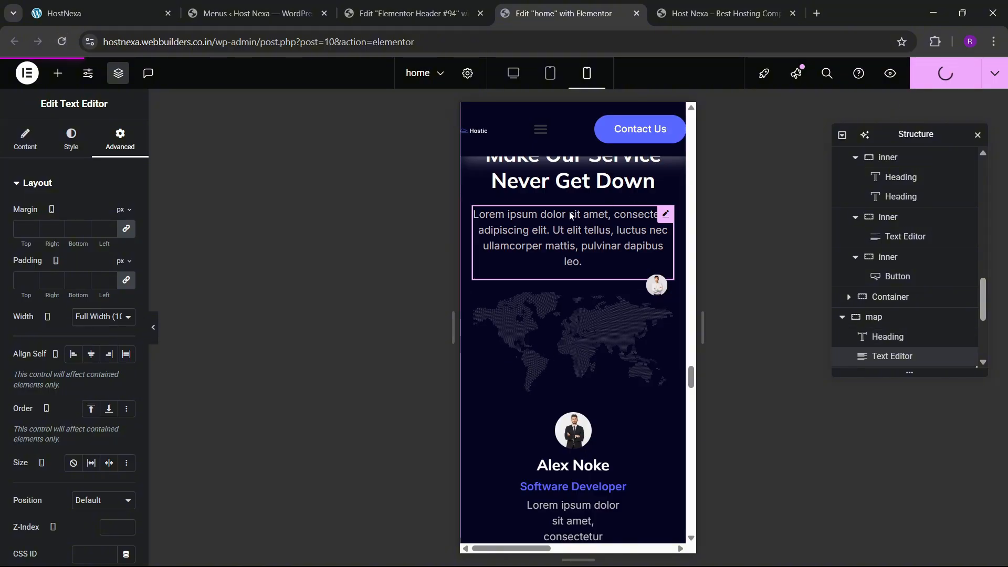
- Move the first profile image in the map section onto the upper-left part of the world map in mobile view
scroll(567, 320, down, 2)
scroll(571, 333, up, 3)
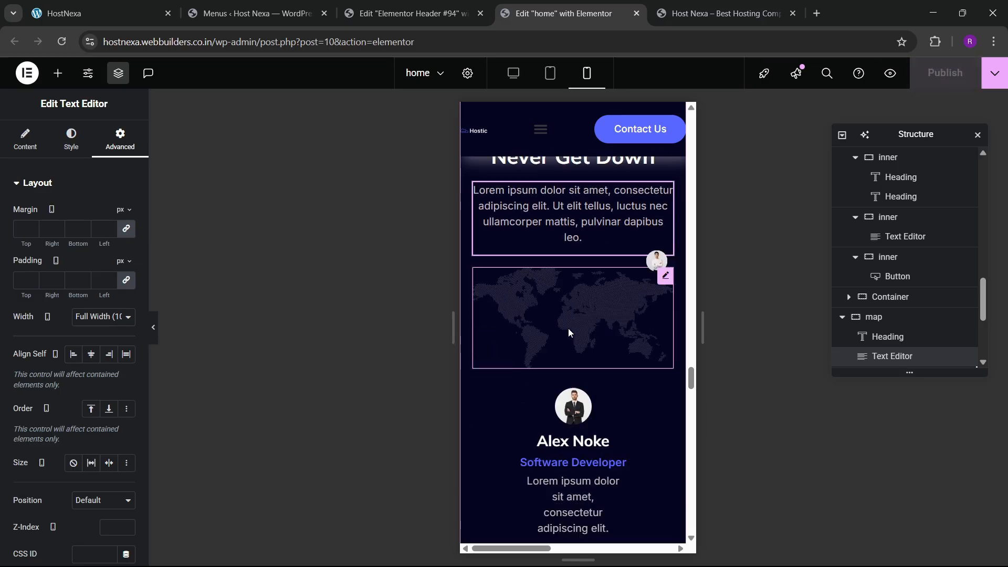
click(582, 336)
scroll(897, 331, down, 3)
scroll(898, 334, down, 1)
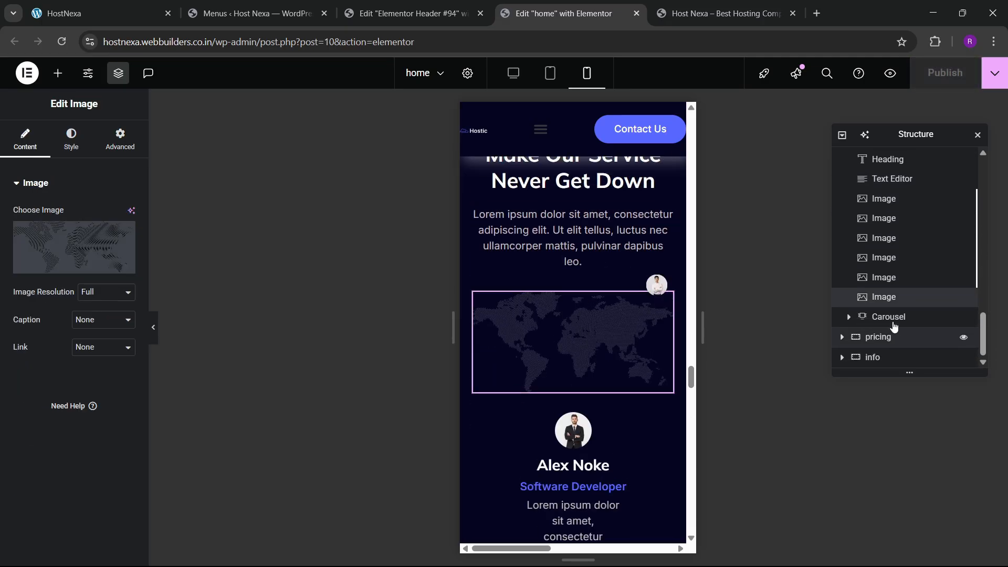
click(883, 199)
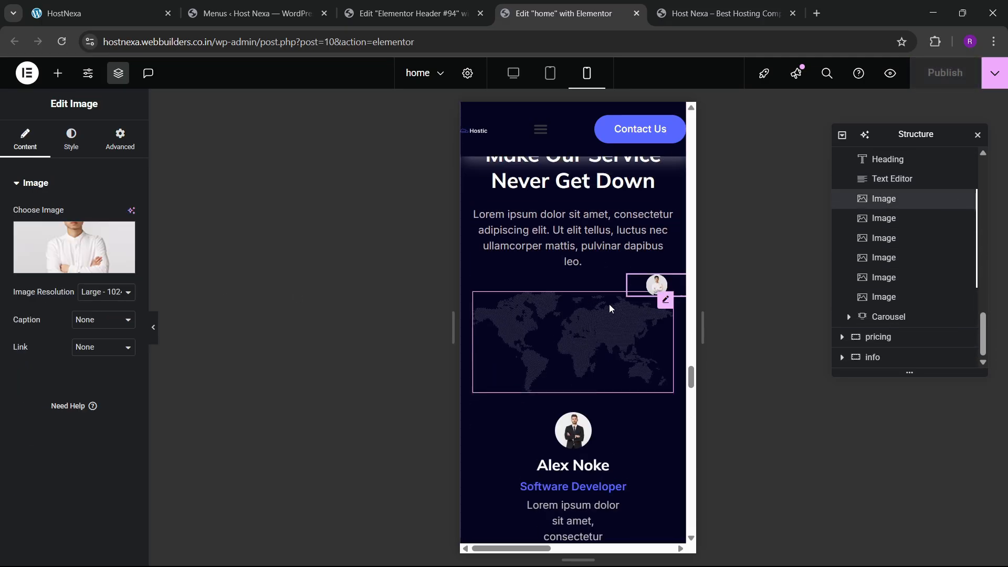
drag(656, 285, 514, 316)
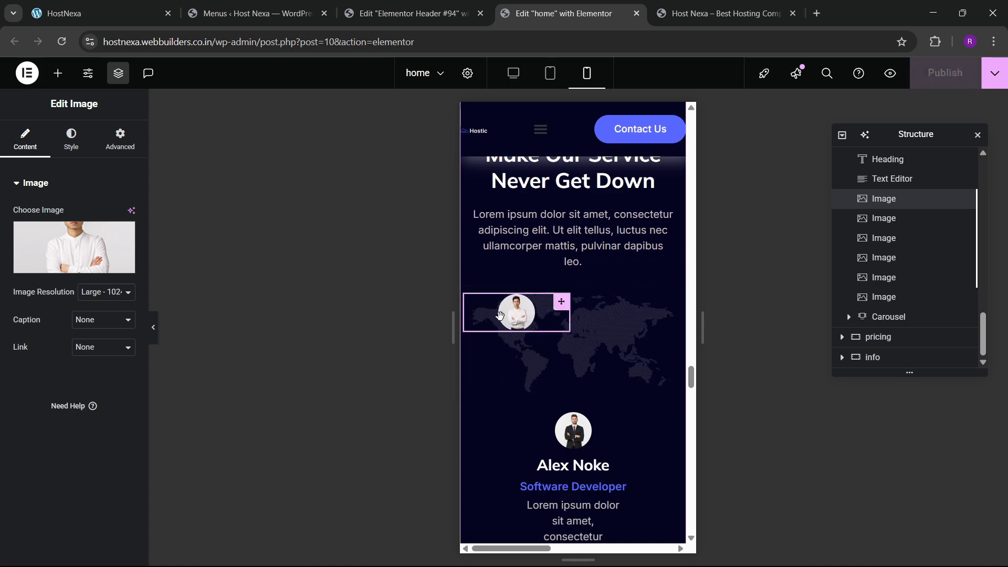
- Move the second profile image onto the lower-left part of the world map with mobile offsets of -6 px horizontal and 404 px vertical
click(884, 218)
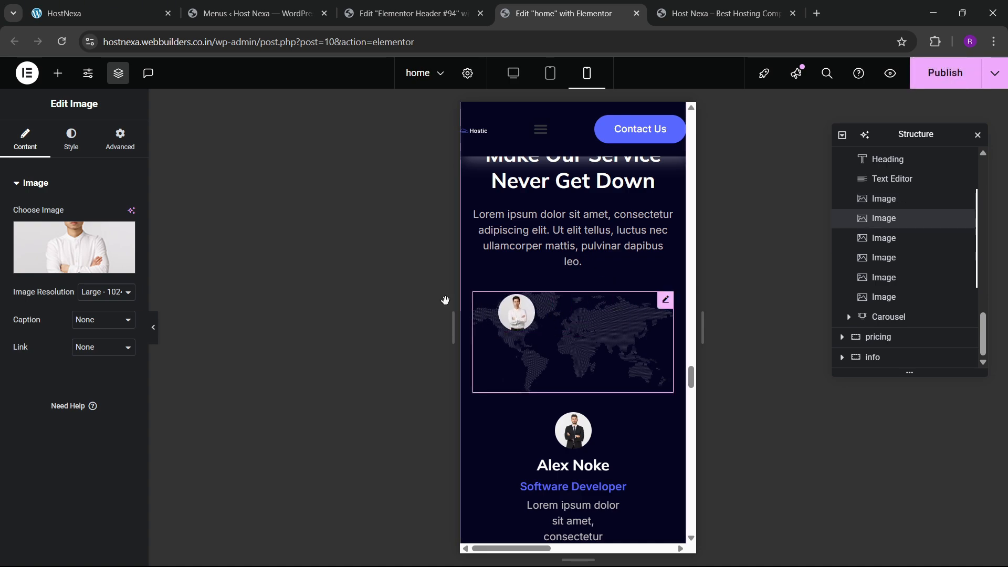
click(120, 139)
scroll(18, 327, down, 7)
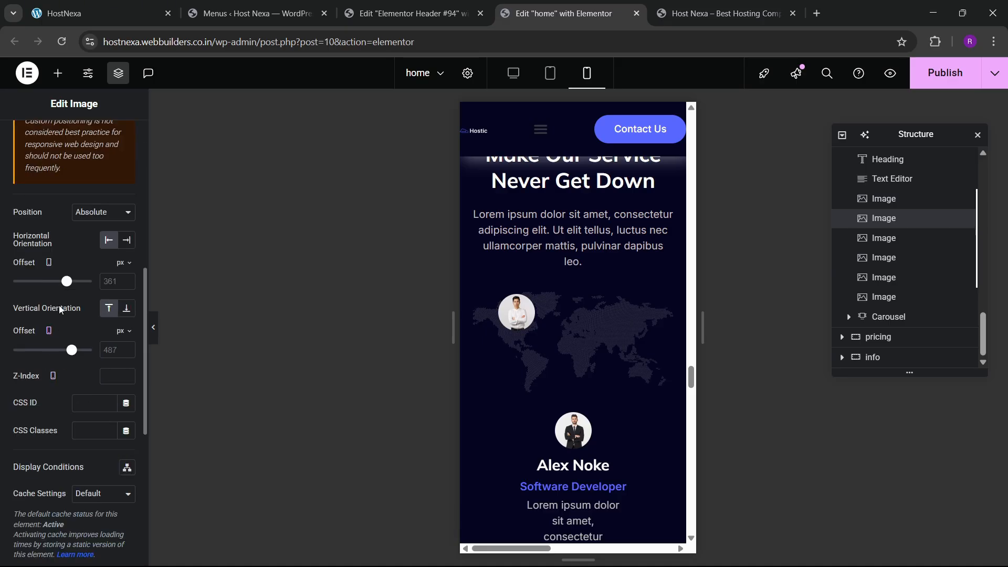
drag(63, 285, 58, 289)
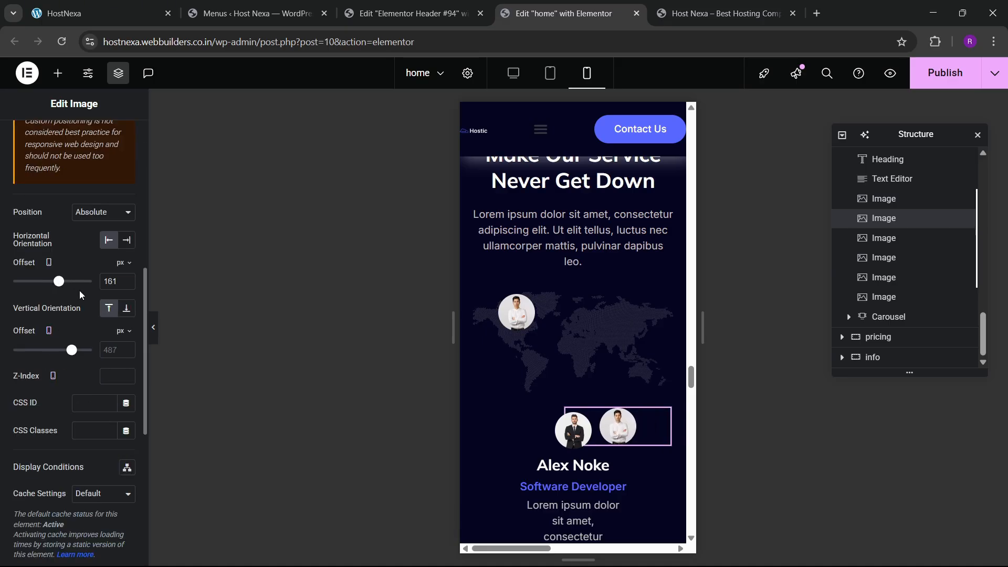
click(648, 420)
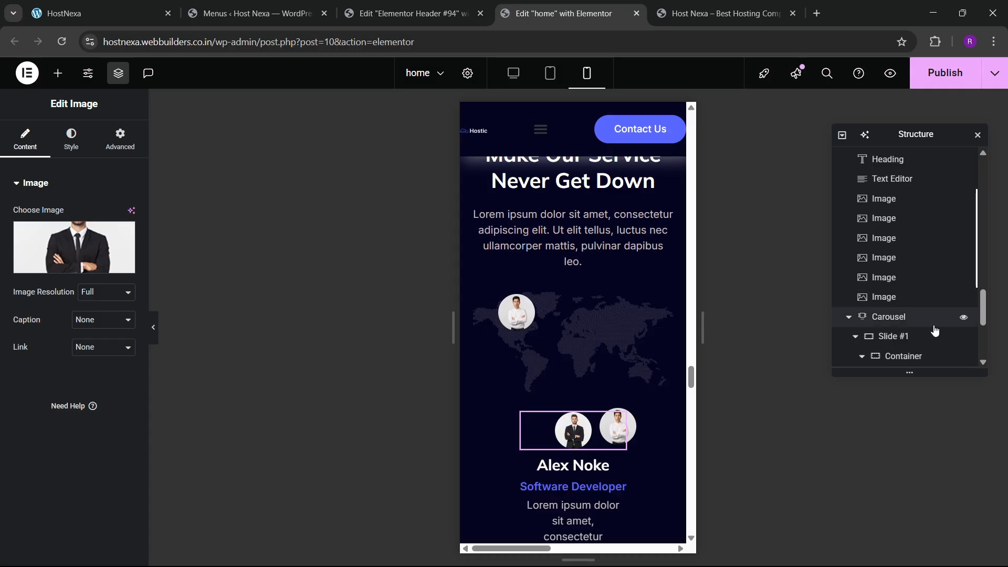
click(883, 218)
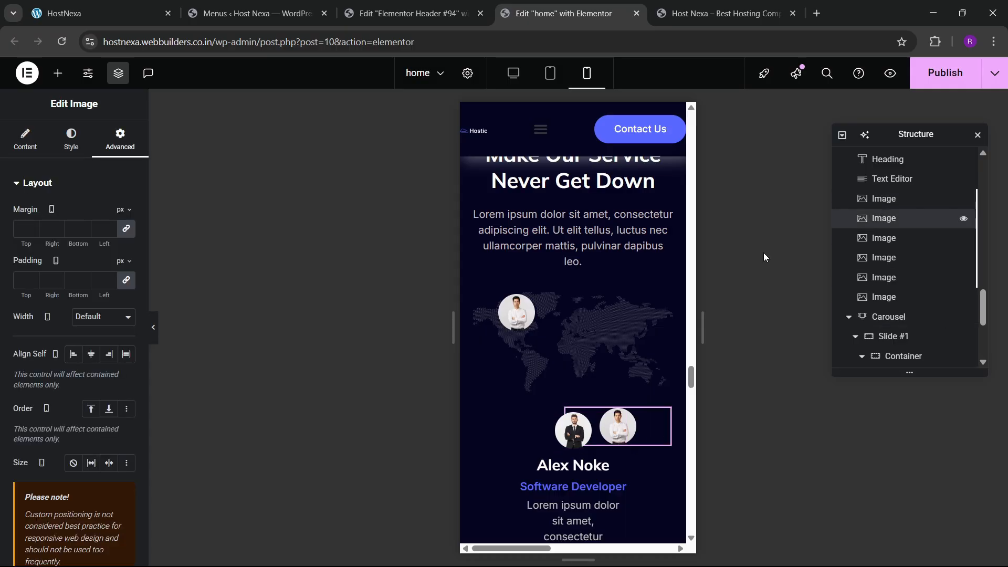
scroll(103, 176, down, 7)
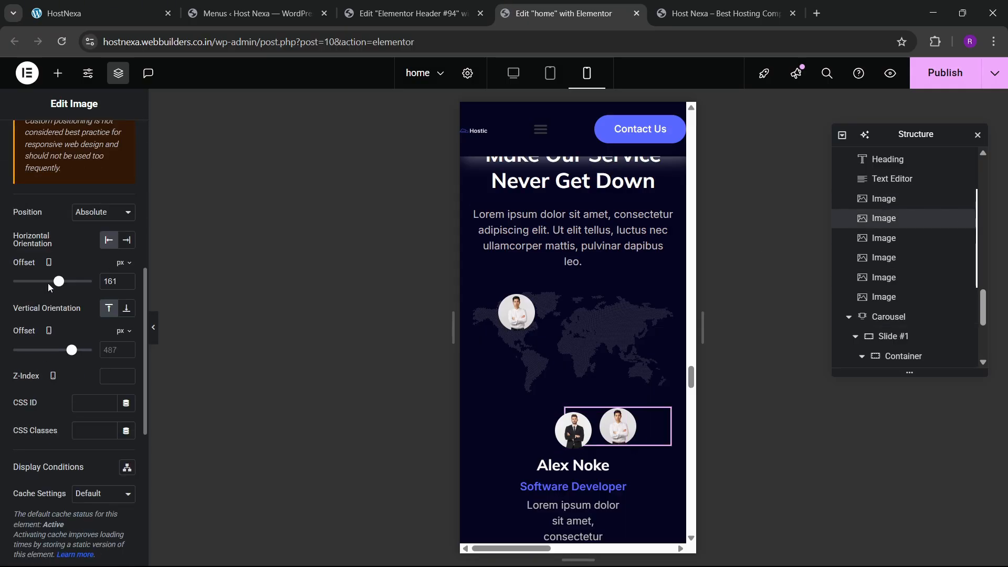
drag(57, 284, 48, 289)
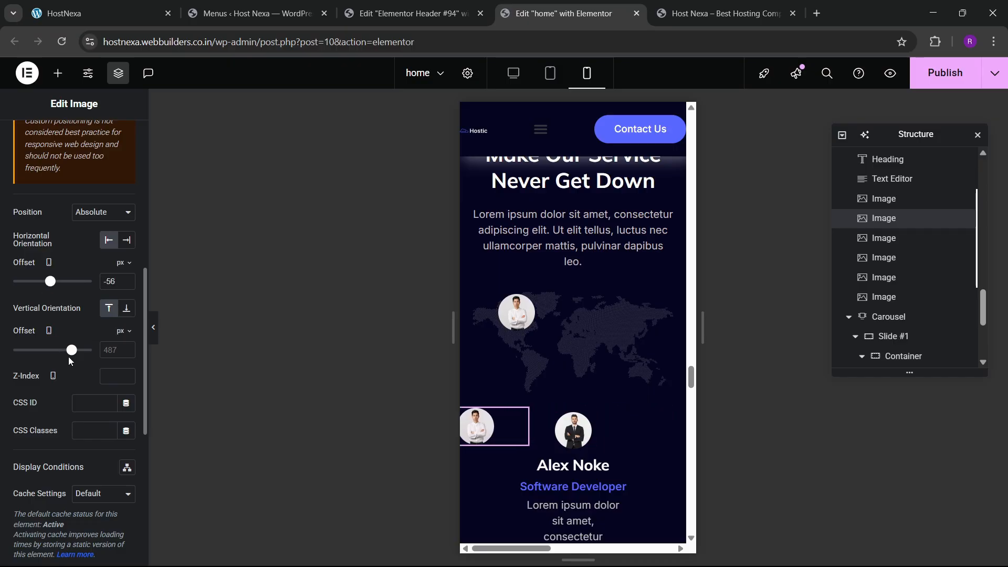
drag(70, 353, 65, 356)
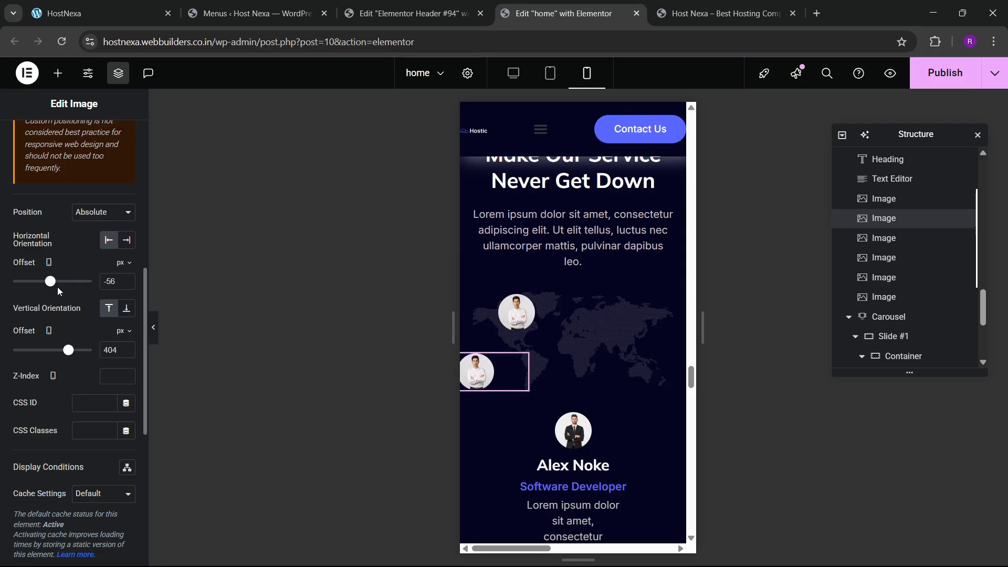
drag(57, 287, 57, 290)
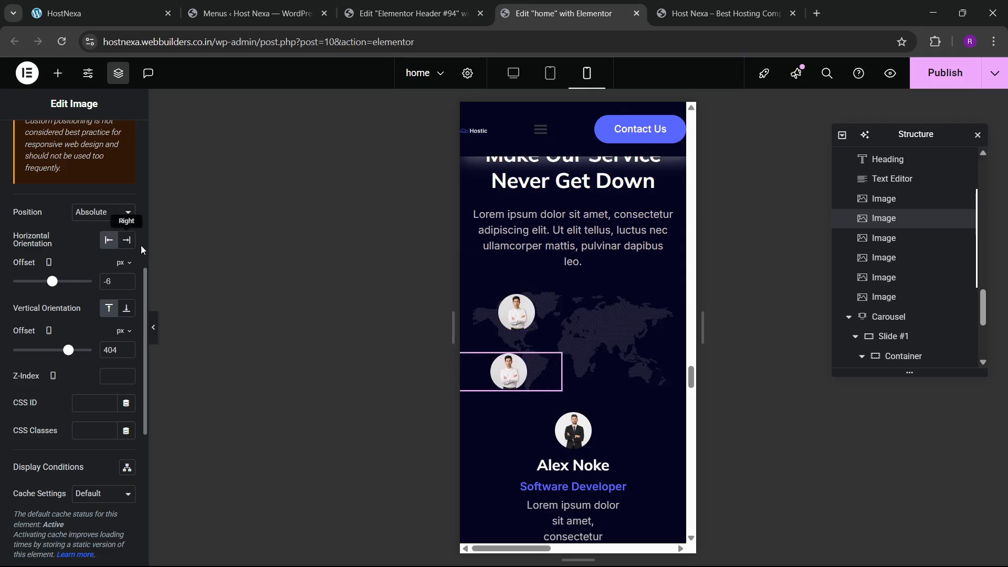
- Move the third profile image above the upper-right part of the map with a mobile horizontal offset of 150 px
click(887, 239)
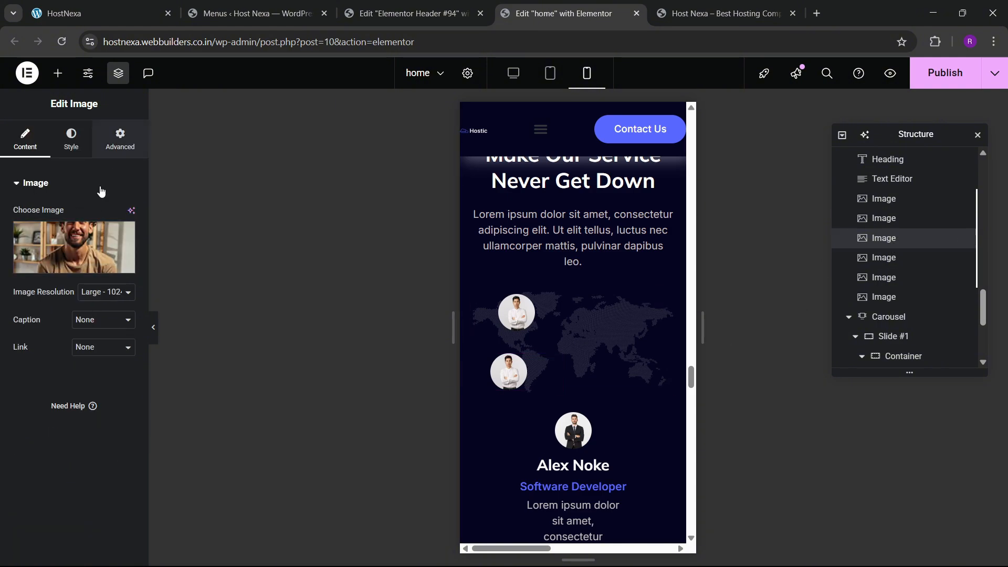
click(120, 139)
scroll(68, 315, down, 6)
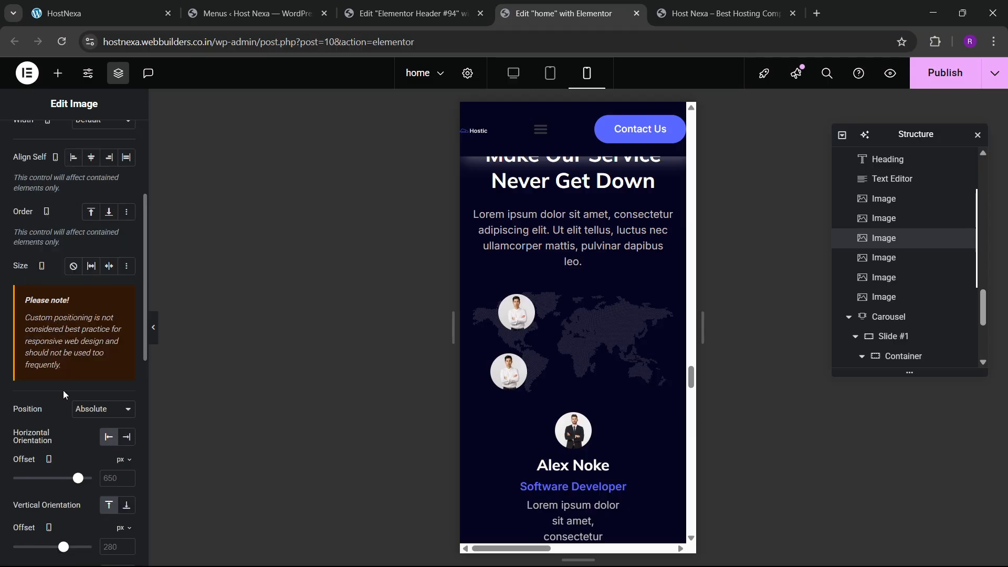
scroll(63, 395, down, 4)
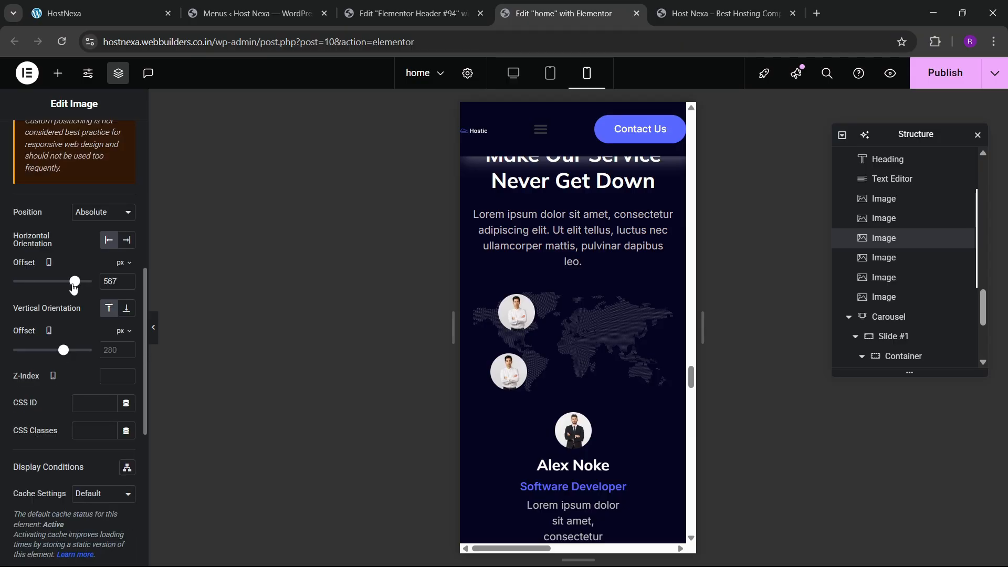
drag(68, 291, 58, 295)
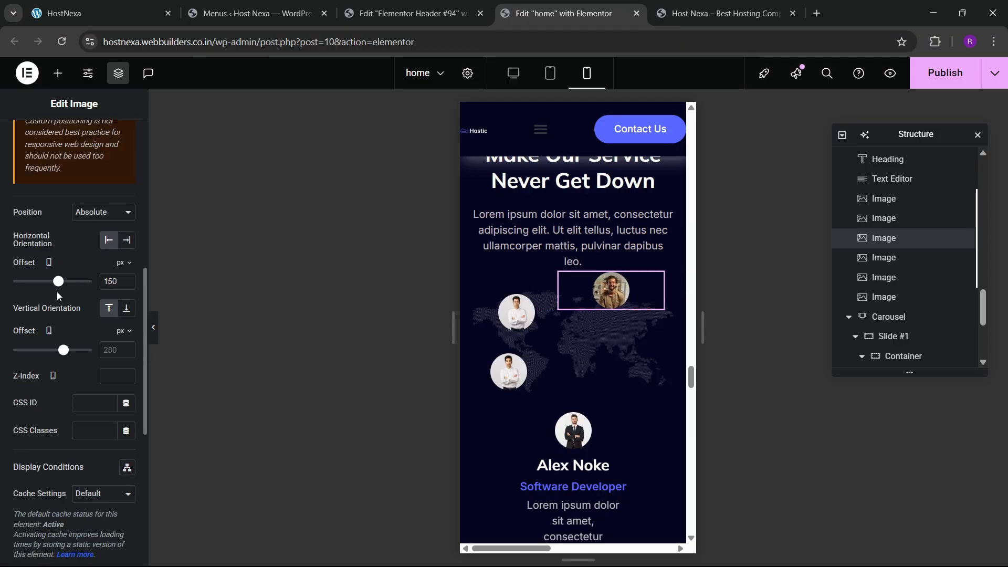
- Bring the fourth profile image into the mobile view and place it on the right half of the world map, below the third image
click(883, 257)
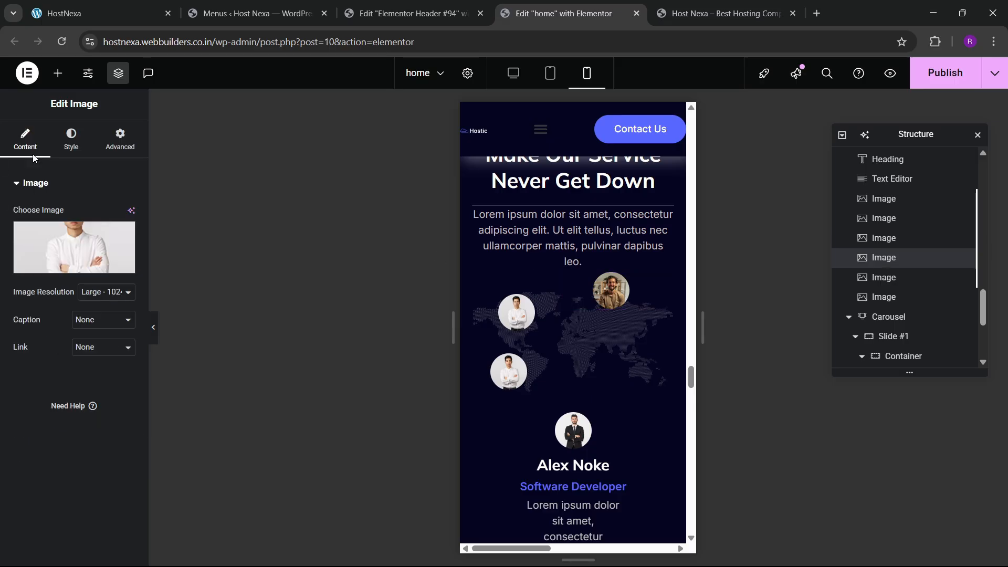
click(127, 144)
scroll(63, 315, down, 6)
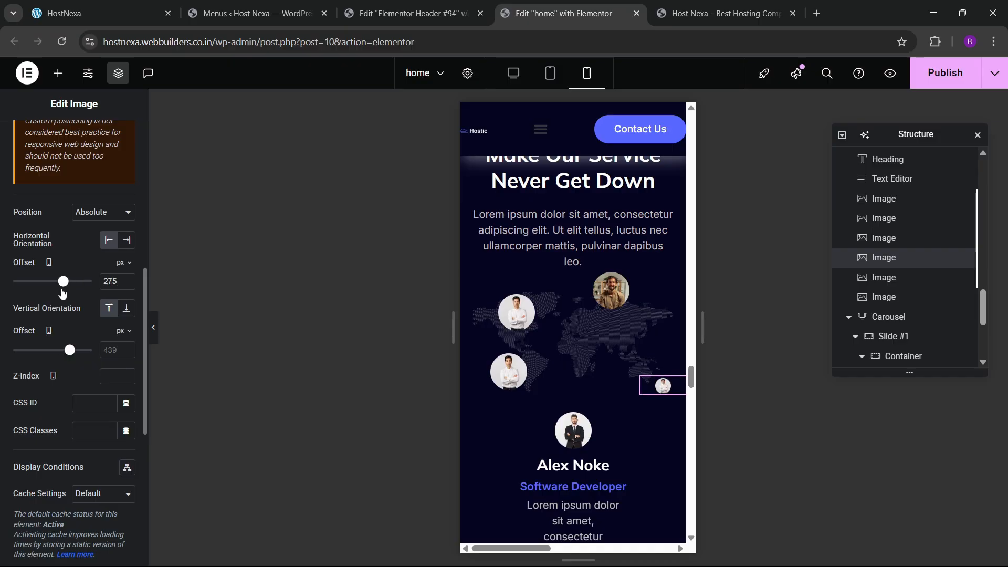
drag(62, 292, 62, 292)
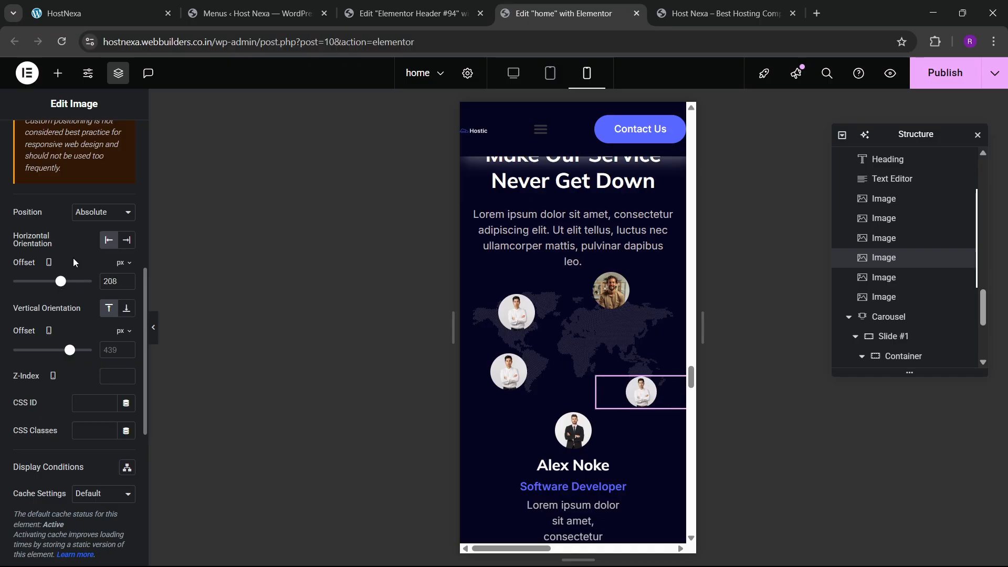
scroll(73, 262, up, 7)
click(70, 140)
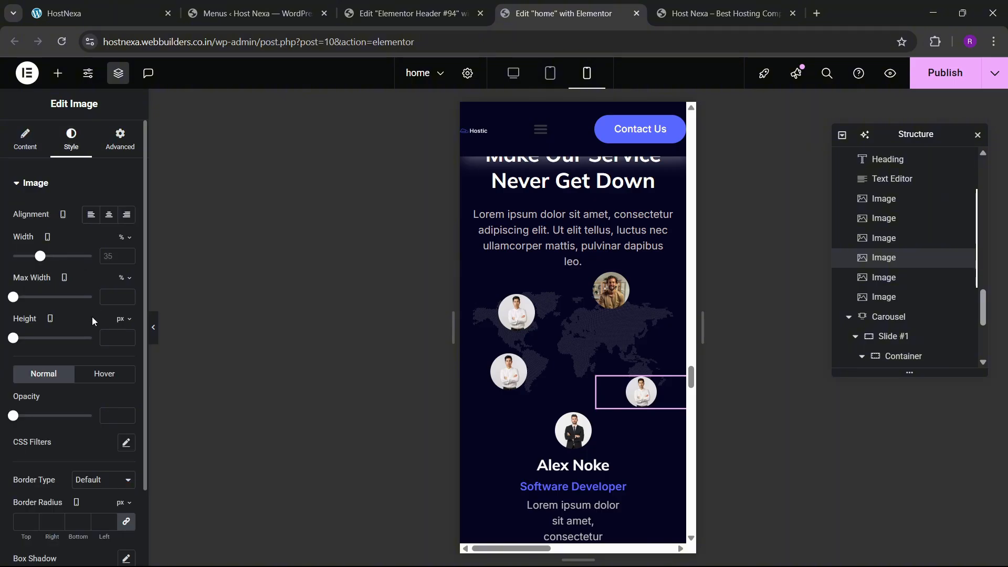
scroll(85, 349, down, 2)
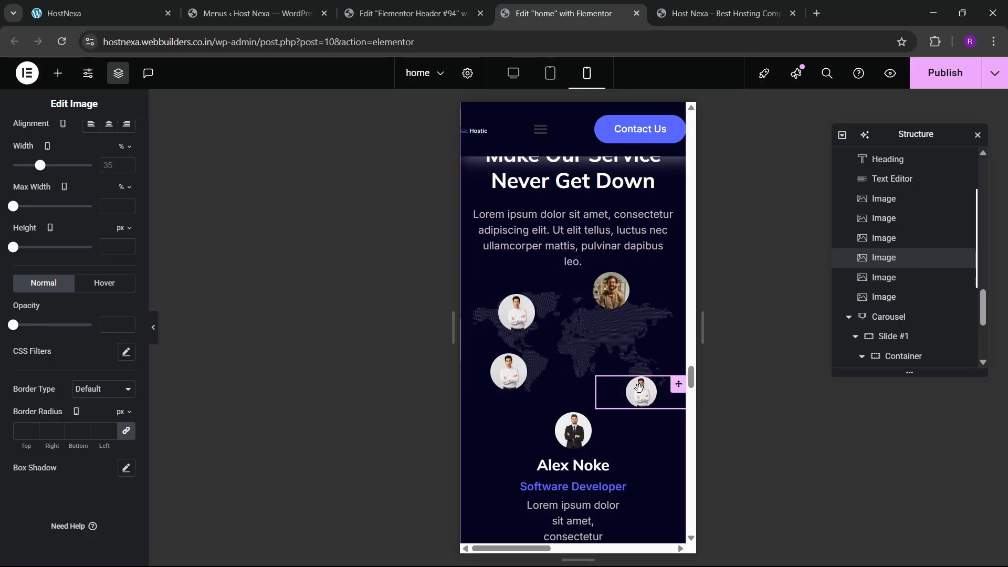
drag(638, 389, 609, 348)
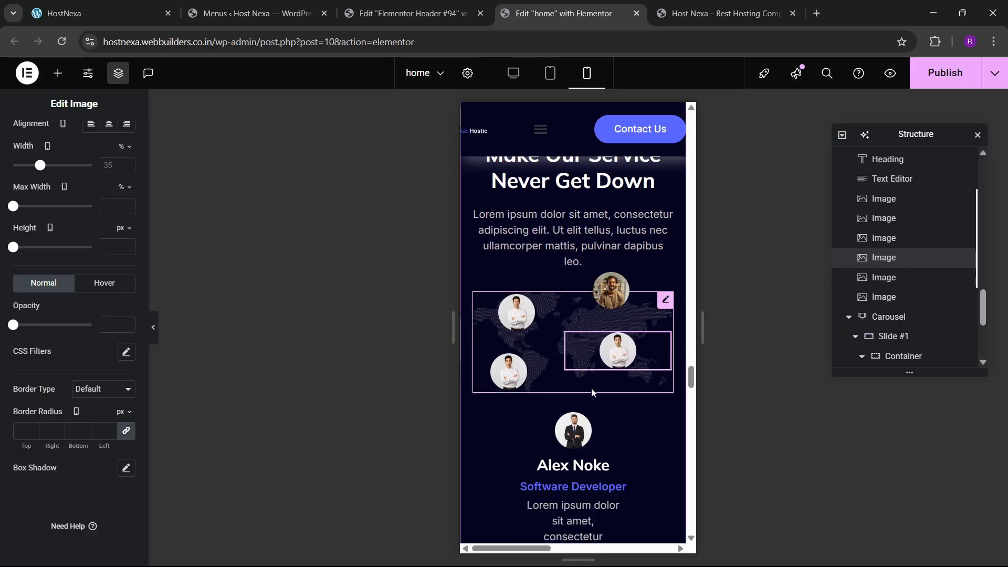
- Set the mobile width of the first carousel slide's paragraph to Full Width (100%) and publish the page
scroll(591, 391, down, 4)
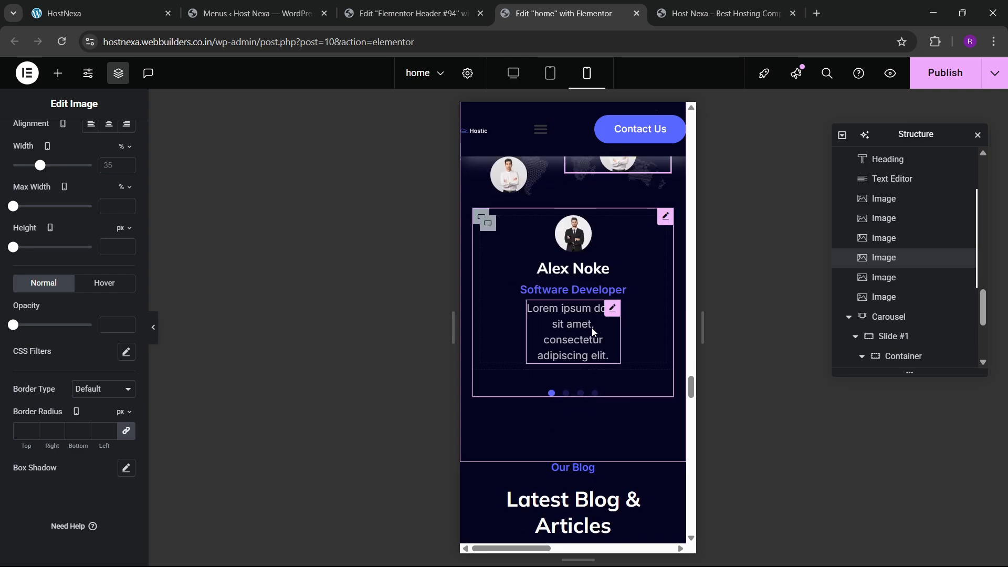
click(578, 388)
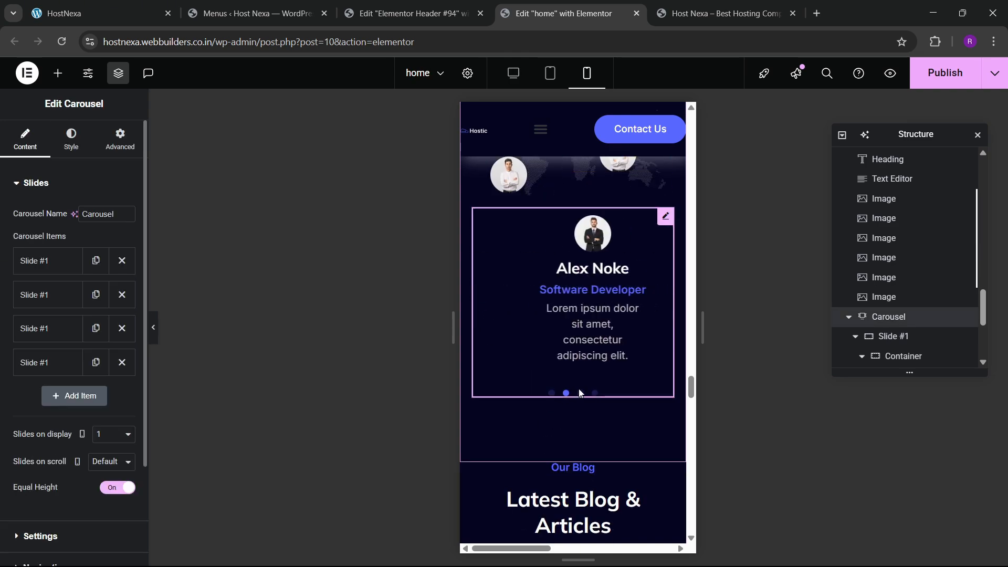
click(551, 394)
click(593, 321)
scroll(141, 153, down, 3)
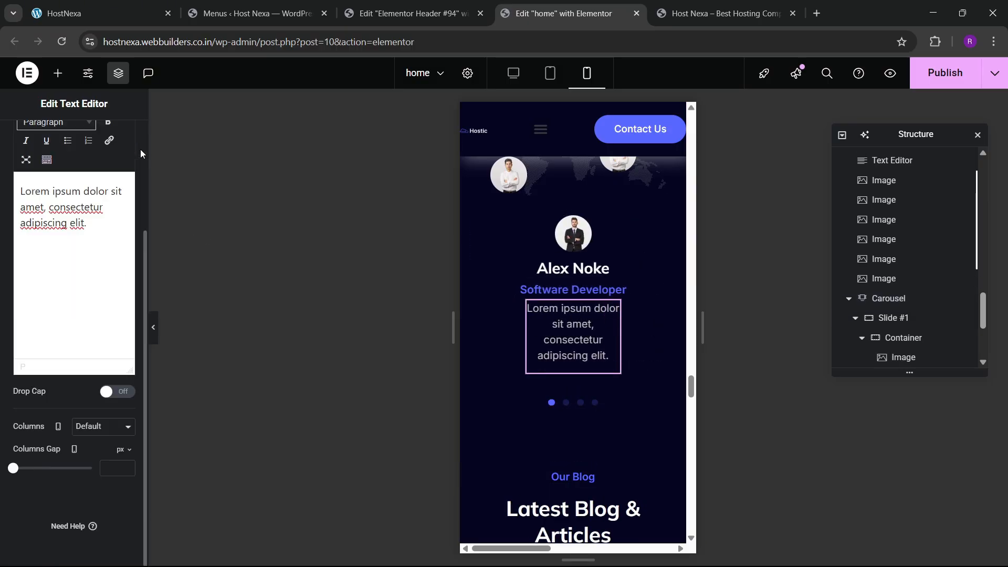
scroll(97, 171, up, 2)
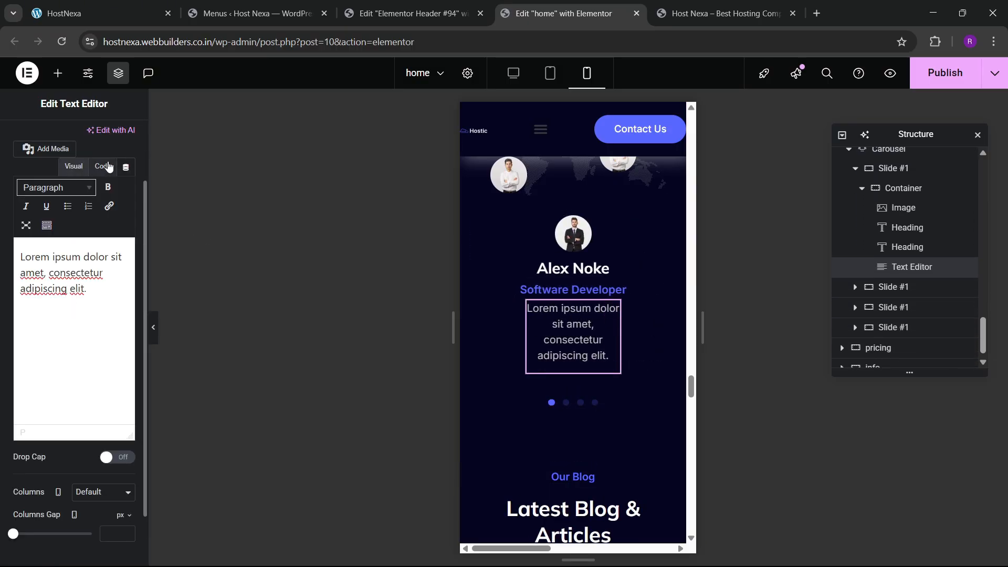
scroll(100, 178, up, 2)
click(120, 128)
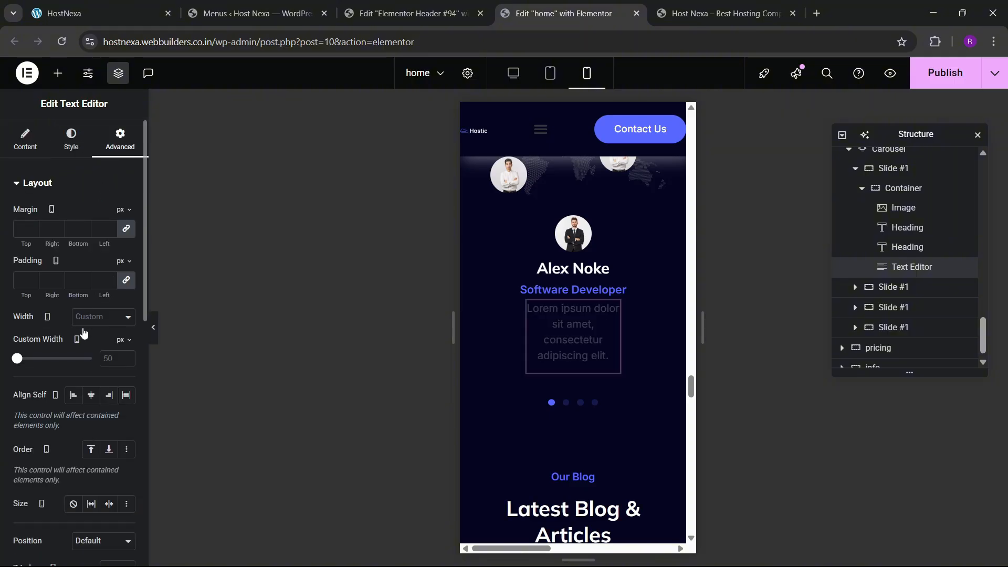
click(103, 317)
click(105, 348)
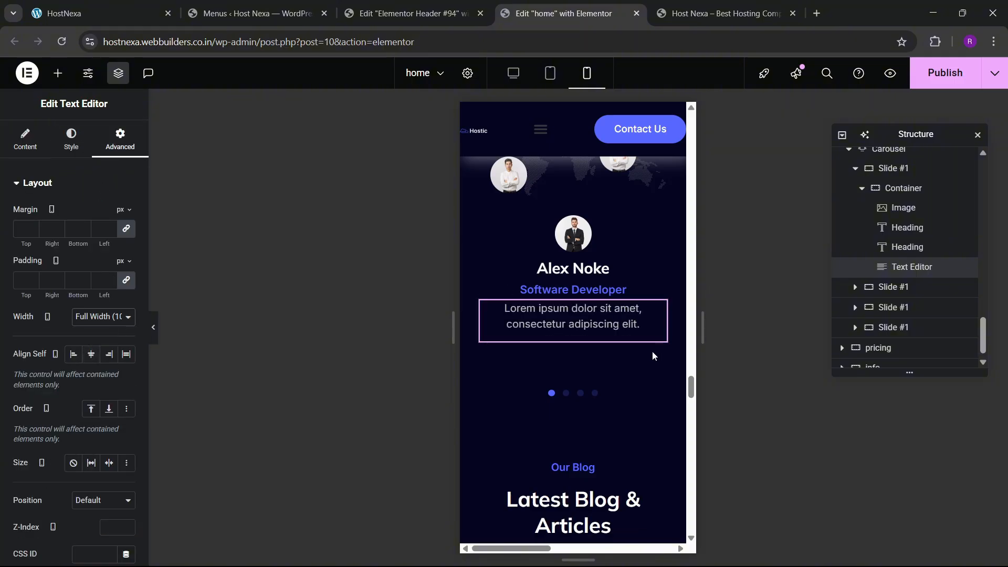
scroll(538, 376, down, 3)
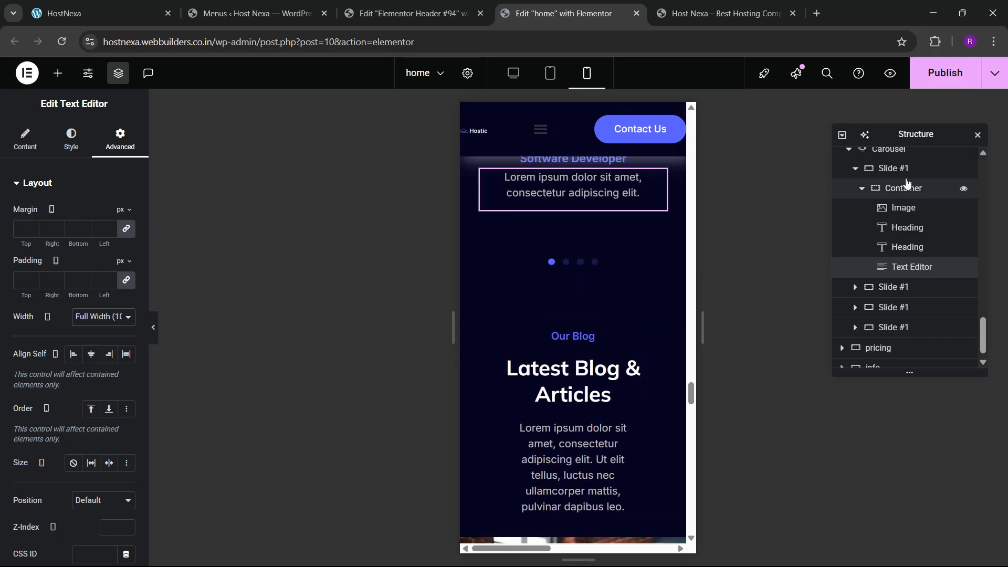
click(936, 83)
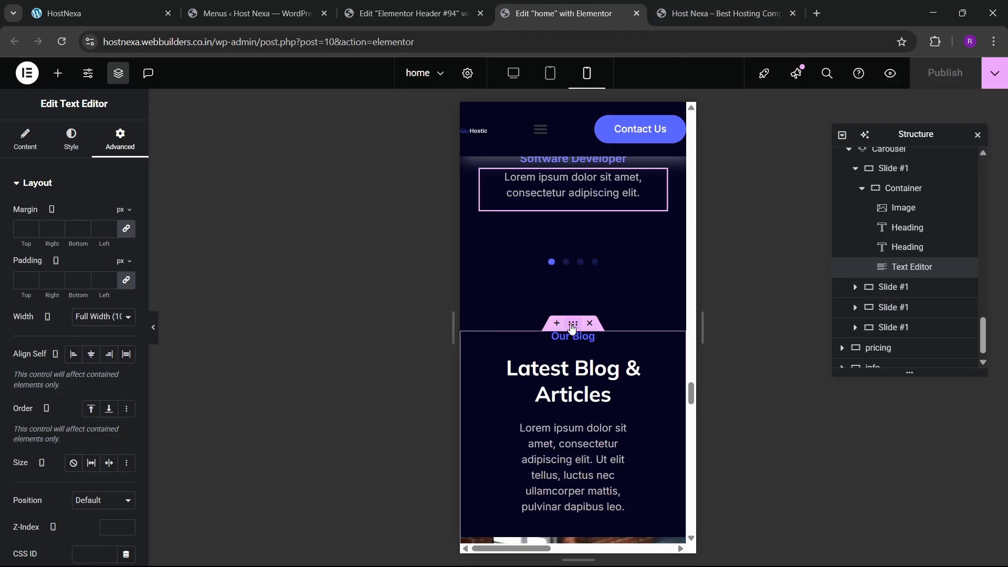
- Unlink the "Our Blog" section container's mobile padding and set the right and left values to 20 px
click(572, 325)
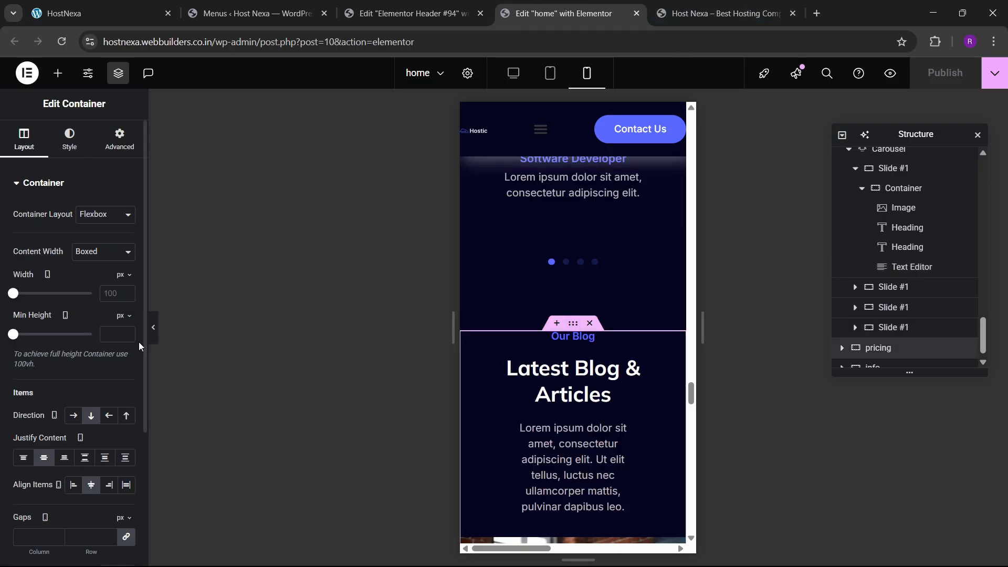
click(119, 144)
click(126, 282)
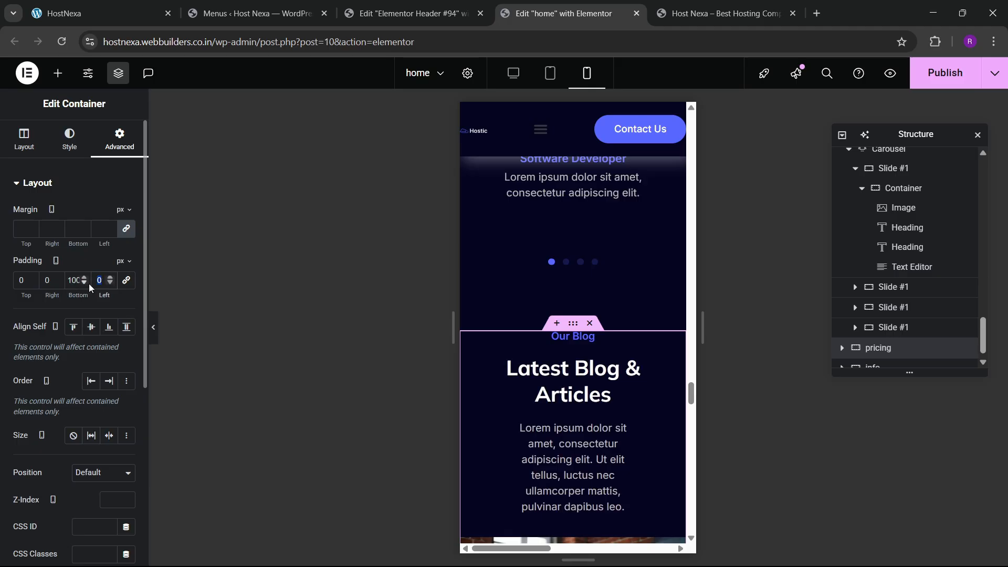
text(20)
click(44, 280)
text(2)
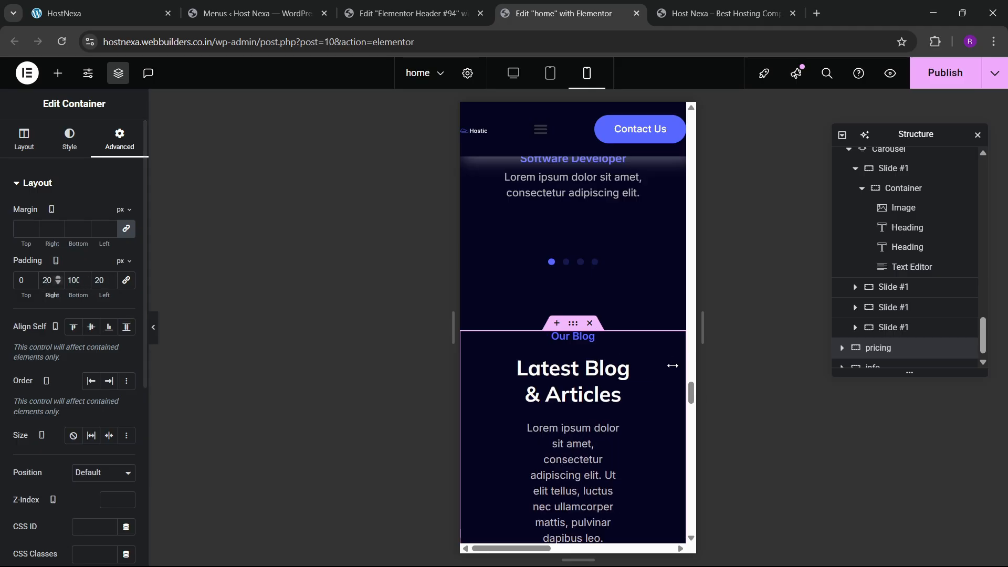
- Set the mobile width of the paragraph under "Latest Blog & Articles" to Full Width (100%)
click(594, 452)
click(120, 140)
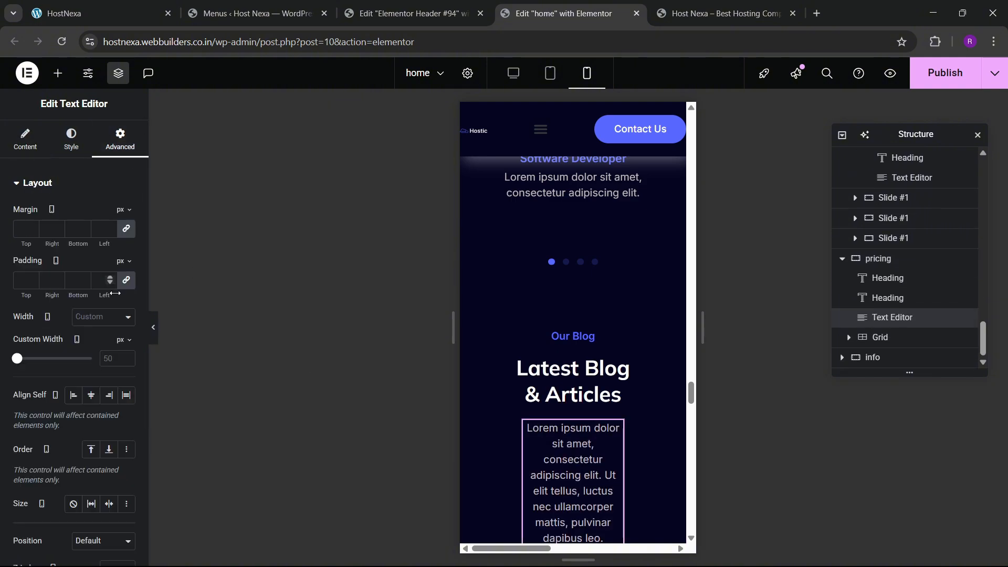
click(91, 315)
click(87, 333)
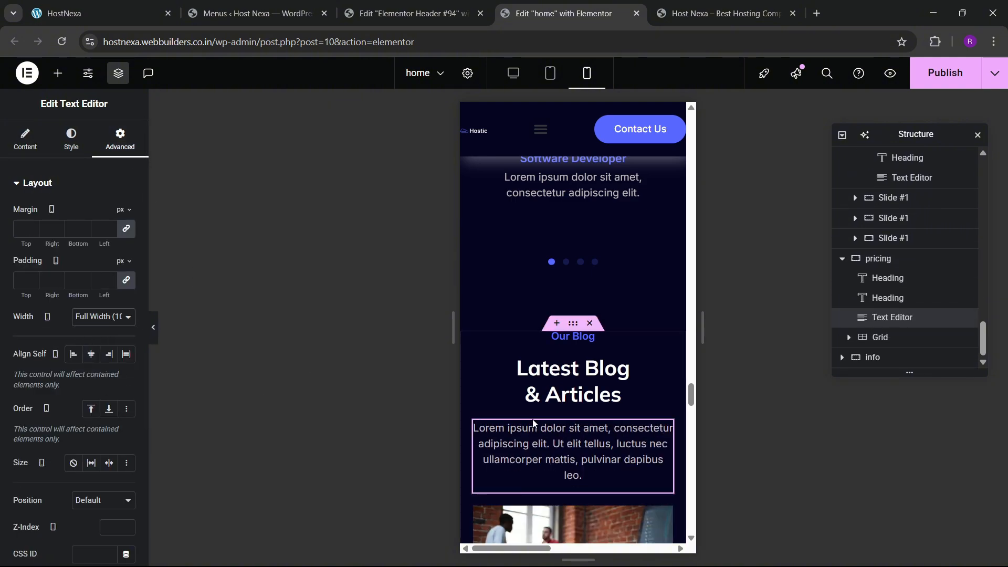
- Set both Justify Content and Align Items of the info section container to center for mobile
scroll(547, 411, down, 2)
scroll(547, 412, down, 10)
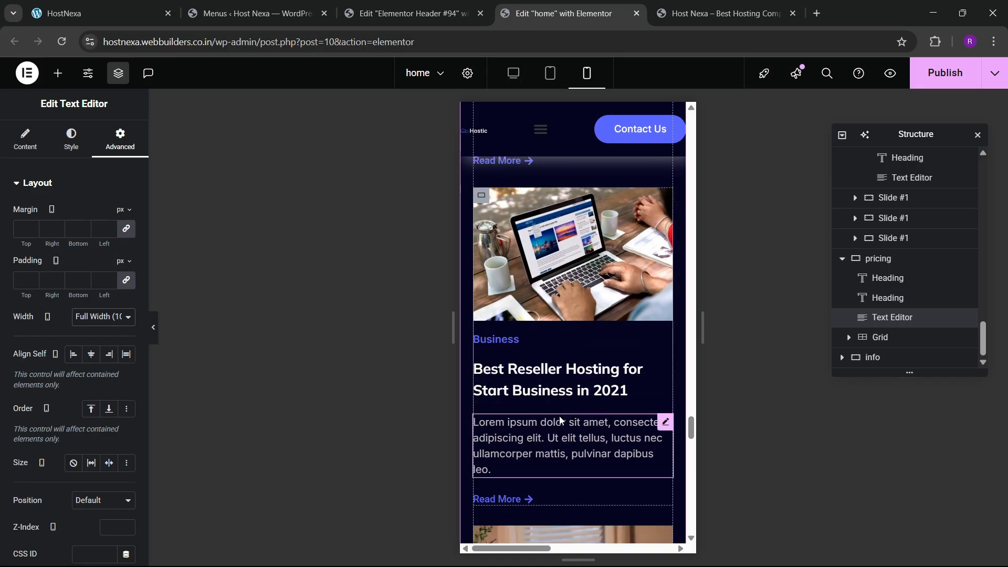
scroll(559, 417, down, 8)
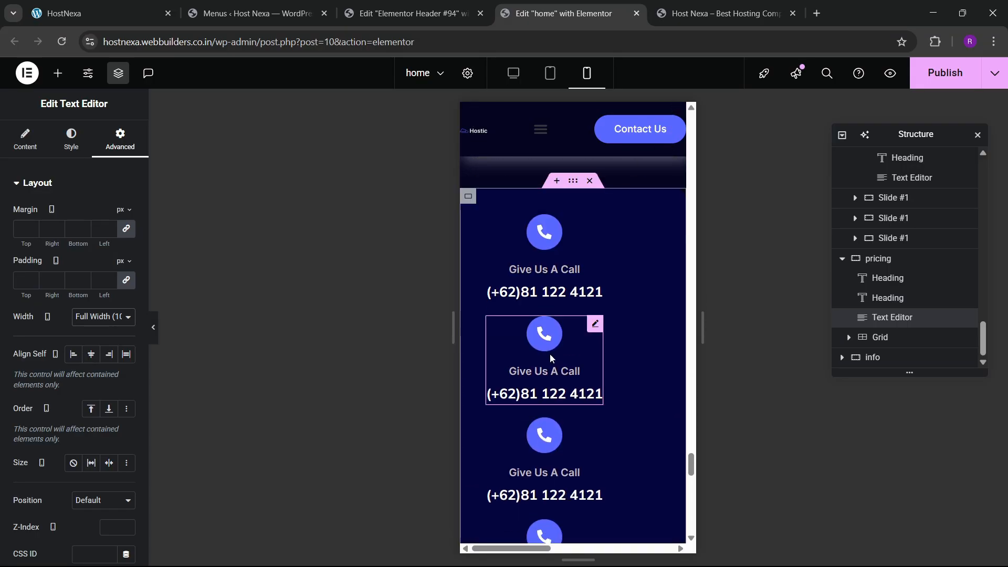
click(471, 202)
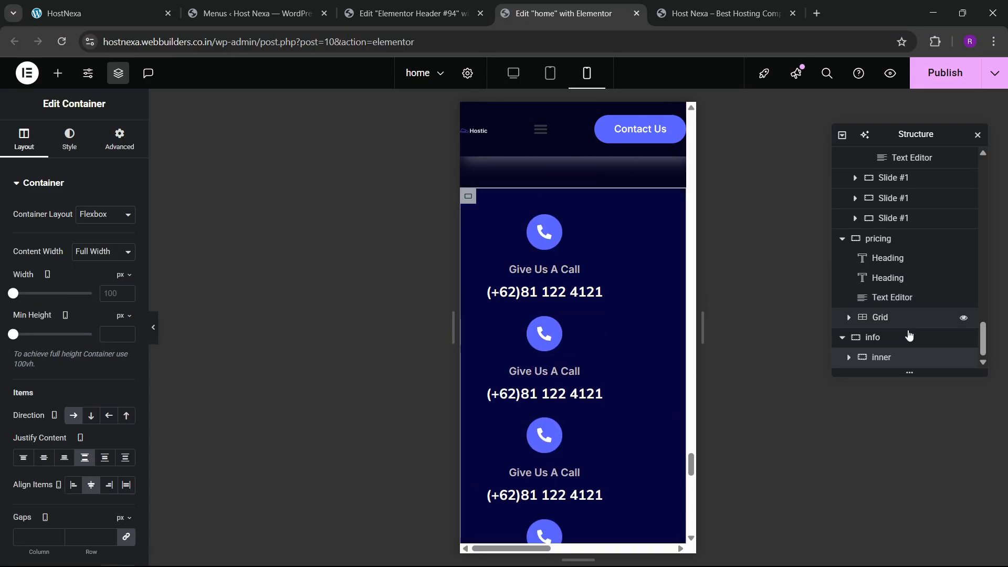
scroll(84, 342, down, 3)
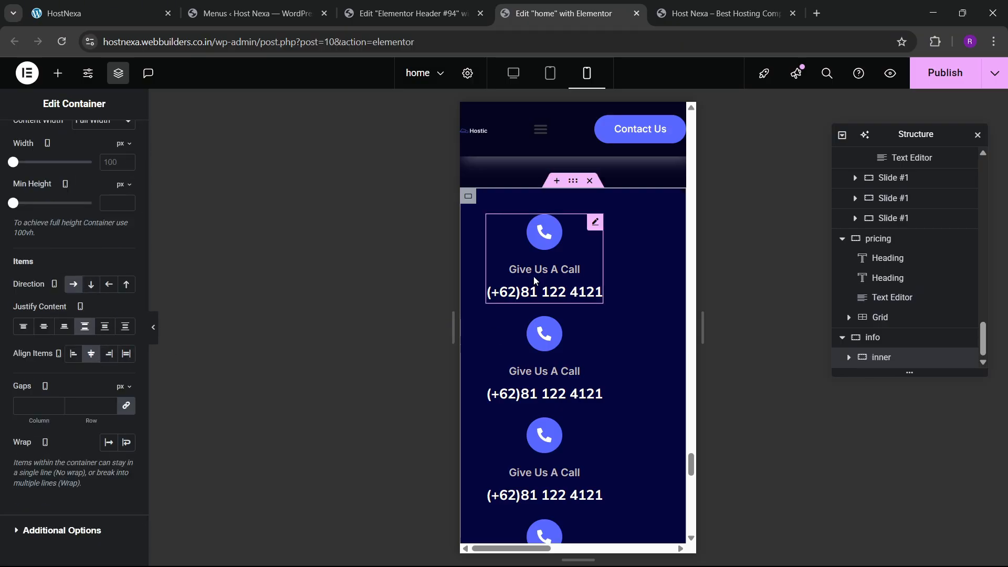
click(853, 336)
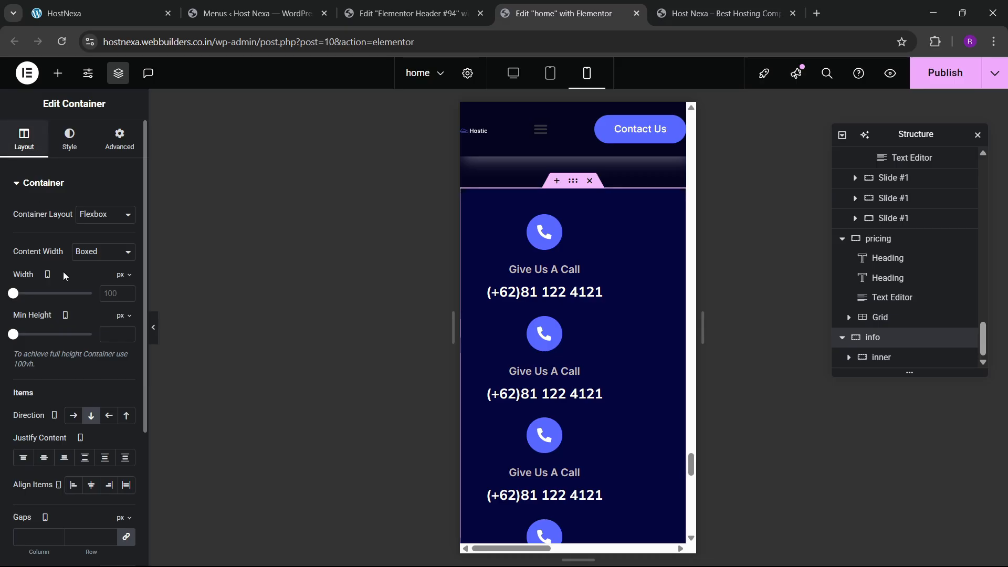
scroll(74, 299, down, 4)
click(91, 295)
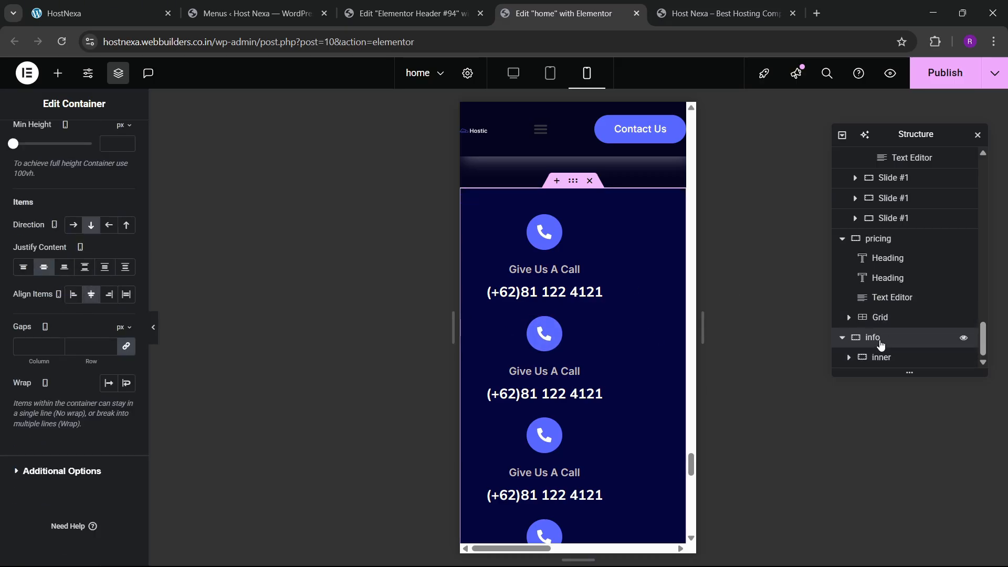
- Inspect the info section's inner container and its first icon box, and publish the page
click(883, 357)
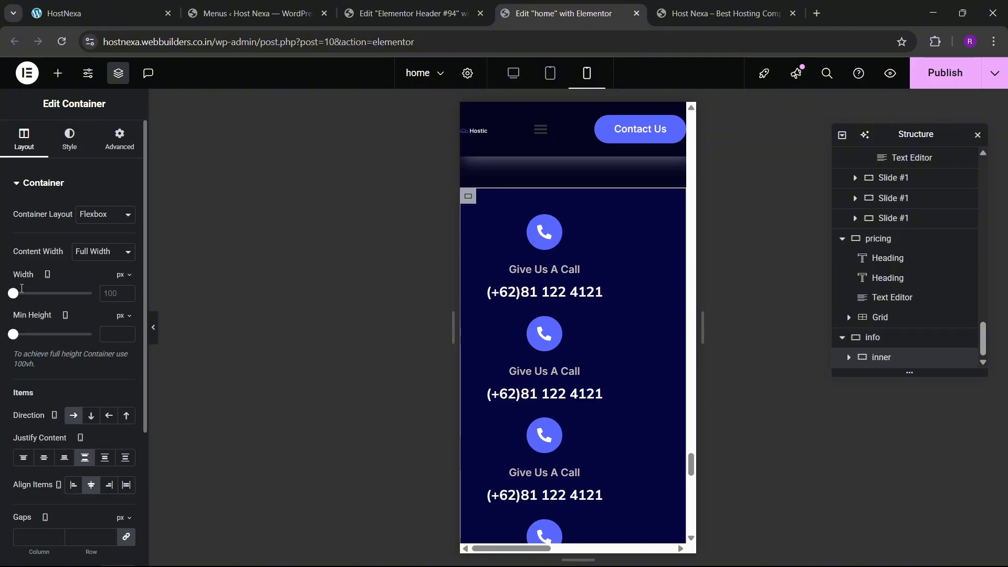
scroll(21, 288, down, 2)
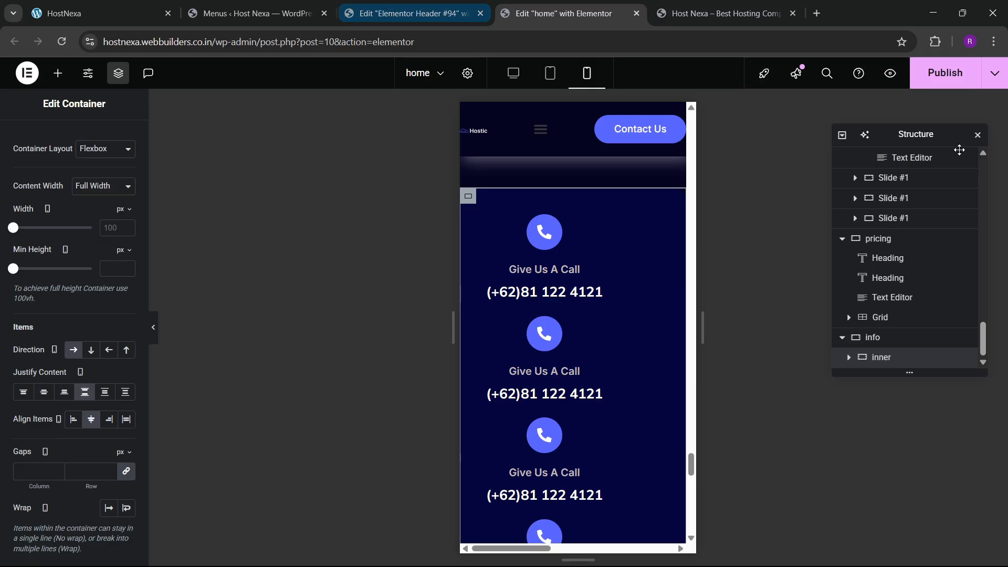
click(850, 359)
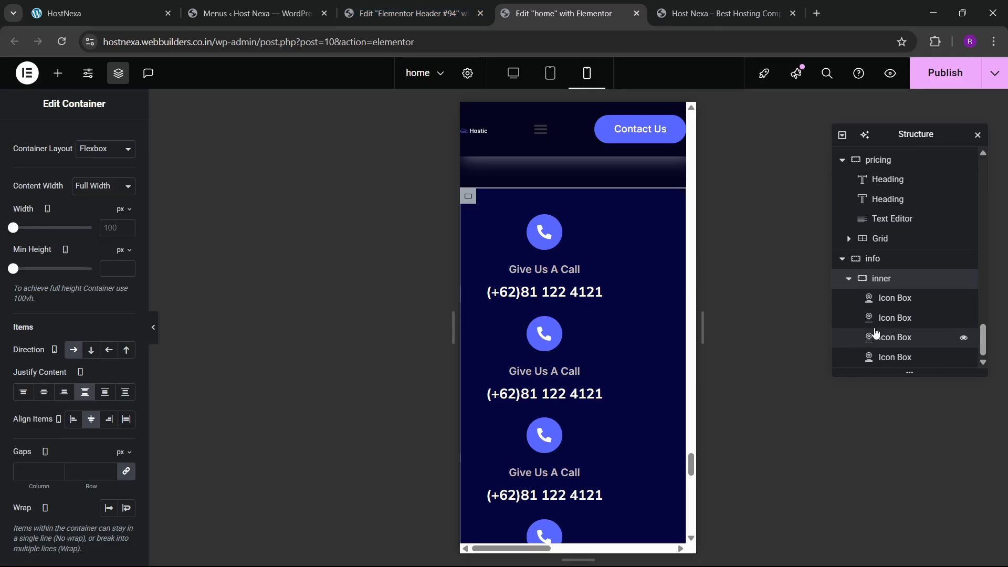
click(887, 299)
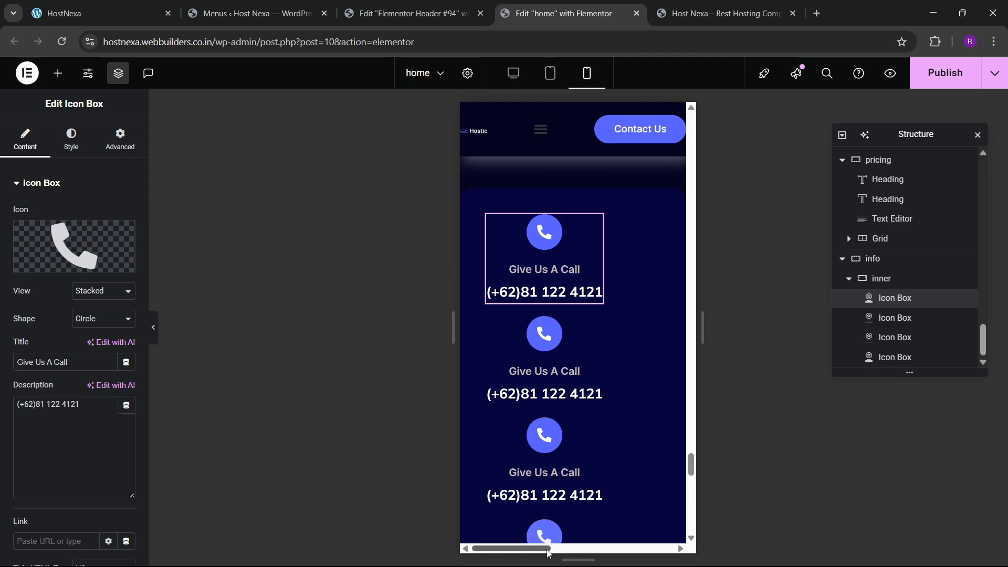
mouse_move(549, 554)
mouse_down()
mouse_move(560, 554)
mouse_move(549, 554)
mouse_up()
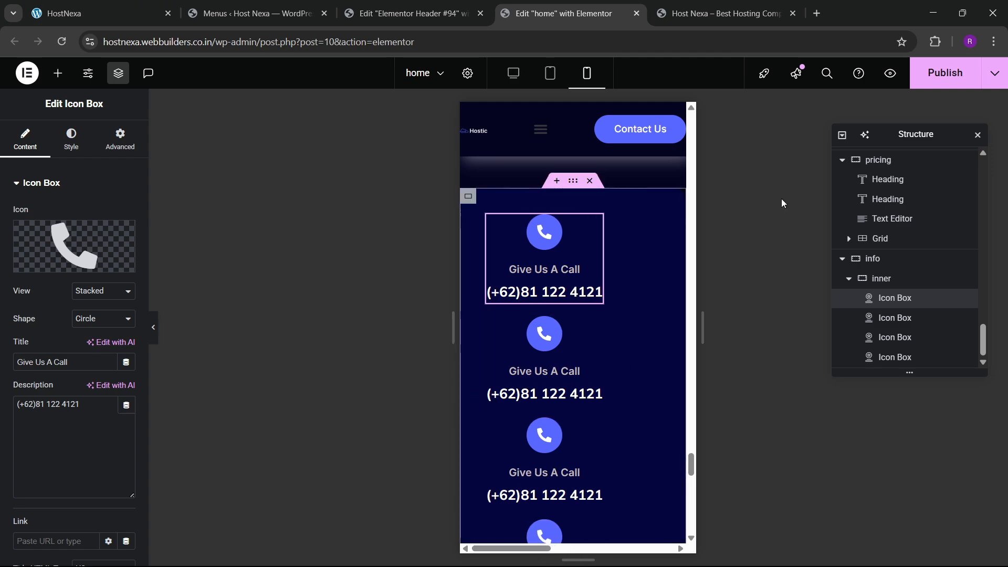
click(941, 73)
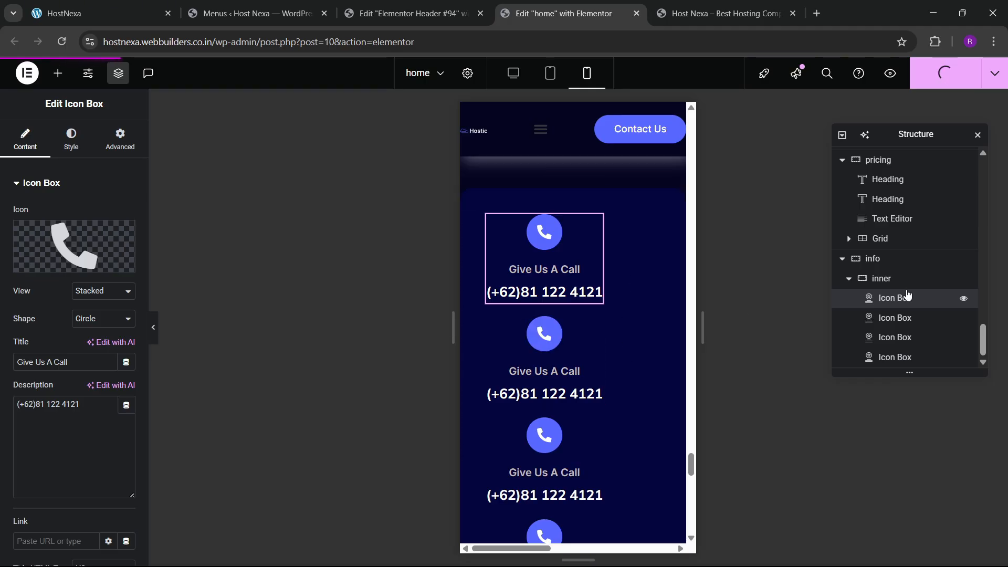
- Hide the fifth image of the world map section, the portrait of the woman with glasses, on tablet portrait and mobile portrait
scroll(906, 294, up, 3)
scroll(907, 296, up, 5)
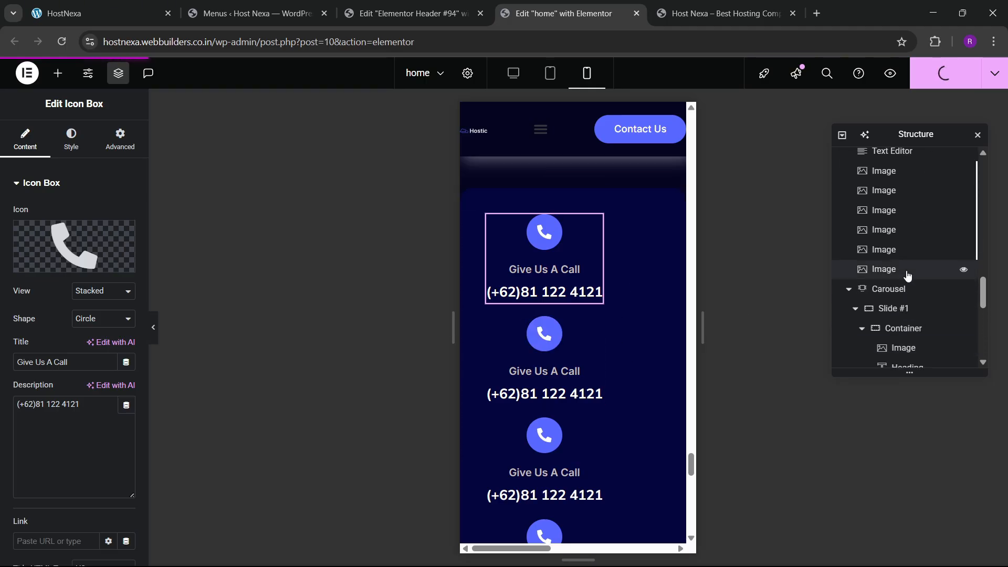
click(897, 257)
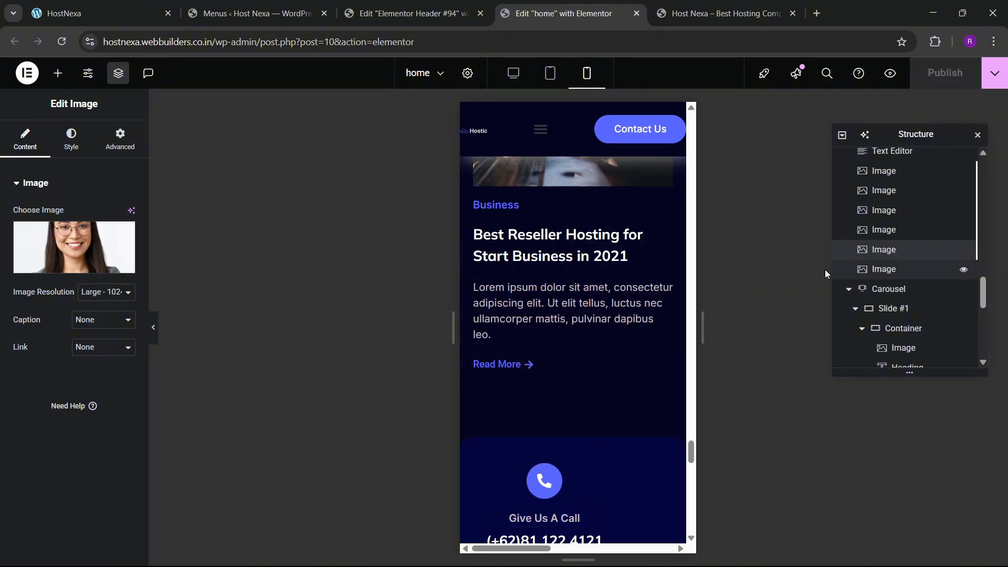
click(120, 137)
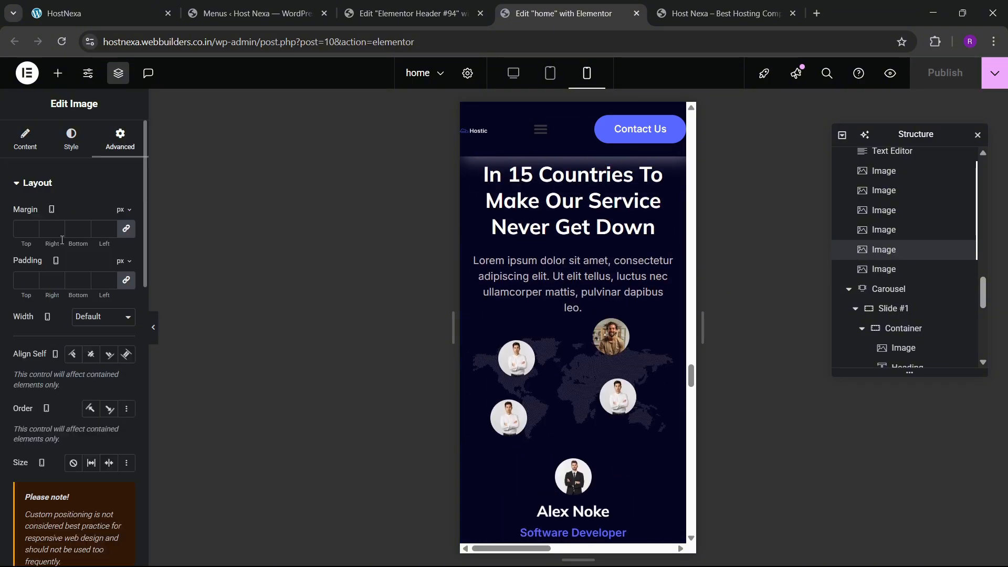
scroll(77, 311, down, 12)
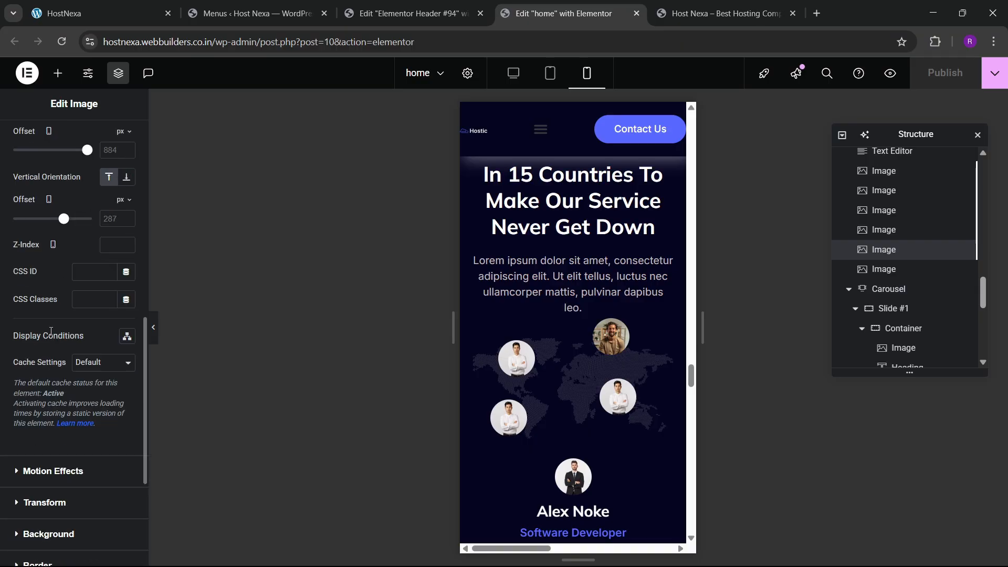
click(51, 433)
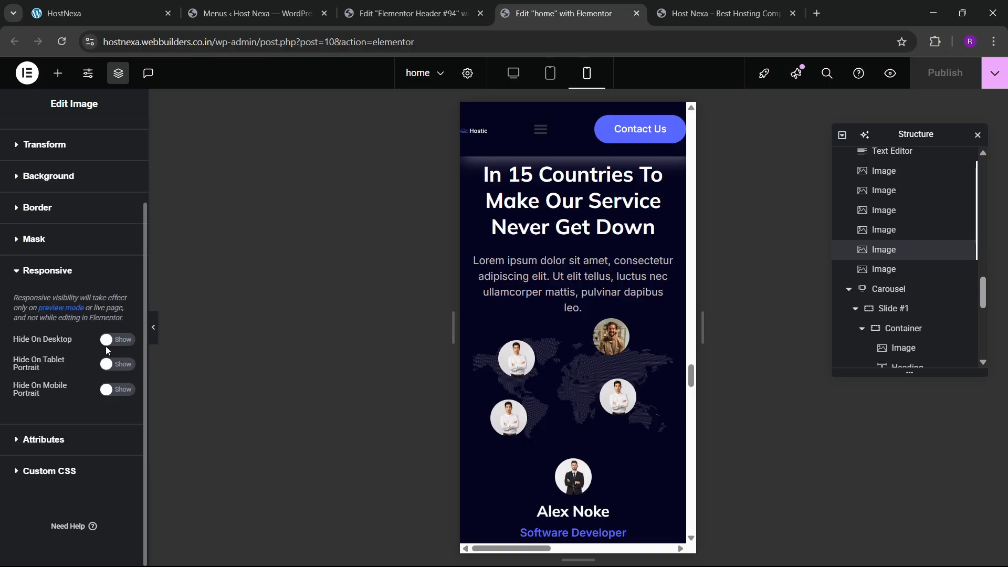
click(113, 368)
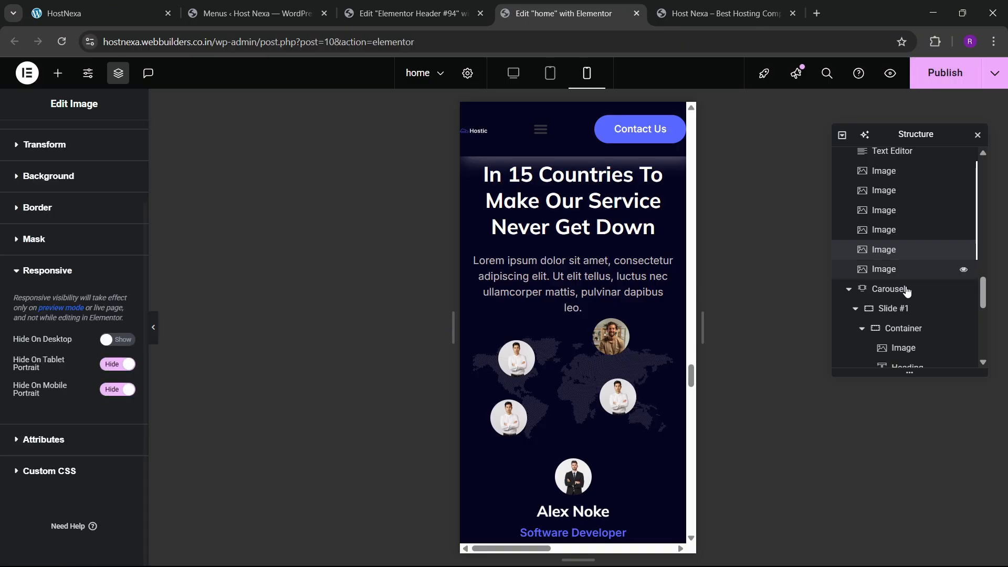
- Check the world map section's images one by one and publish the page
click(884, 229)
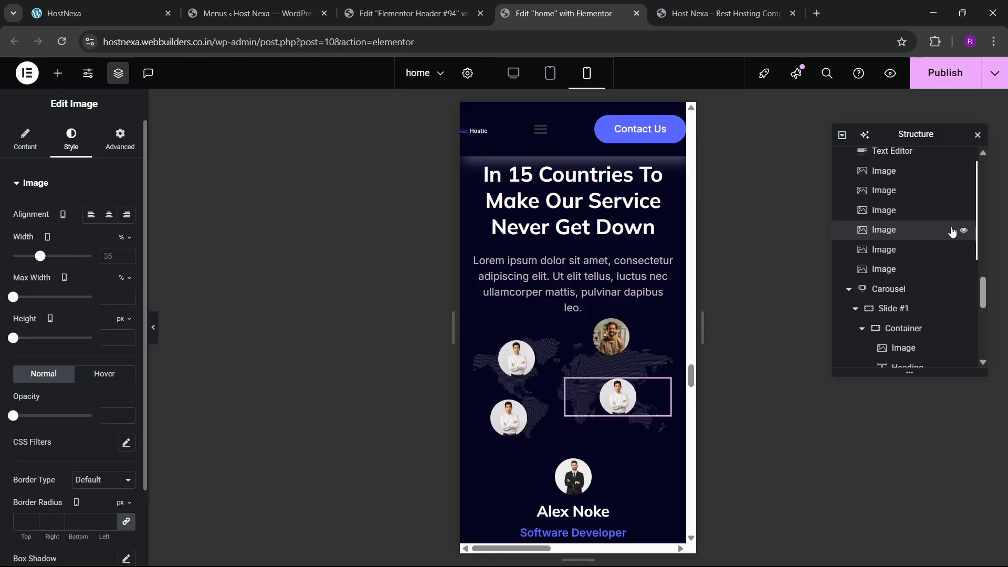
click(900, 211)
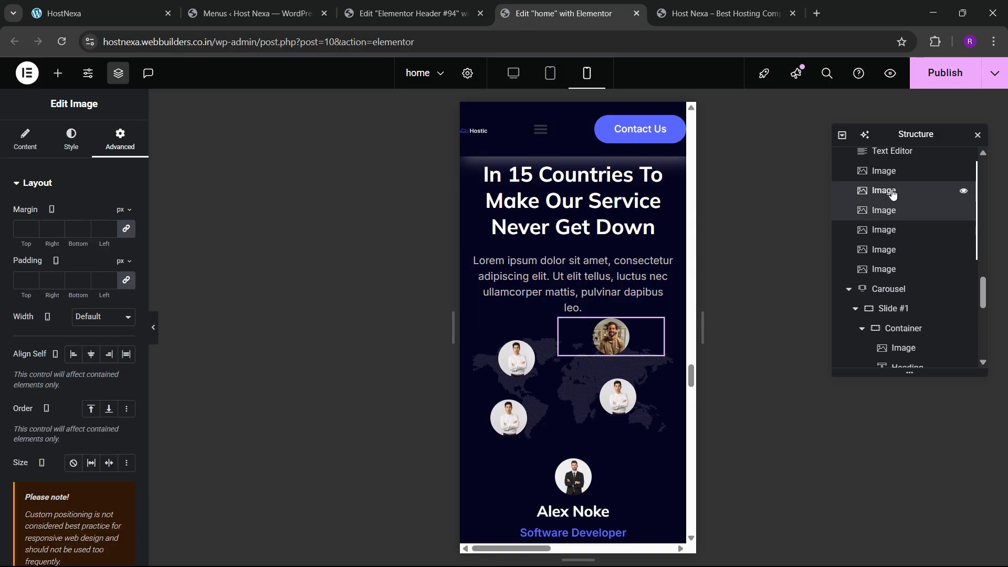
click(893, 192)
click(889, 251)
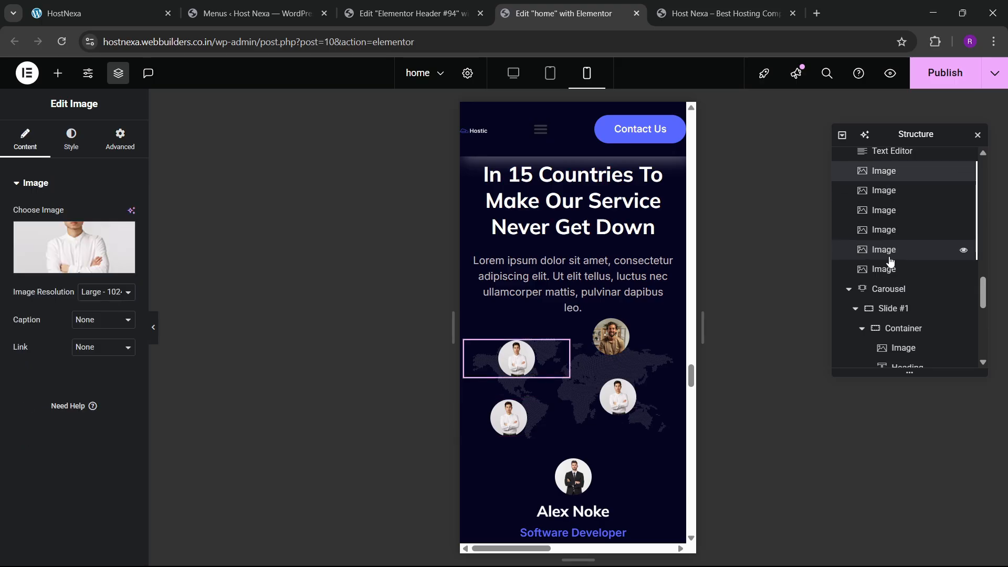
click(890, 275)
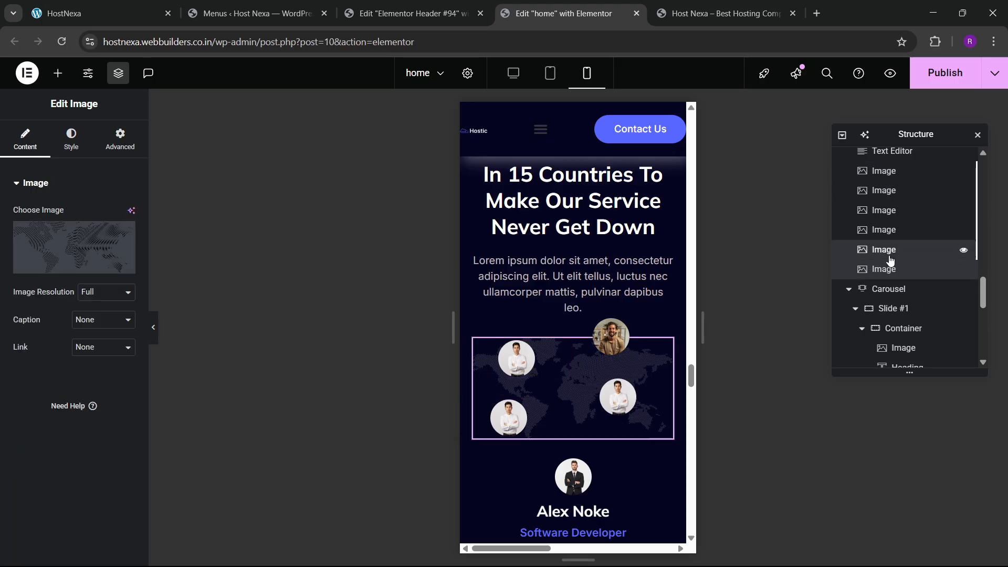
click(890, 256)
scroll(548, 429, down, 8)
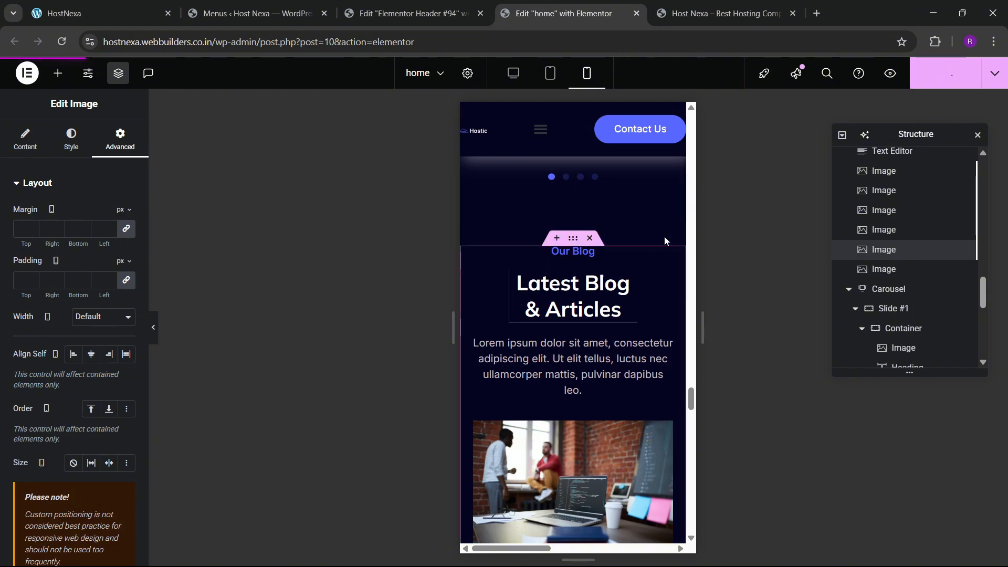
- Open the footer for editing and set its container's unlinked mobile padding to 50 px top and 20 px right and left
drag(694, 395, 697, 500)
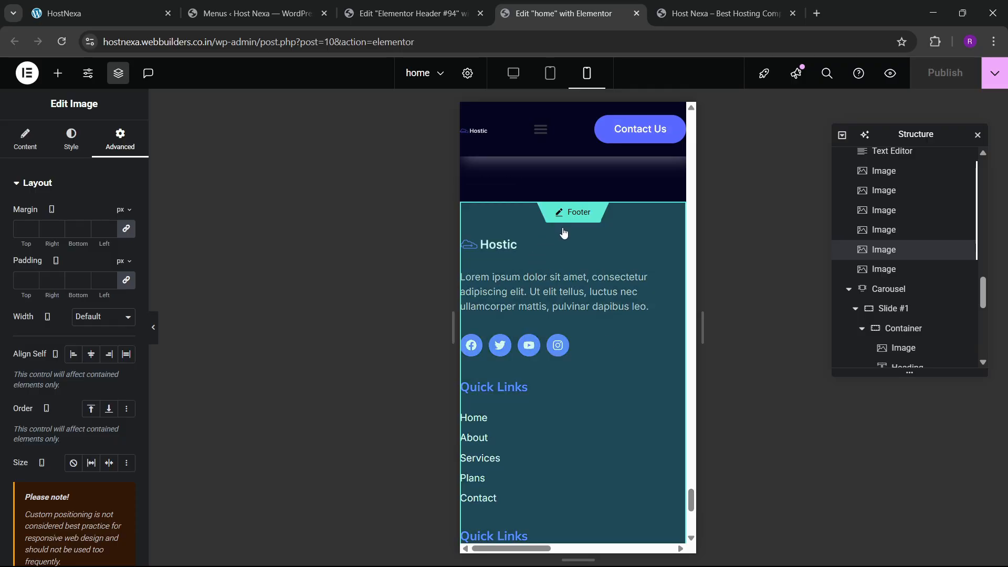
click(563, 228)
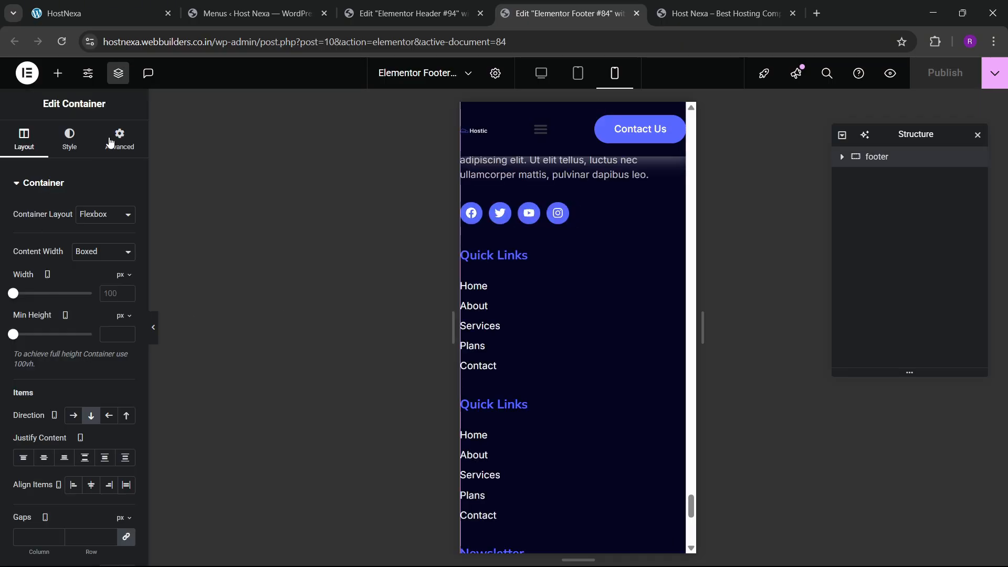
click(120, 140)
click(127, 281)
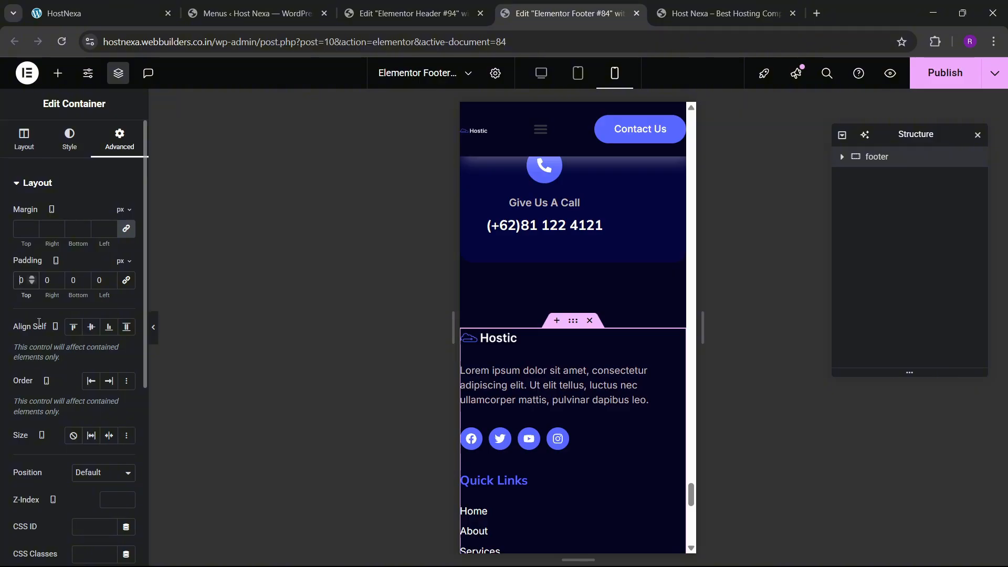
text(5)
key(Tab)
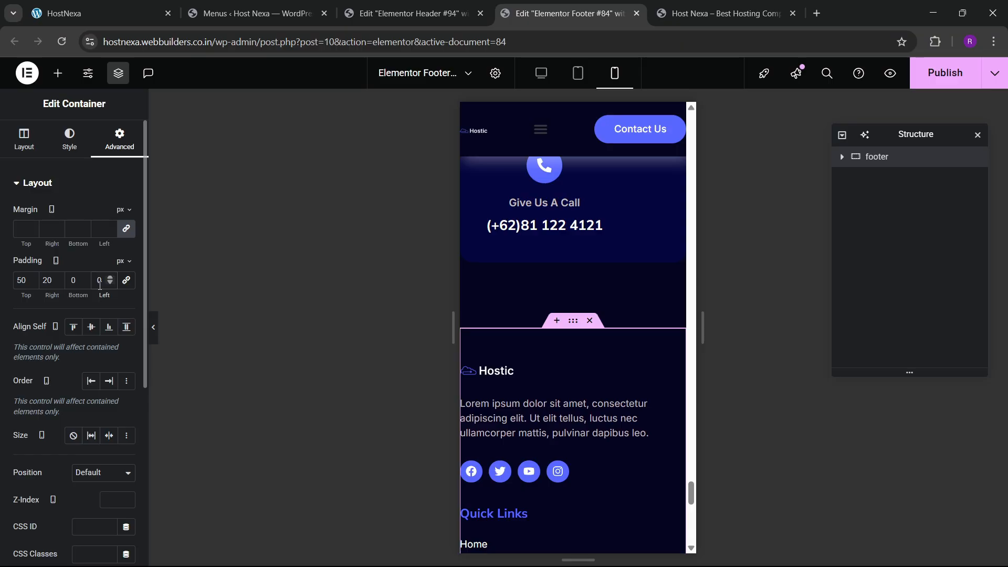
text(2)
- Set the footer logo's mobile custom width to 142 px
click(514, 372)
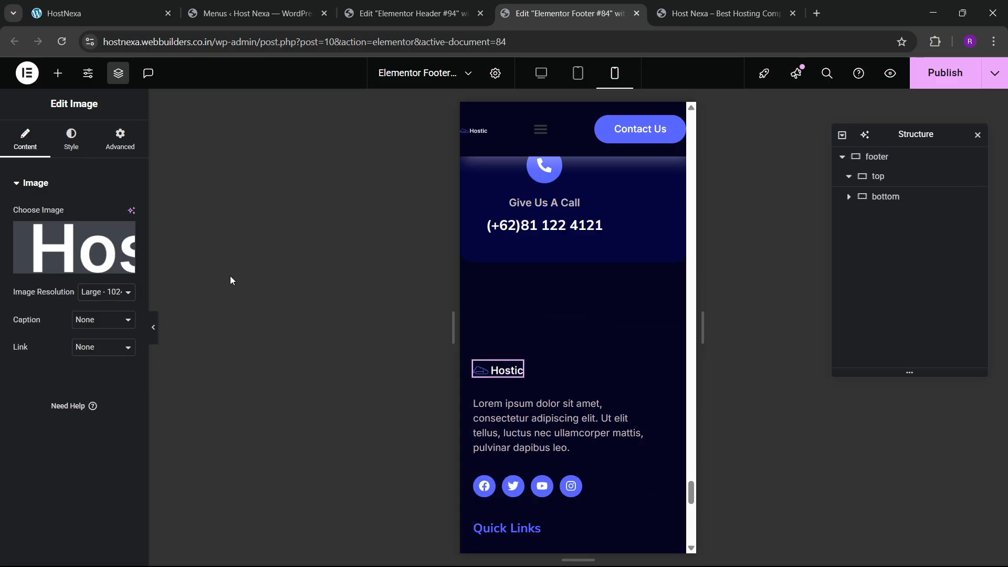
click(115, 149)
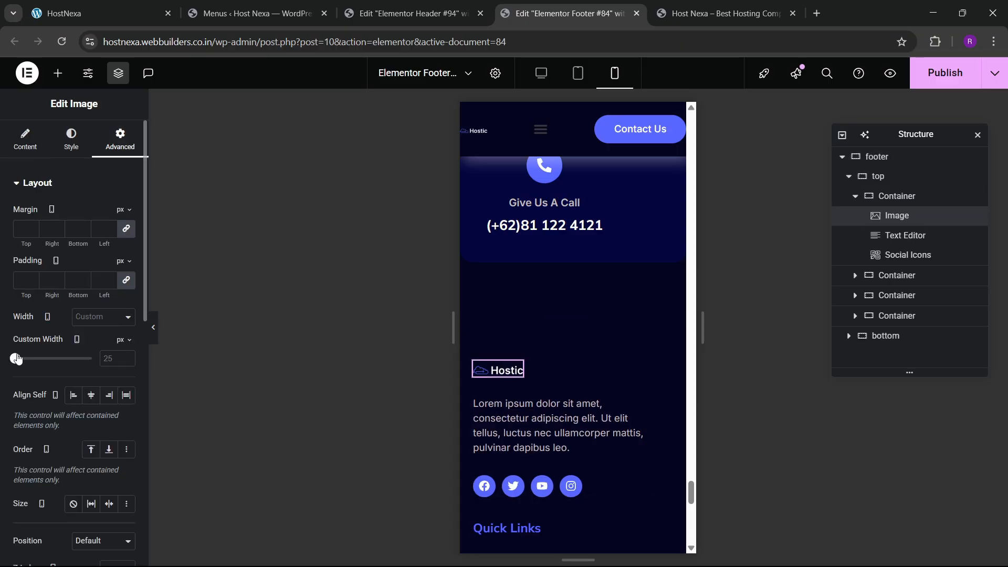
drag(27, 363, 27, 362)
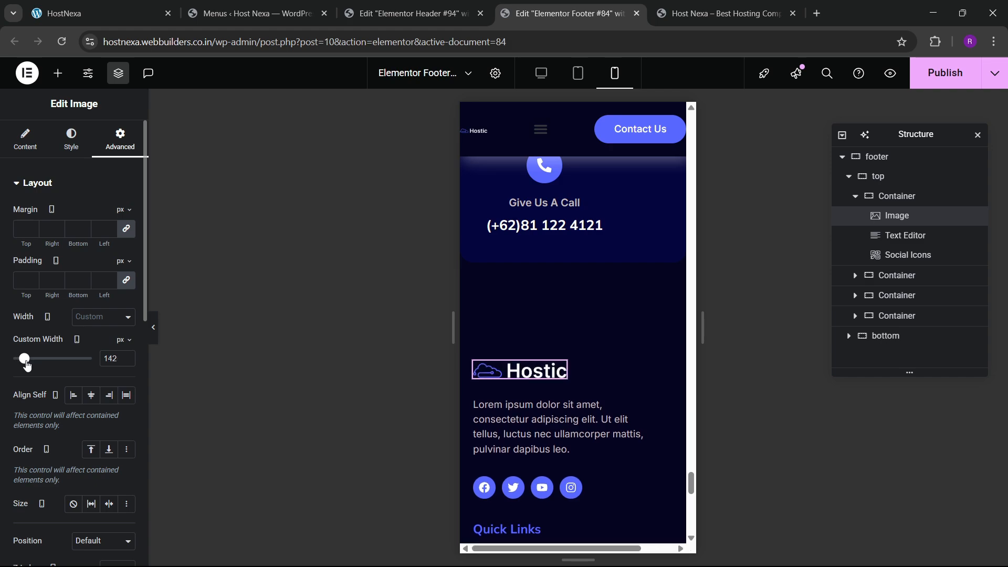
- Set the mobile width of the paragraph under the footer logo to Full Width (100%) and publish the footer
scroll(628, 380, down, 1)
click(567, 344)
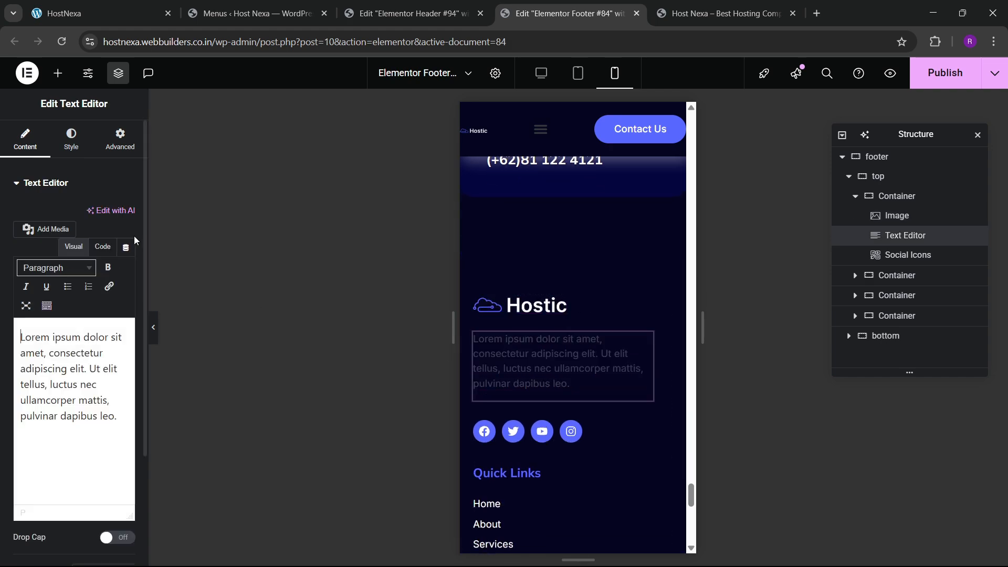
click(122, 139)
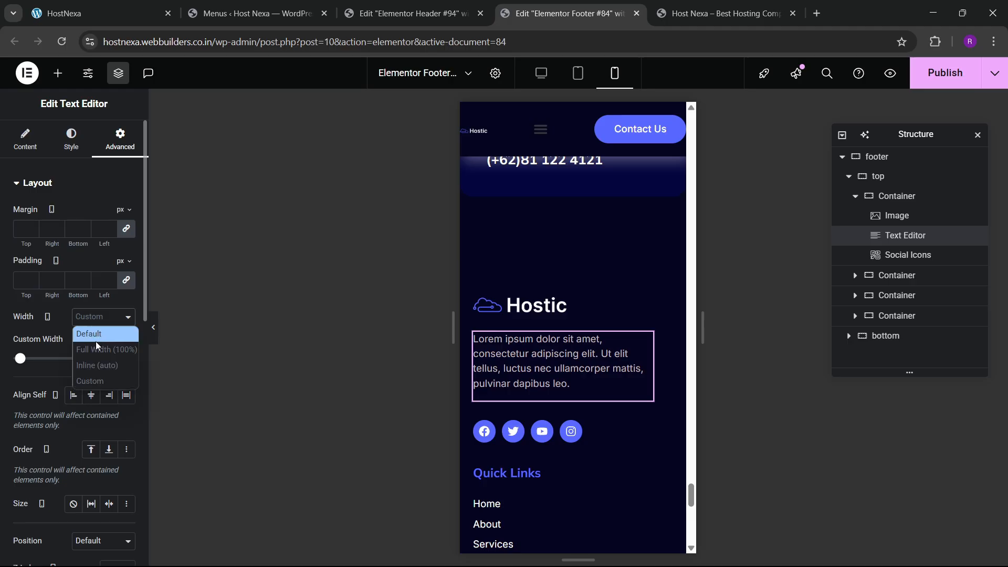
click(96, 319)
click(93, 346)
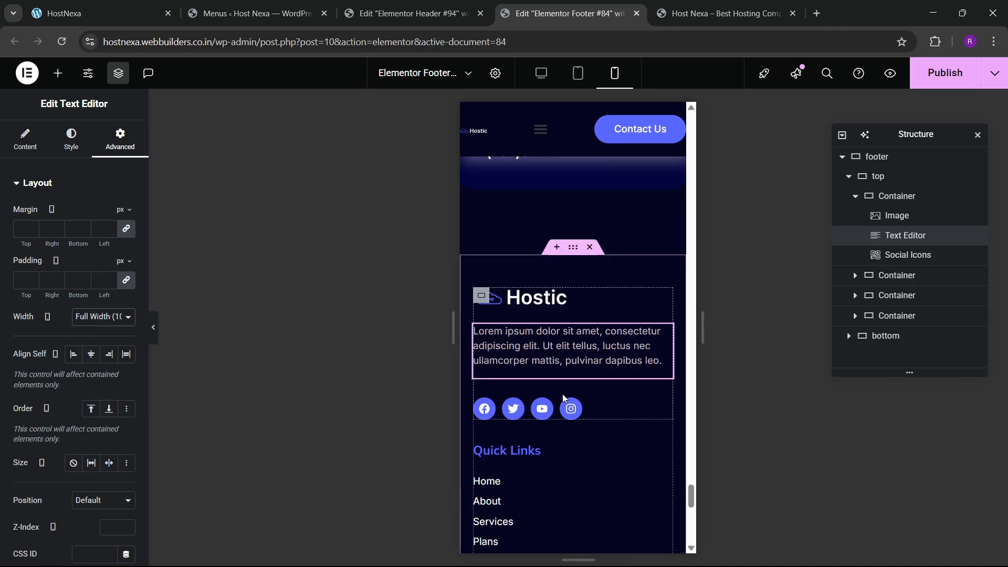
scroll(562, 394, down, 3)
scroll(563, 392, down, 10)
scroll(625, 266, up, 1)
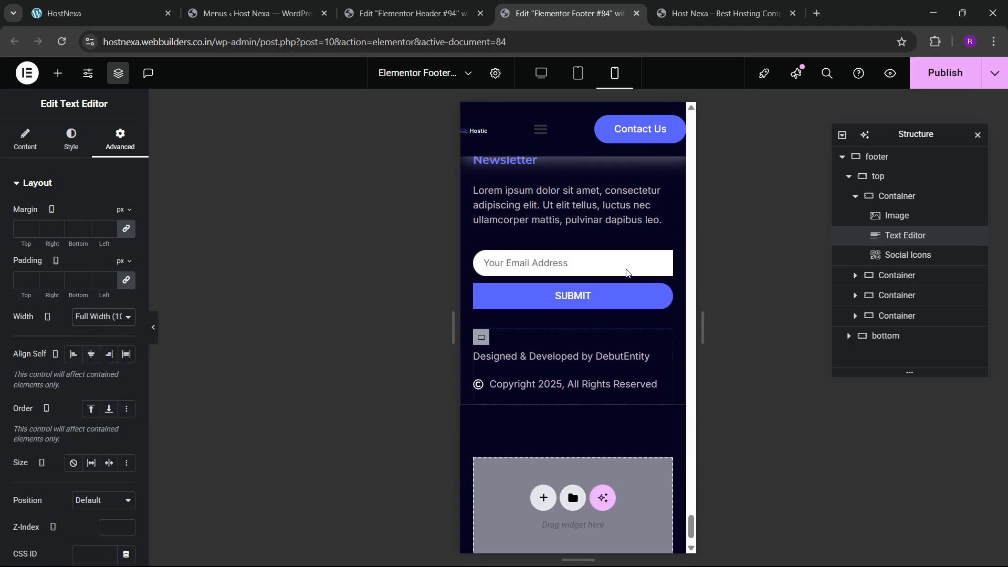
click(944, 73)
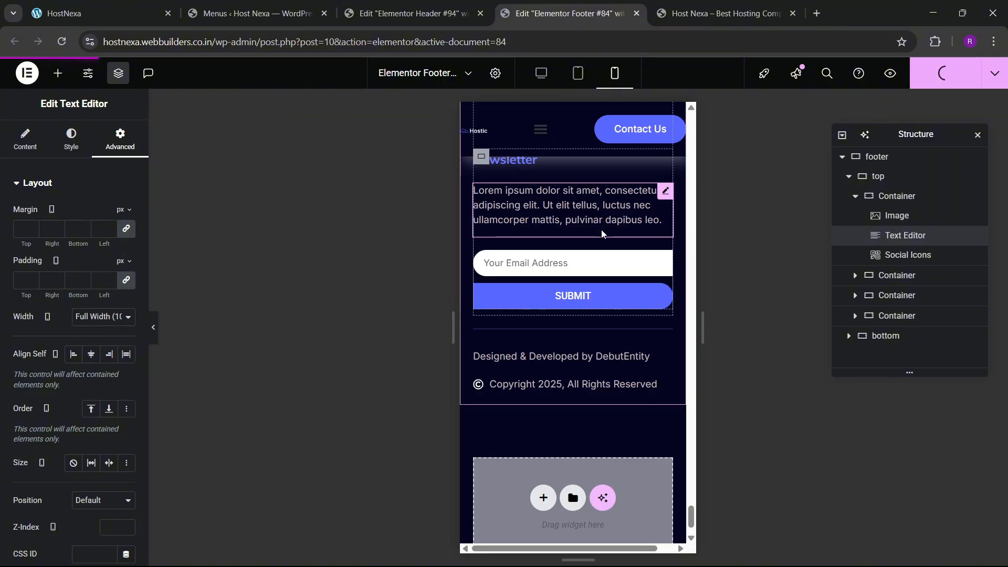
- Check the published home page in a responsive mobile view, from the plan cards through the call-info boxes to the footer
scroll(582, 386, up, 7)
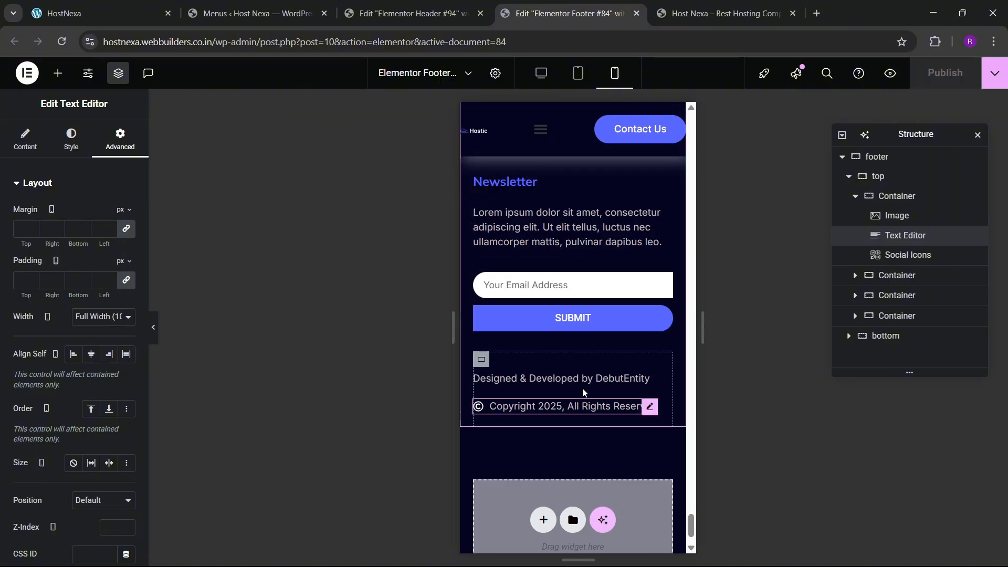
scroll(581, 383, up, 14)
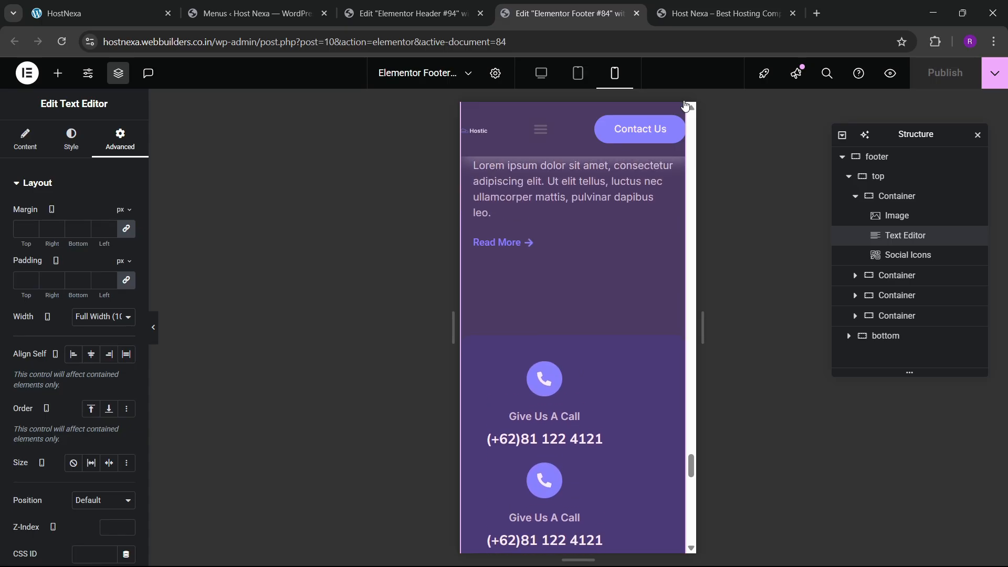
click(740, 6)
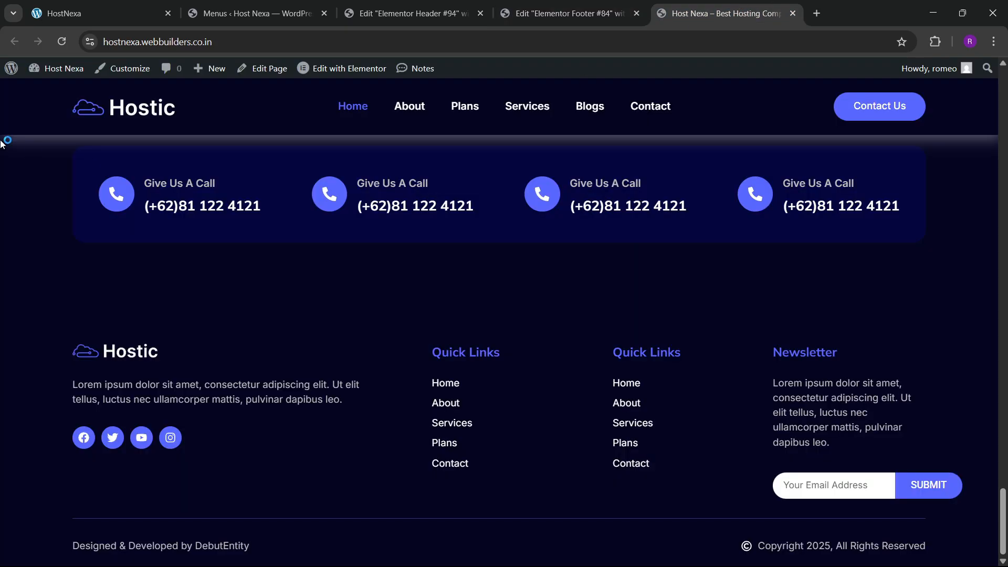
click(54, 46)
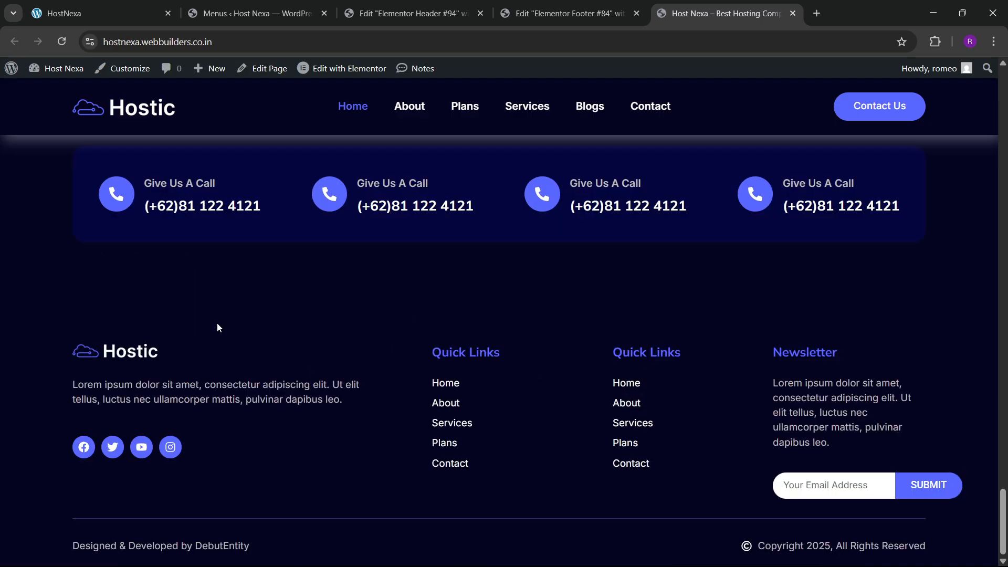
right_click(285, 332)
click(331, 553)
scroll(412, 320, down, 10)
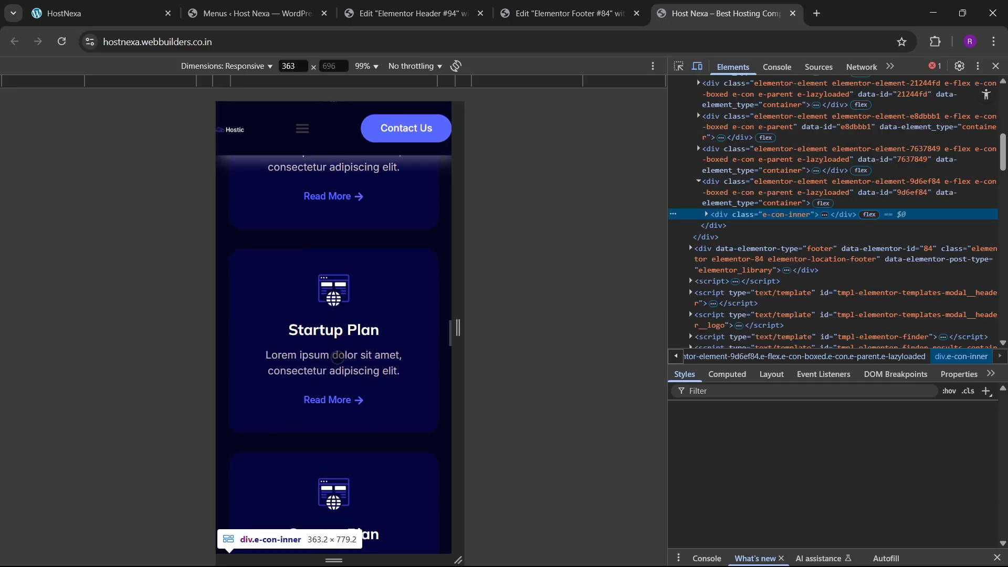
scroll(337, 356, down, 15)
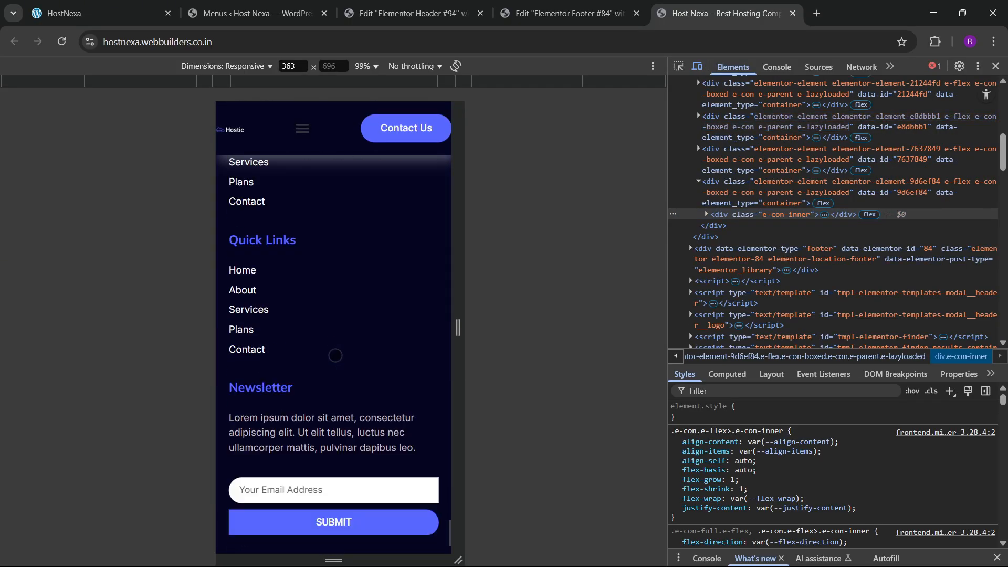
scroll(336, 356, down, 2)
scroll(315, 399, up, 5)
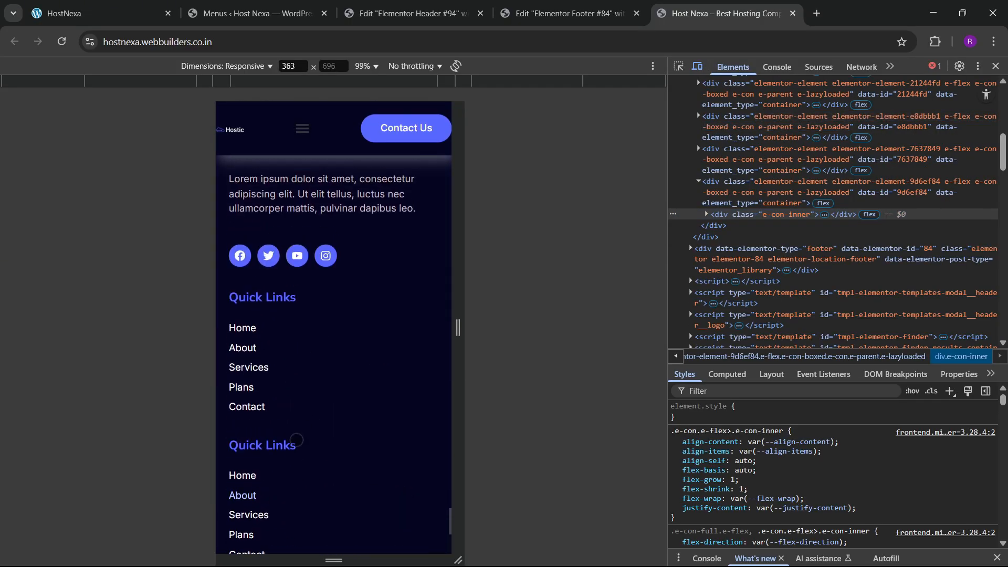
scroll(297, 439, up, 5)
scroll(348, 354, up, 8)
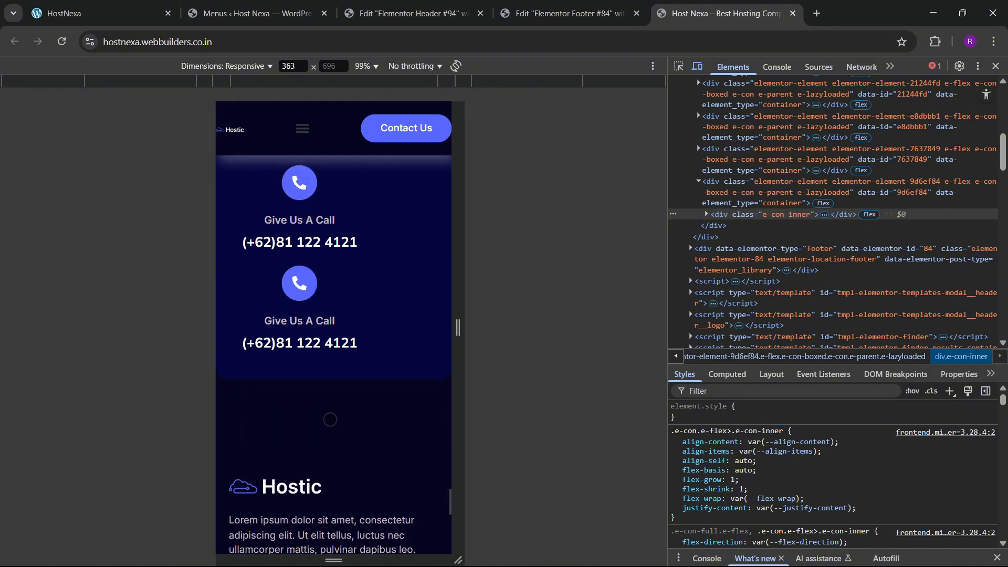
scroll(363, 274, up, 10)
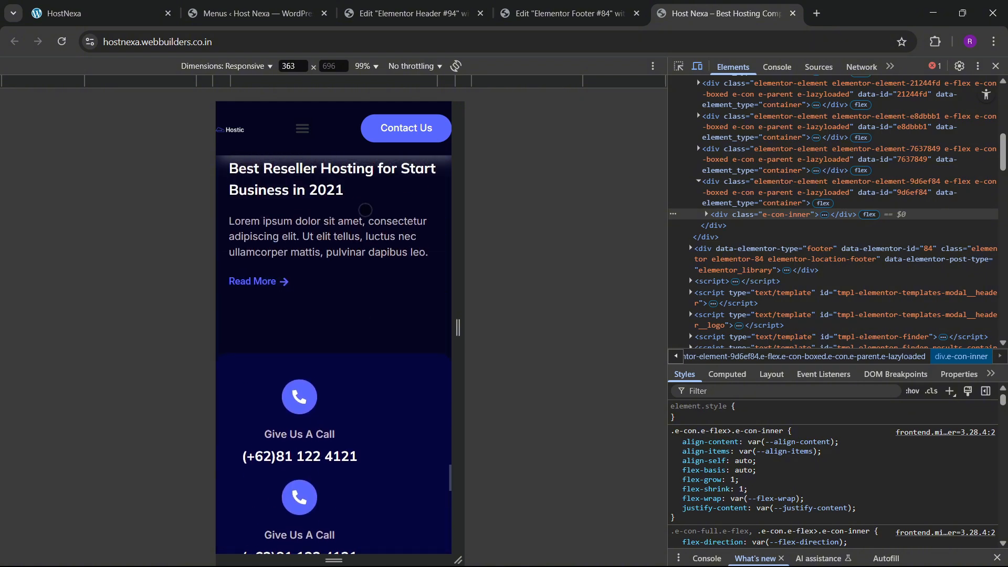
scroll(314, 279, down, 8)
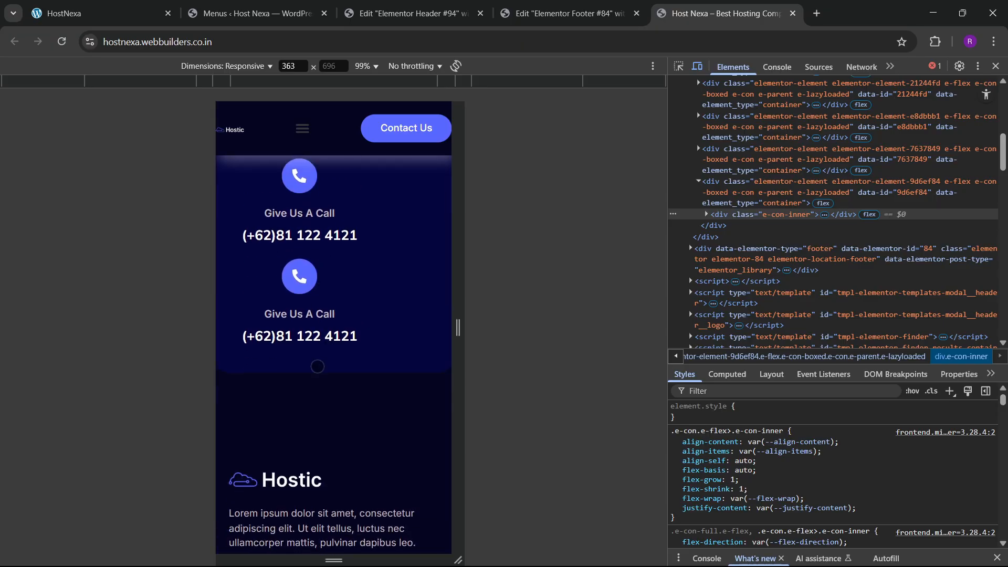
click(996, 65)
- Open the home page for editing and set the mobile direction of the info section's inner container to Column - vertical
click(556, 6)
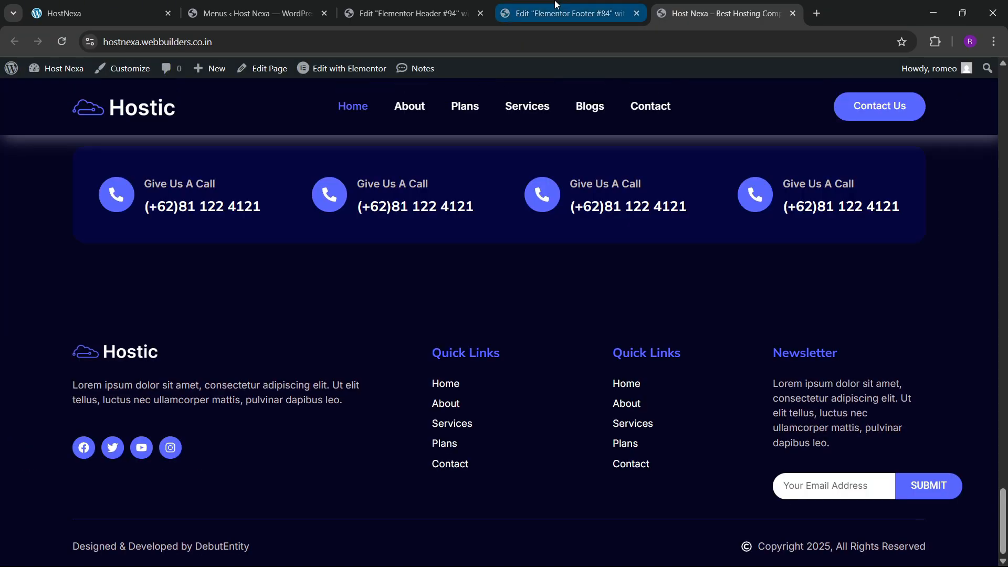
scroll(609, 377, down, 3)
scroll(604, 345, up, 8)
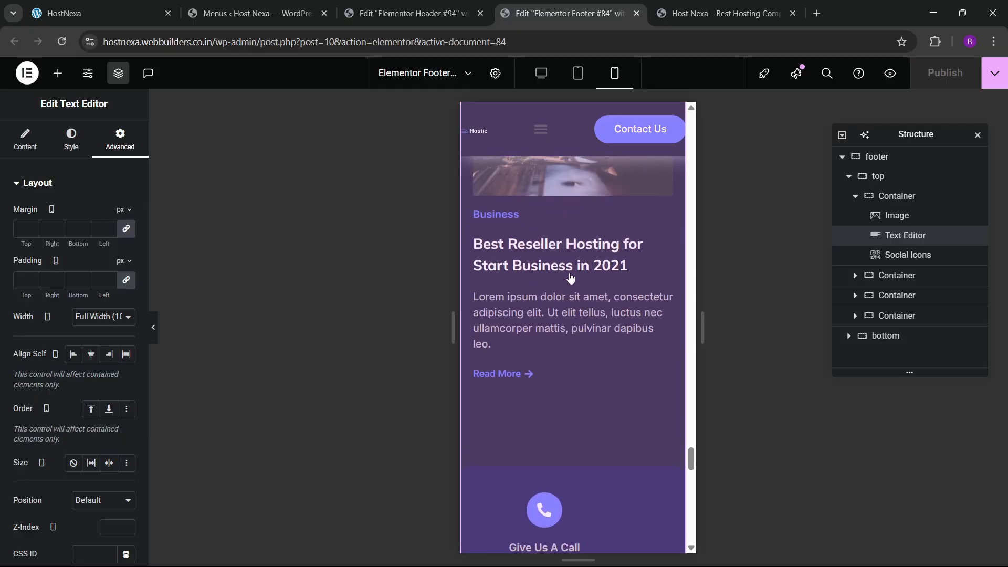
scroll(603, 294, up, 15)
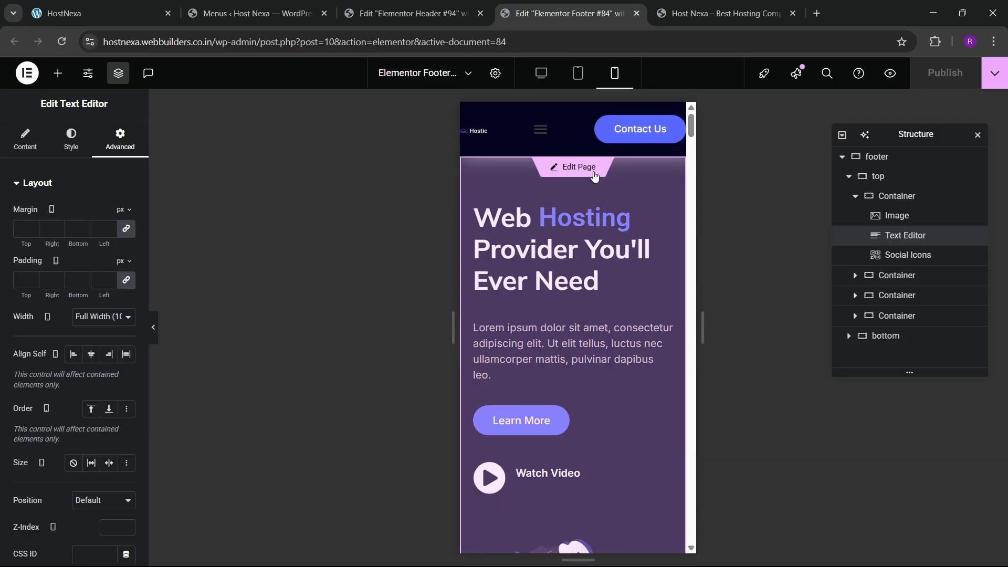
click(544, 262)
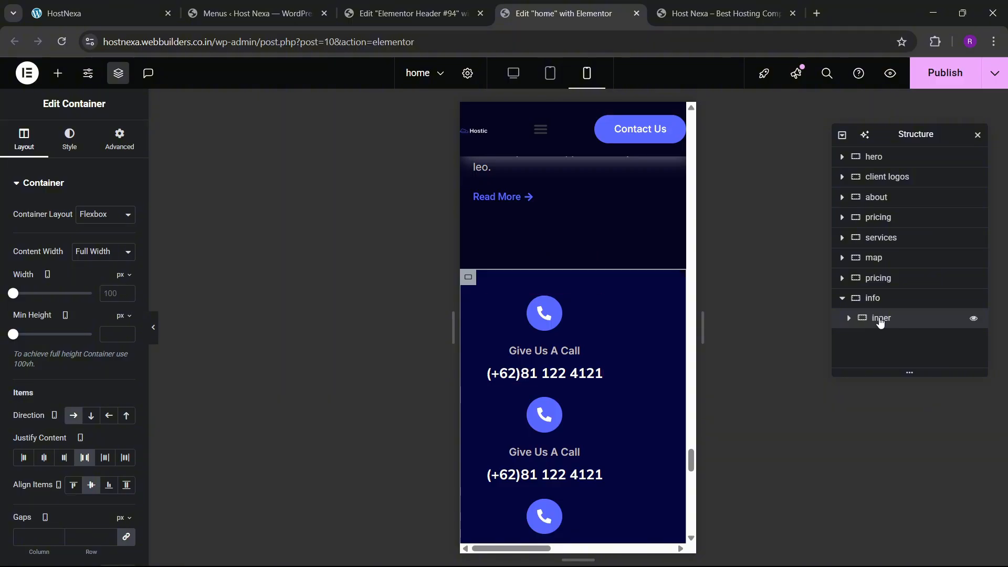
click(90, 416)
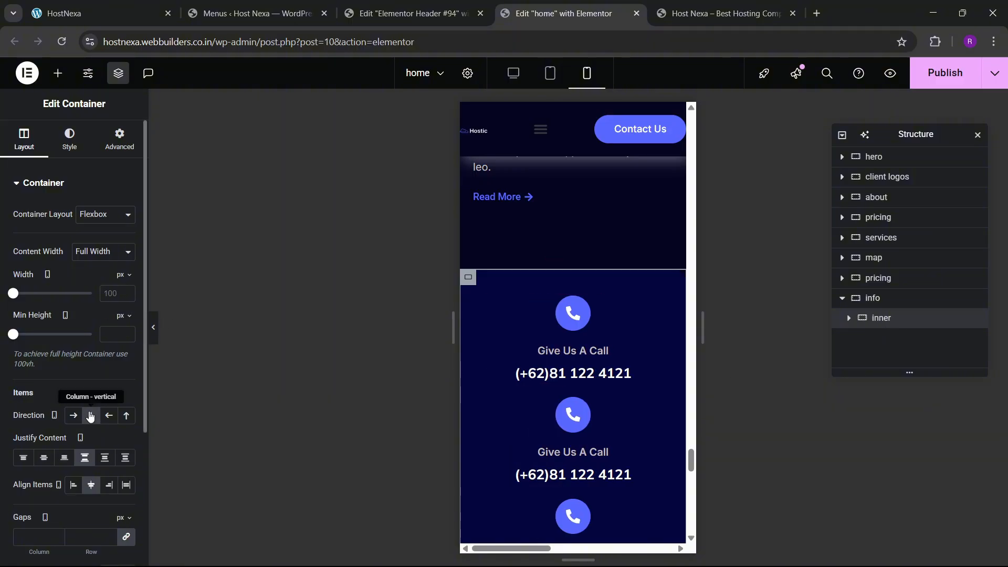
- Set the info inner container's mobile column and row gaps to 40 px and publish the home page
scroll(571, 402, down, 3)
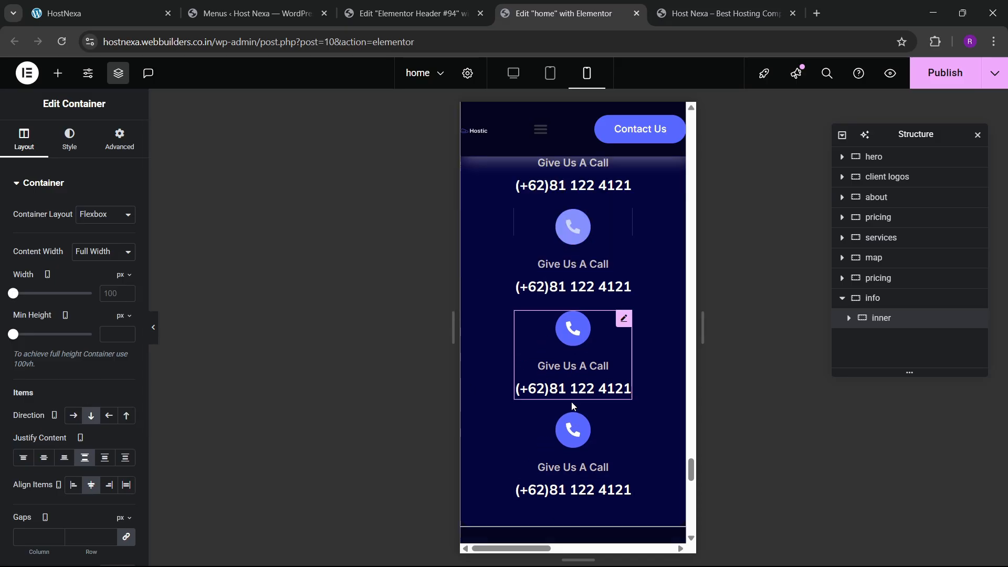
scroll(92, 493, down, 3)
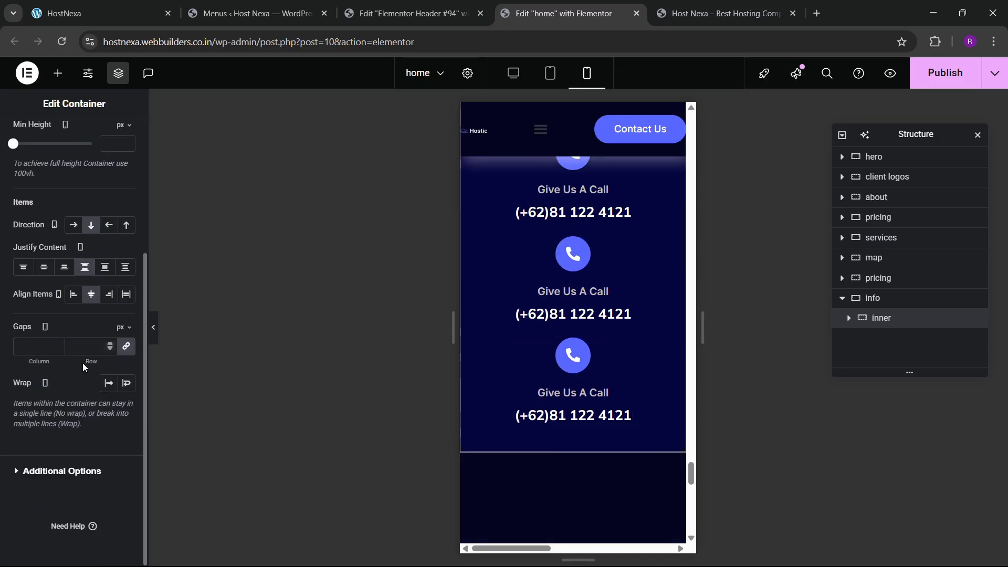
click(84, 347)
text(40)
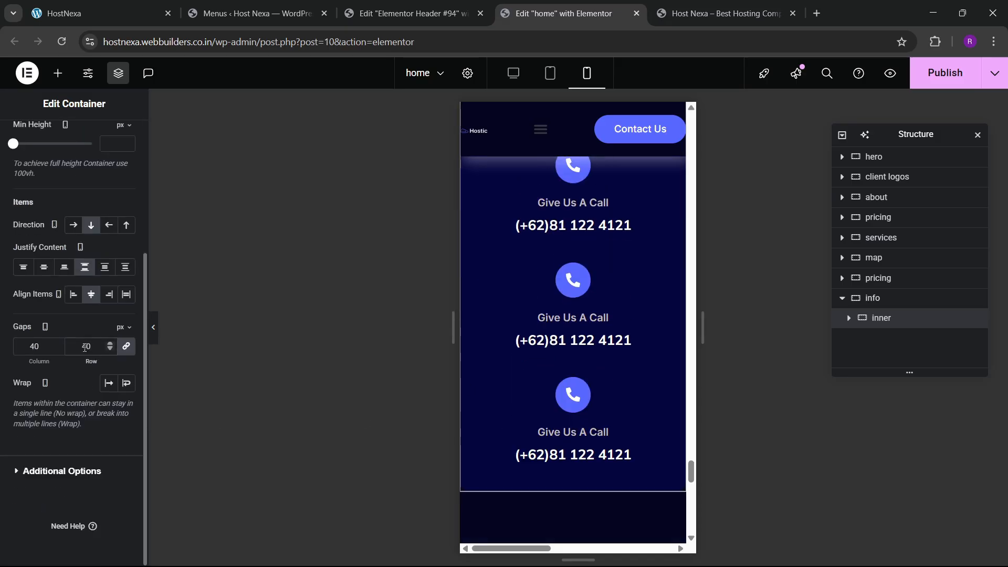
scroll(624, 347, down, 2)
click(931, 75)
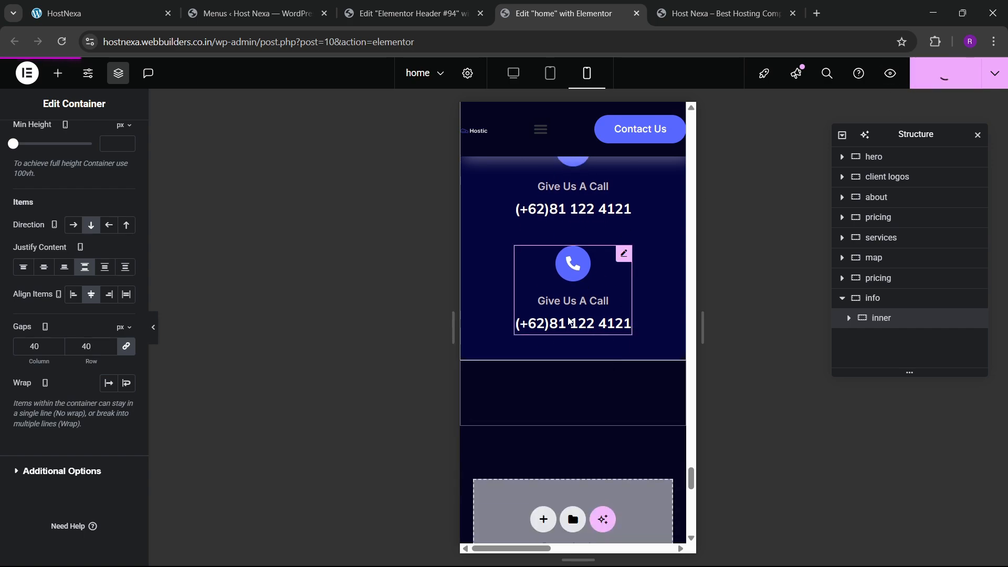
- Open the header for editing and set its container's mobile padding to 10 px on all four sides
scroll(595, 336, up, 10)
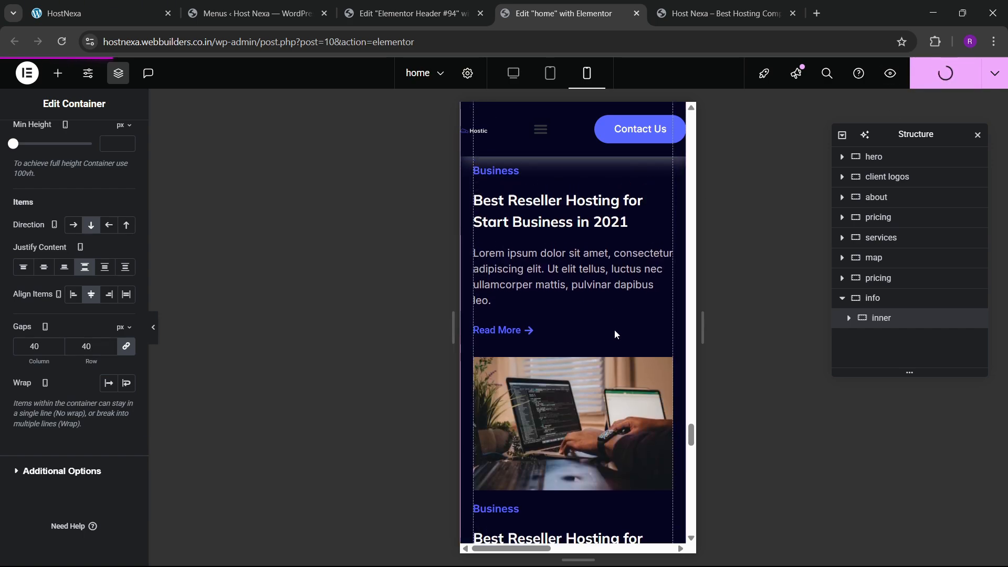
scroll(615, 335, up, 4)
scroll(592, 170, up, 5)
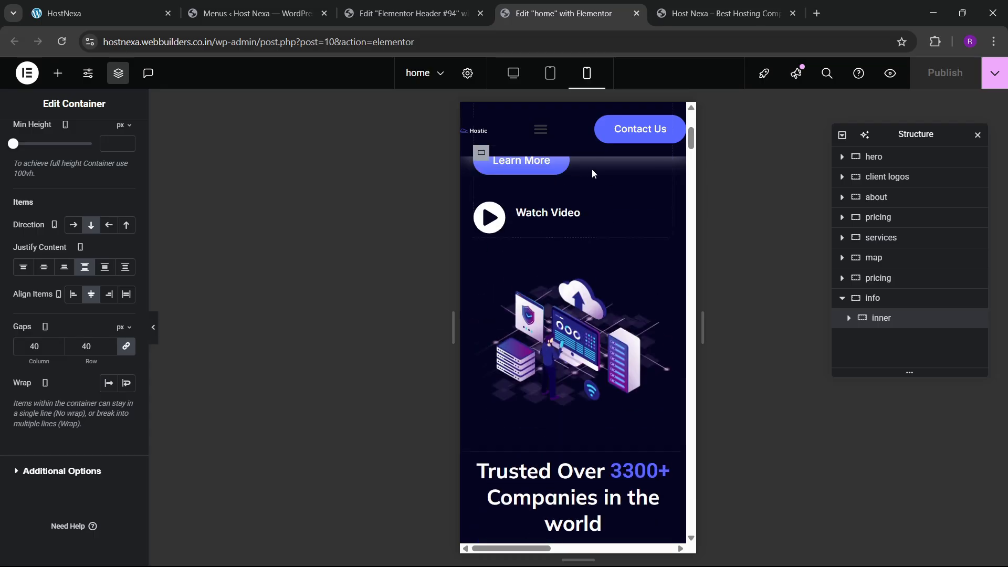
scroll(562, 154, up, 5)
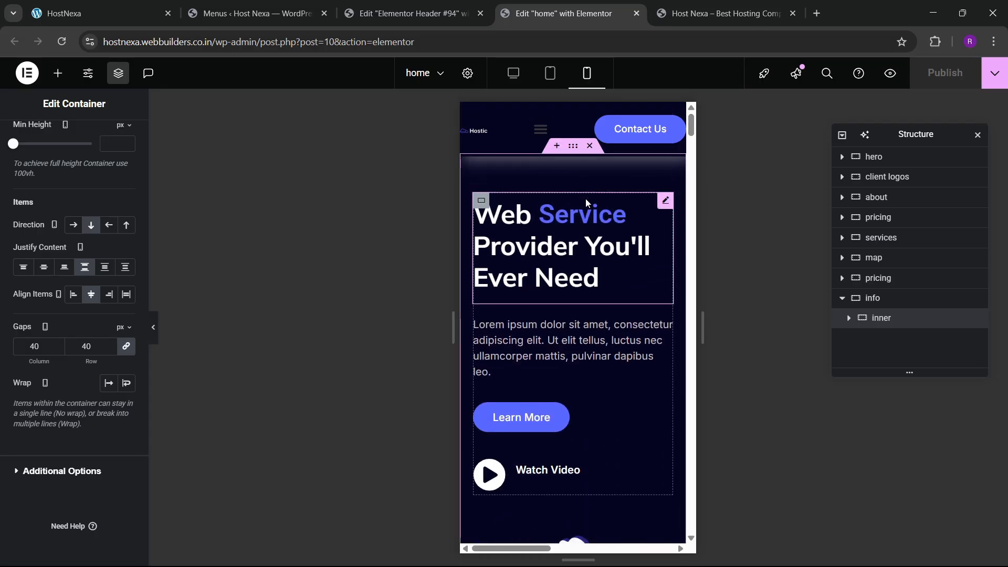
scroll(576, 153, down, 1)
scroll(573, 130, up, 2)
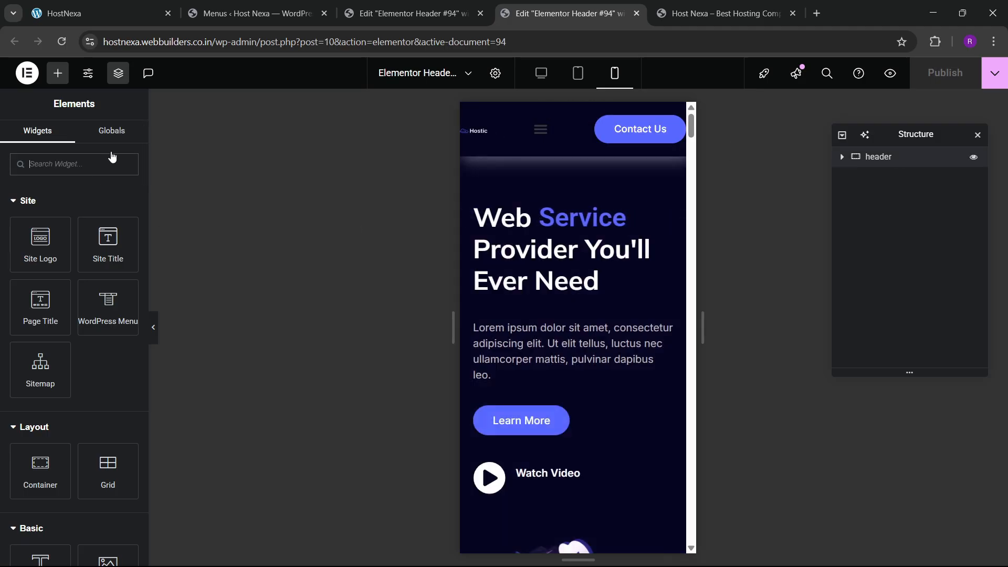
click(120, 138)
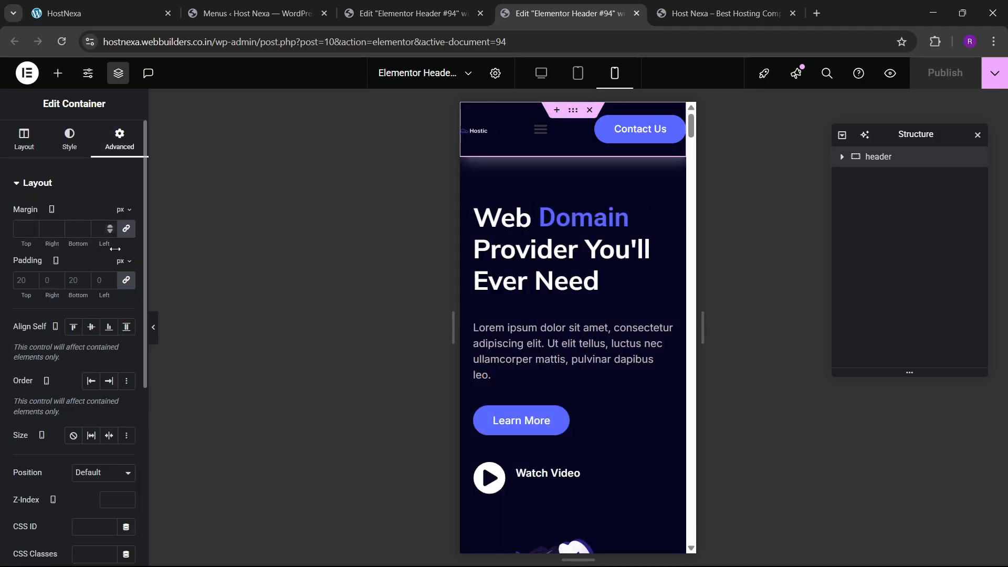
click(126, 281)
text(10)
click(73, 287)
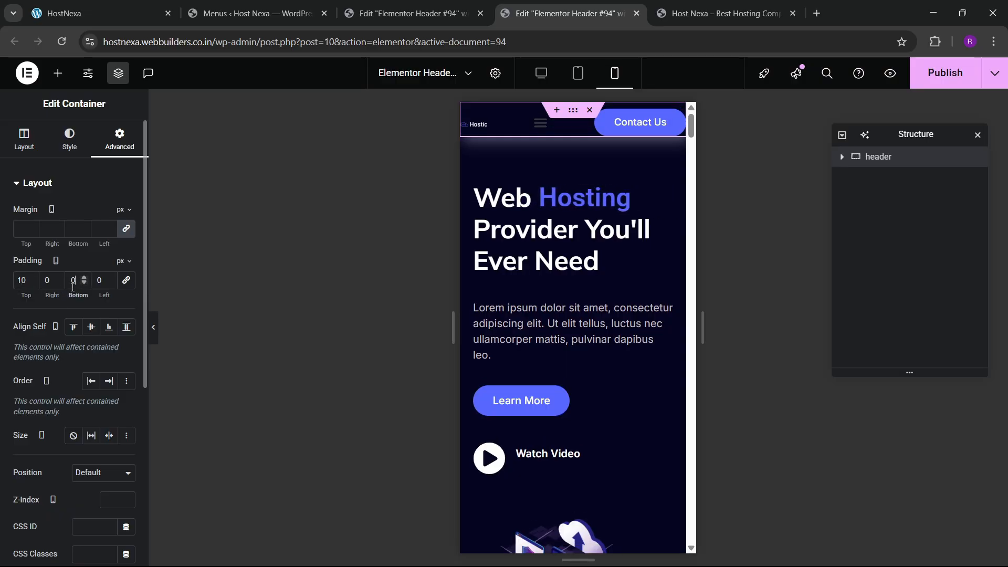
click(124, 283)
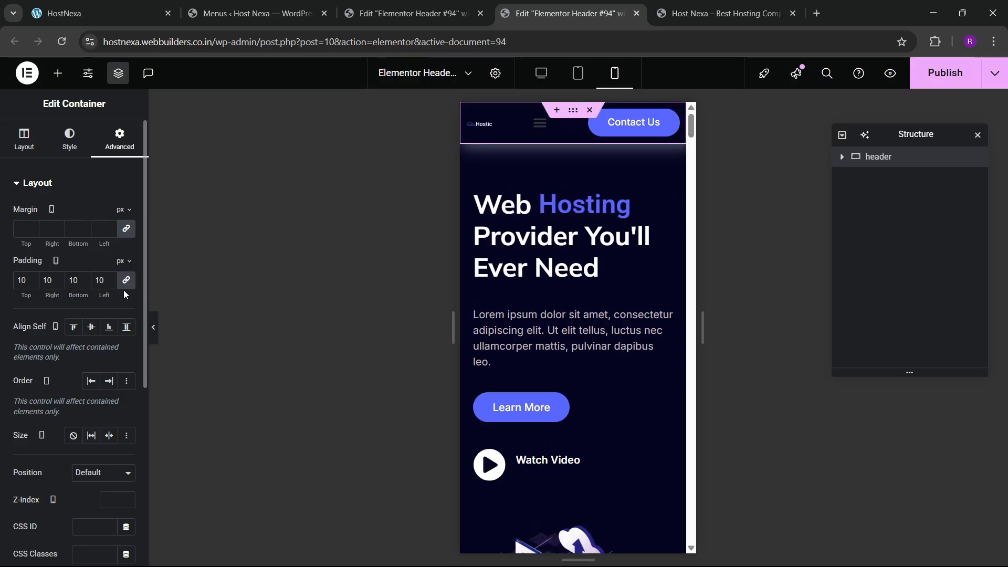
- Set the header logo's mobile custom width to 115 px
click(489, 124)
click(119, 141)
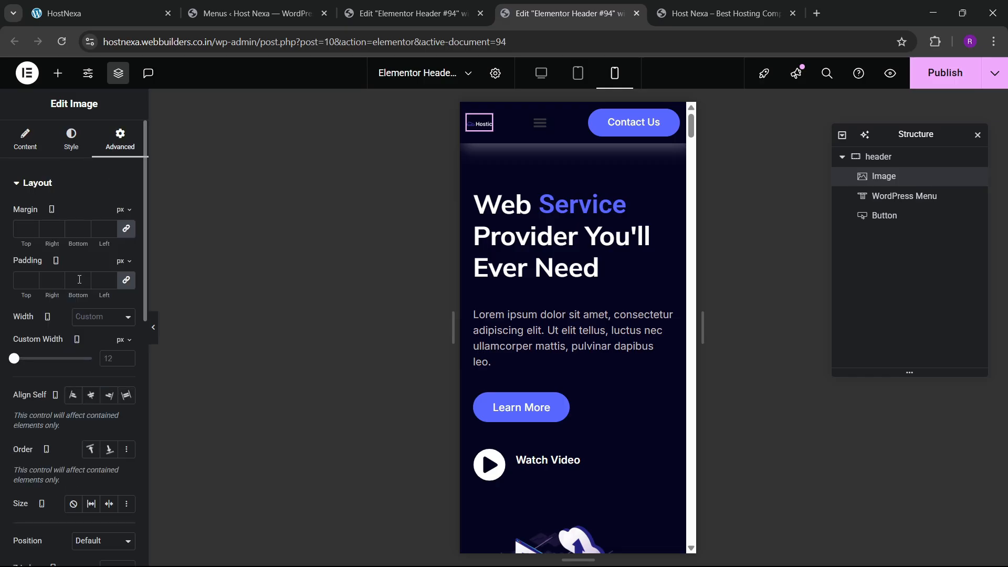
drag(14, 359, 23, 362)
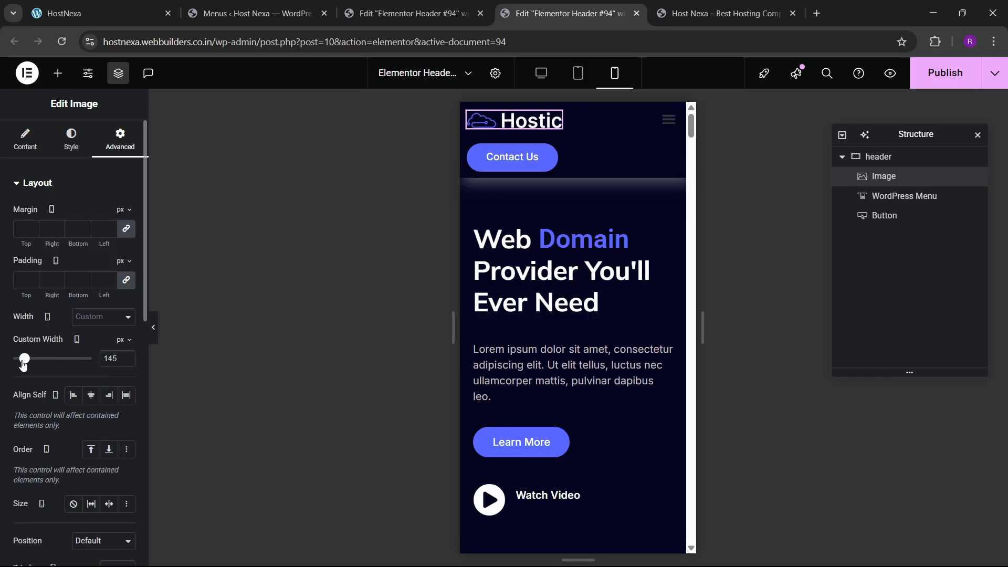
click(128, 361)
click(128, 361)
click(128, 361)
click(128, 361)
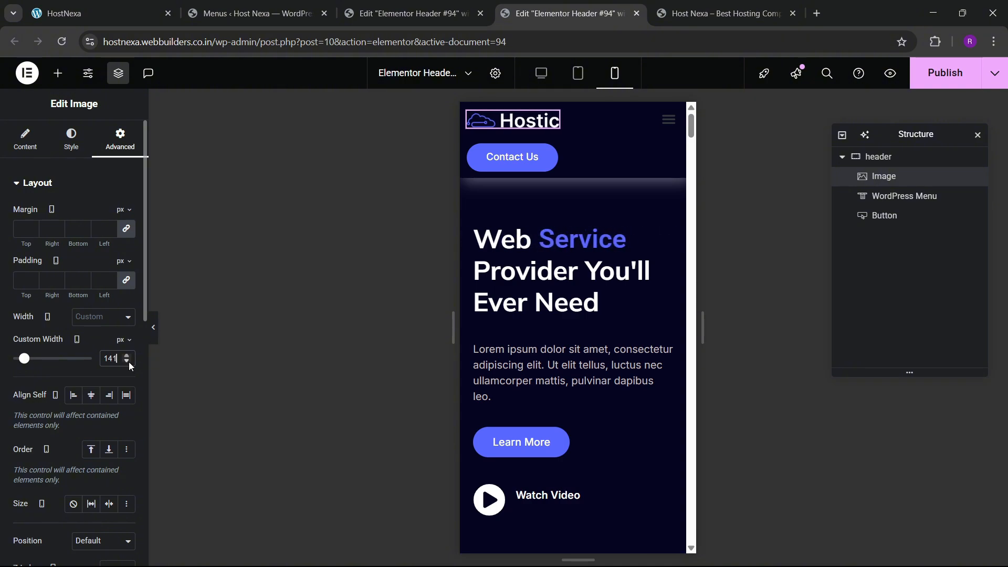
click(128, 361)
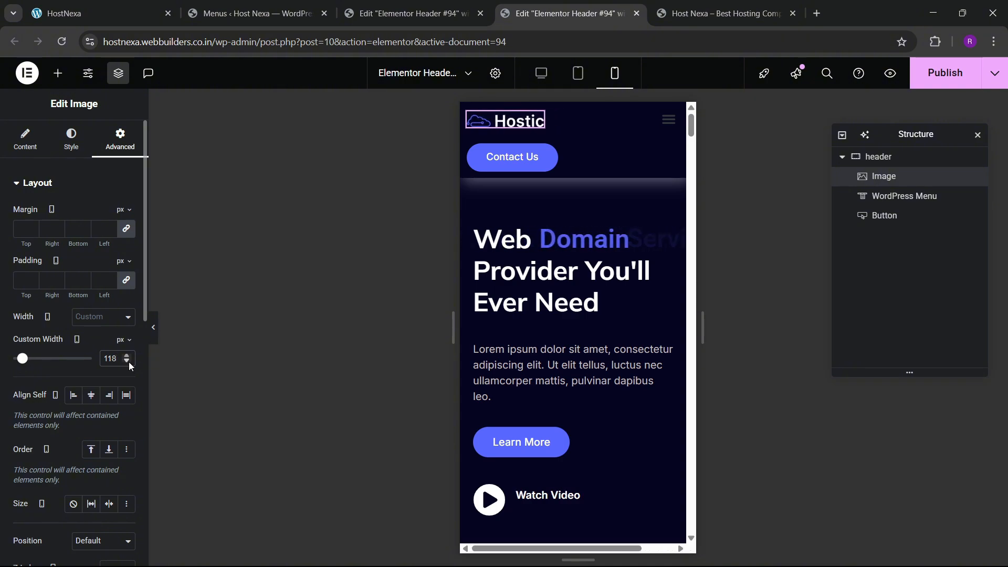
click(128, 361)
click(128, 361)
click(128, 361)
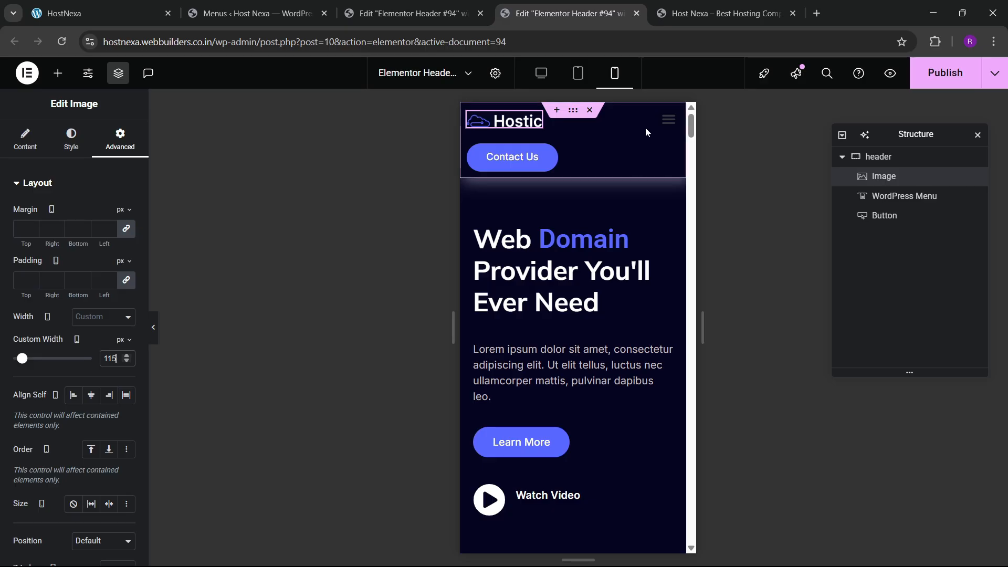
- Set the header menu's dropdown hover colours to a sky blue background and white text
click(668, 119)
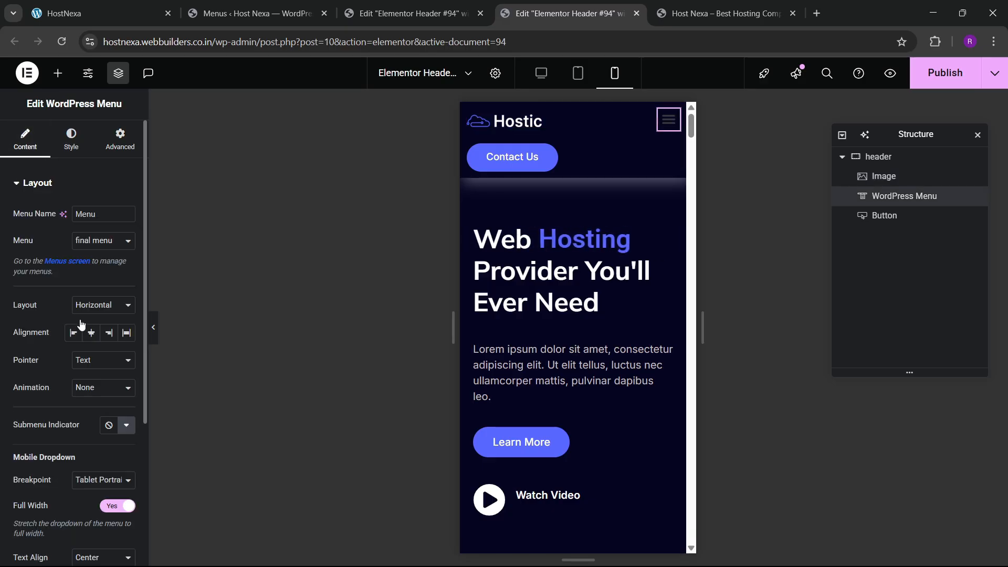
scroll(79, 331, down, 3)
scroll(44, 294, up, 4)
click(71, 140)
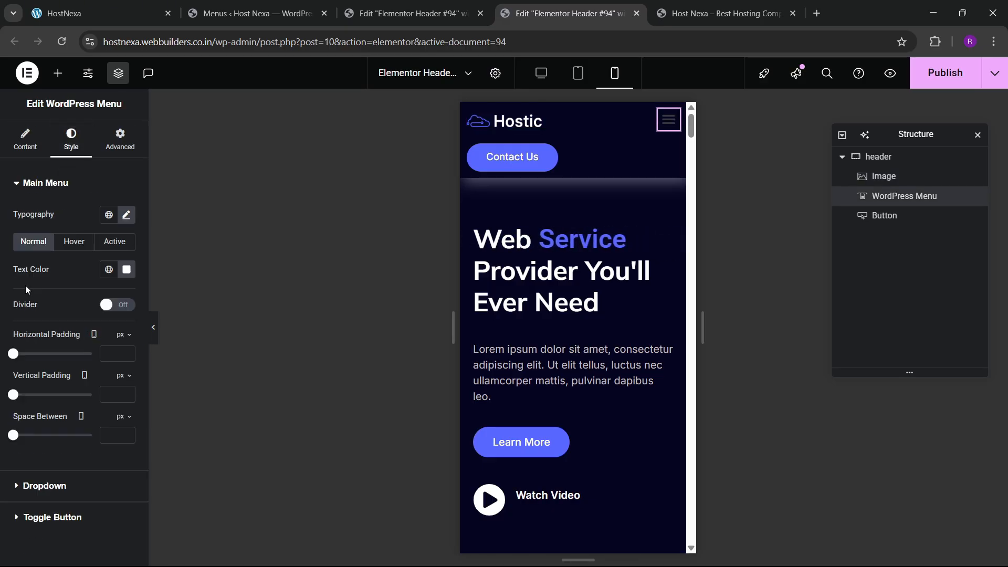
scroll(47, 369, down, 1)
click(45, 439)
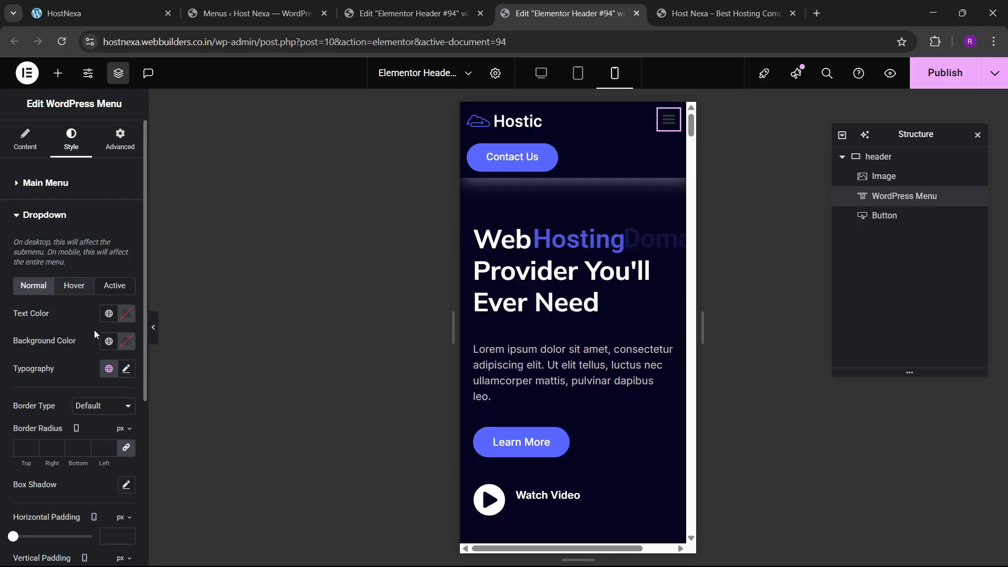
click(107, 368)
click(77, 306)
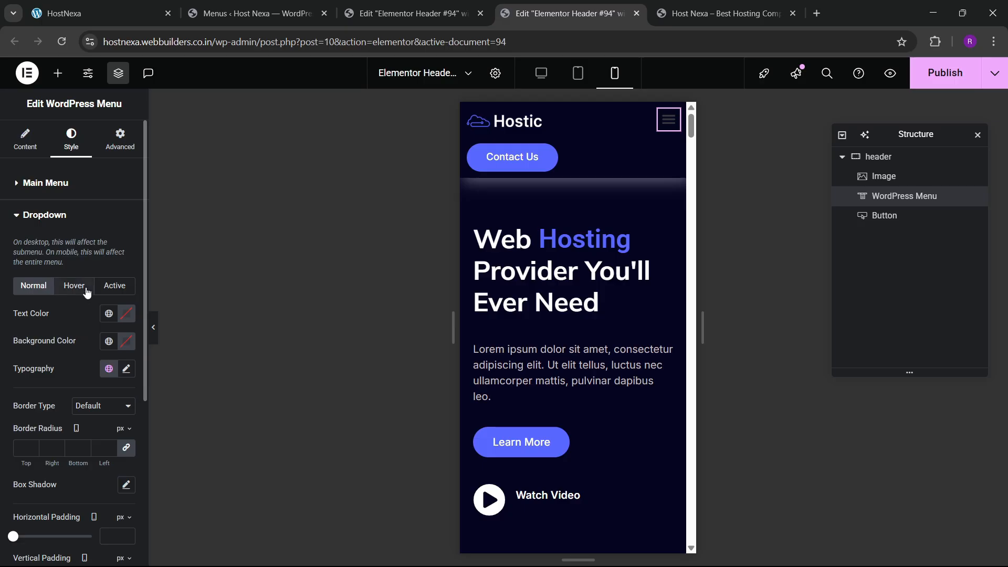
click(87, 290)
click(109, 341)
click(62, 234)
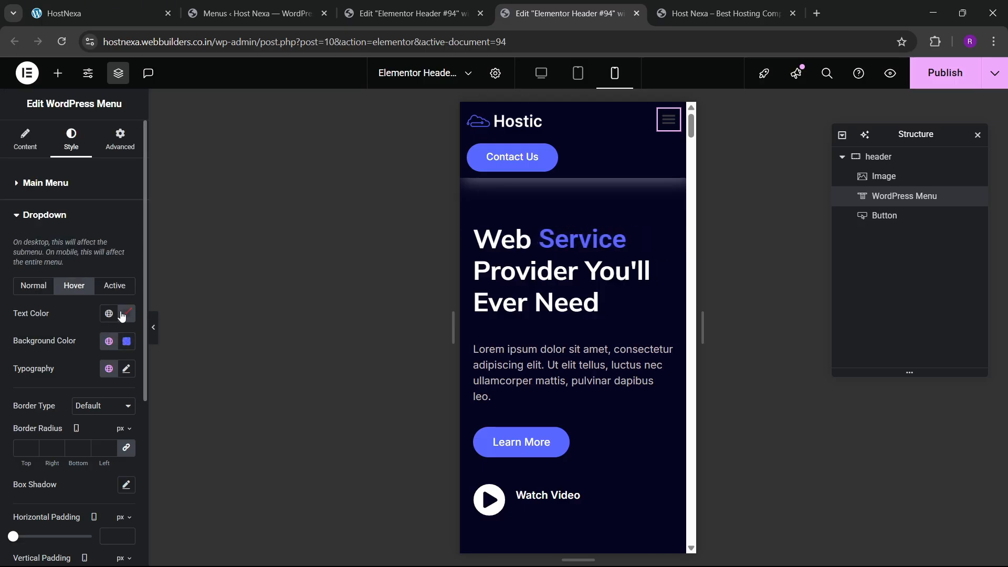
click(122, 314)
click(62, 313)
- Set the menu dropdown's active-state colours to a sky blue background and white text
click(115, 285)
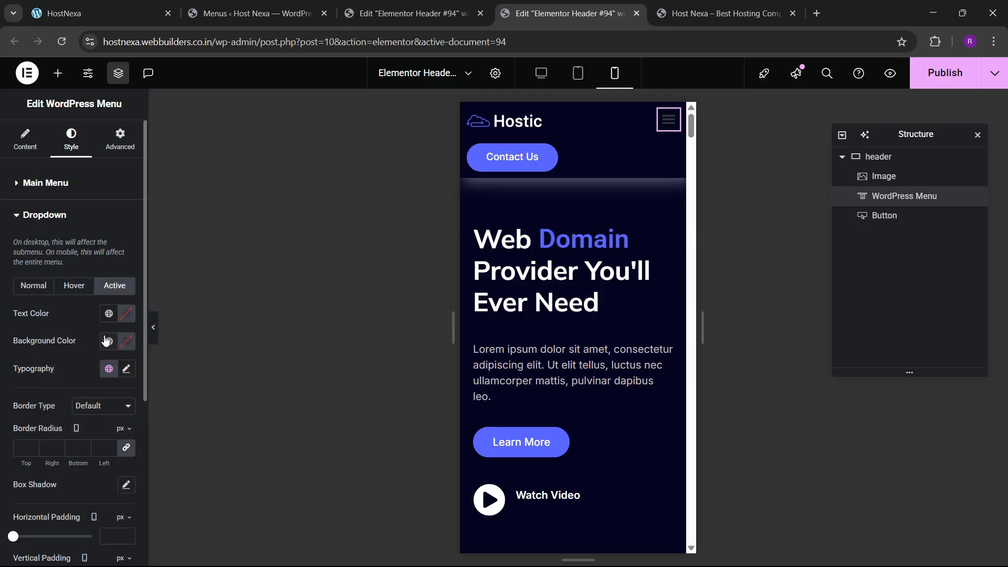
click(106, 341)
click(62, 234)
click(126, 313)
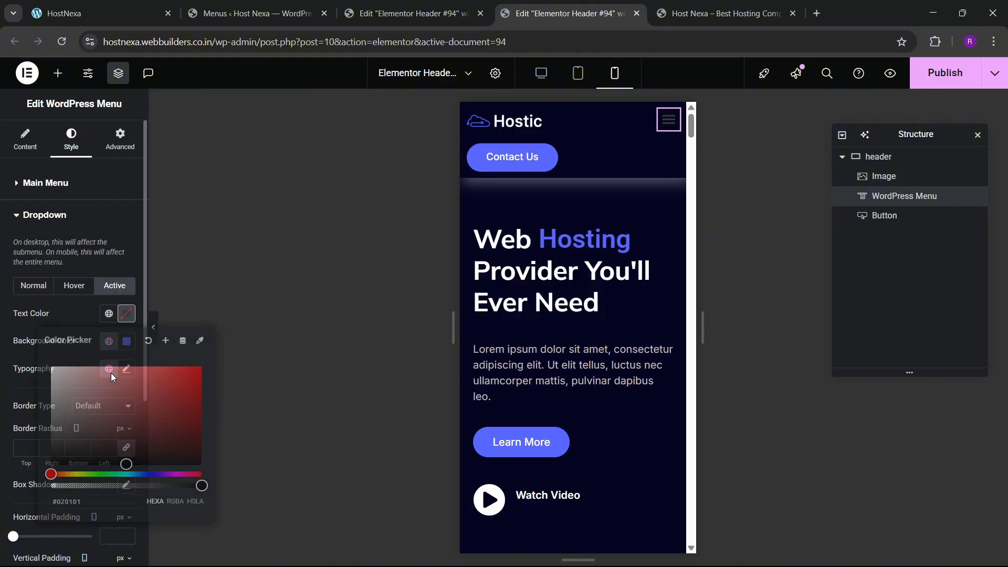
drag(112, 372, 11, 324)
click(12, 325)
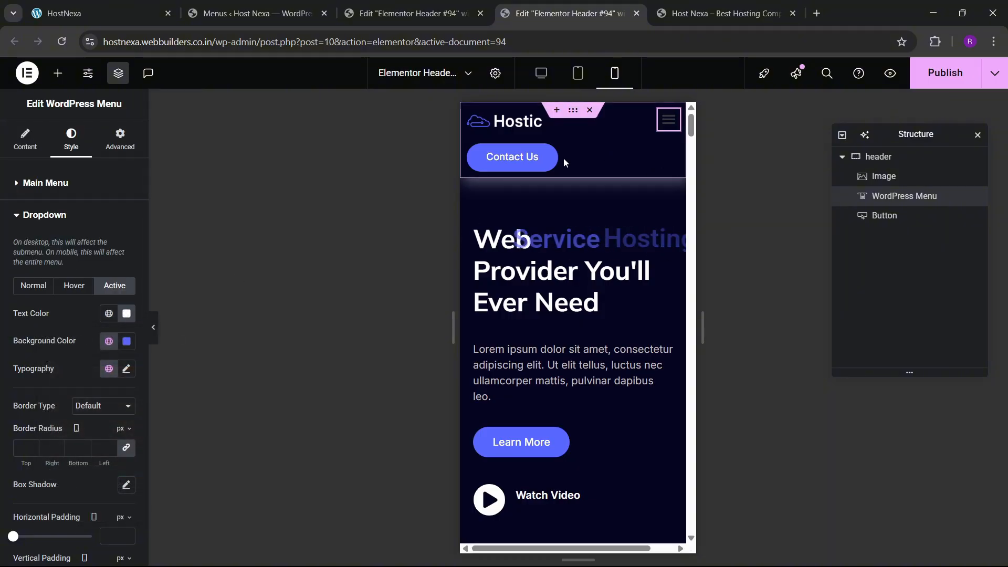
- Set the header Contact Us button's mobile font size to 13 px and raise it by 1 px
click(551, 158)
click(71, 139)
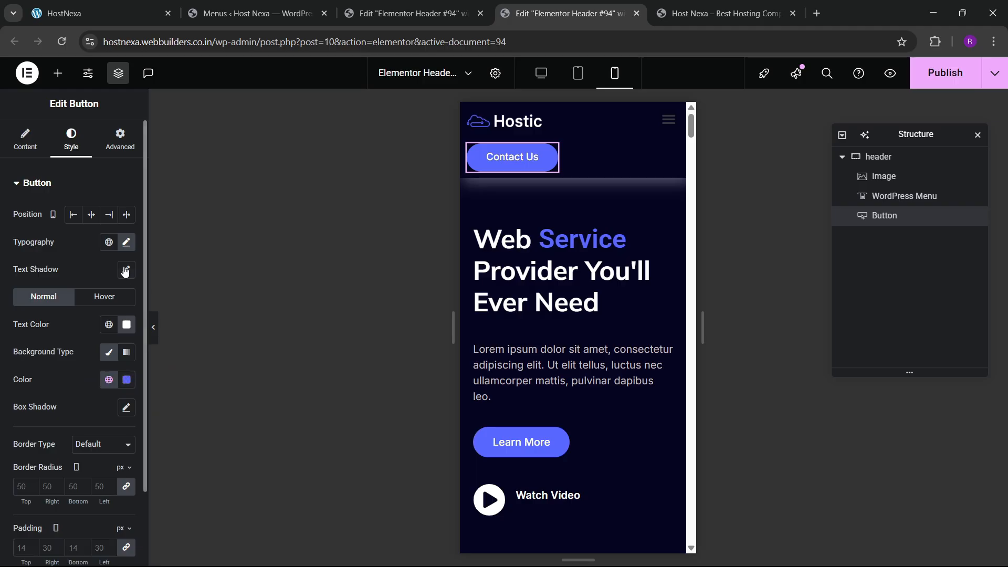
click(126, 242)
click(110, 345)
text(1)
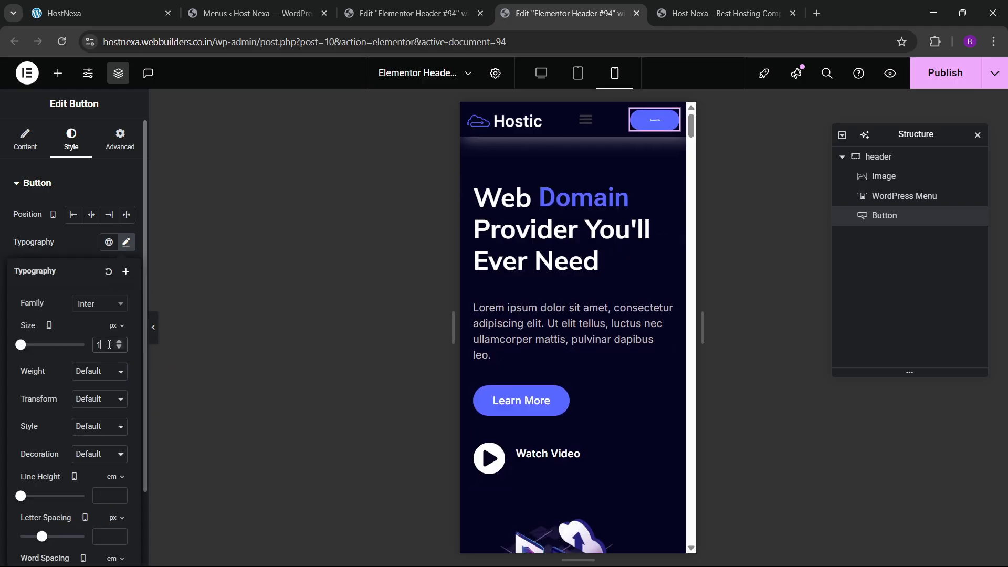
text(3)
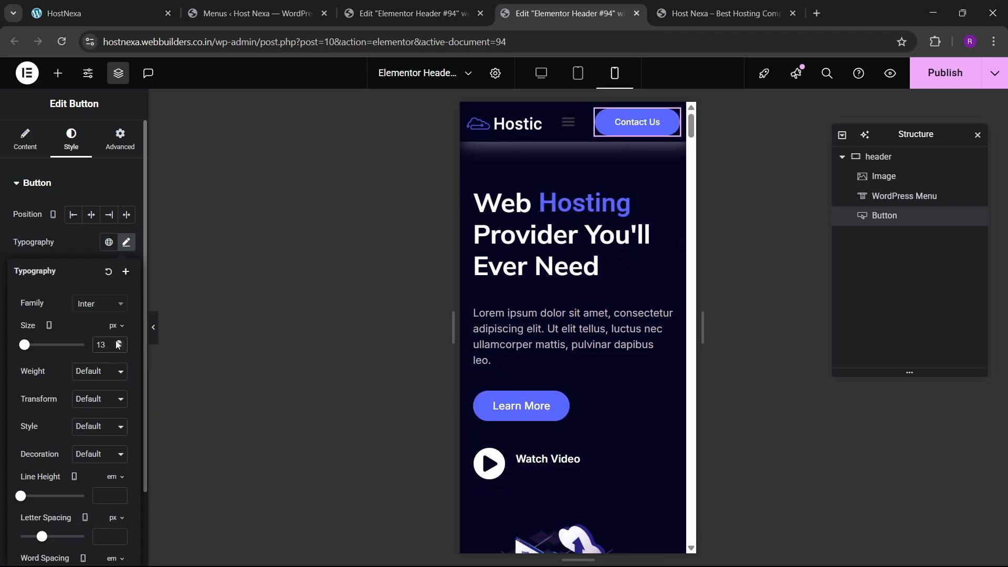
click(118, 343)
click(68, 245)
- Set the Contact Us button's mobile padding to 12 px top and bottom and 15 px right and left
scroll(59, 374, down, 3)
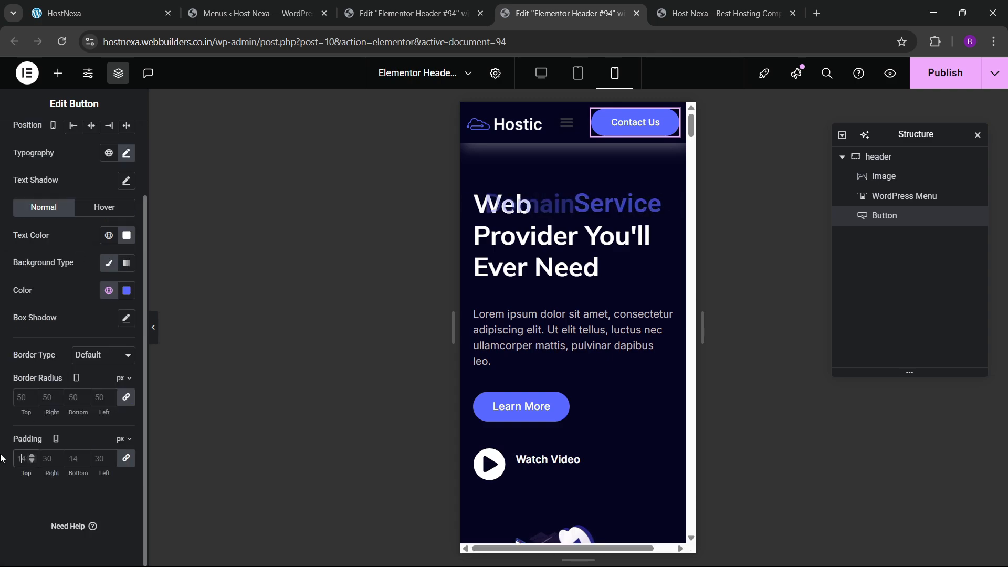
text(12)
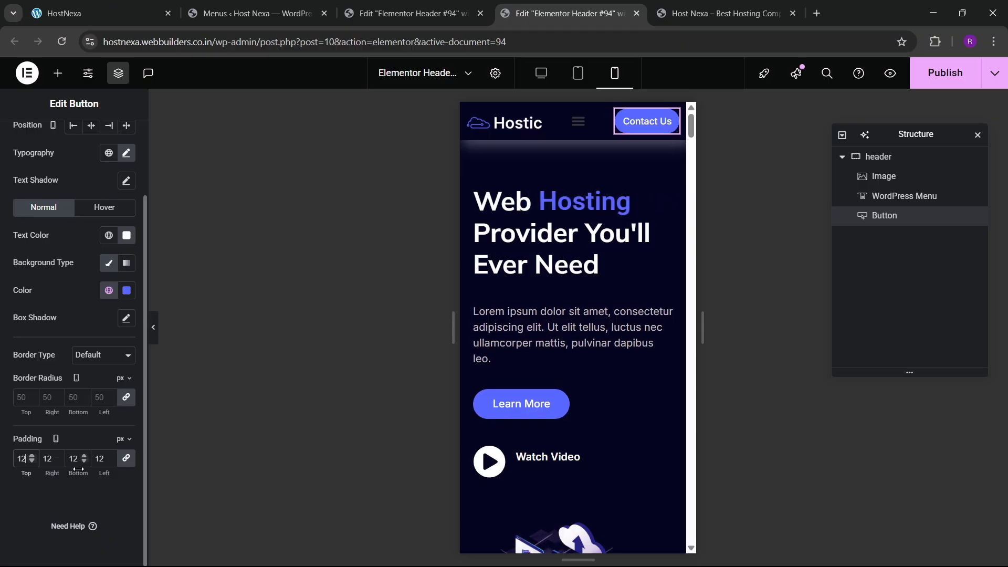
click(128, 461)
double_click(50, 464)
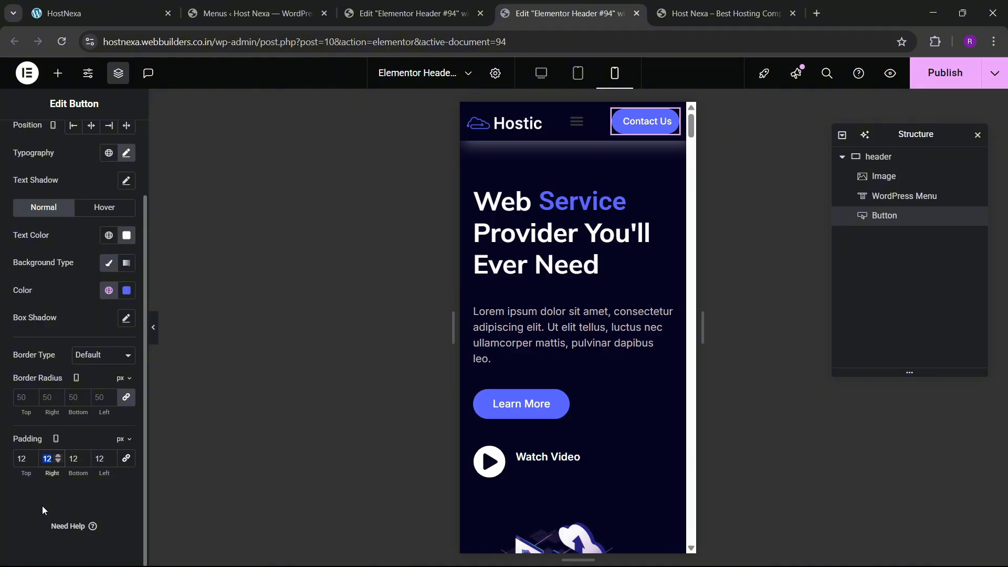
text(15)
key(Tab)
key(Tab)
text(15)
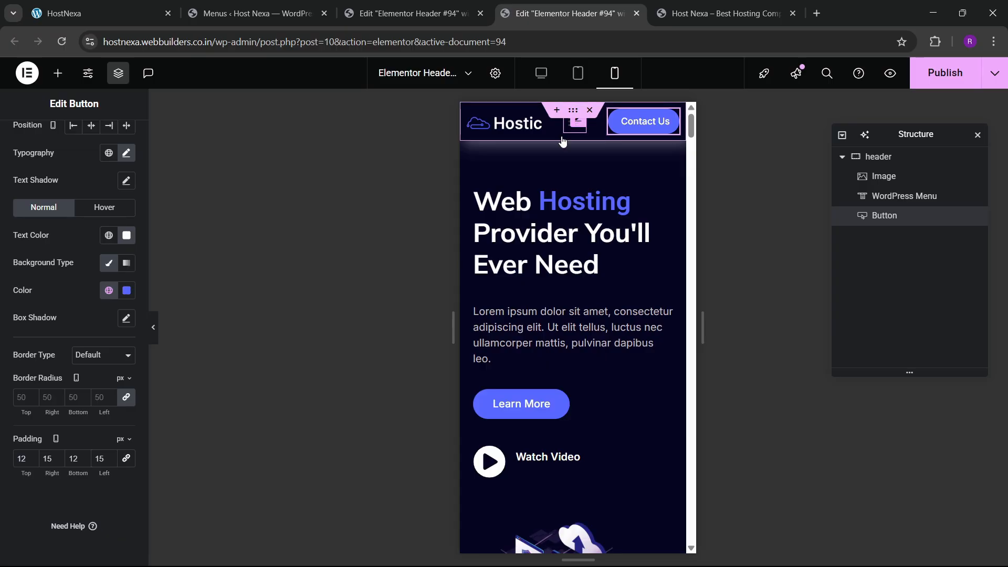
- Give the header menu's toggle button a sky blue background and a white icon colour
click(562, 140)
scroll(42, 361, down, 1)
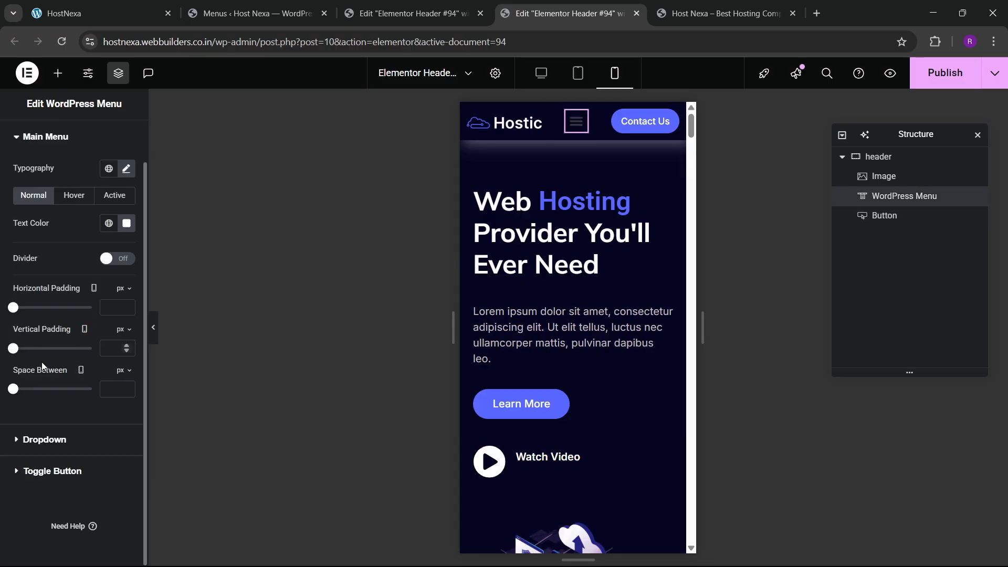
click(66, 471)
click(109, 332)
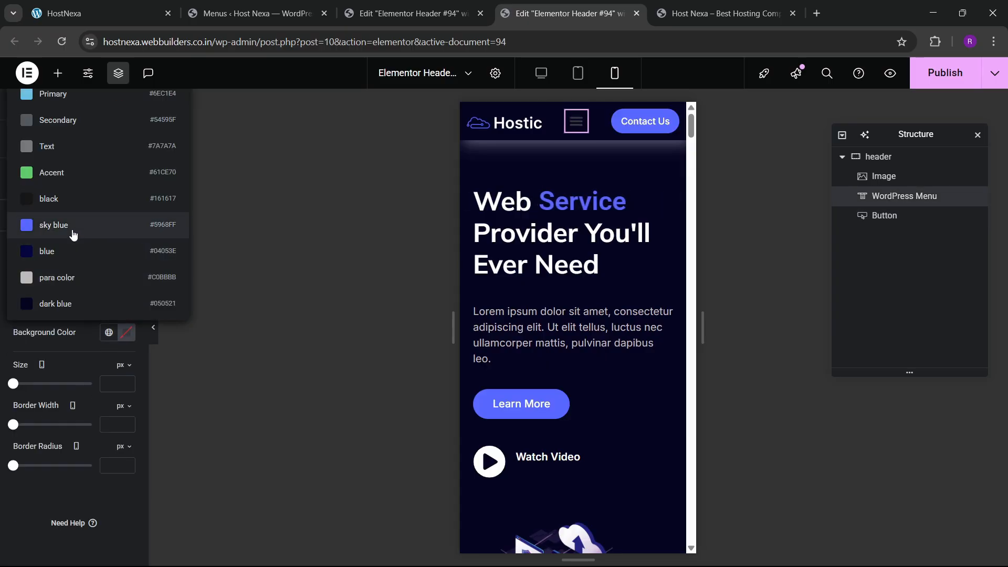
click(72, 231)
click(126, 332)
click(34, 330)
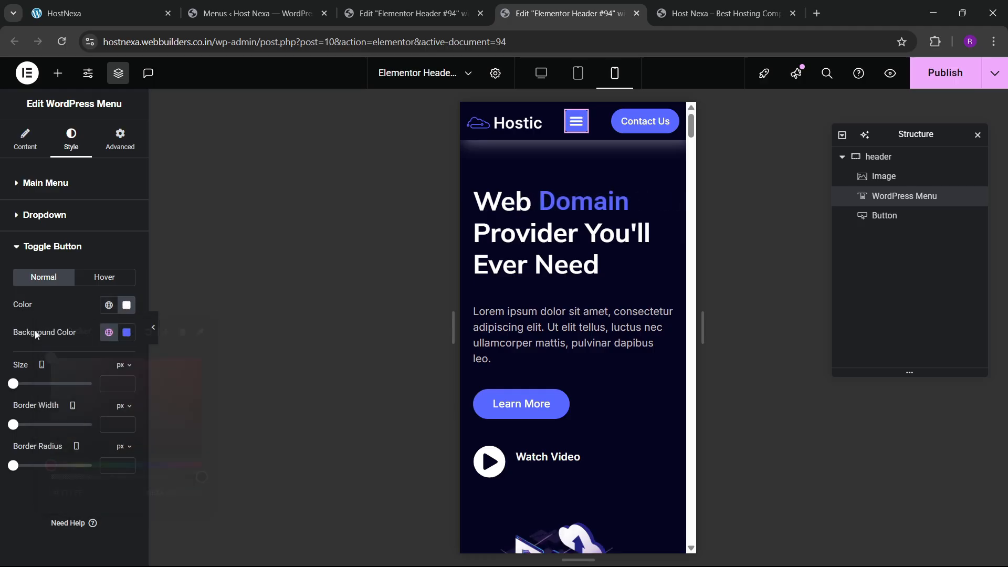
- Detach the menu dropdown's typography from the global font and publish the header
click(576, 126)
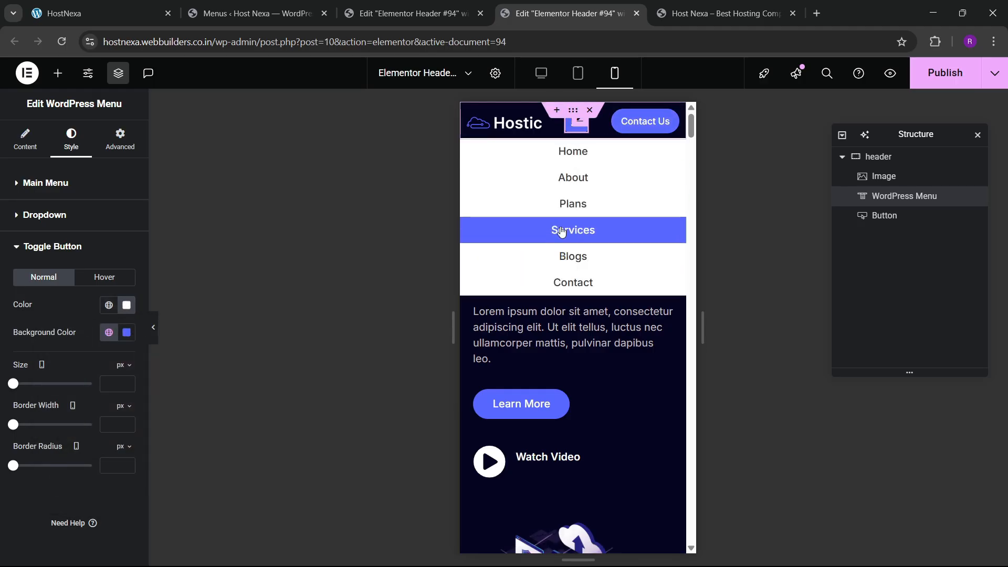
click(46, 216)
click(126, 369)
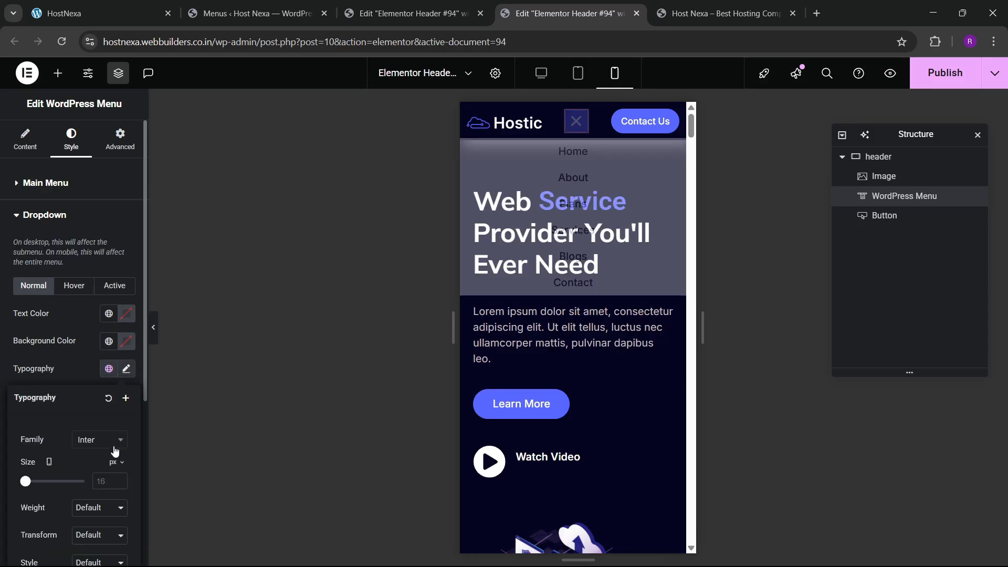
click(124, 477)
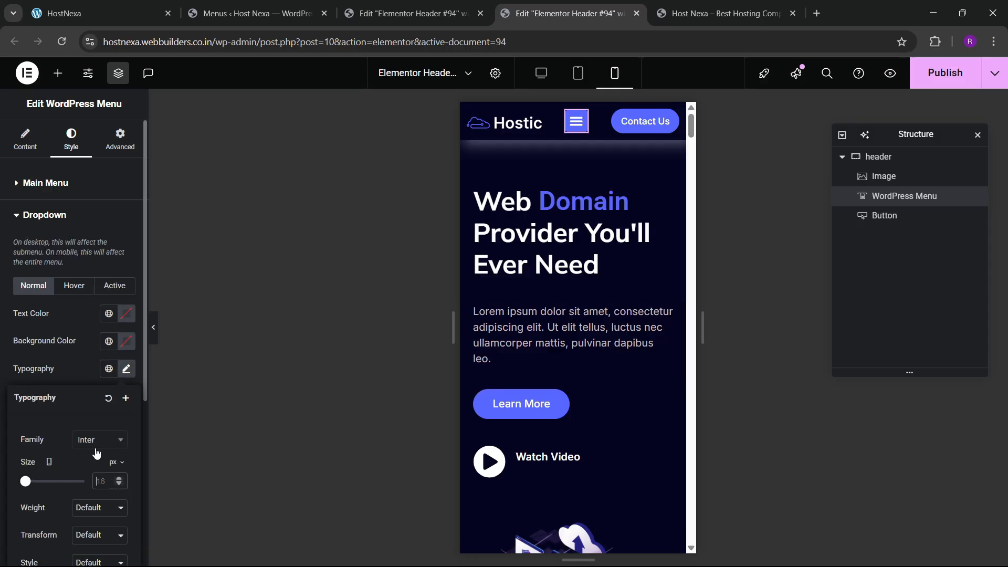
click(576, 122)
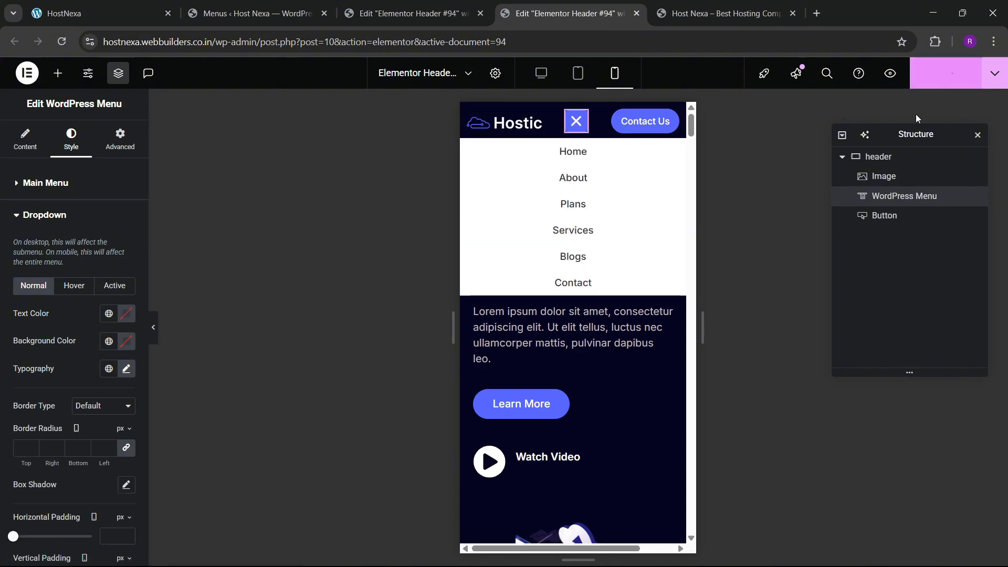
click(940, 74)
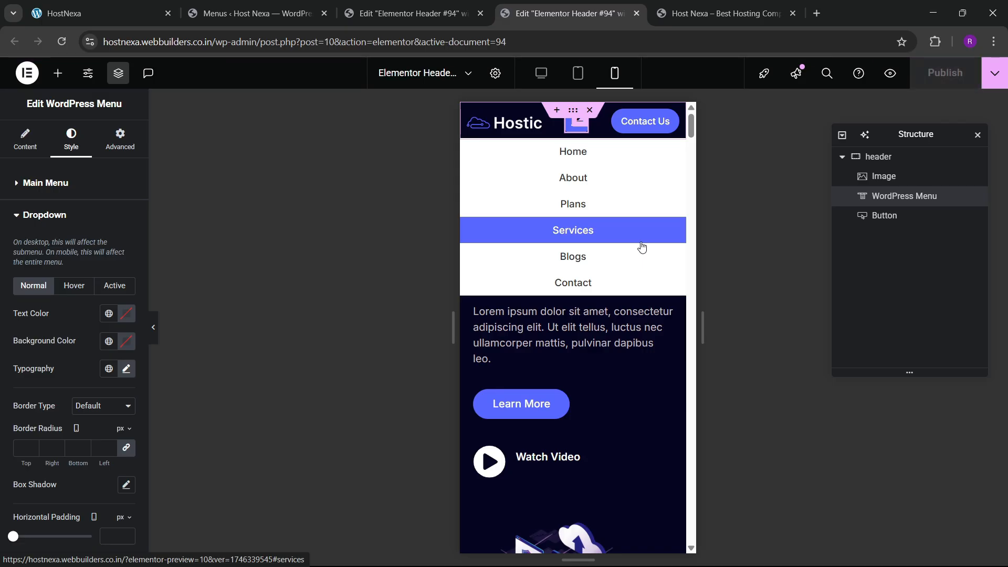
- Check the live home page in the browser's mobile device view, from the header through the services, blog and contact sections
click(681, 5)
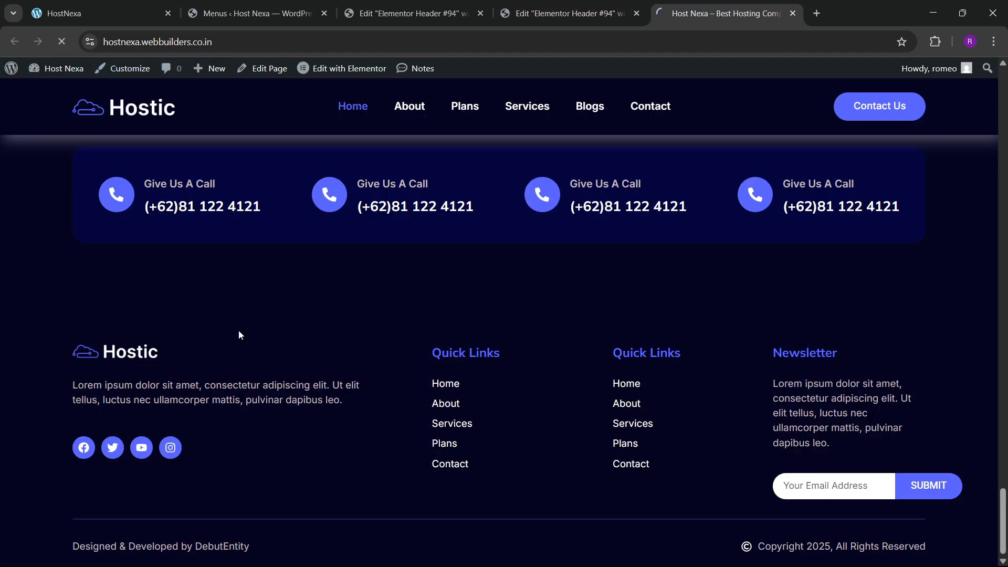
right_click(64, 299)
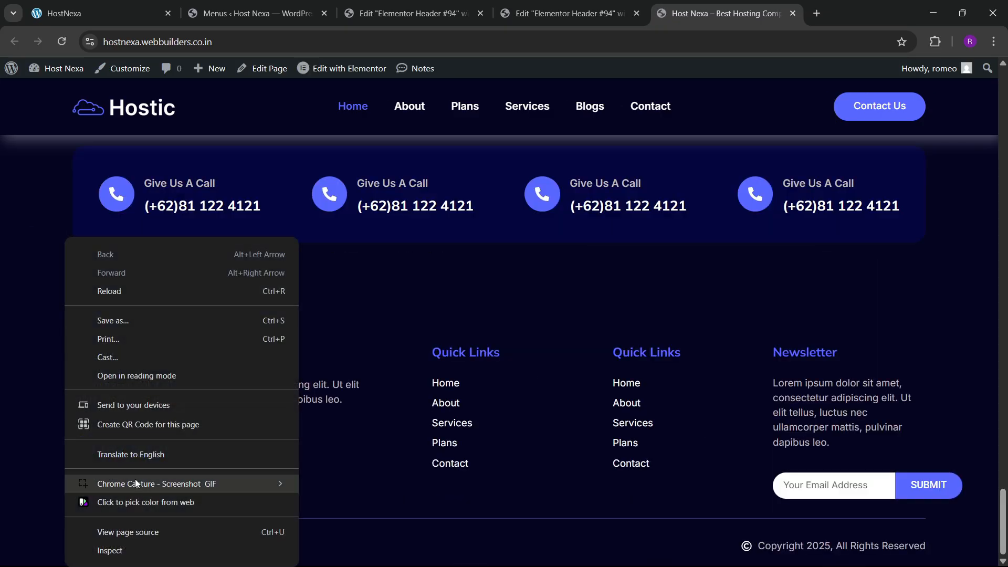
click(131, 549)
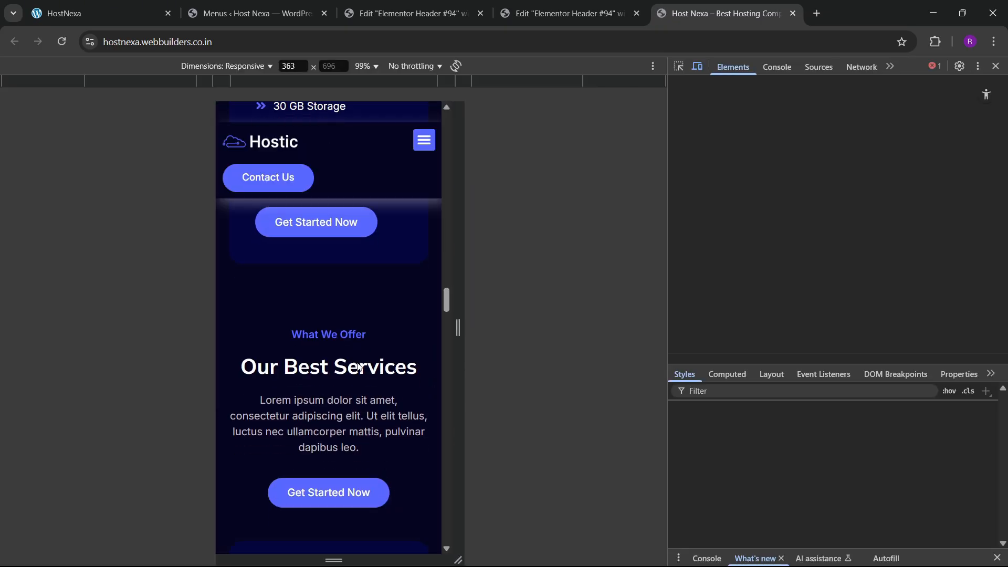
scroll(358, 373, down, 8)
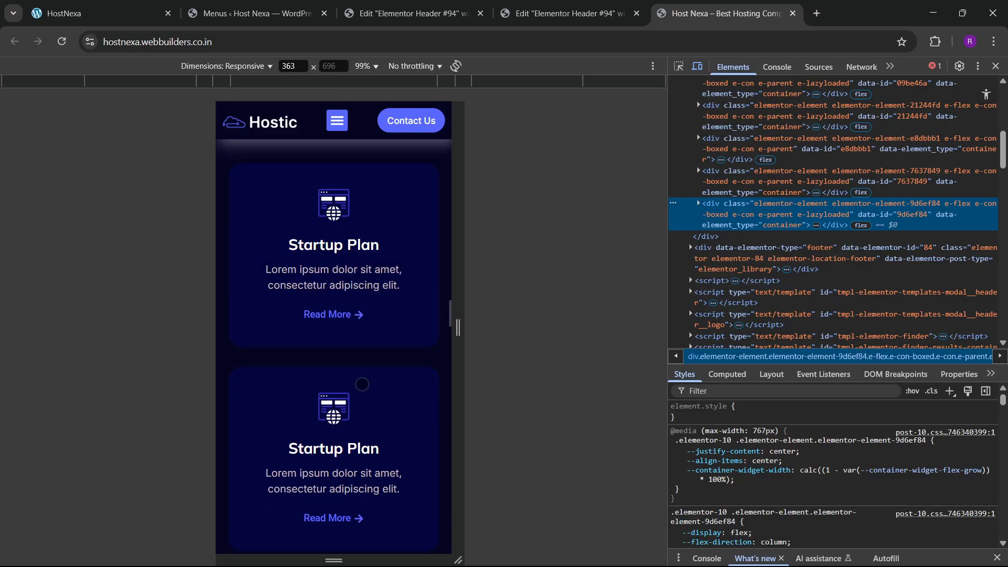
scroll(382, 330, down, 5)
scroll(382, 330, down, 15)
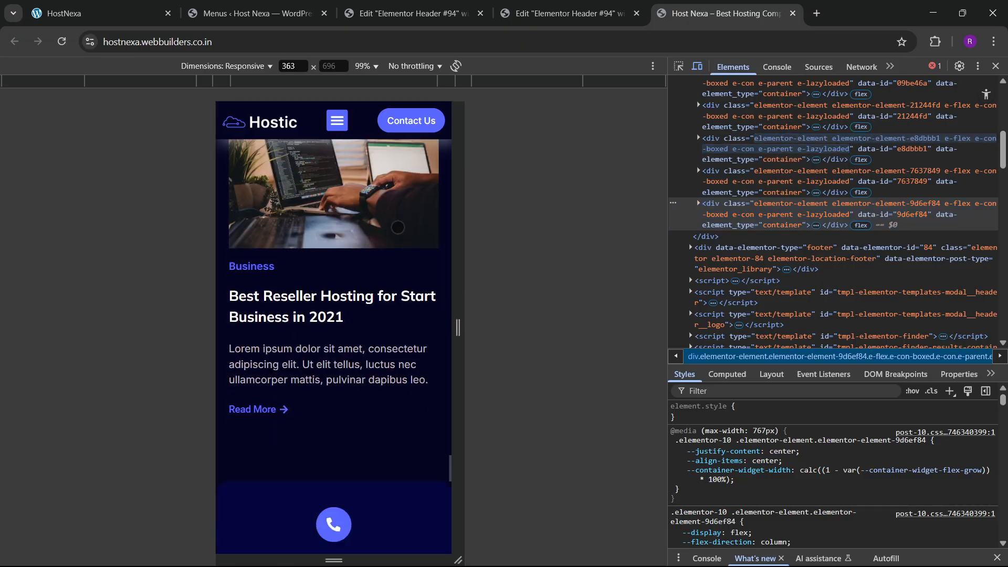
scroll(376, 336, up, 3)
scroll(377, 336, up, 10)
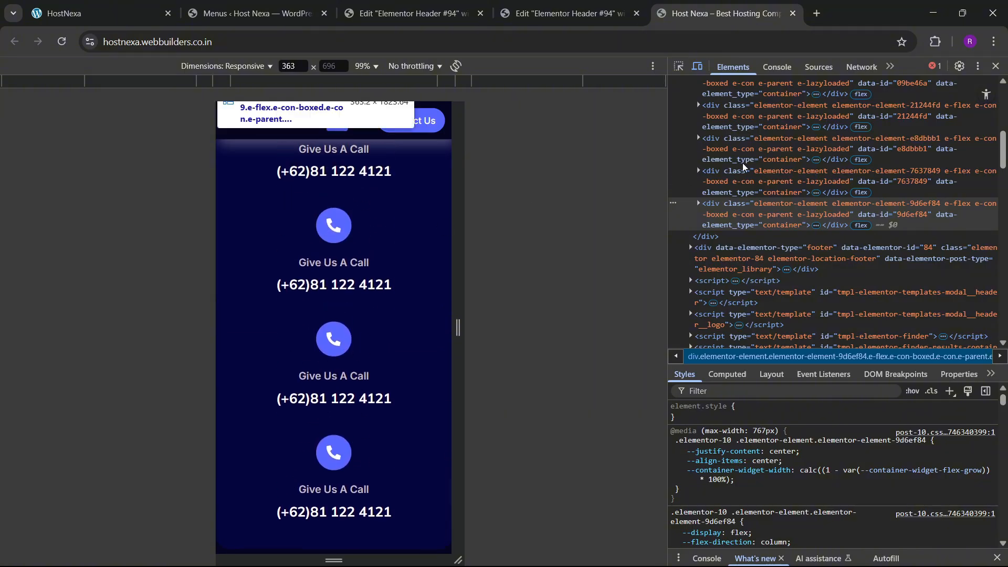
click(996, 65)
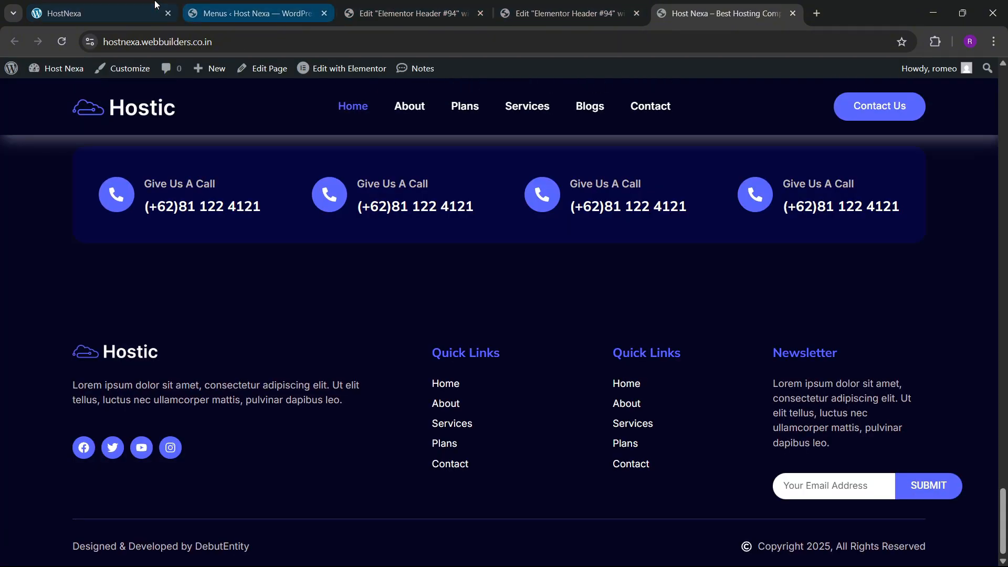
- Examine the hero and trusted companies sections of the local HostNexa home page
click(79, 13)
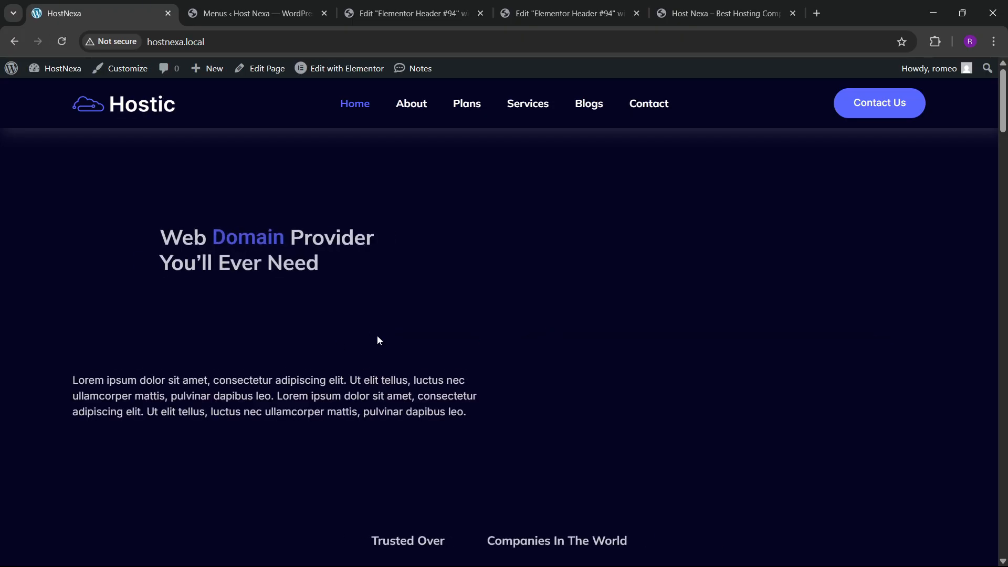
scroll(497, 405, down, 7)
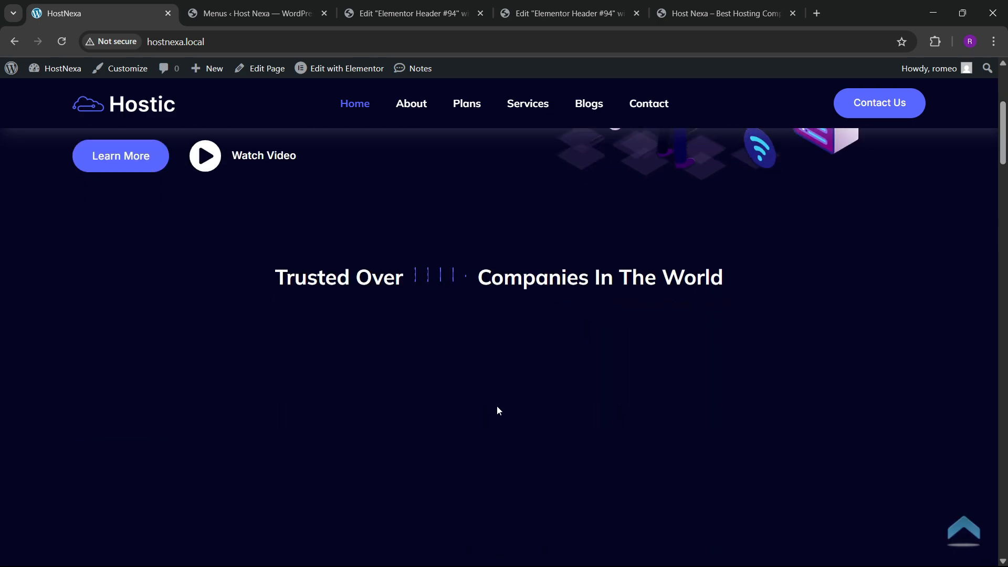
scroll(497, 405, up, 1)
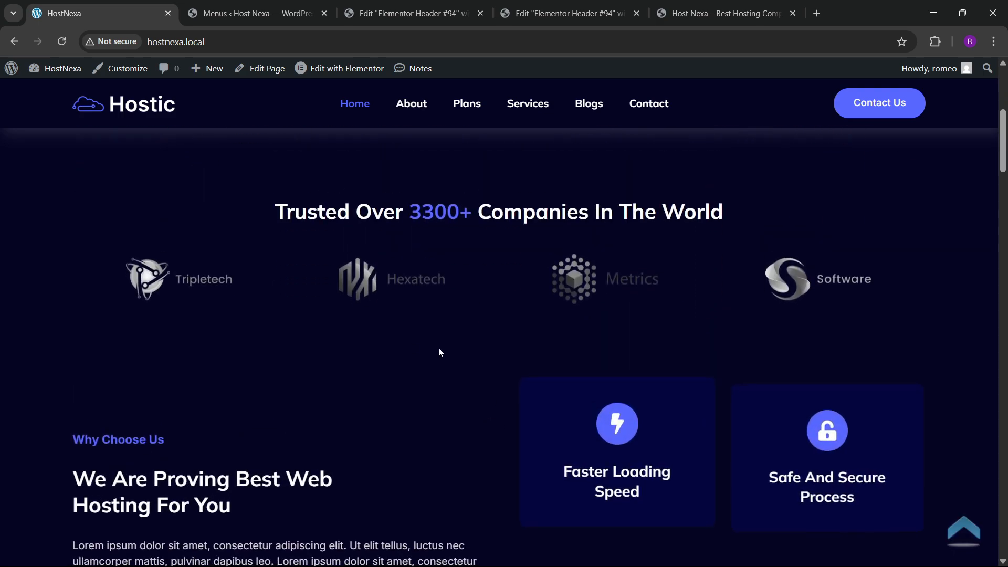
- Close both header editor tabs and return to the live Host Nexa home page
click(636, 13)
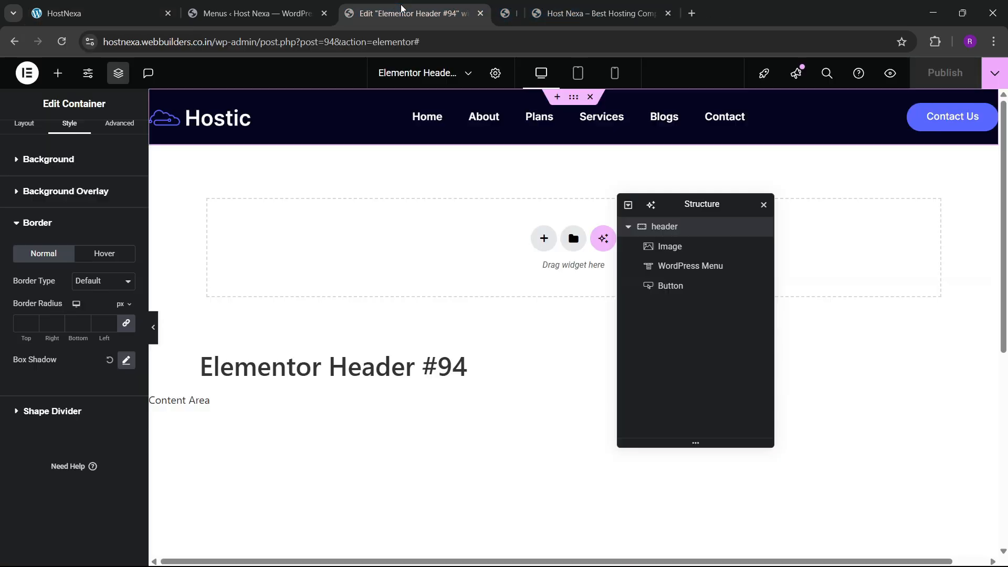
click(481, 13)
click(252, 13)
click(388, 11)
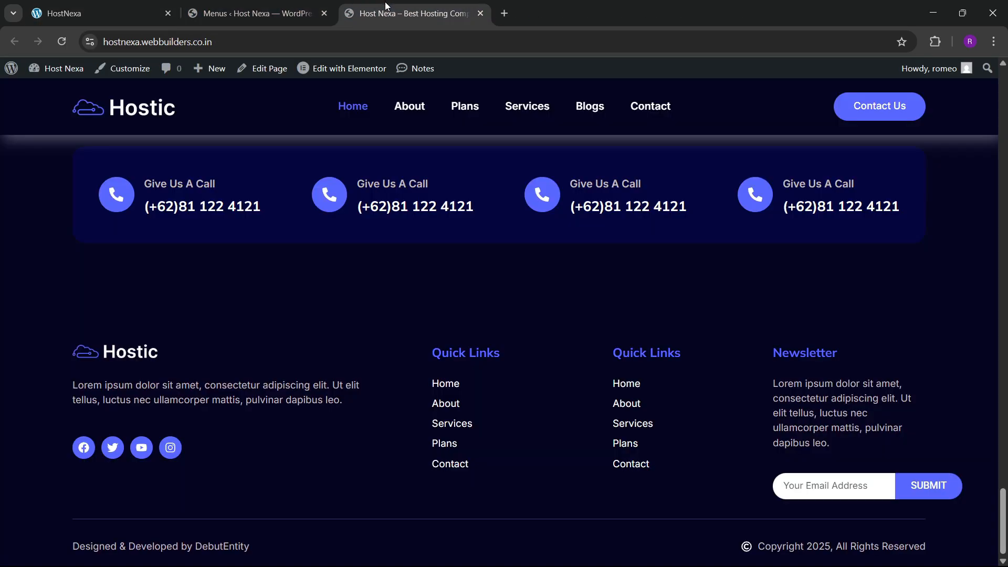
- Open the live home page for editing with Elementor in a separate browser tab and switch to it
right_click(339, 71)
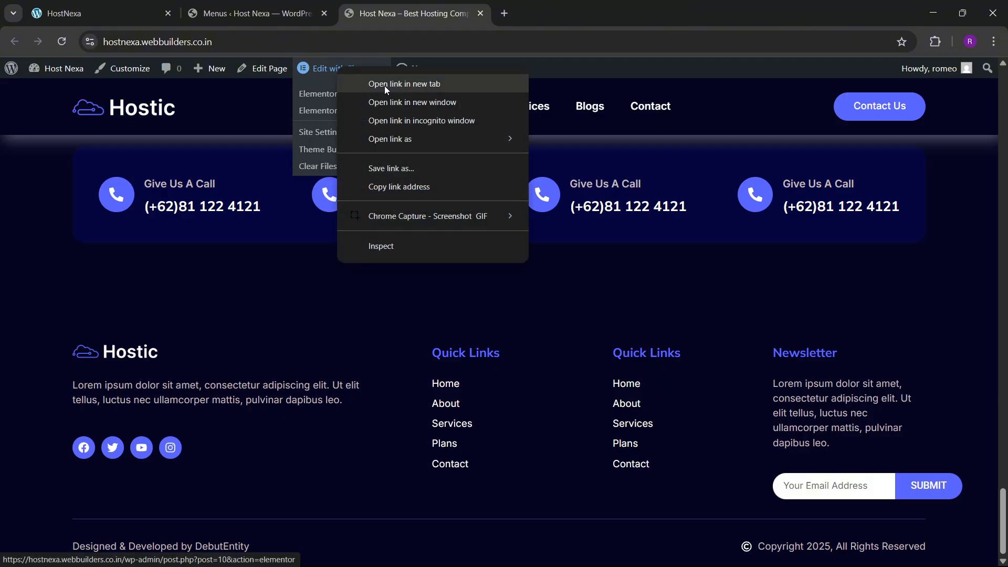
click(384, 85)
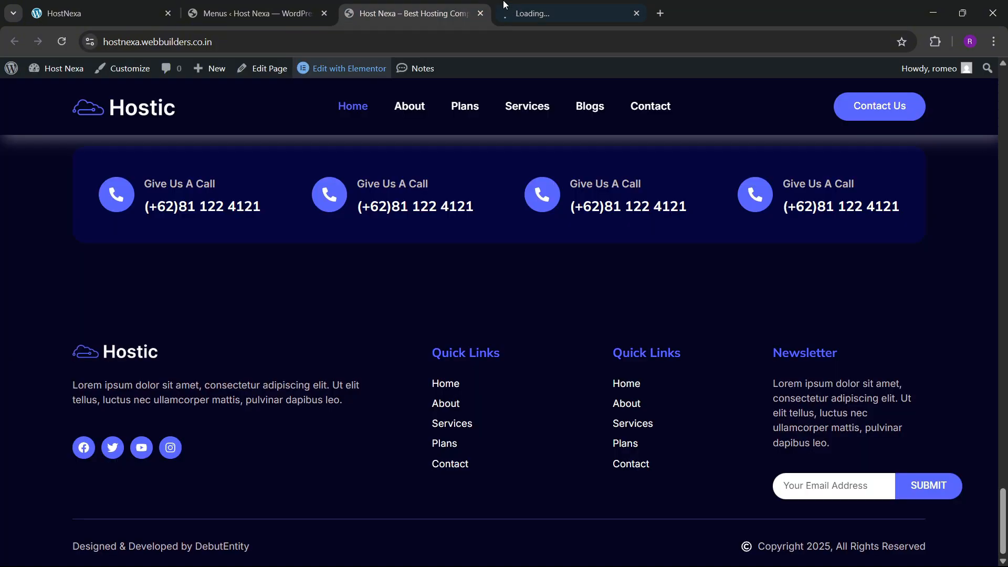
click(505, 7)
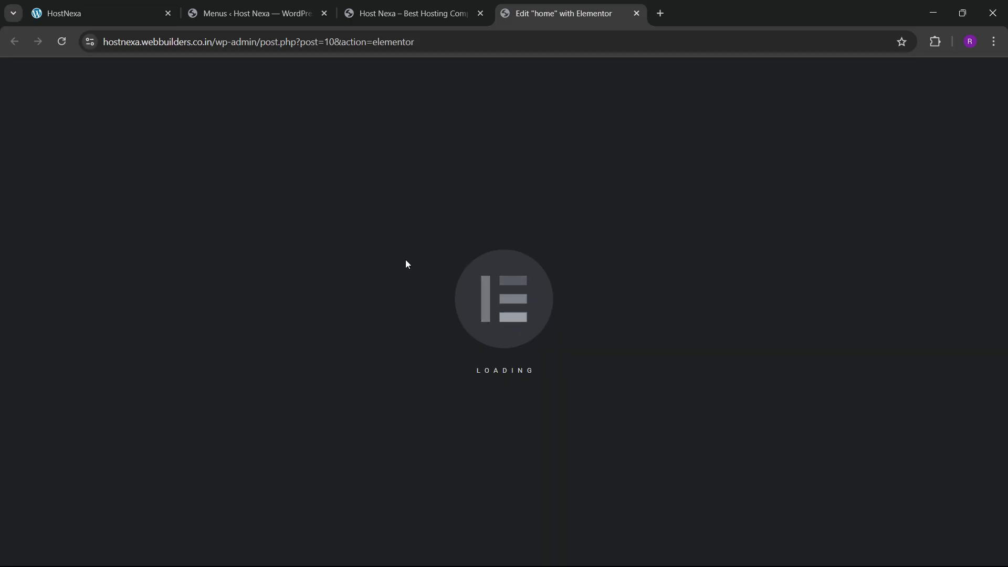
click(478, 7)
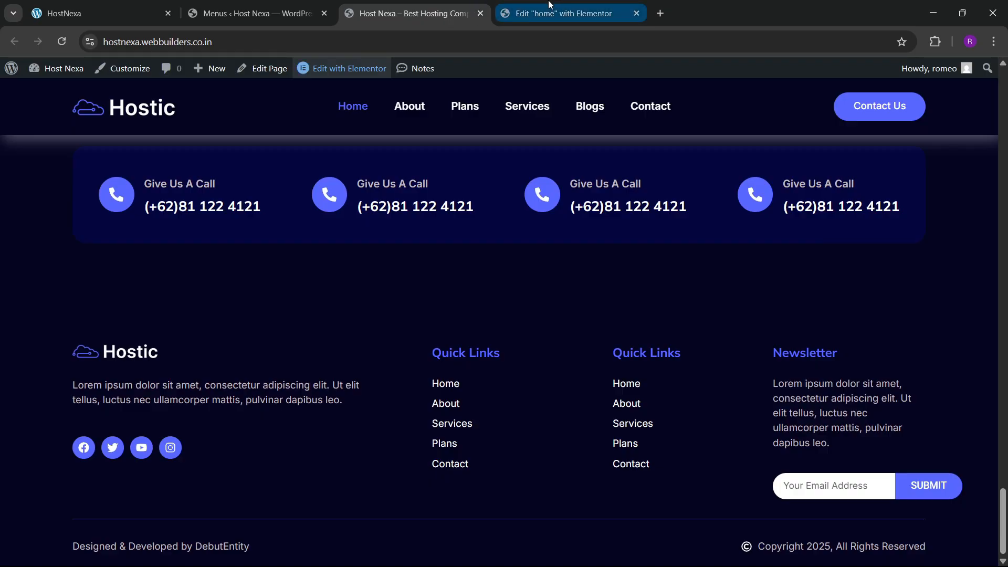
click(556, 13)
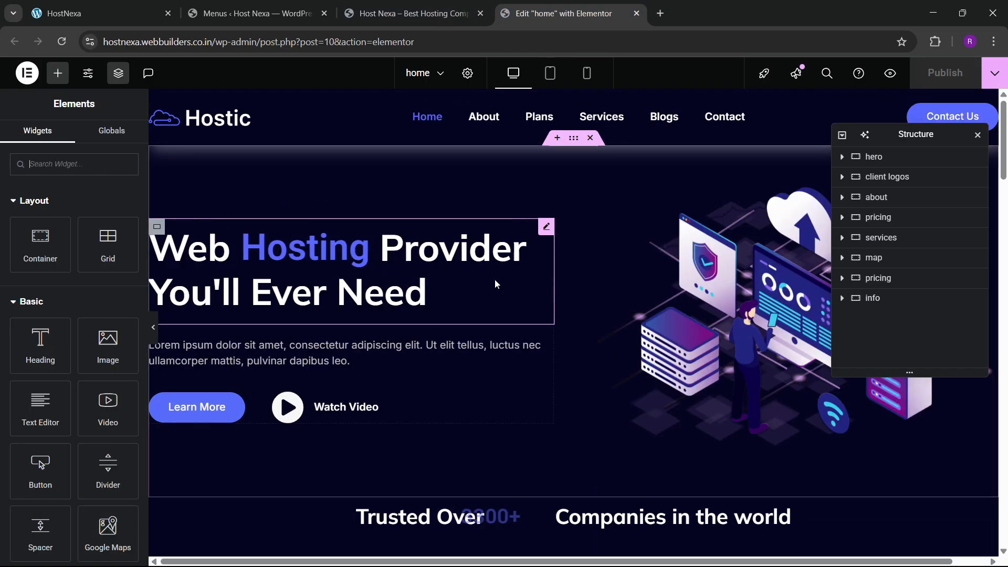
- Give the hero's animated headline a Zoom In entrance animation with a 200 ms delay
click(546, 227)
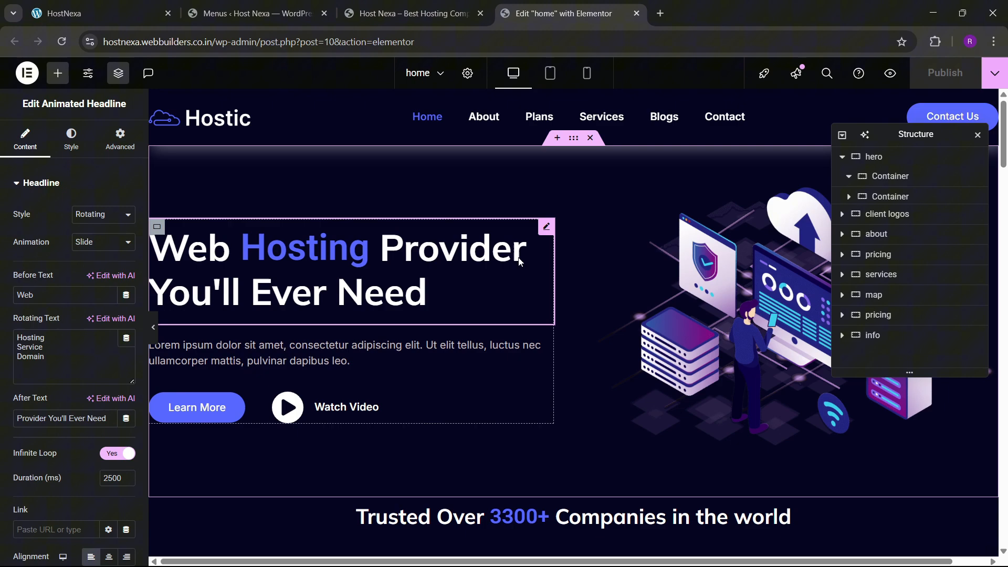
click(121, 139)
scroll(58, 336, down, 8)
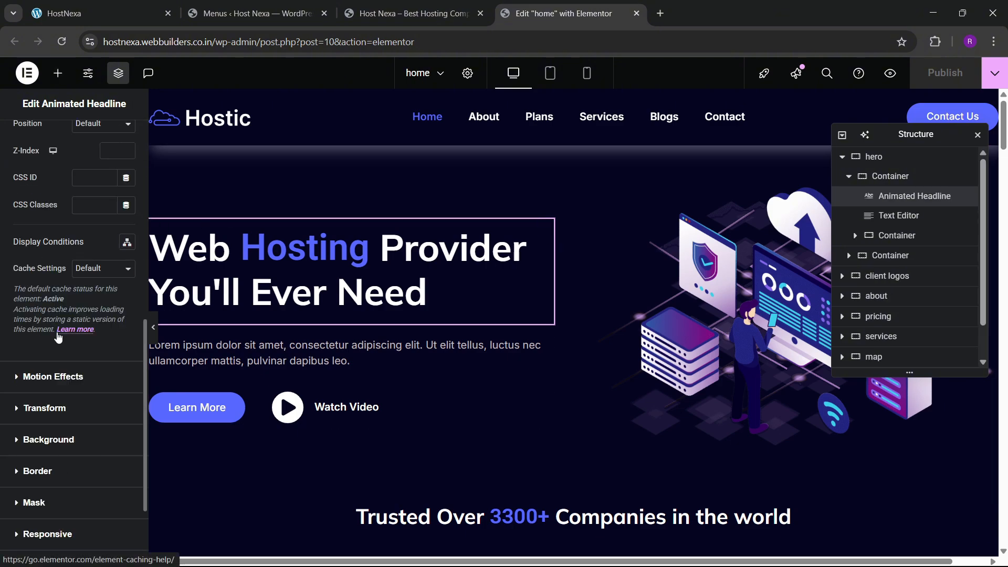
click(40, 377)
scroll(40, 379, down, 2)
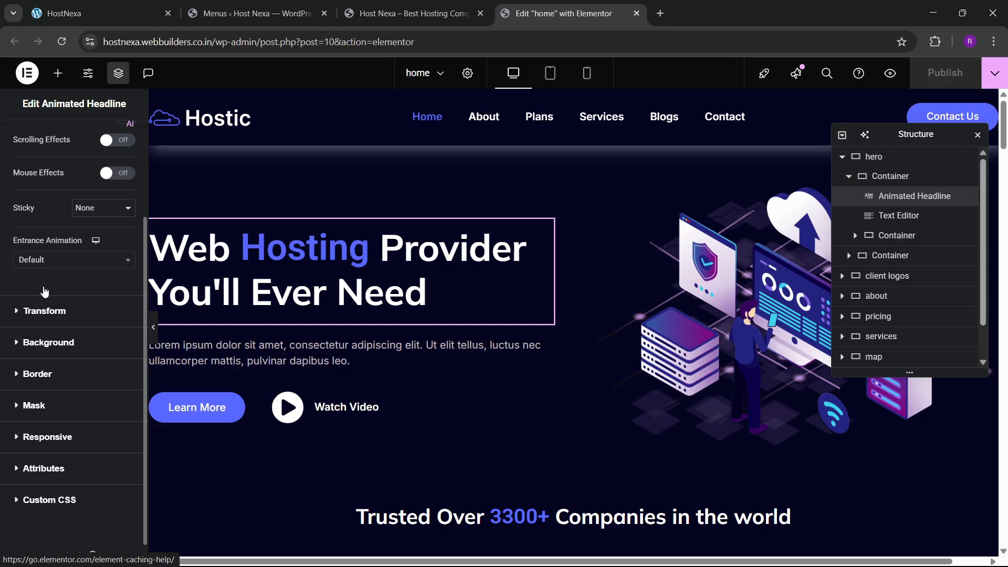
click(48, 263)
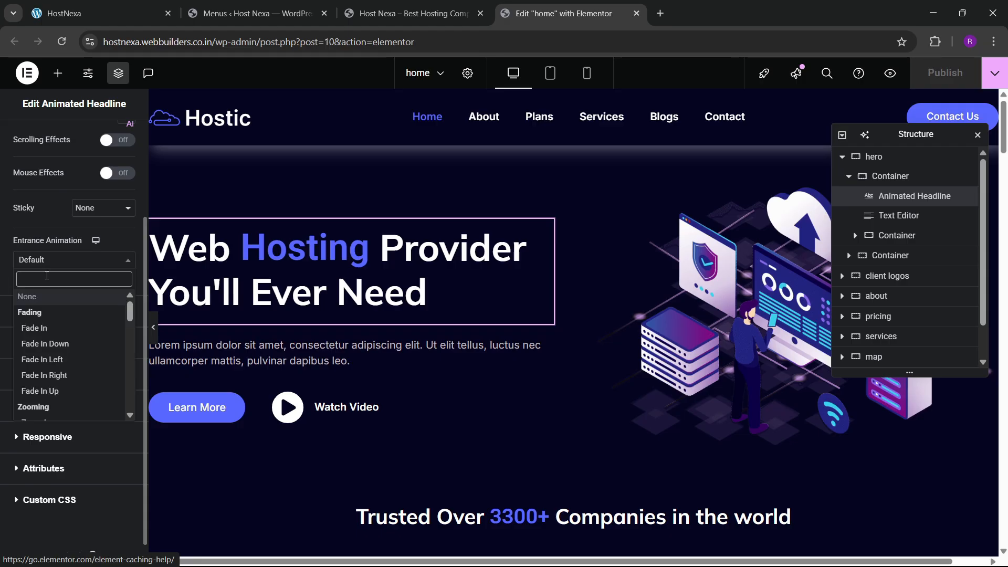
text(zoo)
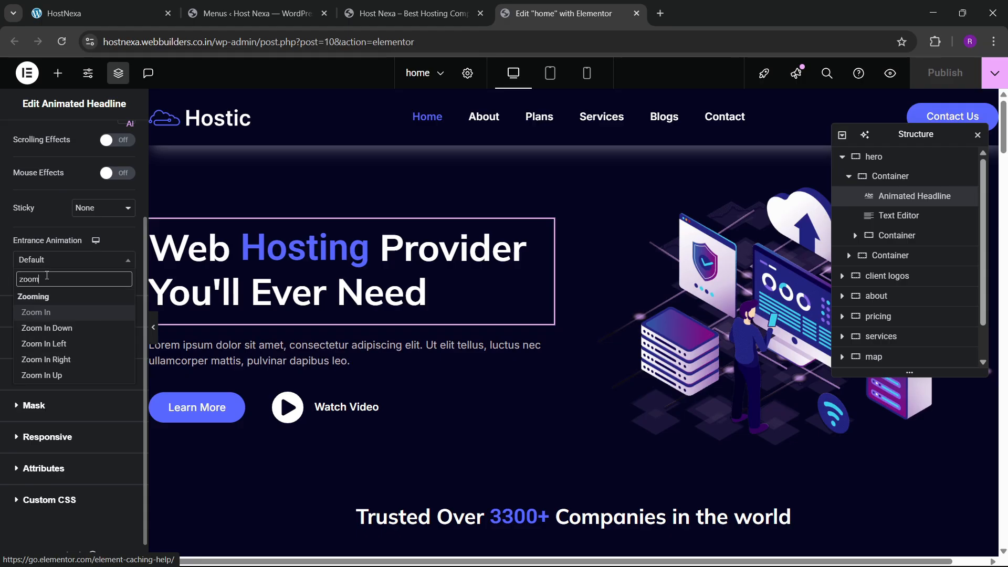
text(m)
key(Return)
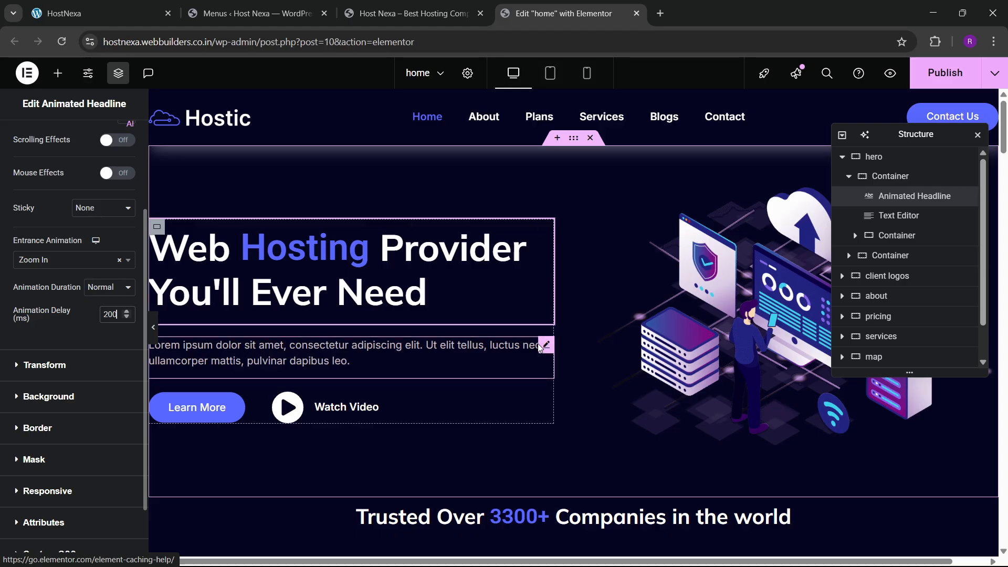
- Give the hero's paragraph text a Slide In Up entrance animation with a 400 ms delay
click(545, 347)
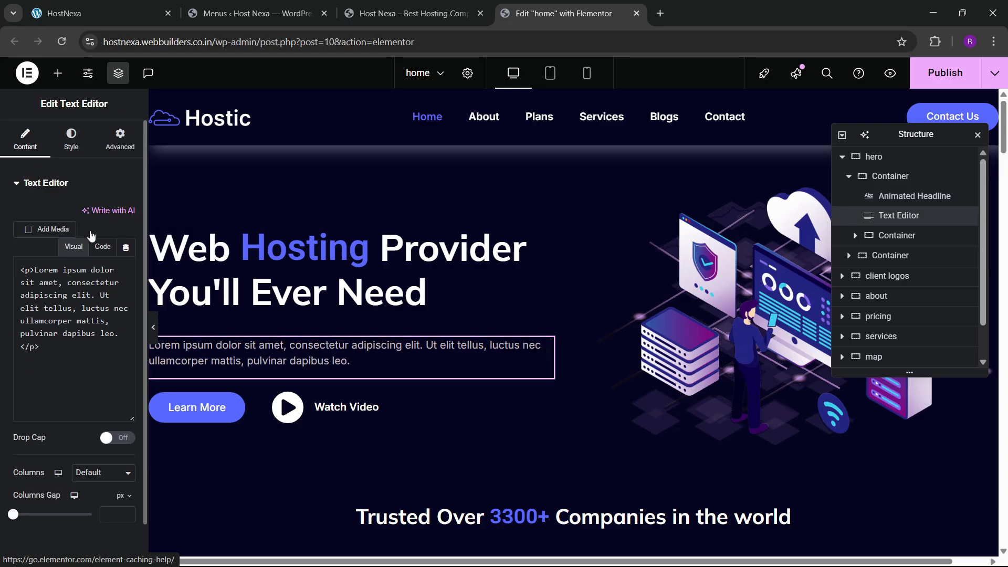
click(120, 139)
scroll(64, 307, down, 5)
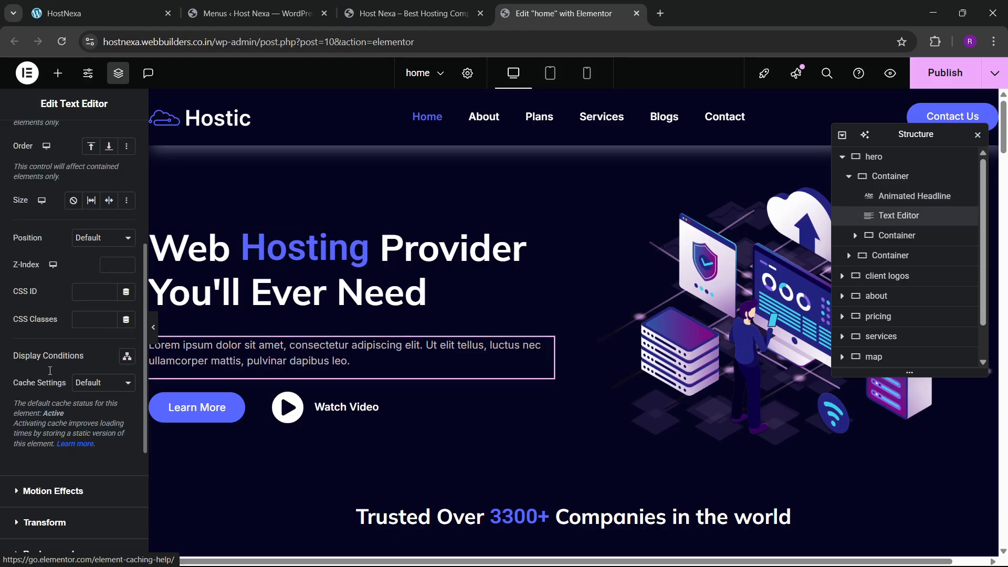
scroll(49, 350, up, 1)
scroll(47, 337, down, 1)
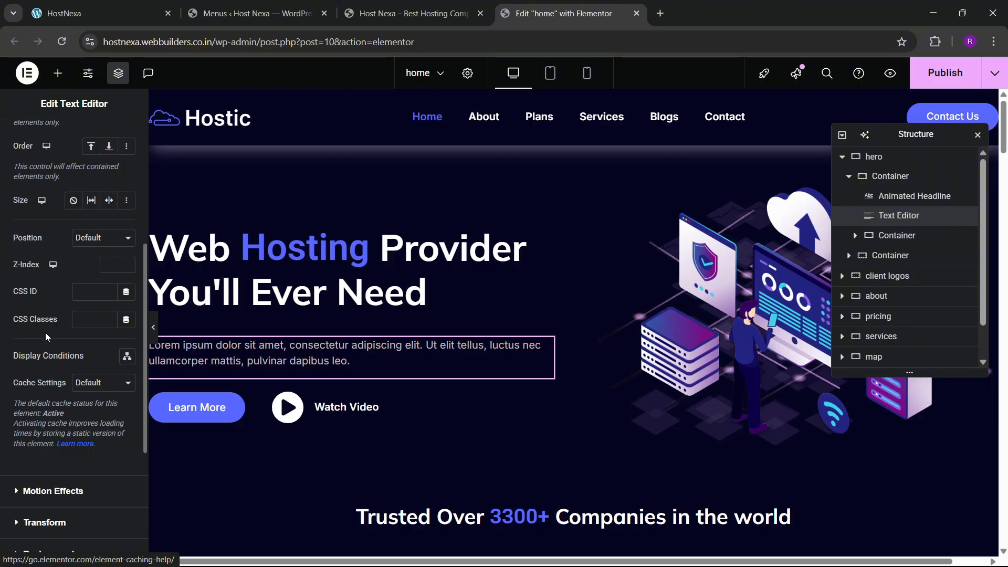
scroll(48, 420, down, 2)
click(45, 360)
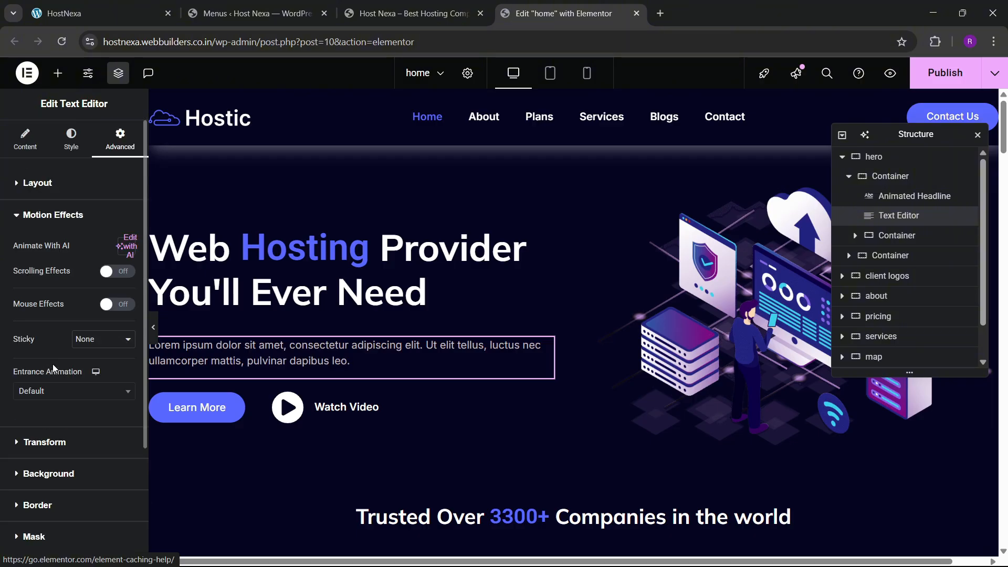
click(42, 392)
click(43, 396)
click(43, 397)
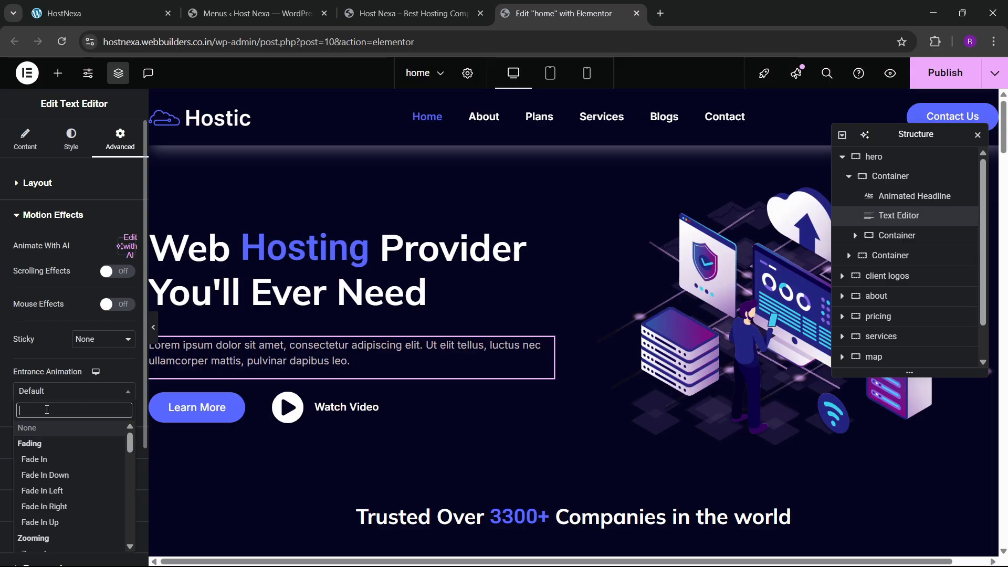
text(slide)
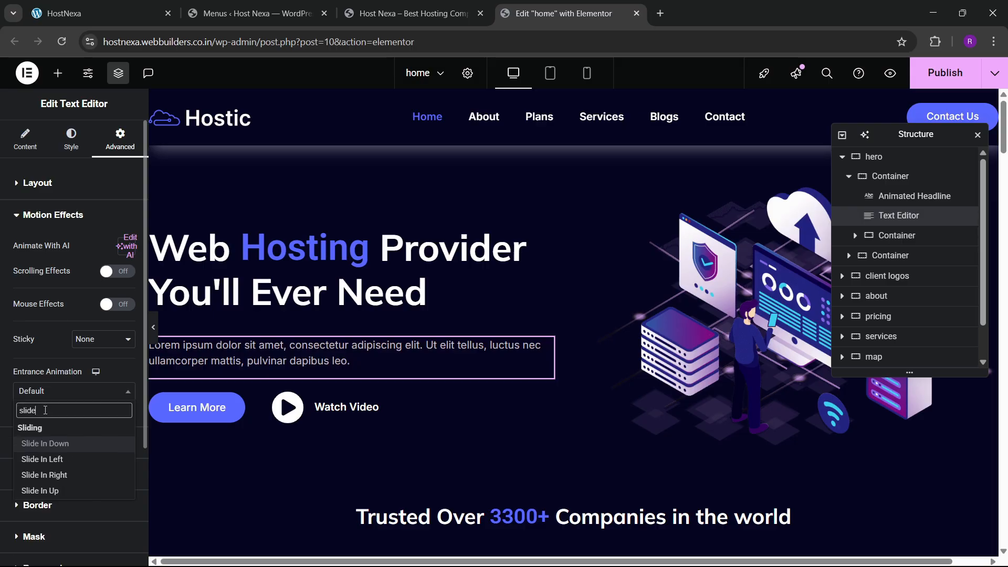
key(Down)
key(Down)
key(Down)
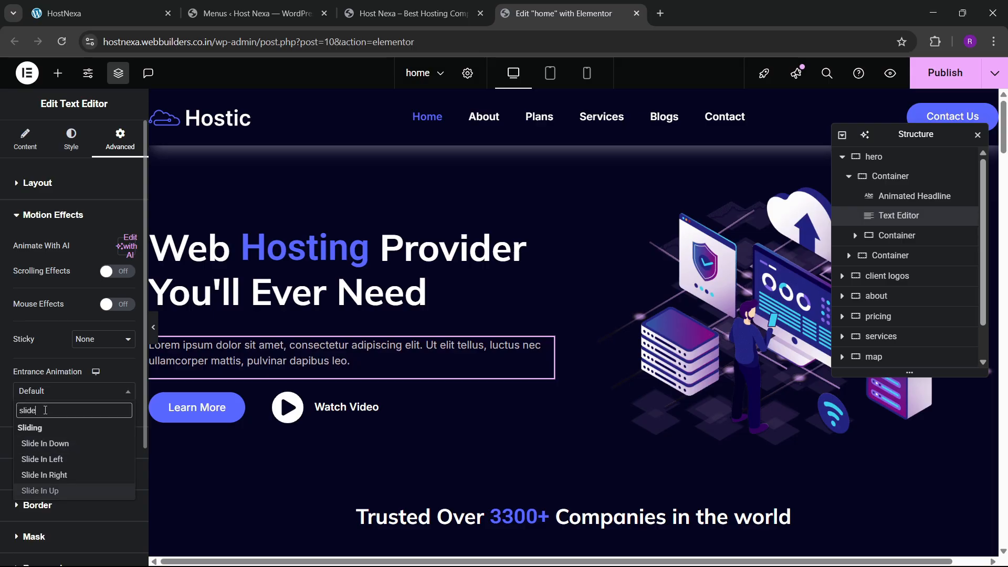
key(Return)
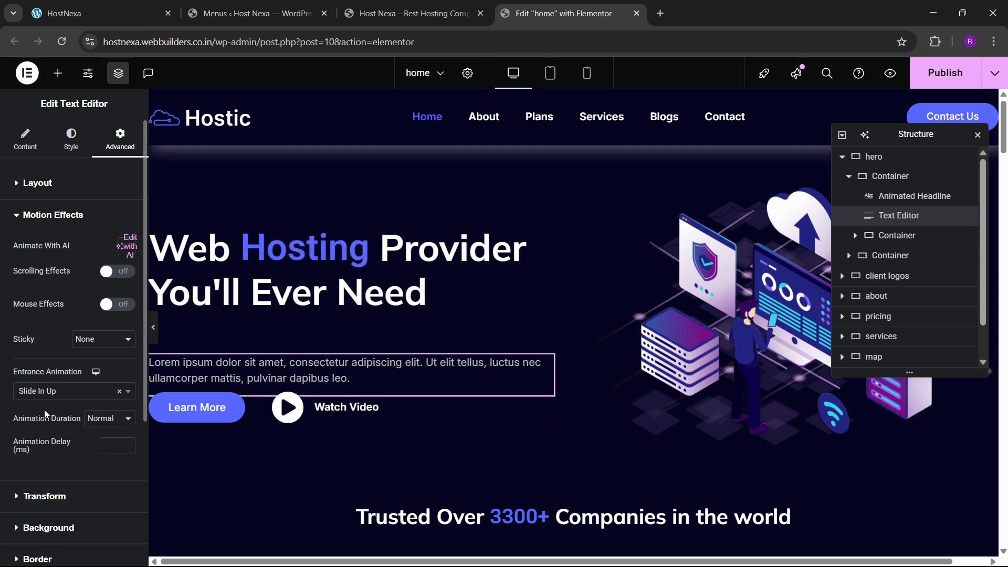
click(117, 451)
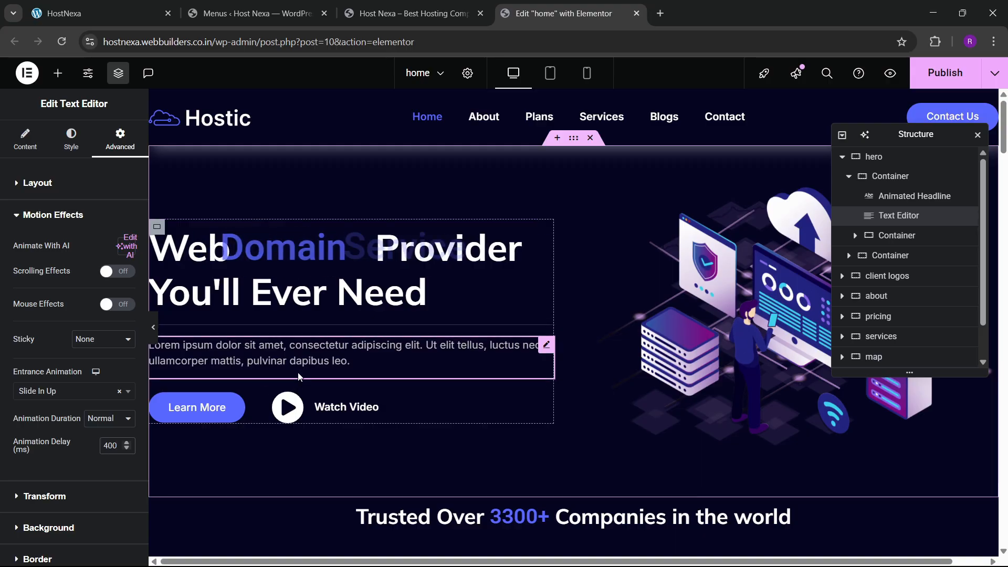
- Give the hero's Learn More button a Slide In Up entrance animation with a 600 ms delay
scroll(239, 344, down, 1)
click(239, 342)
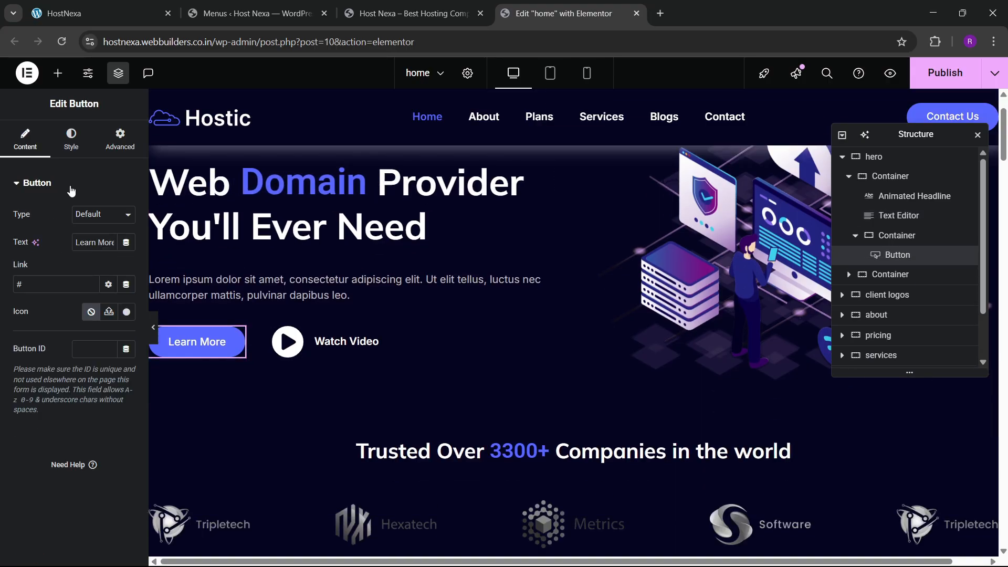
click(120, 139)
scroll(62, 357, down, 5)
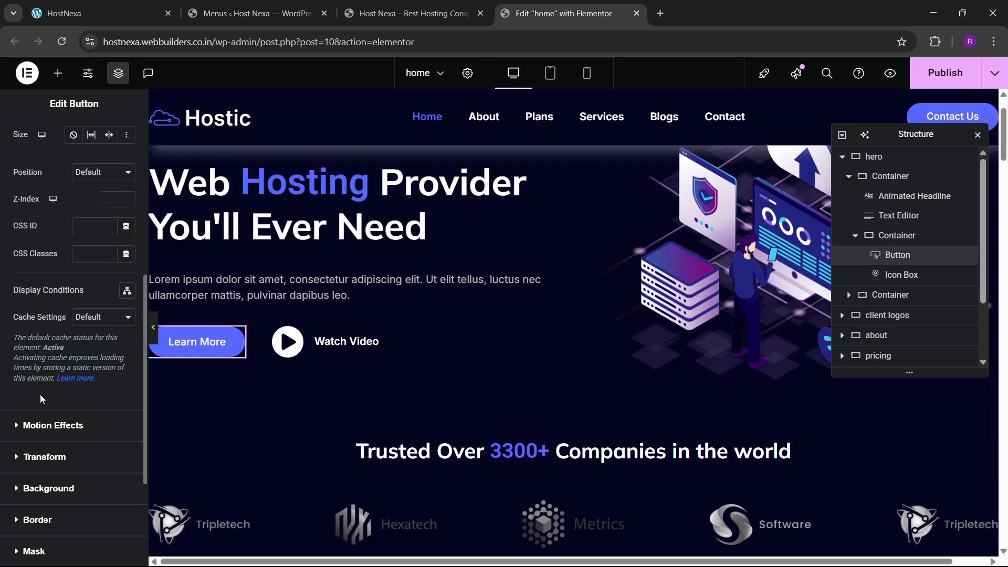
click(49, 427)
click(37, 391)
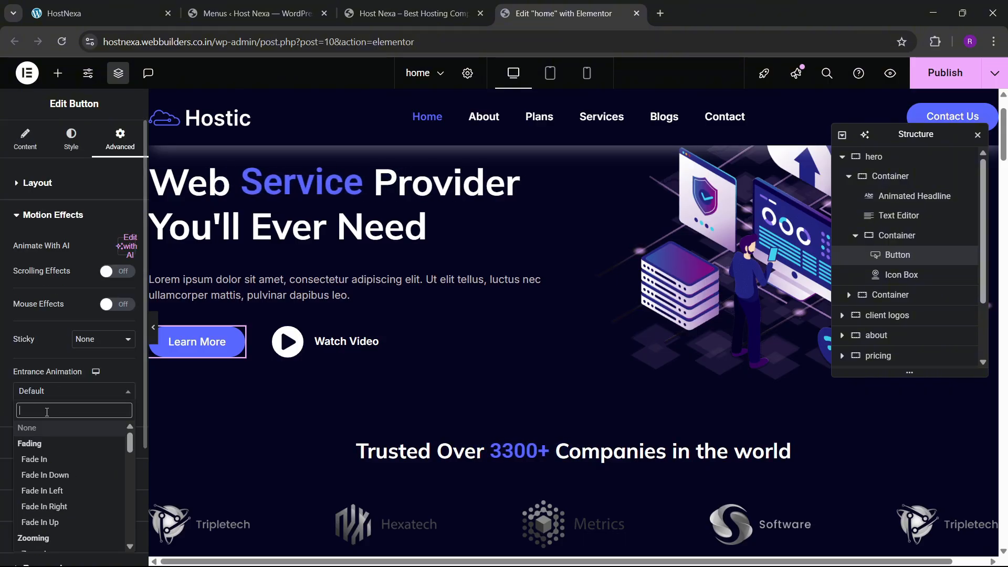
text(slide)
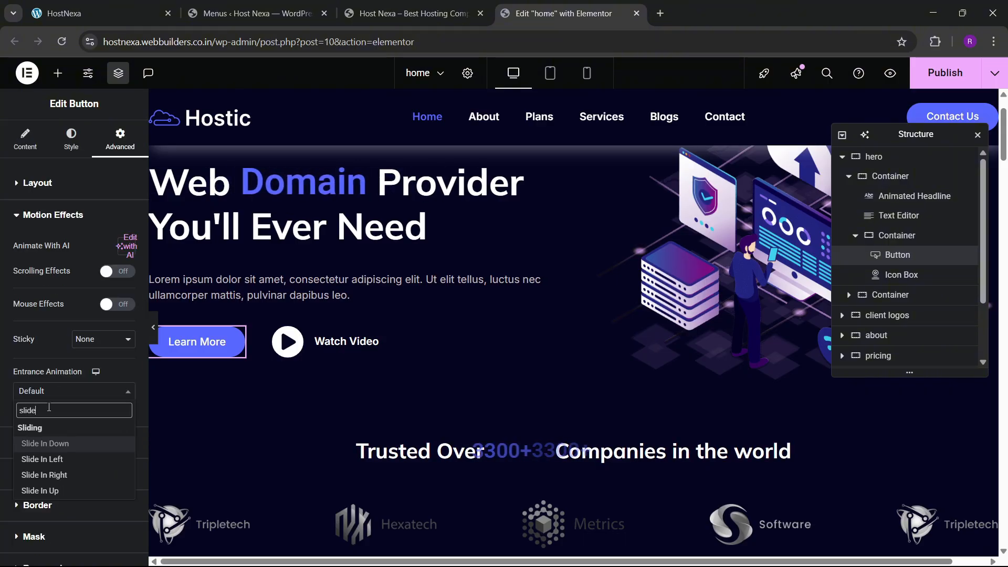
click(40, 490)
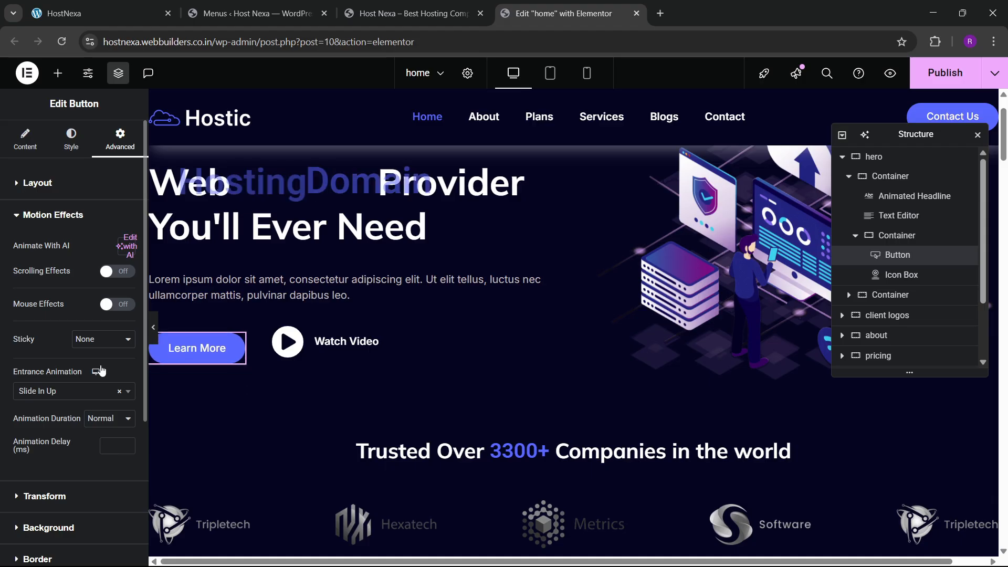
click(119, 447)
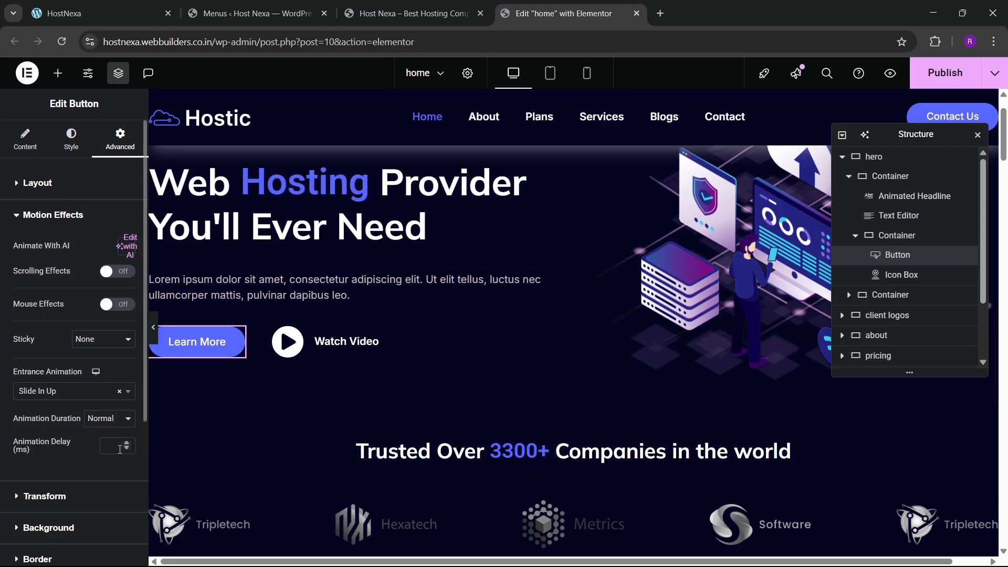
text(600)
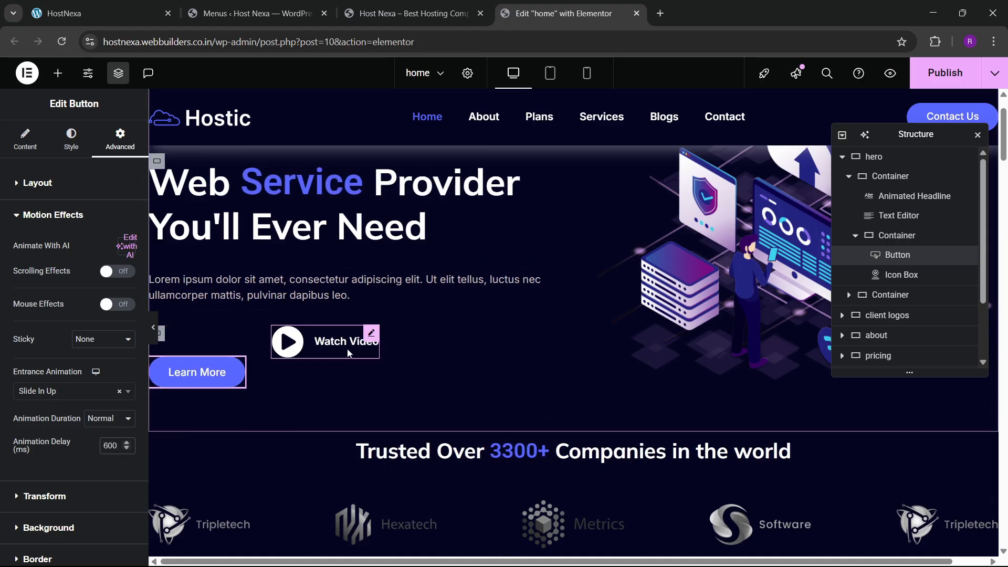
- Give the hero's Watch Video icon box a Slide In Up entrance animation with an 800 ms delay
click(344, 349)
click(120, 139)
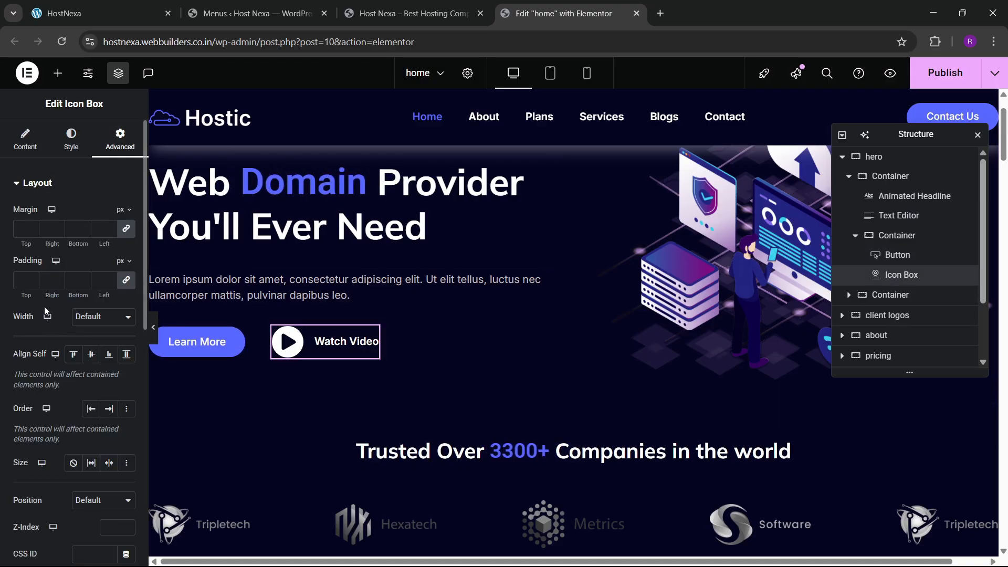
scroll(44, 315, down, 5)
scroll(46, 325, down, 3)
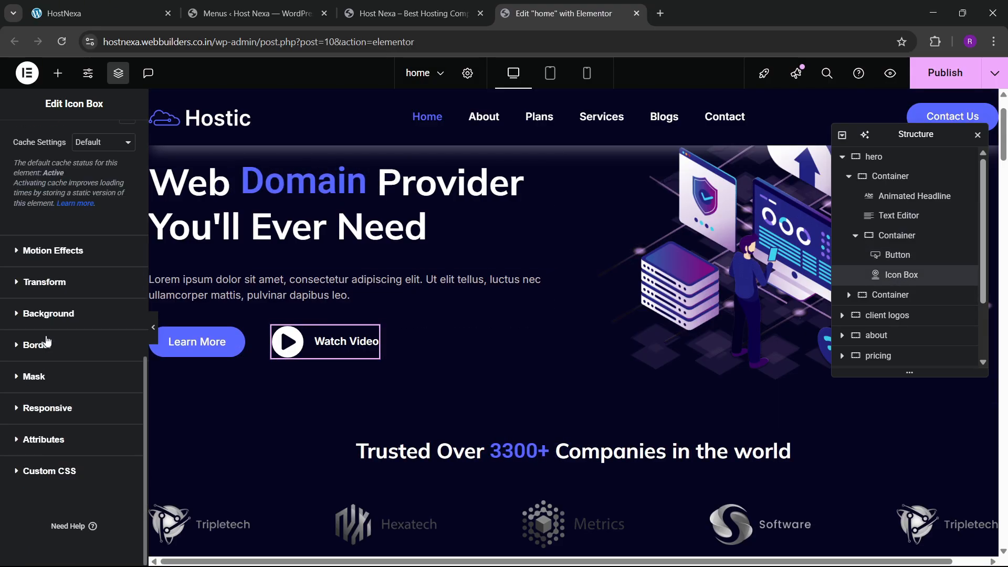
click(45, 251)
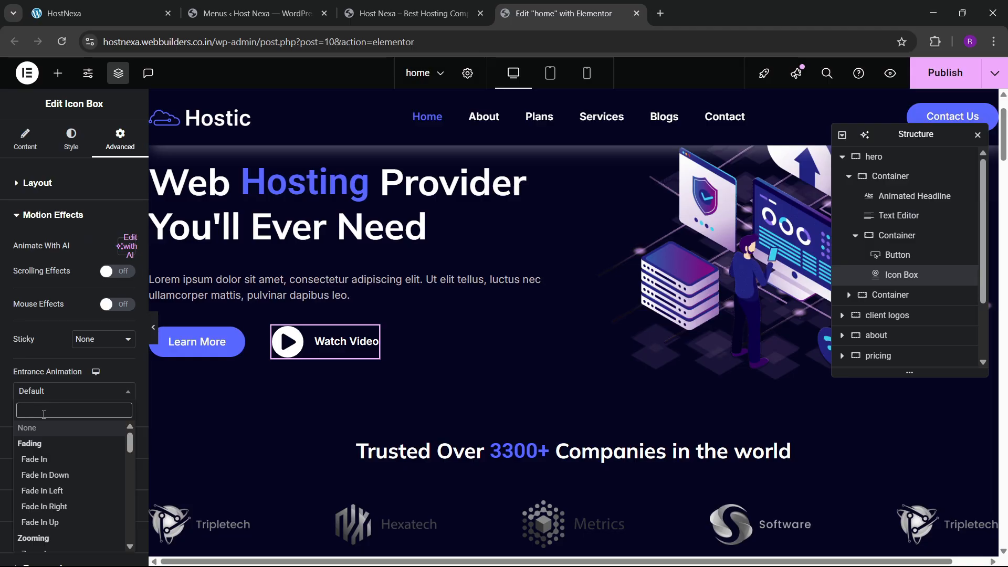
text(slide)
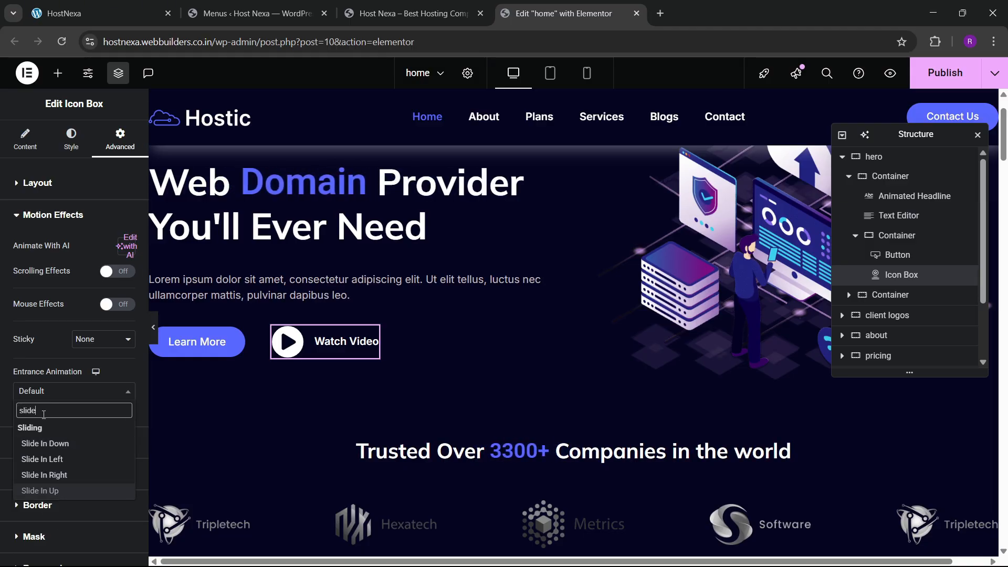
click(40, 490)
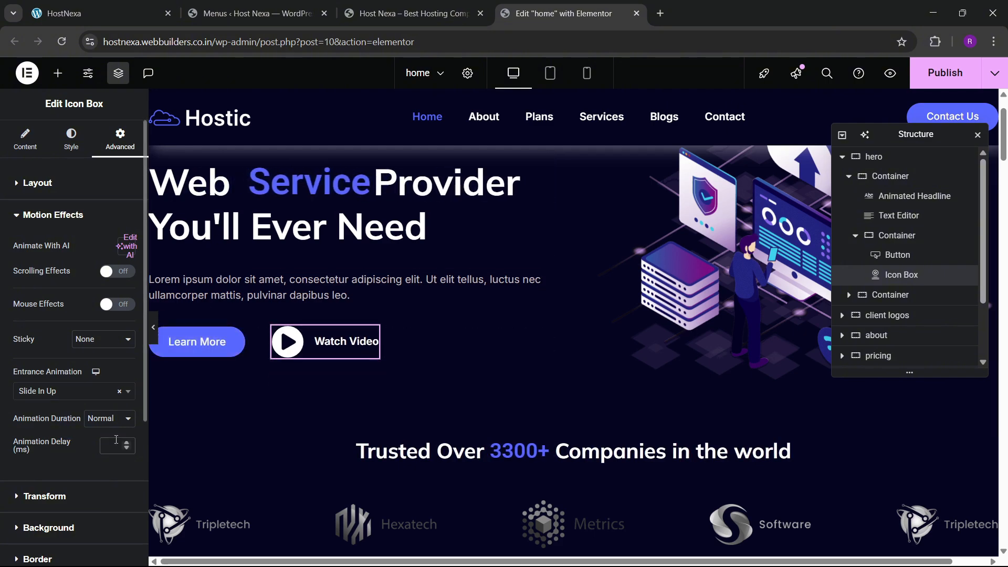
text(800)
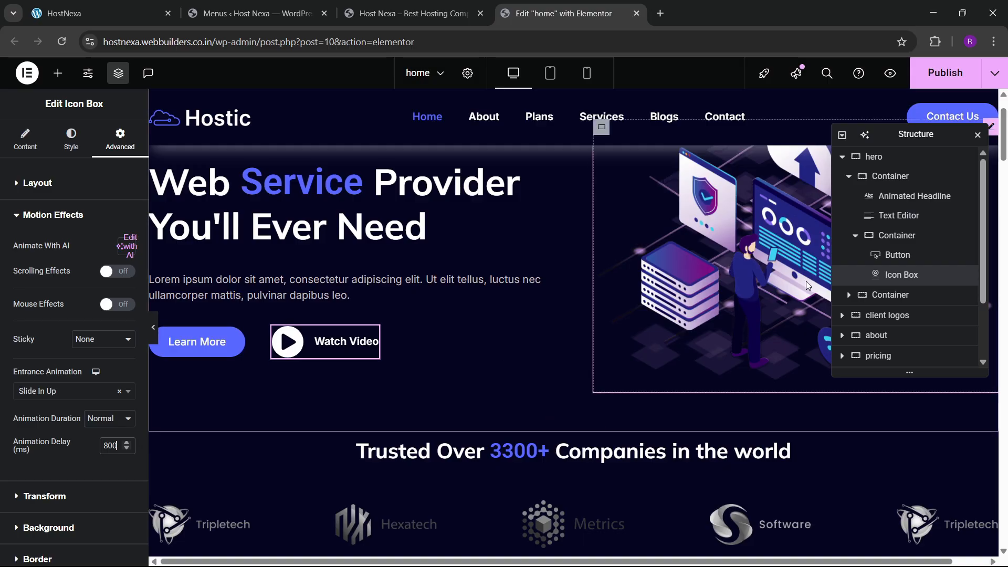
- Give the hero illustration a Zoom In entrance animation with a 1000 ms delay and save the page
click(806, 281)
click(120, 139)
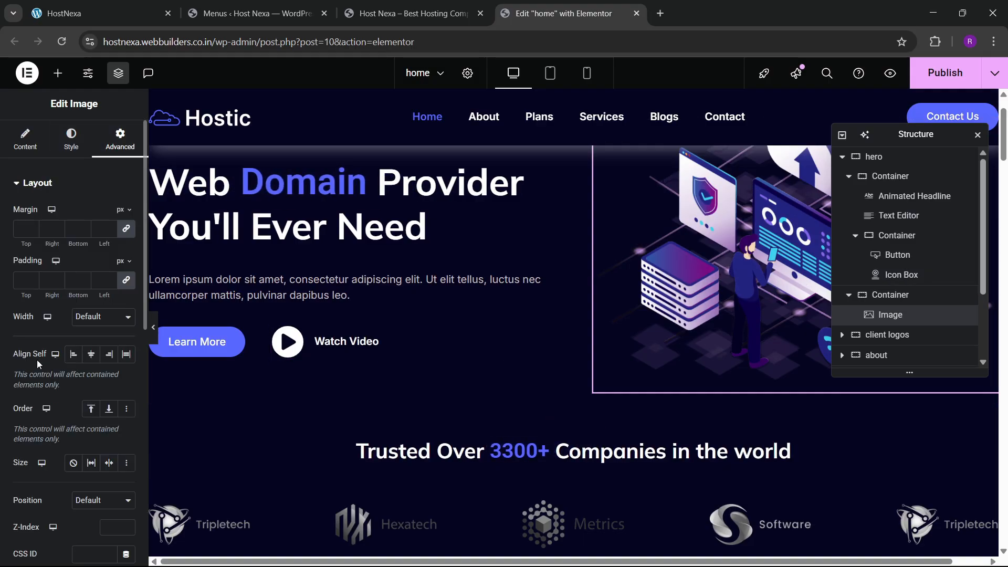
scroll(49, 354, down, 10)
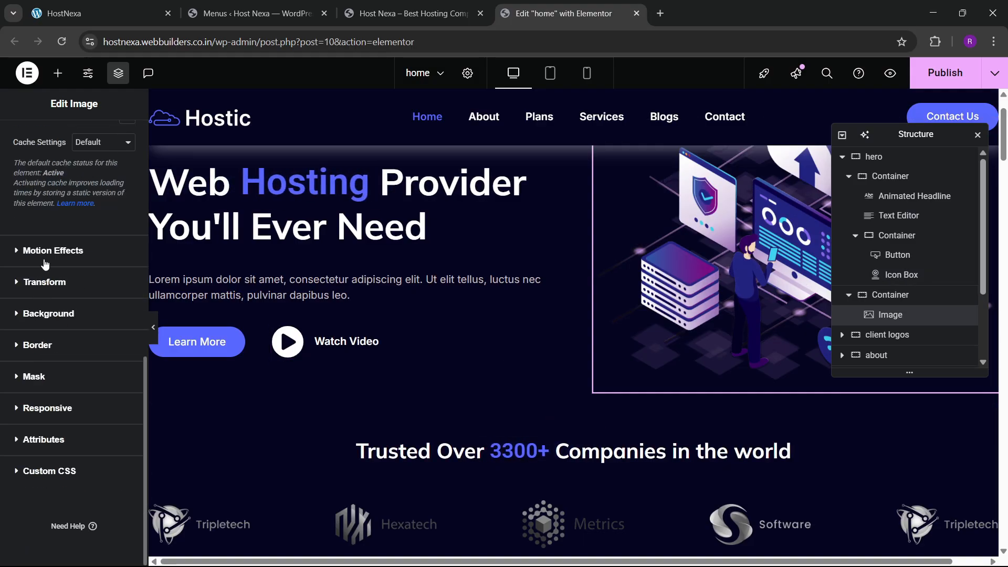
click(45, 264)
click(47, 391)
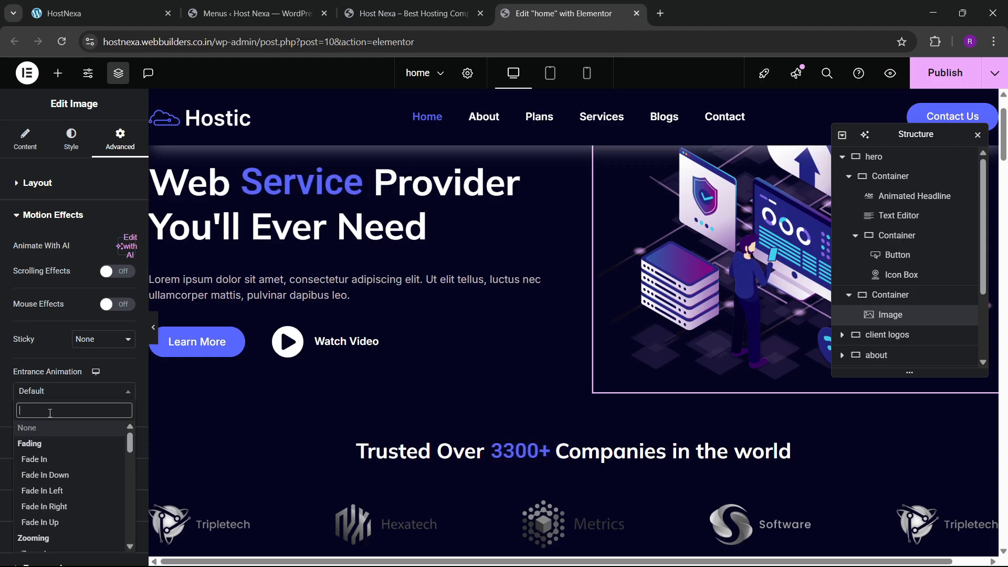
text(zook)
key(BackSpace)
text(m)
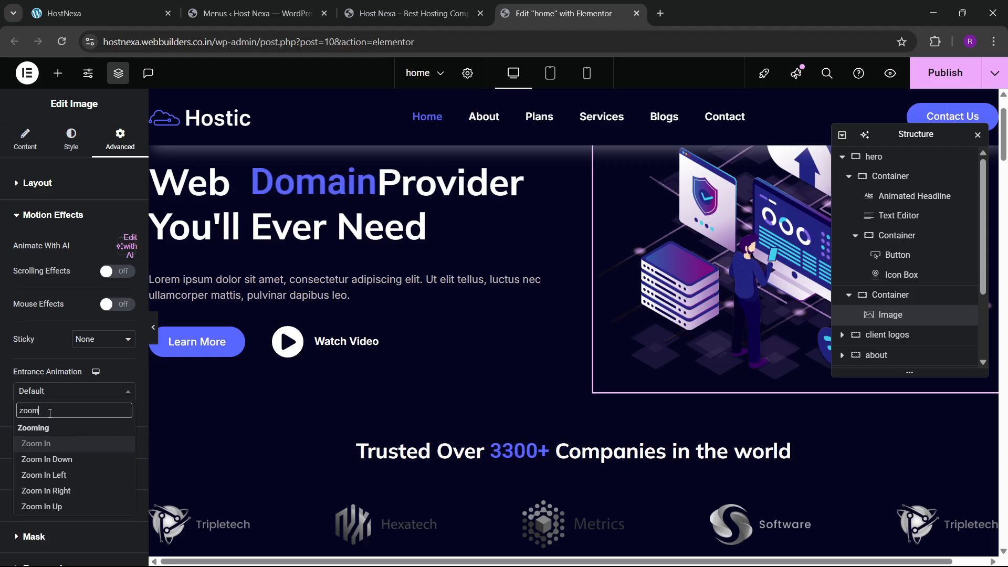
click(115, 444)
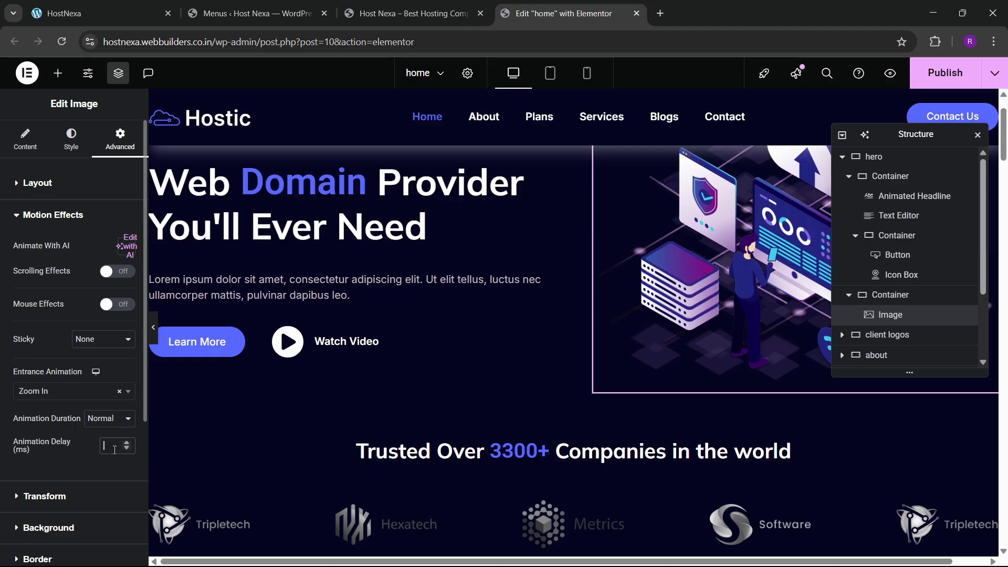
text(1000)
scroll(656, 258, down, 2)
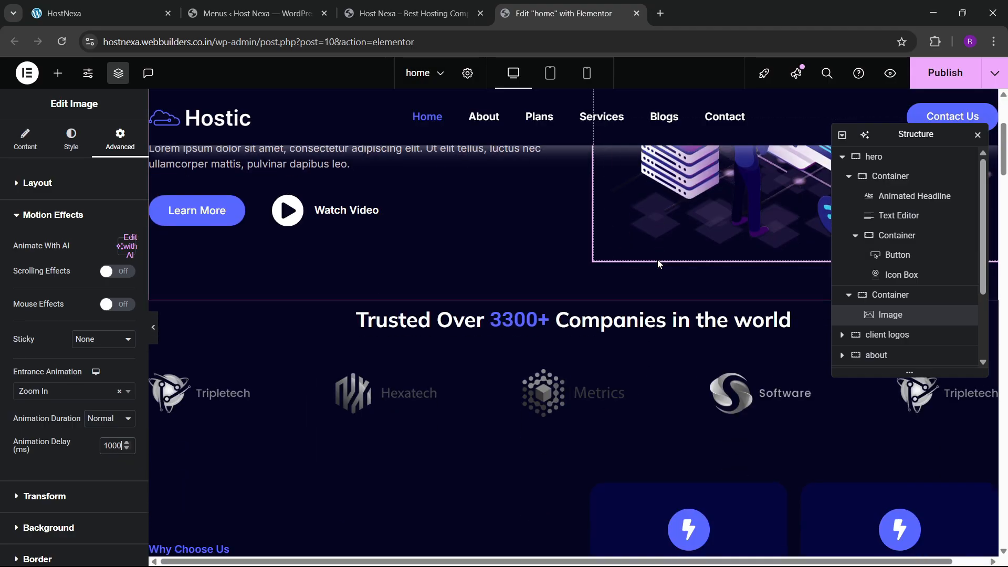
scroll(657, 259, down, 1)
key(ctrl+s)
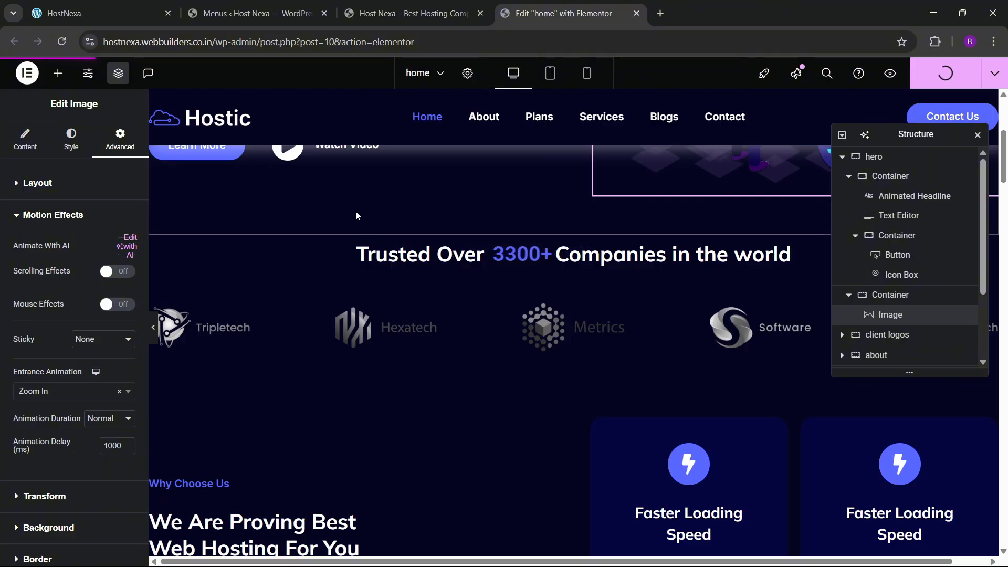
- Reload the live home page and watch the hero section's entrance animations play from the top of the page
click(412, 13)
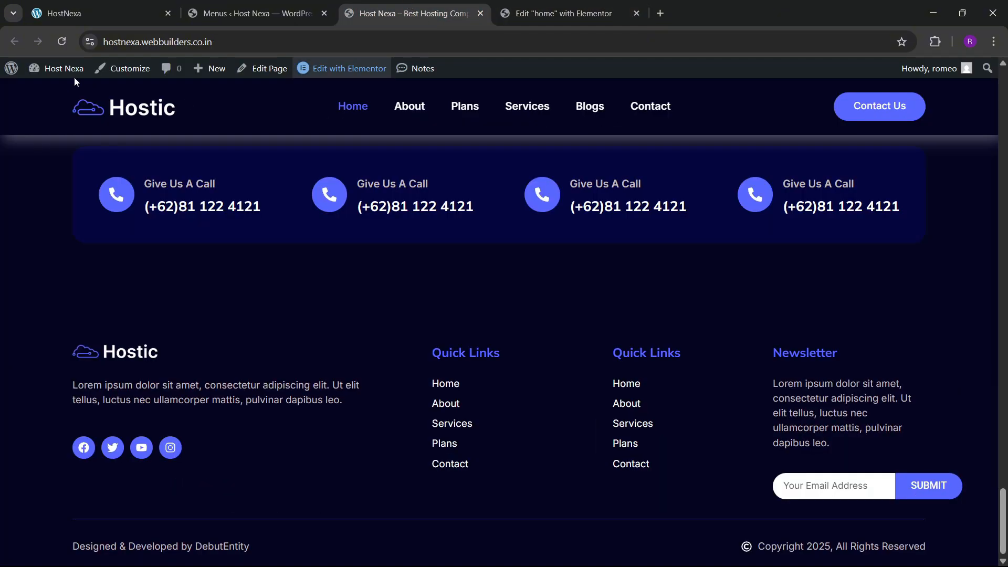
click(61, 42)
scroll(435, 294, up, 1)
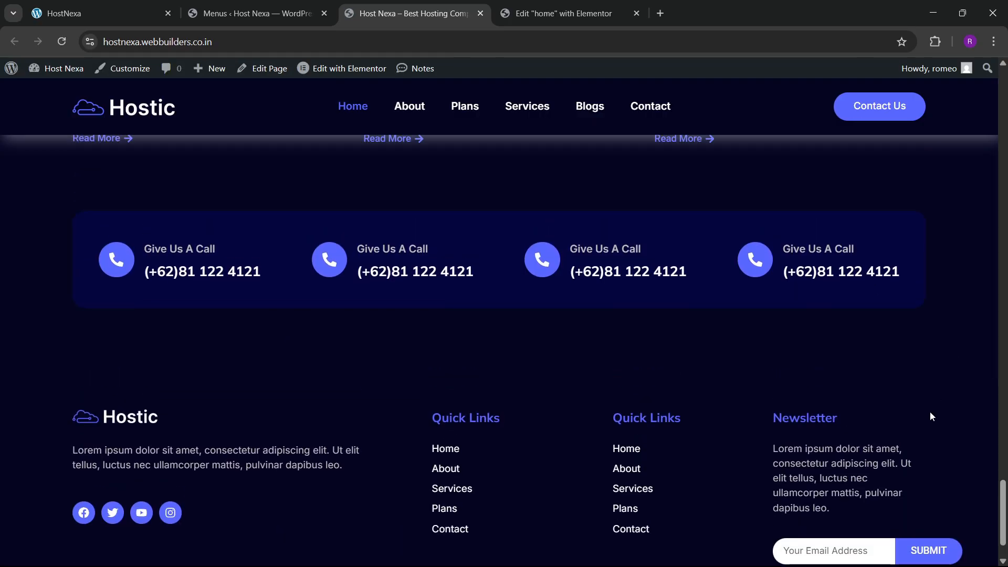
drag(1002, 528, 1002, 130)
scroll(455, 325, up, 2)
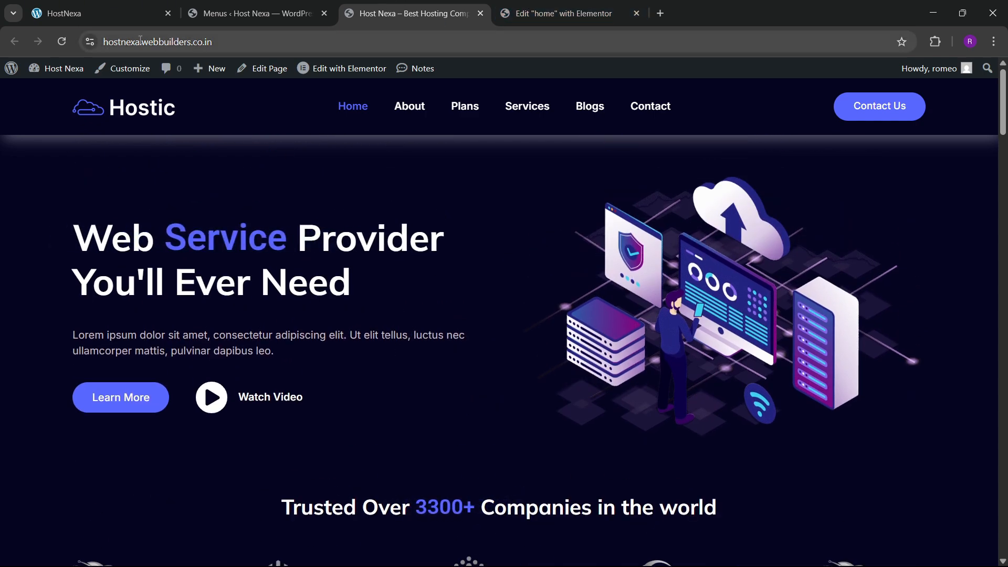
click(61, 41)
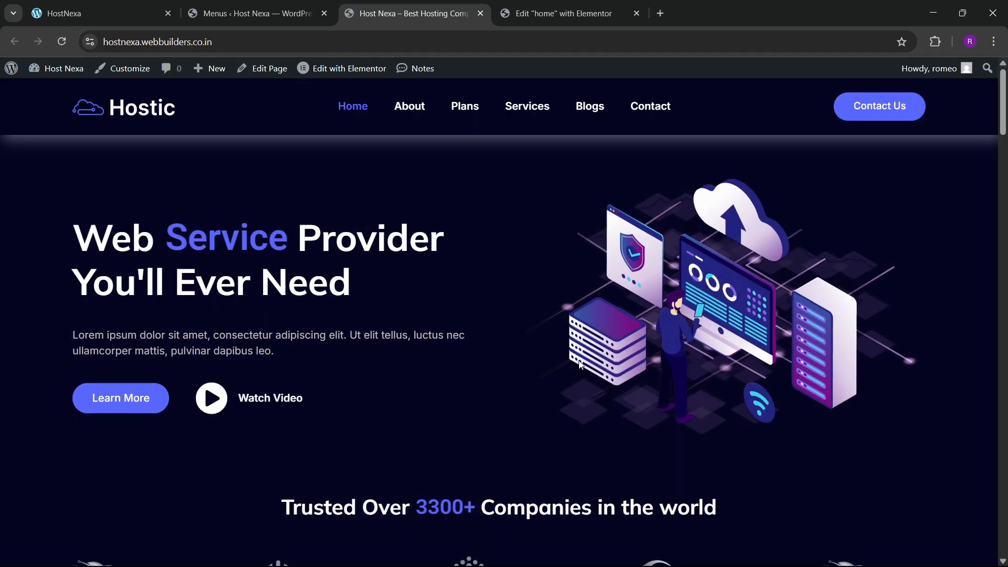
click(61, 41)
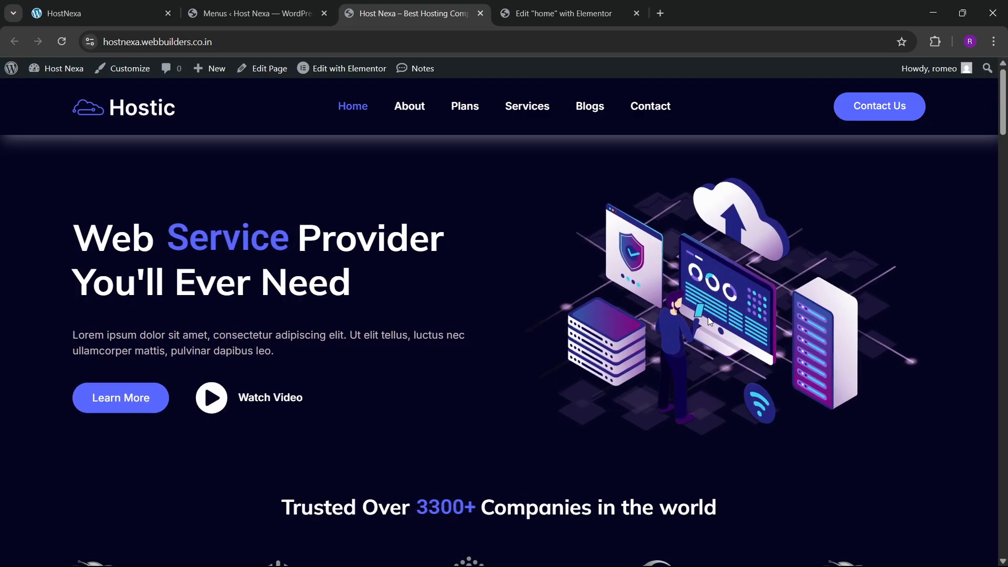
- Look through the live home page's sections and compare them with the scrolled-down home page of the local HostNexa site
scroll(447, 310, down, 3)
scroll(457, 331, down, 5)
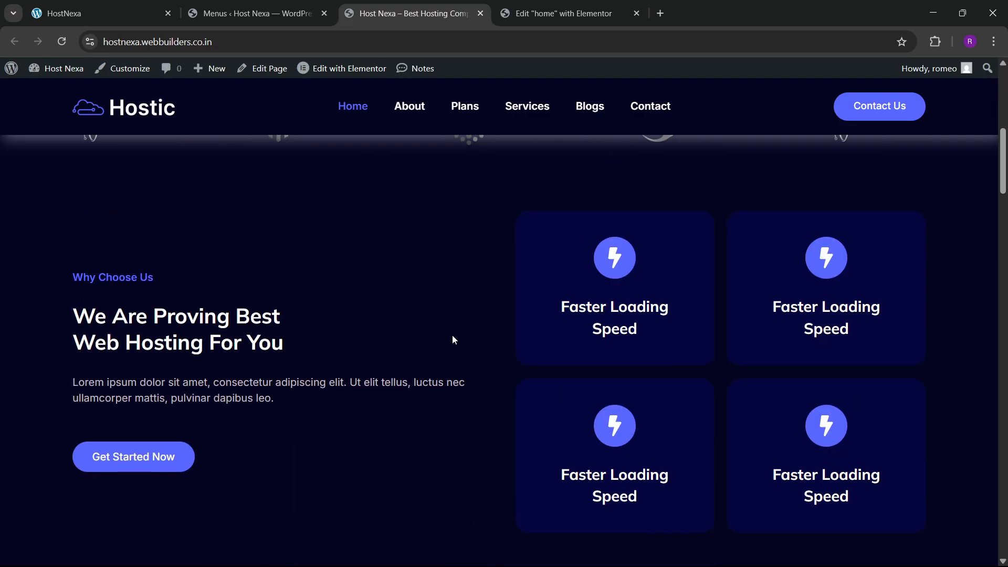
scroll(439, 341, down, 5)
scroll(484, 356, up, 8)
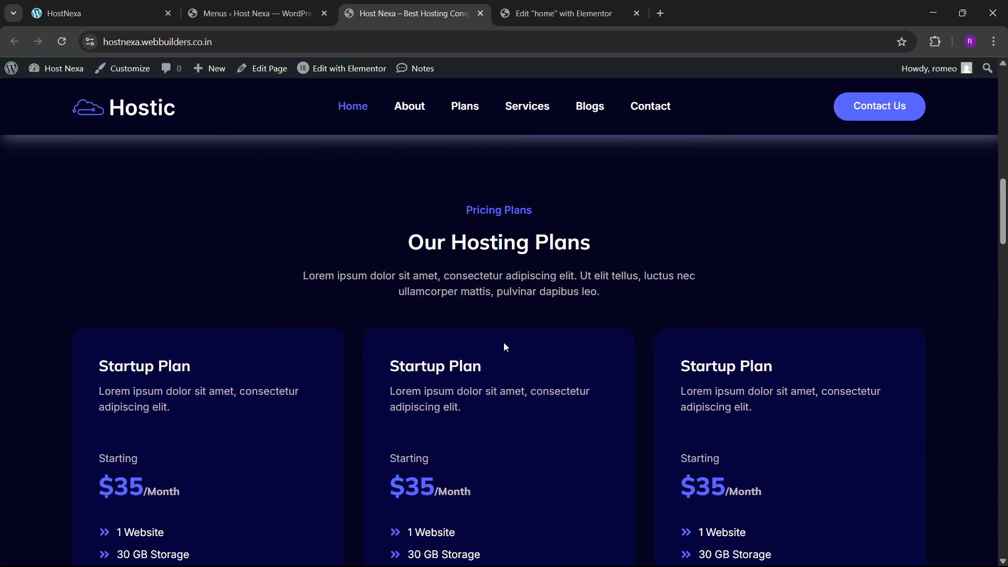
scroll(491, 275, up, 8)
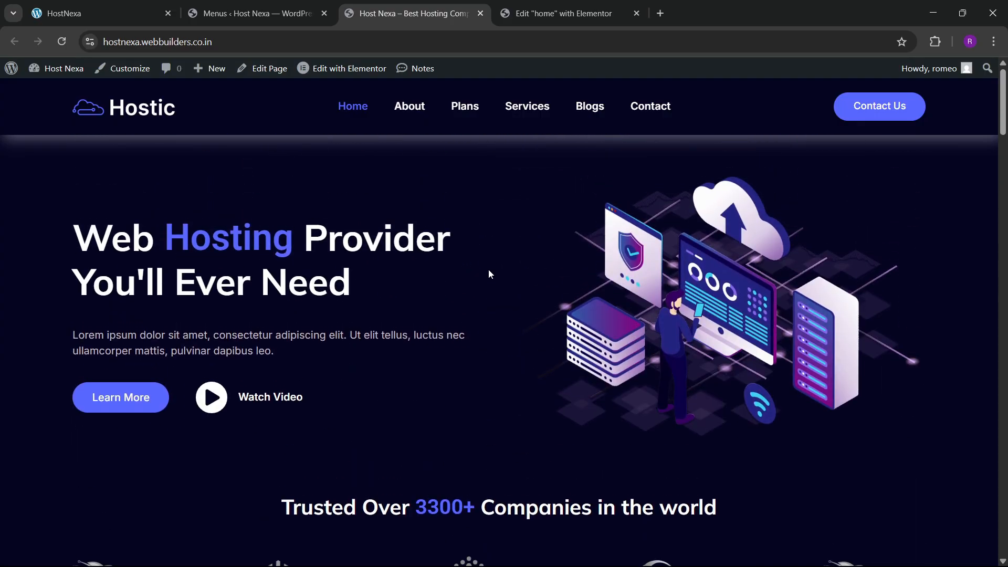
scroll(489, 270, down, 1)
scroll(486, 268, up, 1)
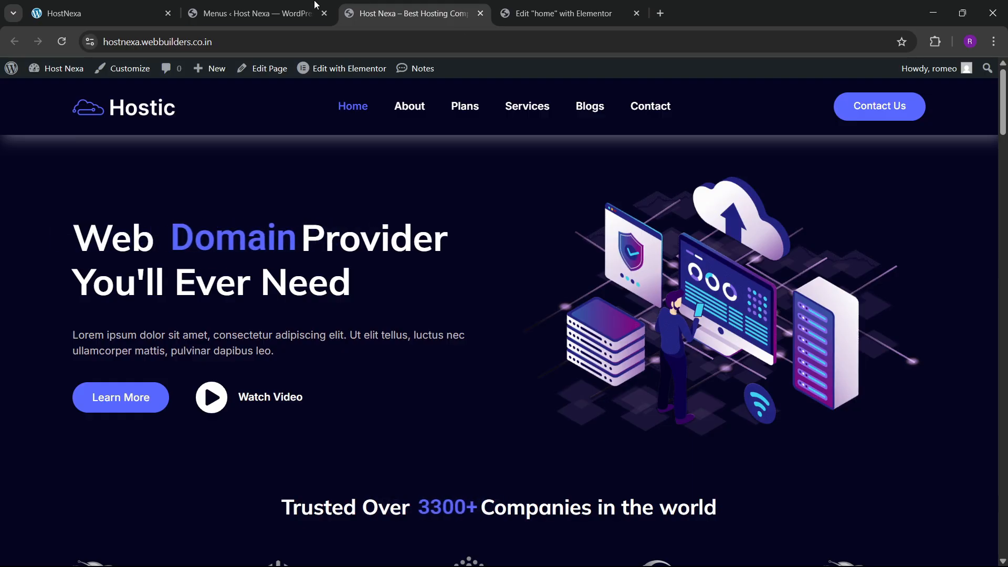
click(100, 13)
drag(1003, 152, 998, 473)
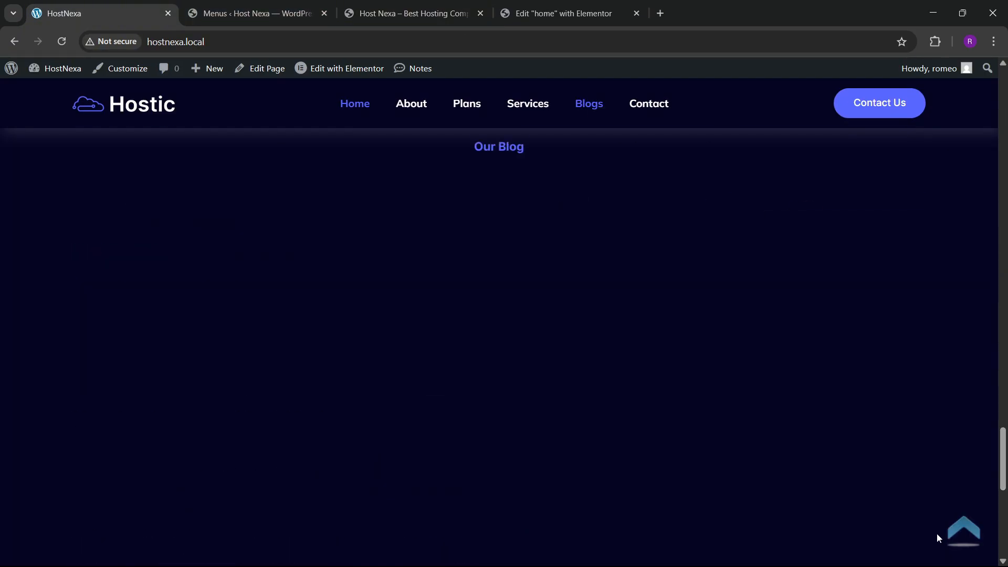
- Search the WordPress plugin directory of the Host Nexa site for "wpfront scroll"
click(307, 4)
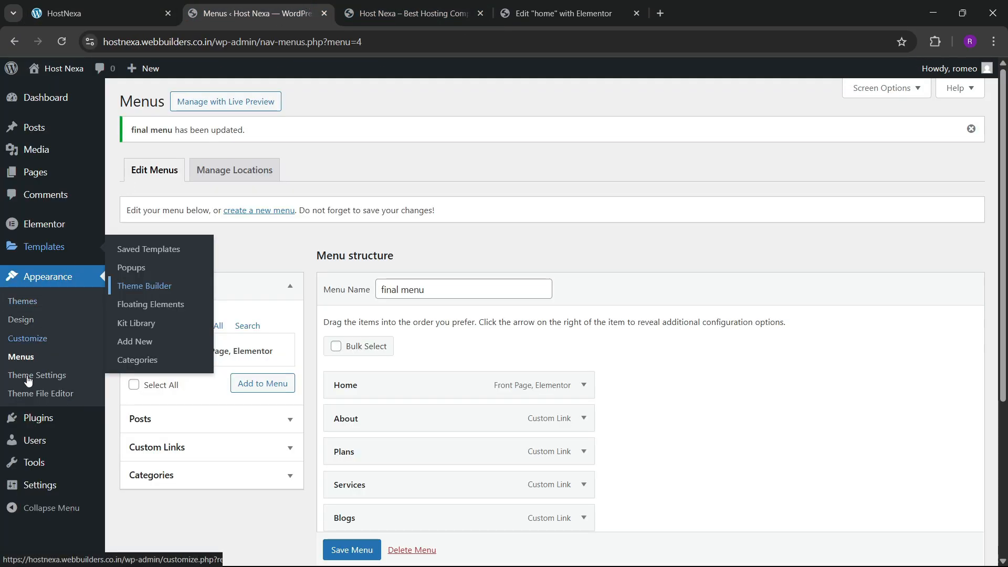
mouse_move(85, 412)
click(127, 422)
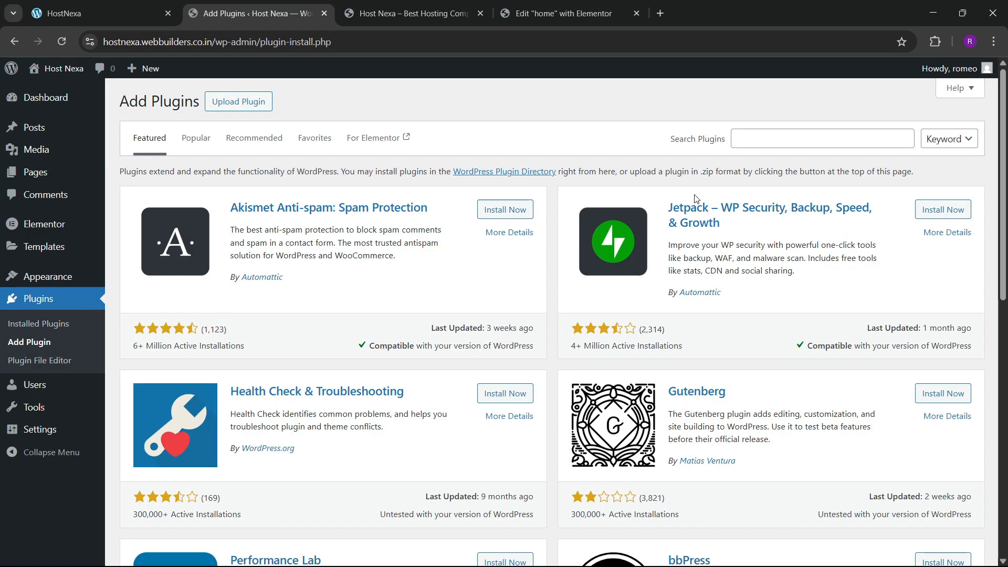
click(750, 140)
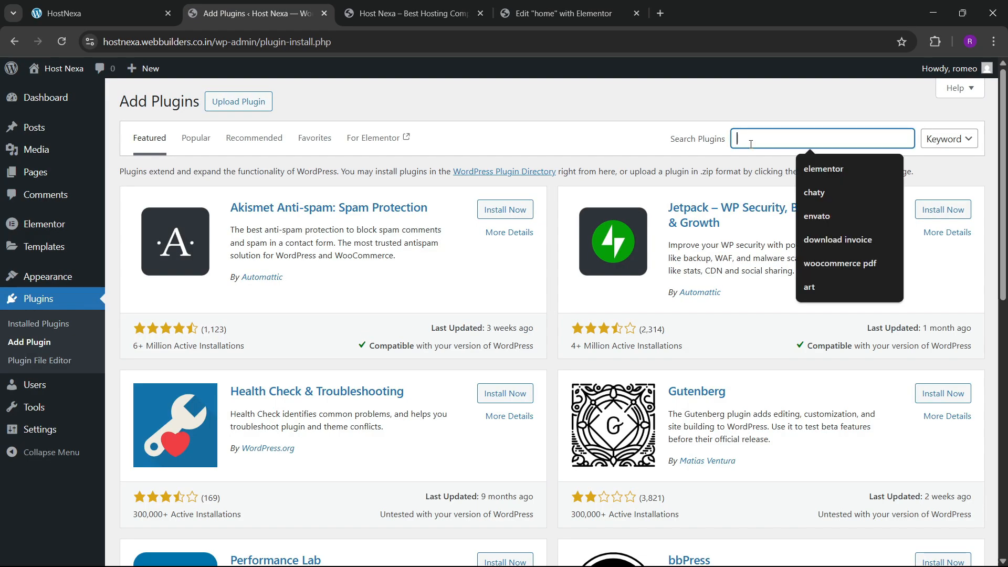
text(wpfront s)
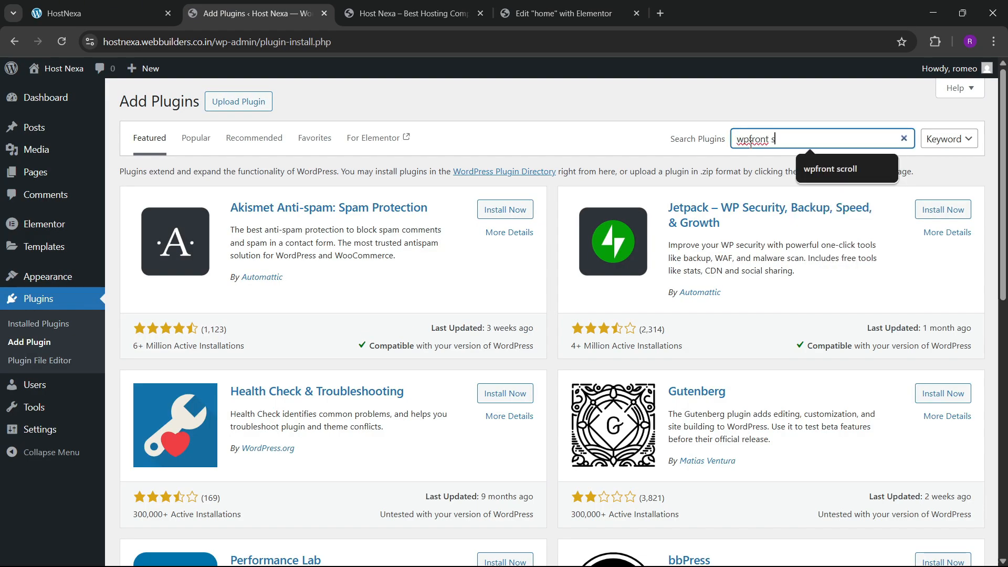
text(crol)
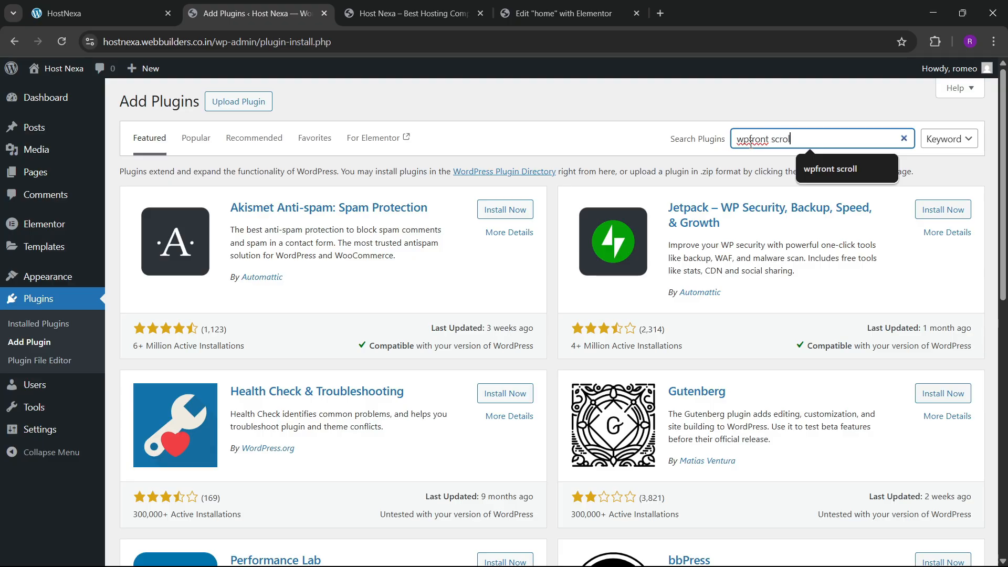
text(l)
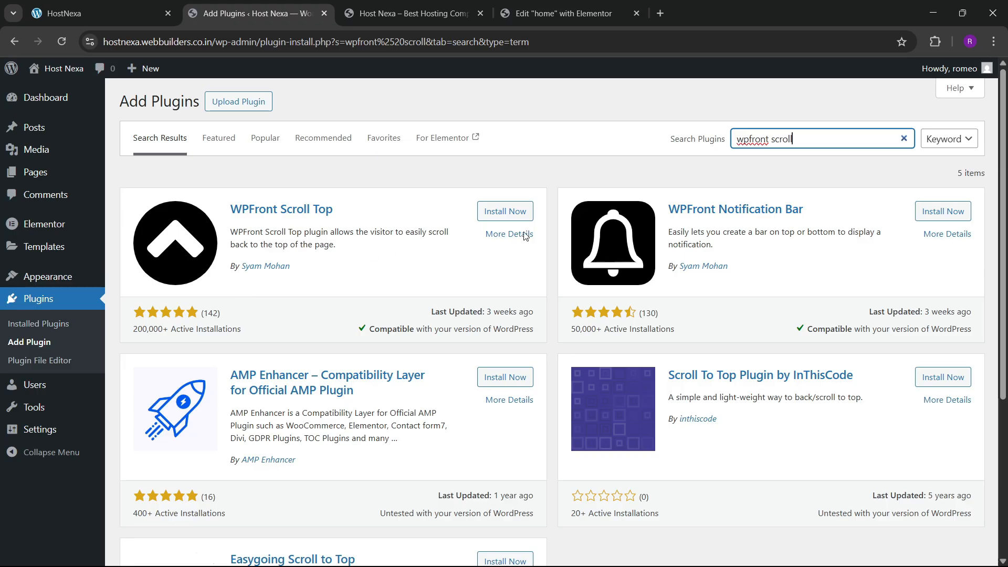
- Install and activate the WPFront Scroll Top plugin
click(498, 212)
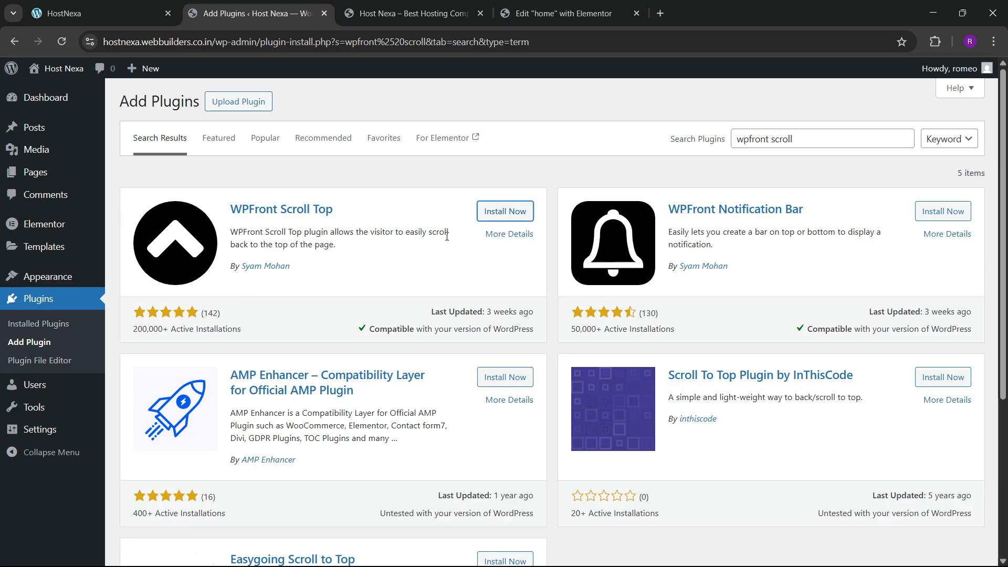
click(485, 216)
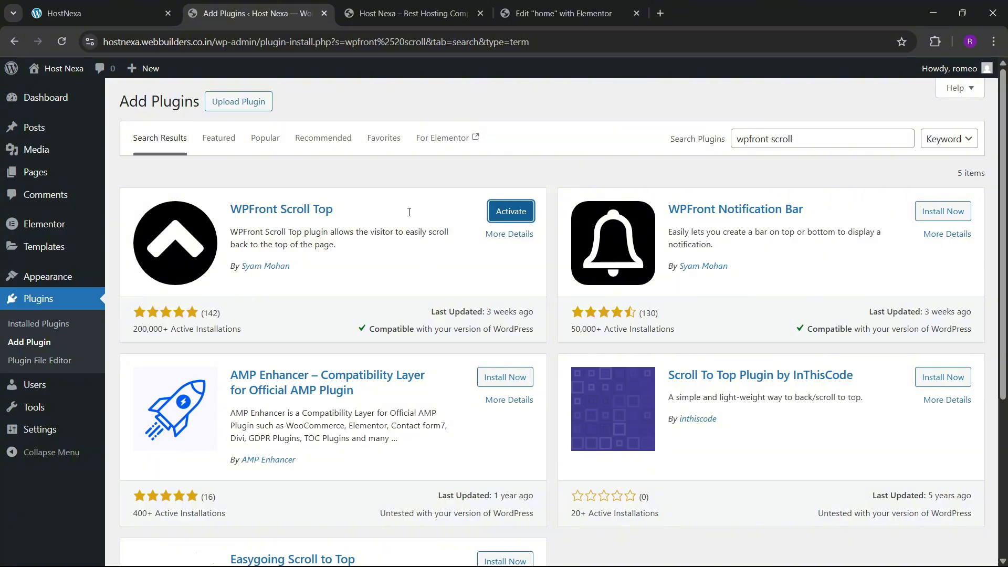
click(519, 216)
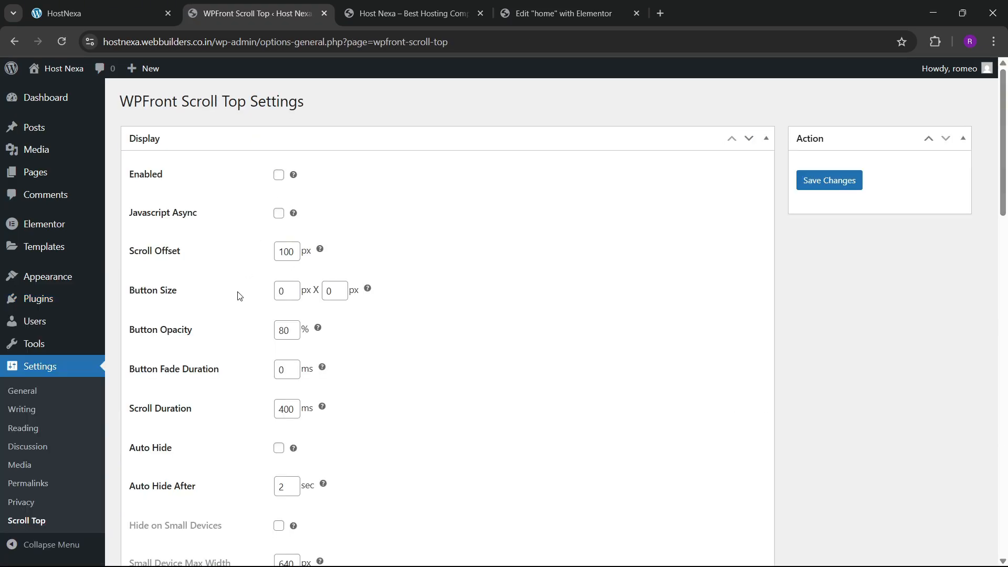
- Enable the scroll-to-top button with Auto Hide, choose the blue chevron with a shadow as its image, and save the plugin settings
scroll(239, 296, down, 3)
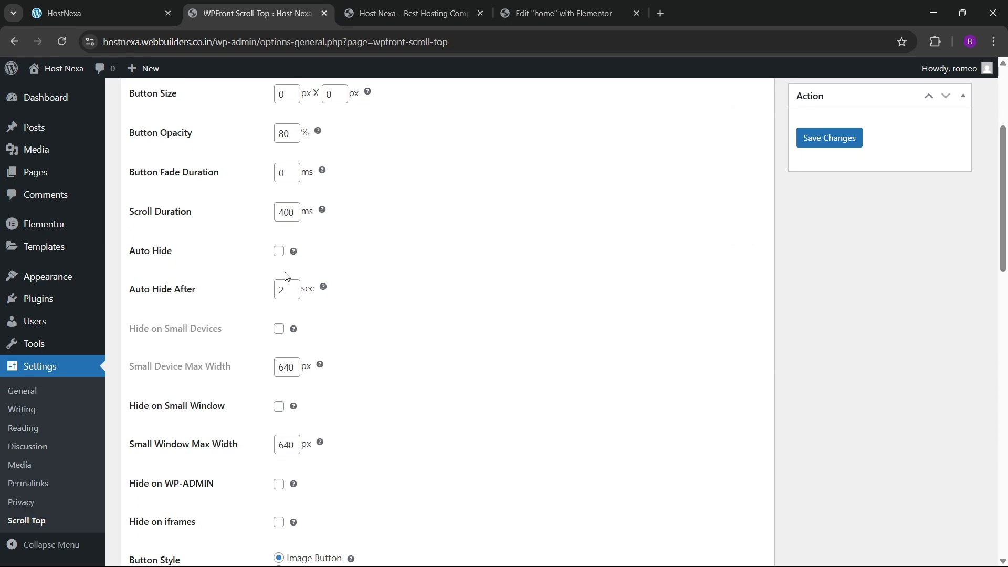
scroll(226, 355, down, 2)
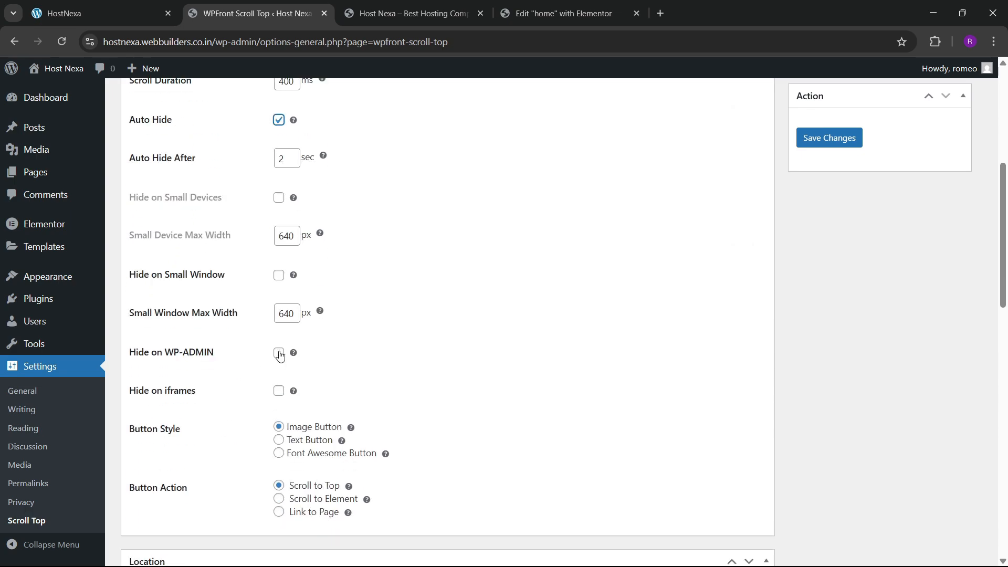
scroll(199, 398, down, 11)
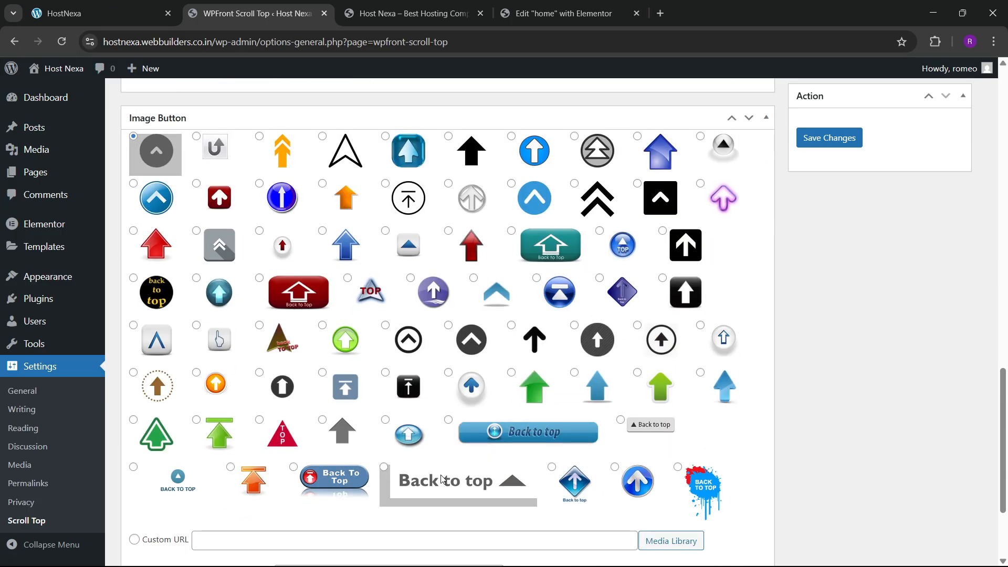
click(514, 292)
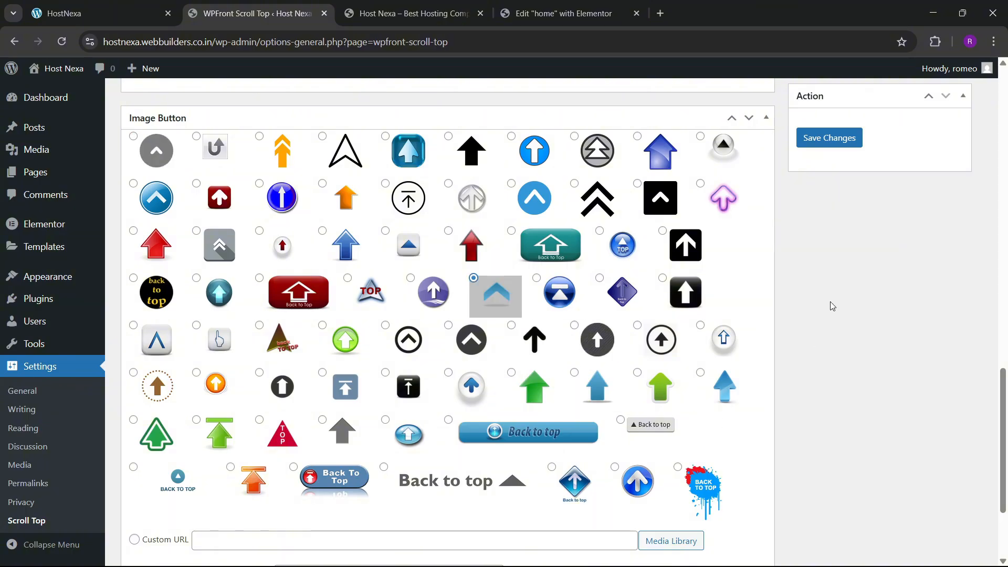
click(828, 139)
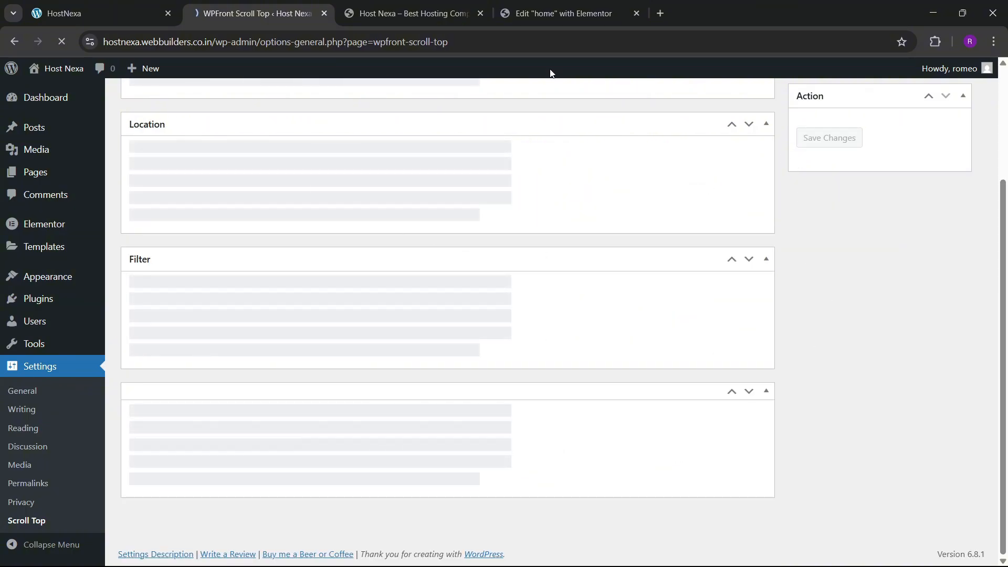
- Reload the live home page and check the scroll-to-top button while moving through the sections
click(414, 11)
click(57, 37)
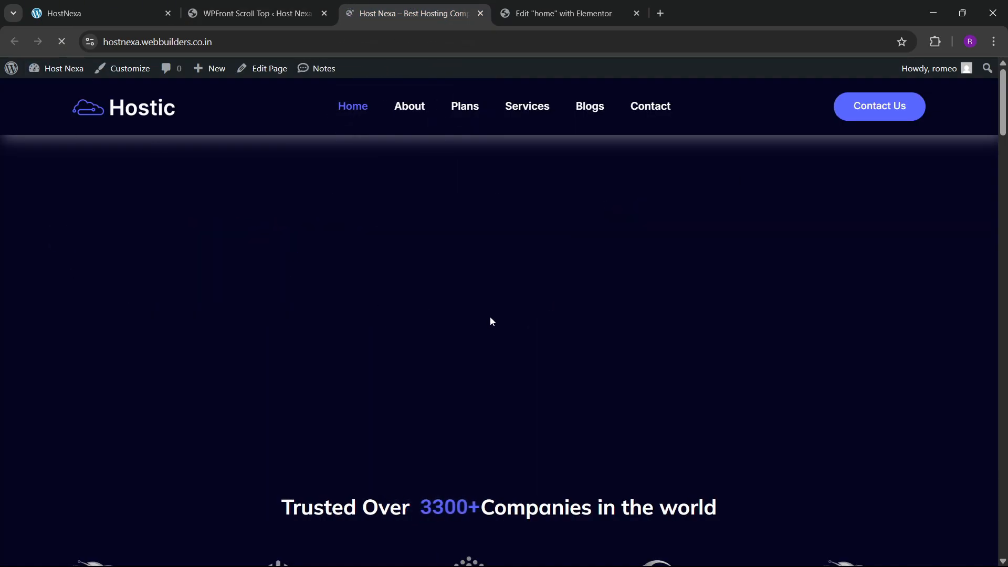
scroll(492, 320, down, 15)
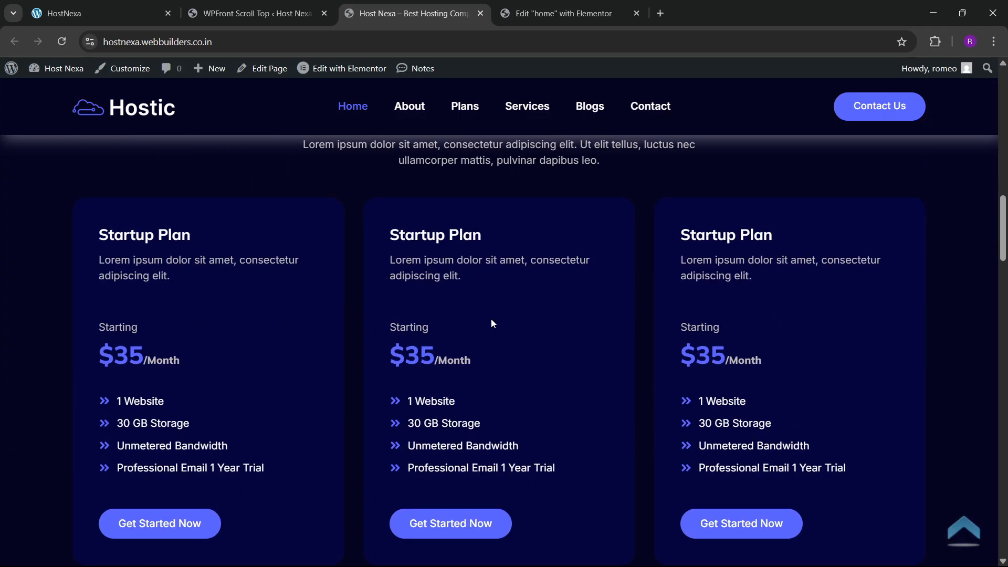
scroll(501, 341, down, 5)
scroll(1000, 335, down, 20)
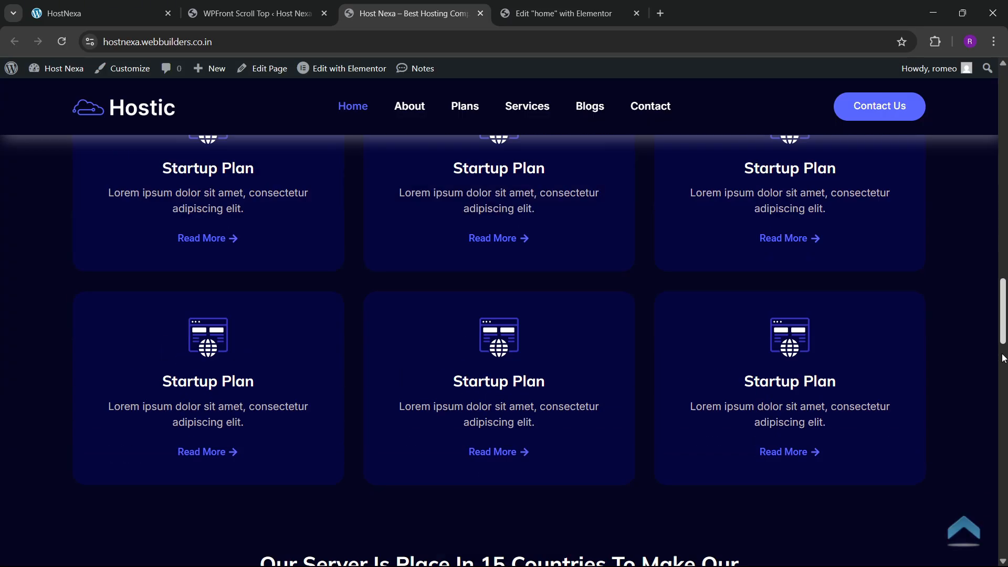
scroll(598, 412, up, 20)
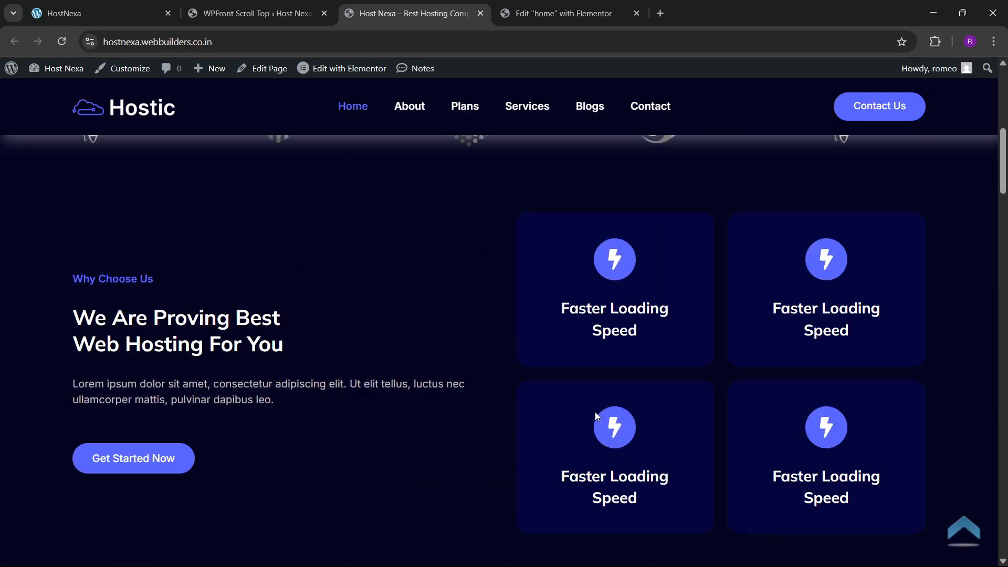